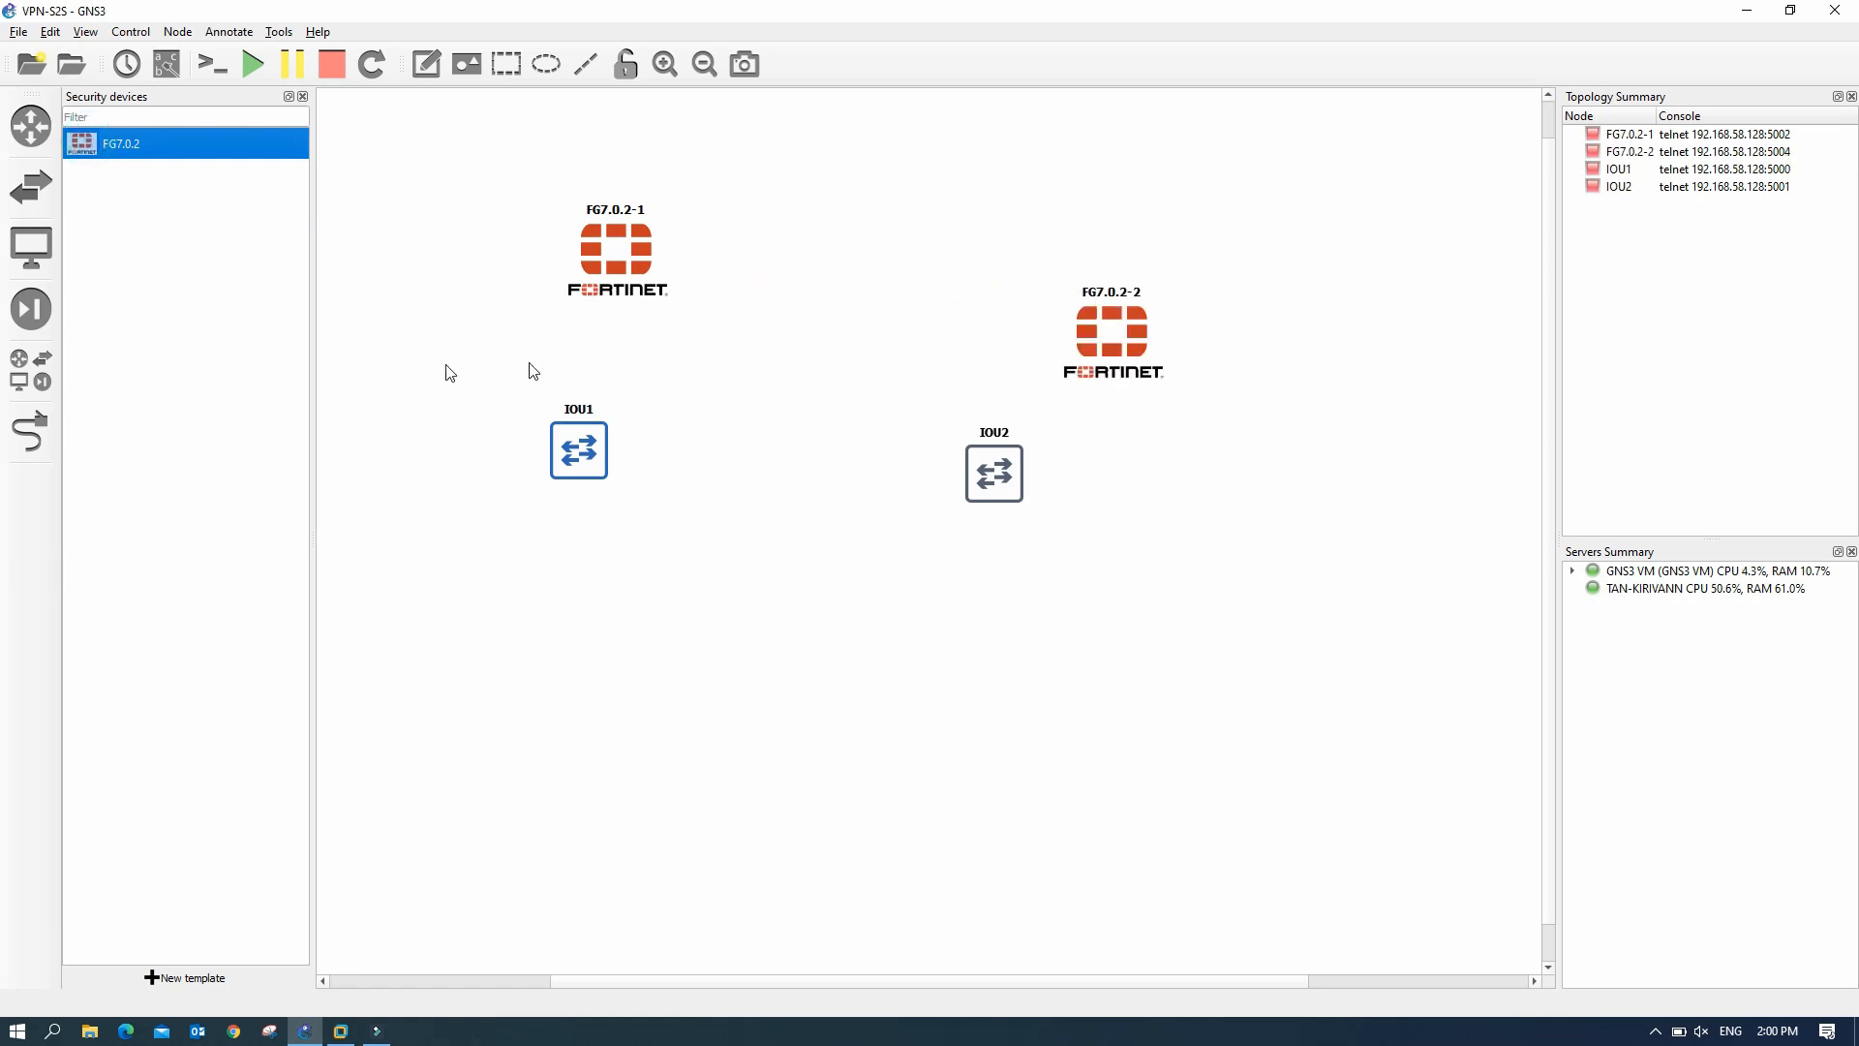
- Add an Ethernet switch to the canvas, hosted on the GNS3 VM server
left_click(36, 199)
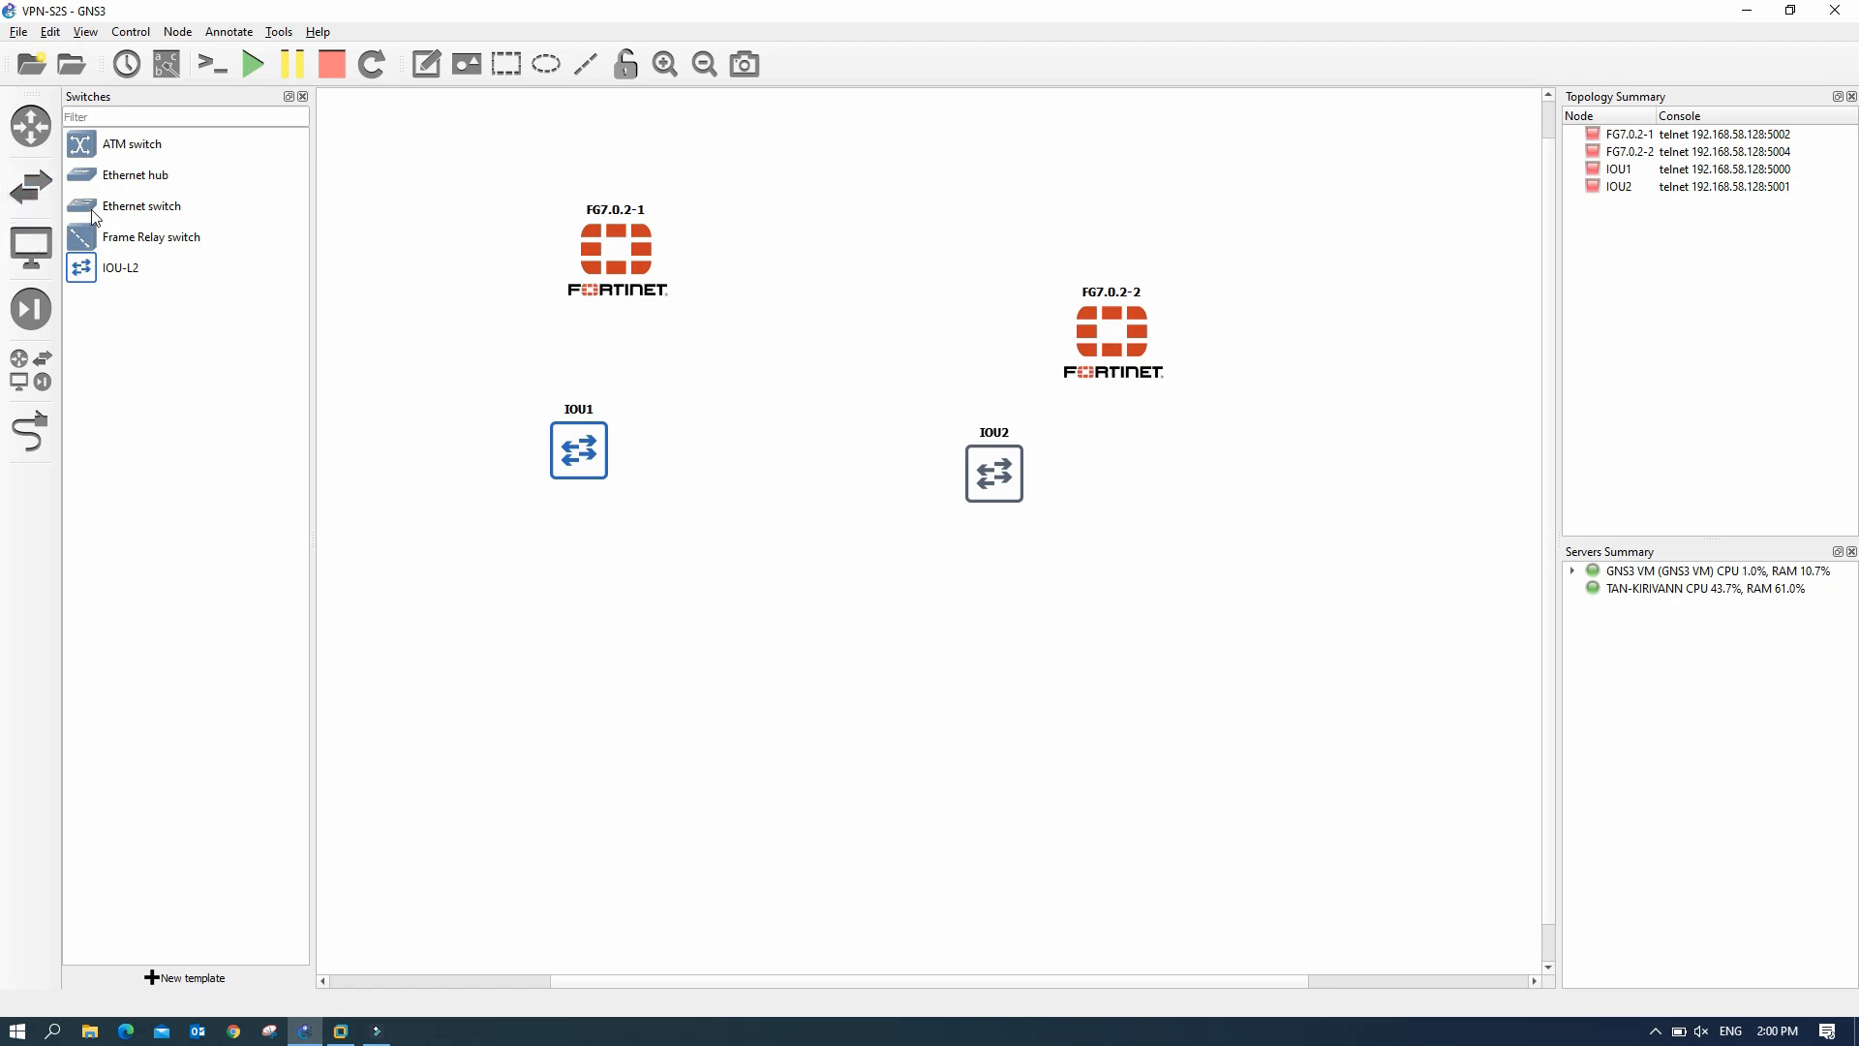
left_click_drag(95, 207, 800, 254)
left_click(891, 518)
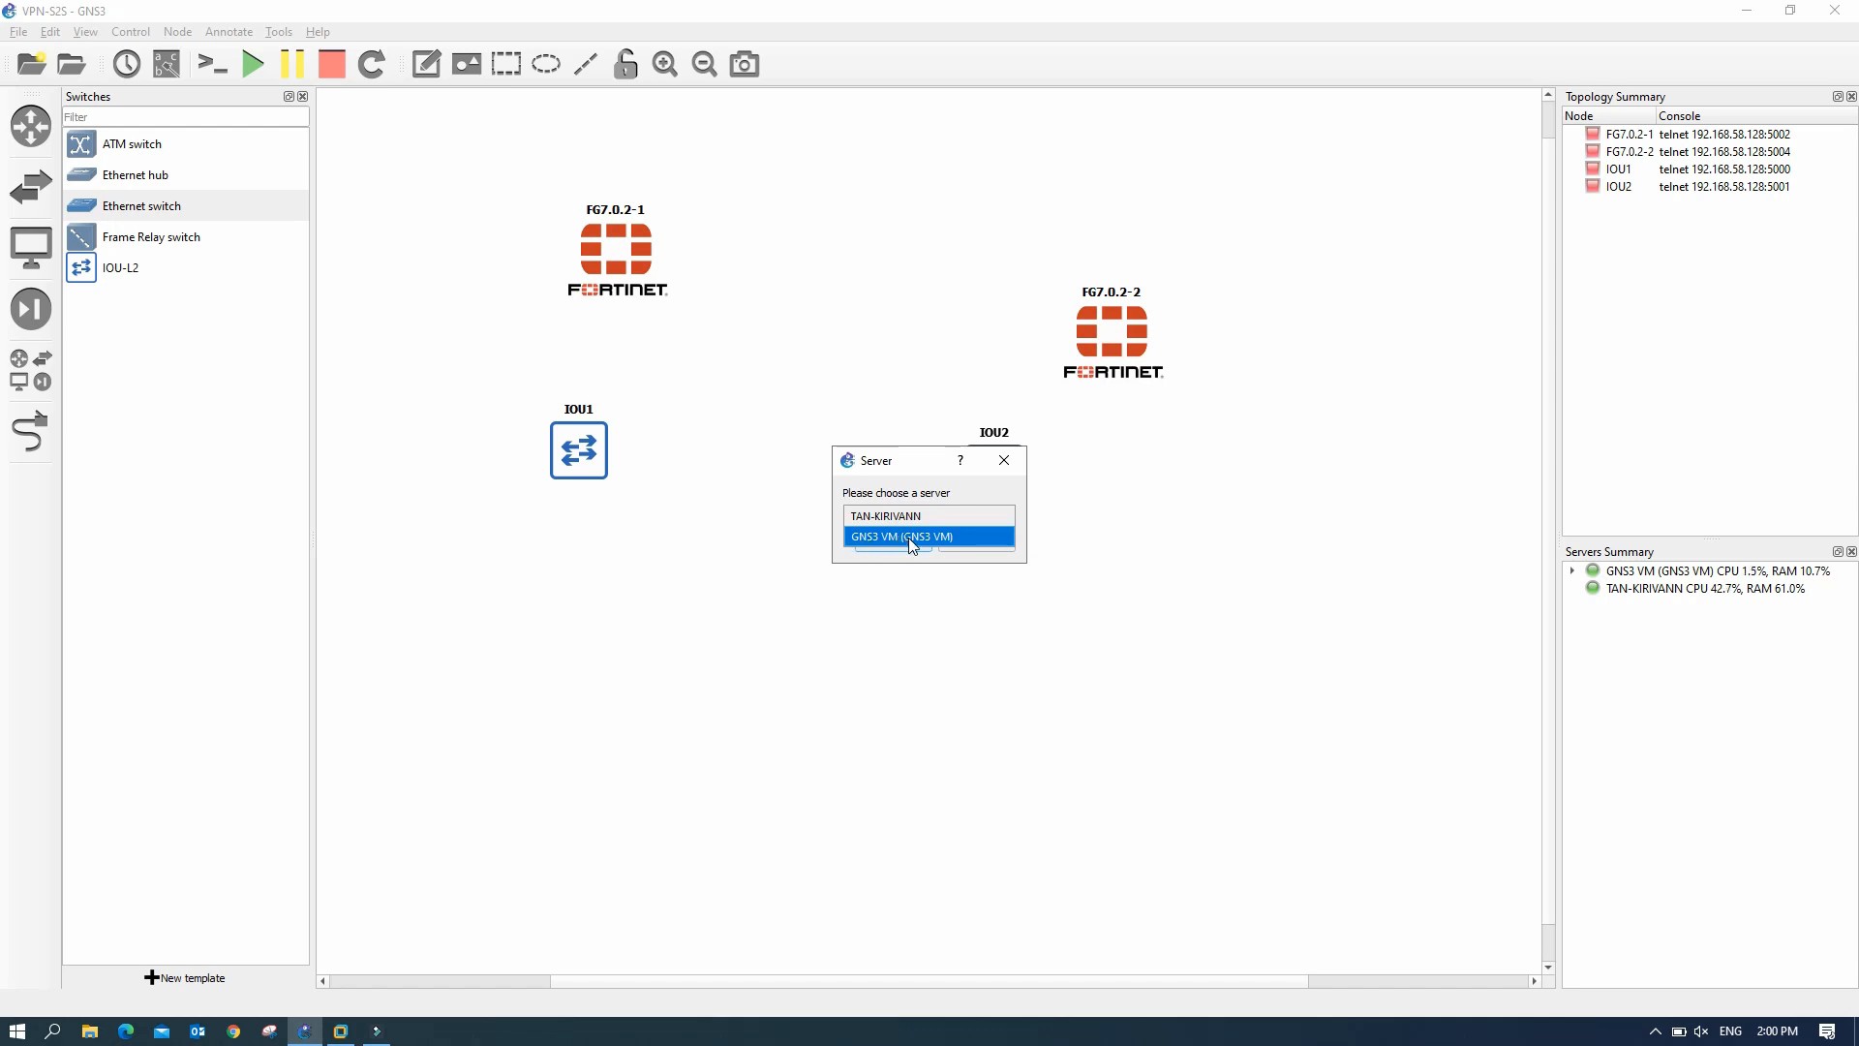
left_click(903, 536)
left_click(898, 544)
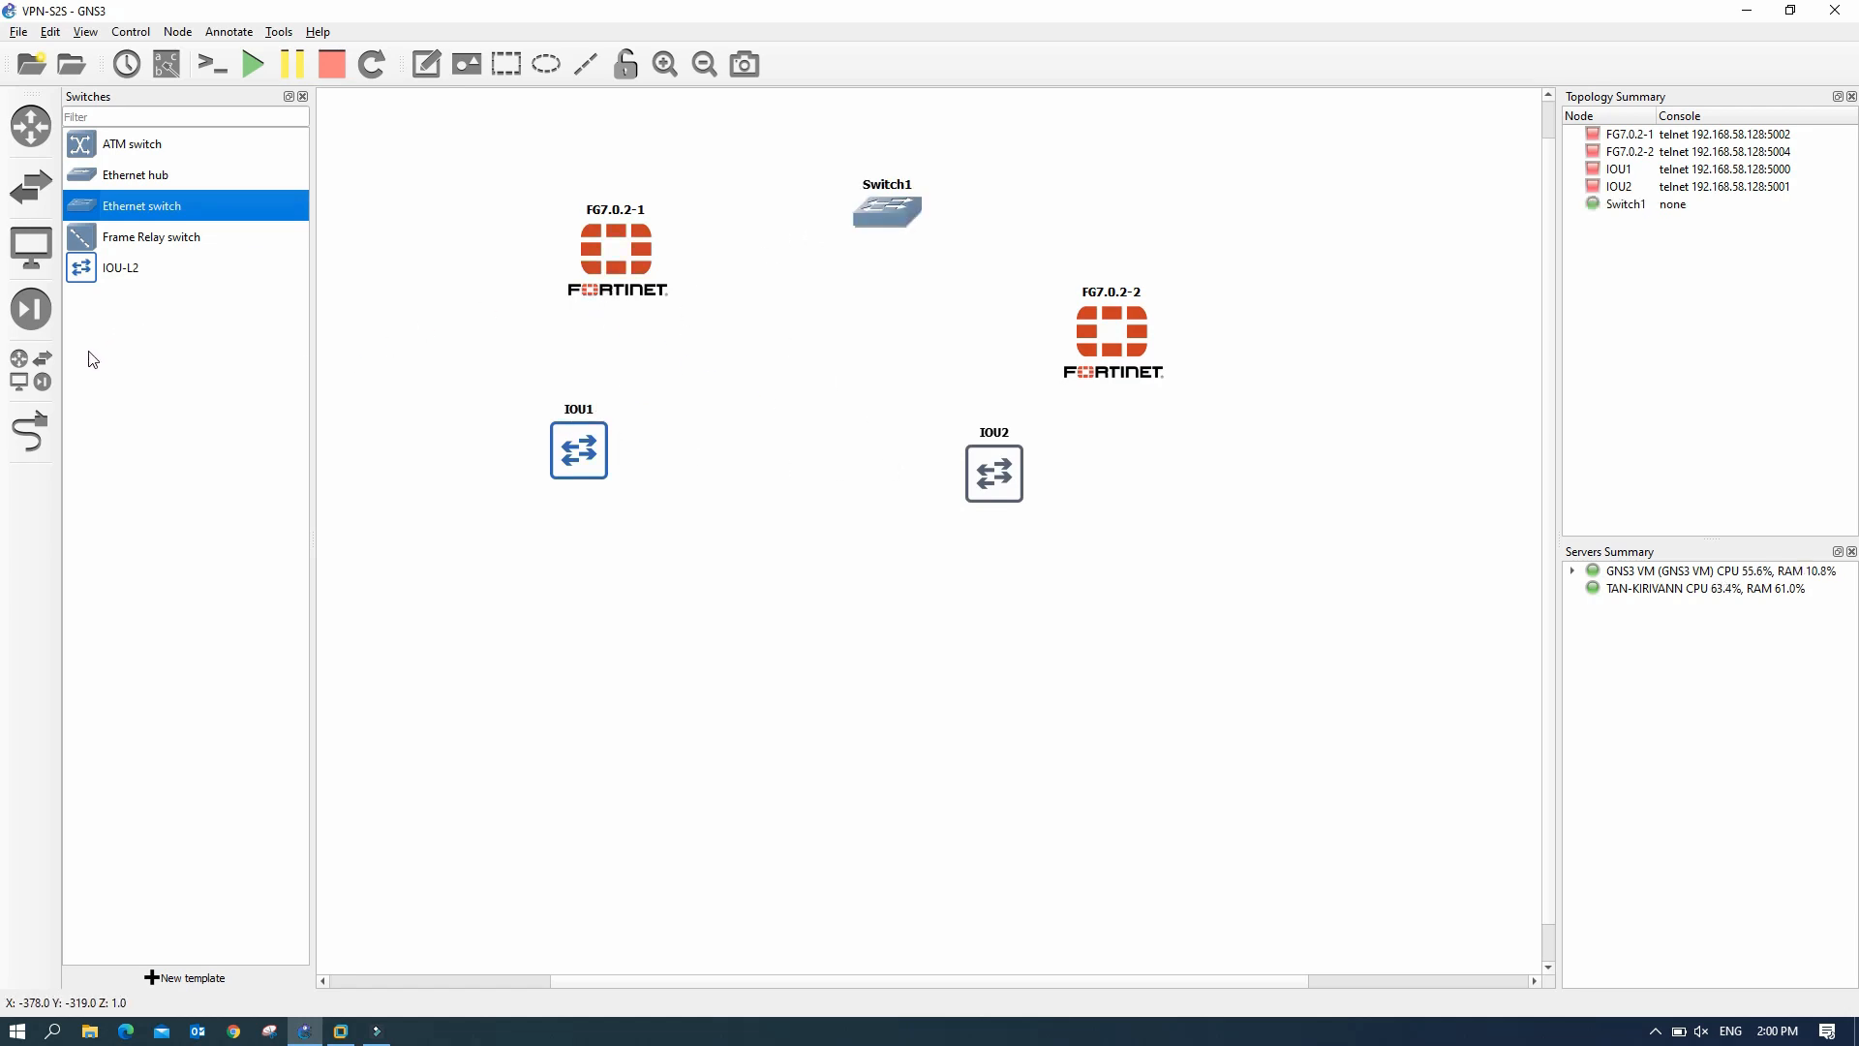
- Add a Cloud node beside Switch1, also hosted on the GNS3 VM server
left_click(45, 367)
left_click(45, 367)
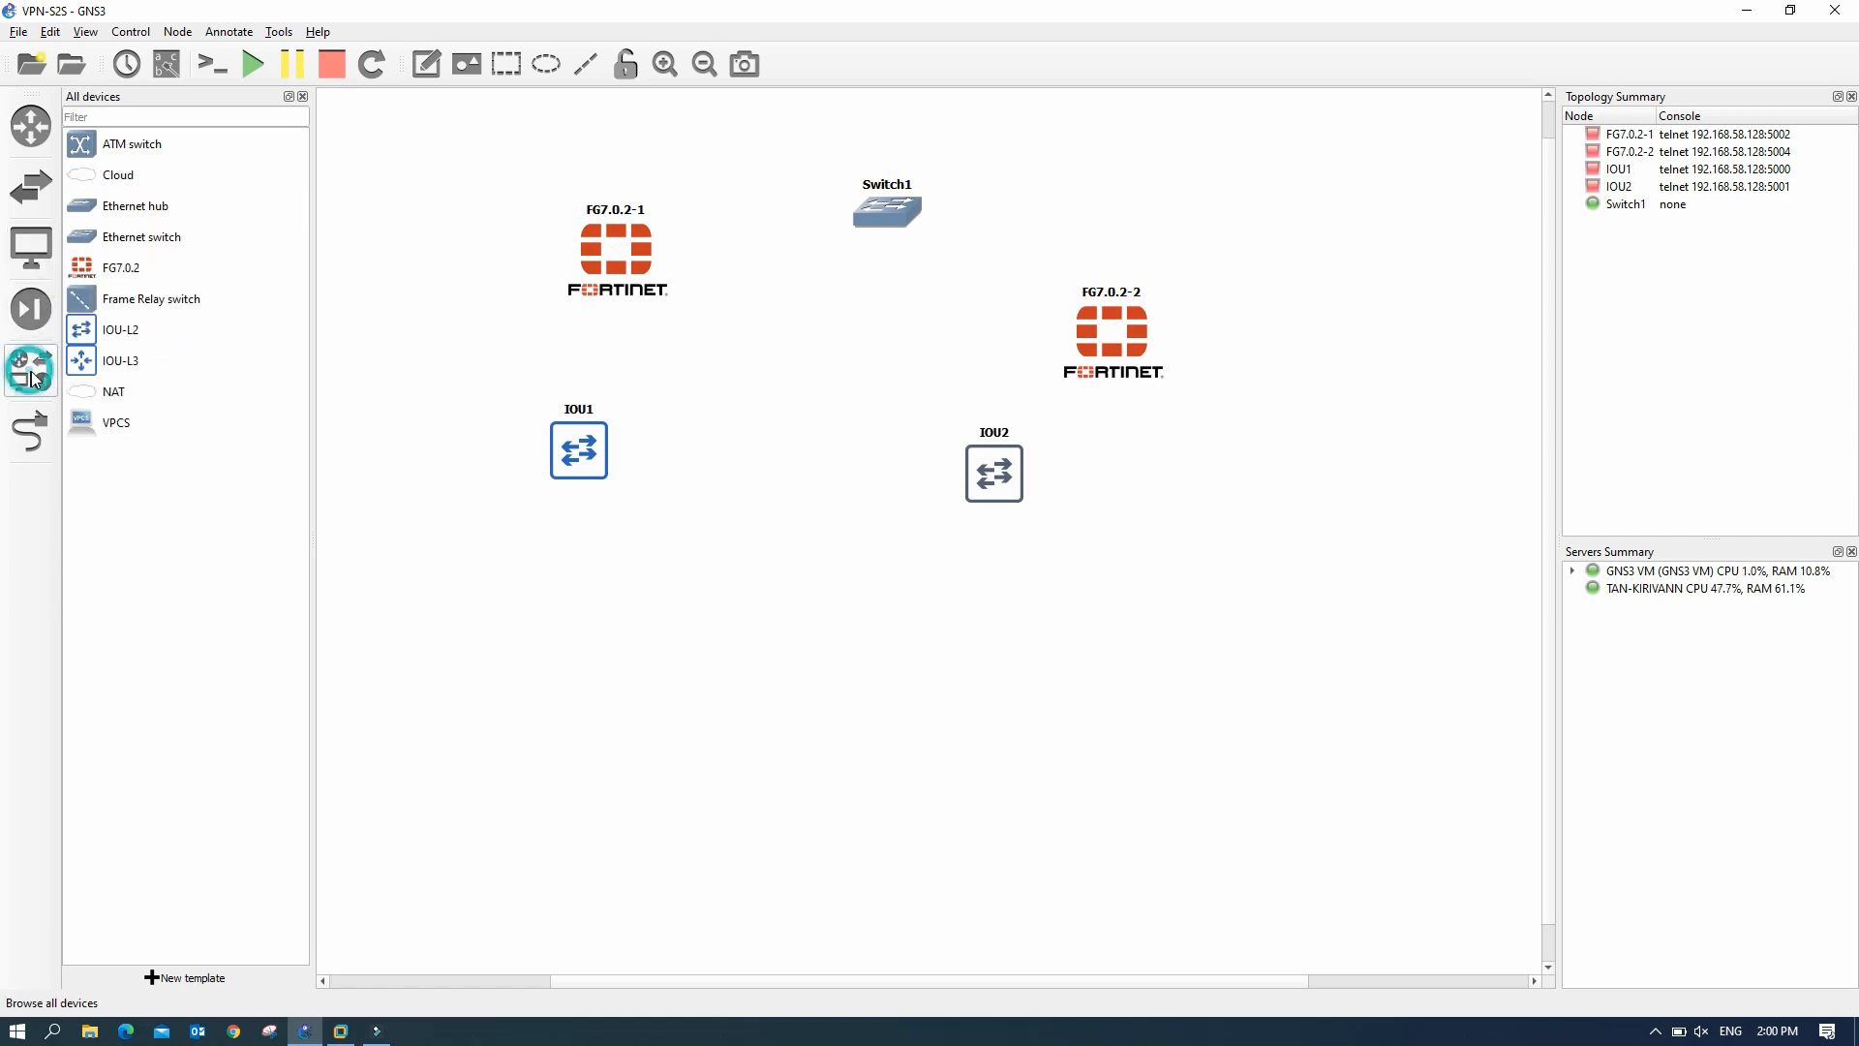
left_click(111, 186)
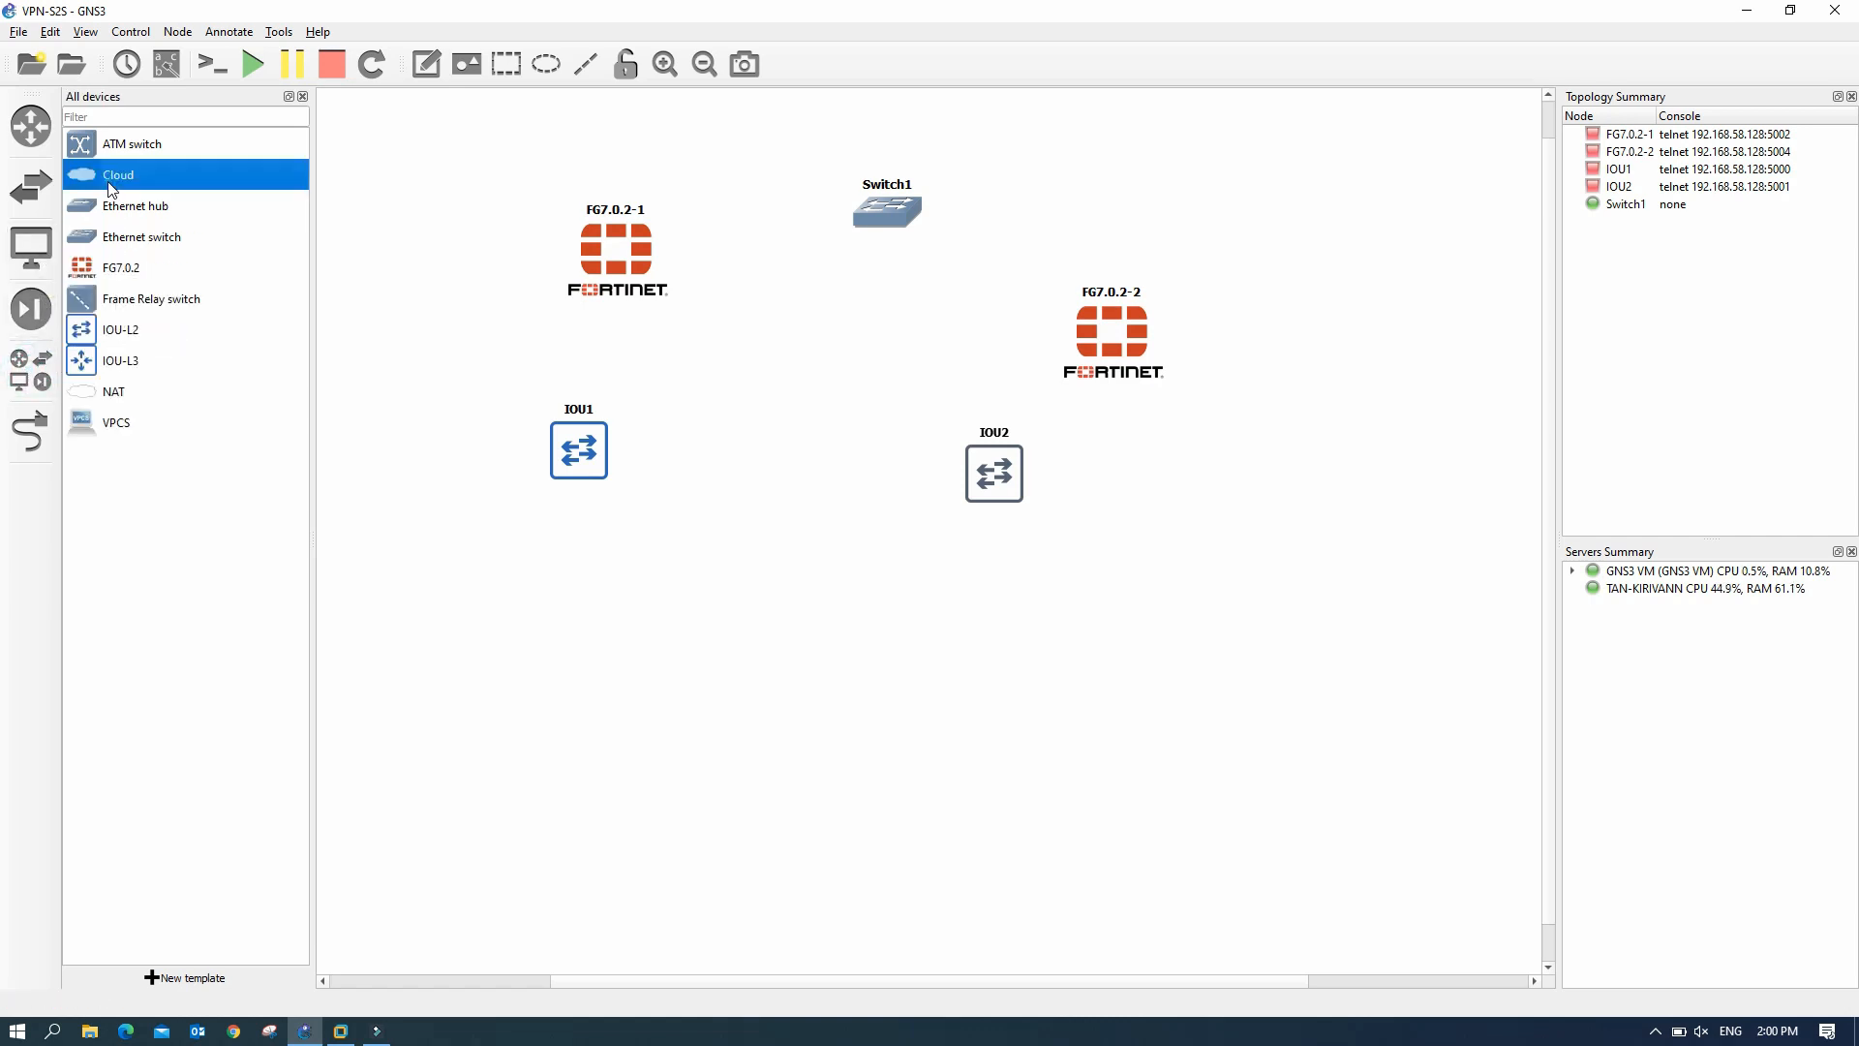
left_click_drag(96, 173, 1046, 183)
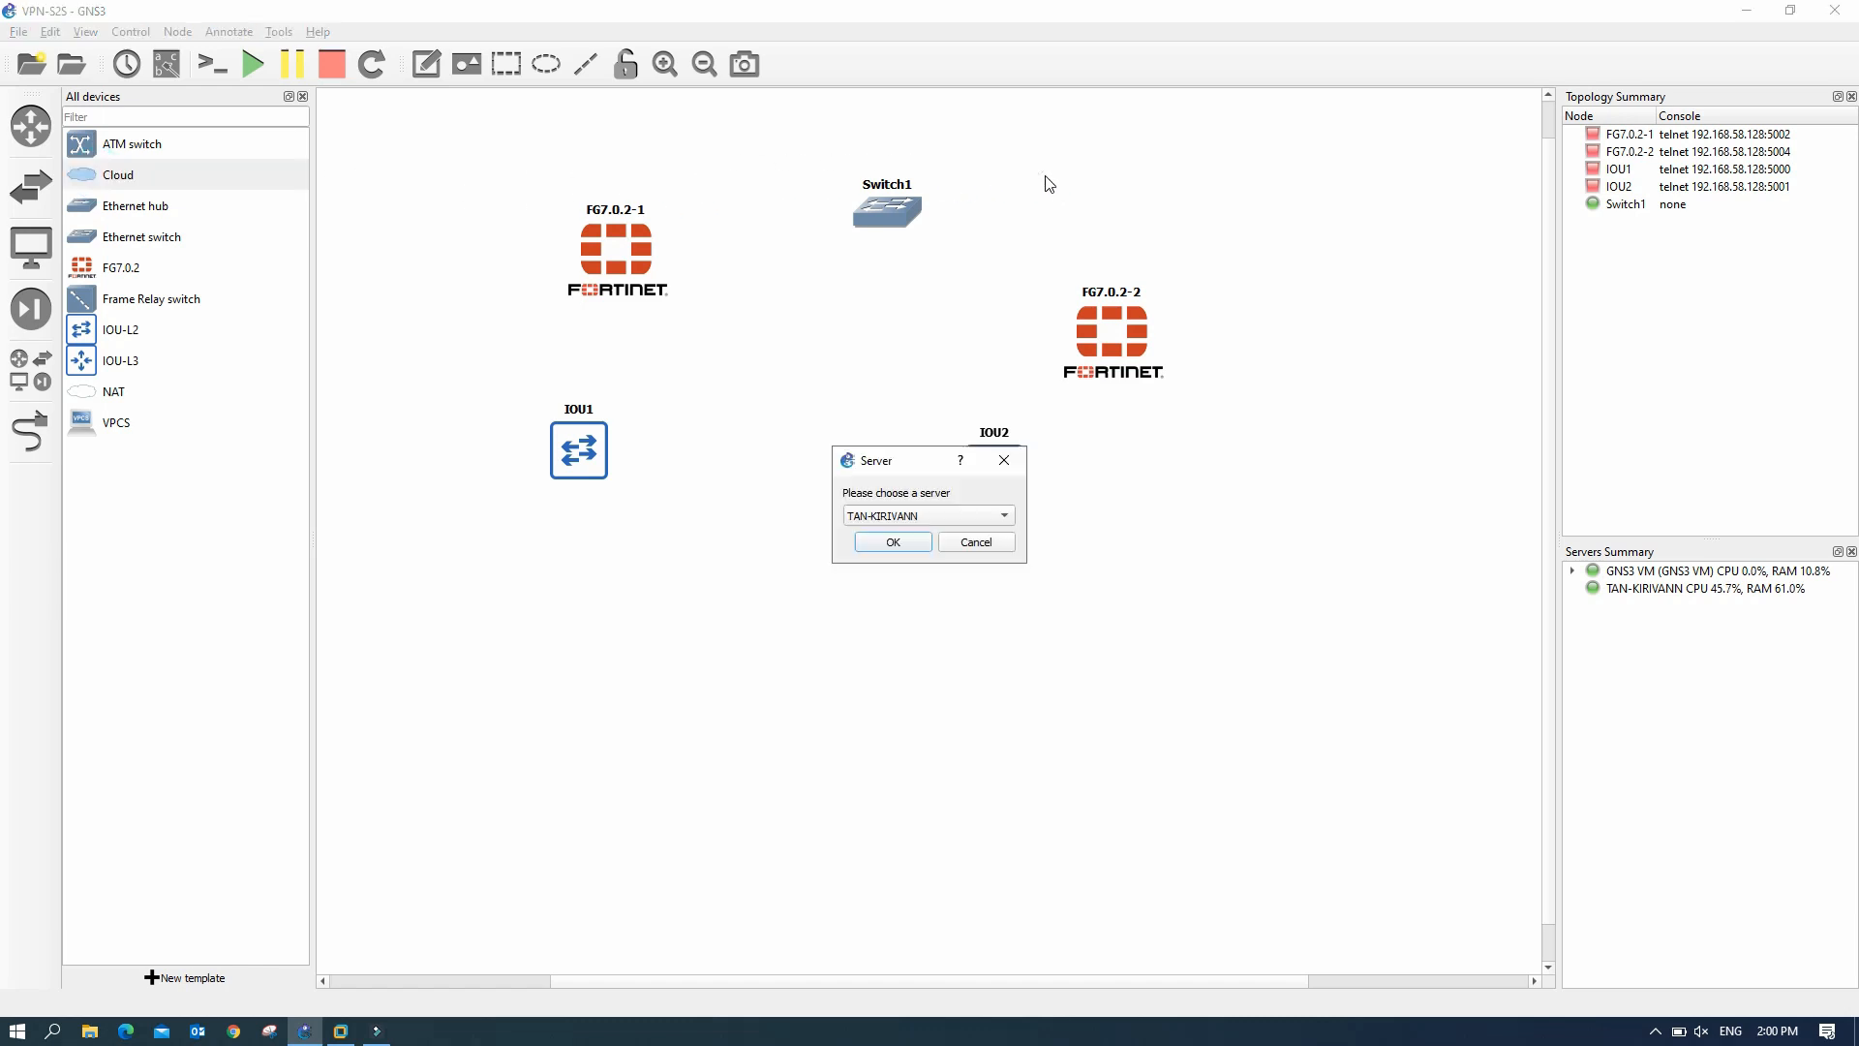
left_click(915, 514)
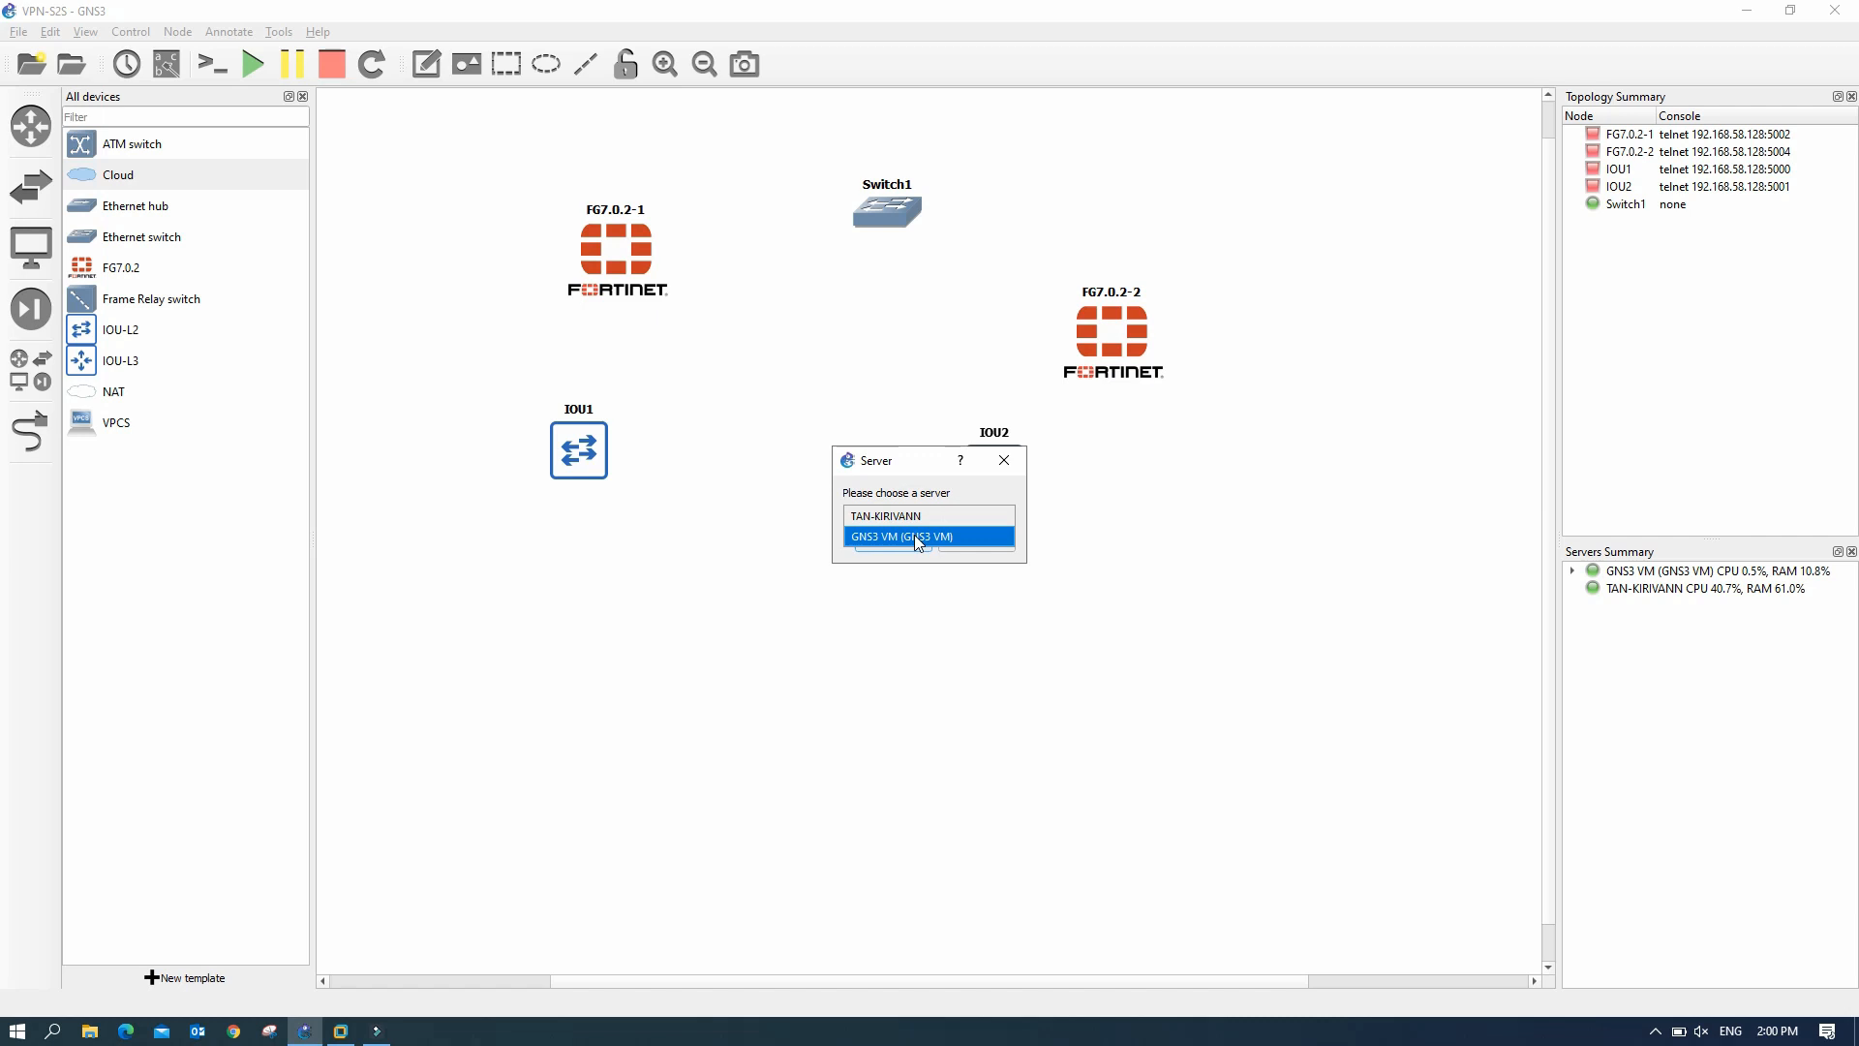
left_click(914, 534)
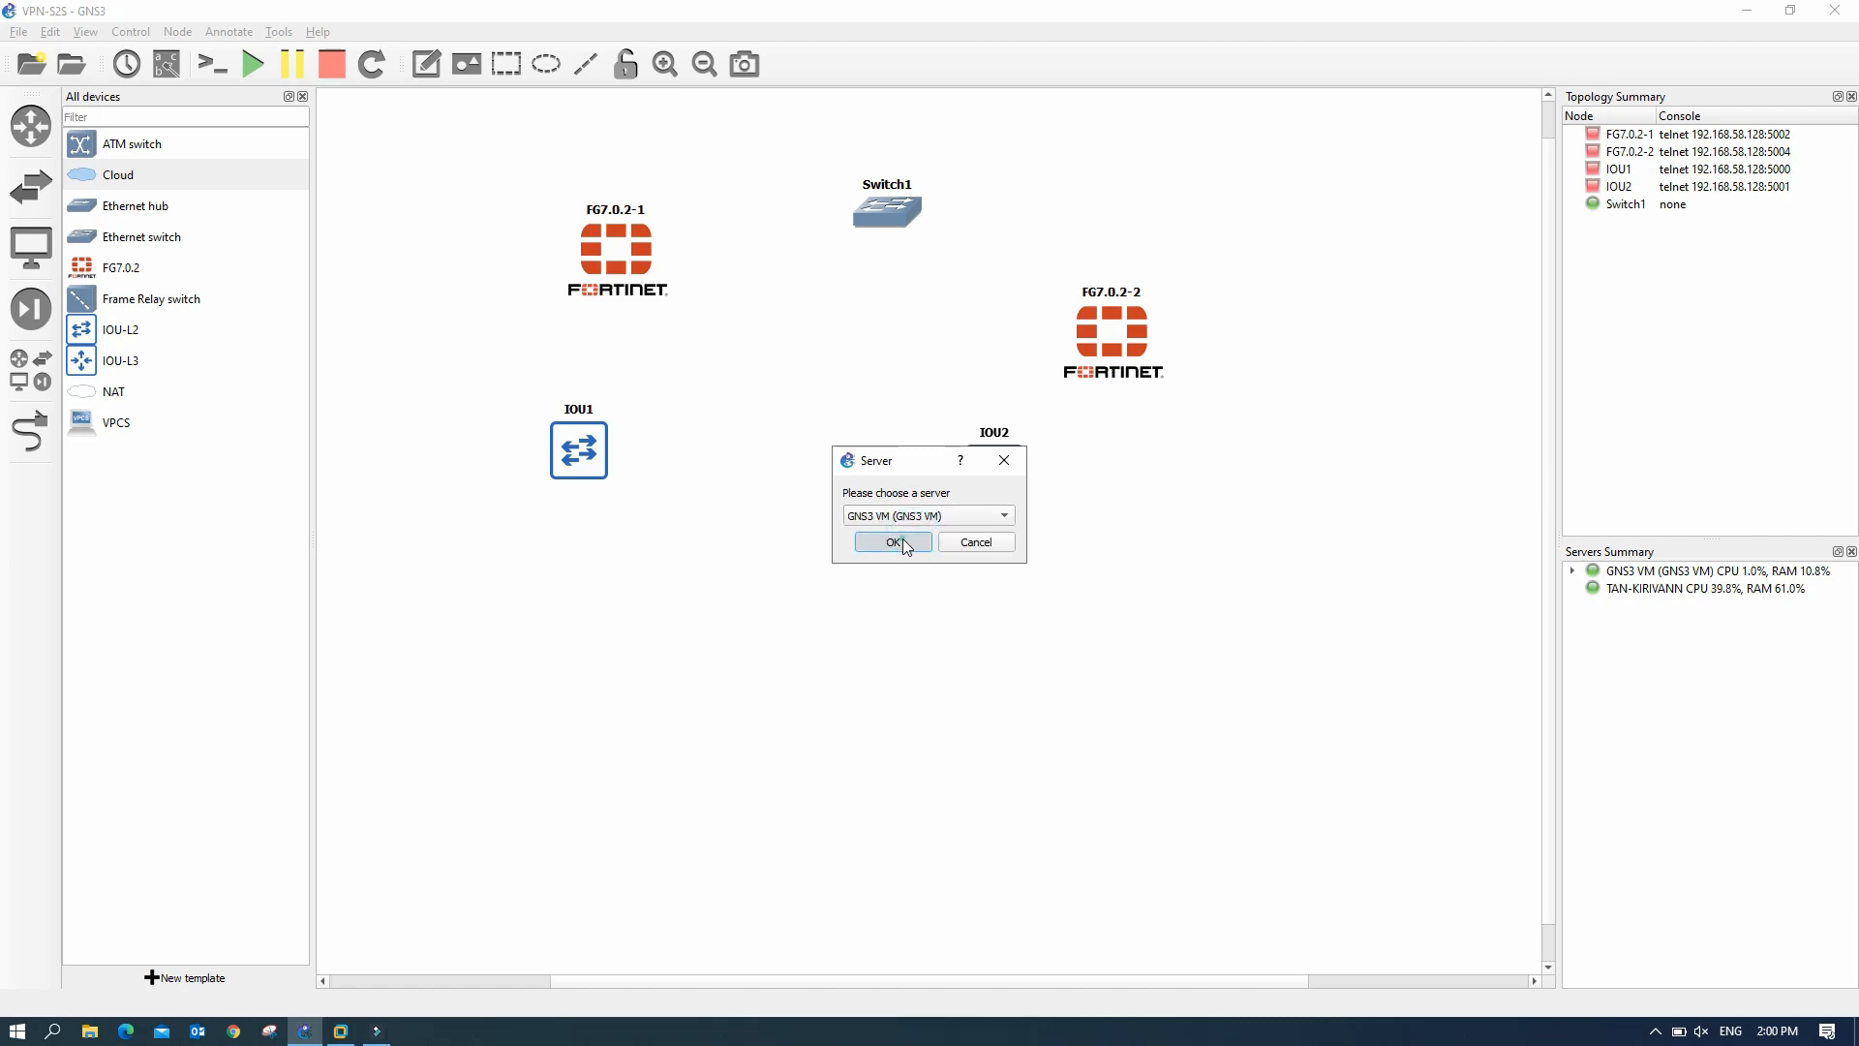
left_click(902, 539)
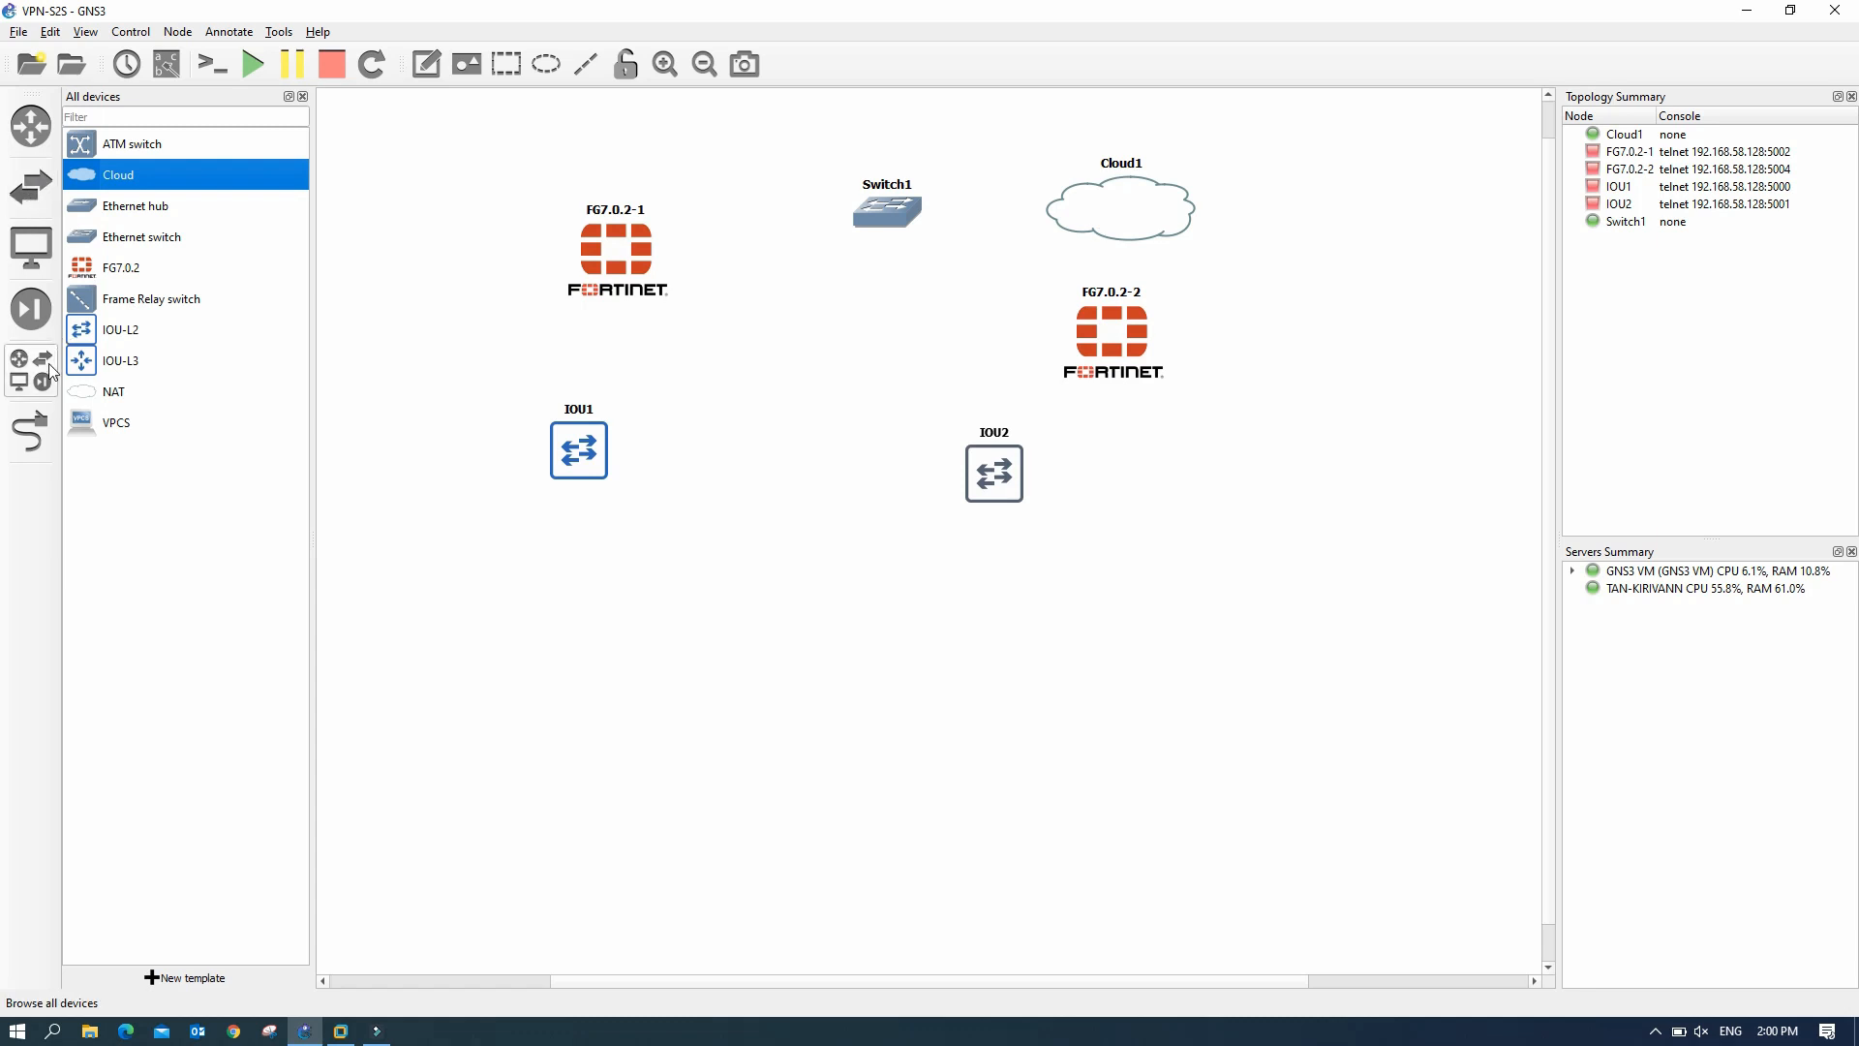
left_click(303, 97)
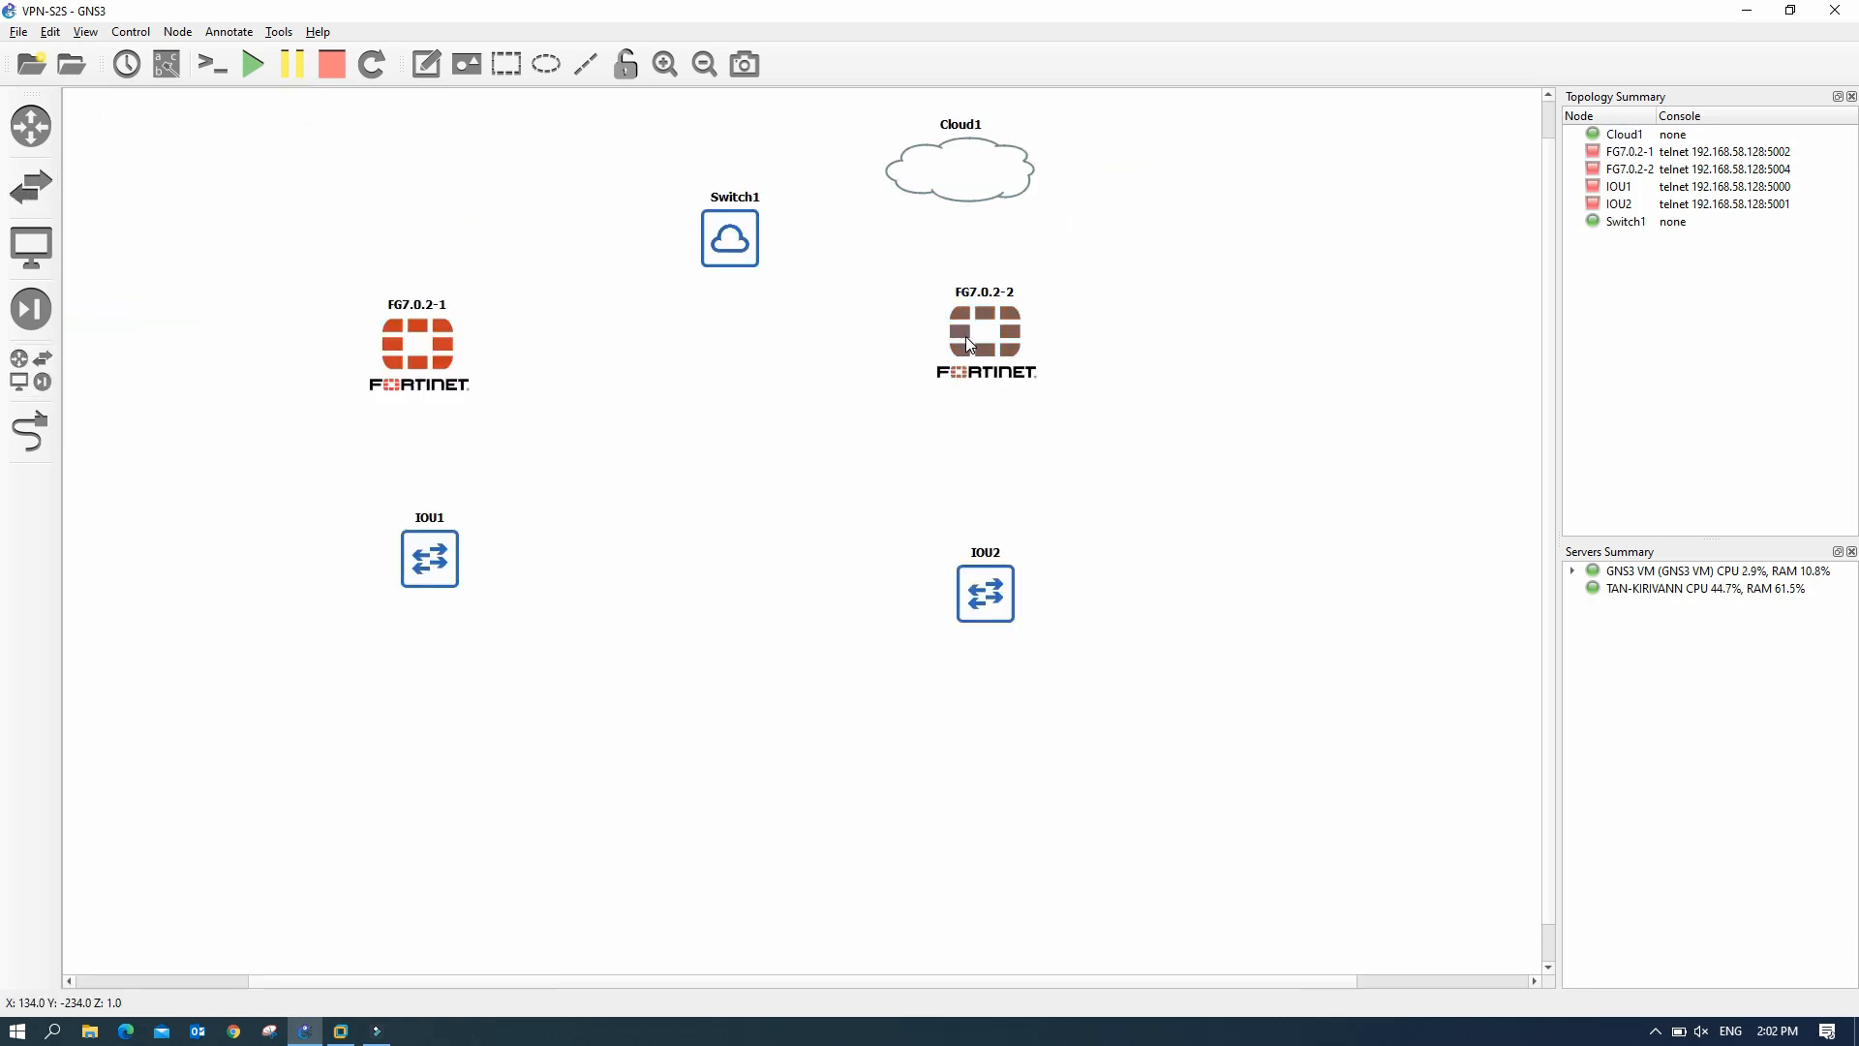
- Change Switch1's symbol to the Classic cloud icon
right_click(732, 253)
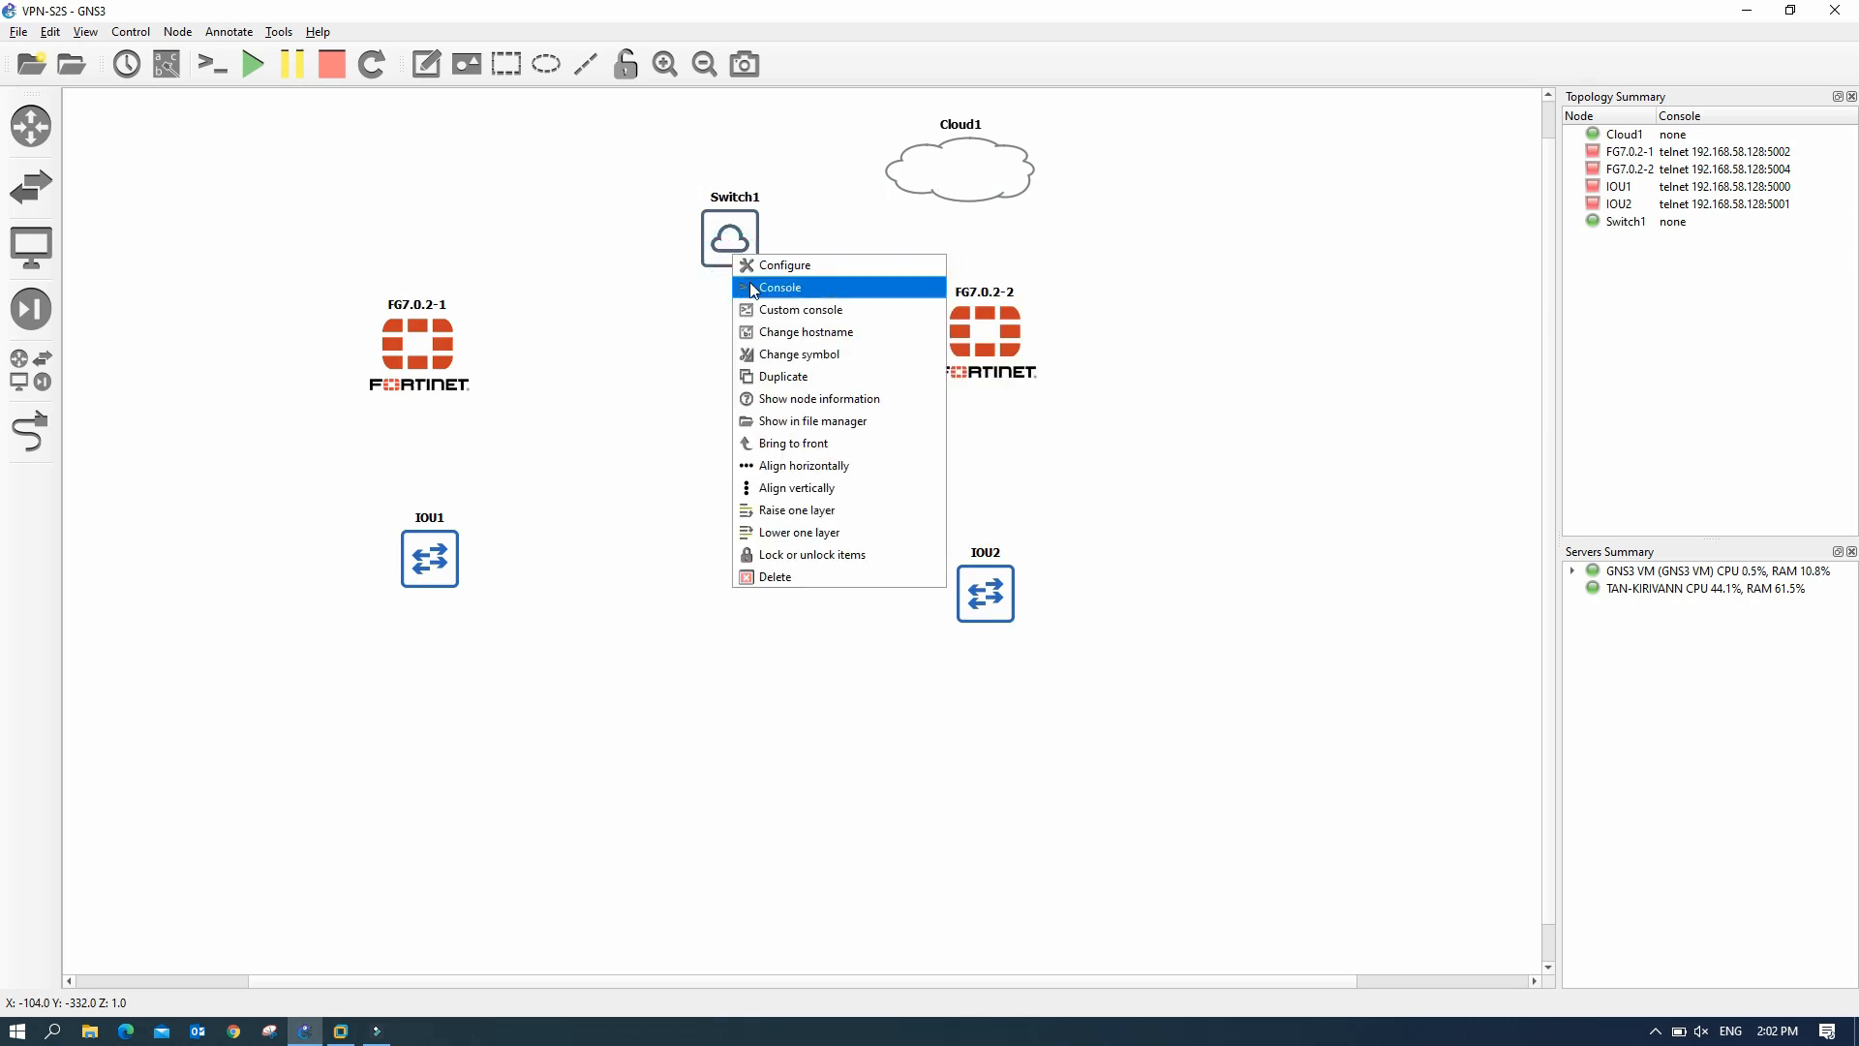
left_click(783, 365)
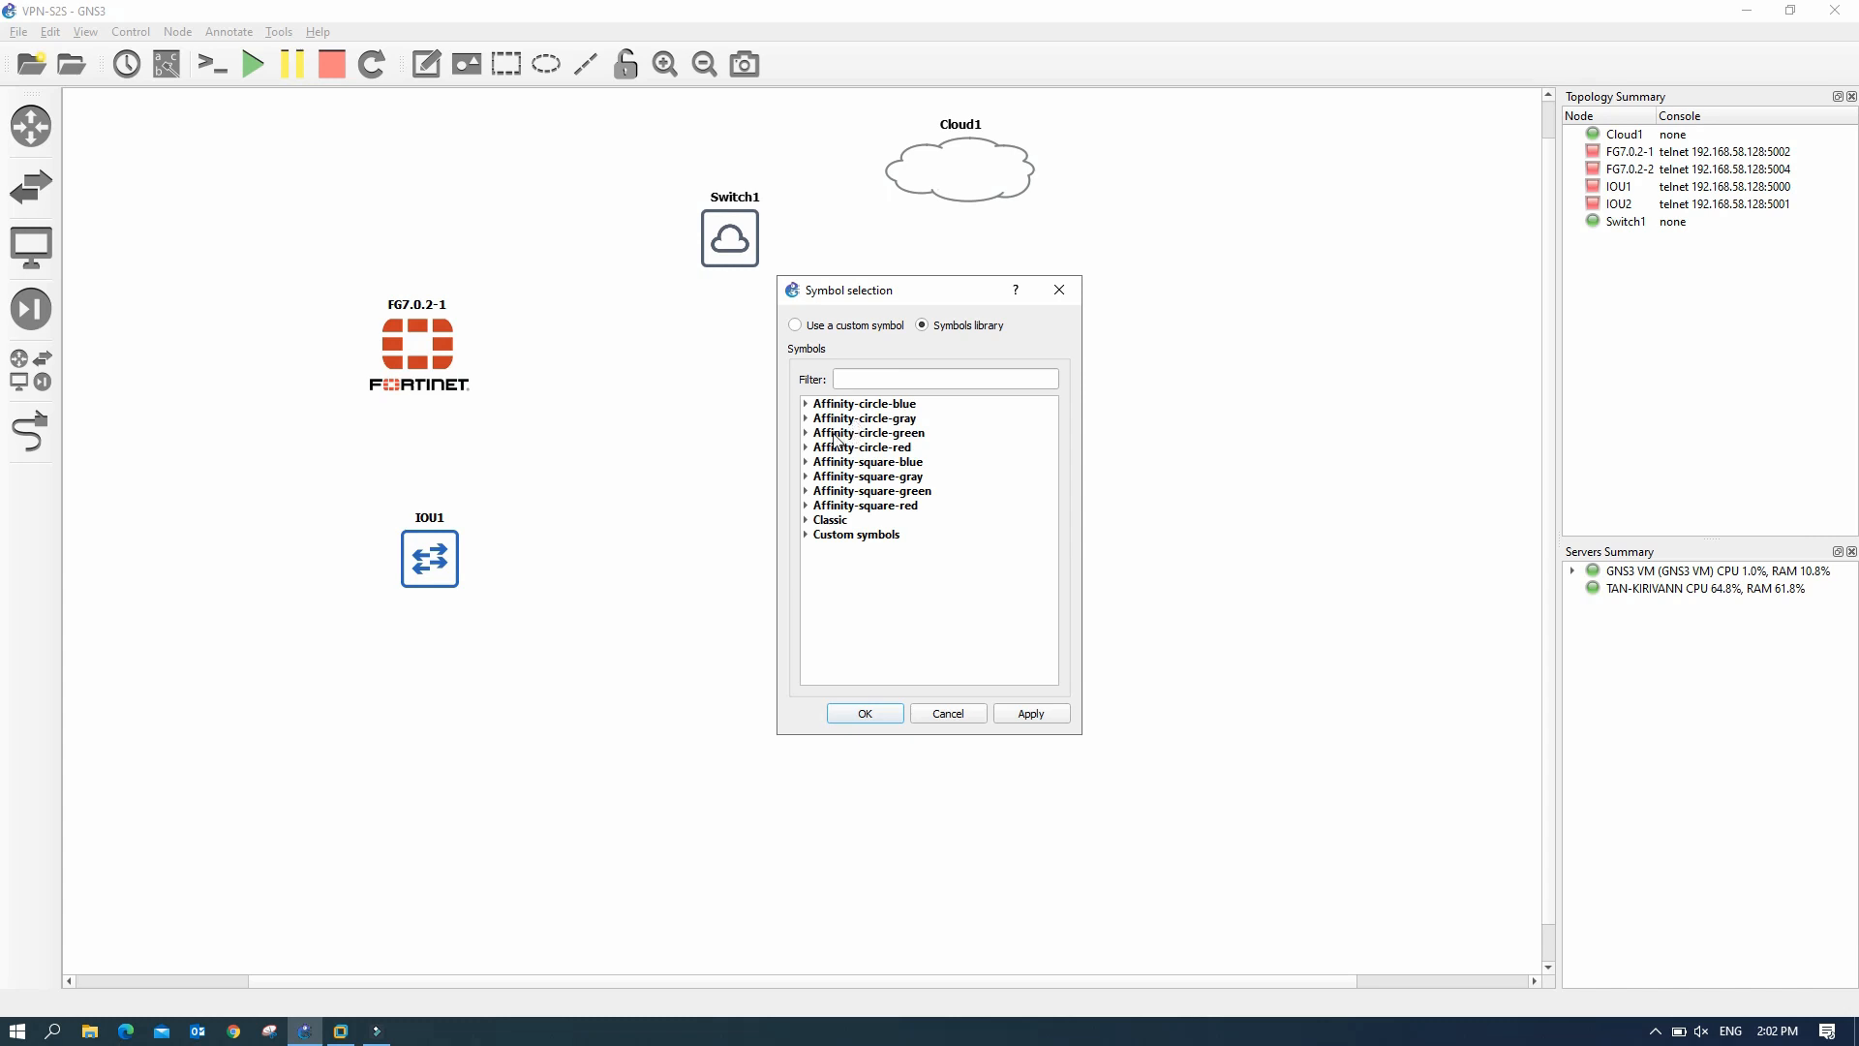
left_click(805, 535)
left_click(805, 532)
left_click(804, 522)
scroll(906, 573, "down", 5)
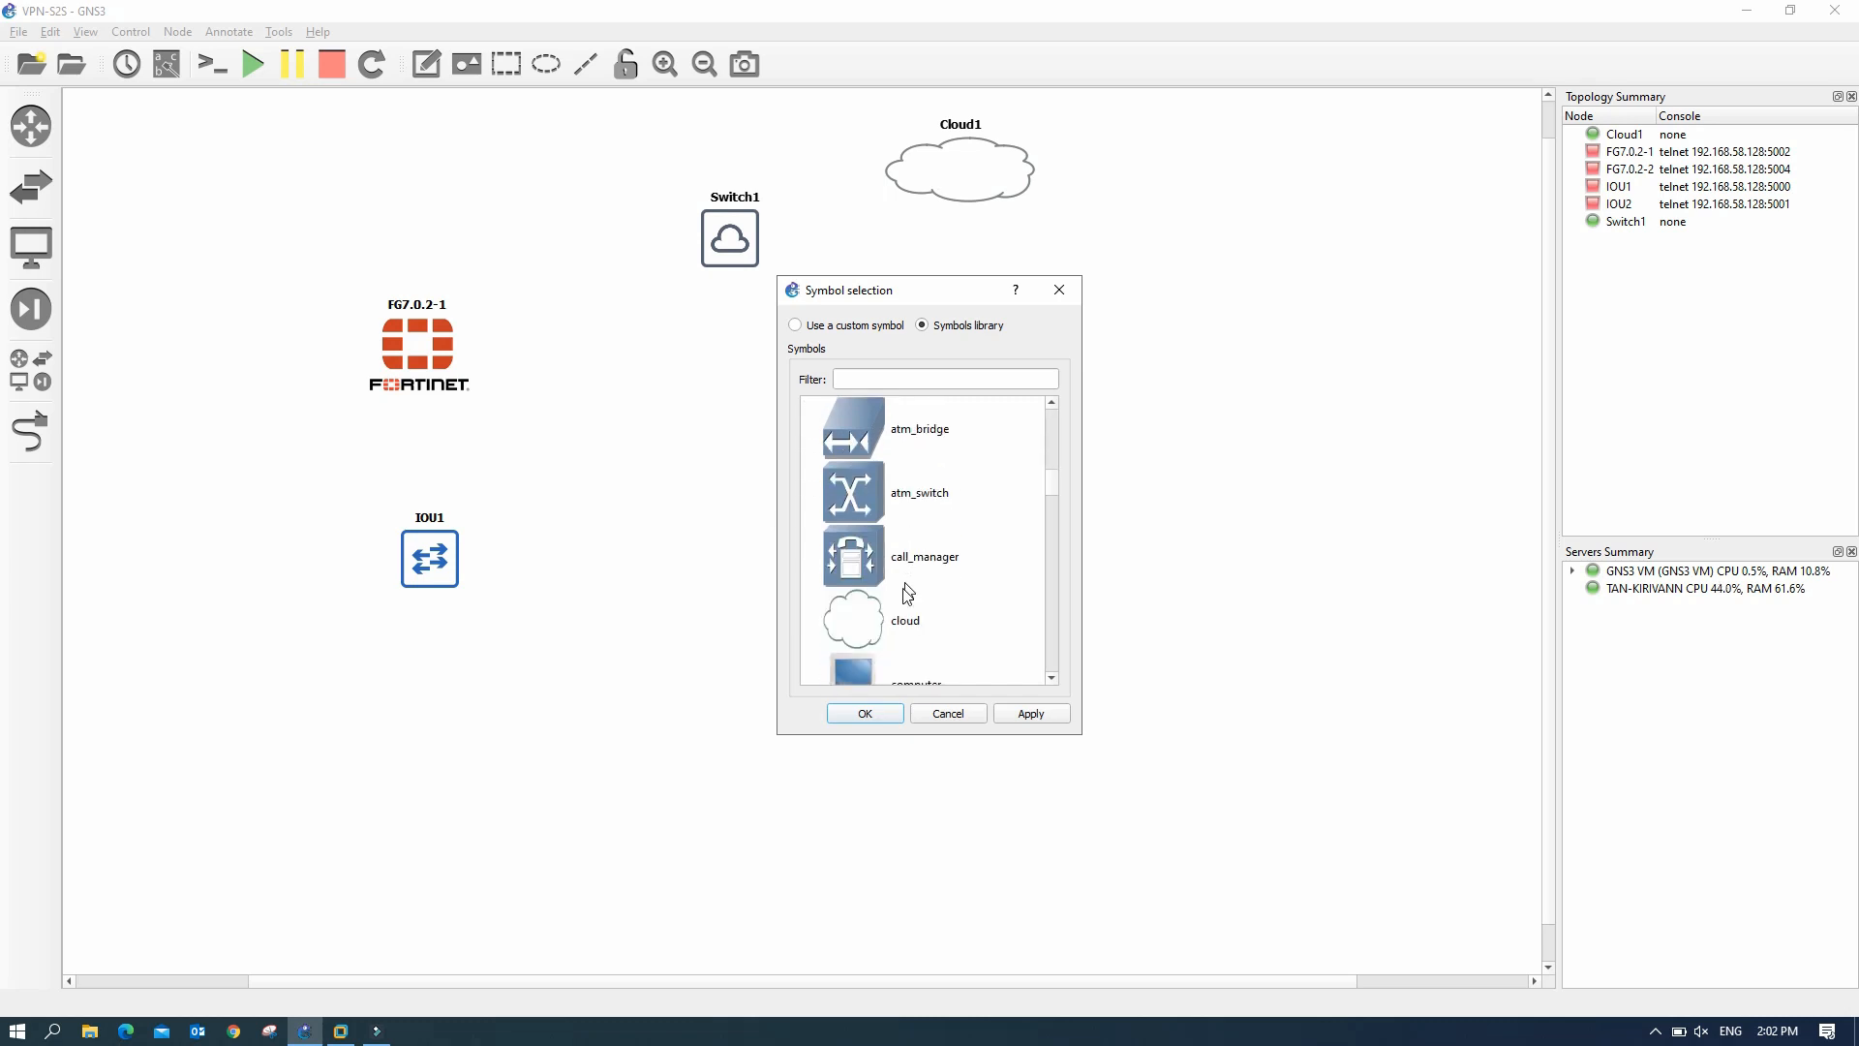
left_click(874, 623)
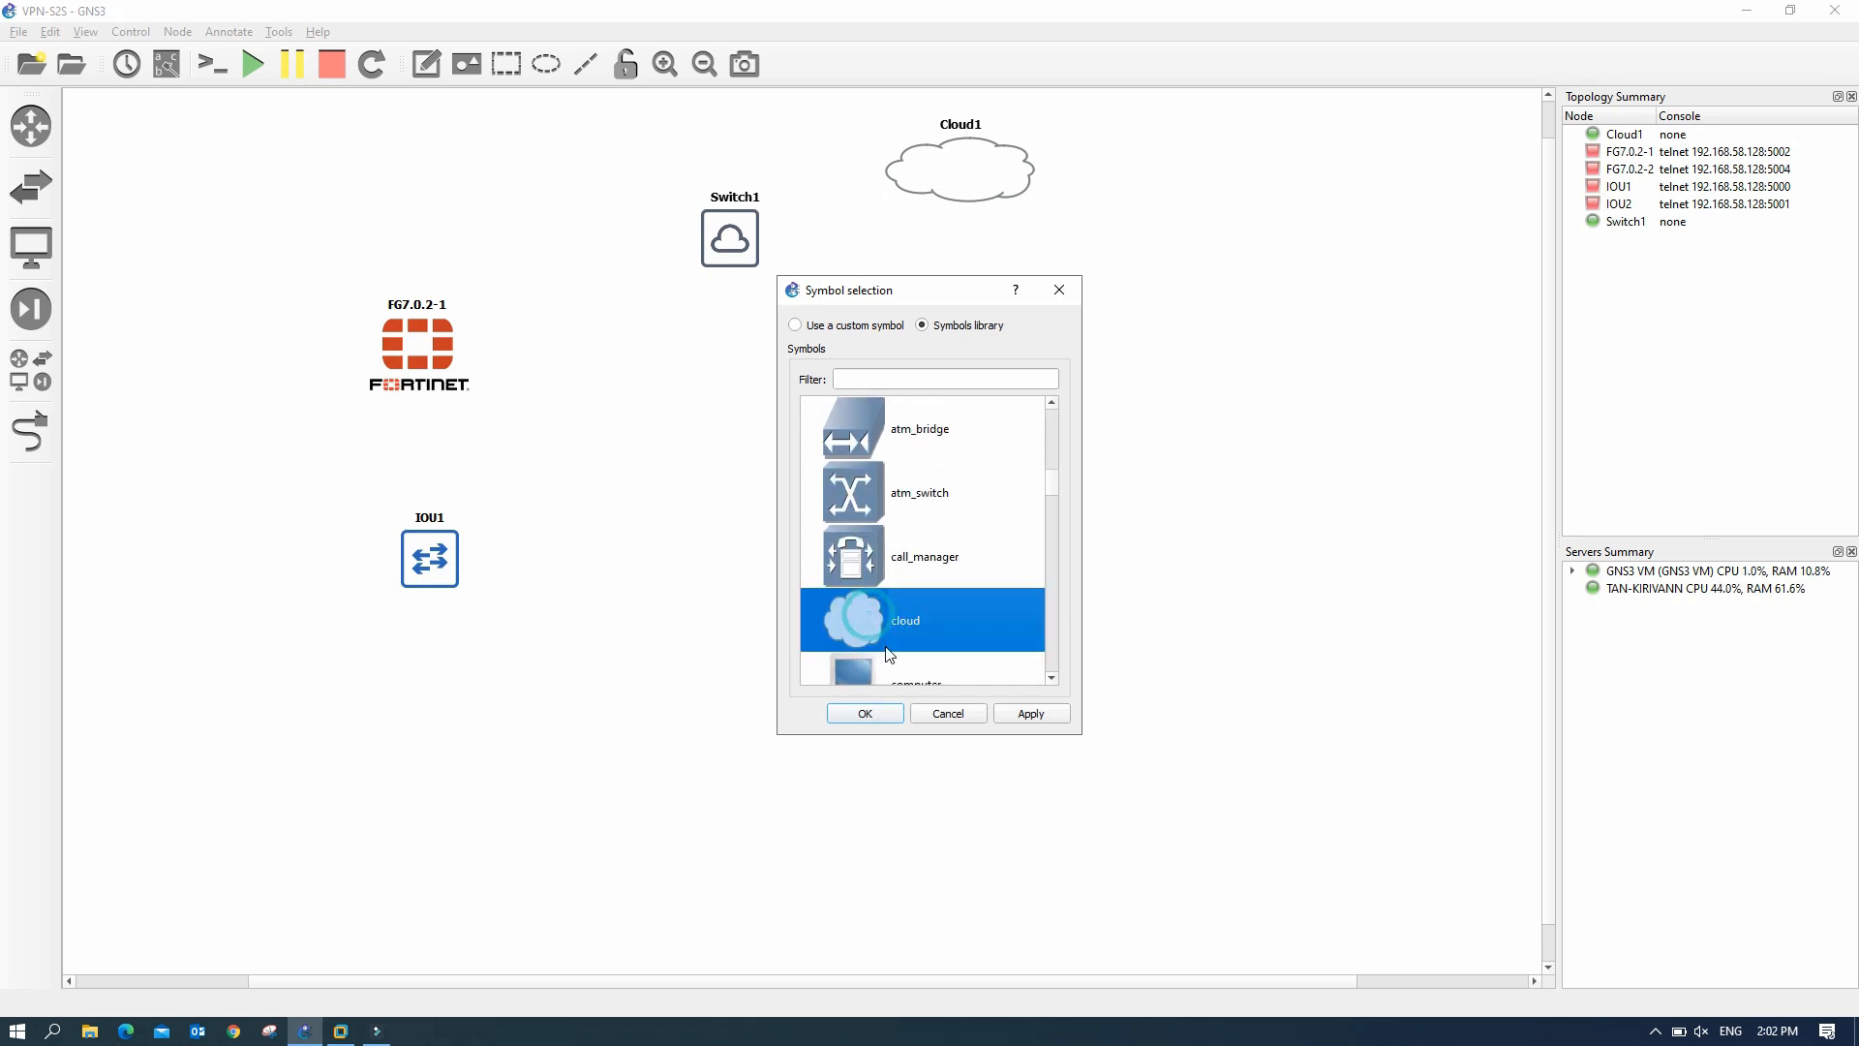
left_click(1031, 714)
left_click(866, 713)
- Move Switch1 left above the firewalls and nudge Cloud1 slightly right and down
left_click(806, 241)
left_click_drag(782, 242, 736, 237)
left_click_drag(960, 158, 975, 162)
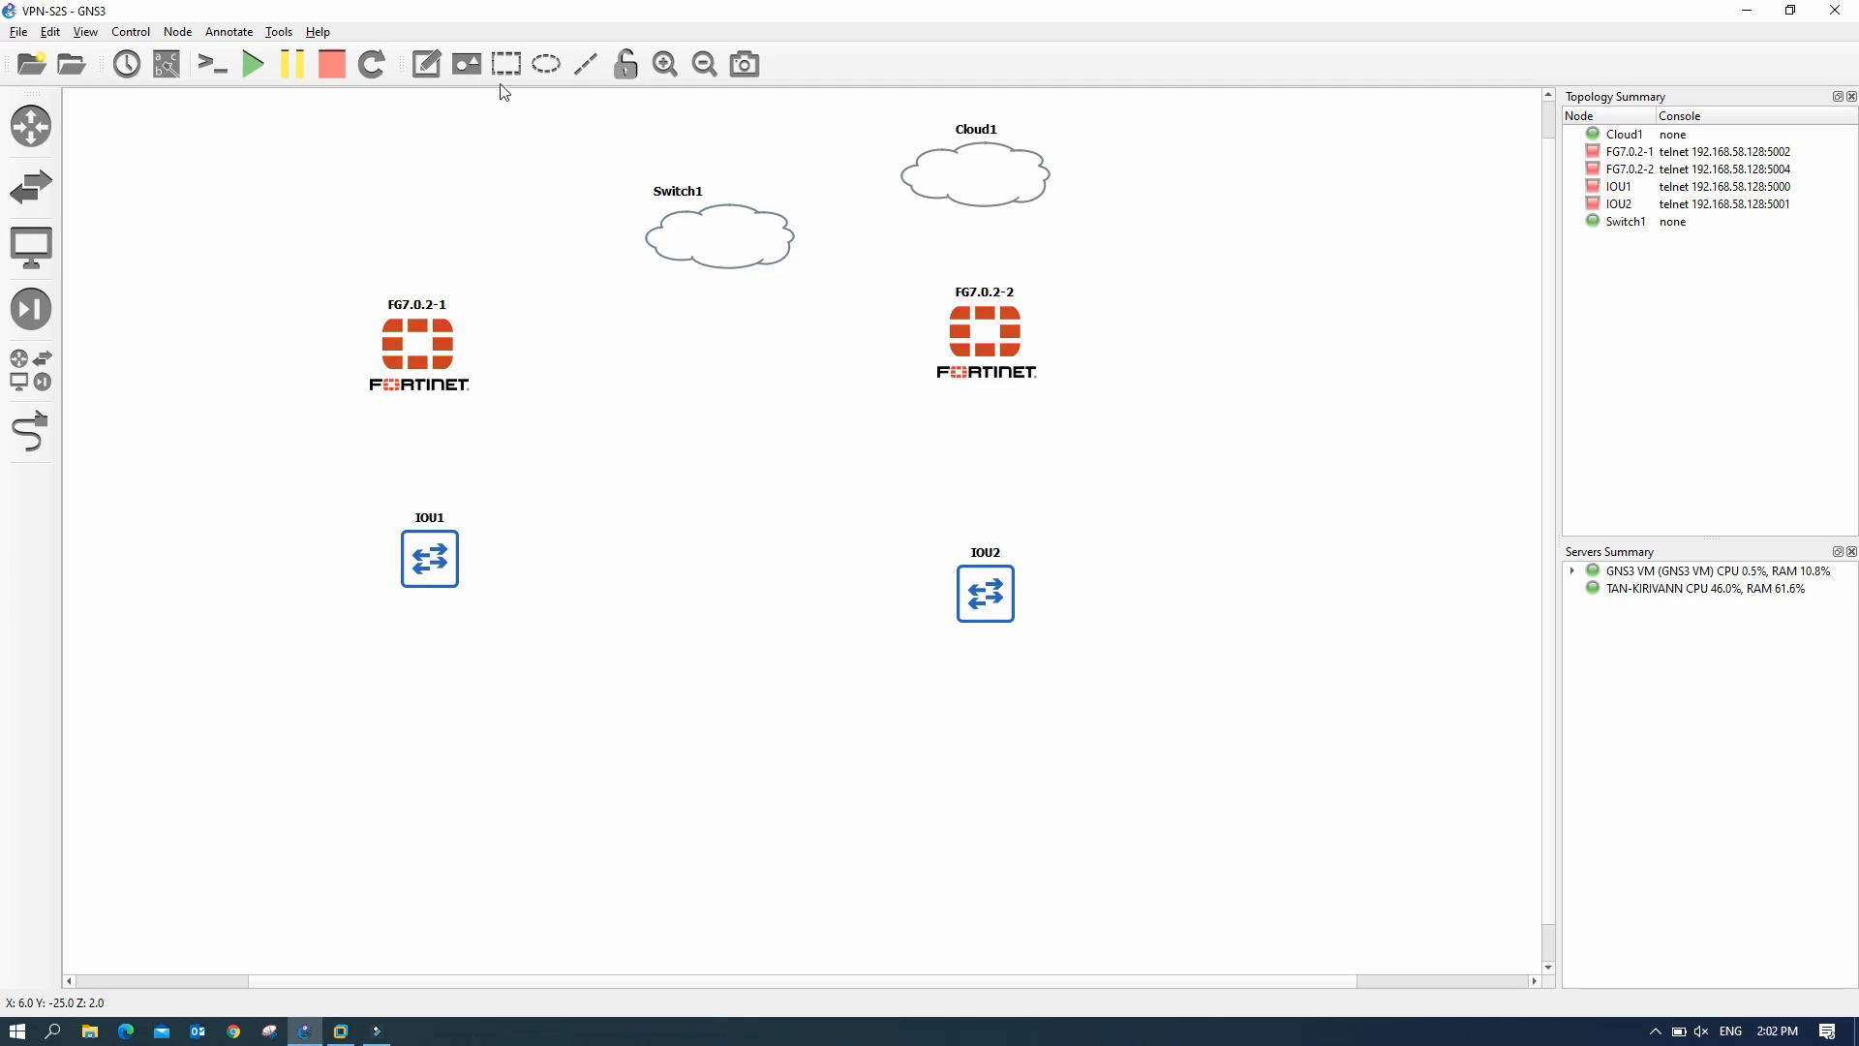
- Cable Switch1 to Cloud1, FG7.0.2-2 and port1 of FG7.0.2-1
left_click(39, 448)
left_click(736, 219)
left_click(774, 232)
left_click(918, 158)
left_click(987, 217)
left_click(969, 339)
left_click(998, 349)
left_click(702, 250)
left_click(735, 299)
left_click(441, 338)
left_click(465, 349)
left_click(411, 363)
left_click(446, 397)
- Link FG7.0.2-1 to IOU1 and FG7.0.2-2 to IOU2
left_click(430, 559)
left_click(455, 556)
left_click(986, 339)
left_click(1026, 382)
left_click(986, 593)
left_click(1007, 605)
left_click(31, 431)
- Nudge IOU1 down-left and start the FG7.0.2-1 firewall
left_click_drag(430, 562, 417, 576)
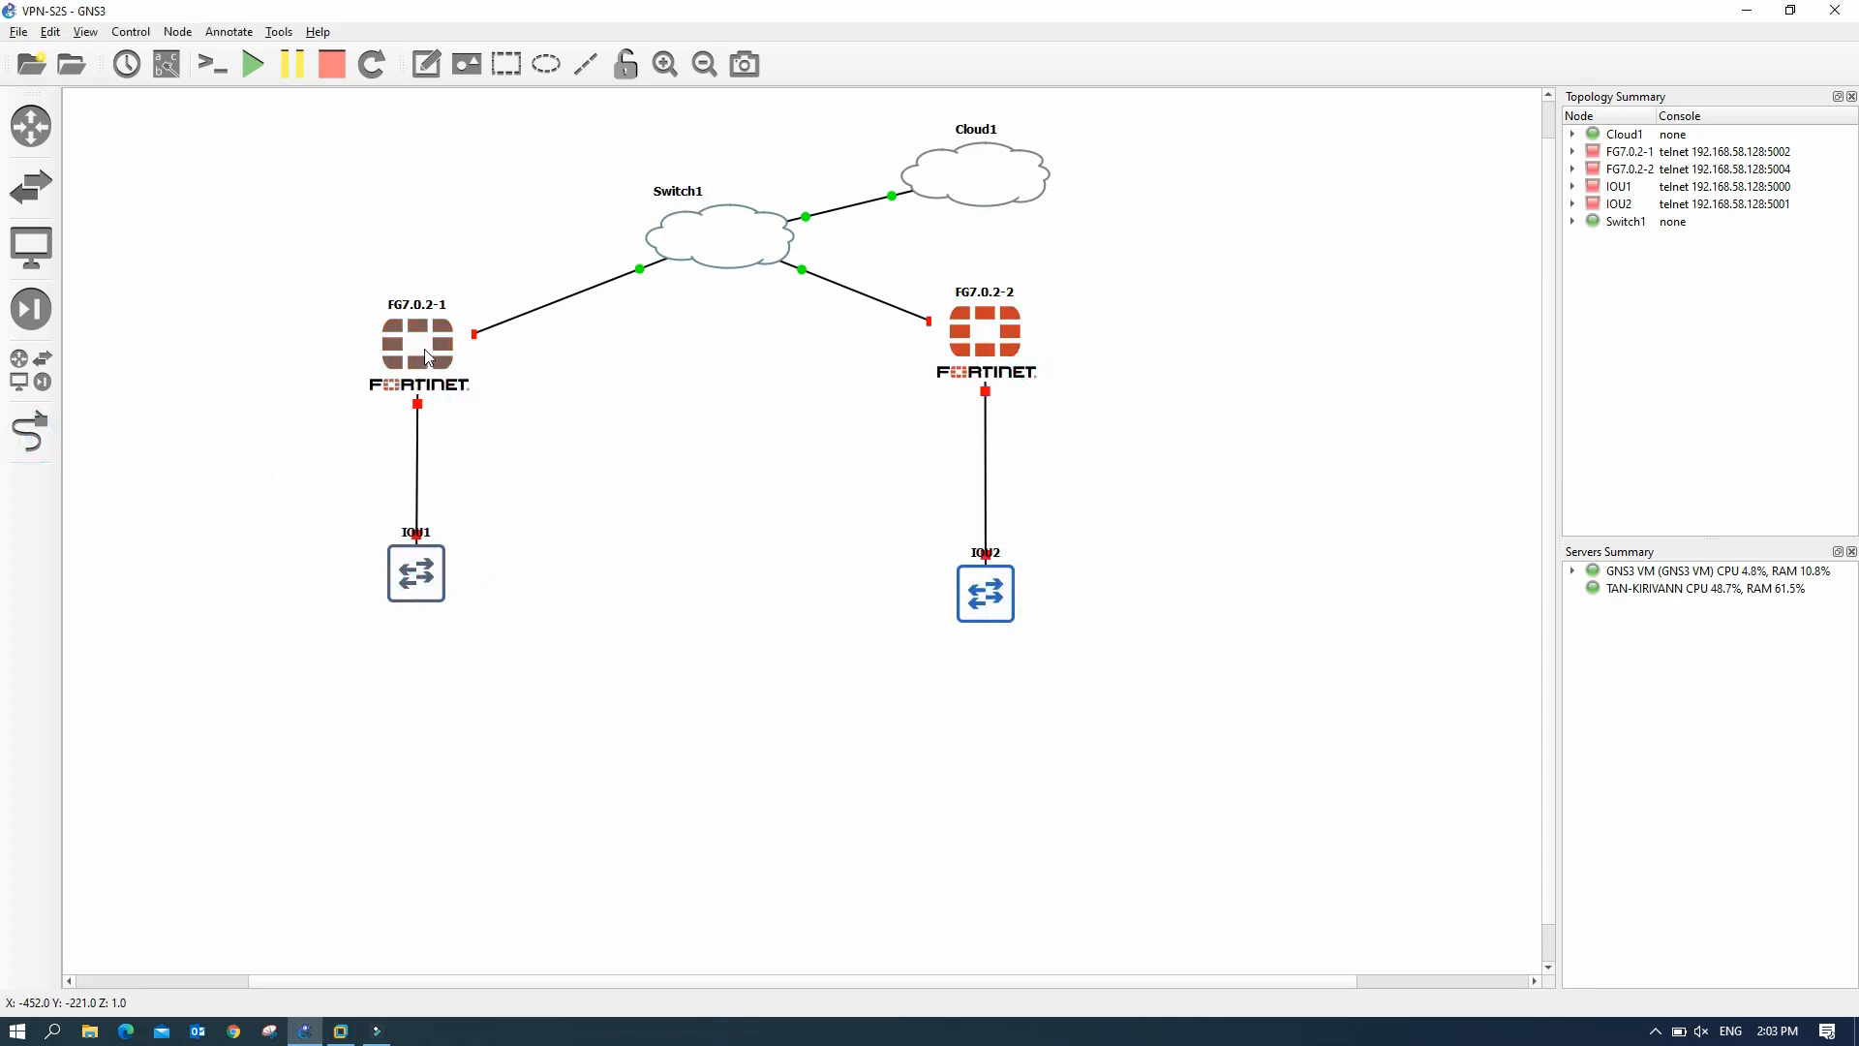
right_click(426, 354)
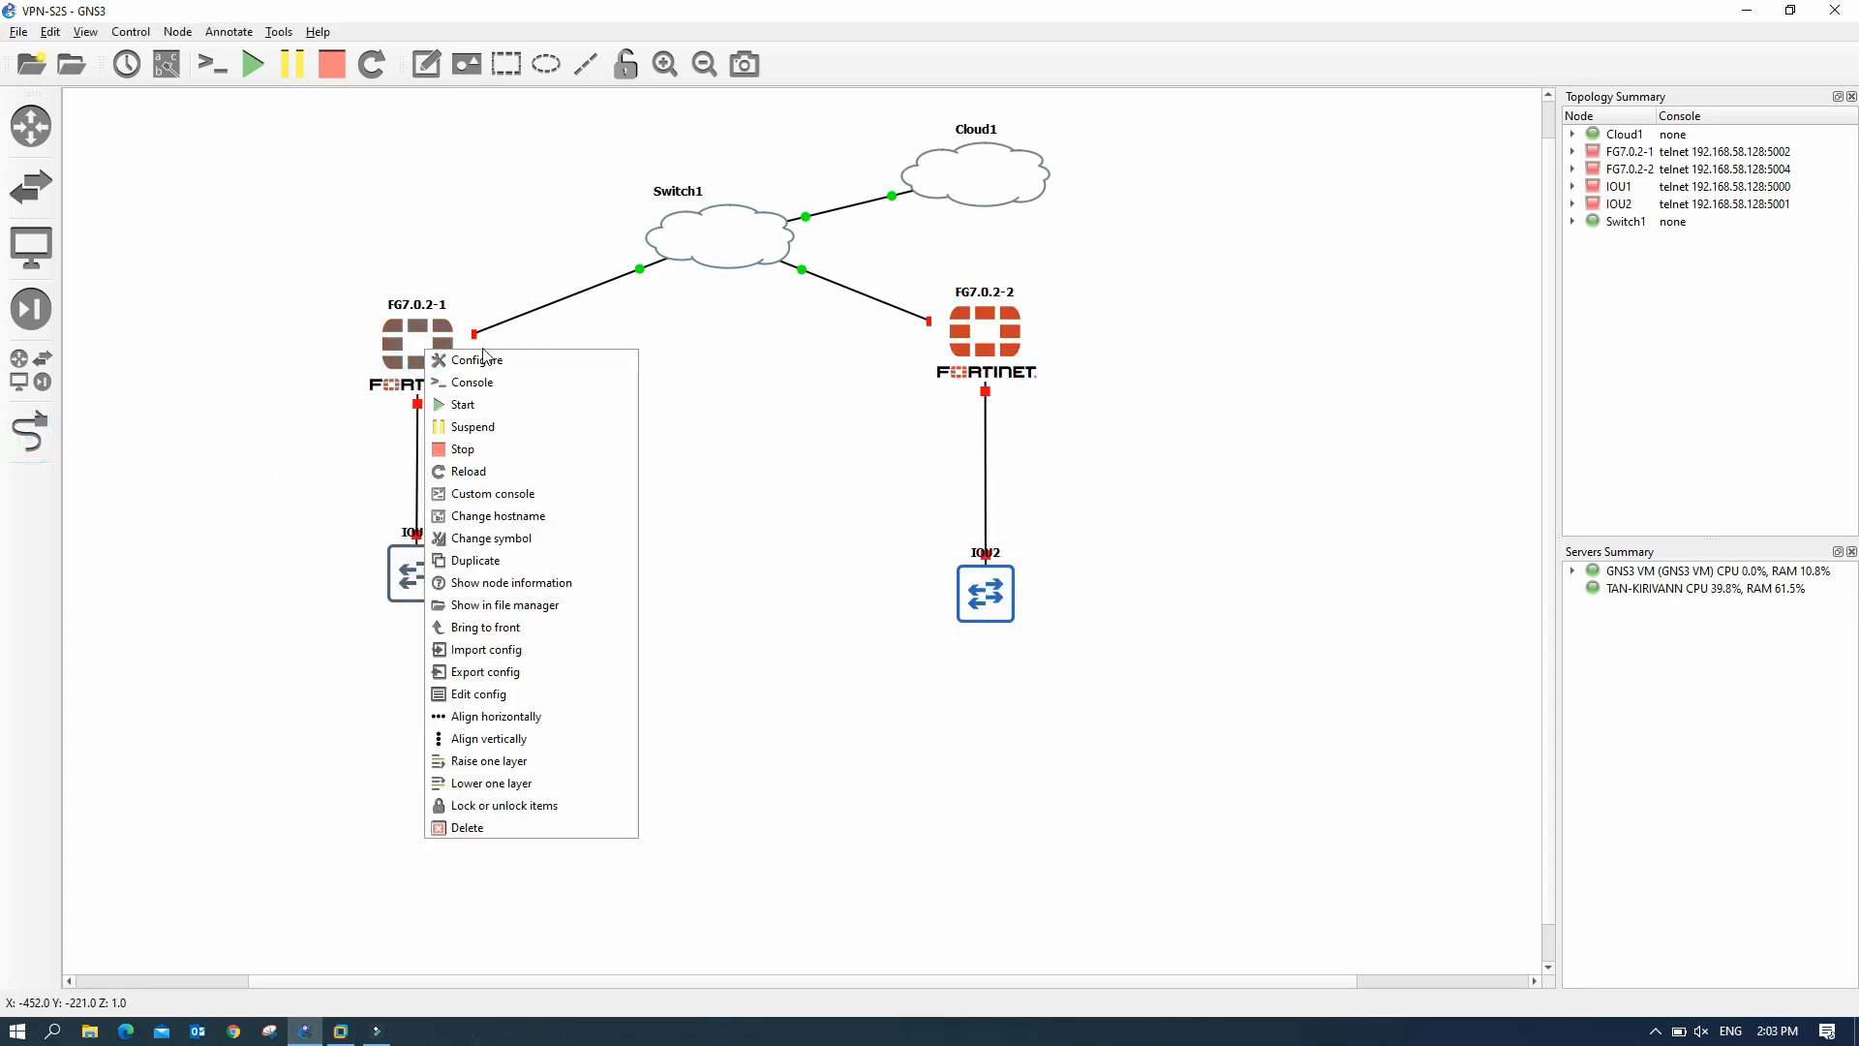
left_click(788, 394)
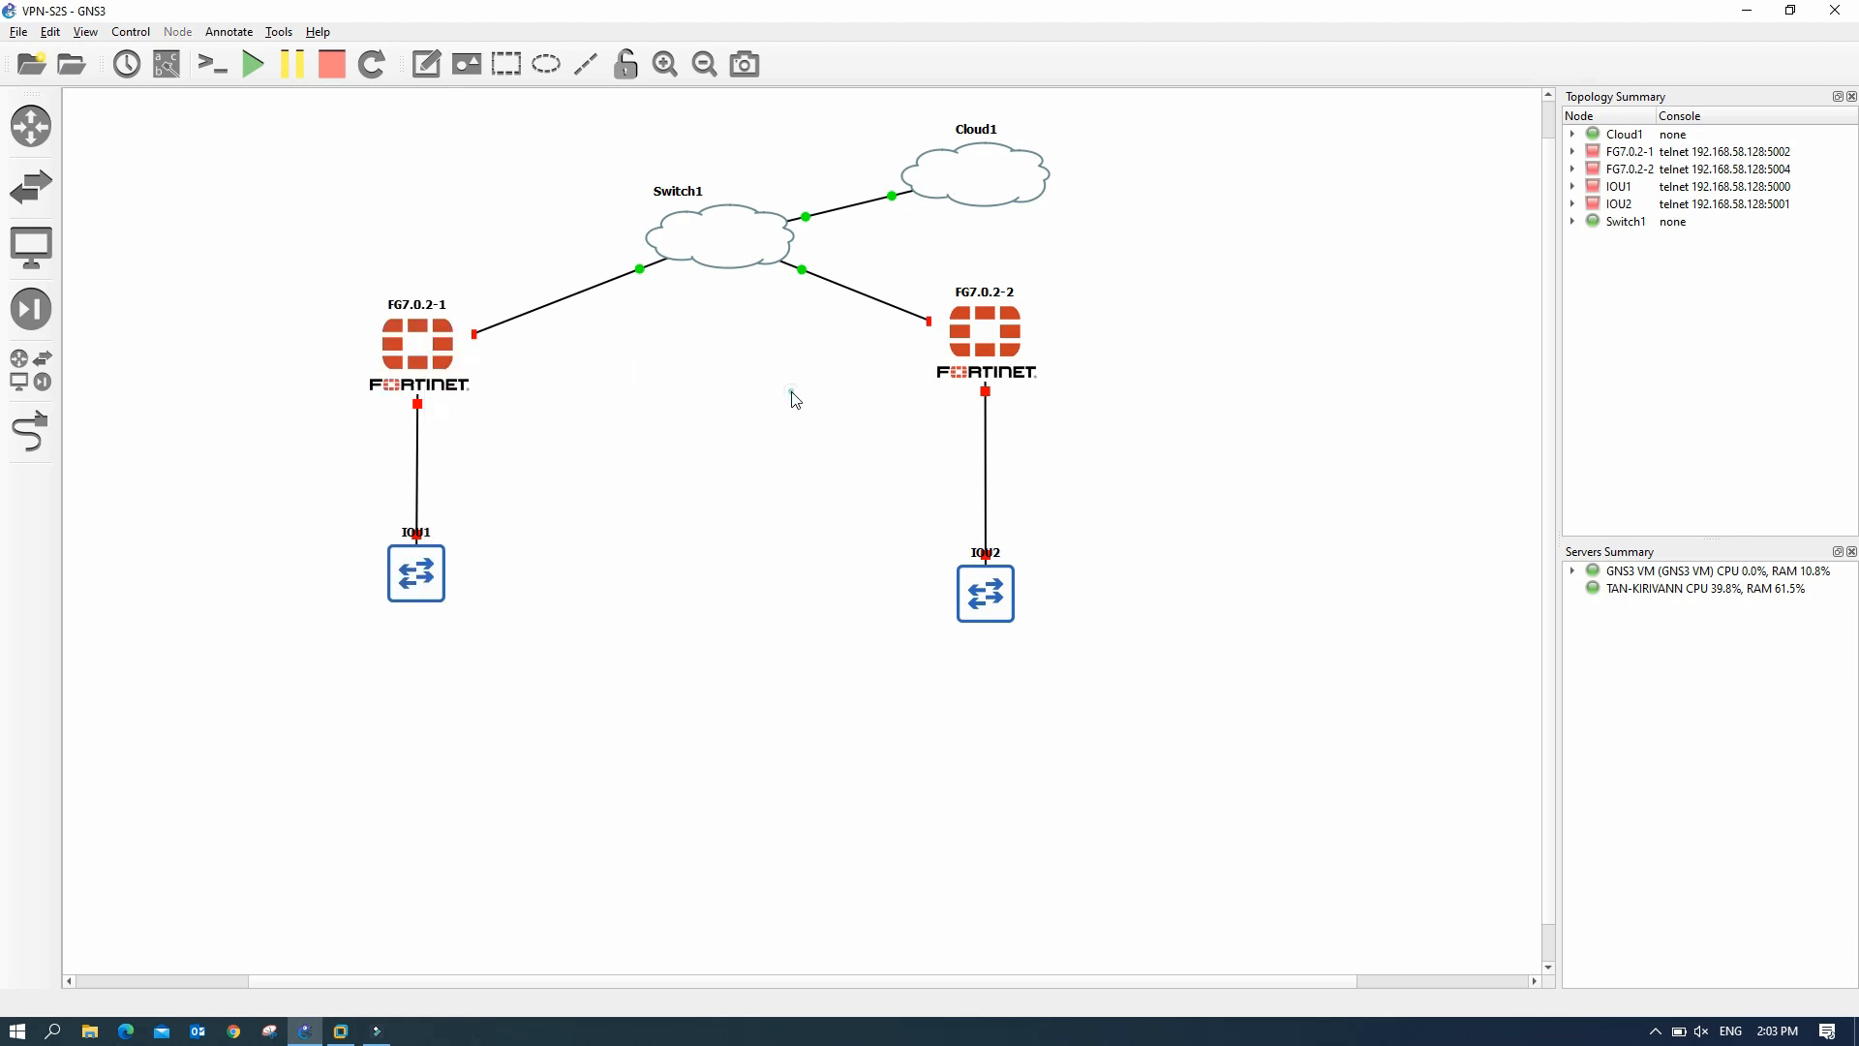
right_click(432, 365)
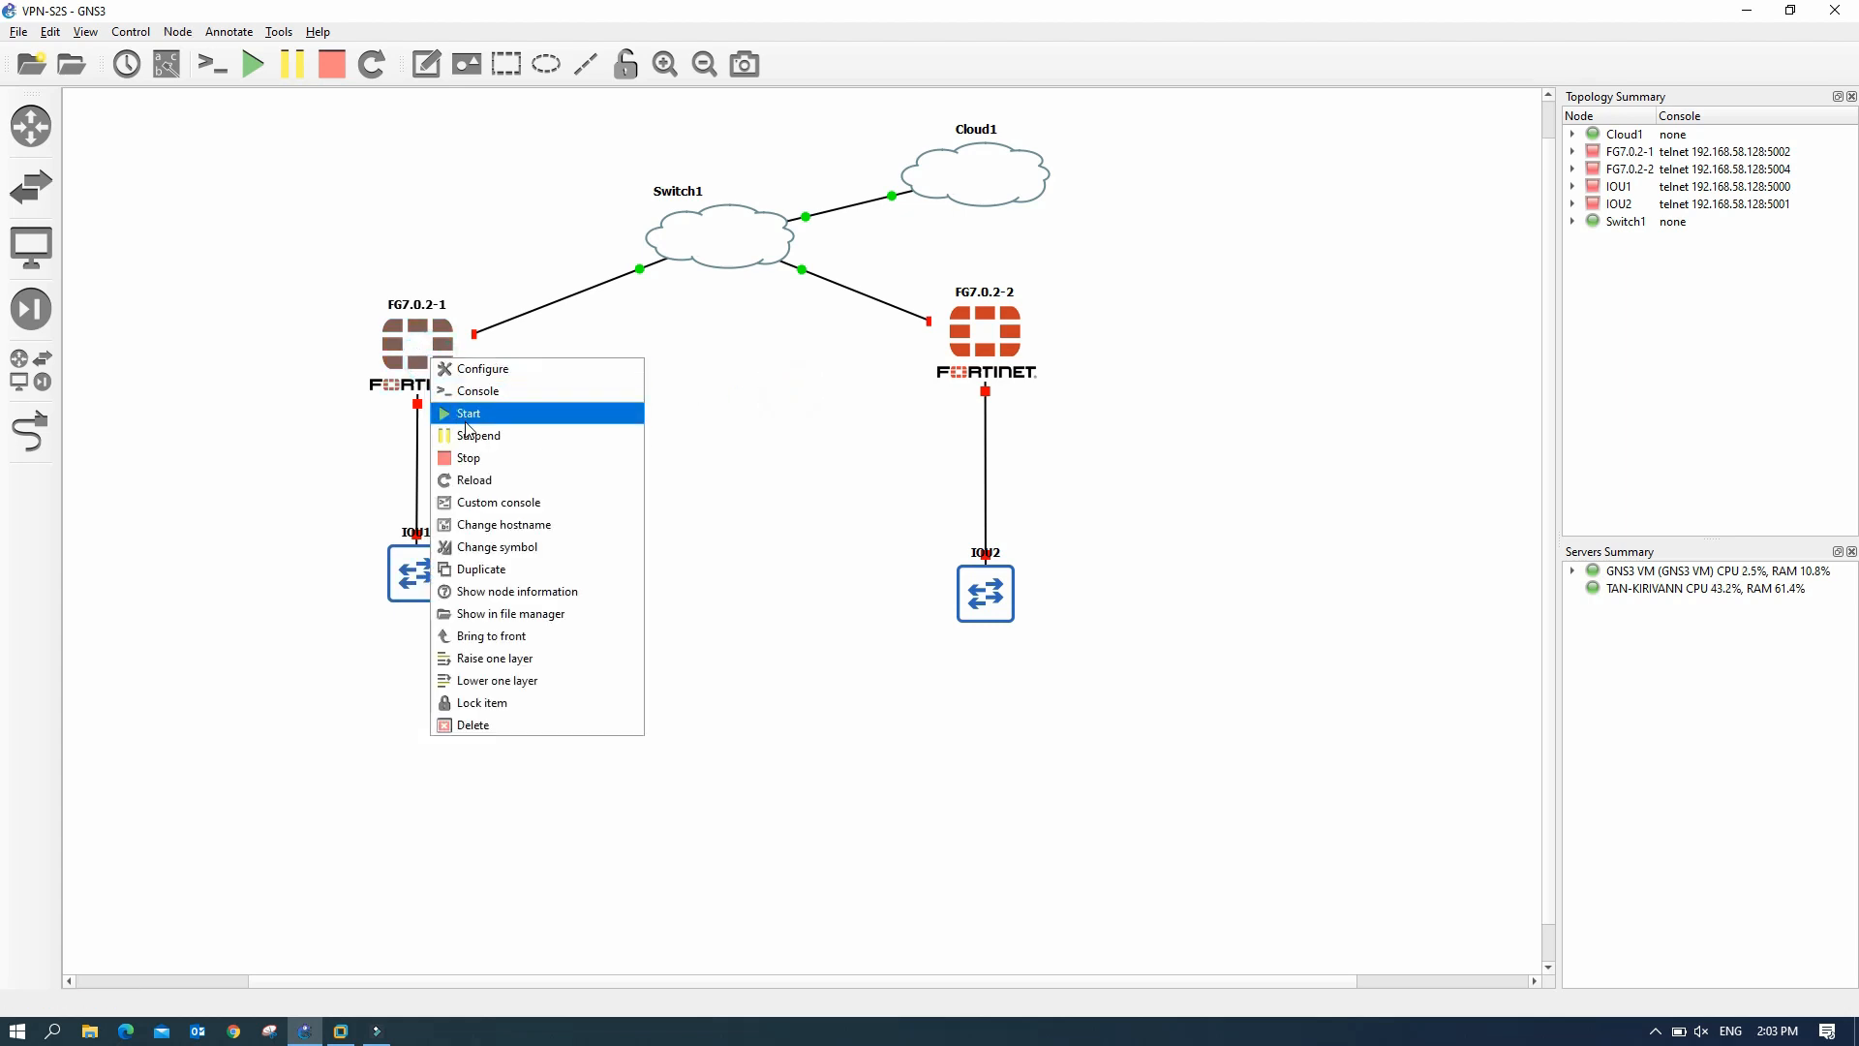
left_click(467, 415)
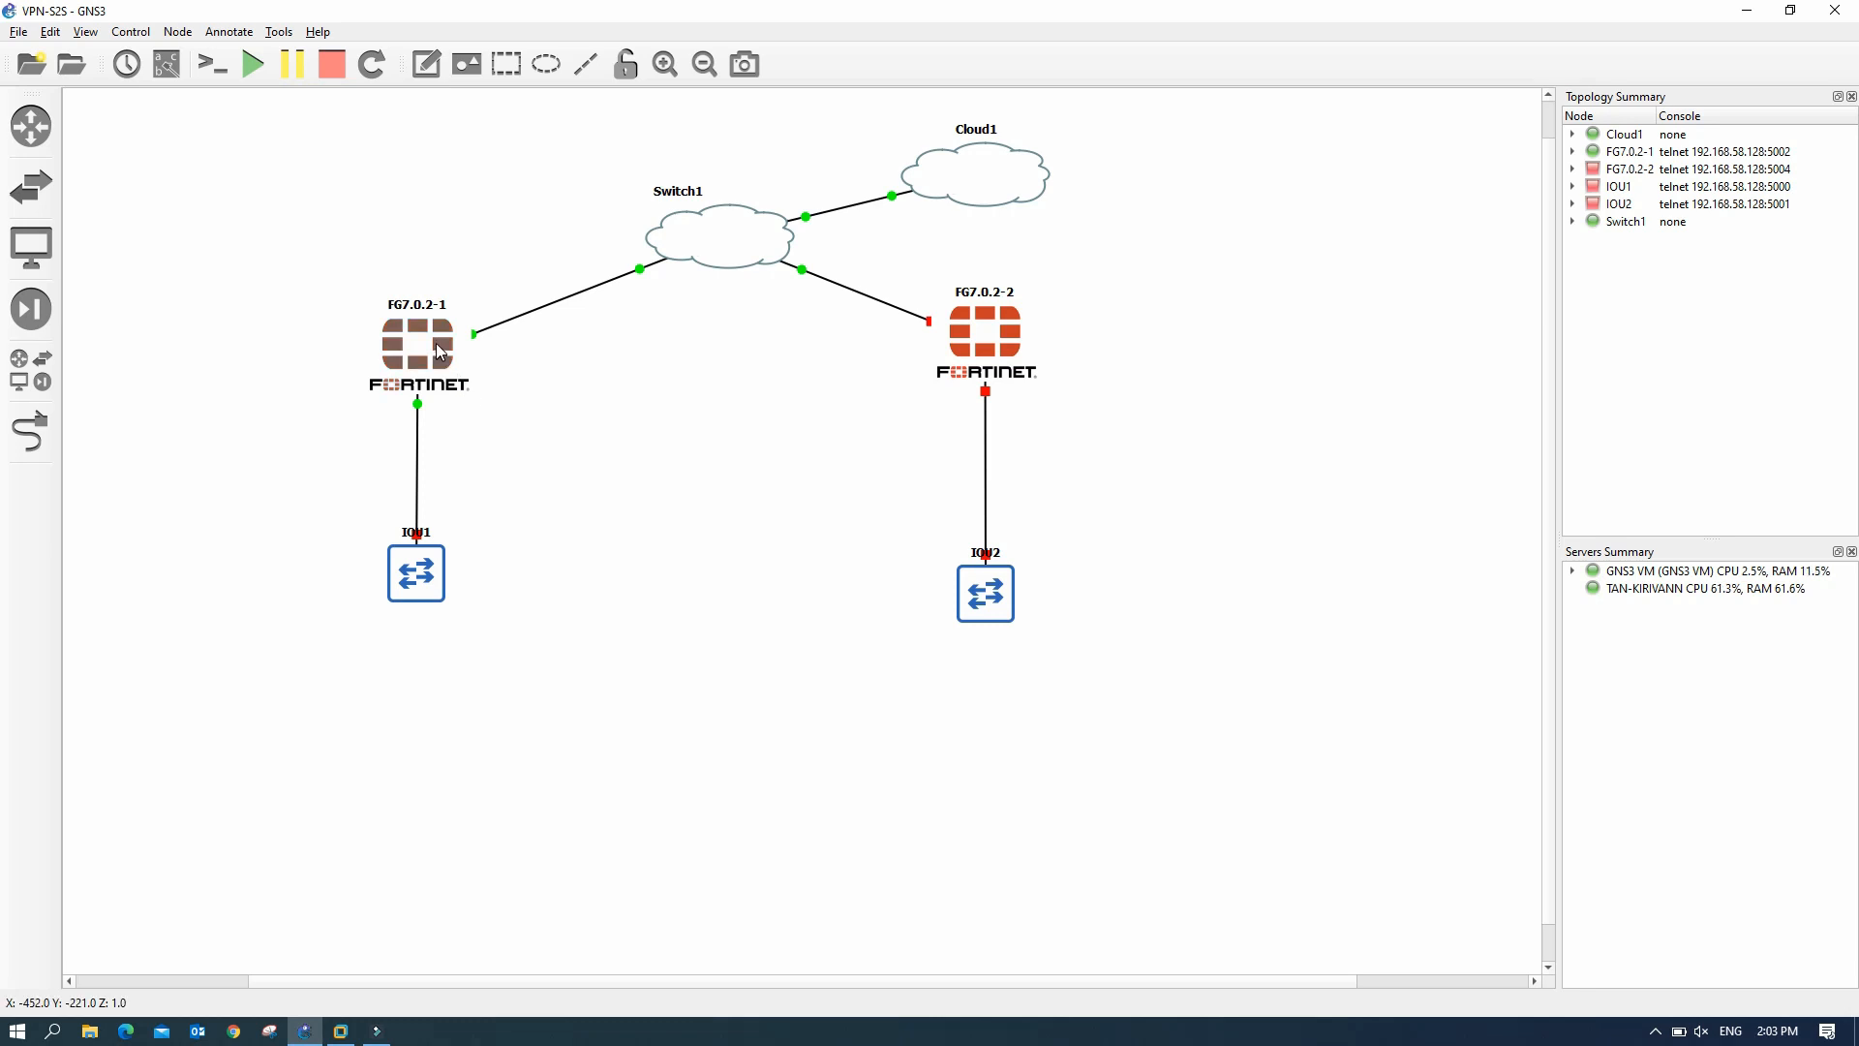
left_click(685, 197)
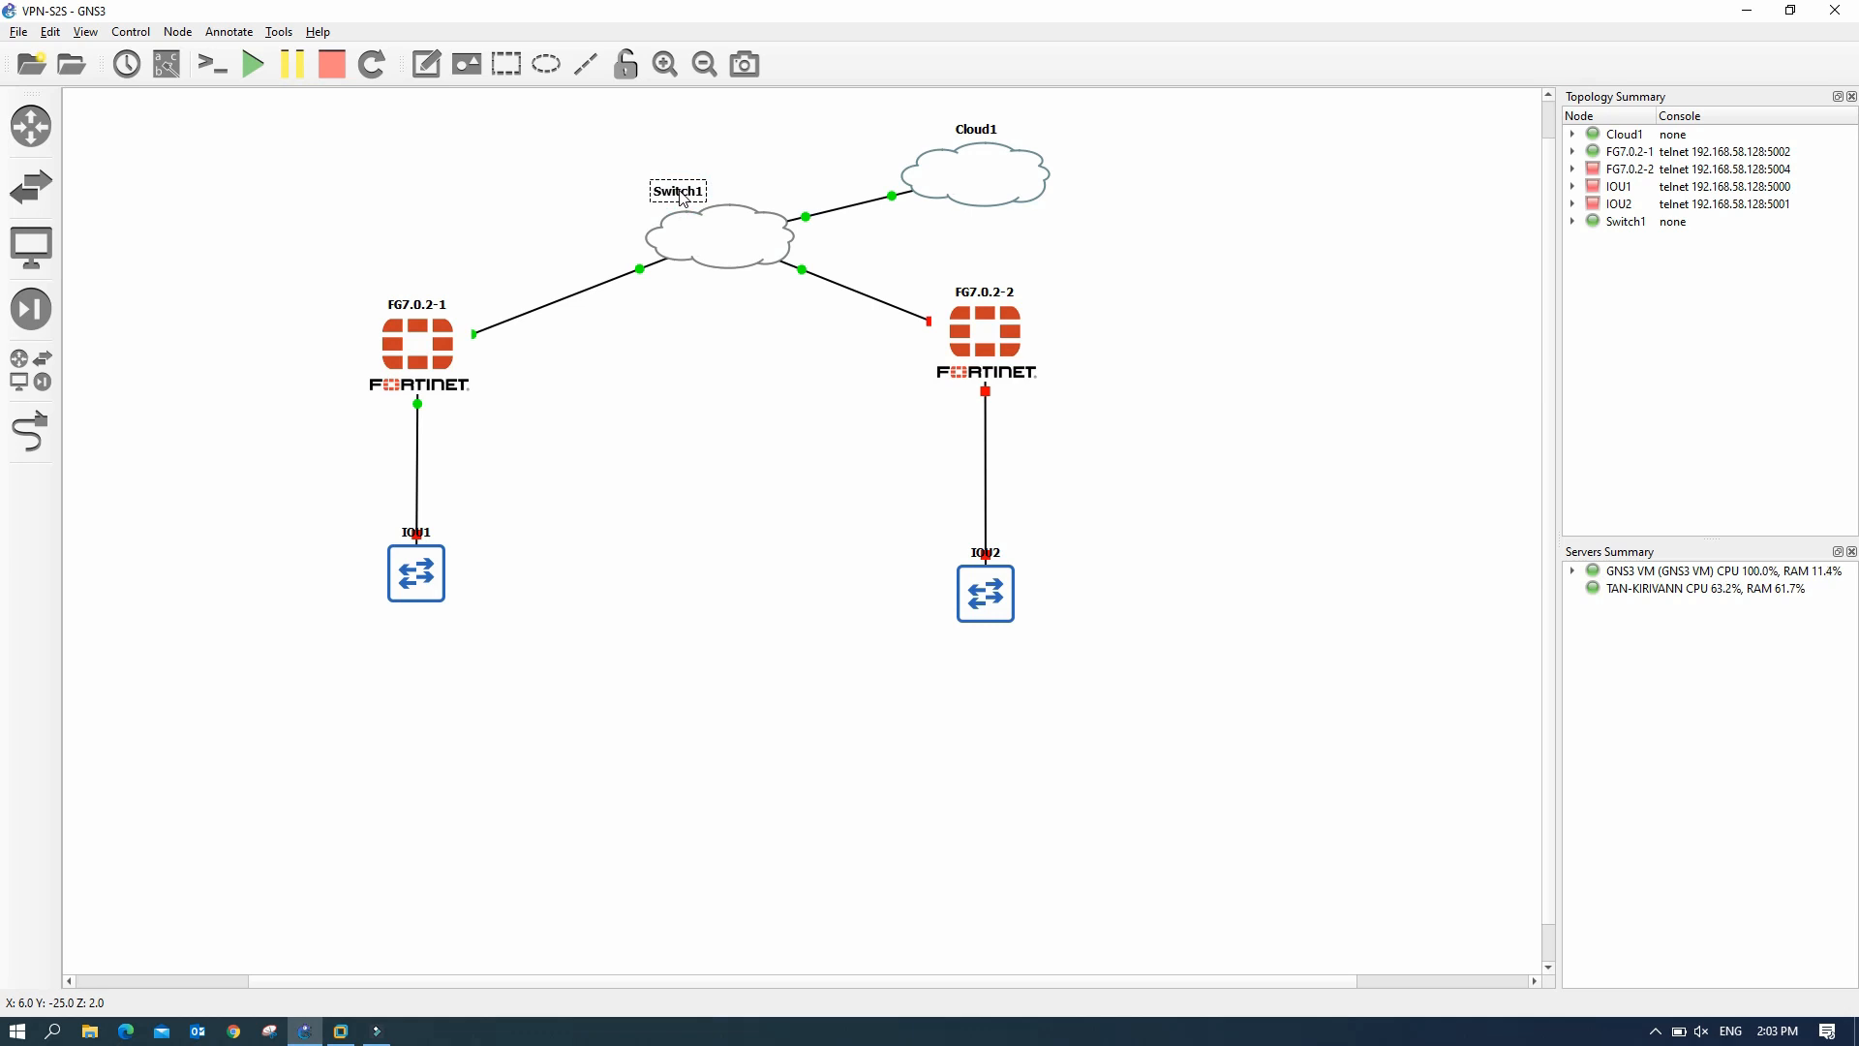
- Rename Switch1 to WAN and move its label inside the cloud
double_click(683, 196)
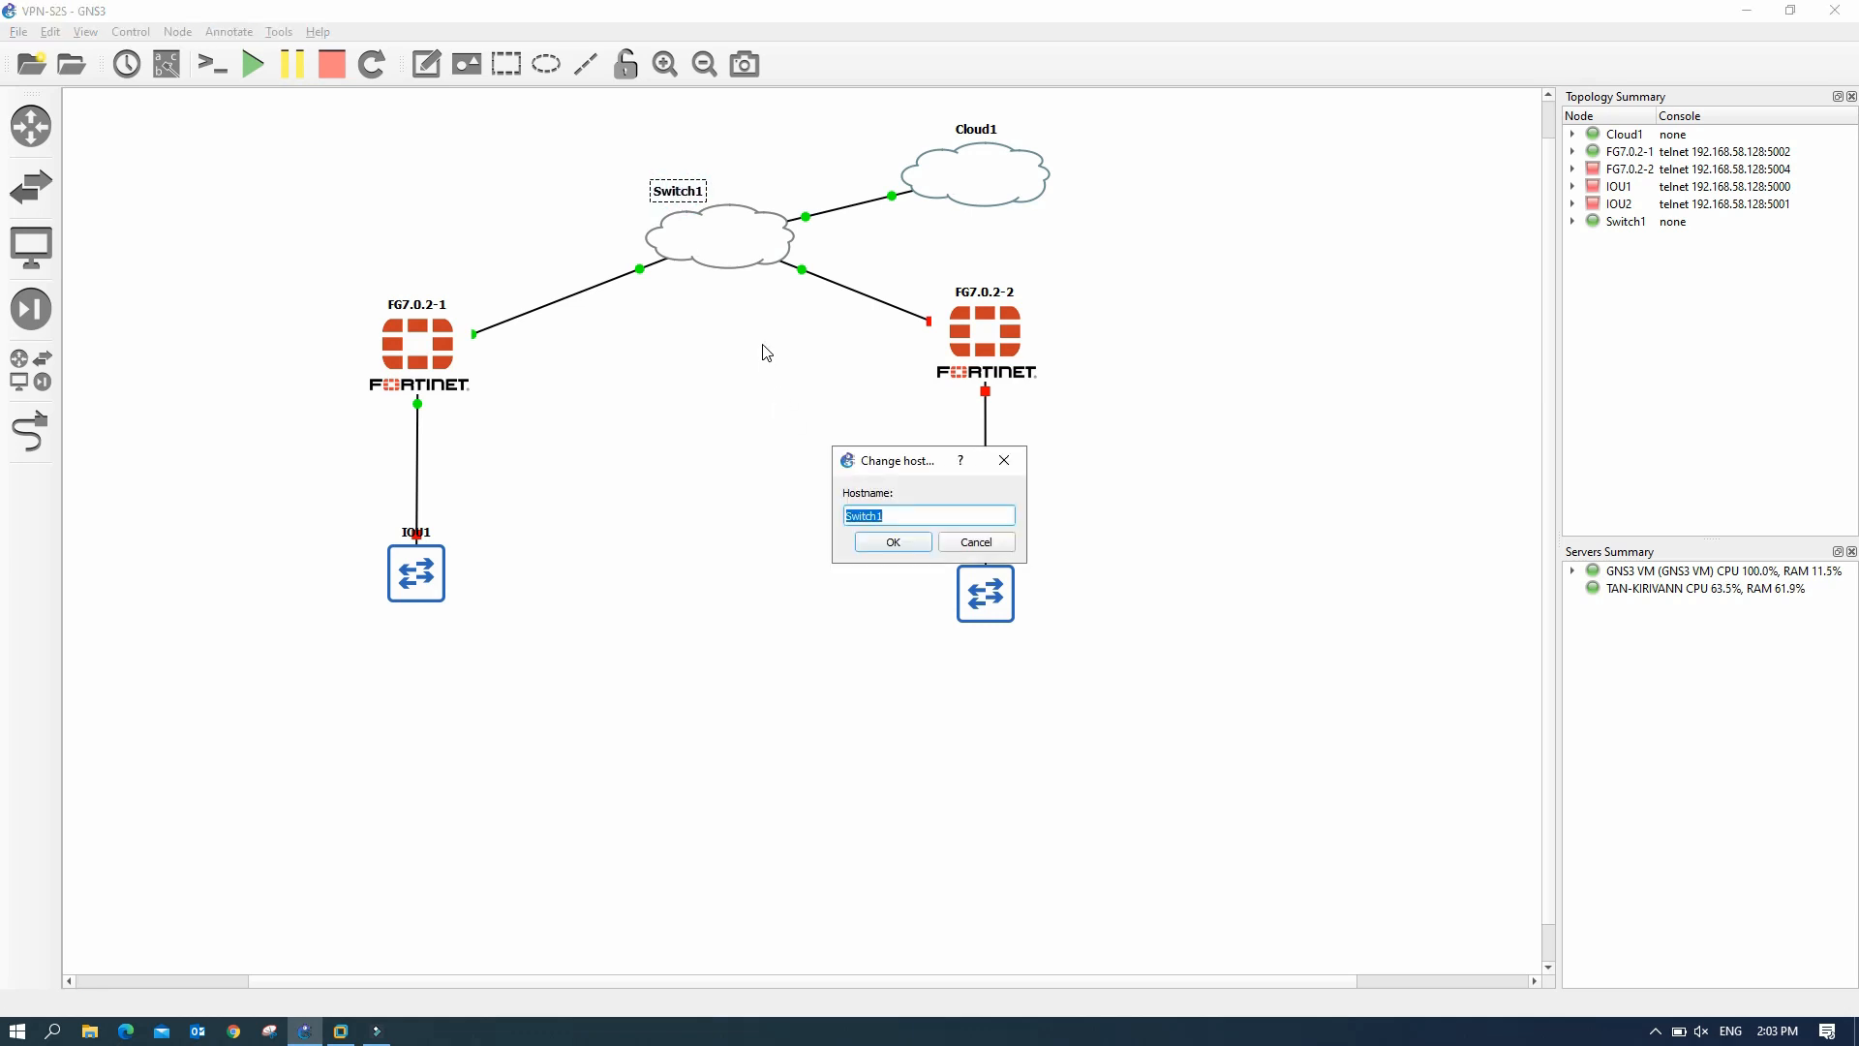
type("WAN")
left_click(893, 542)
left_click(656, 178)
left_click(720, 189)
left_click_drag(719, 189, 725, 234)
left_click(770, 363)
- Rename Cloud1 to Internet, centre its label in the cloud, and nudge IOU1 down
double_click(989, 130)
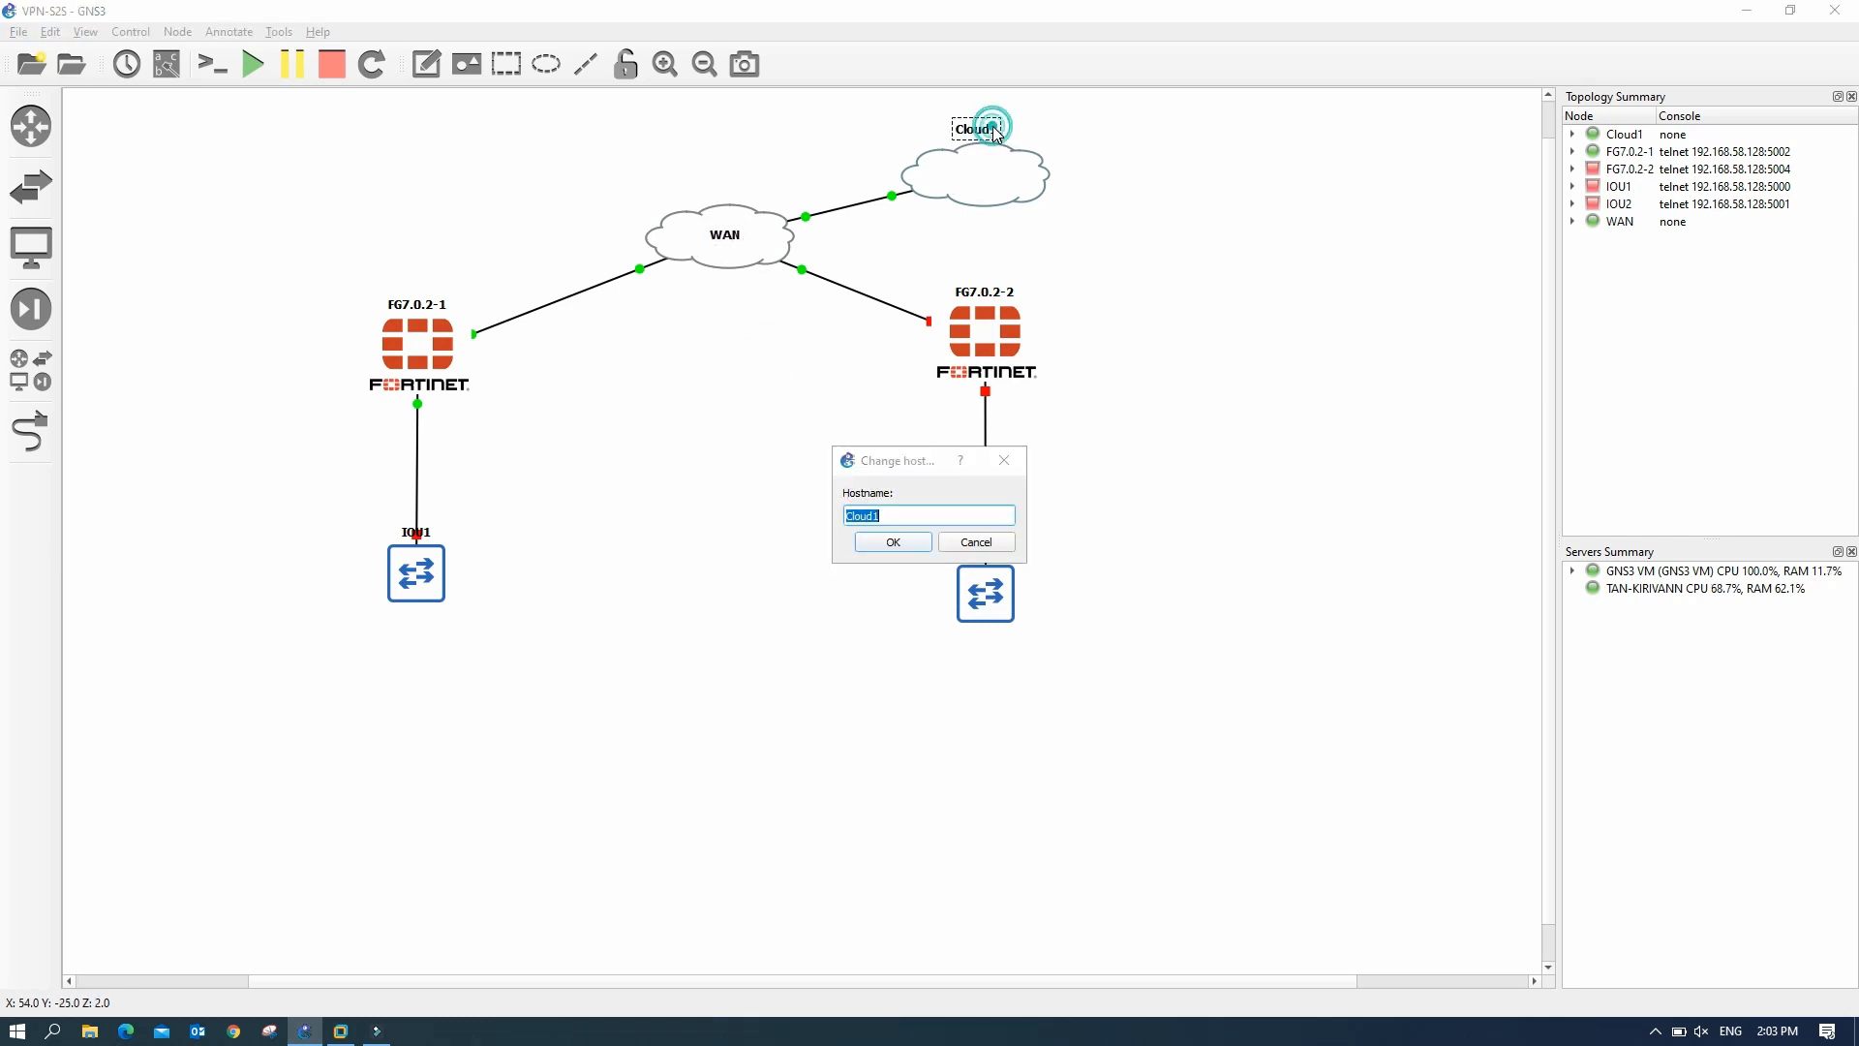
type("Internet")
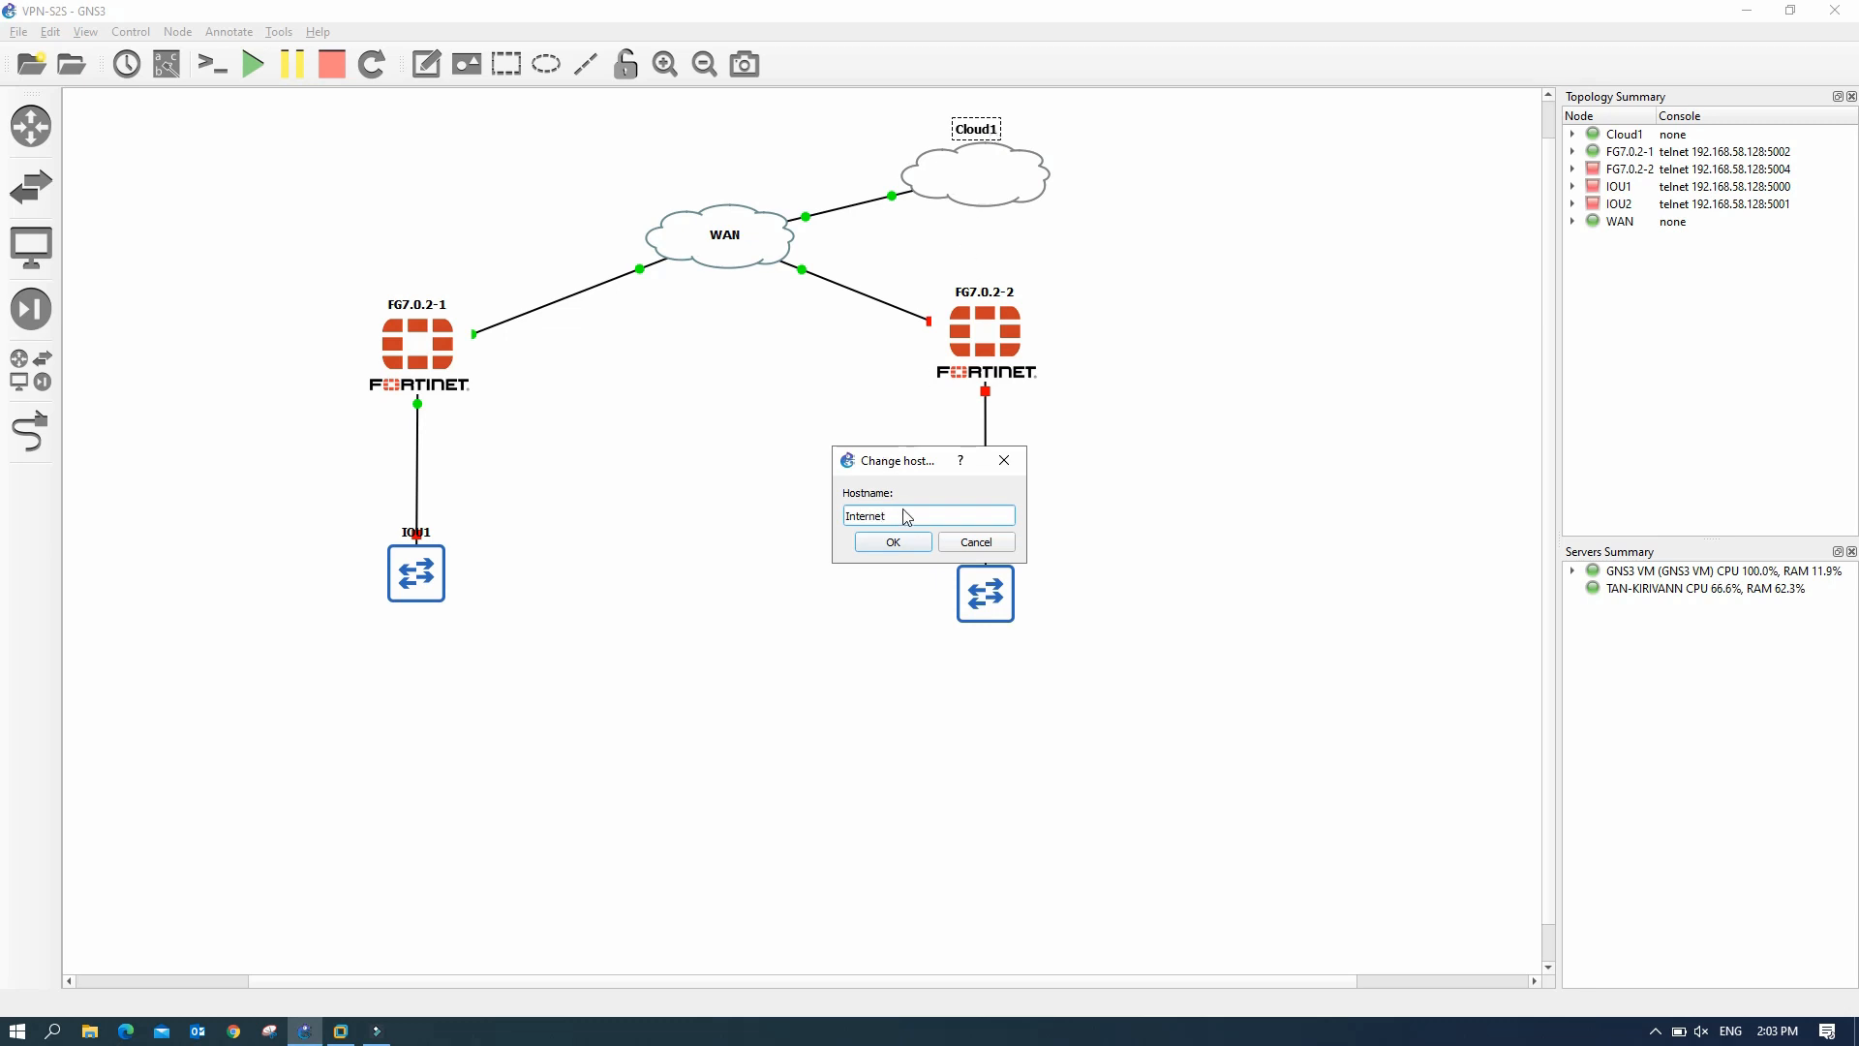
left_click(900, 541)
left_click_drag(1024, 132, 1026, 179)
left_click(1114, 245)
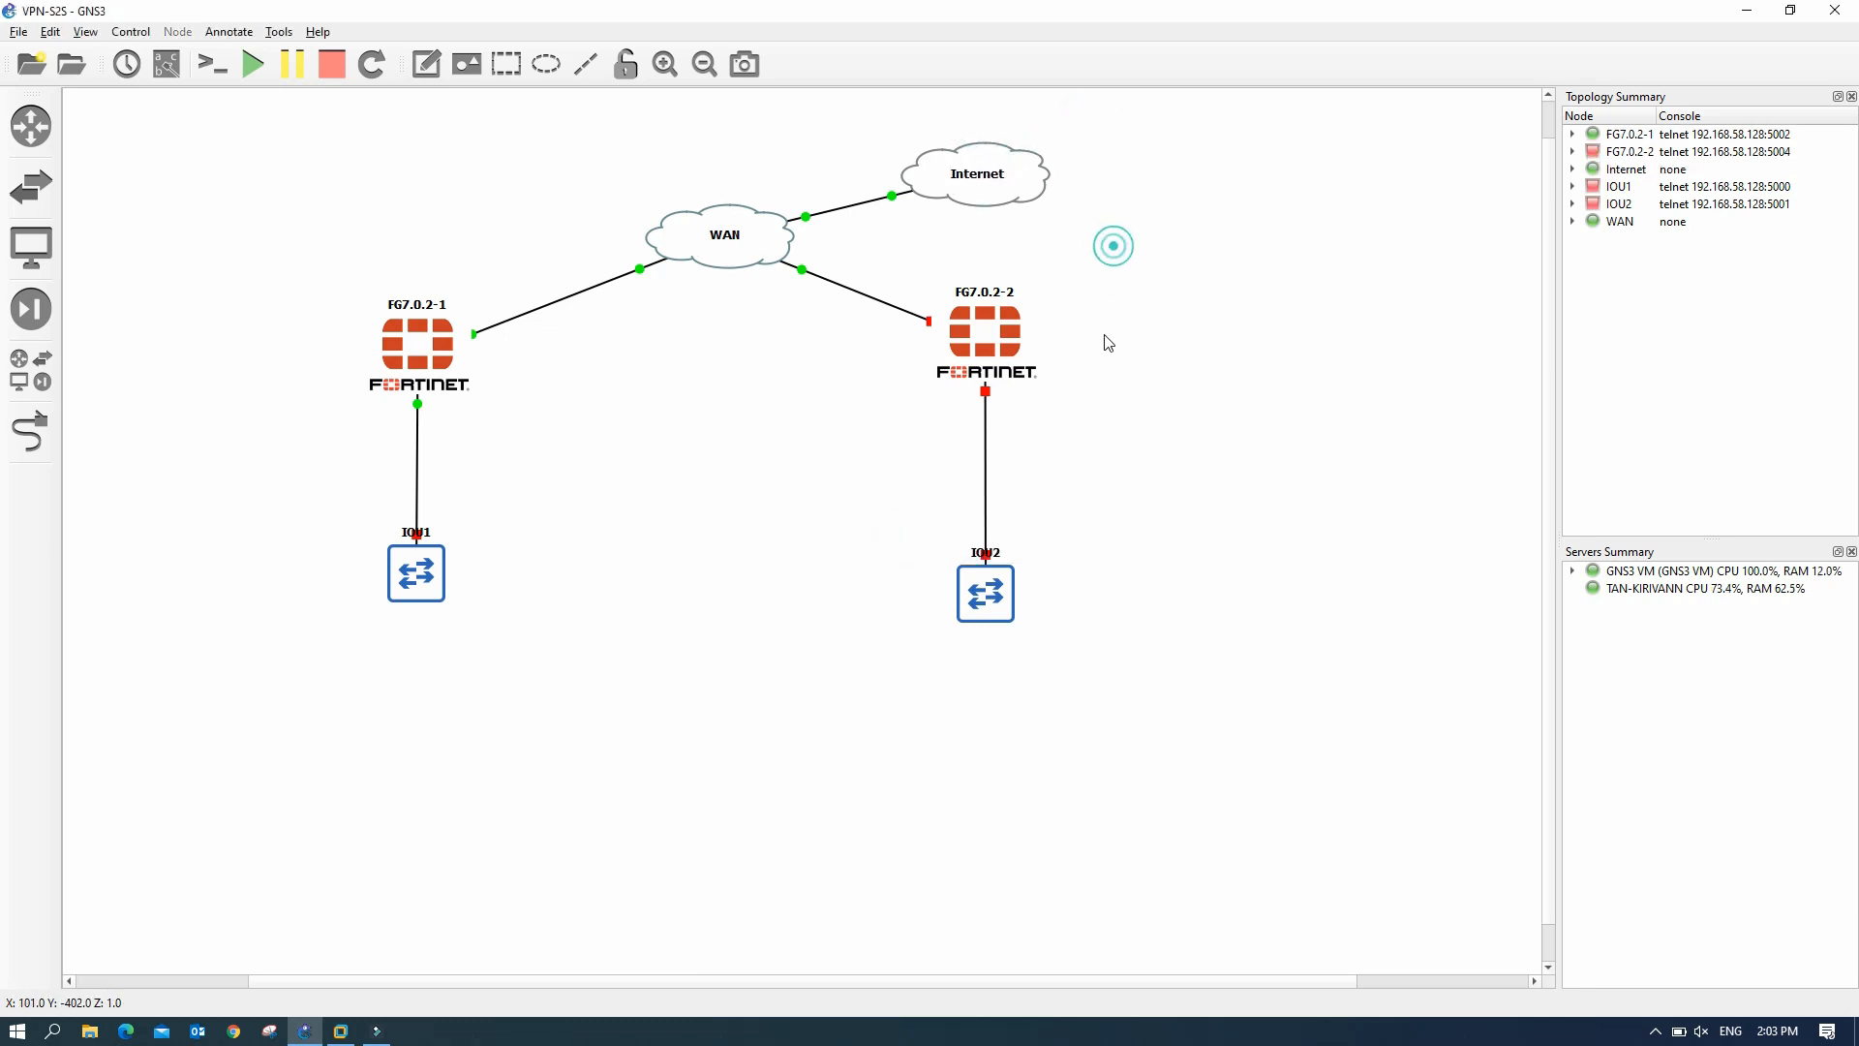
left_click_drag(411, 597, 409, 615)
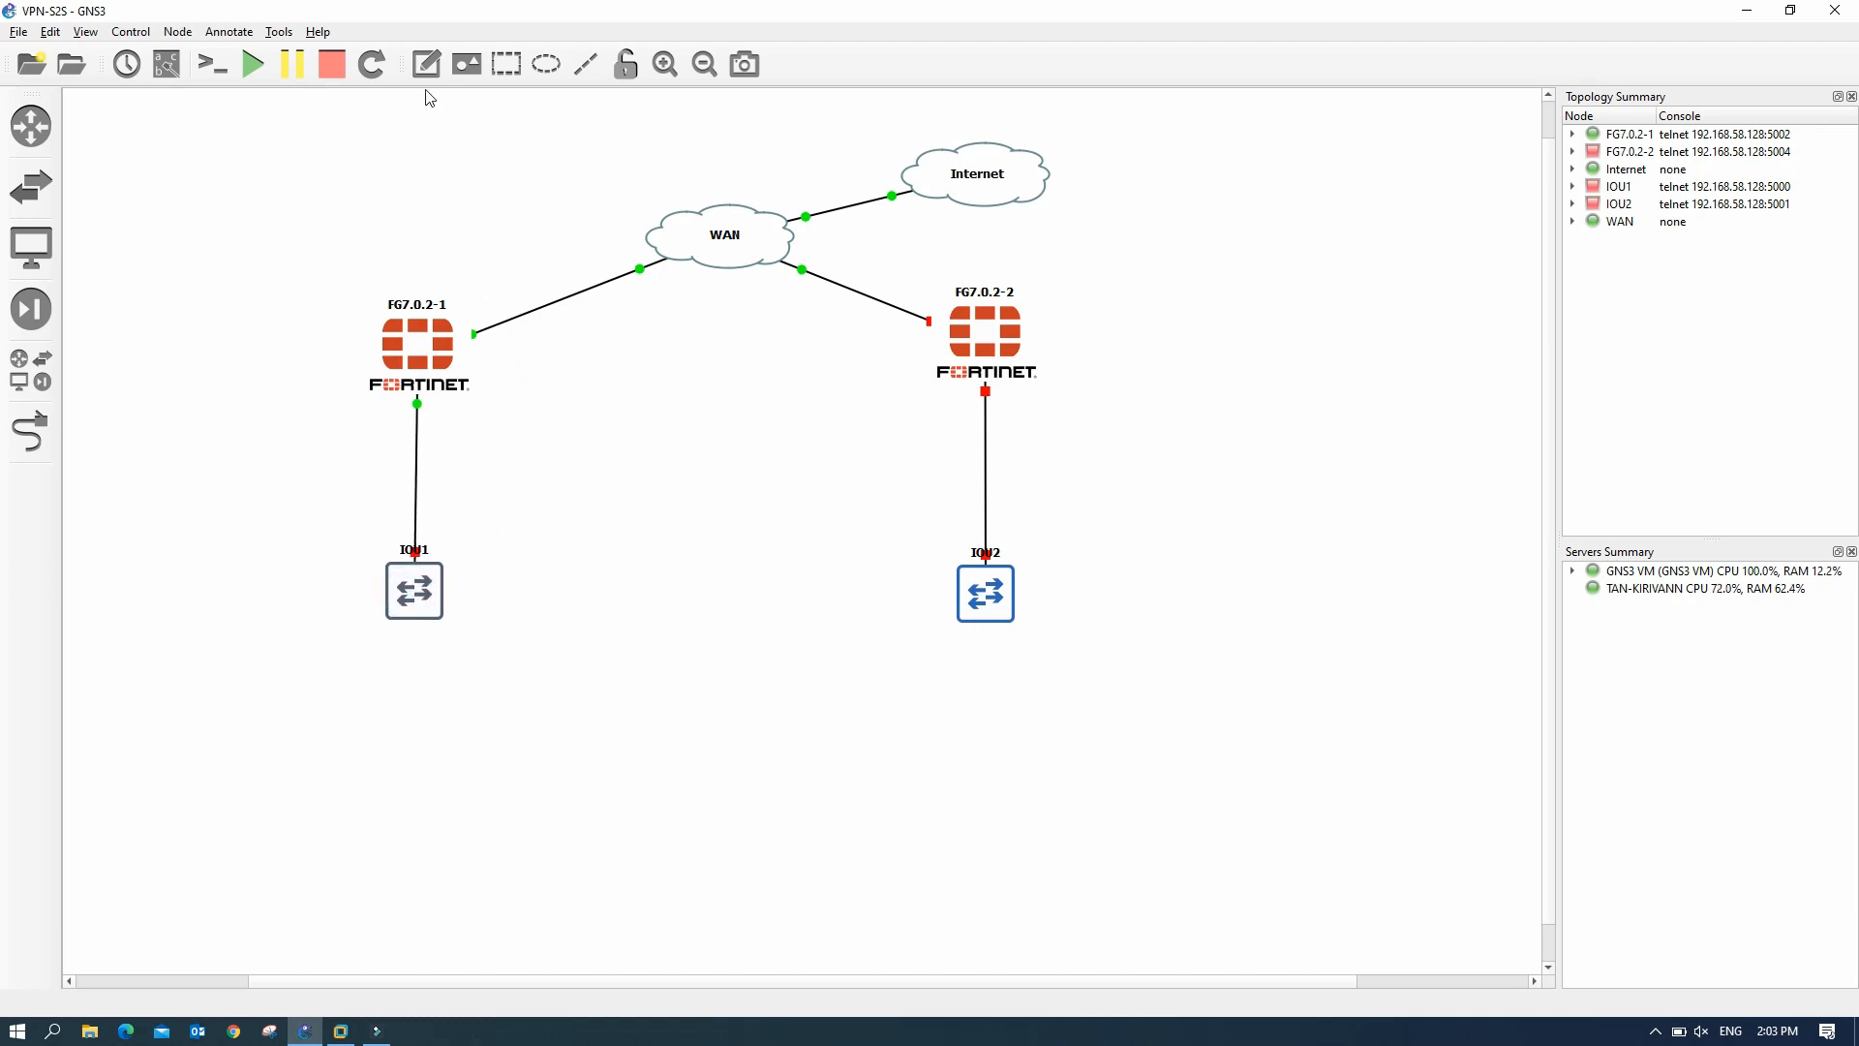
left_click(426, 64)
- Add an HQ note beside FG7.0.2-1
left_click(478, 365)
type("HQ")
left_click_drag(491, 379, 491, 364)
- Add an SR note beside FG7.0.2-2
left_click(435, 74)
left_click(883, 343)
type("SR")
left_click(867, 393)
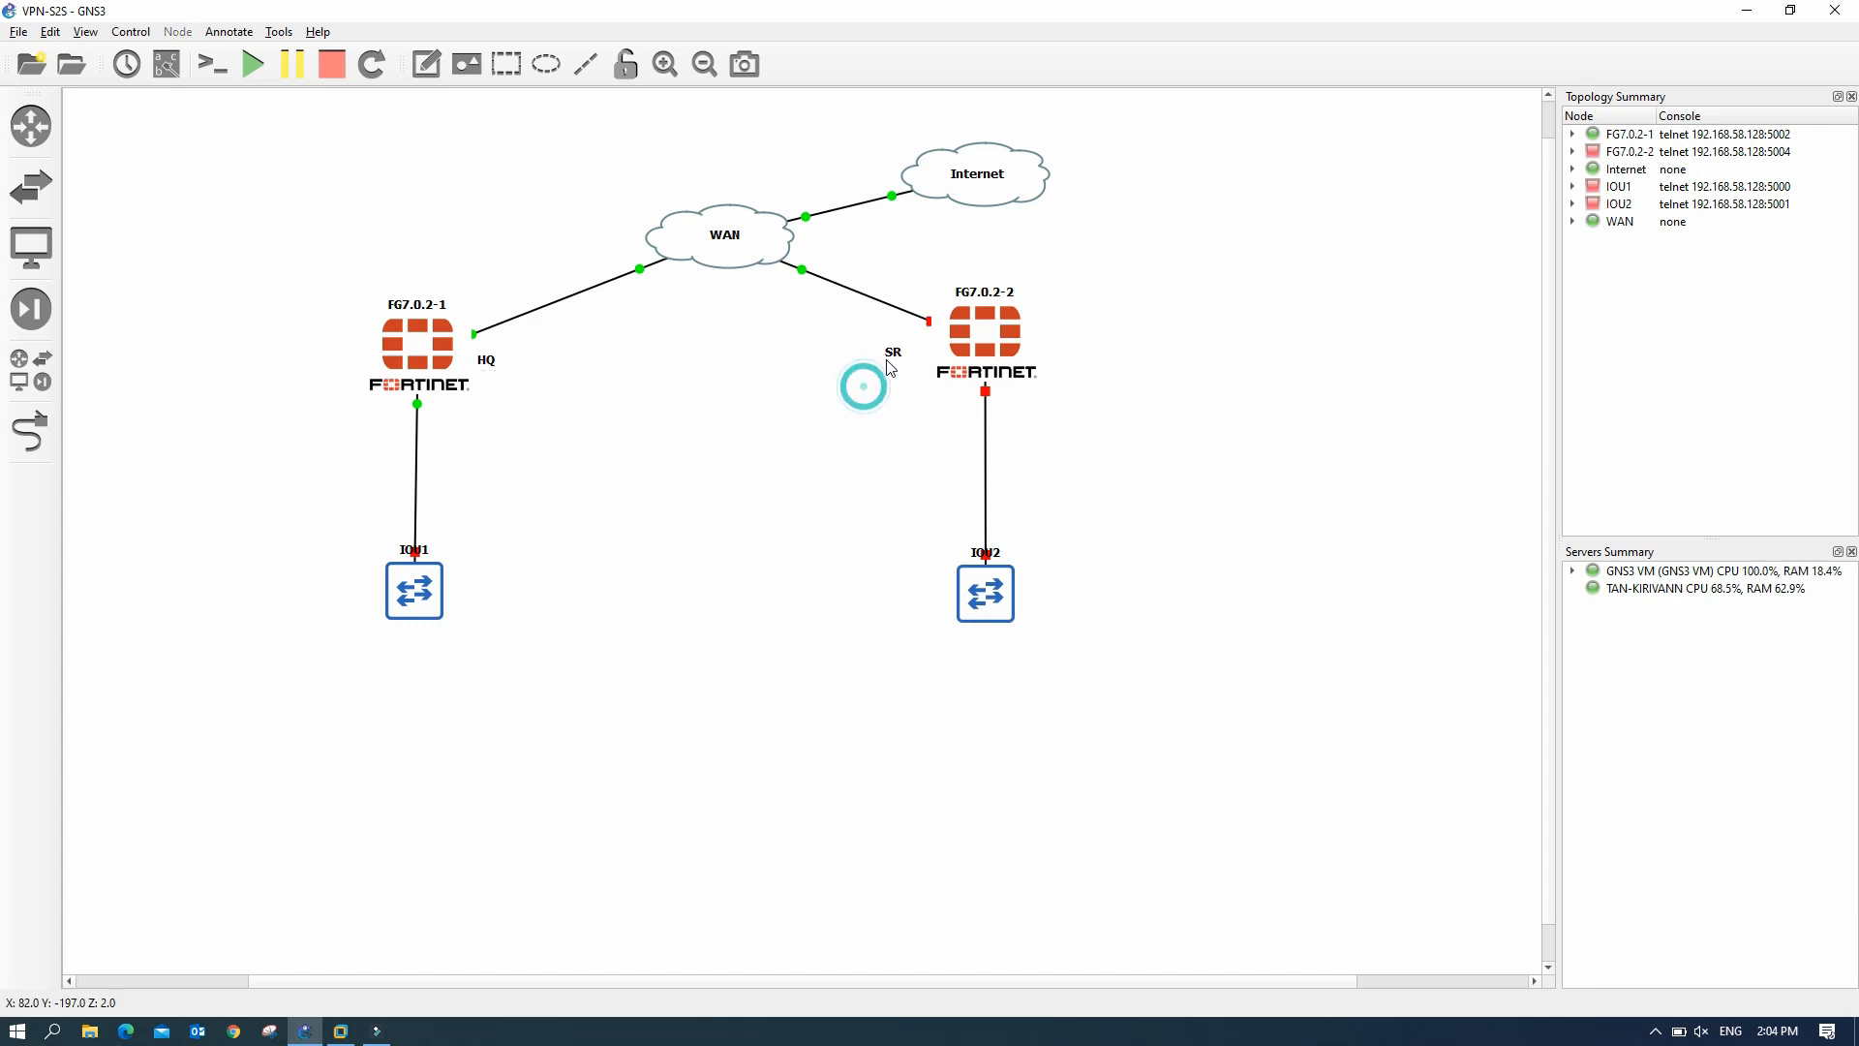
left_click_drag(889, 354, 908, 343)
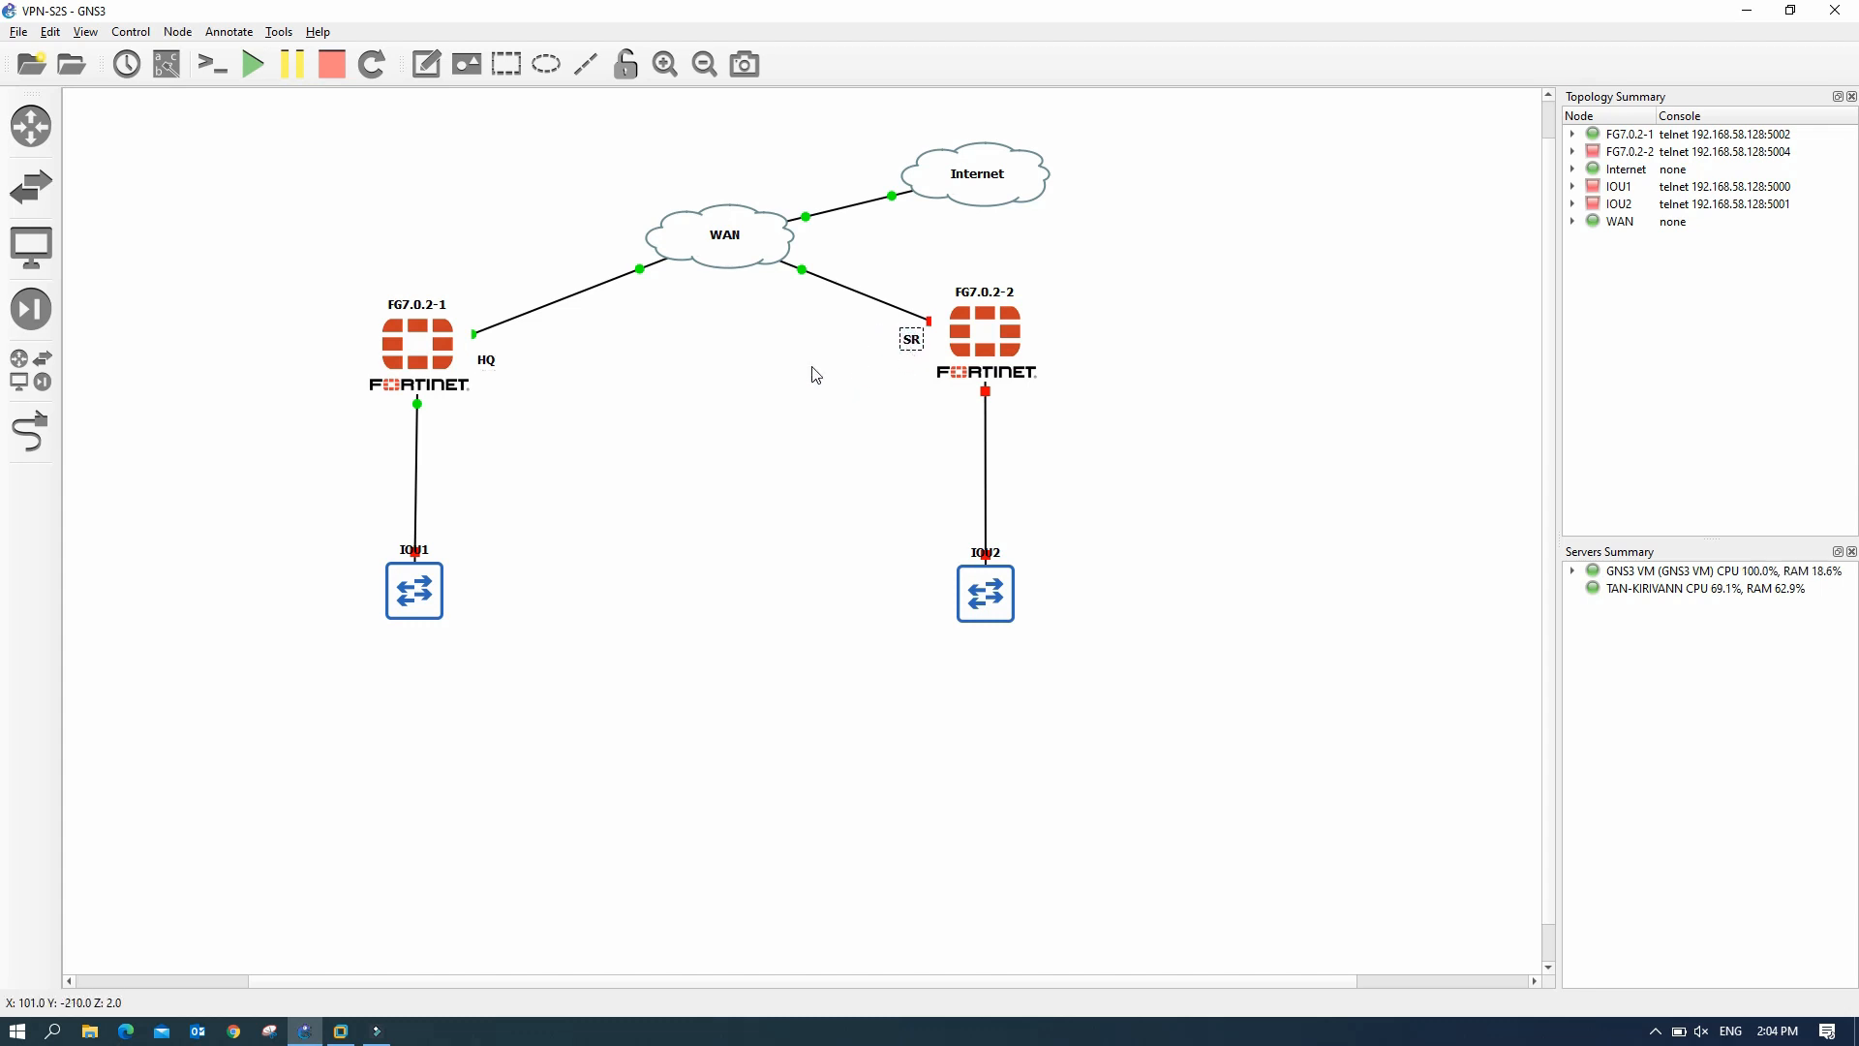
left_click(652, 398)
- Shift the WAN cloud slightly left and the Internet cloud slightly up-left
left_click_drag(670, 234, 637, 226)
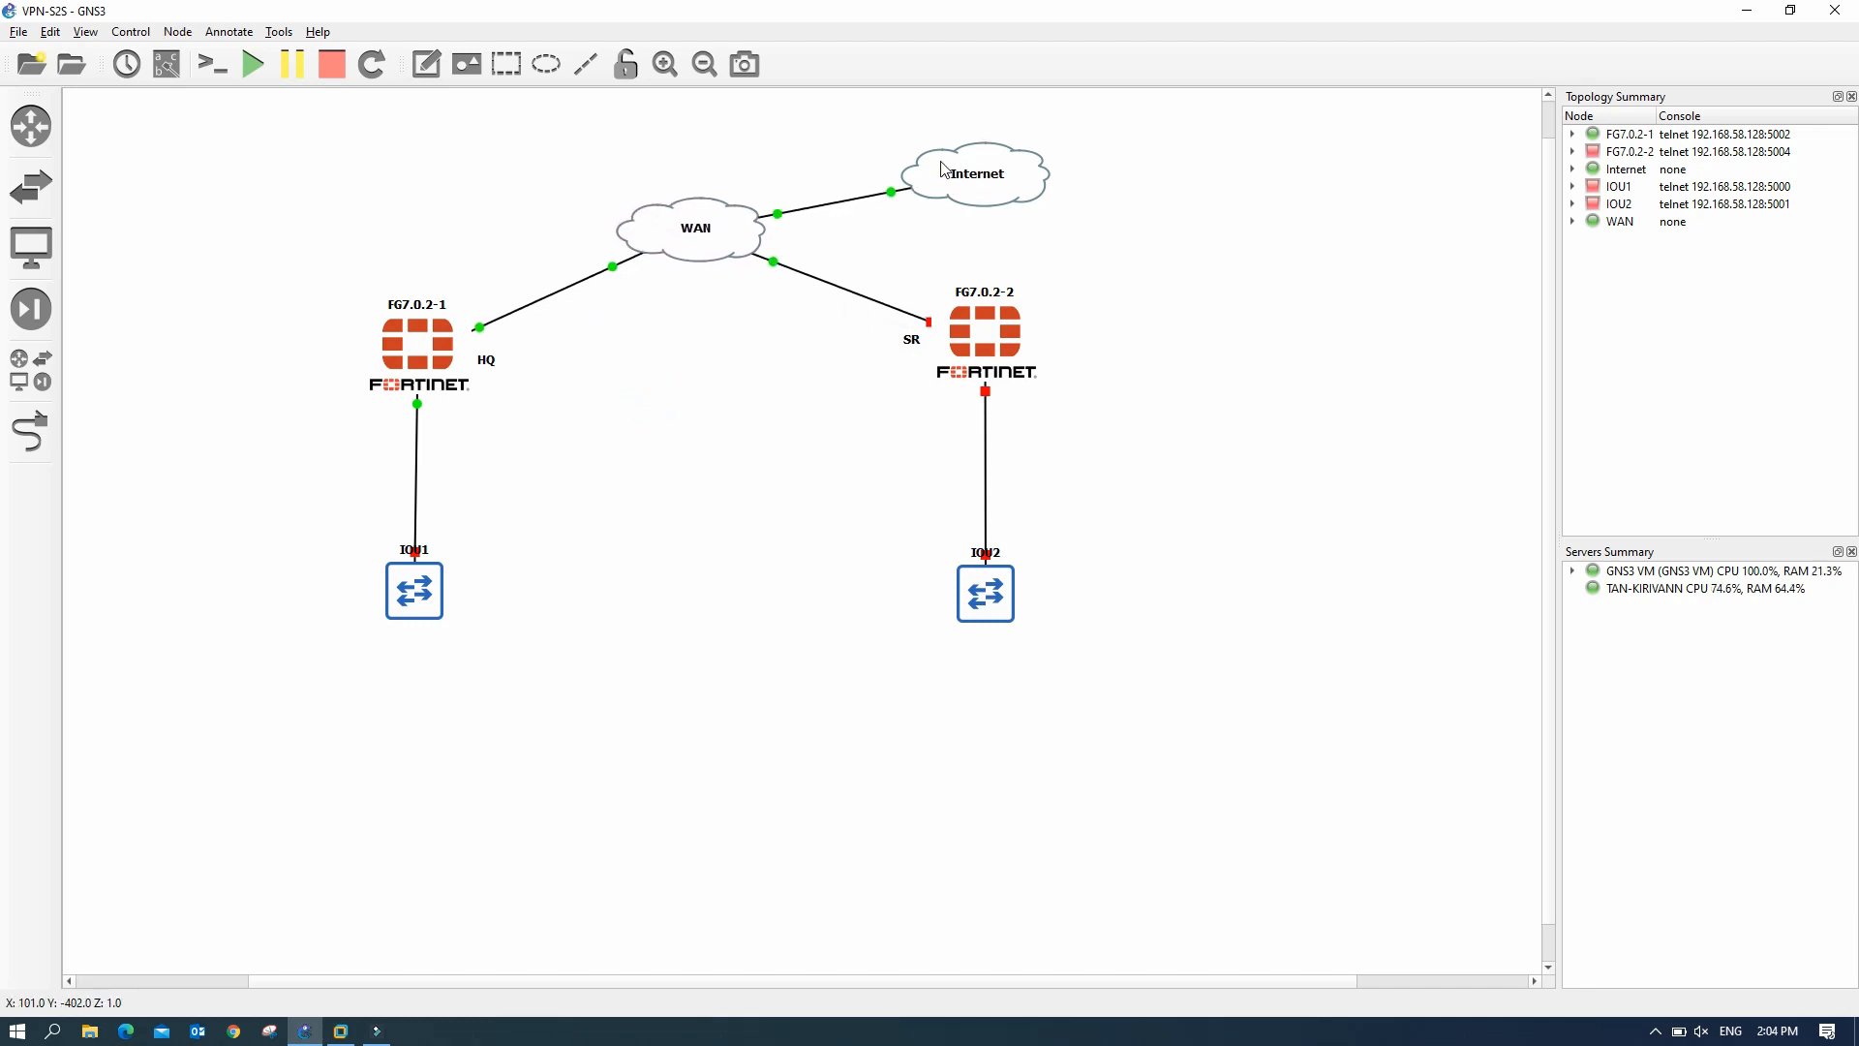
left_click_drag(945, 166, 937, 160)
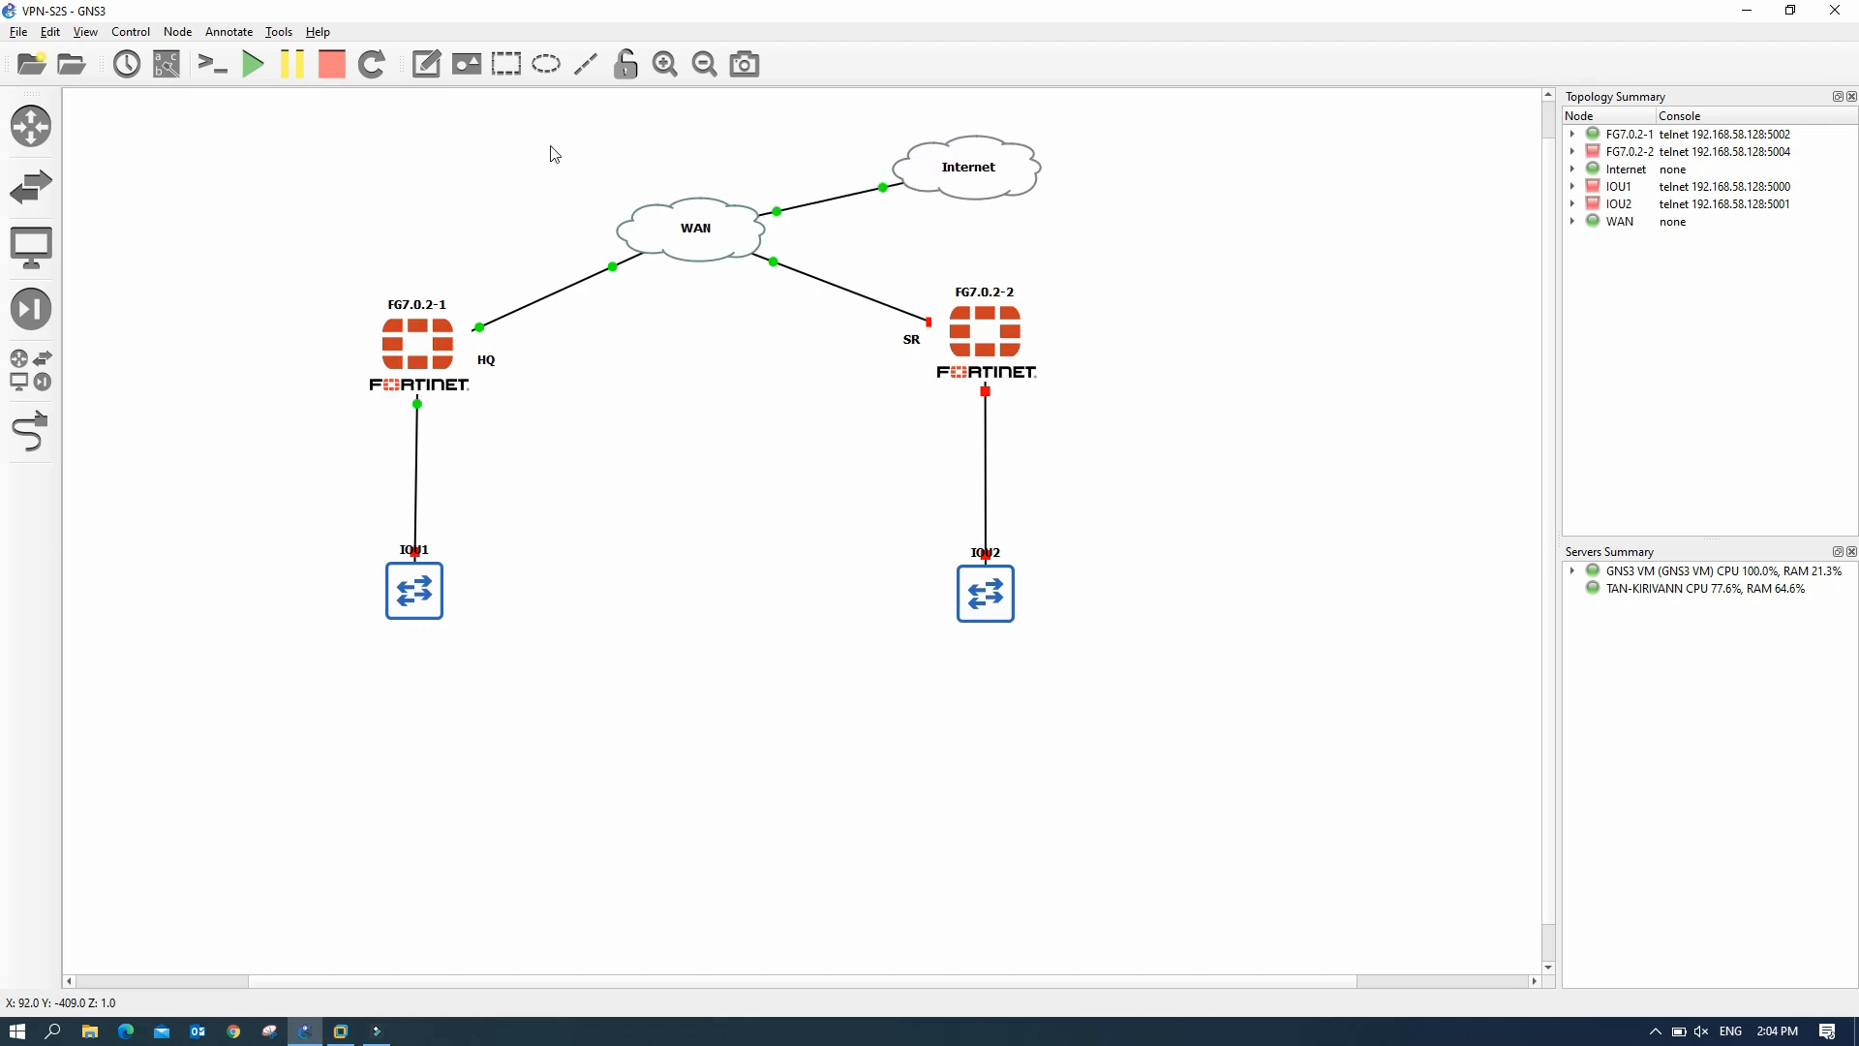
left_click(426, 64)
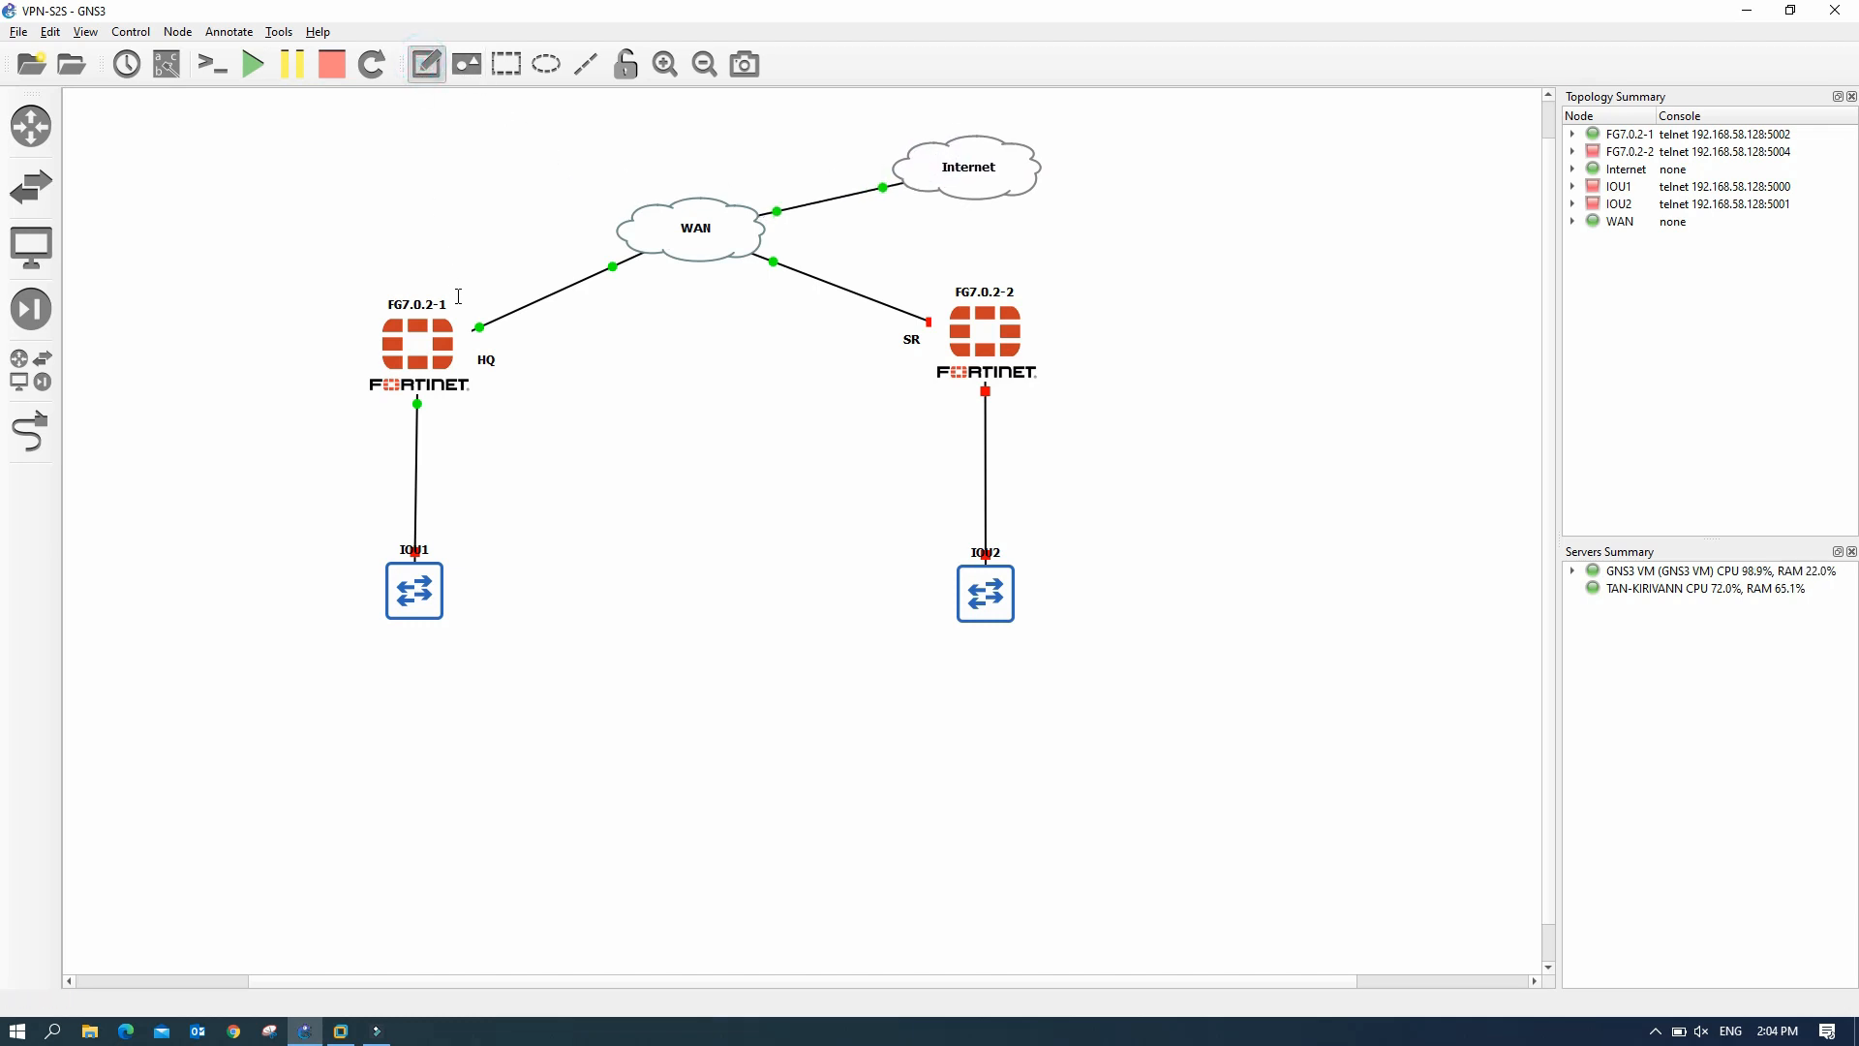
- Add a 192.168.1.100 note above the HQ WAN link
left_click(461, 296)
type("192.168.")
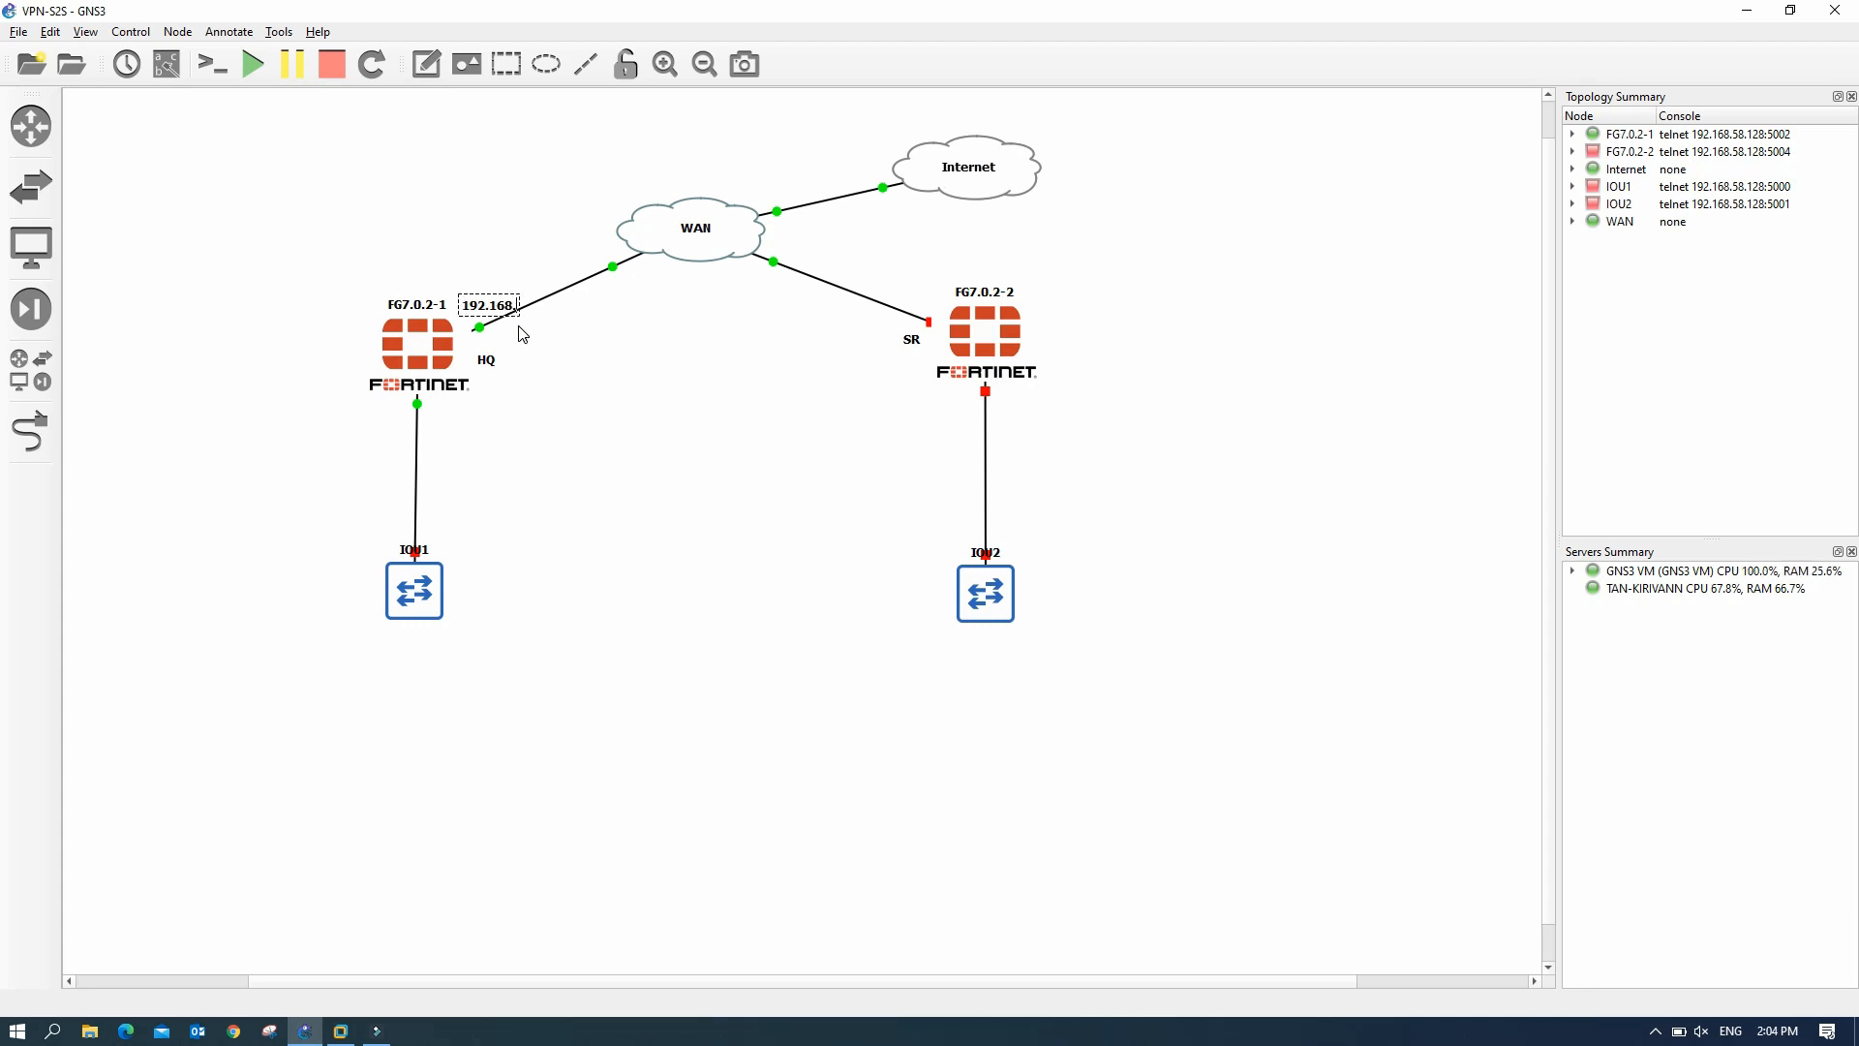
type("1.")
type("100")
left_click_drag(502, 298, 499, 292)
left_click(600, 379)
left_click_drag(490, 304, 474, 287)
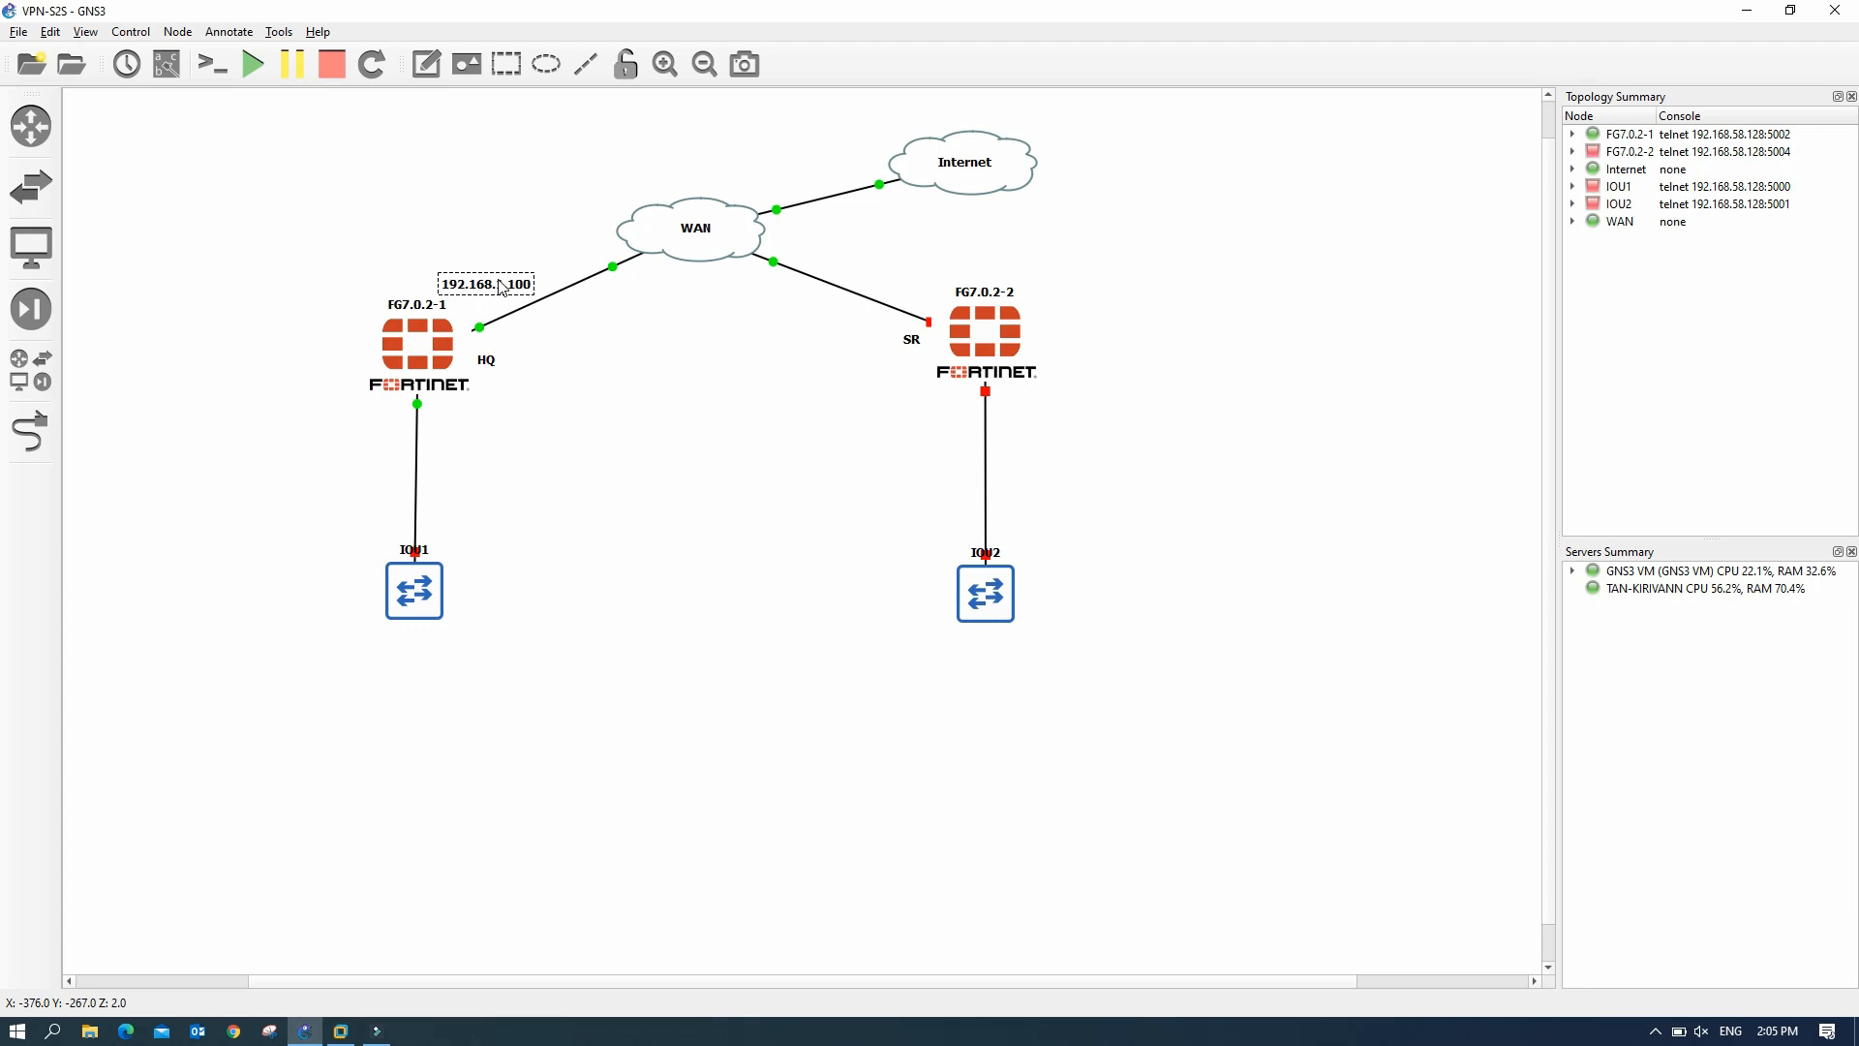
- Add a 192.168.1.101 note above the SR WAN link
left_click(426, 64)
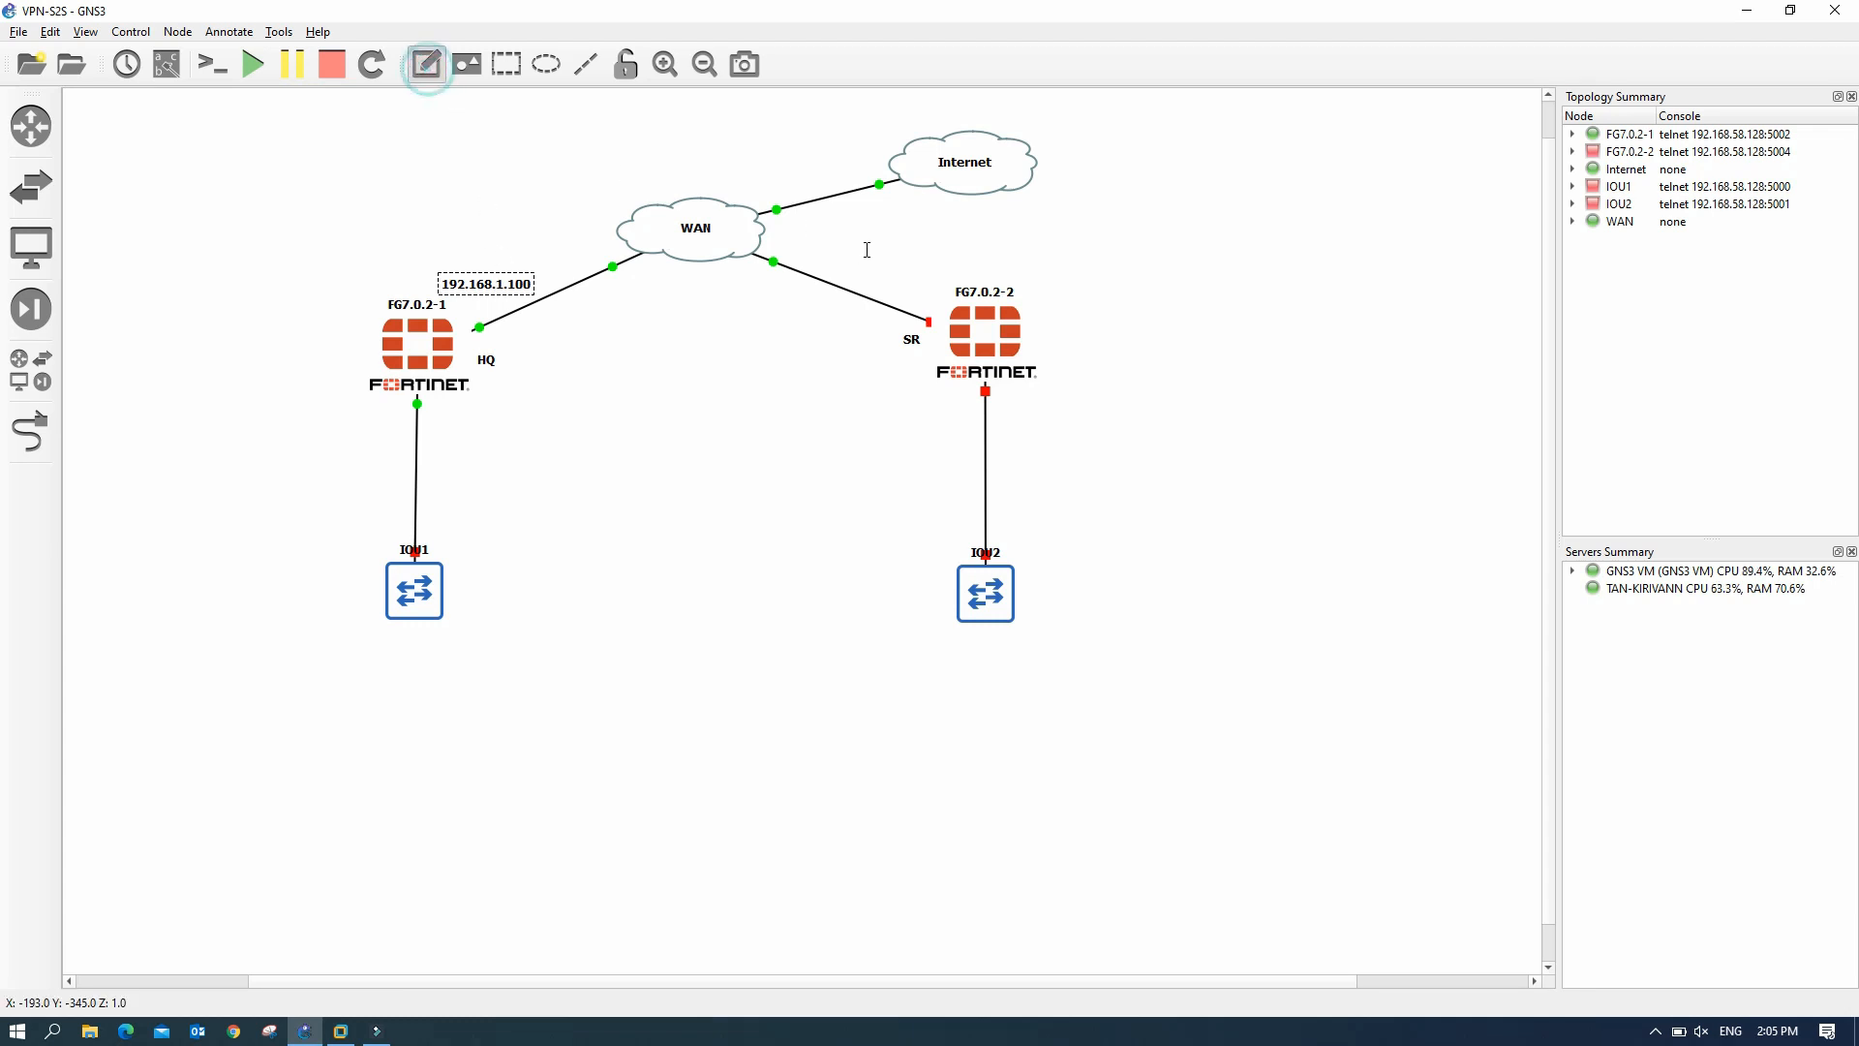
left_click(867, 280)
type("192.168.1.10")
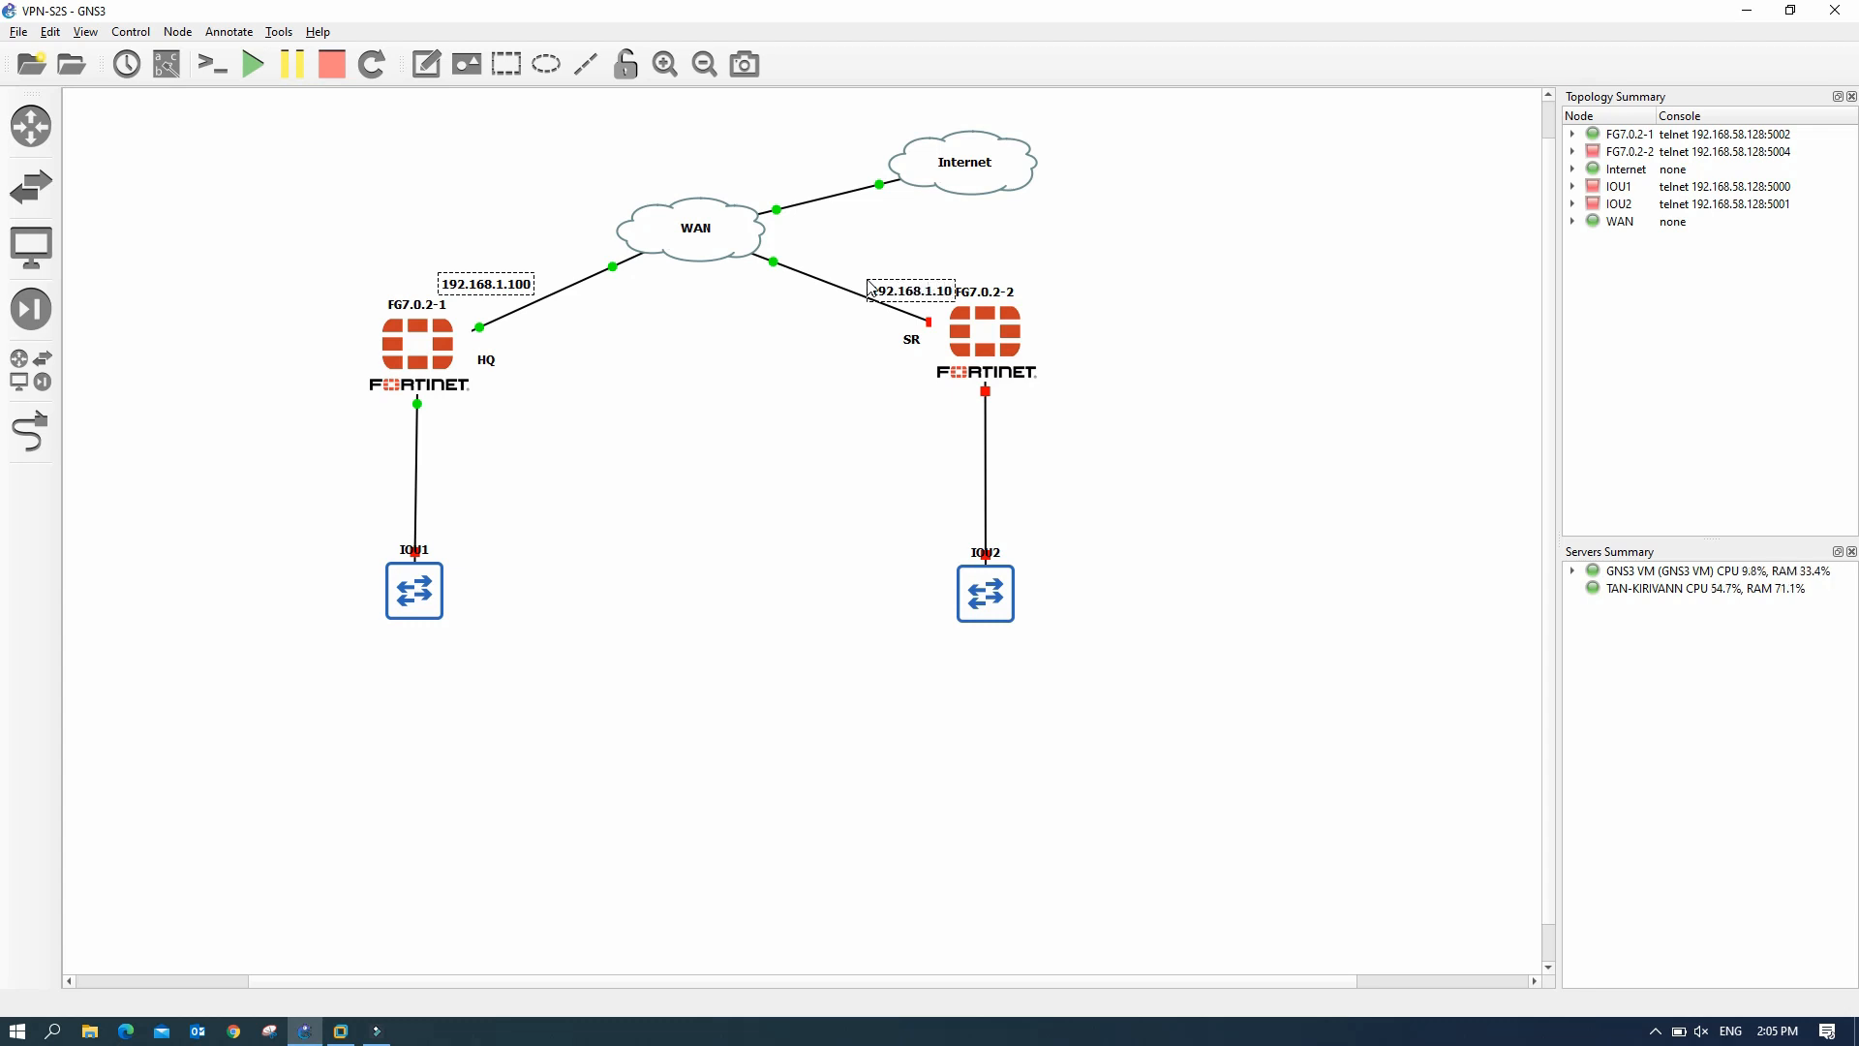
type("1")
left_click(834, 327)
left_click_drag(901, 295, 876, 281)
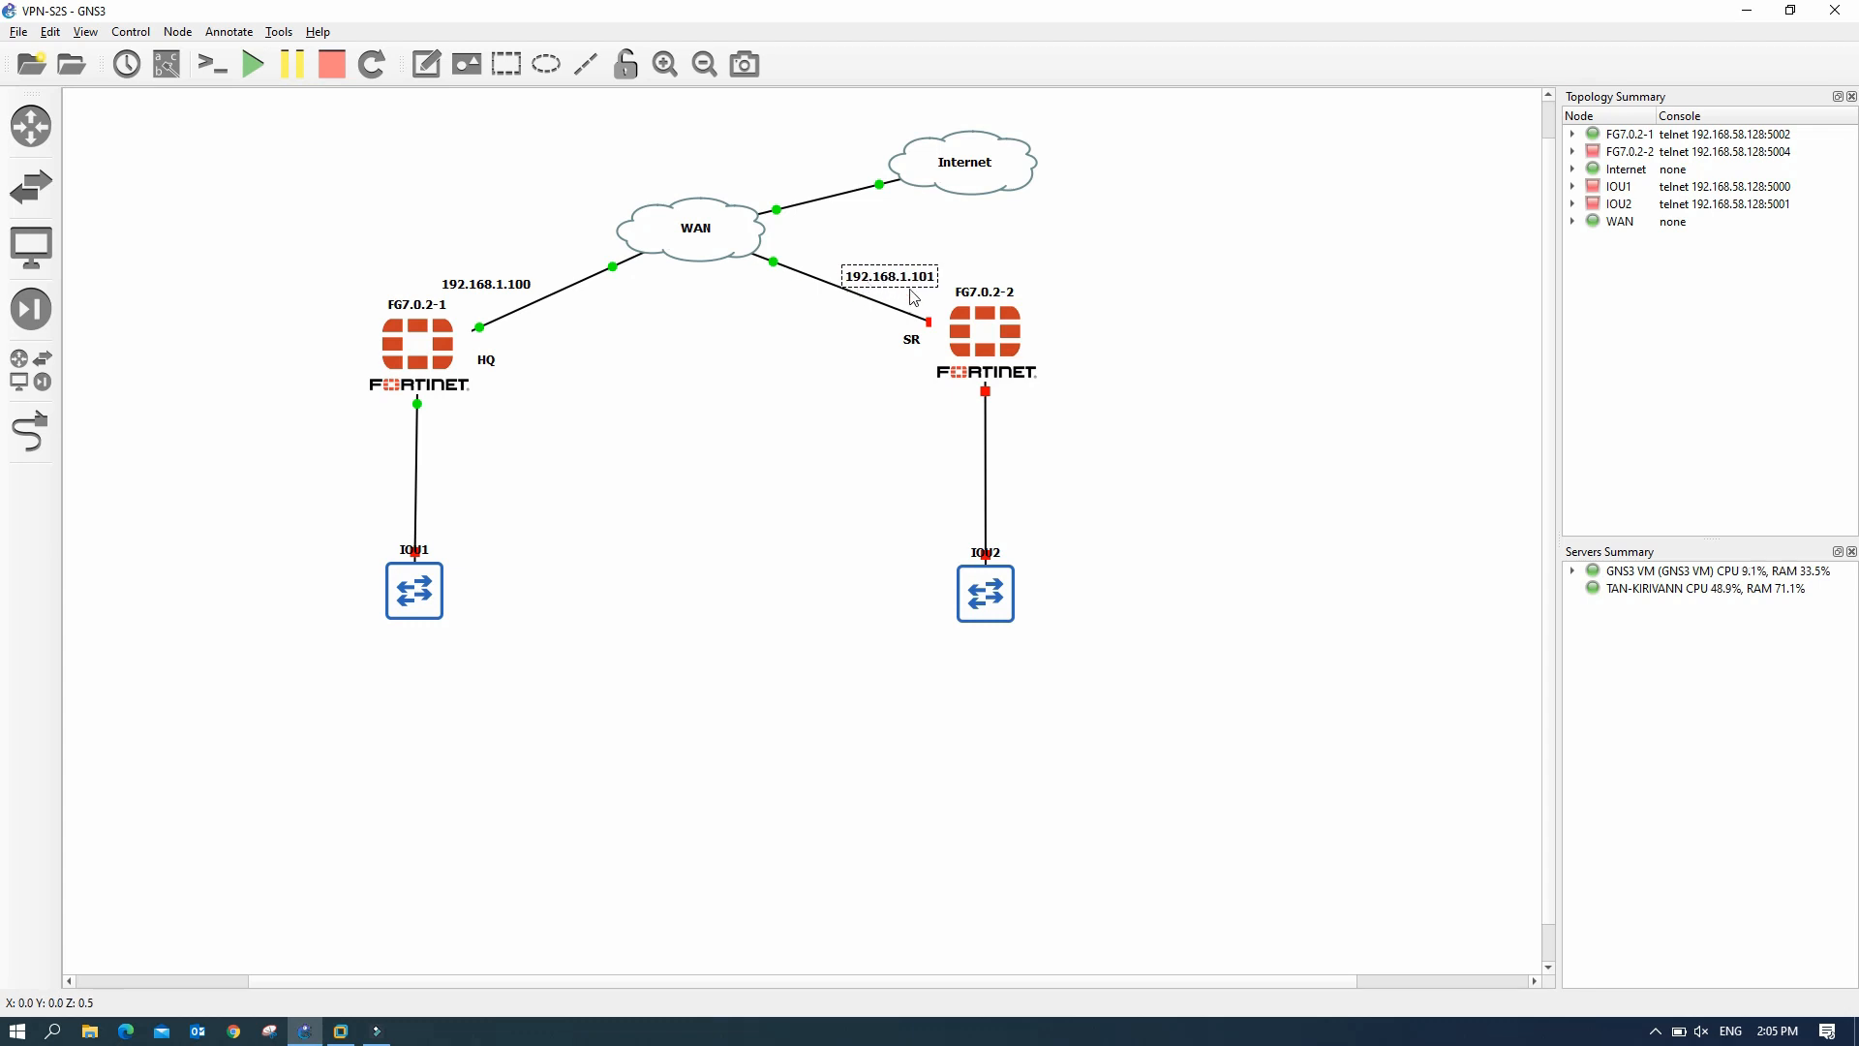
left_click(805, 402)
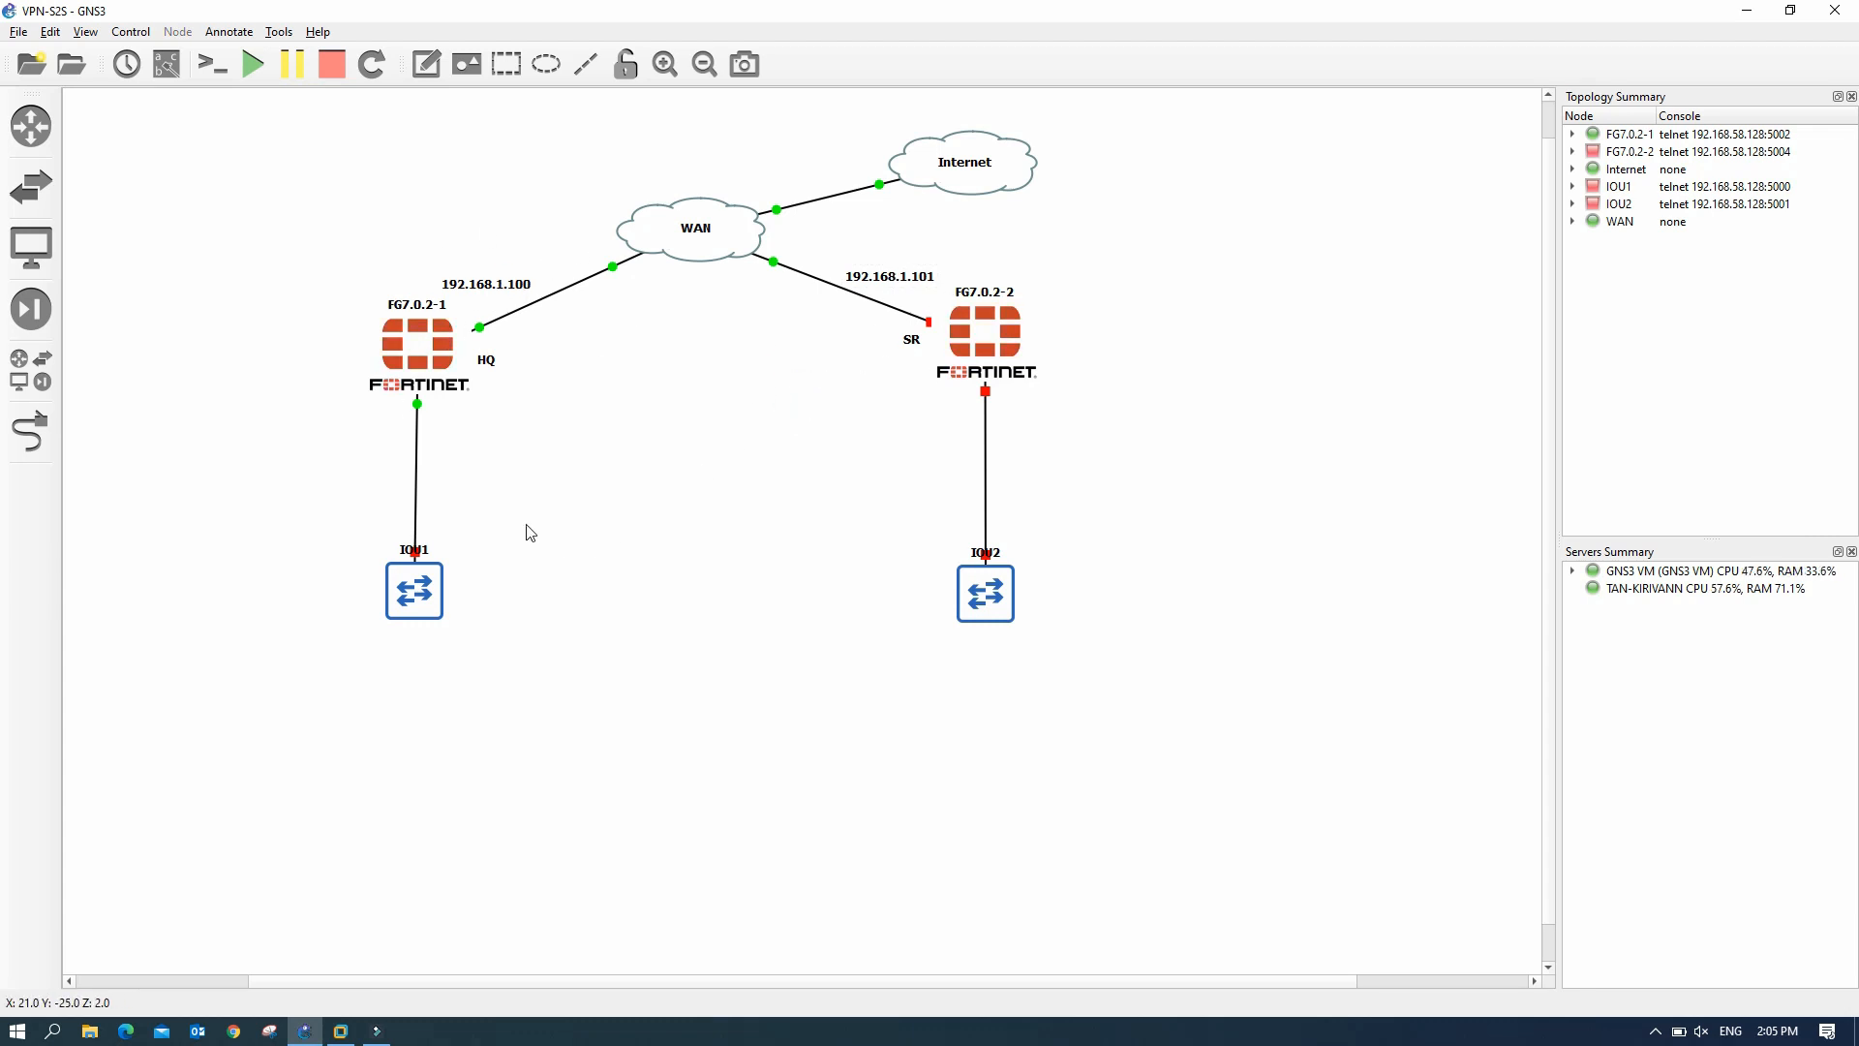
- Add a Local-Lan note listing vlan 10, 20, 30 beside the HQ–IOU1 link
left_click(427, 66)
left_click(184, 416)
type("Local-Lan")
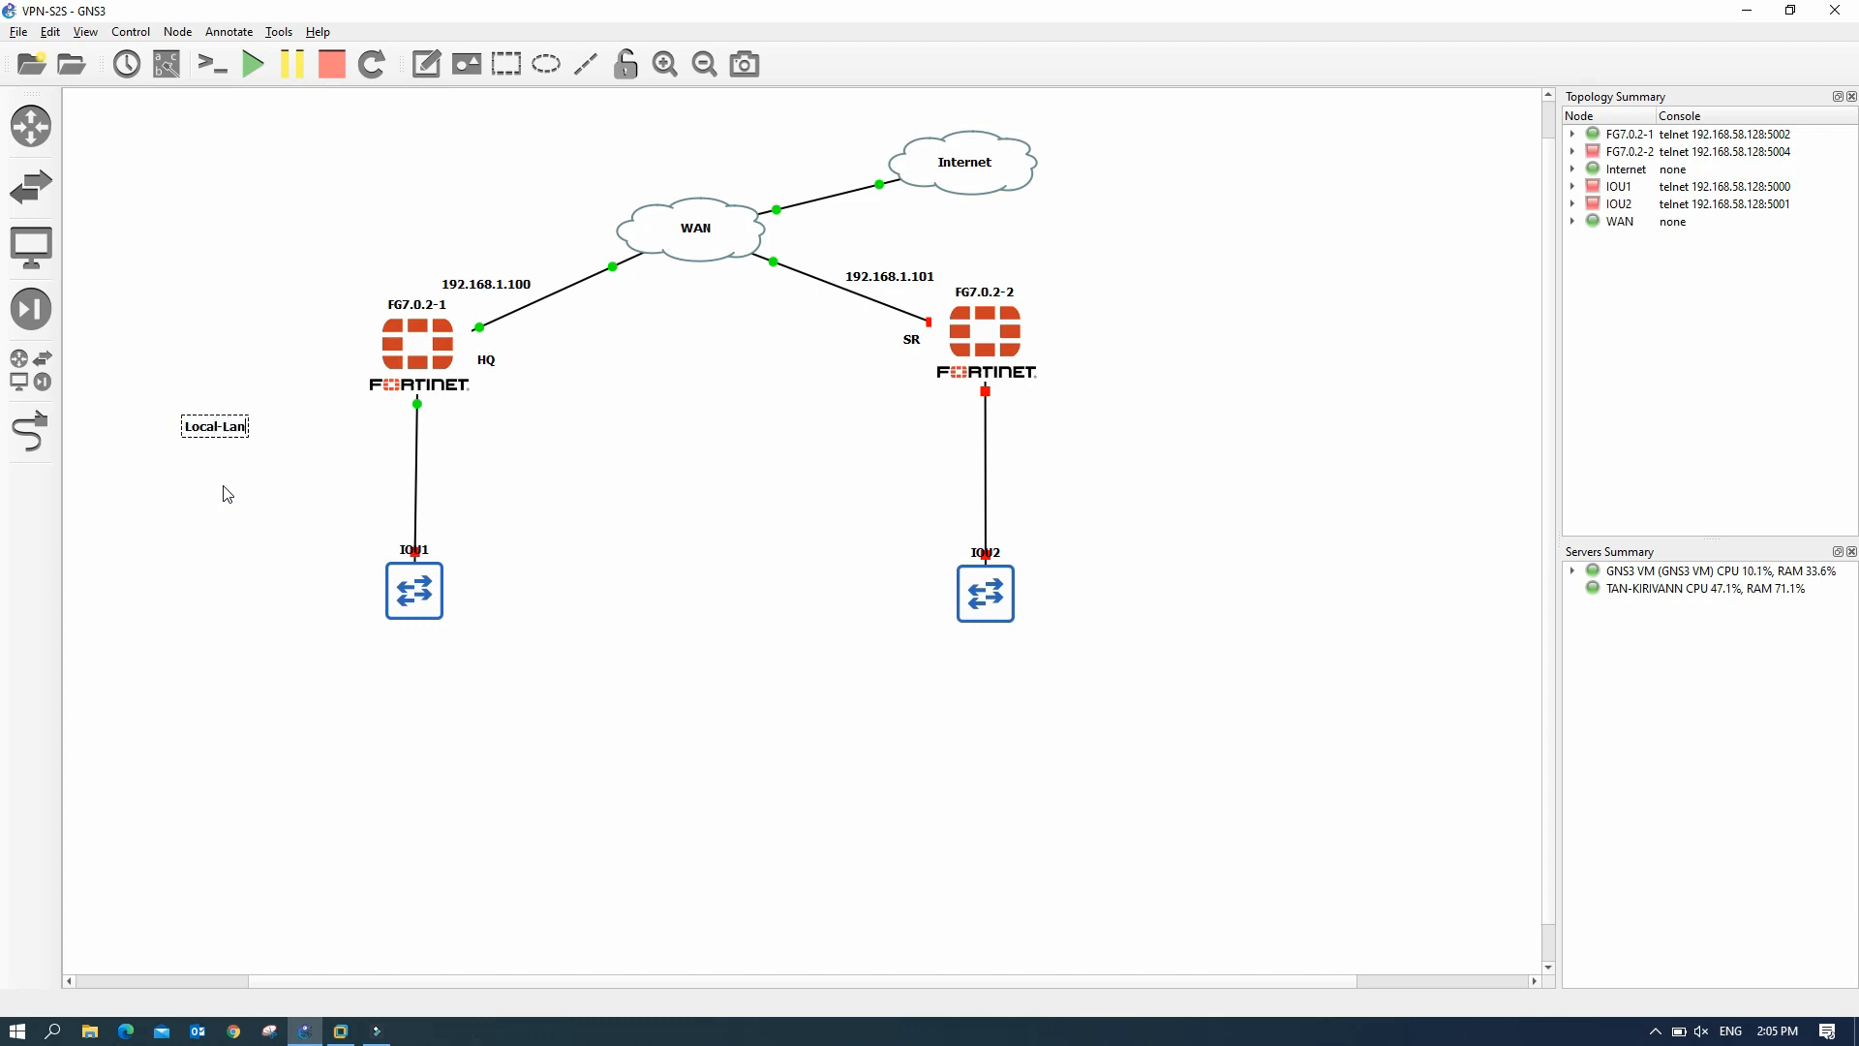
key("Return")
type("vlan 10")
key("Return")
type("vlan 20")
key("Return")
left_click(241, 514)
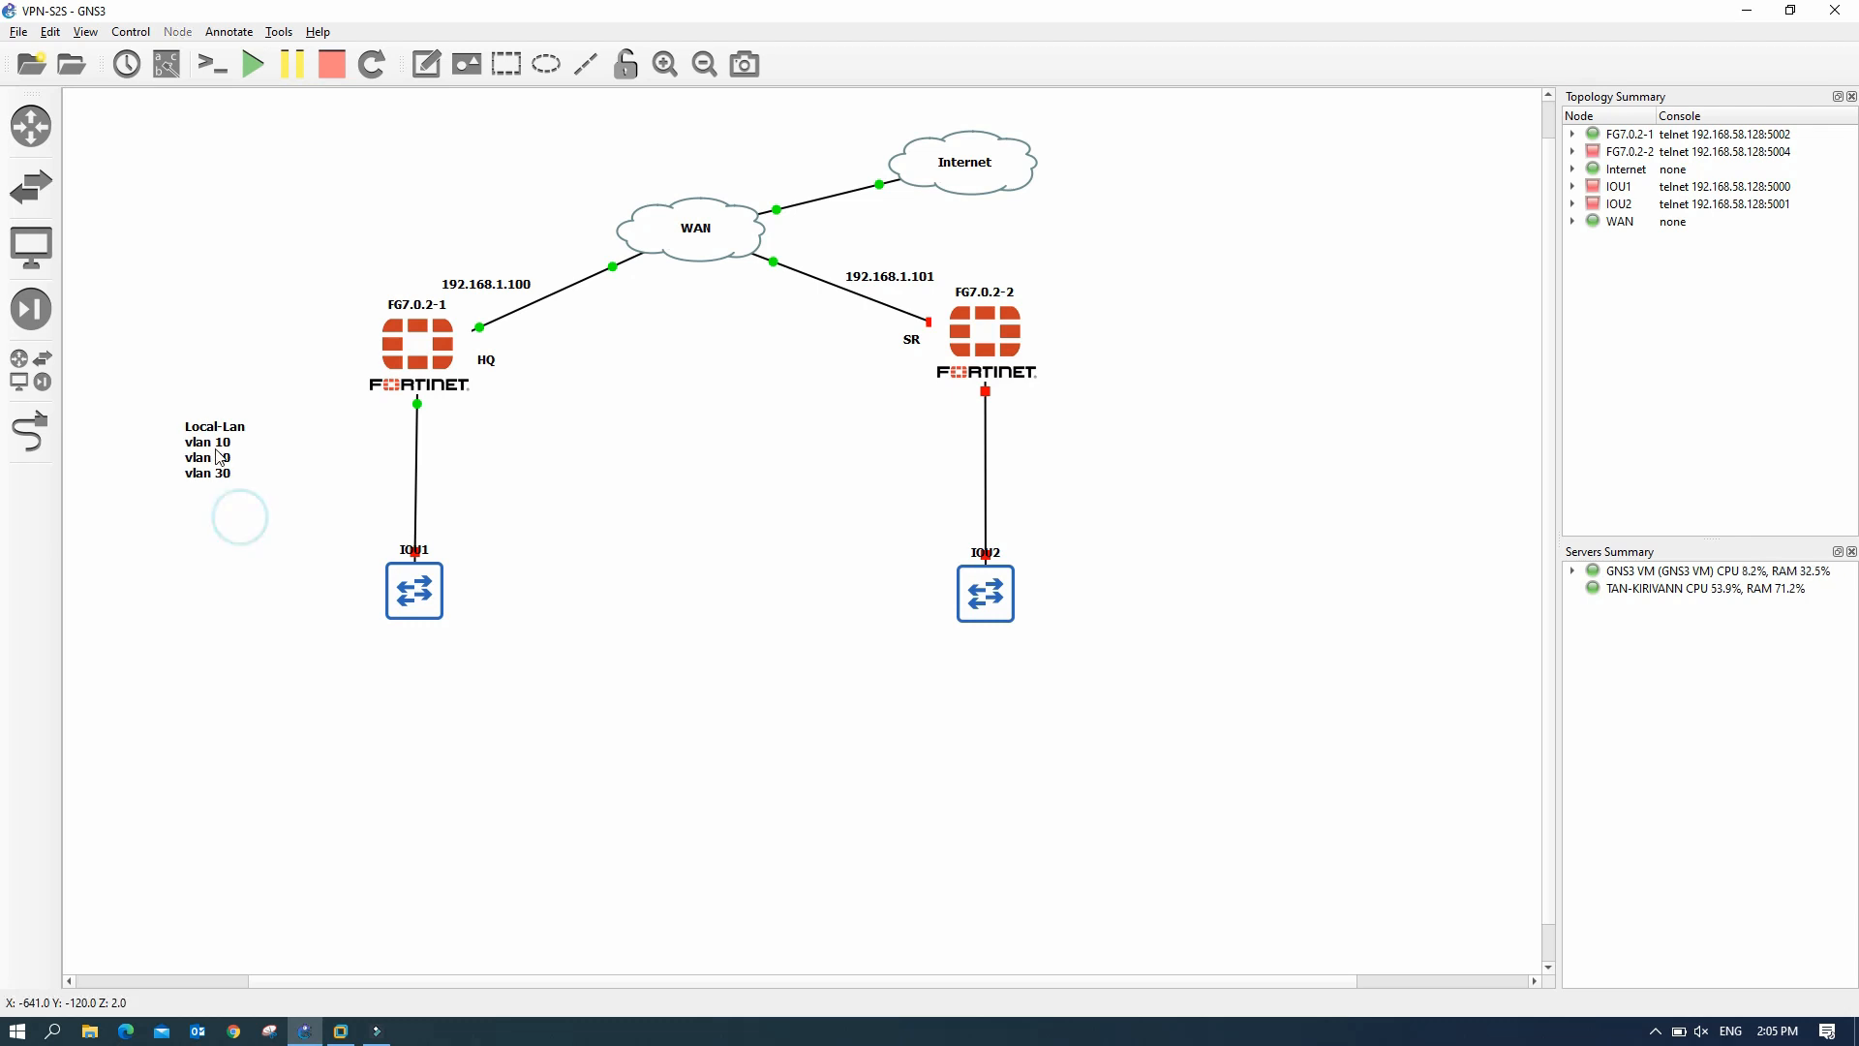
left_click_drag(222, 455, 354, 448)
- Add a Local-Lan-SR note listing vlan 40, 50, 60 beside the SR–IOU2 link
left_click(426, 63)
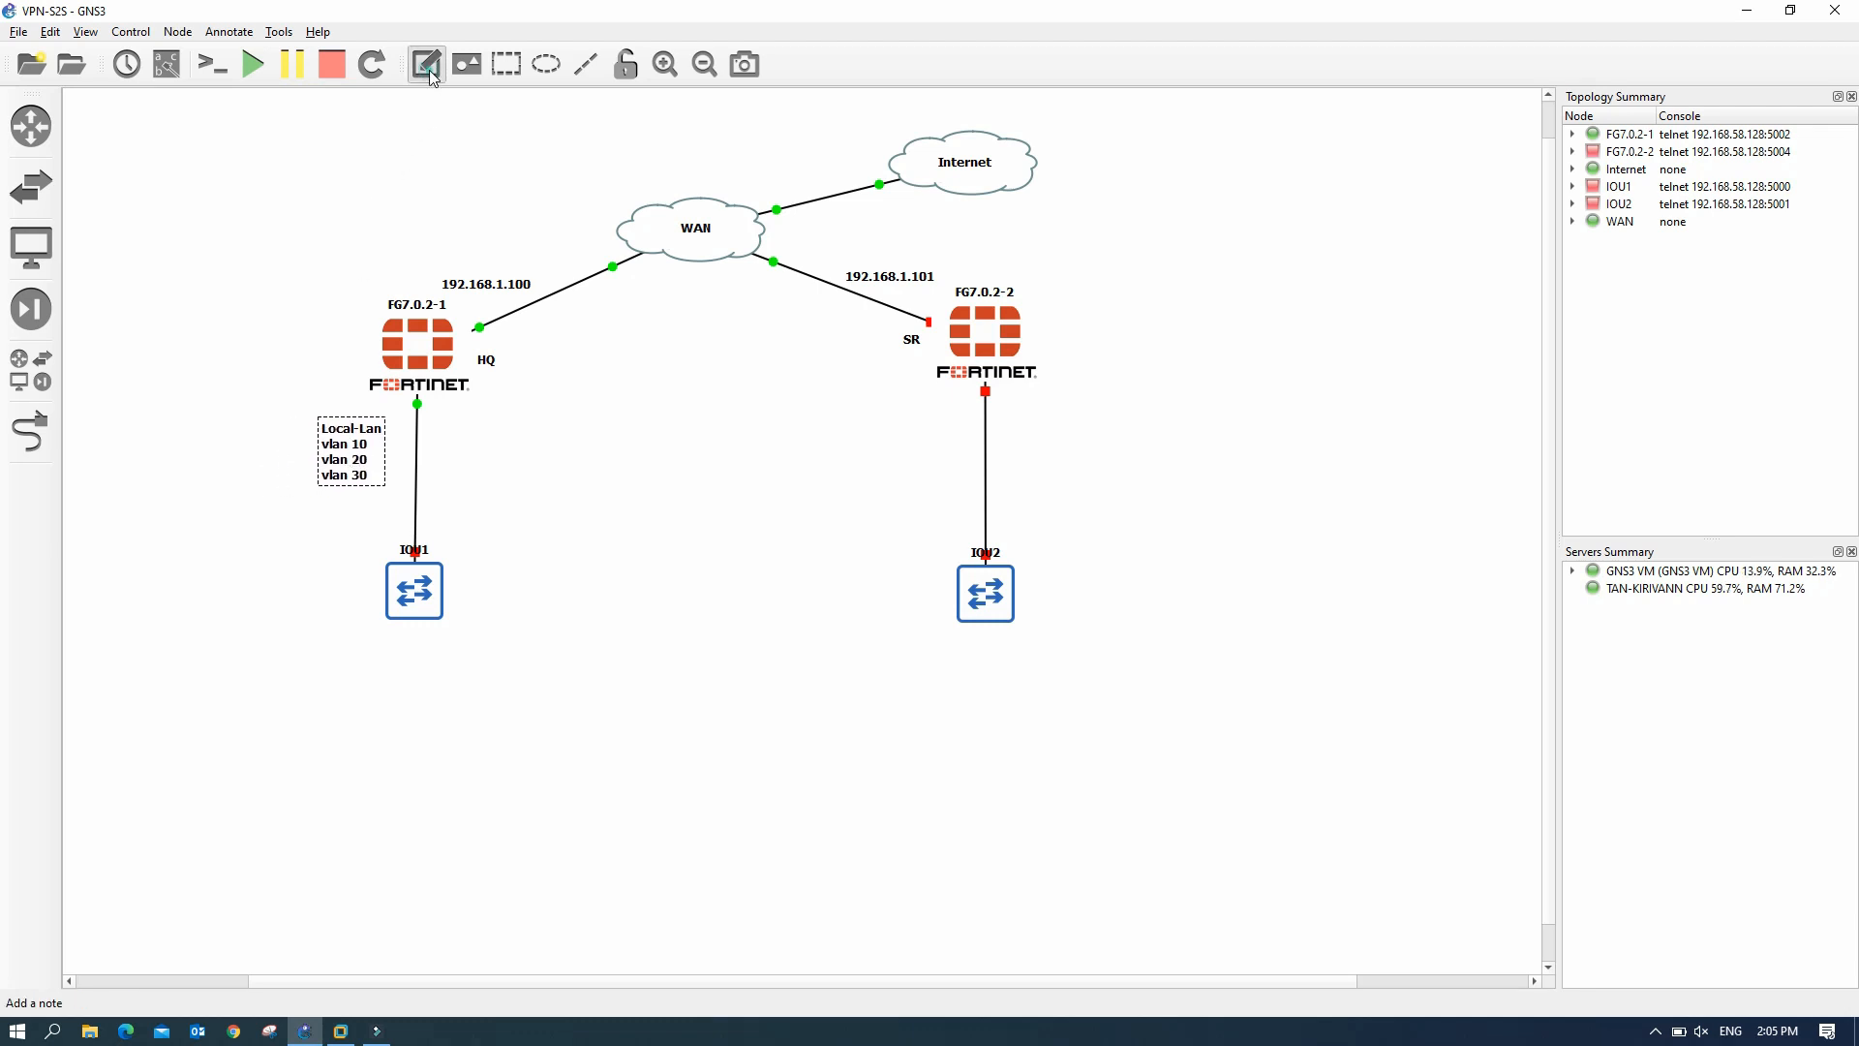
left_click(1023, 422)
type("Local")
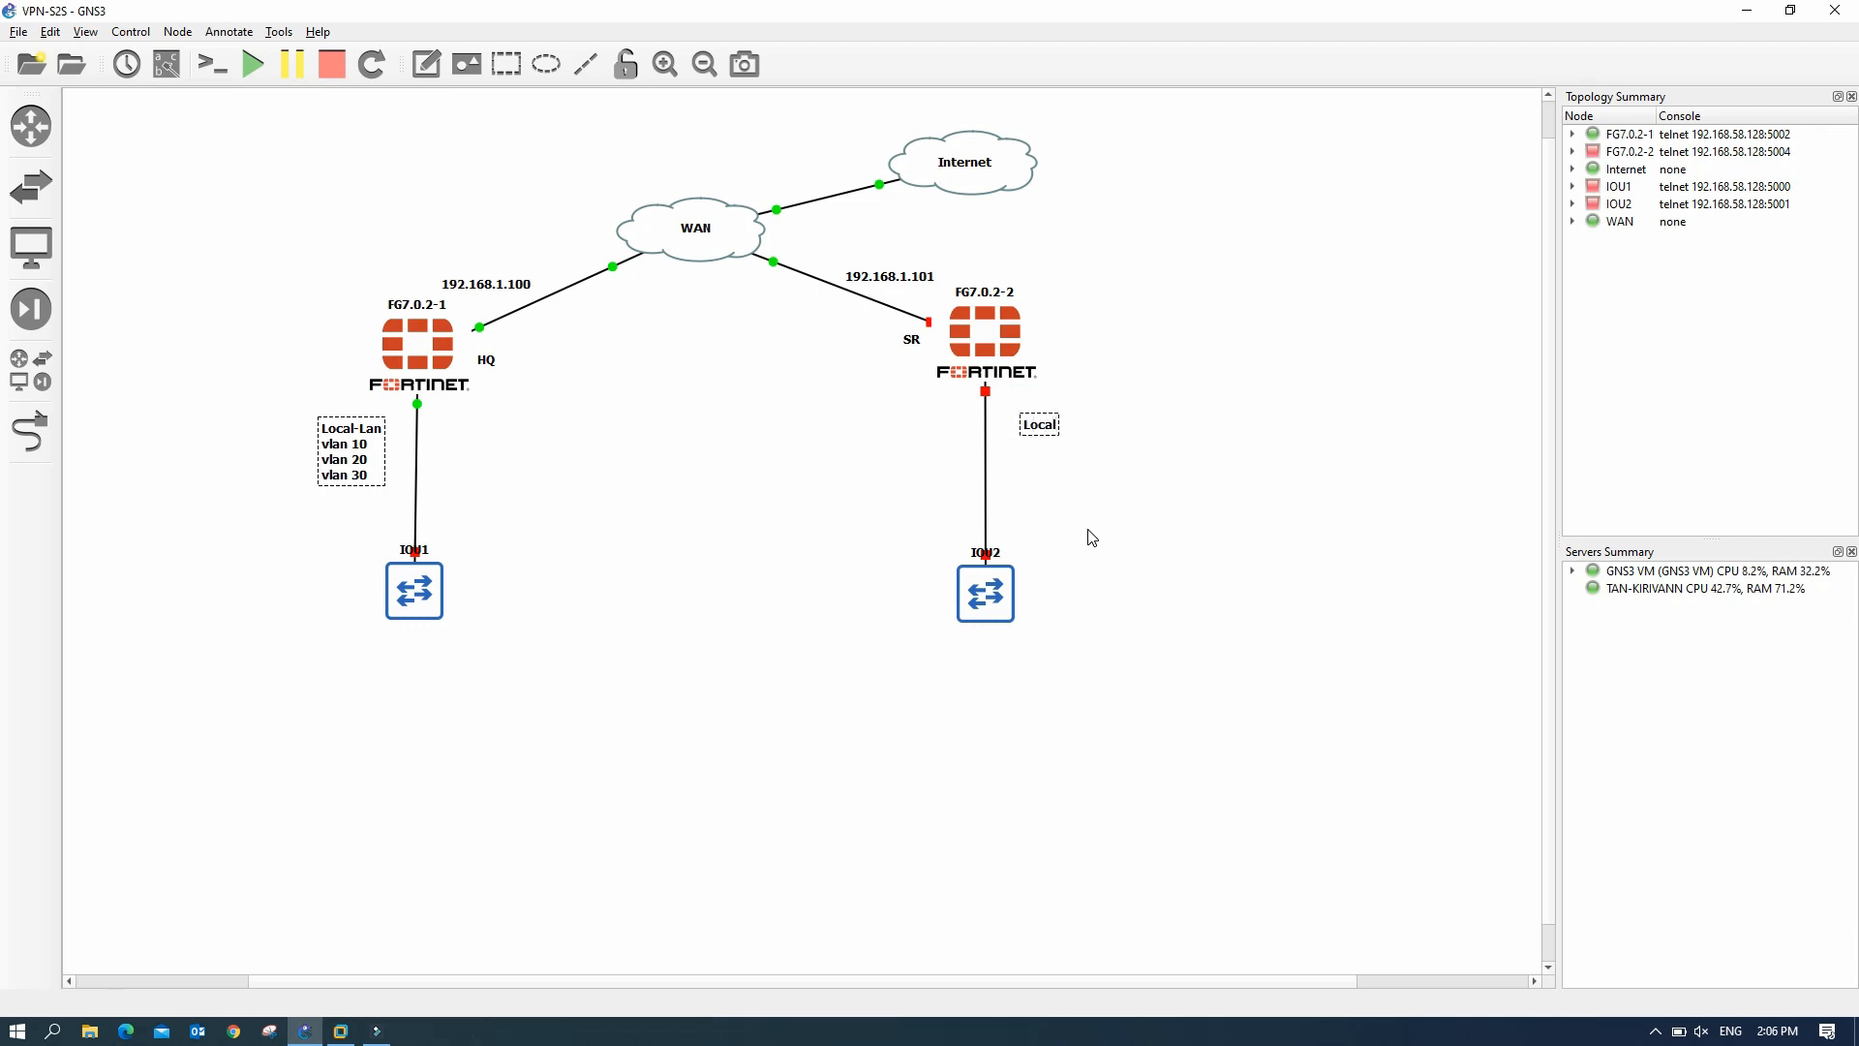
type("-Lan-SR")
key("Return")
key("Return")
type("vlan 50 v")
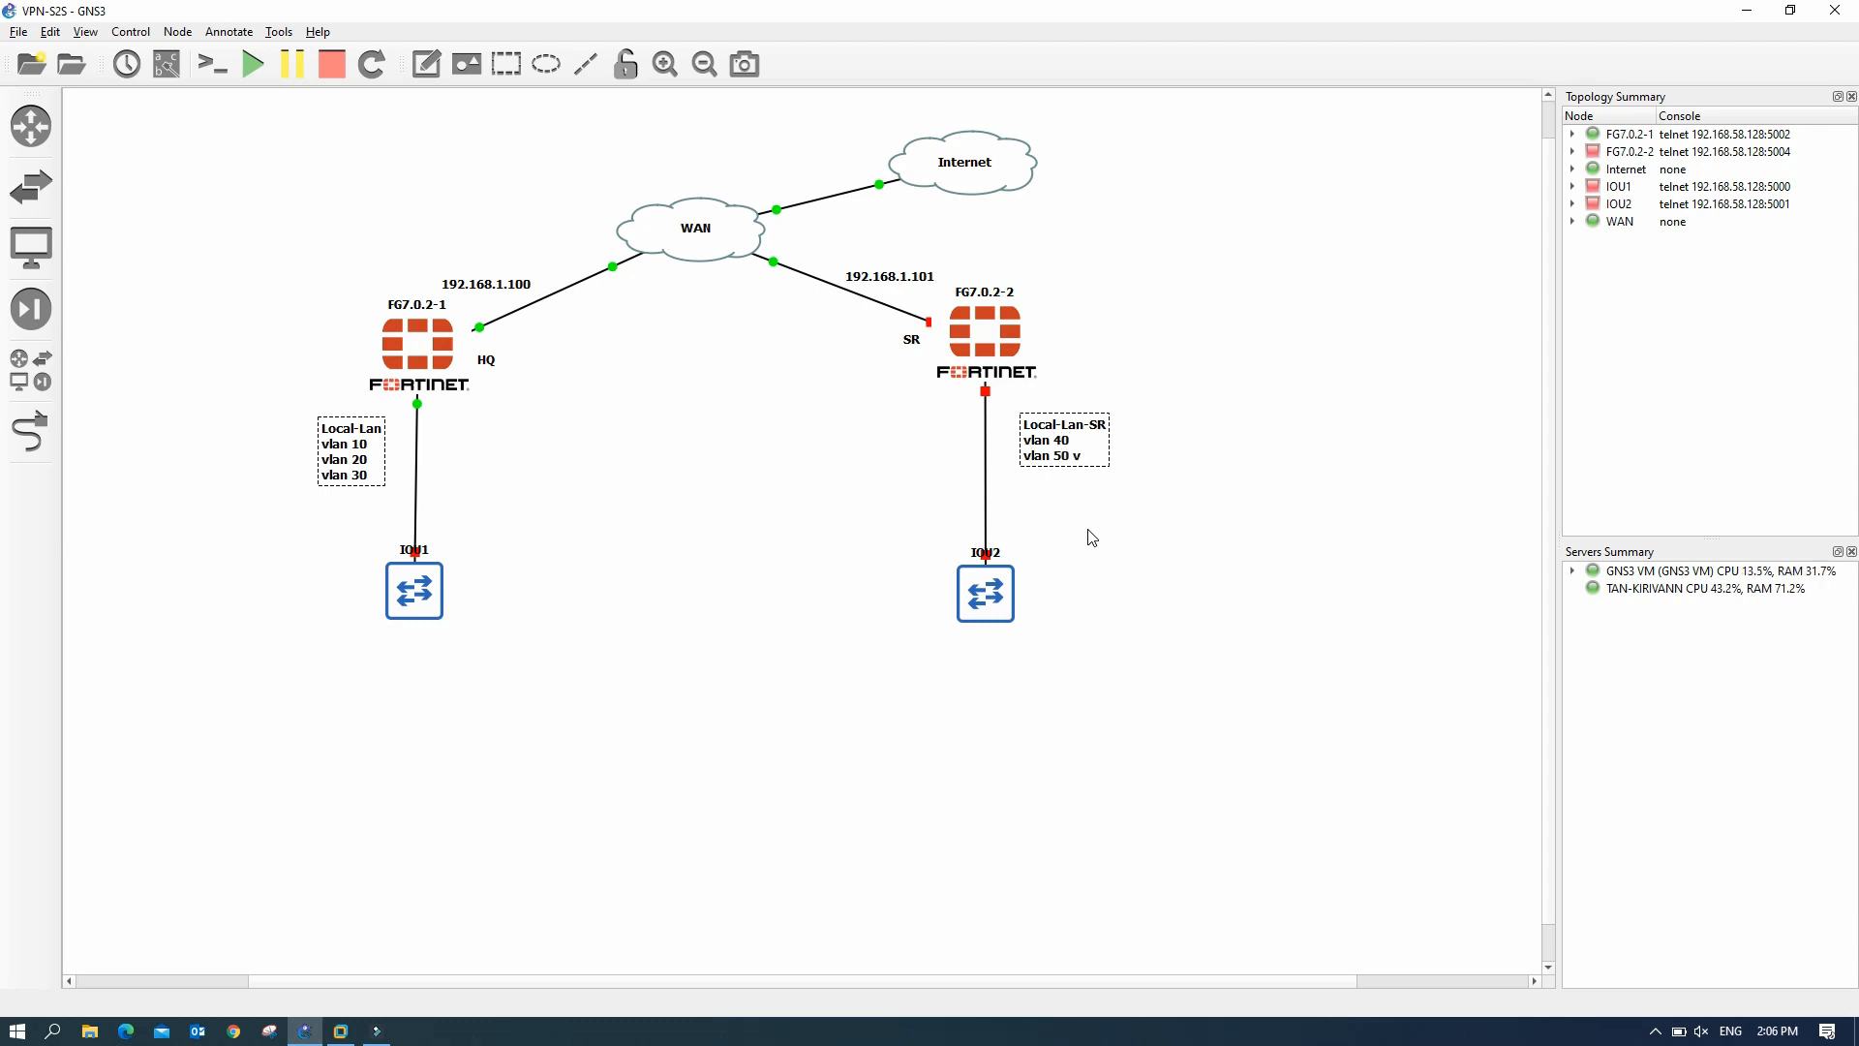
key("Return")
left_click(1091, 537)
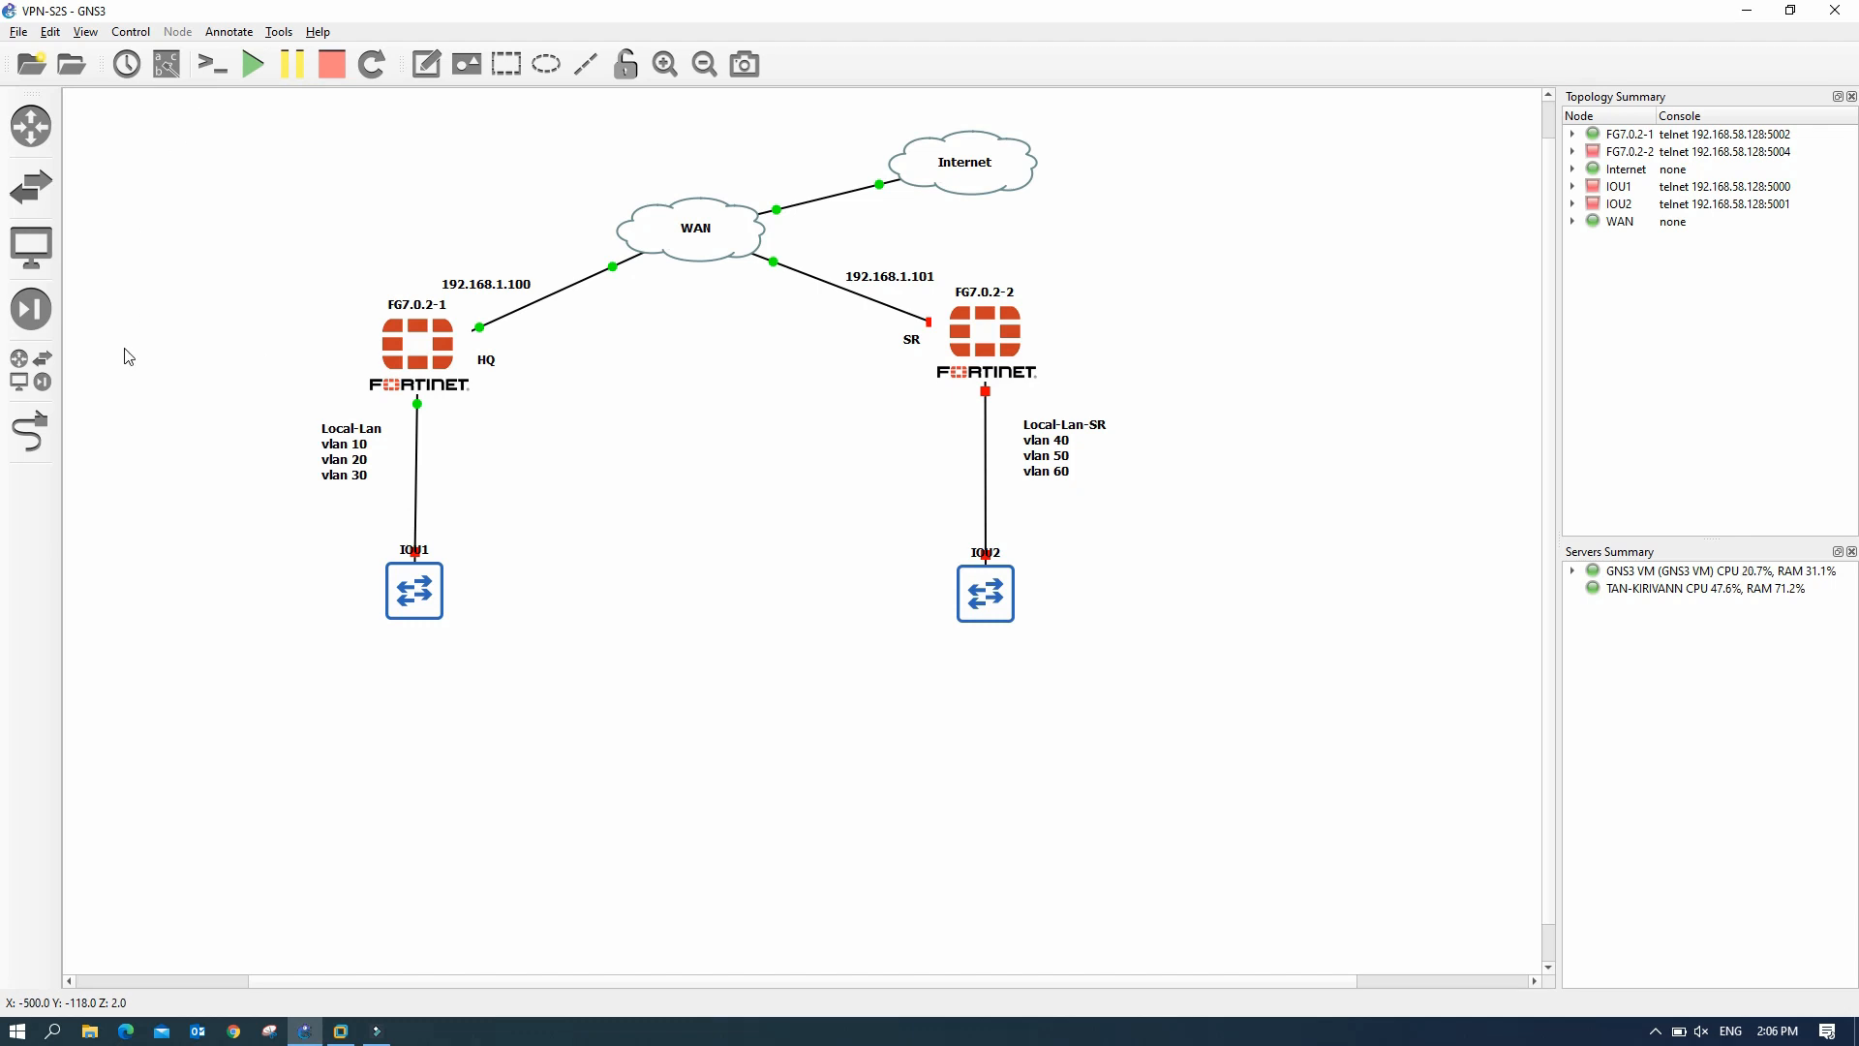
left_click(31, 369)
- Add VPCS host PC1 on the GNS3 VM below IOU1 and duplicate it into PC2 and PC3
left_click_drag(94, 427, 421, 690)
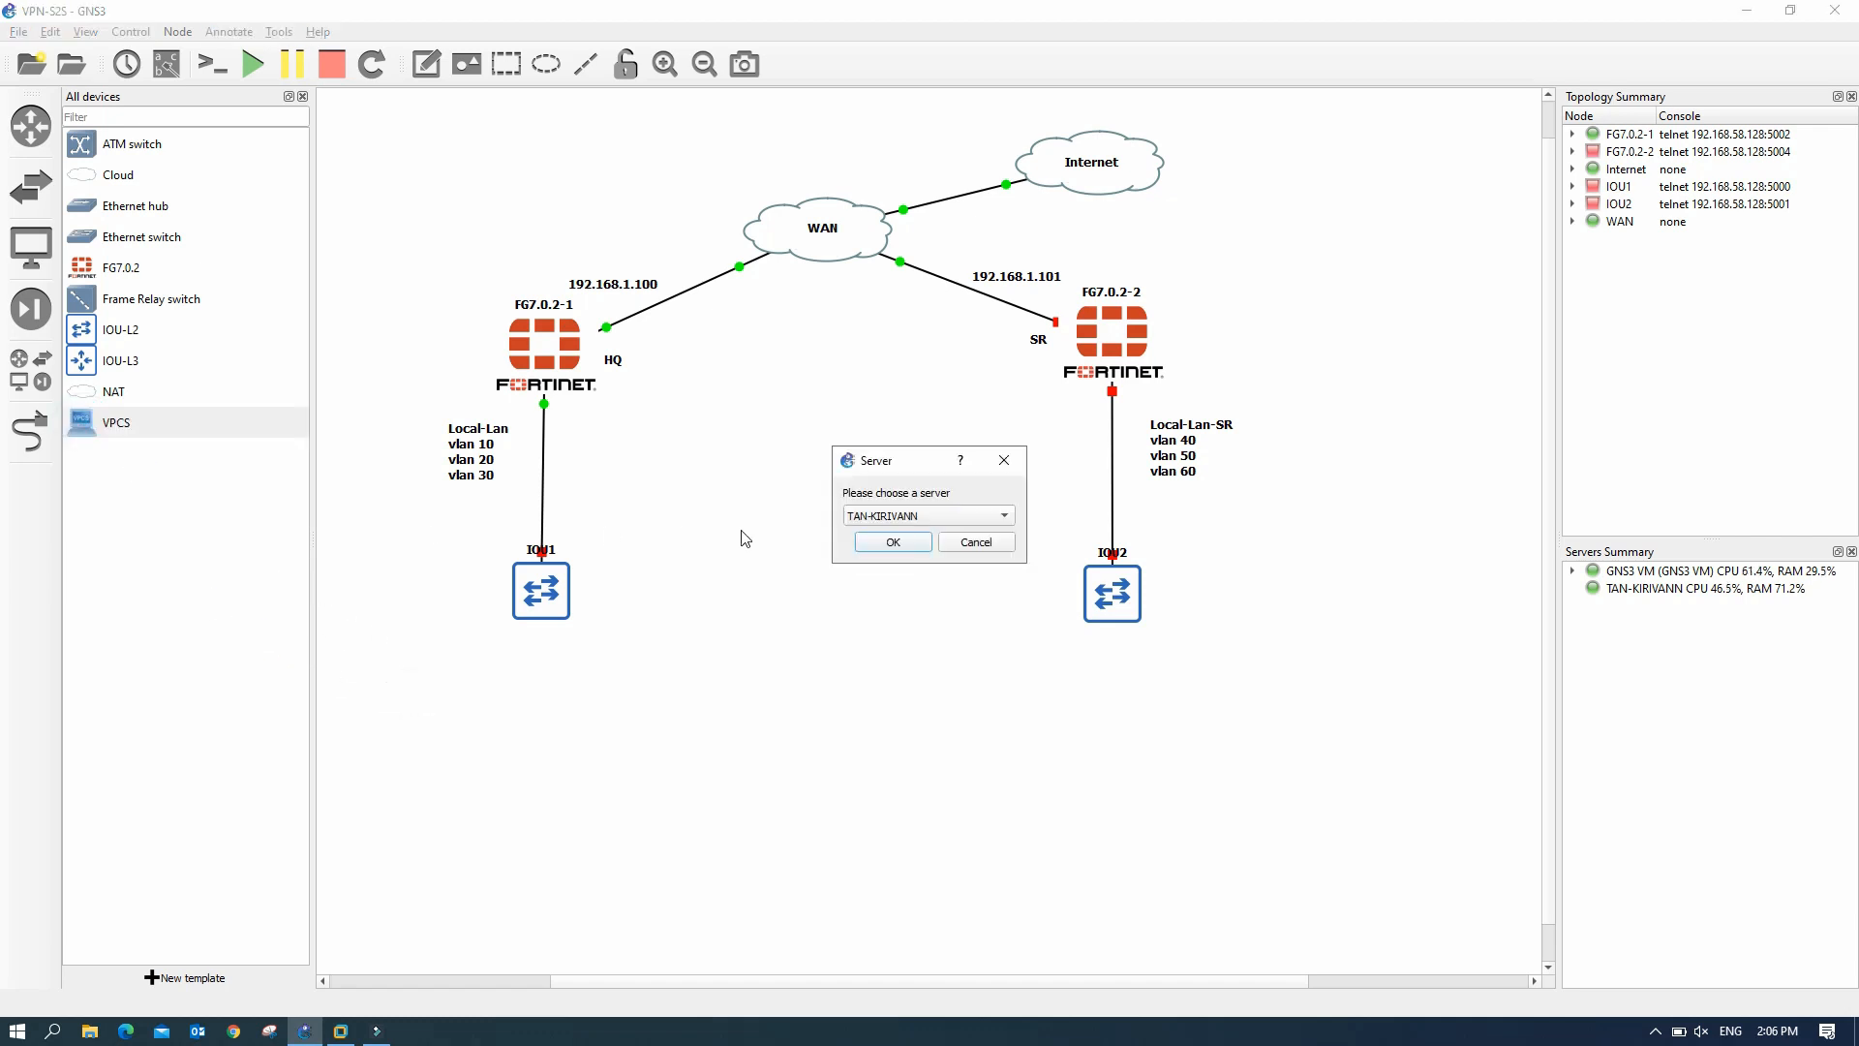
left_click(887, 529)
left_click(885, 538)
left_click(901, 543)
right_click(450, 701)
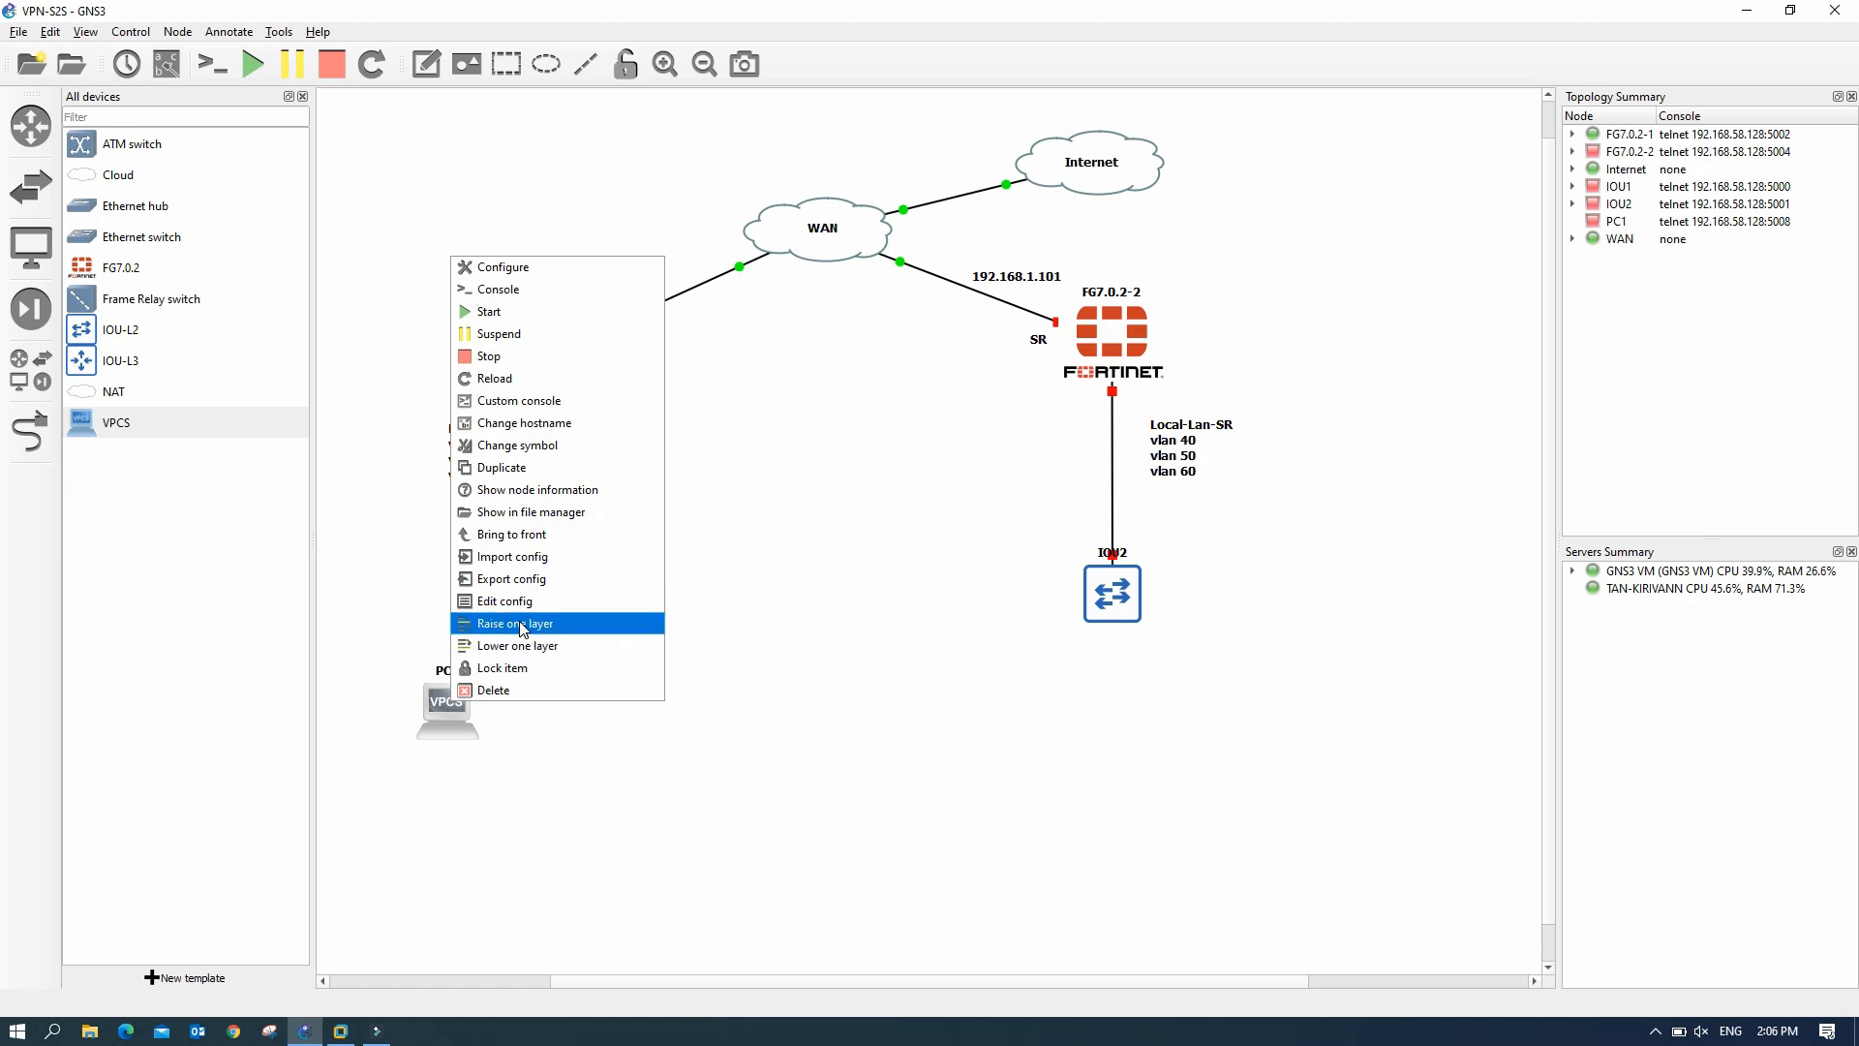
left_click(505, 467)
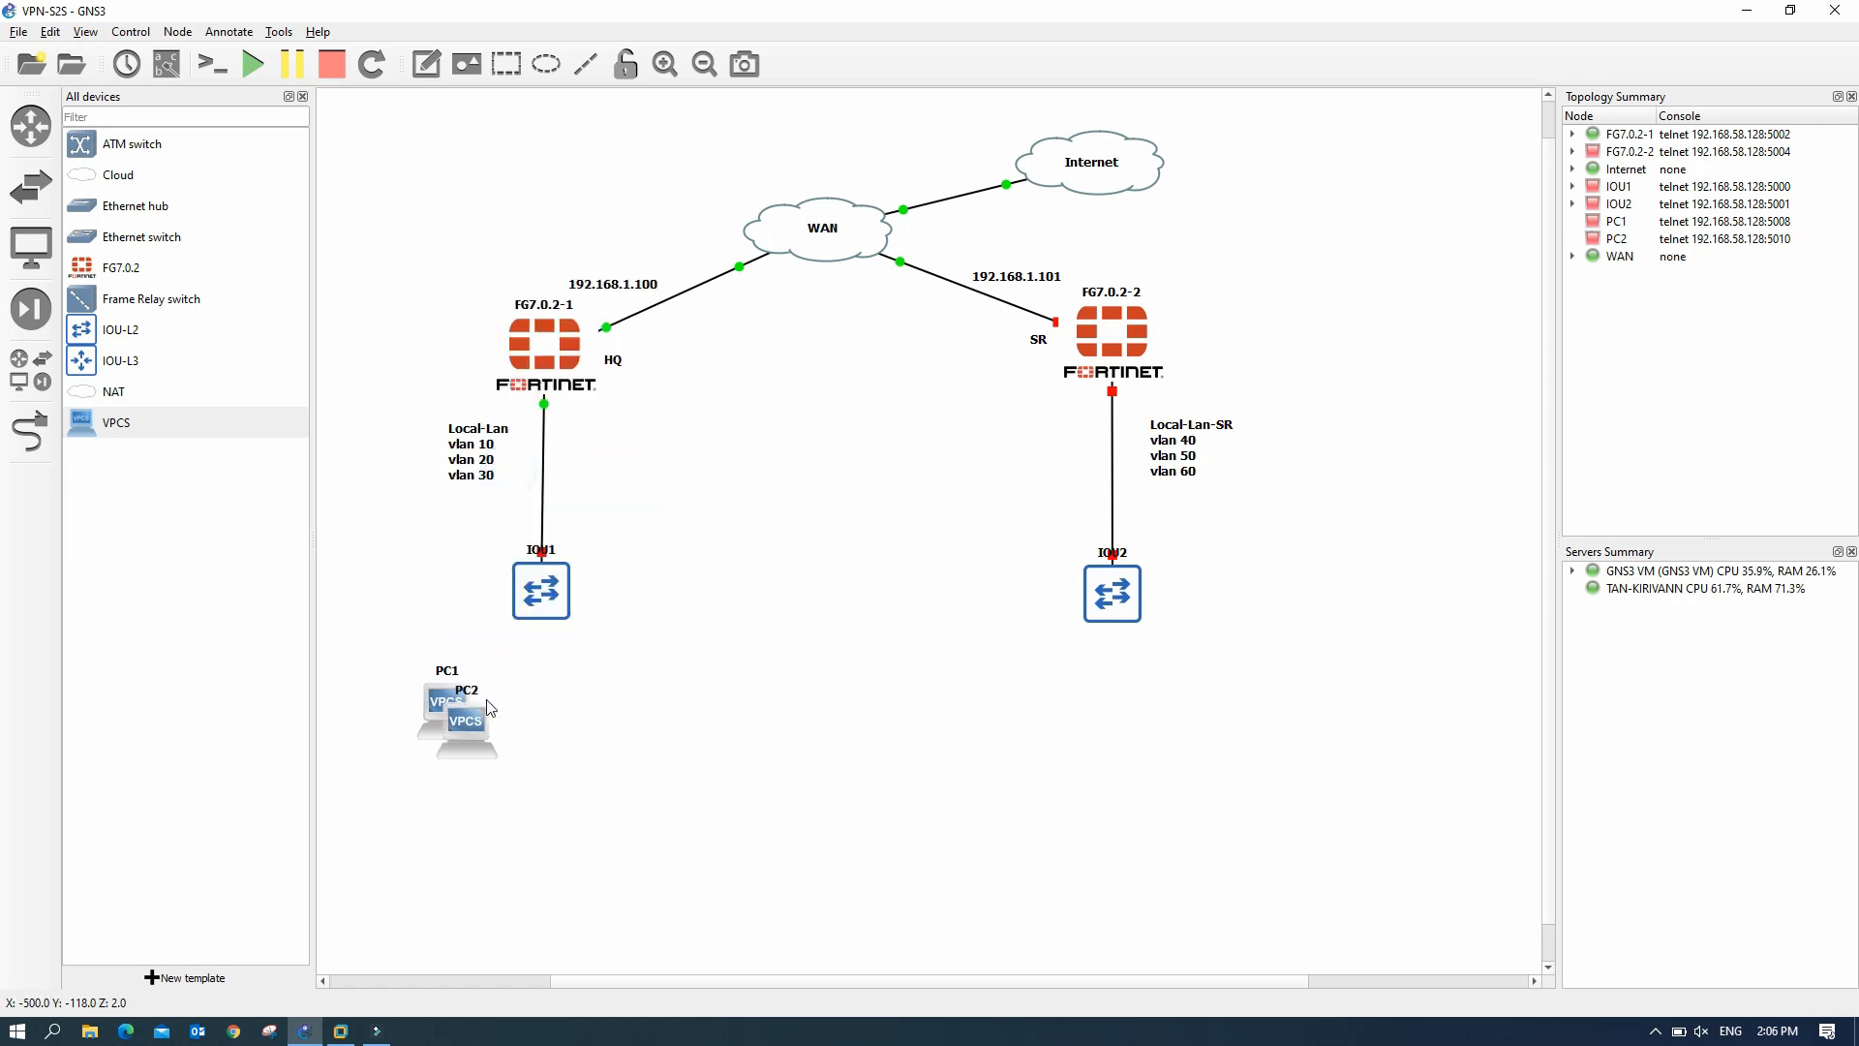
left_click_drag(479, 722, 549, 710)
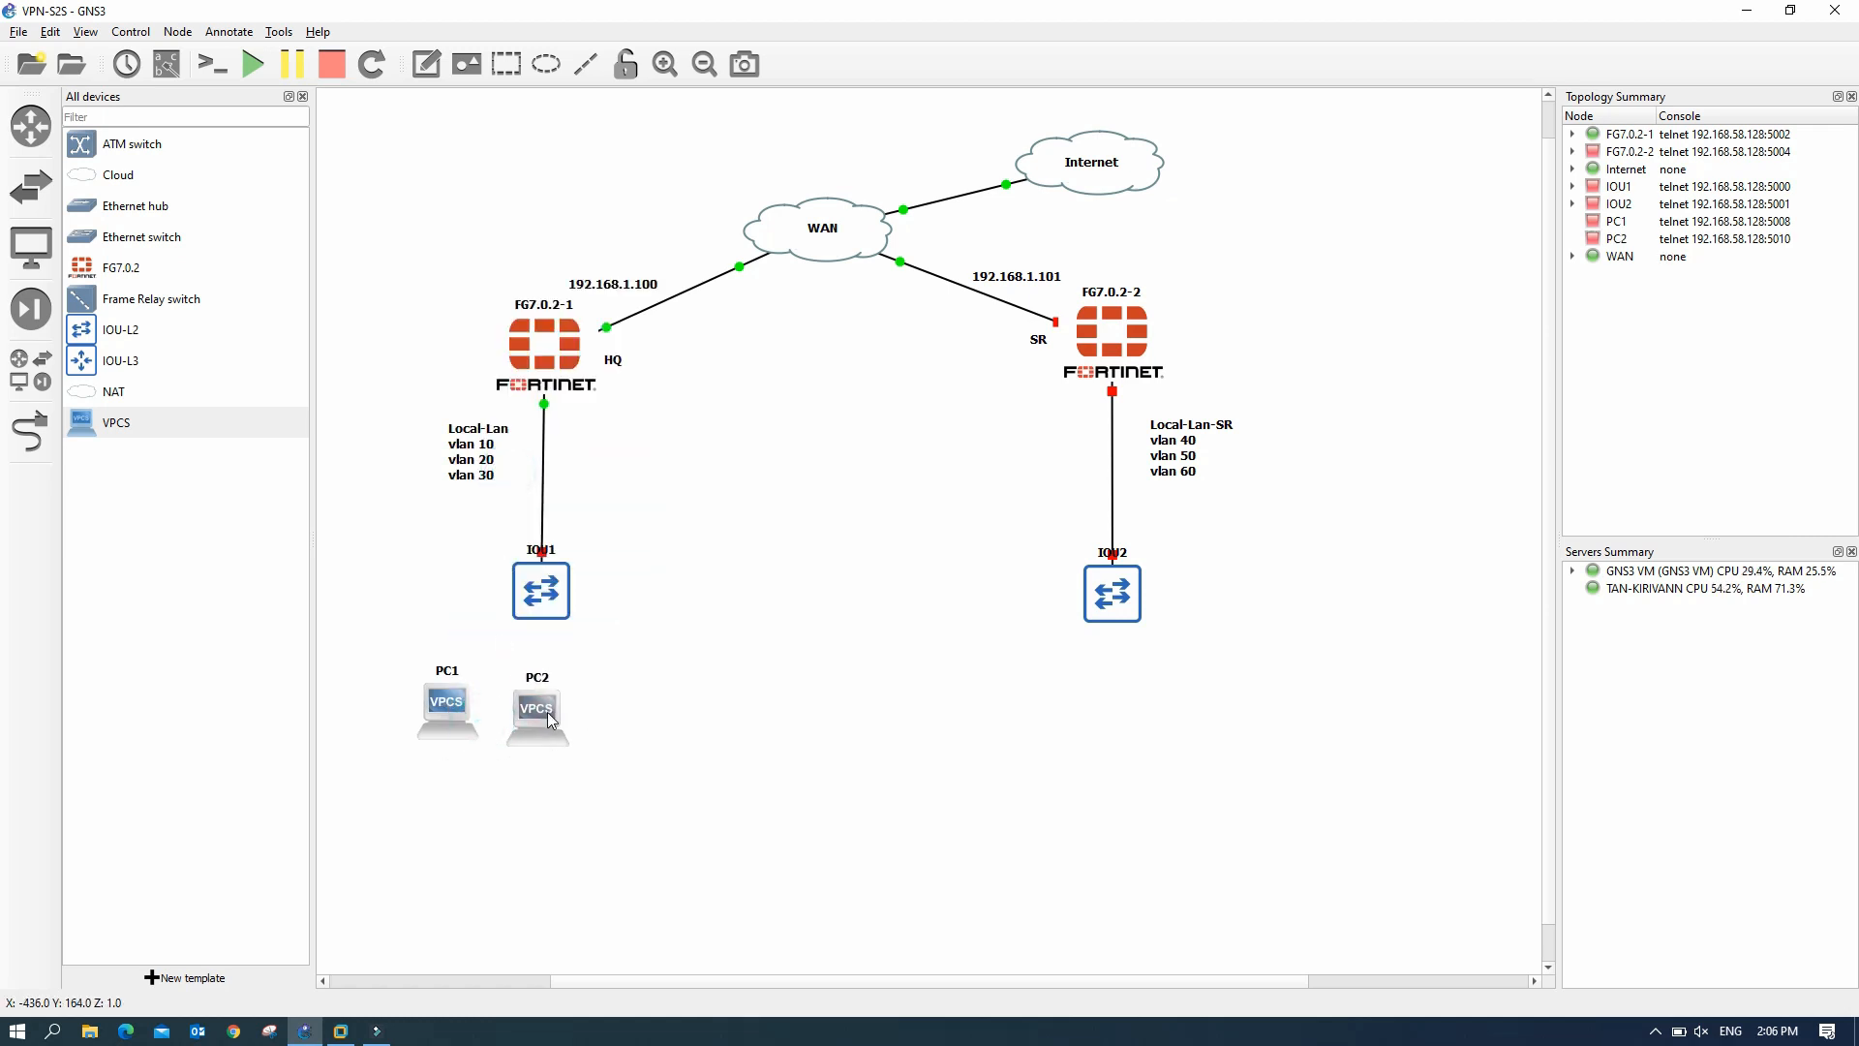
right_click(548, 712)
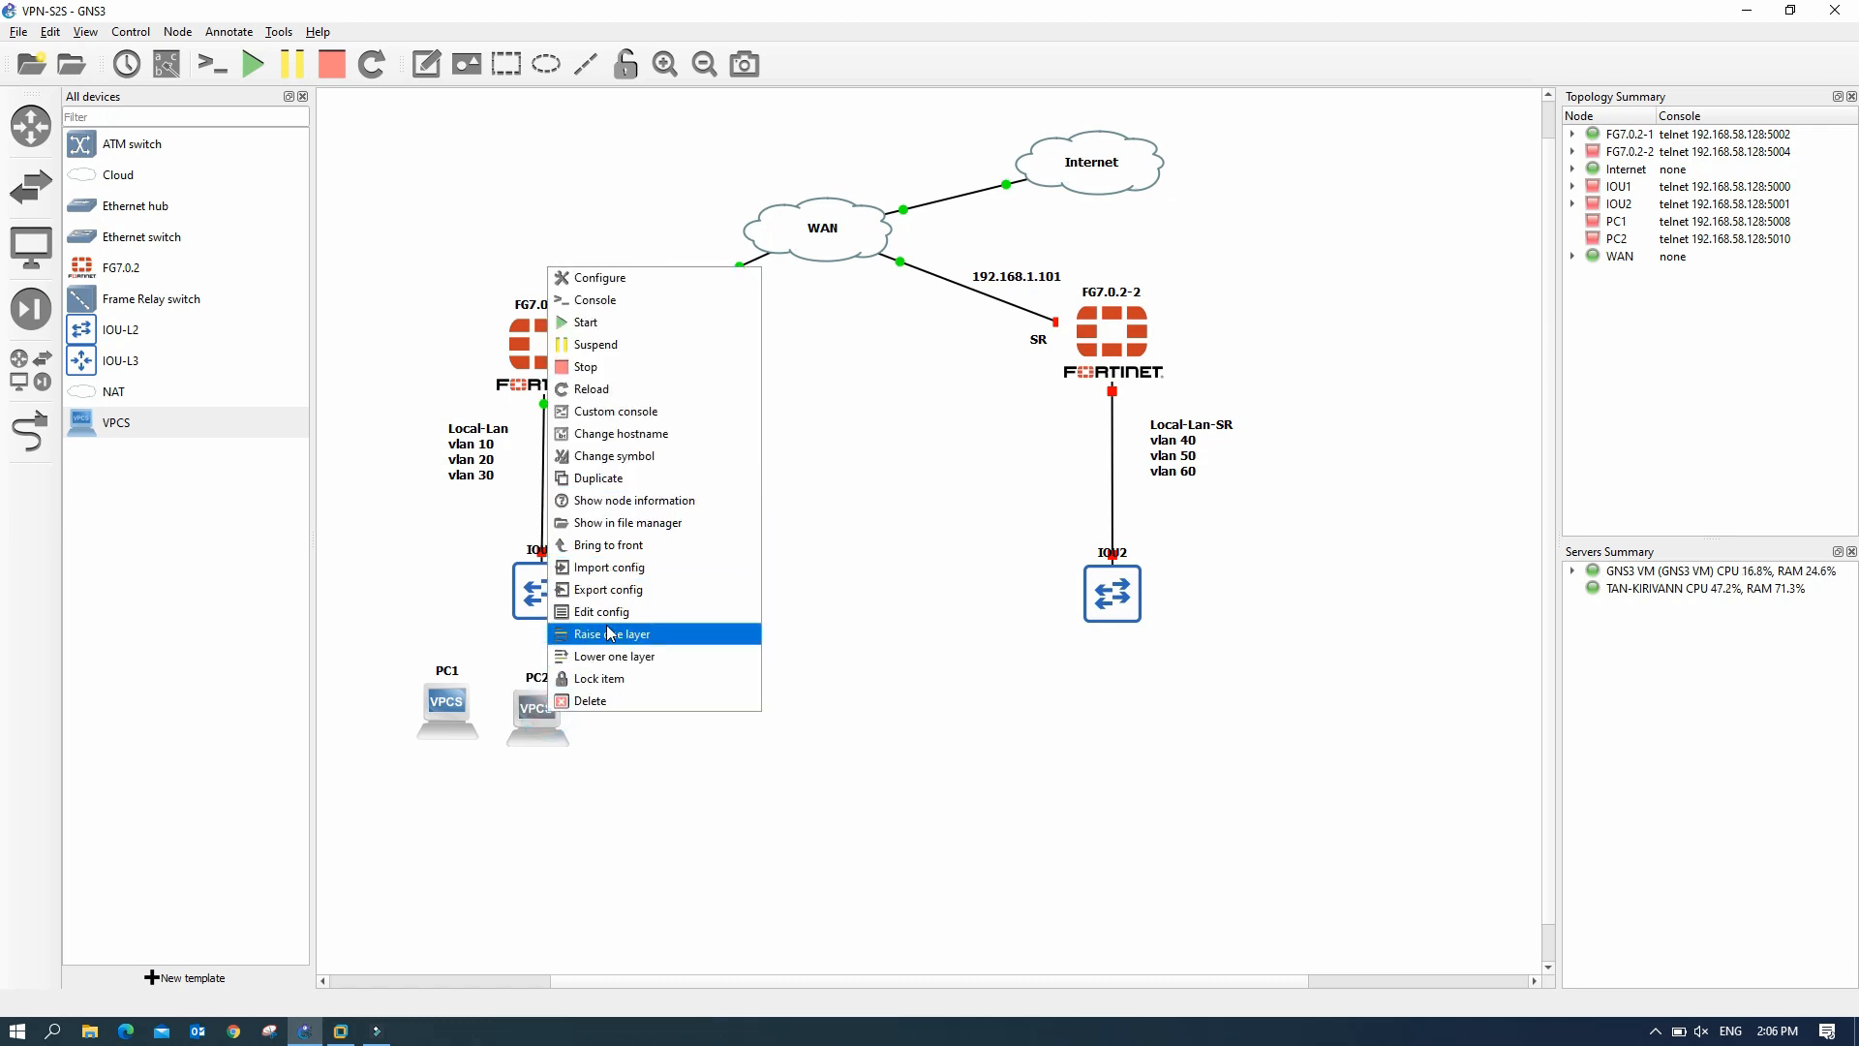
left_click(611, 478)
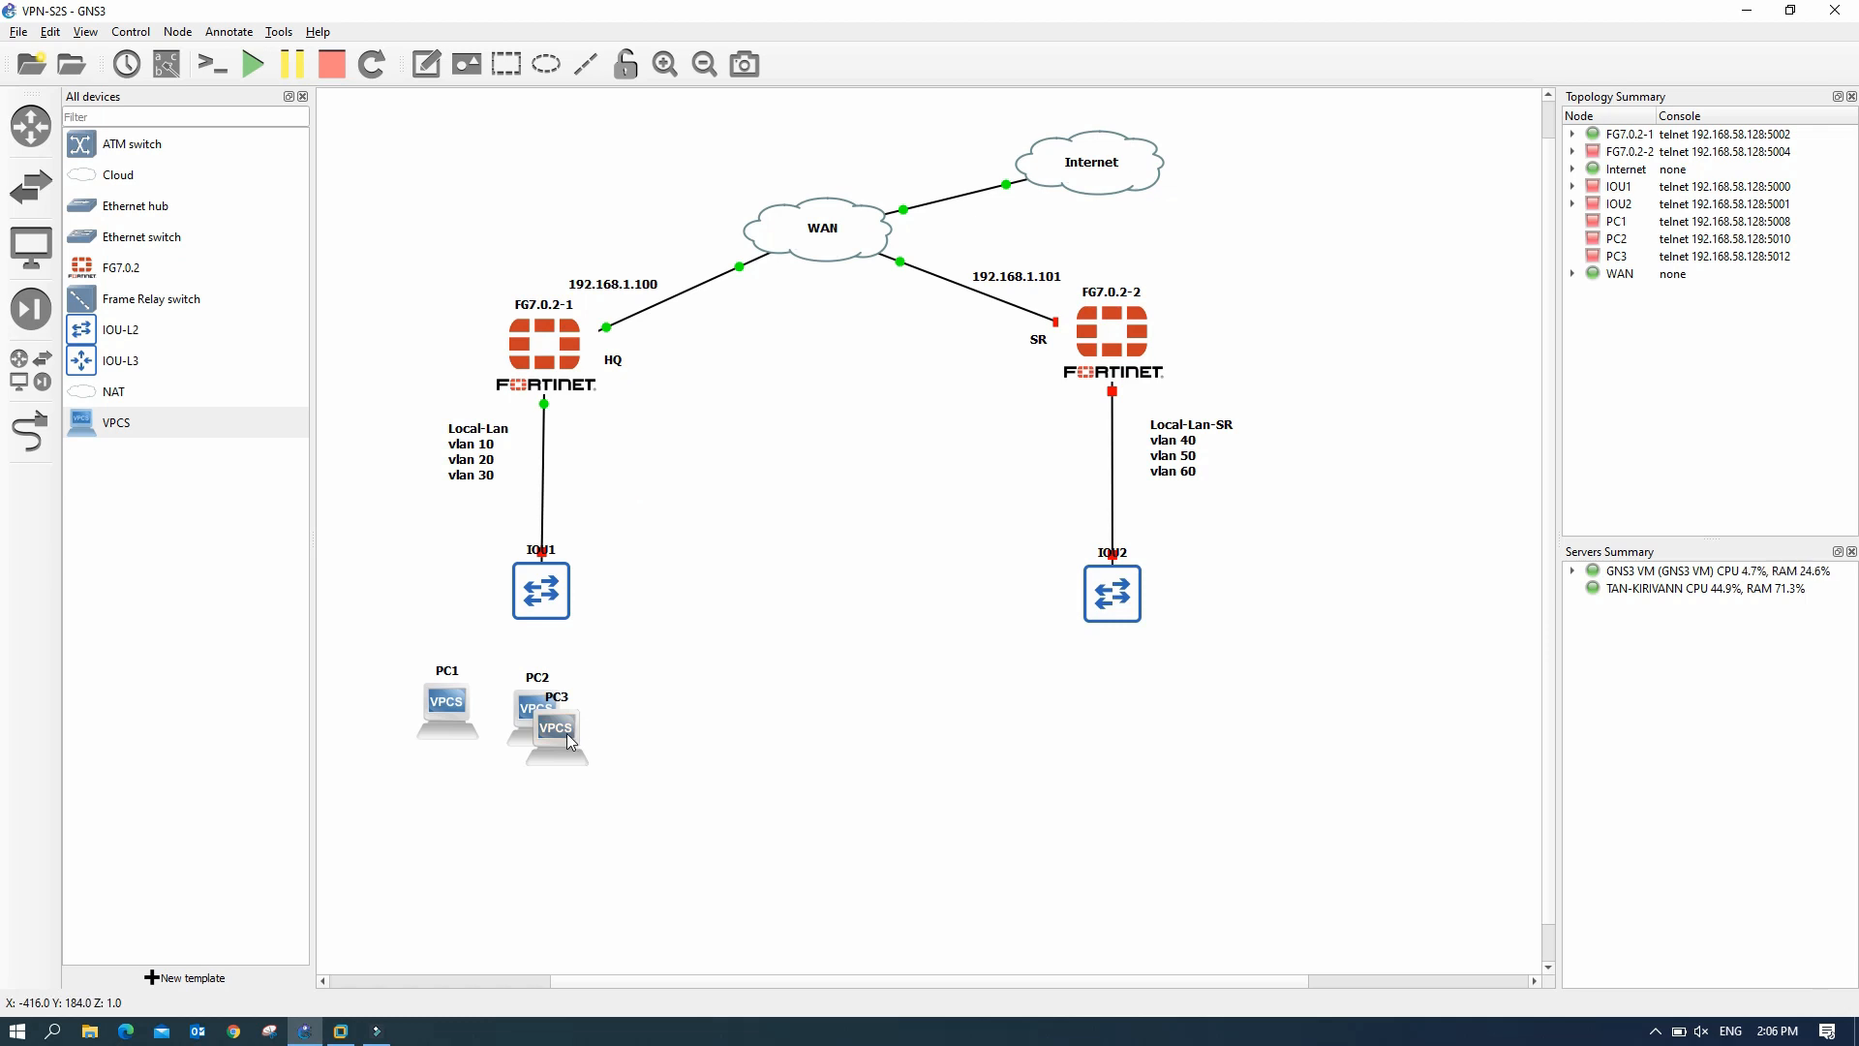
left_click_drag(566, 734, 648, 719)
- Duplicate PC1–PC3 as PC4–PC6 and arrange them in a row below IOU2
left_click_drag(396, 663, 676, 757)
right_click(644, 724)
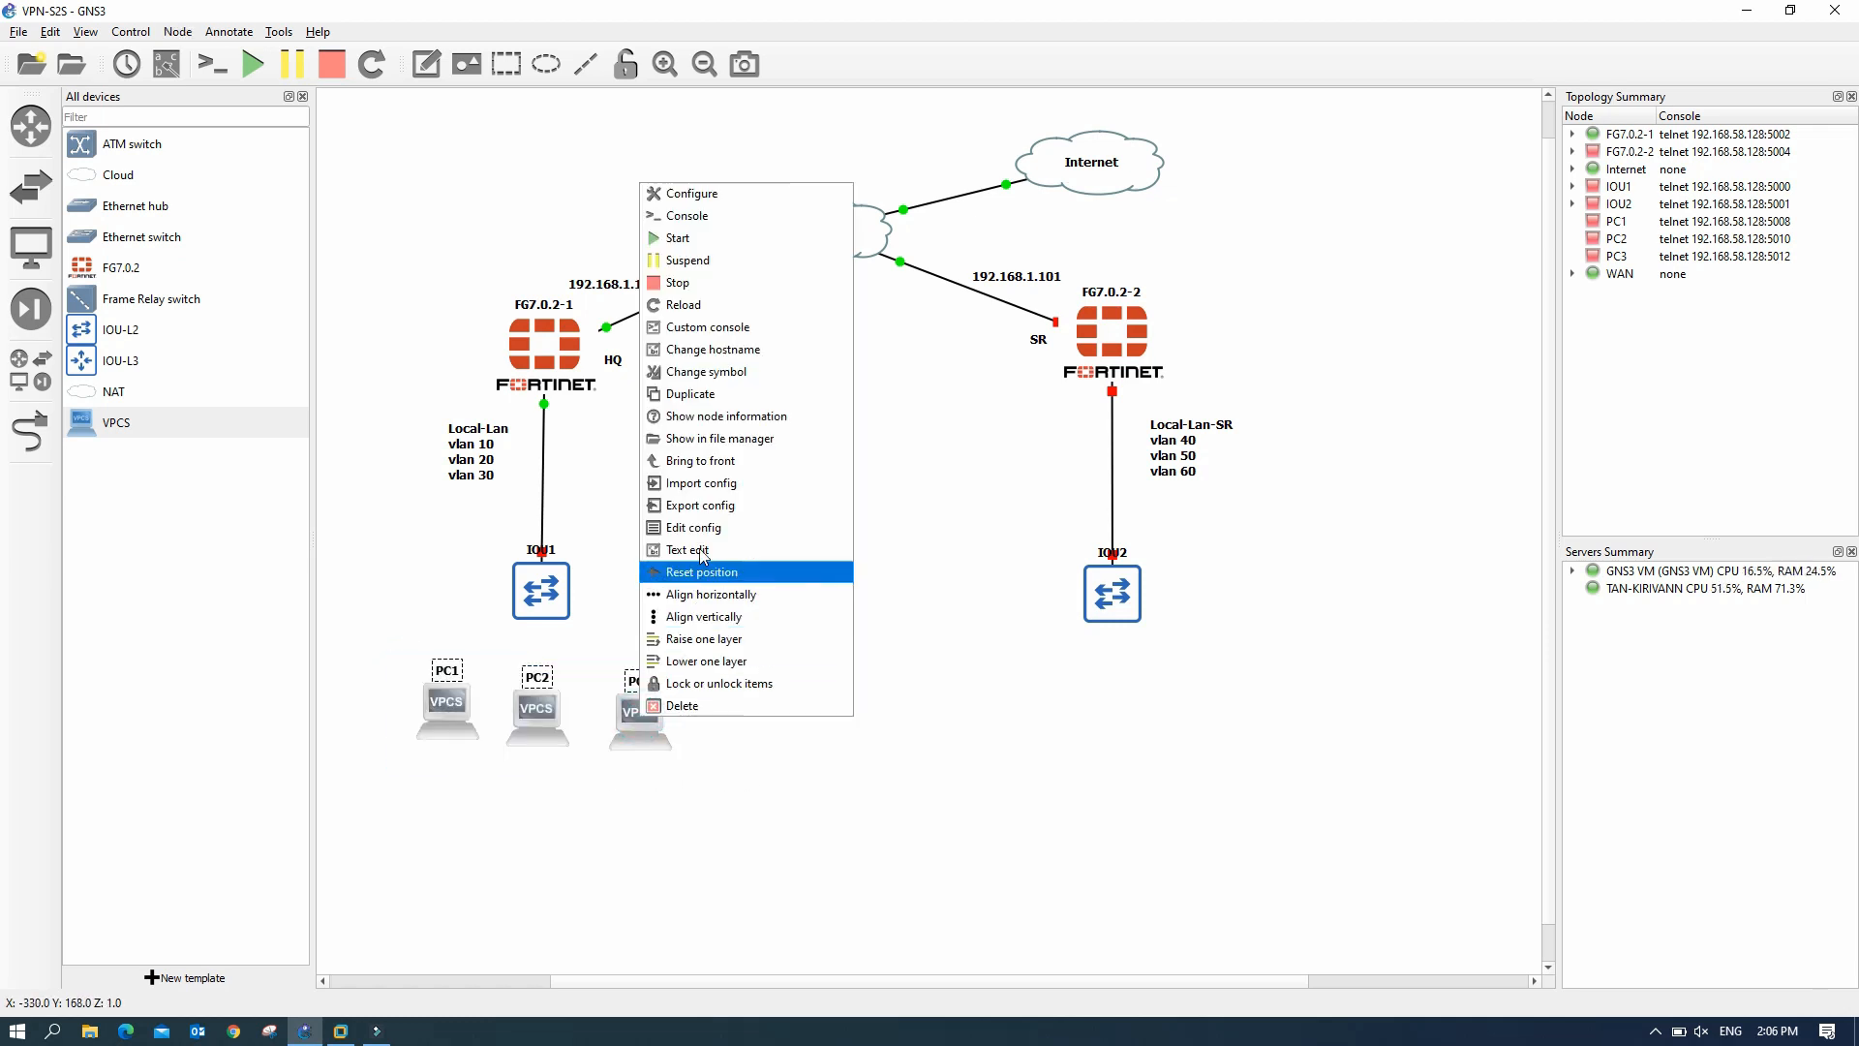
left_click(726, 398)
left_click_drag(661, 746, 1241, 753)
left_click_drag(550, 752, 1136, 805)
left_click_drag(491, 765, 1089, 794)
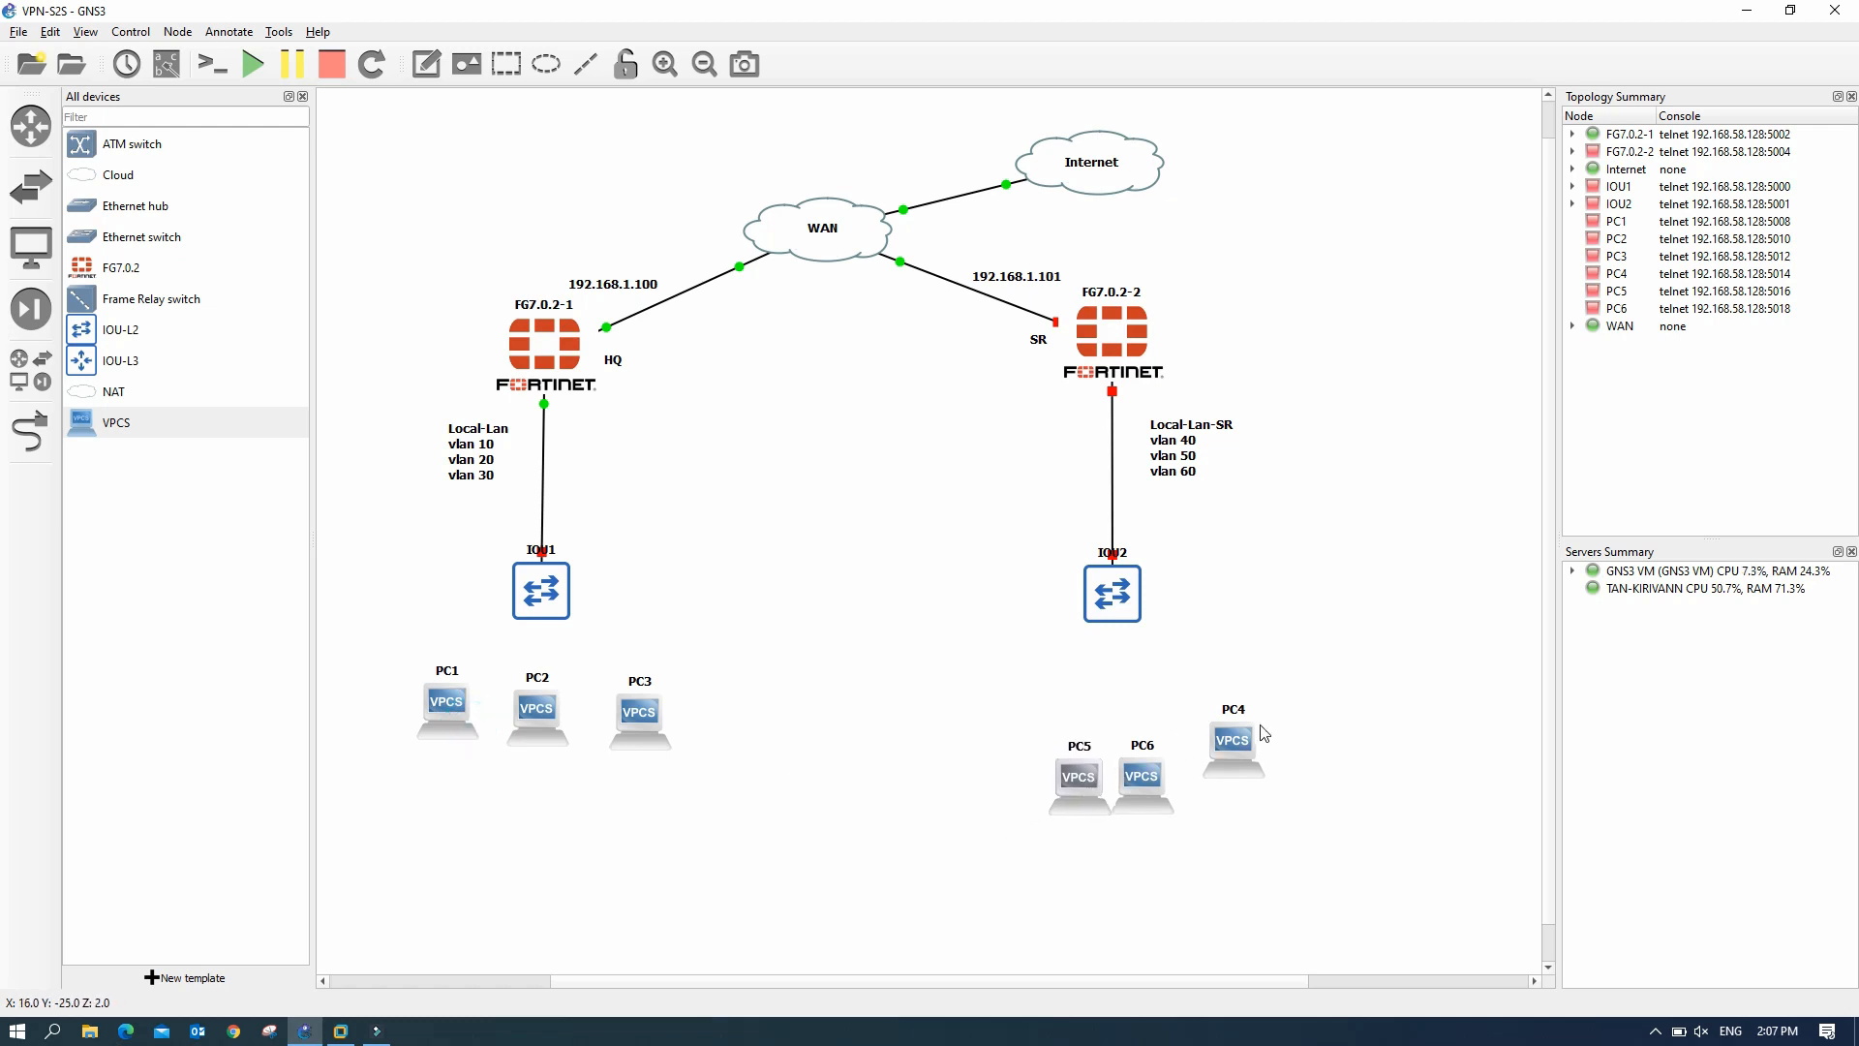
left_click_drag(1252, 732, 1017, 753)
left_click_drag(1160, 773, 1297, 762)
left_click_drag(1090, 784, 1152, 770)
left_click_drag(1020, 765, 1009, 767)
left_click_drag(1134, 759, 1124, 757)
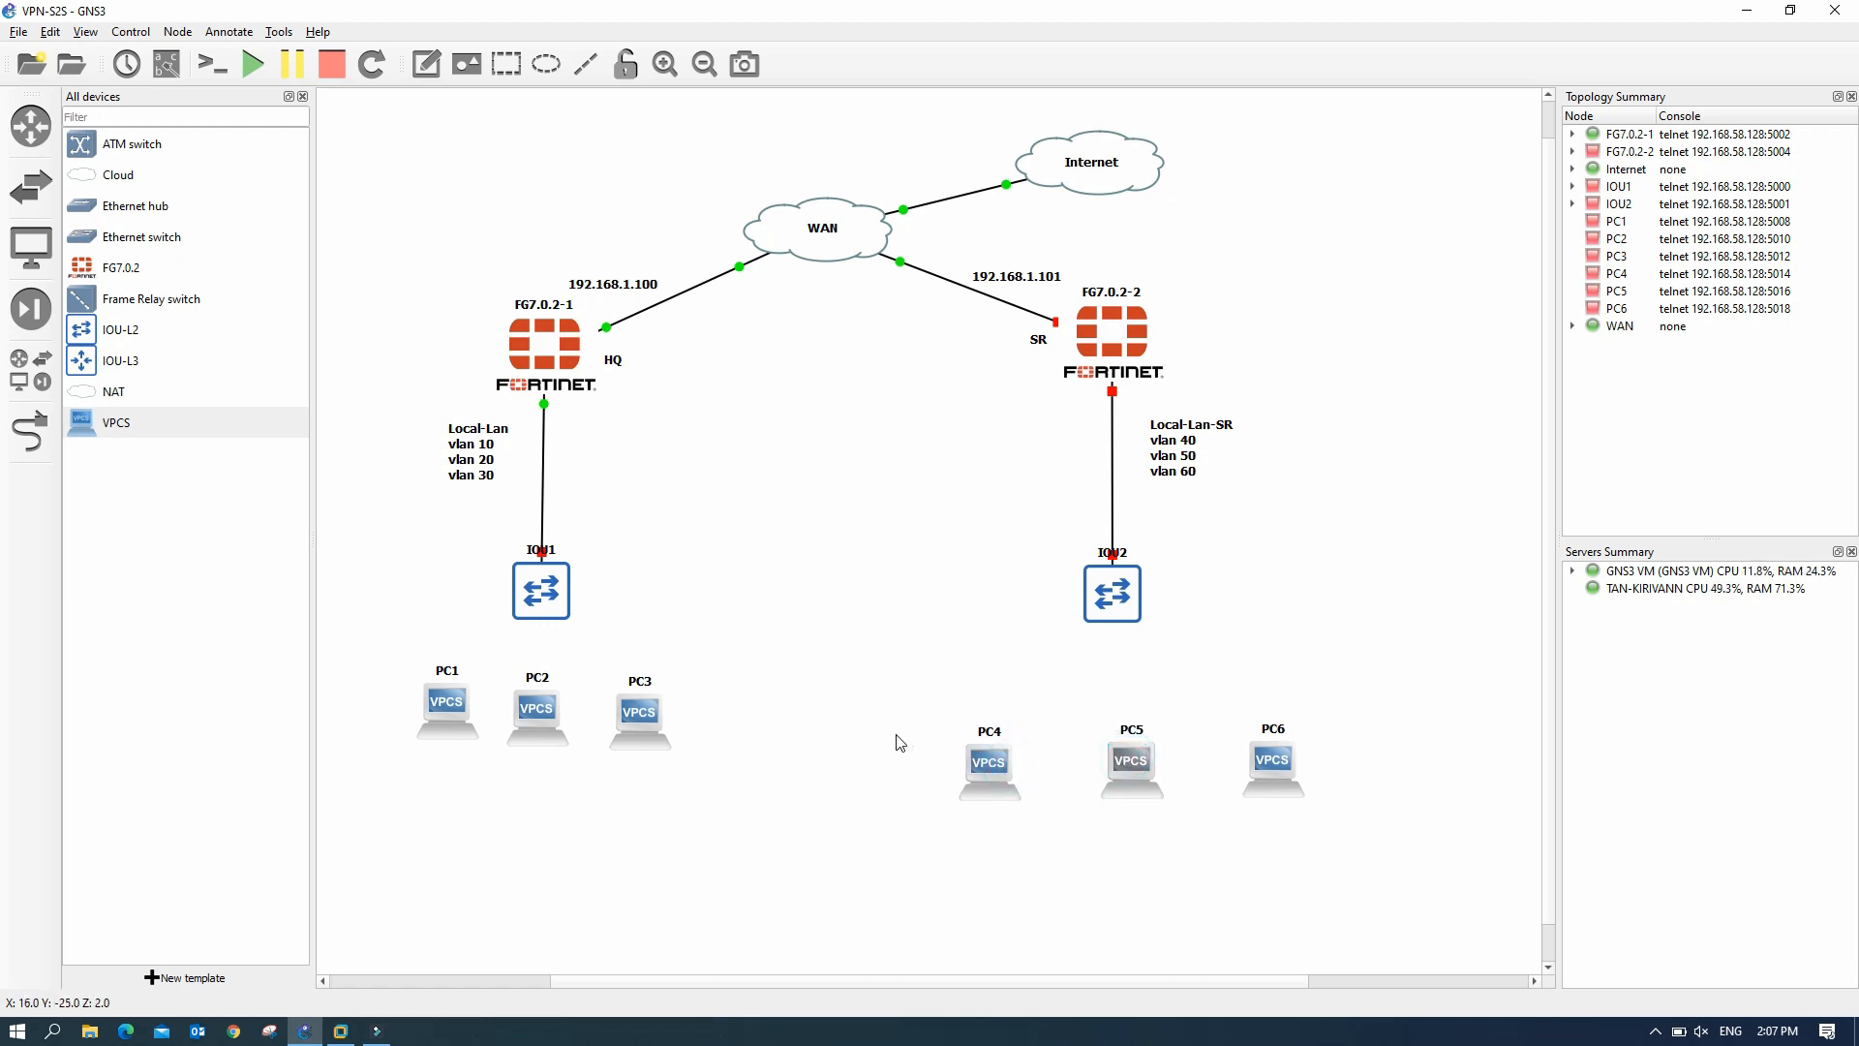
- Line up PC1, PC2 and PC3 in a row below IOU1
left_click_drag(639, 711, 649, 753)
left_click_drag(545, 709, 547, 772)
left_click_drag(461, 712, 414, 758)
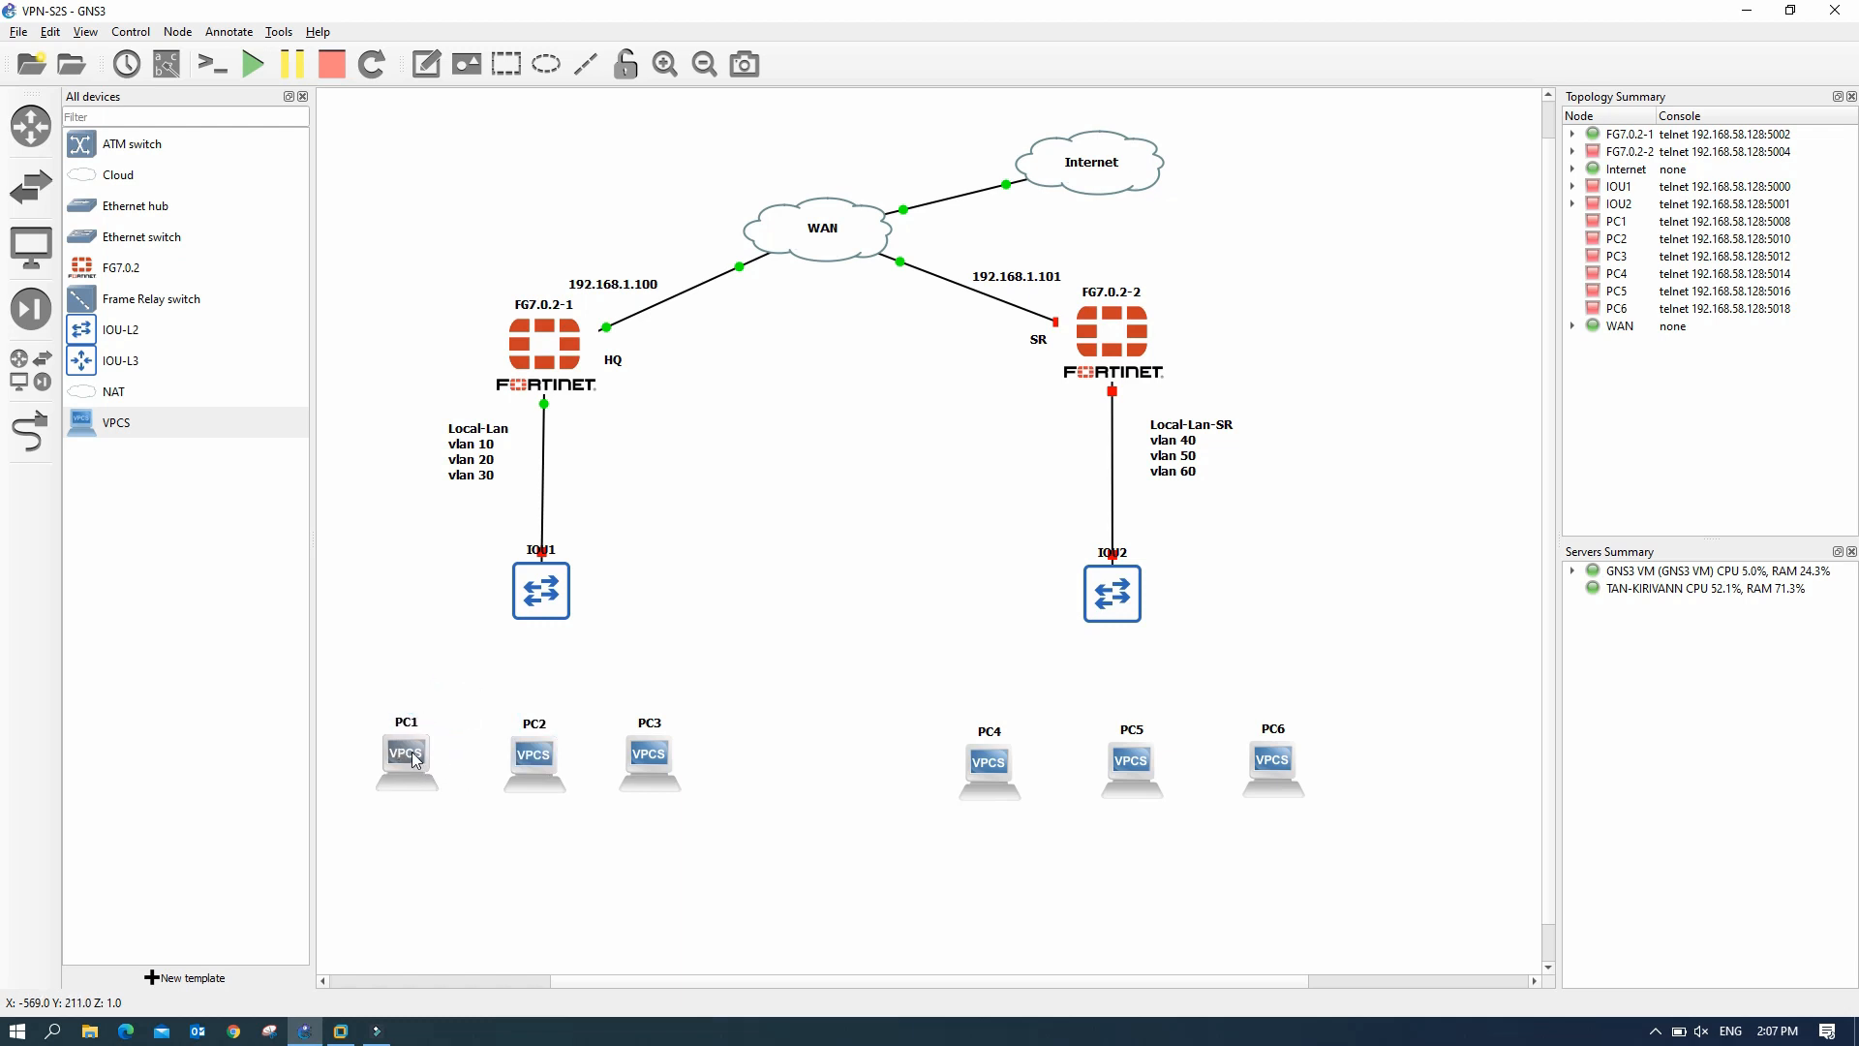
left_click(302, 97)
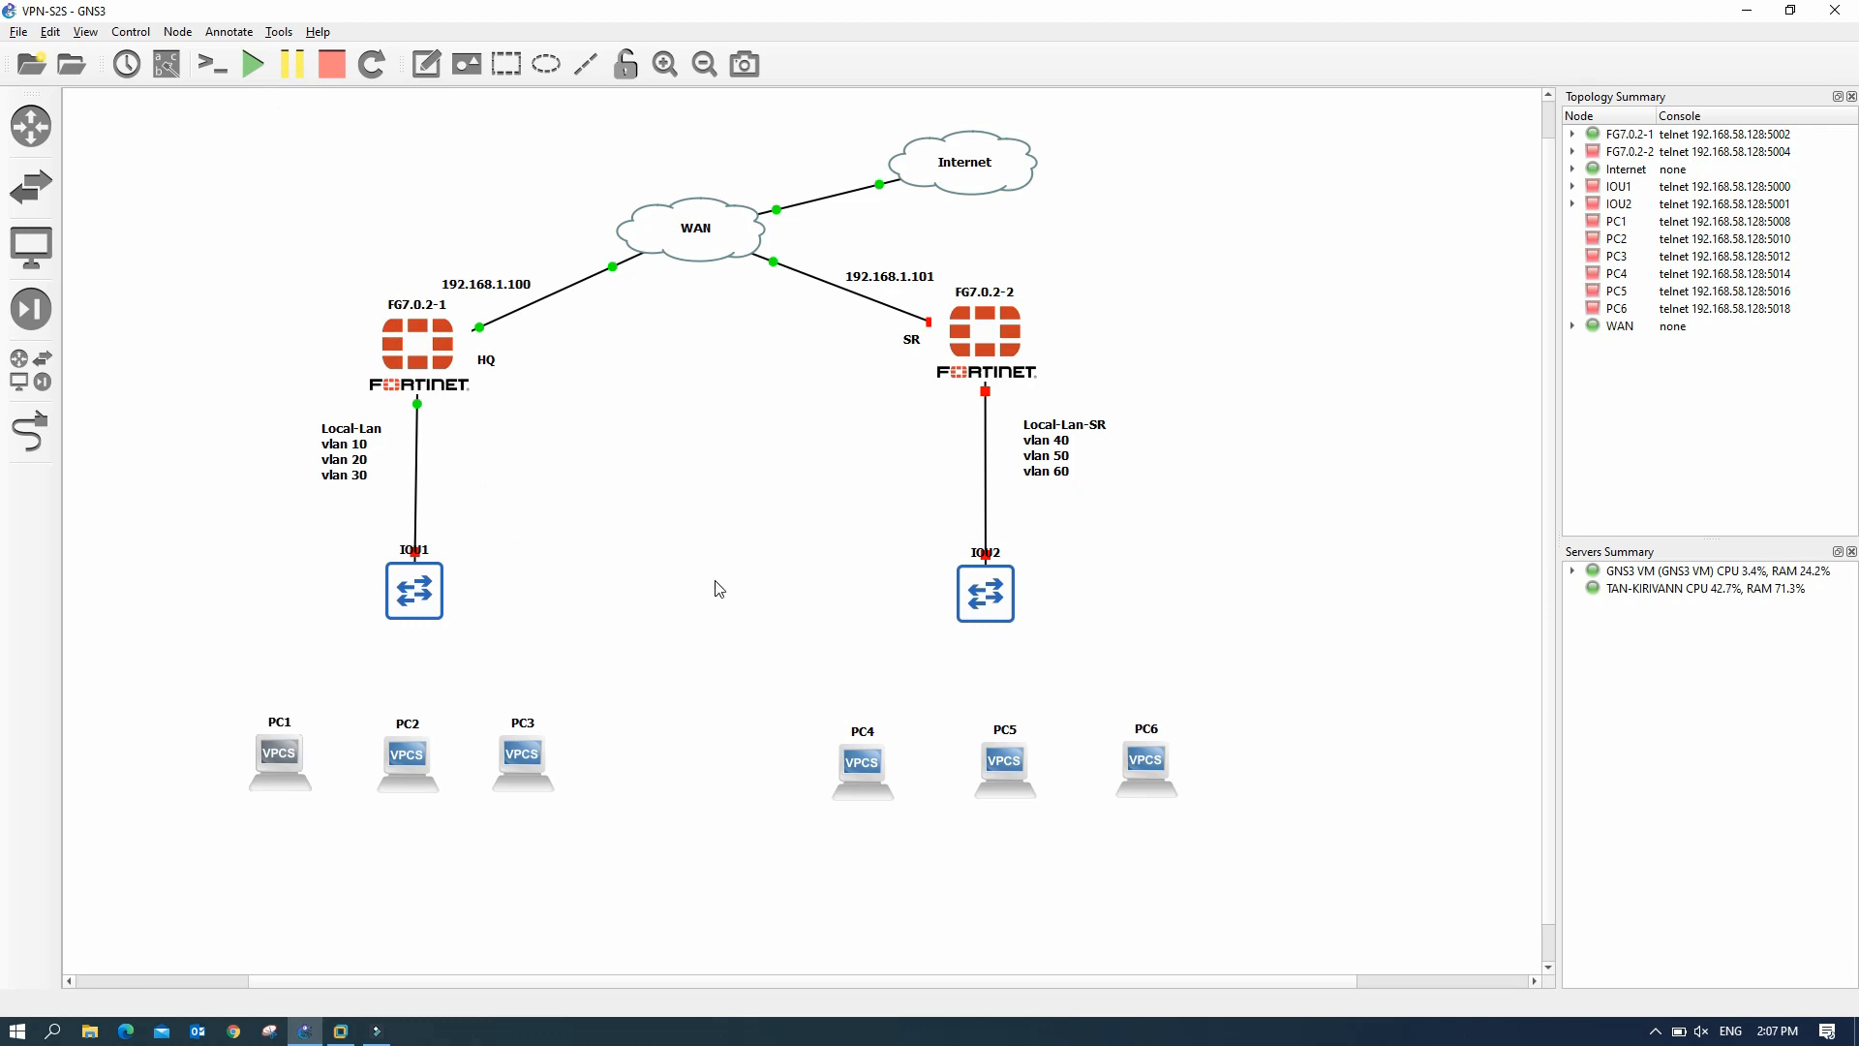
- Power on the FG7.0.2-2 firewall from its context menu
right_click(1007, 340)
left_click(1061, 398)
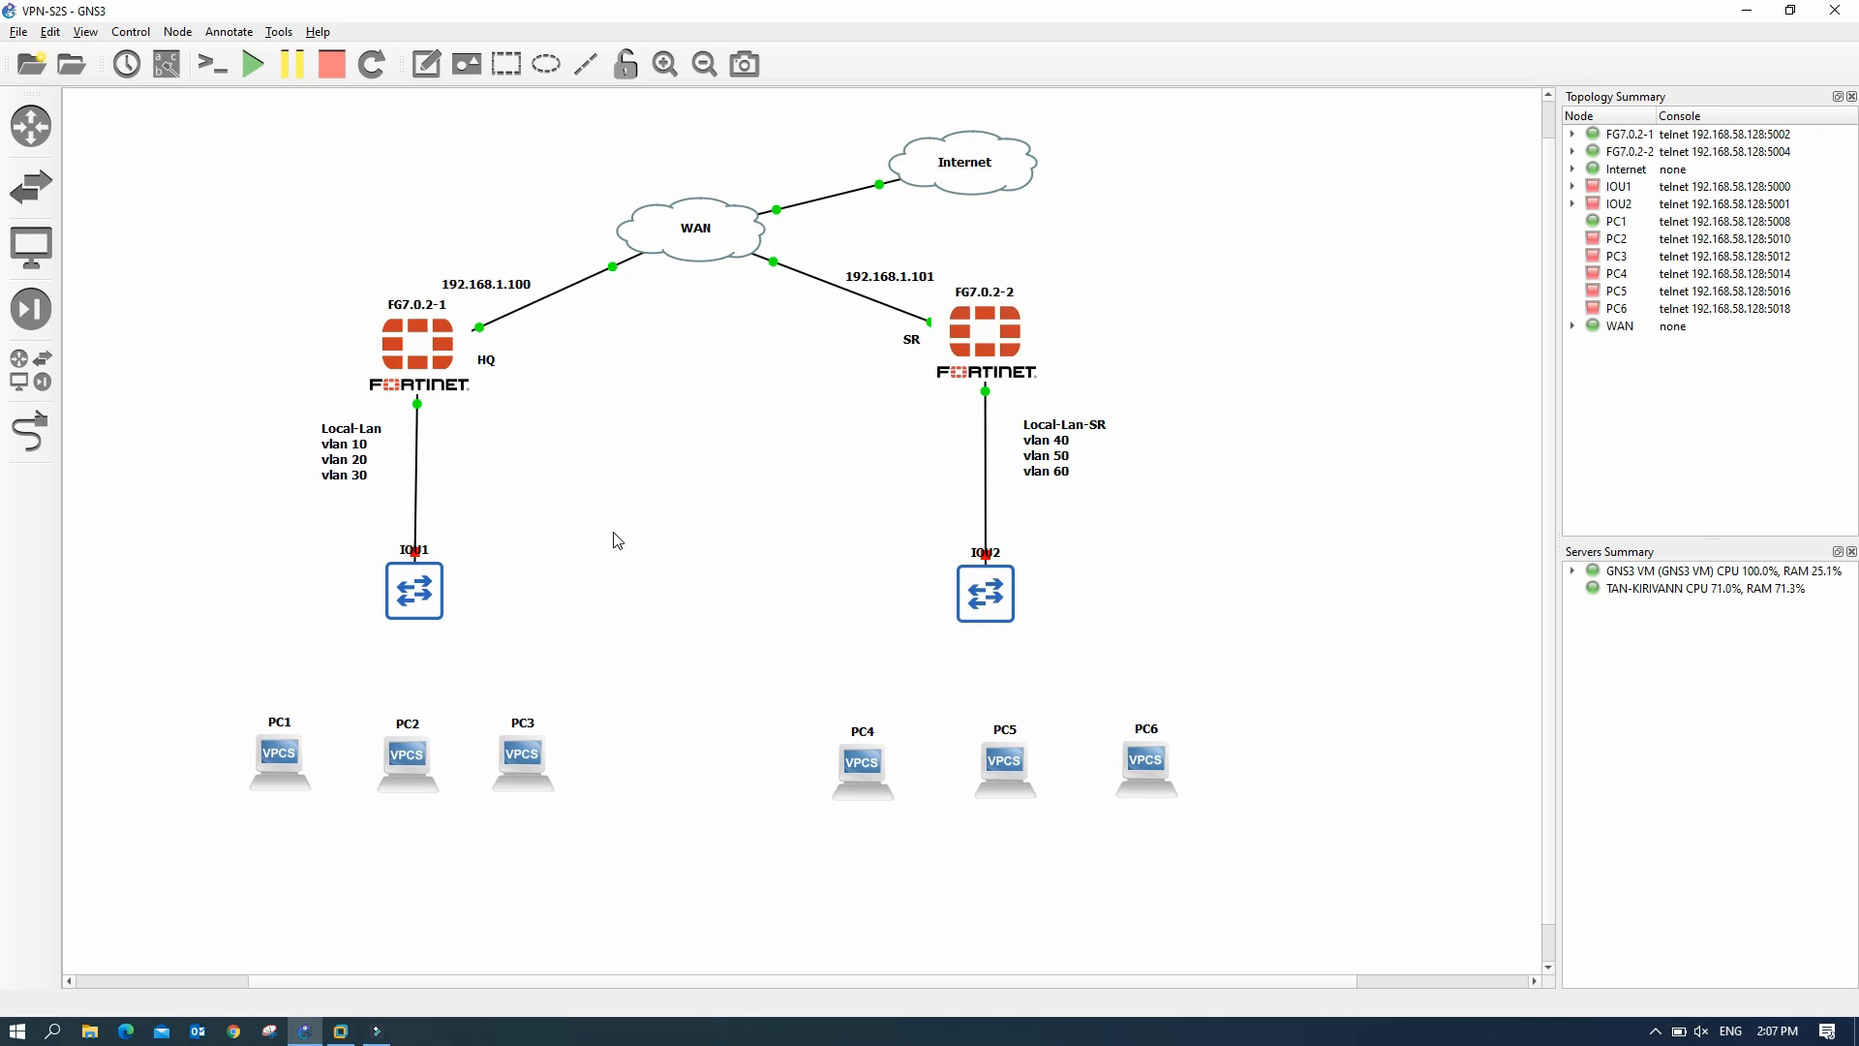
- Cable IOU1 Ethernet0/1, 0/2 and 0/3 to PC1, PC2 and PC3
left_click(34, 432)
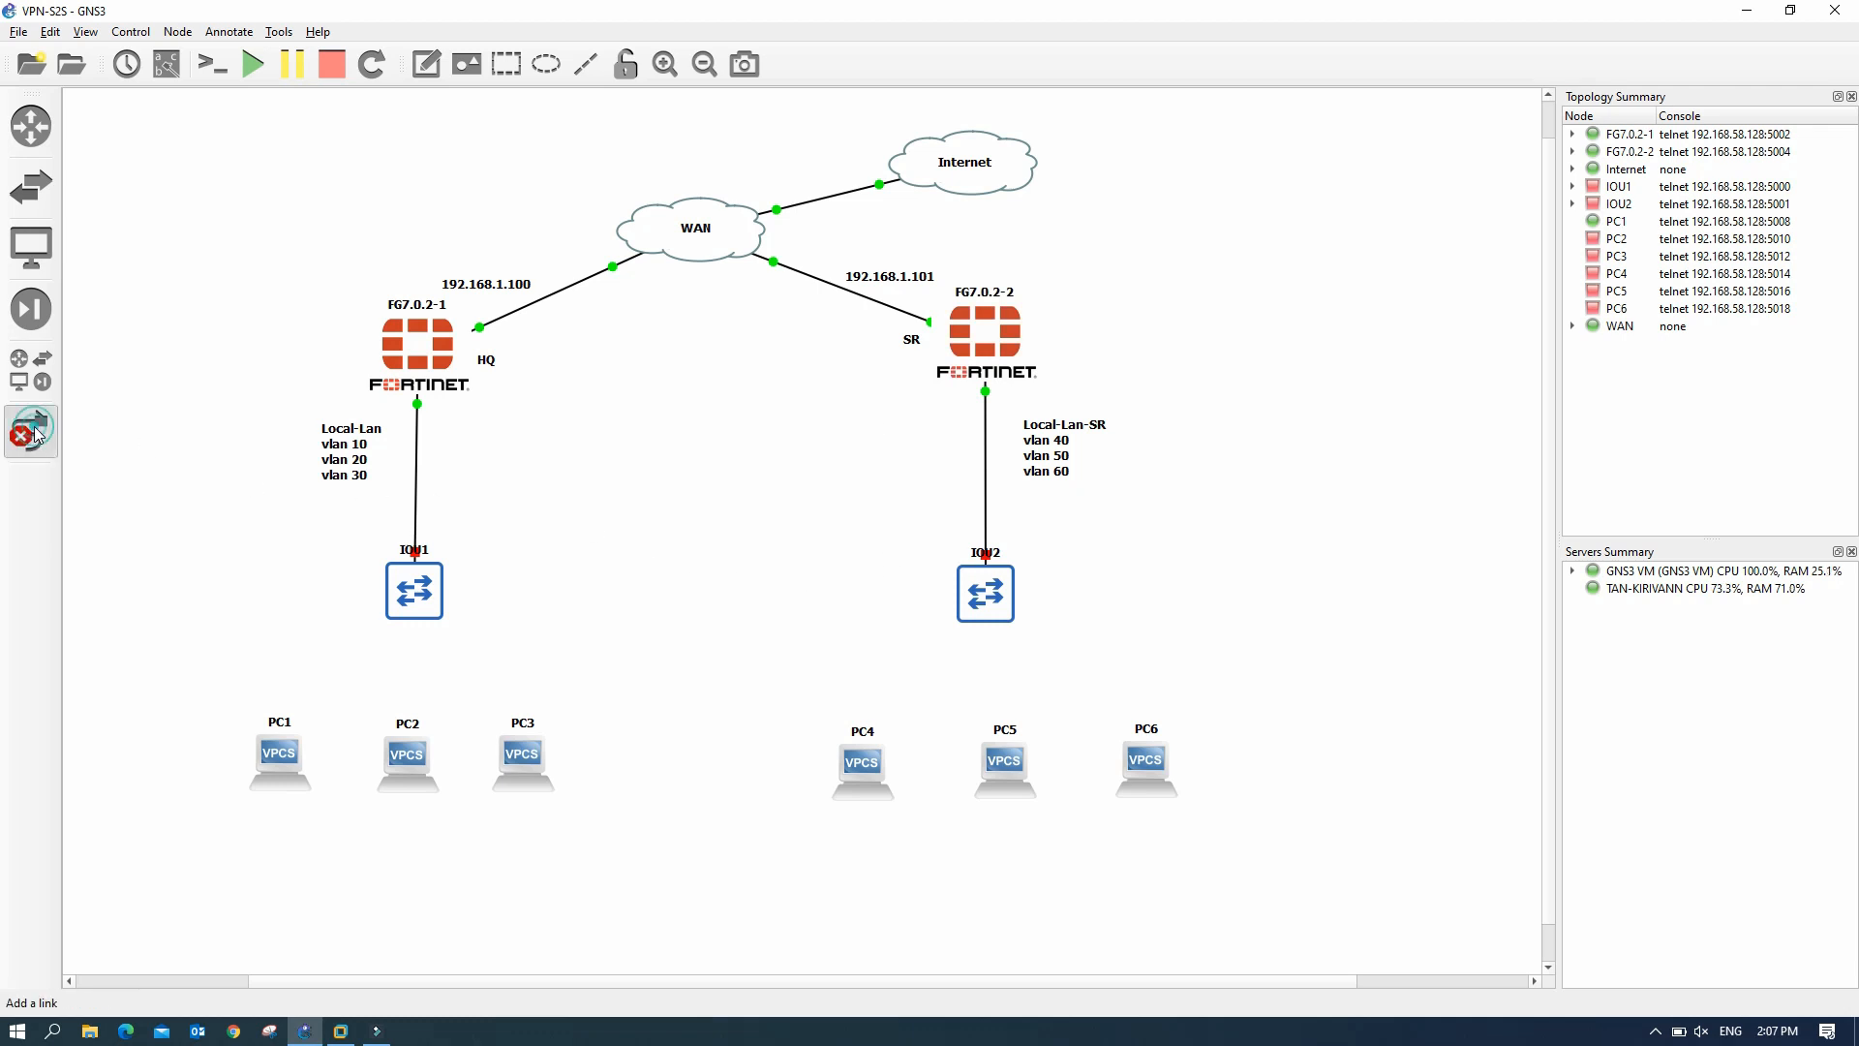
left_click(405, 601)
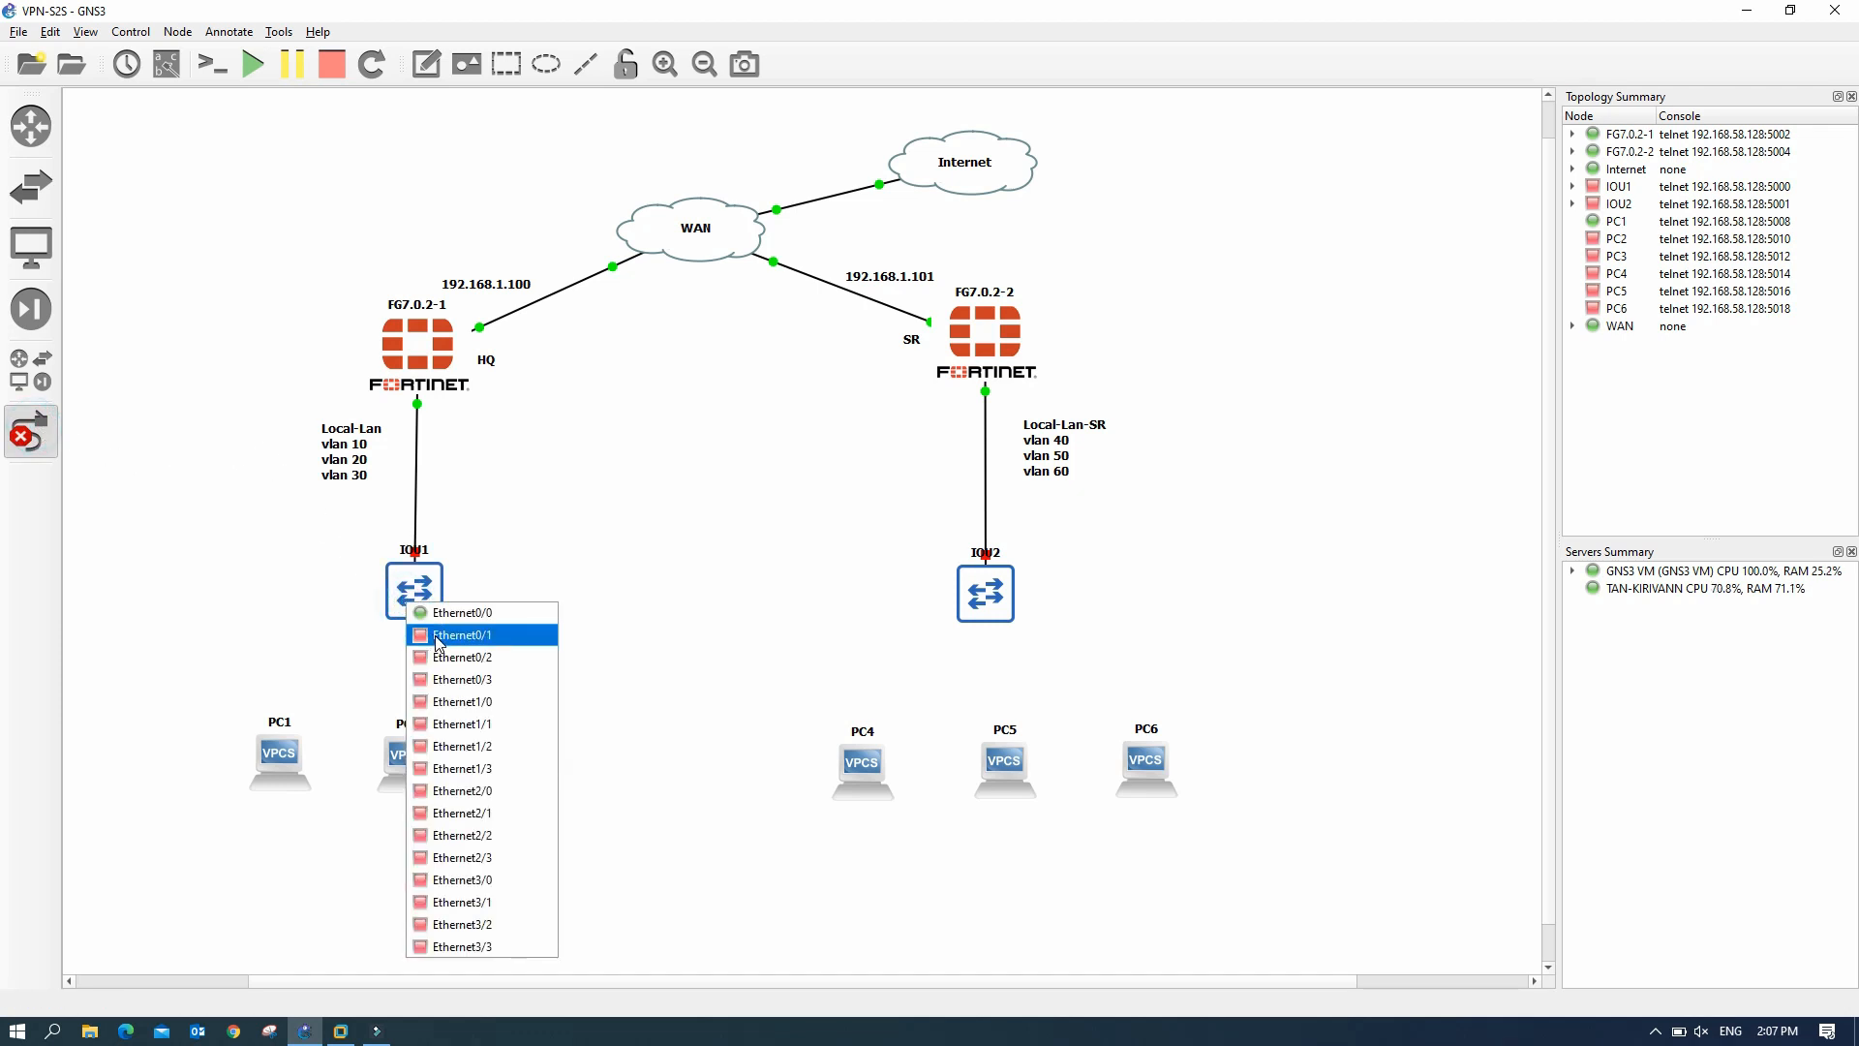
left_click(438, 636)
left_click(319, 767)
left_click(416, 602)
left_click(475, 659)
left_click(407, 755)
left_click(422, 600)
left_click(479, 679)
left_click(530, 756)
left_click(544, 761)
- Cable IOU2's ports to PC4, PC5 and PC6, then turn off the link tool
left_click(986, 610)
left_click(1012, 647)
left_click(864, 763)
left_click(877, 770)
left_click(997, 607)
left_click(1048, 663)
left_click(1003, 758)
left_click(1032, 768)
left_click(1002, 605)
left_click(1062, 685)
left_click(1144, 753)
left_click(1184, 767)
left_click(31, 431)
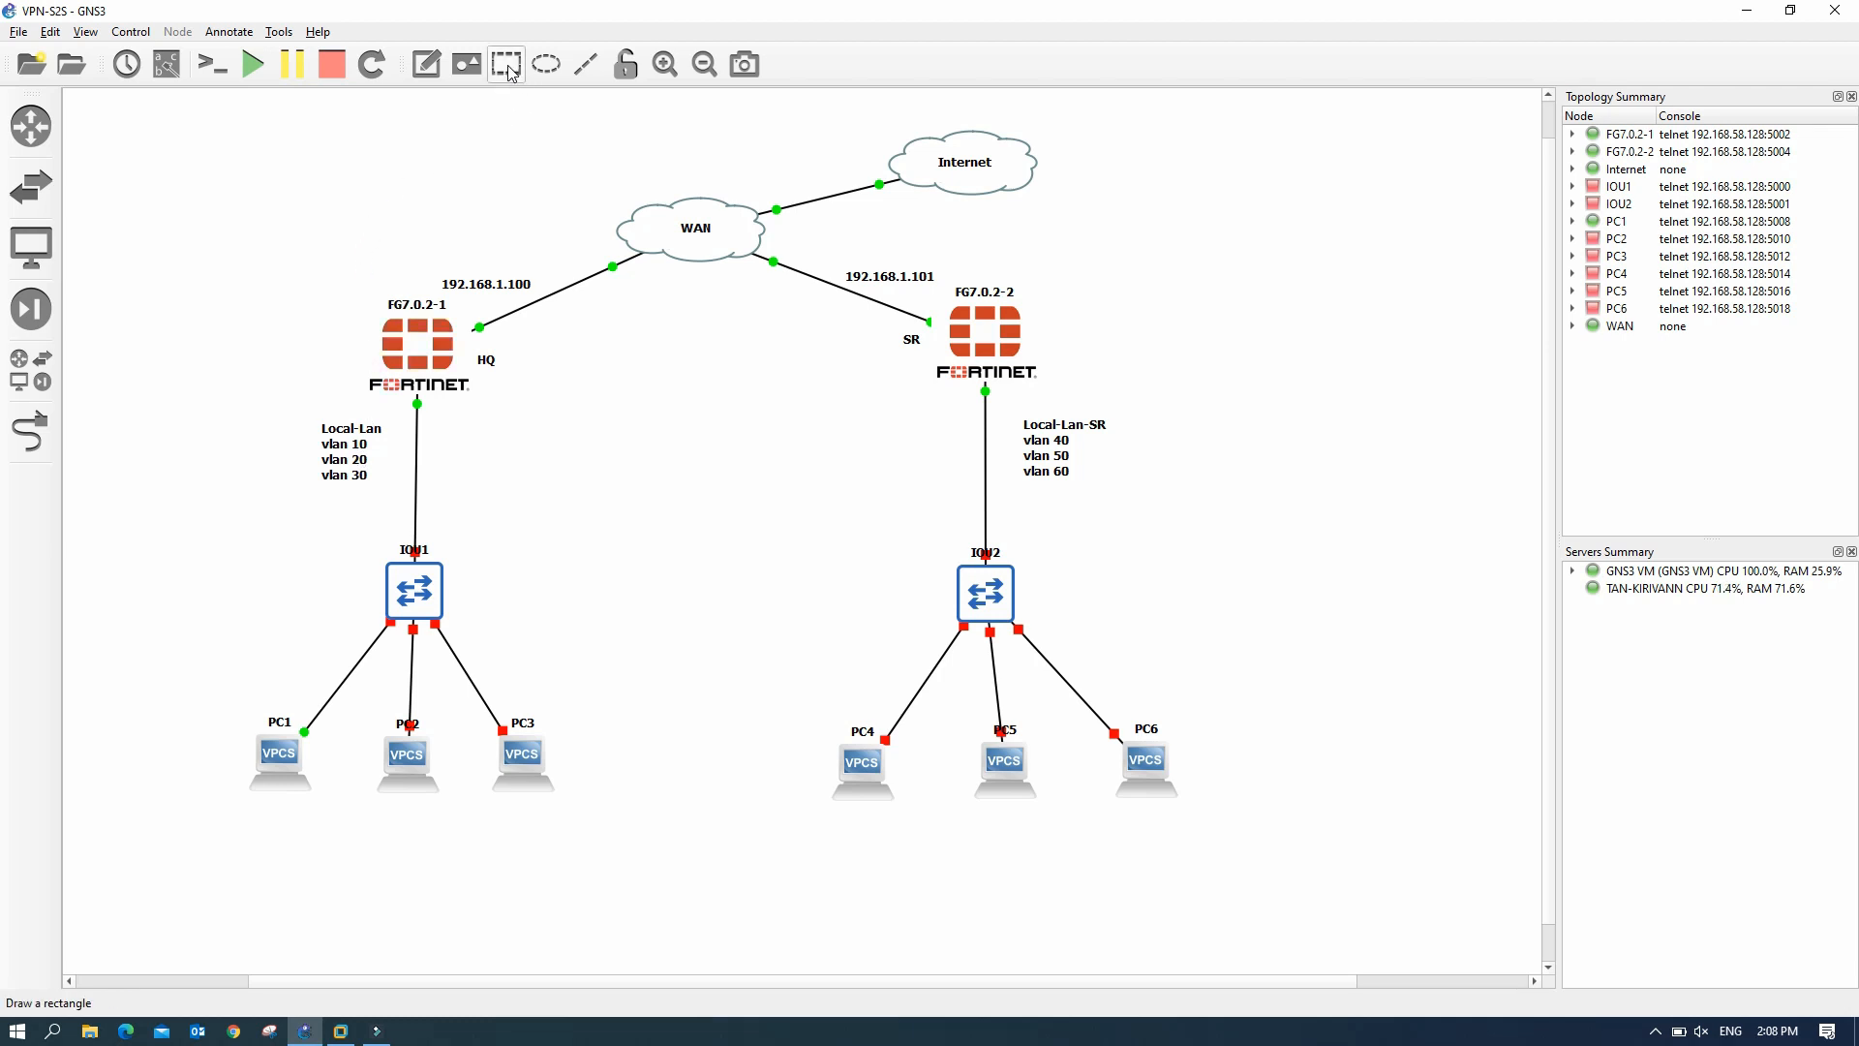
- Place a note reading 192.168.10.10/24 beneath PC1
left_click(426, 64)
left_click(245, 820)
type("192.168.10.")
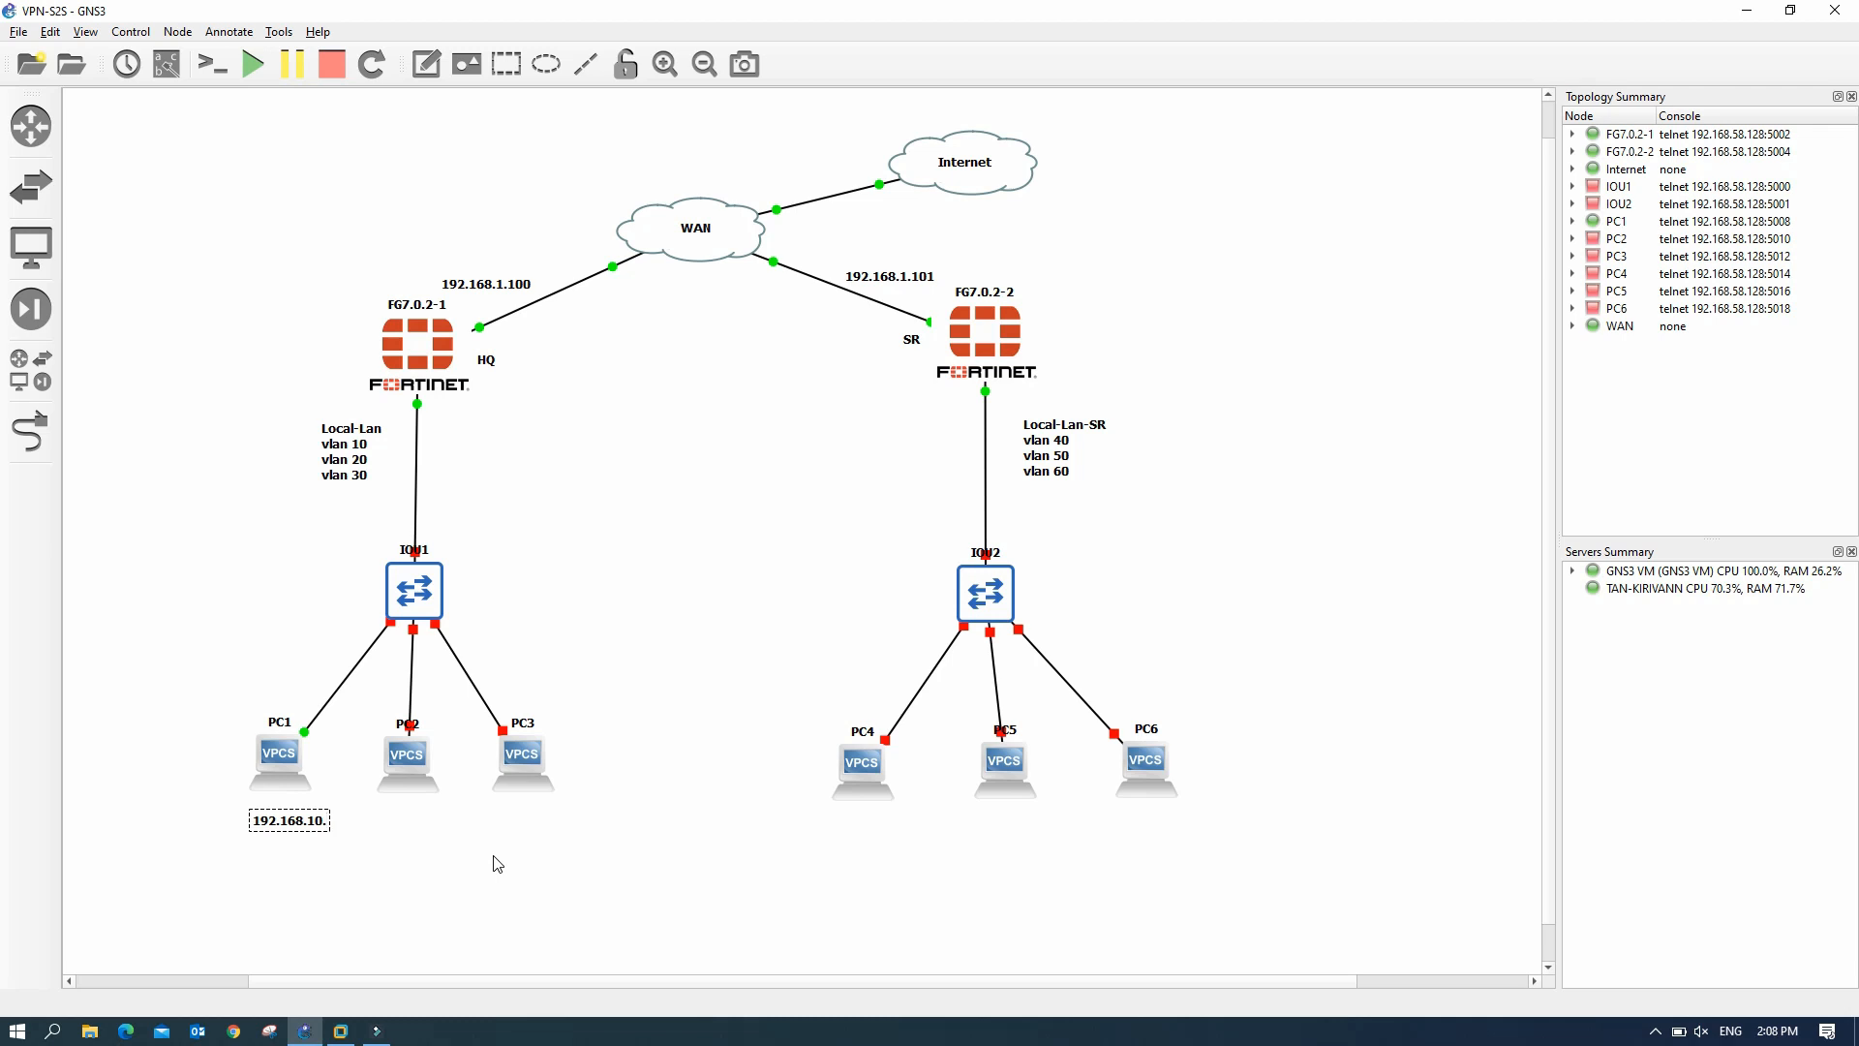
type("10/24")
double_click(339, 833)
left_click(341, 849)
left_click_drag(339, 828, 303, 814)
left_click(403, 834)
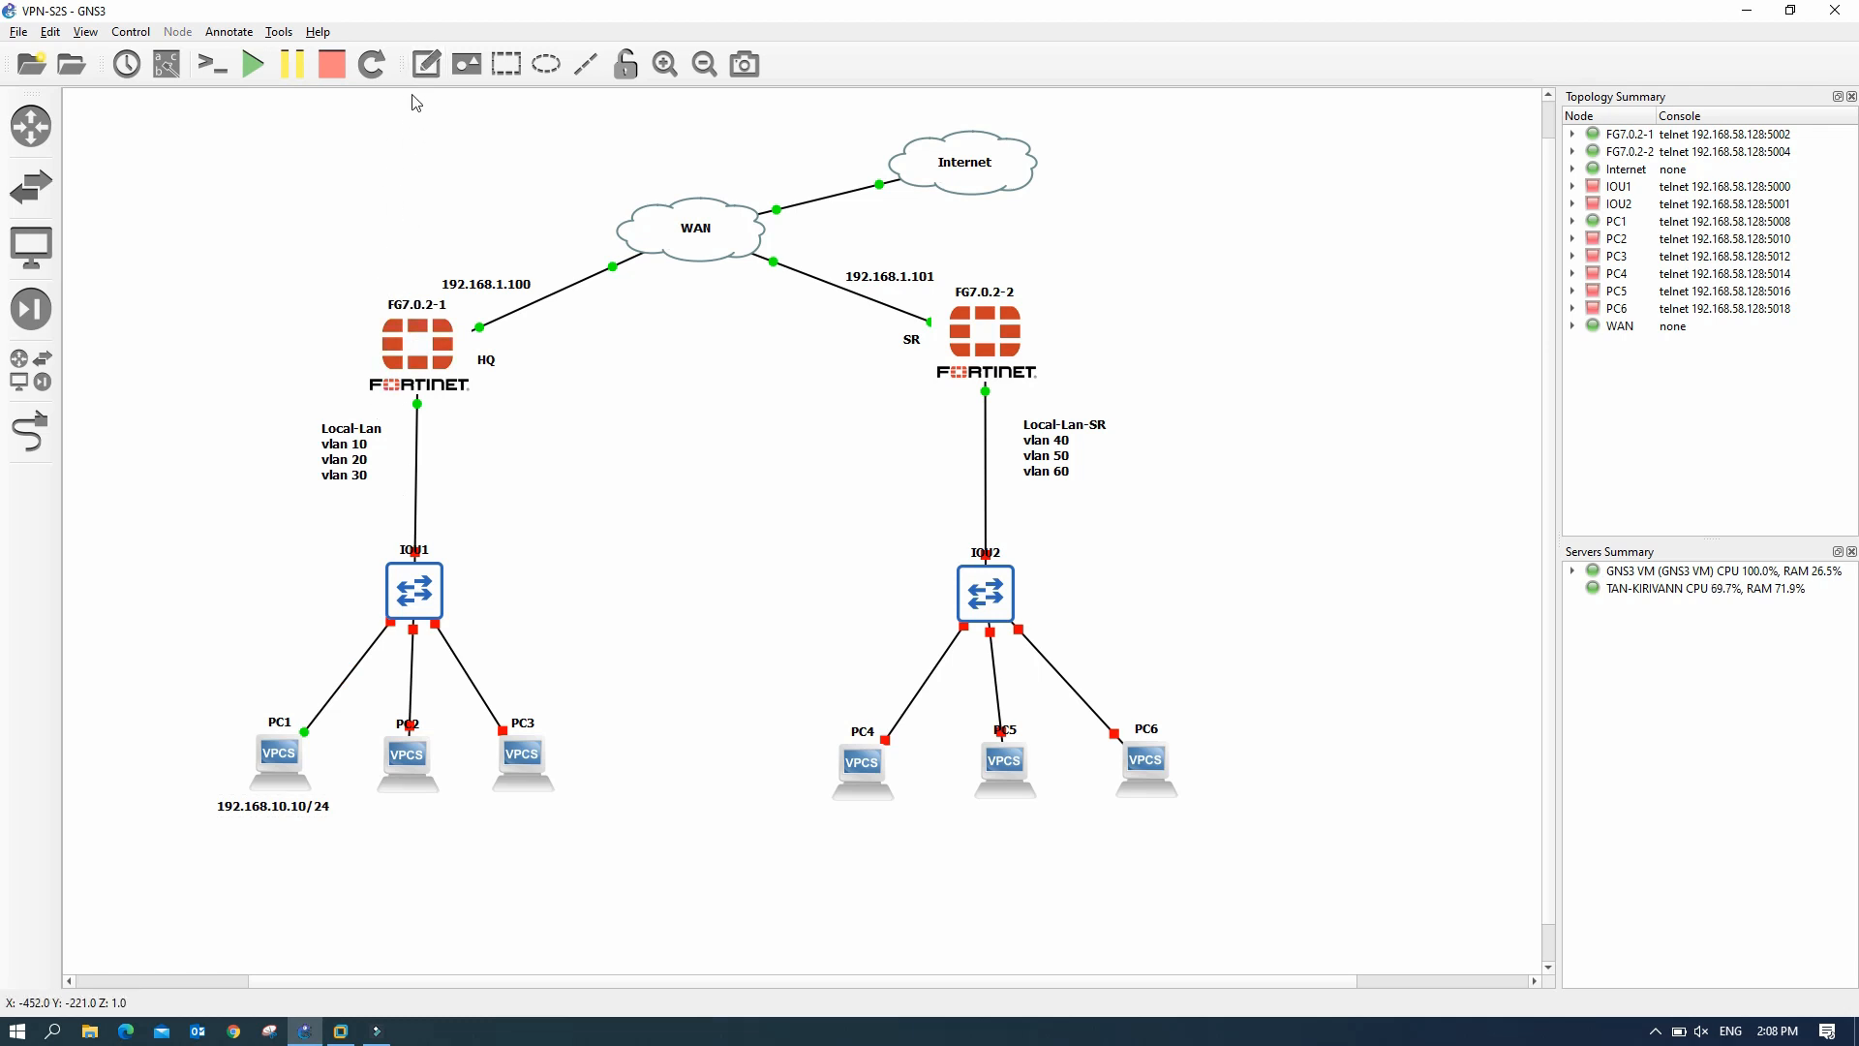
- Add notes 192.168.20.10/24 under PC2 and 192.168.30.10/24 under PC3
left_click(426, 64)
left_click(378, 813)
type("192.168.20")
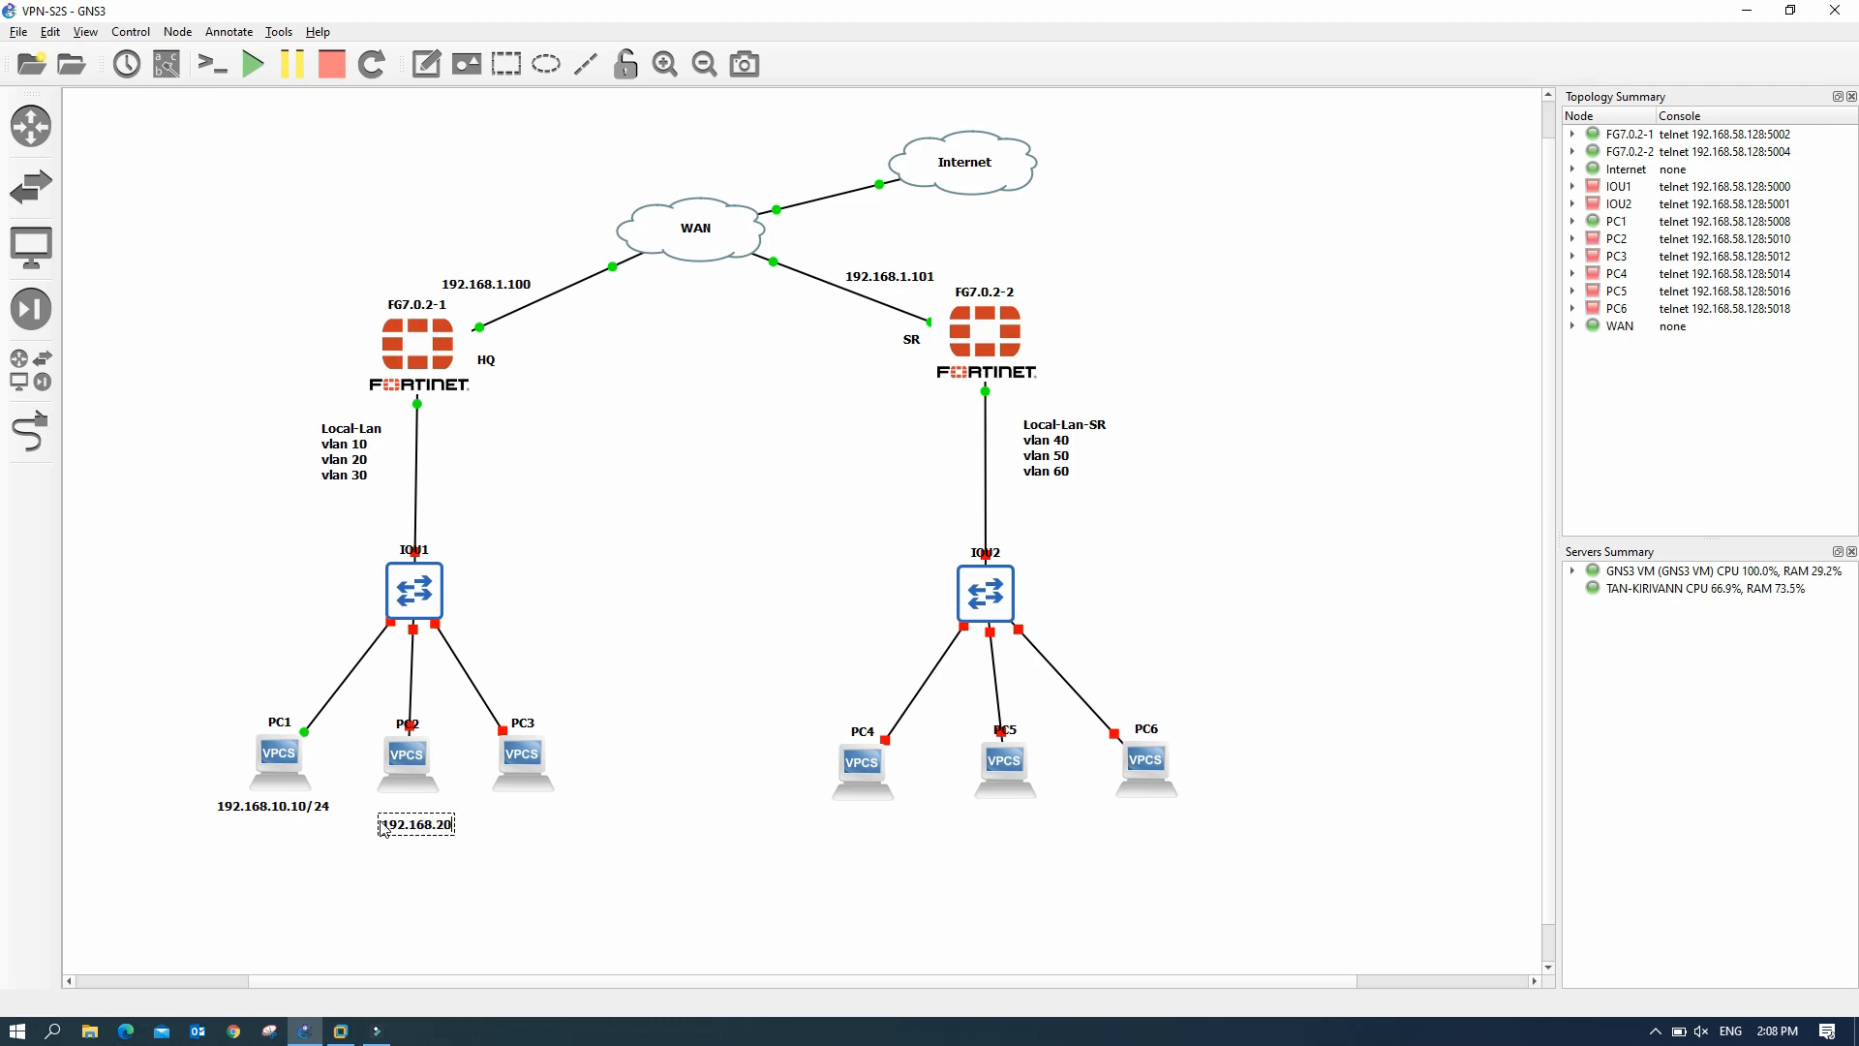
type(".10/24")
left_click(432, 879)
left_click_drag(441, 824, 412, 811)
left_click(426, 64)
left_click(499, 828)
type("192.168.30.10/24")
- Add notes 192.168.40.10/24, 192.168.50.10/24 and 192.168.60.10/24 under PC4, PC5 and PC6
left_click(426, 64)
left_click(830, 828)
type("192.168.40.10/24")
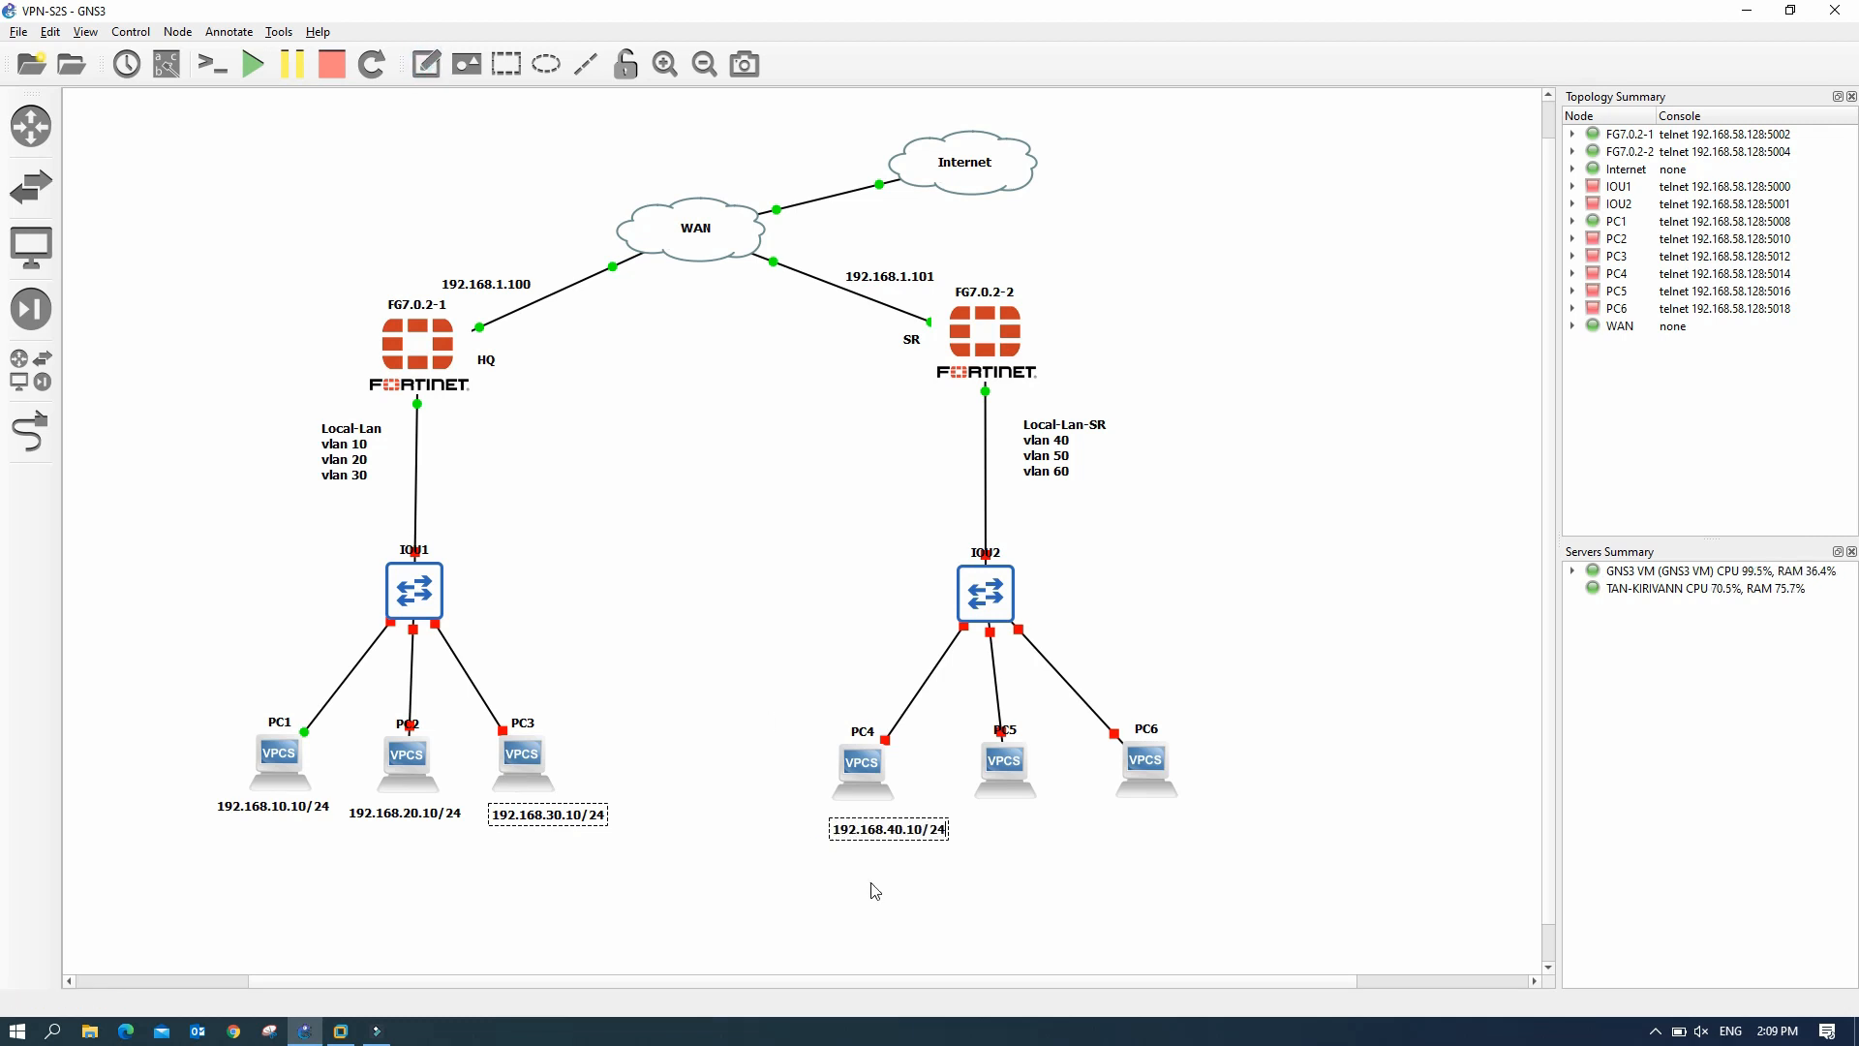
left_click(426, 63)
left_click(976, 830)
type("192.168.50.10/24")
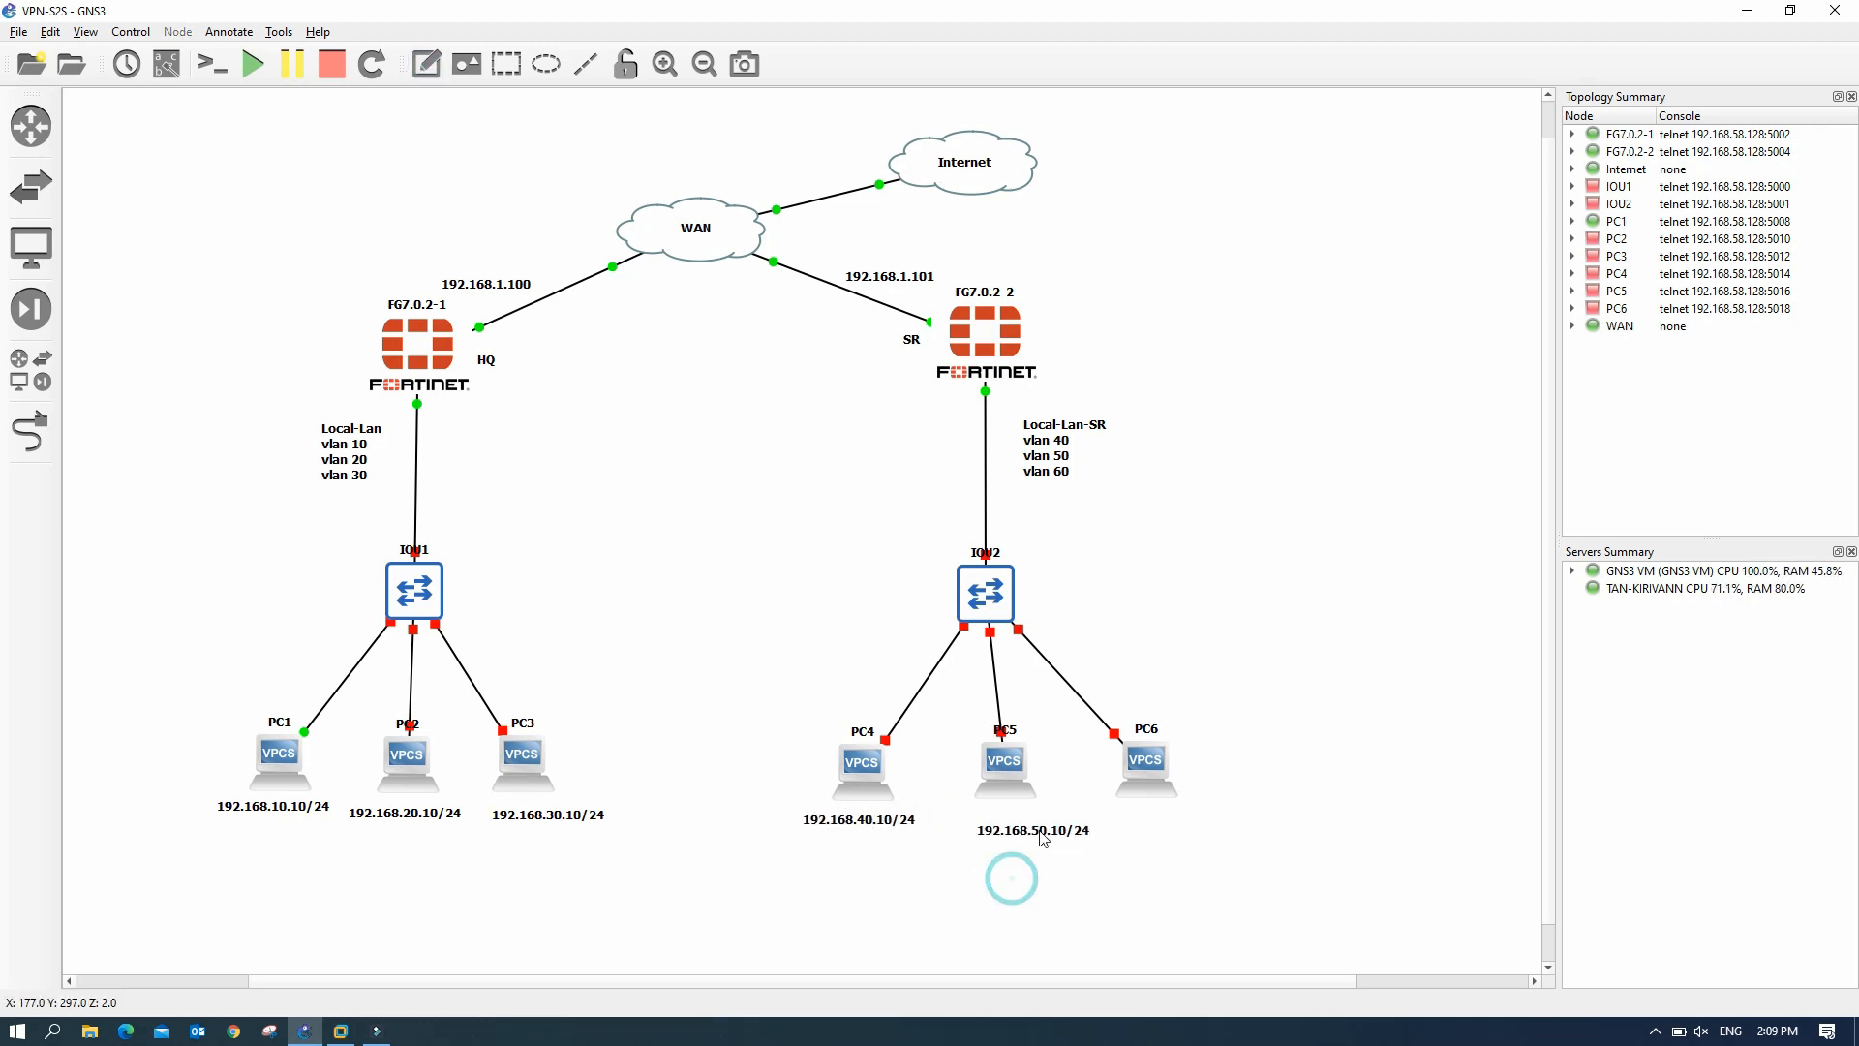
left_click(426, 64)
left_click(1118, 832)
type("192.16")
type("/24")
left_click_drag(1149, 836, 1131, 821)
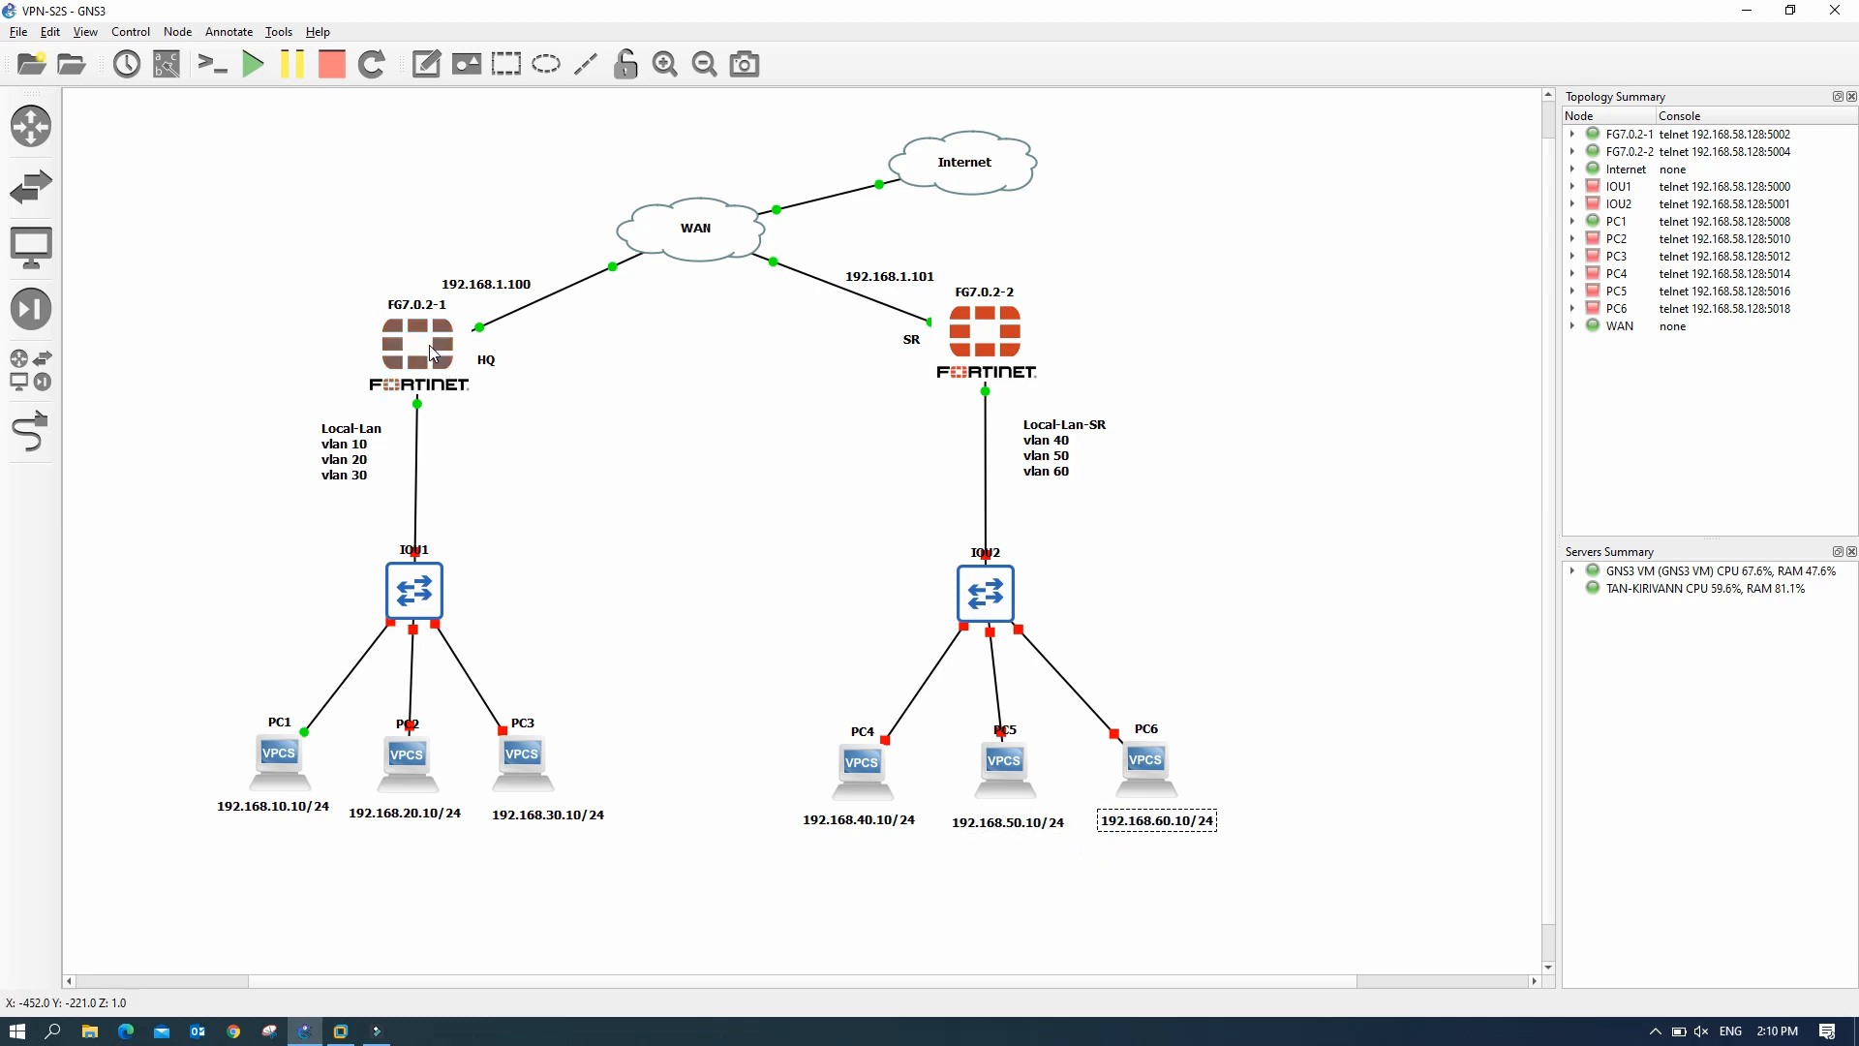
- Open the FG7.0.2-1 console, log in as admin and set a new password
mouse_move(432, 352)
double_click(431, 350)
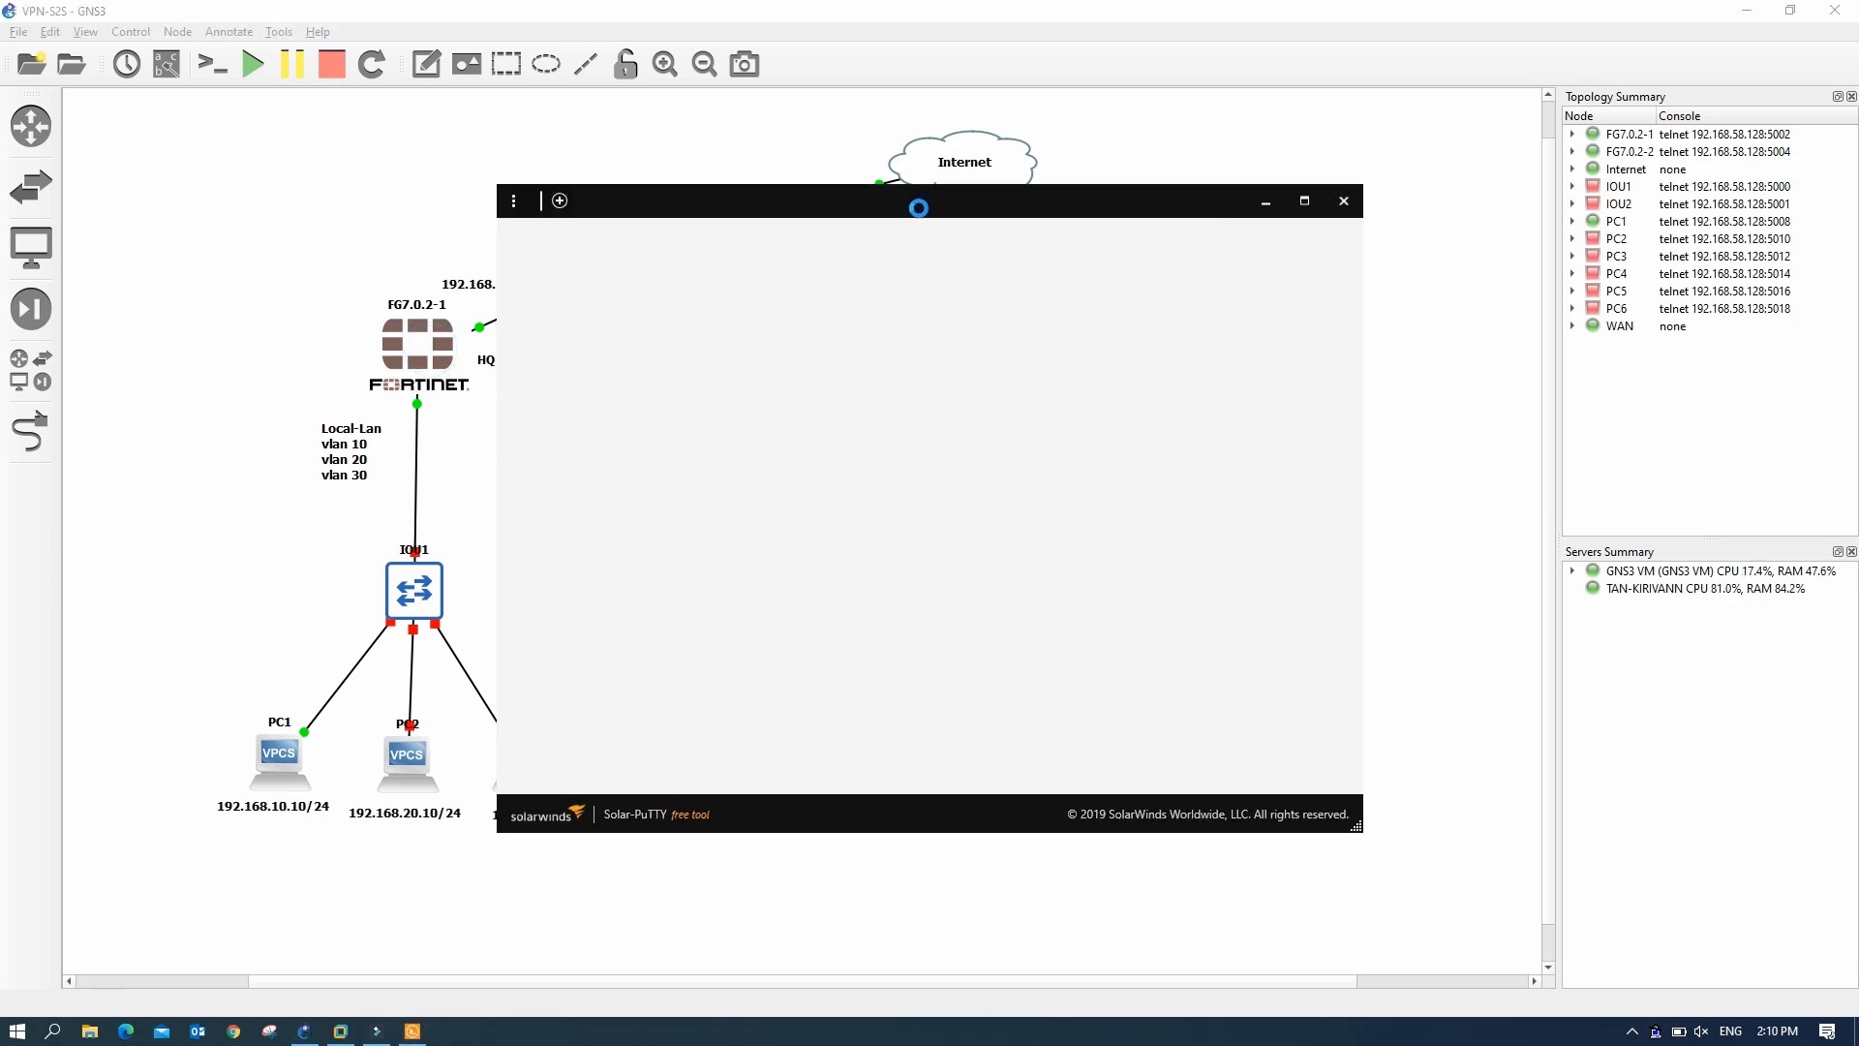
left_click_drag(927, 210, 1089, 130)
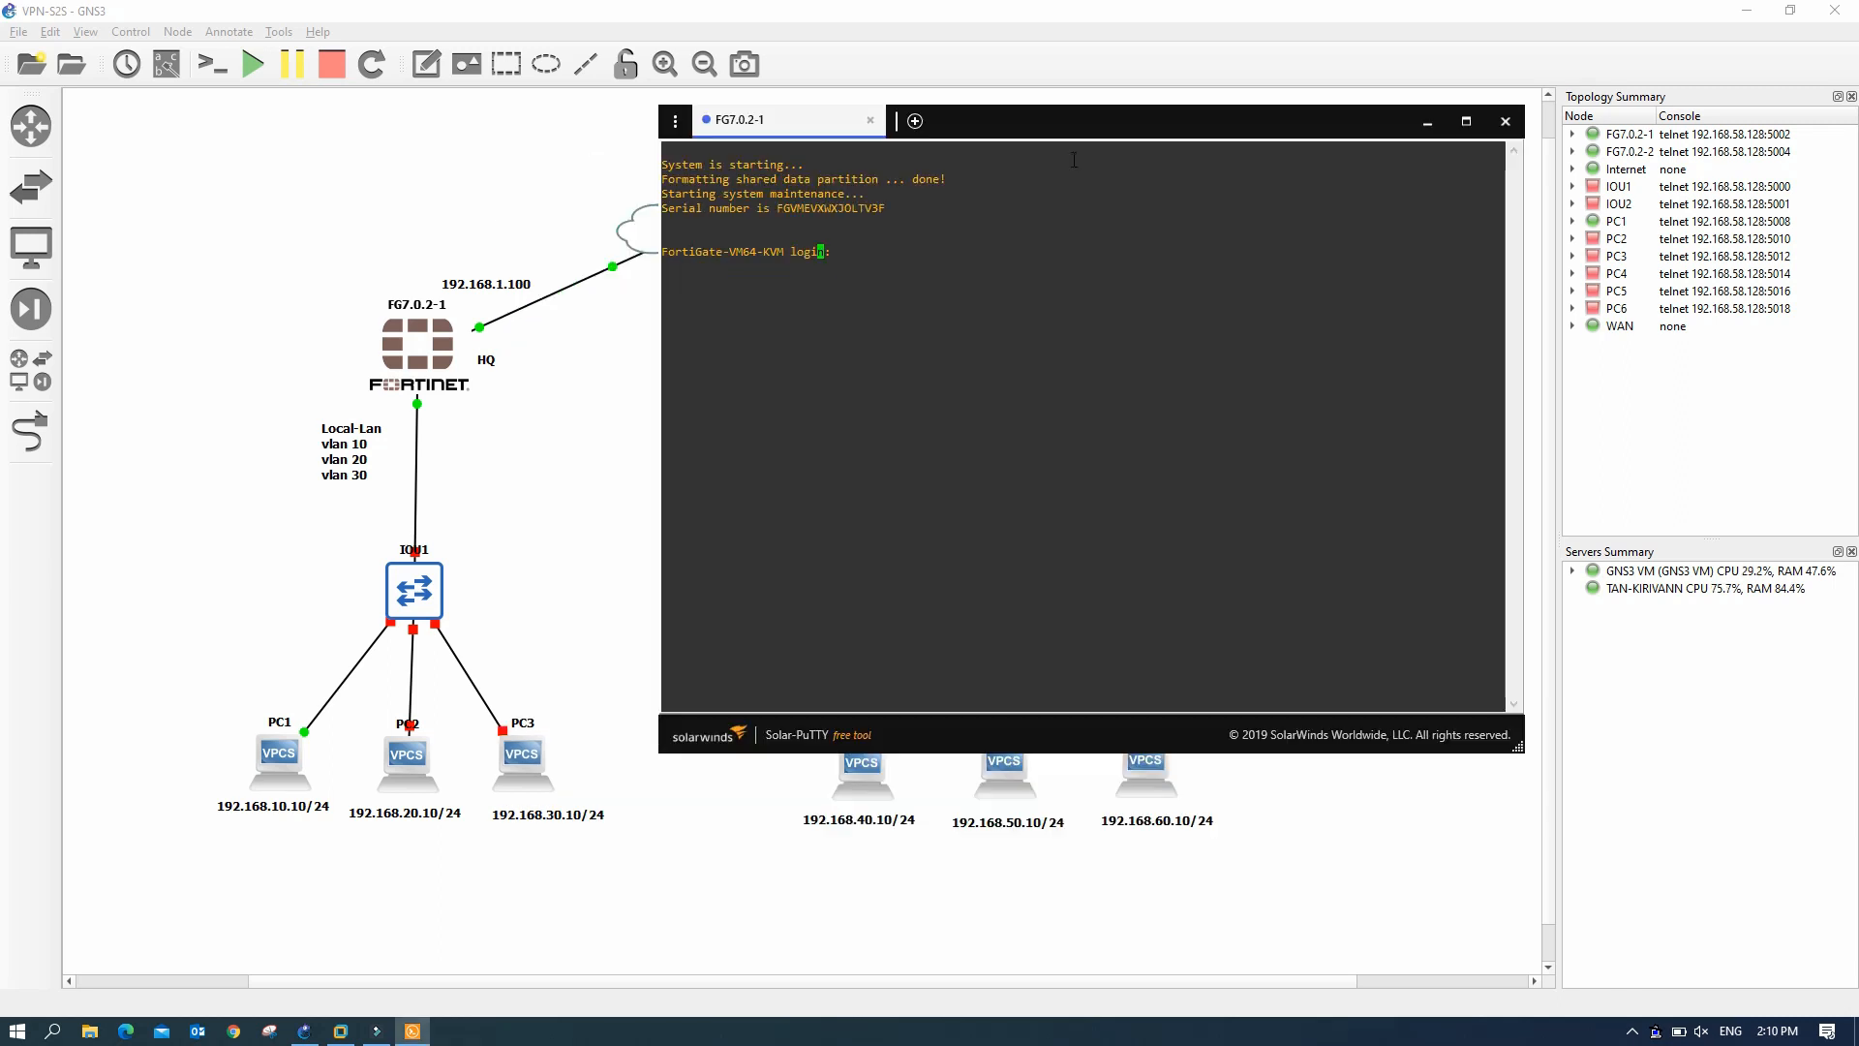
left_click(856, 252)
key("Return")
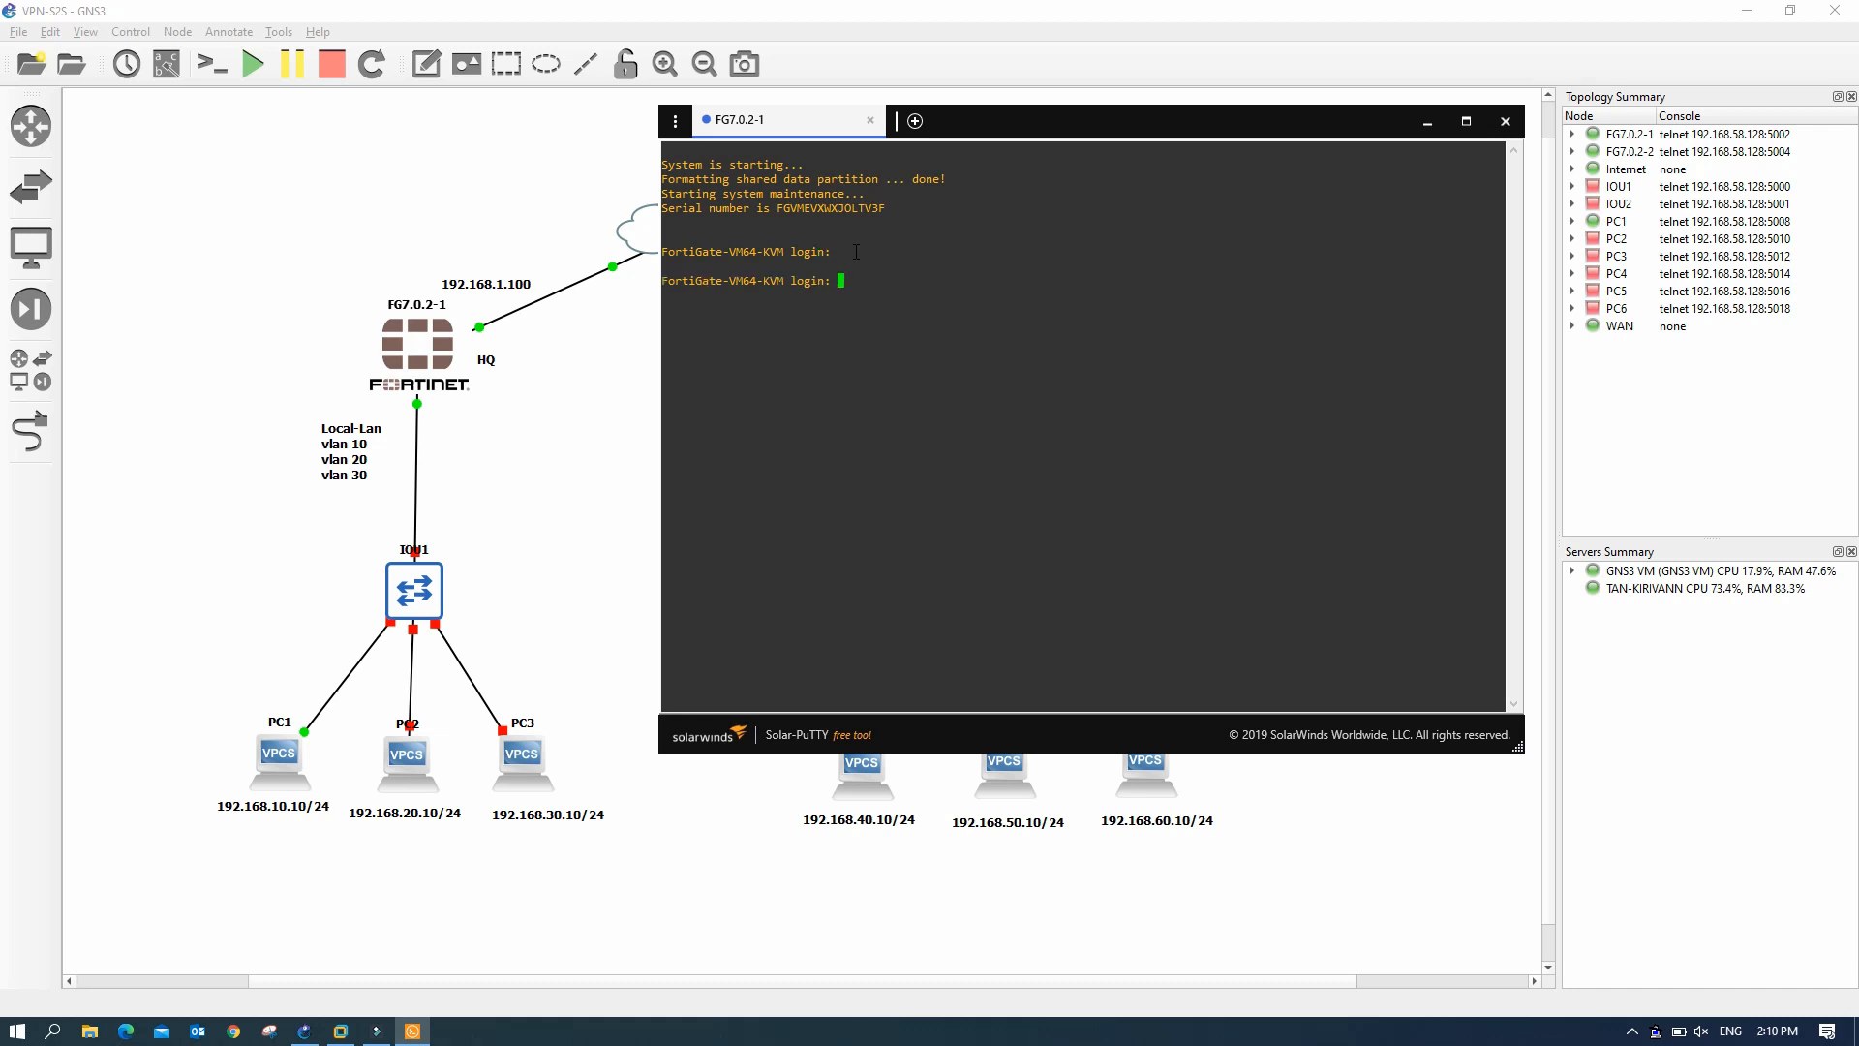
type("admin")
key("Return")
key("Return")
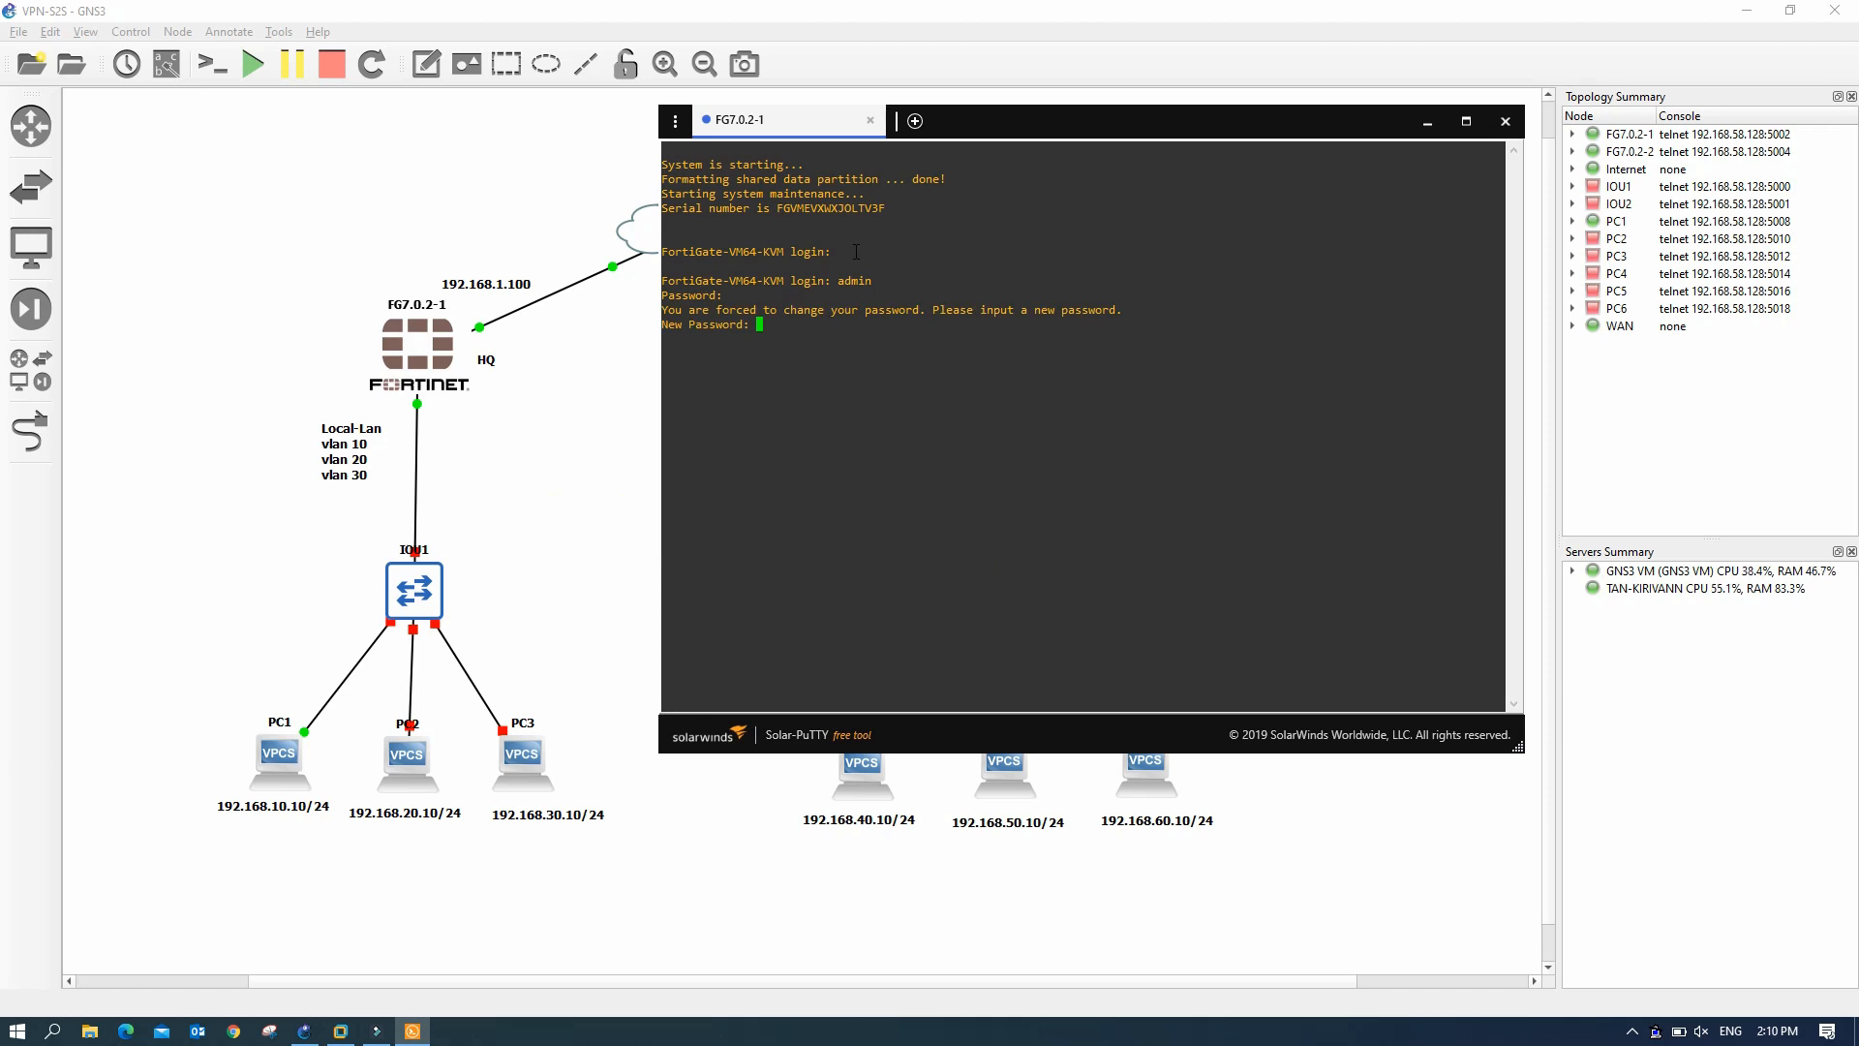
key("Return")
key("Return")
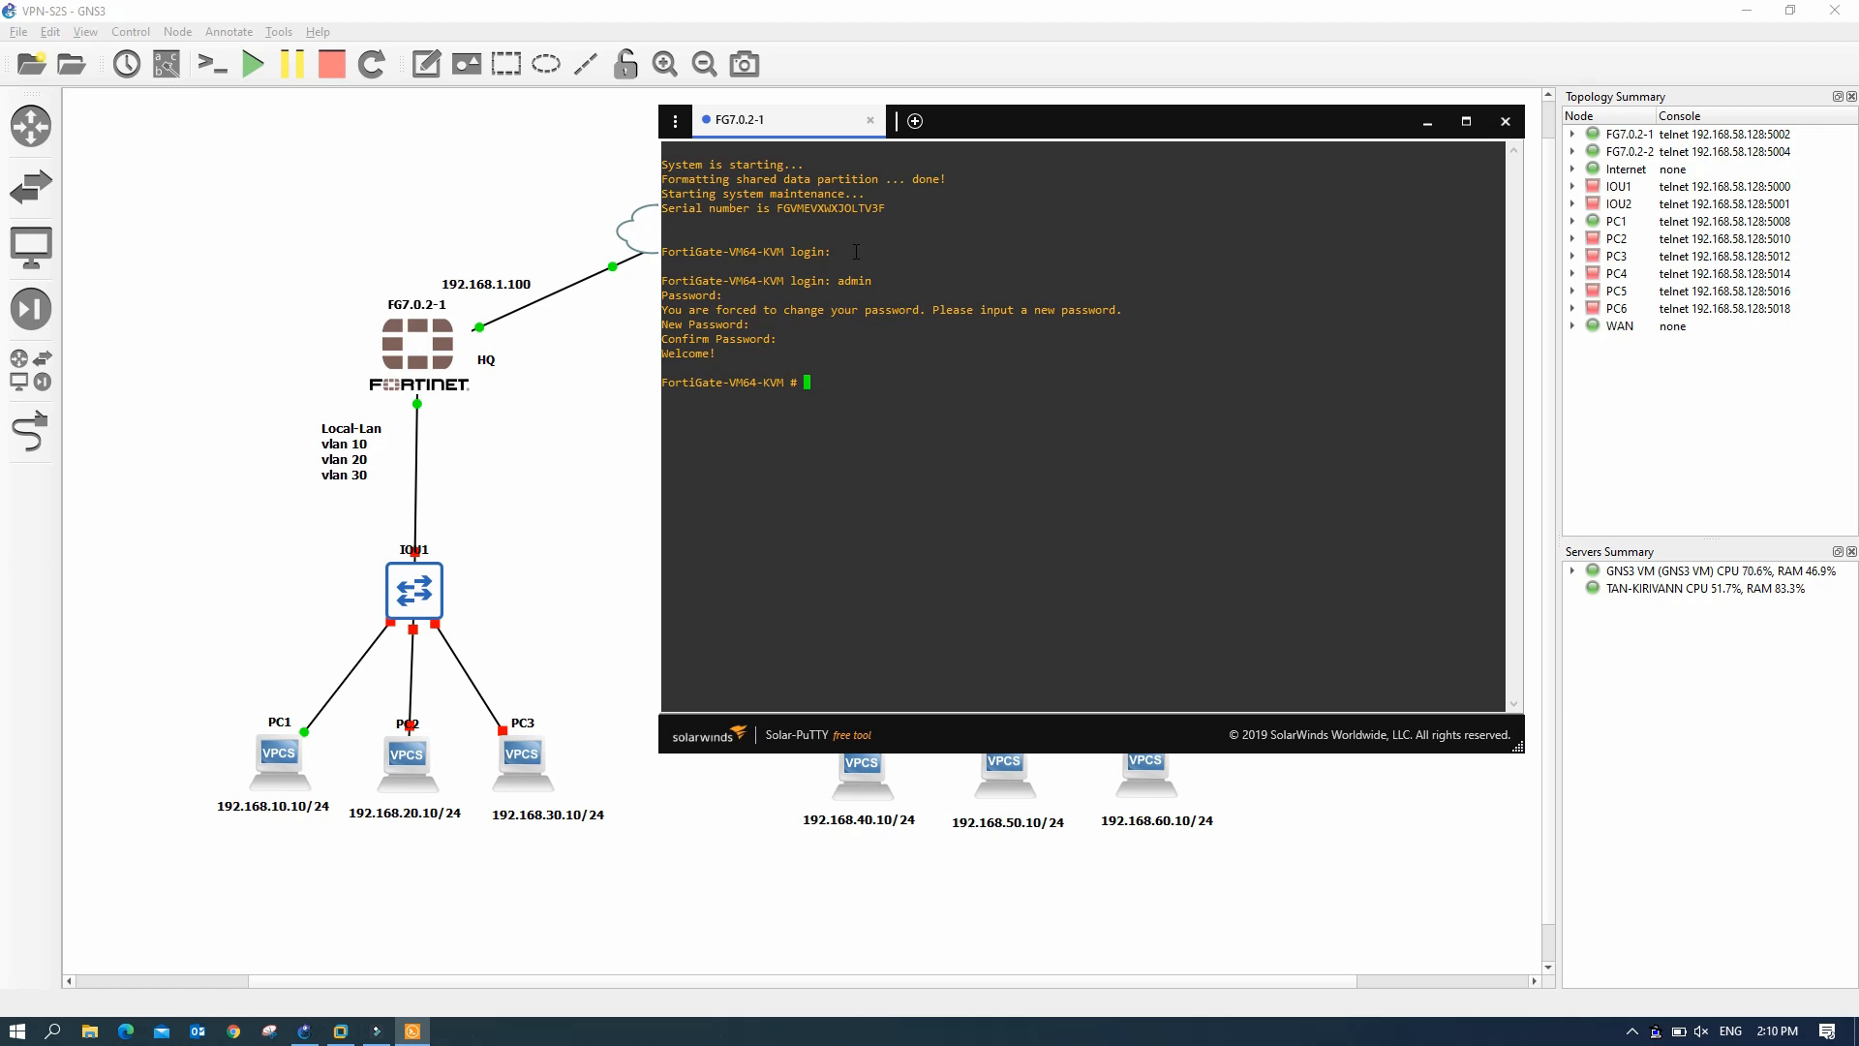
key("Return")
key("Return")
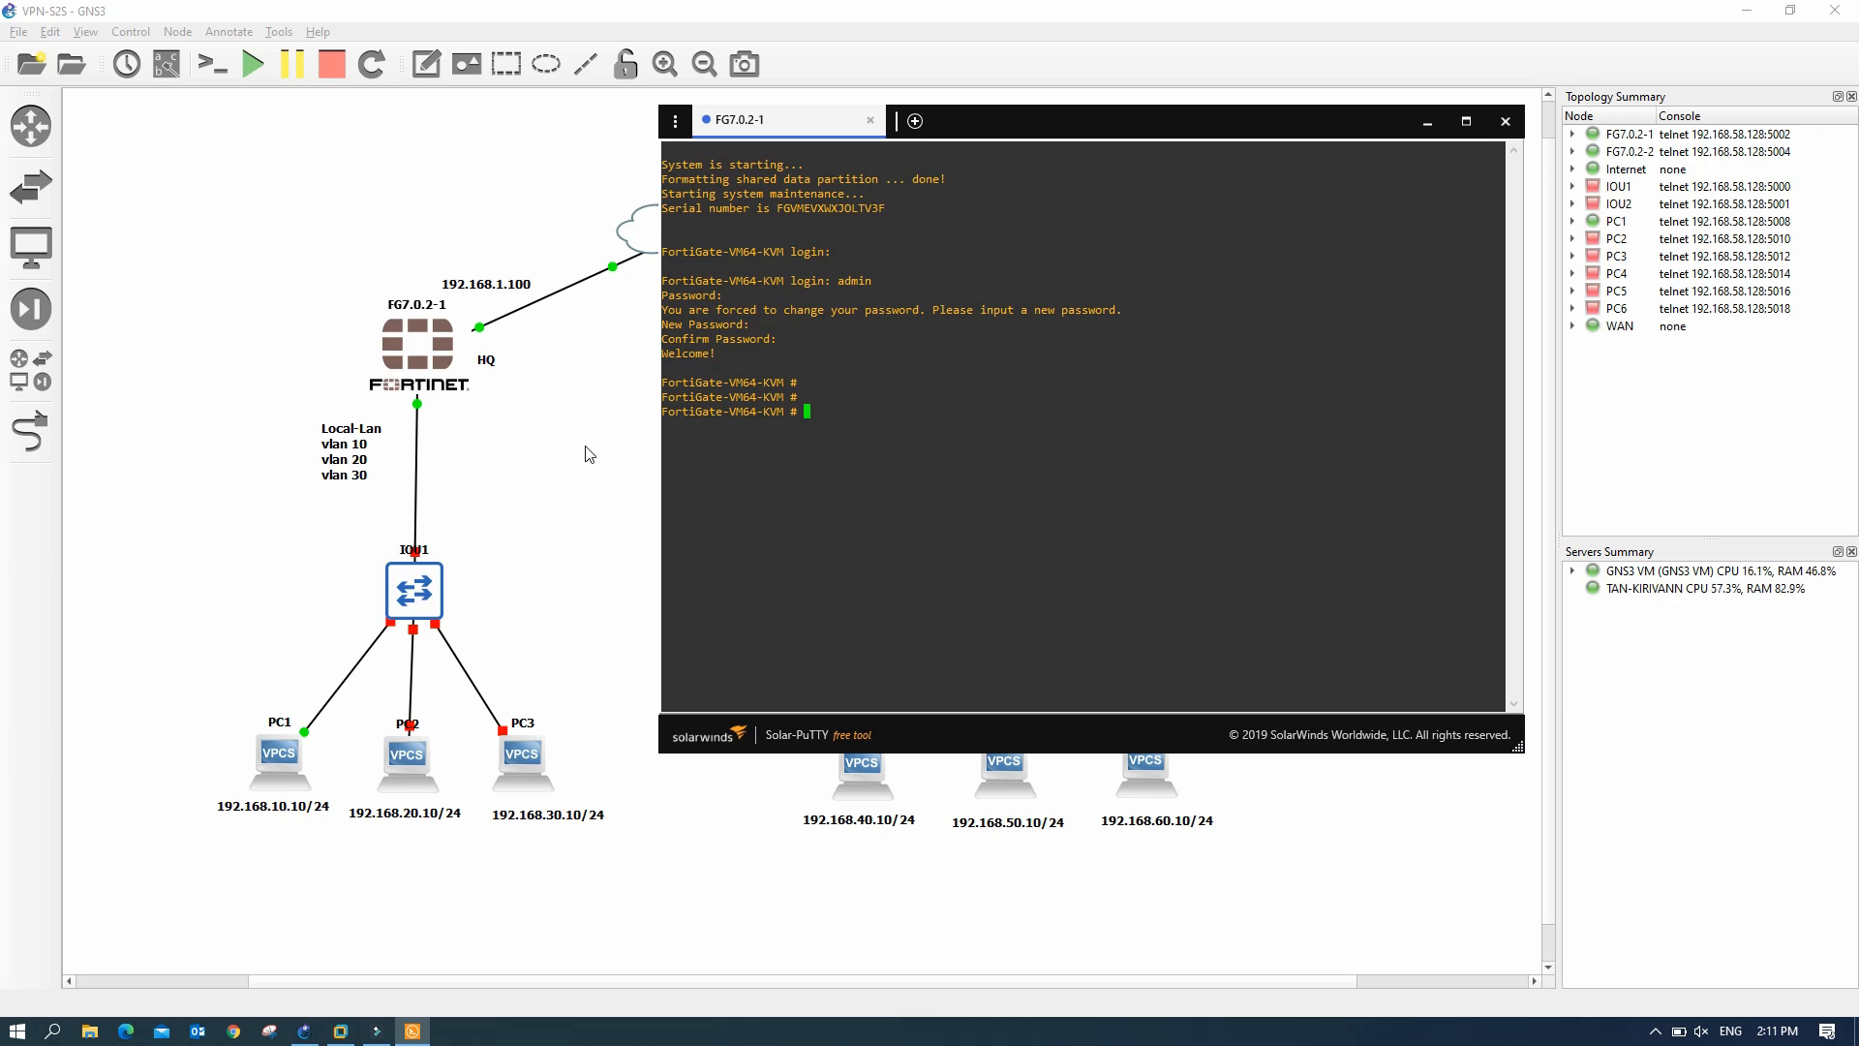
- Run 'sh system interface' and page through the output, noting port1's 'set mode dhcp' line
type("sh system interface")
key("Return")
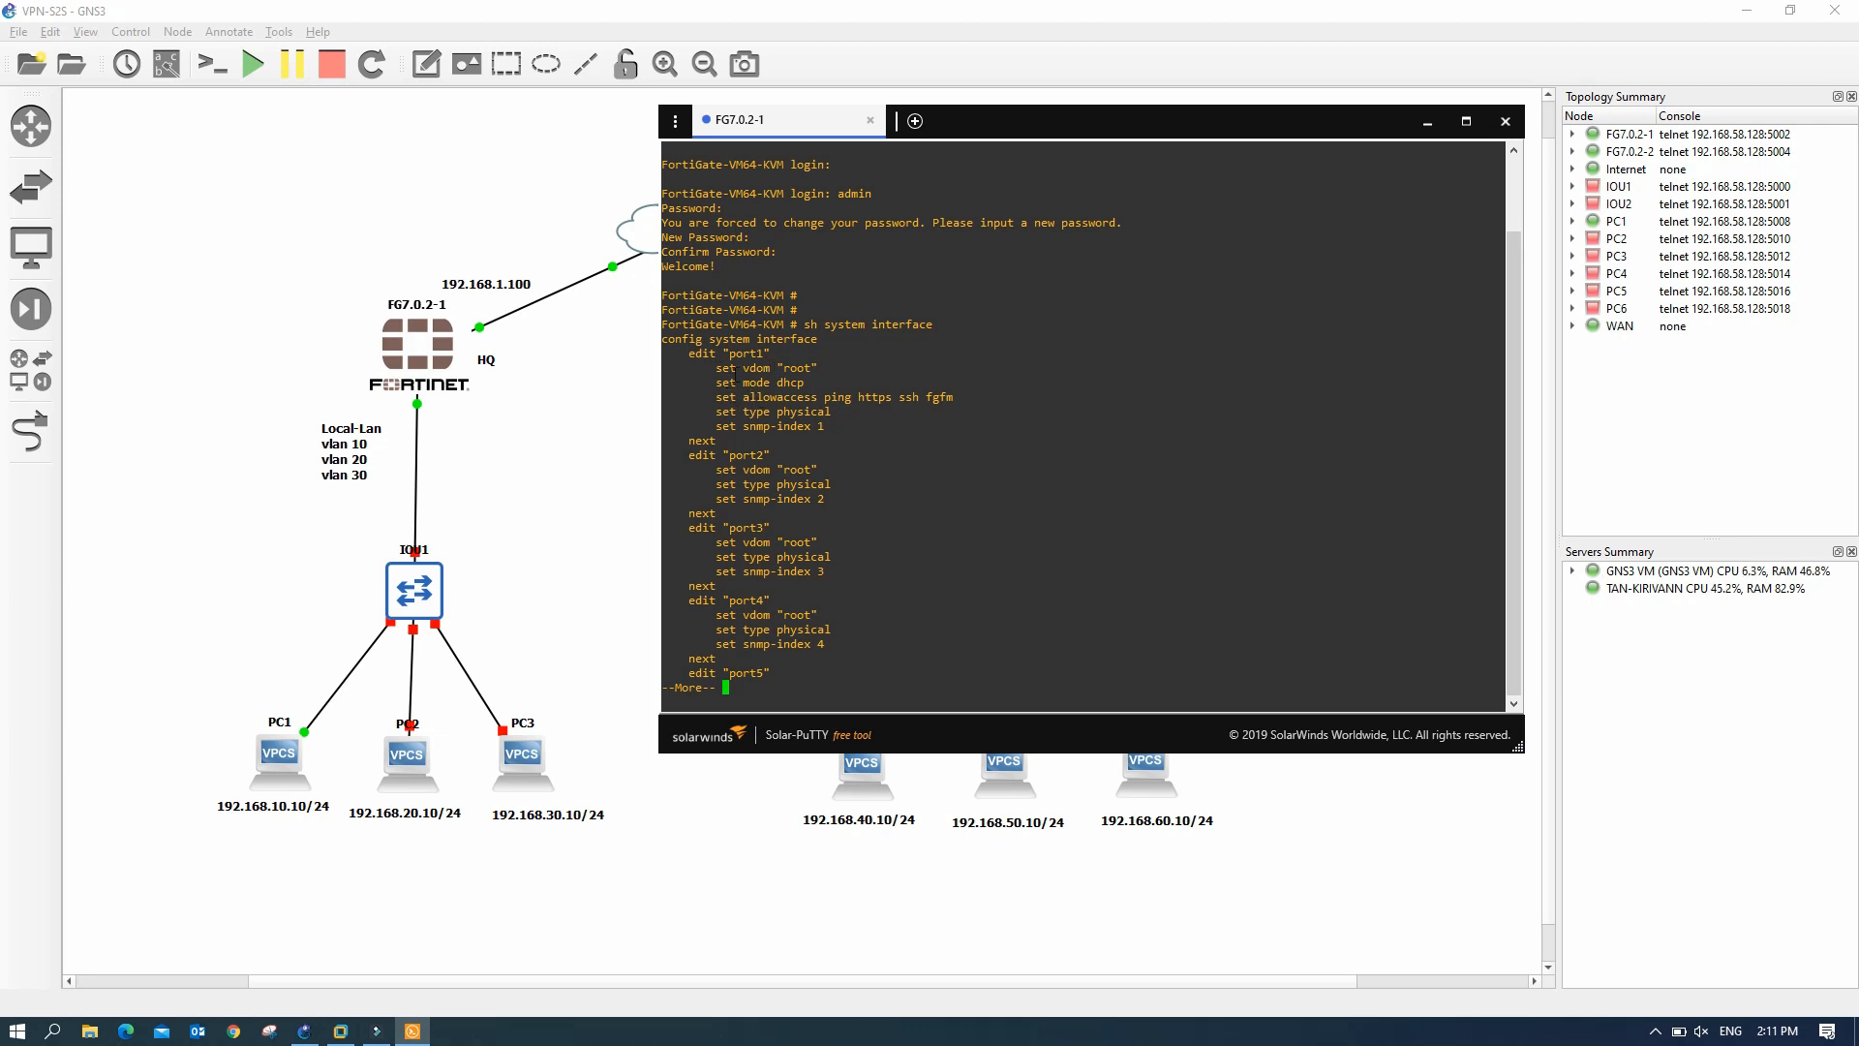
double_click(794, 383)
left_click_drag(722, 384, 803, 383)
key("Return")
key("Return")
key("Return")
key("Return")
key("Return")
key("Return")
key("Return")
key("Return")
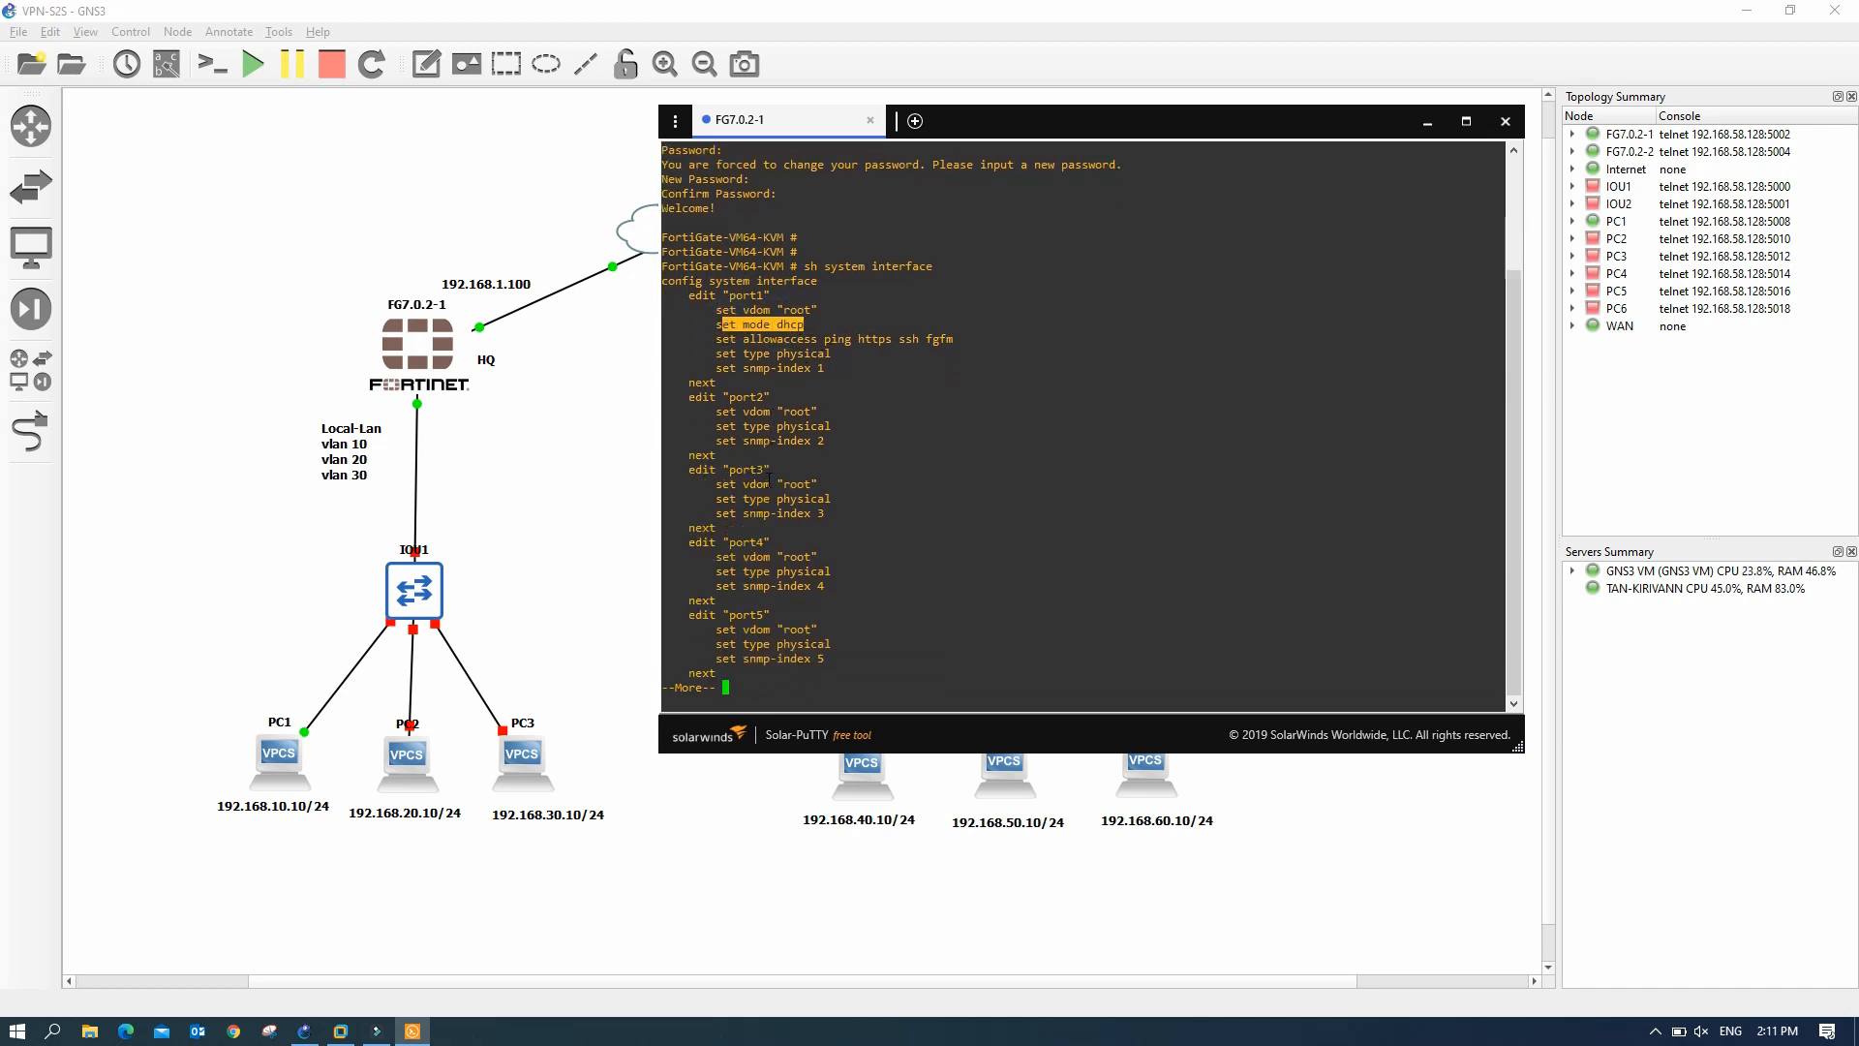
key("Return")
key("Return")
key("Return")
key("Return")
key("Return")
key("Return")
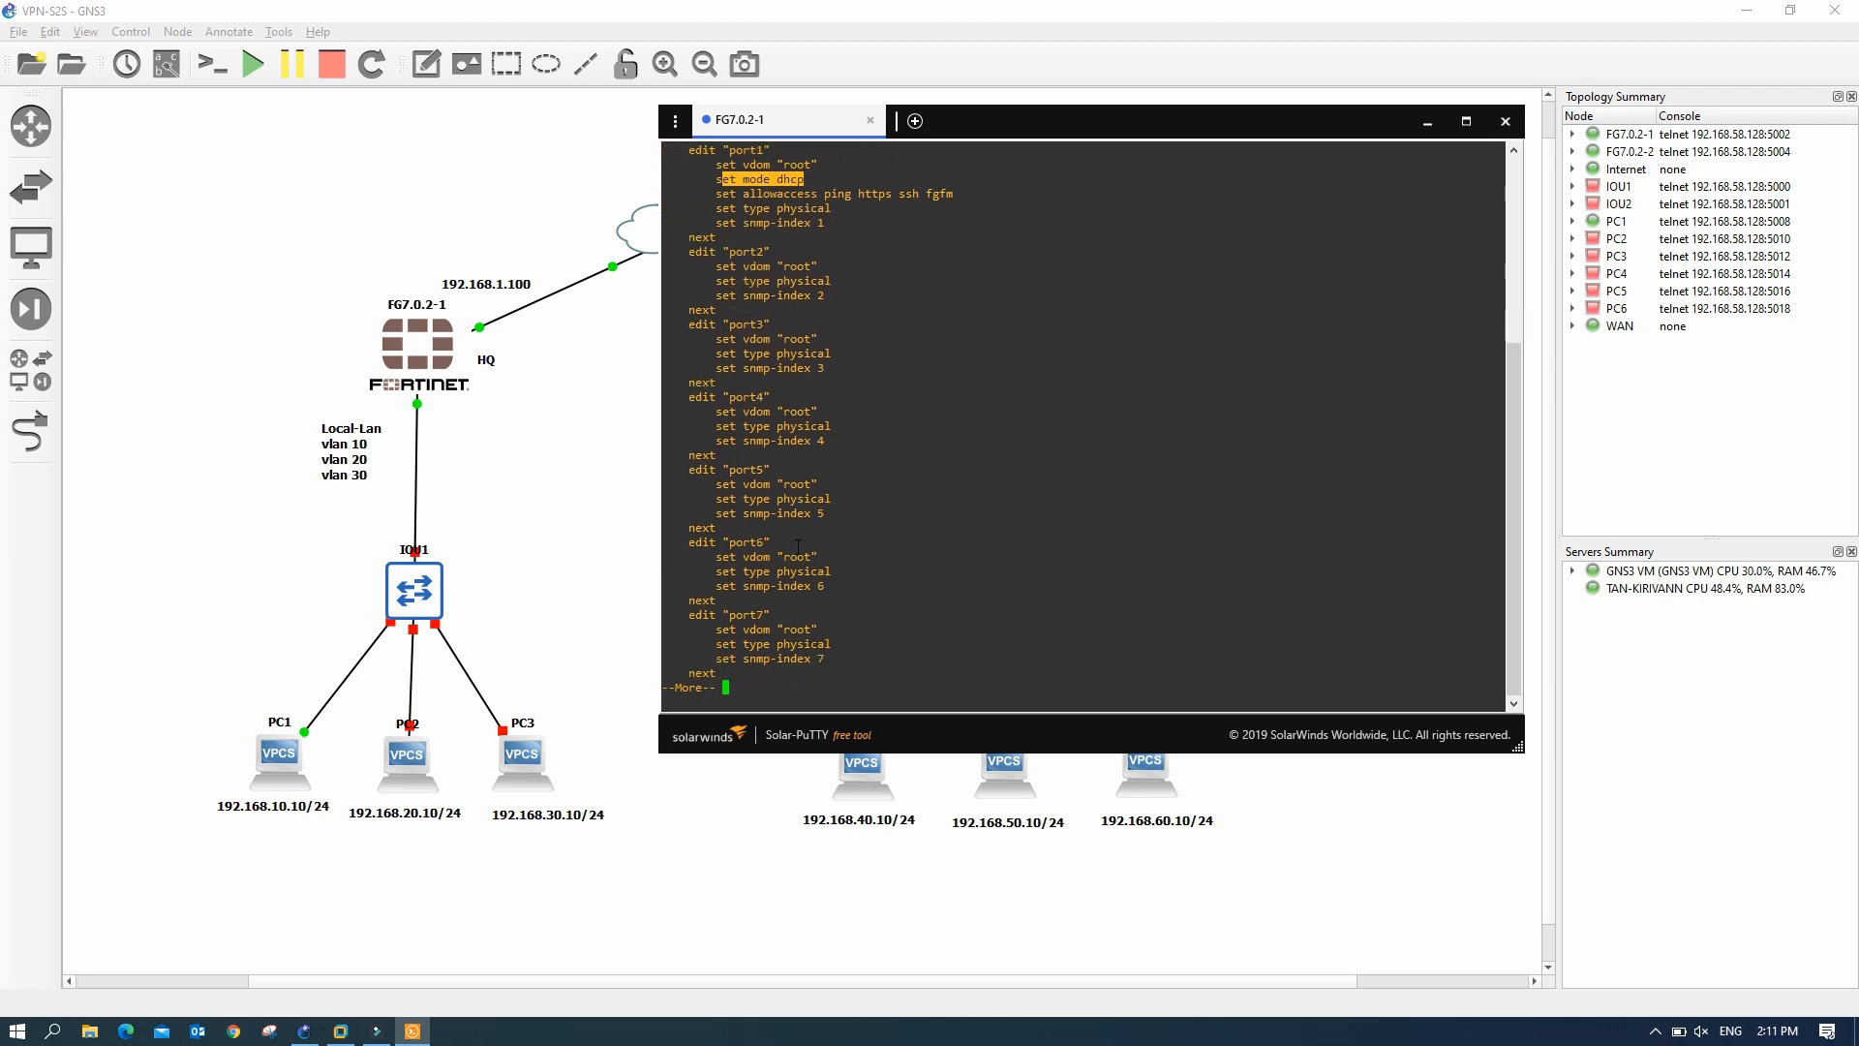
key("Return")
key("Return")
key("Return")
key("Return")
key("Return")
key("Return")
key("Return")
key("Return")
key("Return")
key("Return")
key("Return")
key("Return")
key("Return")
key("Return")
key("Return")
key("Return")
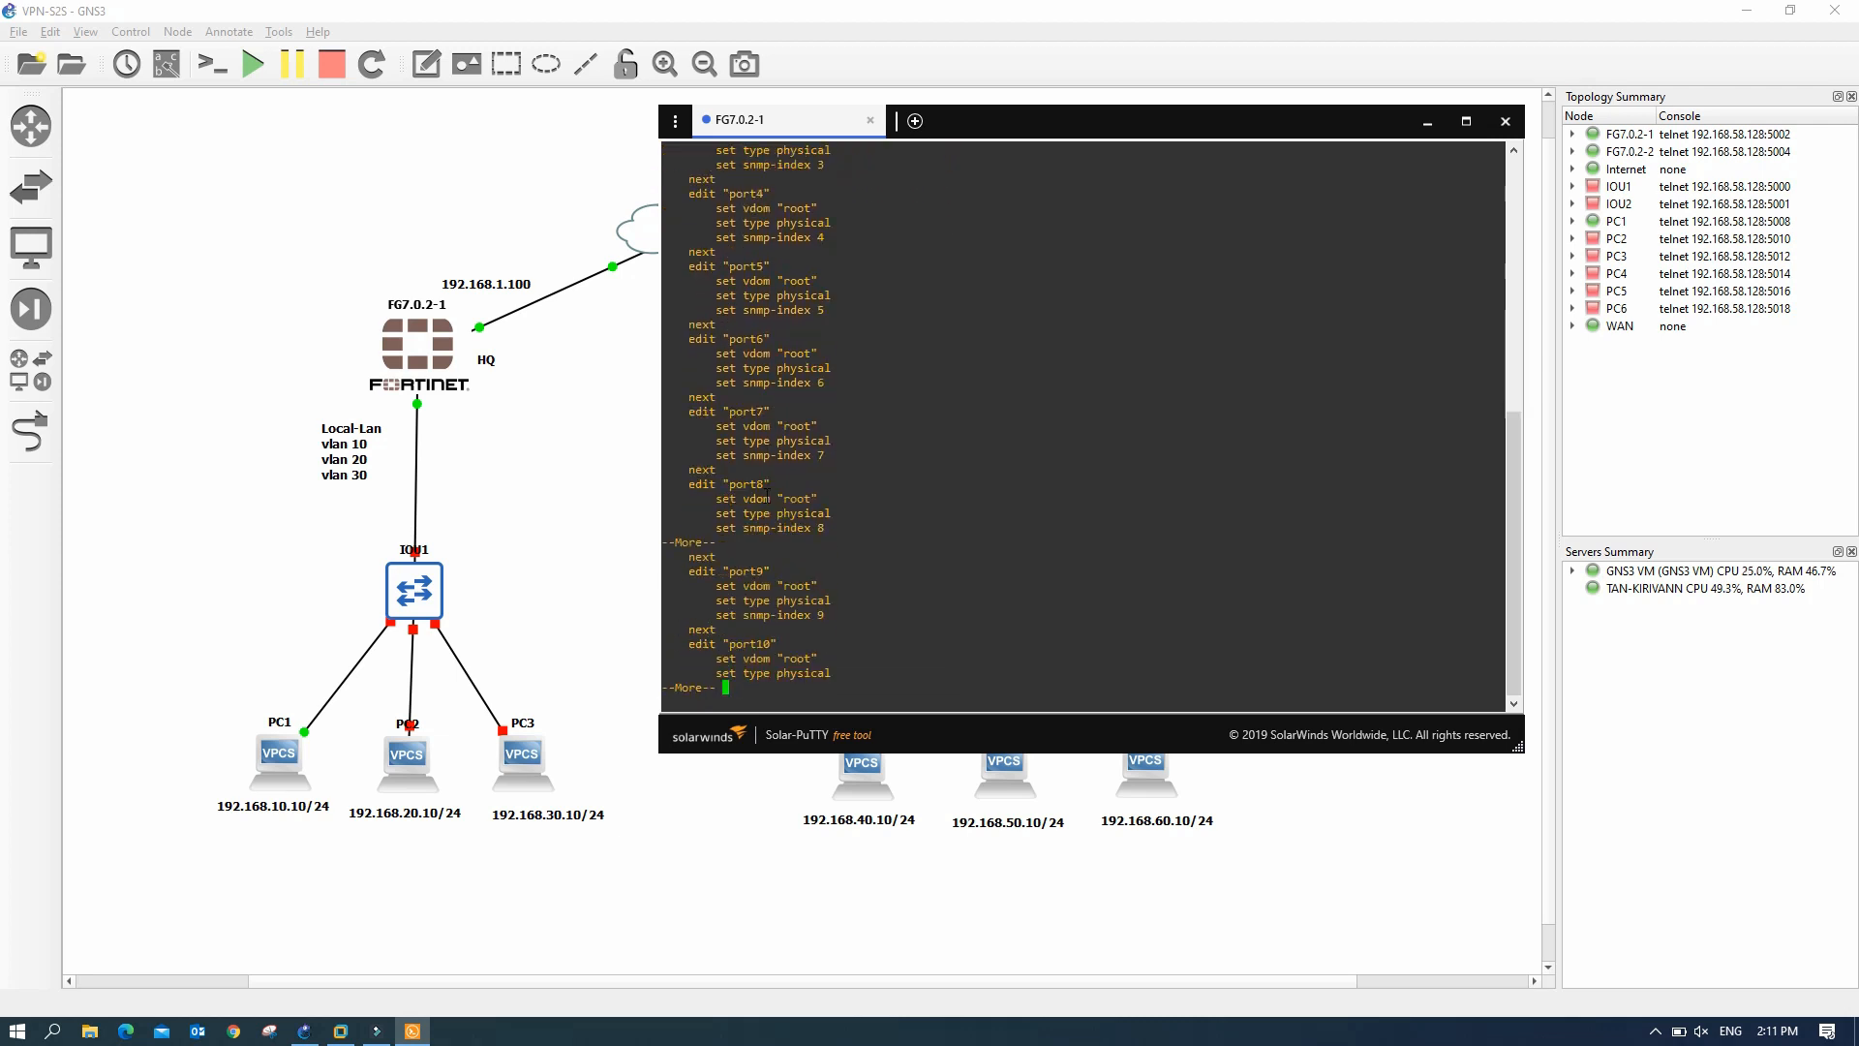
key("Return")
key("Return")
key("Return")
key("Return")
key("Return")
key("Return")
key("Return")
key("Return")
key("Return")
key("Return")
key("Return")
key("Return")
key("Return")
key("Return")
key("Return")
key("Return")
key("Return")
key("Return")
key("Return")
key("Return")
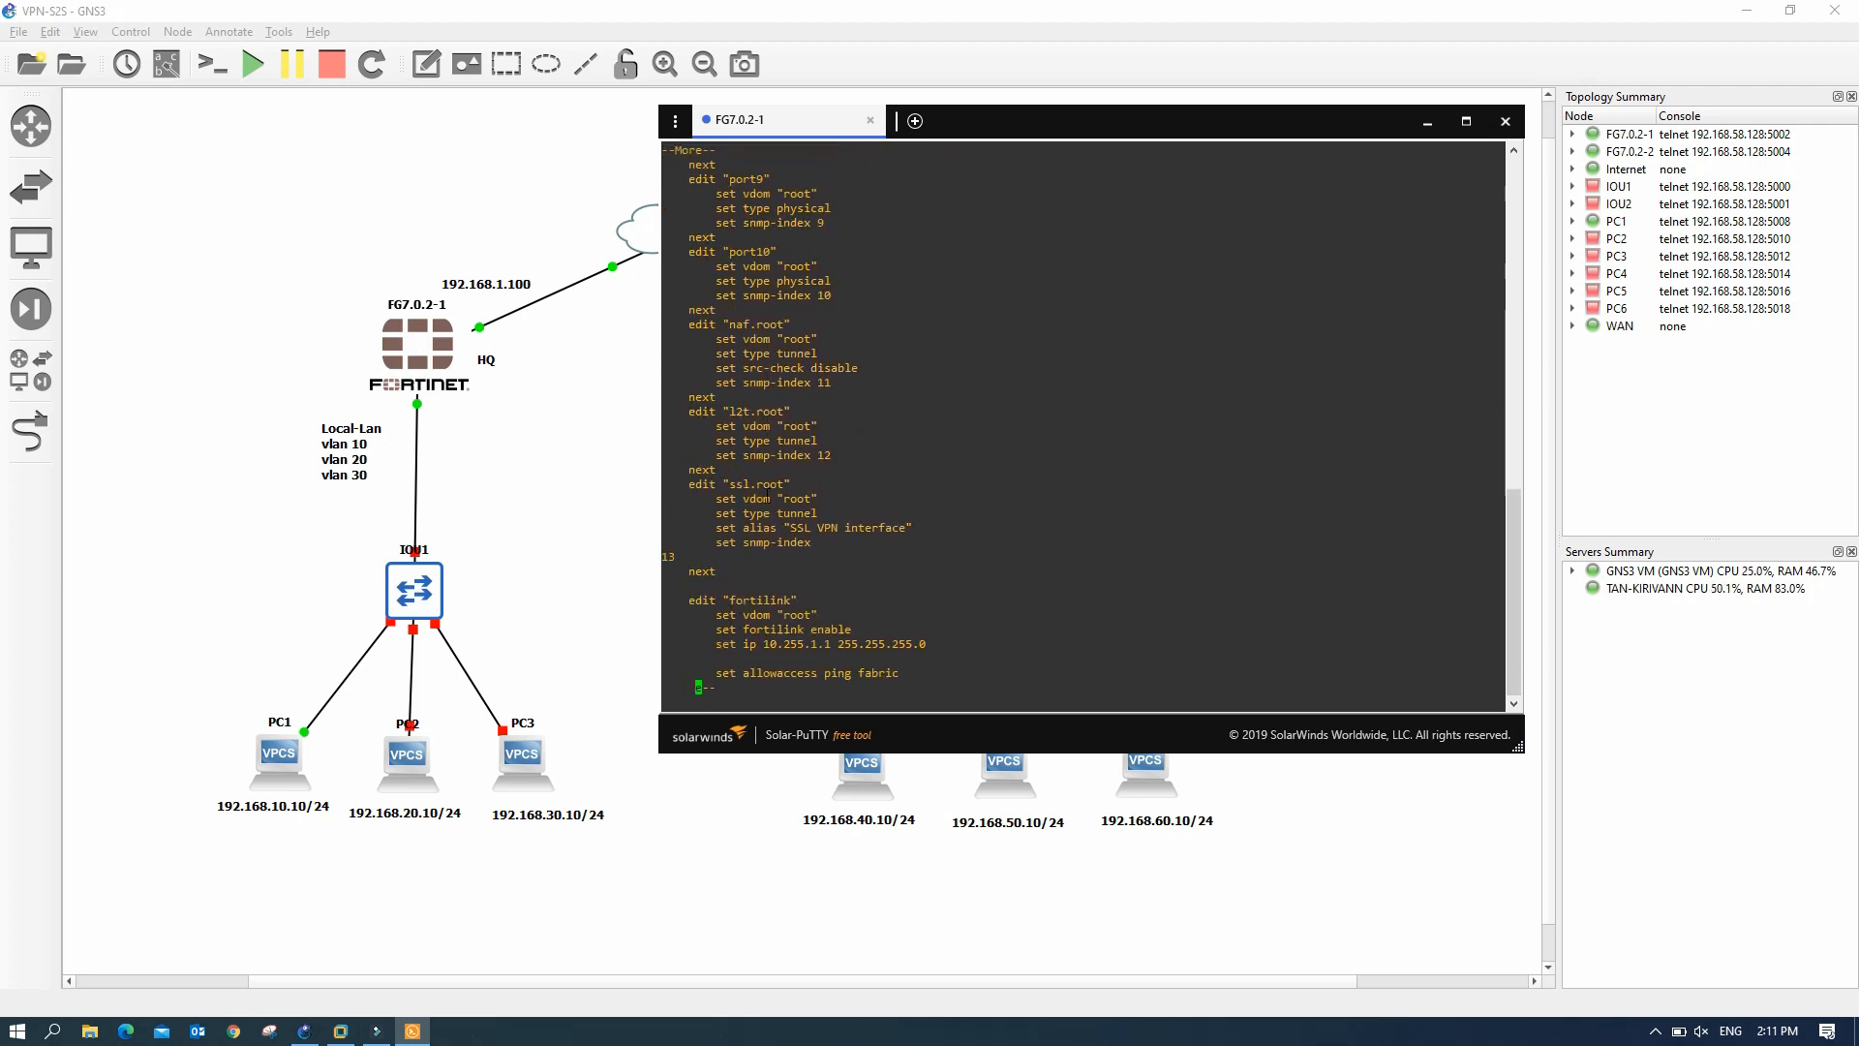
key("Return")
key("Return")
key("Return")
key("Return")
key("Return")
key("Return")
key("Return")
key("Return")
key("Return")
key("Return")
key("Return")
key("Return")
key("Return")
key("Return")
key("Return")
key("Return")
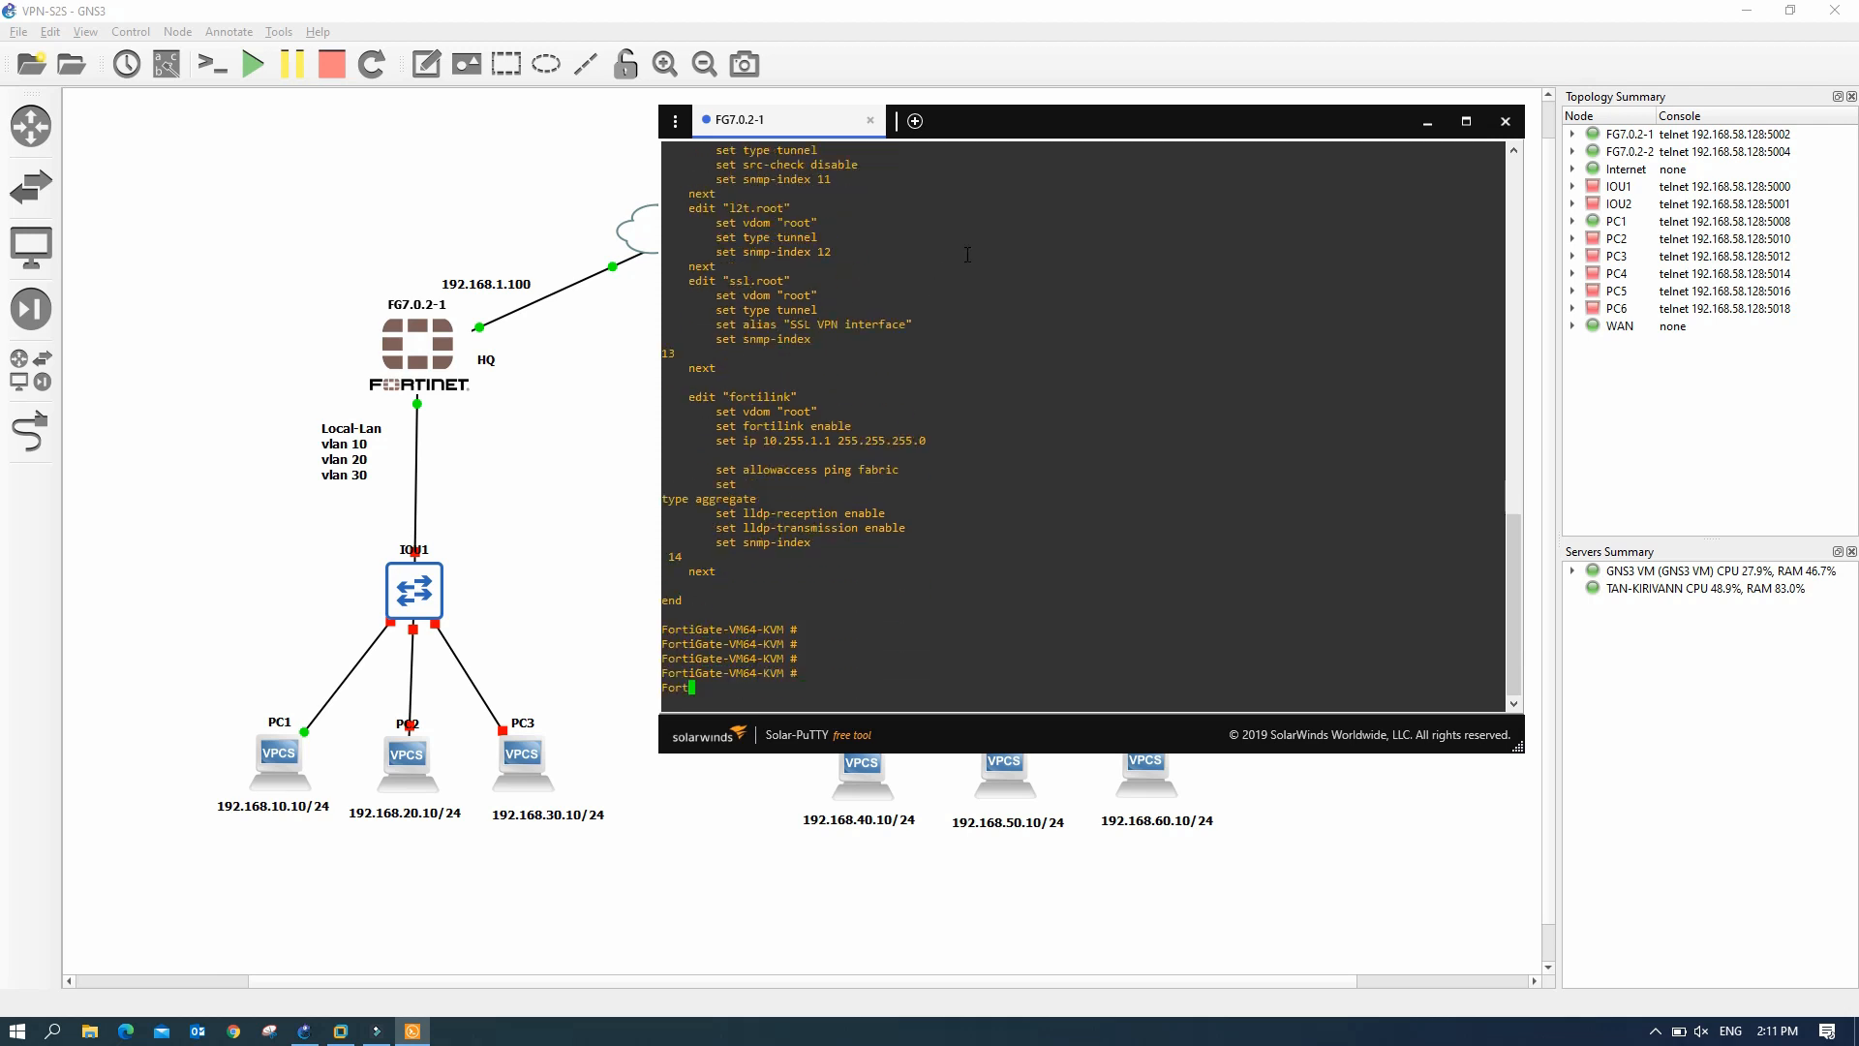
- Turn on interface labels for all topology links, then restore the FG7.0.2-1 console
left_click(1429, 123)
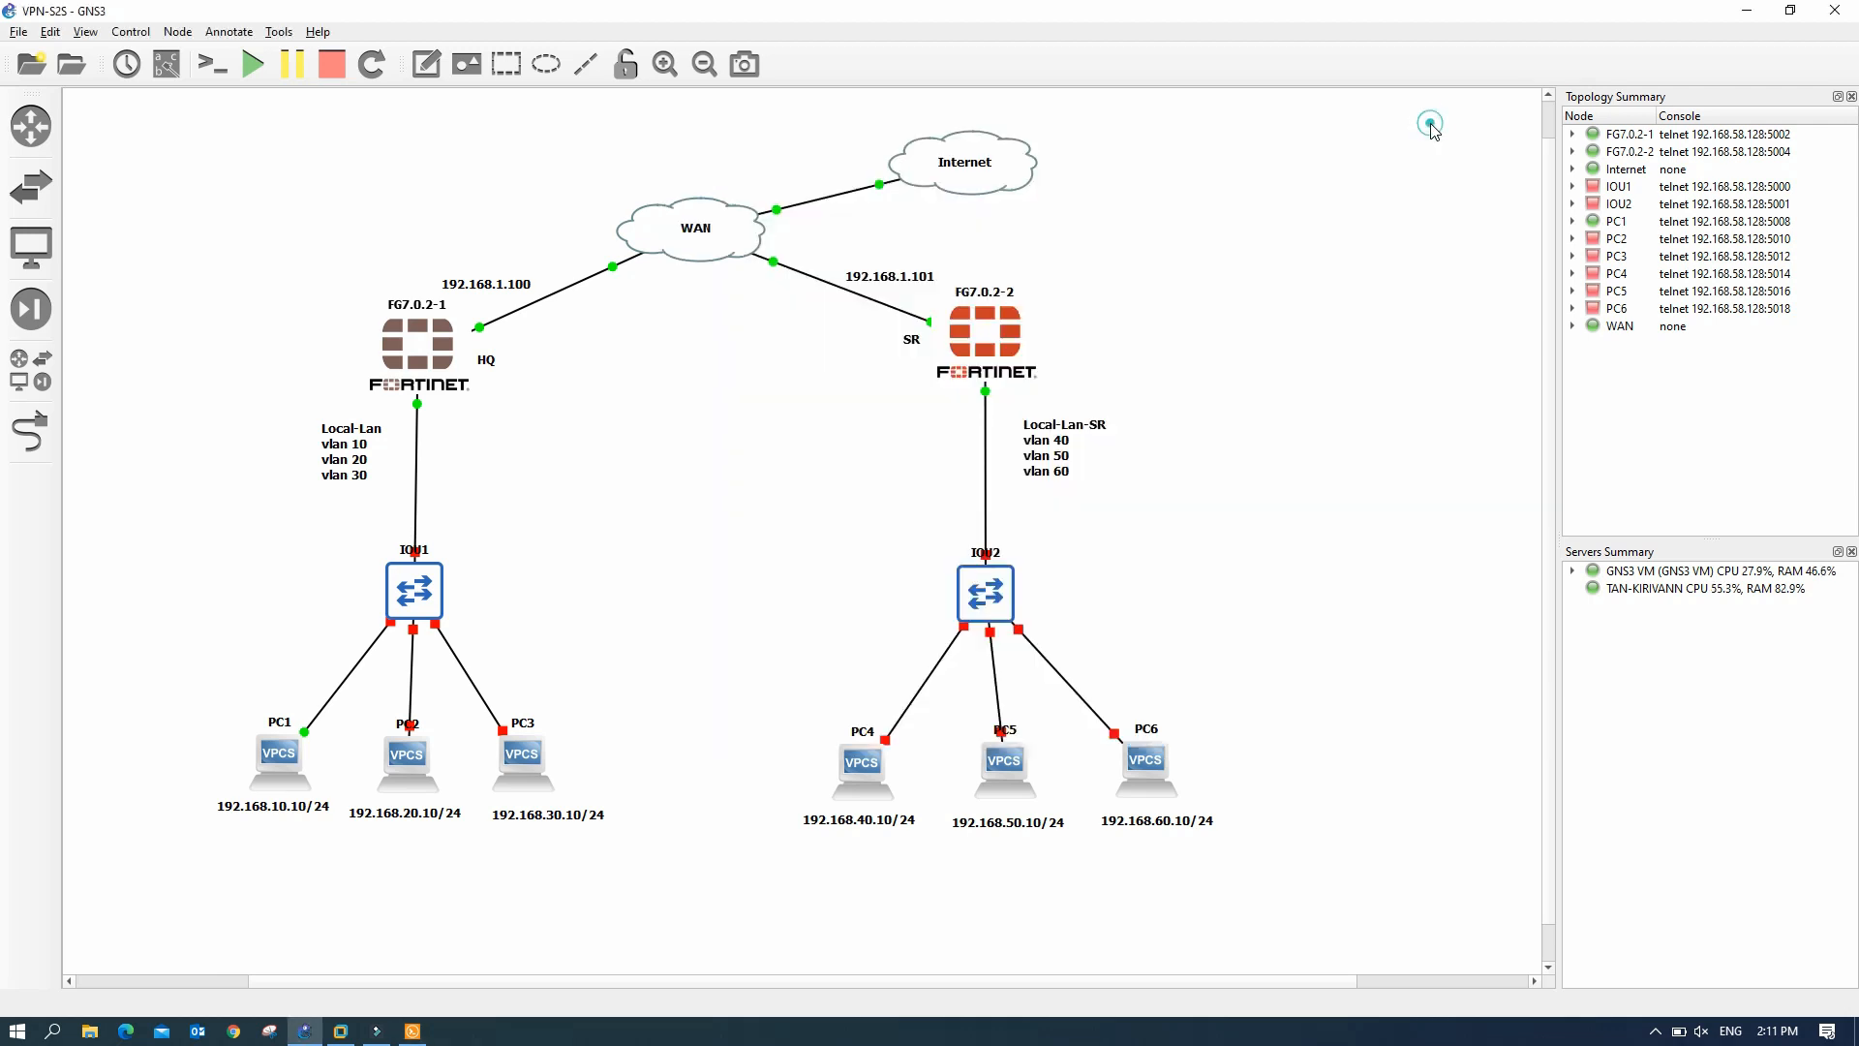
left_click(167, 64)
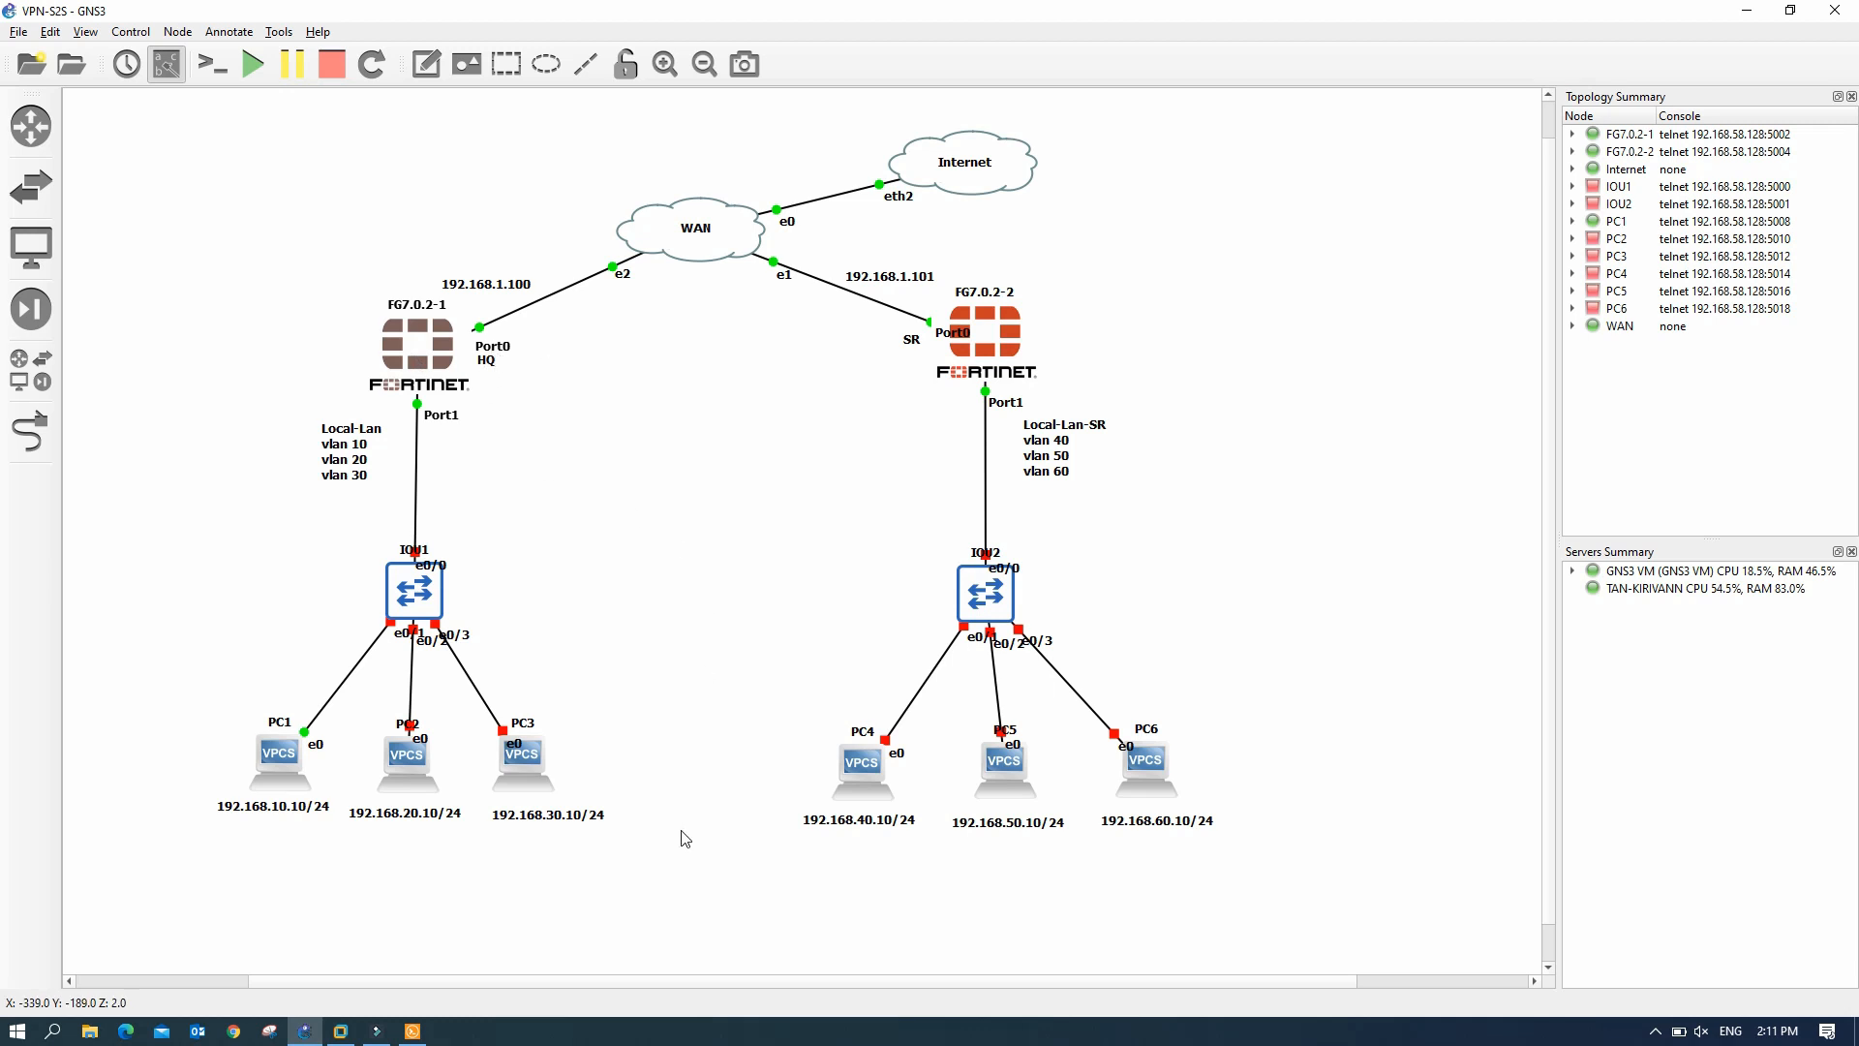
left_click(413, 1031)
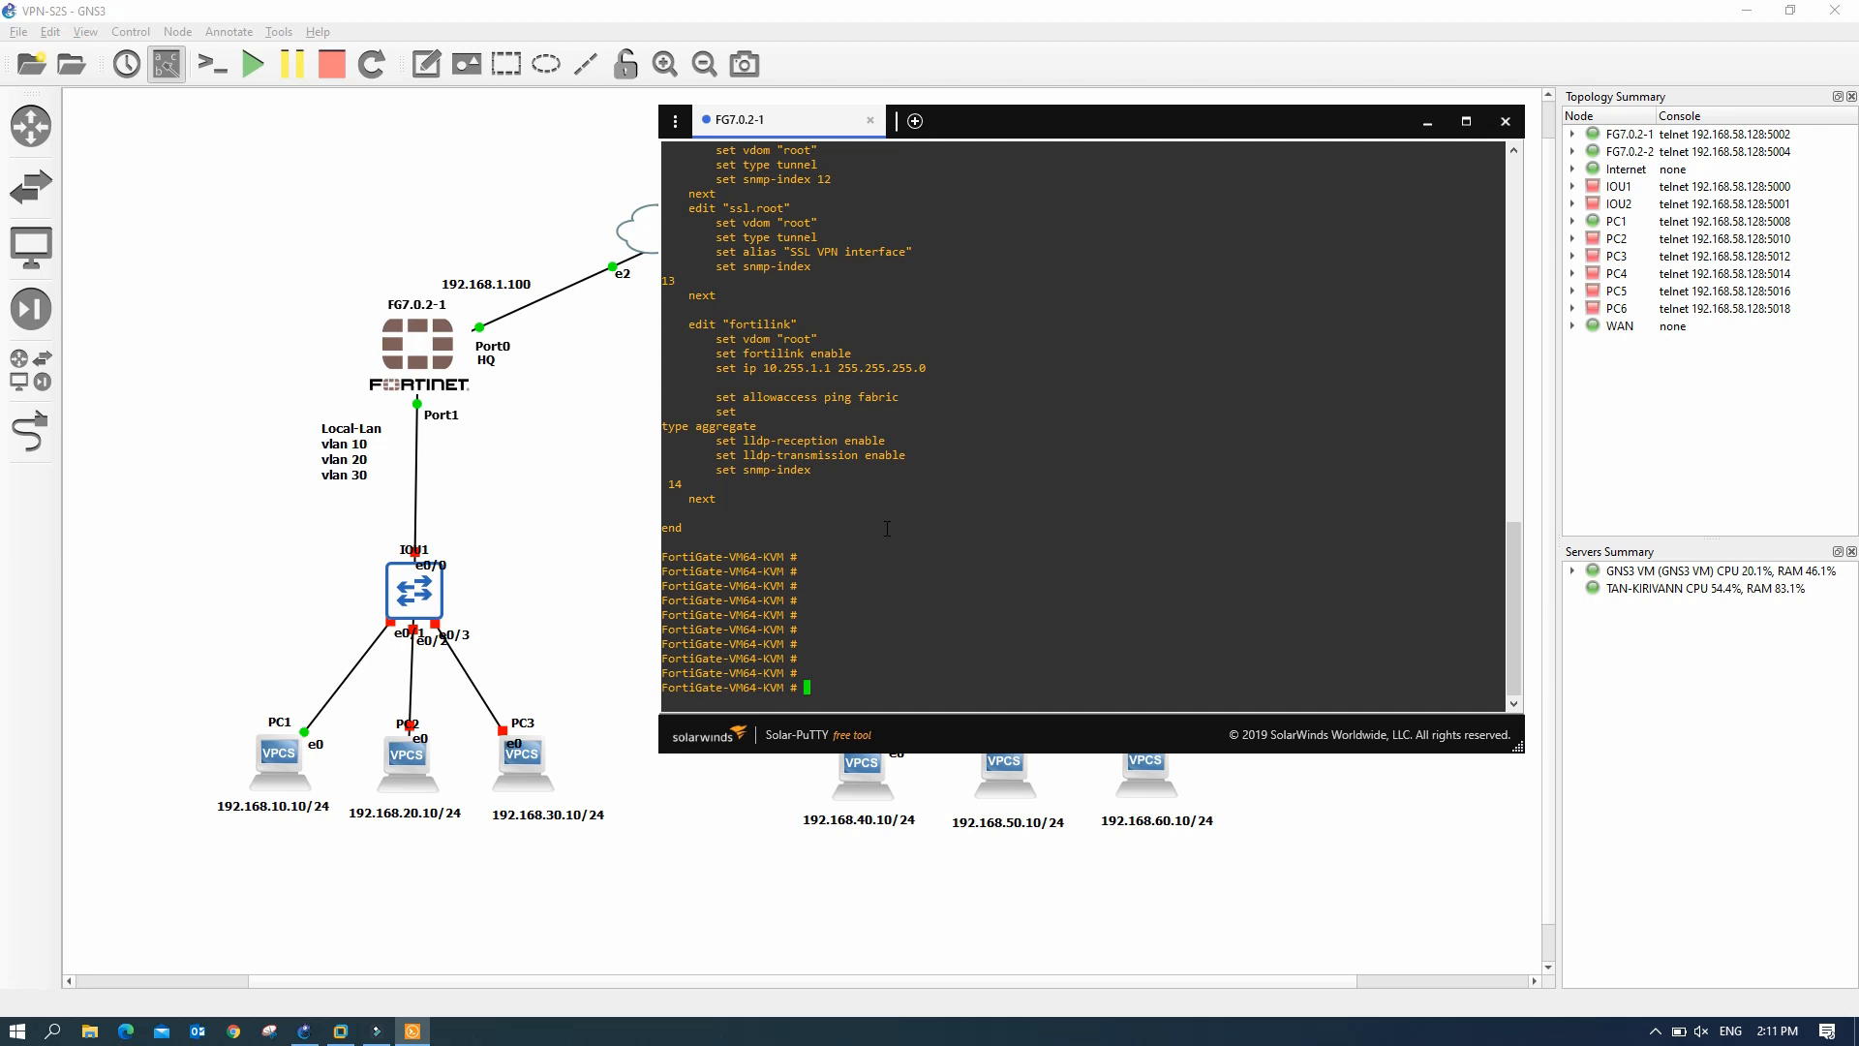
- Set port1 to static 192.168.1.100/24 with ping, HTTP and HTTPS access allowed
type("config system int")
key("Tab")
key("Return")
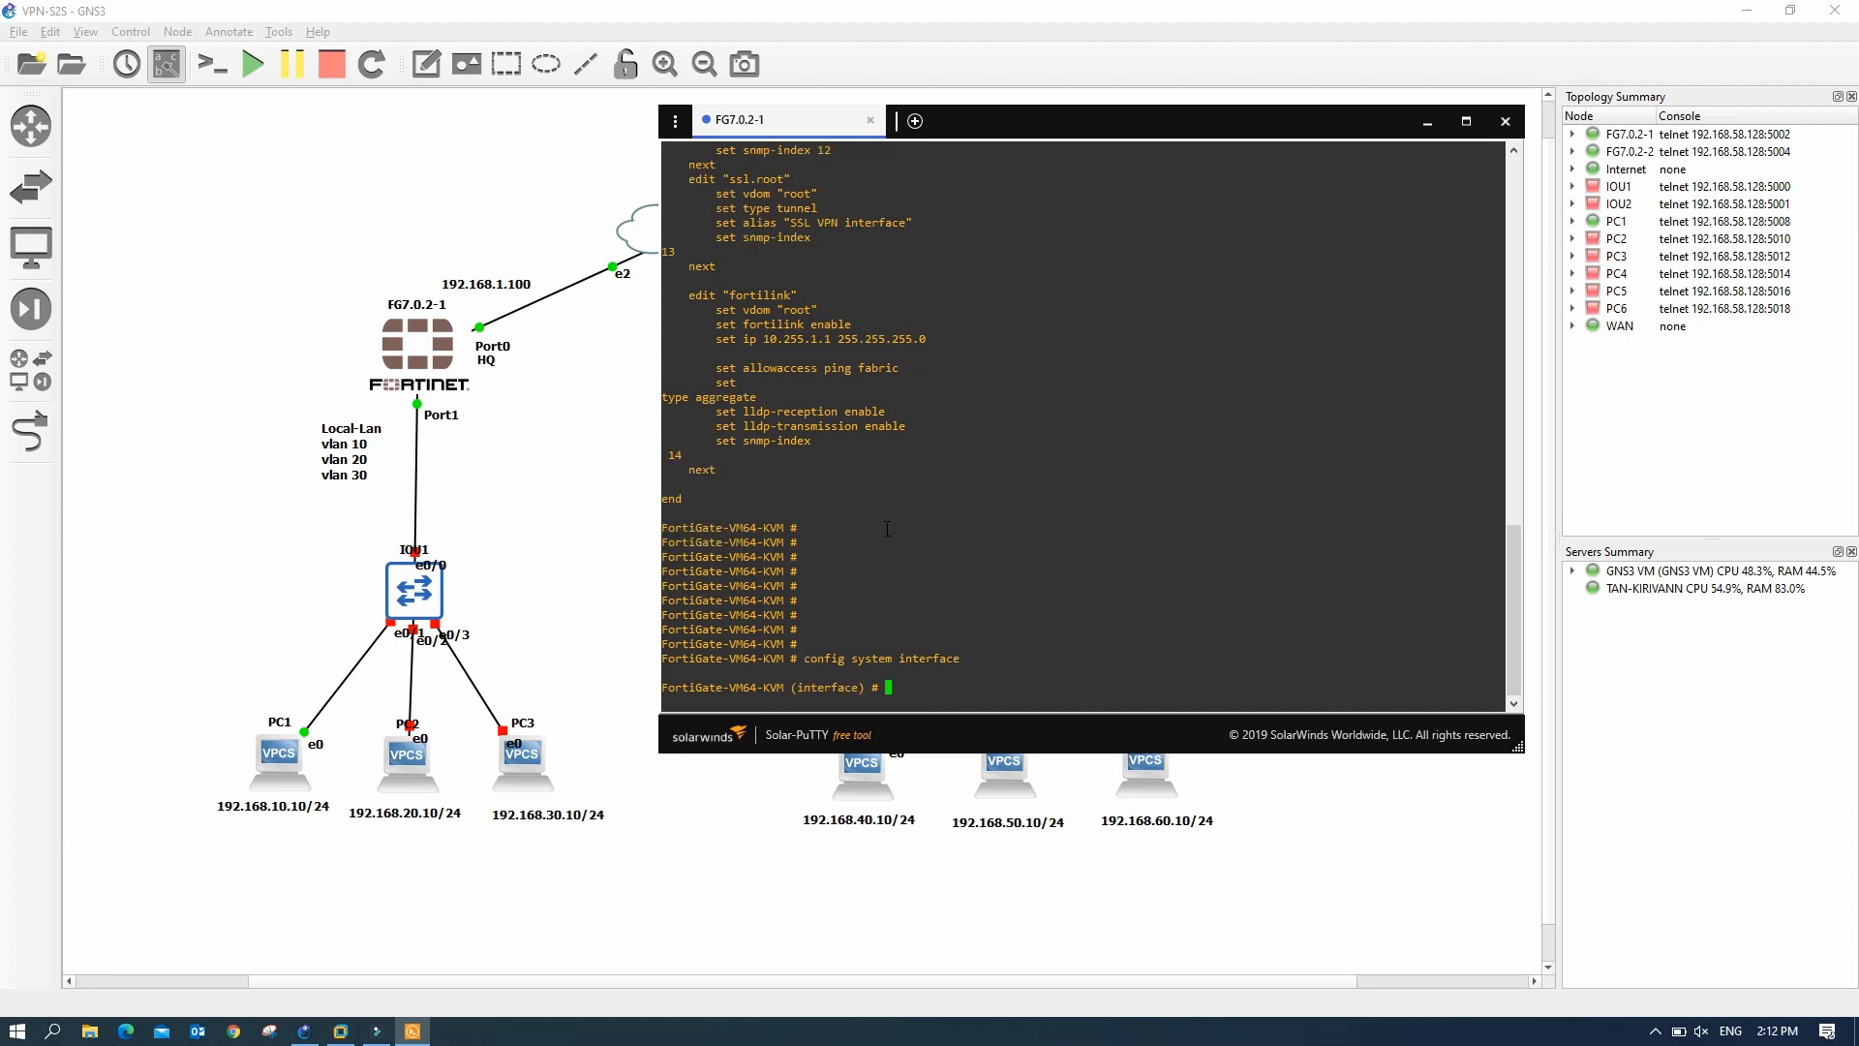
type("edit port1")
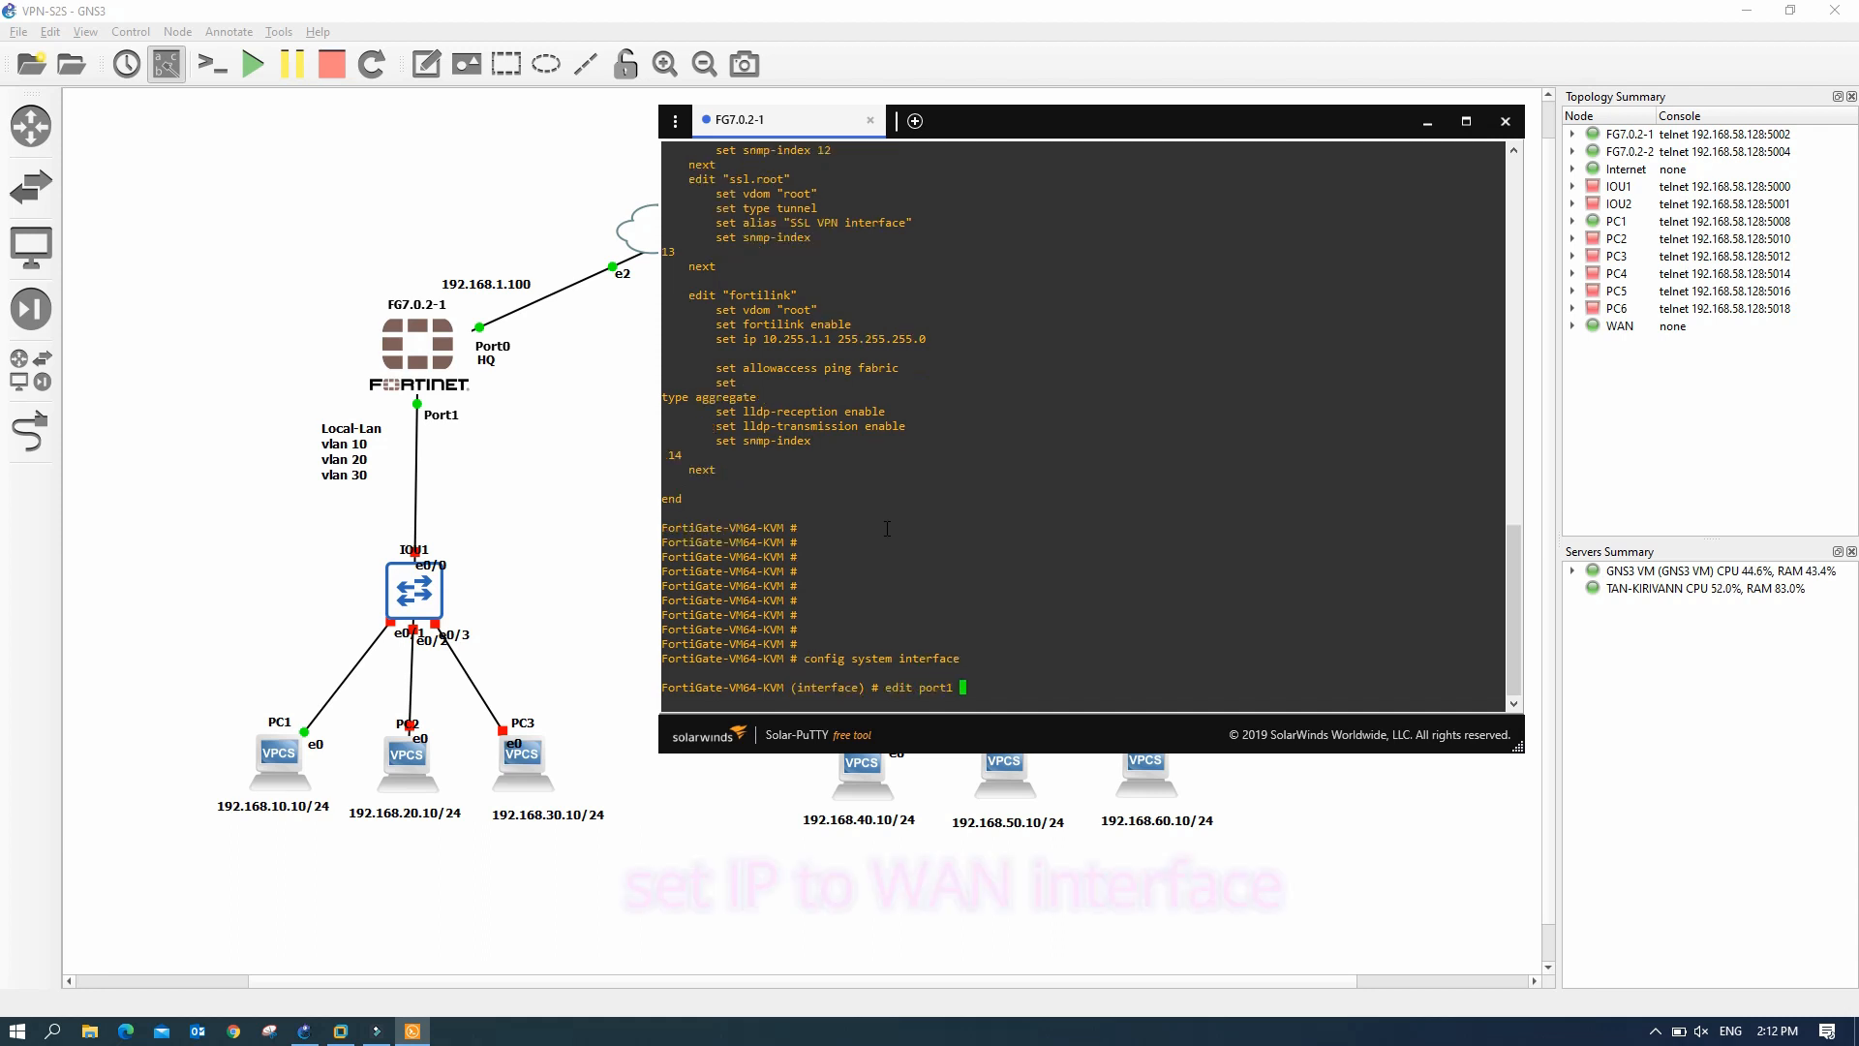
key("Return")
type("set ")
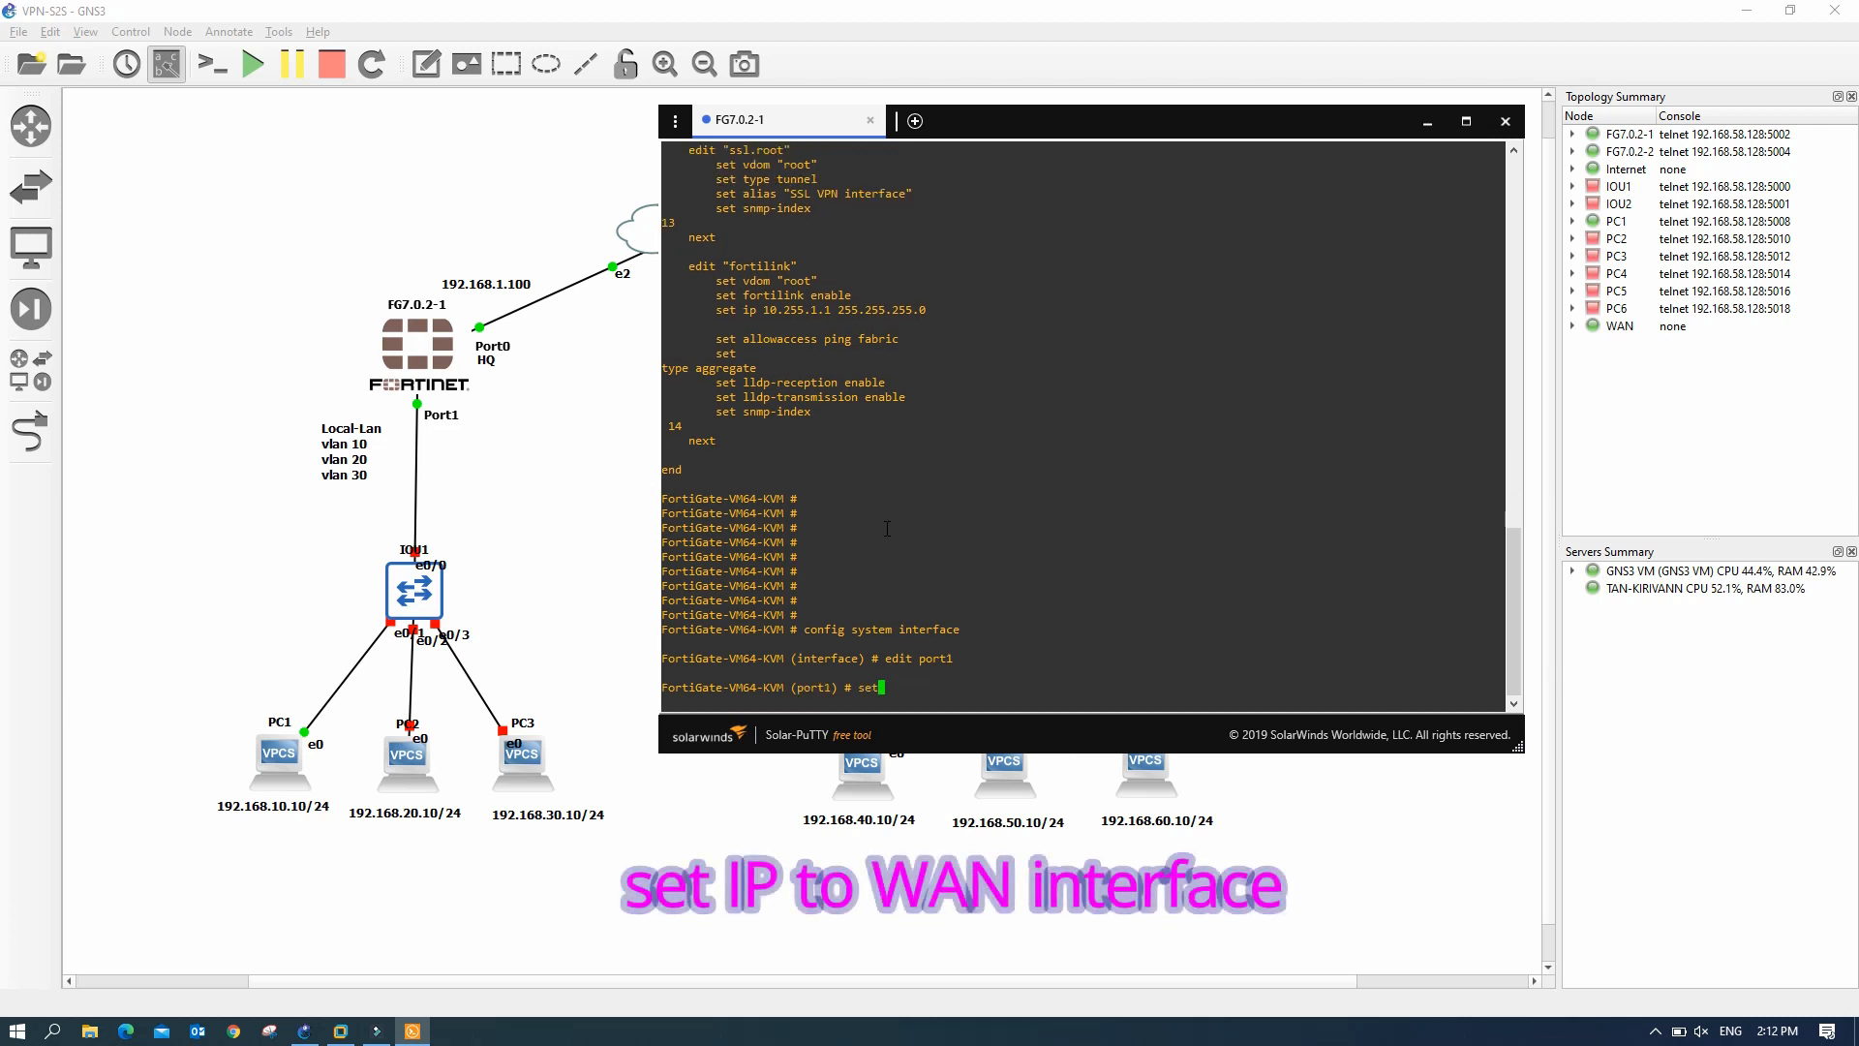
type("mot")
key("BackSpace")
type("de static")
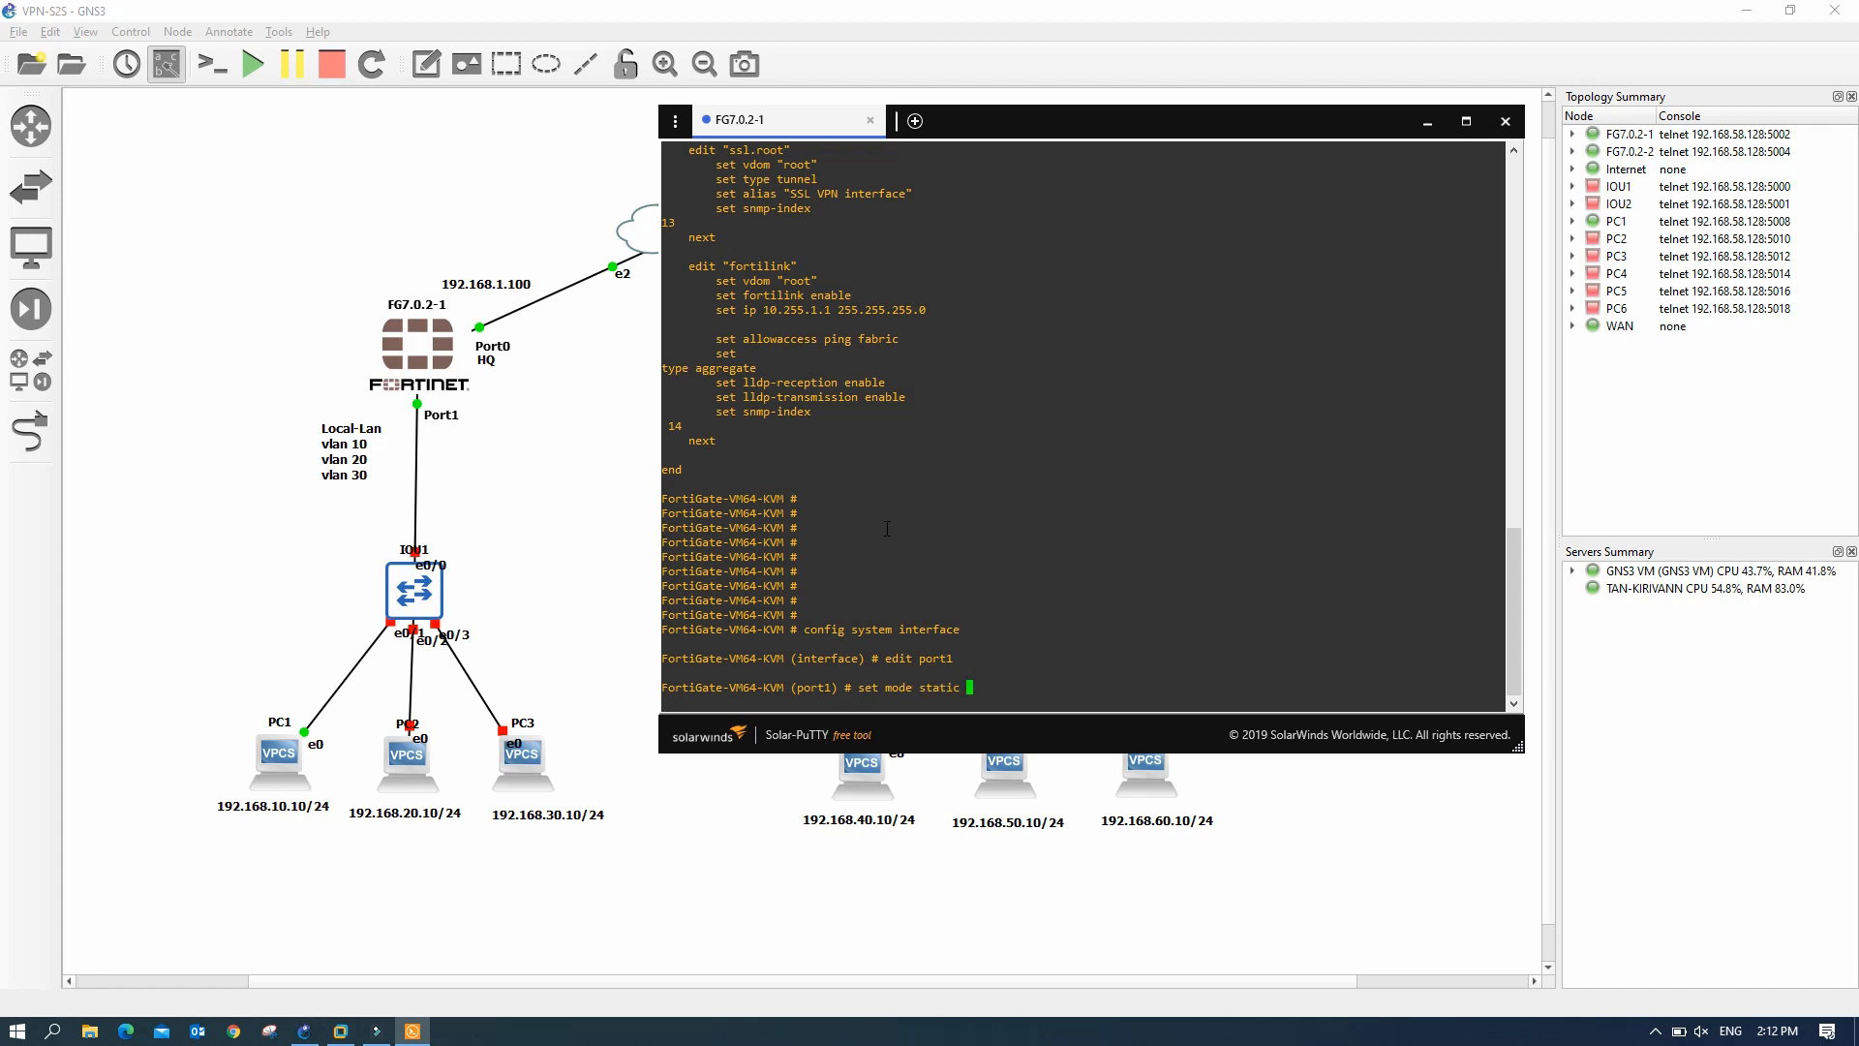
key("Return")
type("set ")
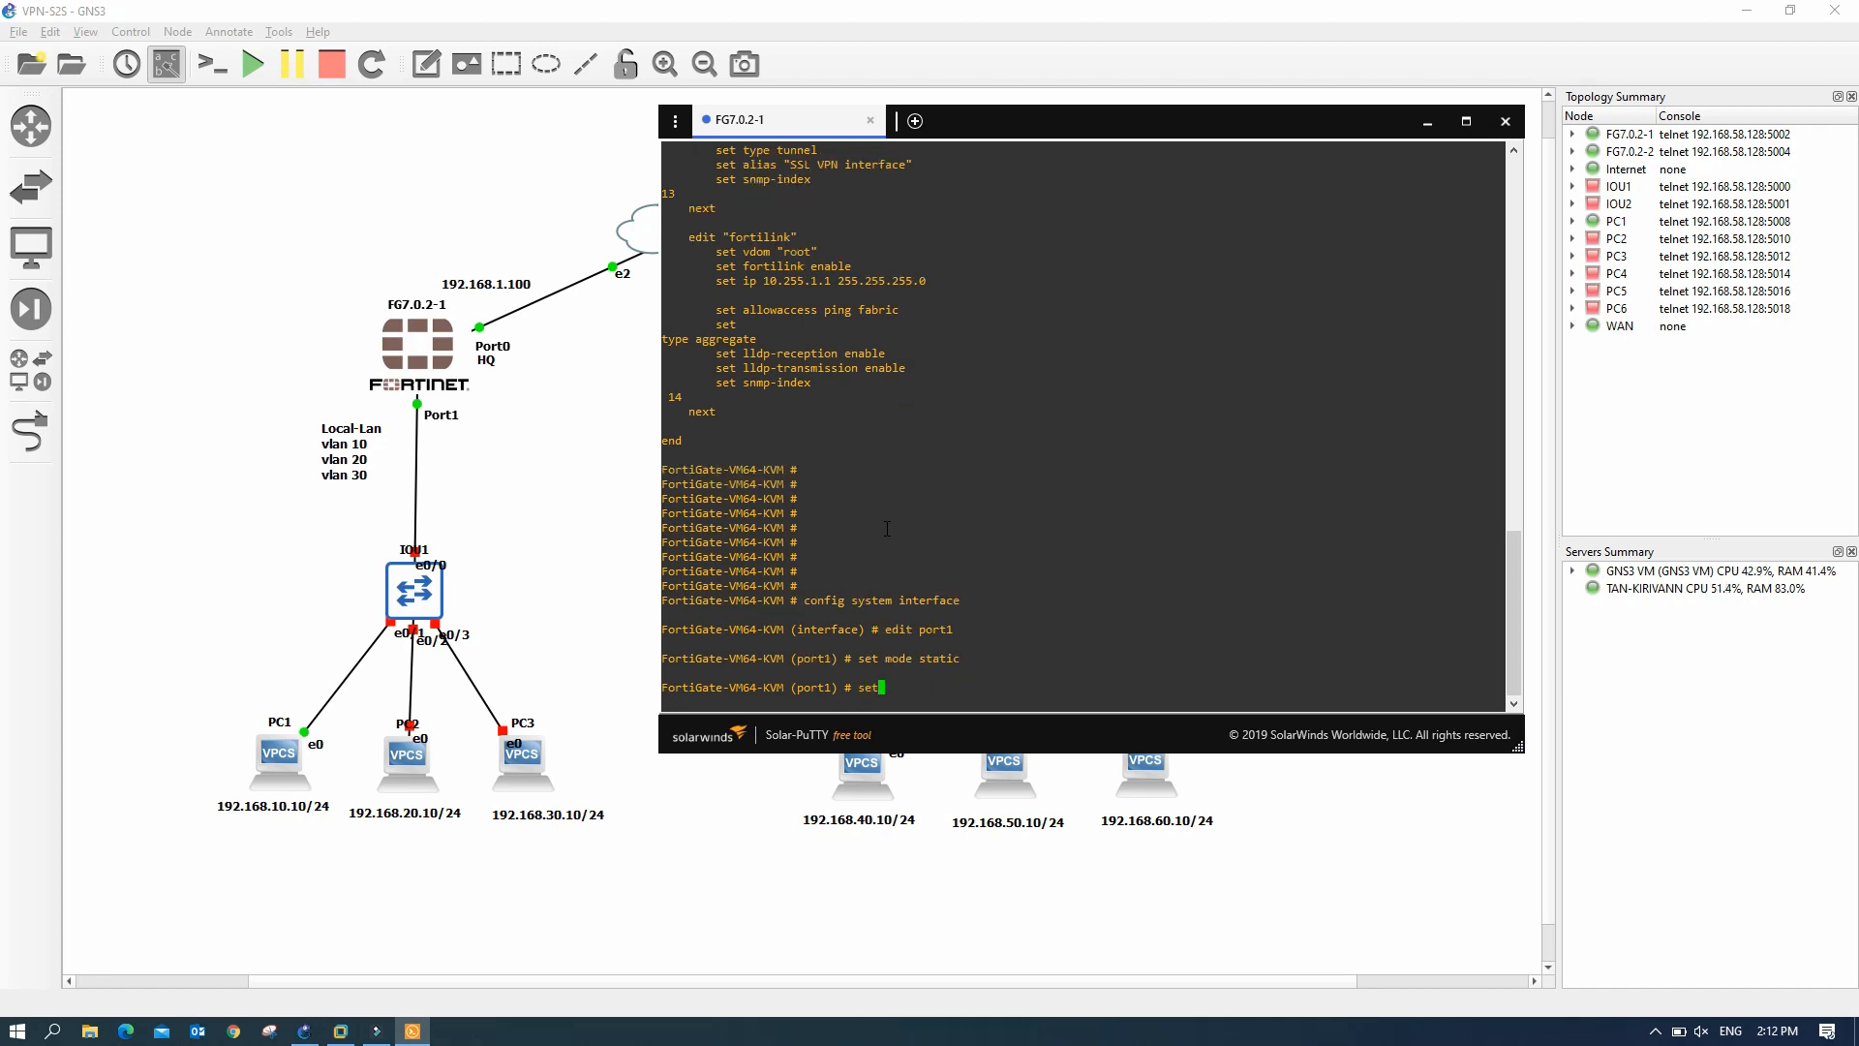
type("ip 192.168.1.100/24")
key("Return")
type("set ")
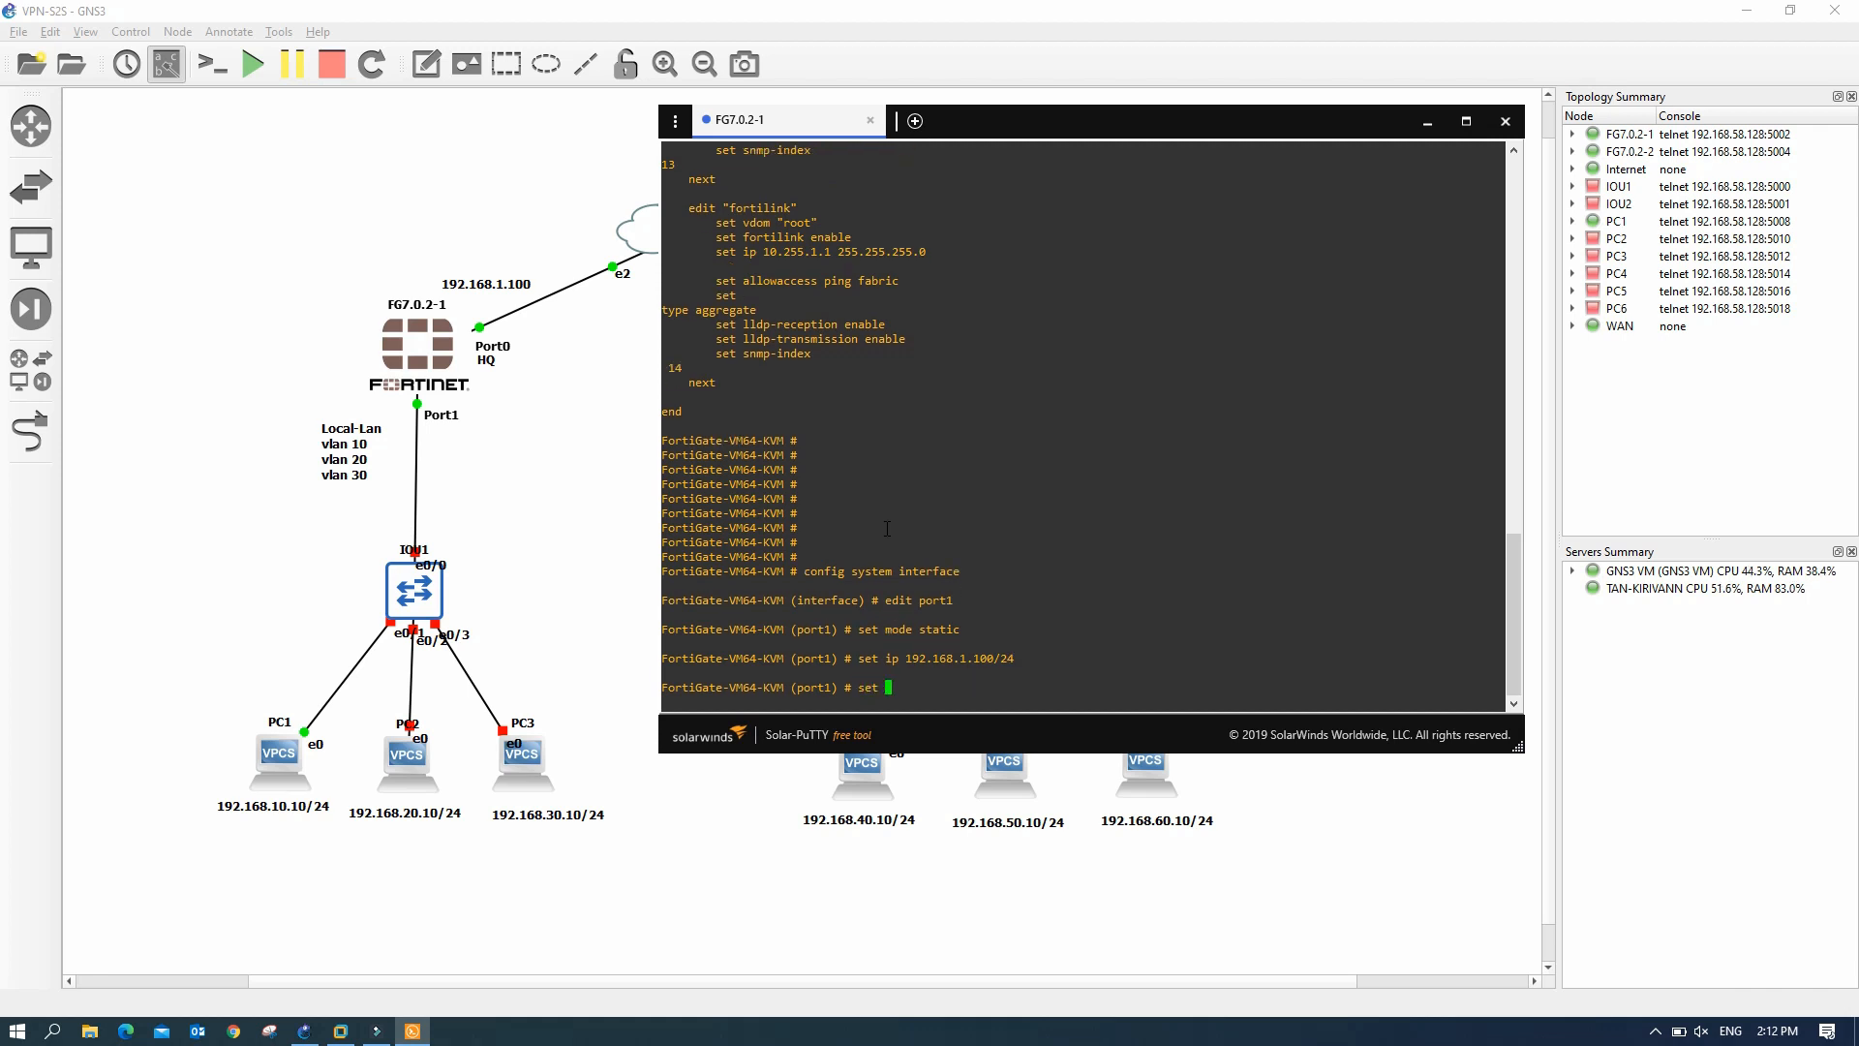
type("allowaccess ping http https")
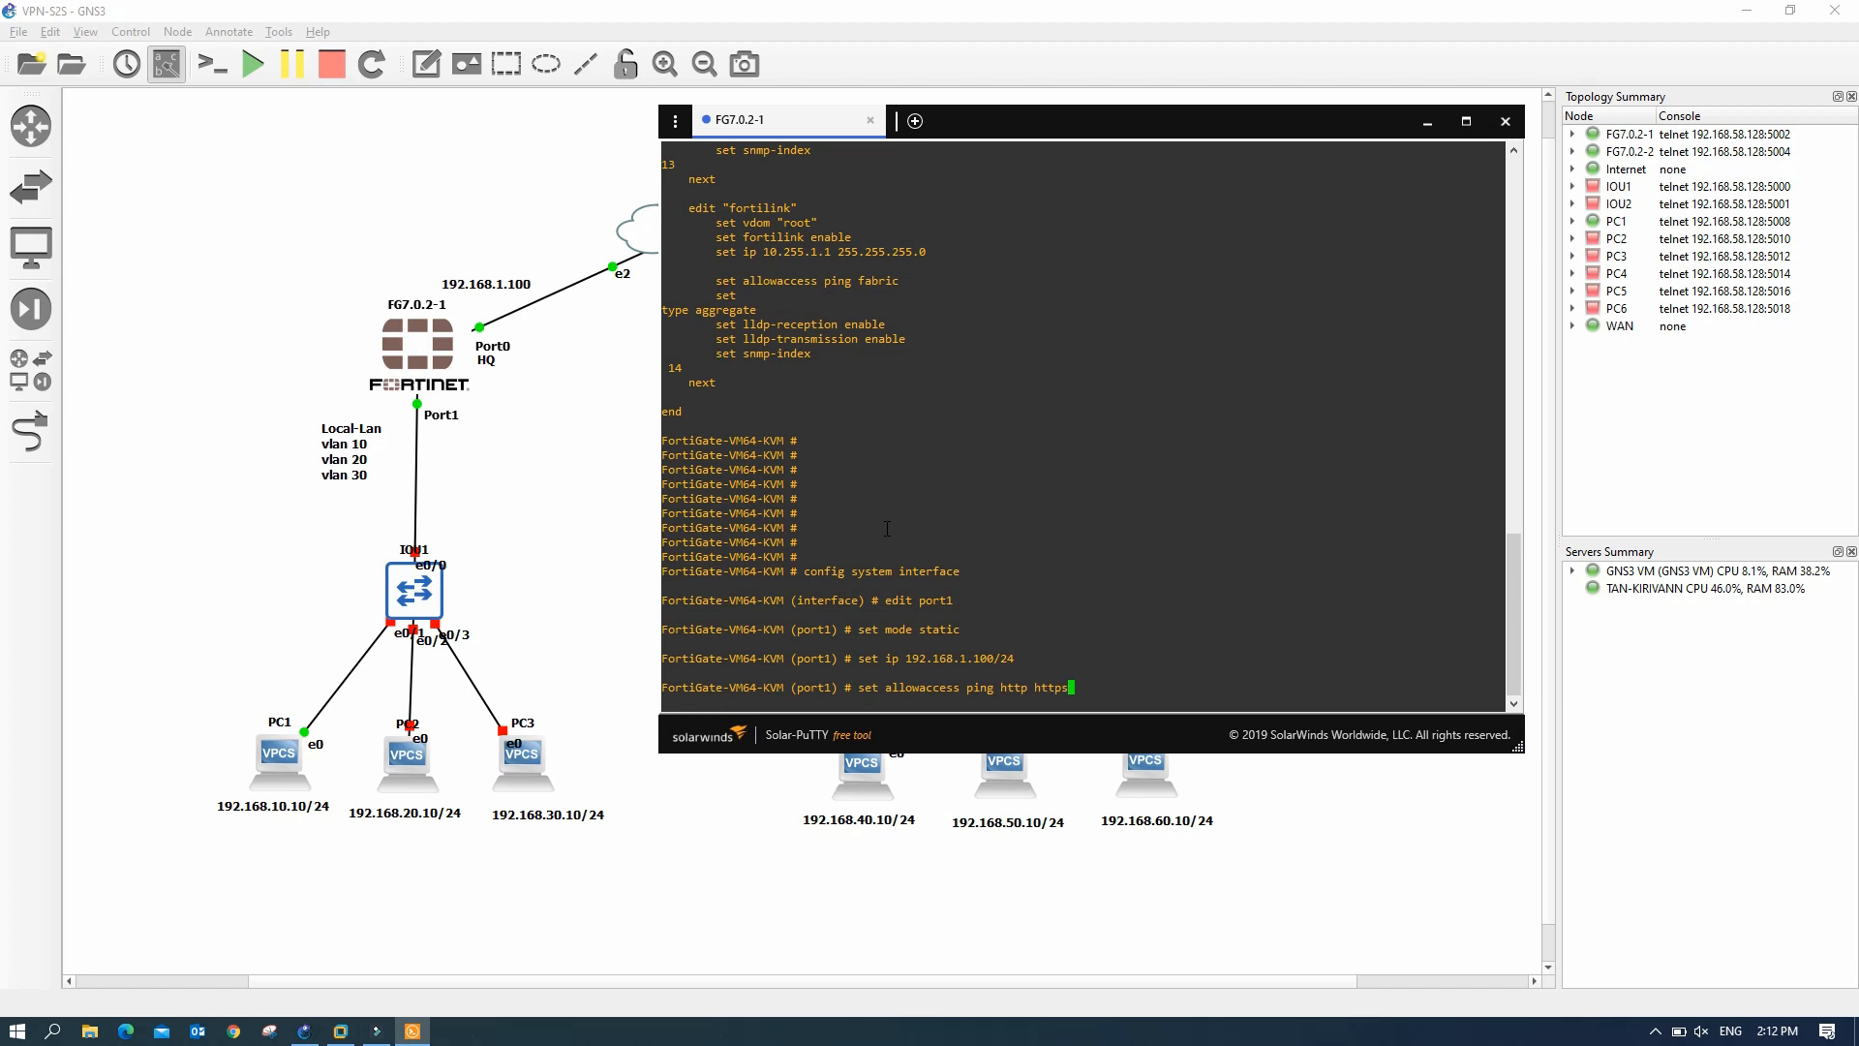
key("Return")
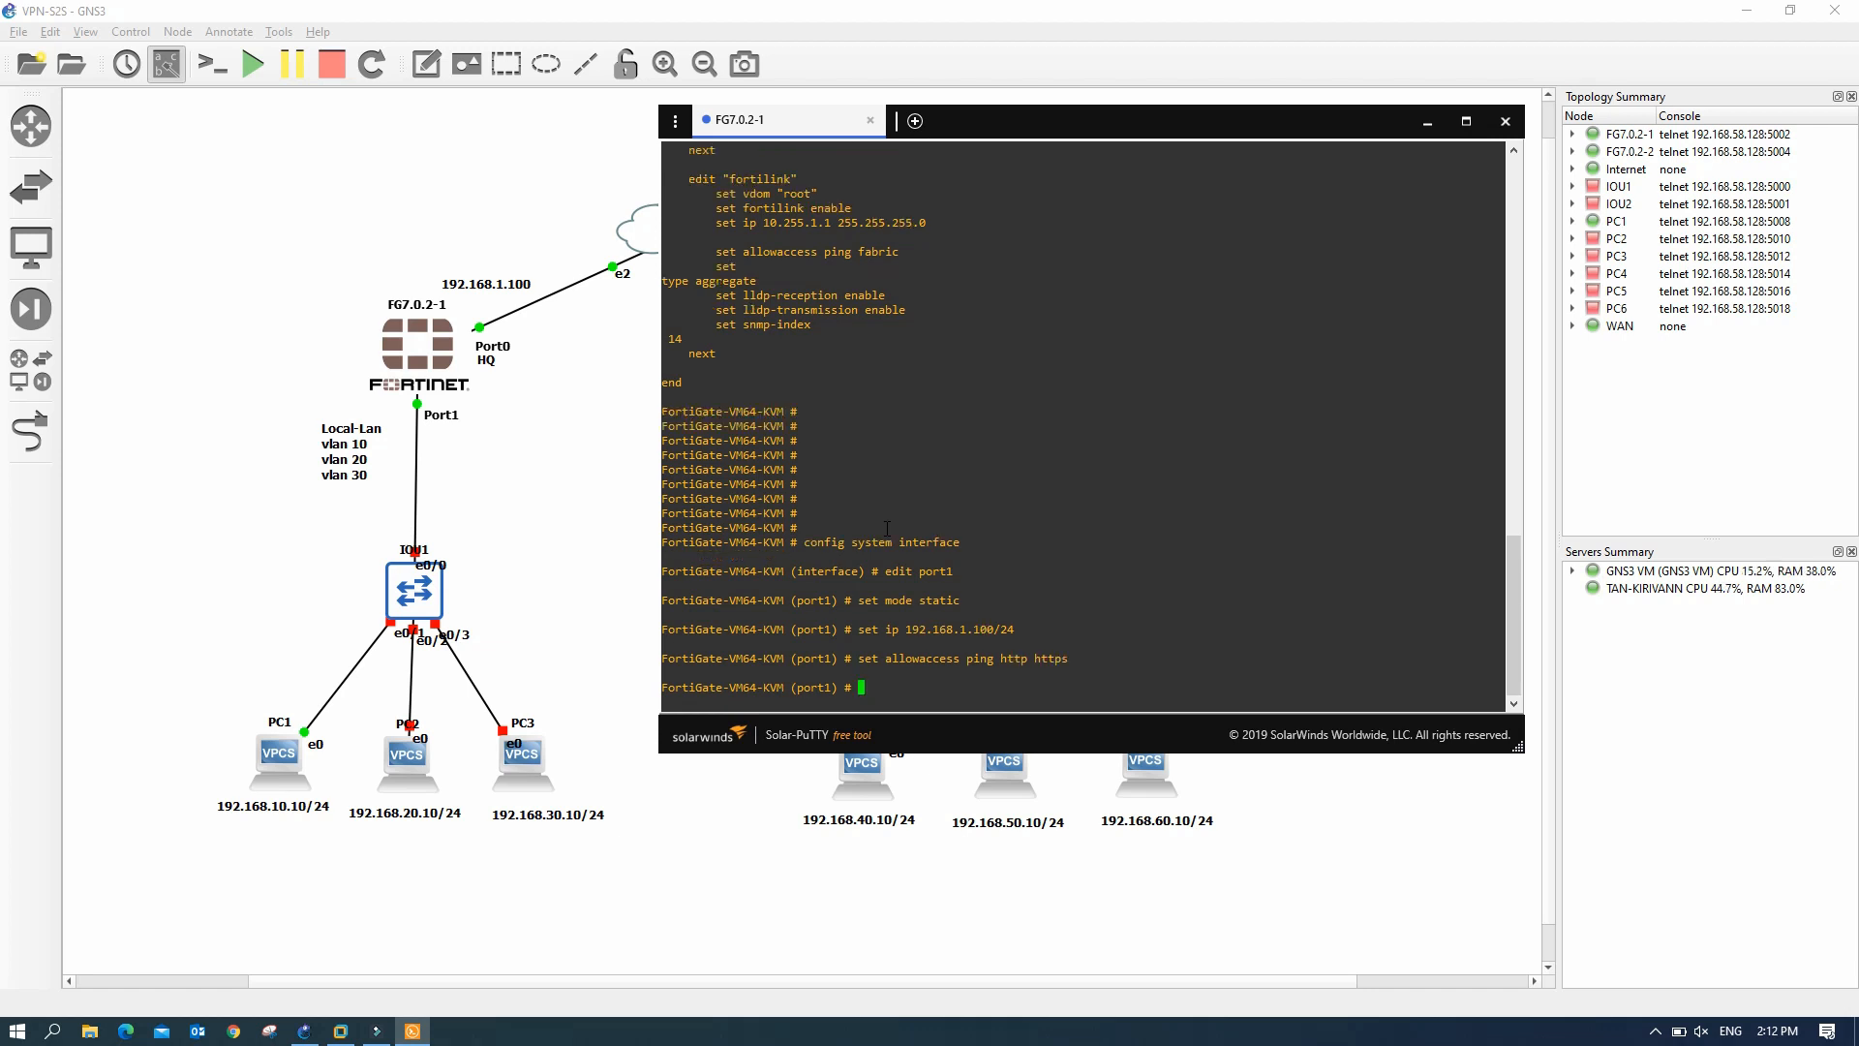
- Check port1's settings with 'sh', save with 'end', and switch to Chrome
type("sh")
key("Return")
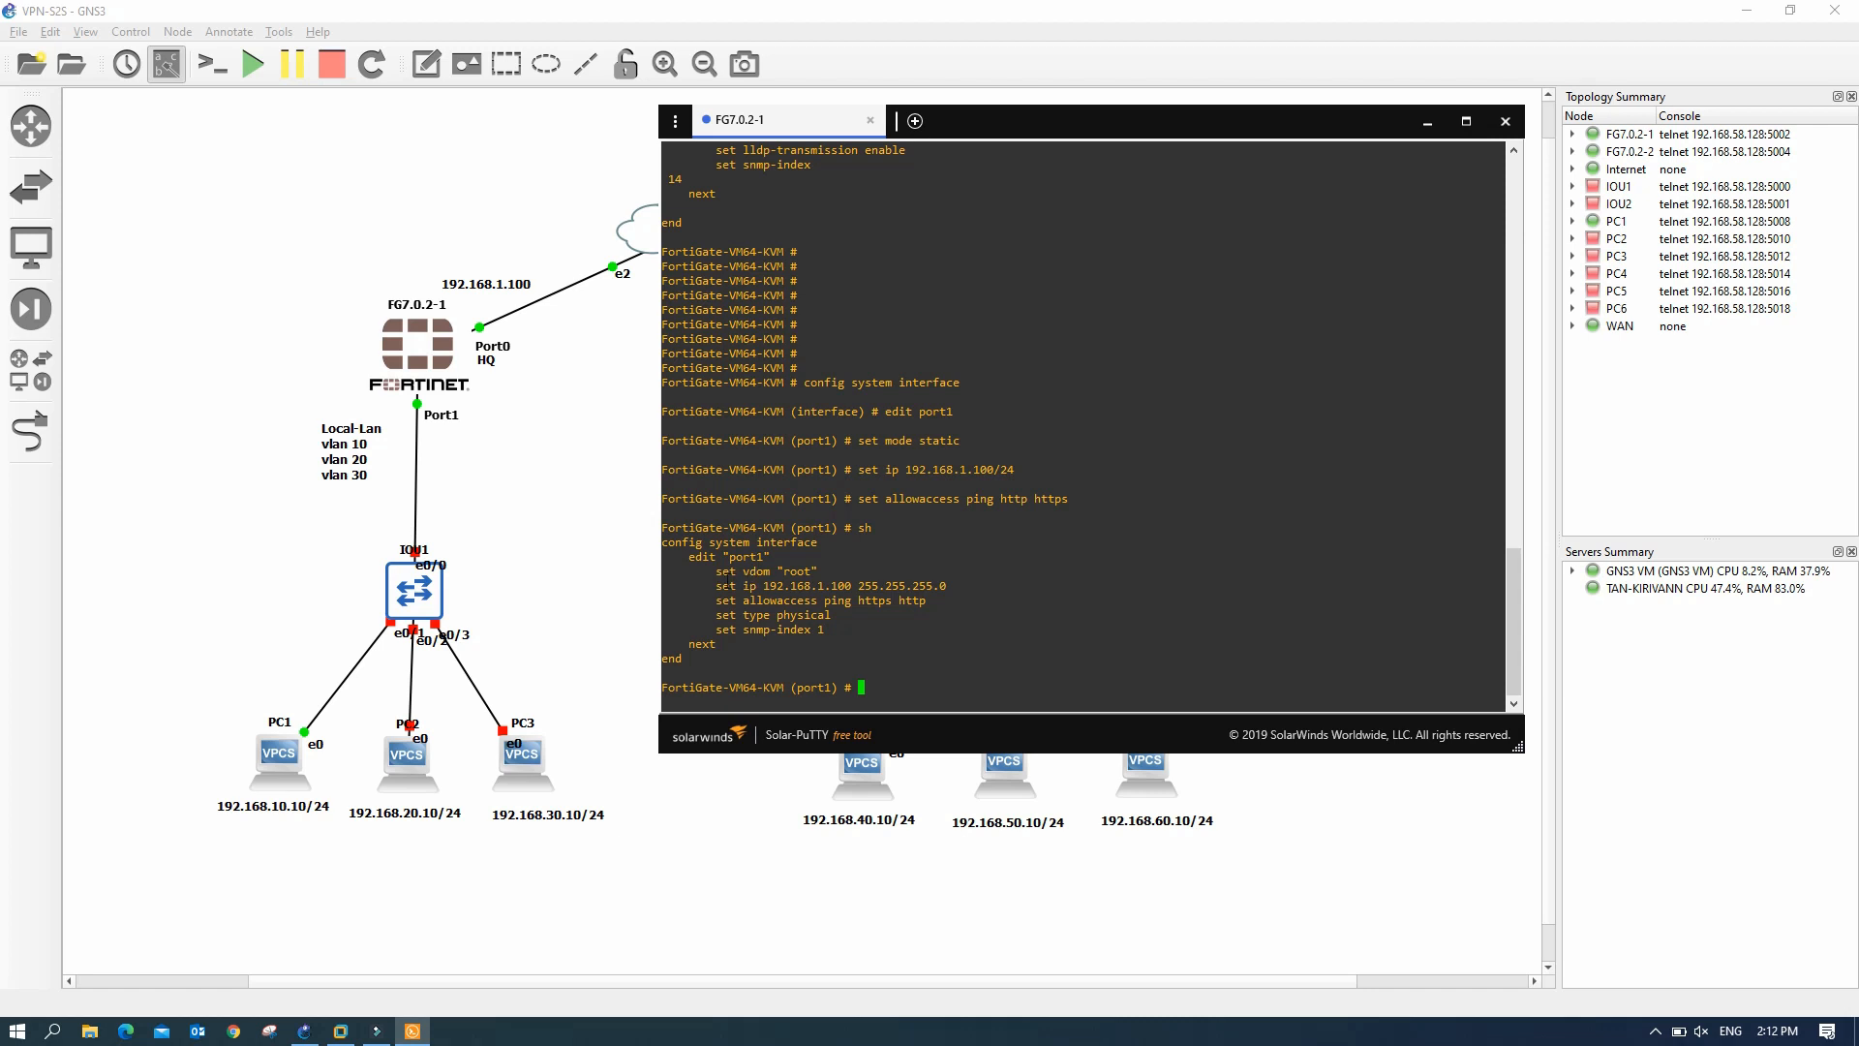
left_click_drag(722, 585, 862, 601)
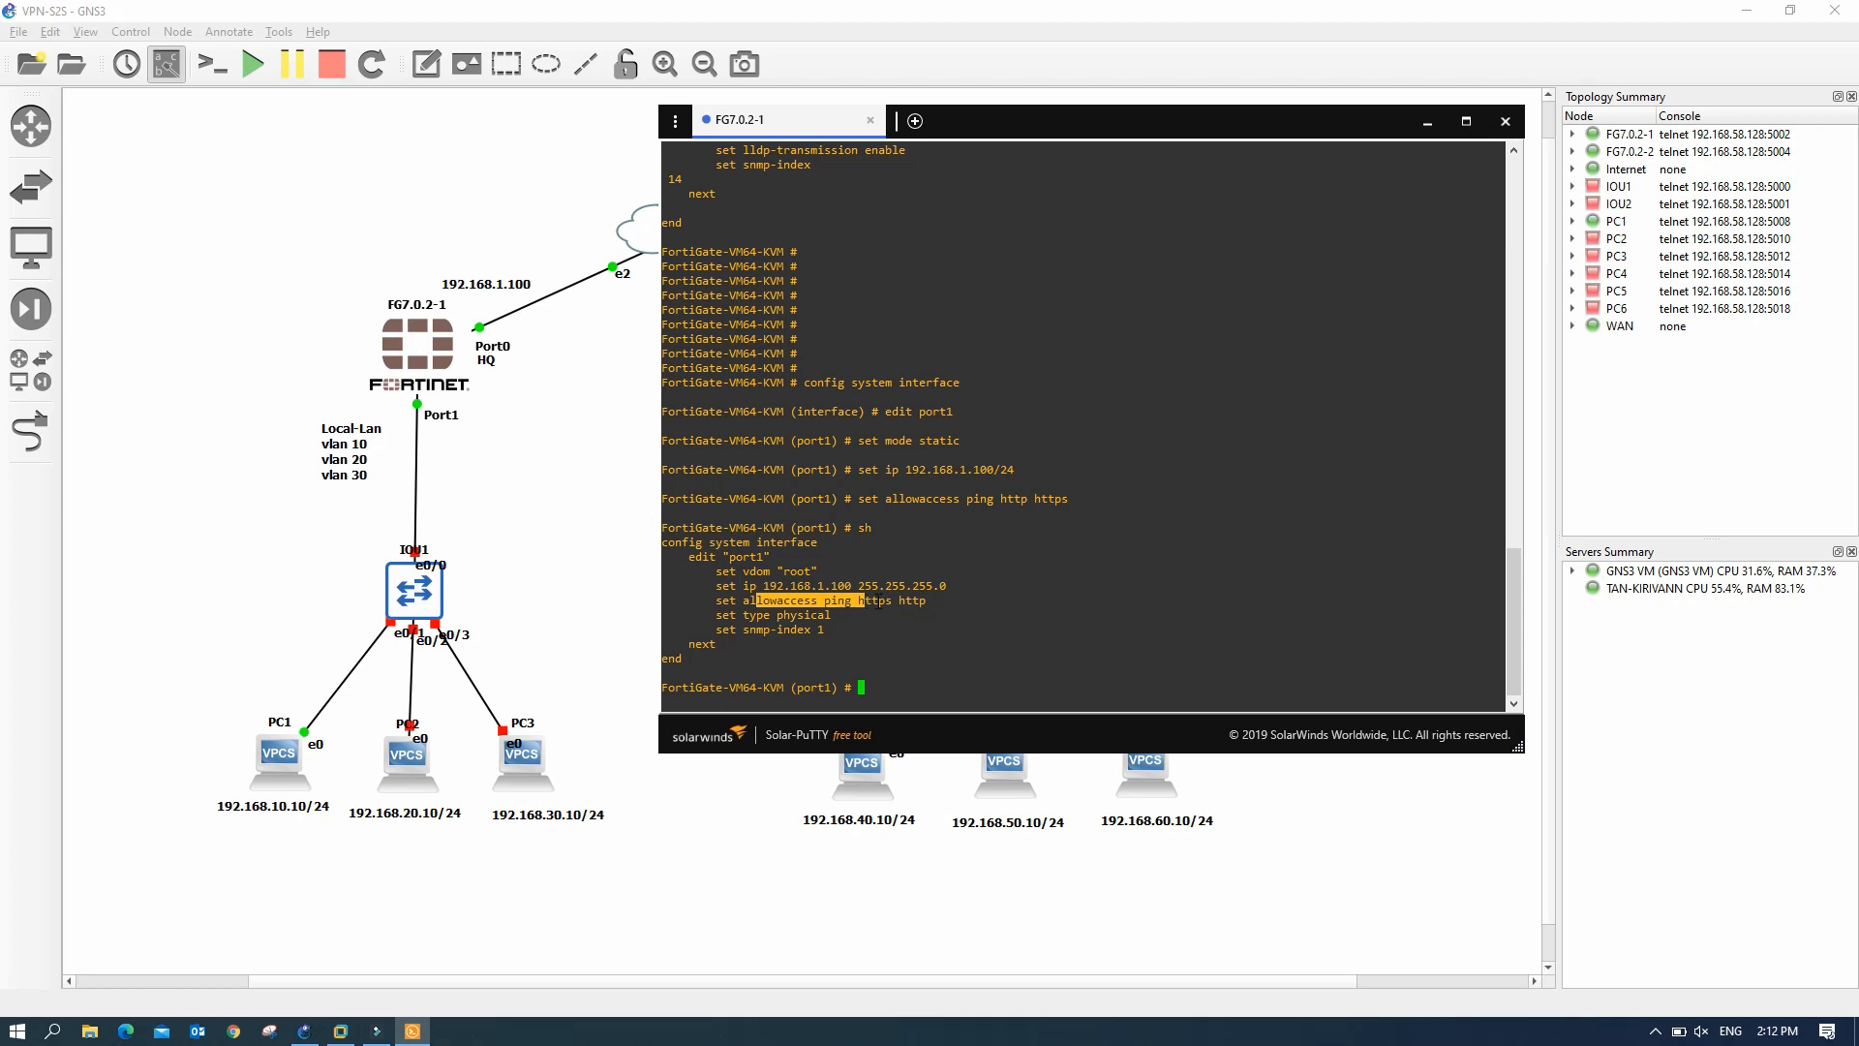
left_click_drag(871, 601, 903, 600)
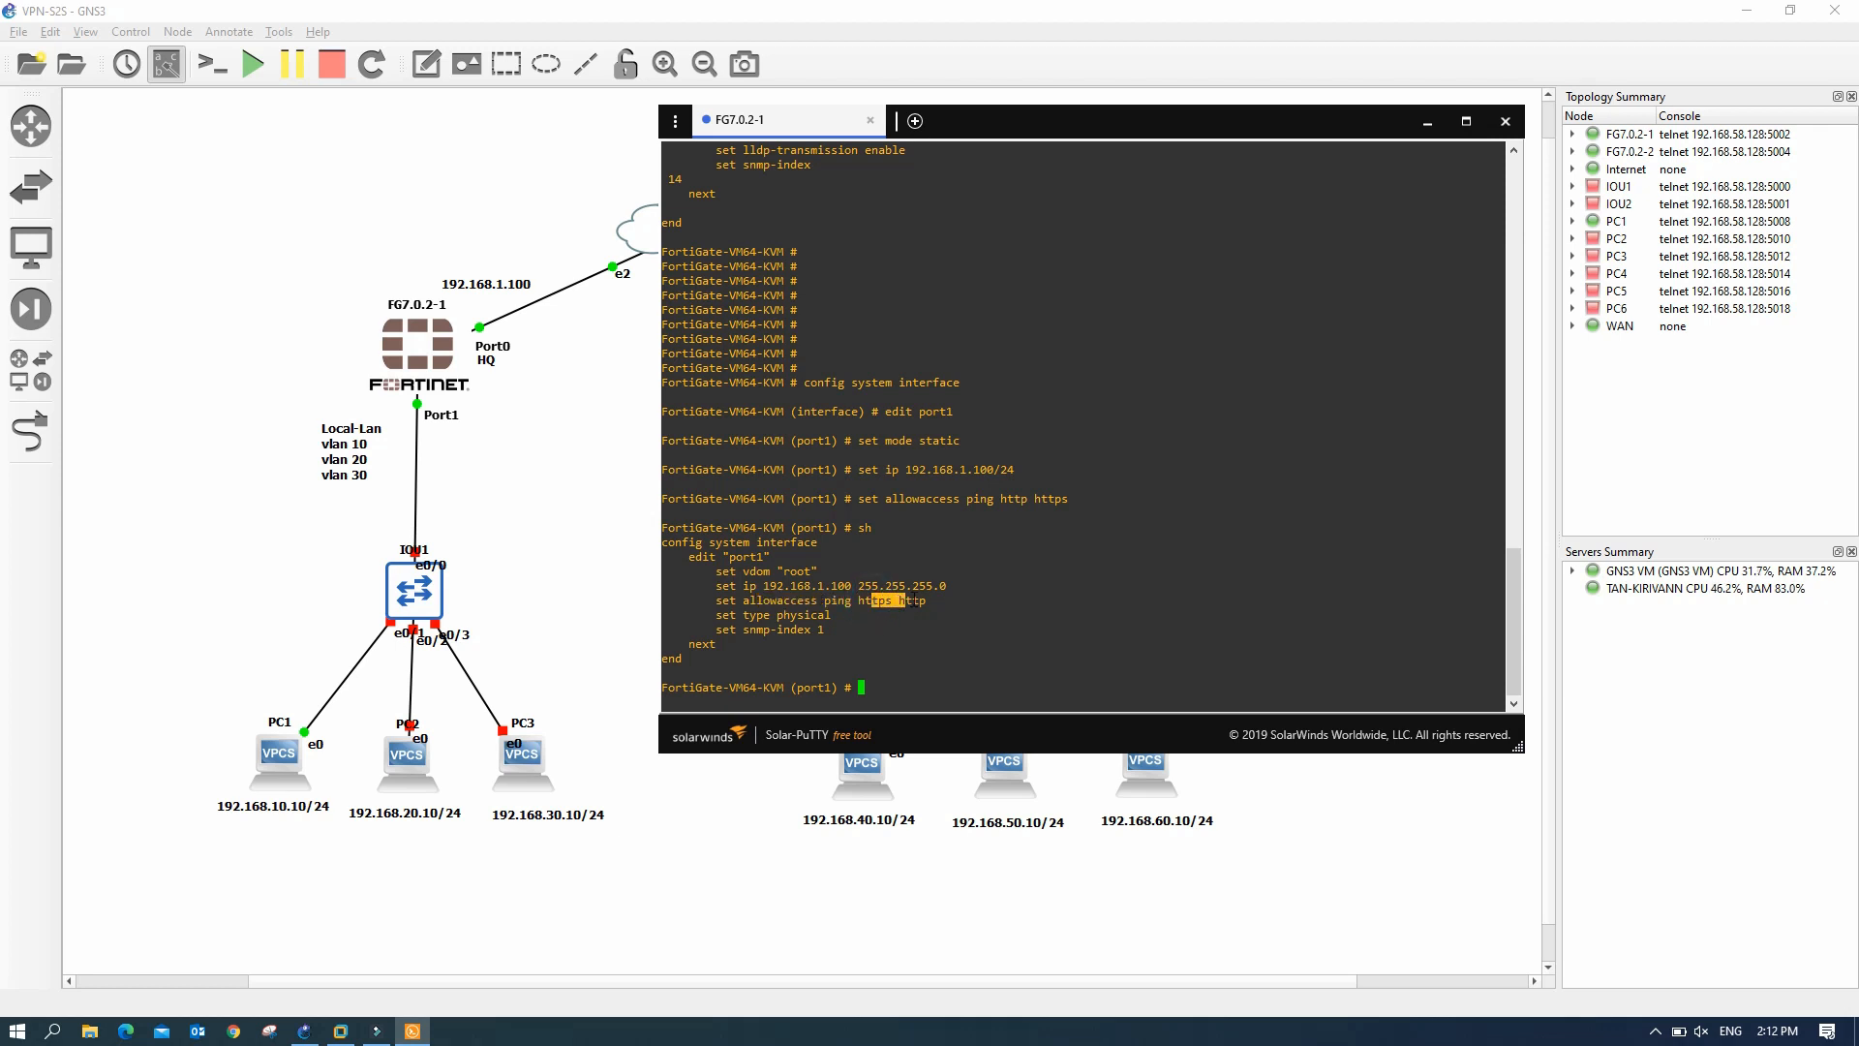
left_click(843, 622)
left_click_drag(927, 603, 867, 600)
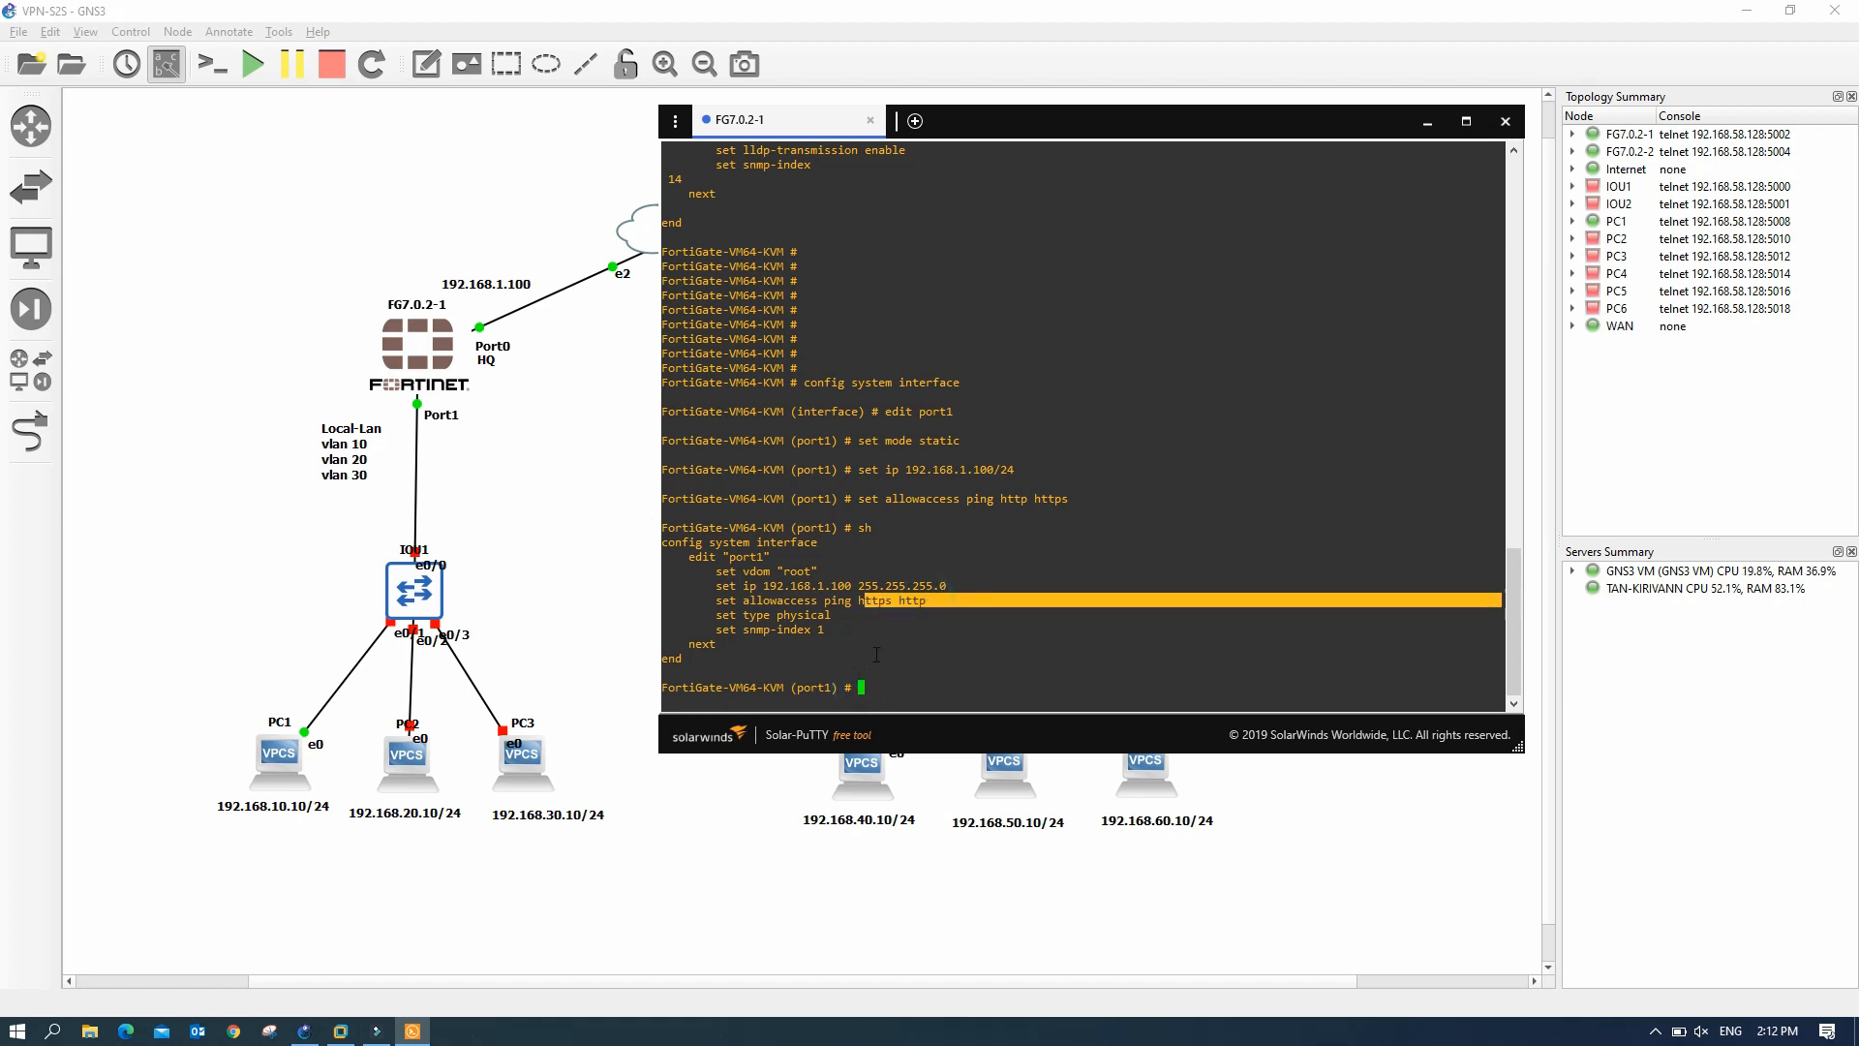
left_click(844, 620)
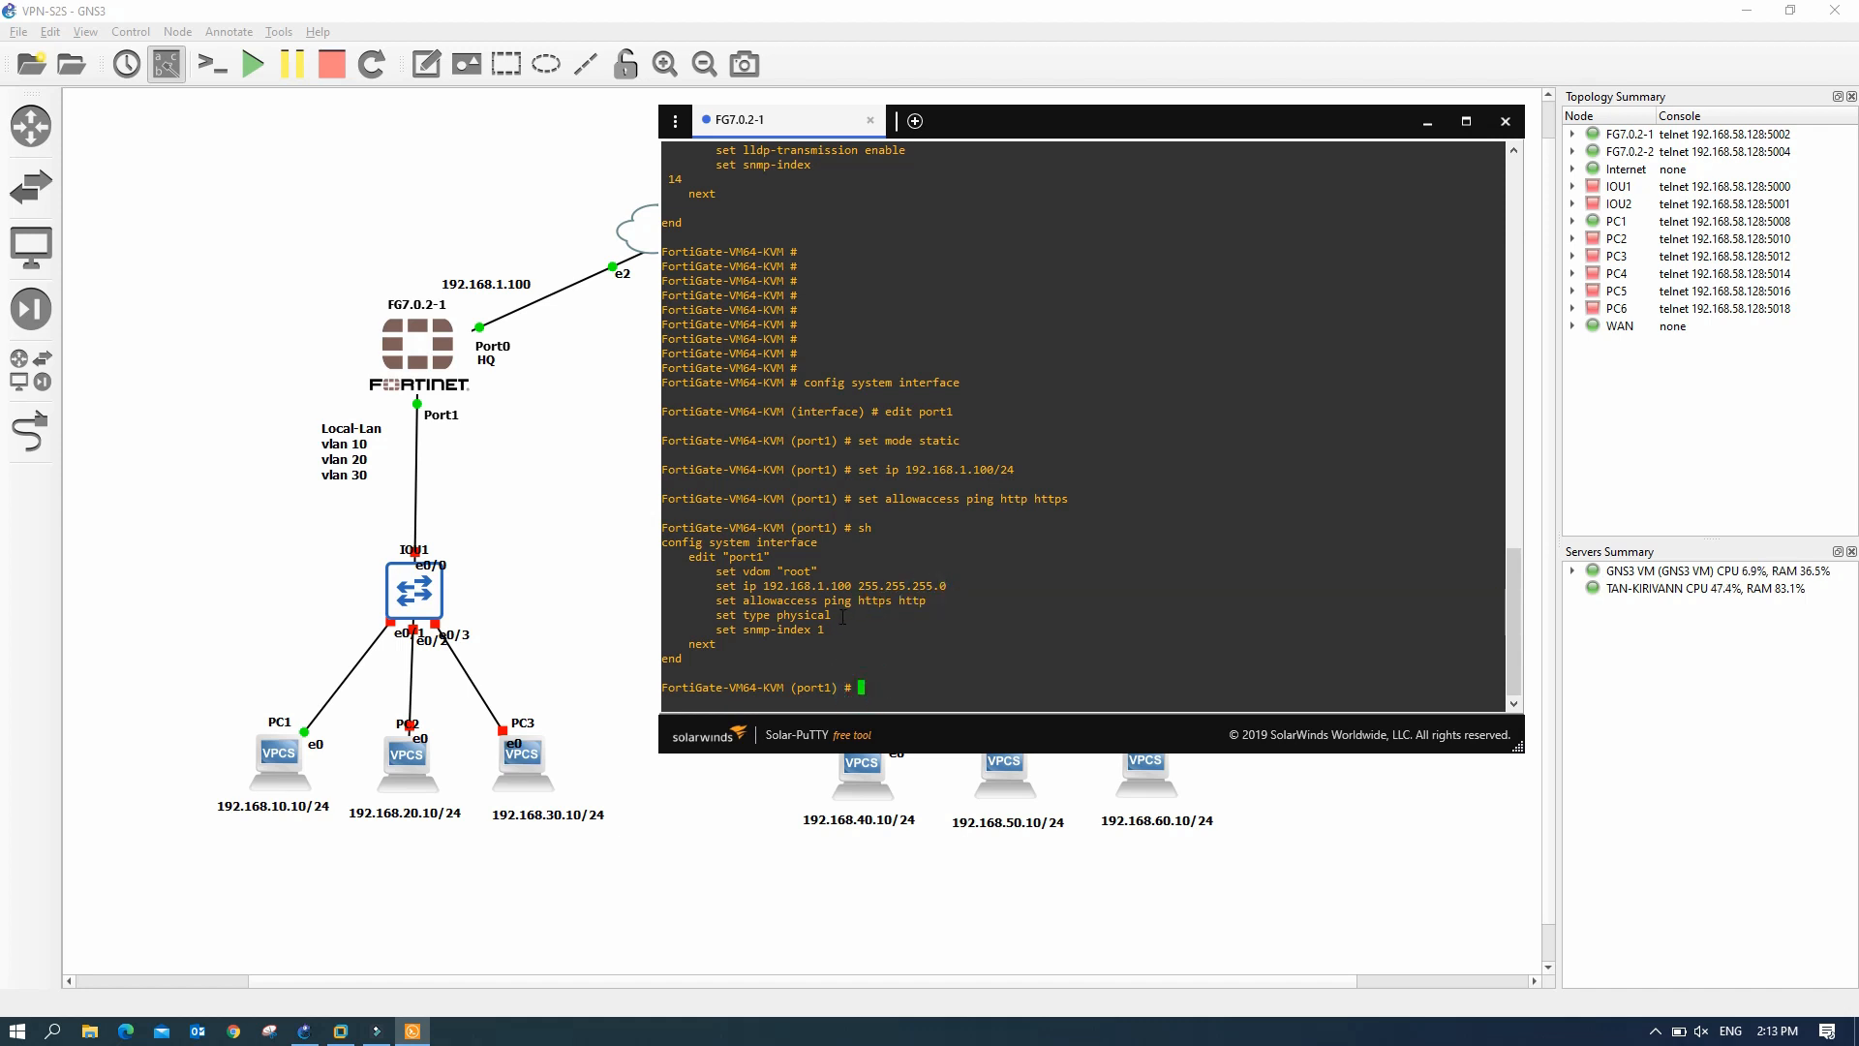
type("end")
key("Return")
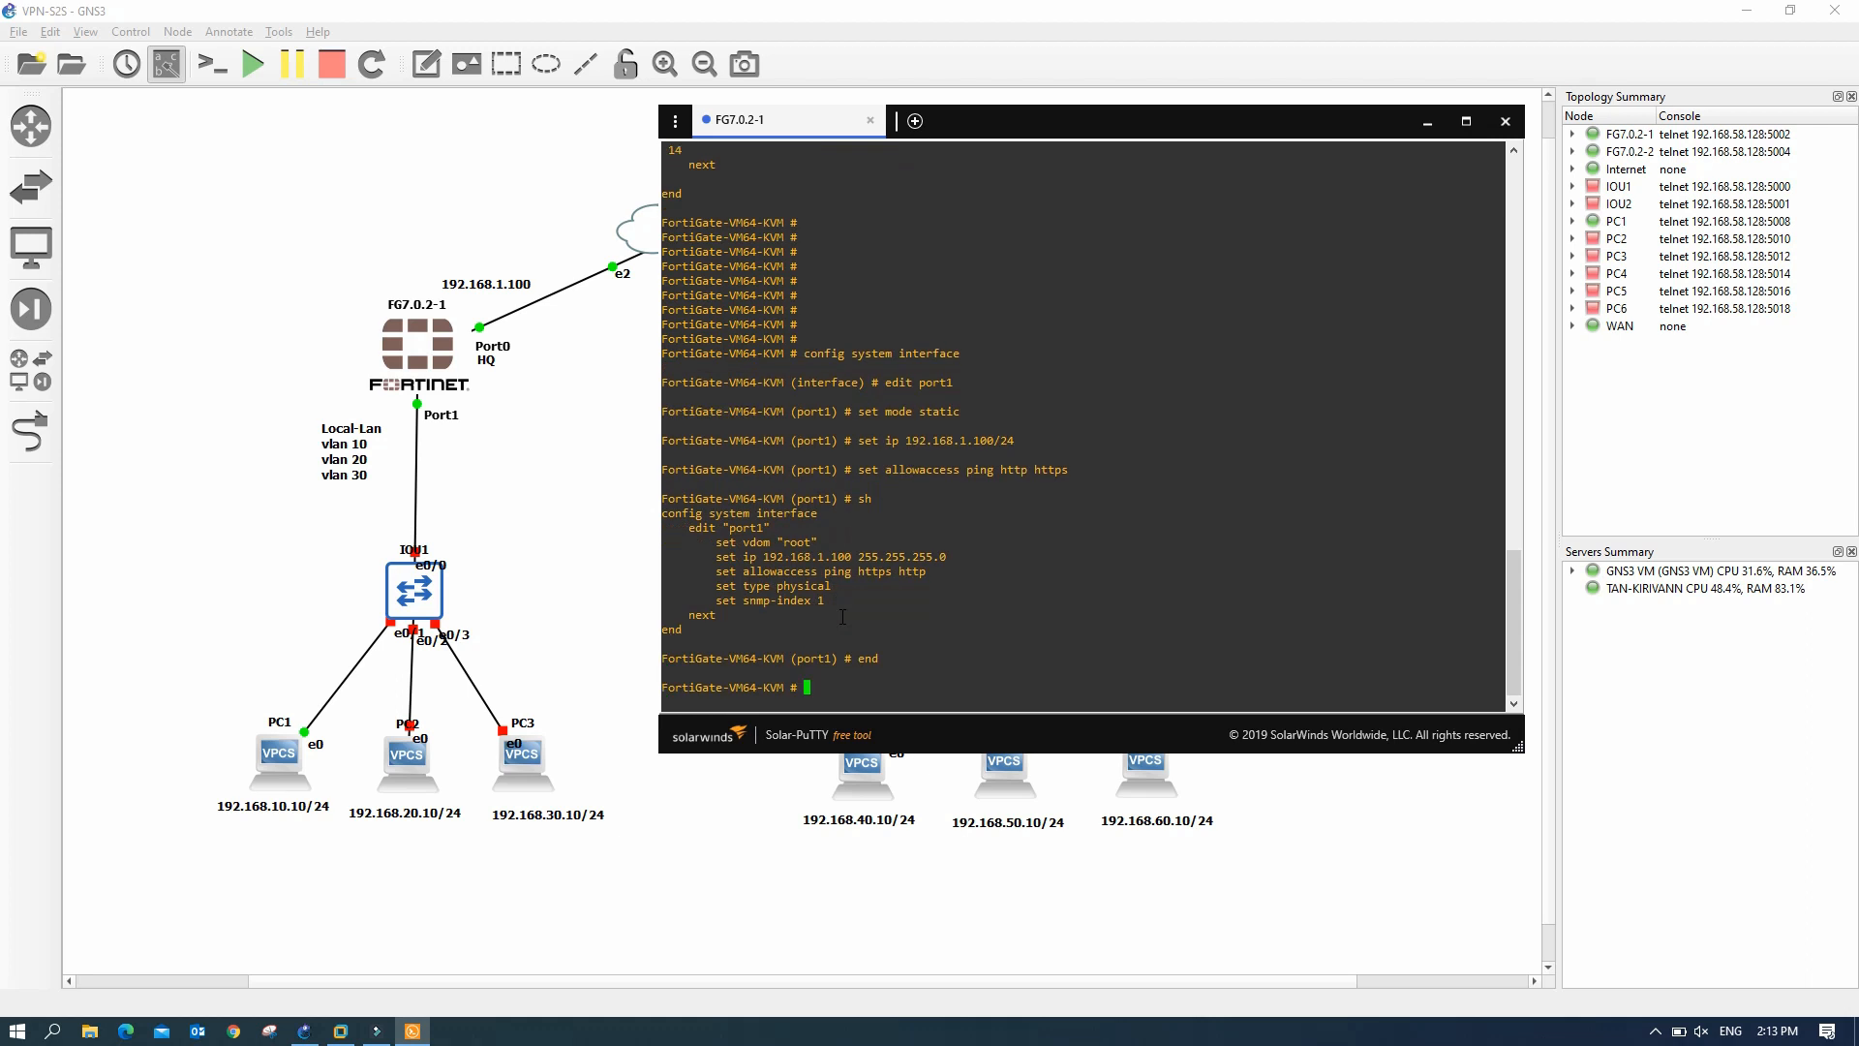
left_click(1427, 122)
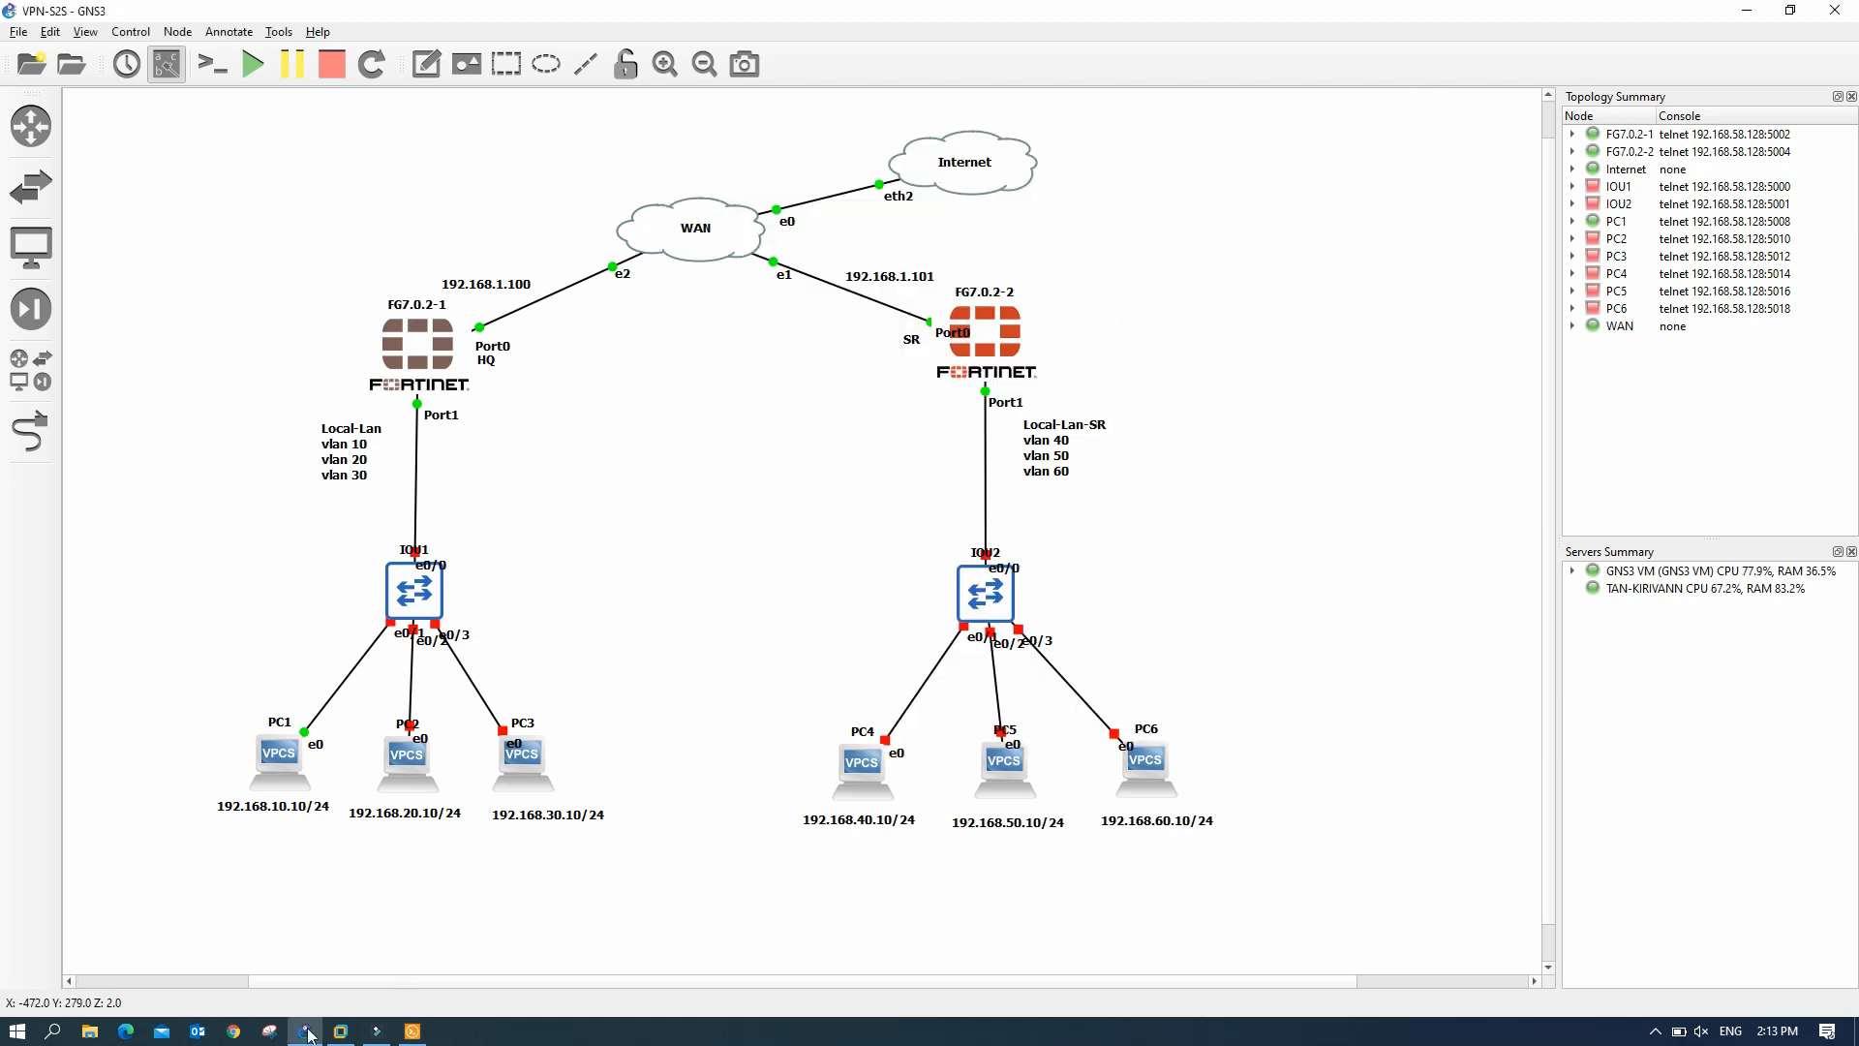
left_click(234, 1033)
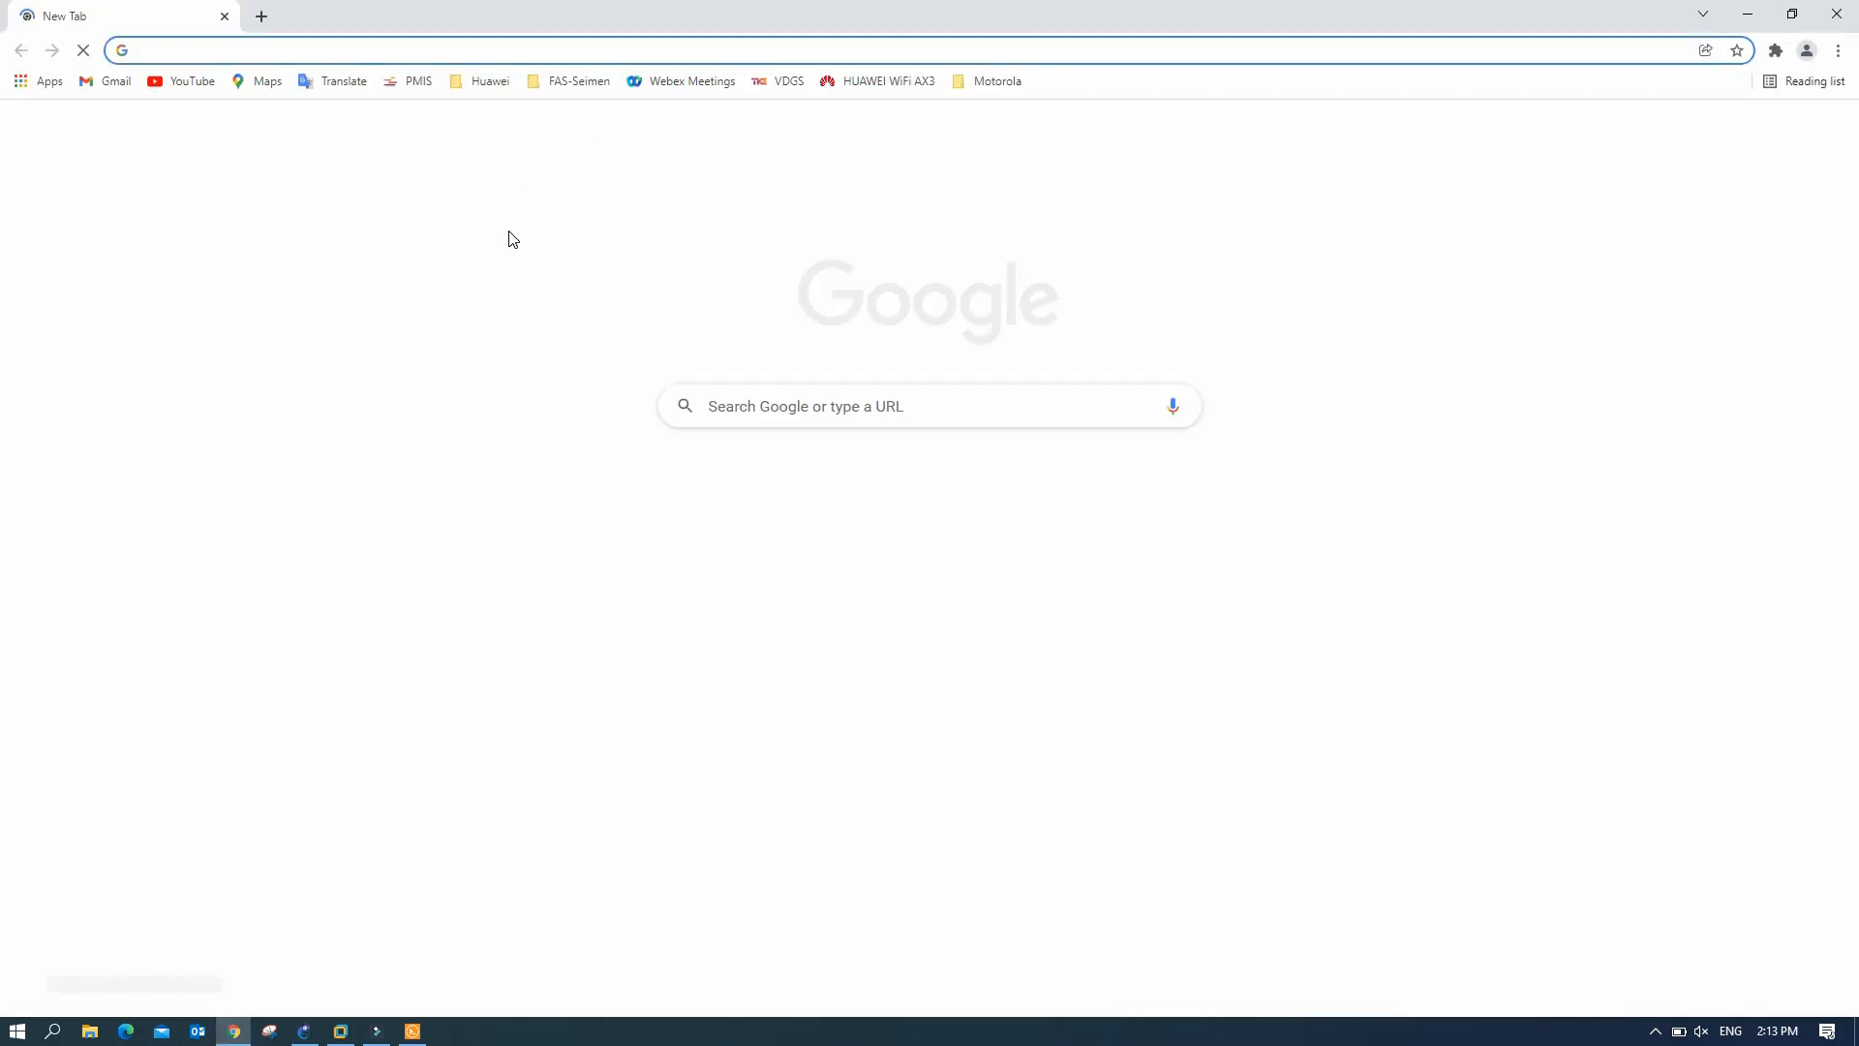
- Load 192.168.1.100 in Chrome, correcting a mistyped address first
type("1921.68.")
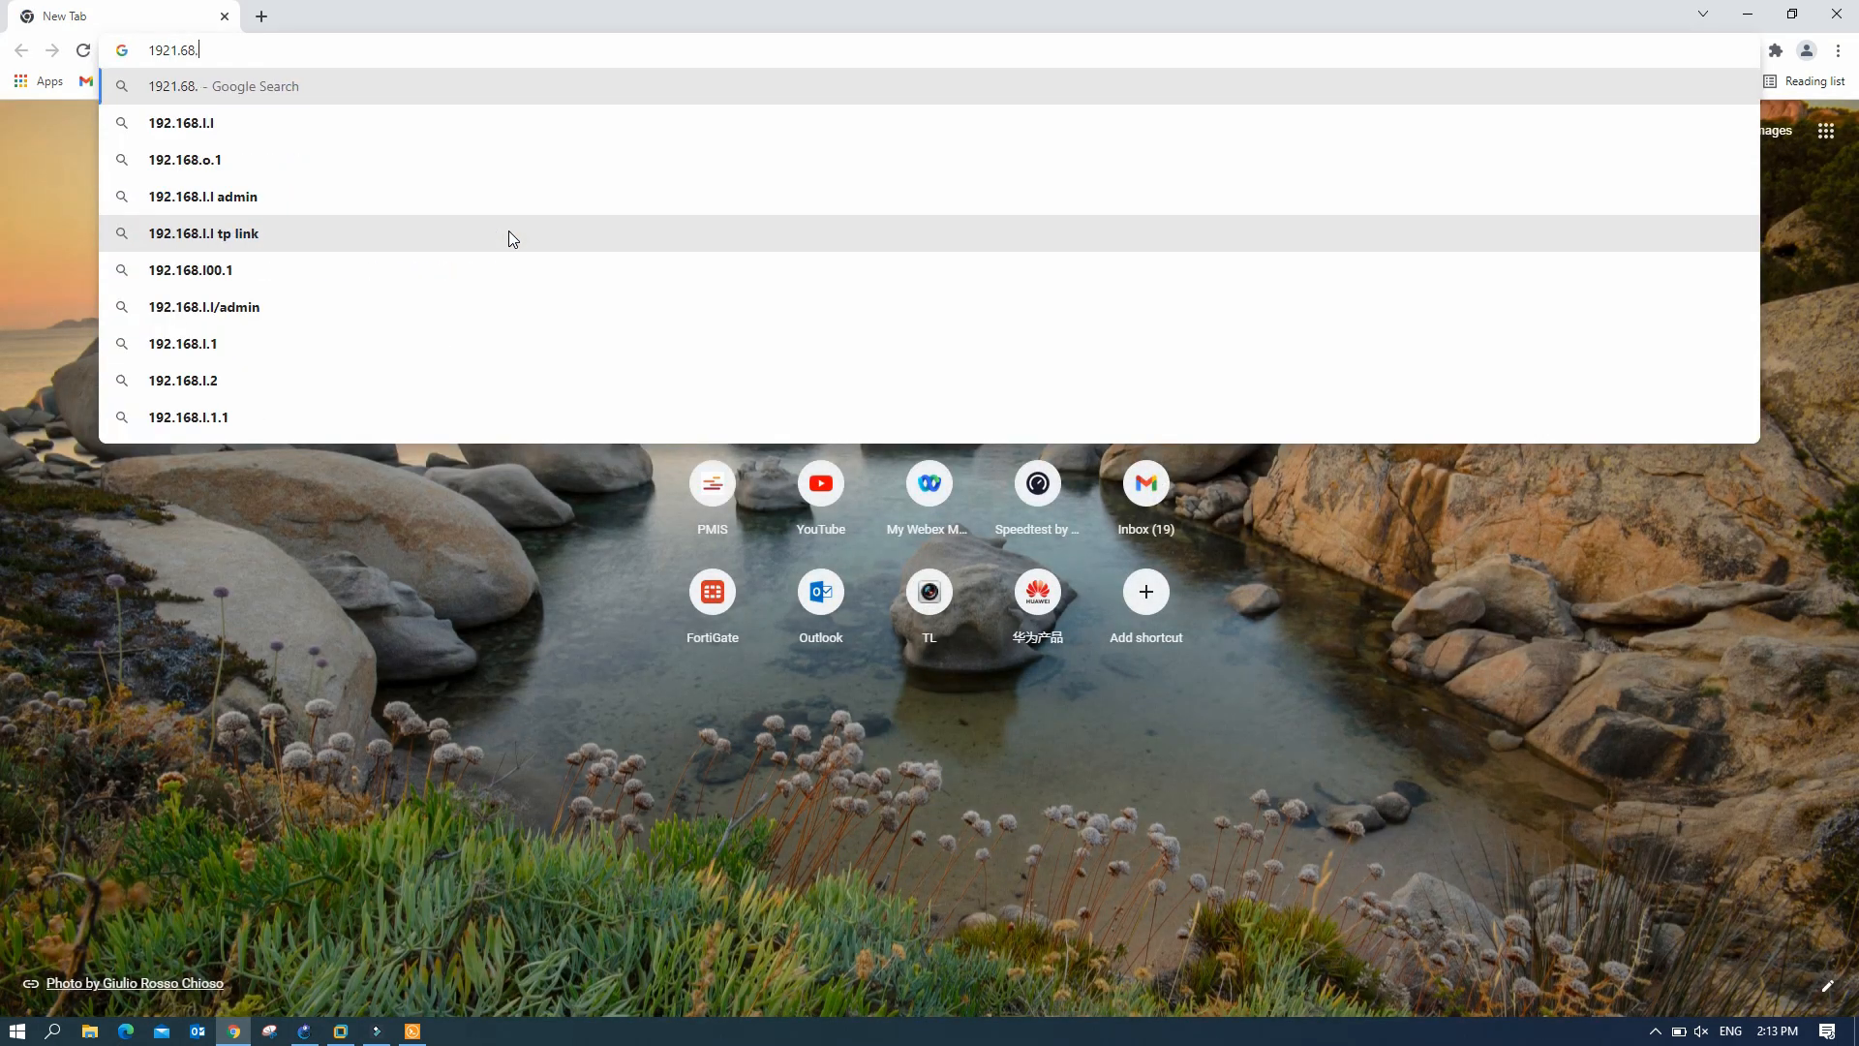
type("1.100")
key("Return")
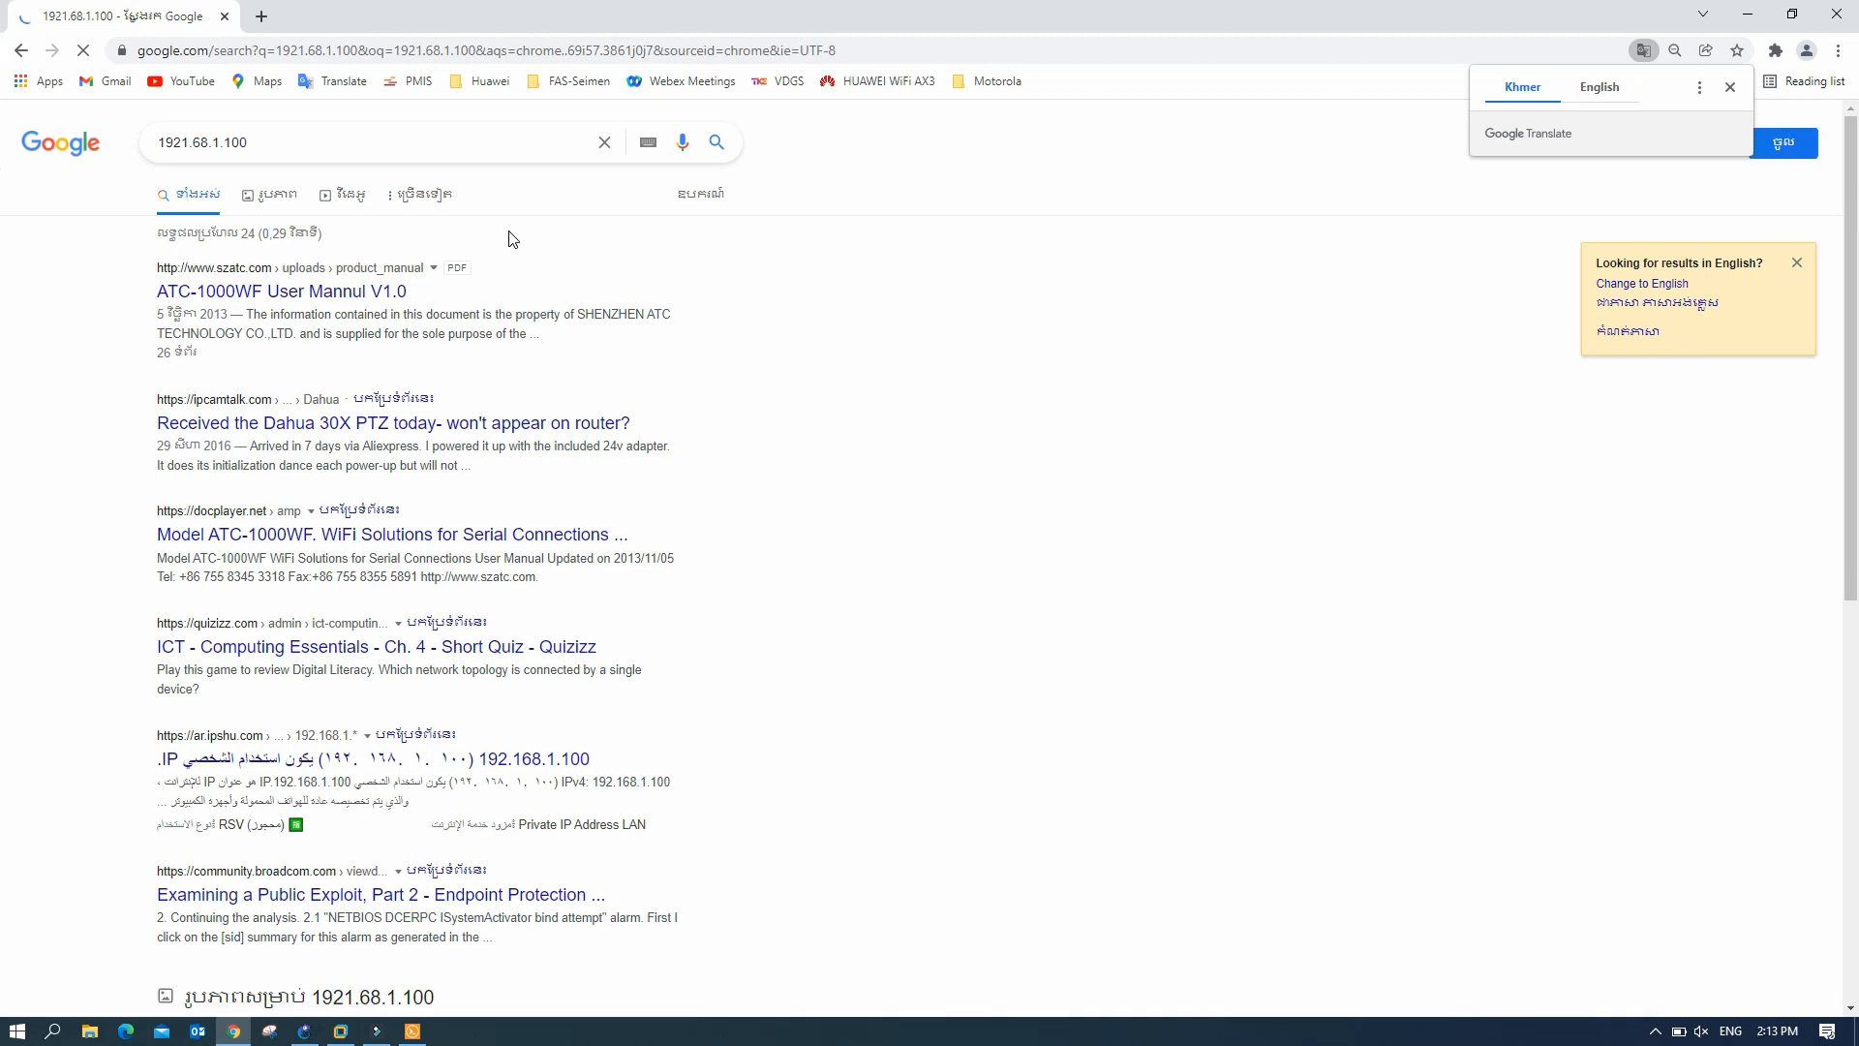
left_click(872, 48)
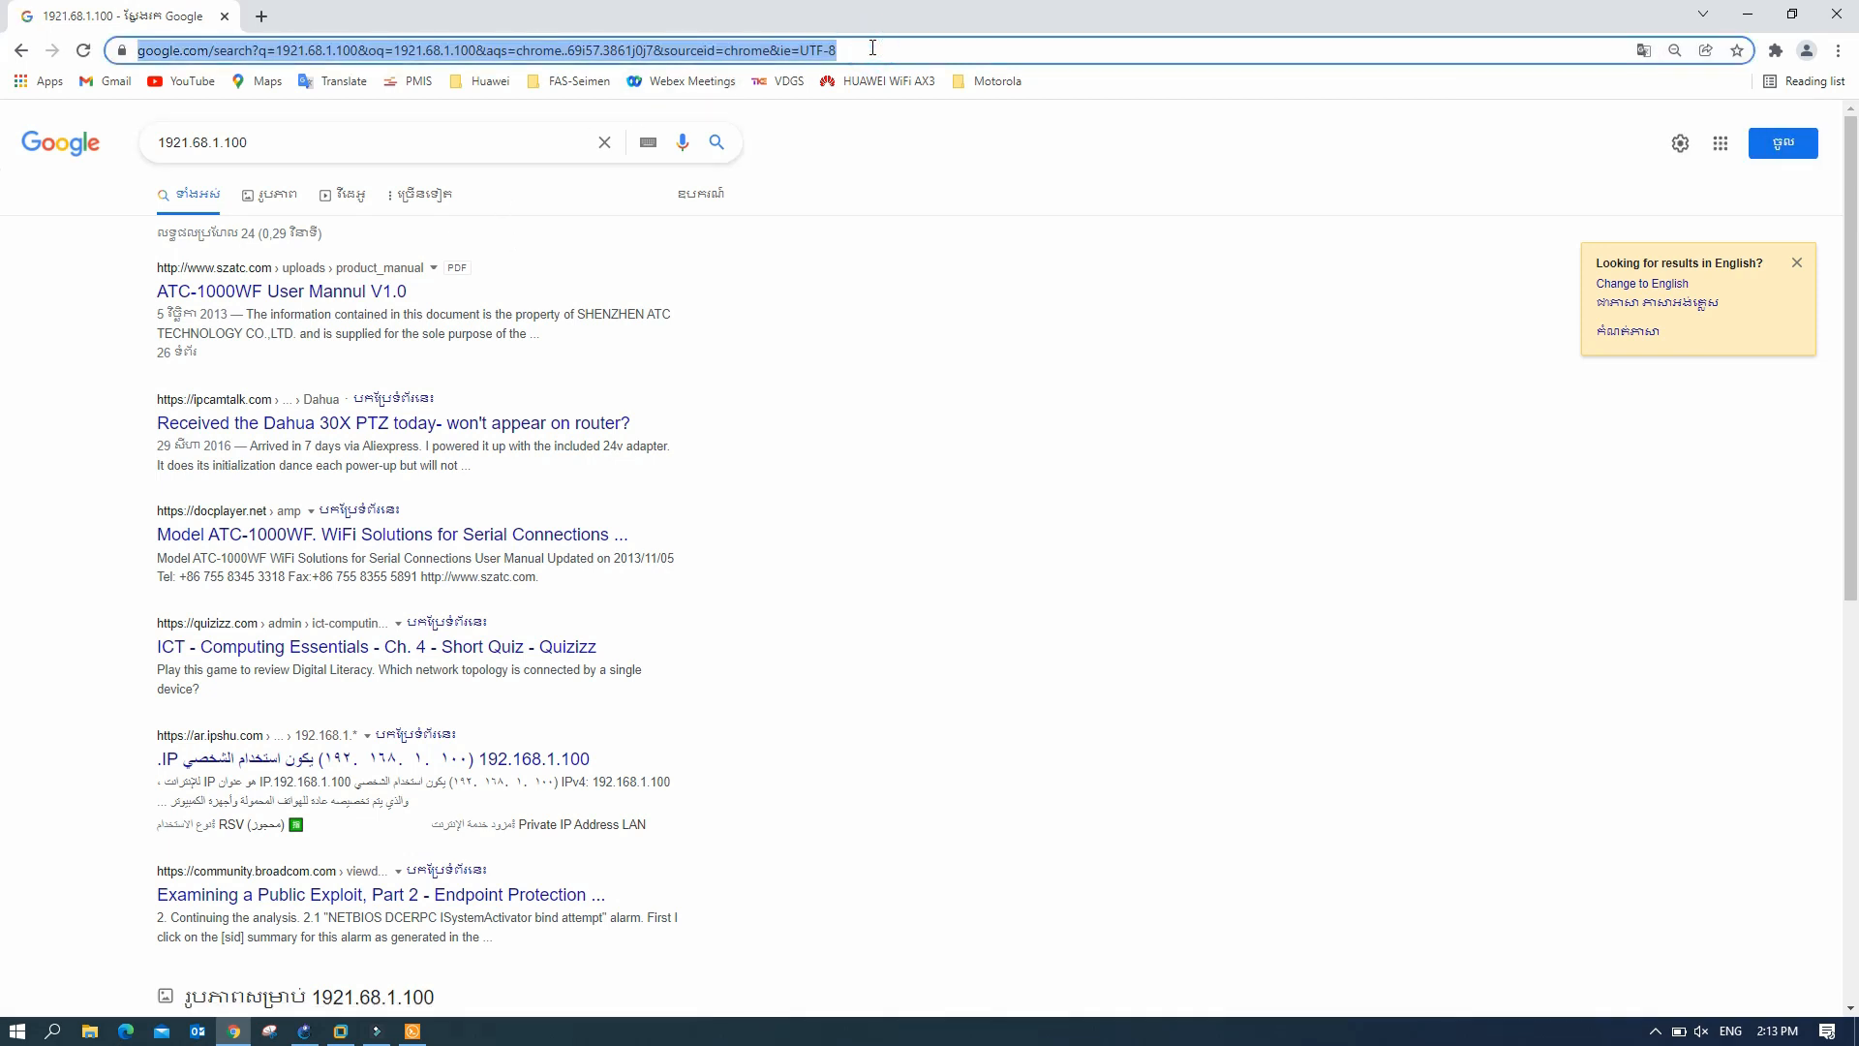
type("192")
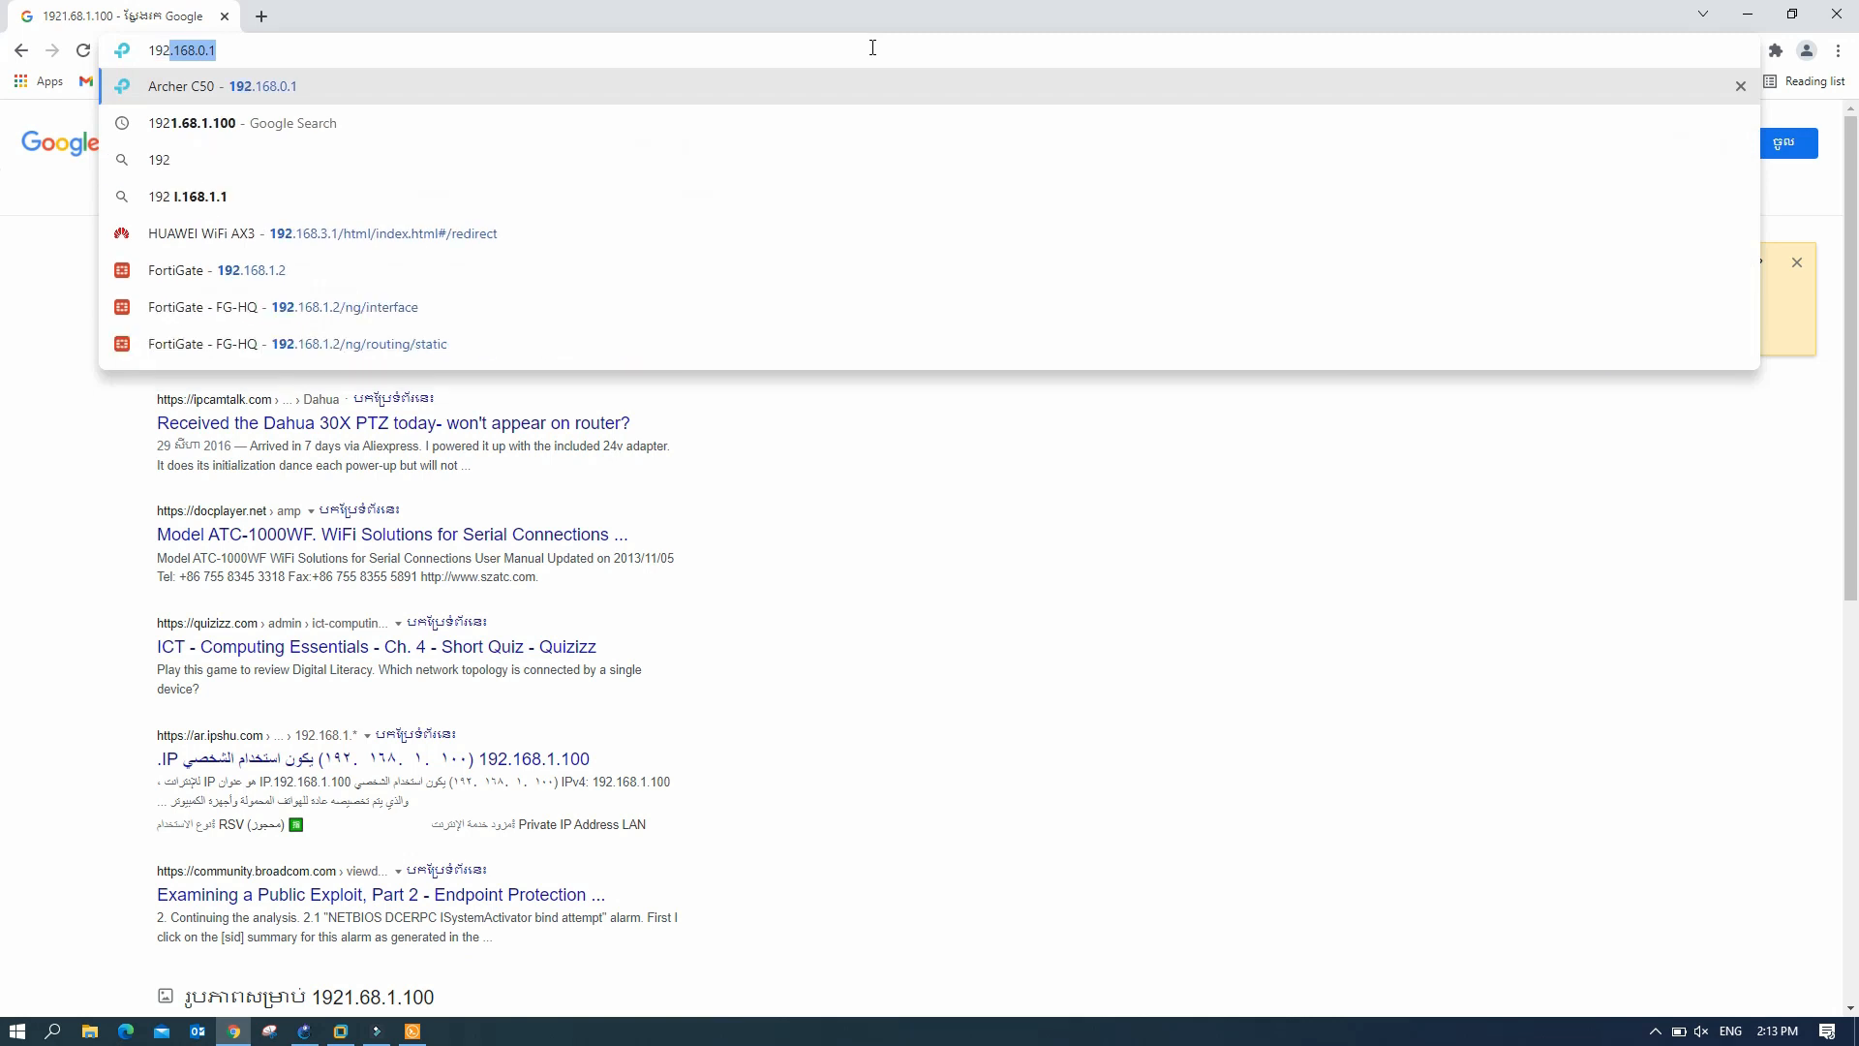
type(".168.")
type("1")
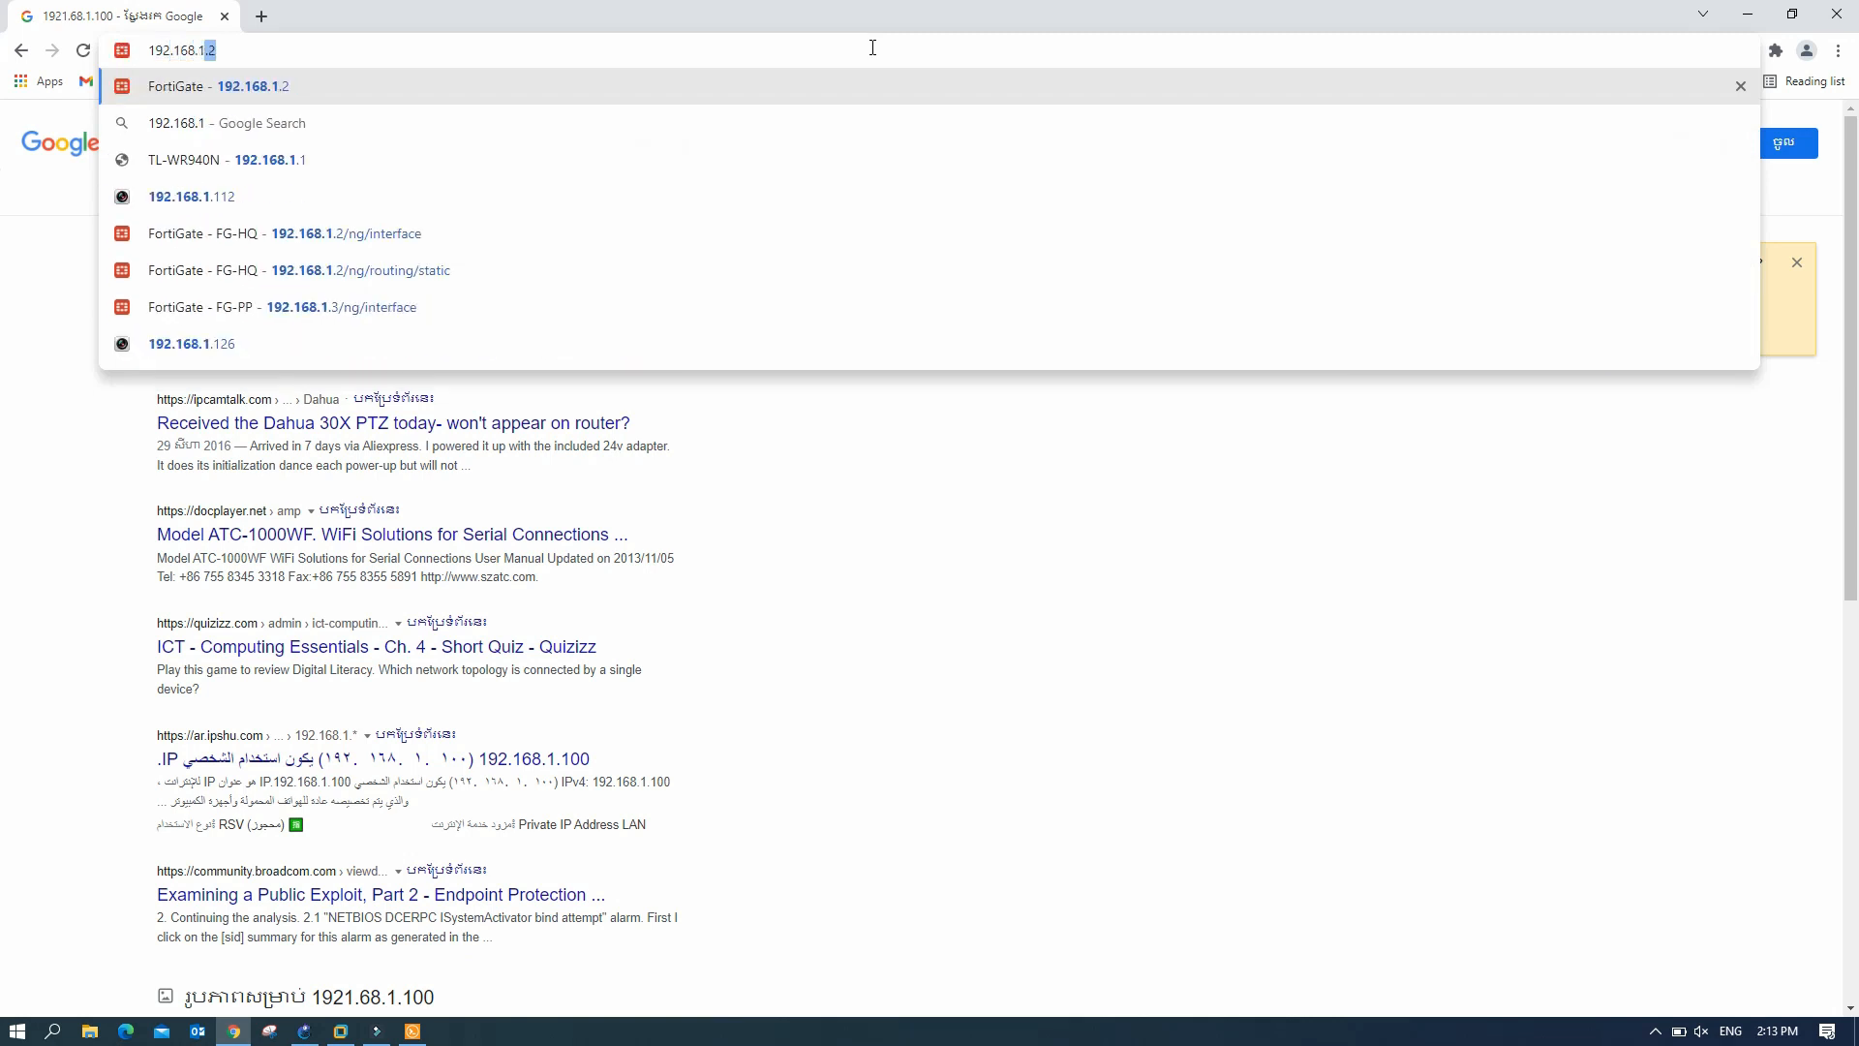
type(".")
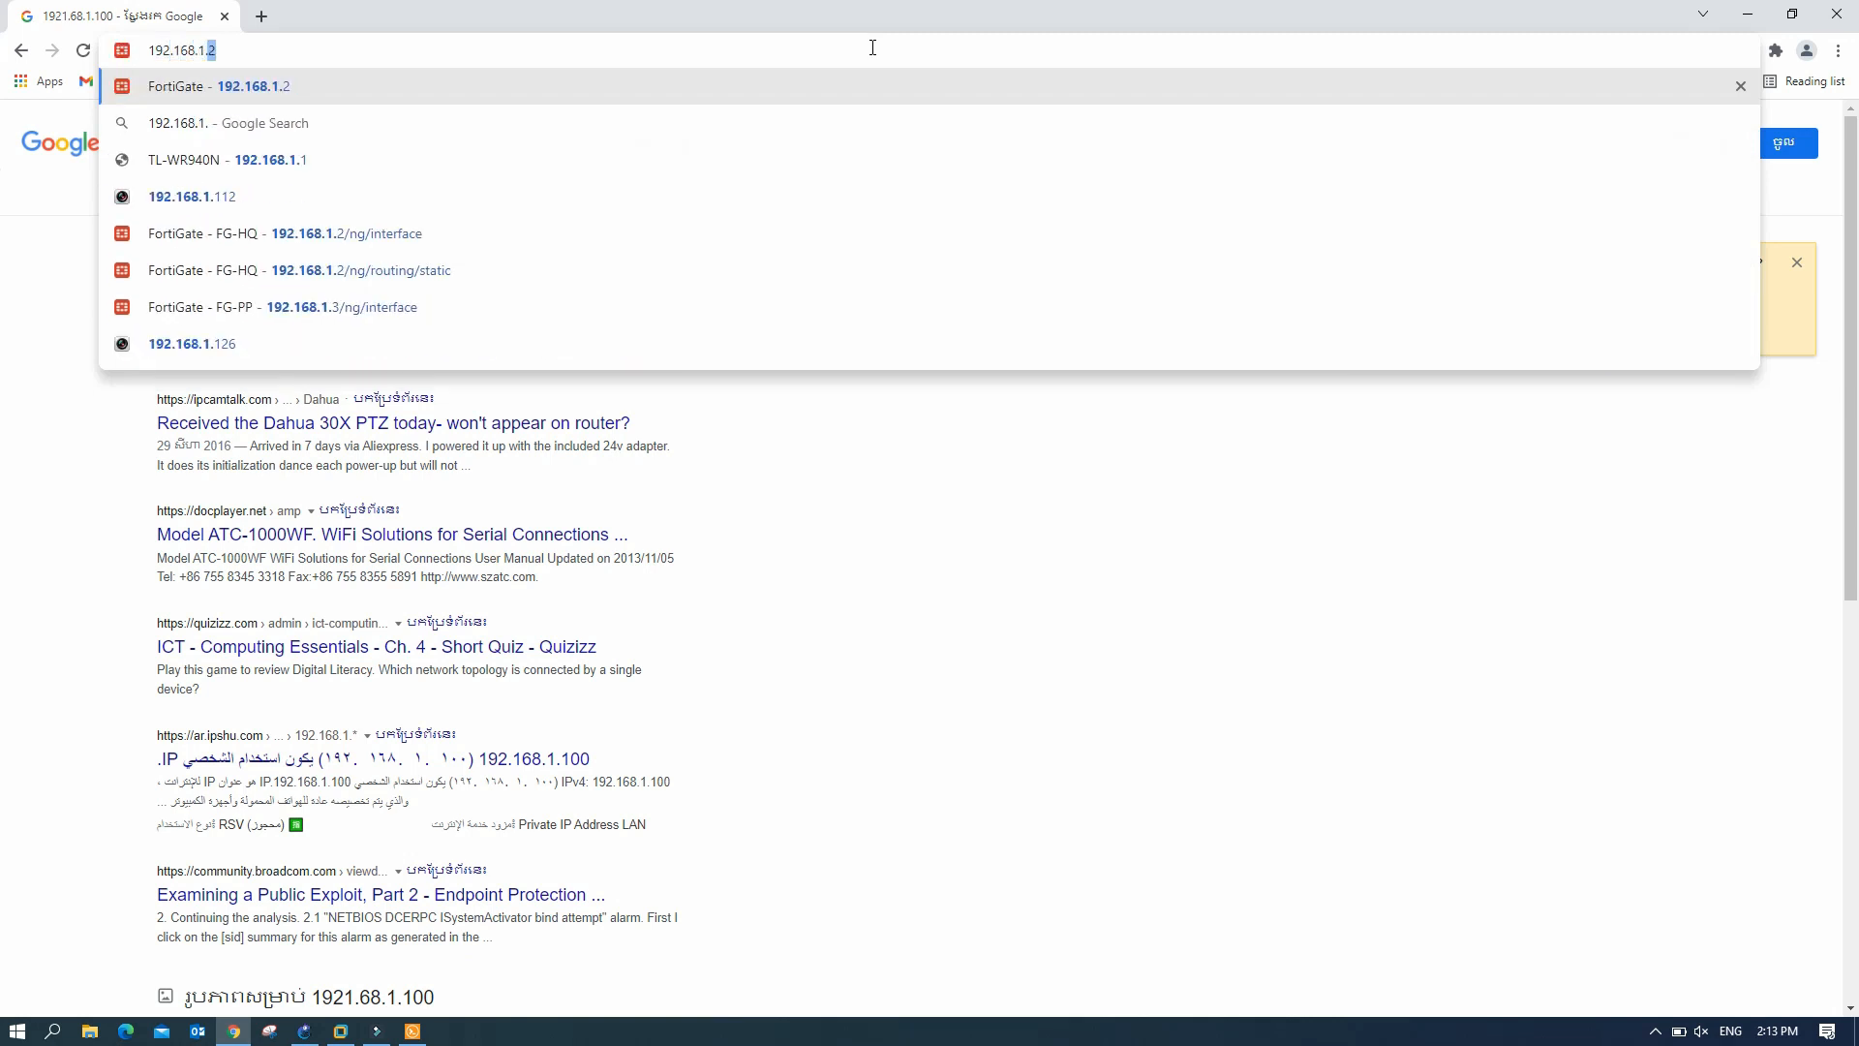
type("100")
key("Return")
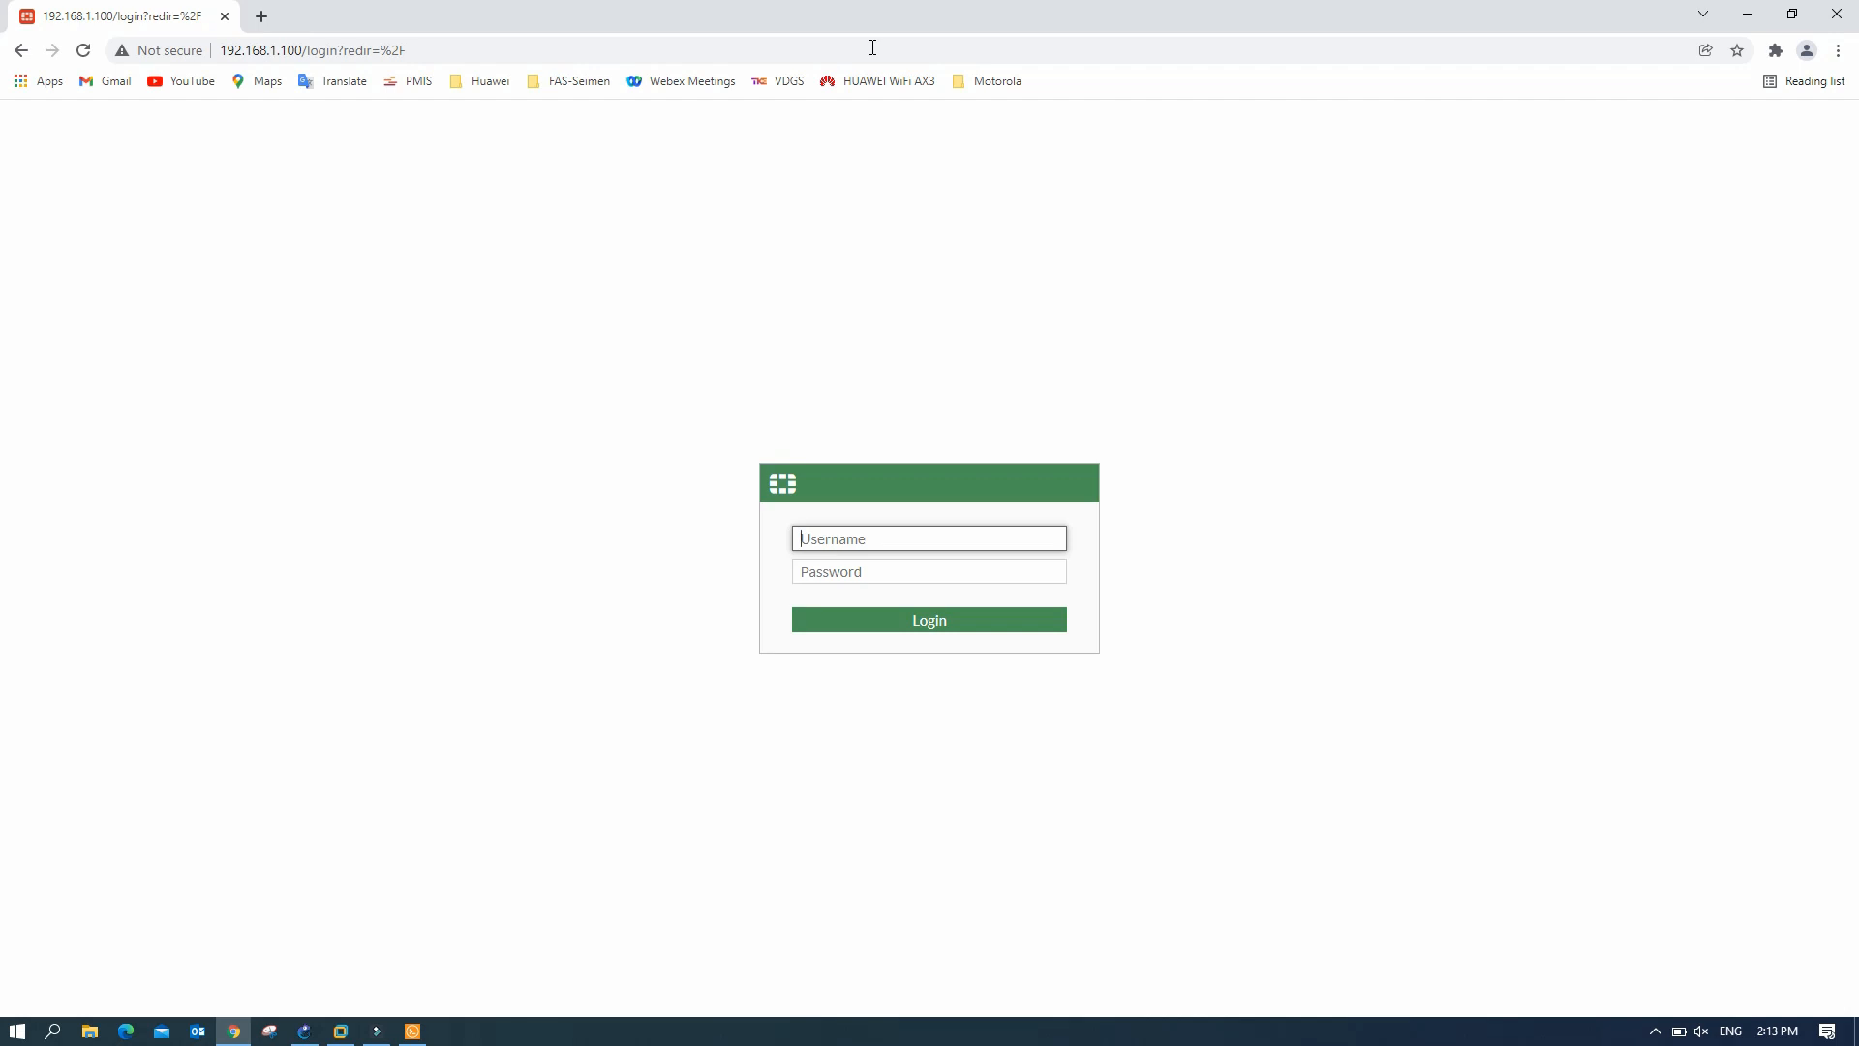
- Log in to the FortiGate web GUI as admin and decline saving the password
type("admin")
key("Tab")
type("a")
key("Return")
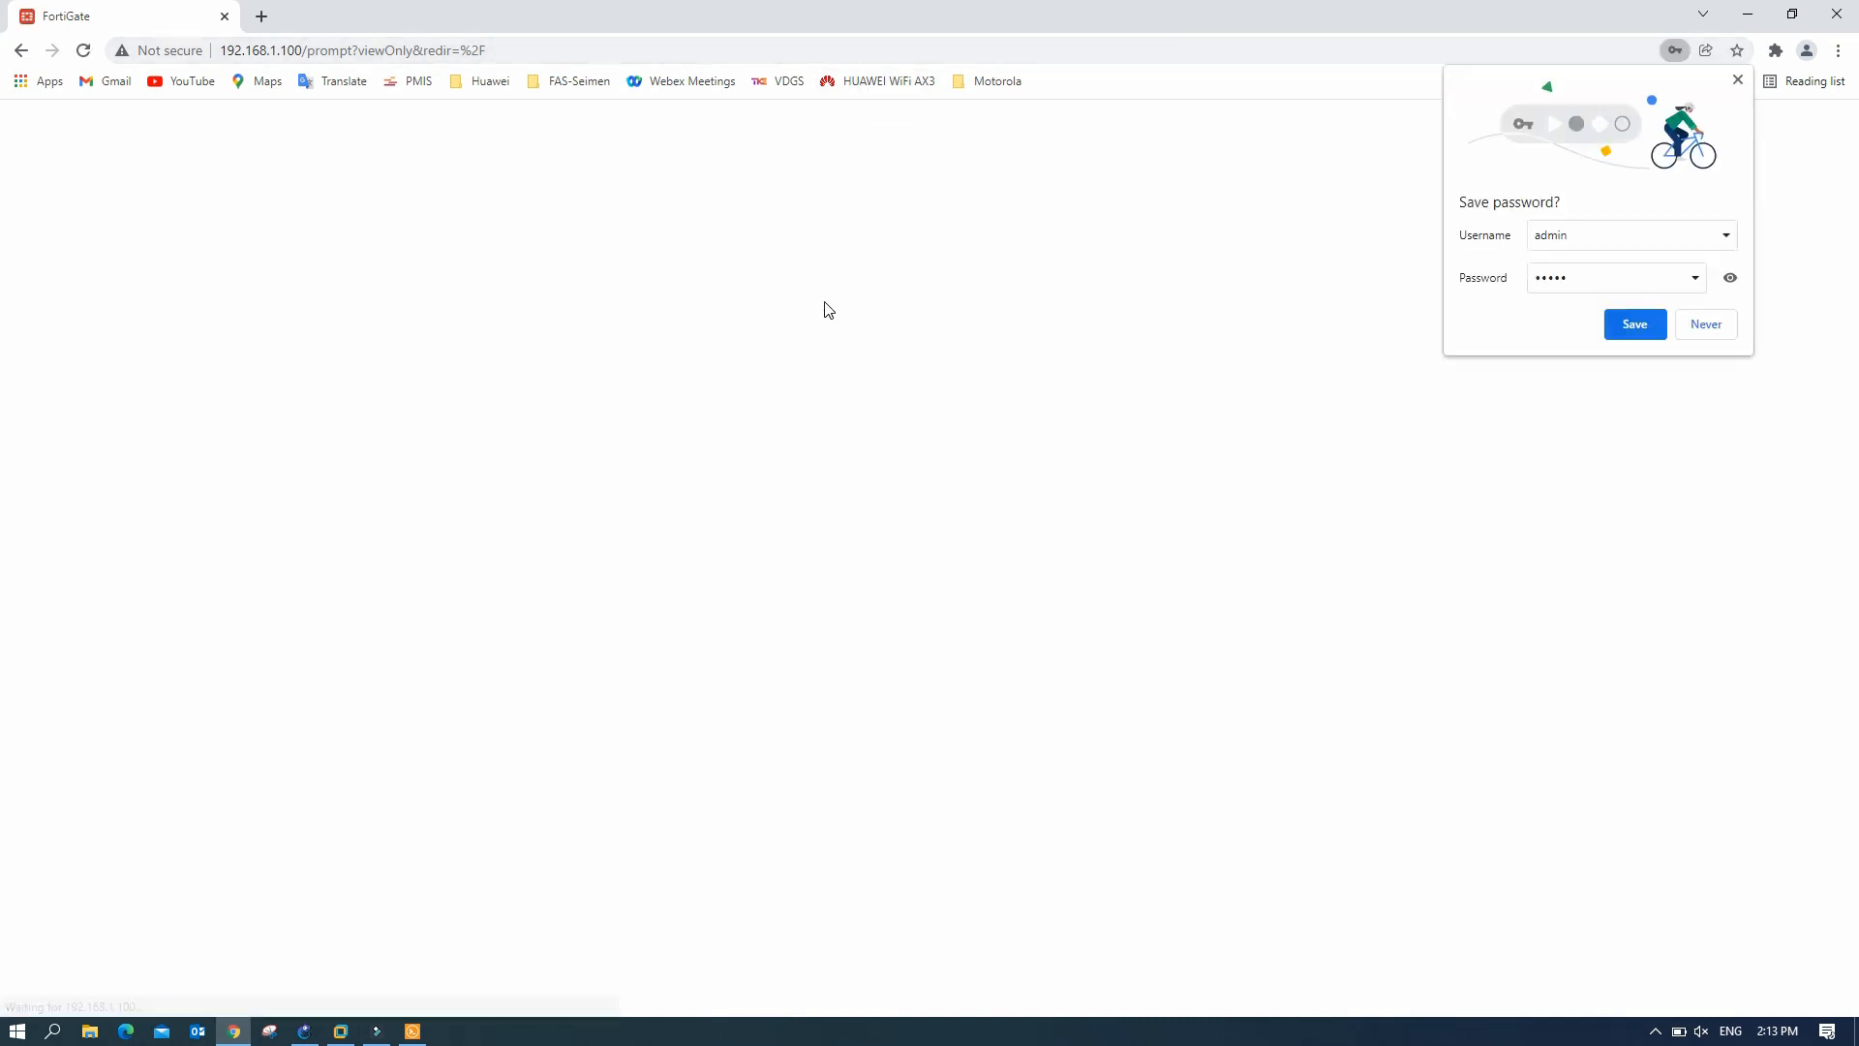
left_click(1706, 325)
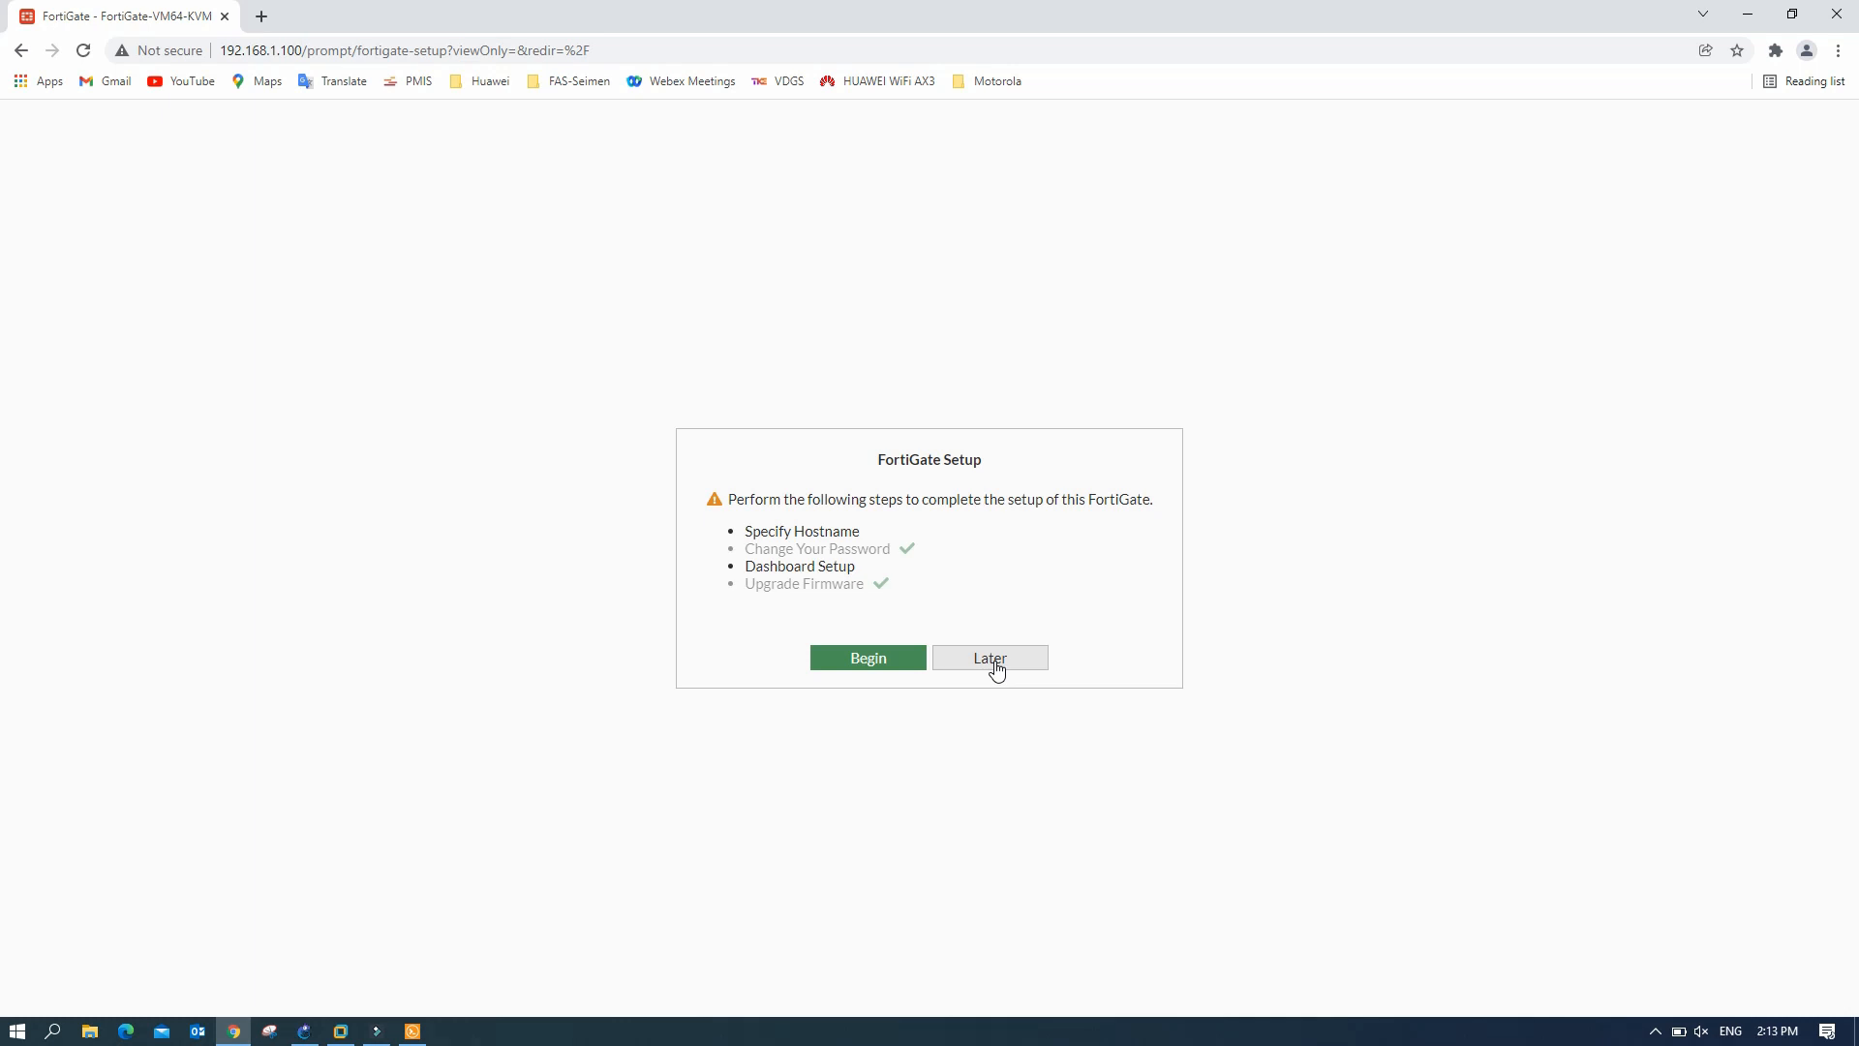
- Set the hostname to FG-HQ, accept the Optimal dashboards, and close the FortiOS 7.0.0 overview
left_click(889, 657)
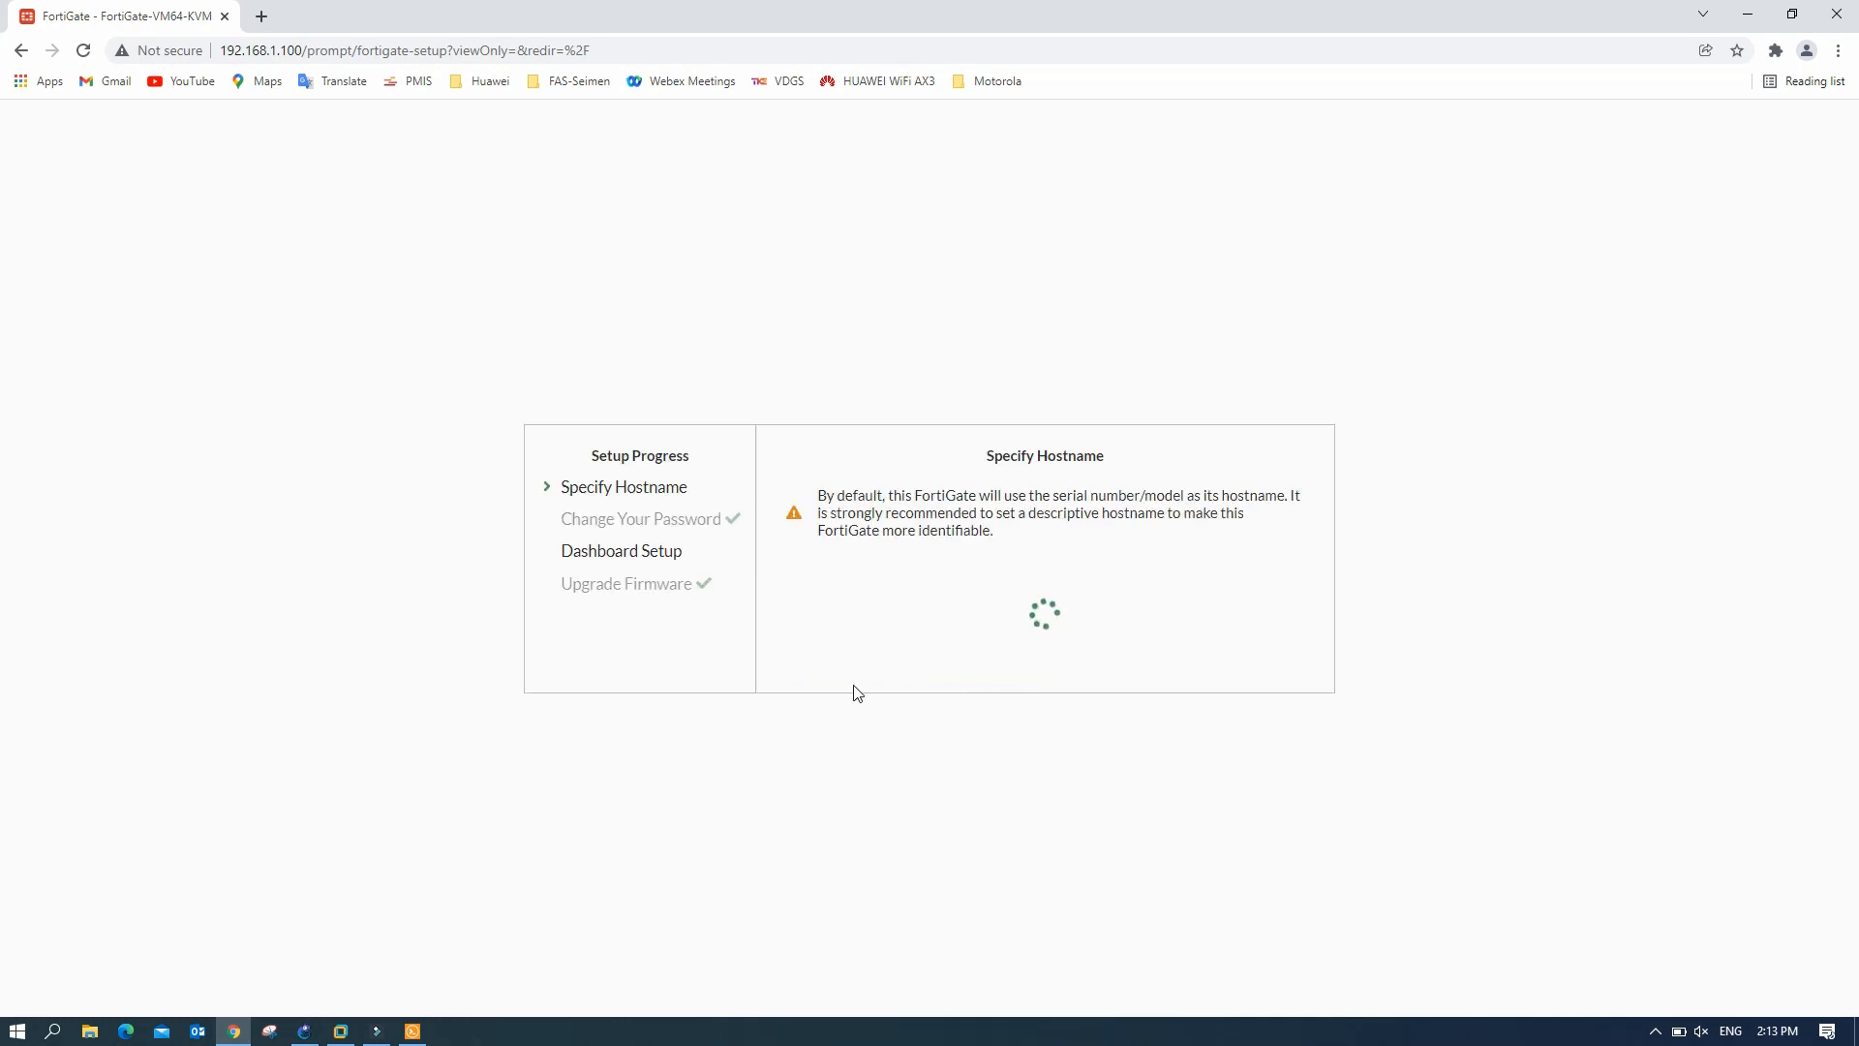
left_click(1175, 604)
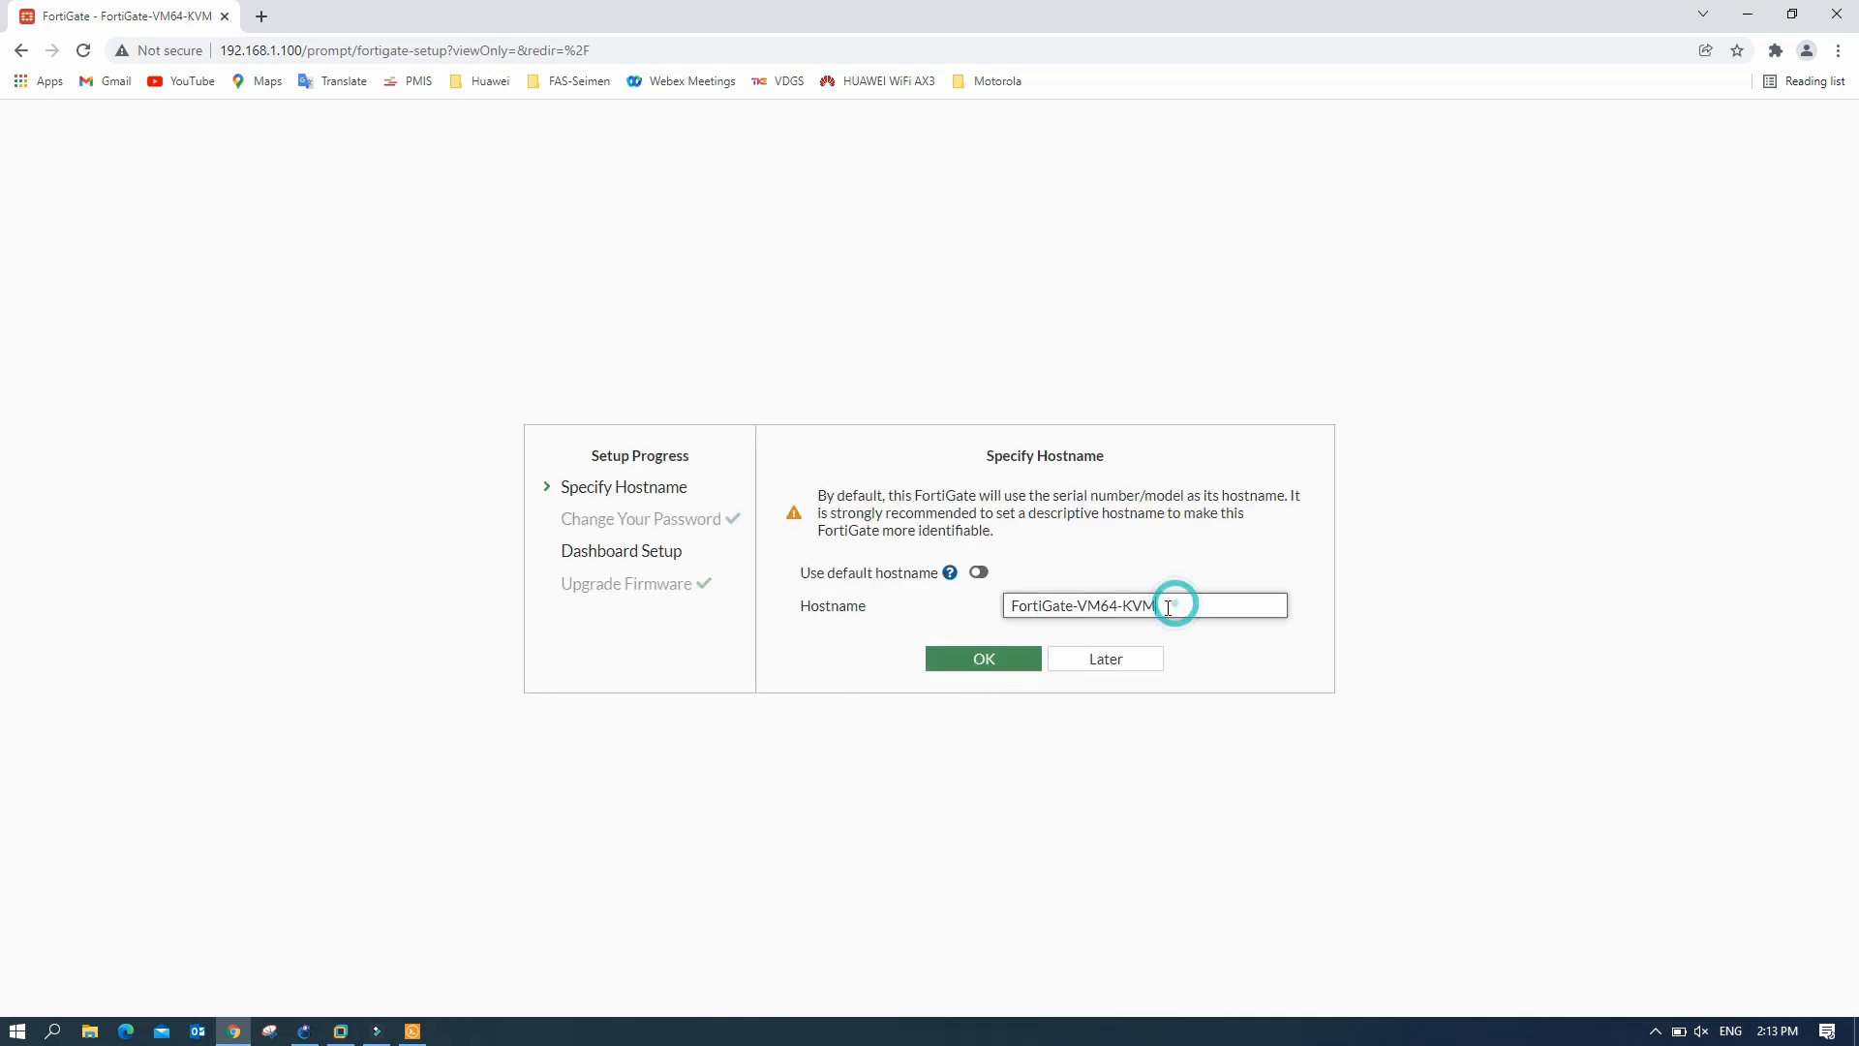
key("BackSpace")
key("BackSpace")
key("BackSpace")
key("BackSpace")
key("BackSpace")
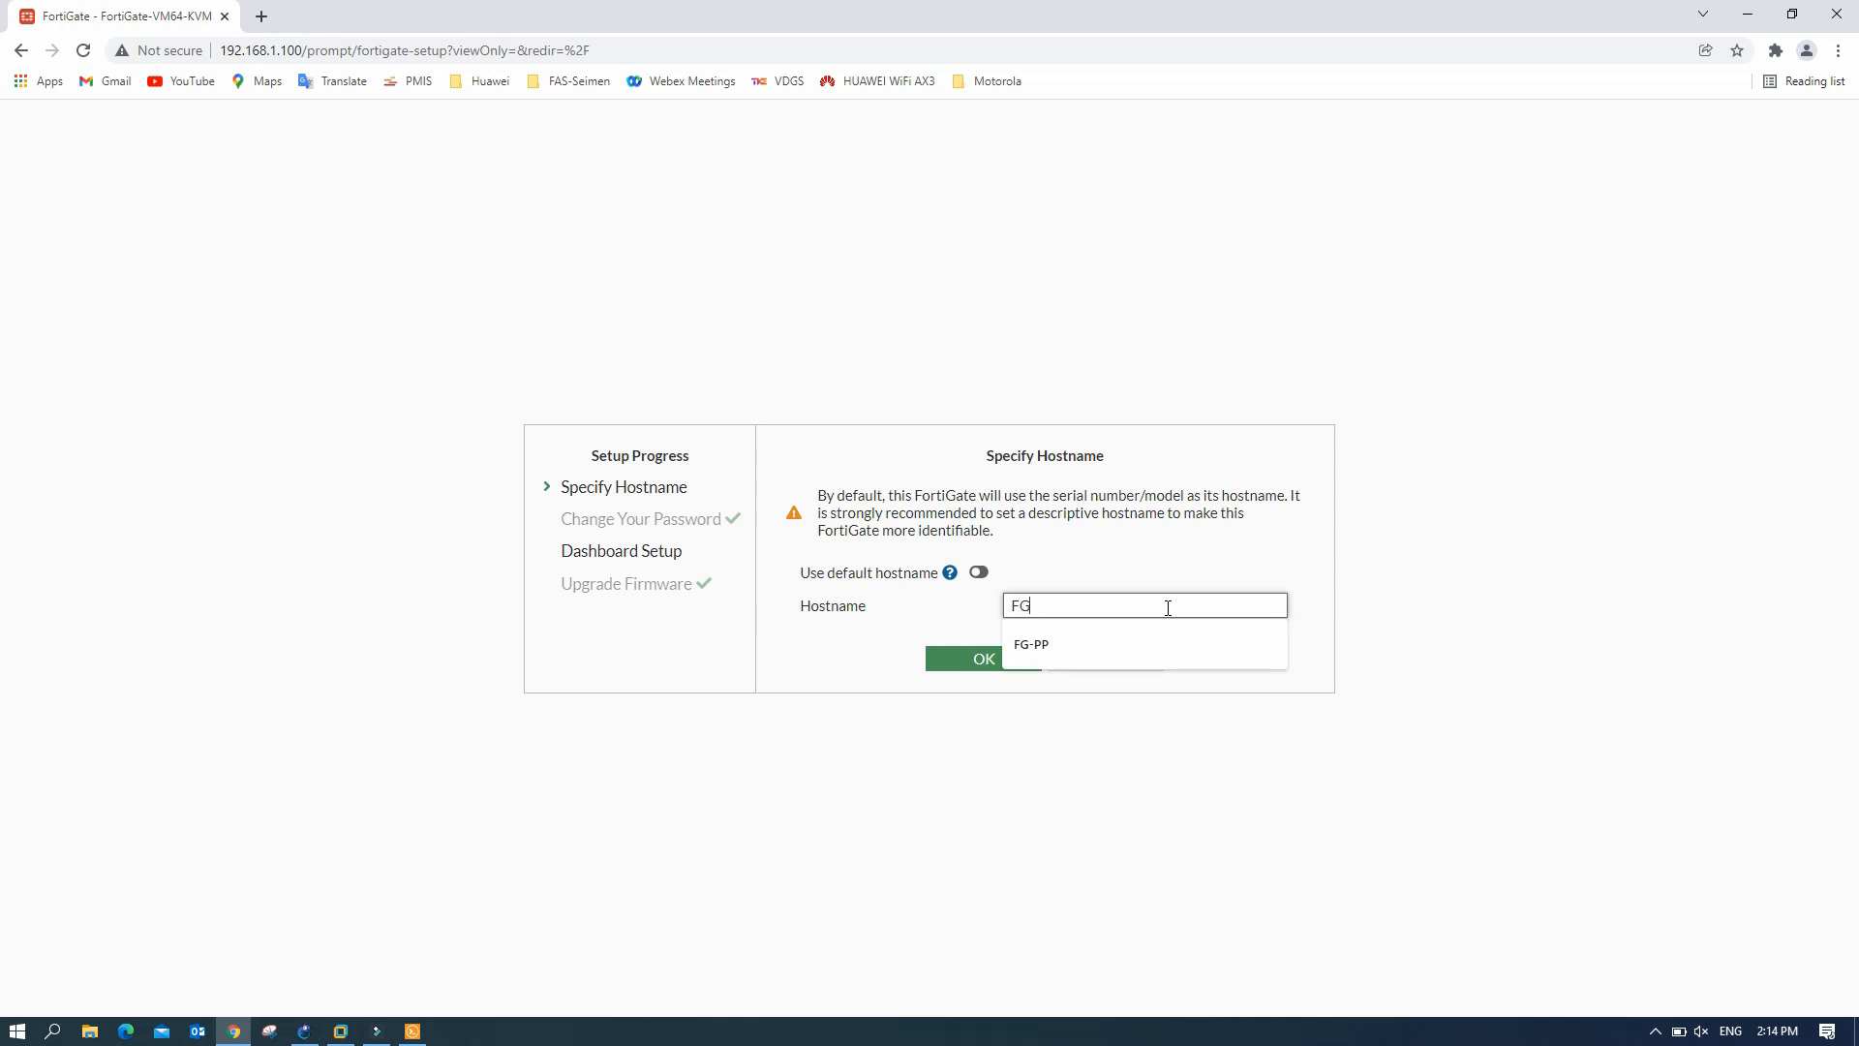
type("HQ")
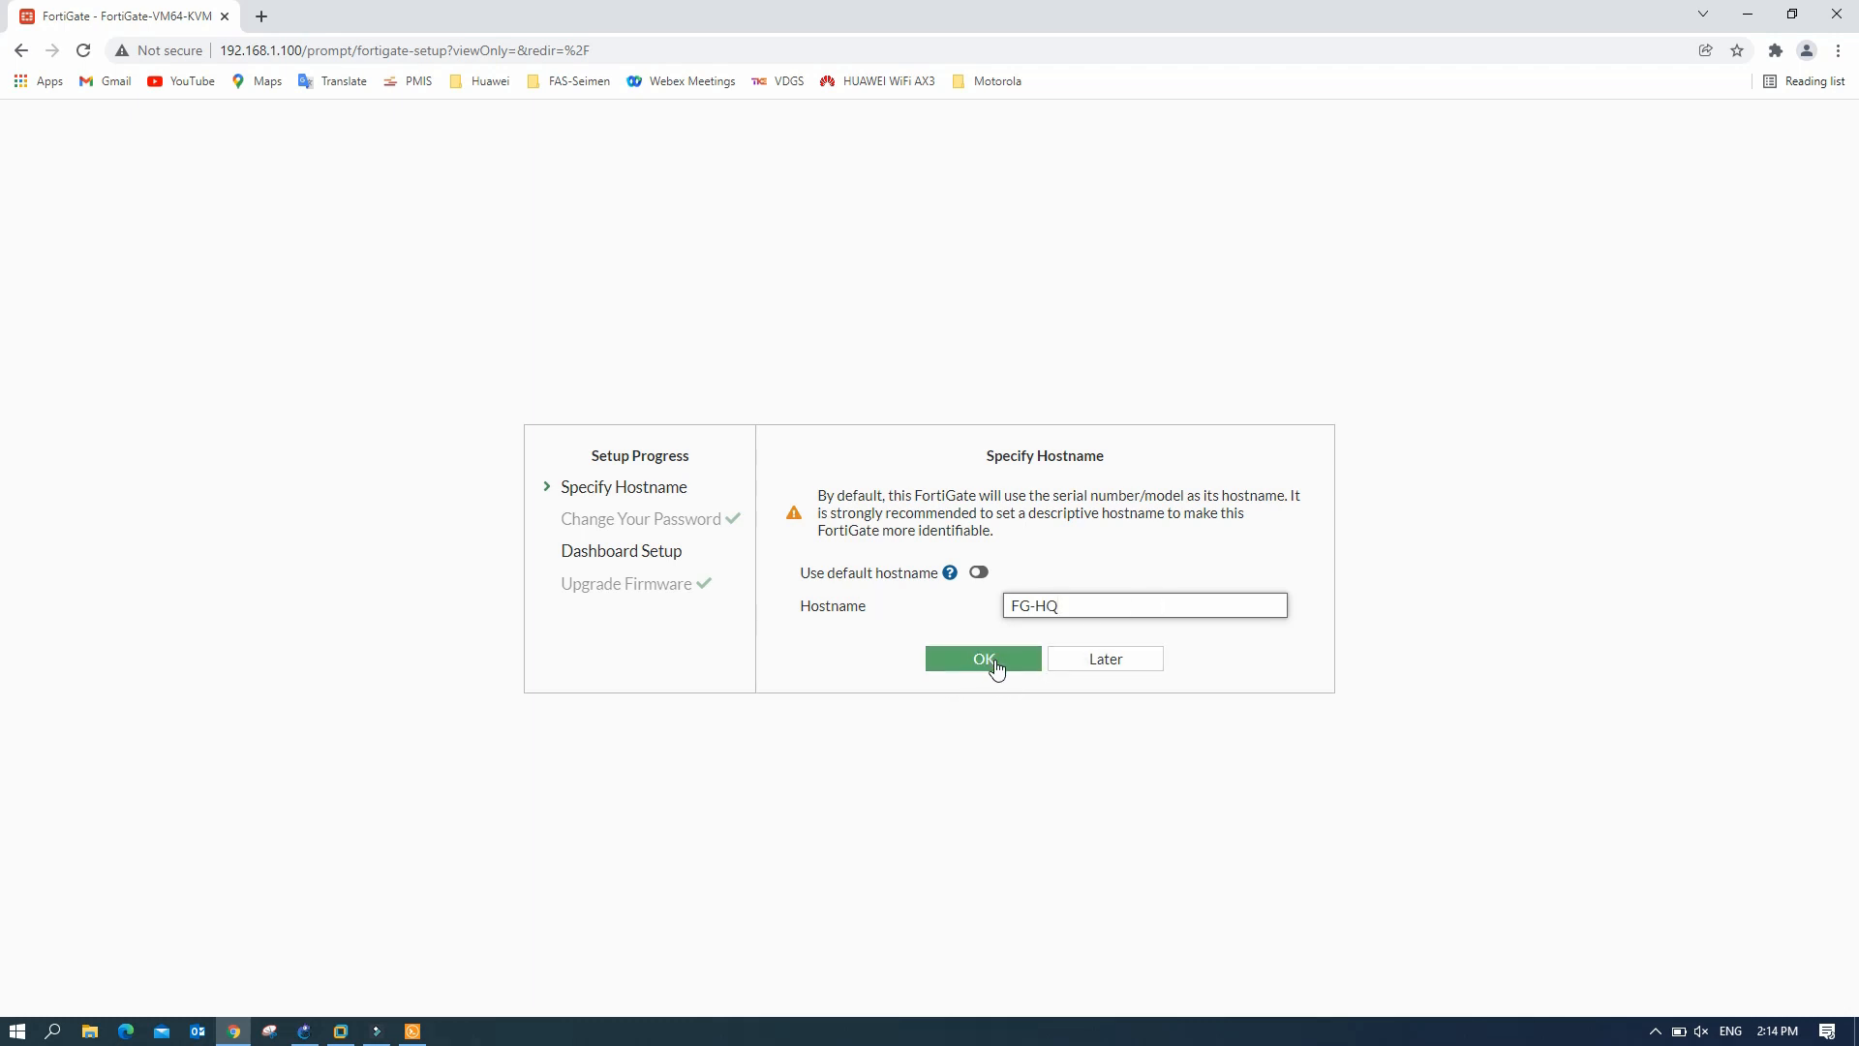
left_click(988, 659)
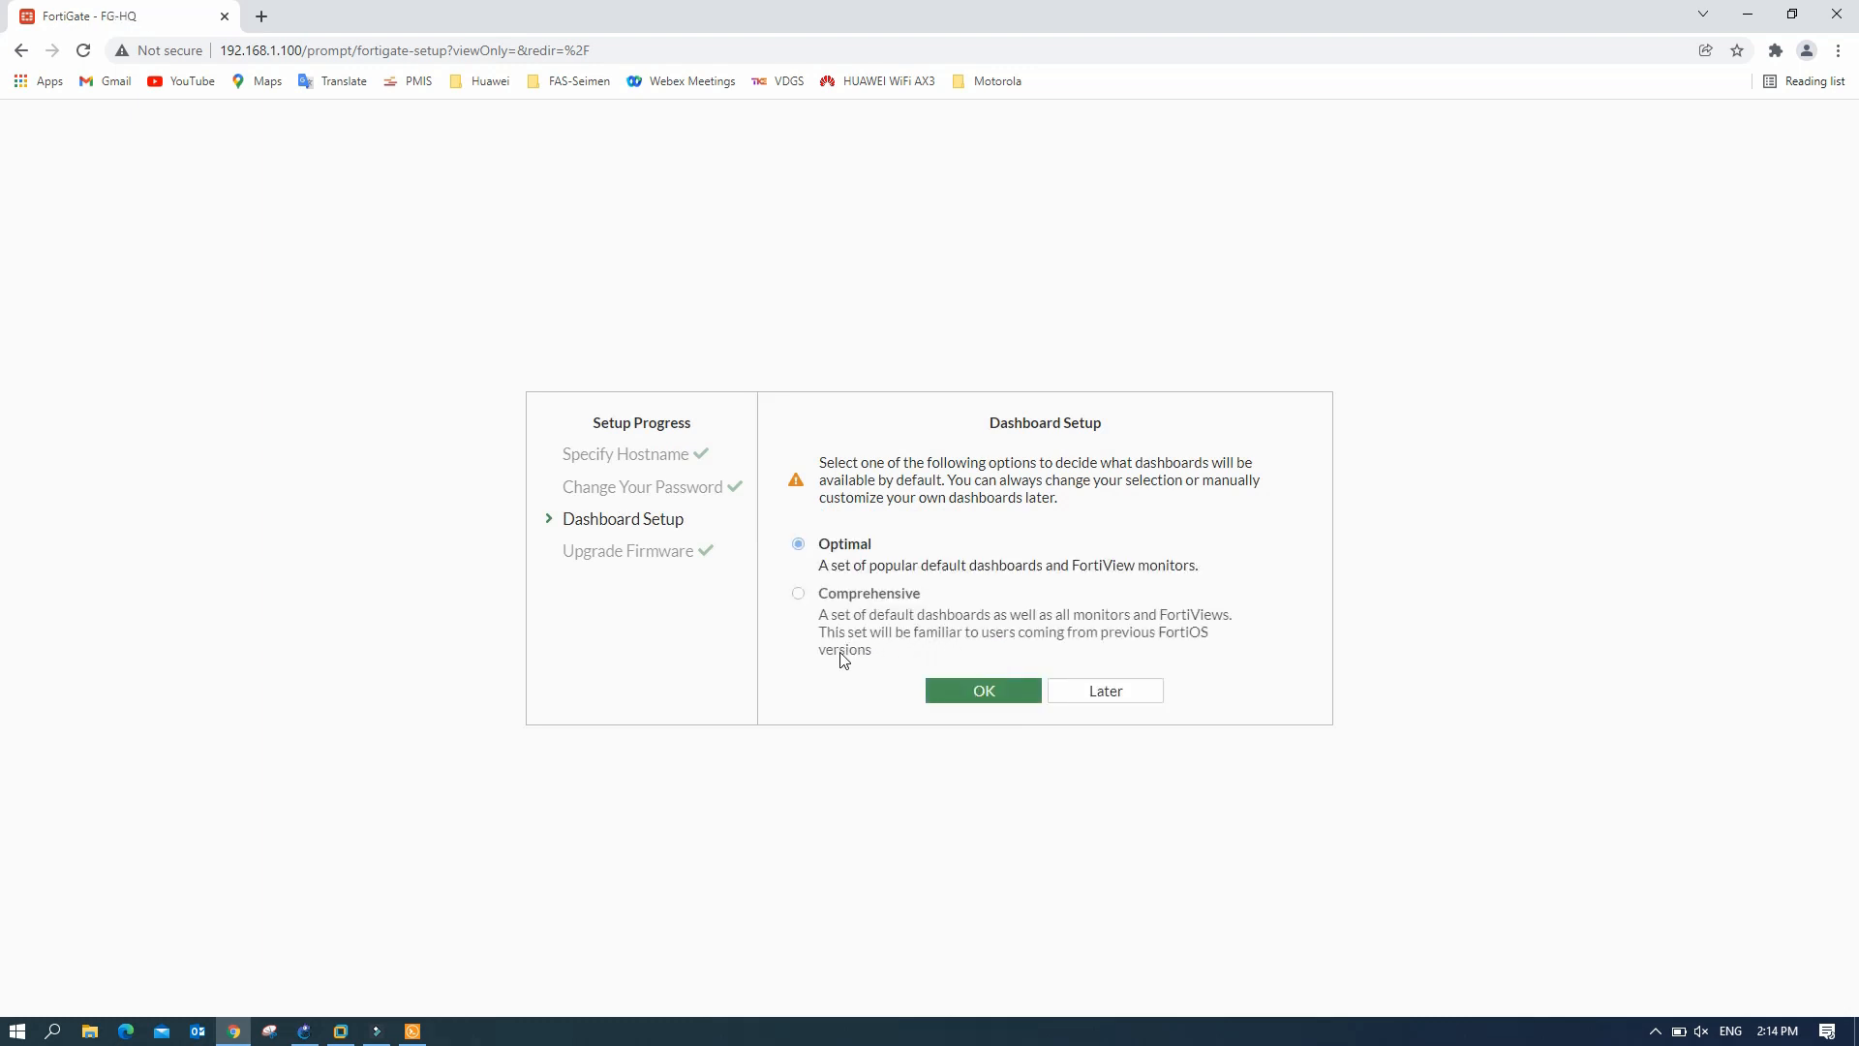
left_click(985, 695)
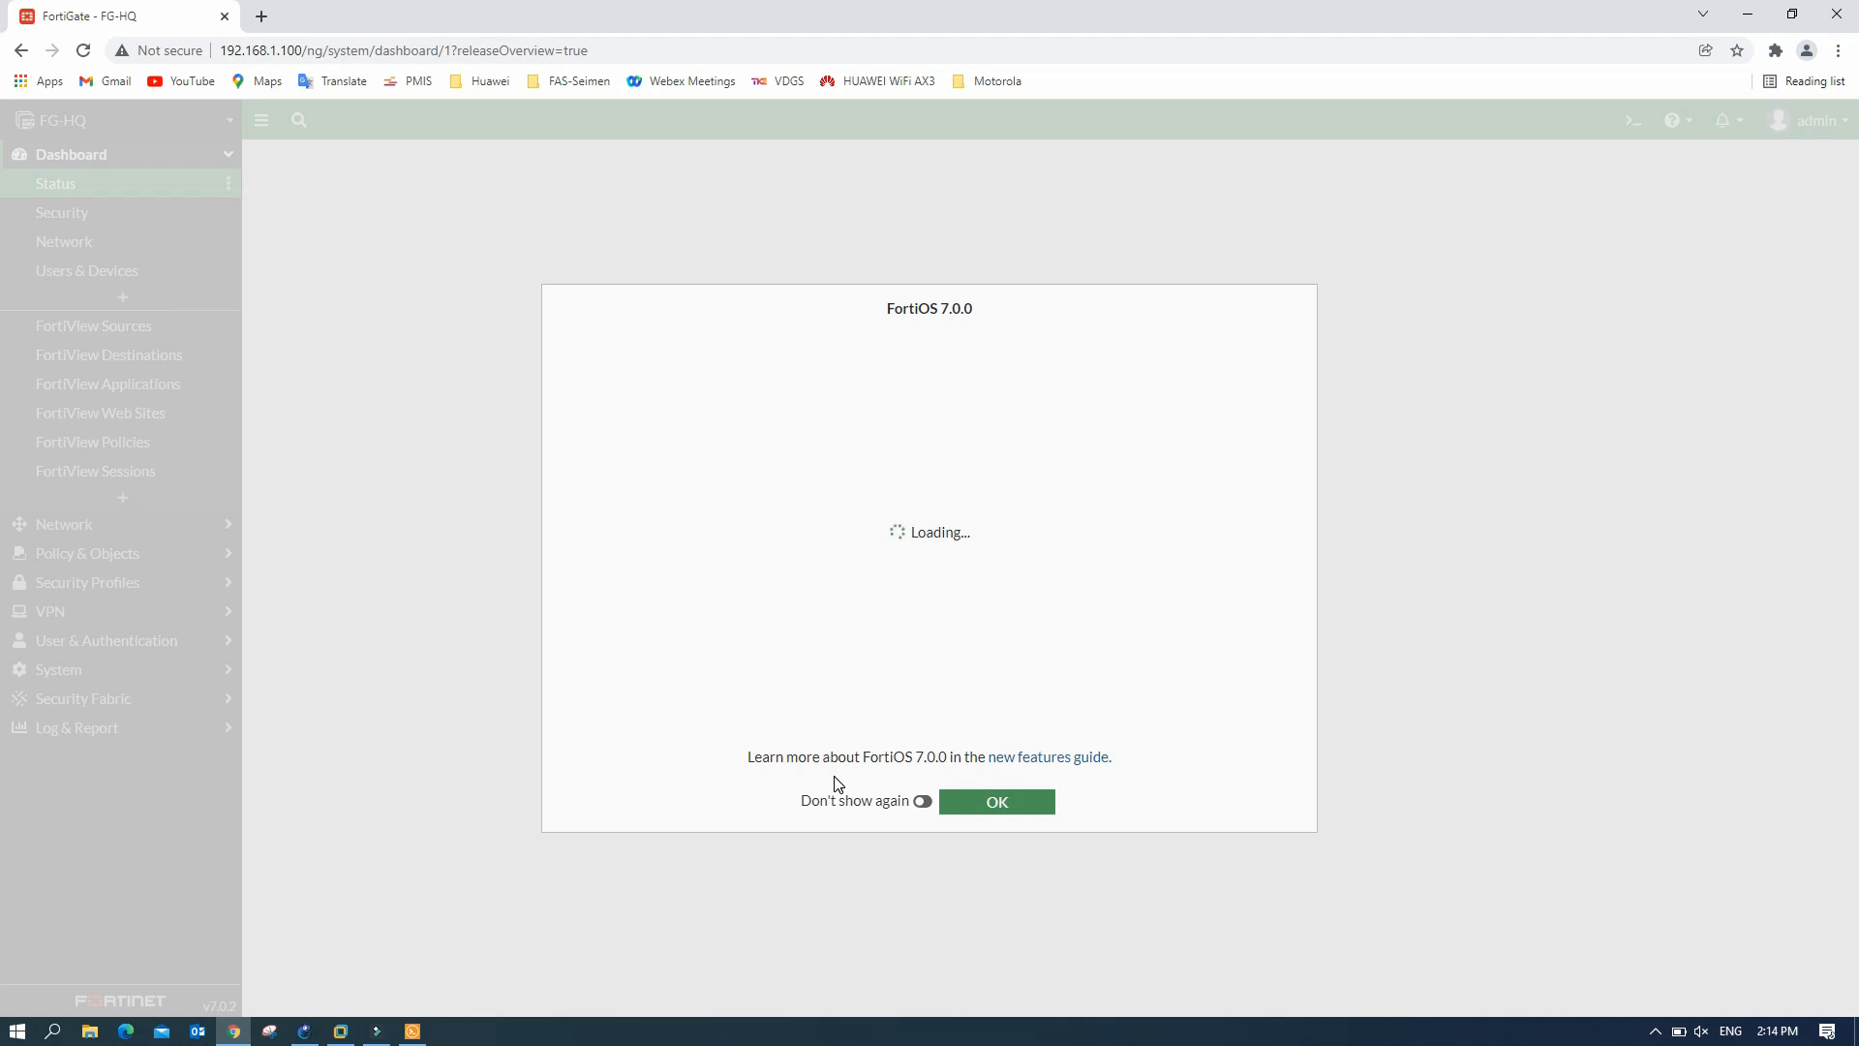
left_click(922, 801)
left_click(1021, 808)
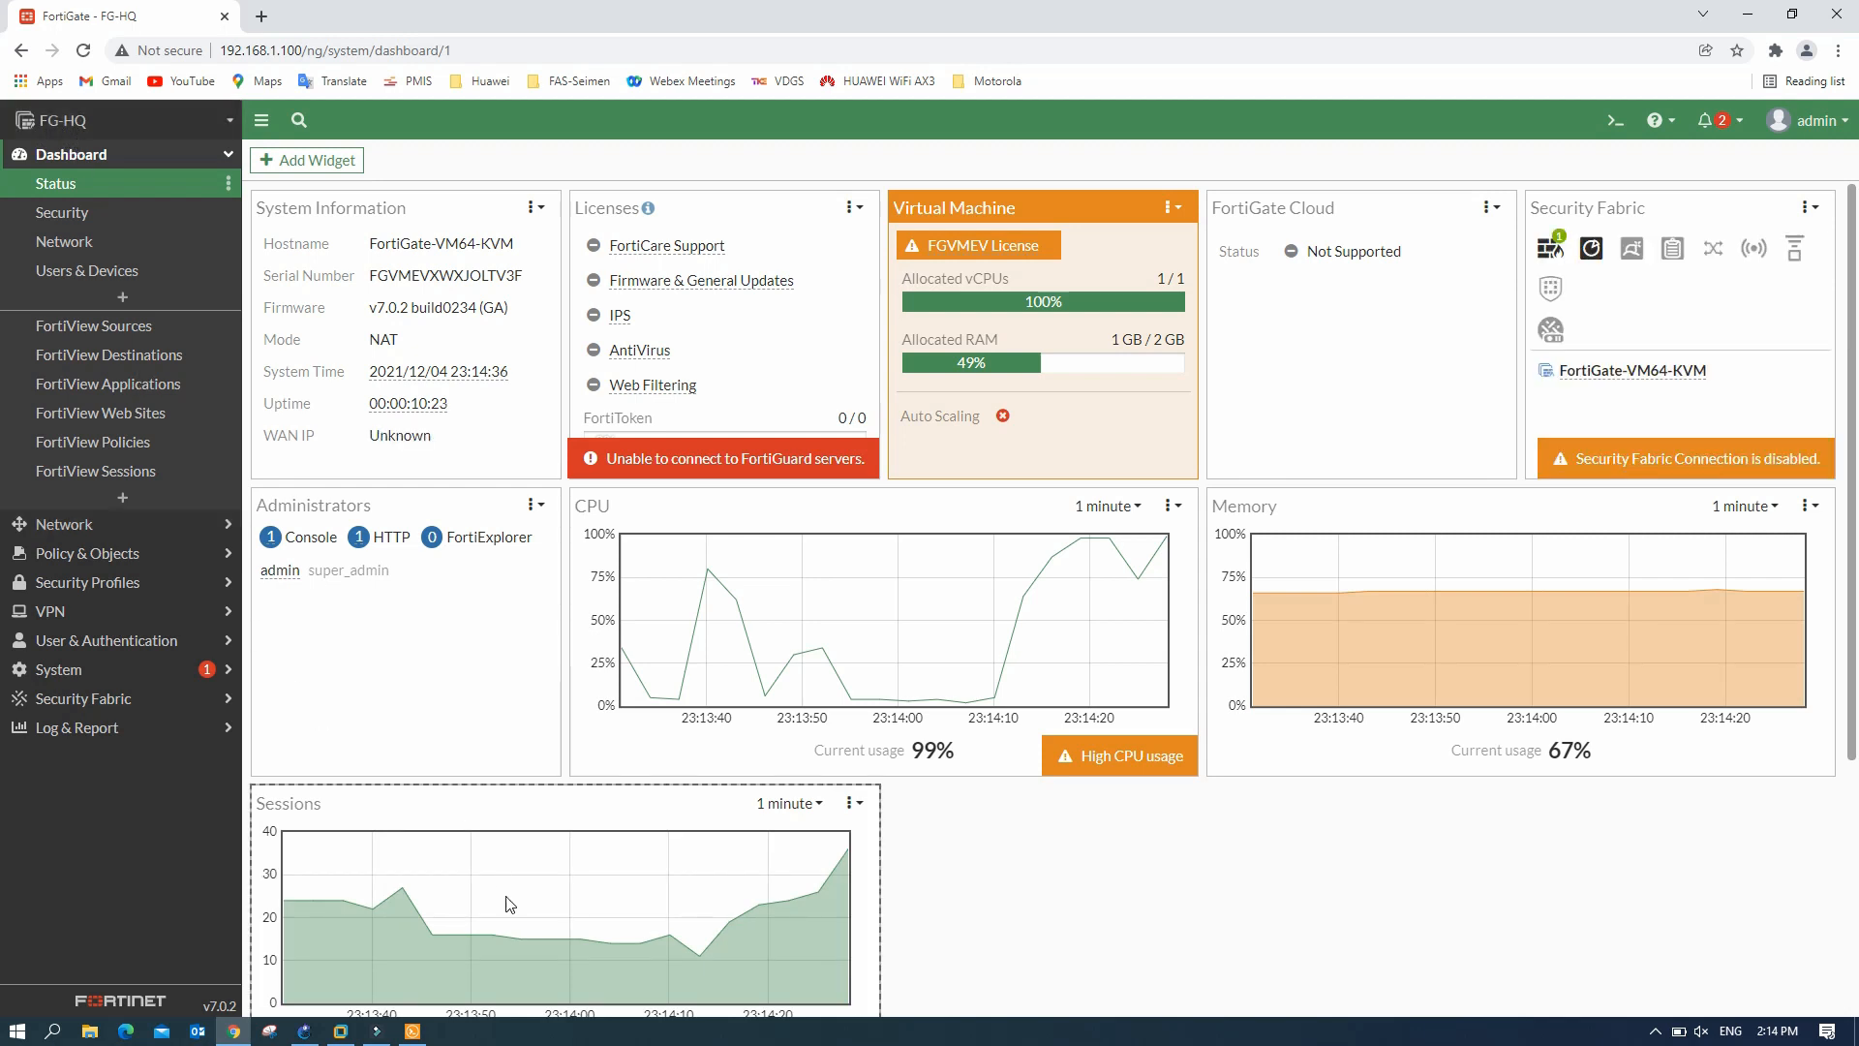
left_click(413, 1030)
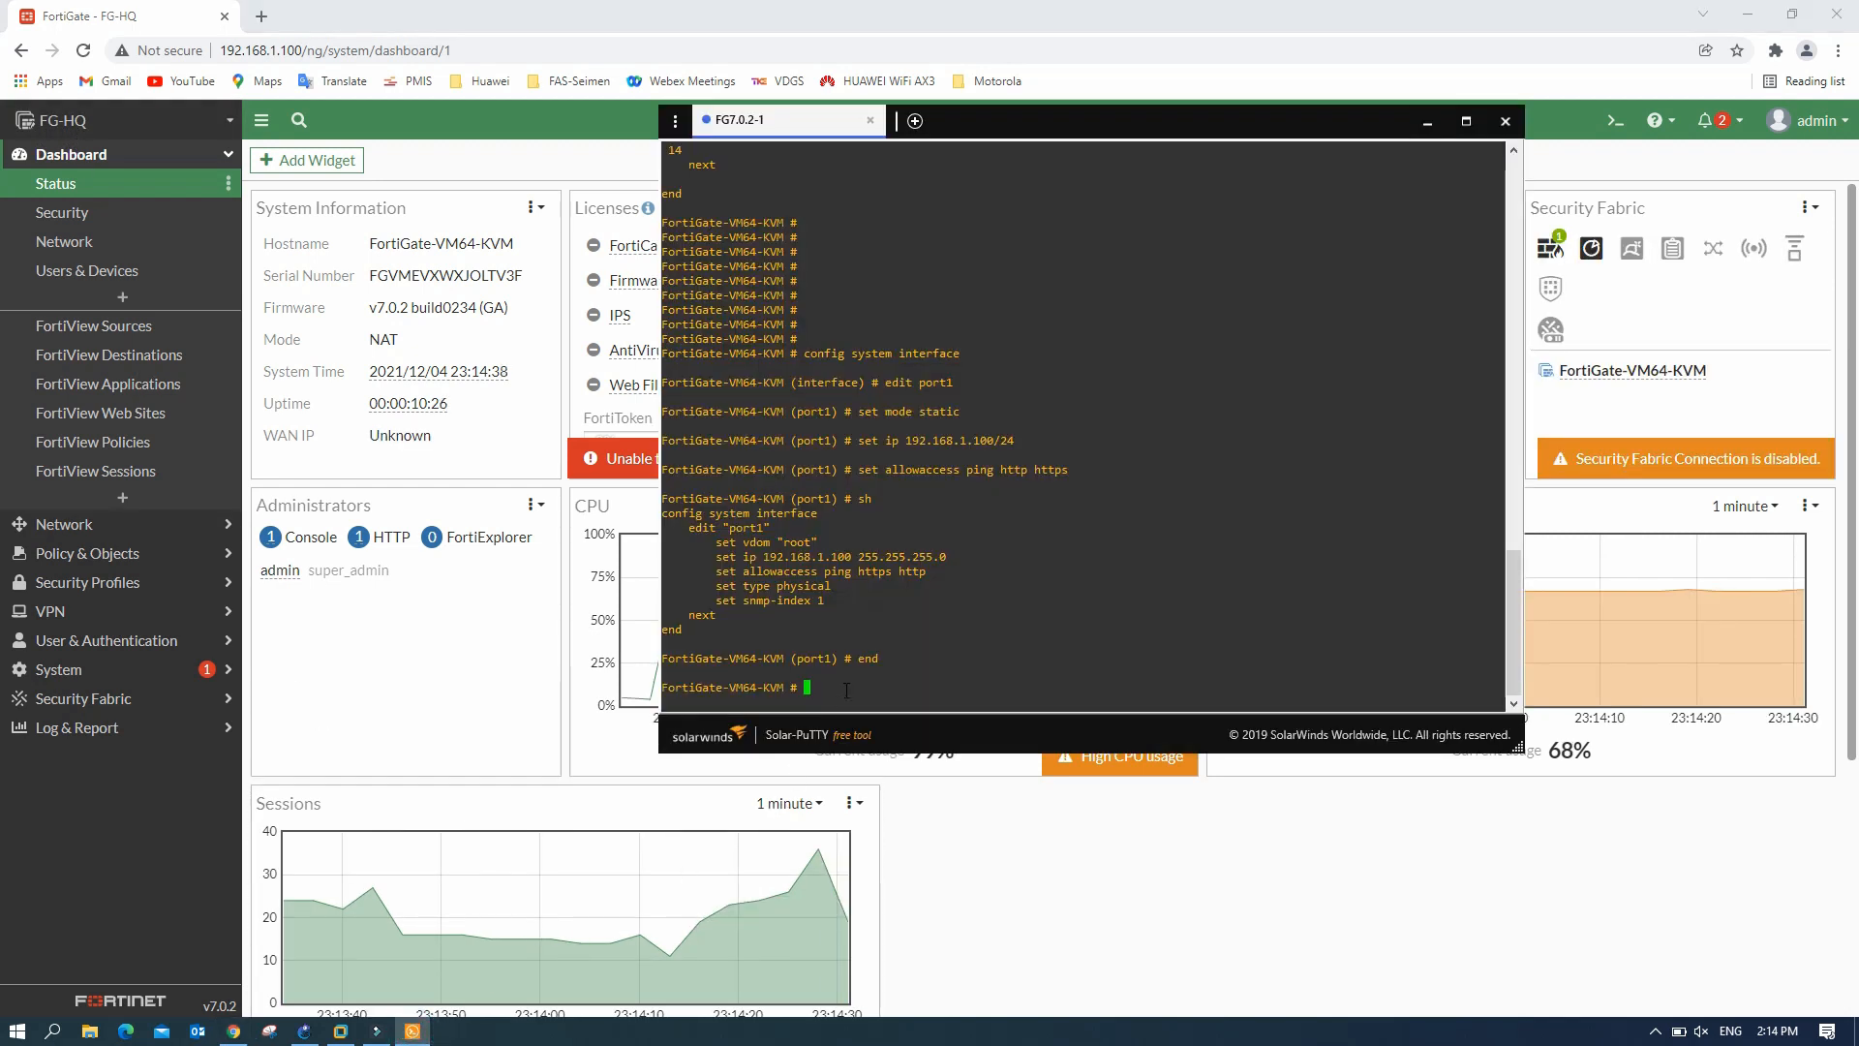
- Confirm the FG-HQ prompt and run 'sh sys interface', highlighting port1's 192.168.1.100 line
key("Return")
key("Return")
key("Return")
key("Return")
key("Return")
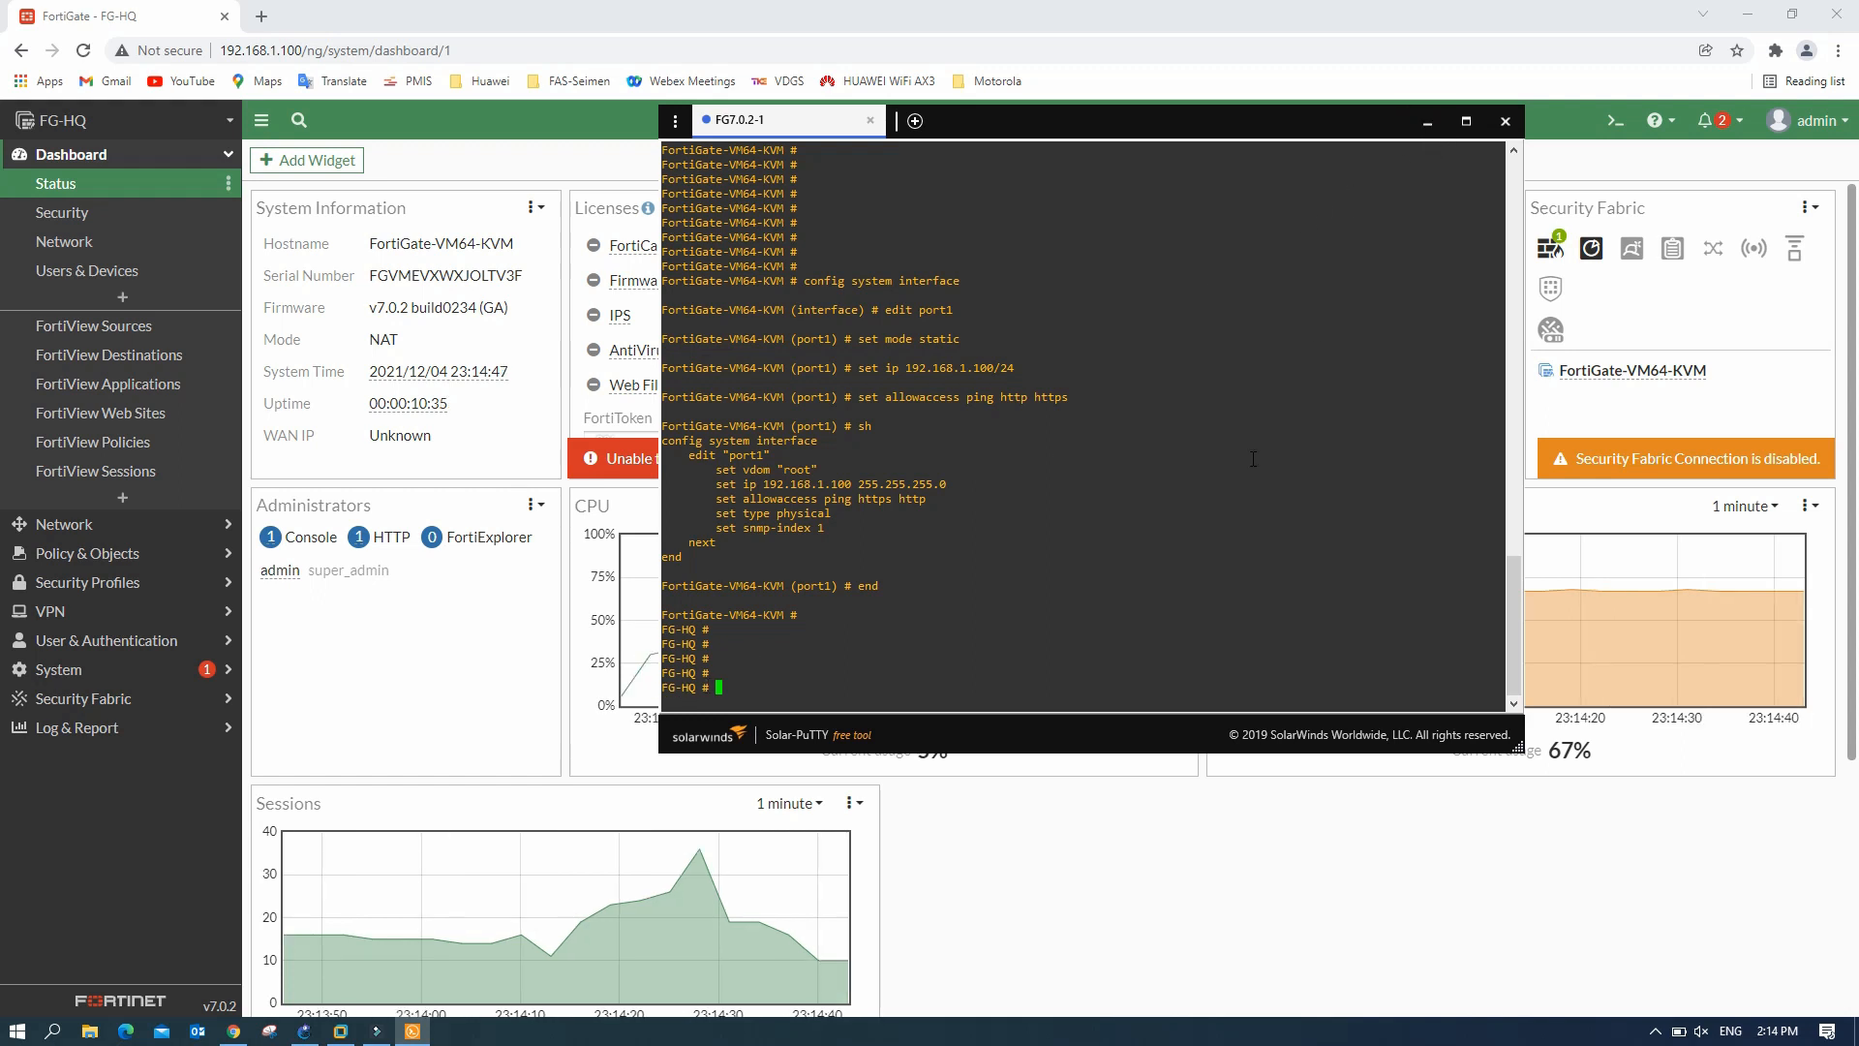
type("sh sys interface")
key("Return")
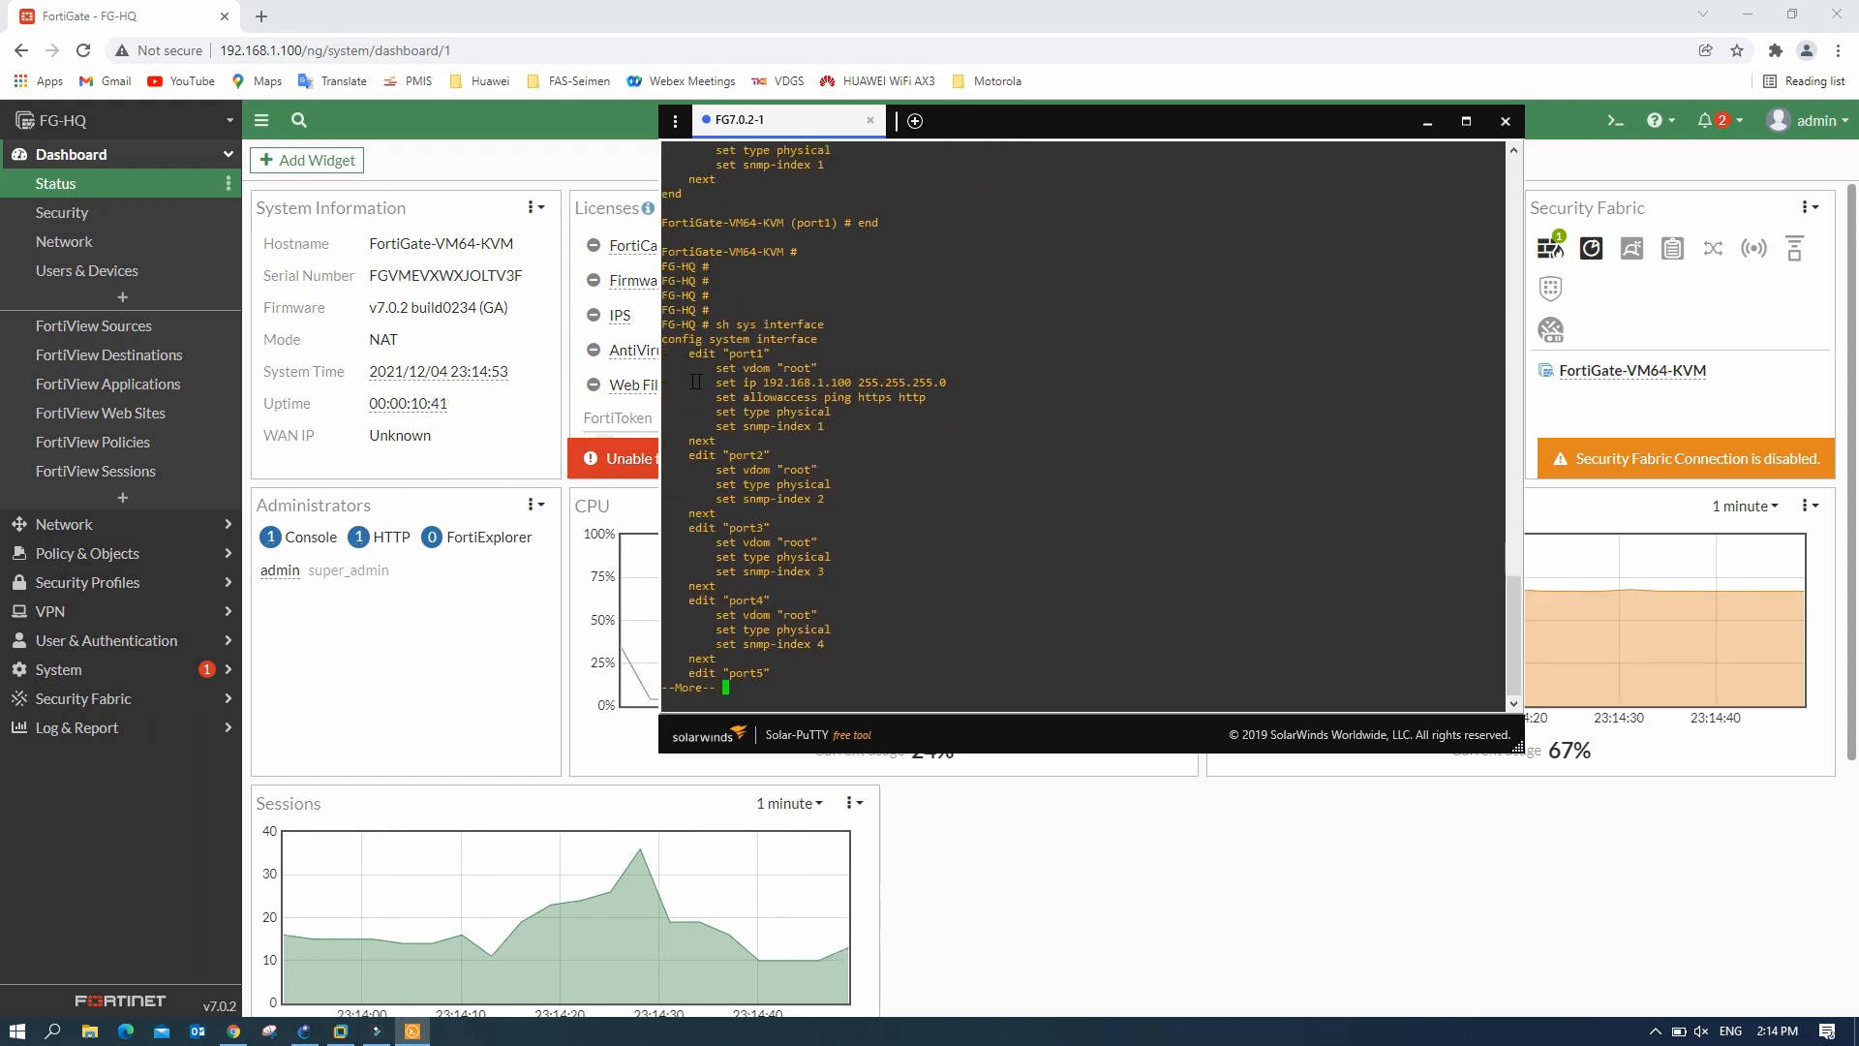
left_click_drag(712, 382, 937, 386)
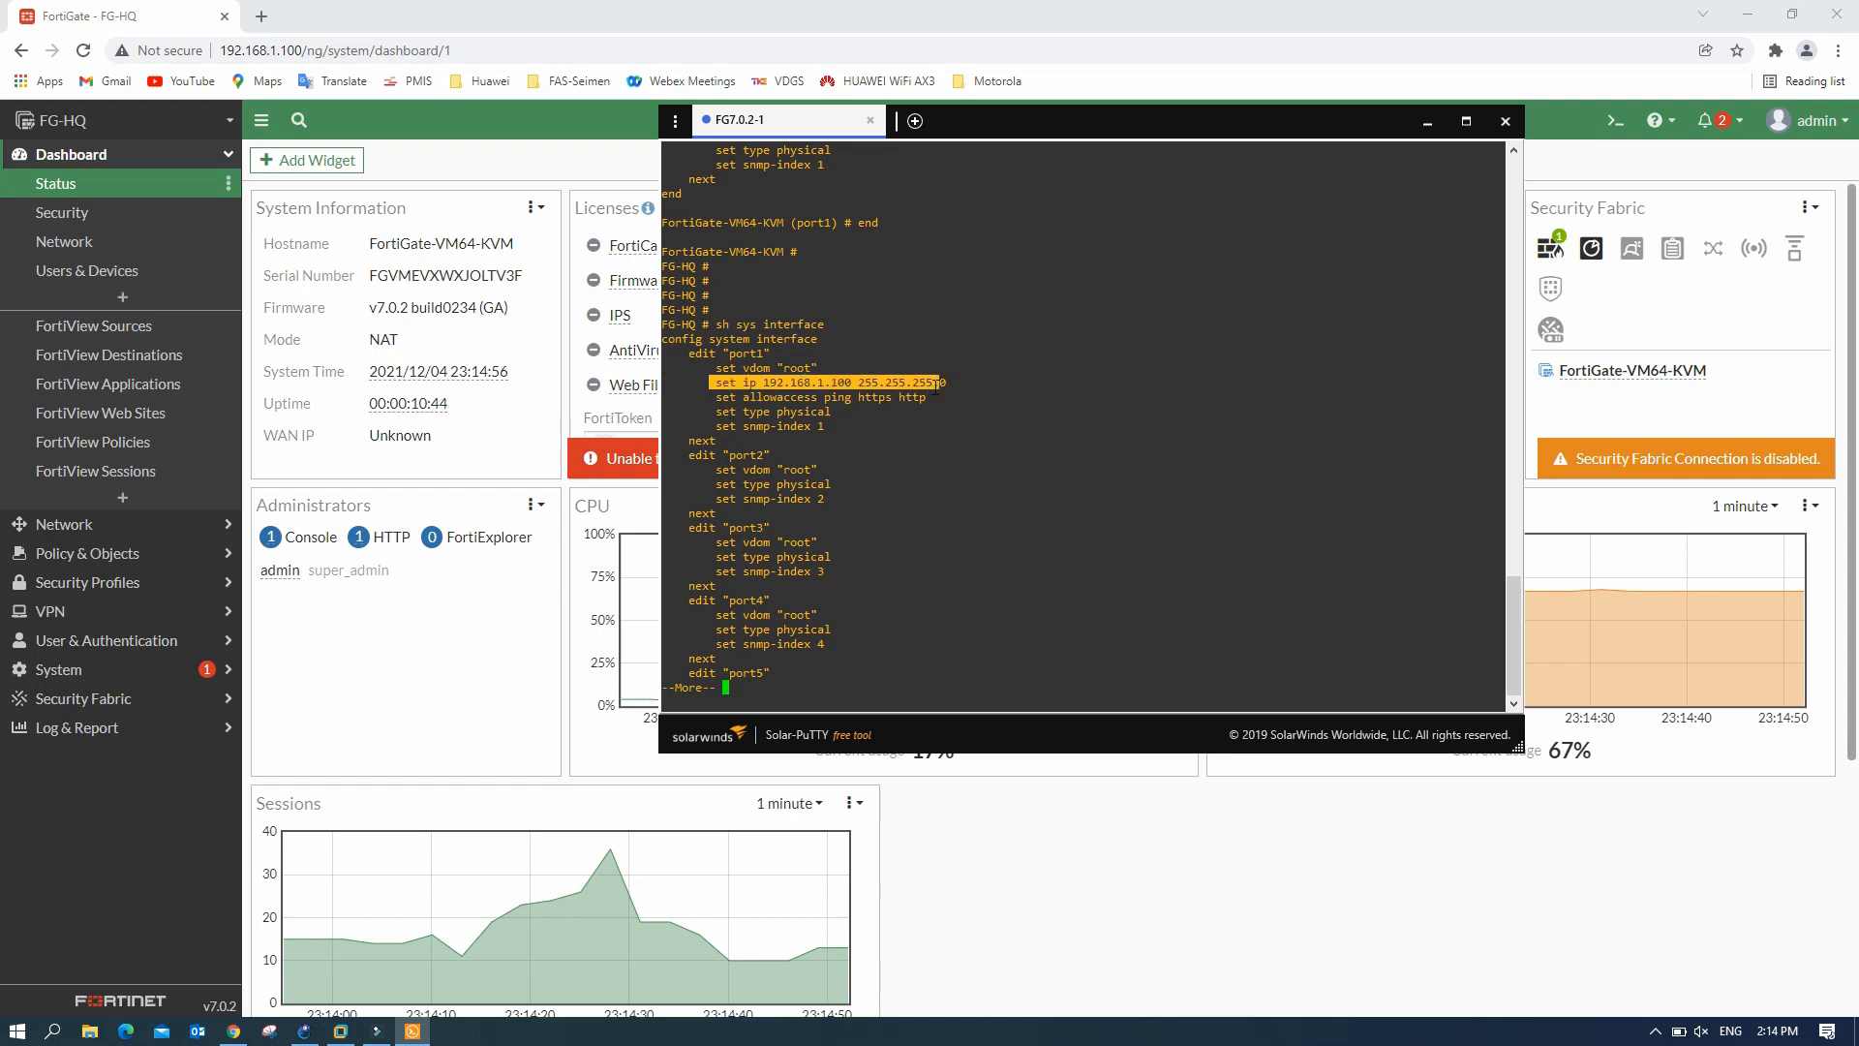
left_click(1425, 123)
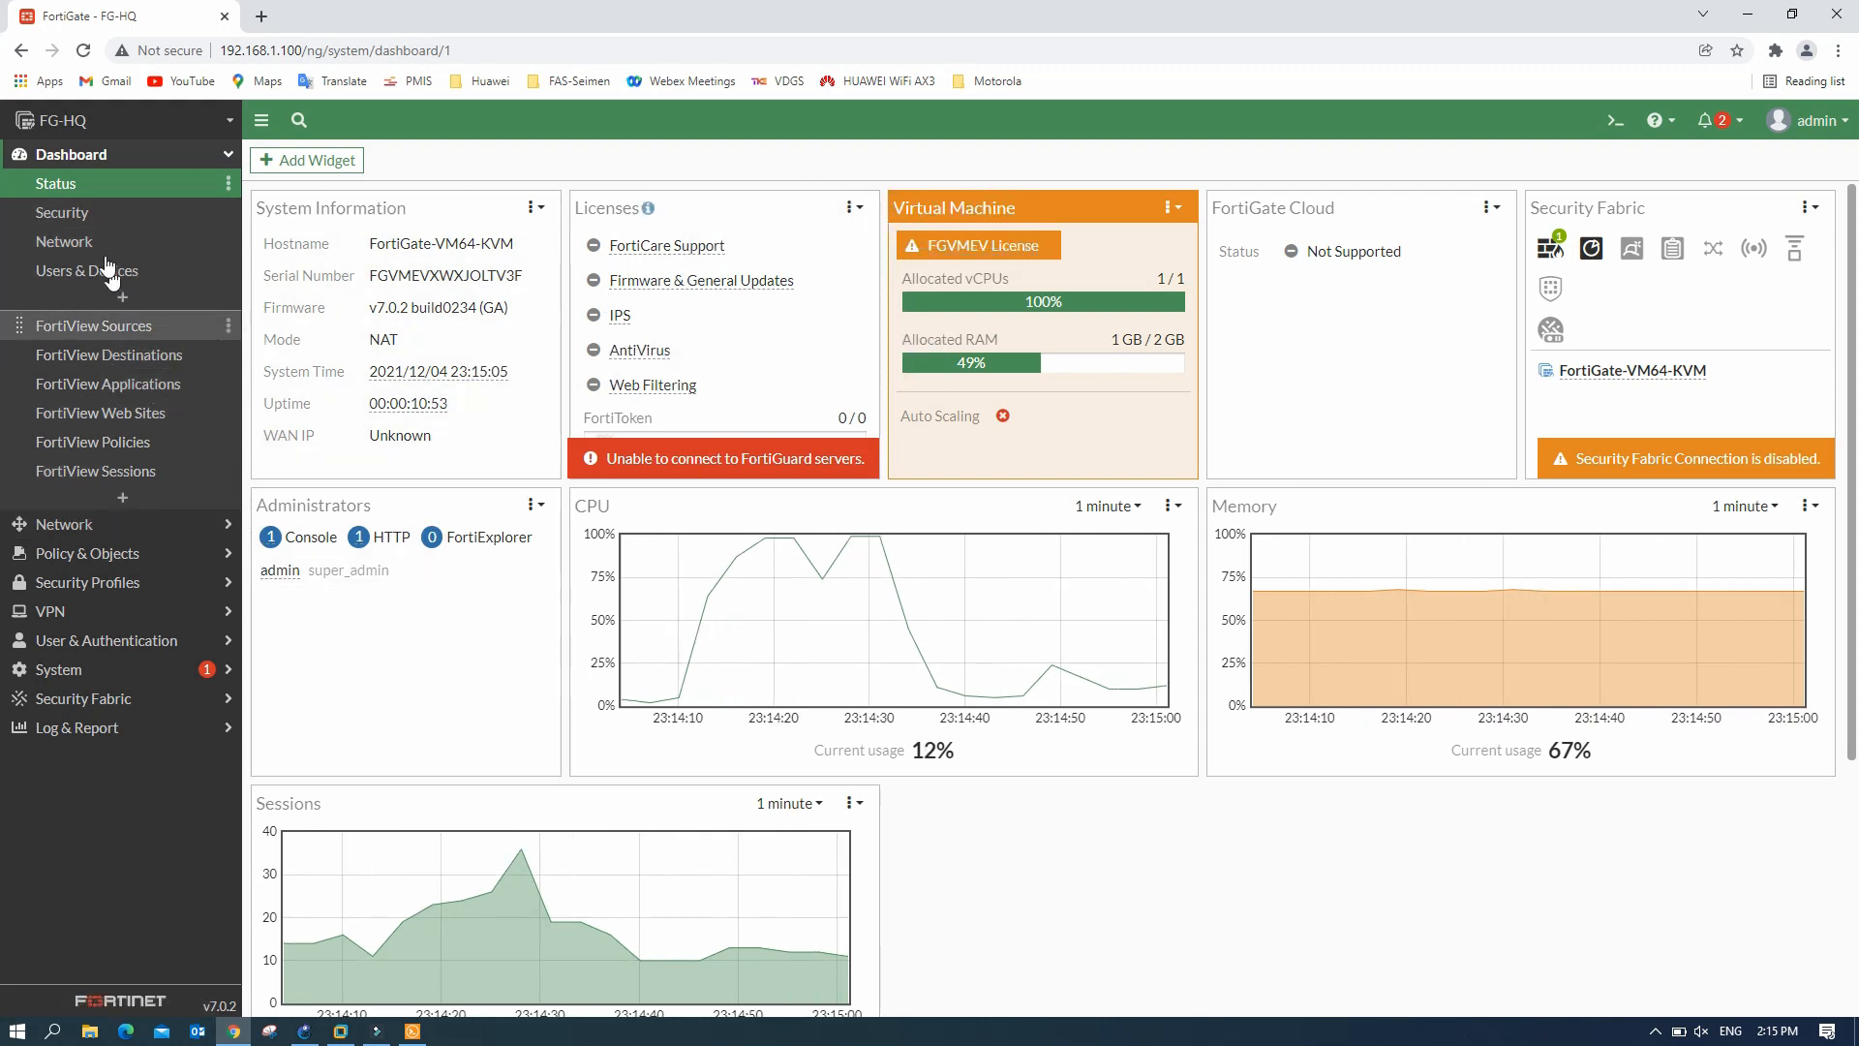
- Go to Network > Interfaces and choose Create New > Interface
left_click(93, 527)
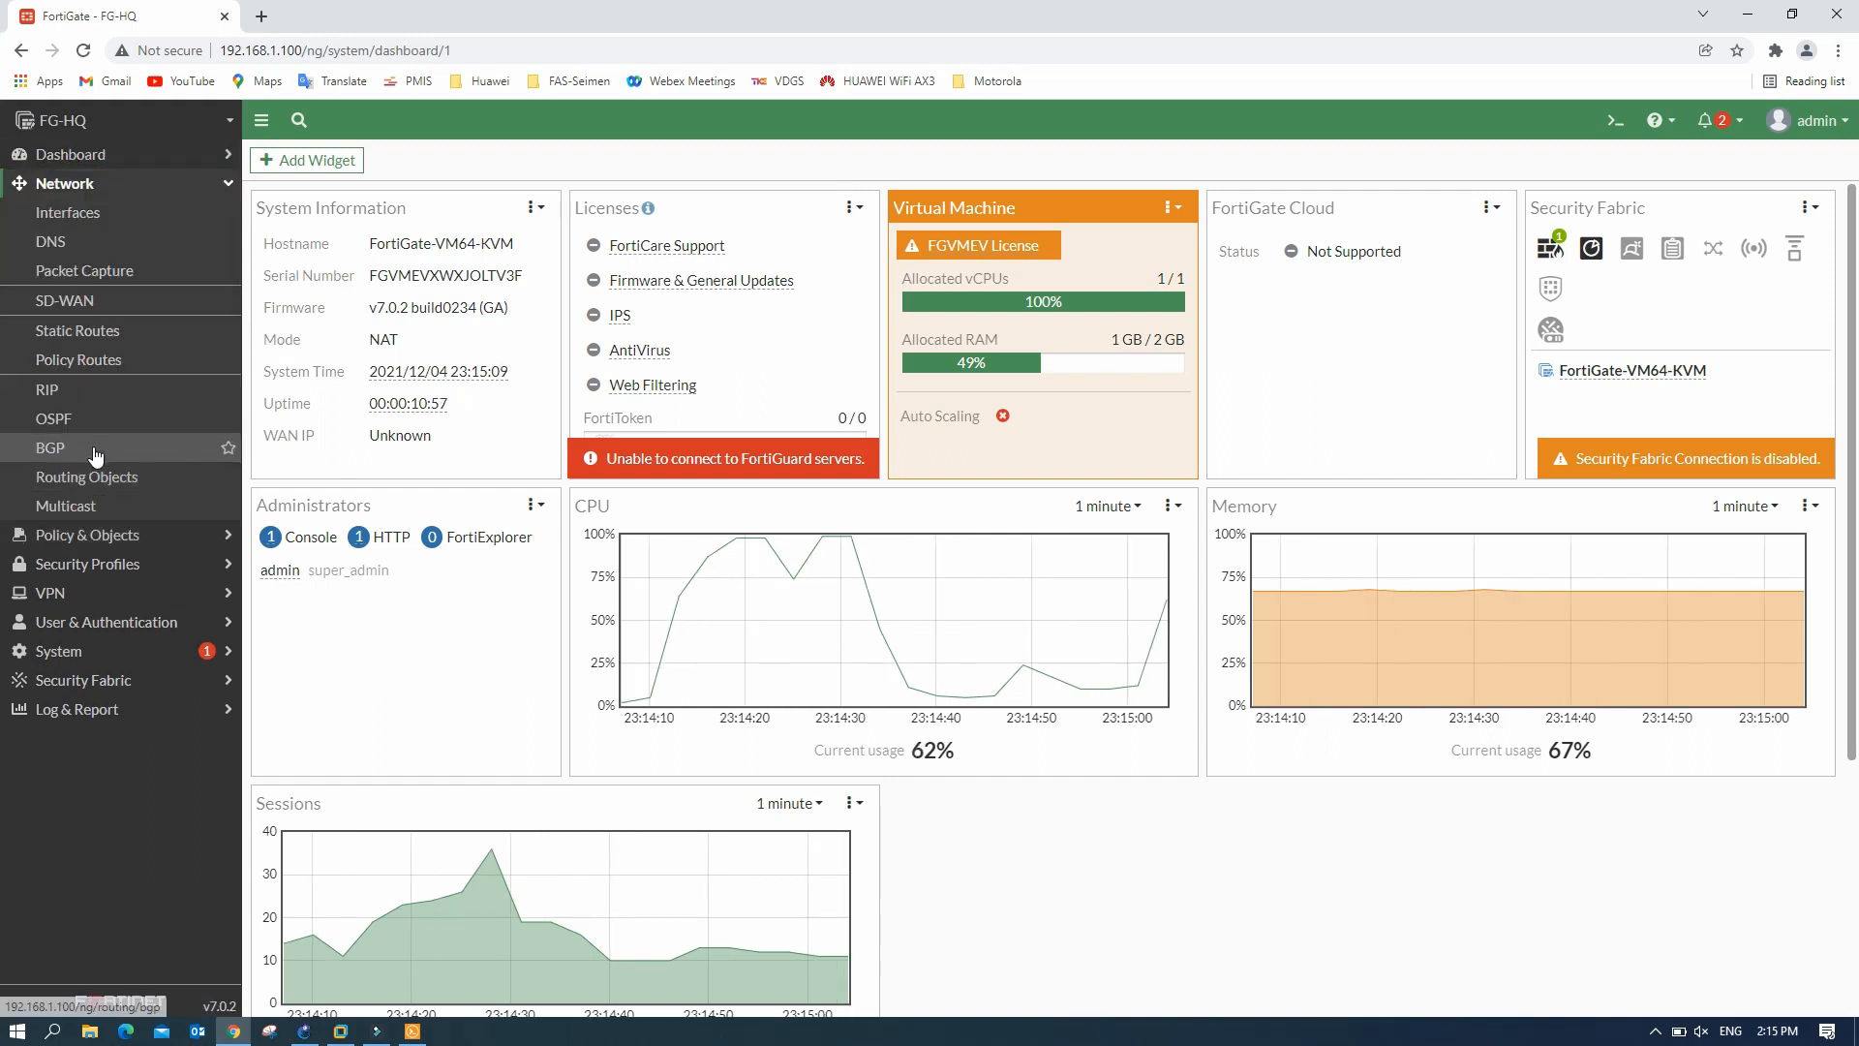
left_click(97, 215)
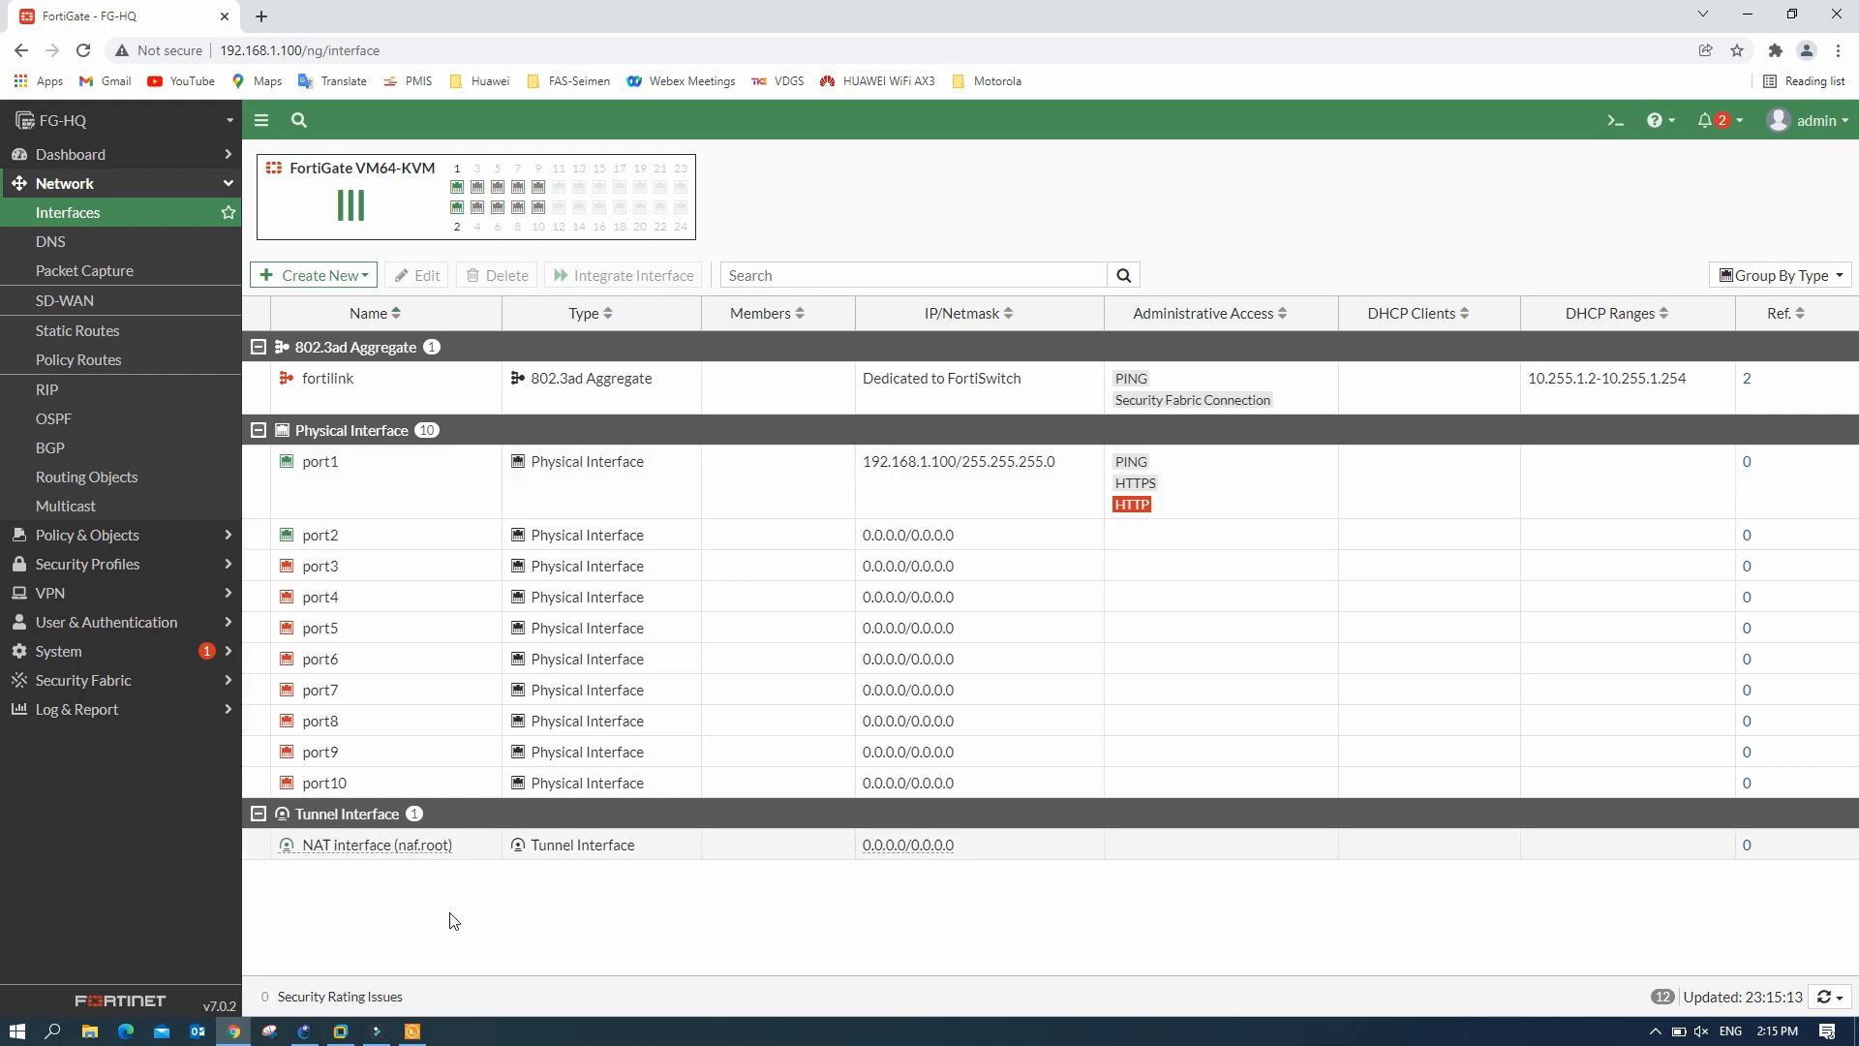
left_click(302, 1033)
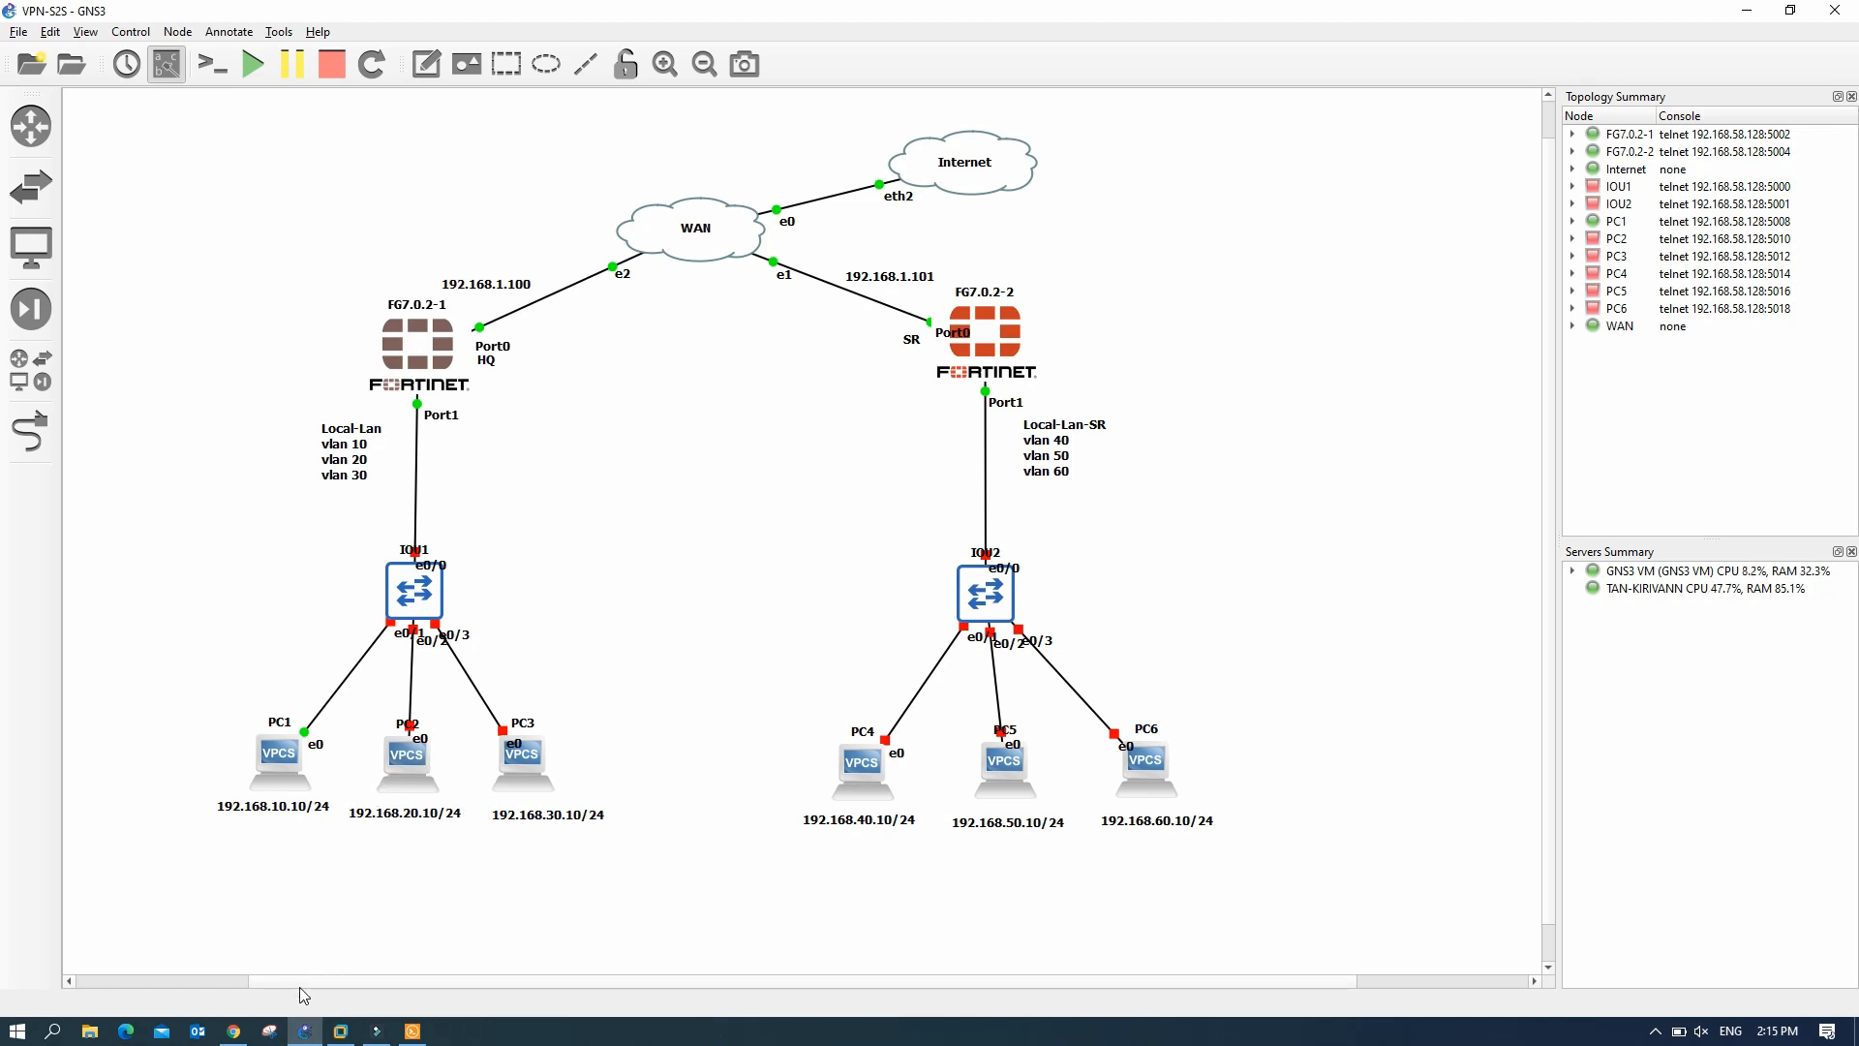
mouse_move(234, 1030)
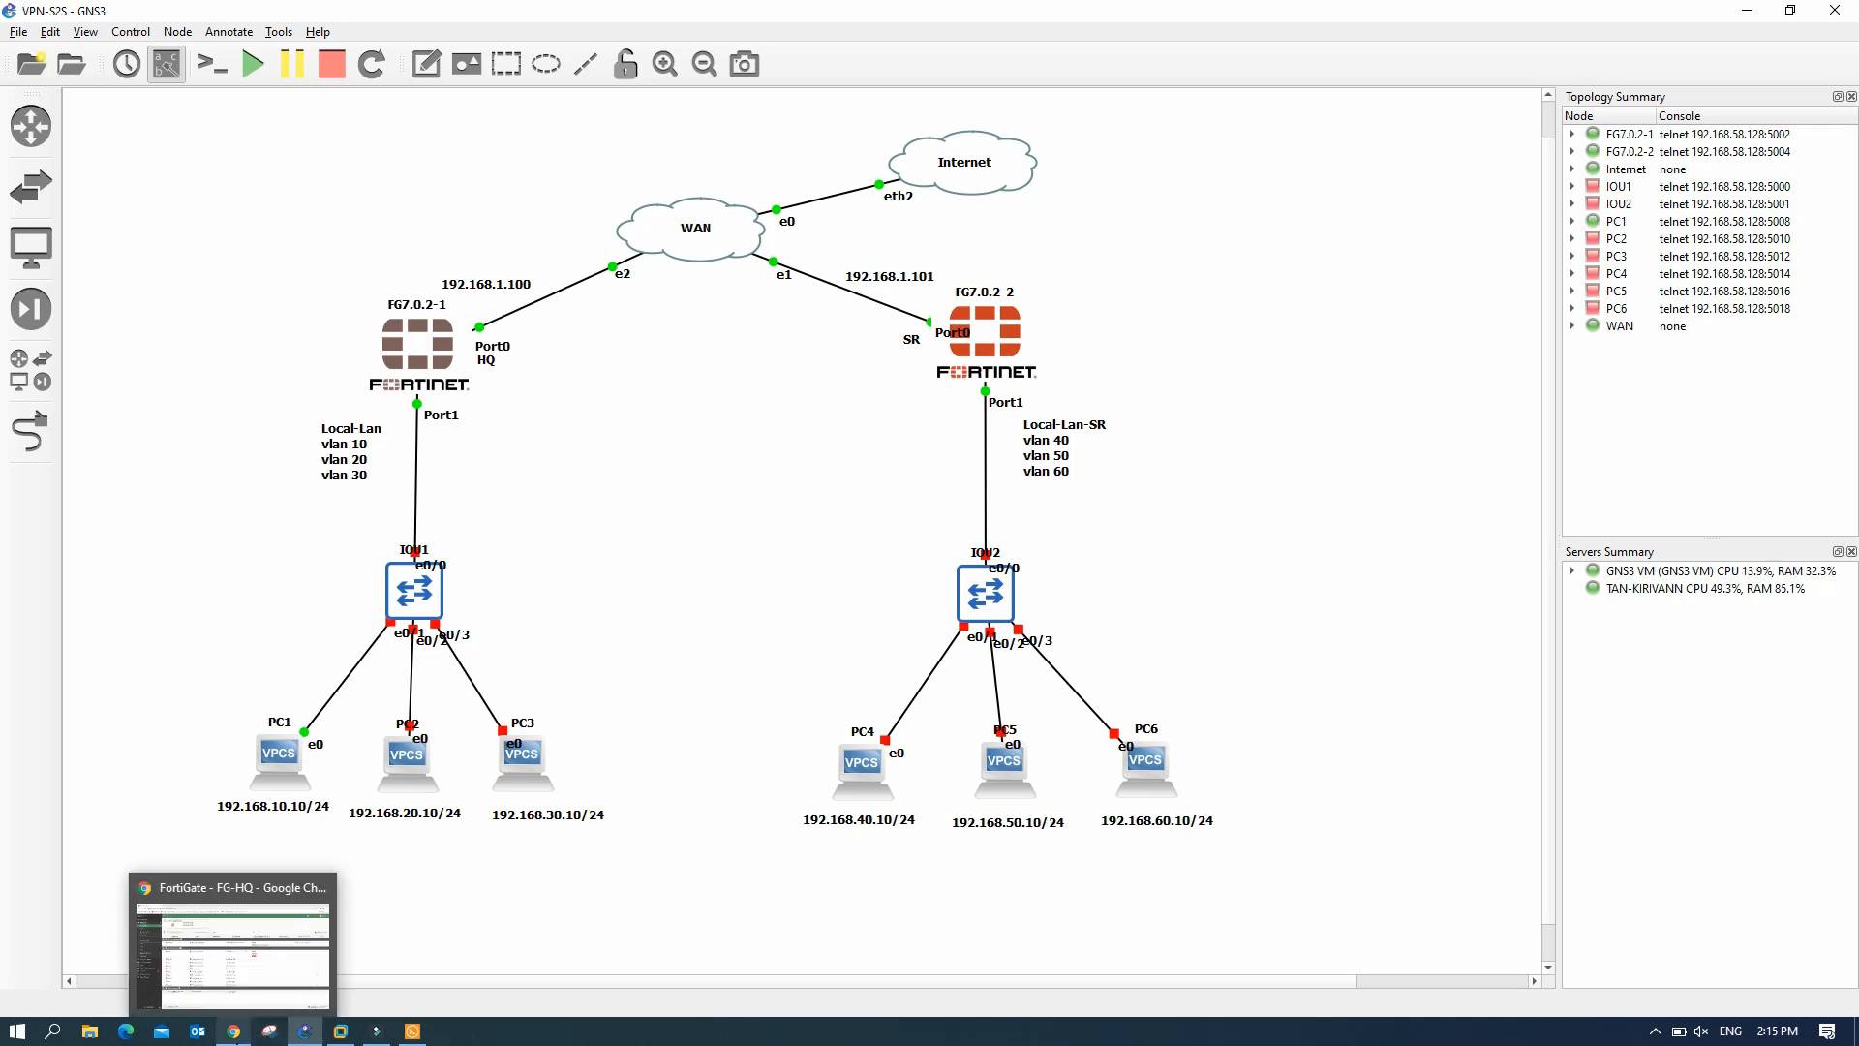
left_click(258, 920)
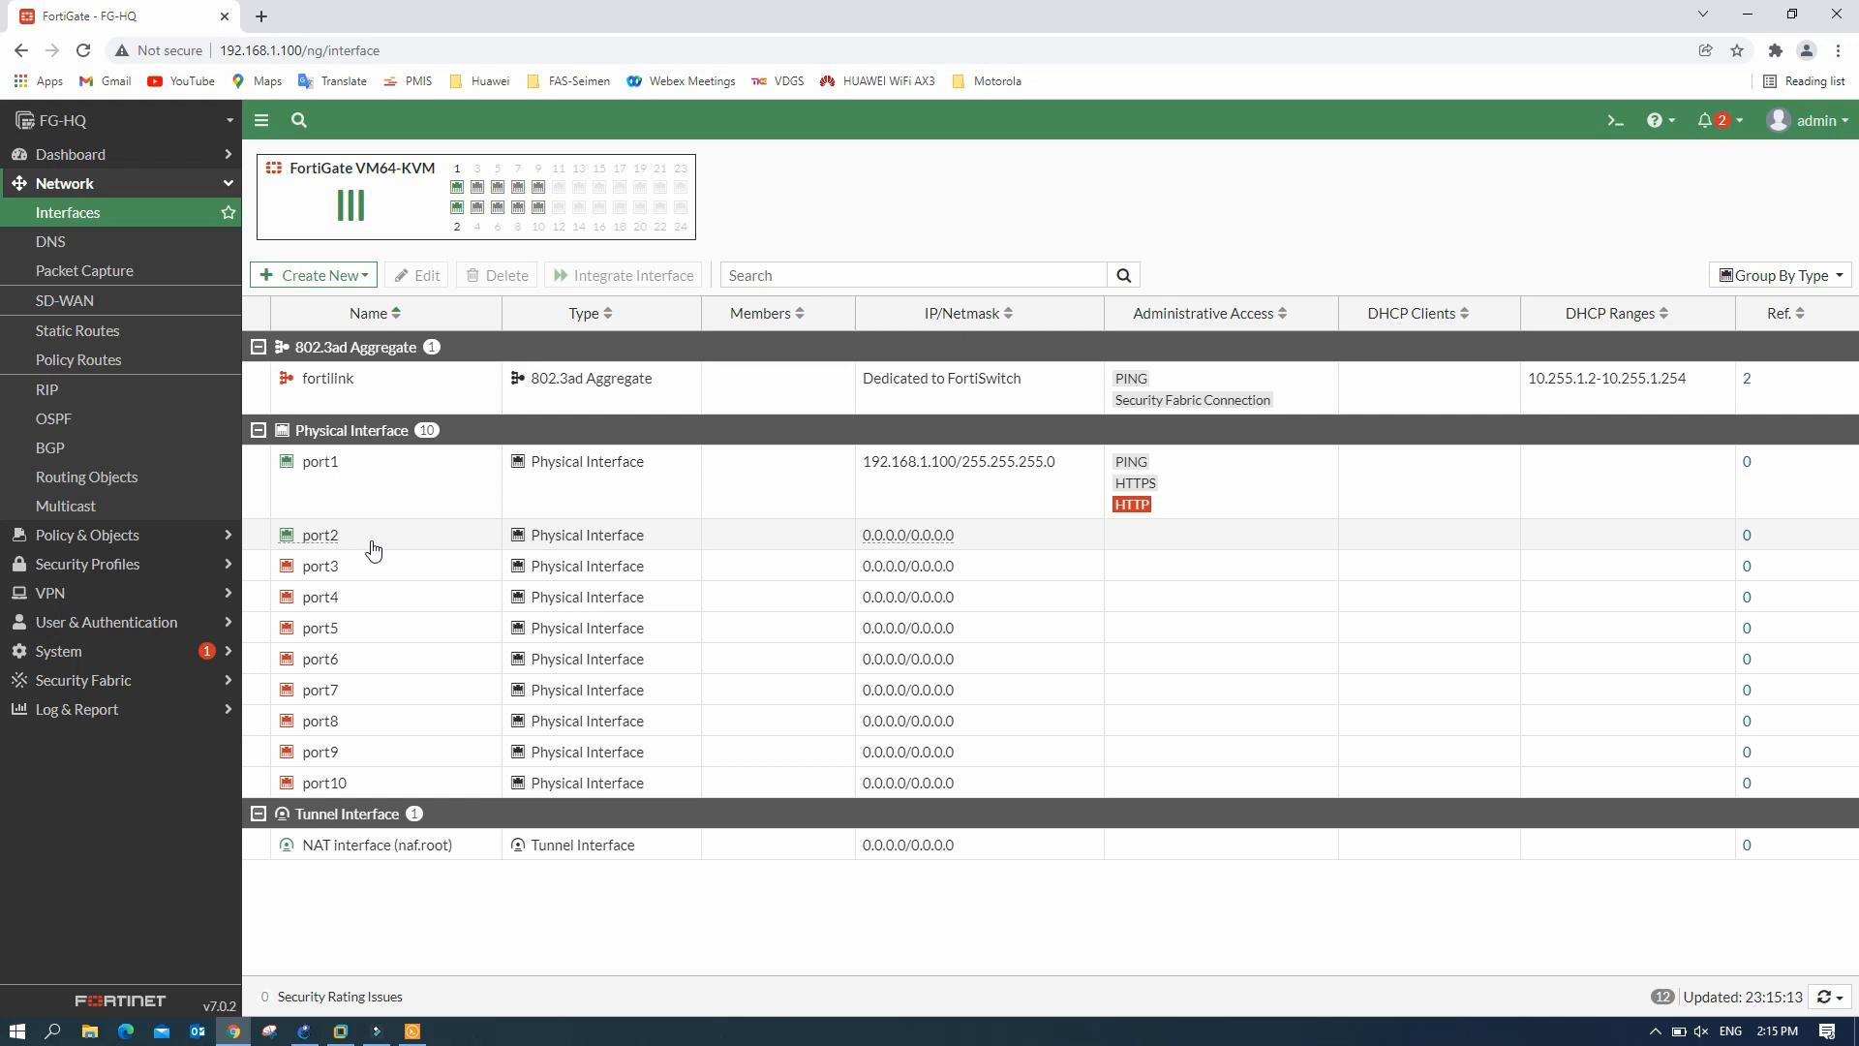
left_click(351, 279)
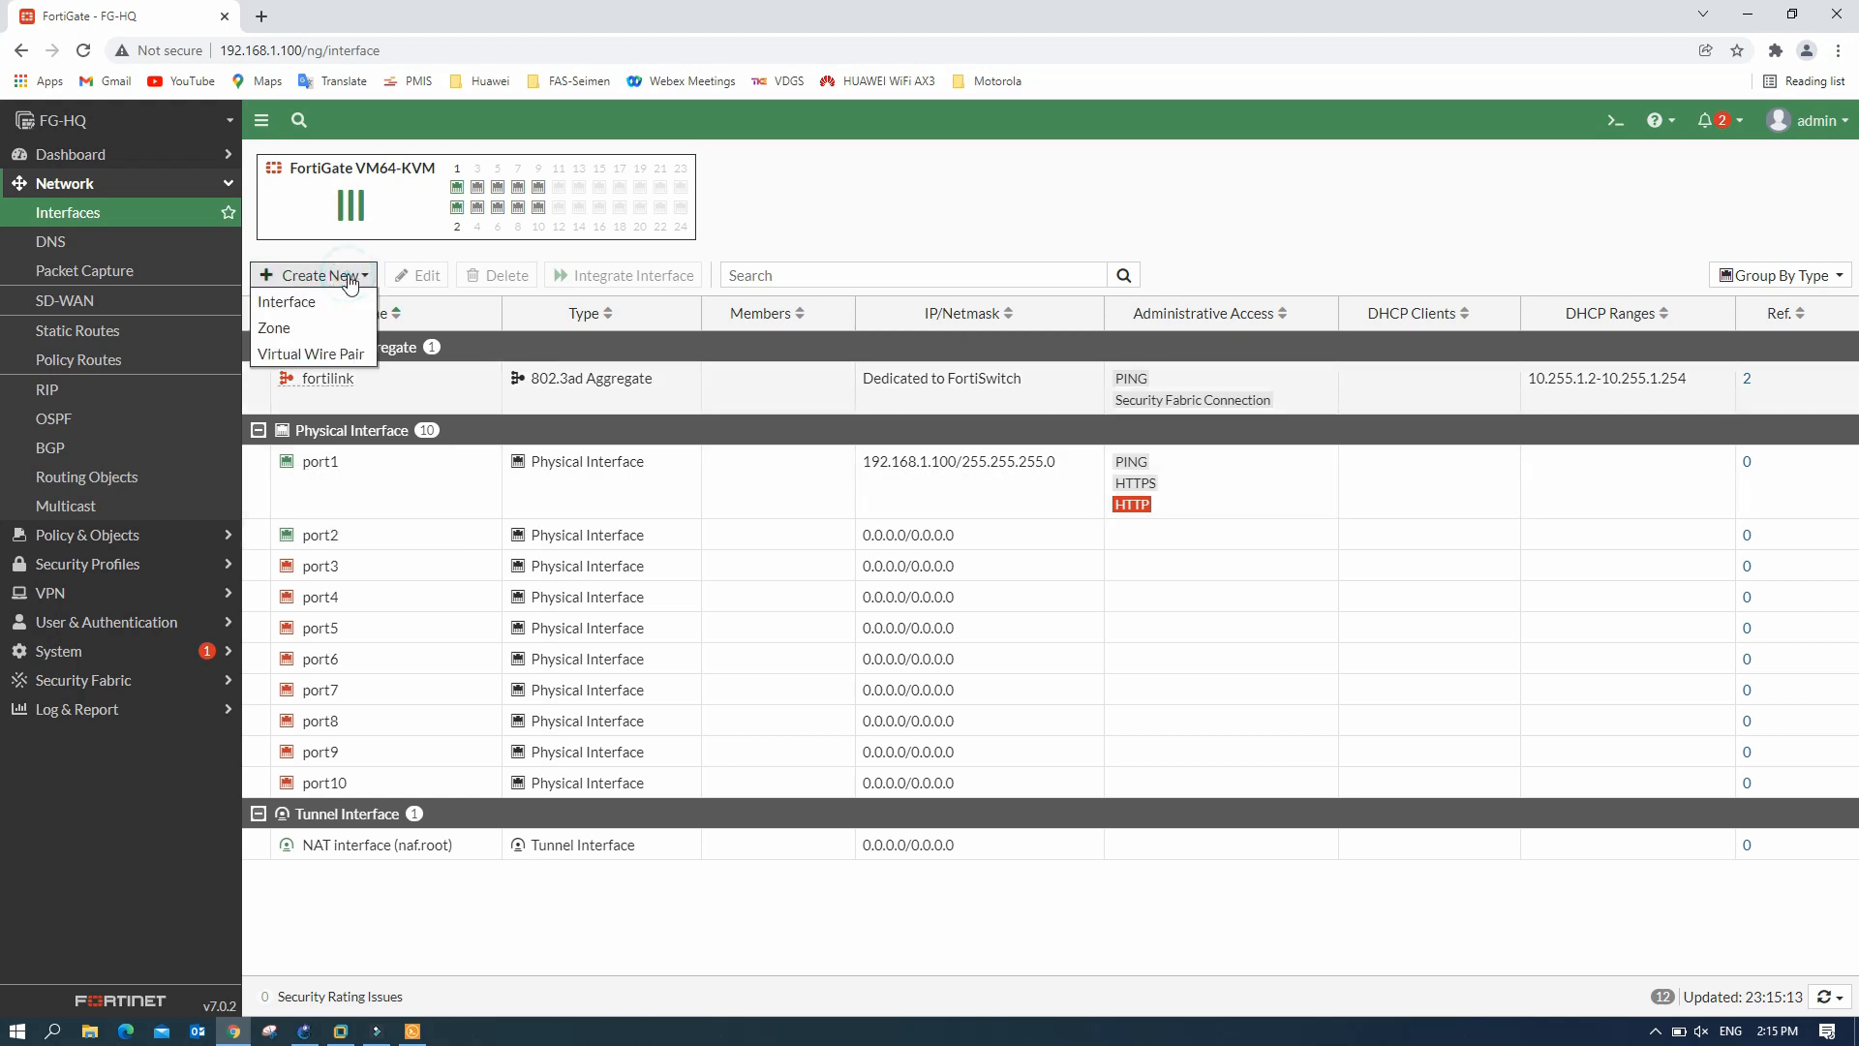
left_click(311, 305)
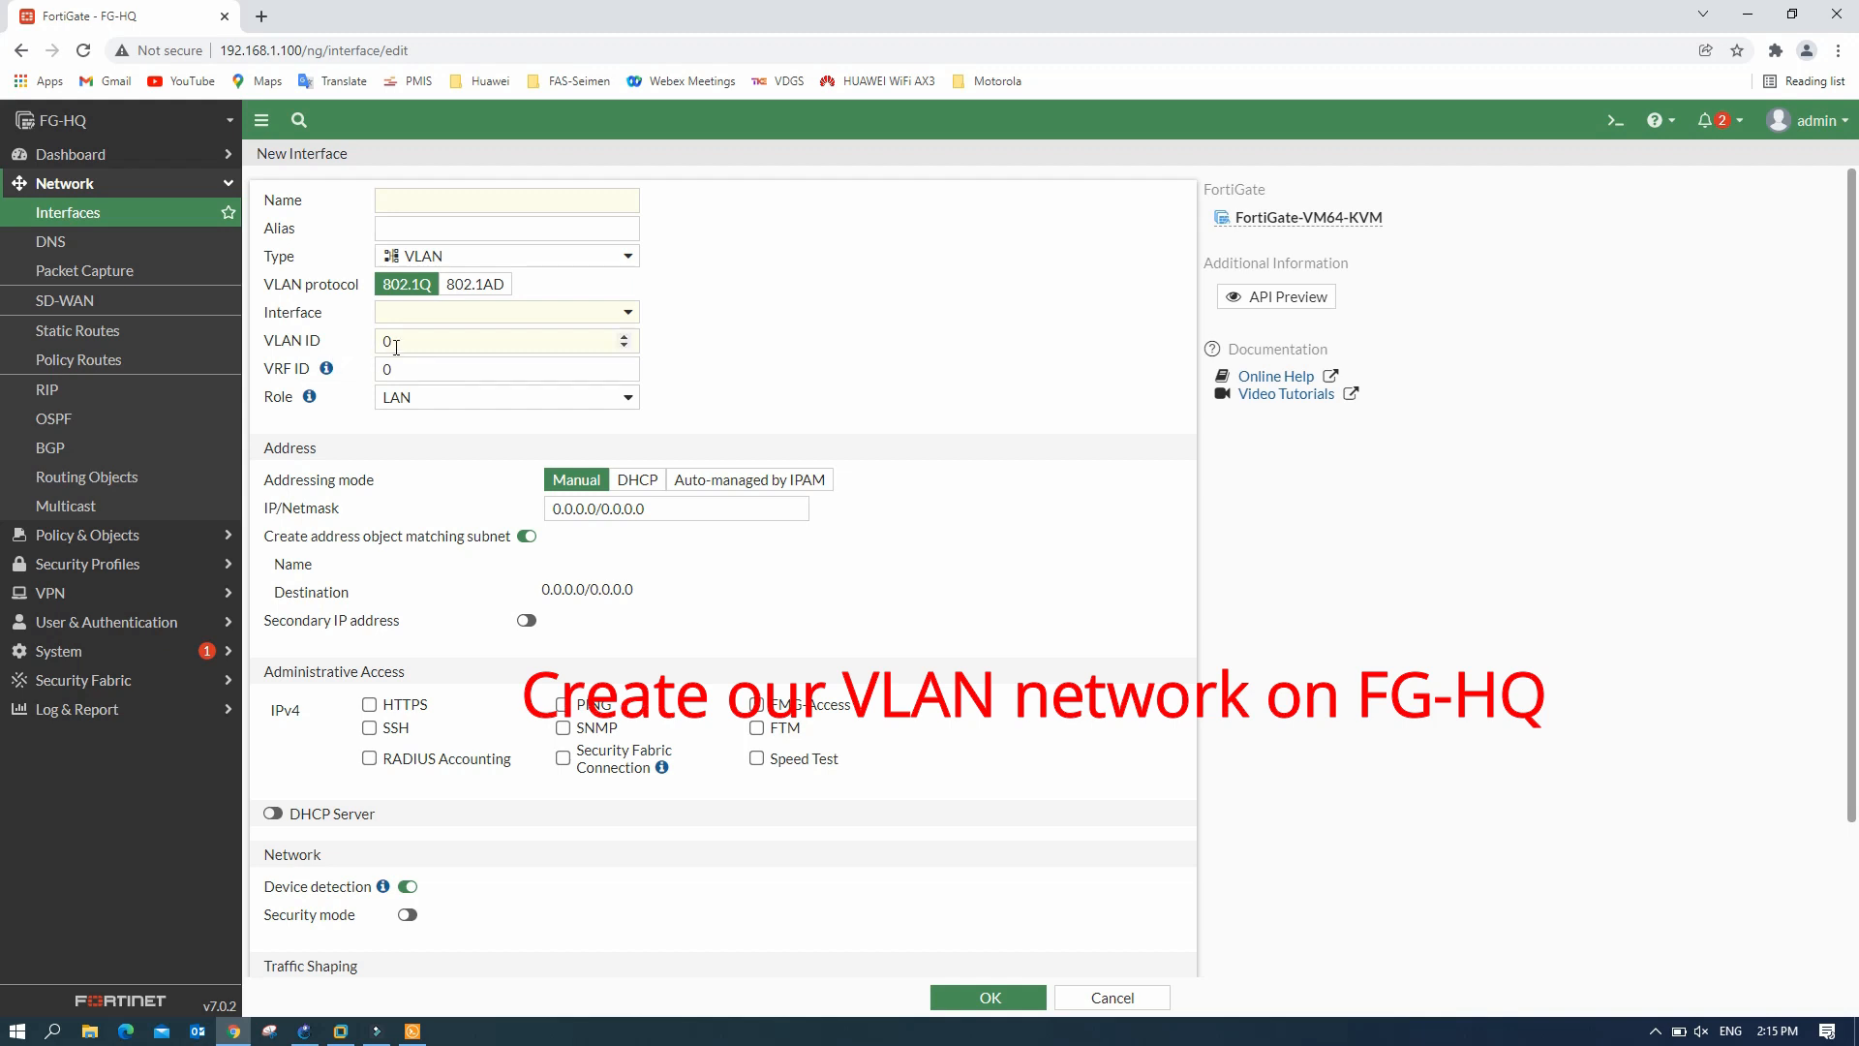
- Name the interface 'office' on port2 with VLAN ID 10 and address 192.168.10.1/24
left_click(449, 200)
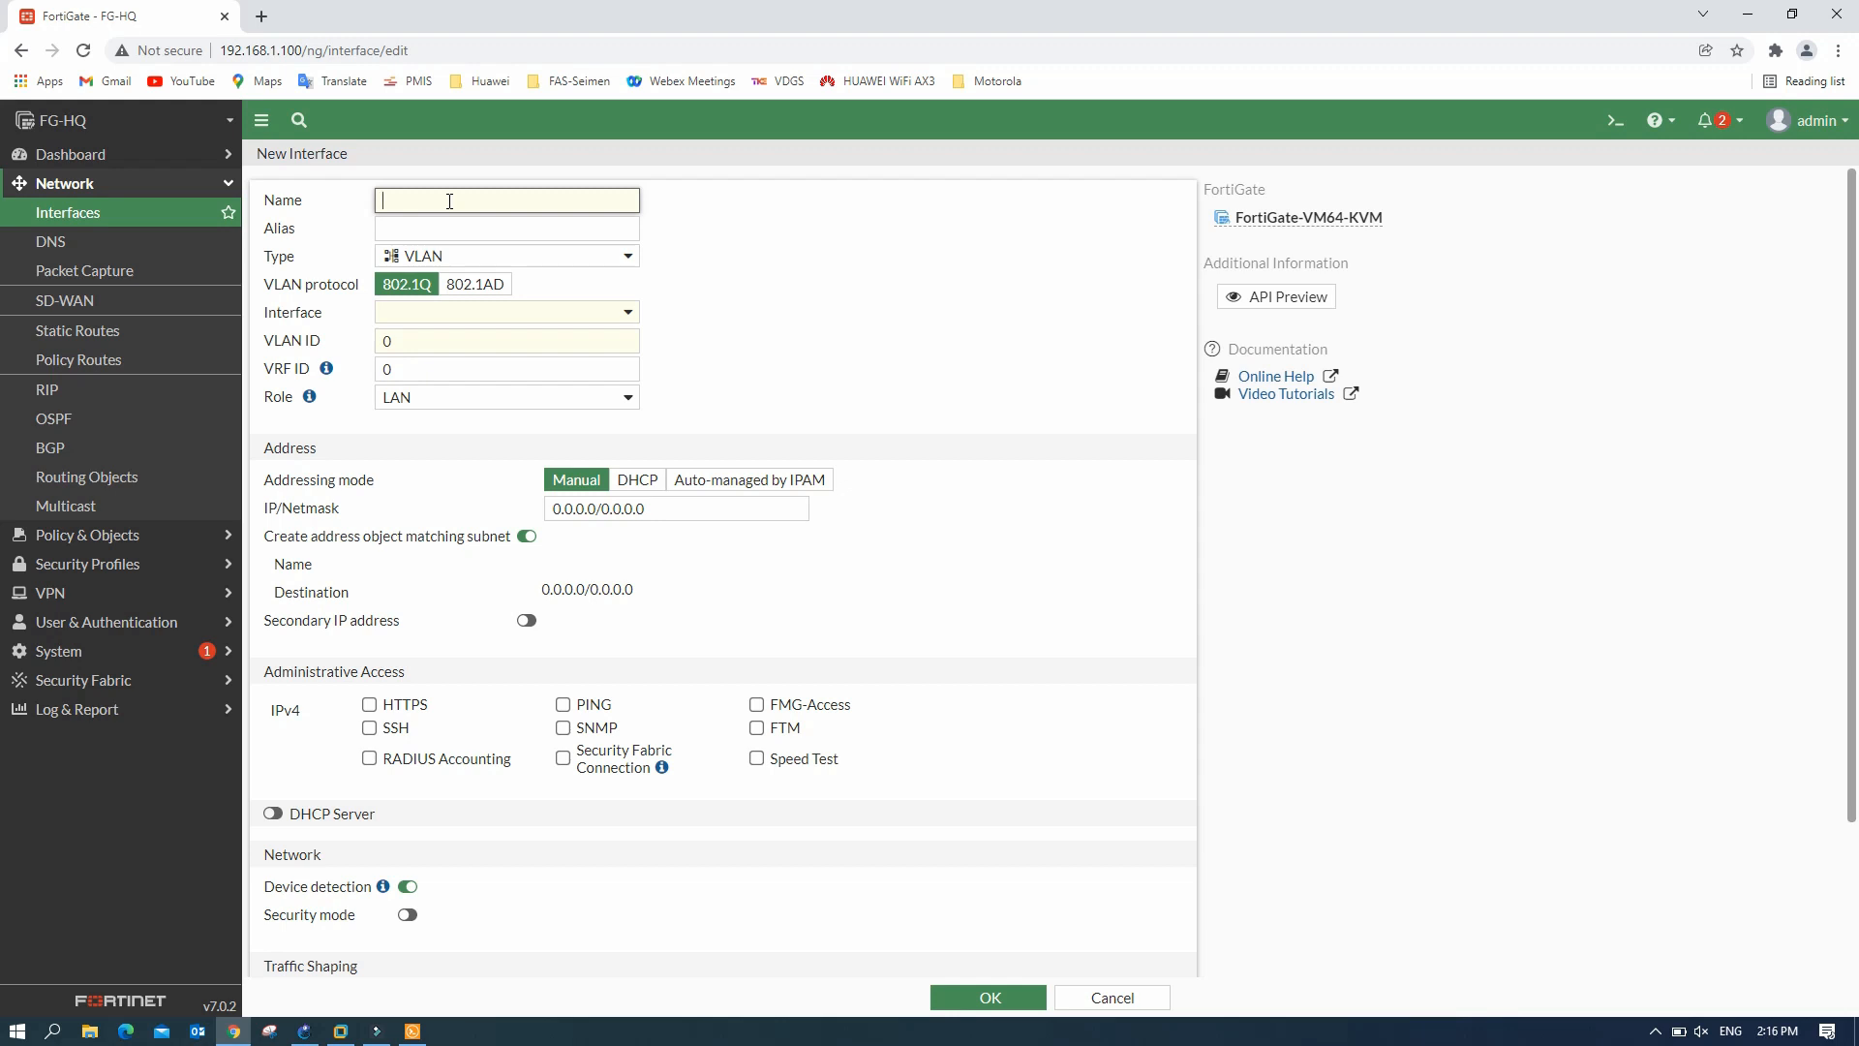
type("office")
left_click(448, 222)
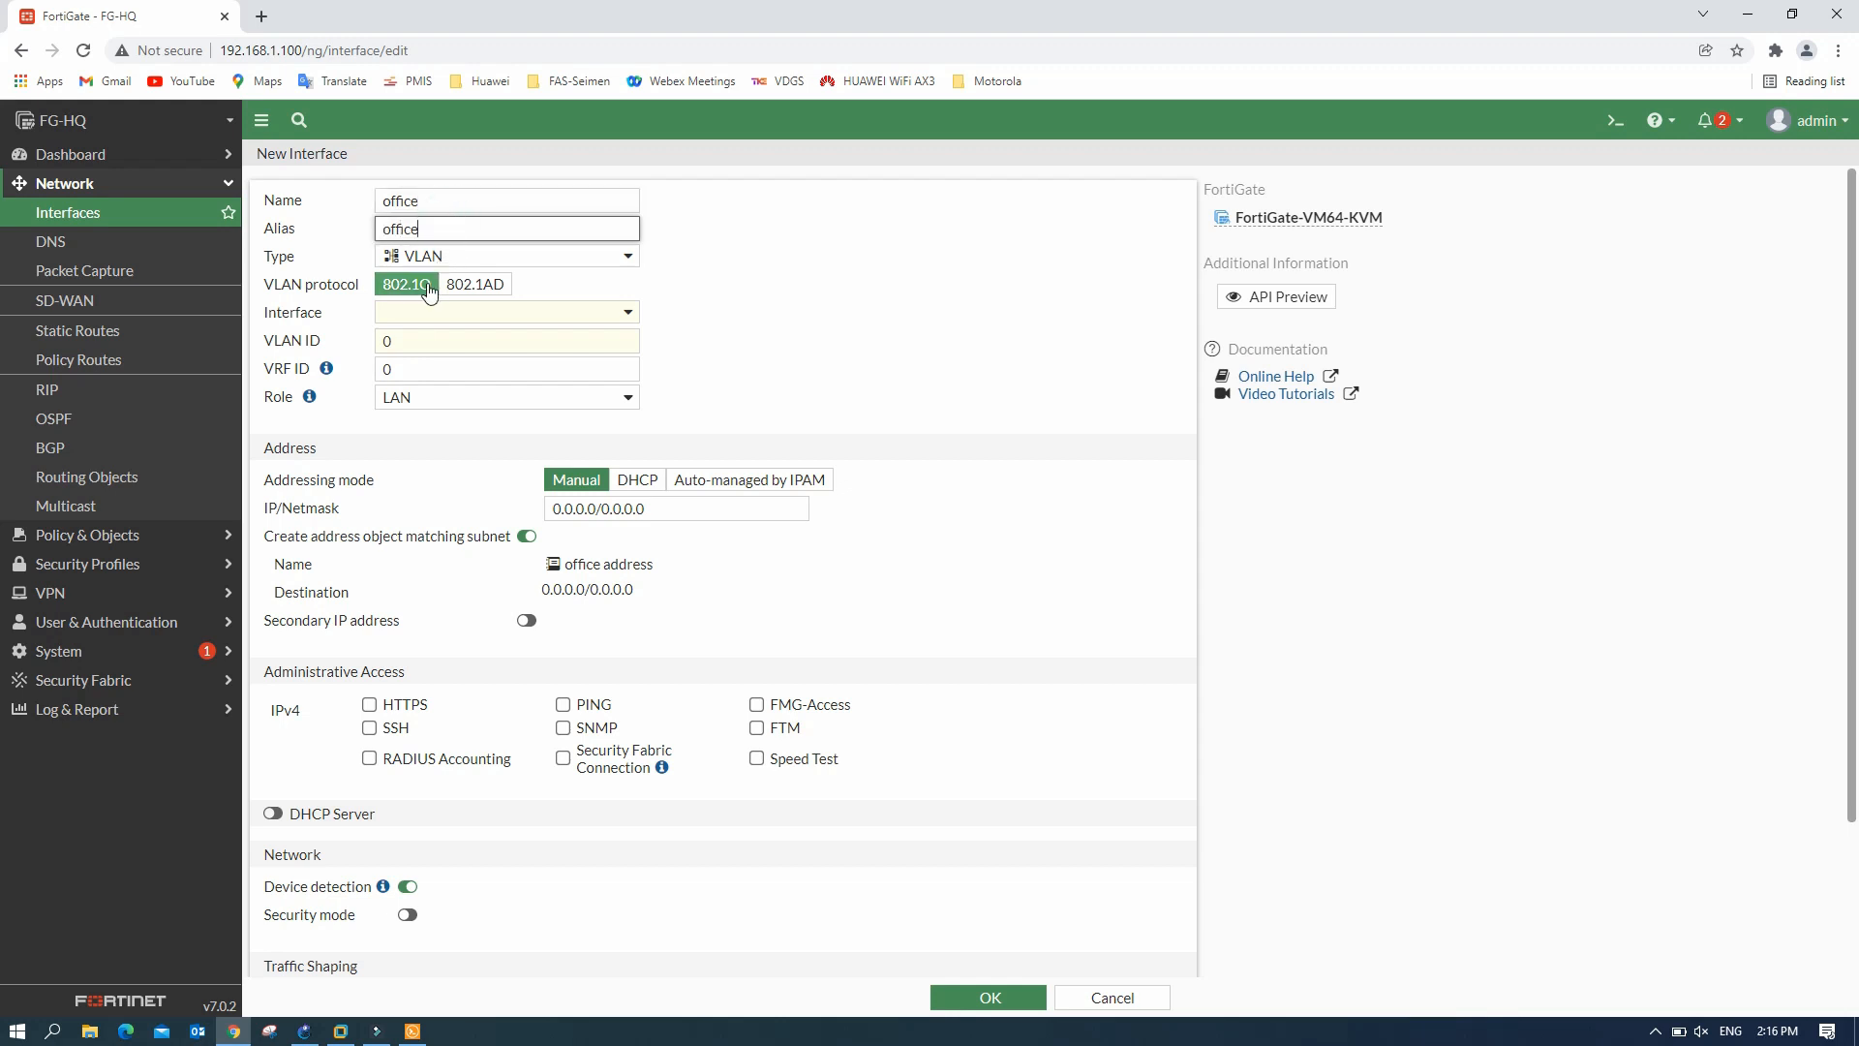
left_click(403, 316)
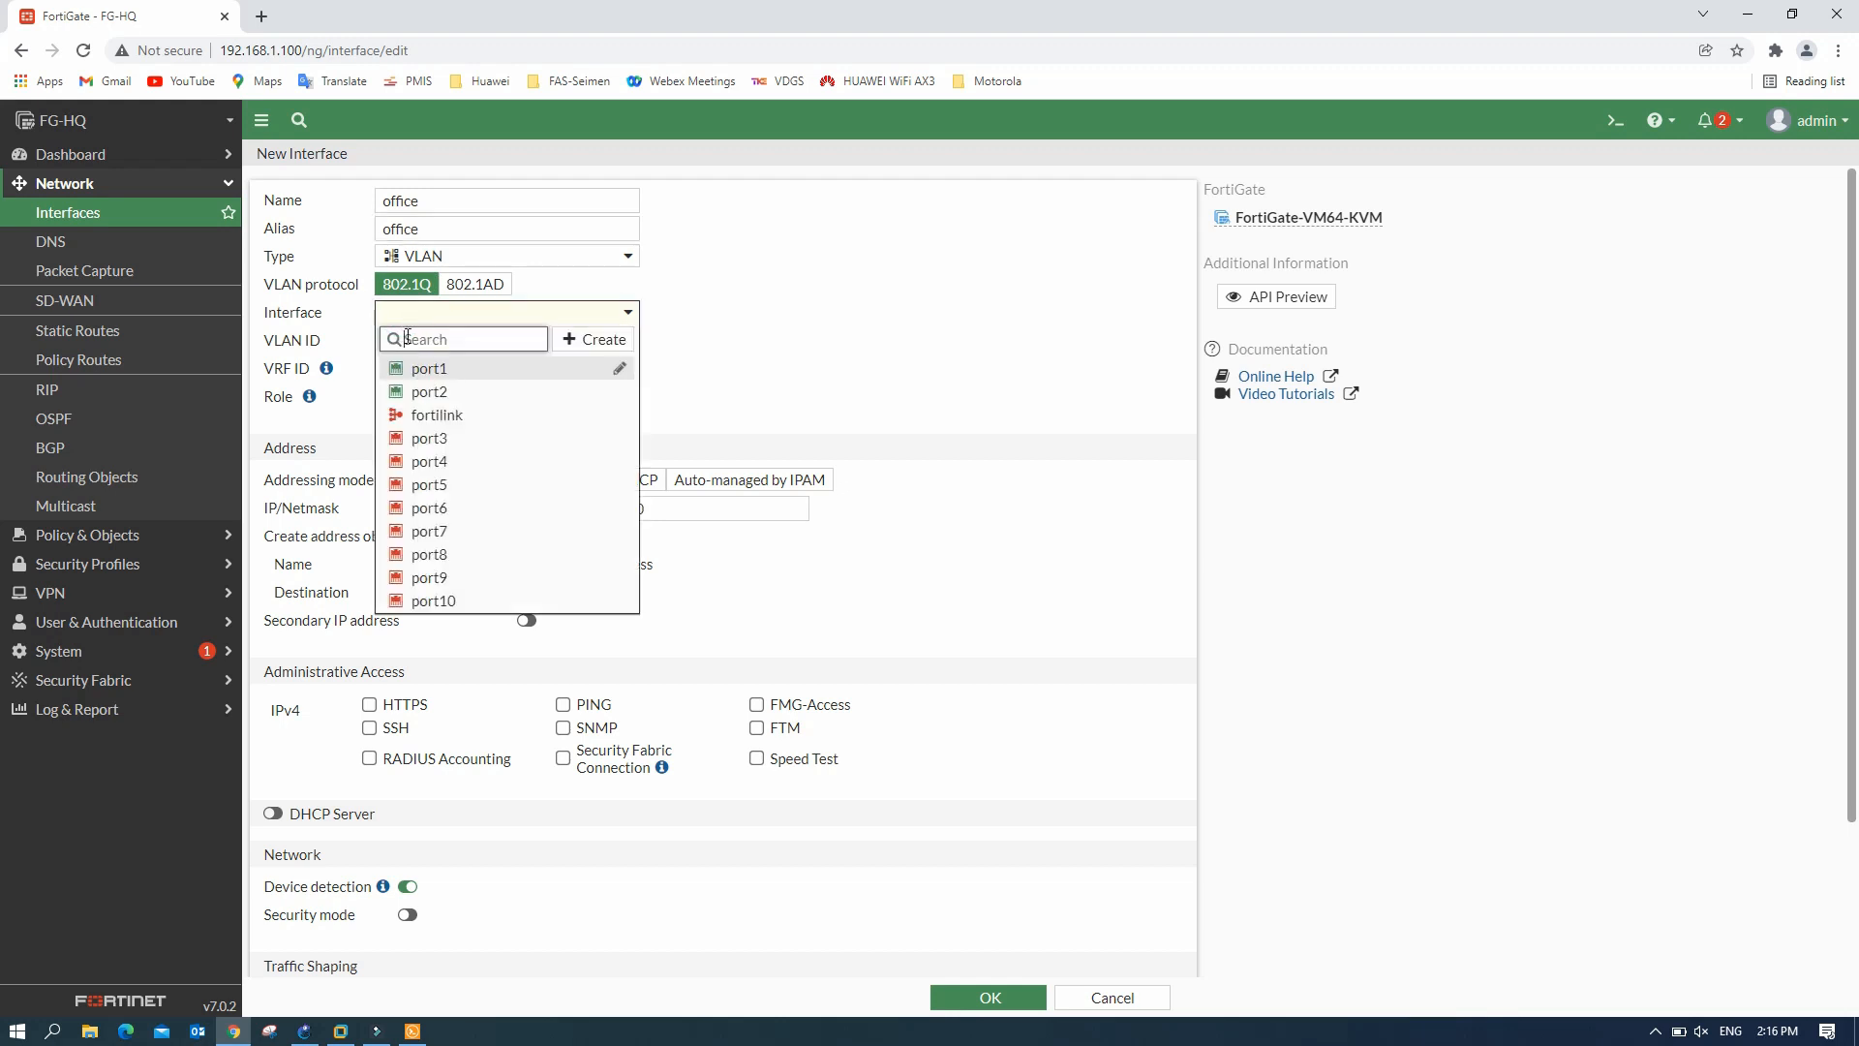
left_click(427, 391)
left_click(400, 347)
double_click(373, 348)
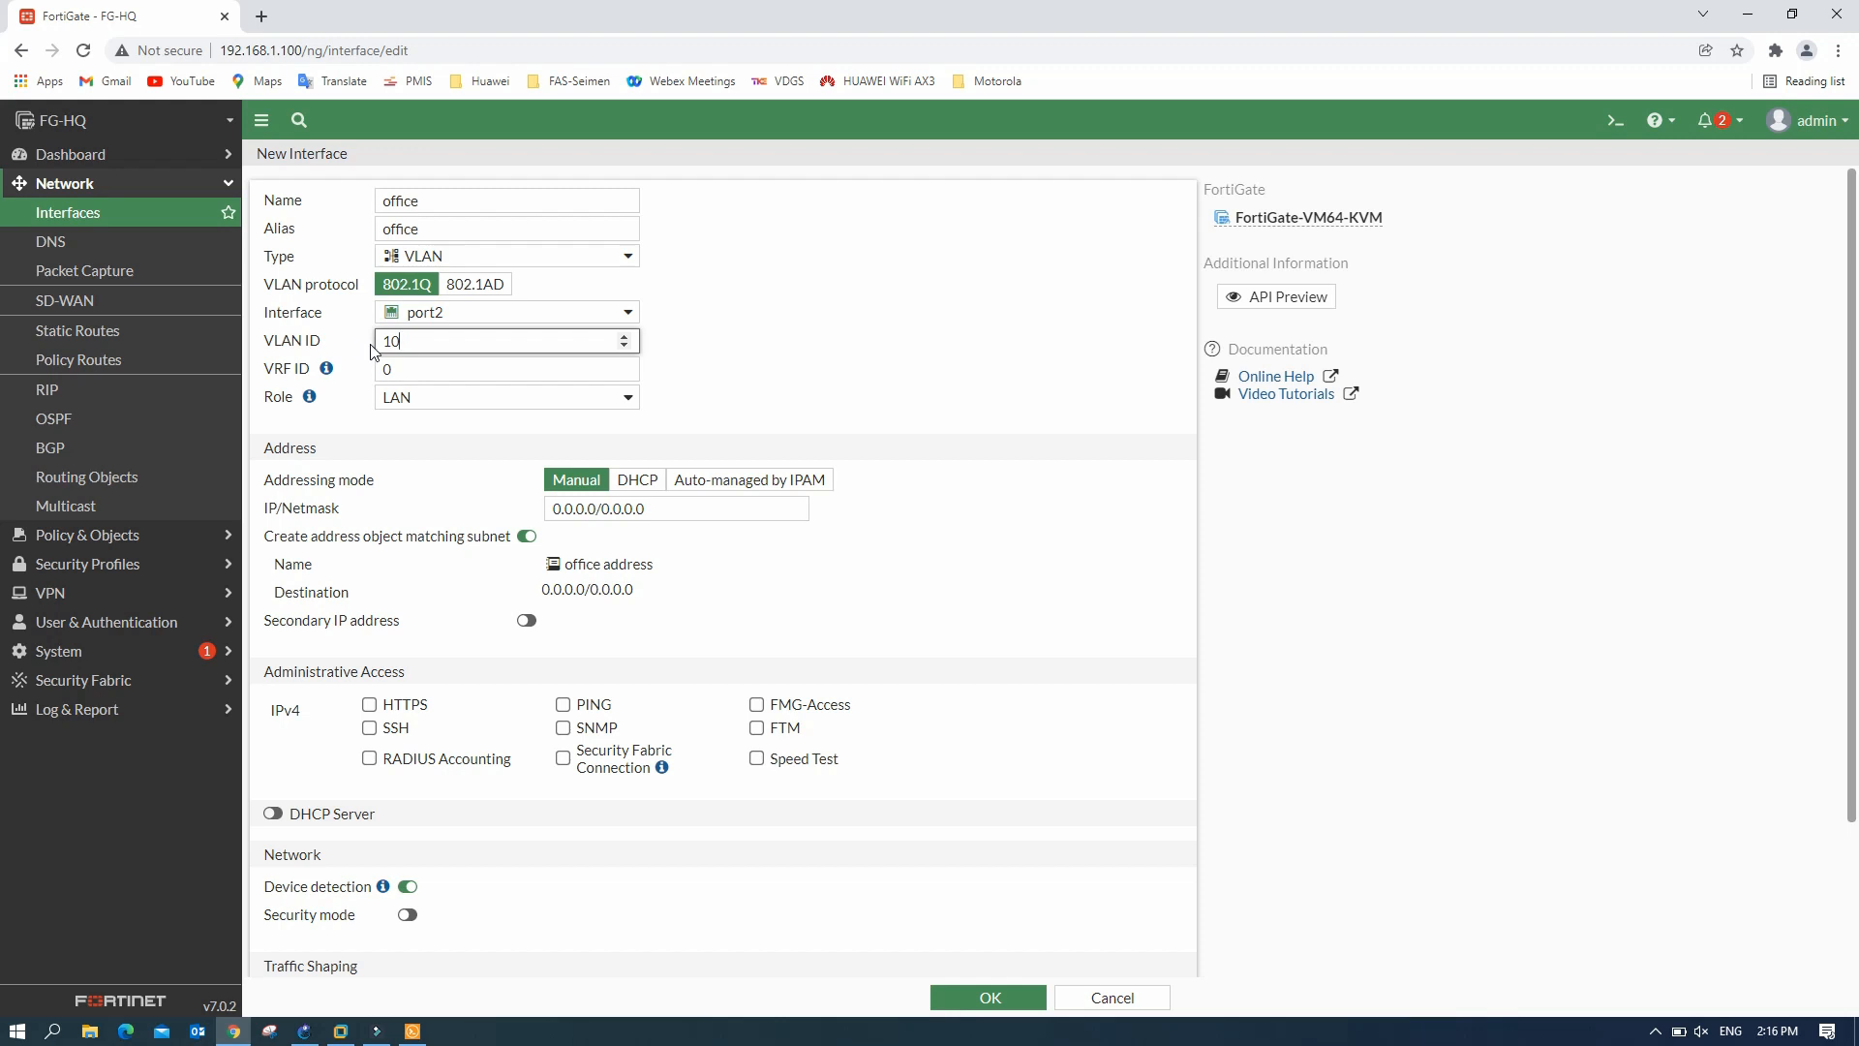
type("10")
left_click(726, 345)
left_click(653, 508)
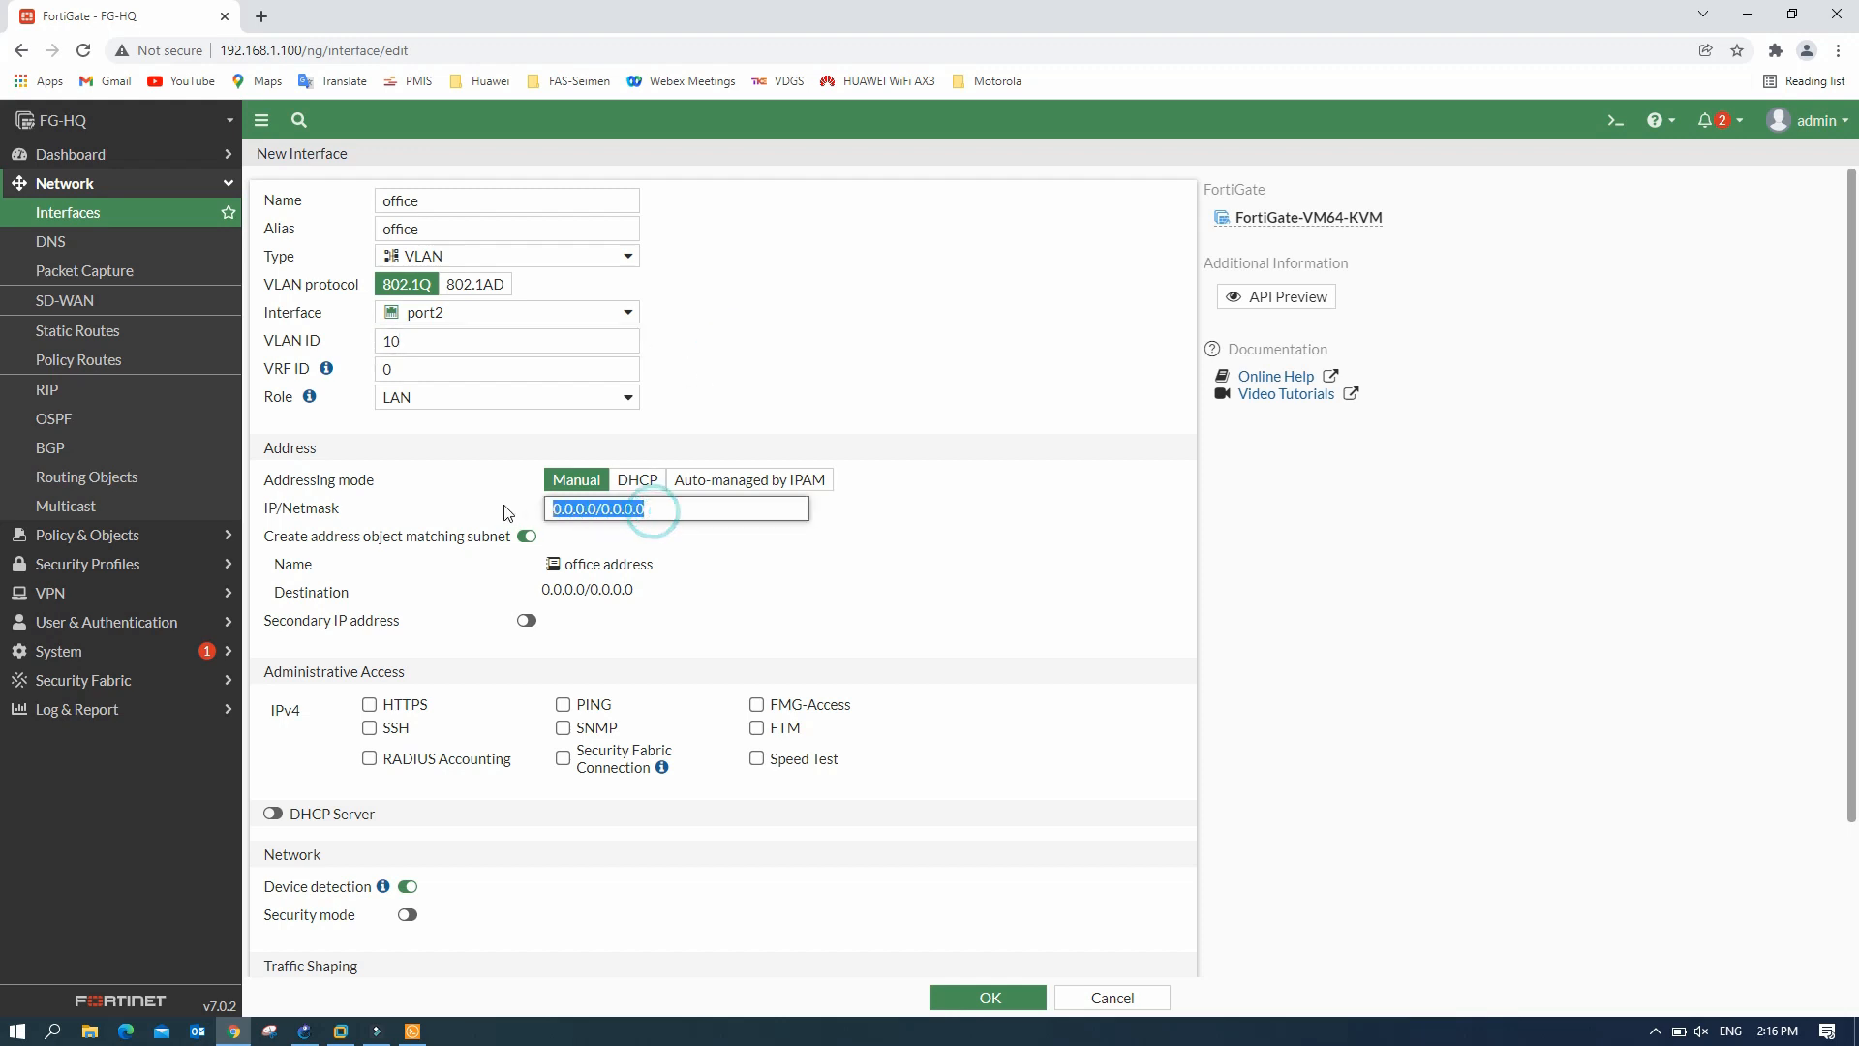
type("192.168.10.")
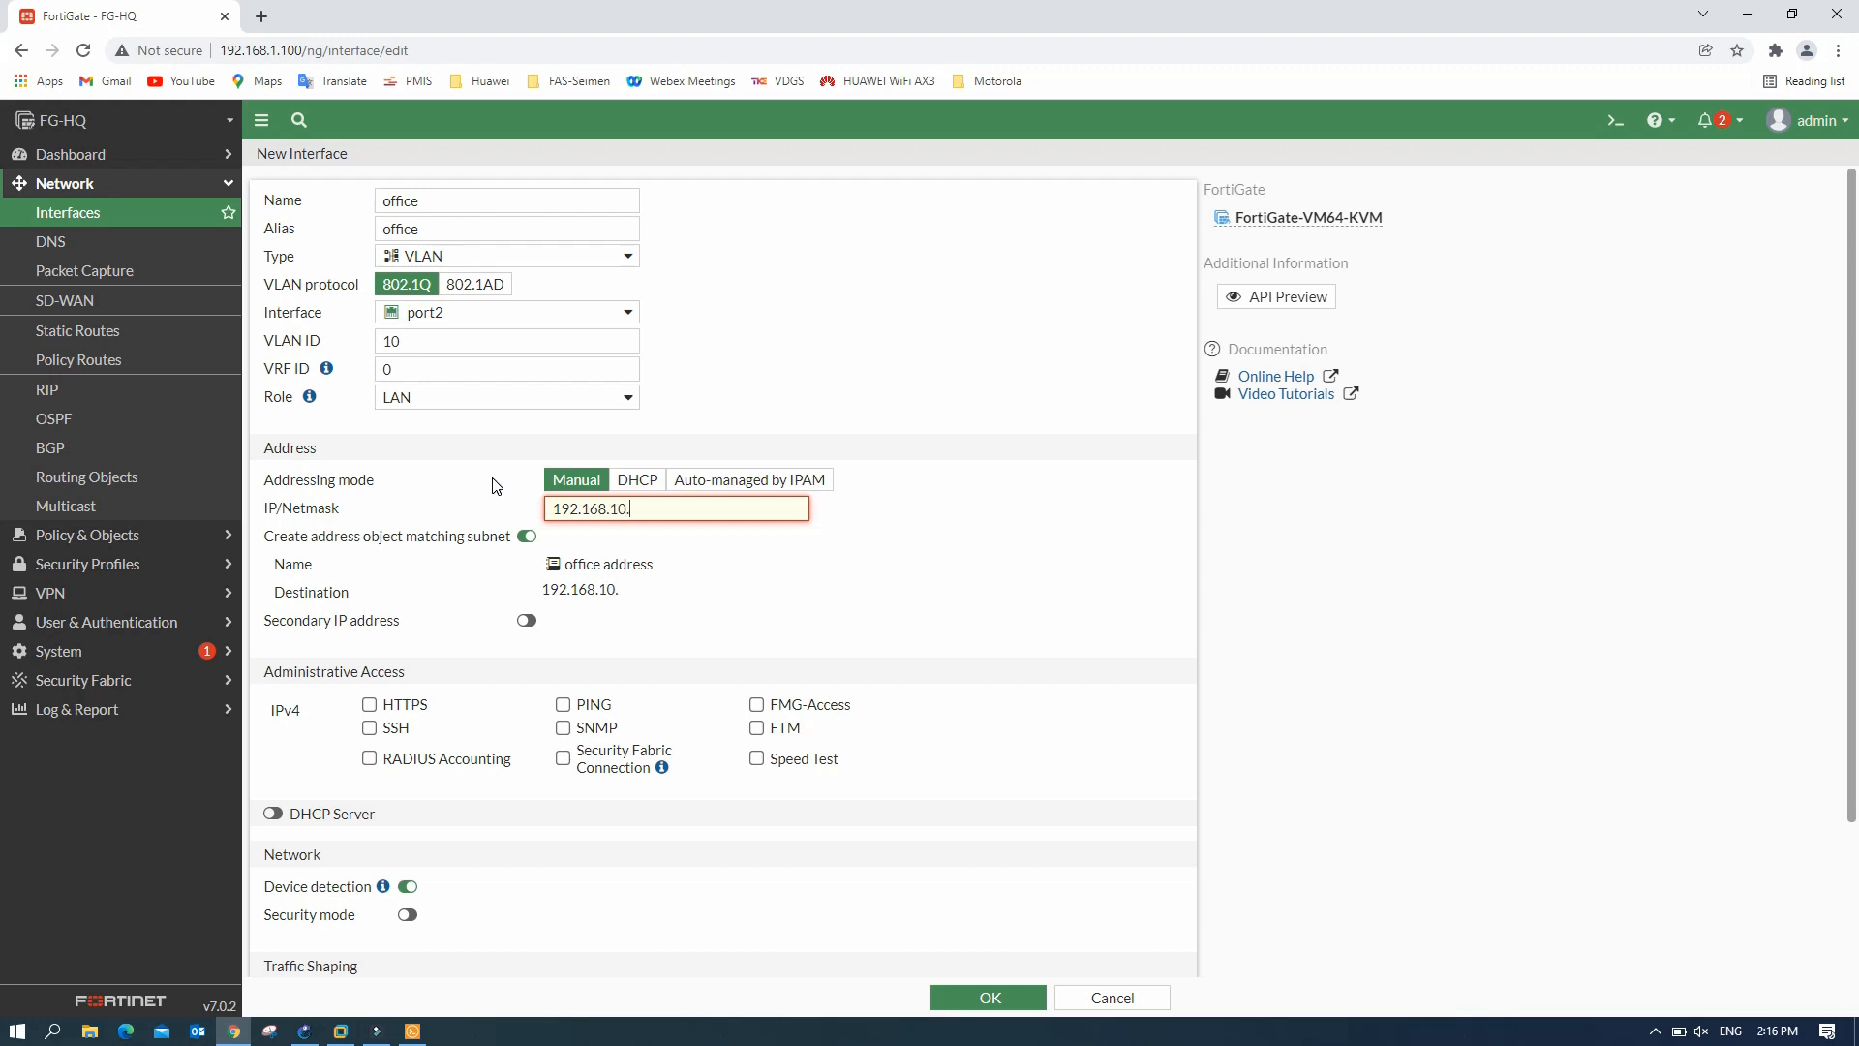
type("1/24")
left_click_drag(675, 506, 490, 486)
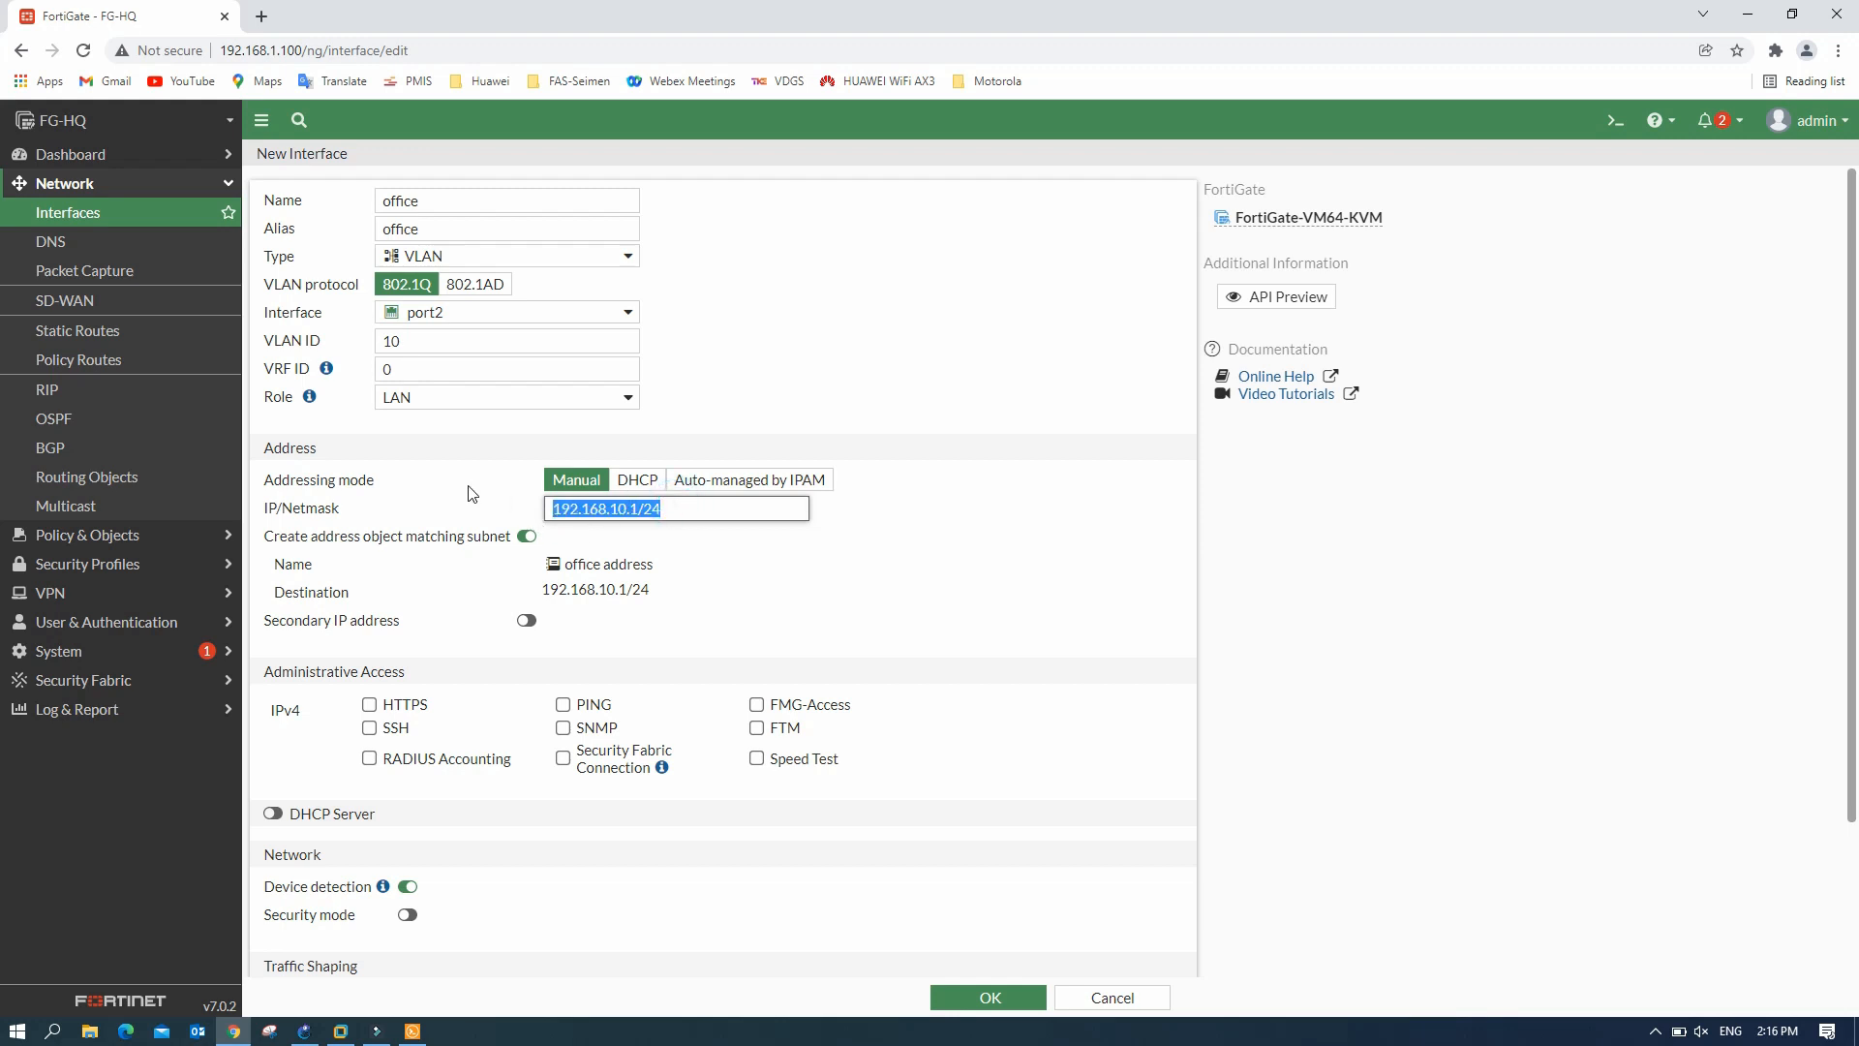
left_click(835, 559)
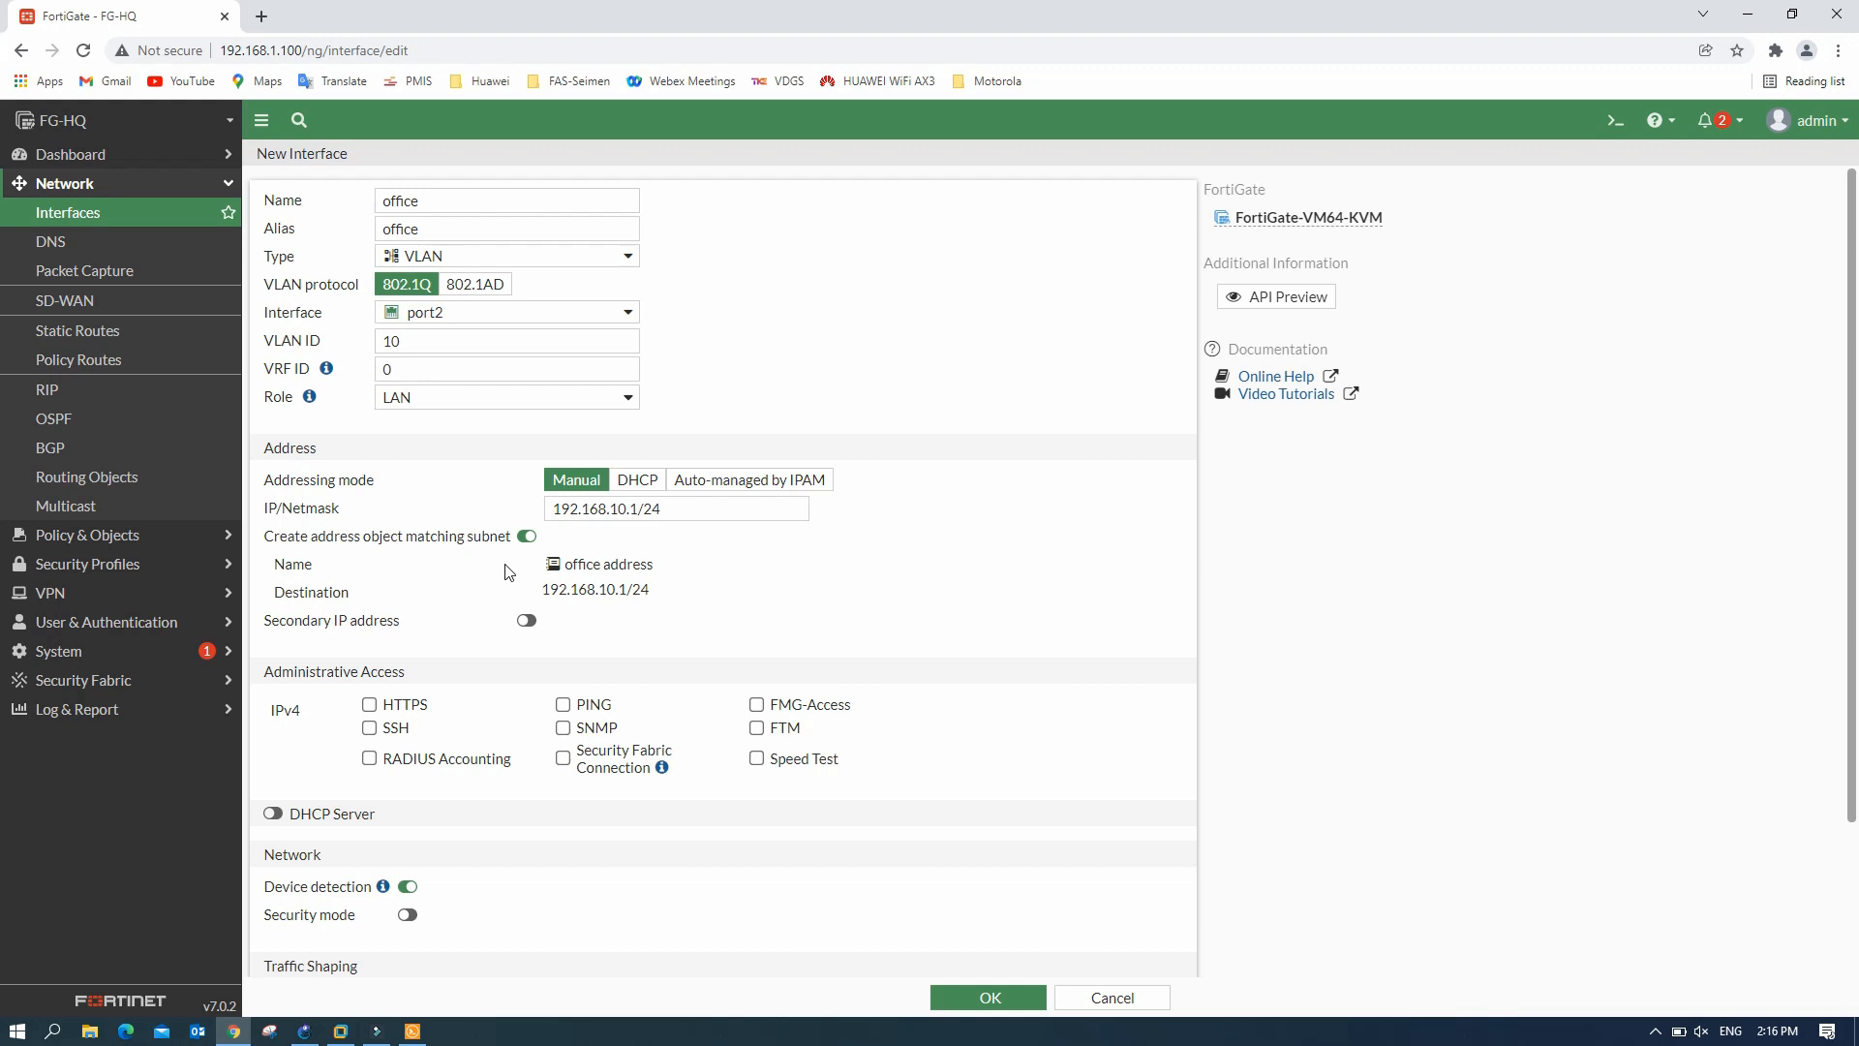
- Allow PING, enable DHCP starting at 192.168.10.10, and save the office VLAN
left_click(566, 706)
left_click(275, 814)
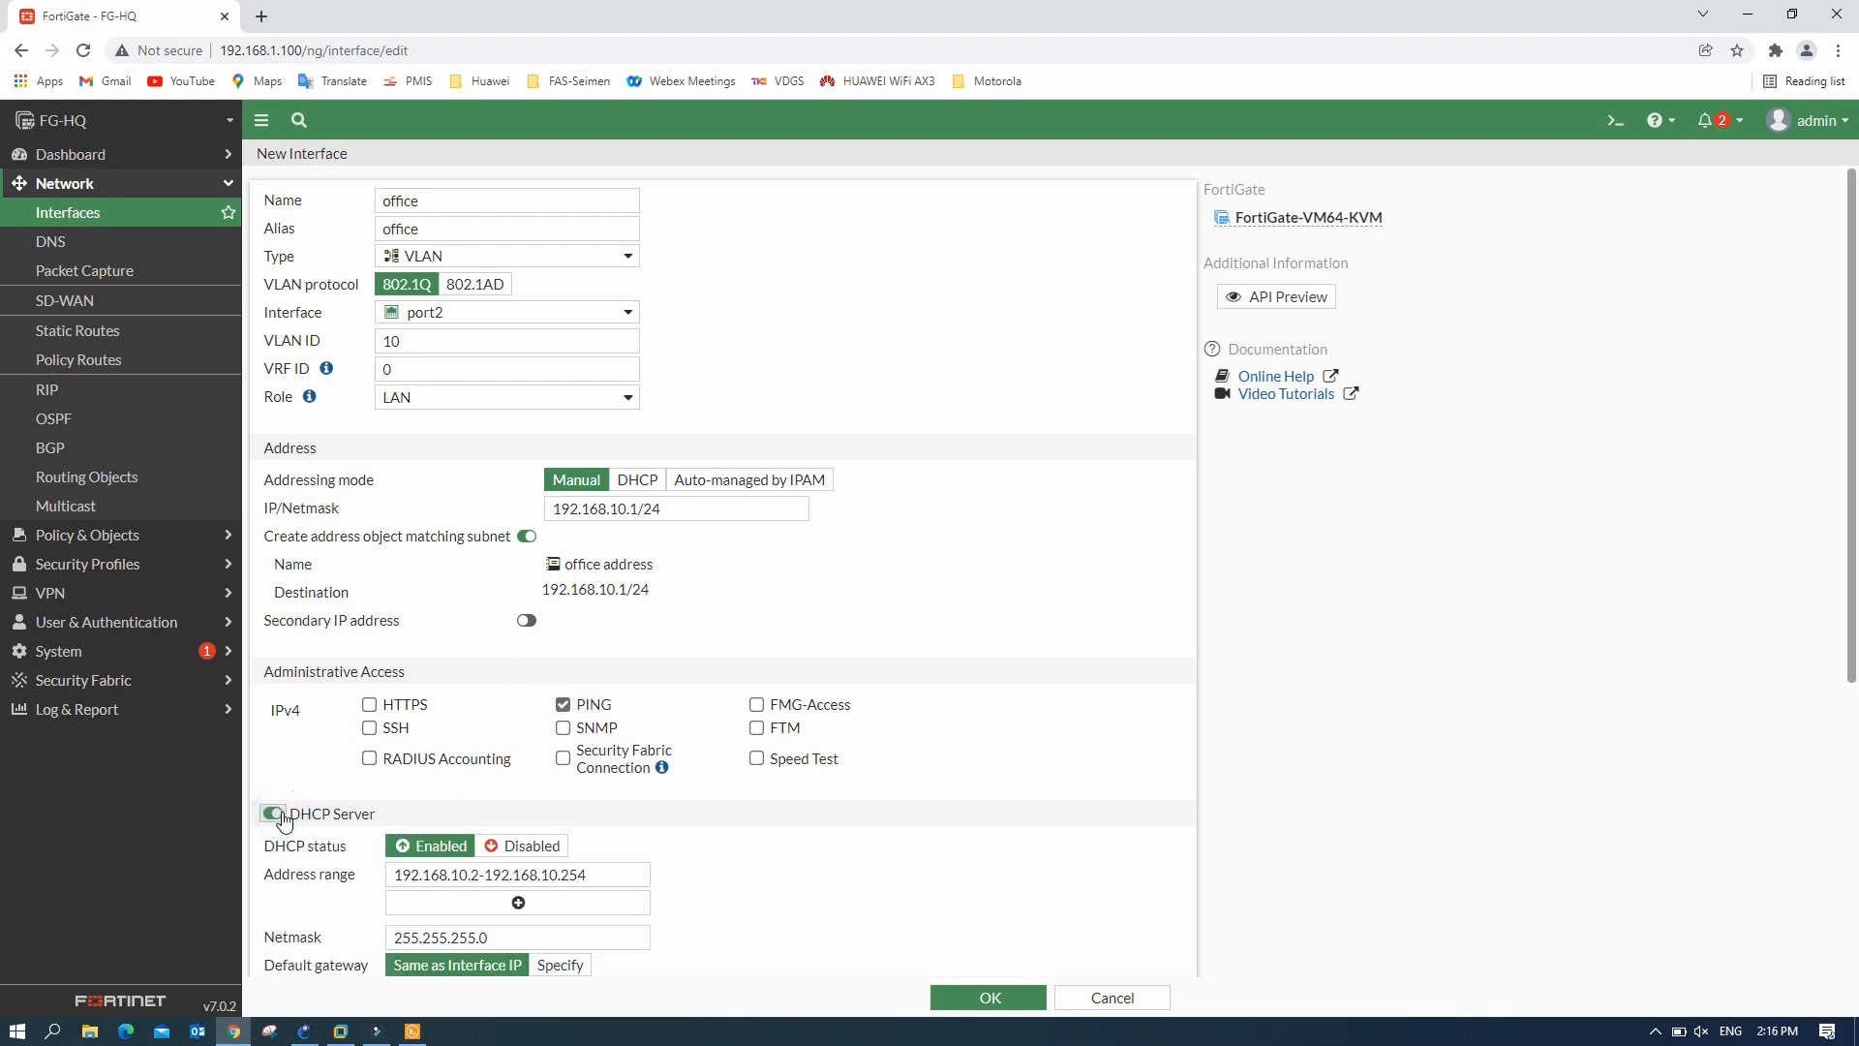
scroll(713, 726, "down", 2)
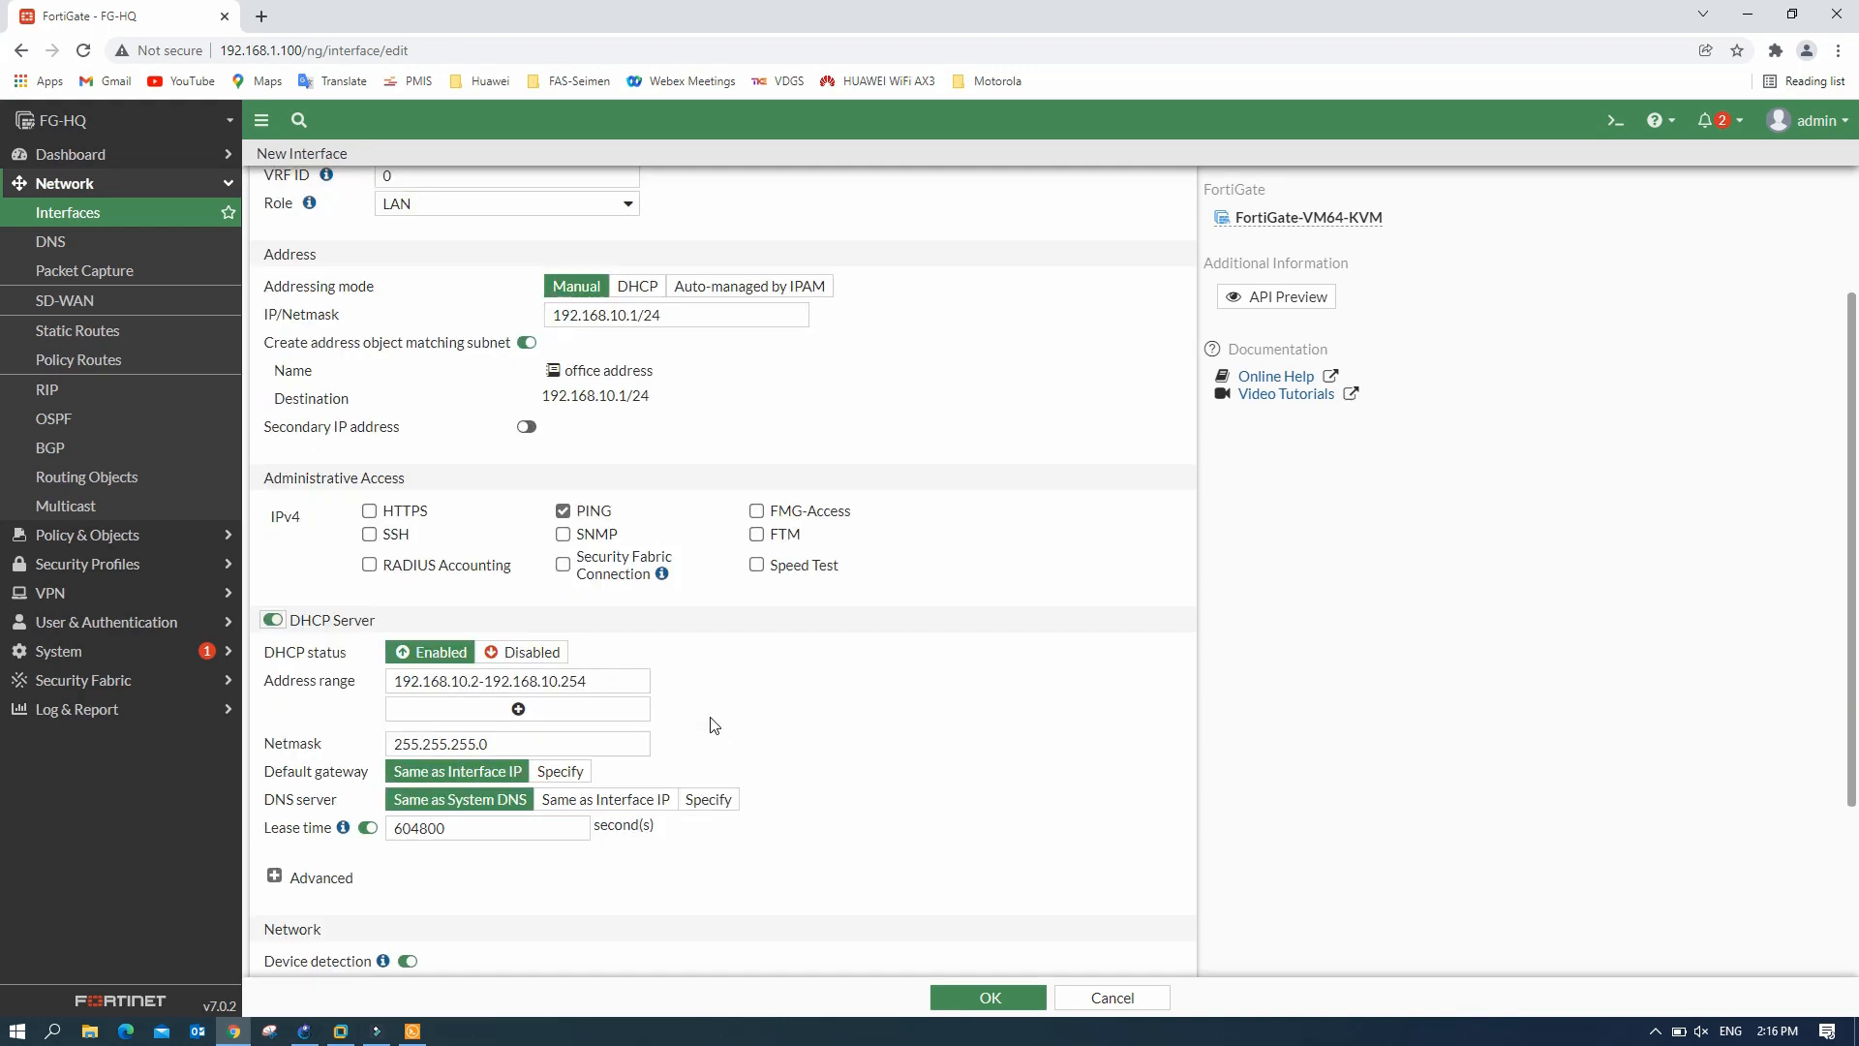
left_click(478, 681)
key("BackSpace")
key("BackSpace")
type(".10")
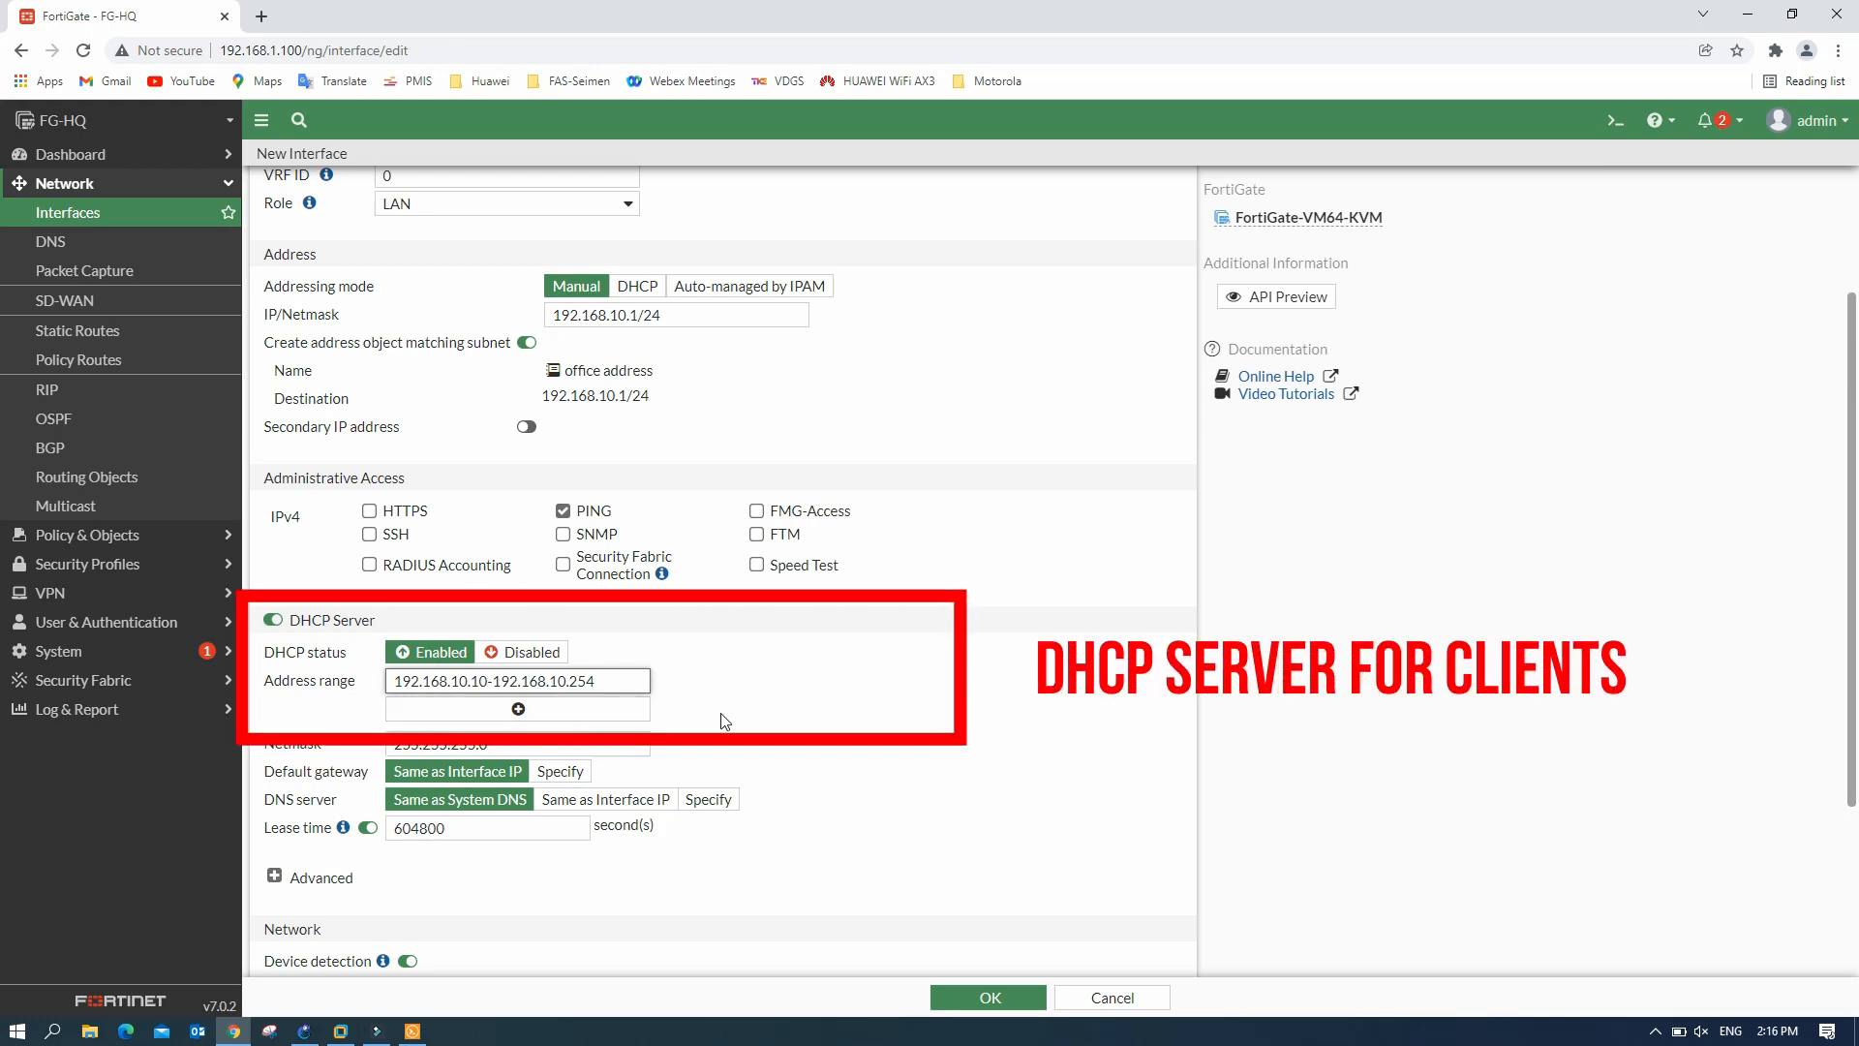
scroll(823, 765, "down", 2)
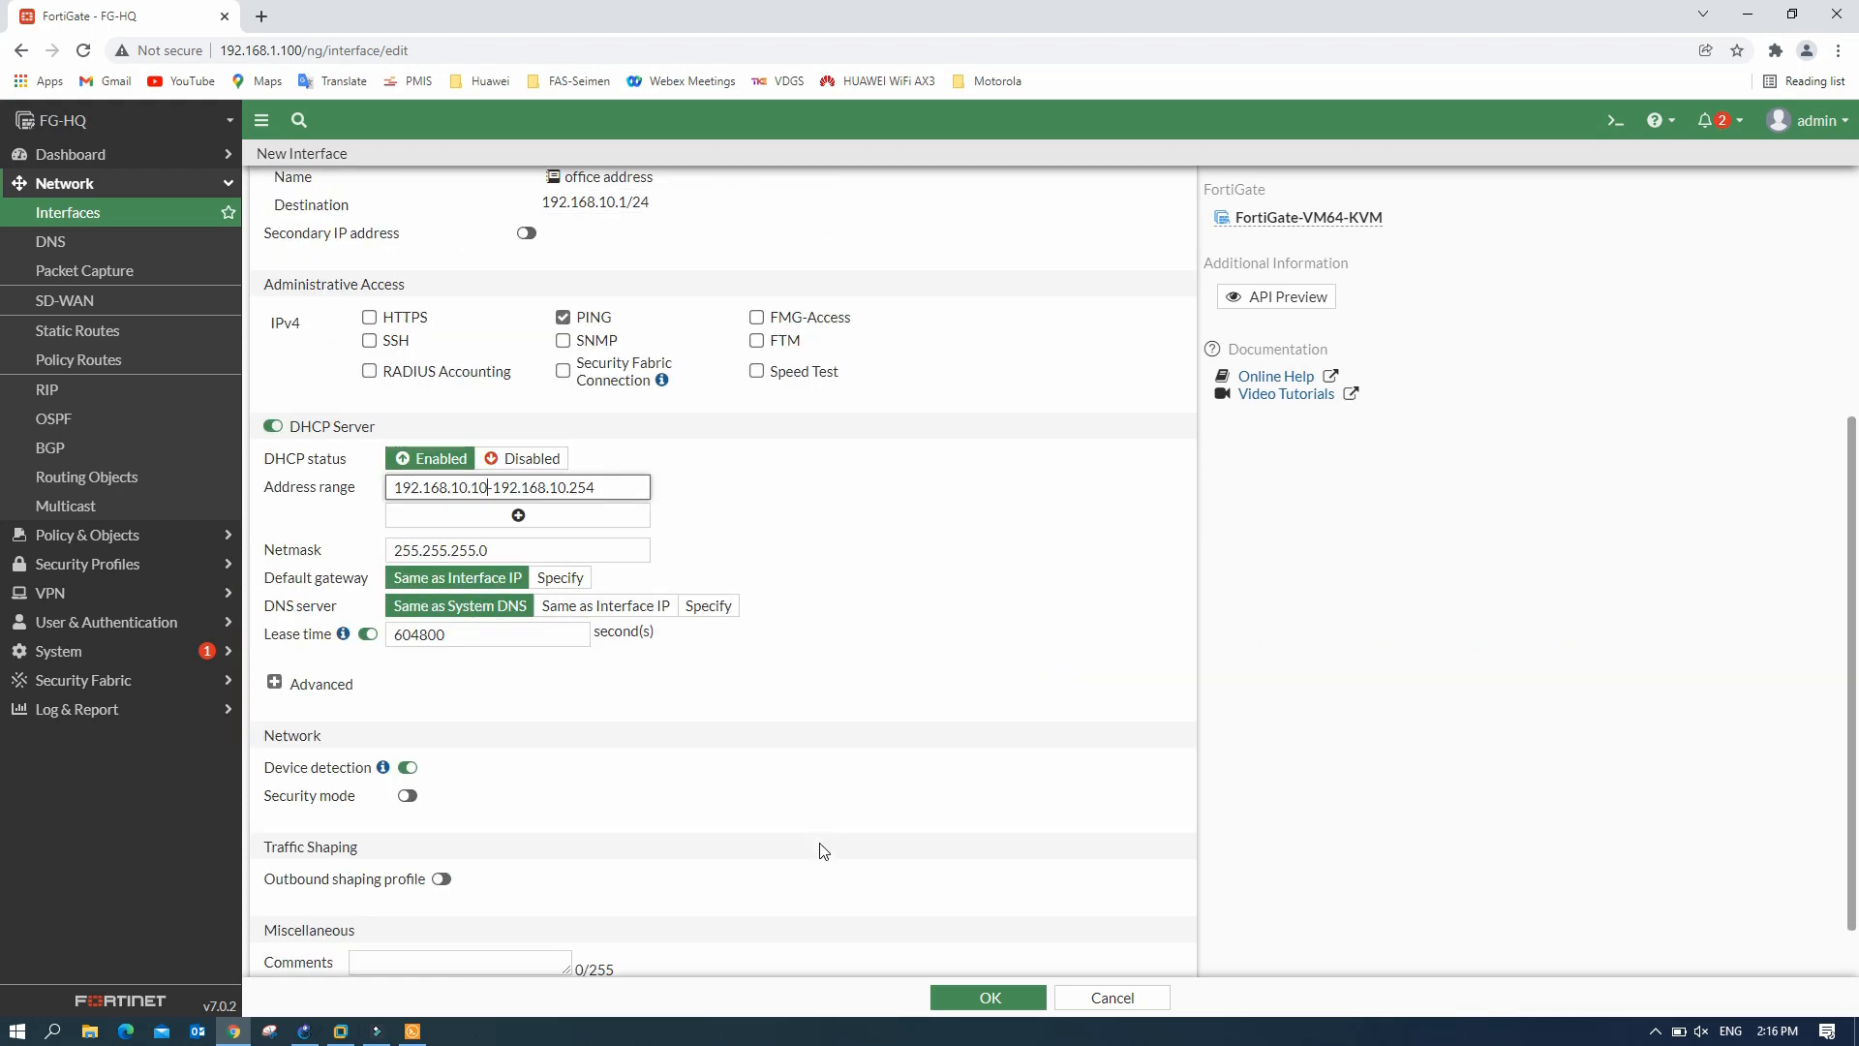
scroll(823, 833, "down", 1)
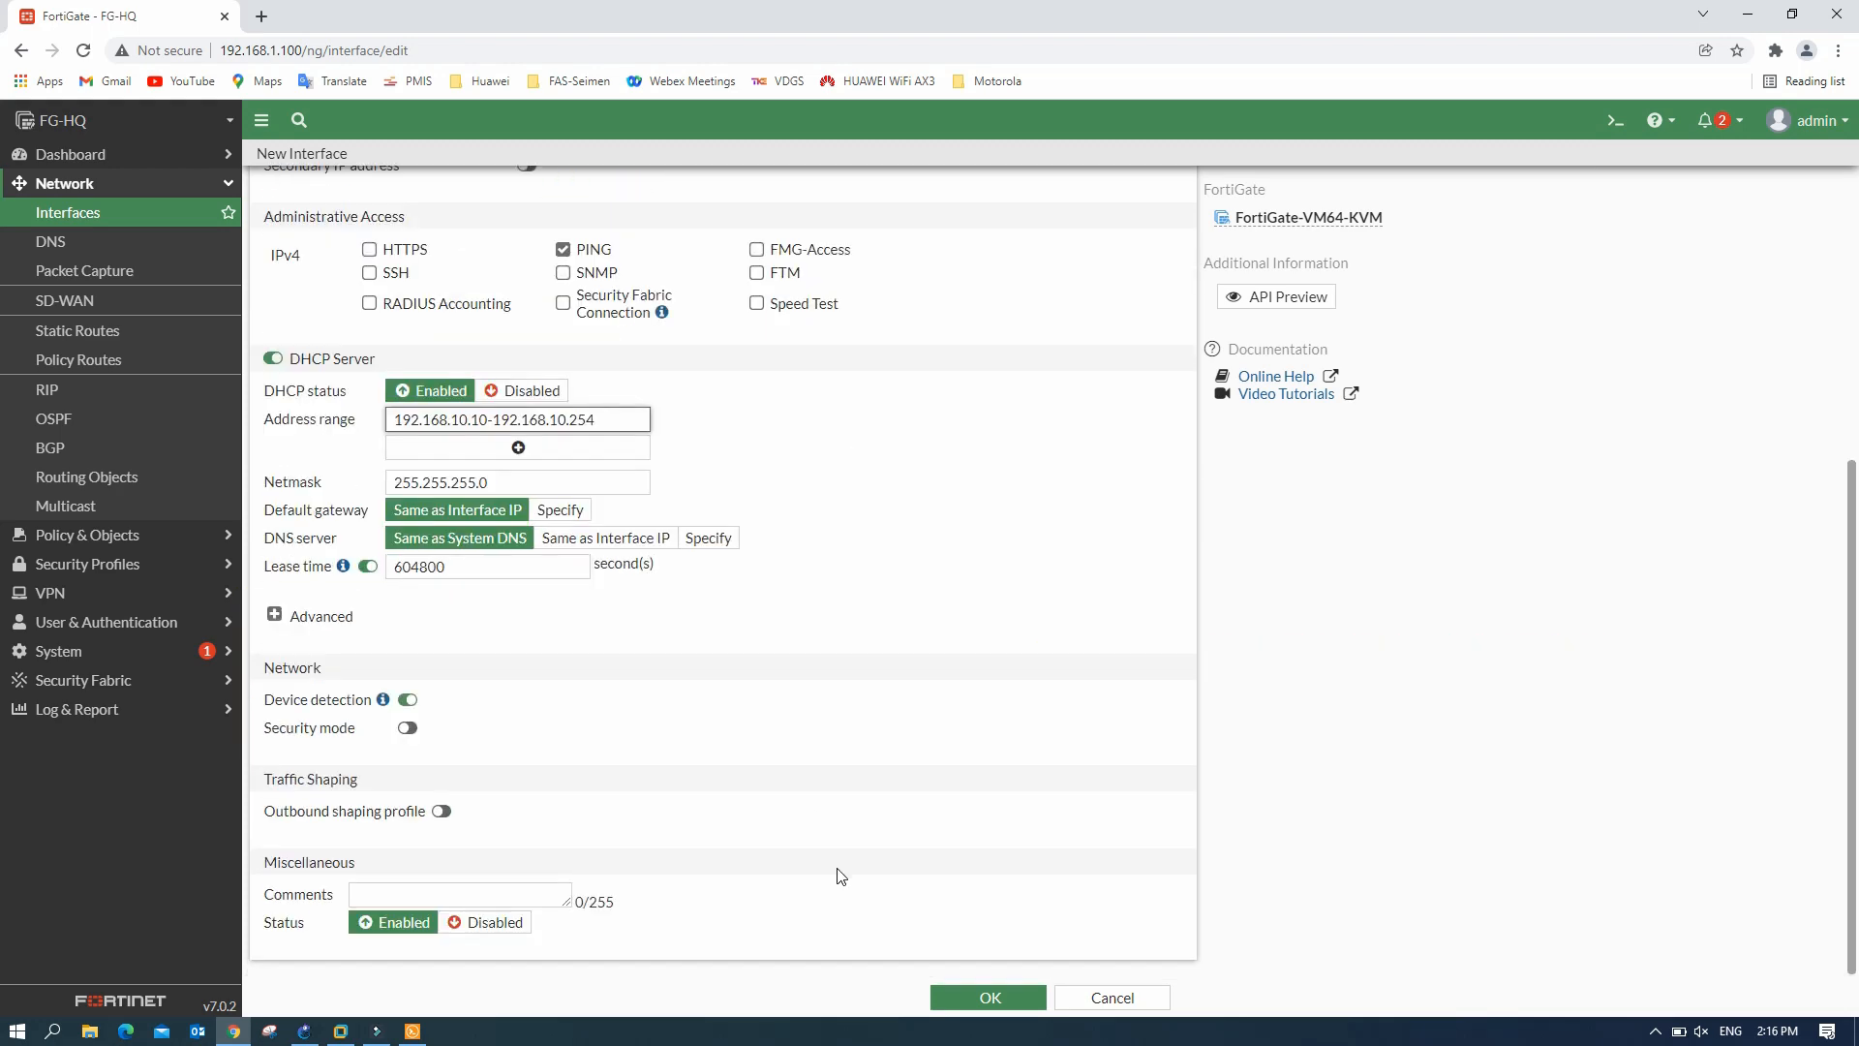
left_click(993, 995)
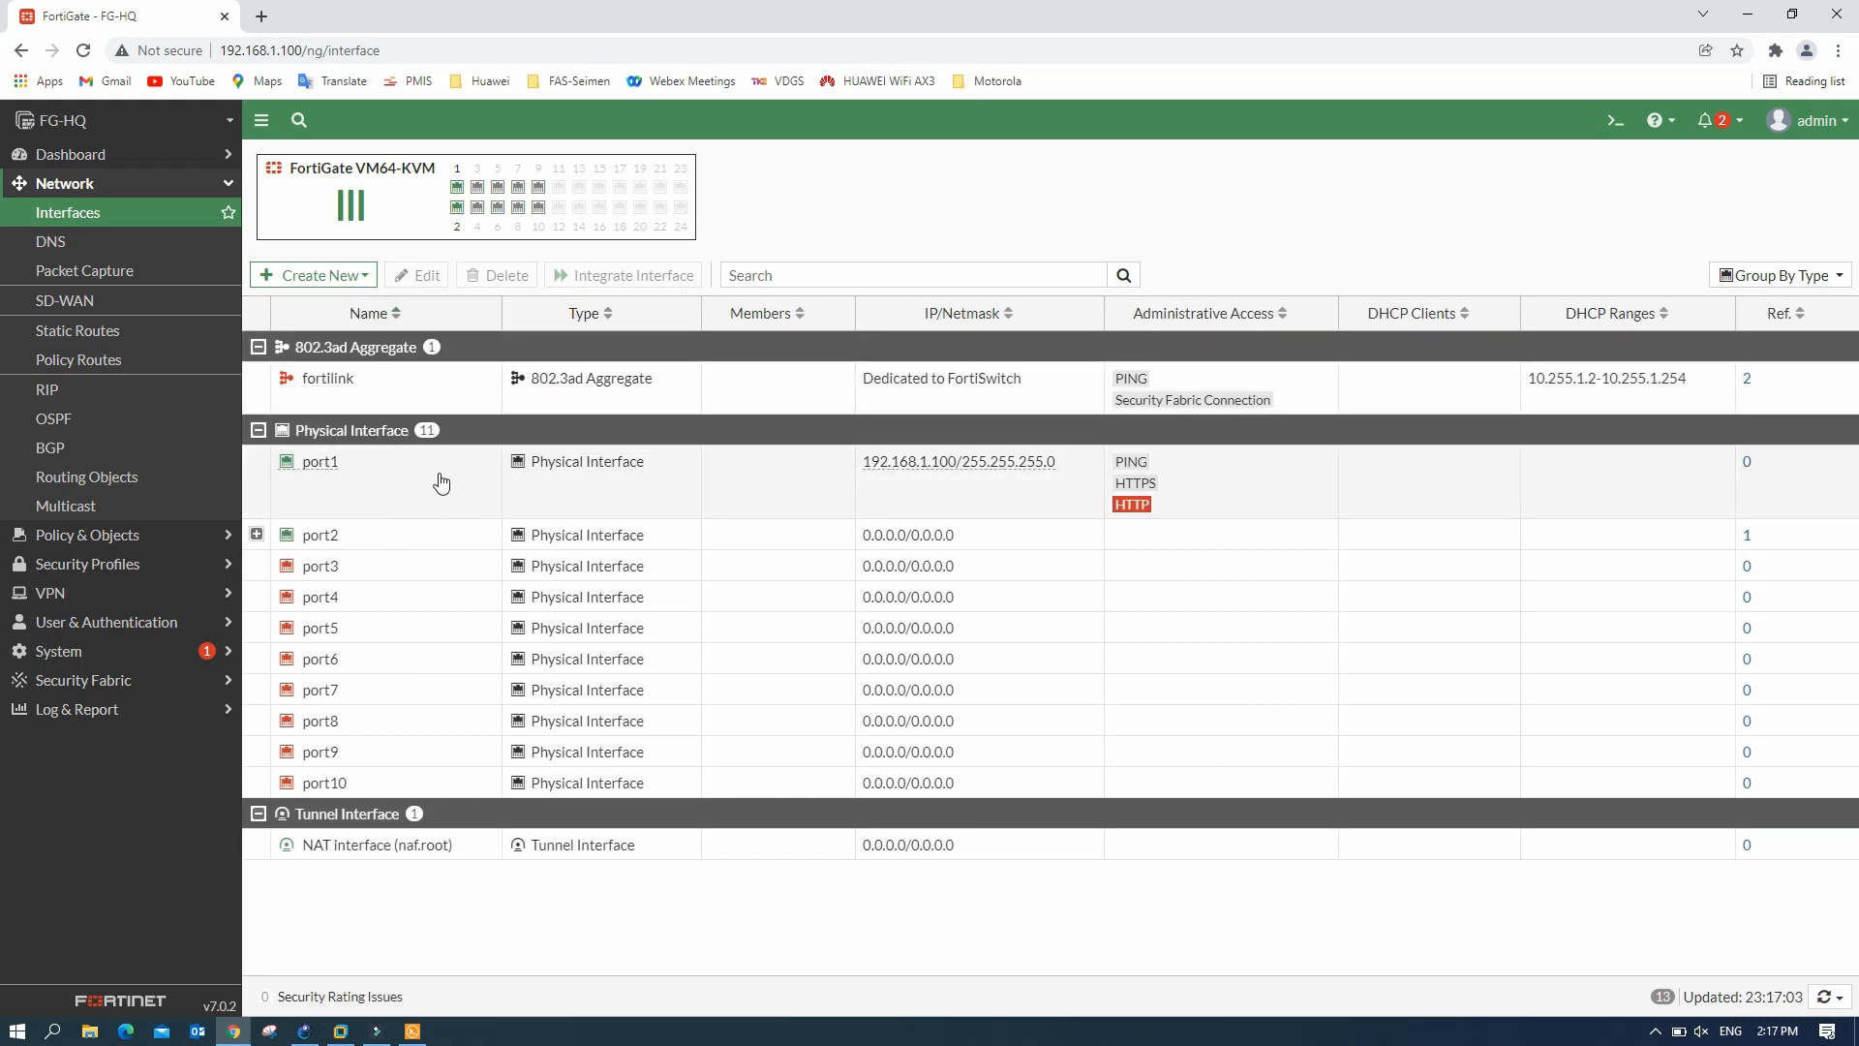
- Create a new interface 'CCTV' on port2 with VLAN ID 20
left_click(257, 533)
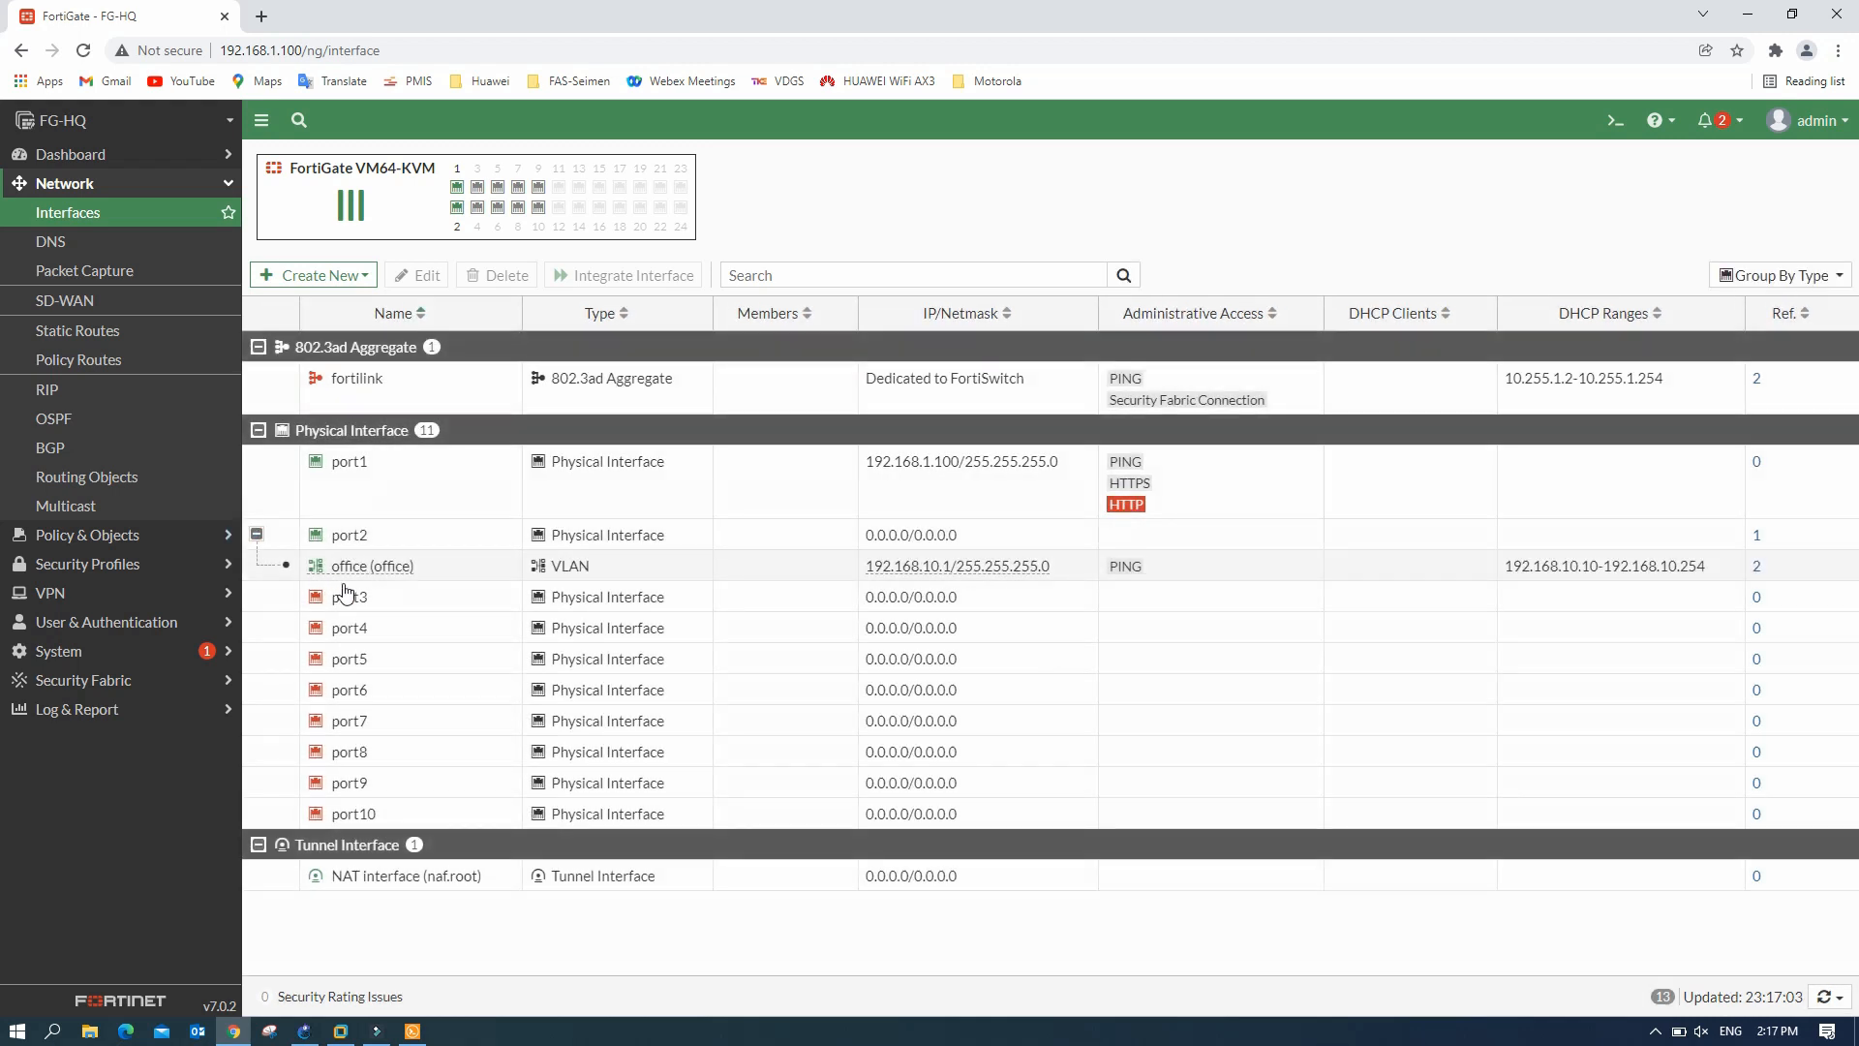
left_click(329, 275)
left_click(329, 304)
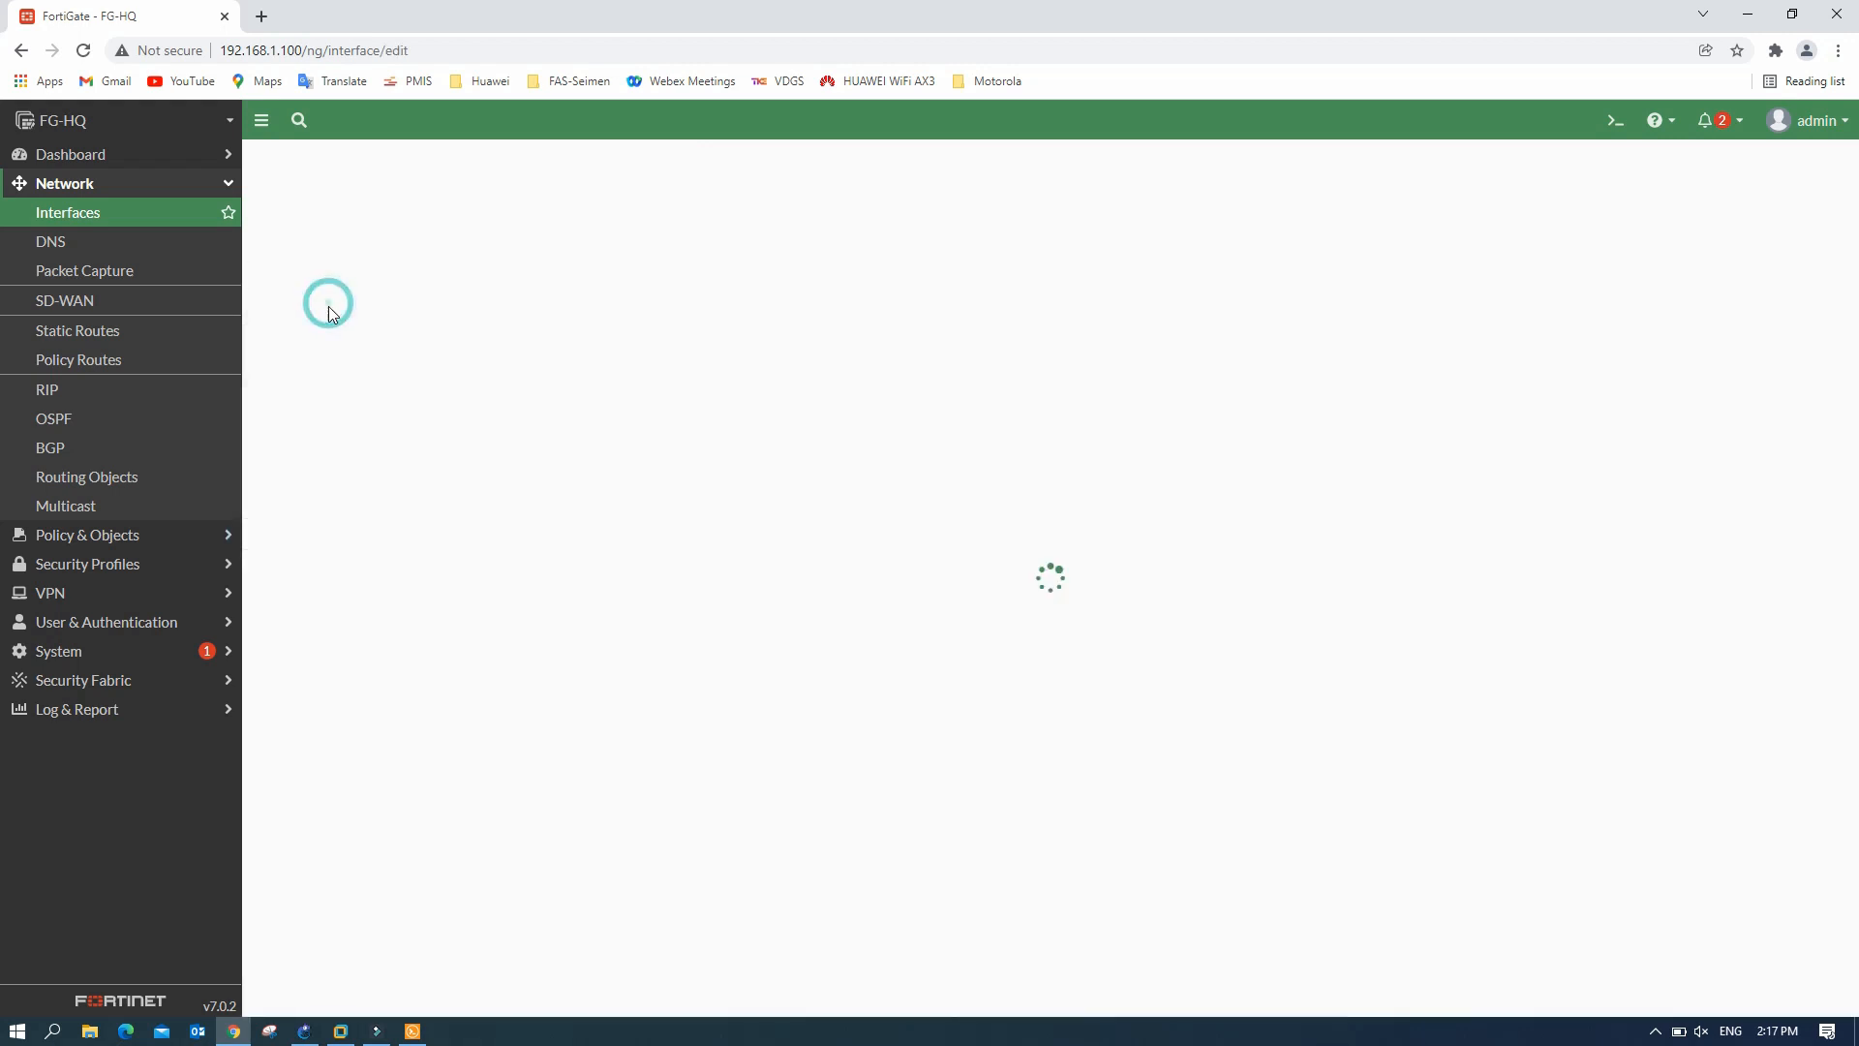
left_click(494, 201)
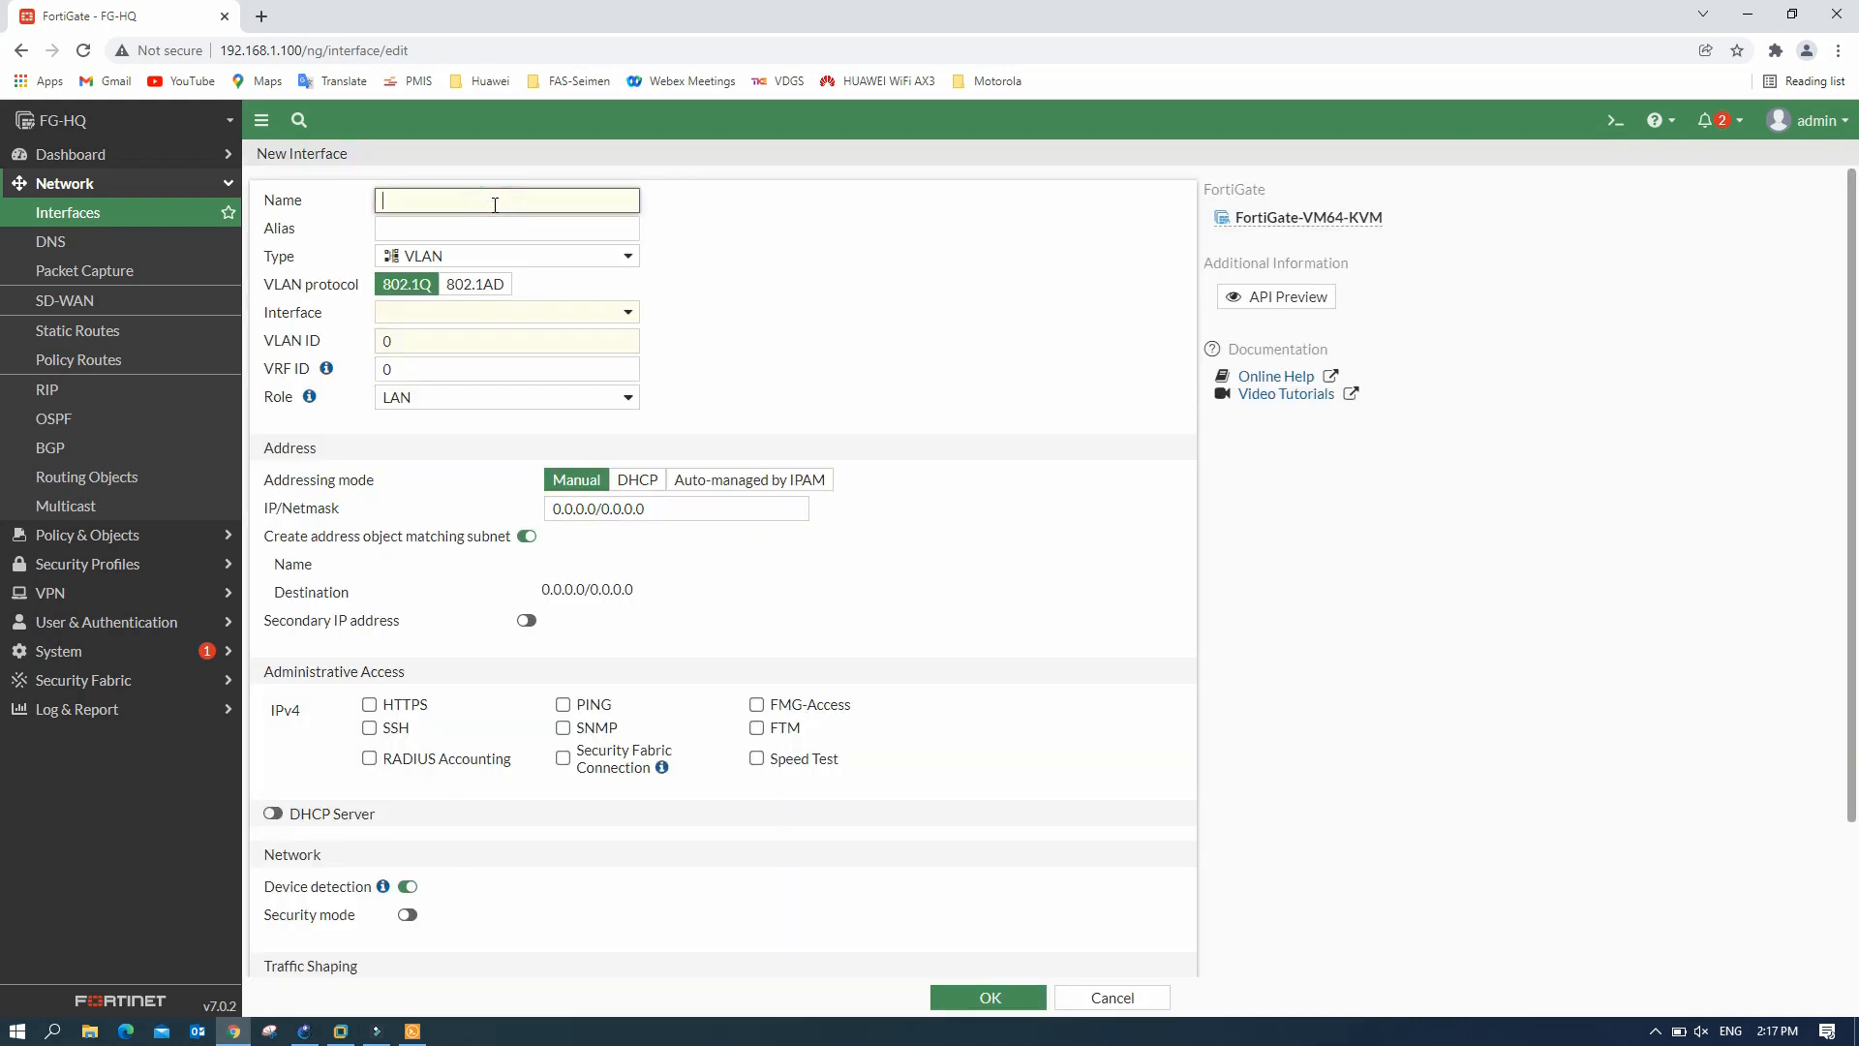
type("CCTV")
left_click(488, 225)
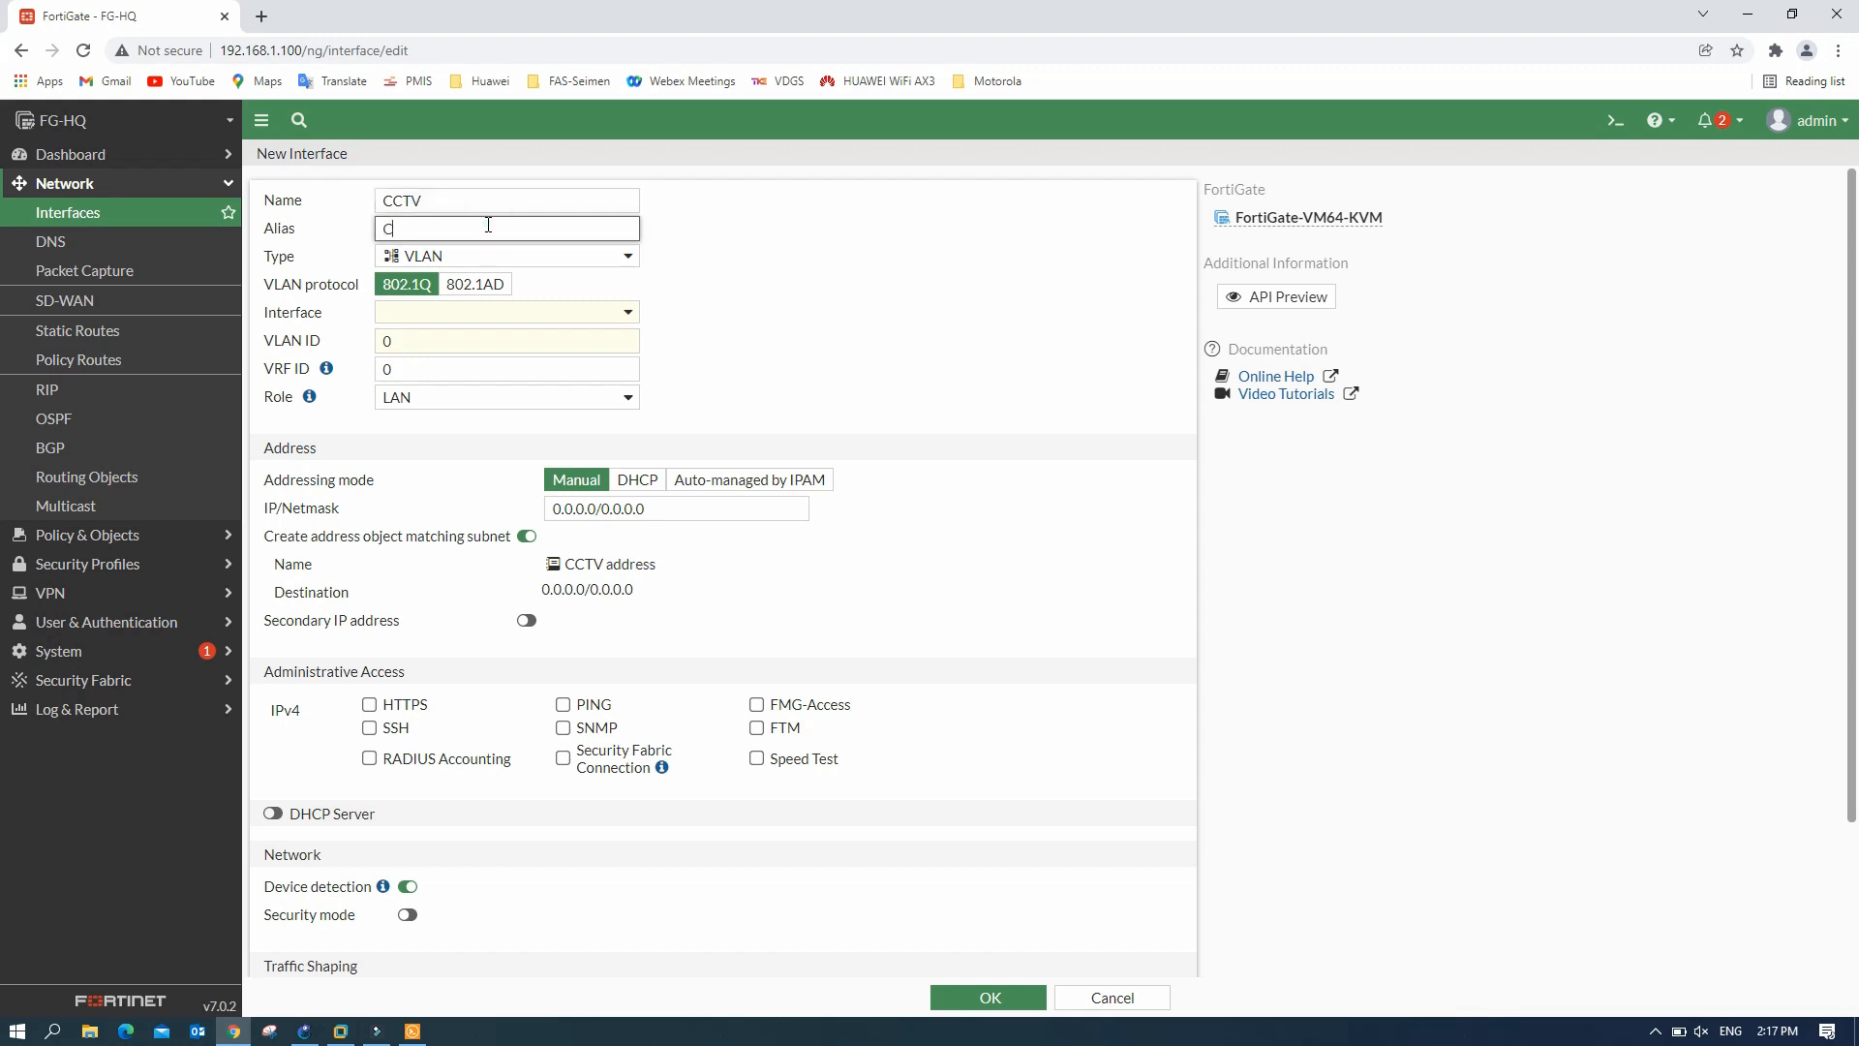
left_click(547, 325)
left_click(503, 390)
double_click(403, 347)
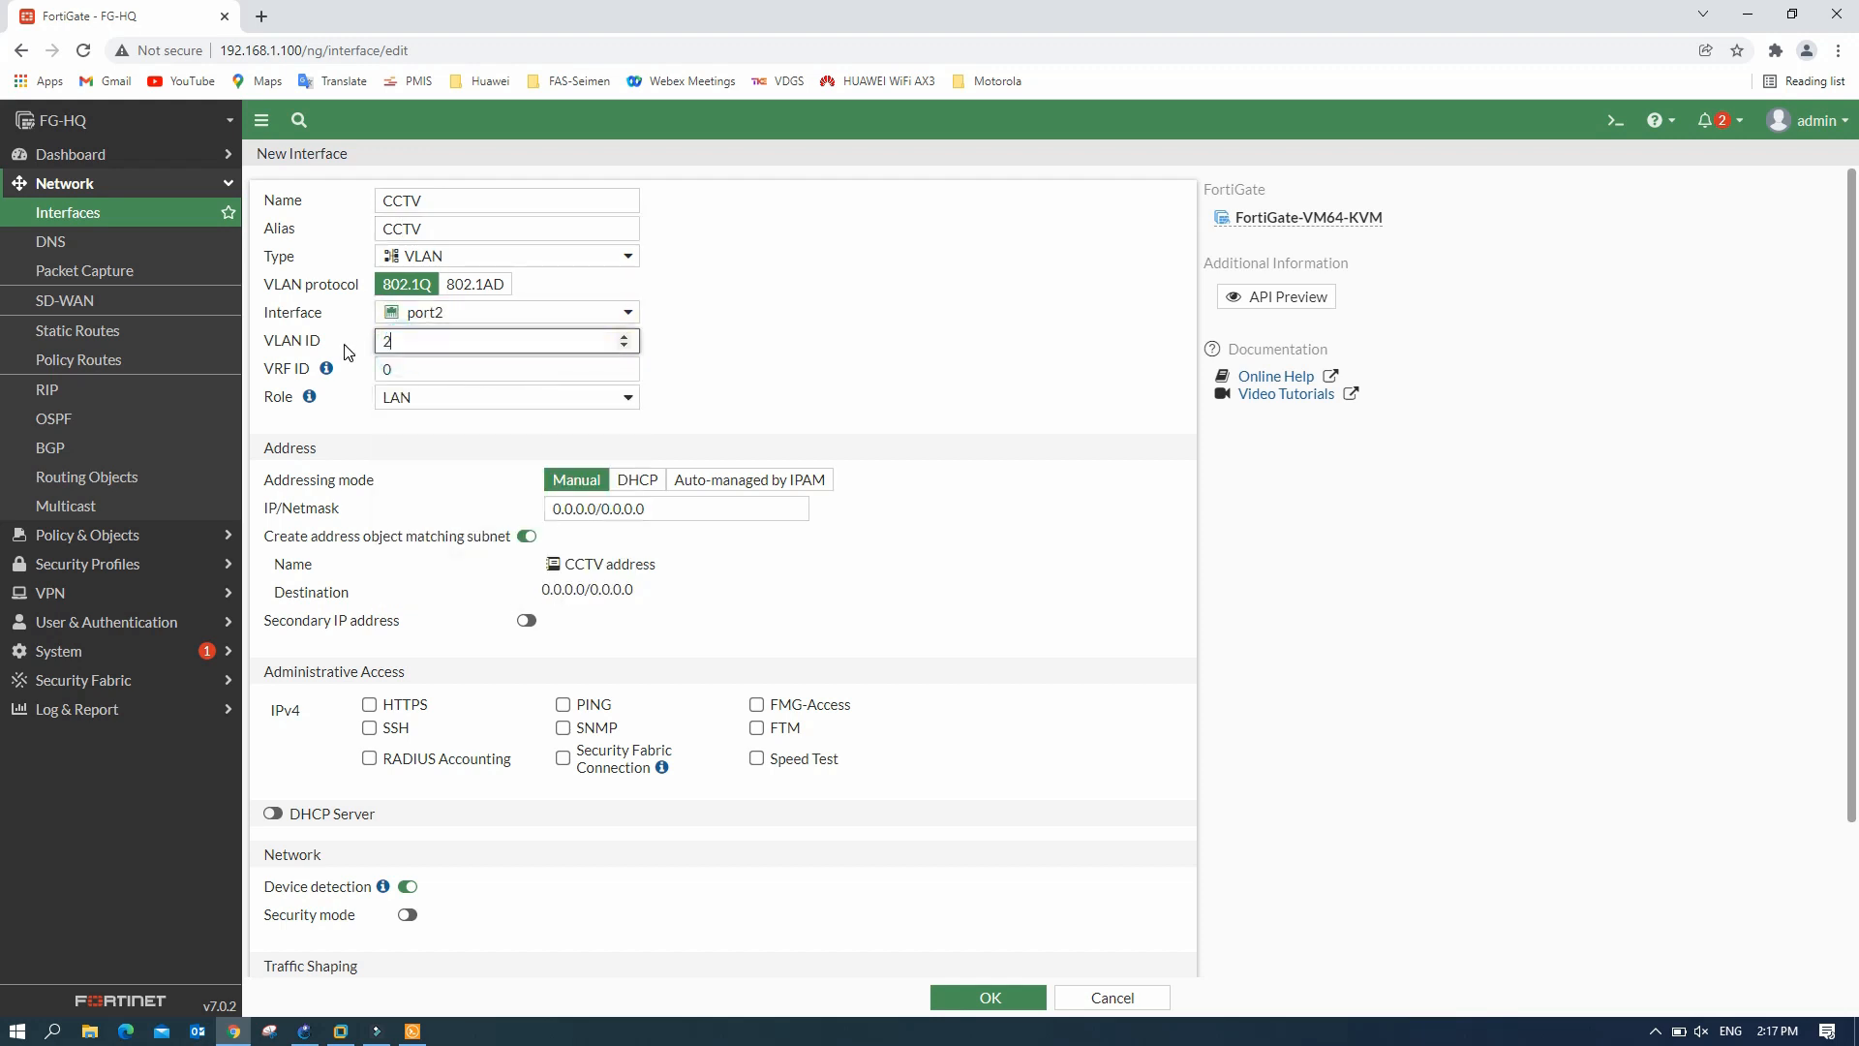
left_click(811, 337)
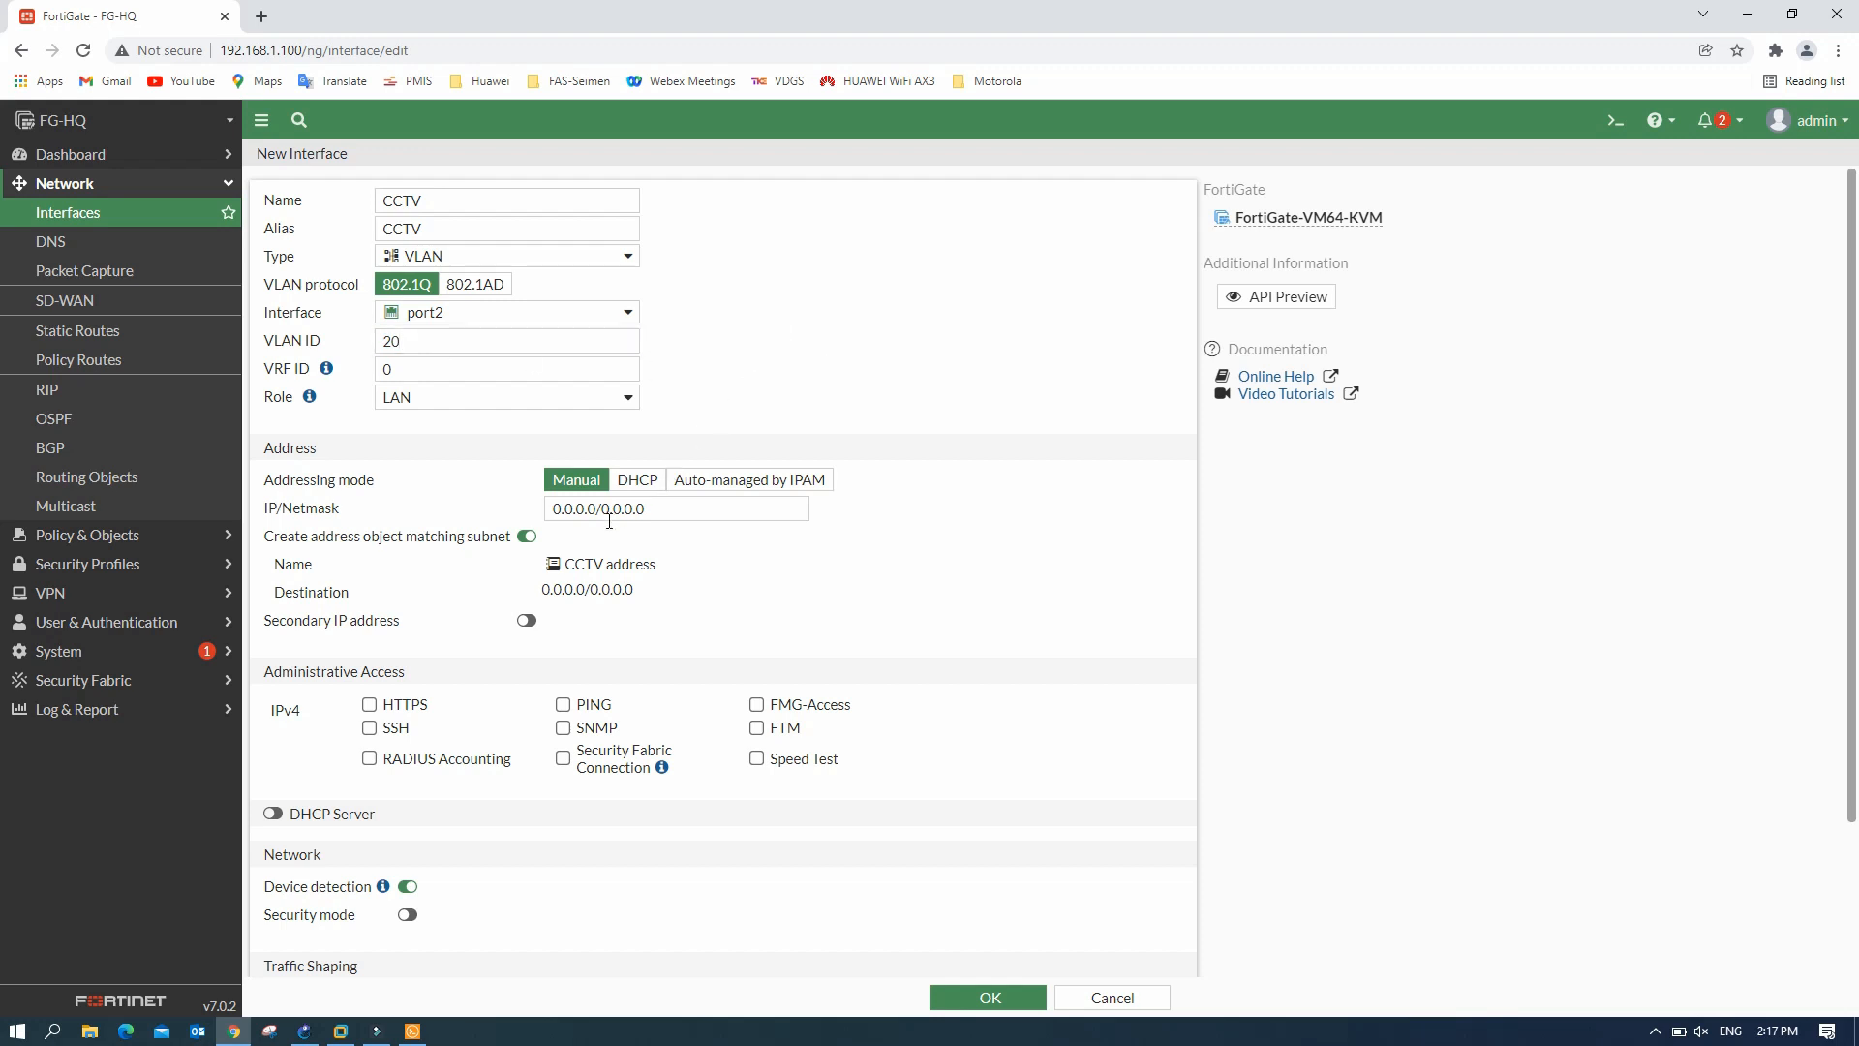
- Give CCTV 192.168.20.1/24, PING and DHCP from 192.168.20.10, then save it
triple_click(661, 513)
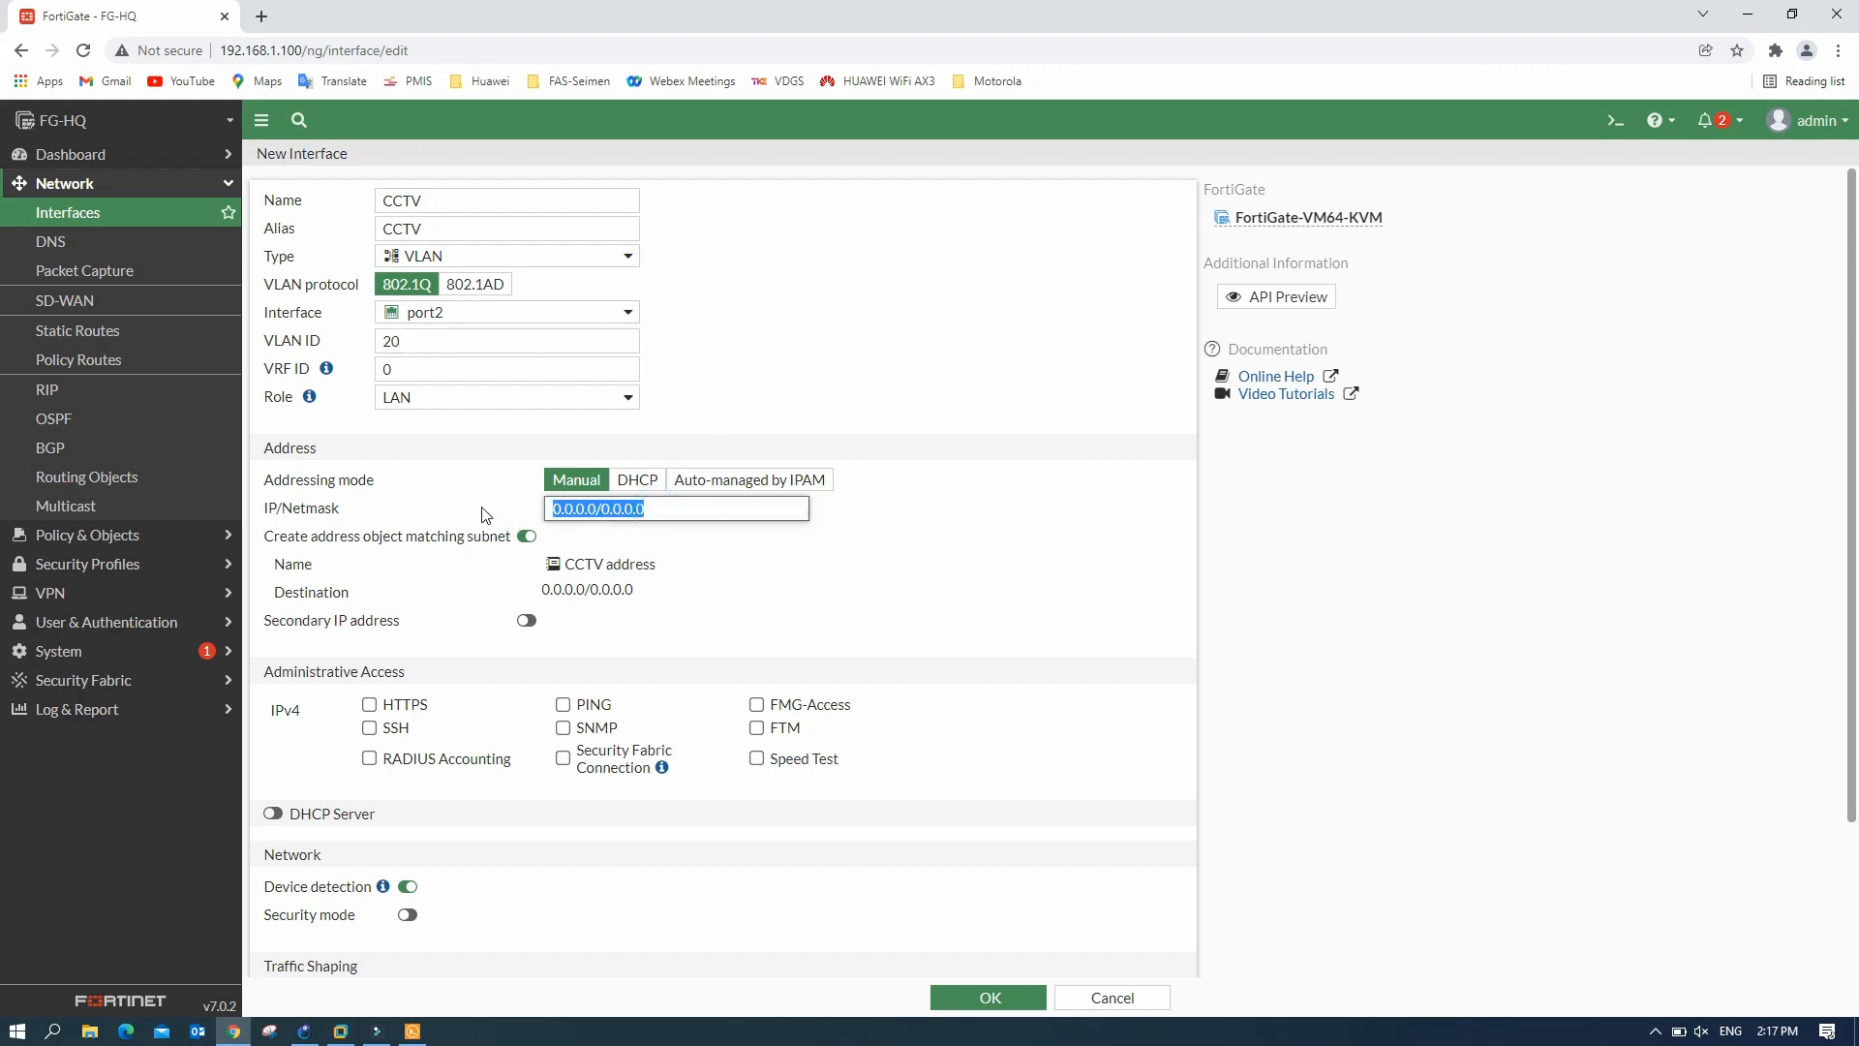
type("192.168.10.1/24")
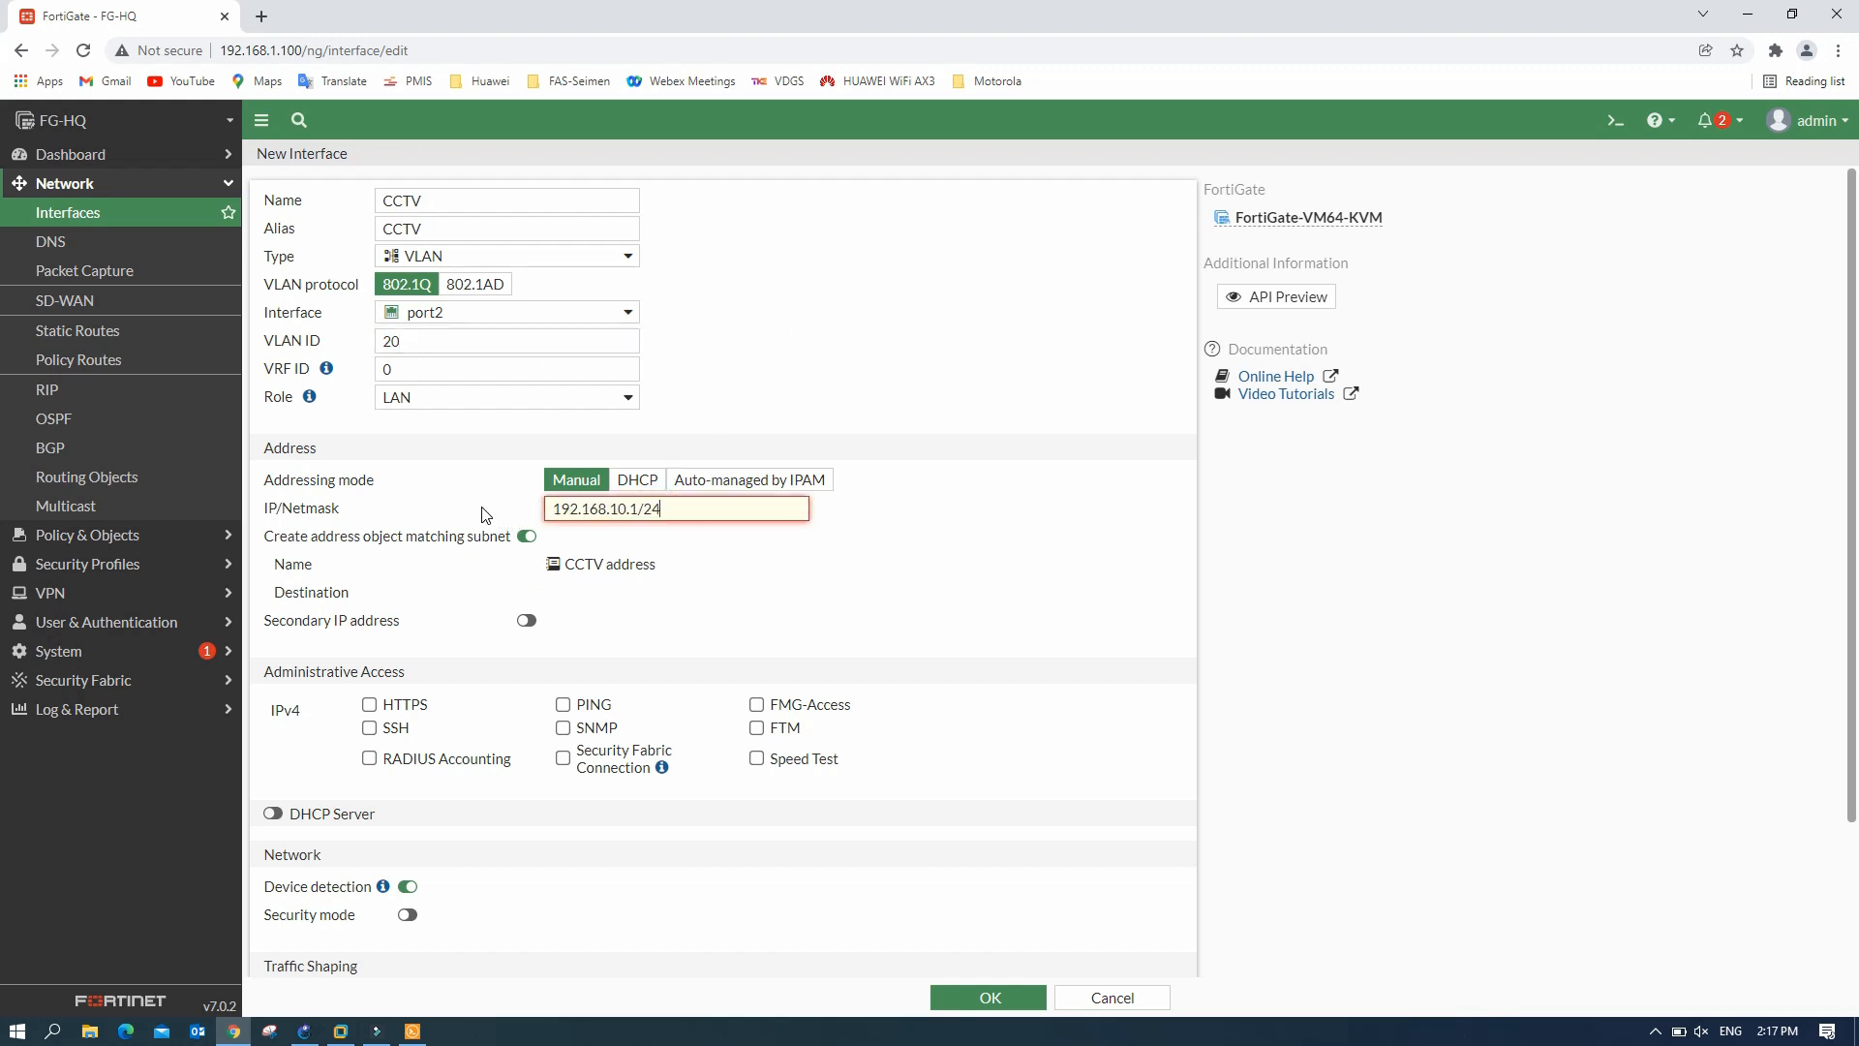
left_click(622, 511)
key("BackSpace")
type("2")
left_click(273, 813)
left_click(562, 706)
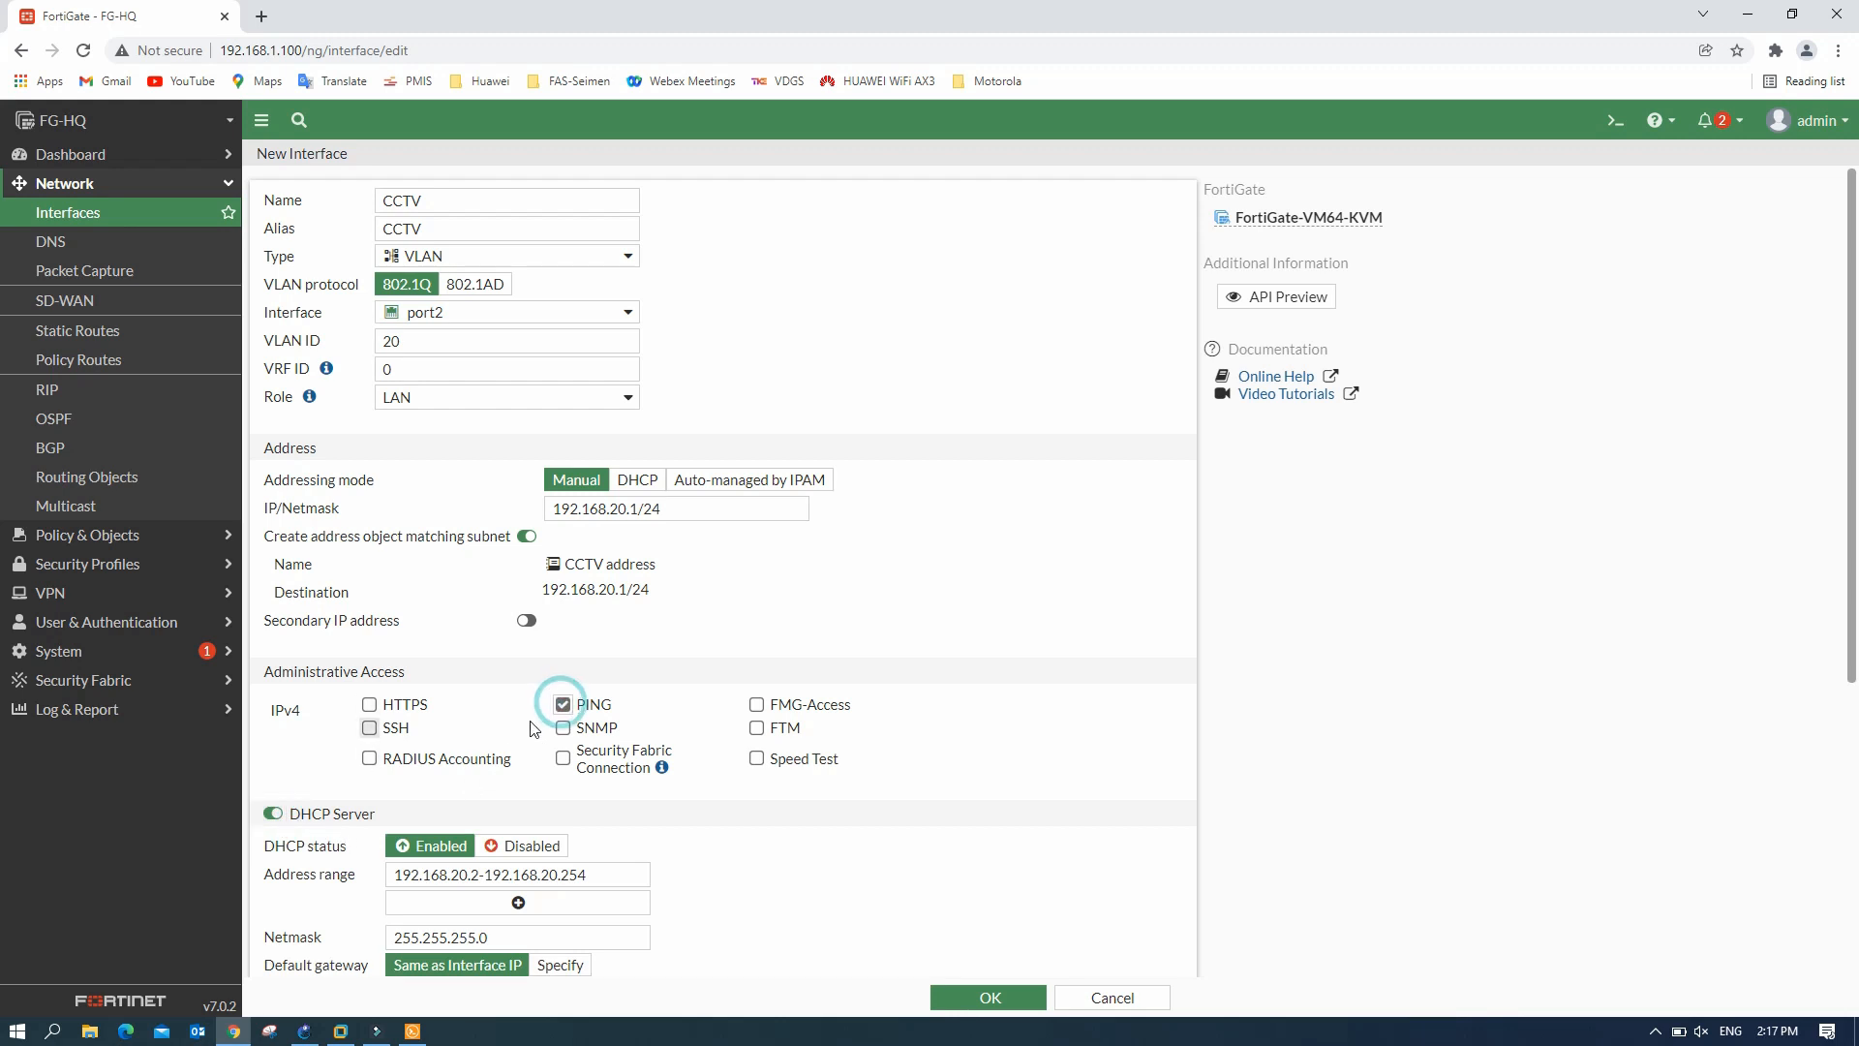
left_click(477, 876)
key("BackSpace")
key("BackSpace")
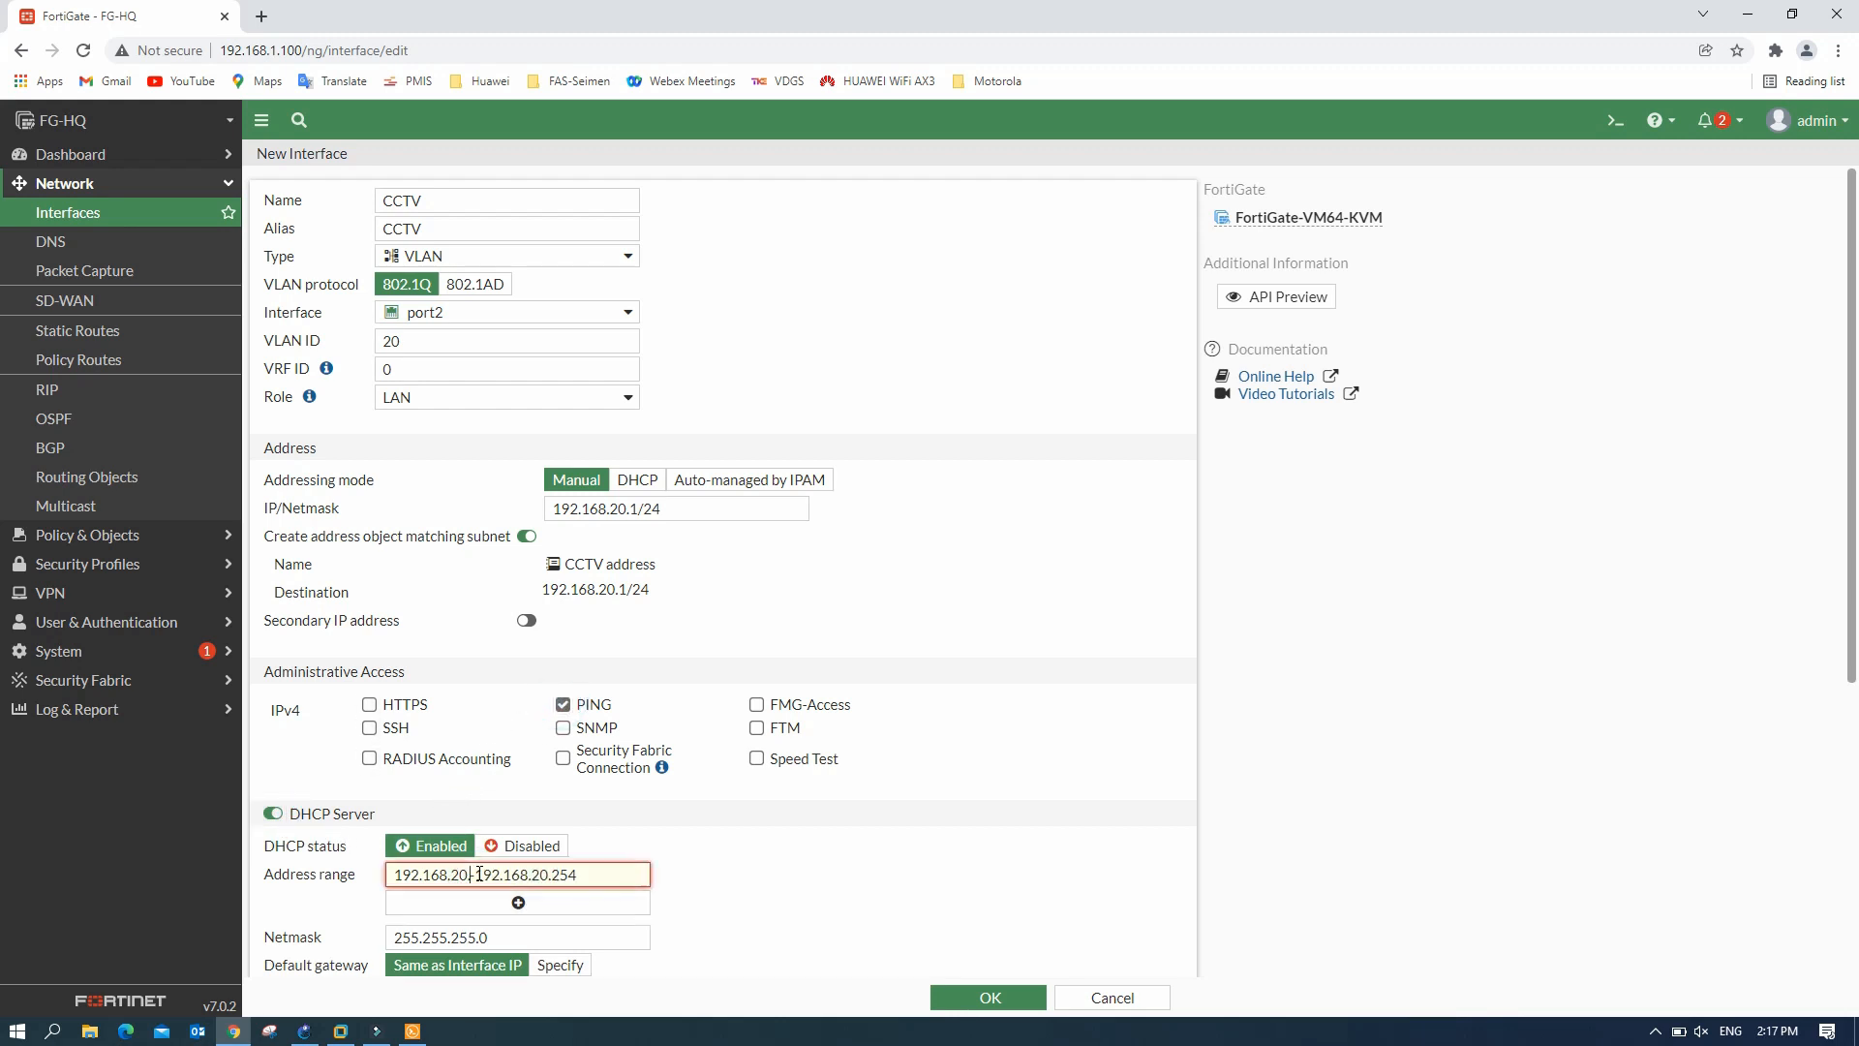
type("10")
left_click(989, 993)
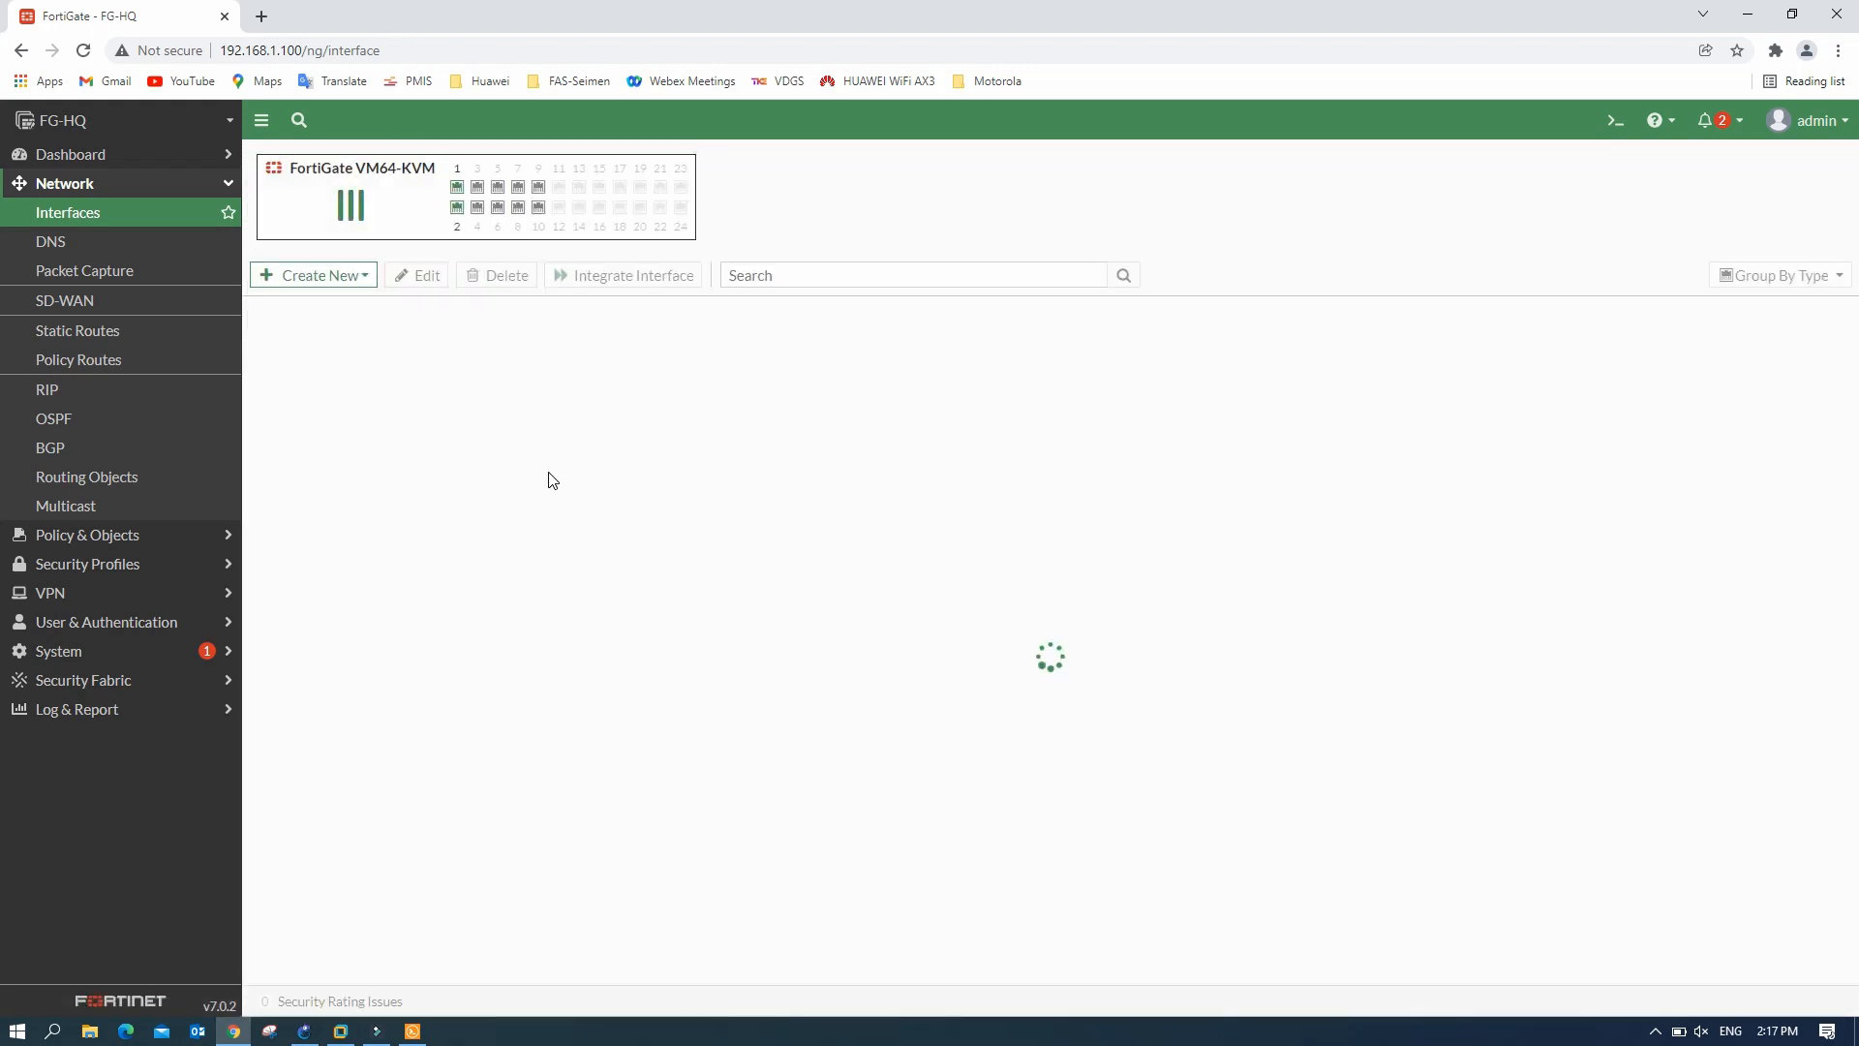
- Create a new interface named 'SVR' on port2 with VLAN ID 30
left_click(257, 536)
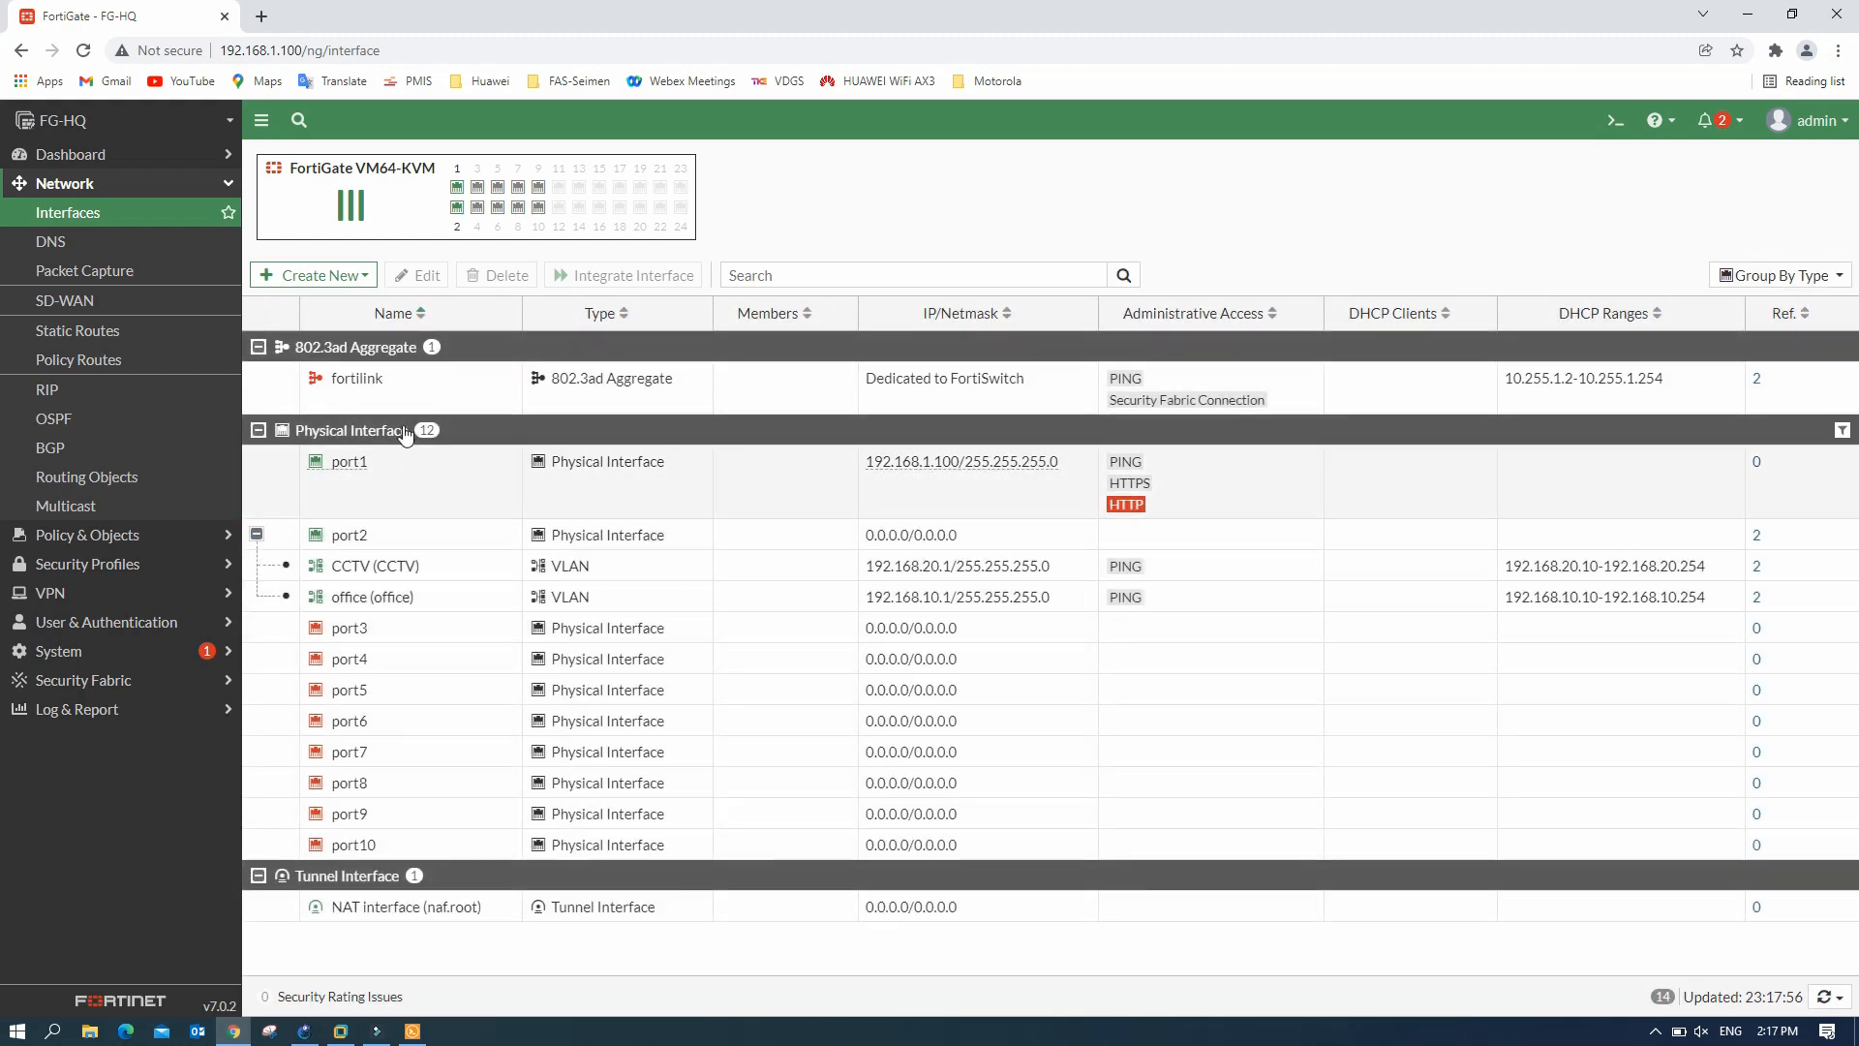
left_click(340, 275)
left_click(333, 304)
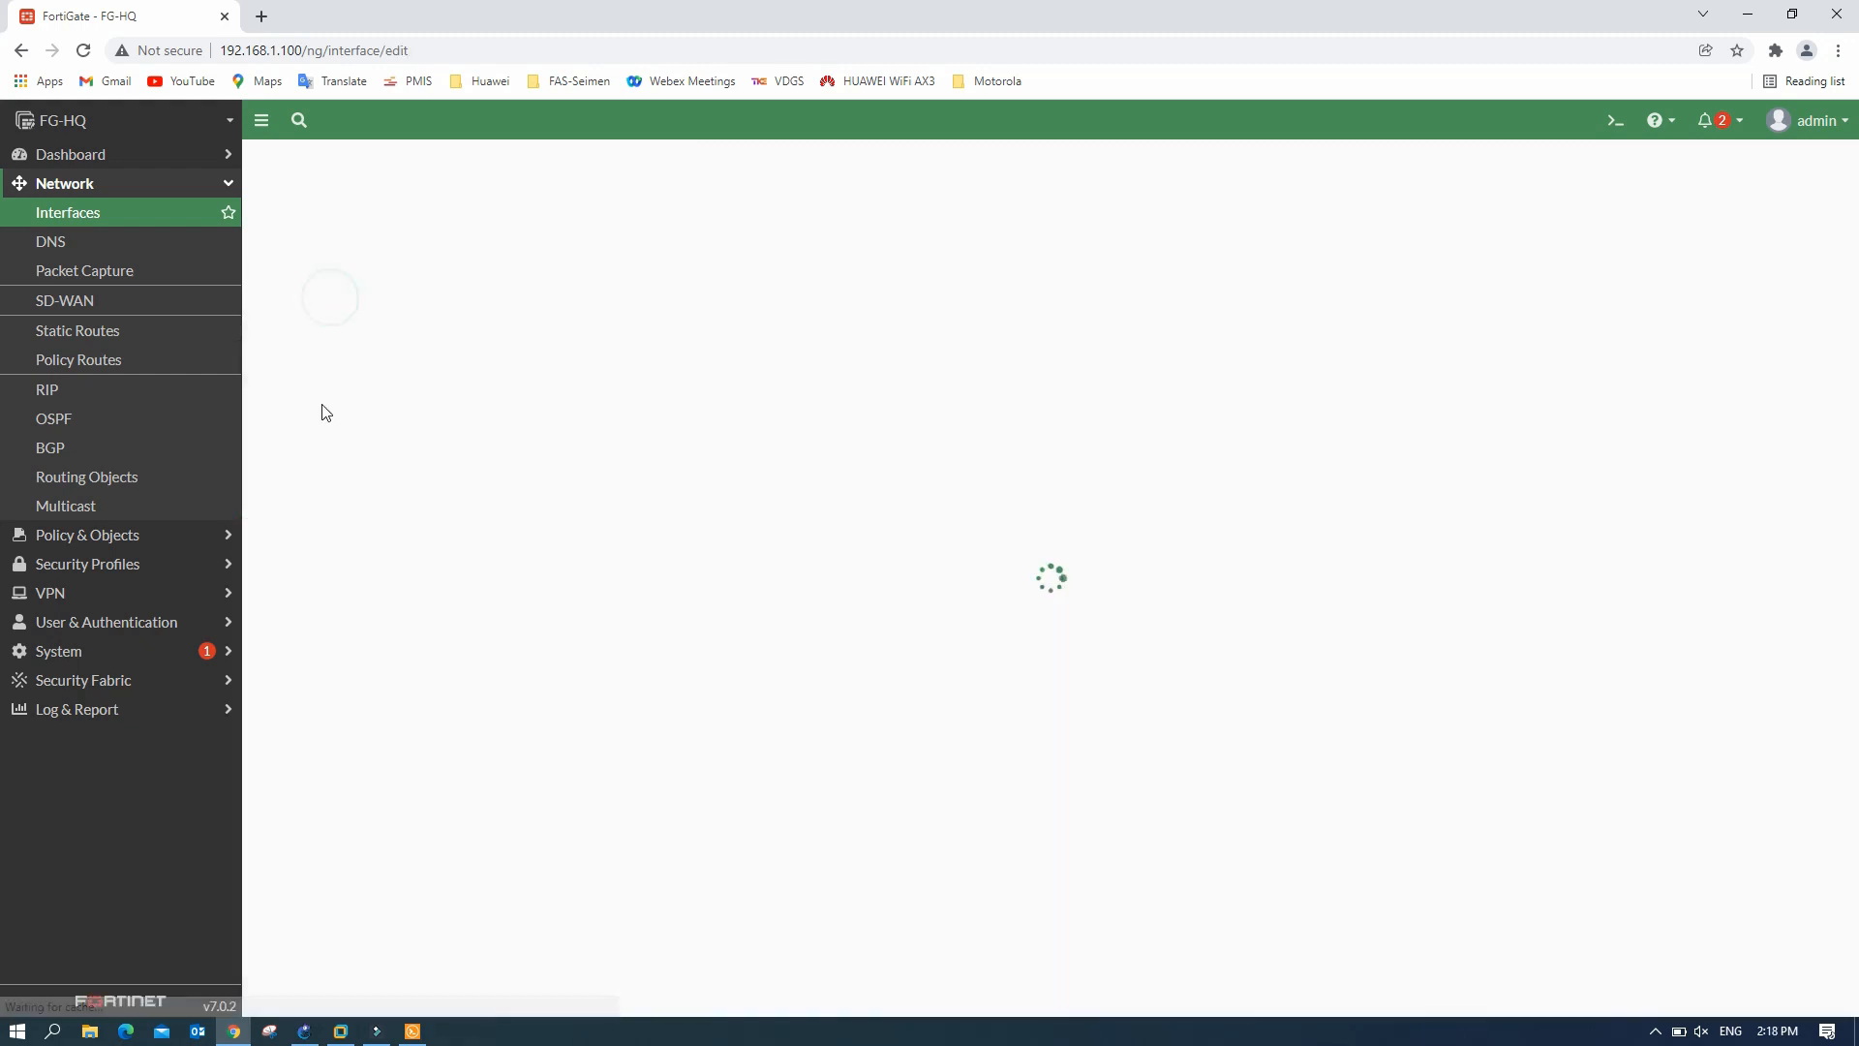
left_click(451, 197)
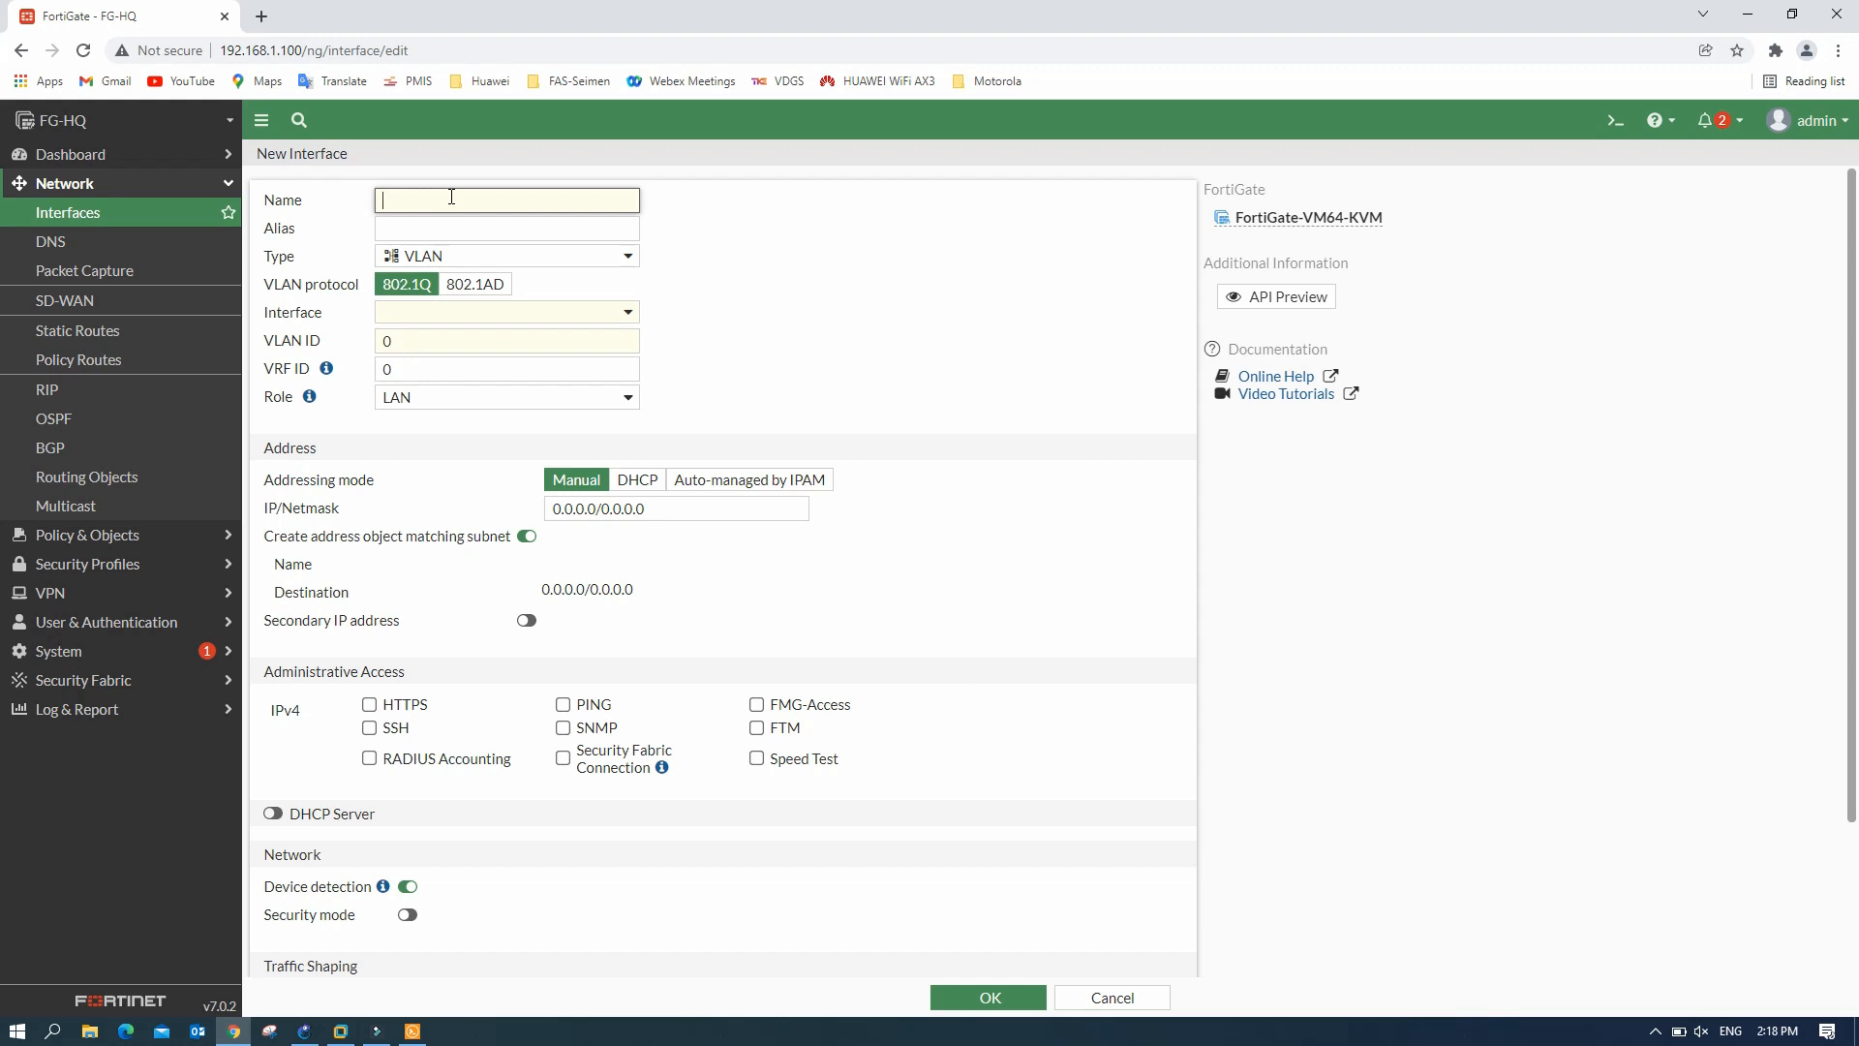
type("S")
key("BackSpace")
type("A")
key("BackSpace")
type("SVE")
key("BackSpace")
type("R")
left_click(445, 314)
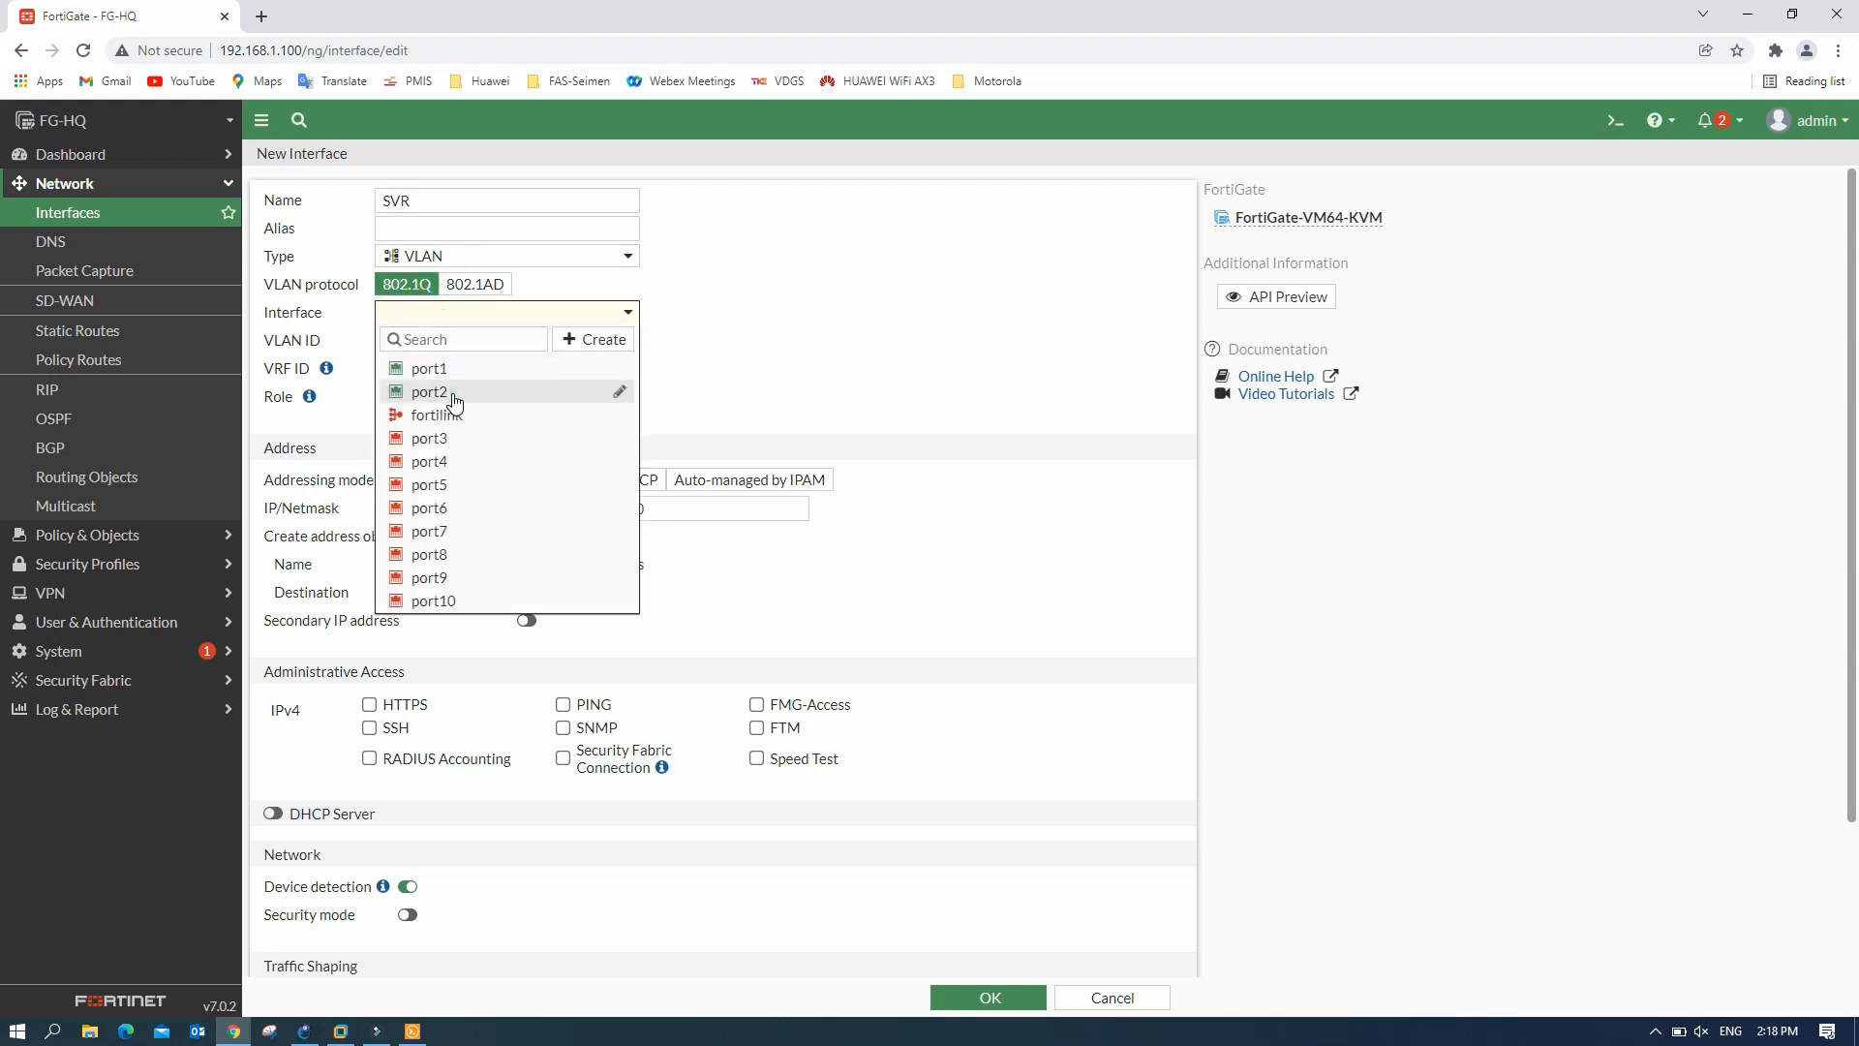
left_click(453, 391)
double_click(431, 348)
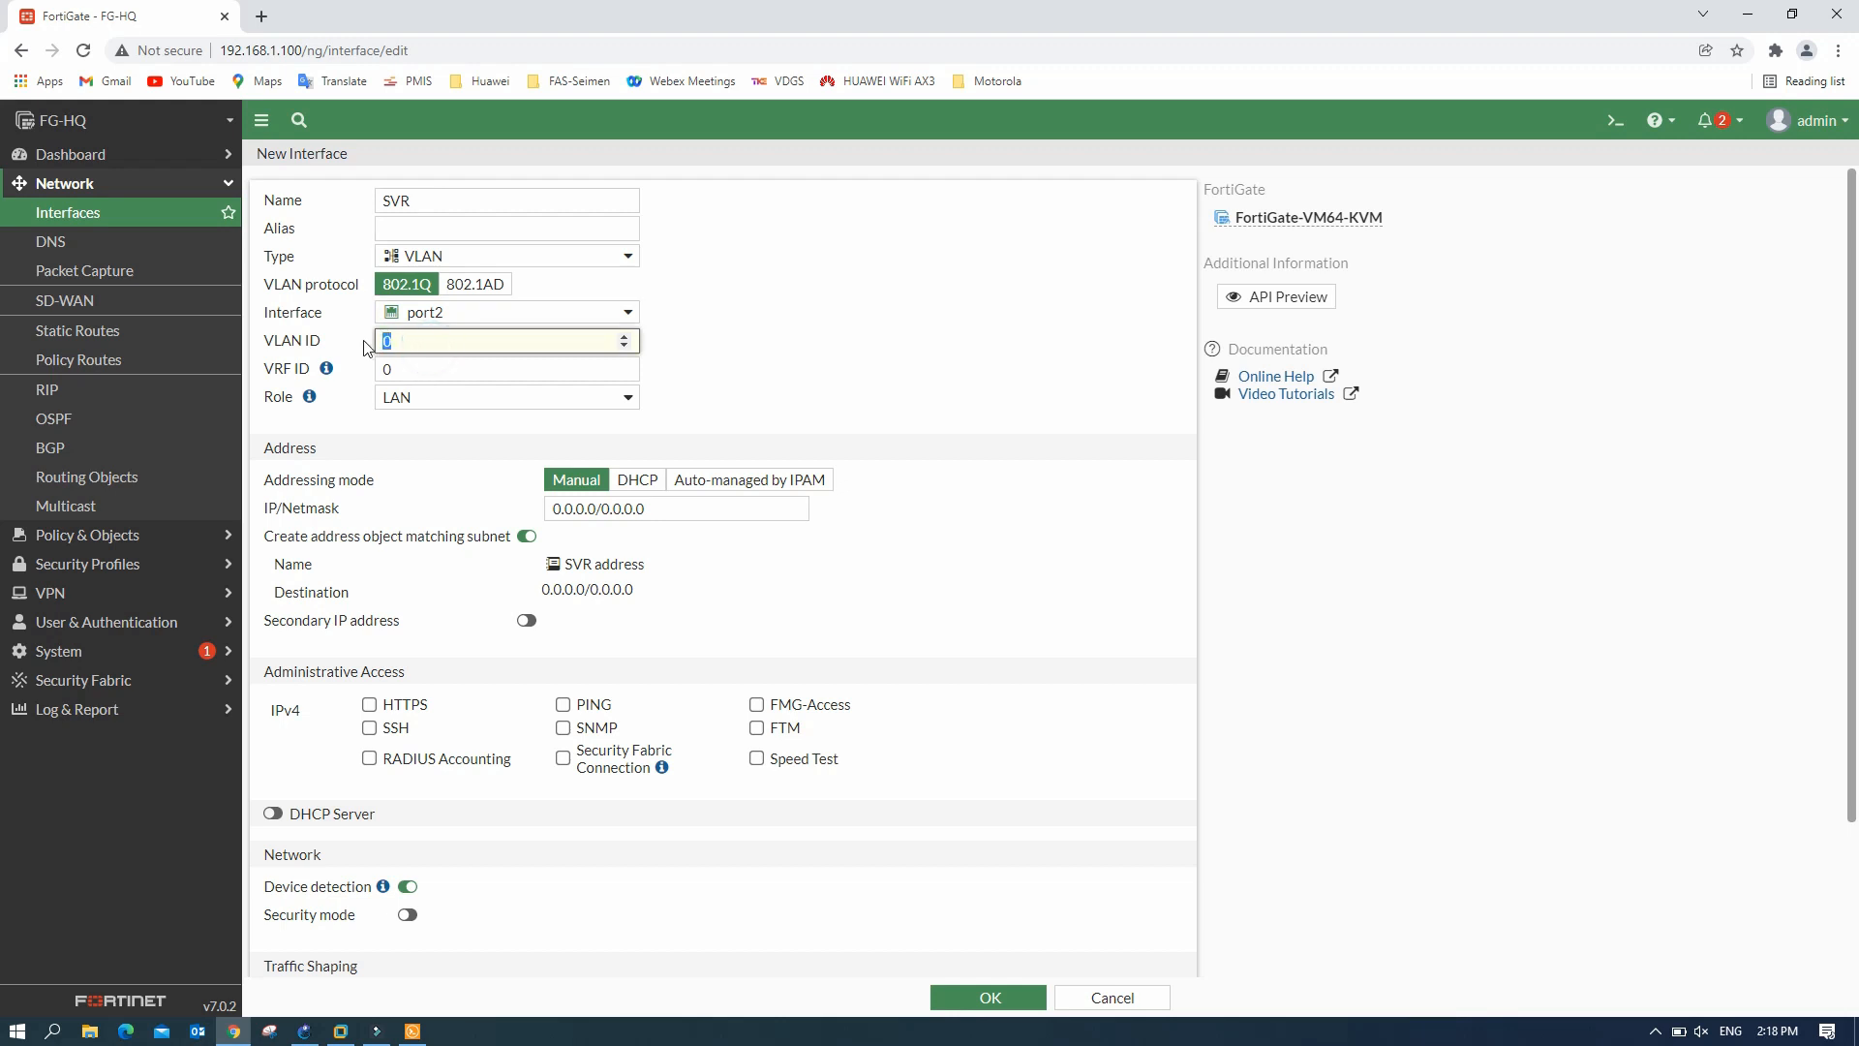
type("30")
- Give SVR 192.168.30.1/24, PING and DHCP from 192.168.30.10, then save it
triple_click(620, 508)
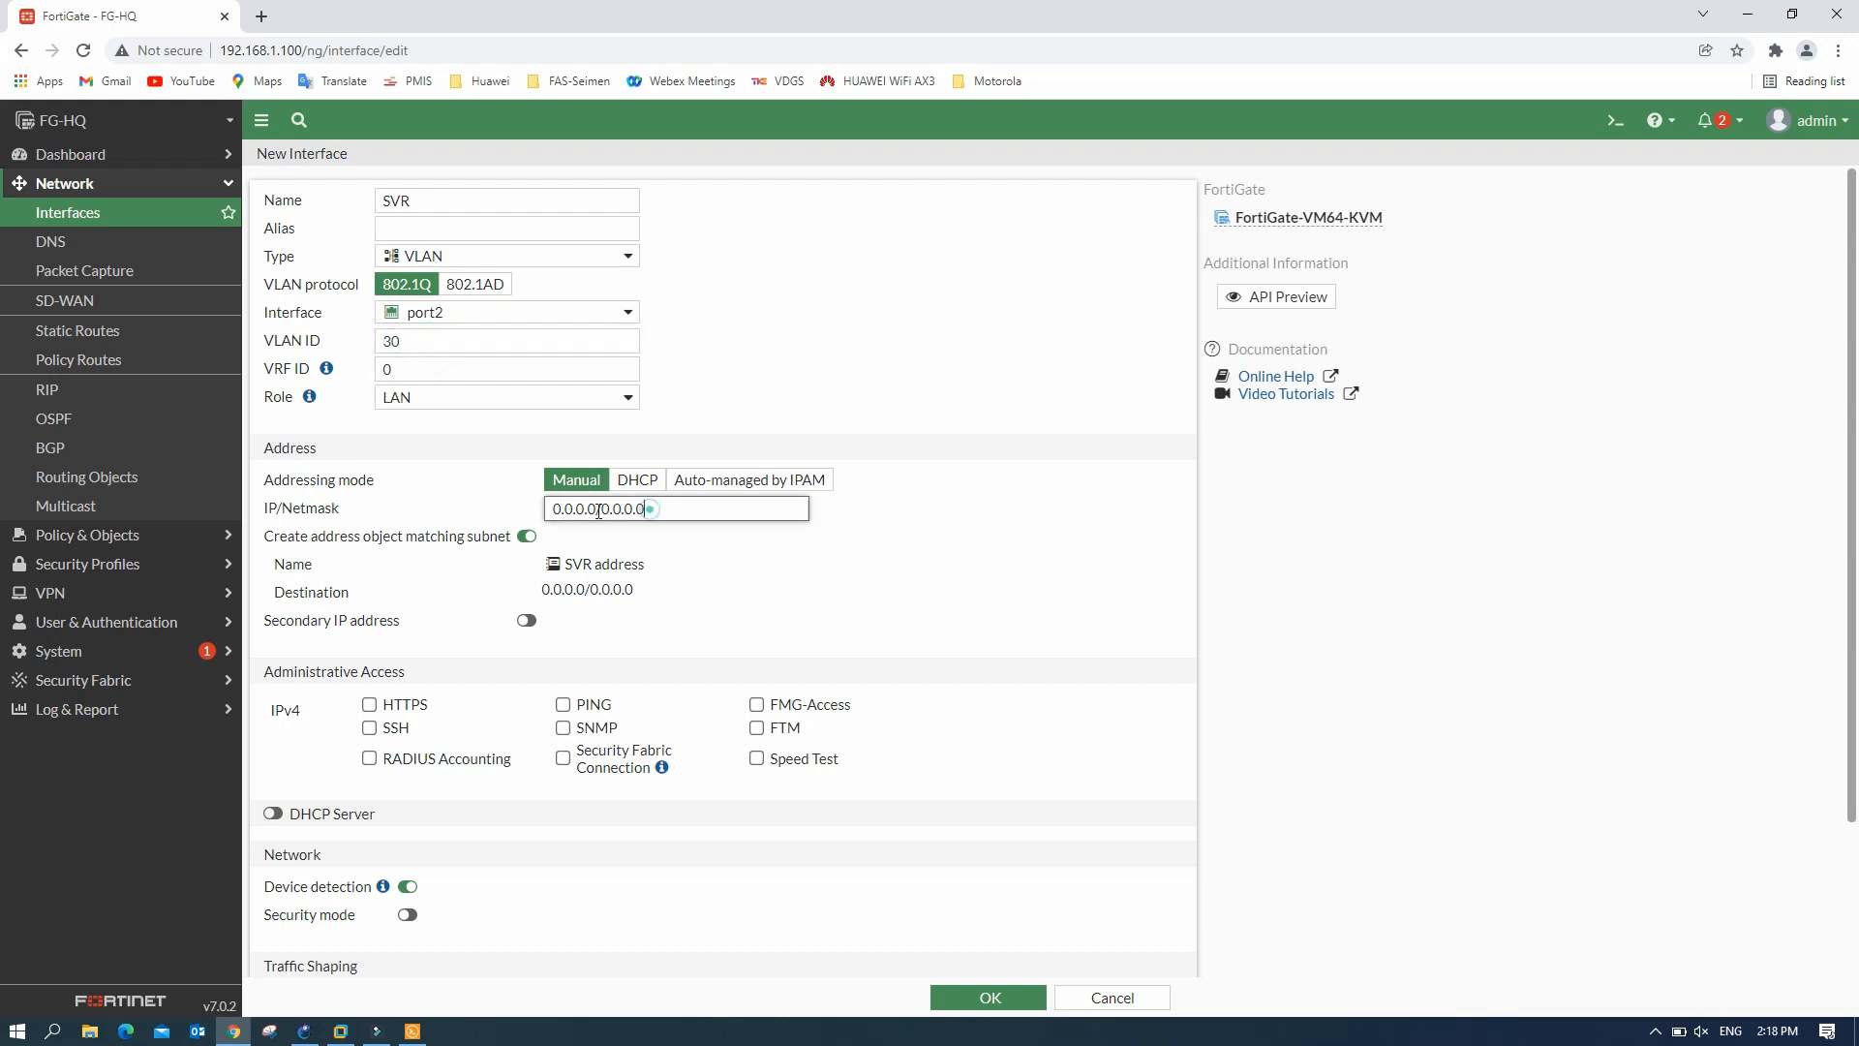
type("192.168.10.1/24")
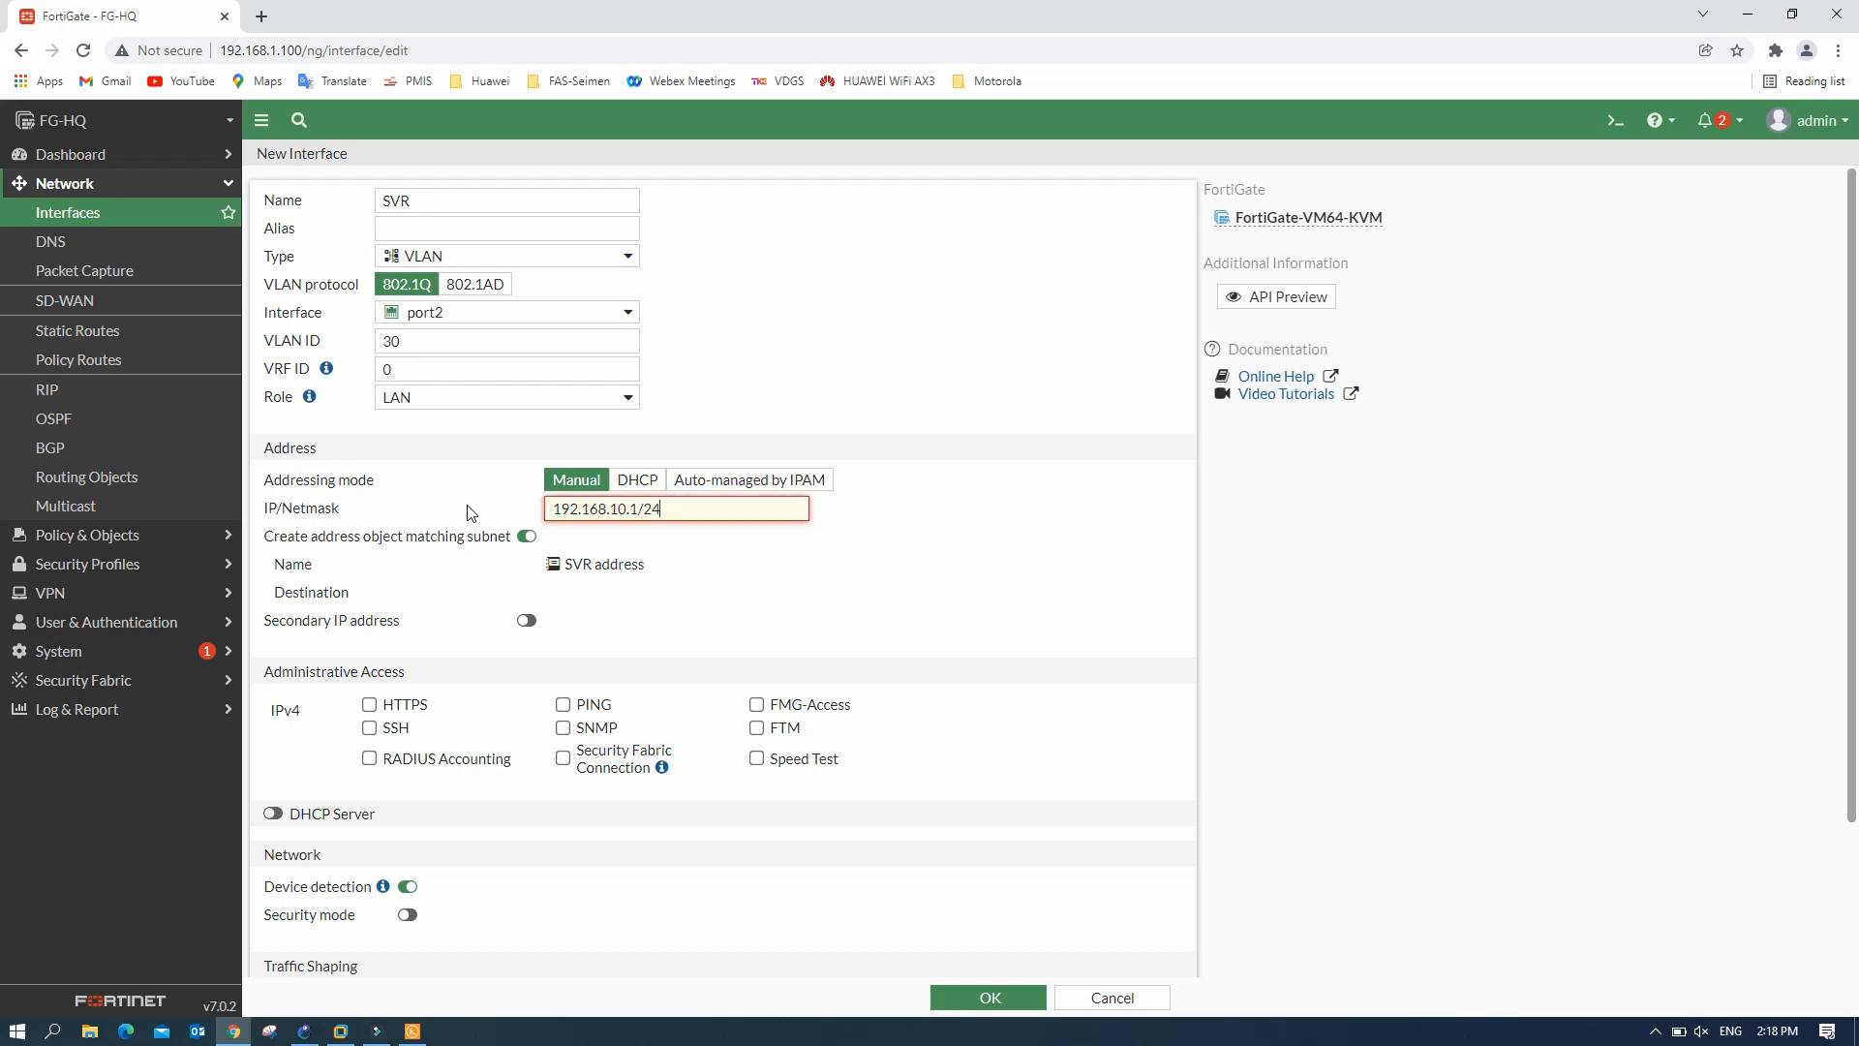
left_click(618, 511)
key("BackSpace")
type("3")
left_click(562, 704)
left_click(274, 816)
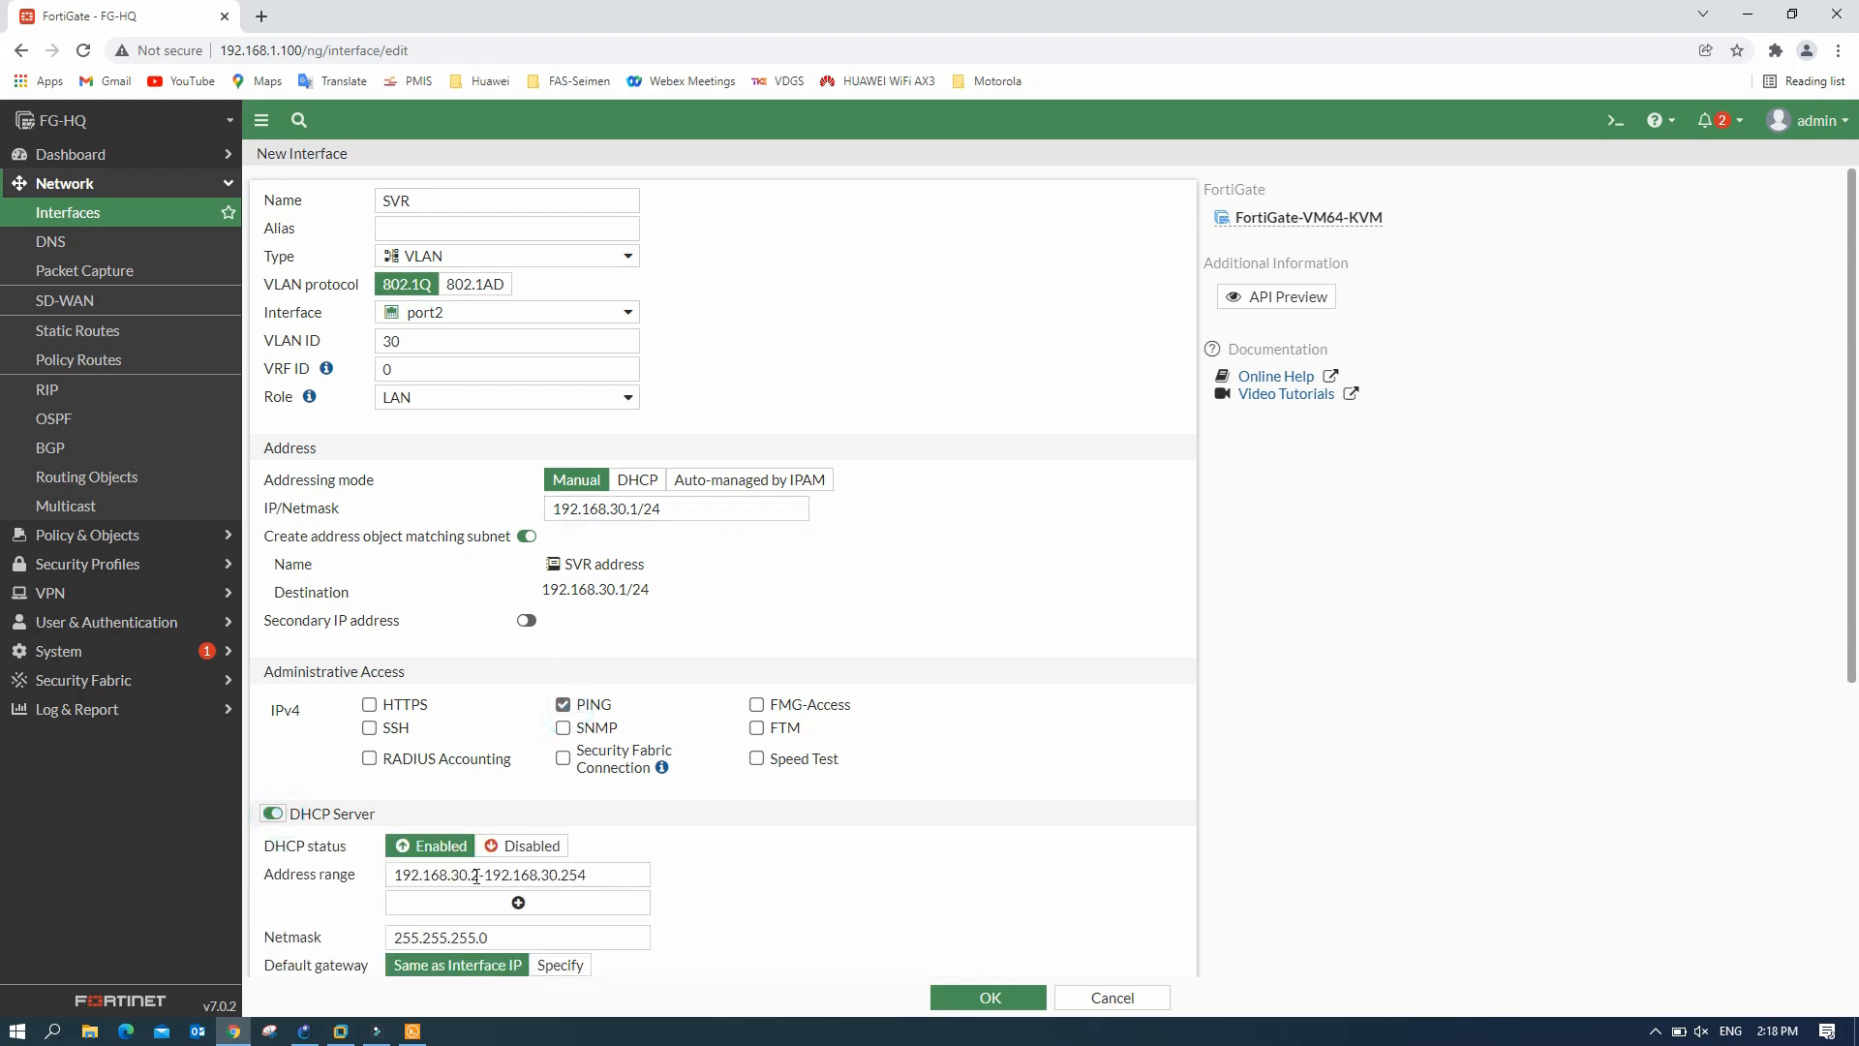
double_click(477, 875)
type("10")
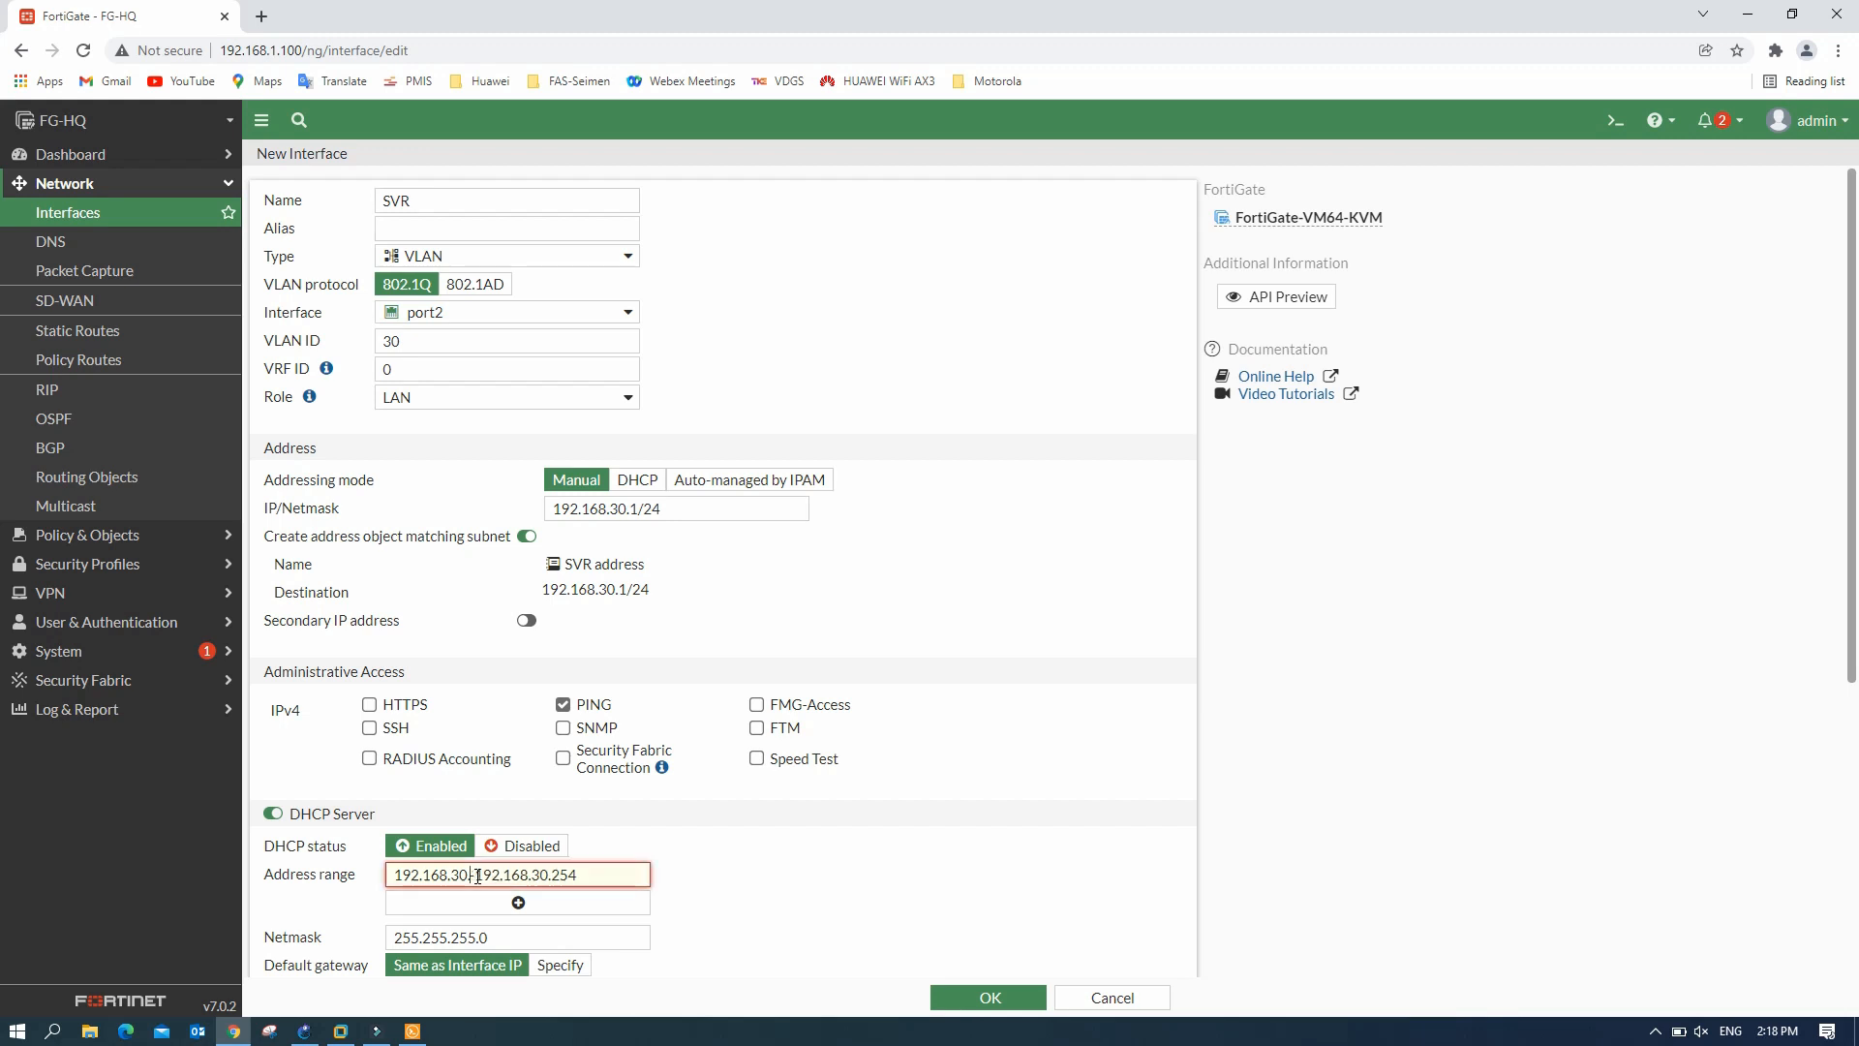
left_click(988, 997)
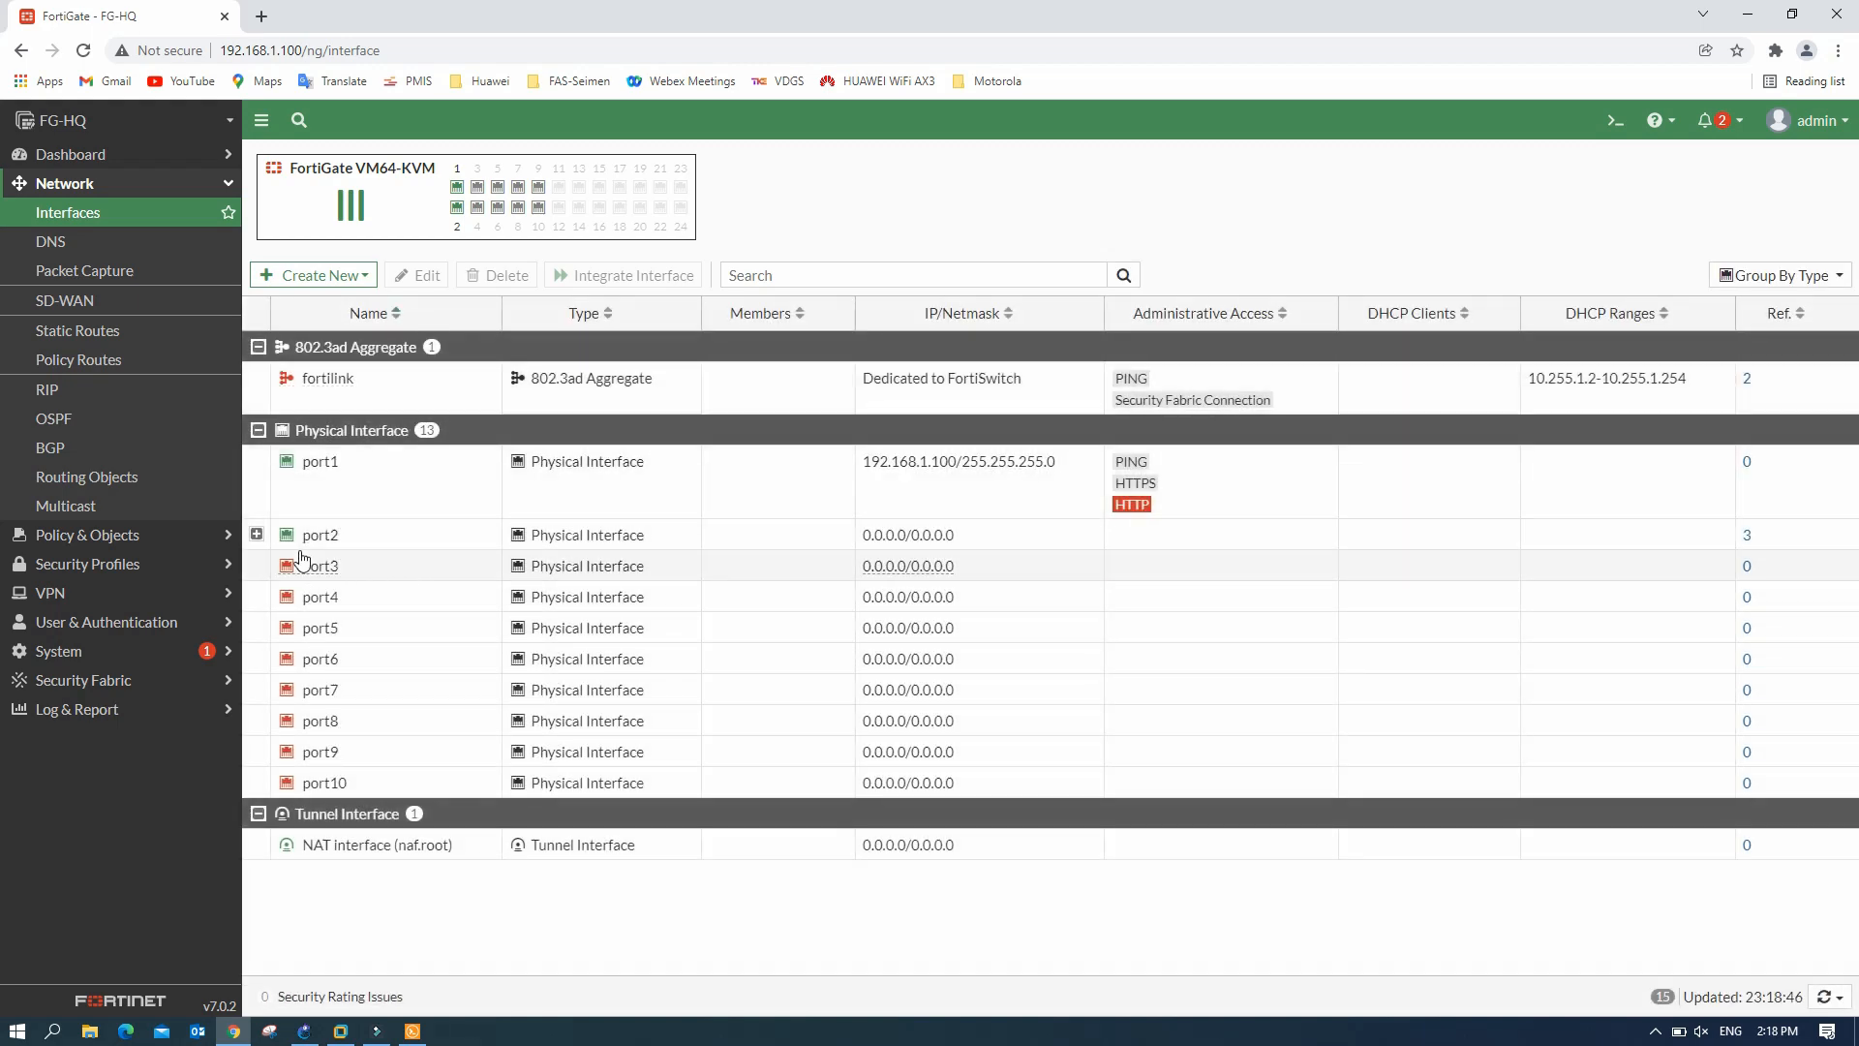
- Expand port2 to show the CCTV, office and SVR VLANs with their addresses and DHCP ranges
left_click(257, 534)
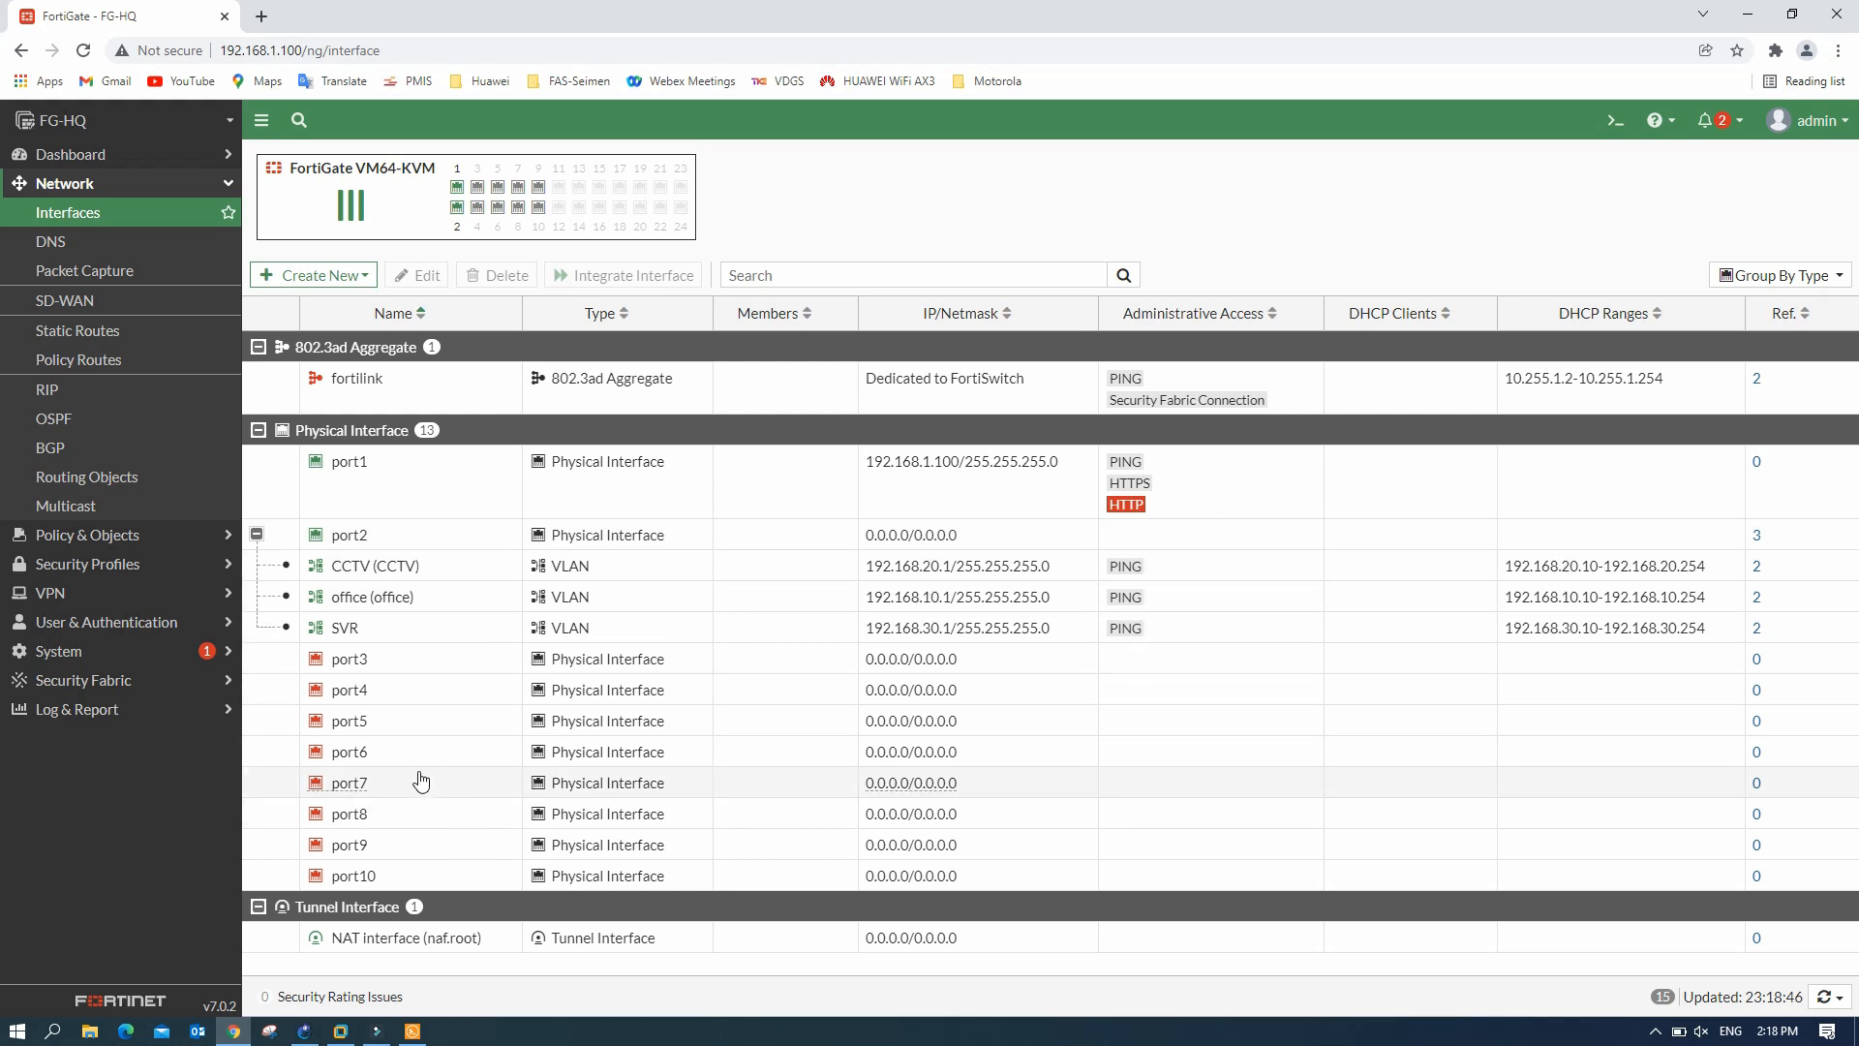
- Run 'sh sys int' on the FortiGate console and page through to the VLAN entries
left_click(412, 1030)
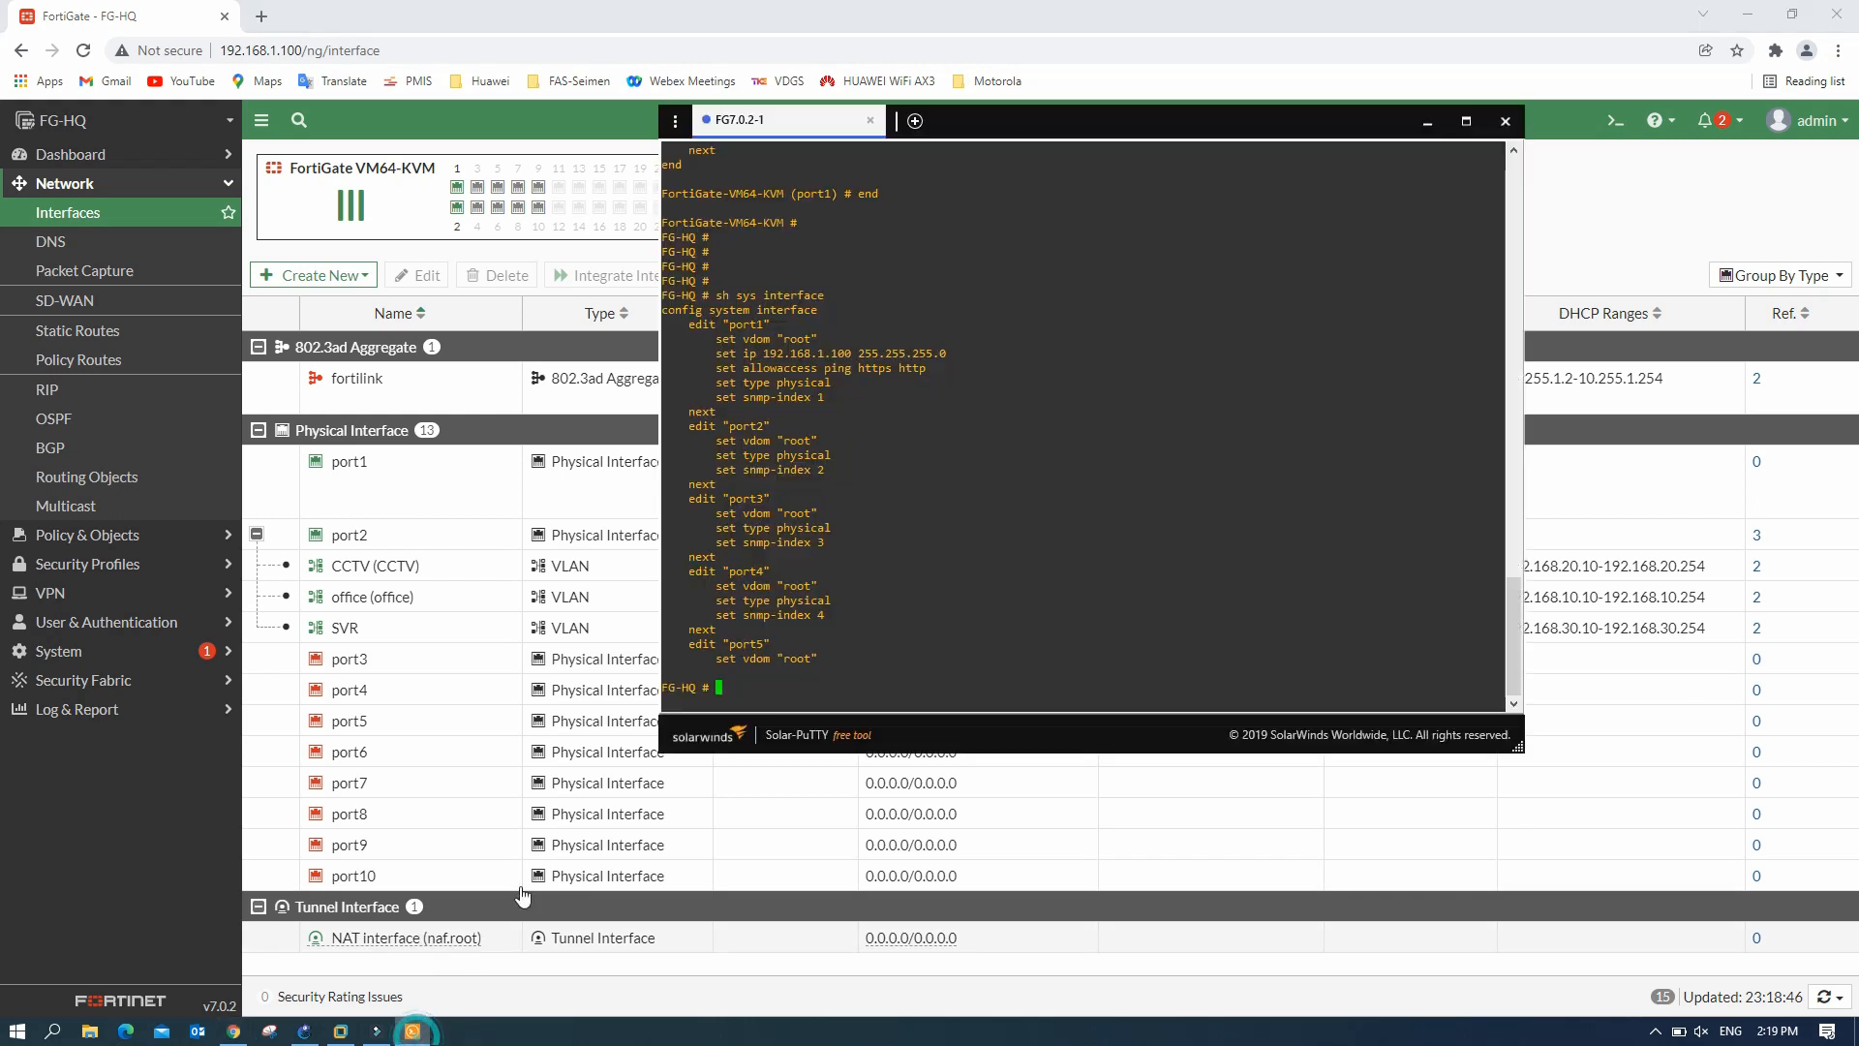
key("Return")
key("Return")
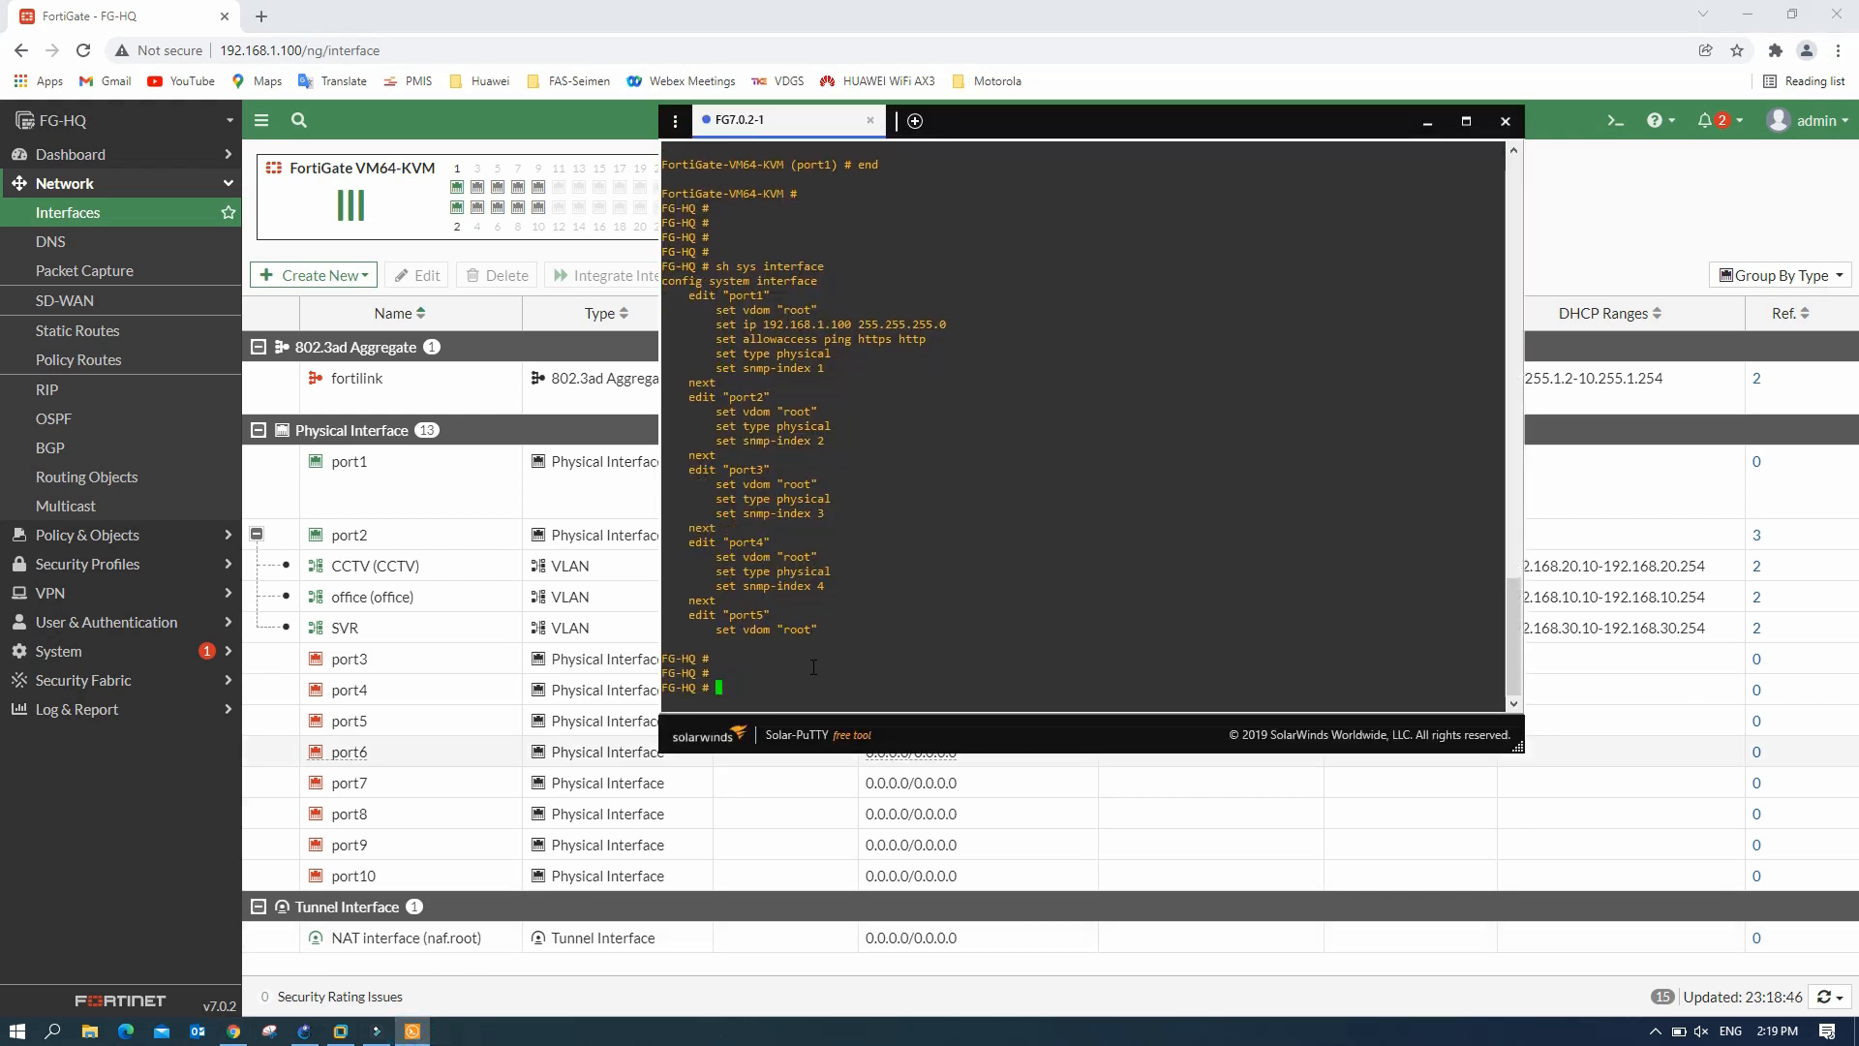
type("sh sys int")
key("Return")
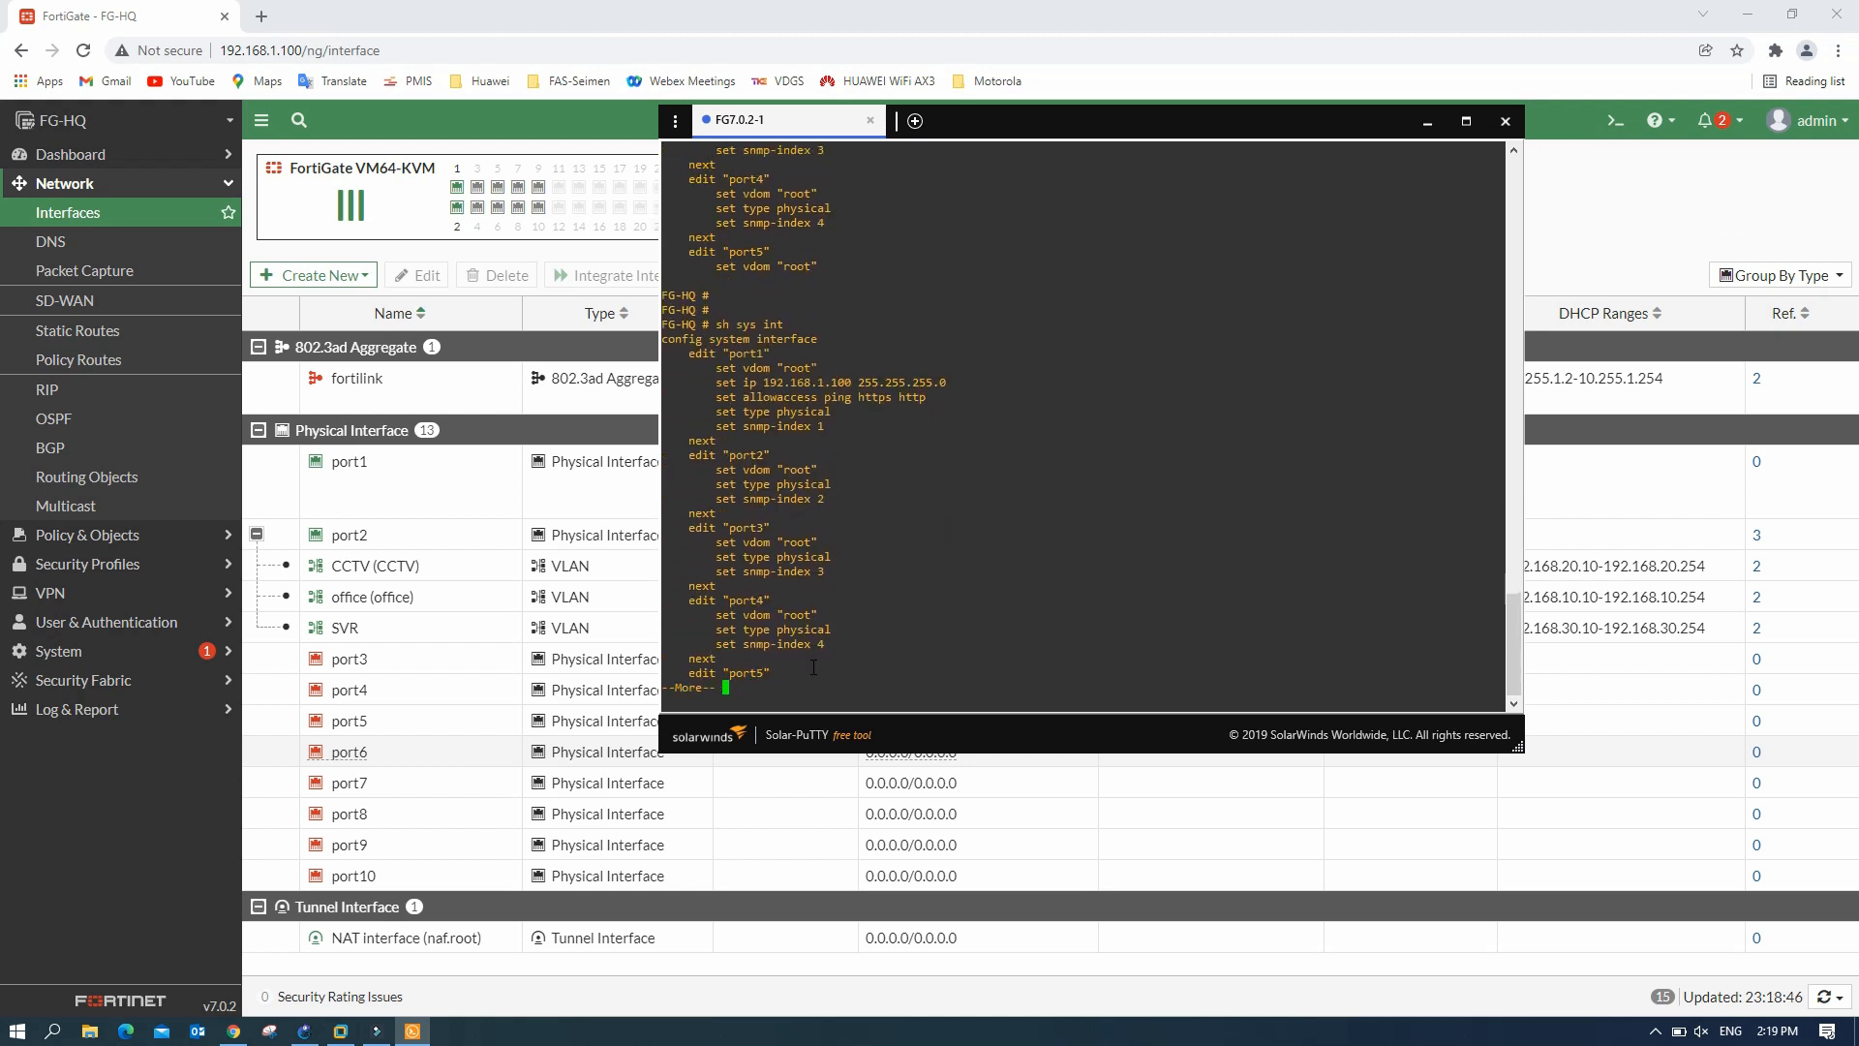
left_click_drag(764, 383, 871, 383)
key("Return")
key("Return")
key("Return")
key("Return")
key("Return")
key("Return")
key("Return")
key("Return")
key("Return")
key("Return")
key("Return")
key("Return")
key("Return")
key("Return")
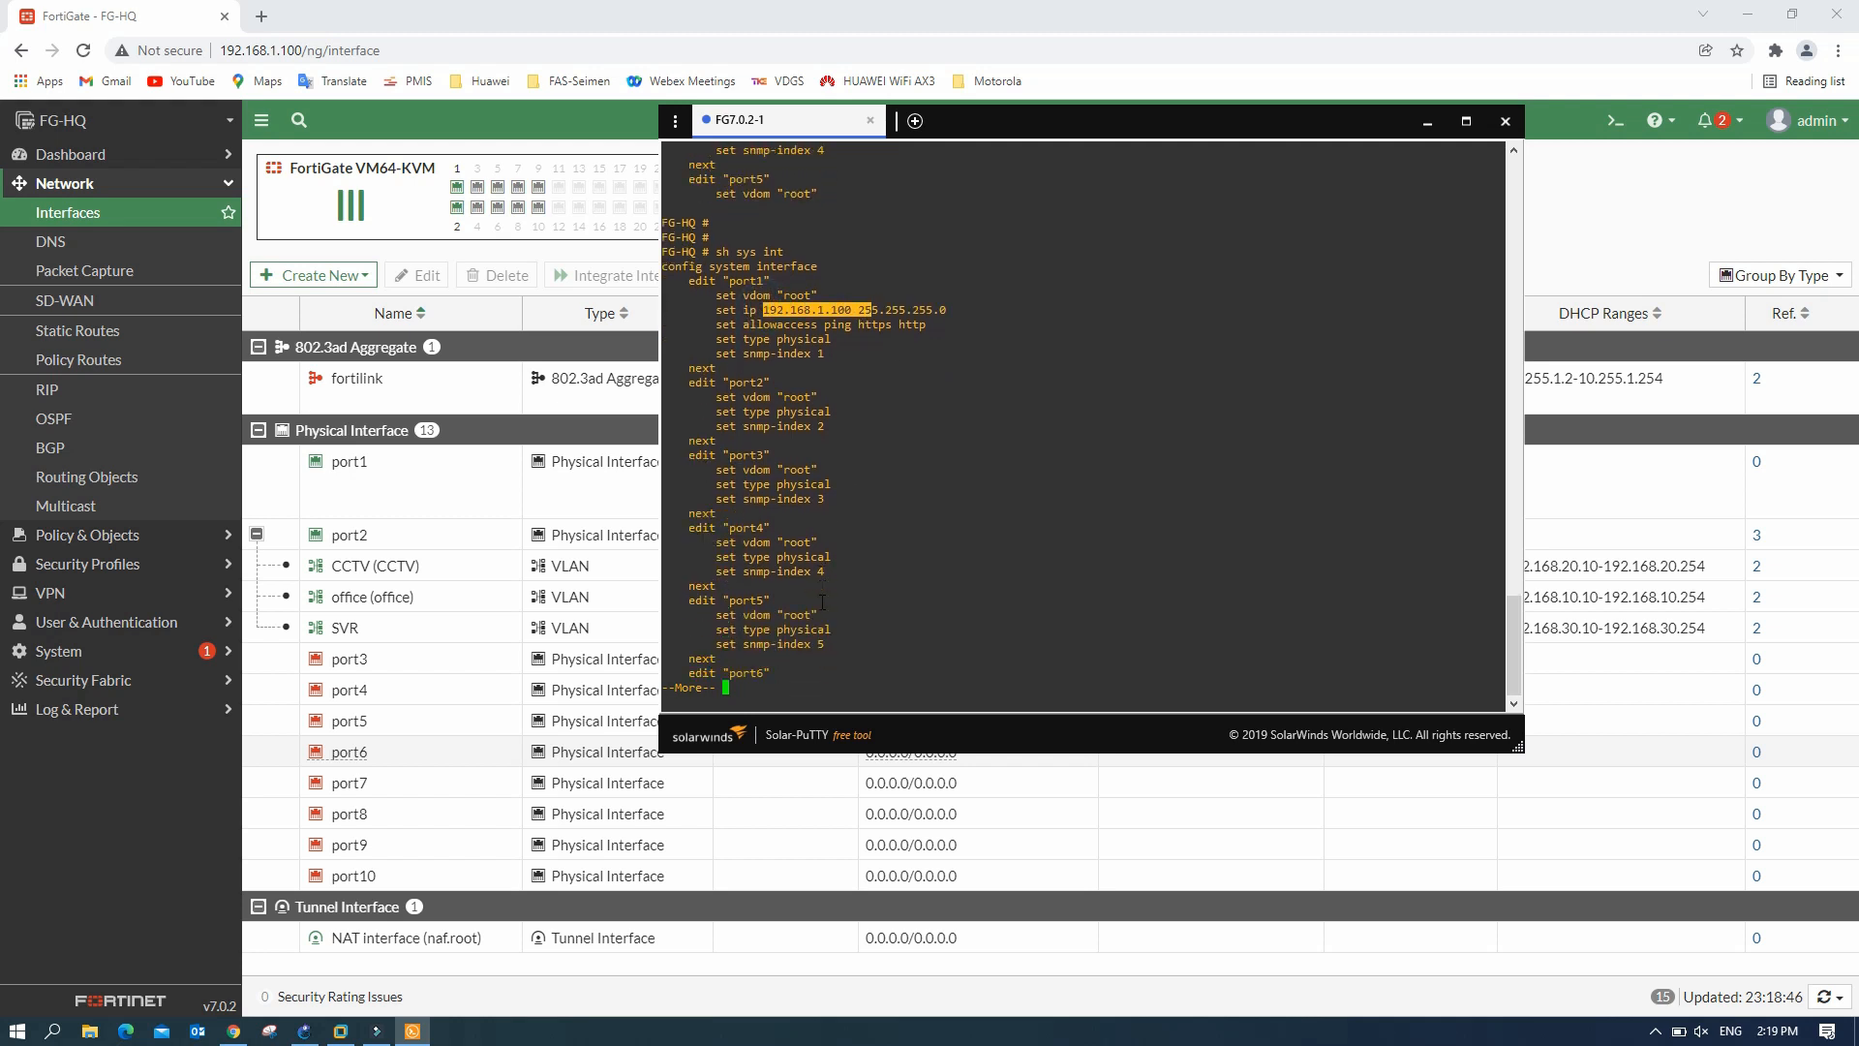
key("Return")
key("Return")
key("Return")
key("Return")
key("Return")
key("Return")
key("Return")
key("Return")
key("Return")
key("Return")
key("Return")
key("Return")
key("Return")
key("Return")
key("Return")
key("Return")
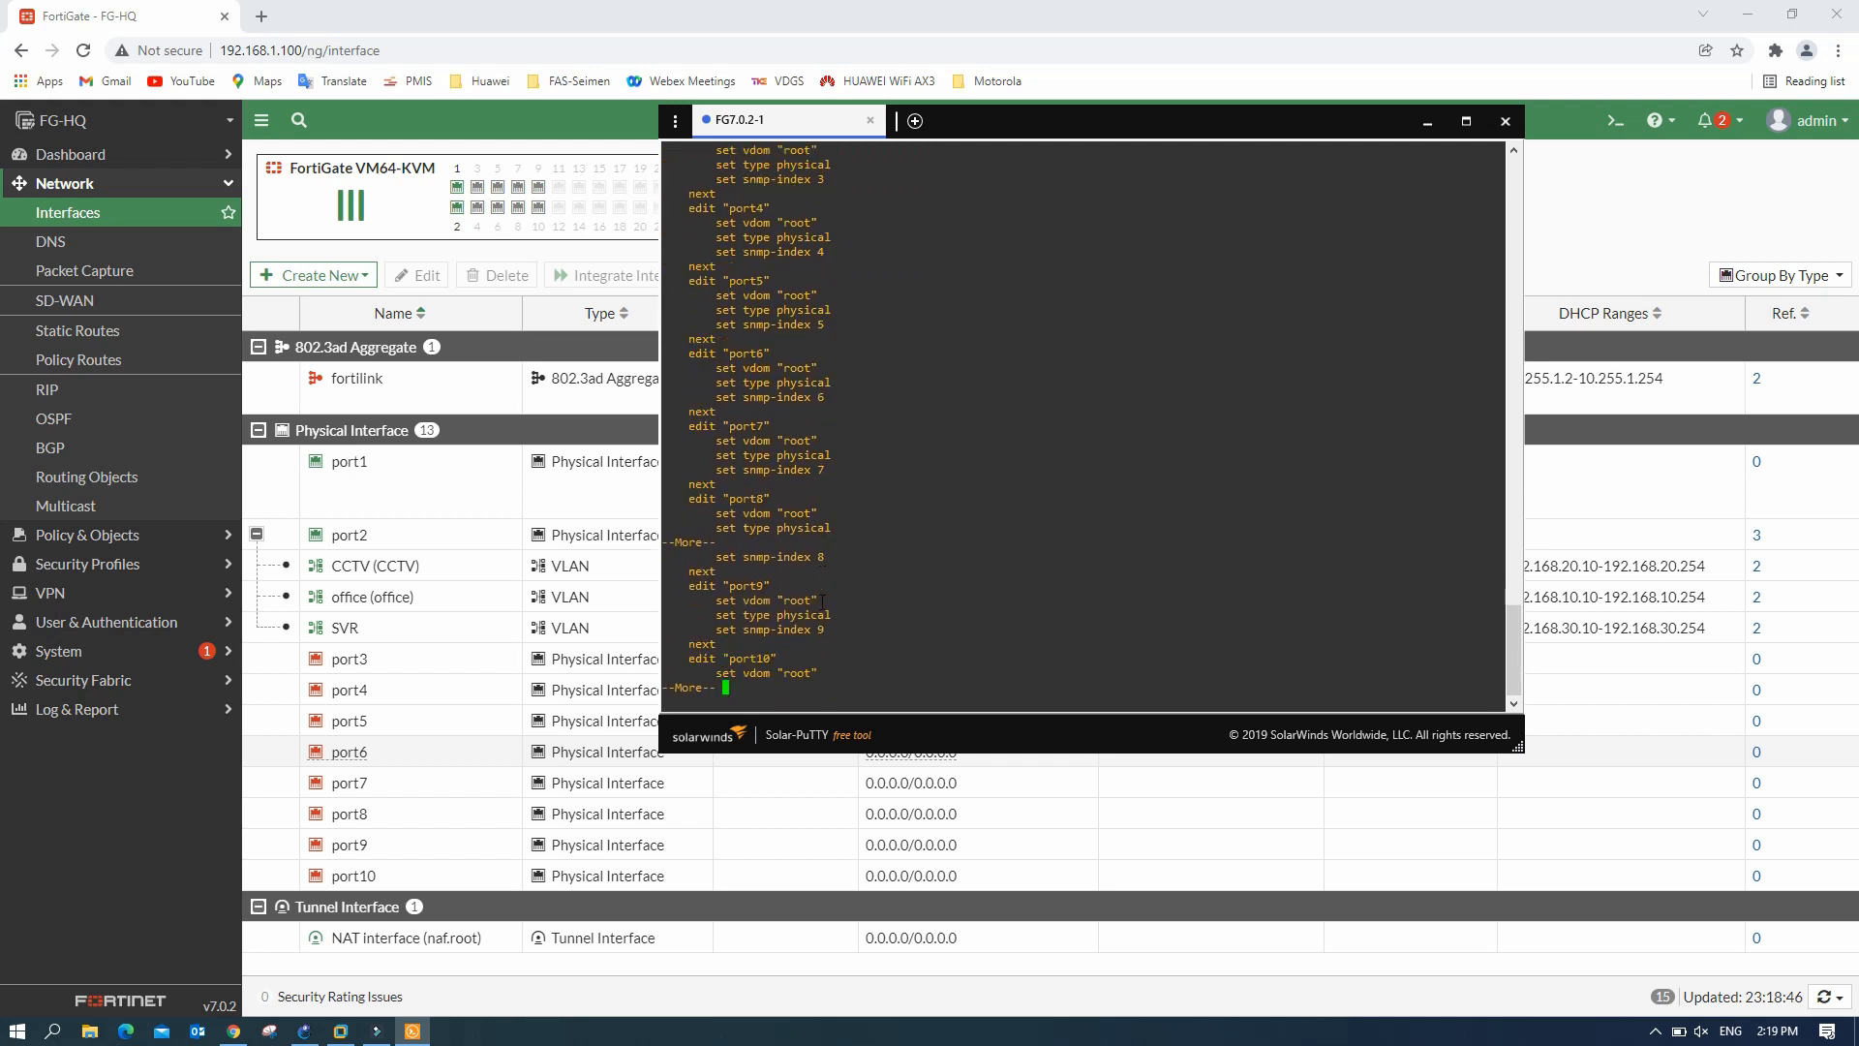
key("Return")
key("Return")
key("Return")
key("Return")
key("Return")
key("Return")
key("Return")
key("Return")
key("Return")
key("Return")
key("Return")
key("Return")
key("Return")
key("Return")
key("Return")
key("Return")
key("Return")
key("Return")
key("Return")
key("Return")
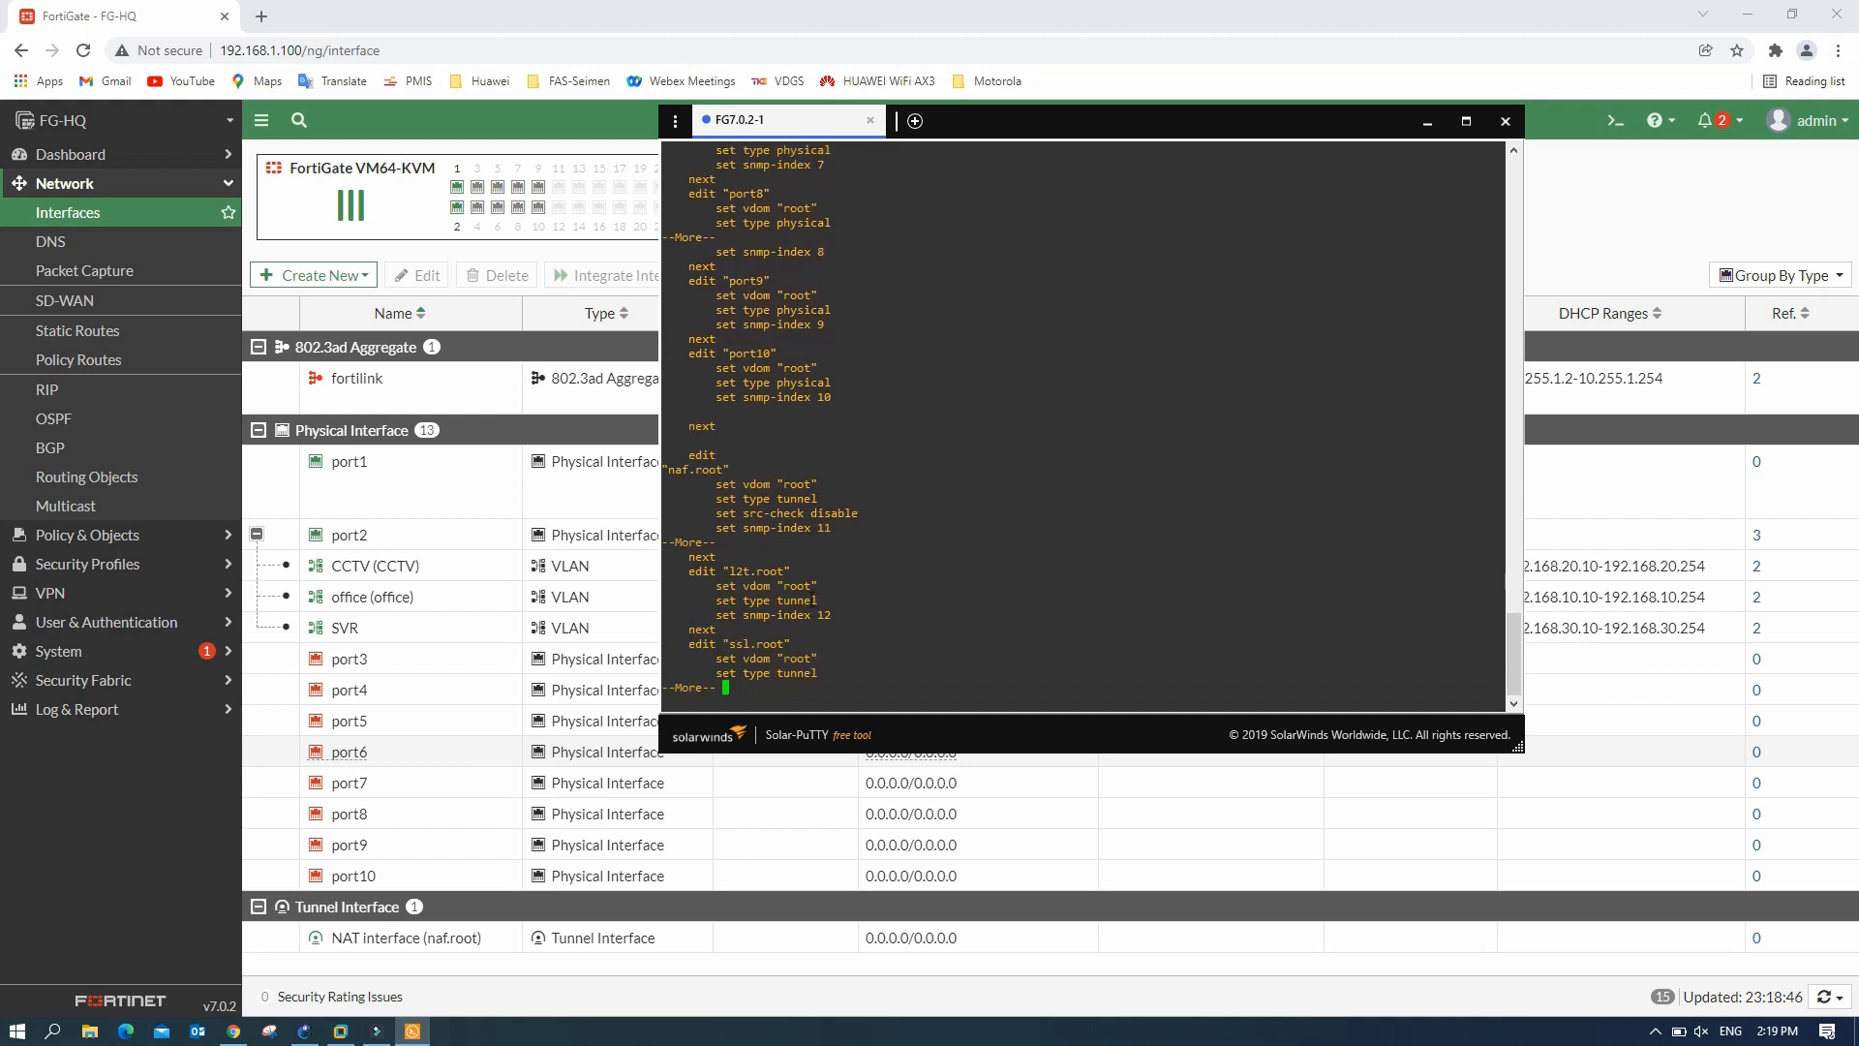
key("Return")
key("Return")
key("Return")
key("Return")
key("Return")
key("Return")
key("Return")
key("Return")
key("Return")
key("Return")
key("Return")
key("Return")
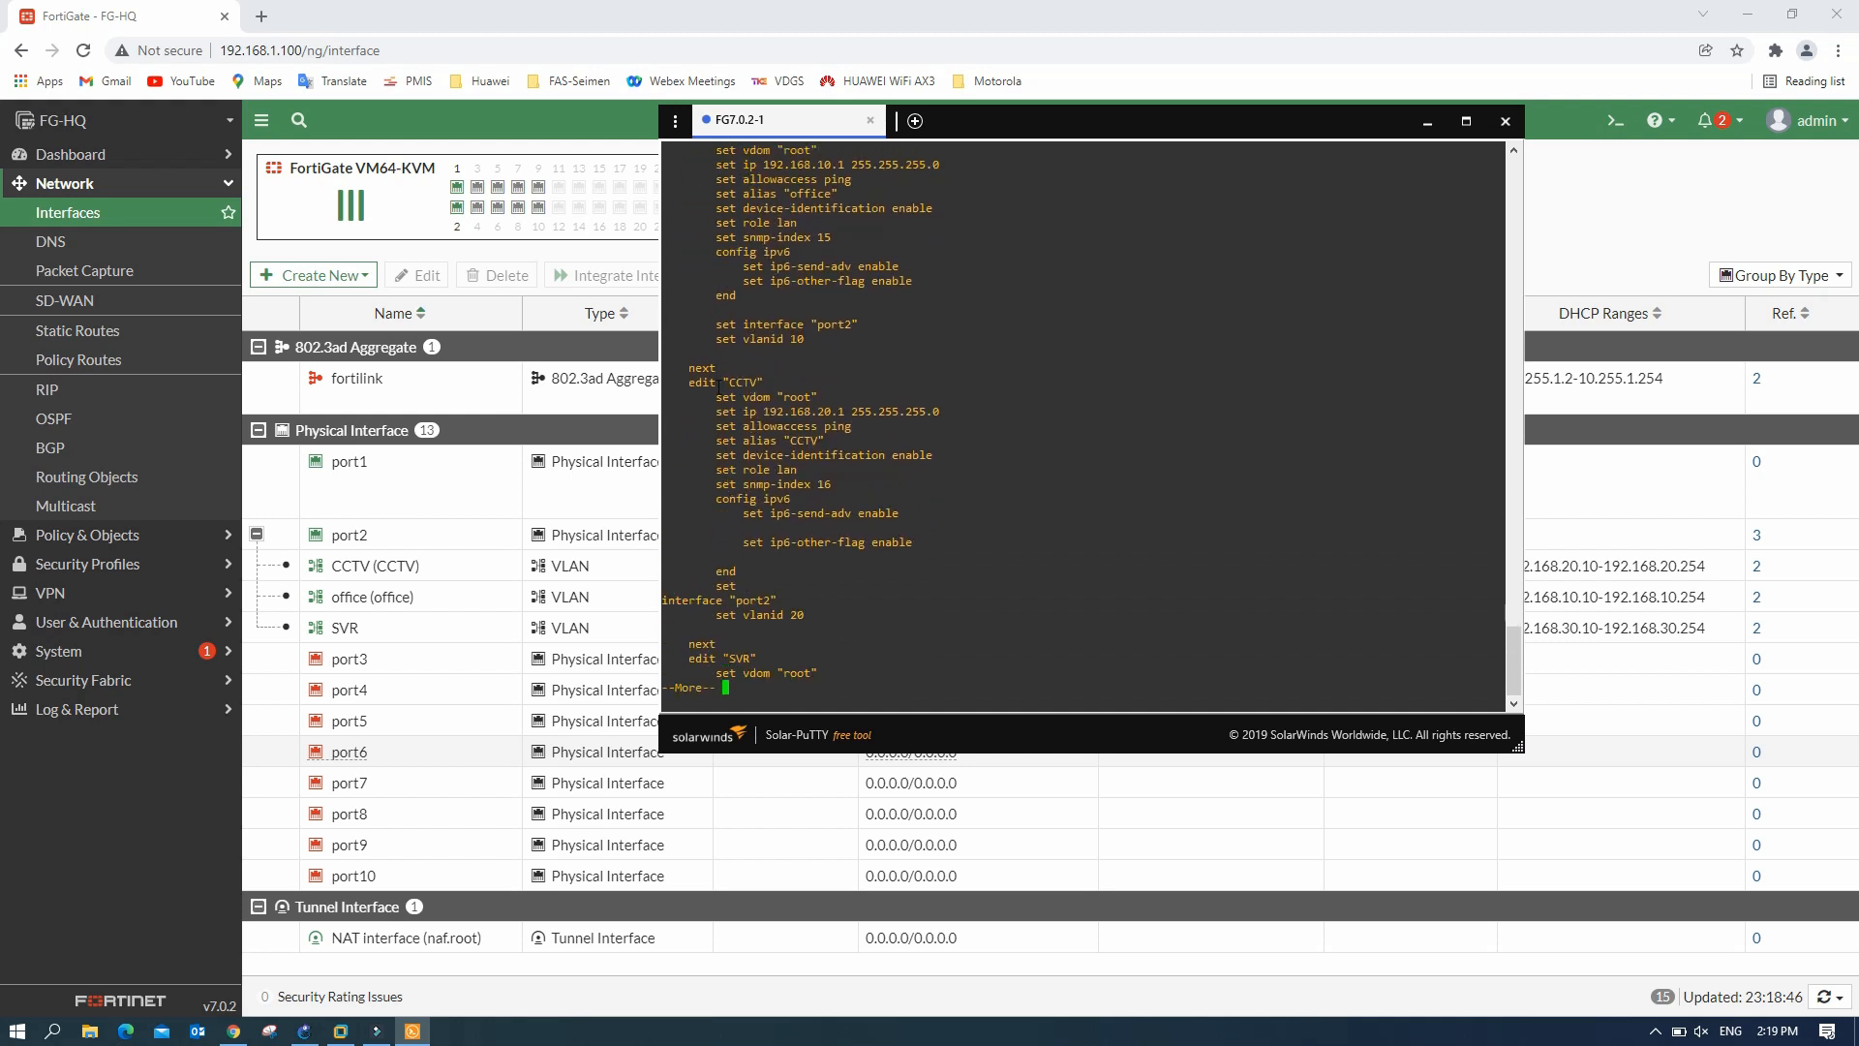
- Check the office, CCTV and SVR VLAN blocks in the output, then minimize Solar-PuTTY
left_click_drag(720, 382, 808, 382)
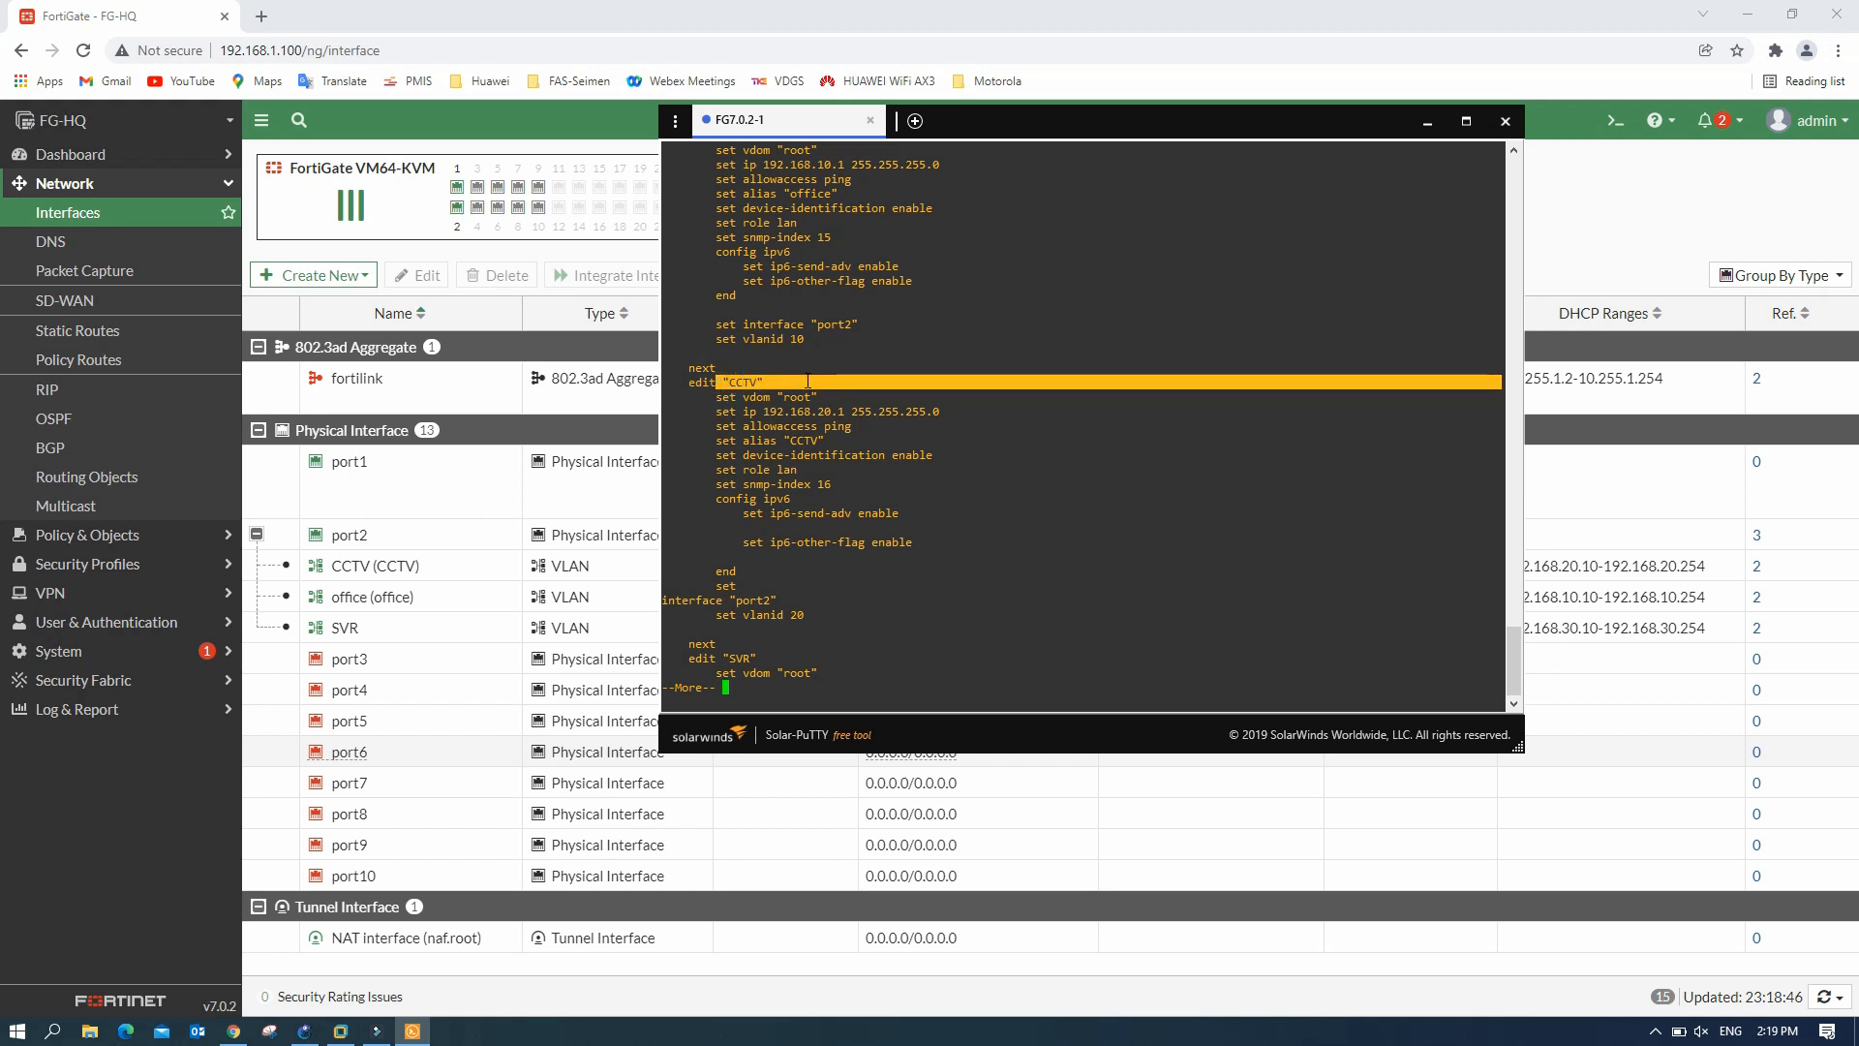
scroll(807, 381, "up", 6)
scroll(807, 382, "down", 6)
key("Return")
key("Return")
key("Return")
key("Return")
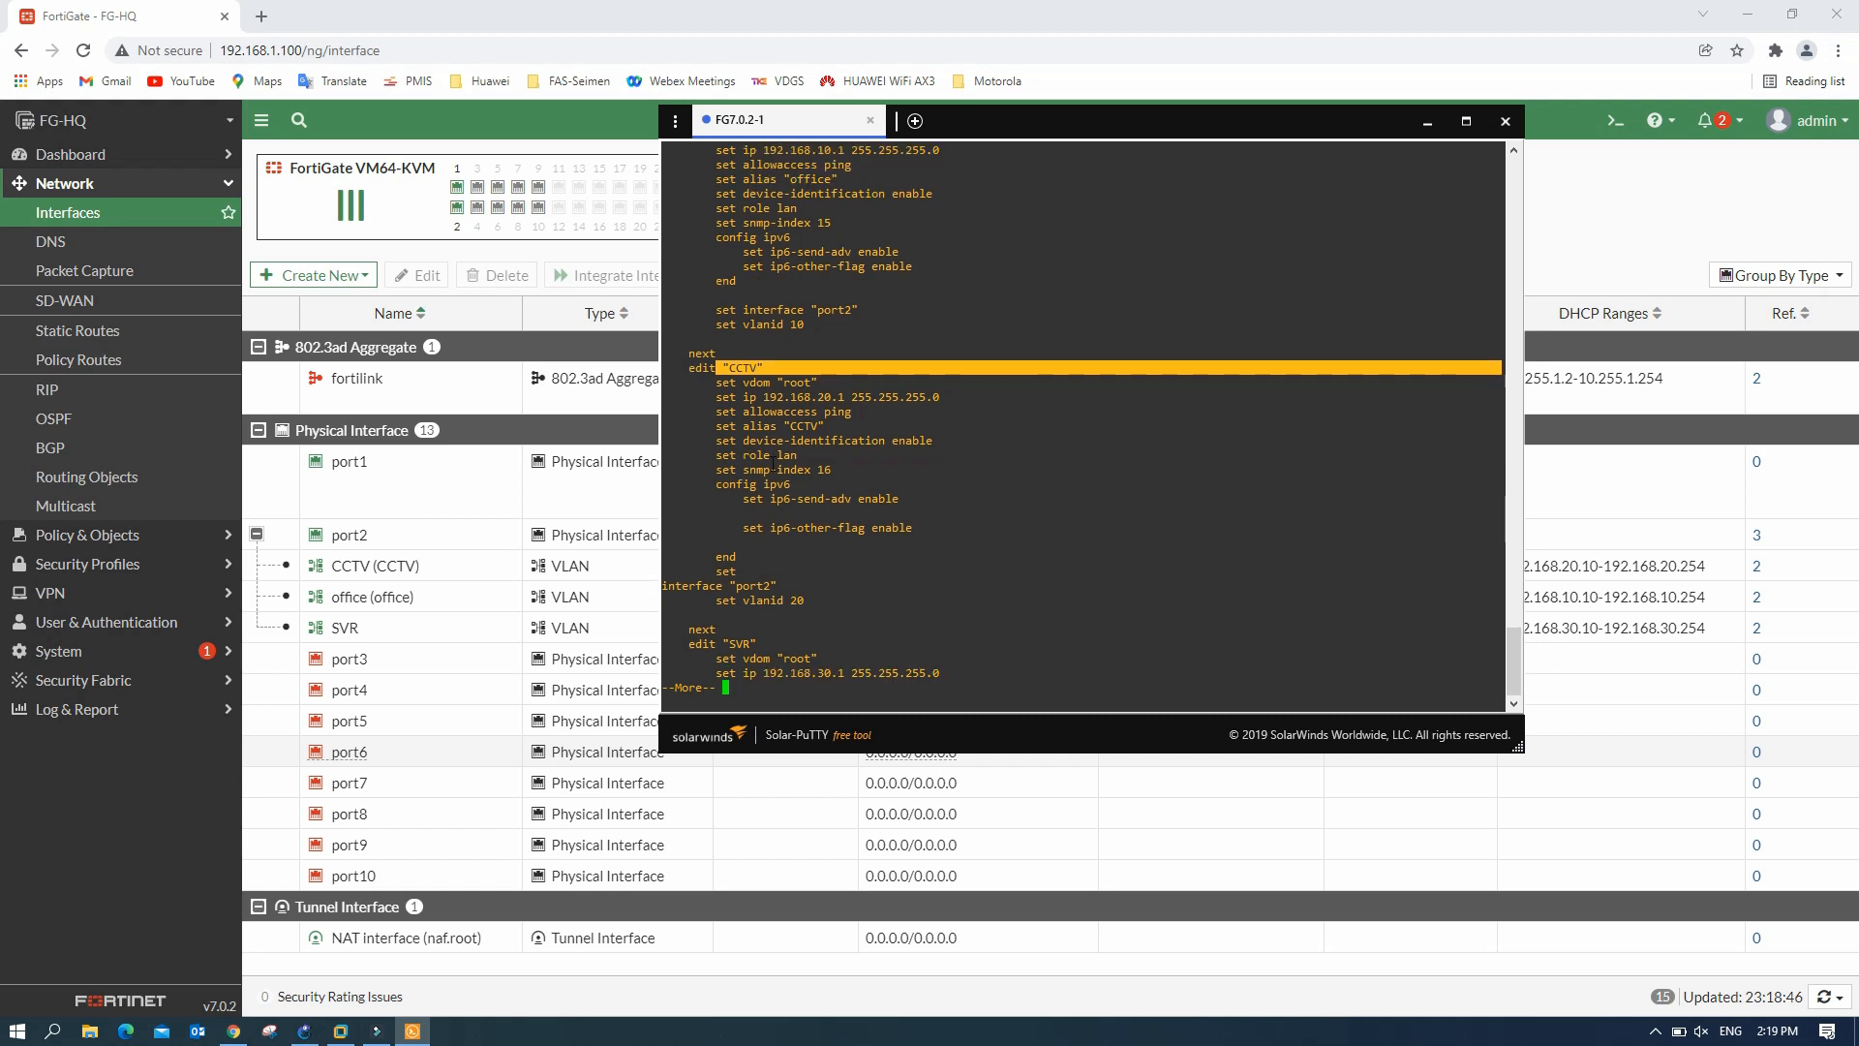
key("Return")
key("Return")
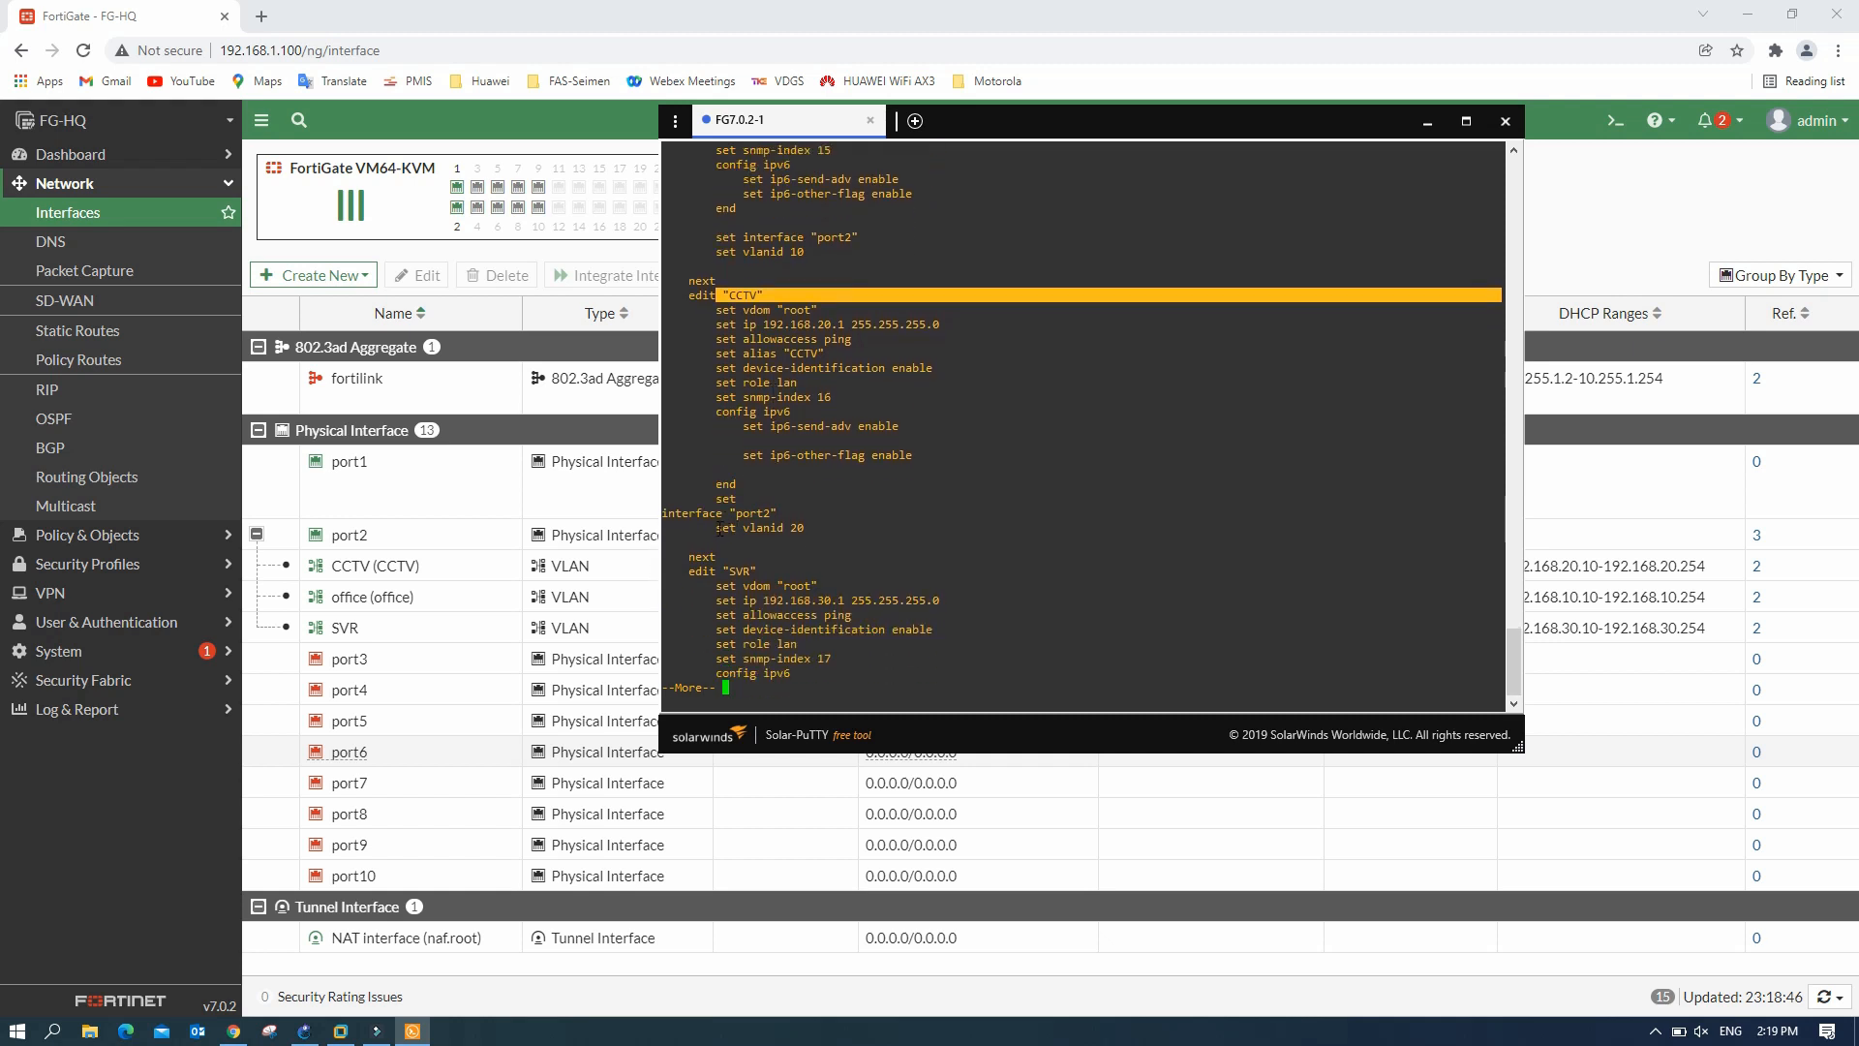
left_click_drag(730, 253, 804, 253)
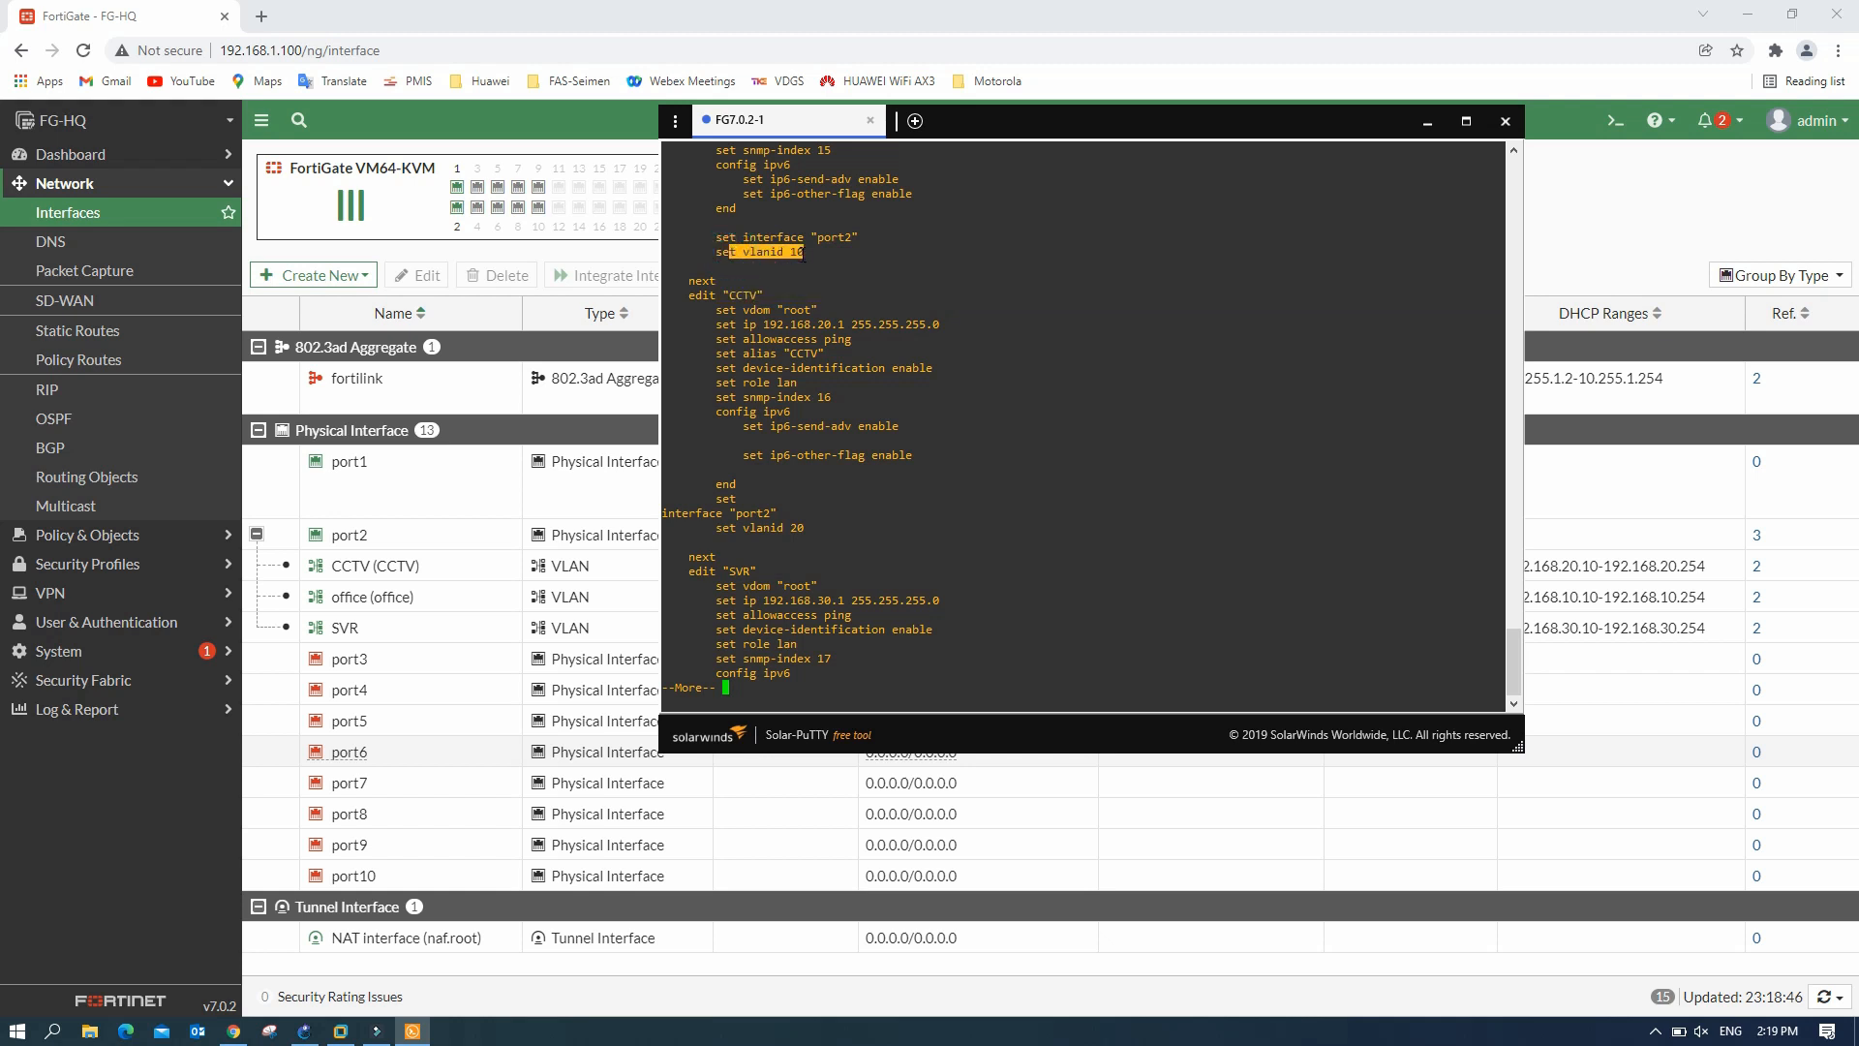
scroll(803, 253, "up", 6)
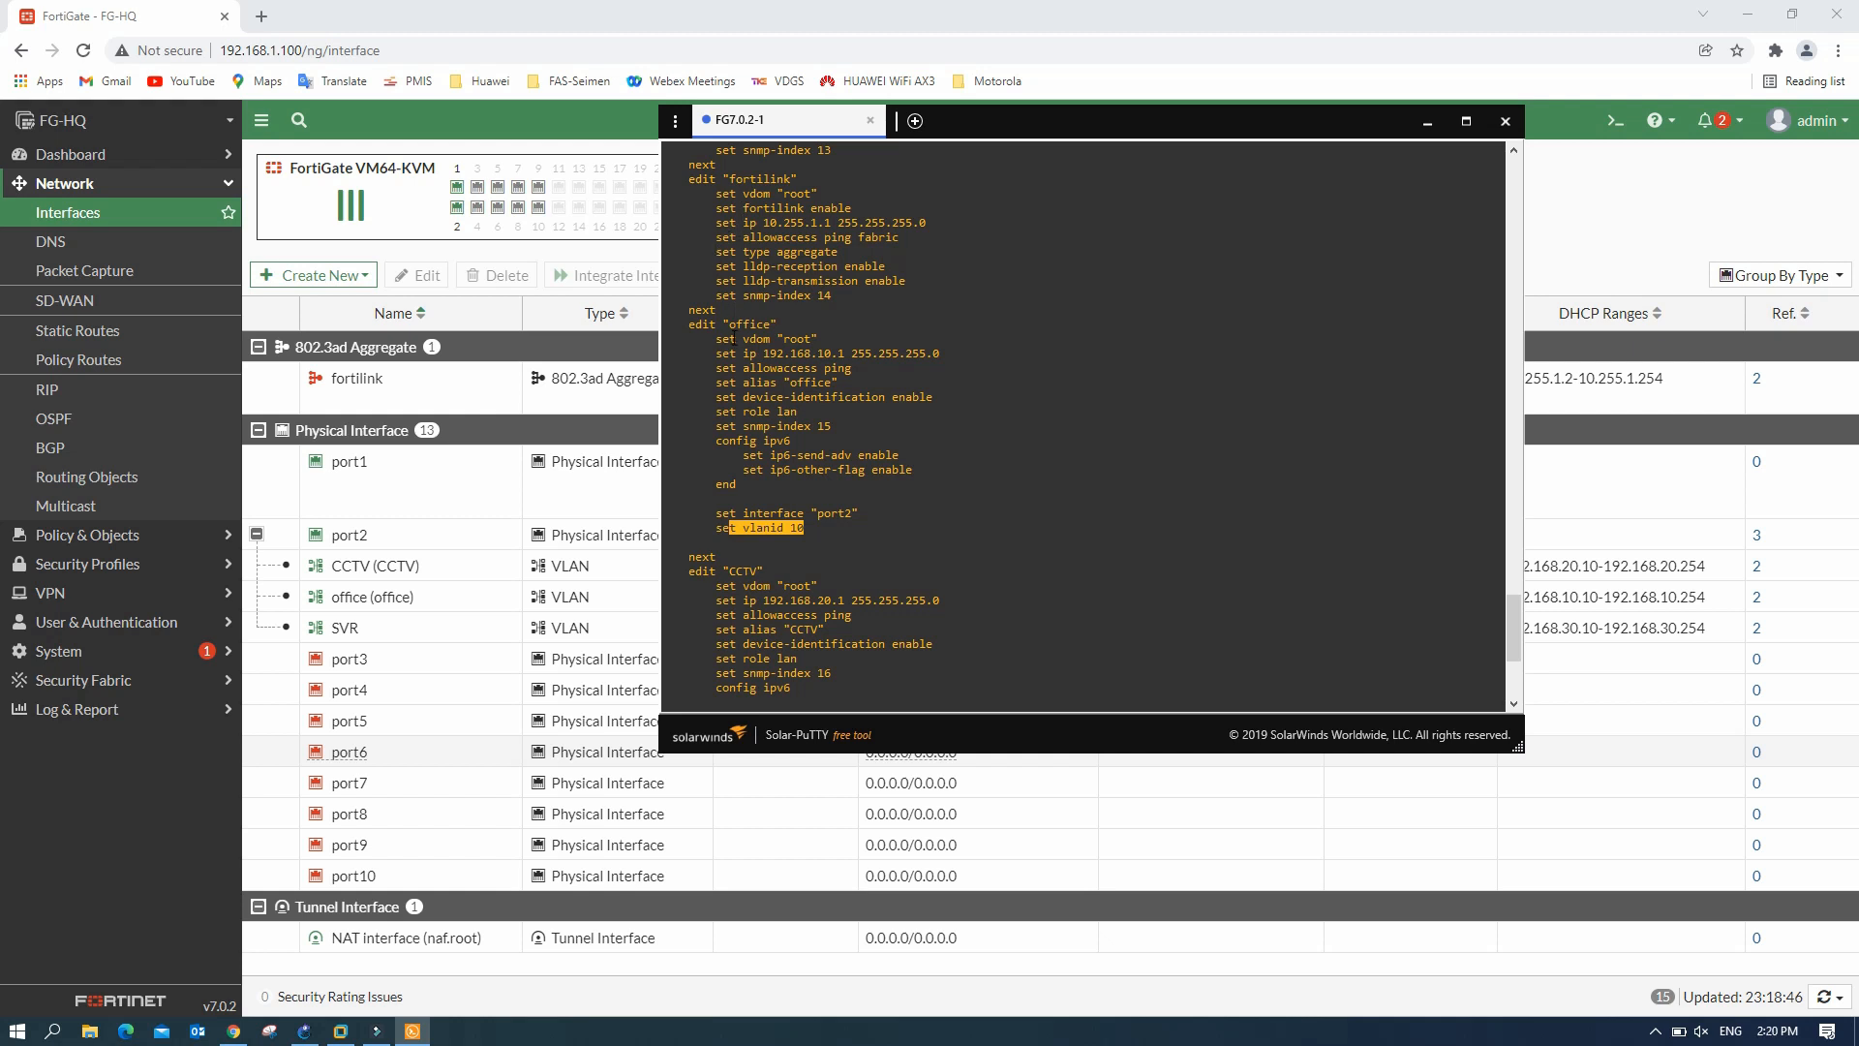
left_click_drag(724, 327, 818, 490)
scroll(778, 546, "down", 6)
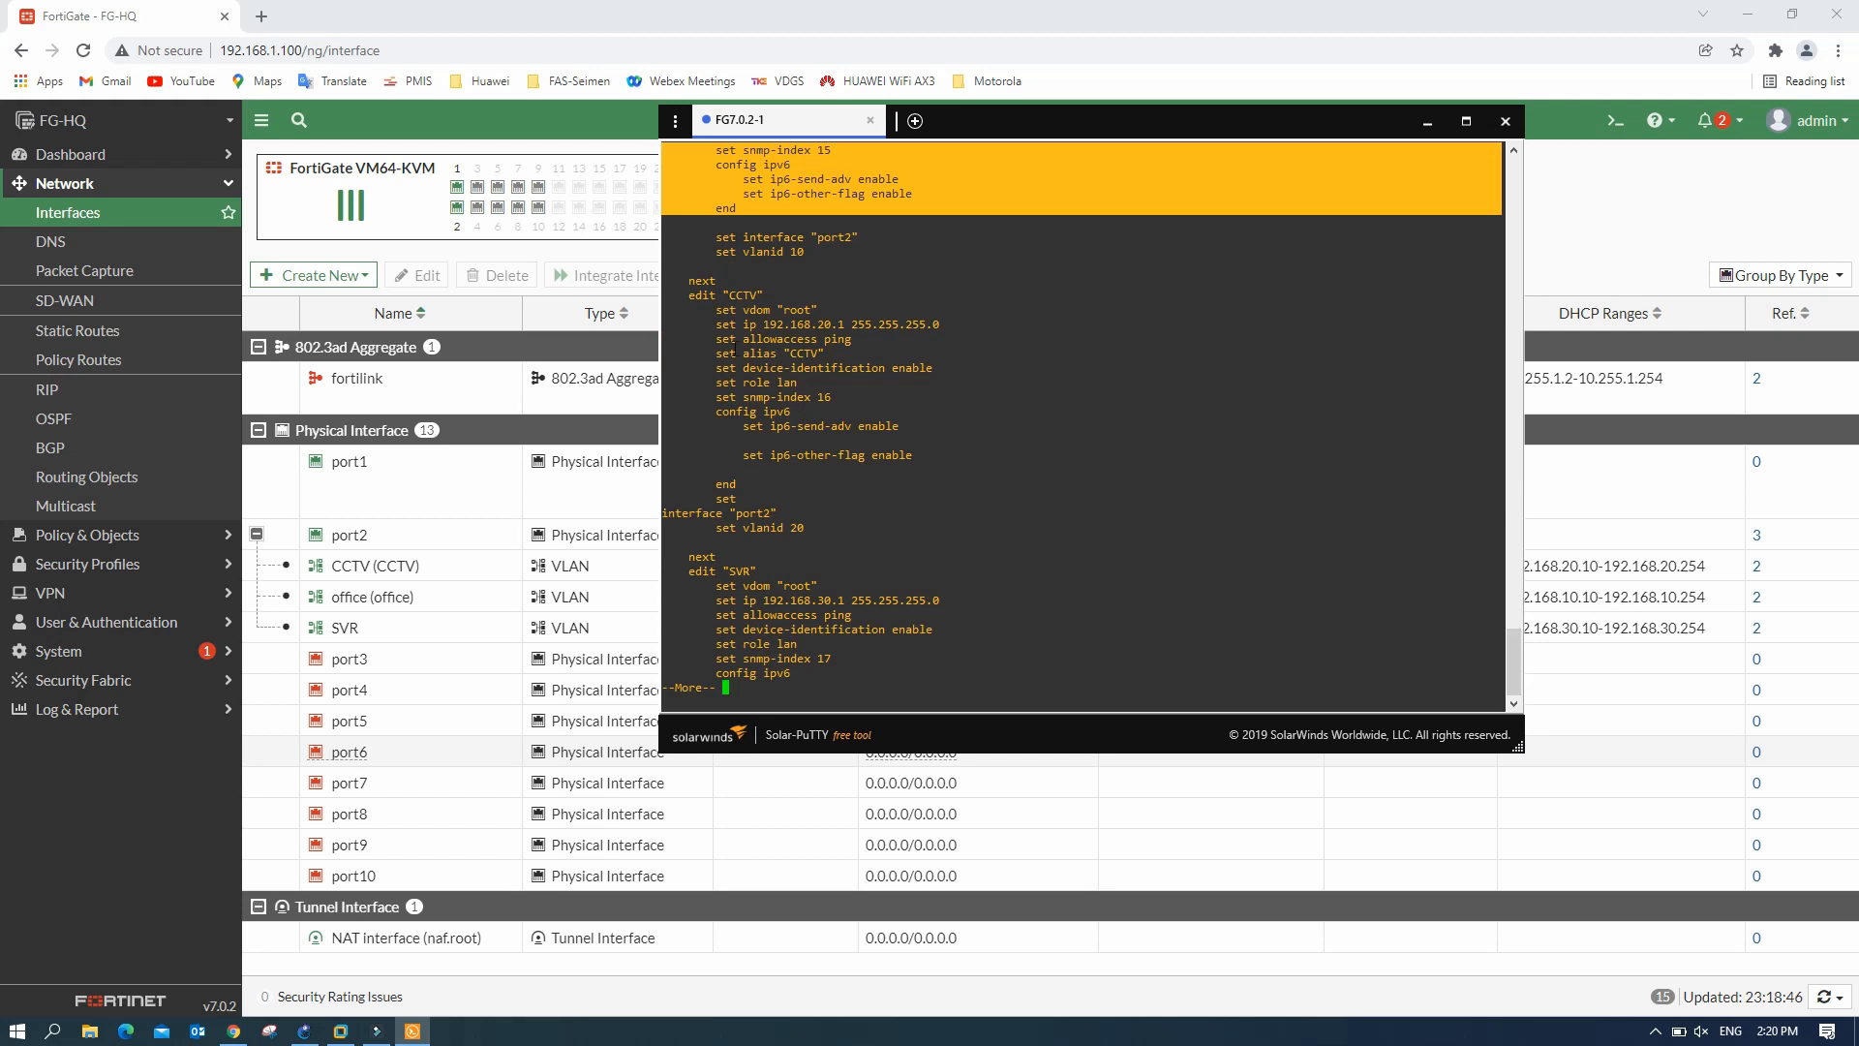
left_click_drag(702, 301, 845, 529)
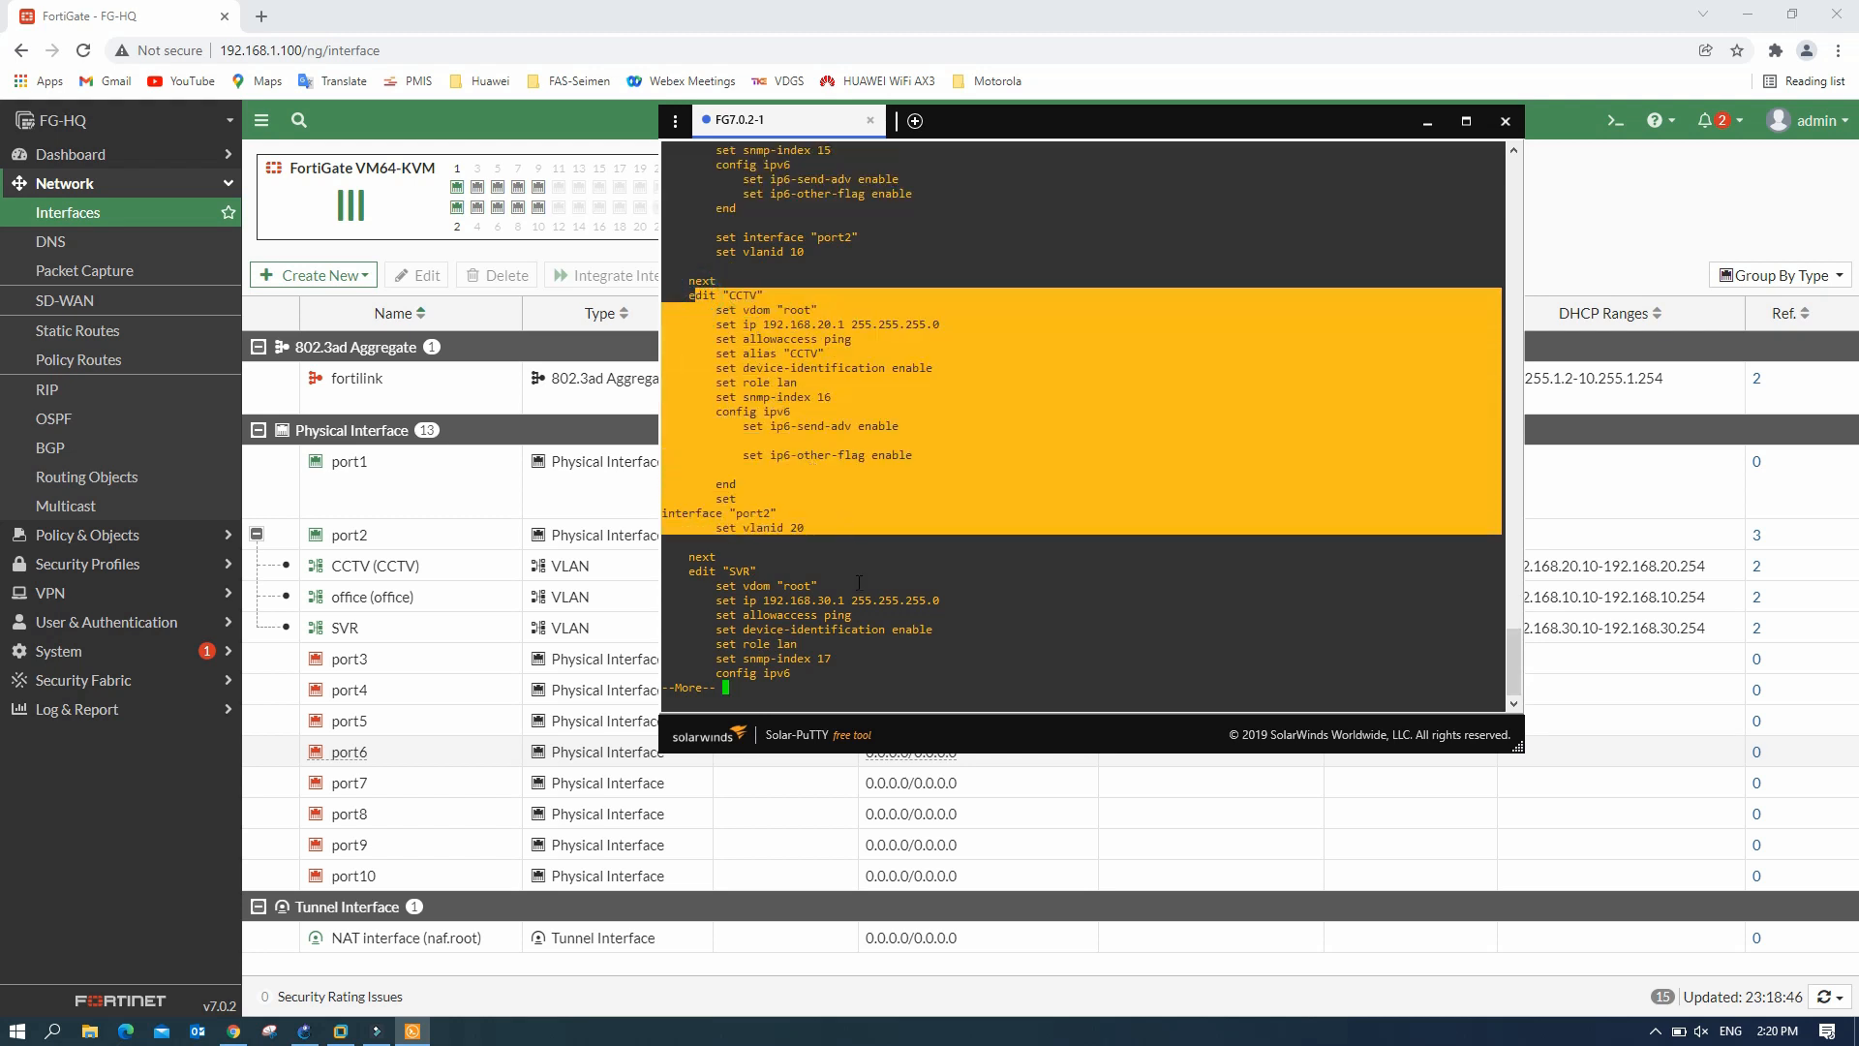
key("Return")
key("Return")
key("Return")
key("Return")
key("Return")
key("Return")
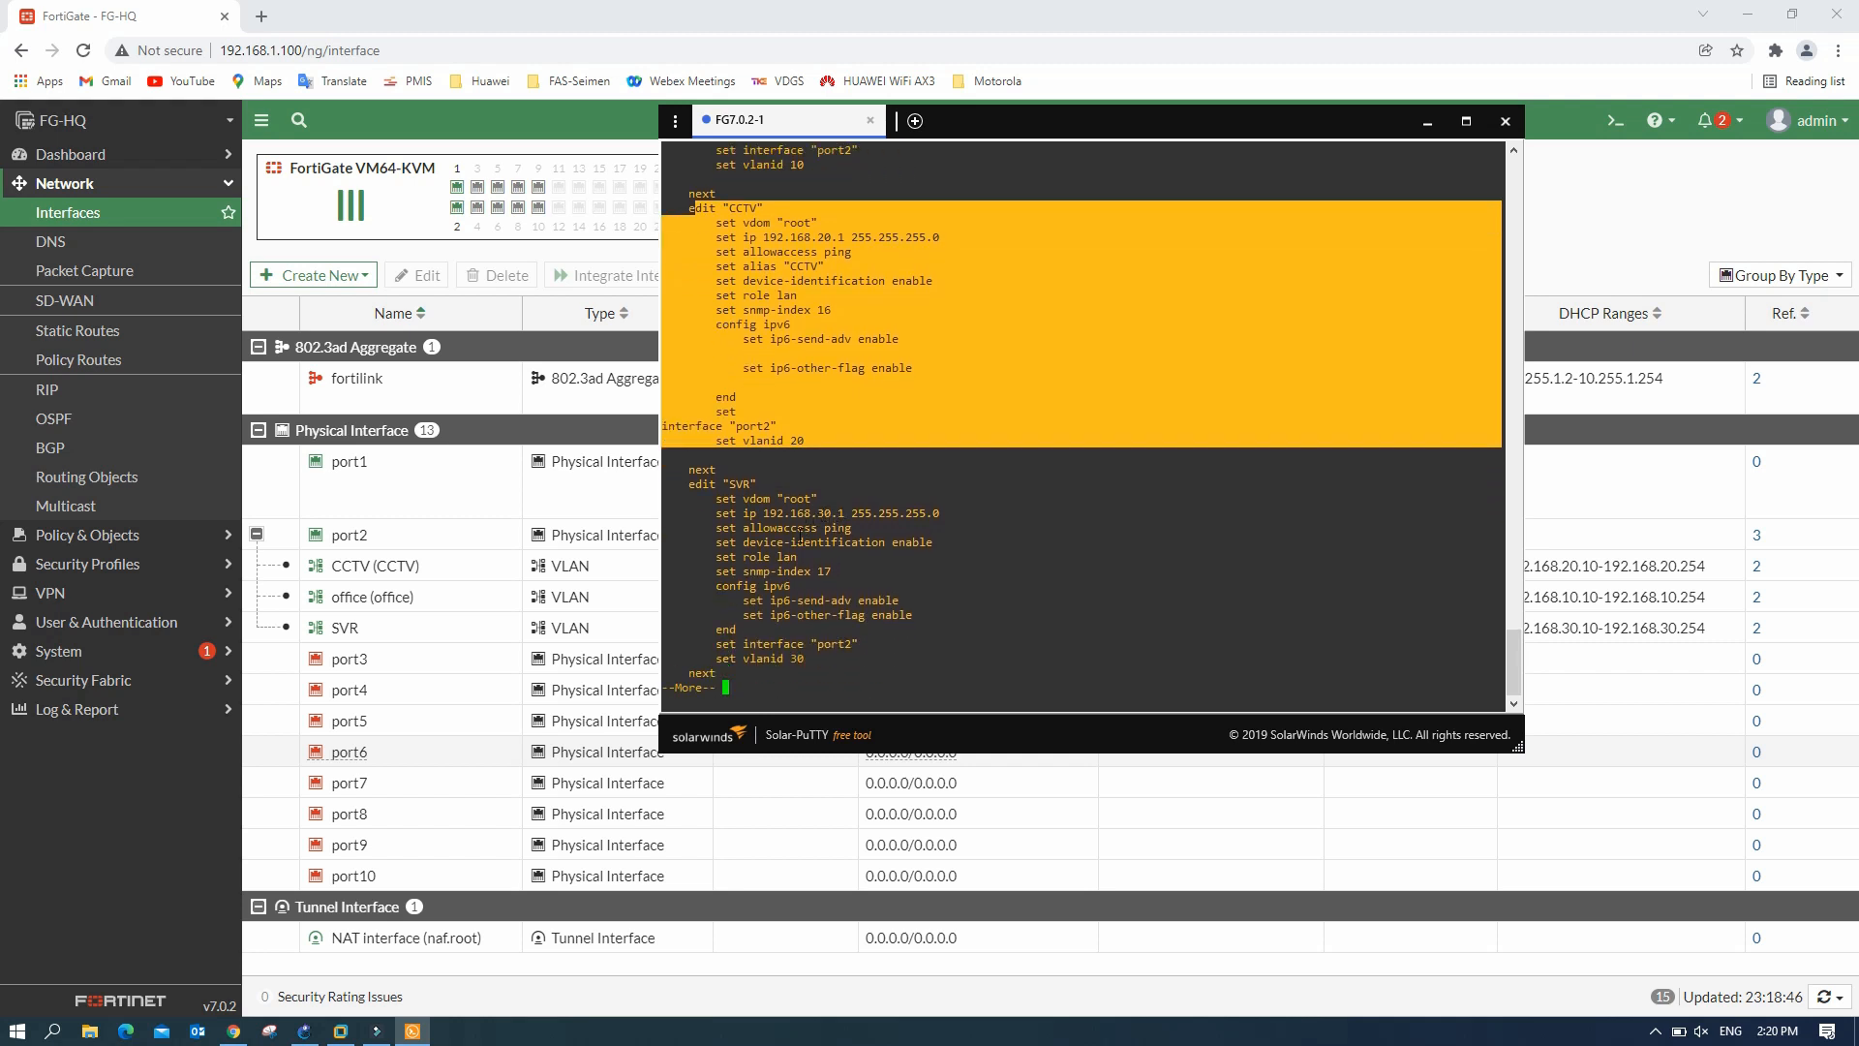
left_click_drag(692, 485, 871, 657)
key("Return")
key("Return")
key("Return")
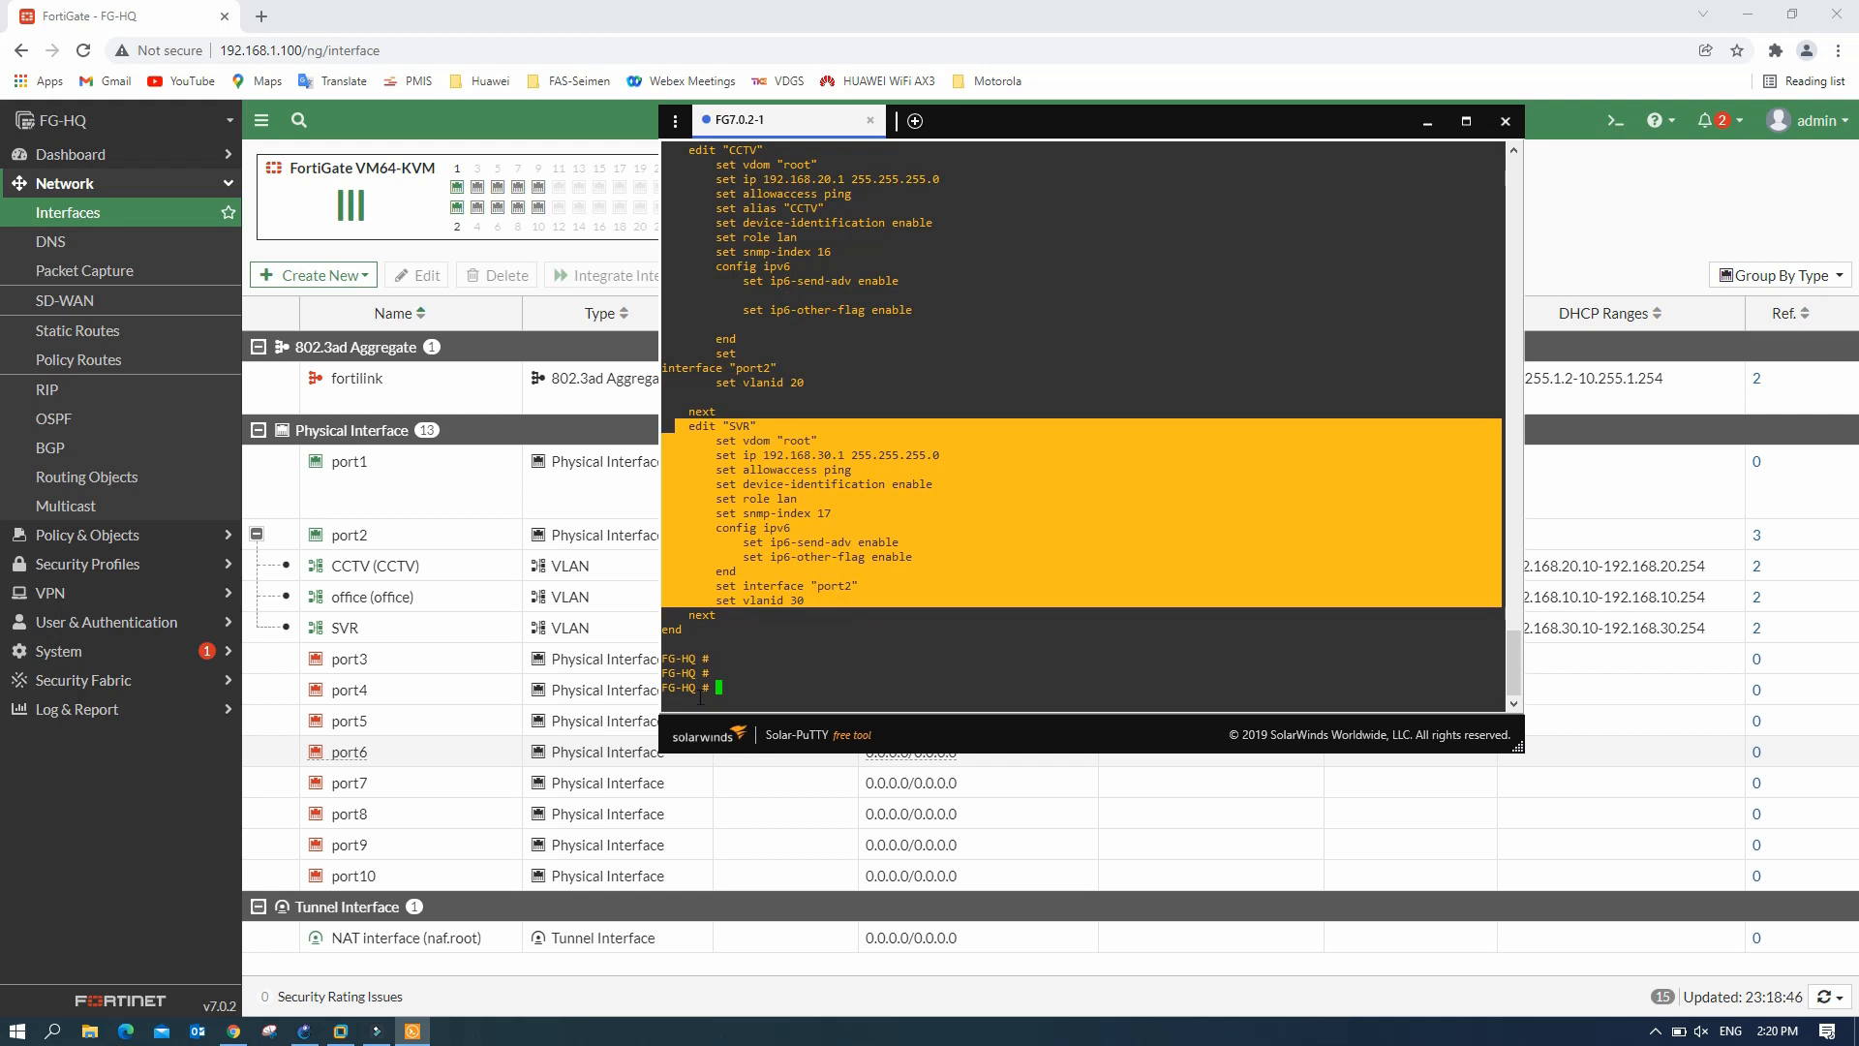
left_click(729, 685)
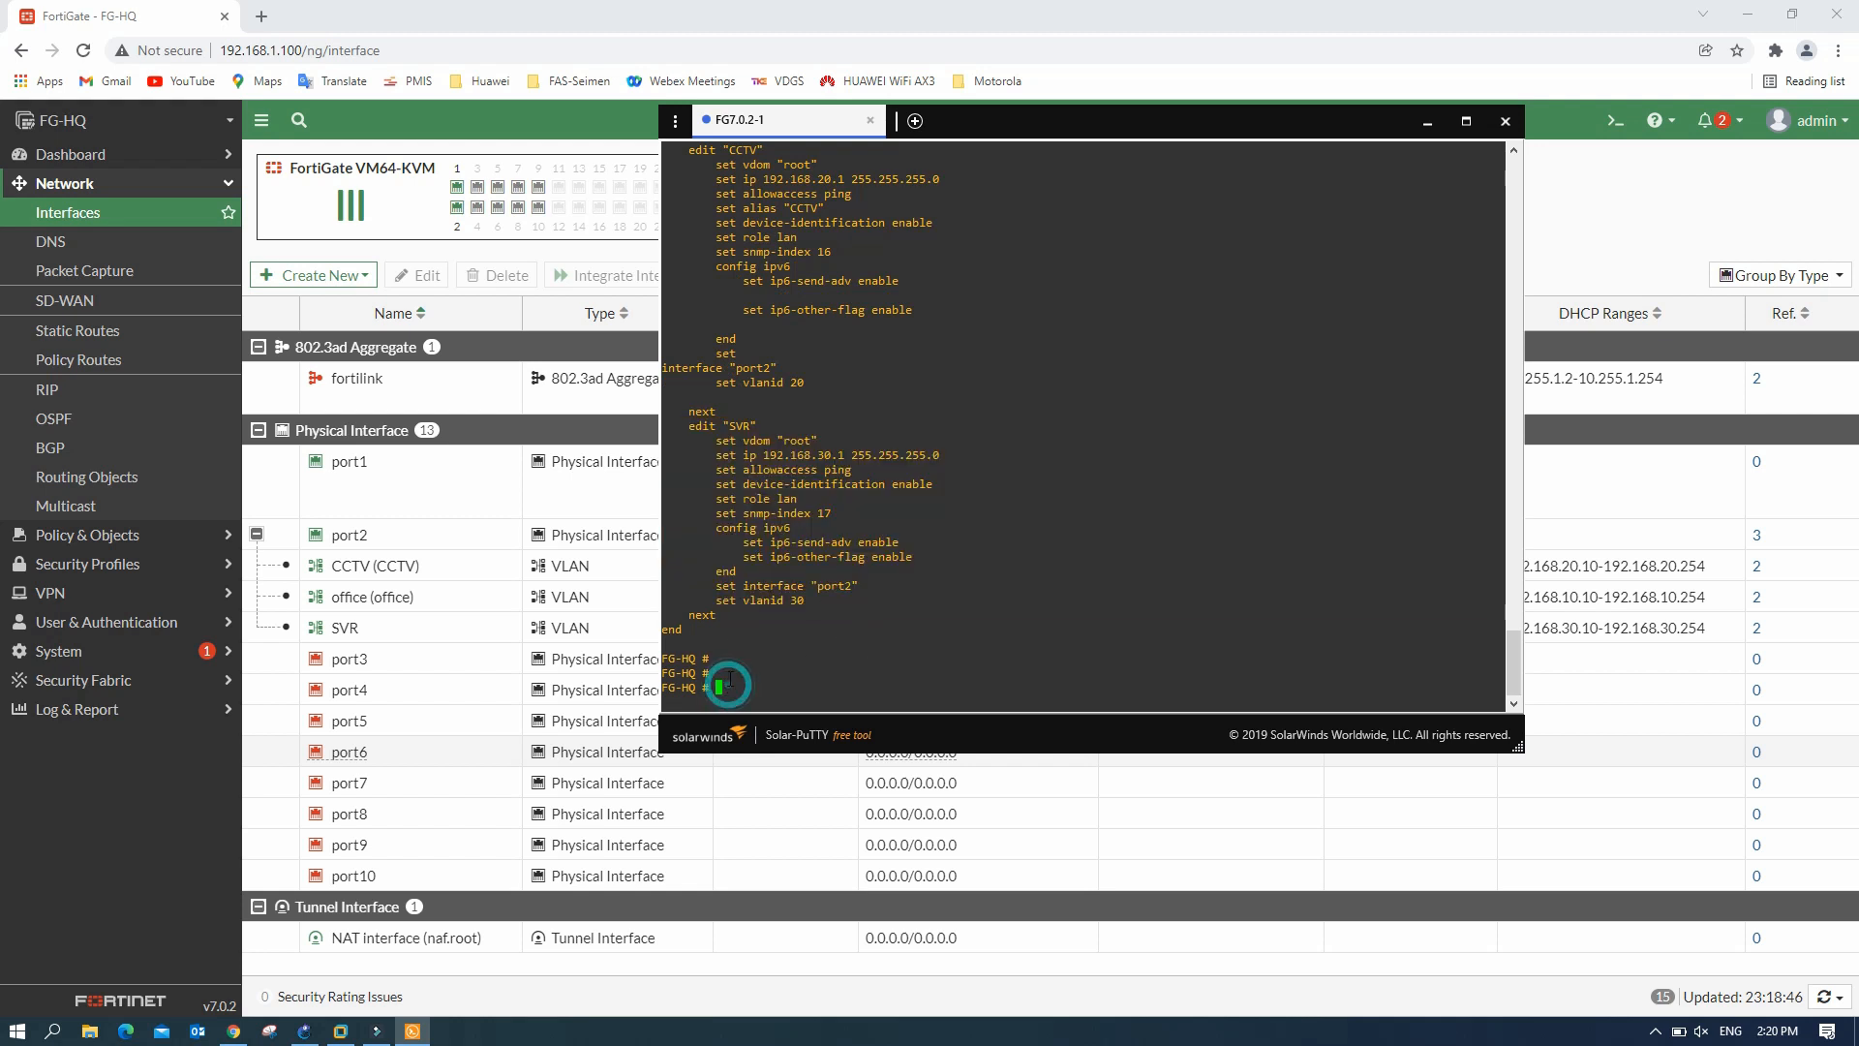
left_click(1427, 122)
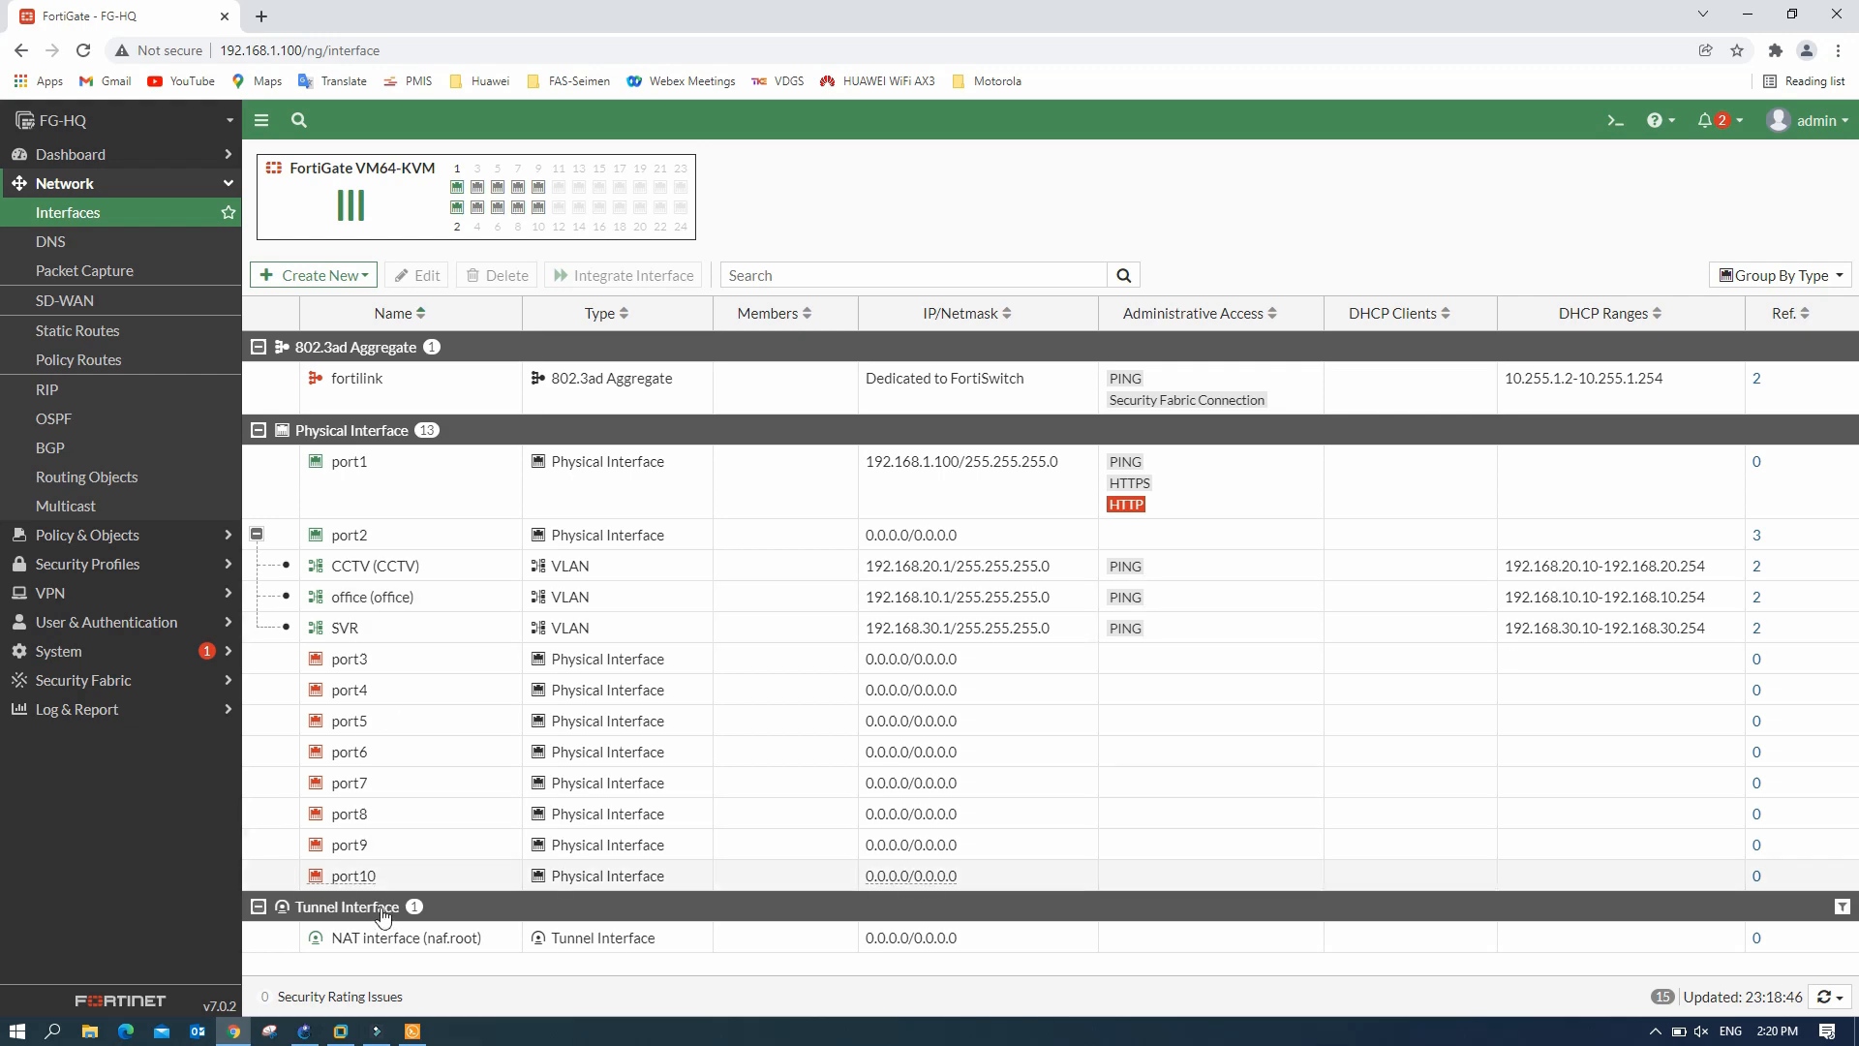
- In the GNS3 topology, start the IOU1 switch
left_click(305, 1030)
left_click_drag(334, 454, 347, 462)
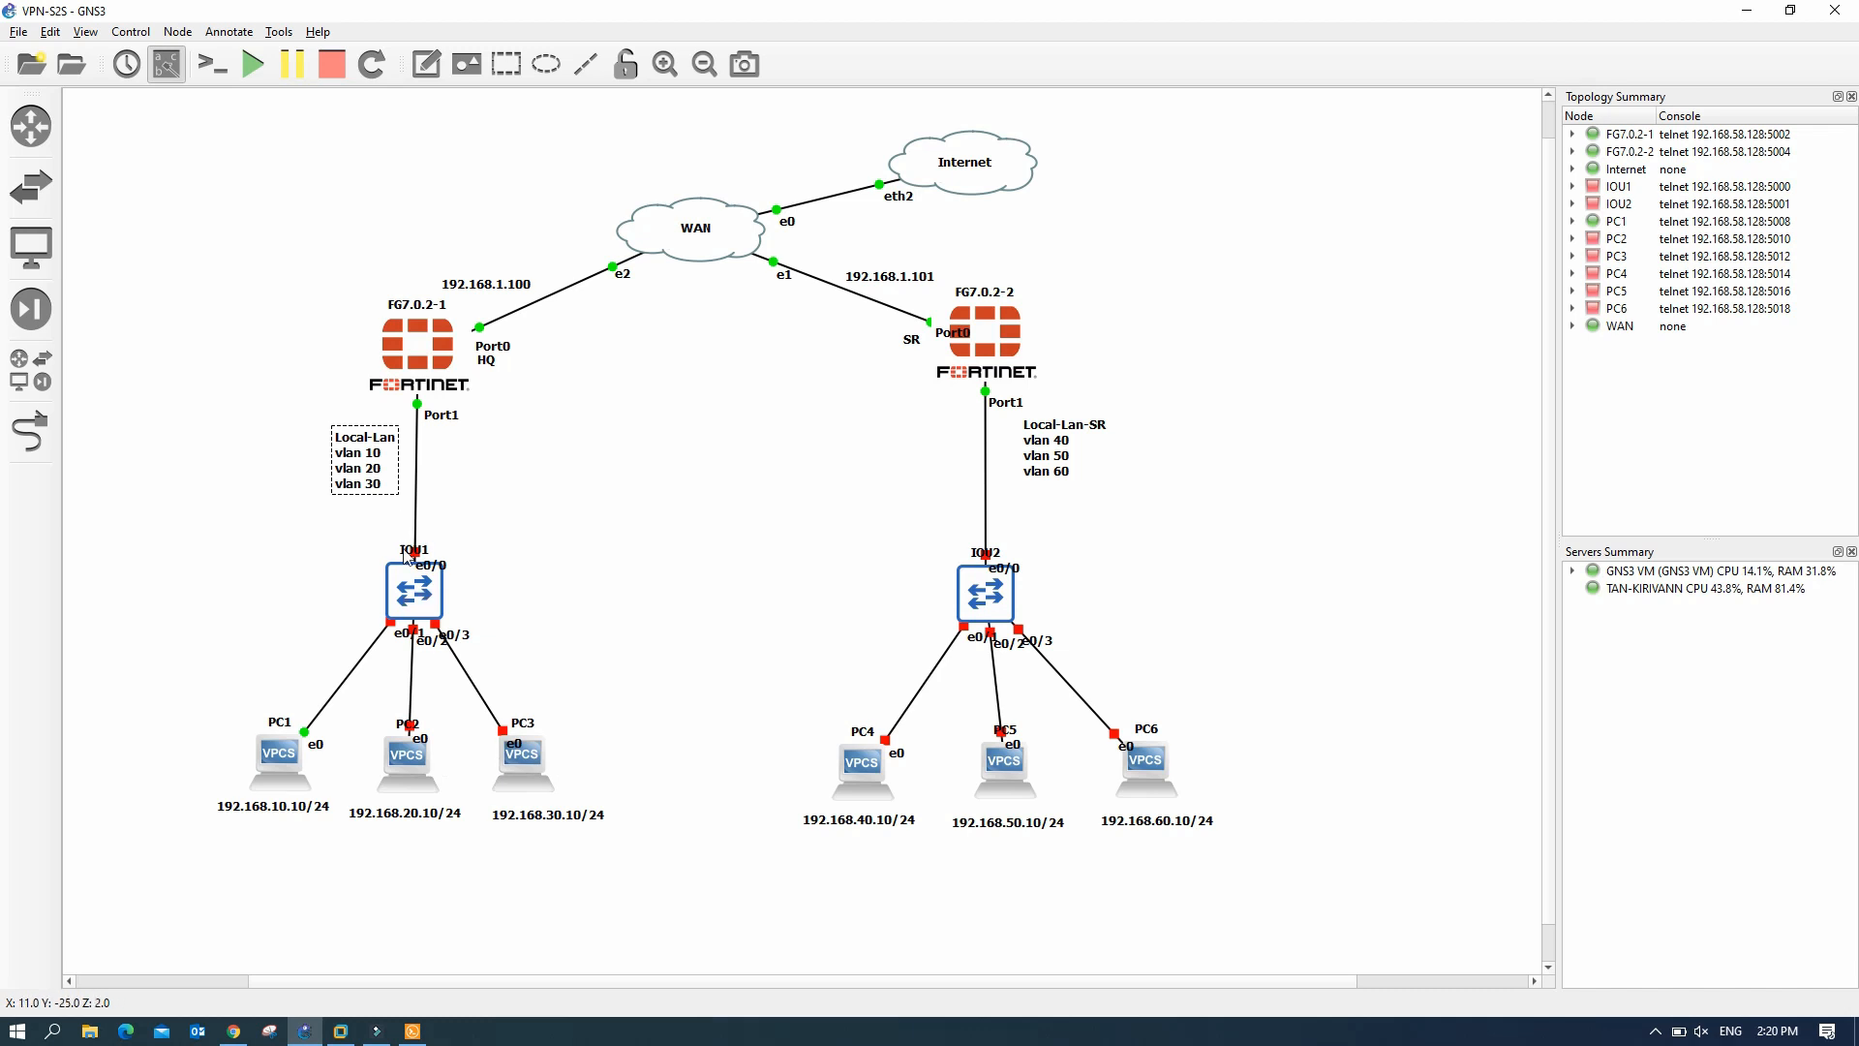
left_click(421, 595)
right_click(420, 595)
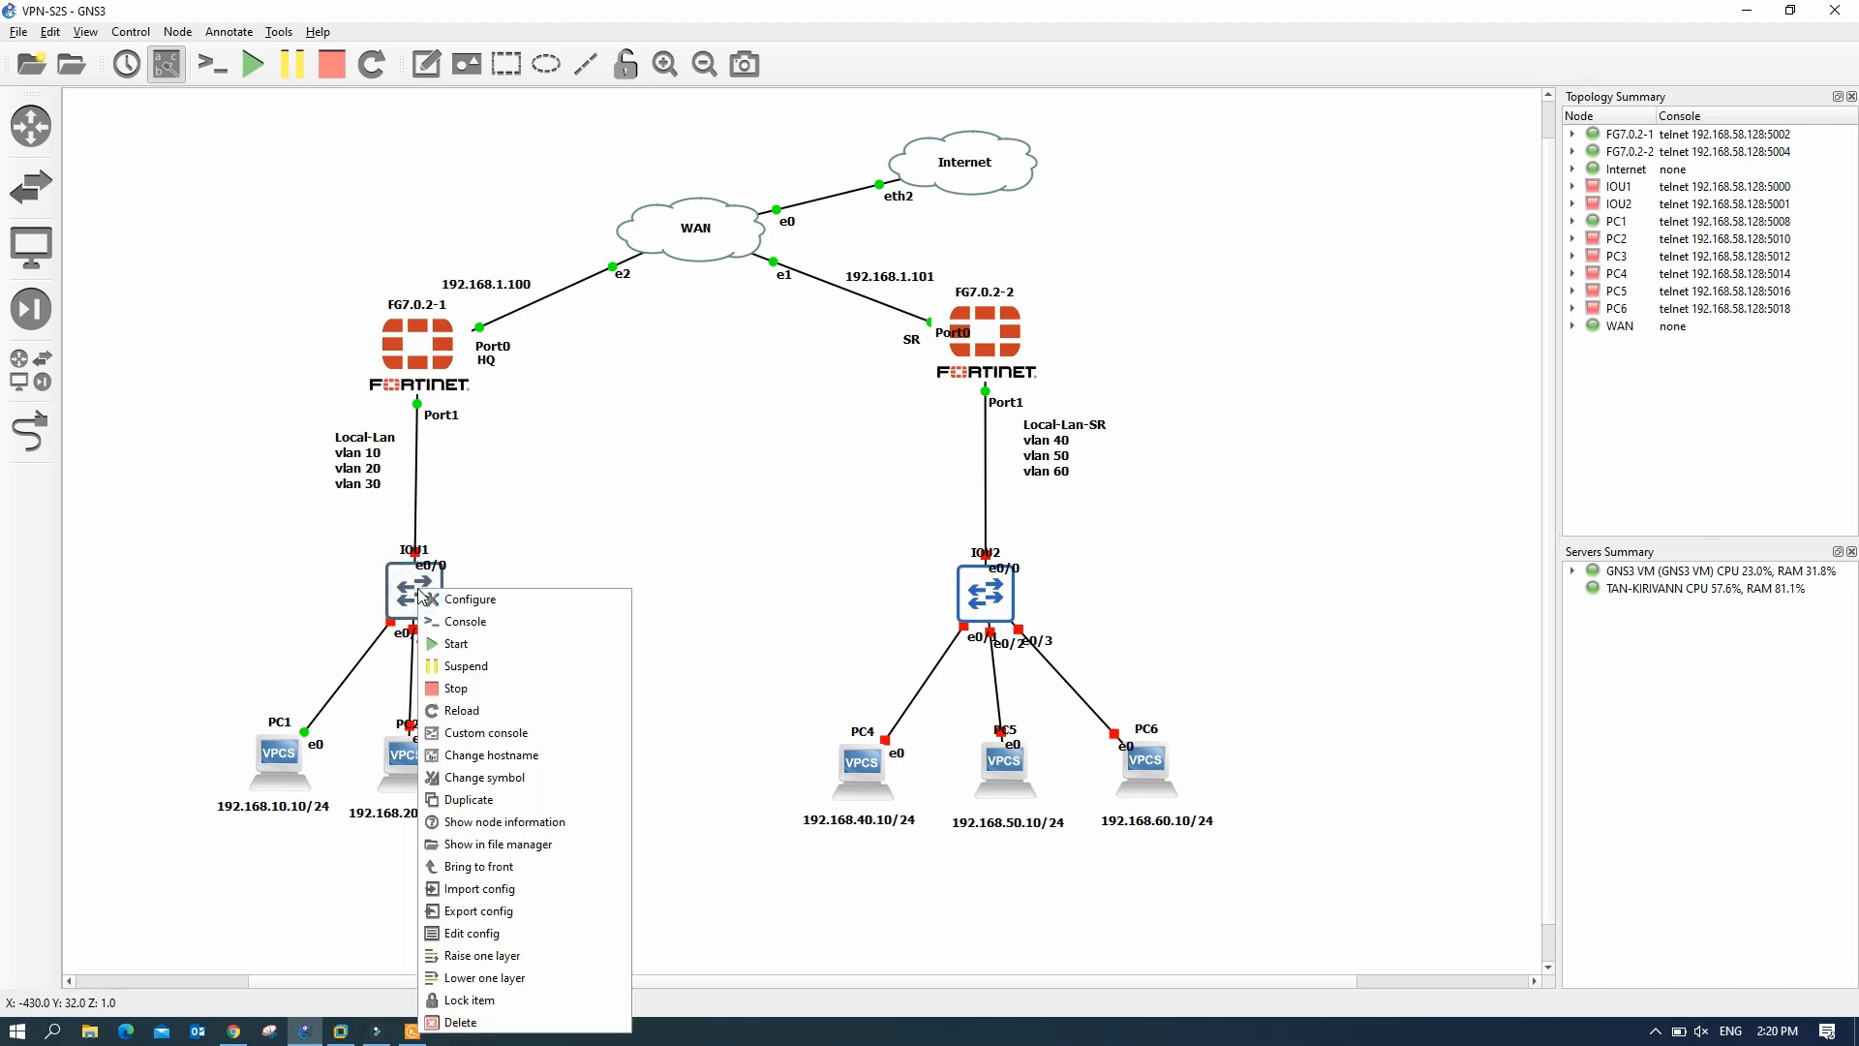
left_click(461, 643)
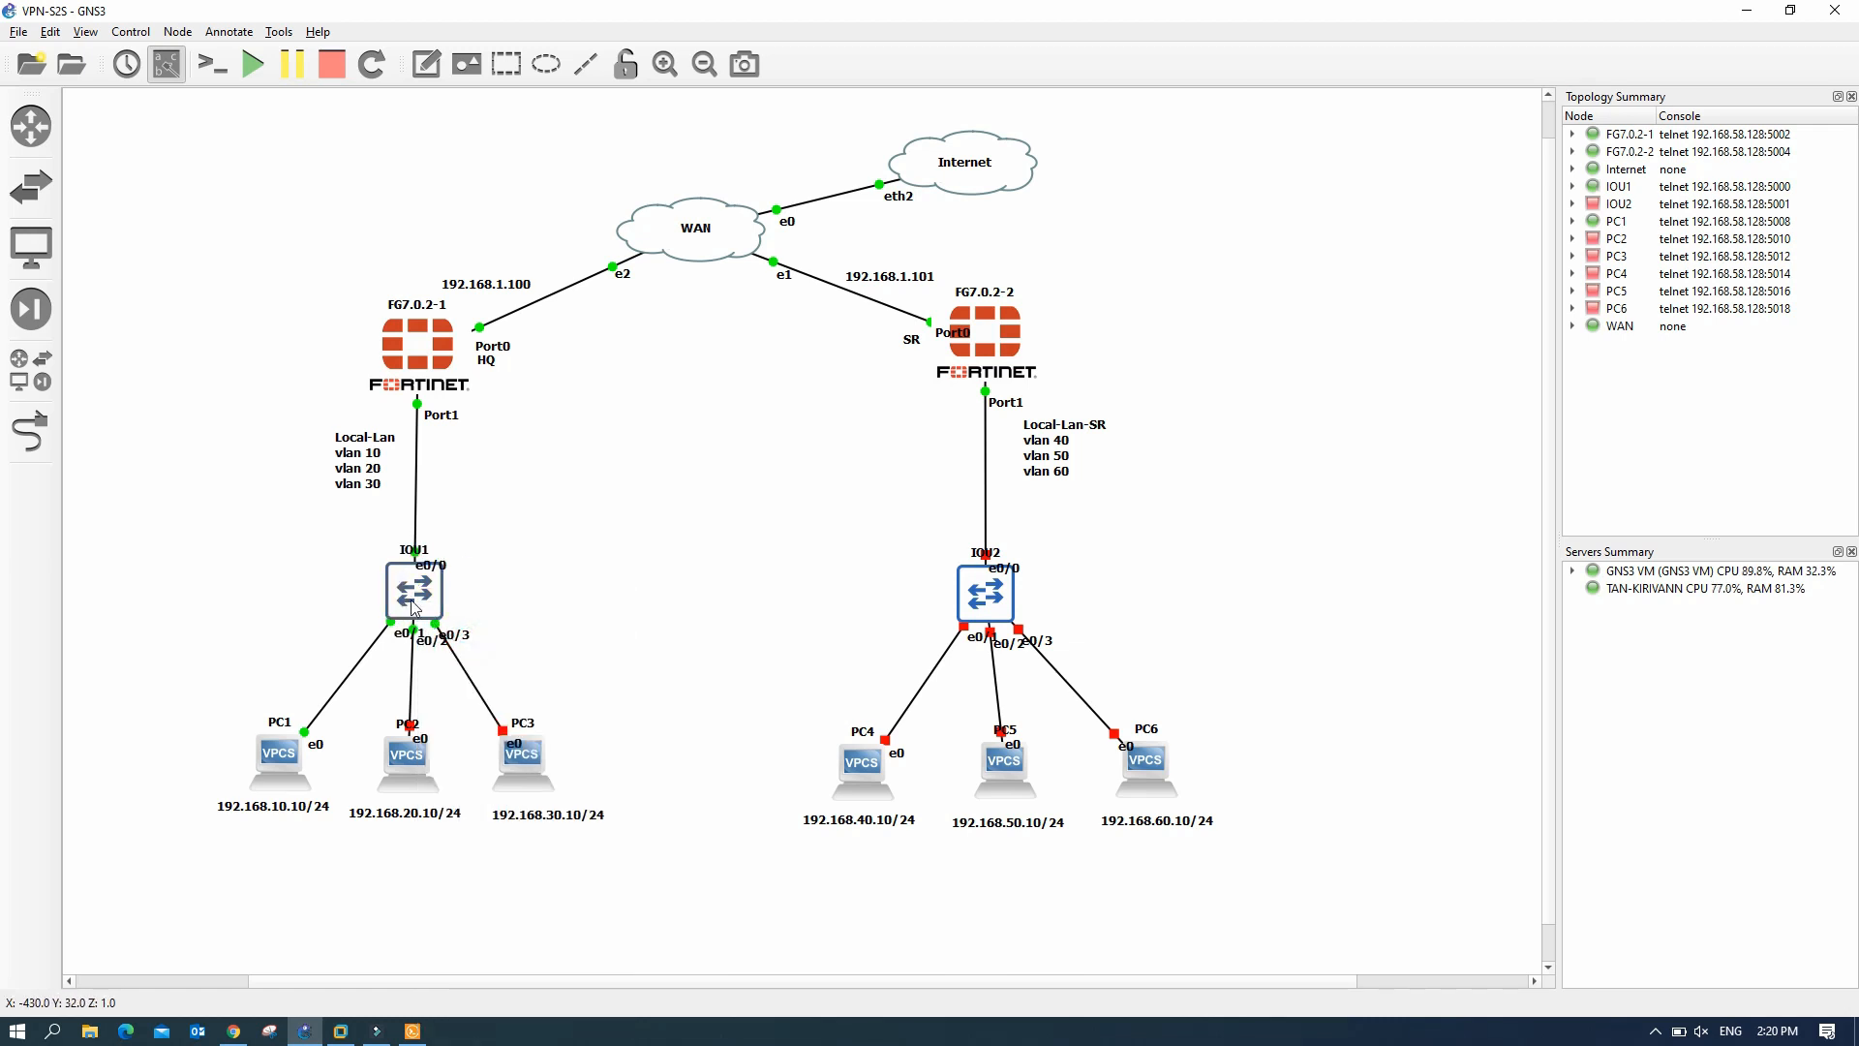
mouse_move(413, 606)
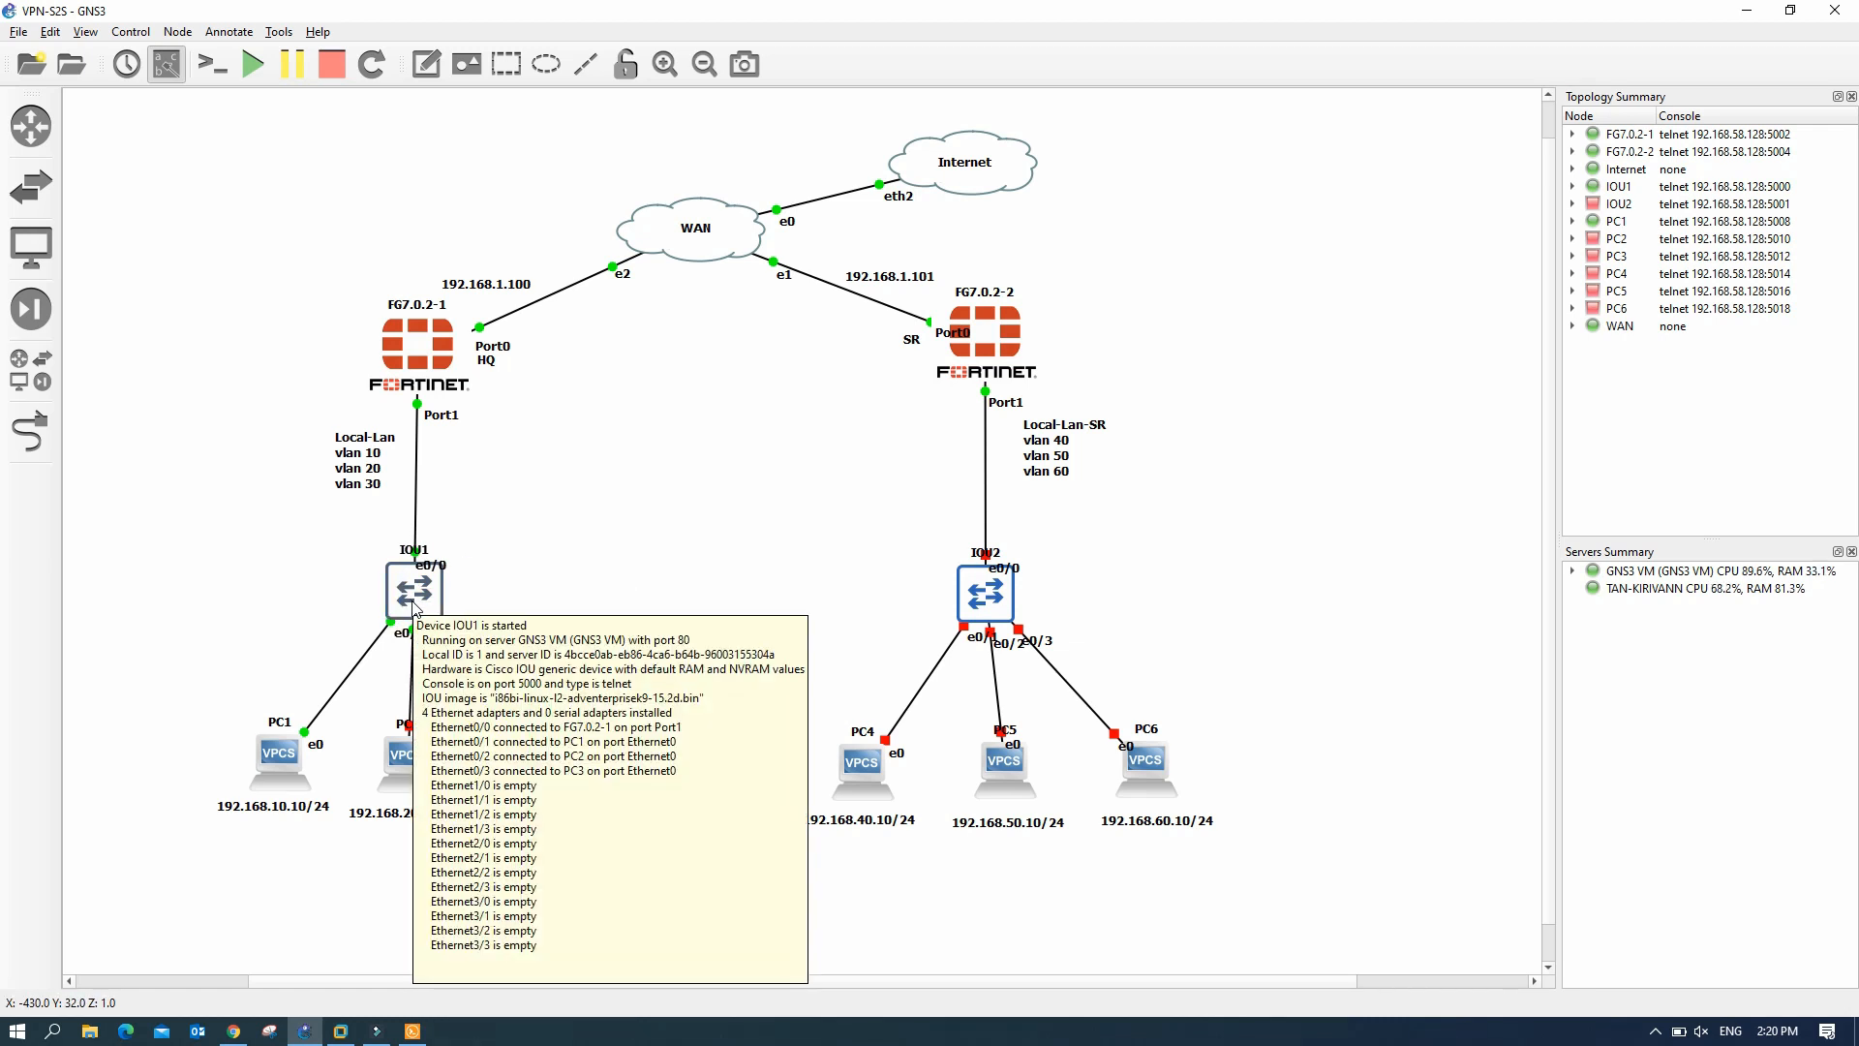
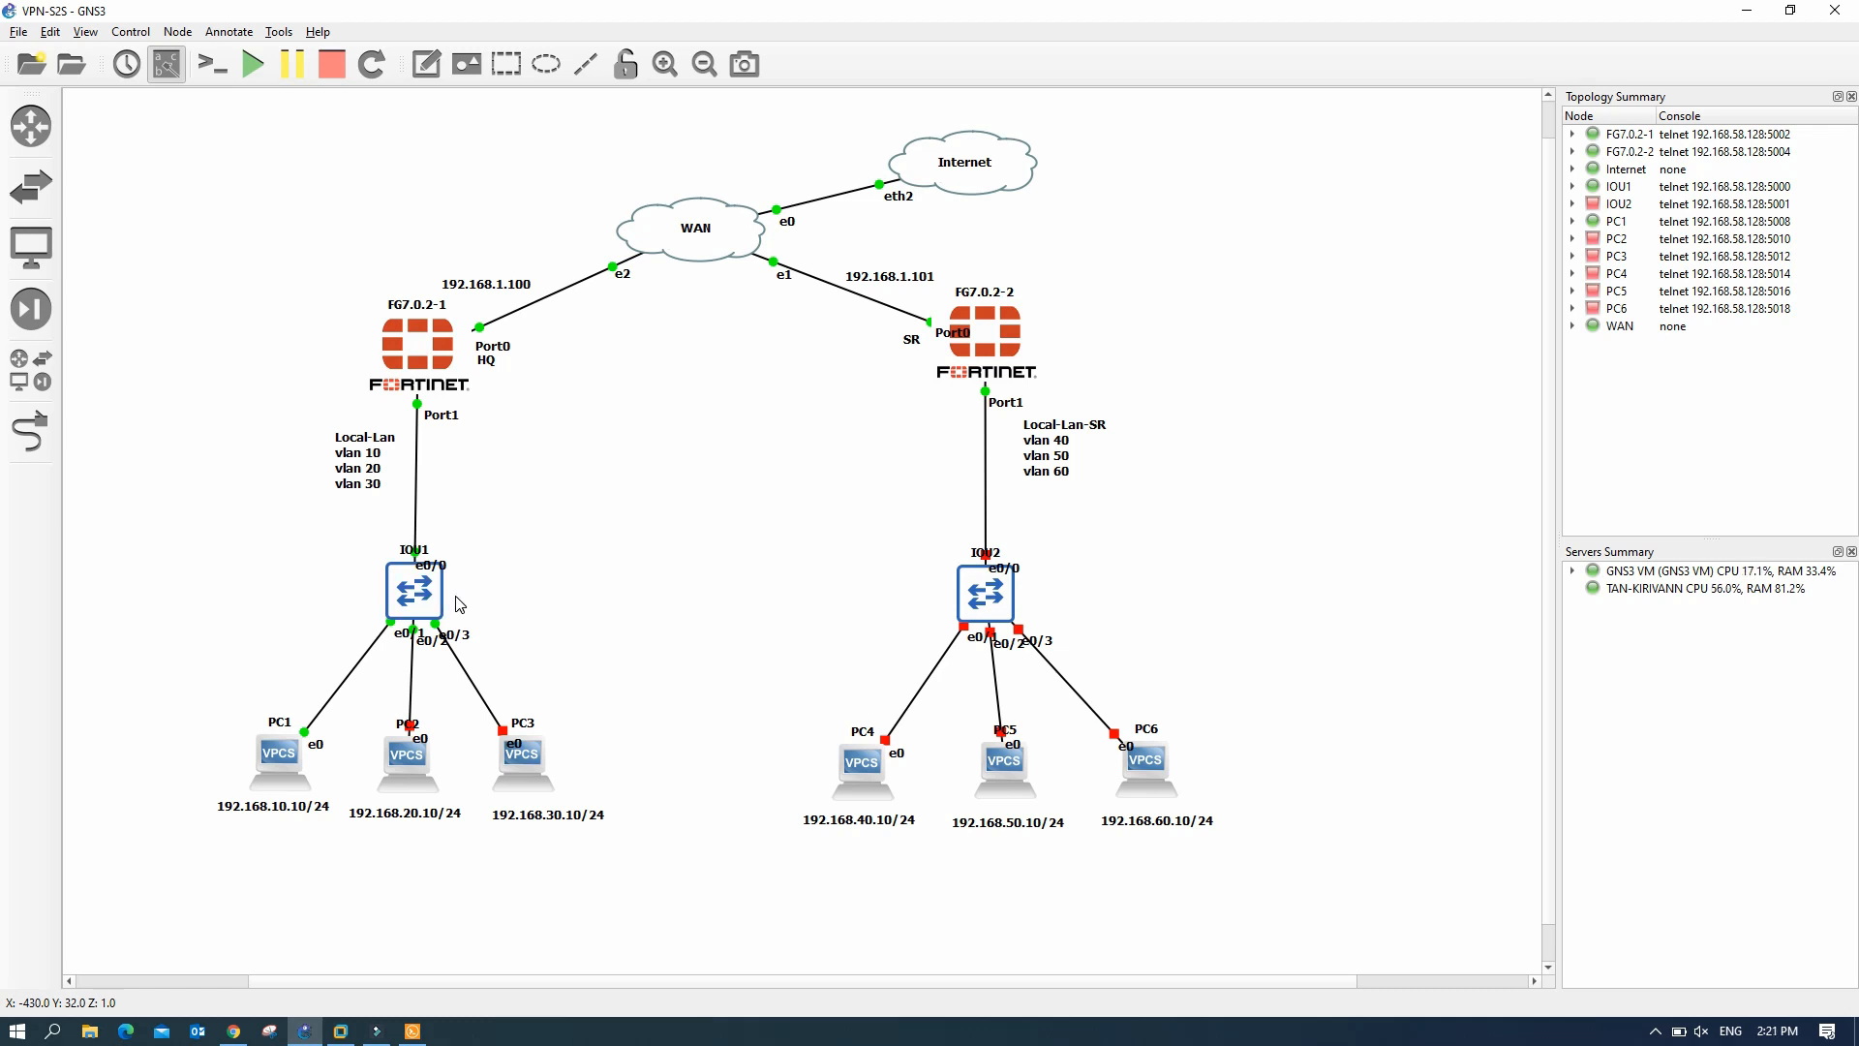
- Open the IOU1 switch console and bring up a fresh IOU1# prompt
double_click(422, 600)
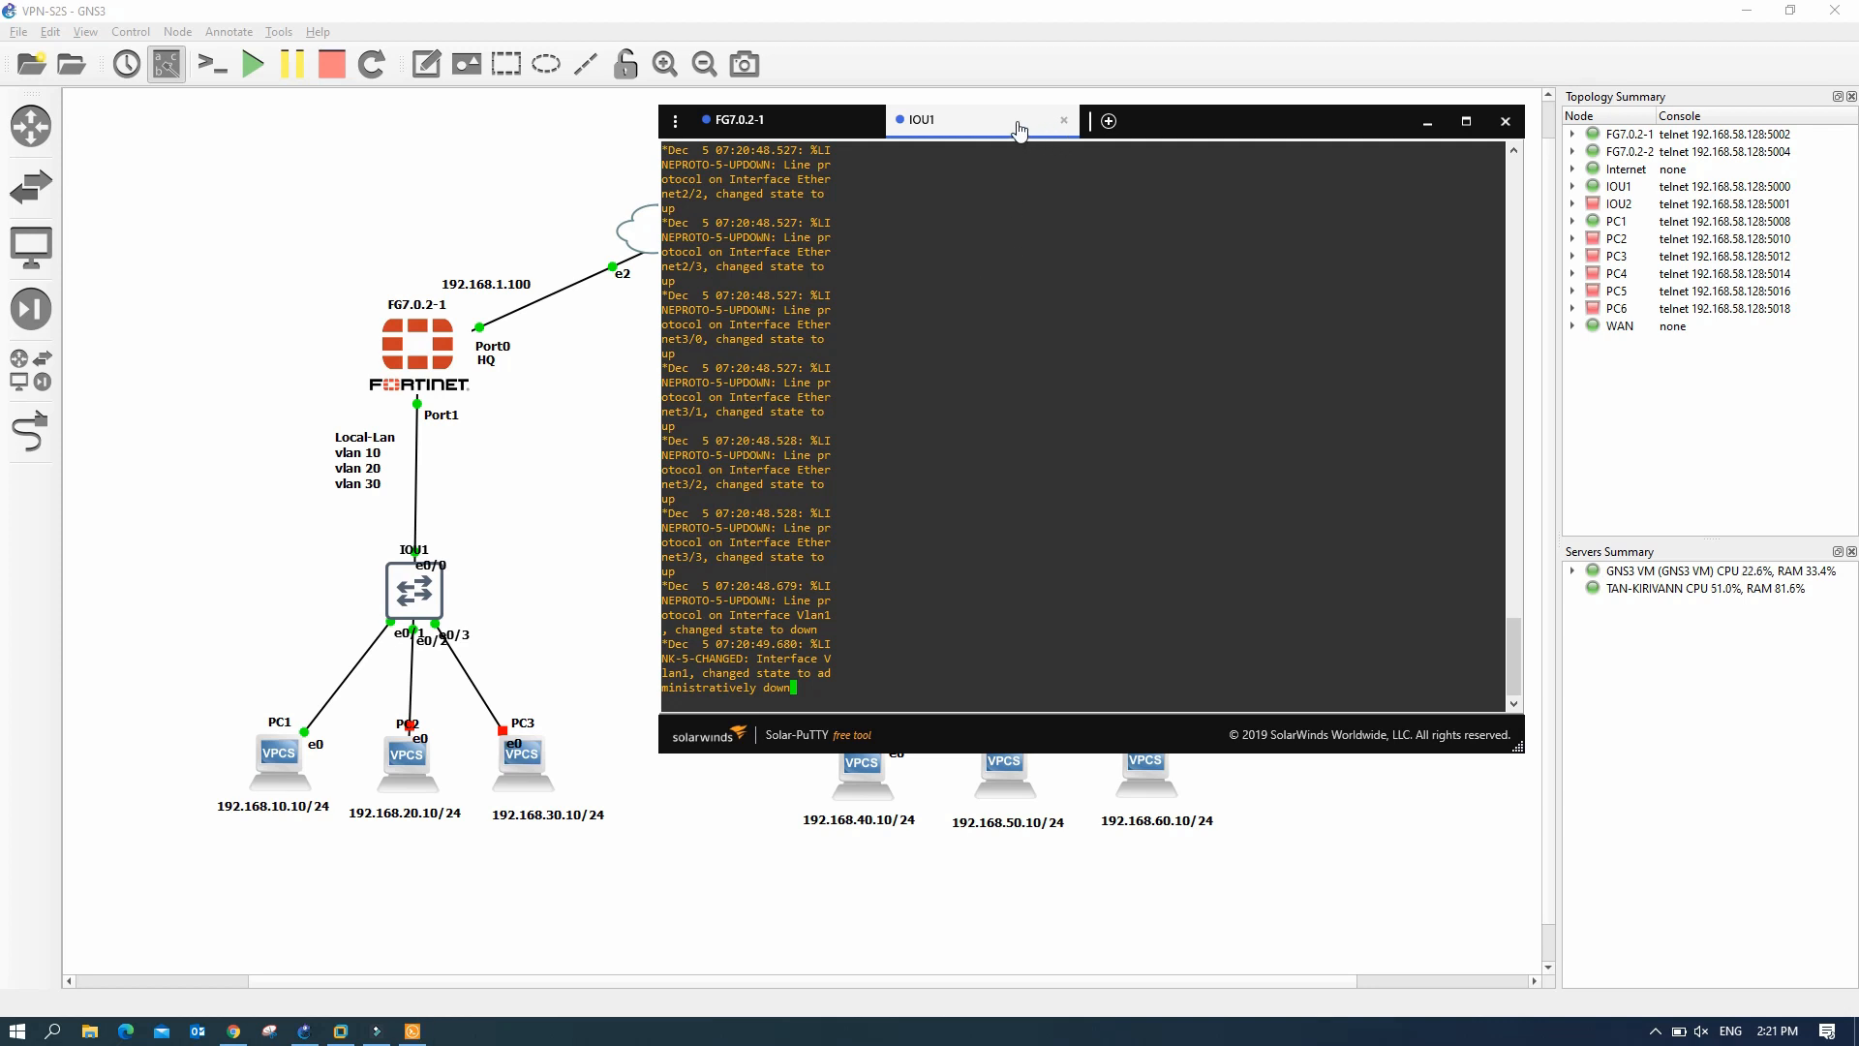
left_click_drag(1199, 118, 1188, 105)
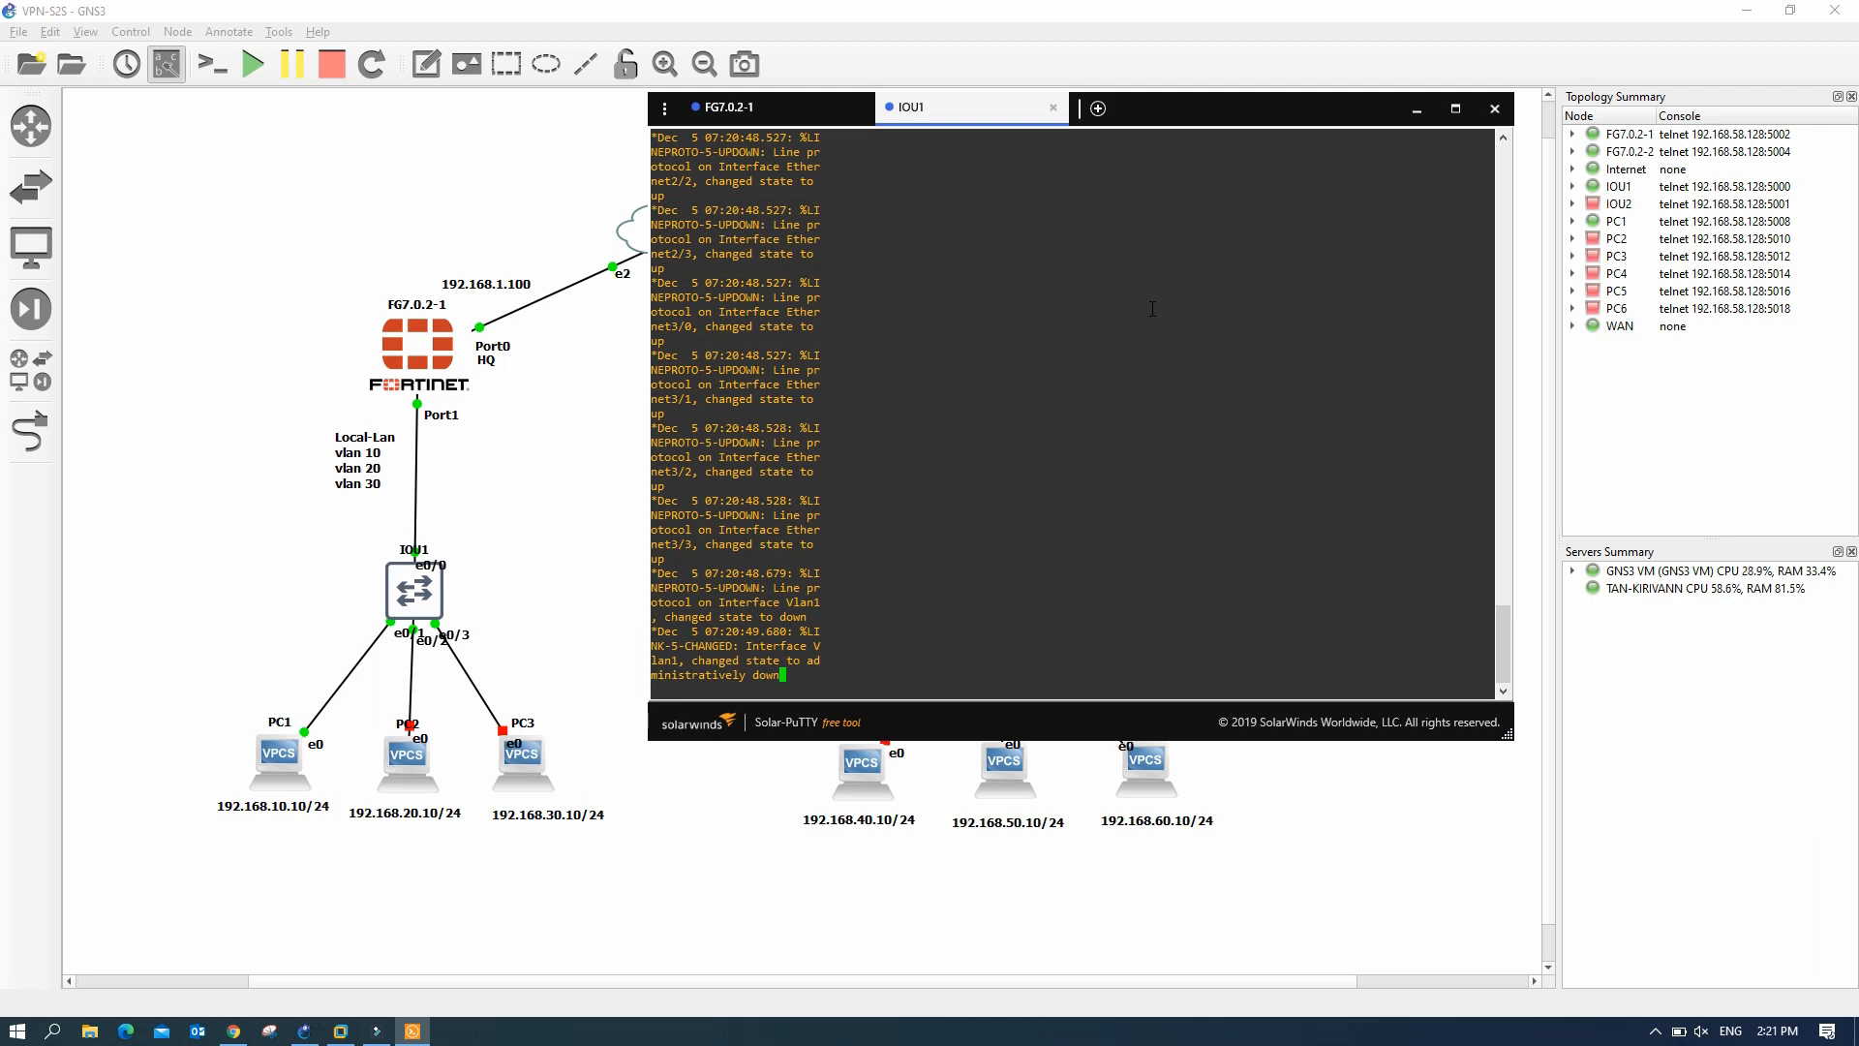
key("Return")
key("Return")
key("Return")
key("Return")
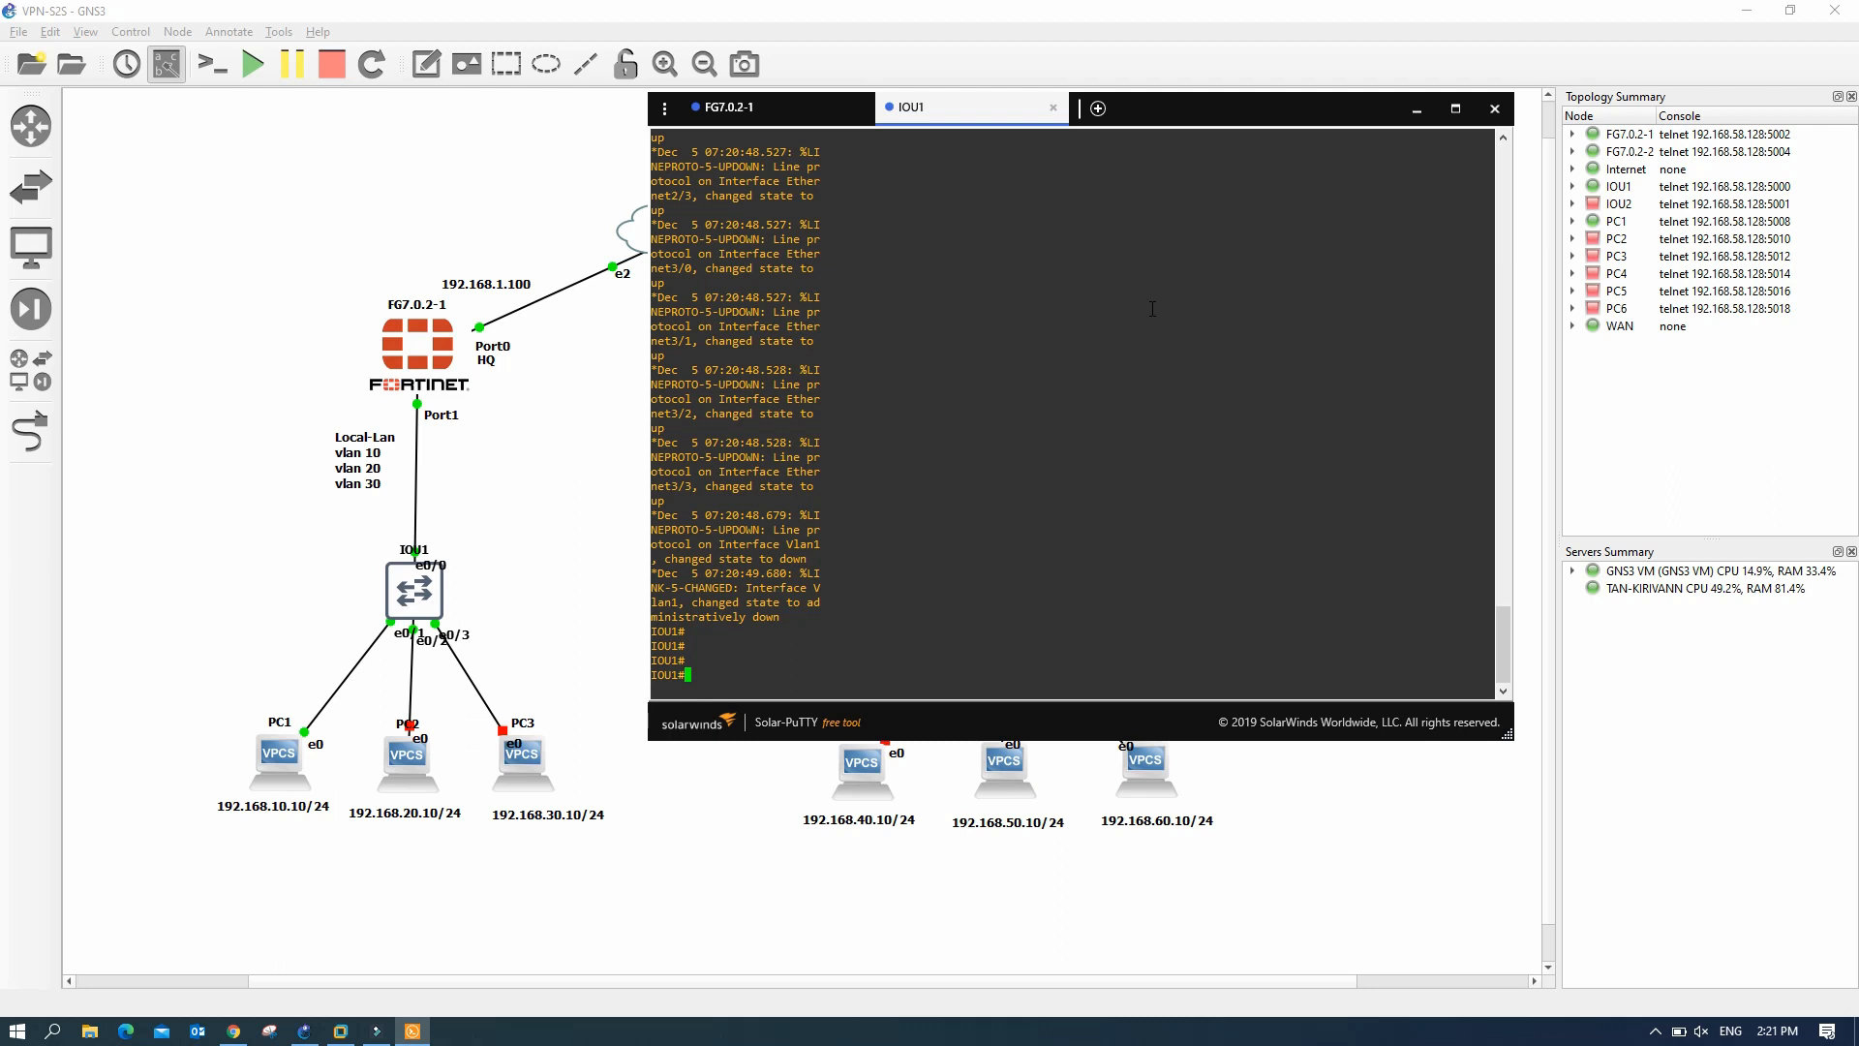
- Run 'sh int statu' on IOU1 and review the port status rows
type("sh int statu")
key("Return")
key("Return")
key("Return")
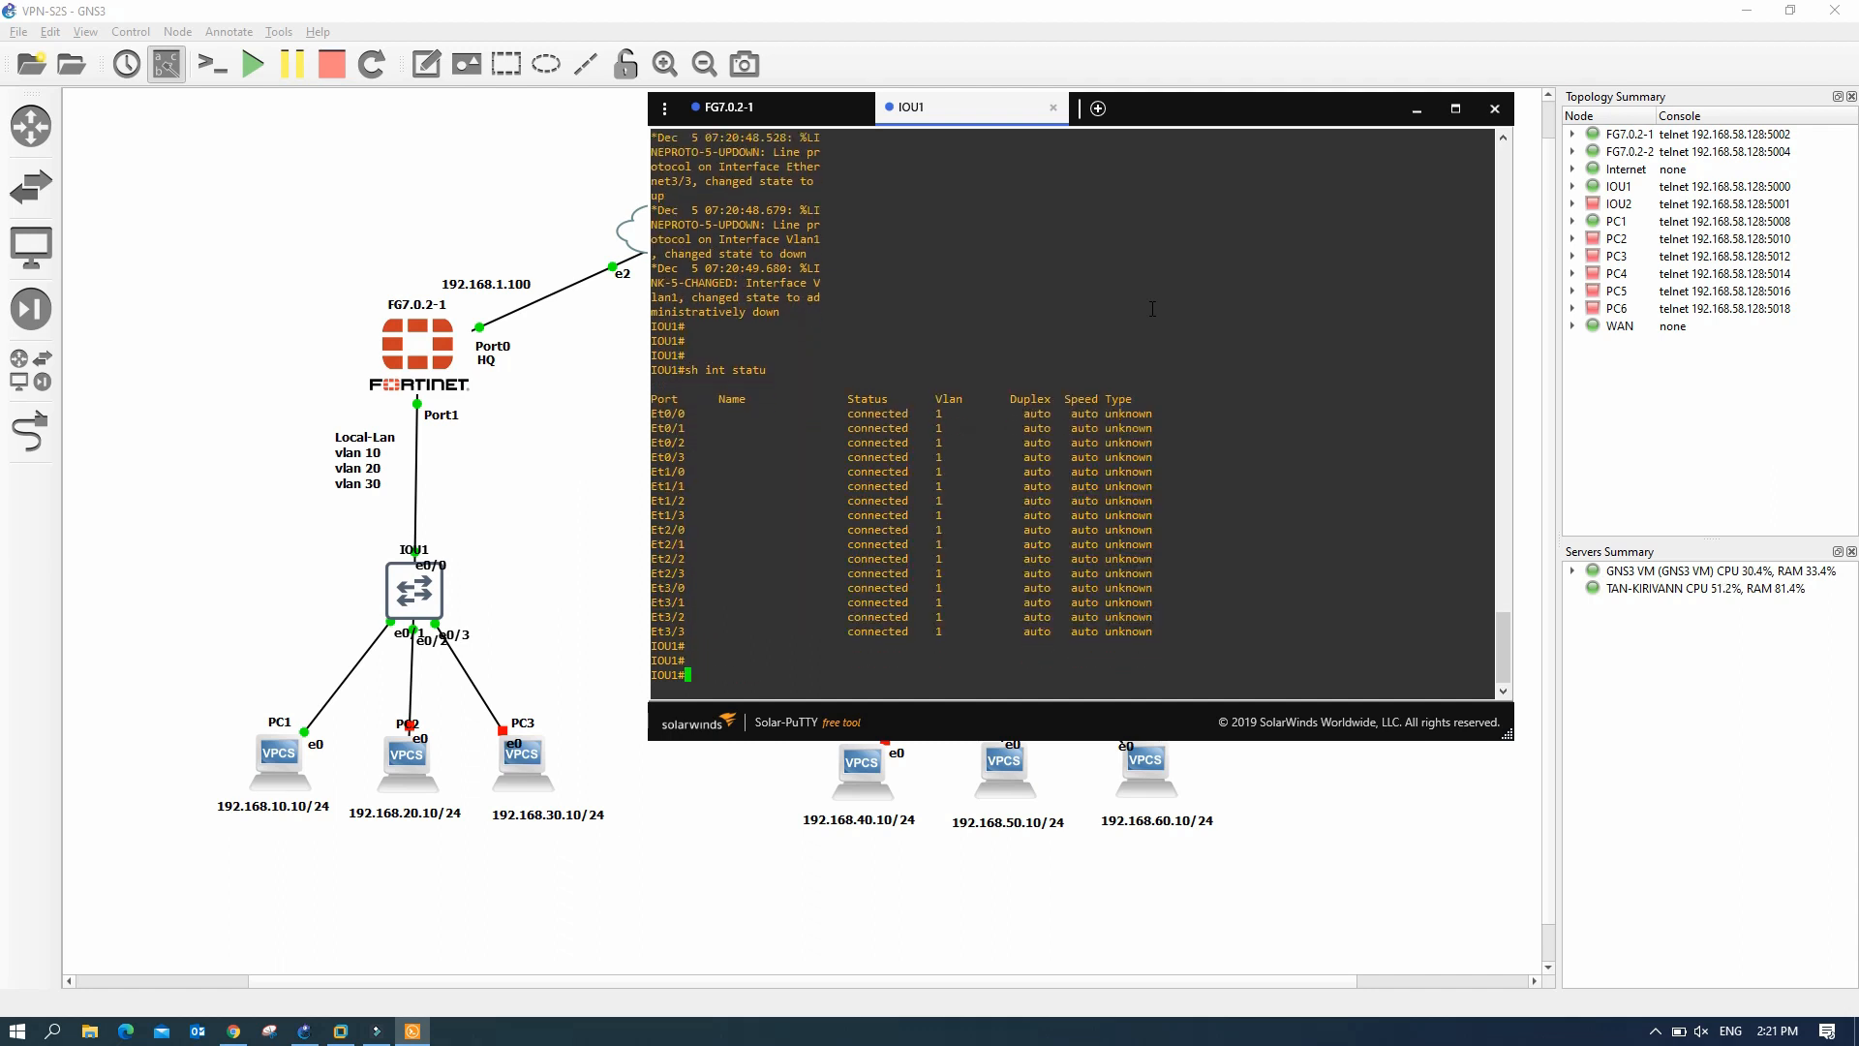
key("Return")
key("Return")
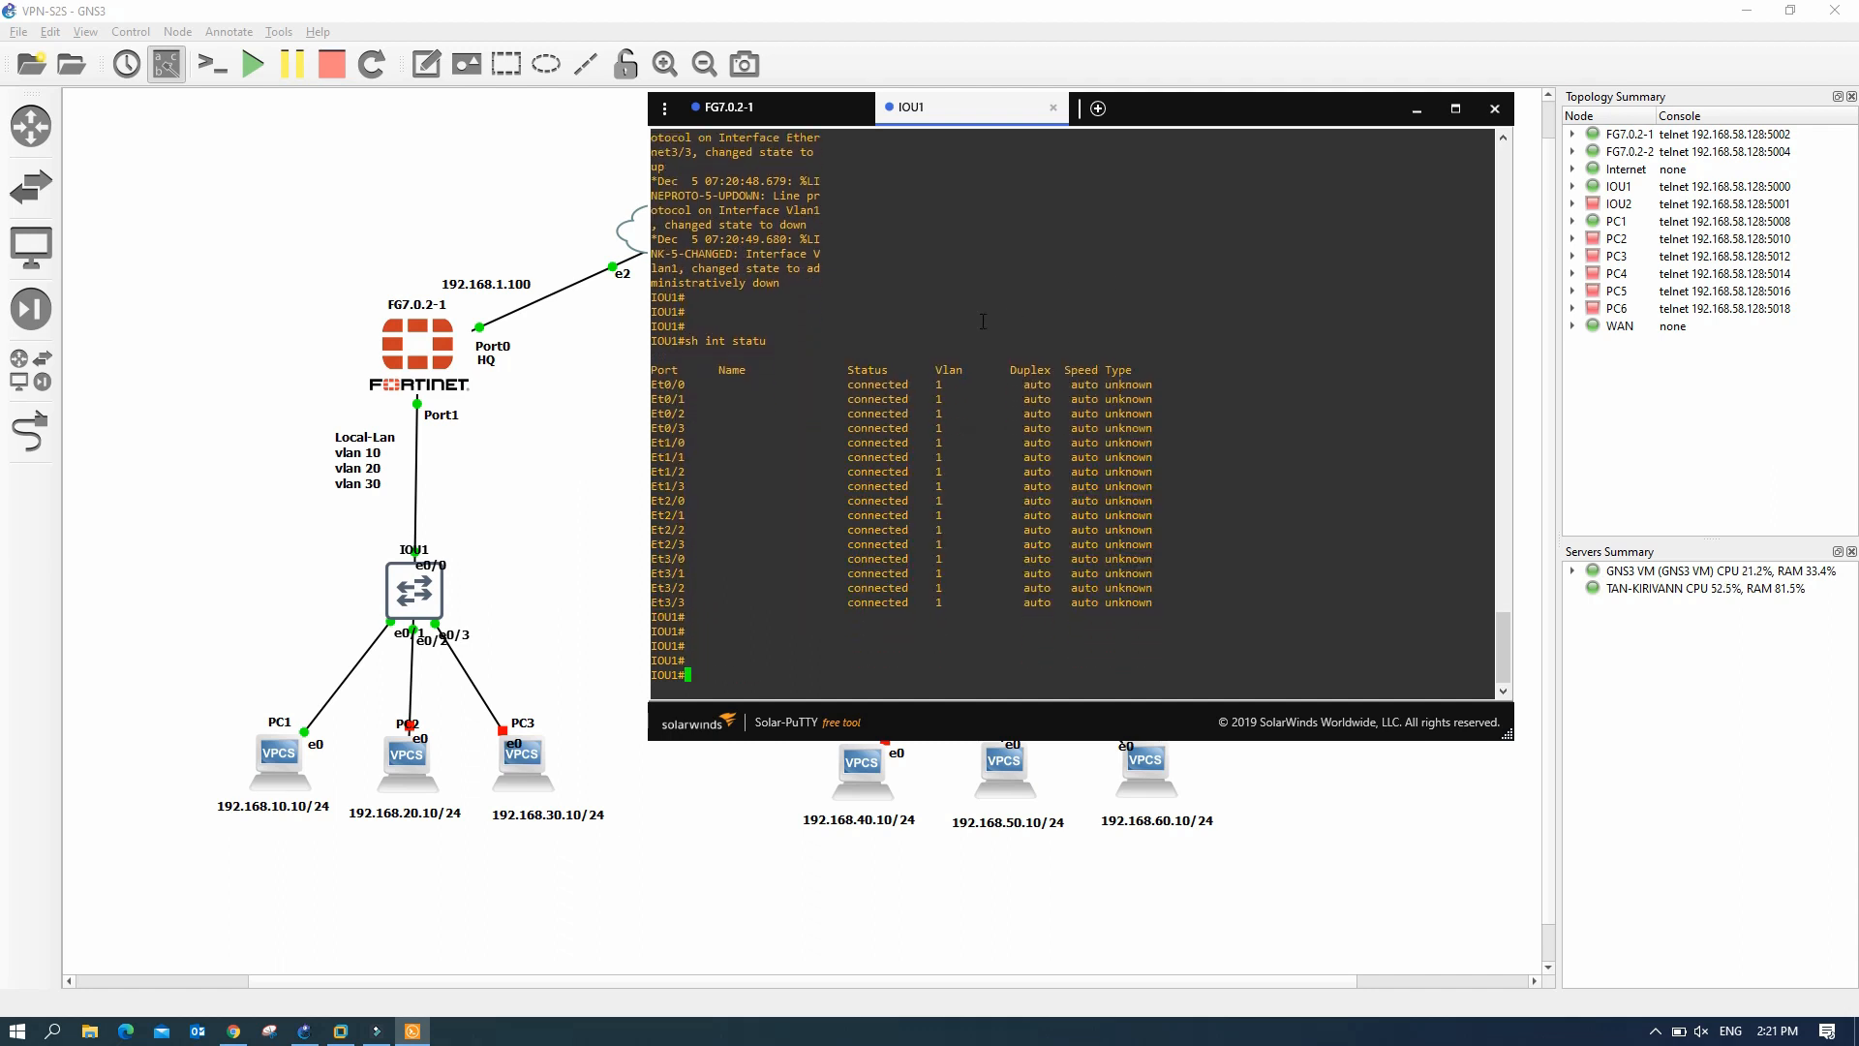
key("Return")
key("Return")
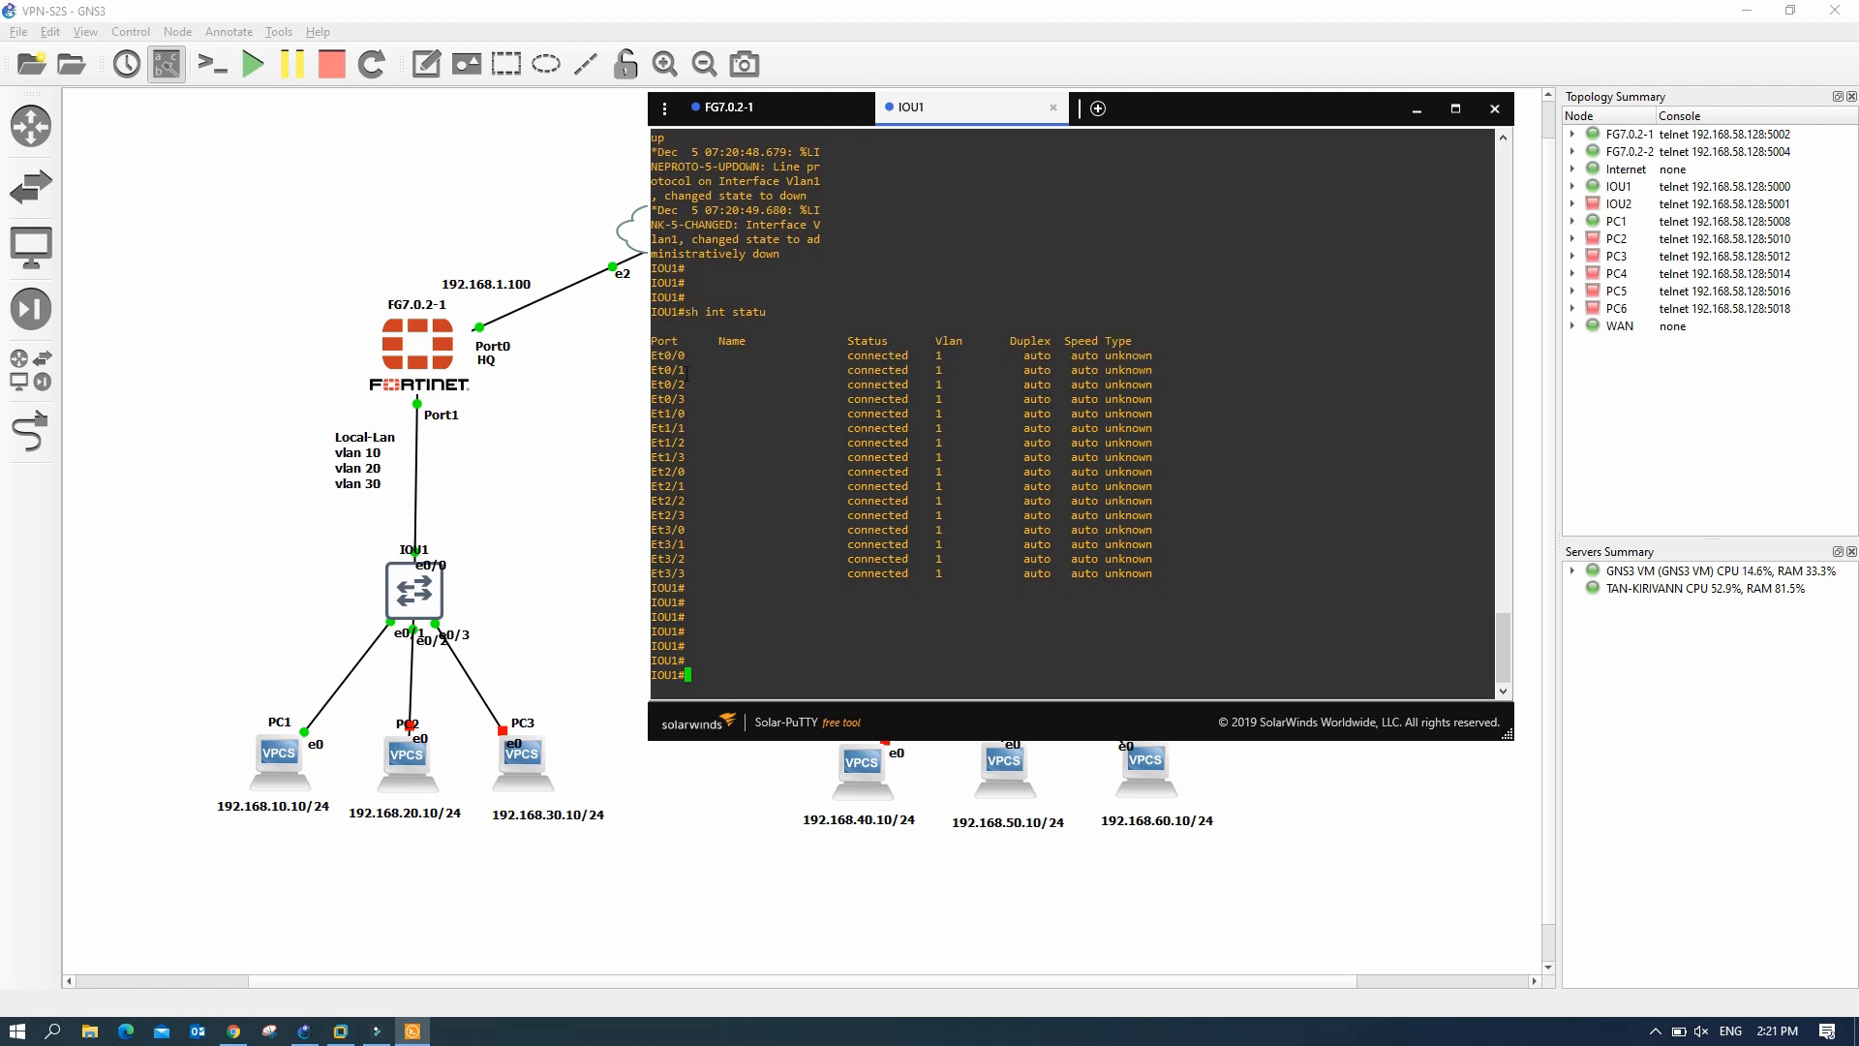
left_click_drag(665, 356, 1096, 584)
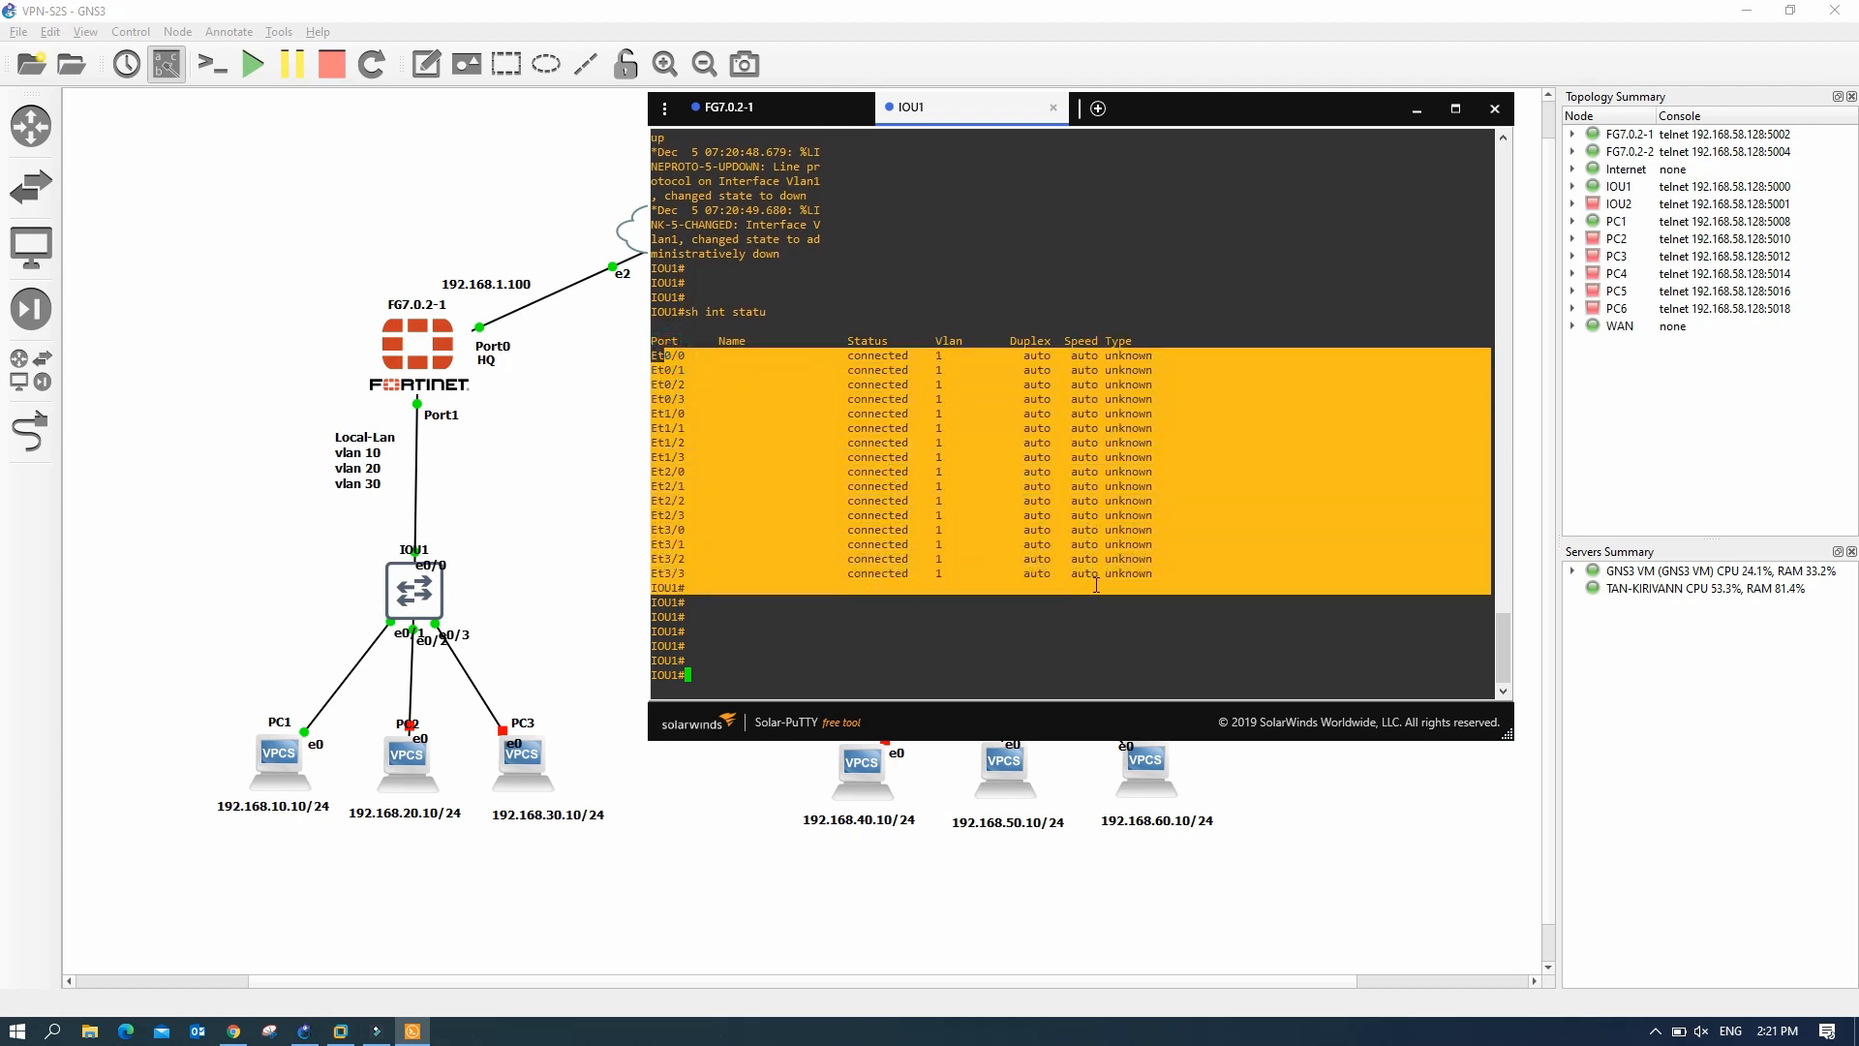
left_click(962, 432)
- Run 'sh vlan bri' to confirm all ports sit in default VLAN 1
type("sh")
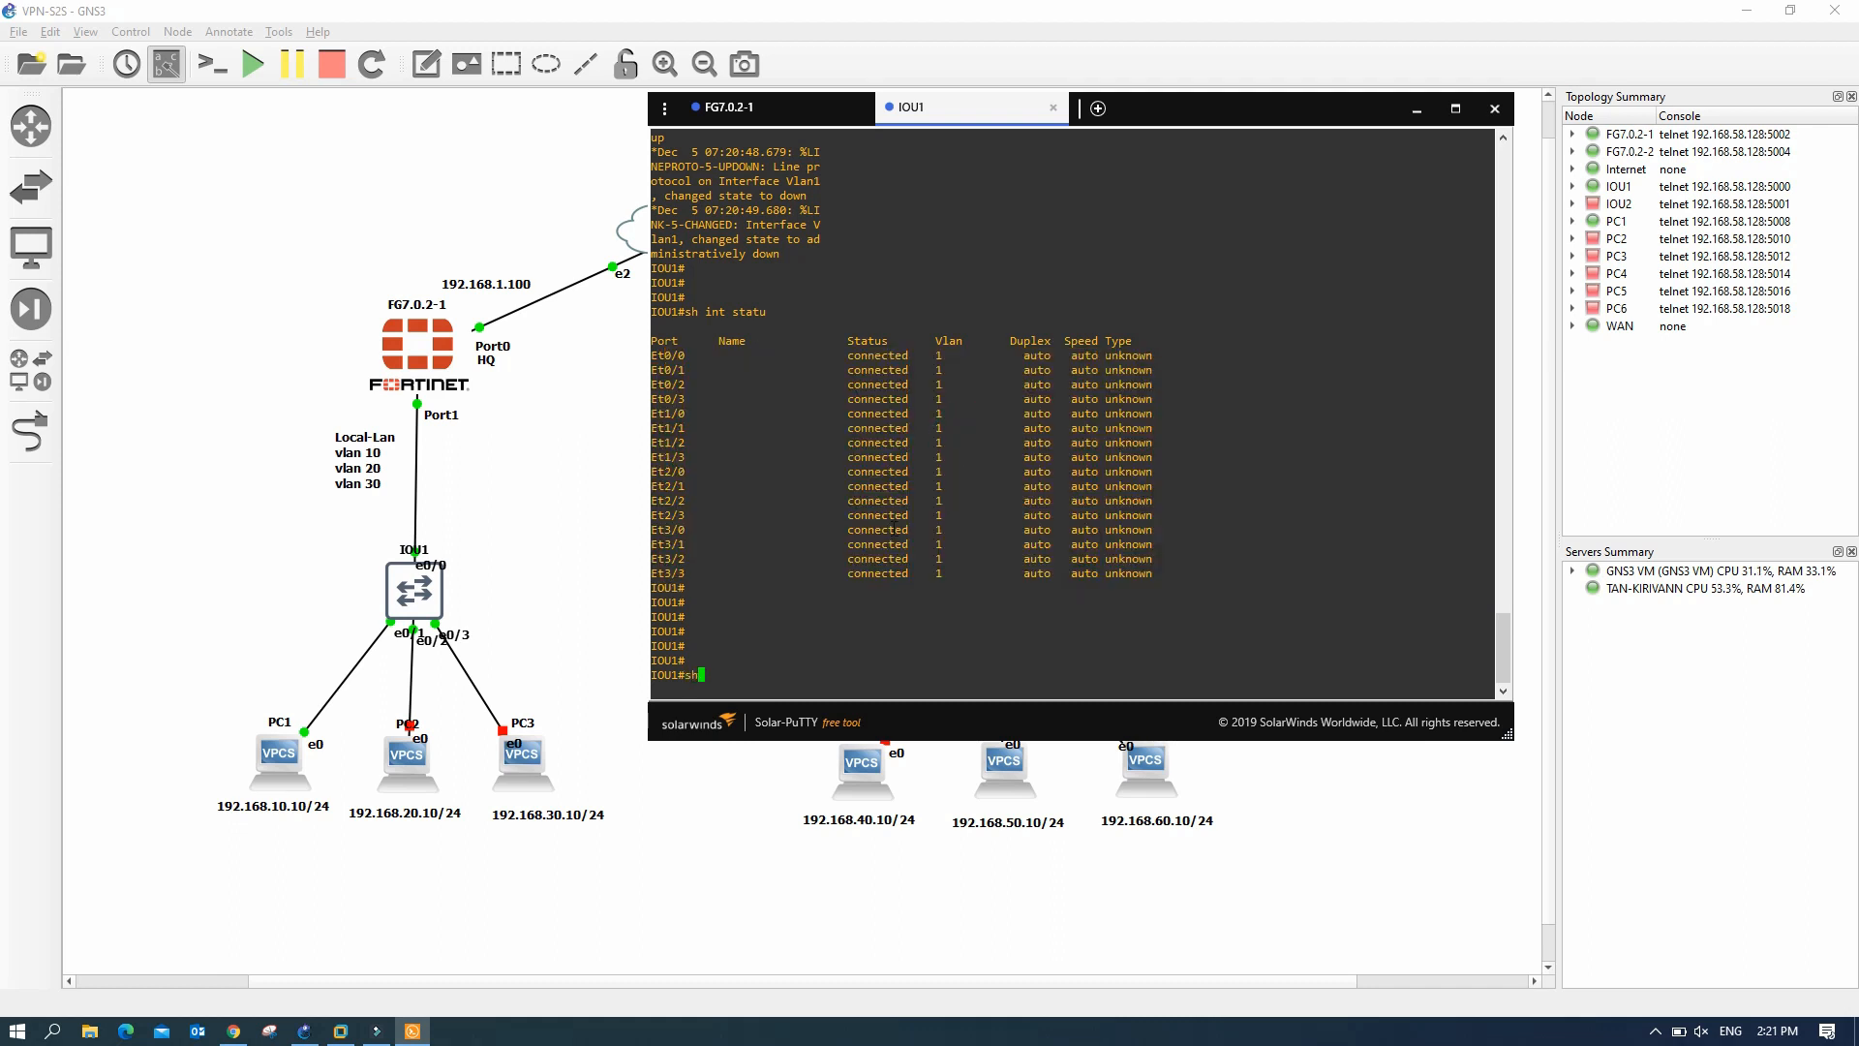
type(" vlan bri")
key("Return")
left_click_drag(661, 570, 781, 631)
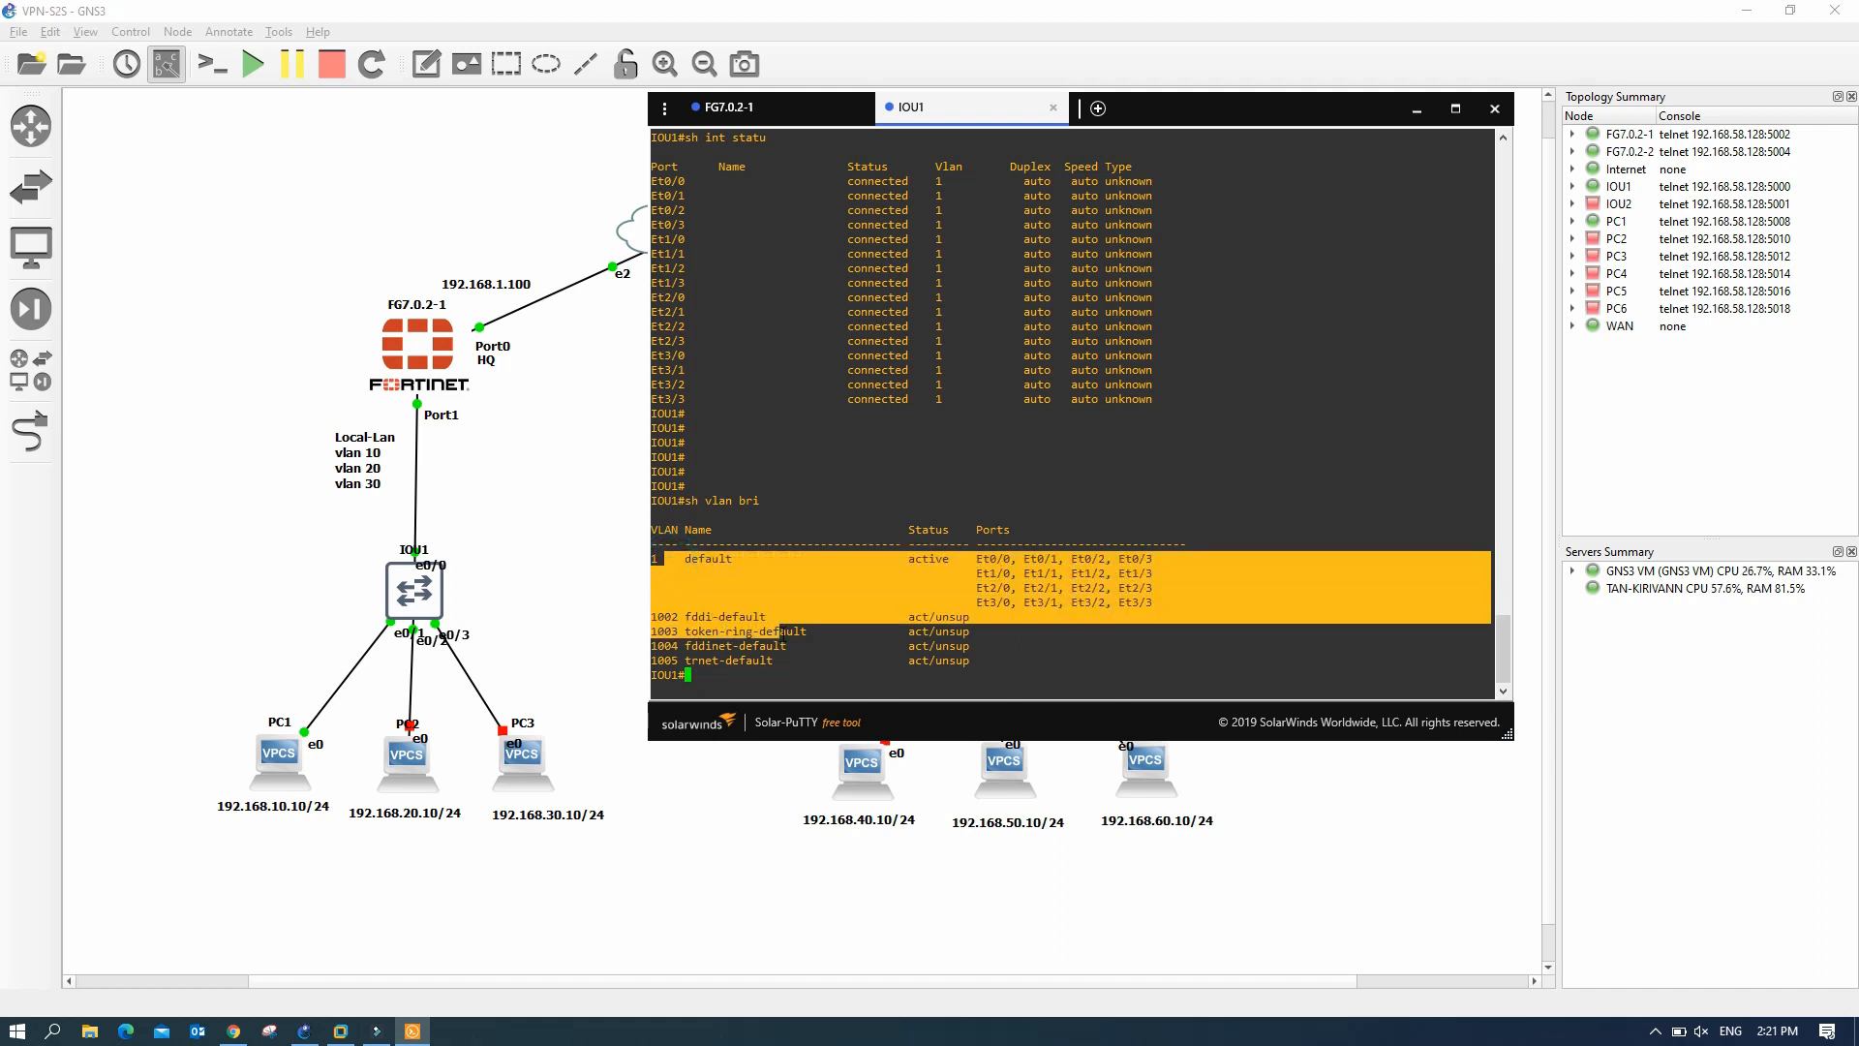
key("Return")
key("Return")
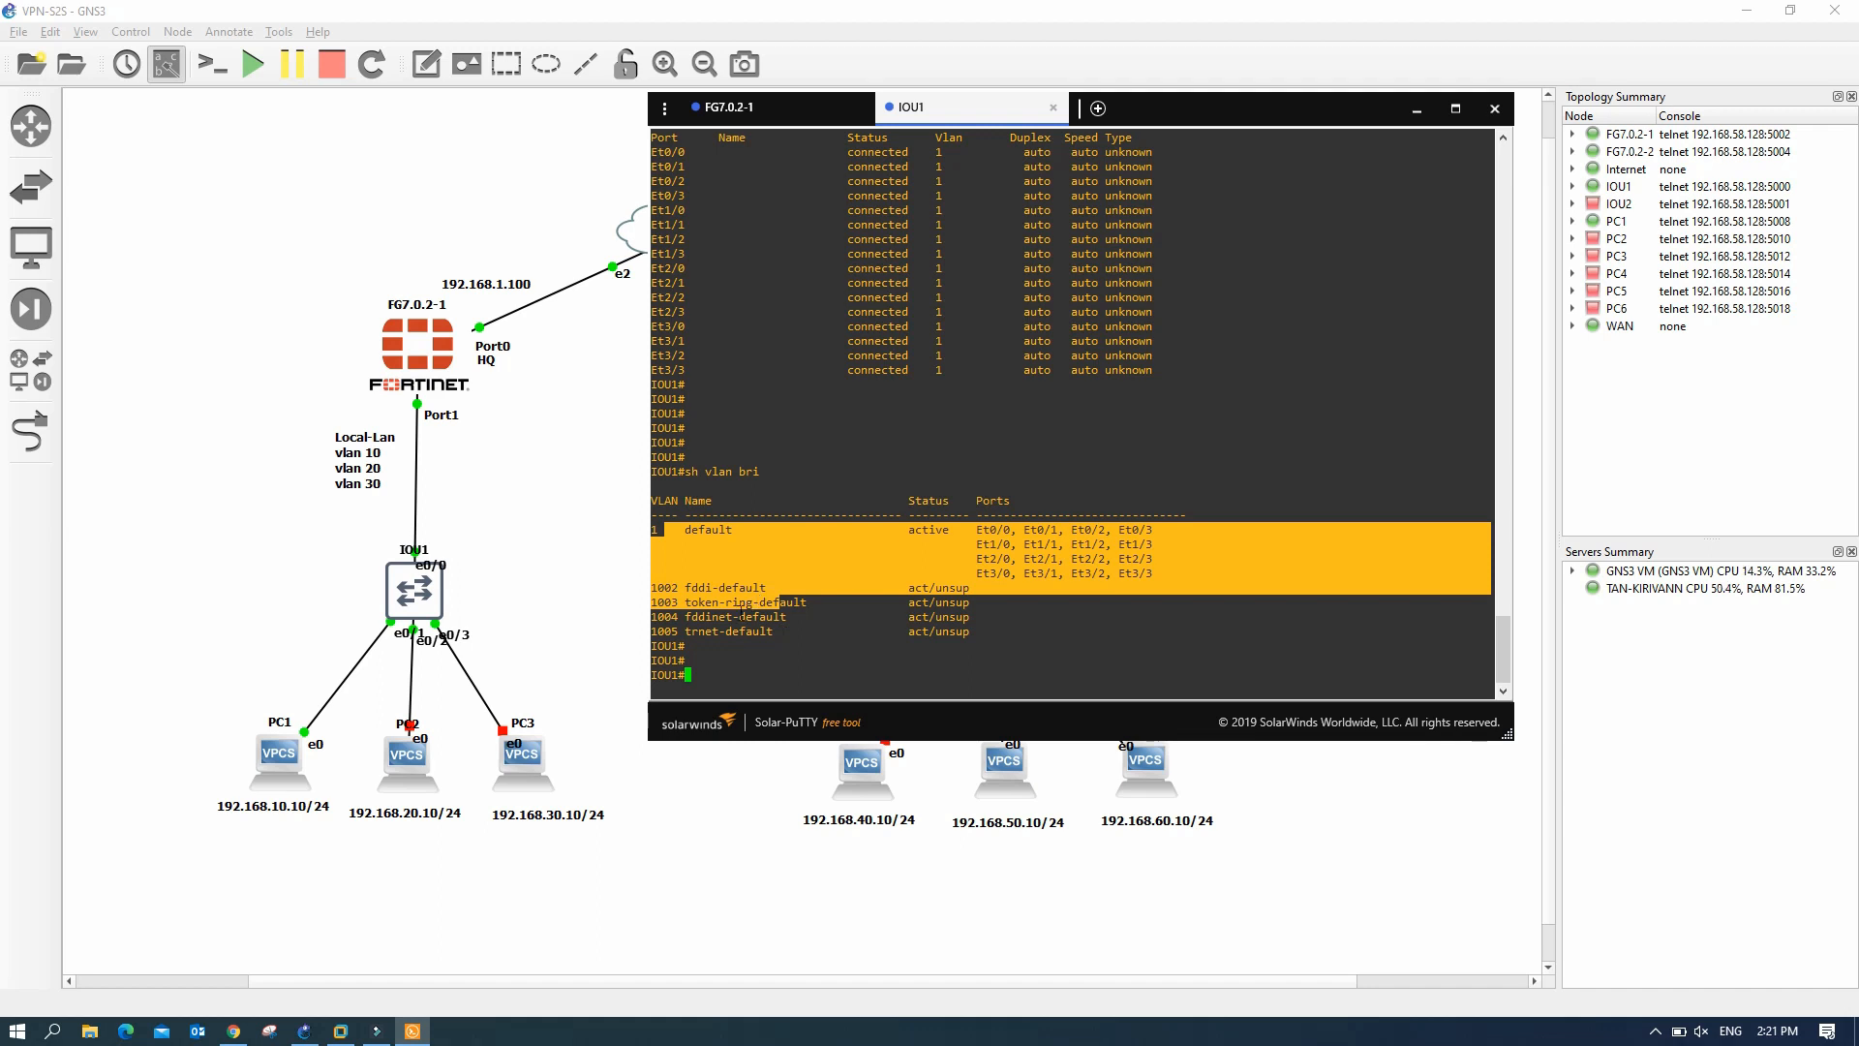
- Enter configuration mode and create VLAN 10 named office
type("conf t")
key("Return")
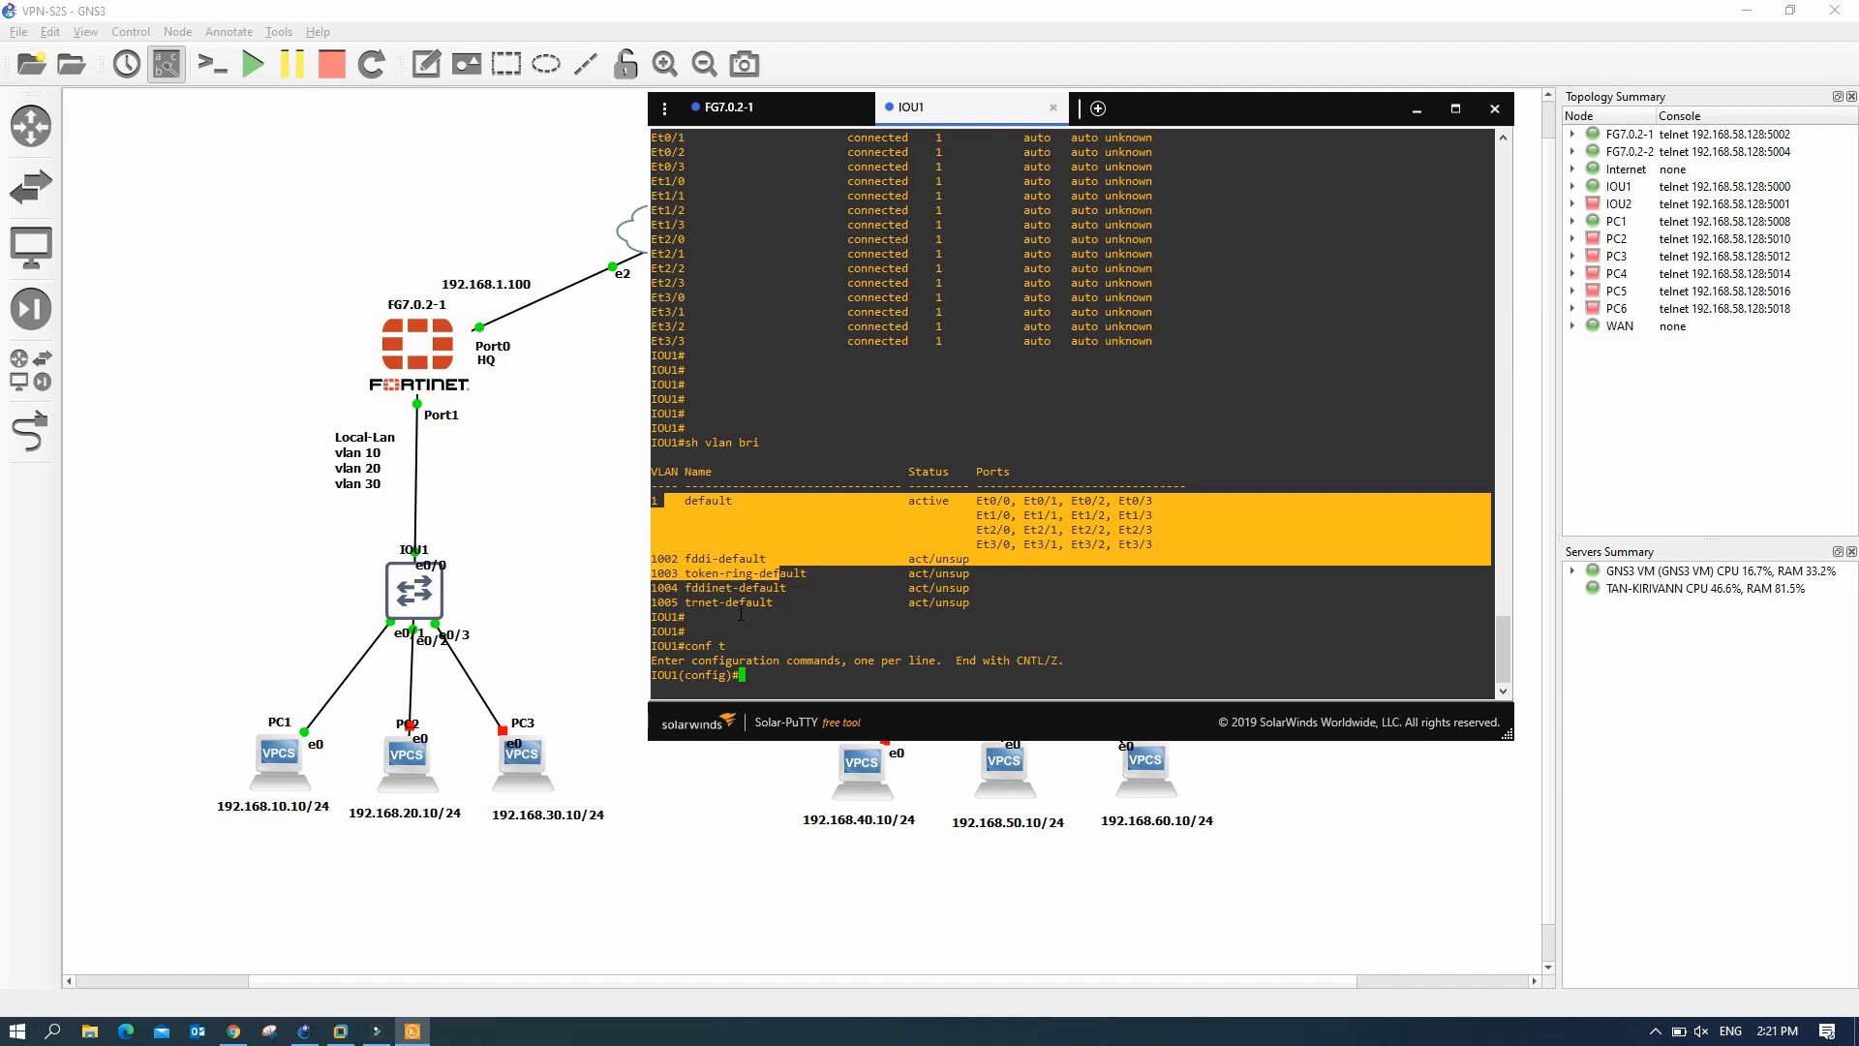
type("vlan 10")
key("Return")
type("na")
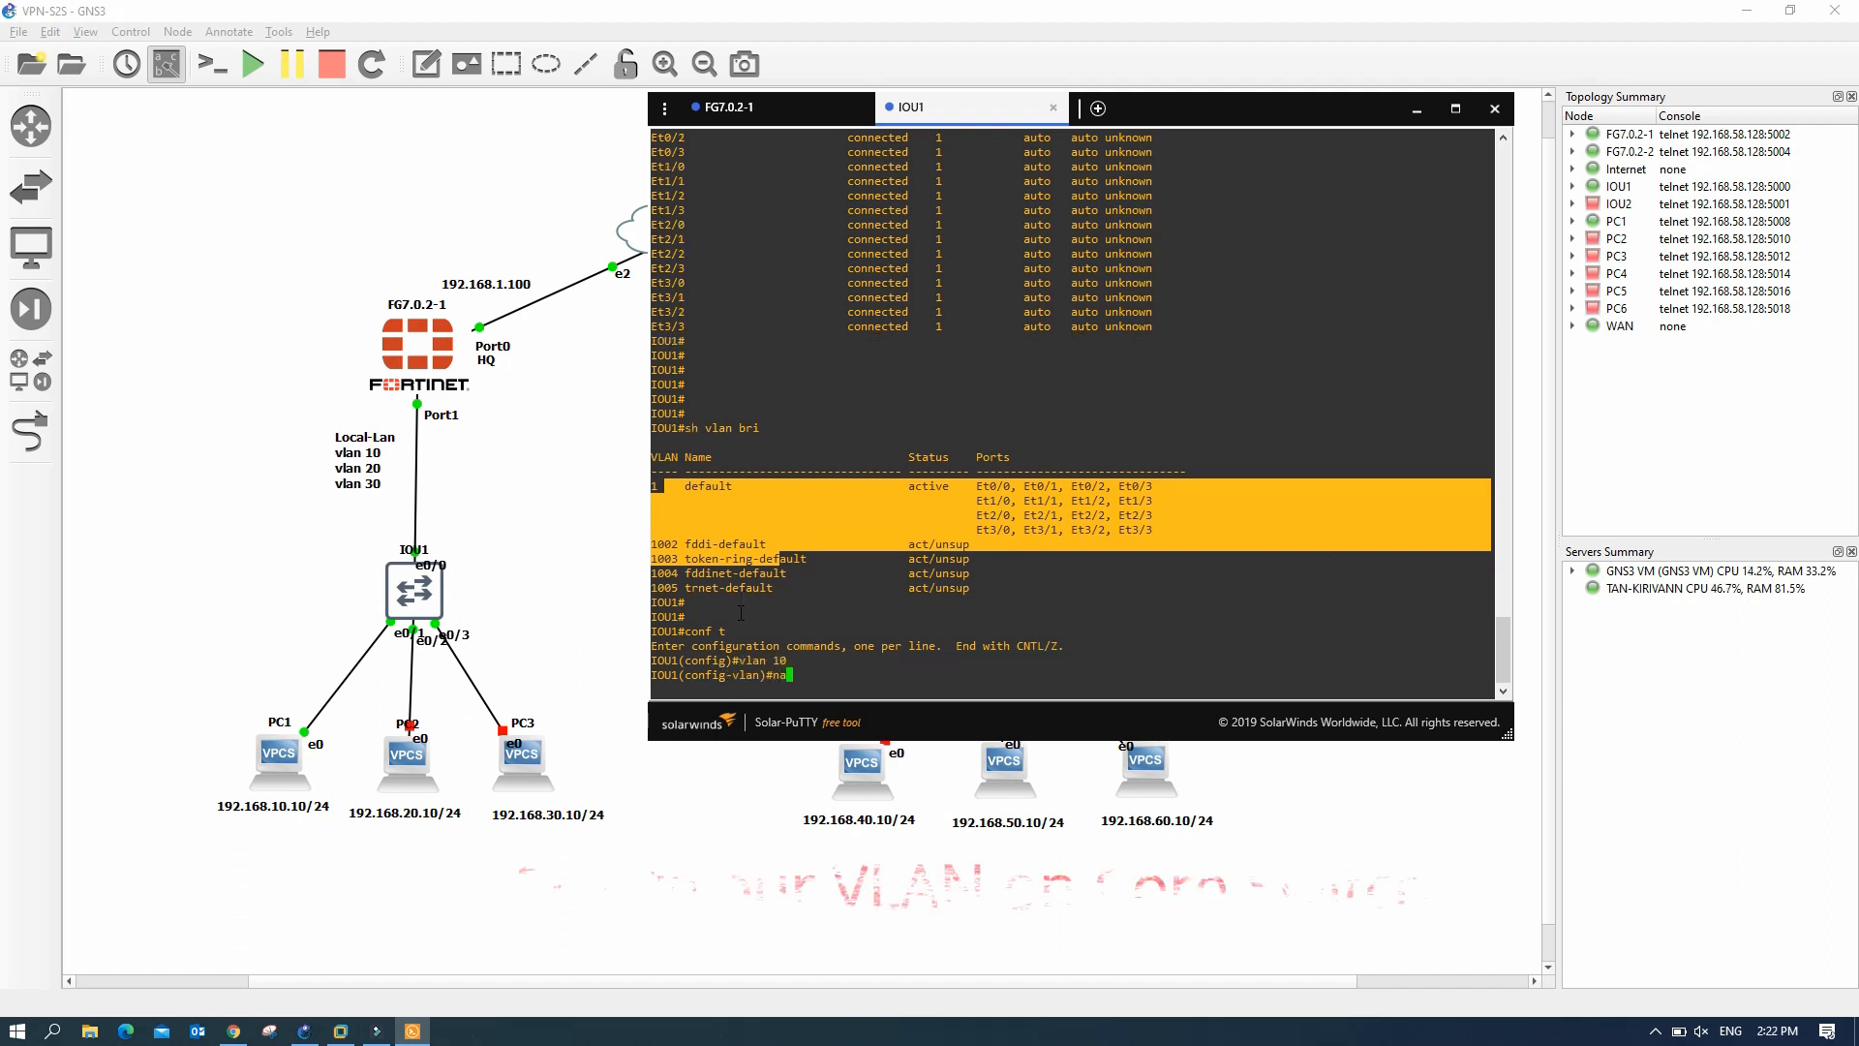
type("me office")
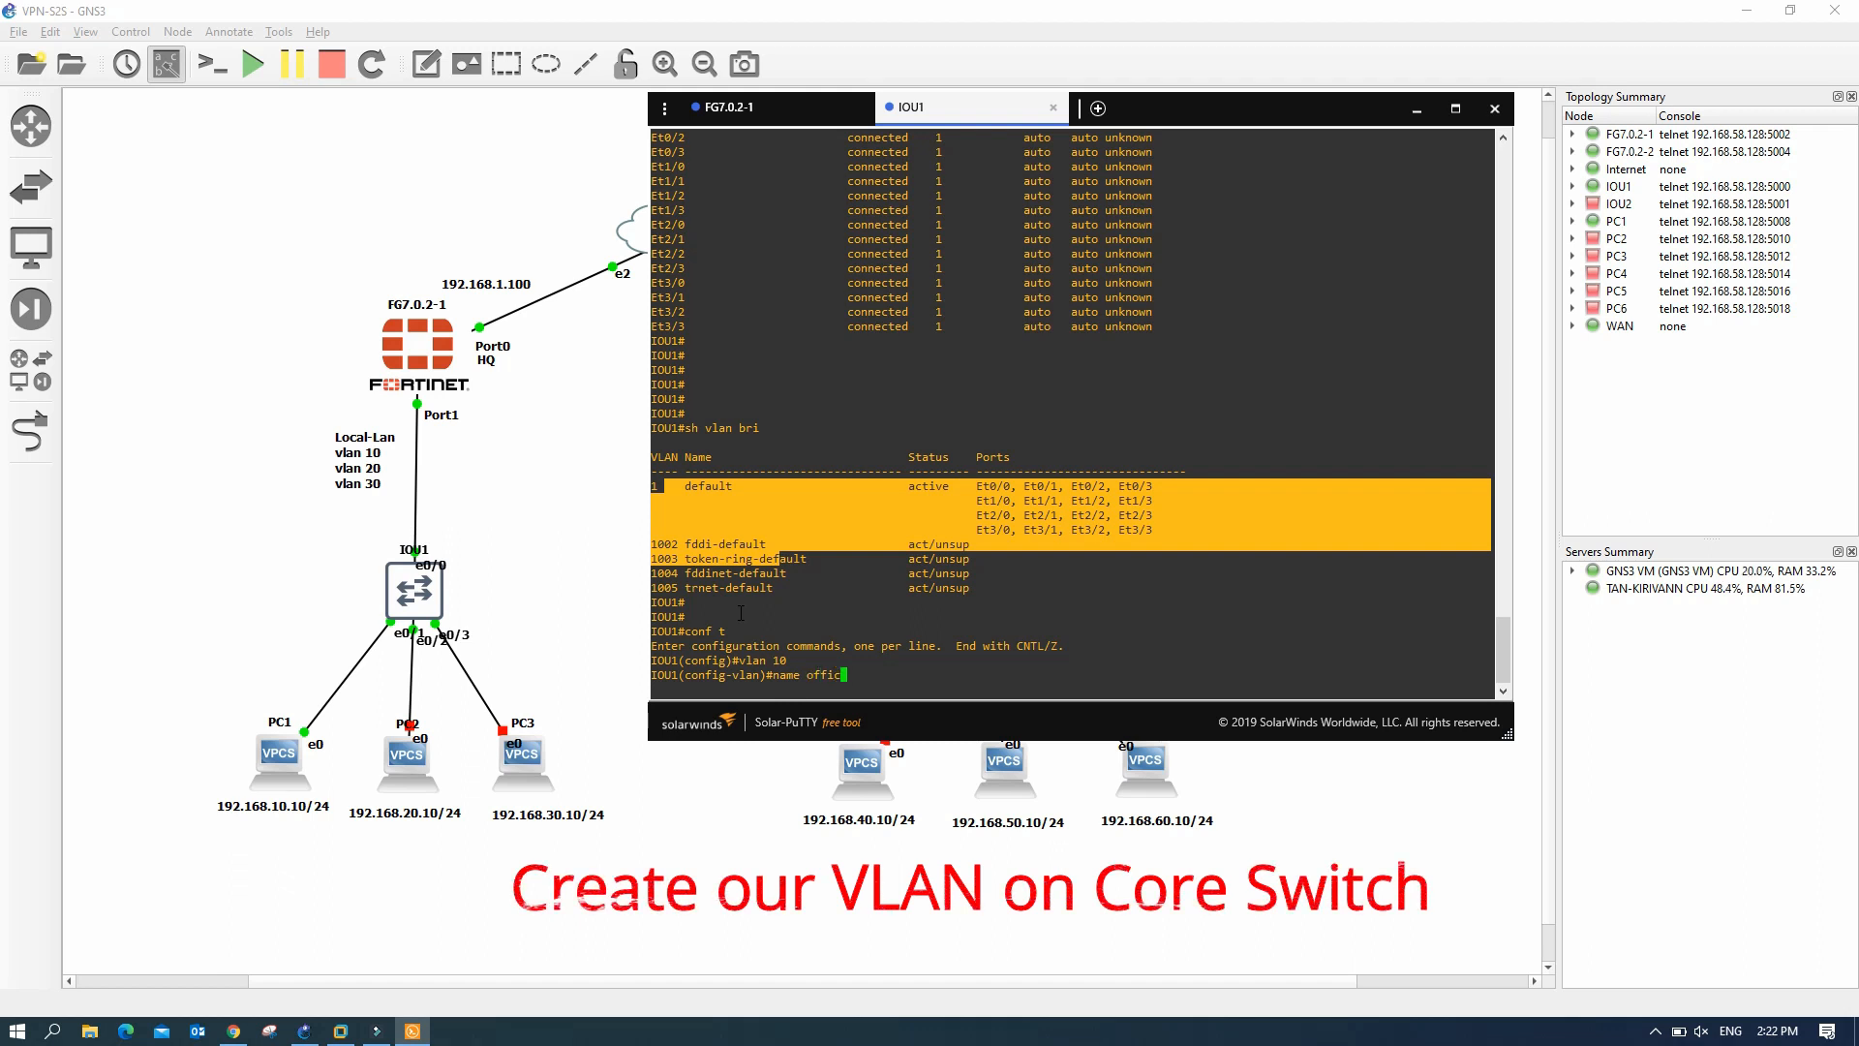
key("Return")
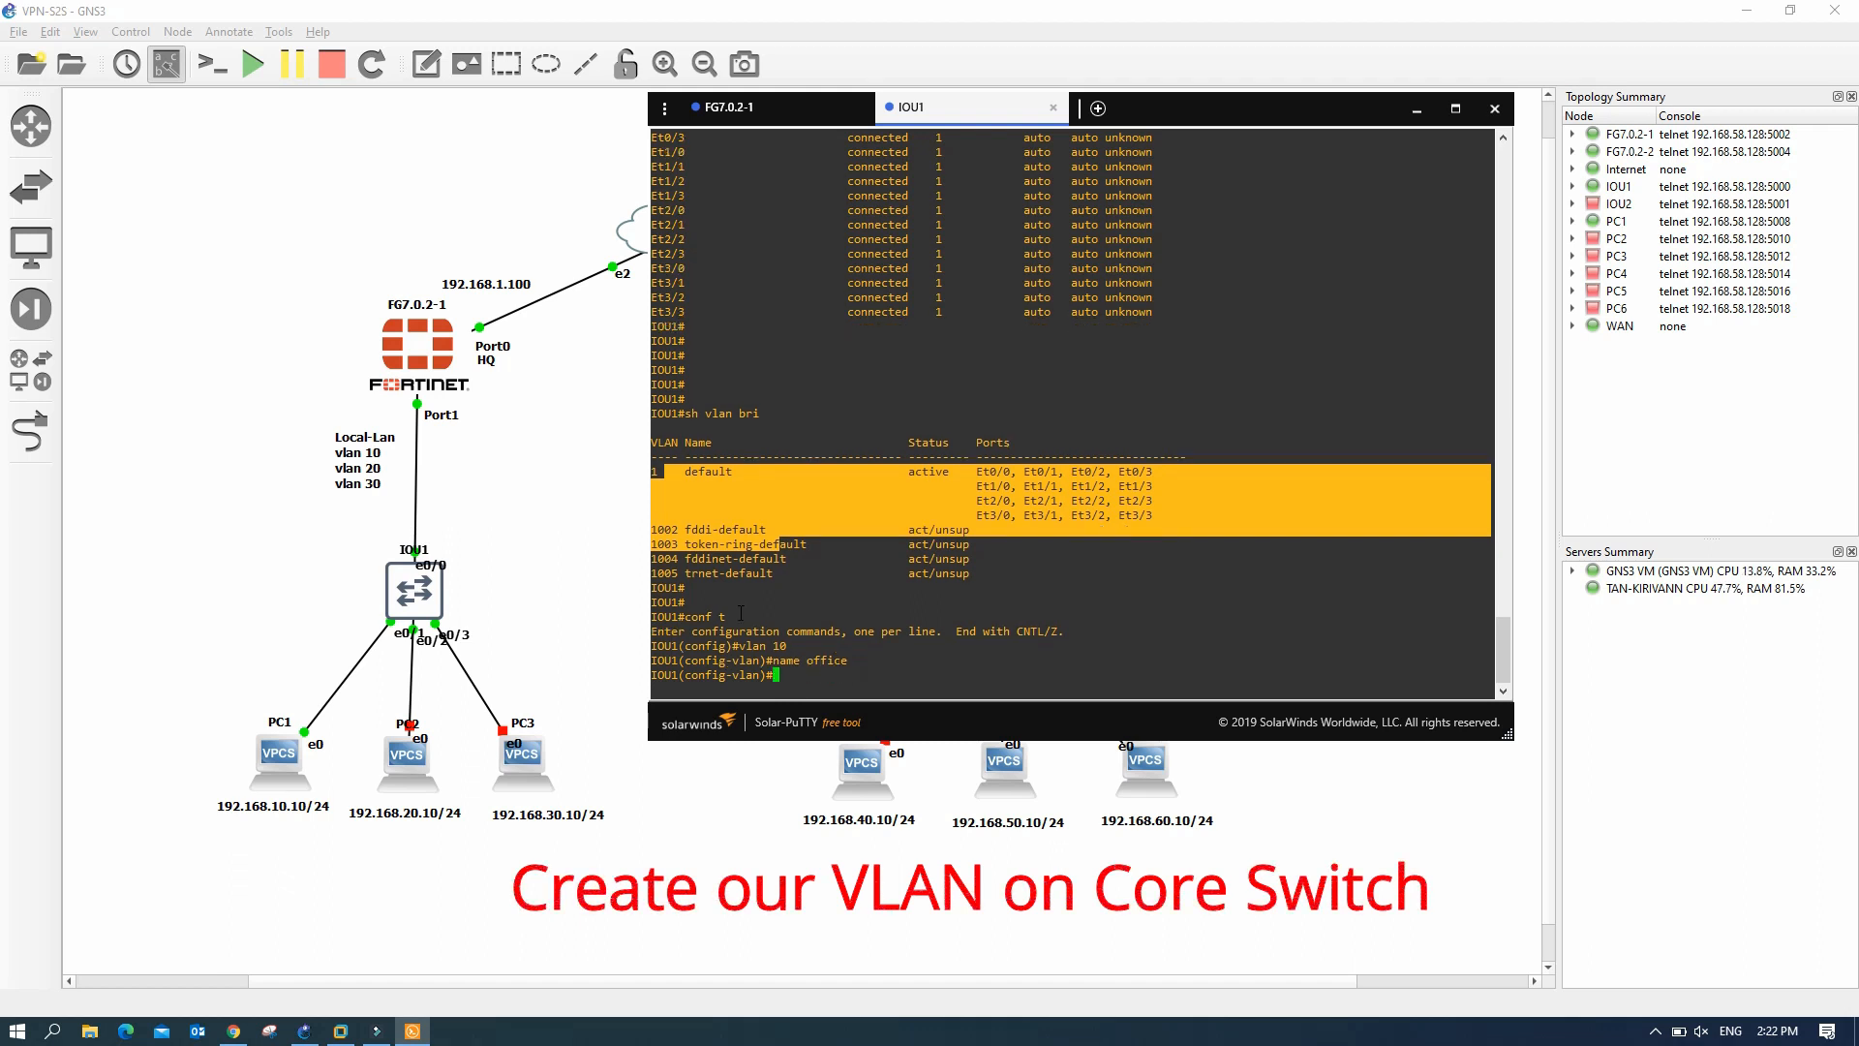
- Create VLAN 20 named cctv and VLAN 30 named svr, then exit VLAN mode
type("vlan 20")
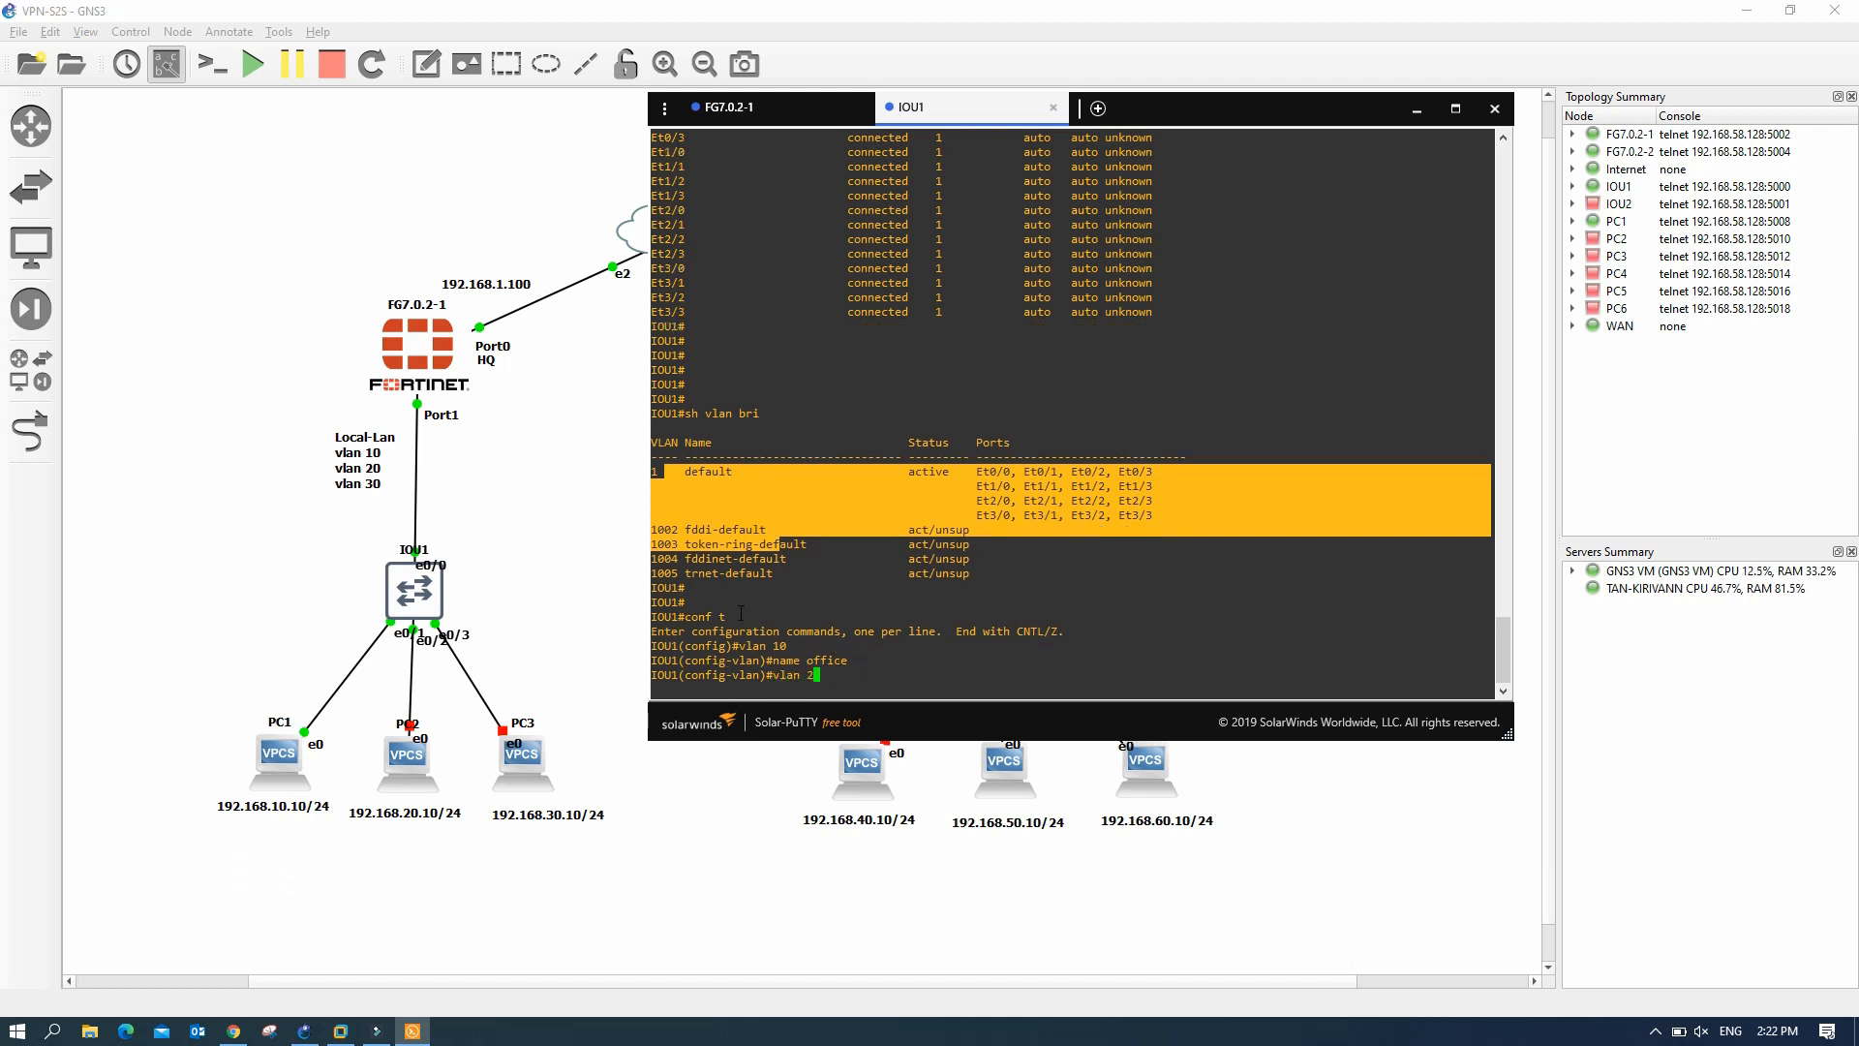
key("Return")
type("n")
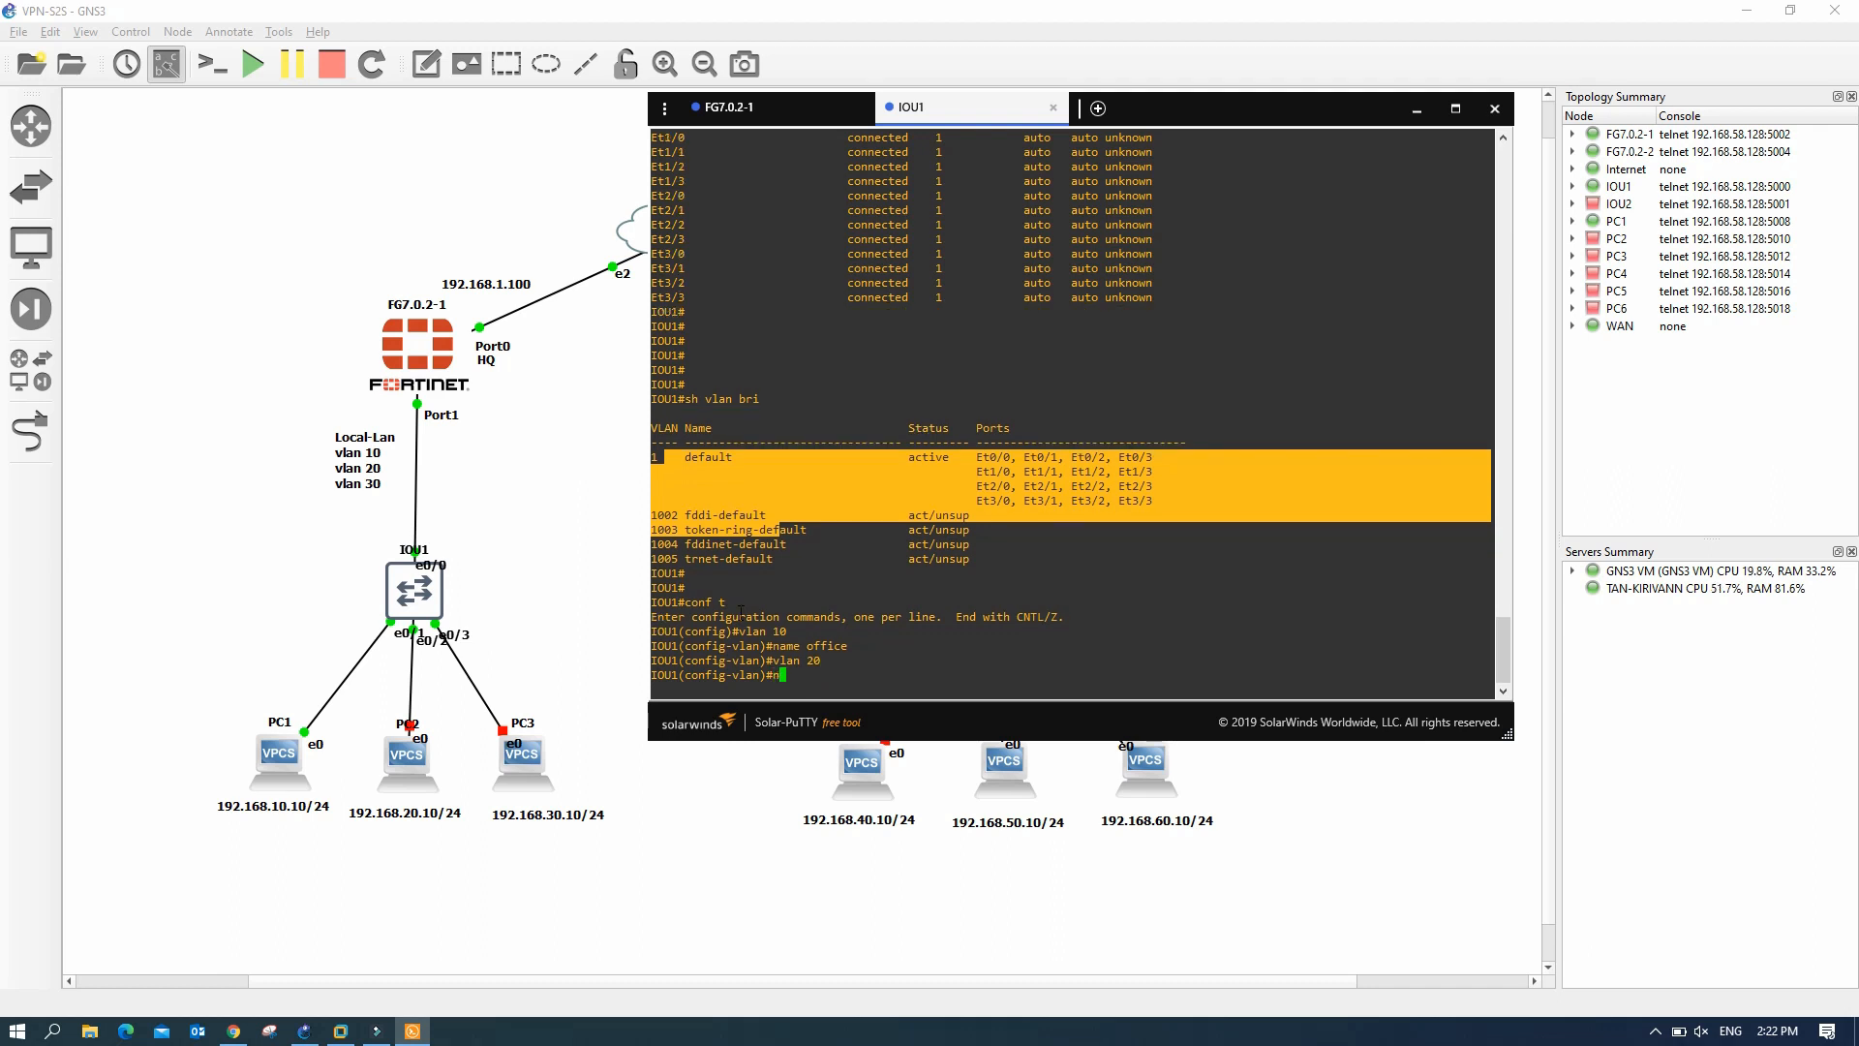
type("ame cctv")
key("Return")
type("vlan")
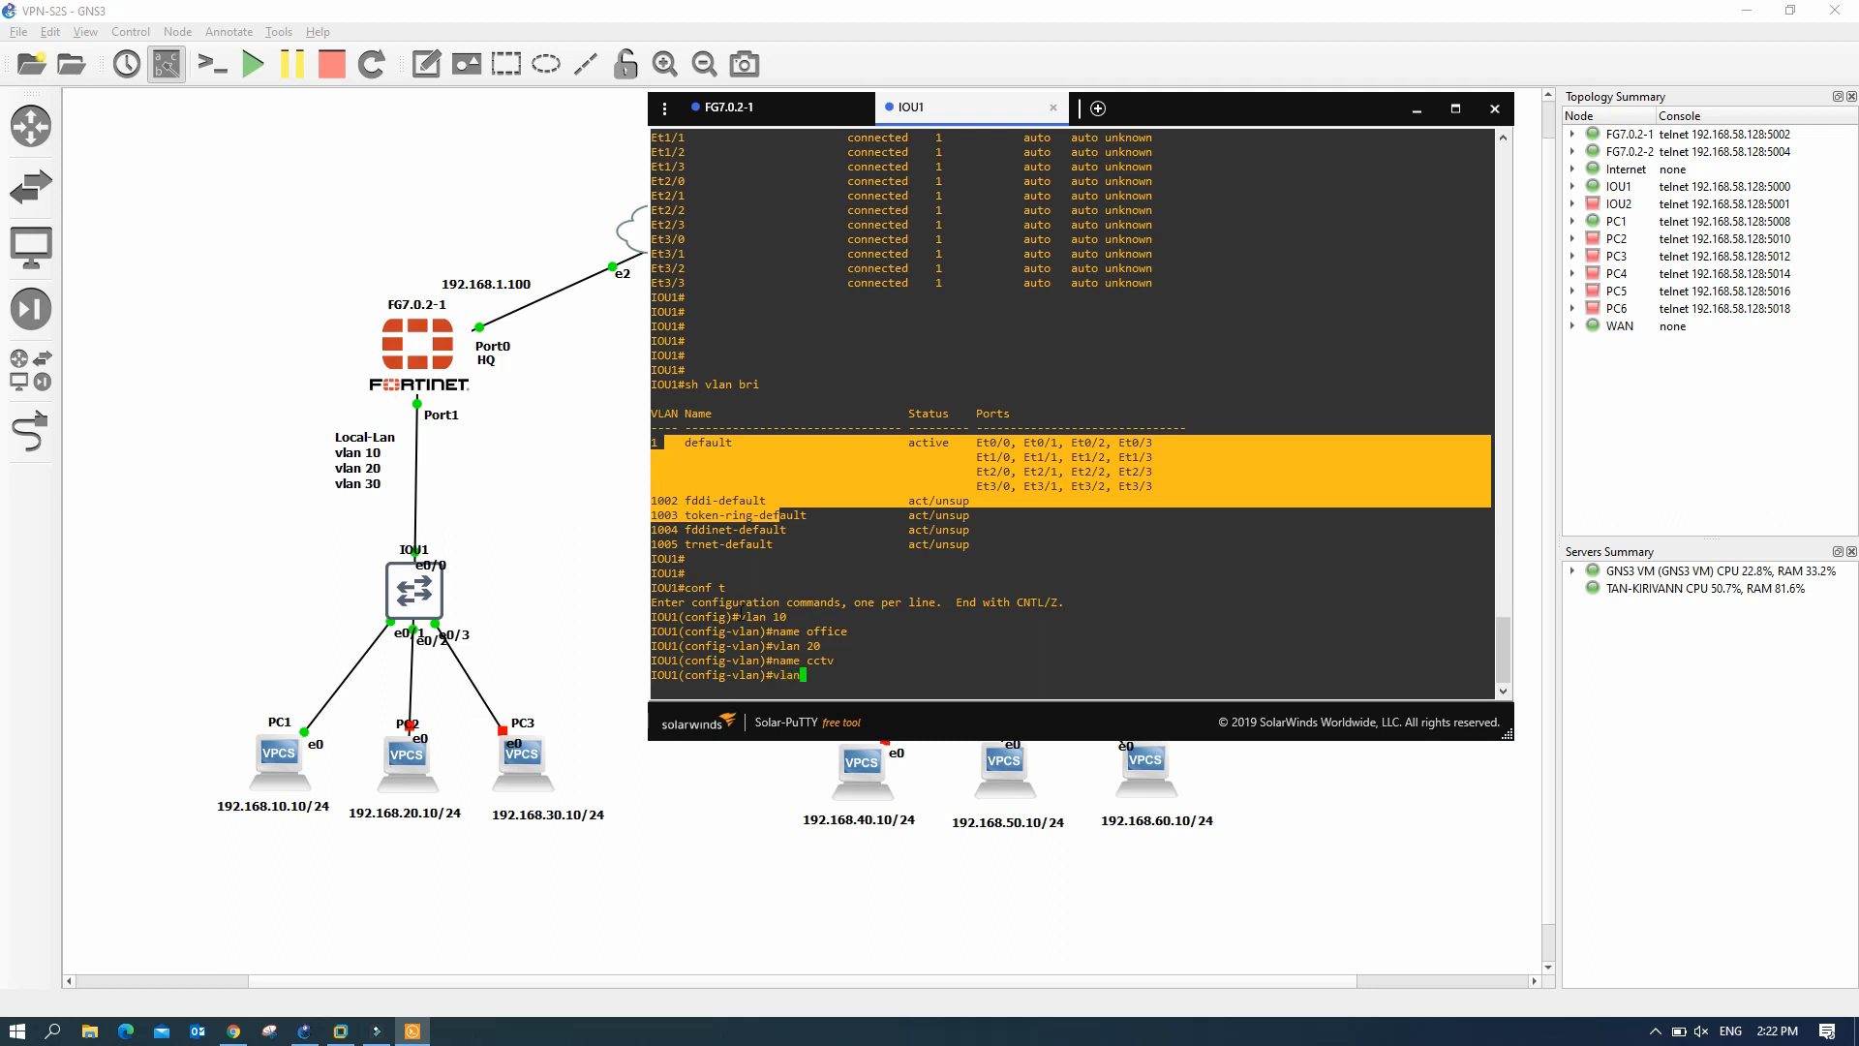
type(" 30")
key("Return")
type("name ")
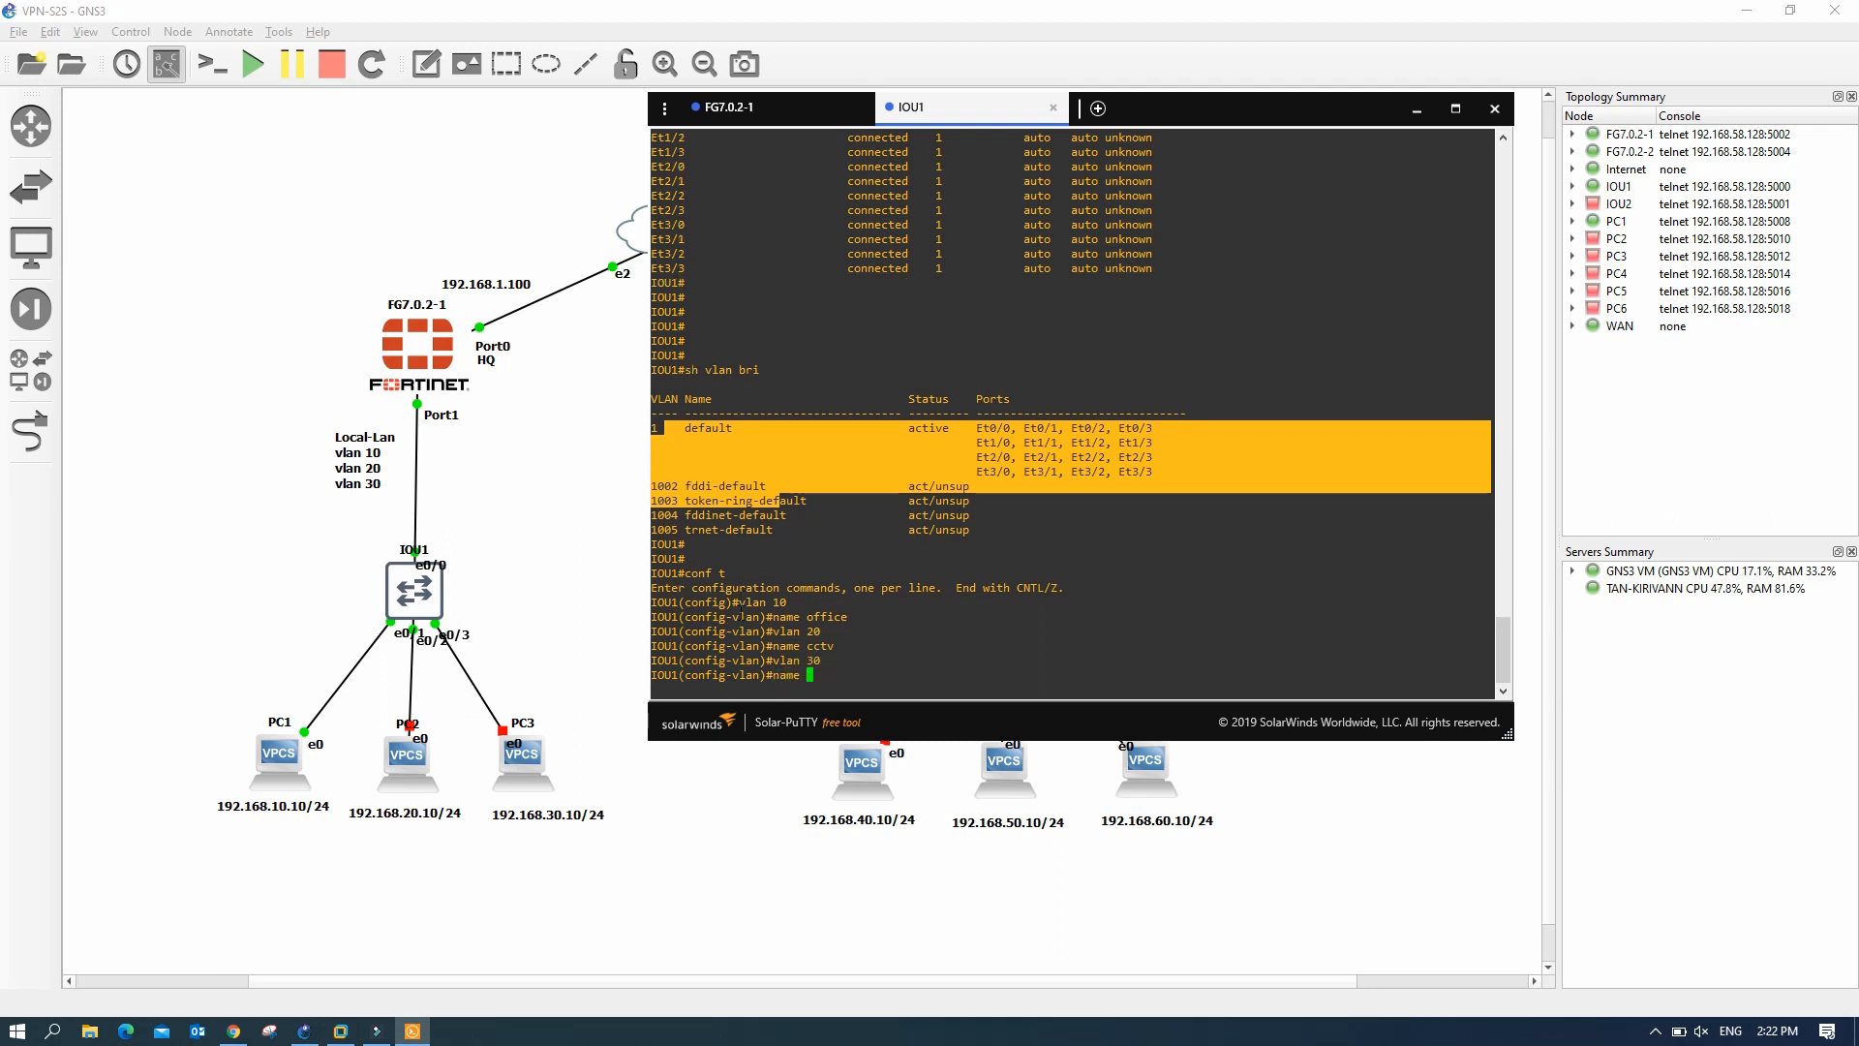
type("svr")
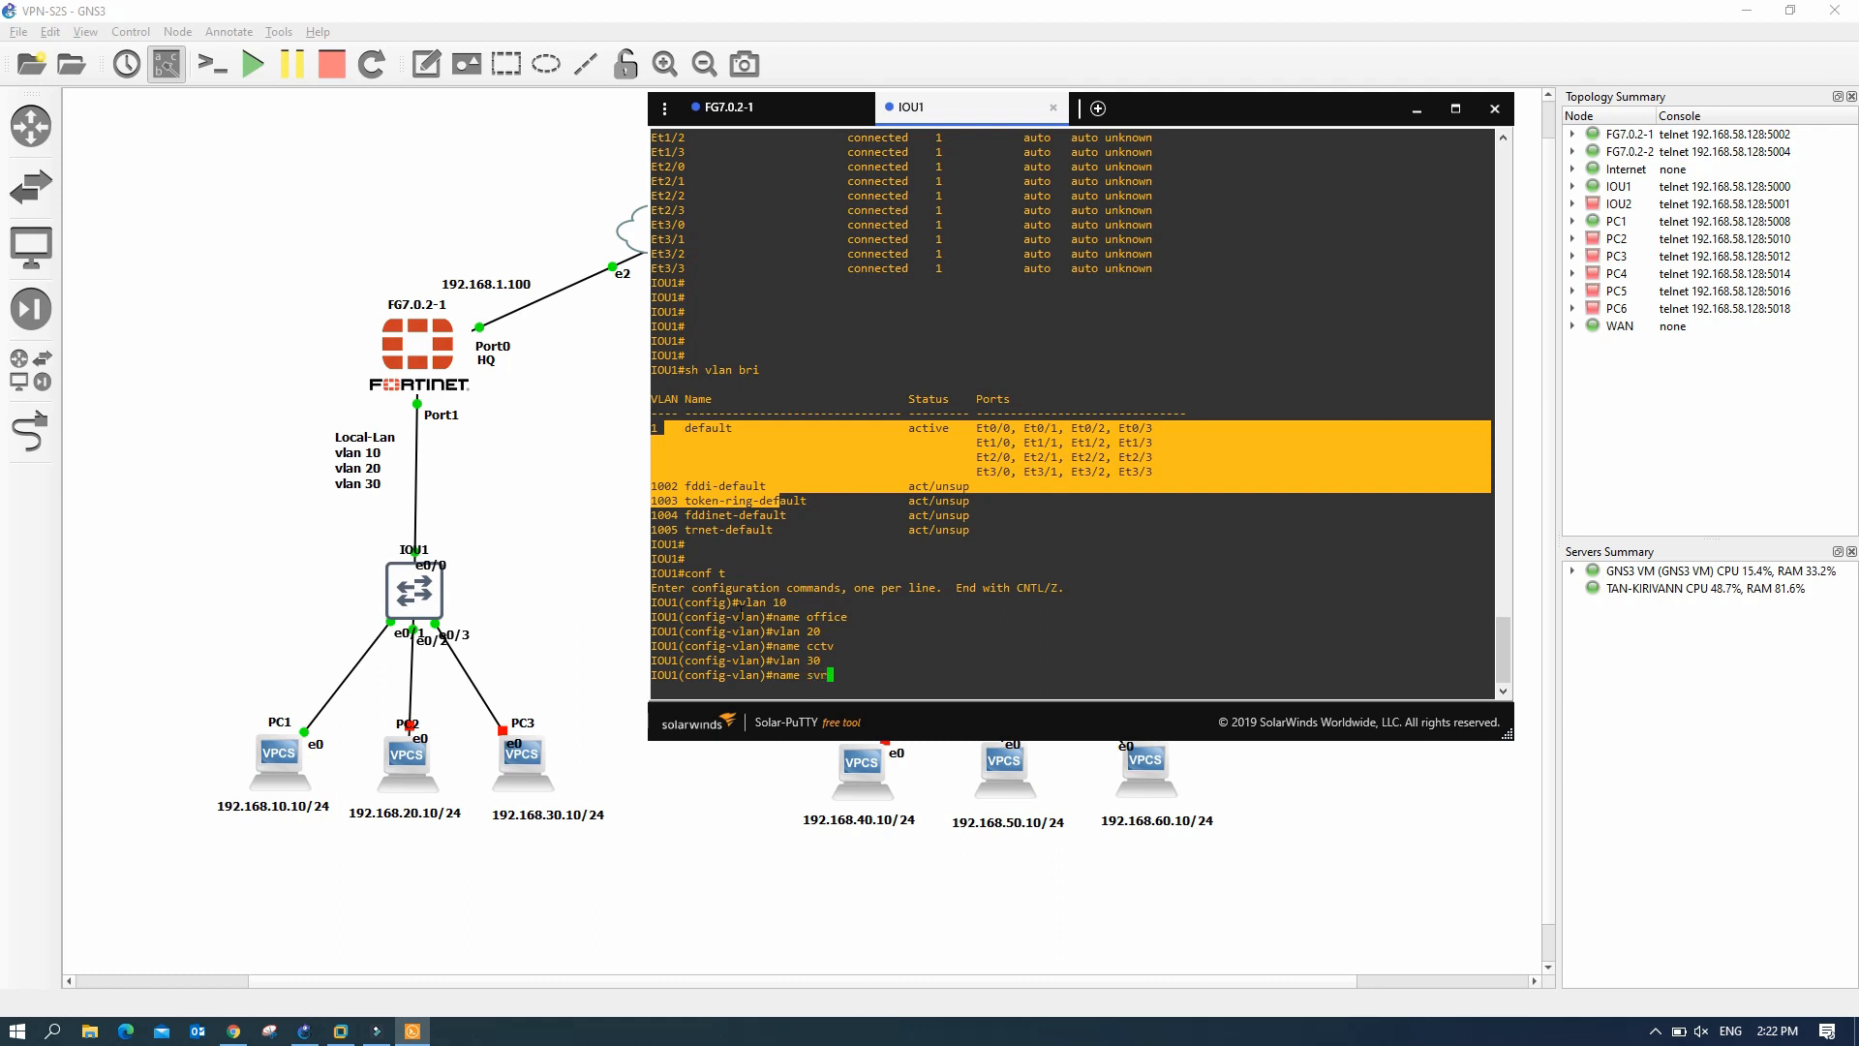
key("Return")
type("exit")
key("Return")
- Verify with 'do sh vlan bri' that office, cctv and svr VLANs are active
type("do sh vlan bri")
key("Return")
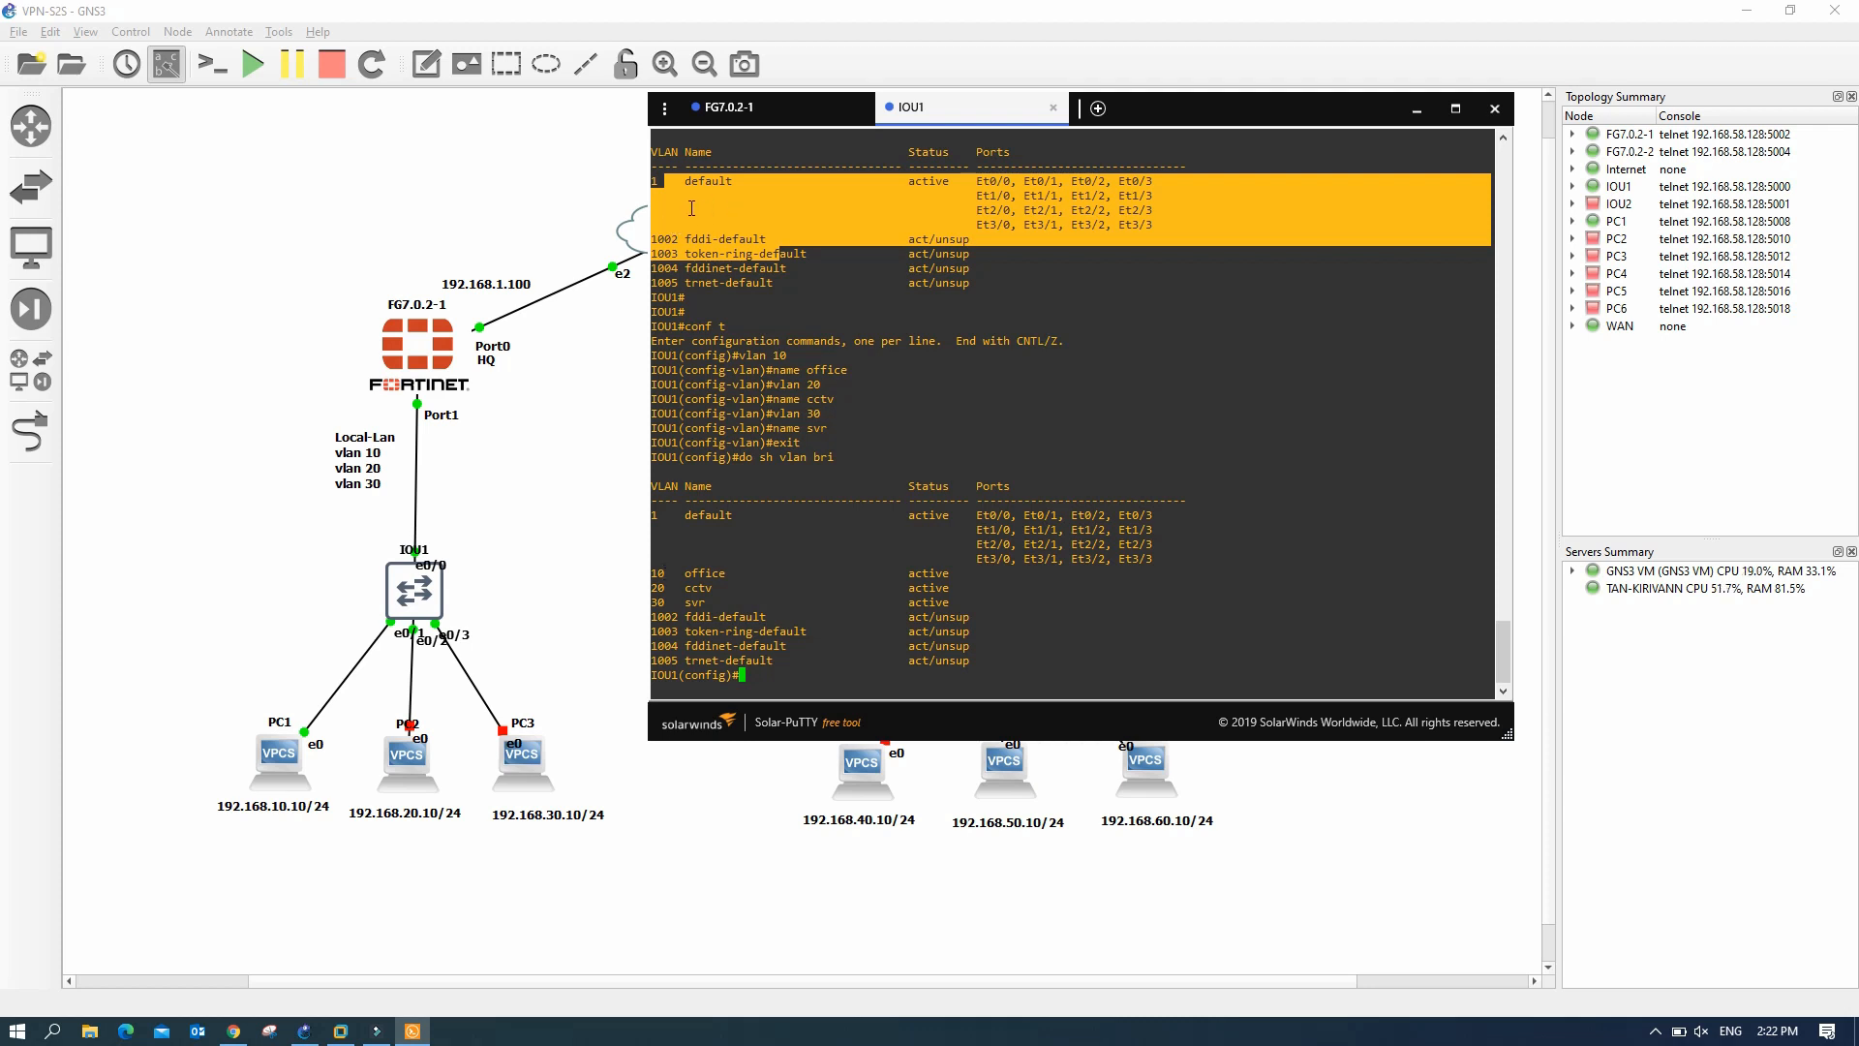
left_click_drag(654, 181, 818, 292)
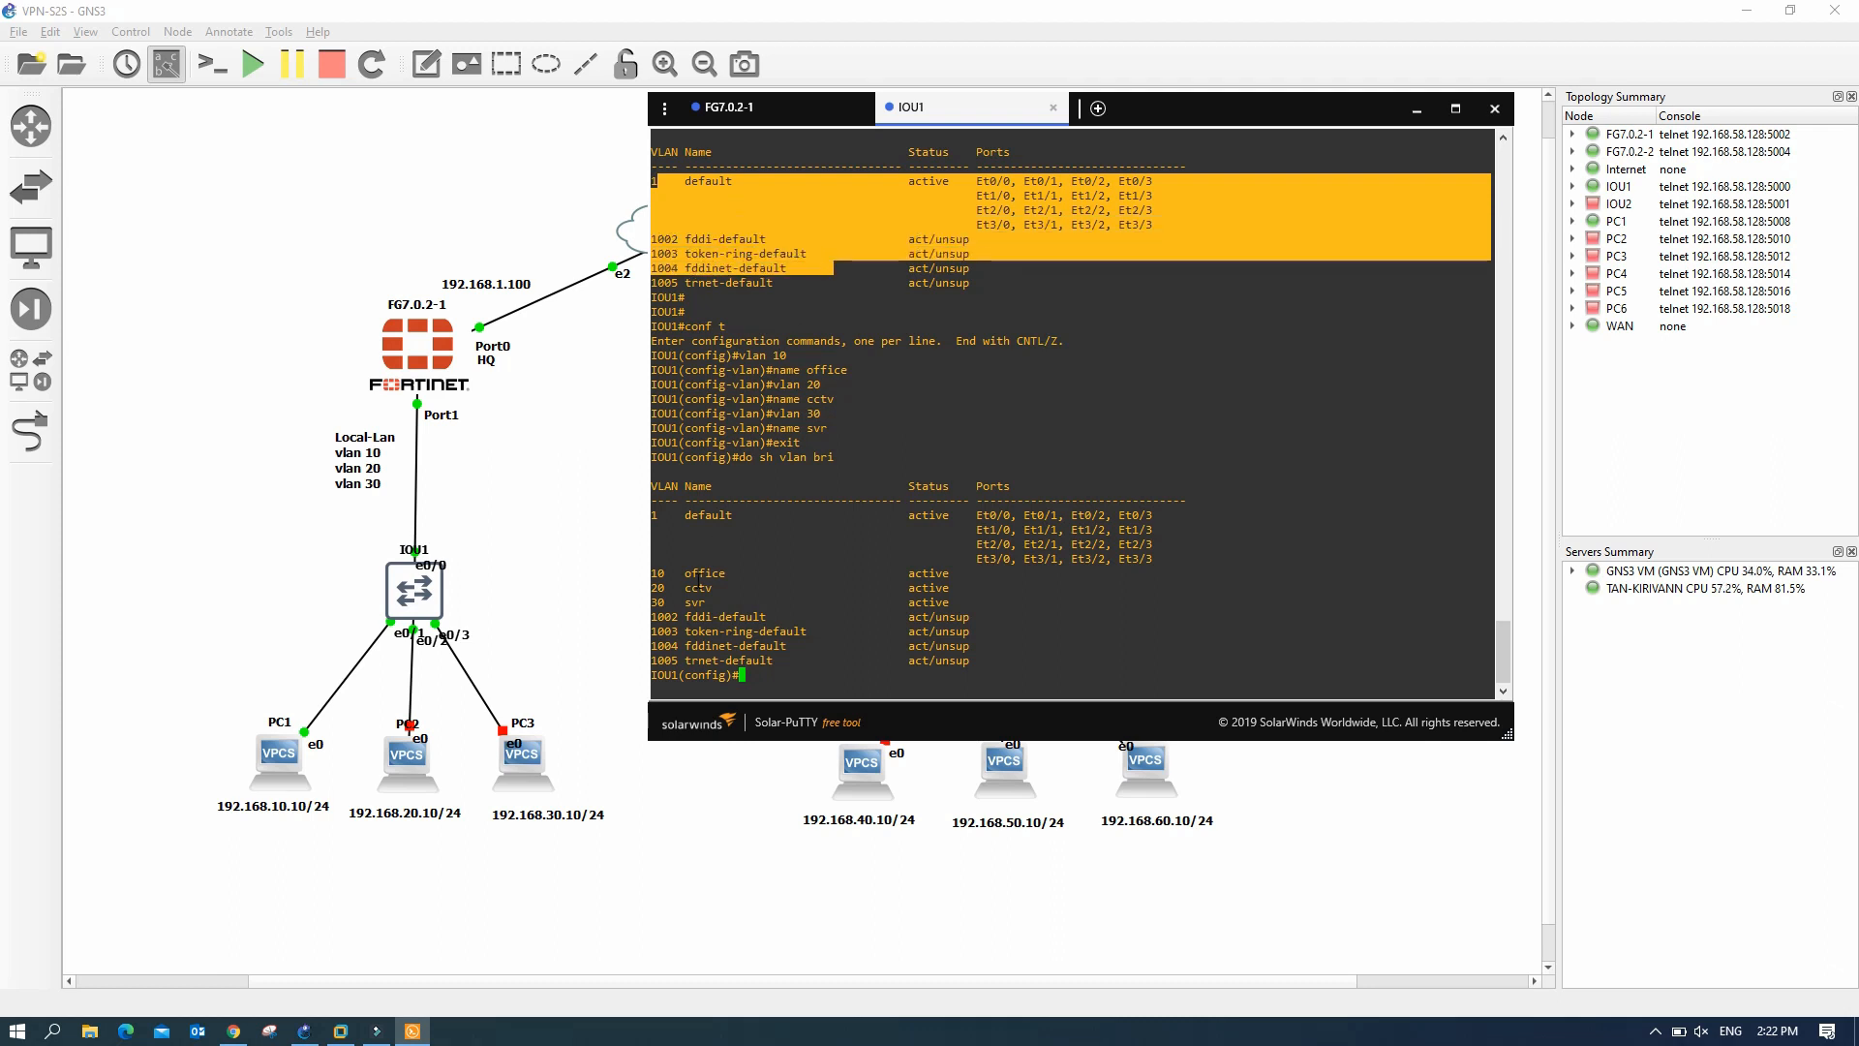
left_click_drag(653, 570, 692, 612)
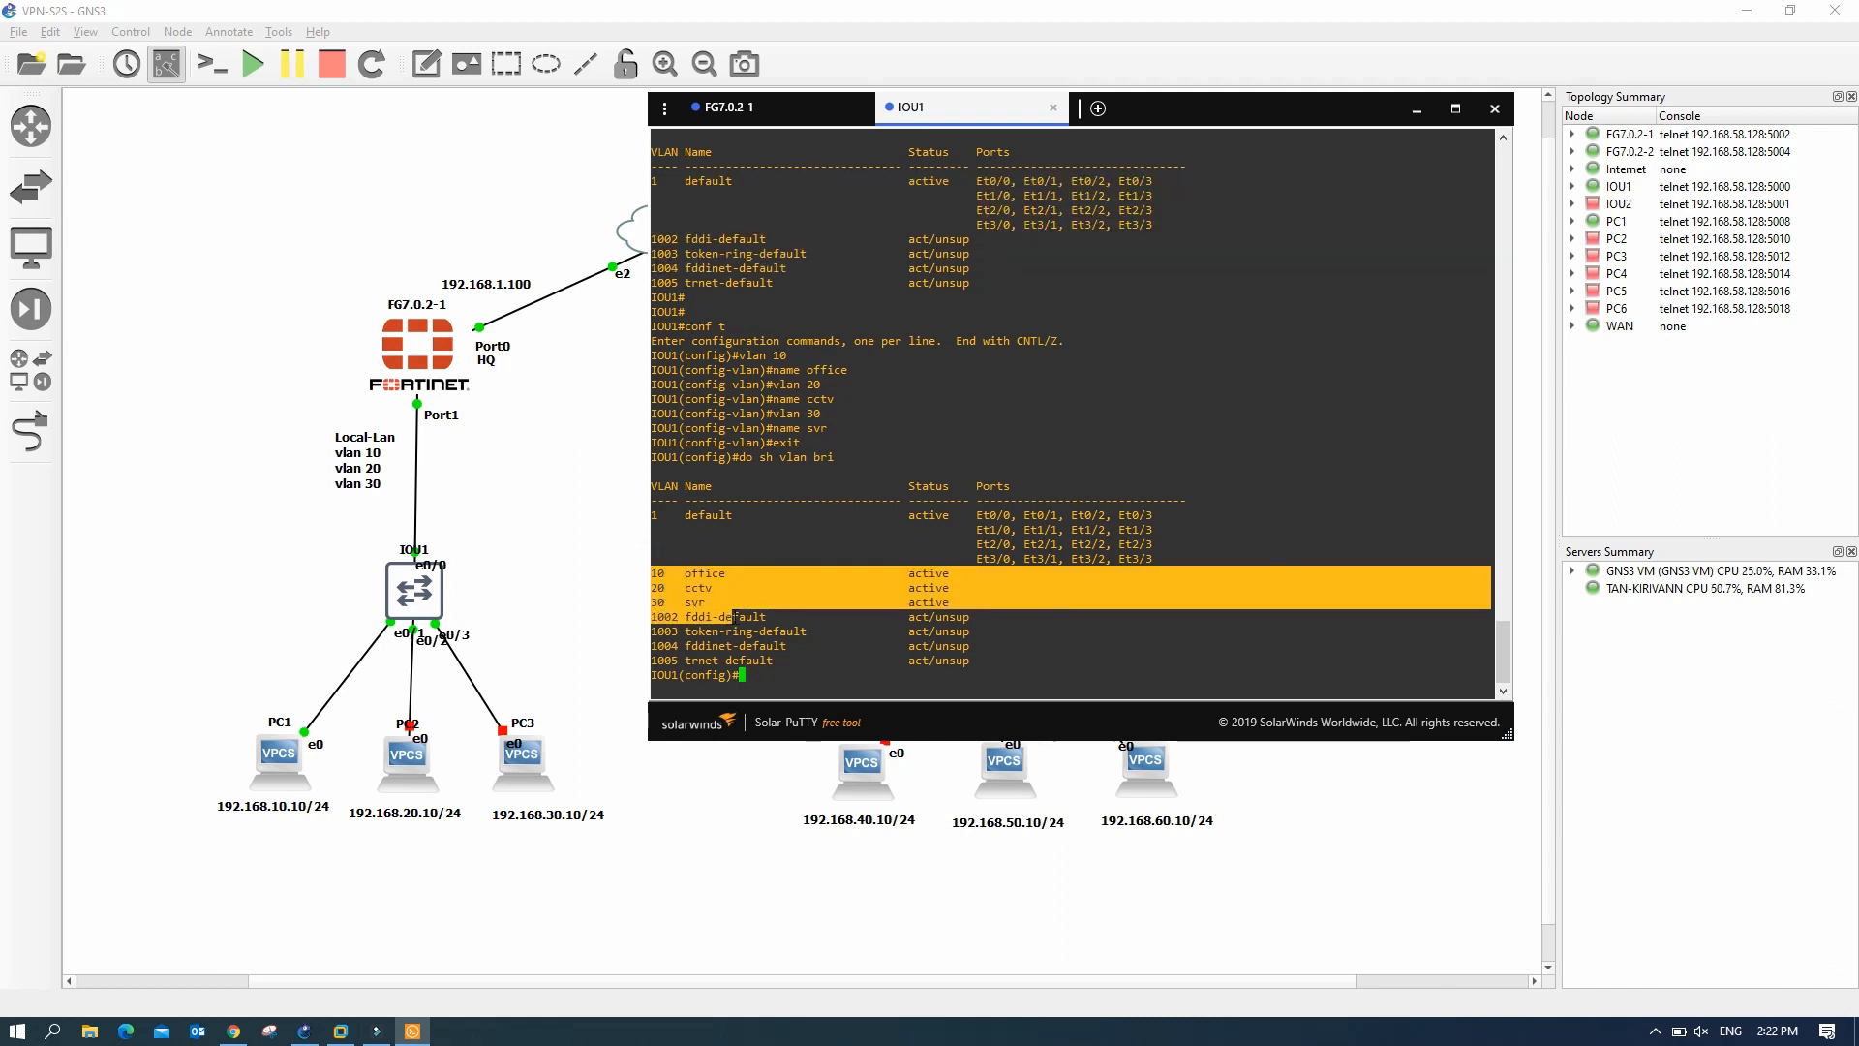
left_click(755, 673)
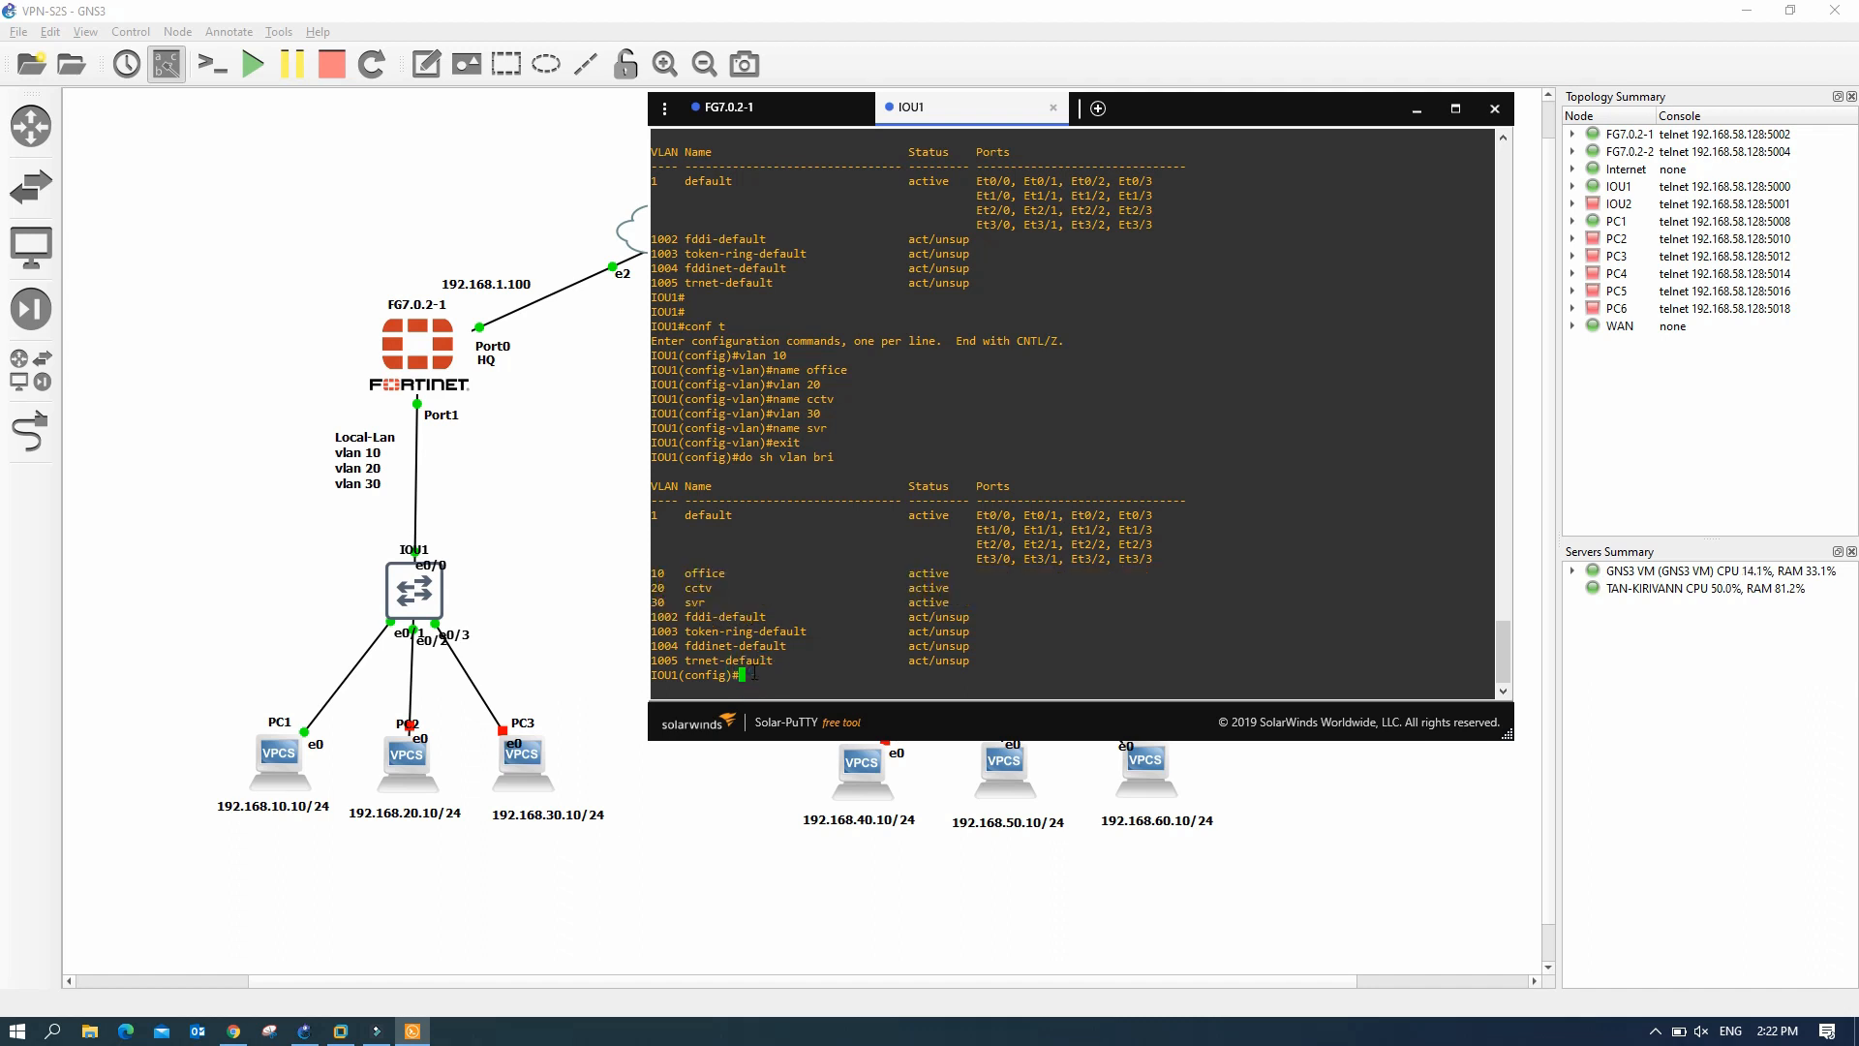
key("Return")
key("Return")
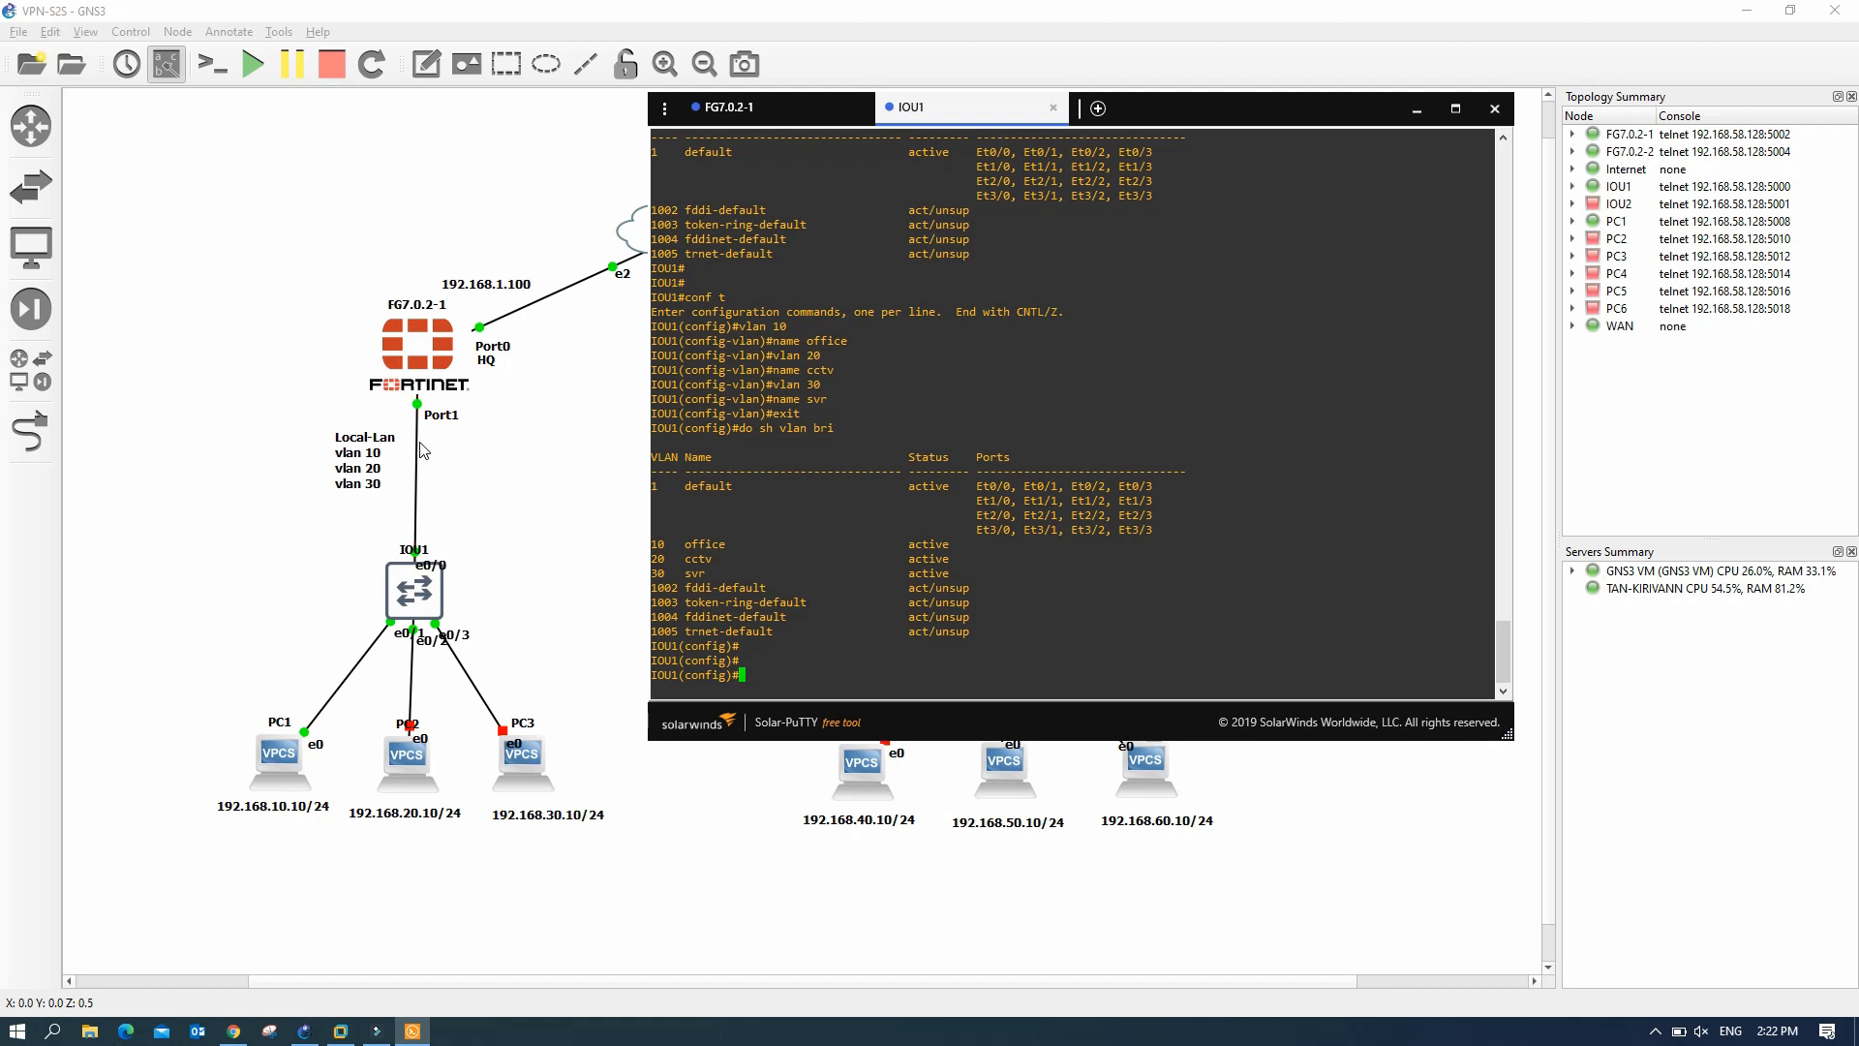
- Reposition IOU1's e0/0 port label on the topology and return to the switch console
left_click(441, 569)
left_click_drag(441, 569, 455, 552)
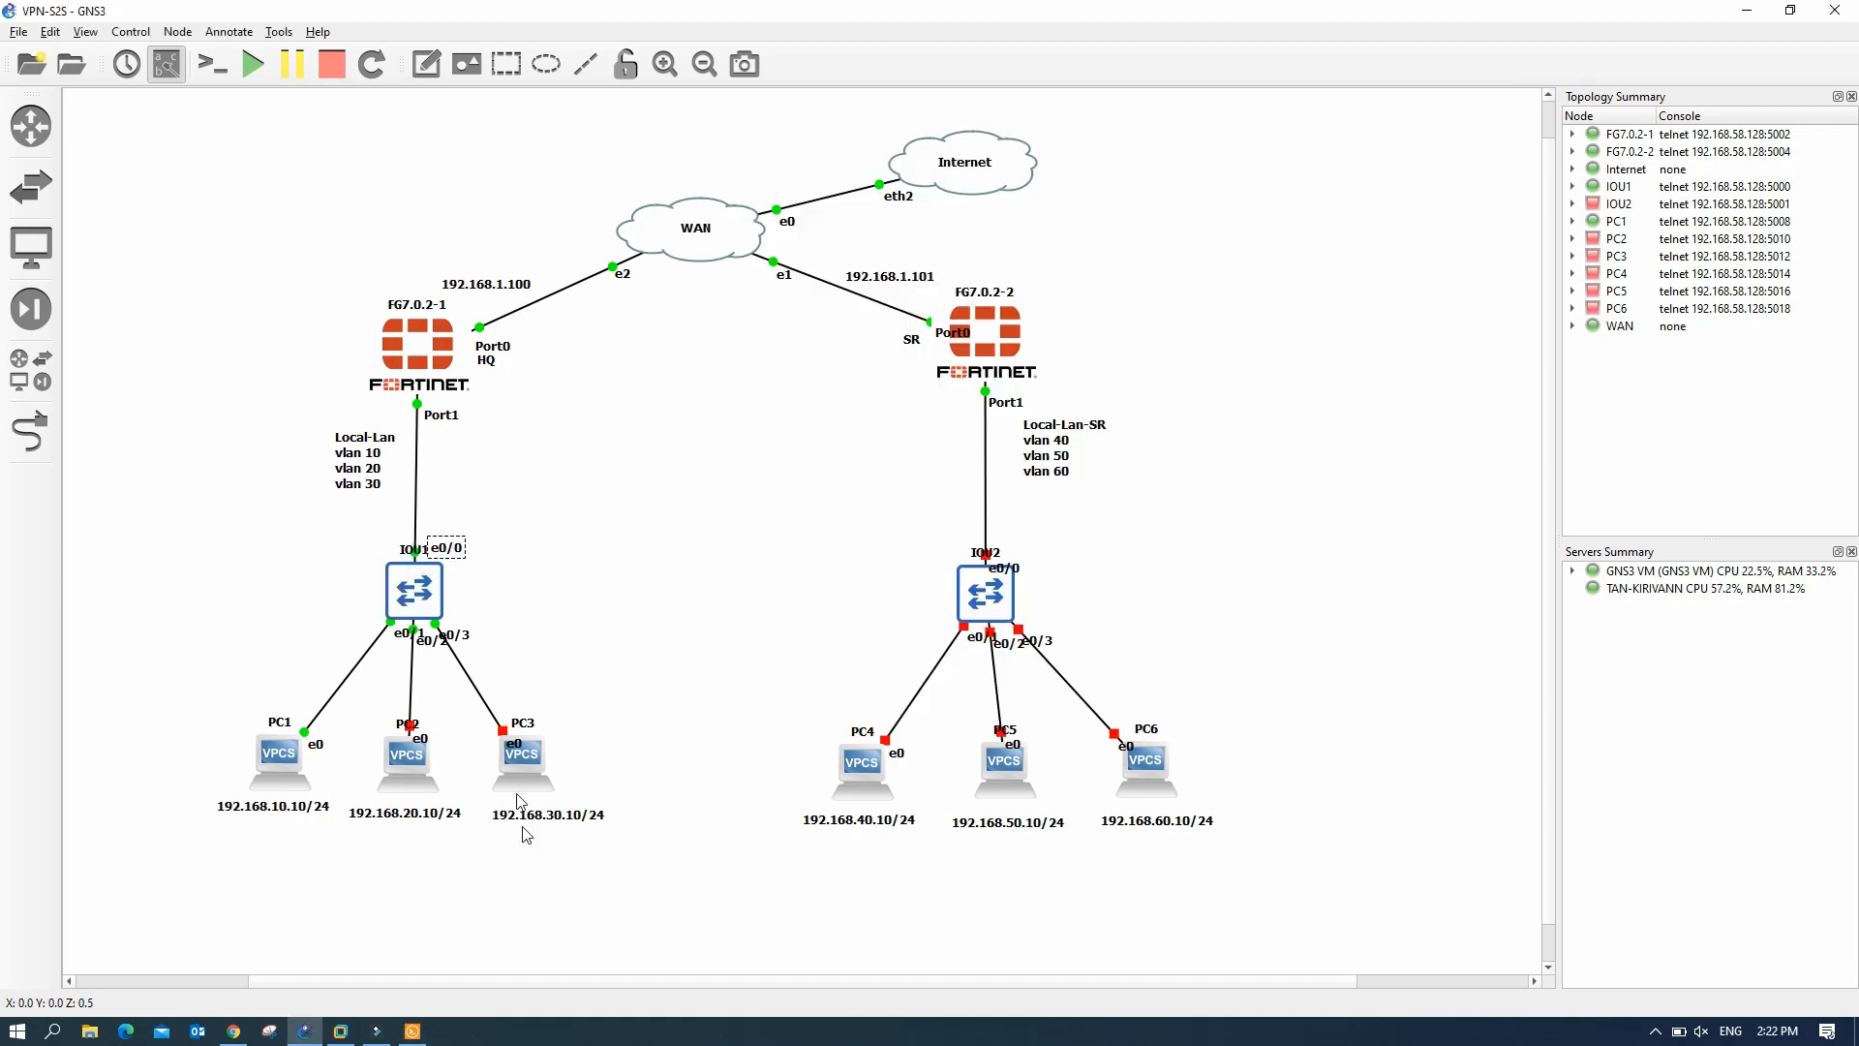
left_click(425, 1027)
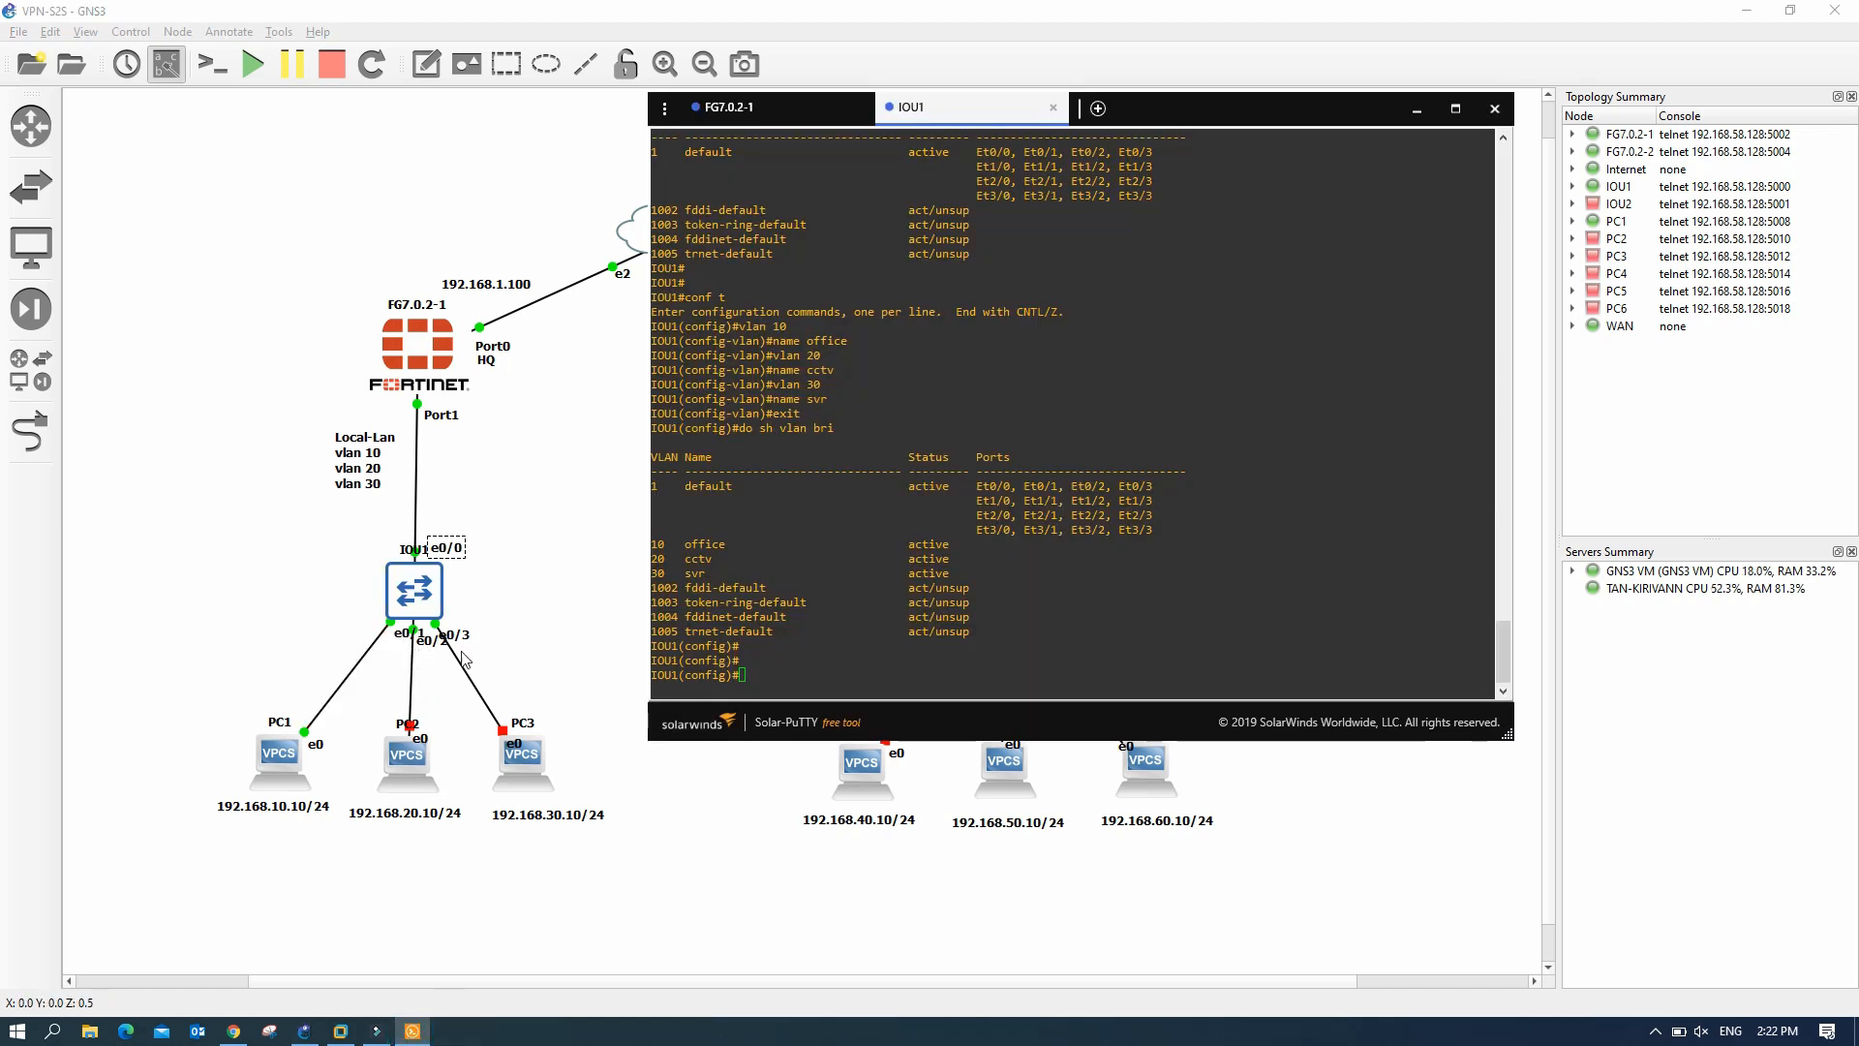
left_click(800, 655)
- Set dot1q trunk encapsulation on IOU1 port e0/0
type("int e0/0")
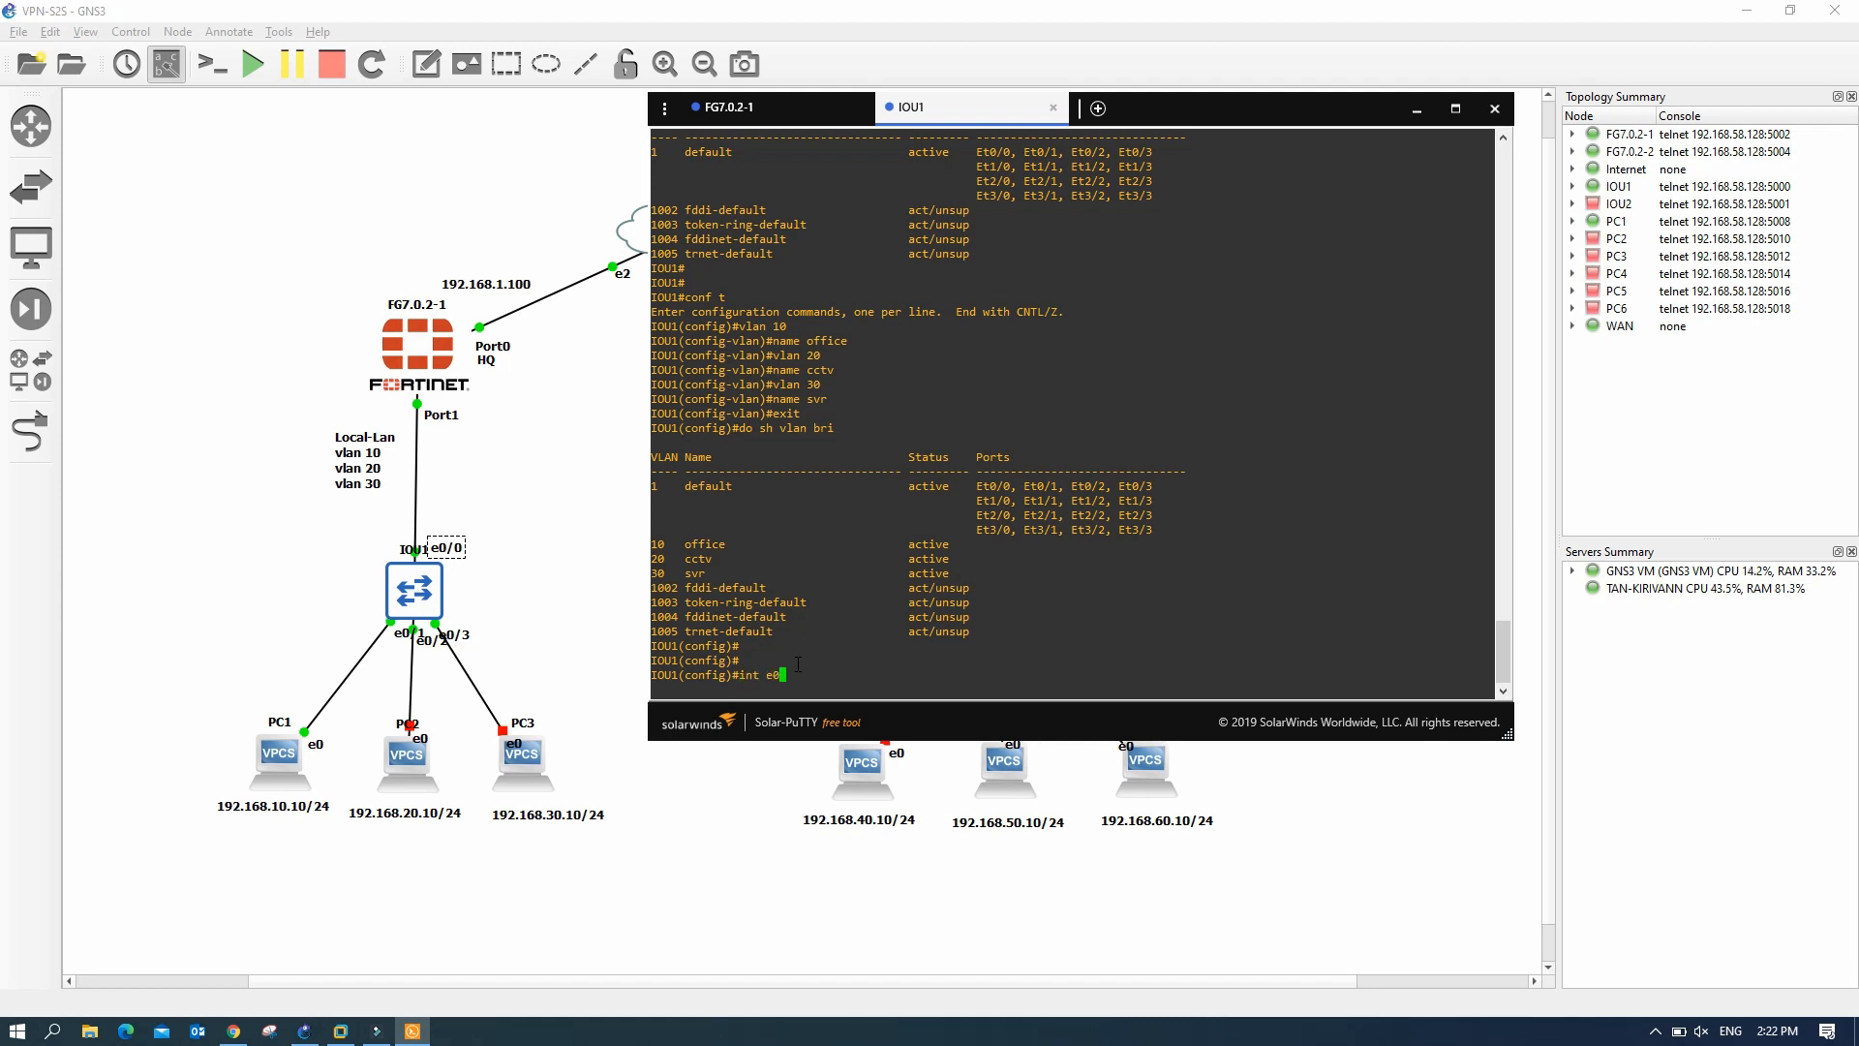
key("Return")
type("swit")
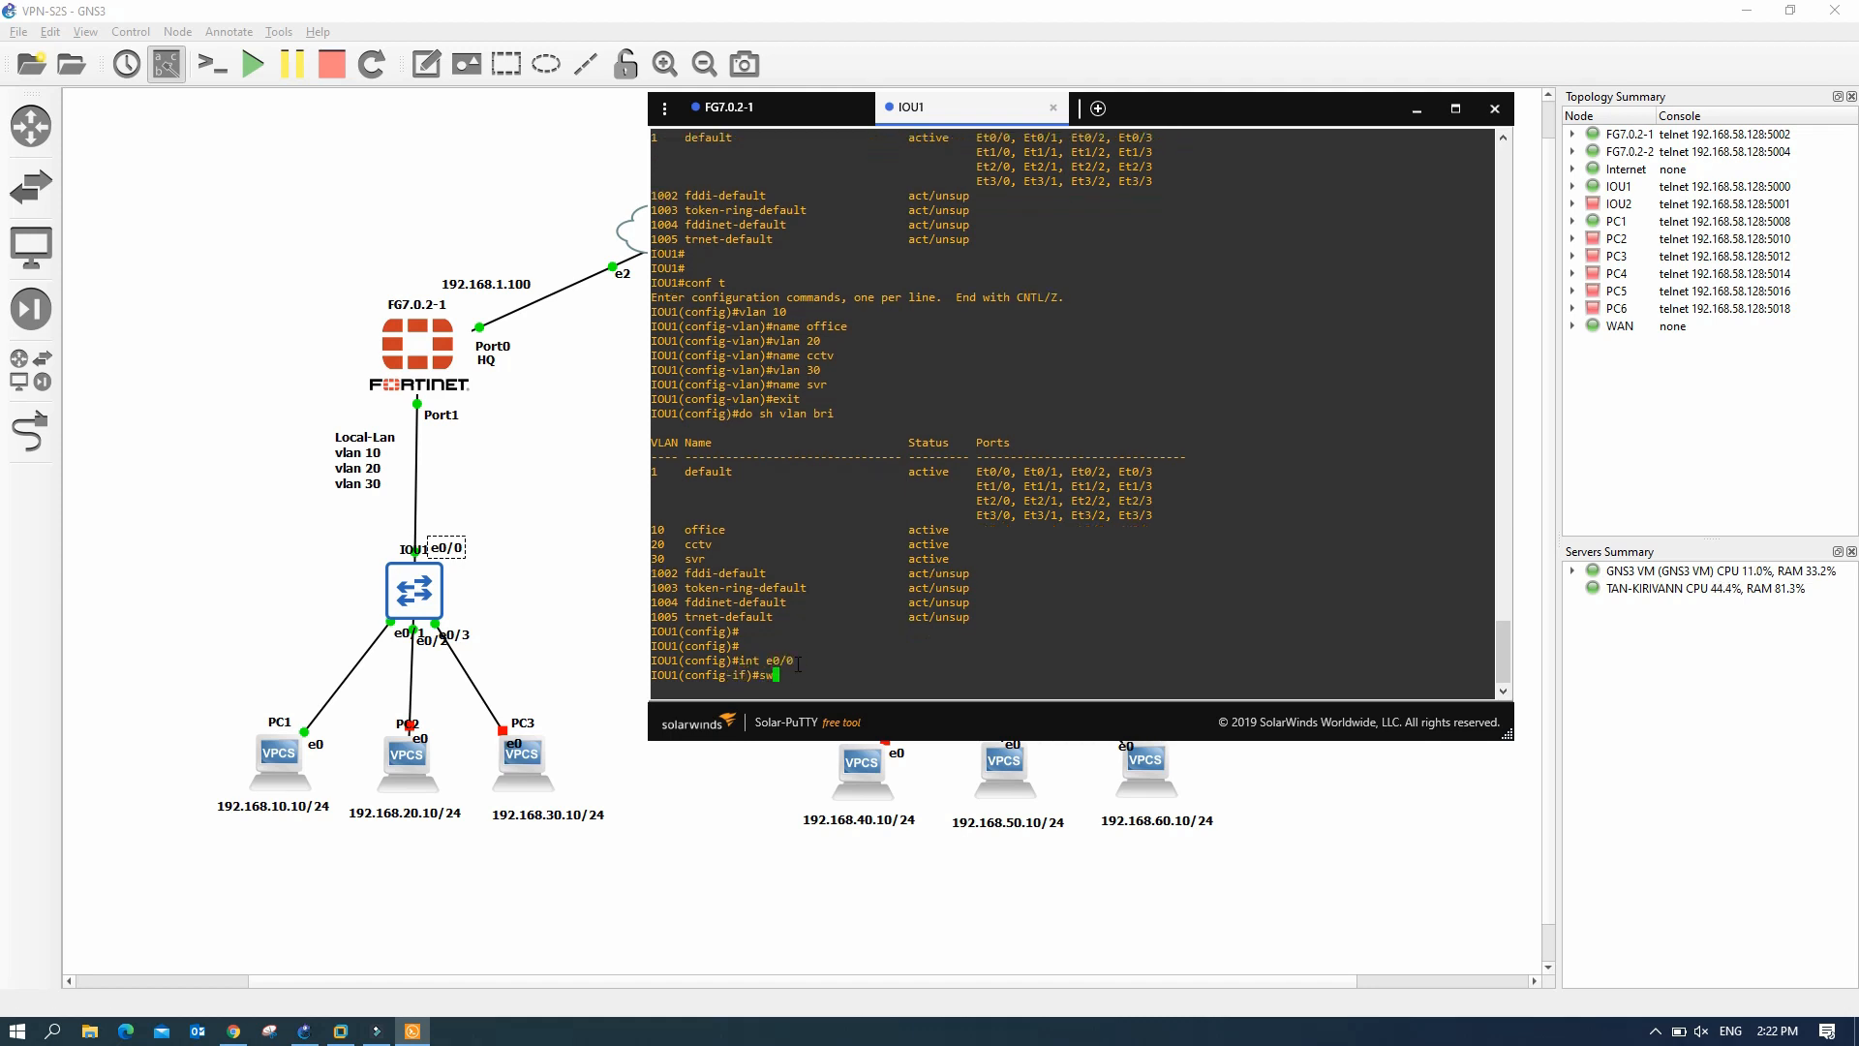
key("Tab")
type("tru")
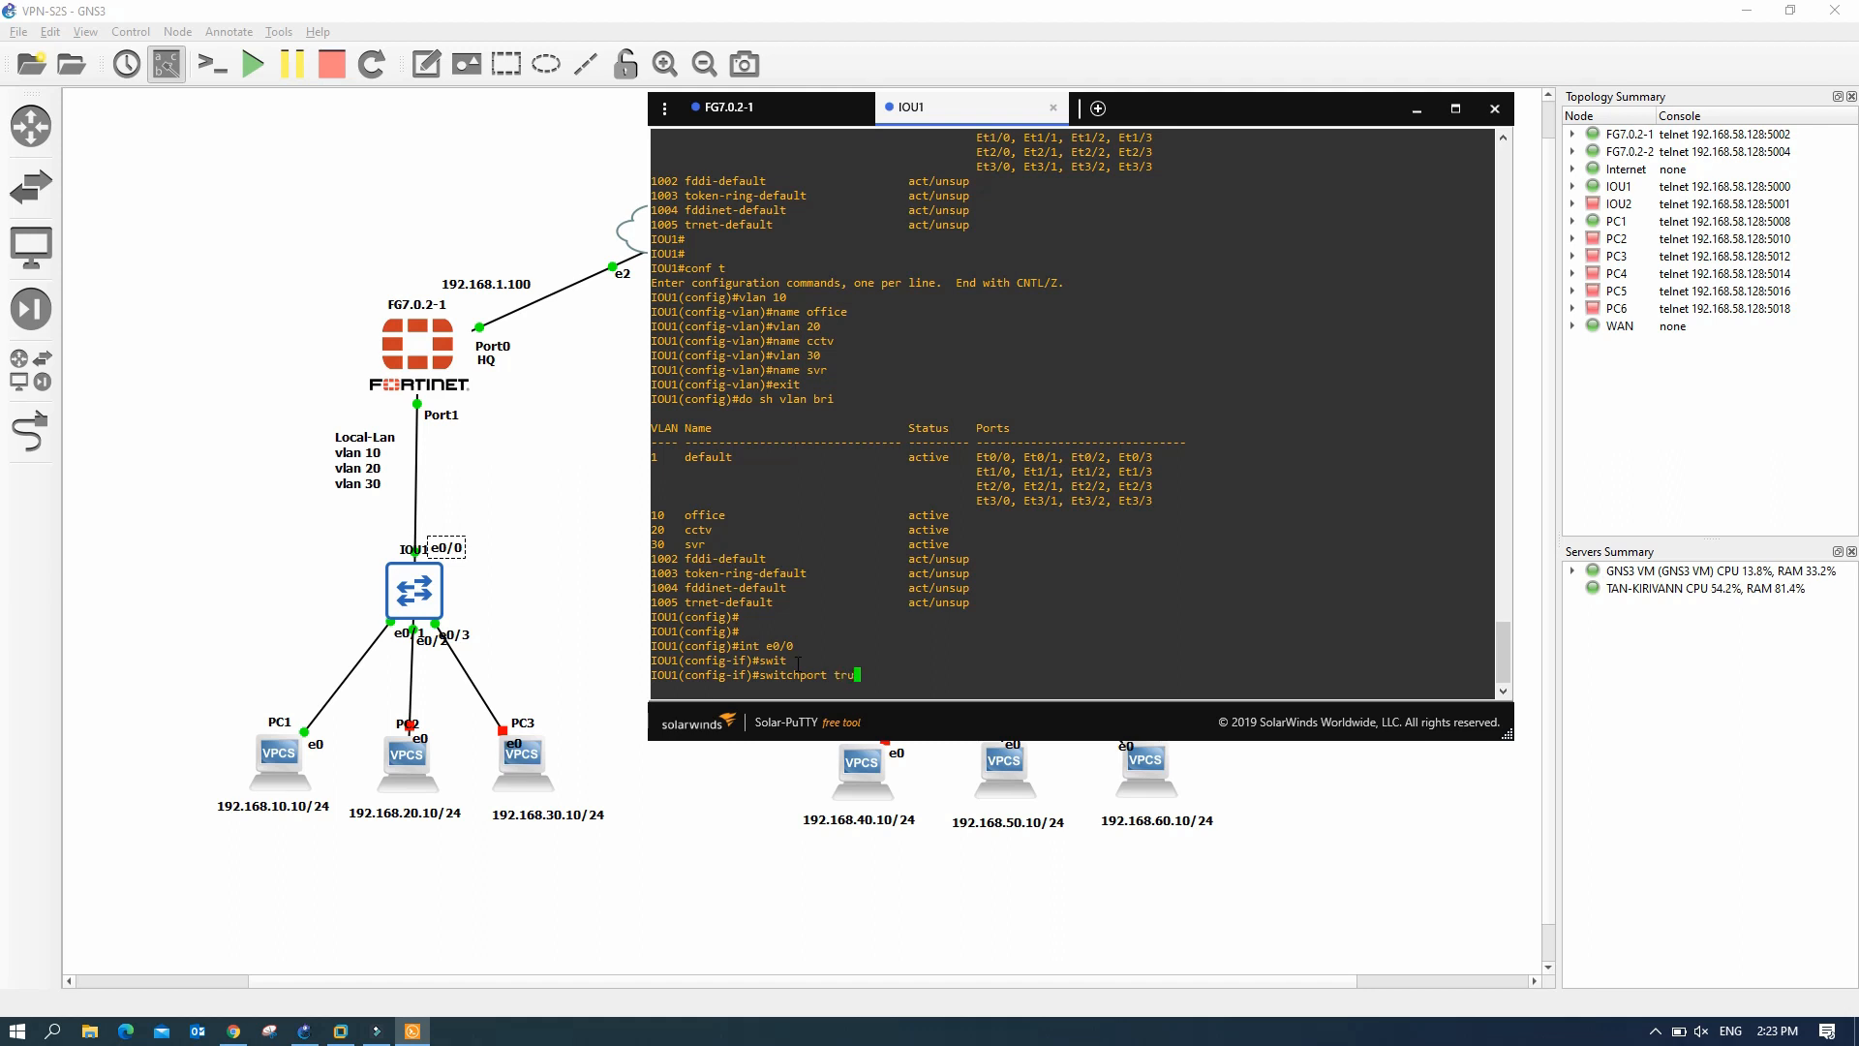
key("Tab")
type("enca")
key("Tab")
type("dot")
key("Tab")
key("Return")
- Put port e0/0 into switchport trunk mode and leave the interface
type("swi")
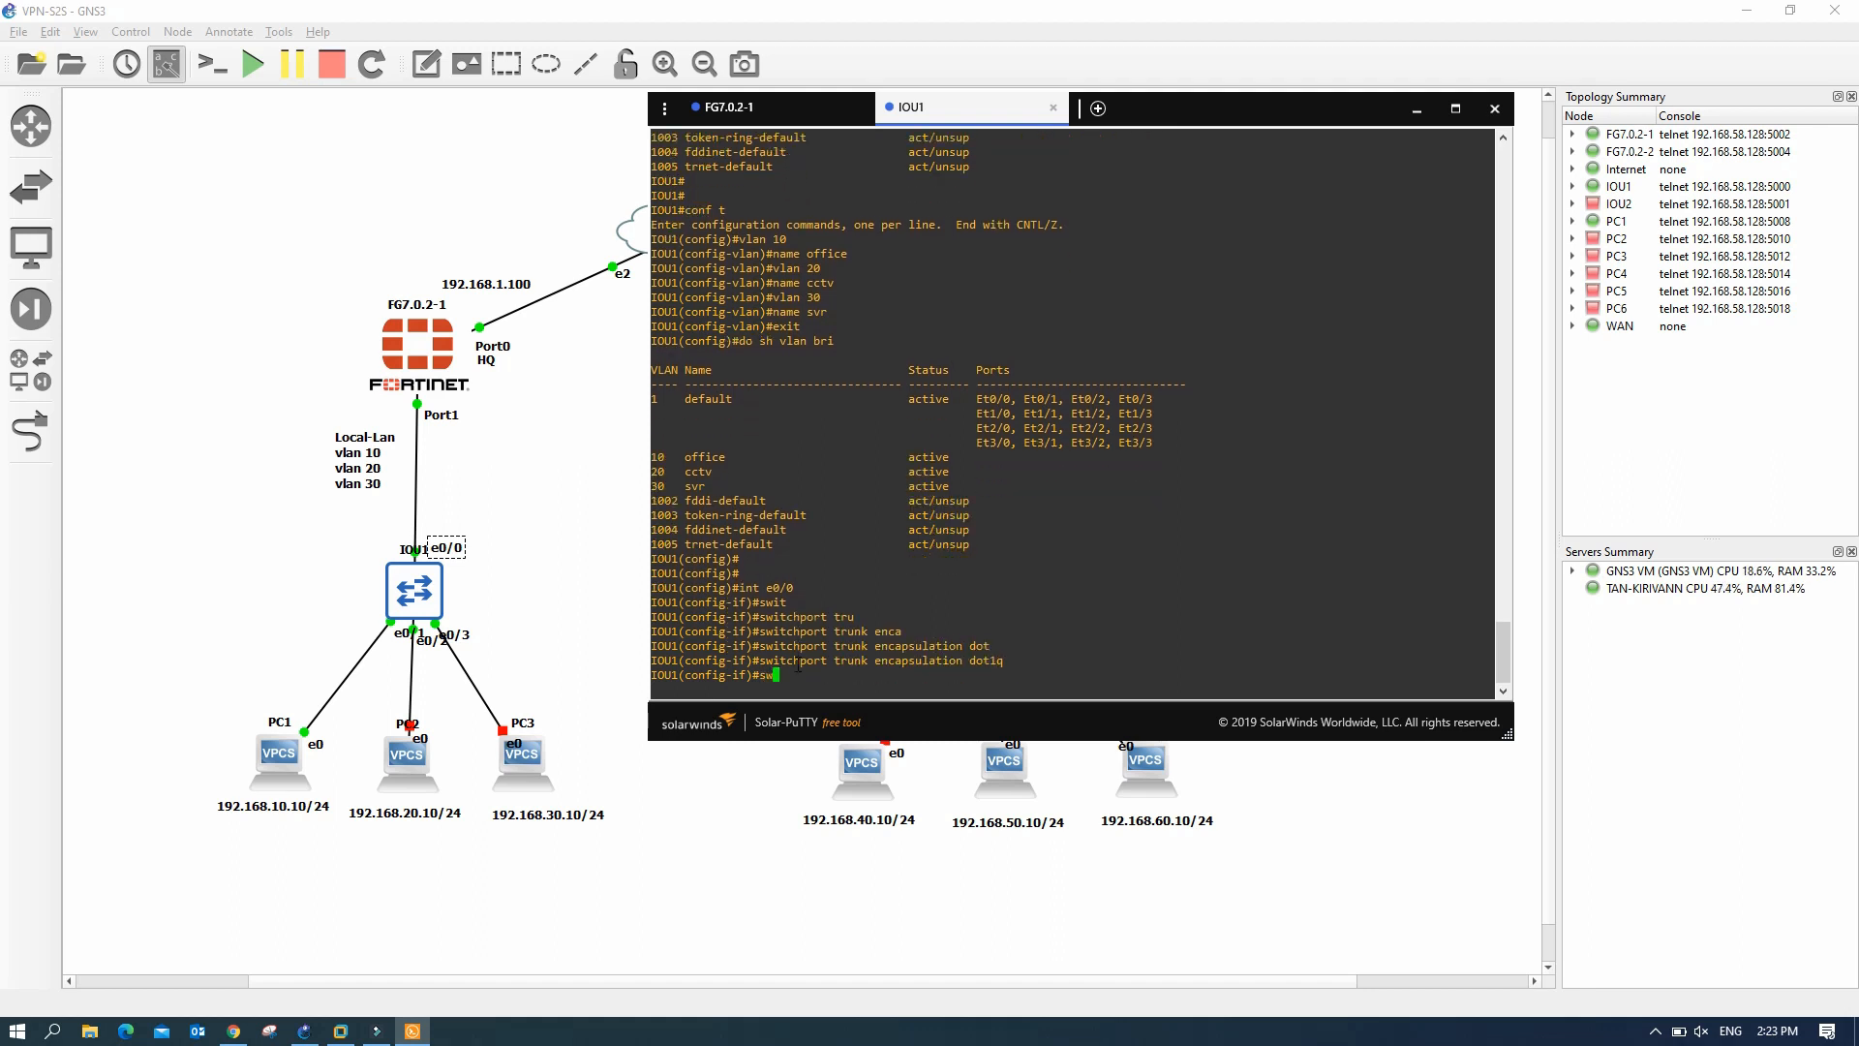
key("Tab")
type("mod tru")
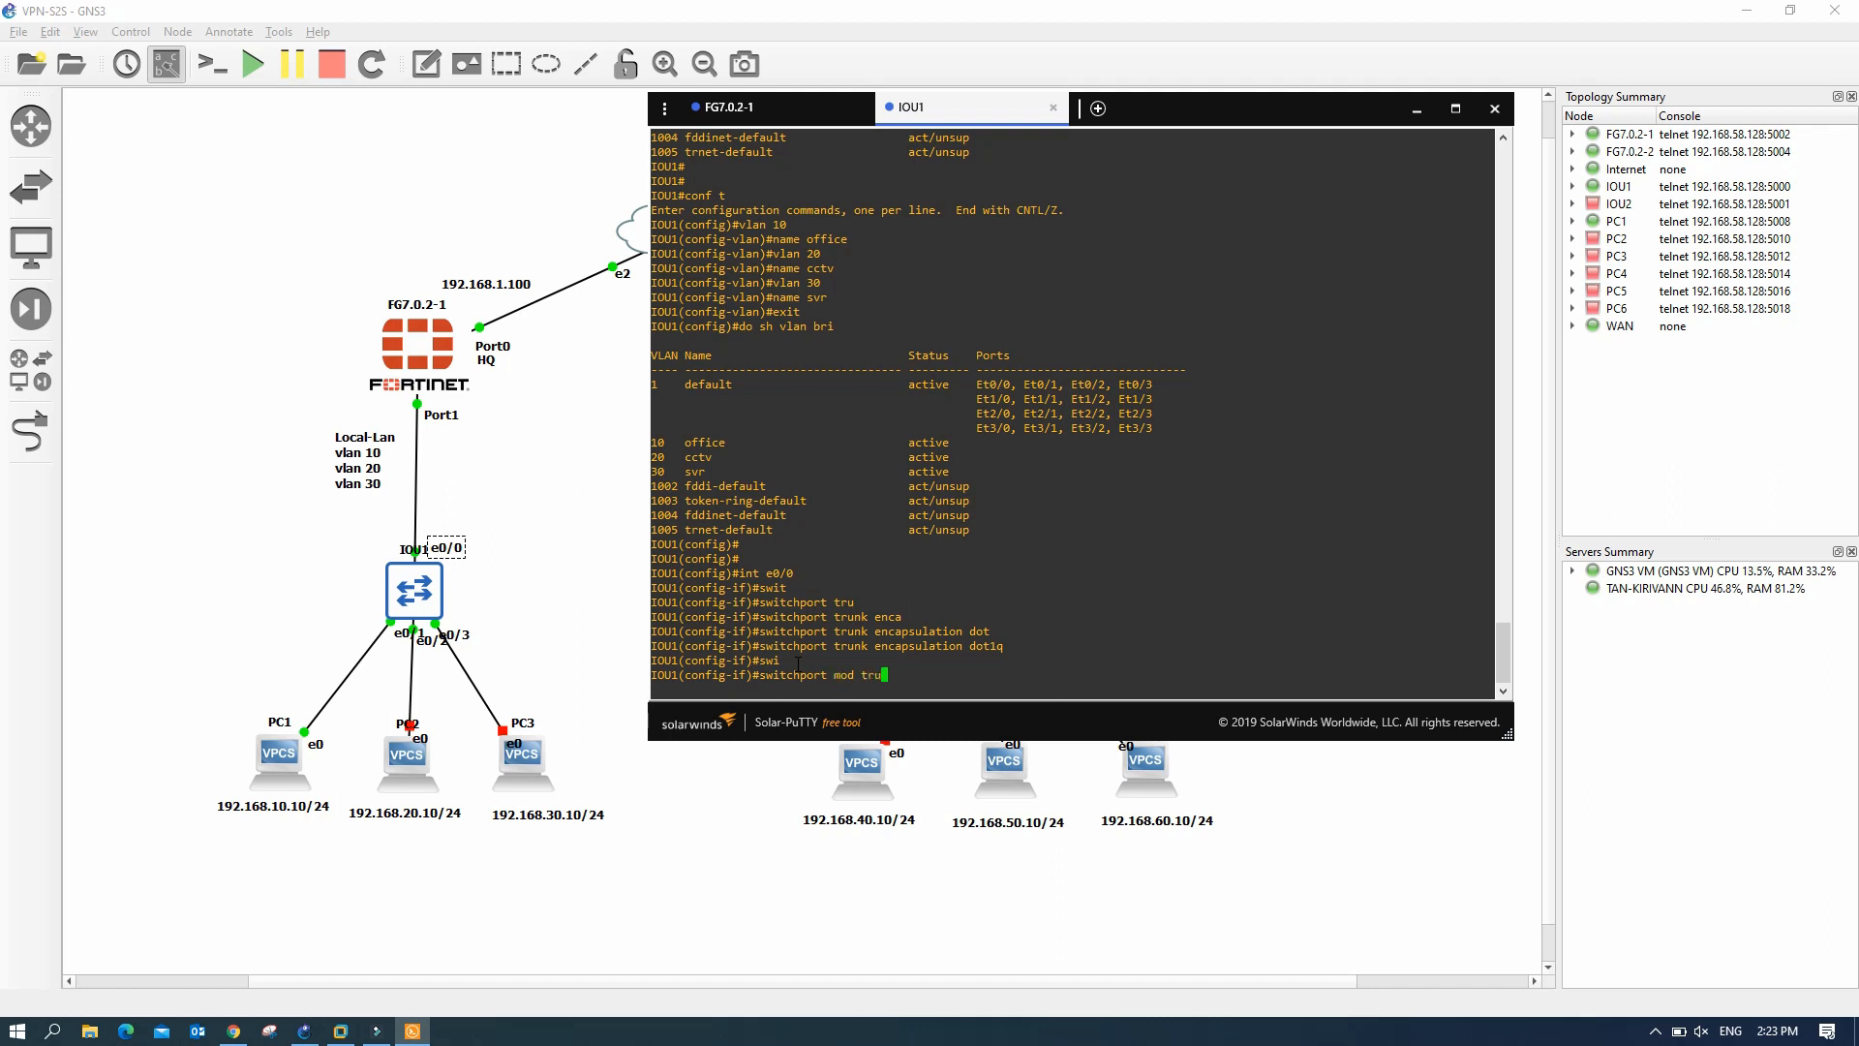
key("Return")
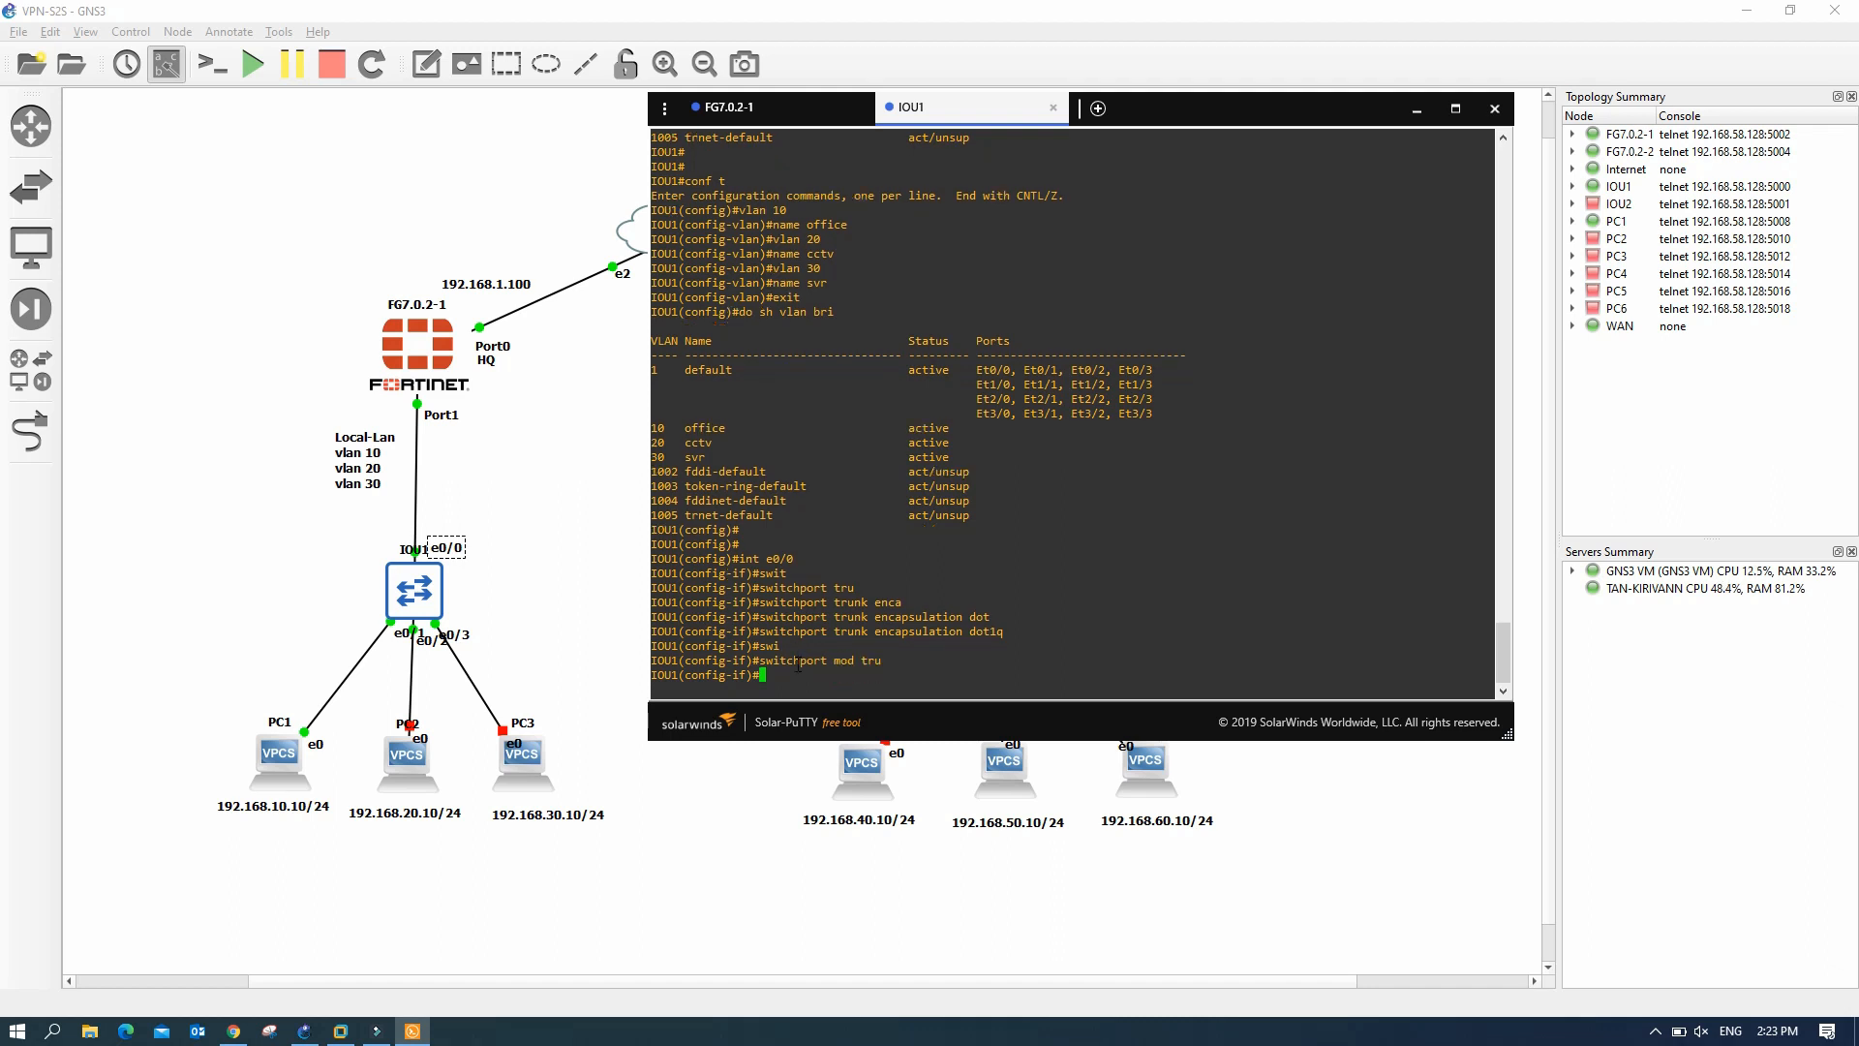
type("exit")
key("Return")
- Make port e0/1 an access port in VLAN 10
type("int ")
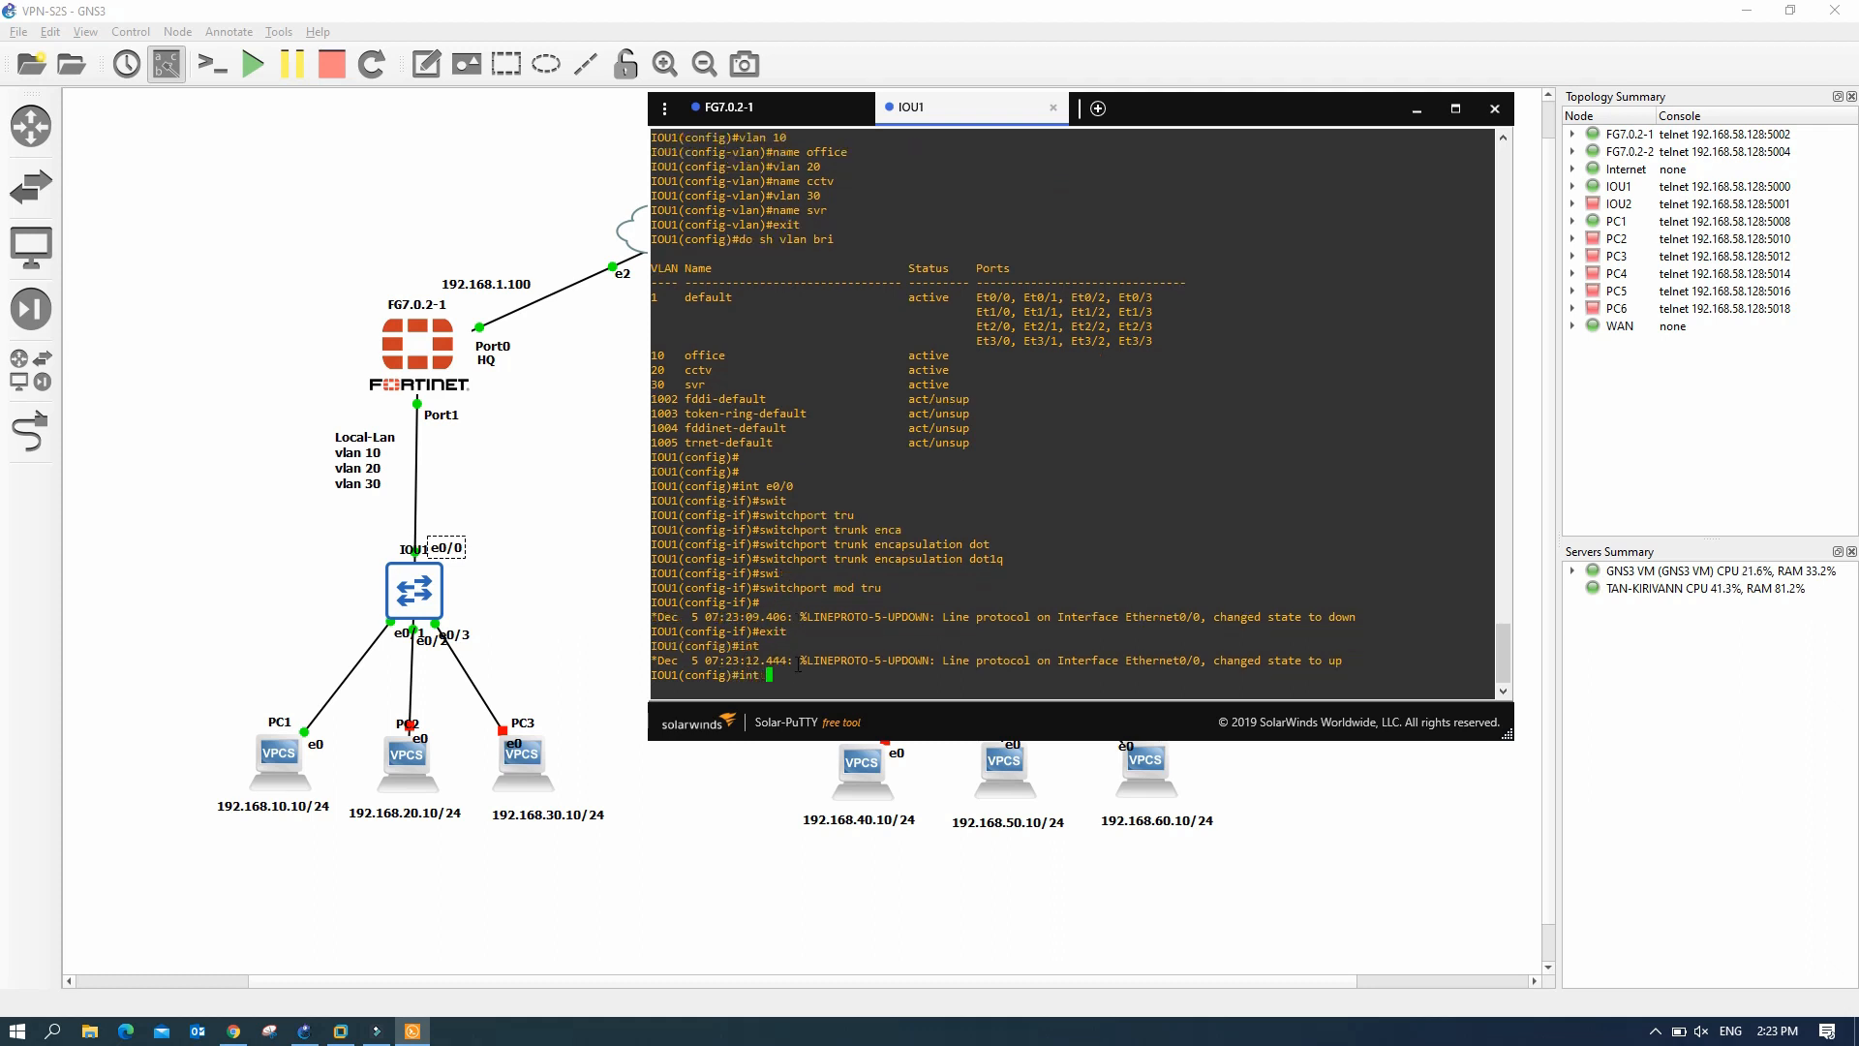
type("e0/1")
key("Return")
type("switchport m")
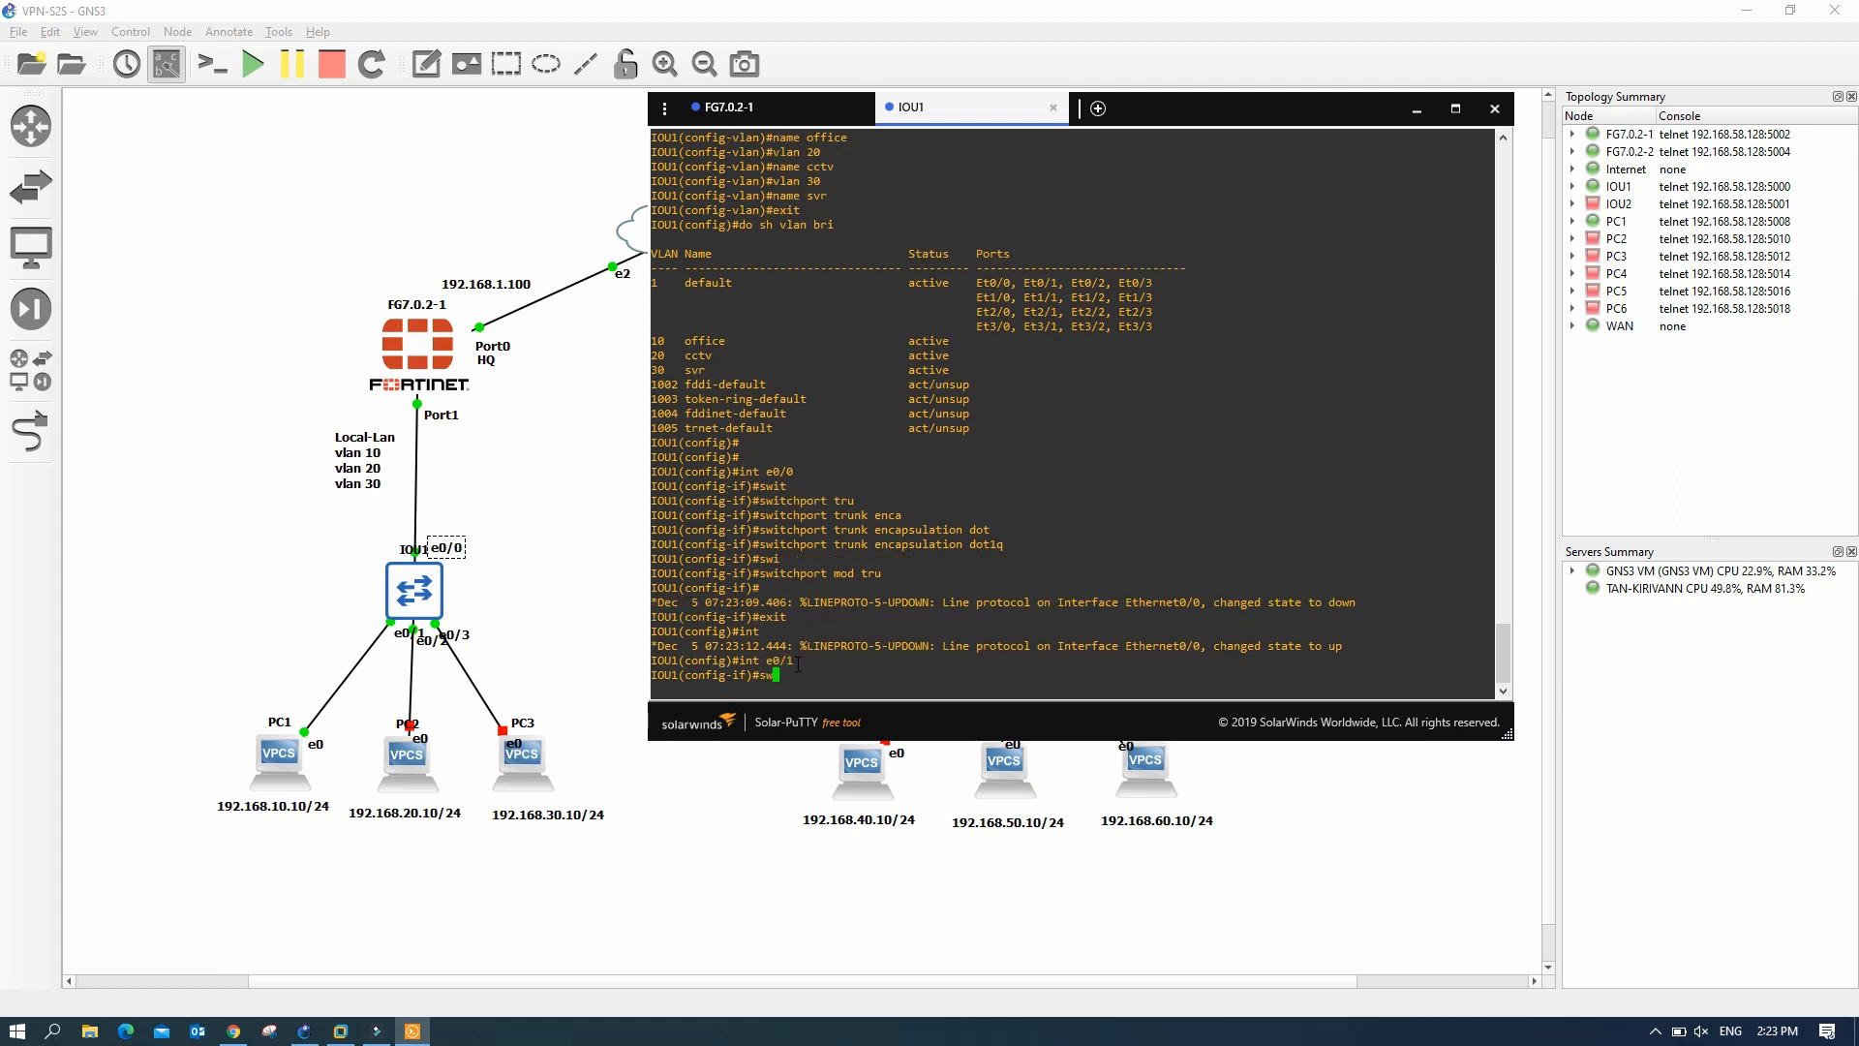
key("Tab")
type("mod")
key("Tab")
type("acc")
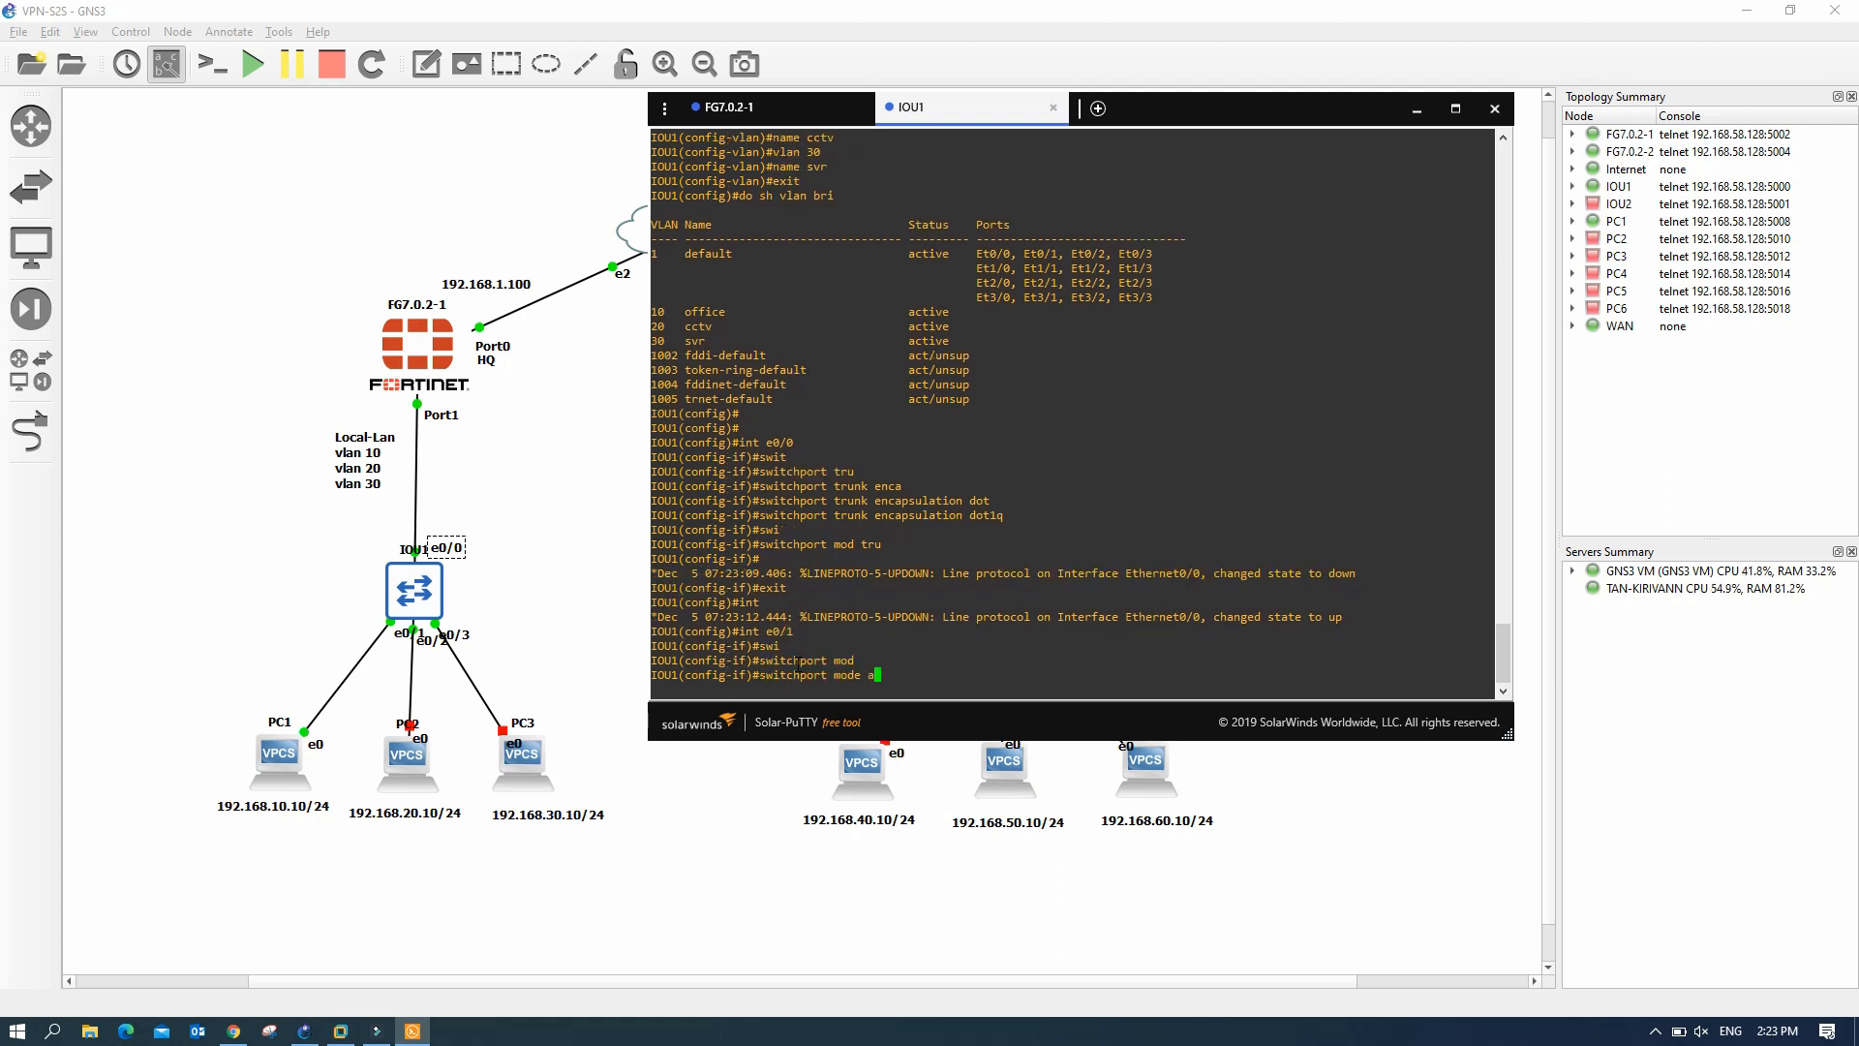
key("Return")
type("swi")
key("Tab")
type("acc vlan 10")
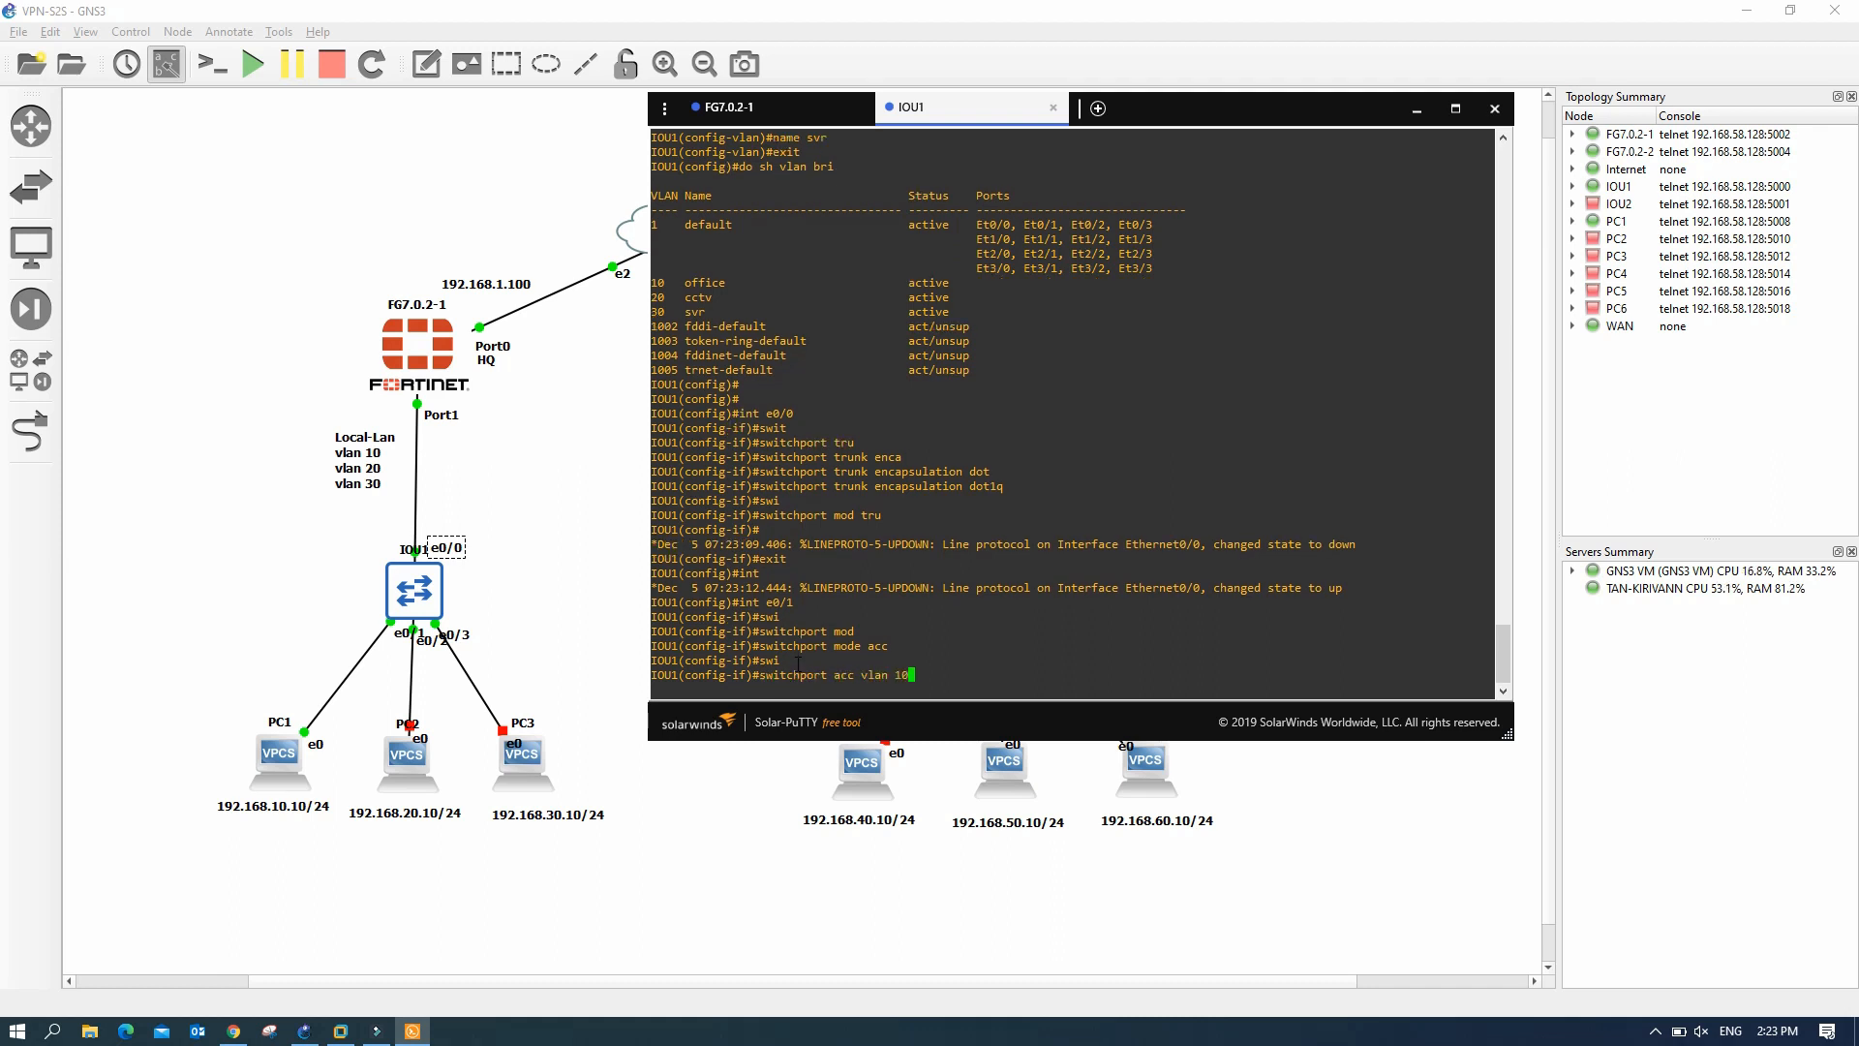
key("Return")
type("int e0/1")
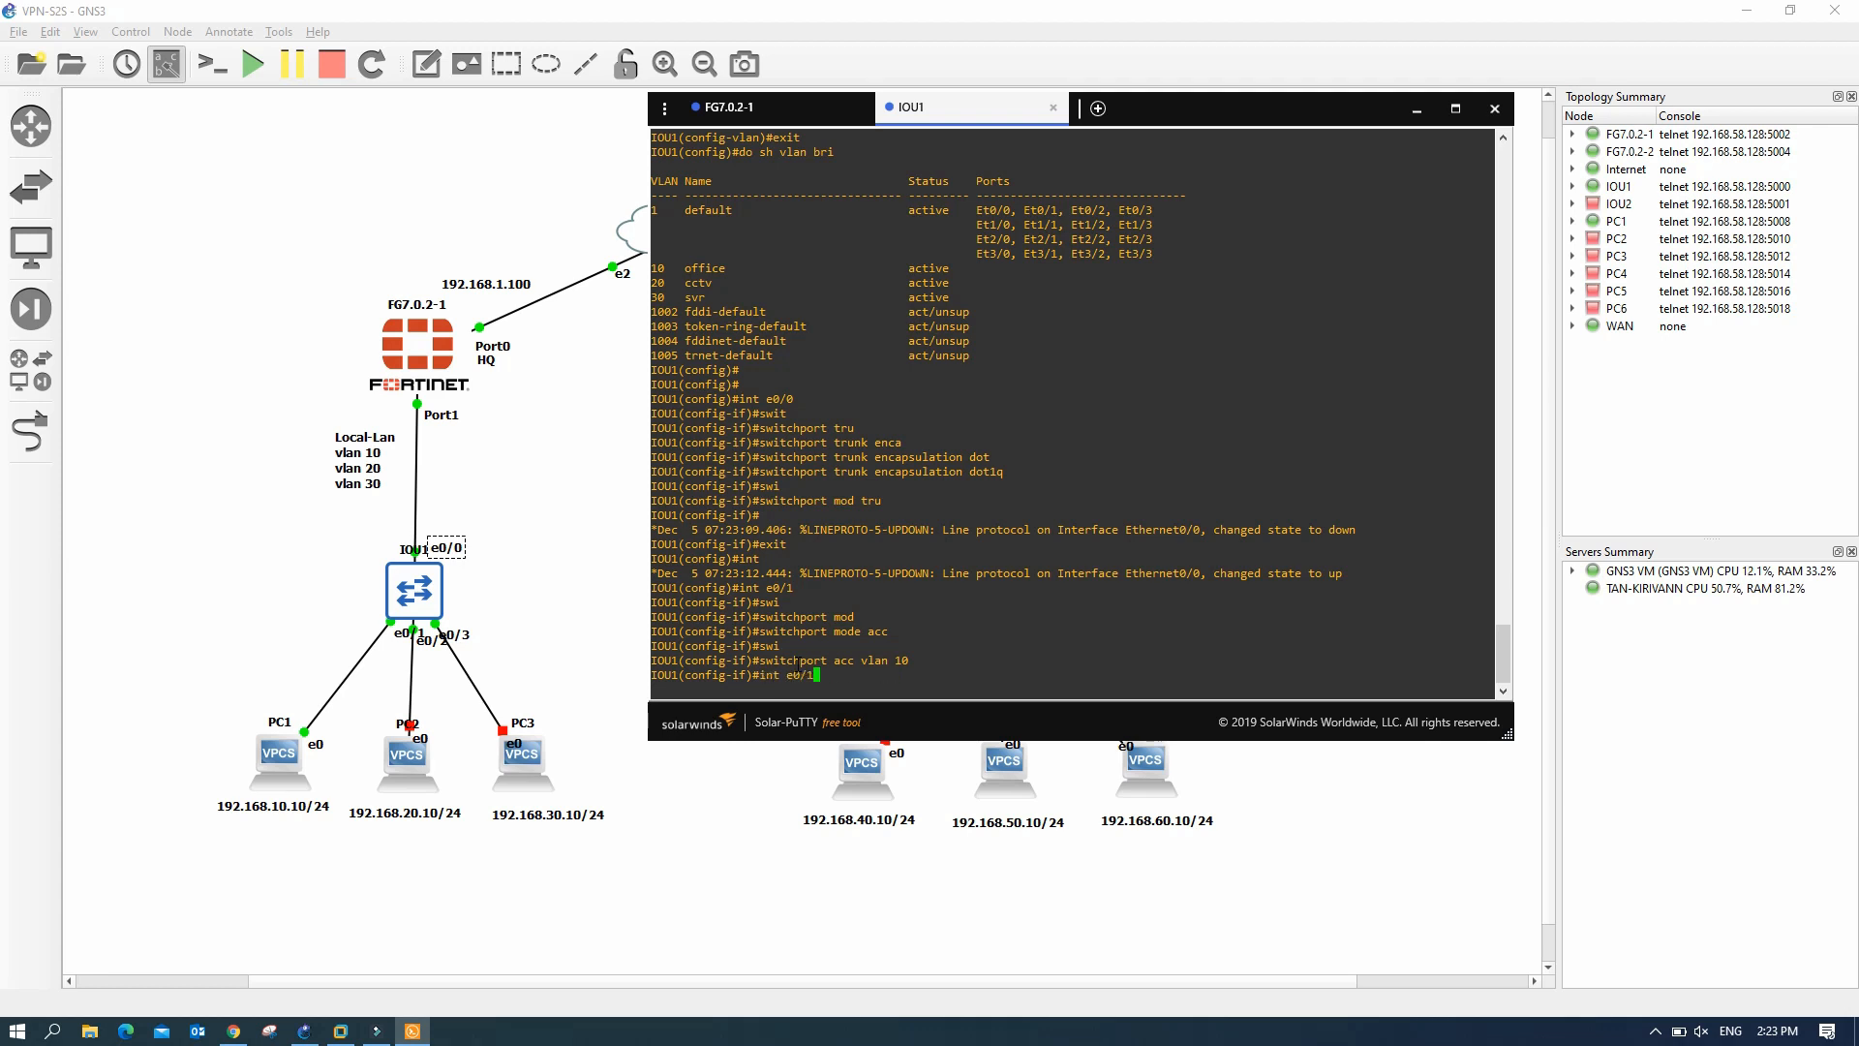
- Make port e0/2 an access port in VLAN 20
key("BackSpace")
type("2")
key("Return")
type("switchport mode acc")
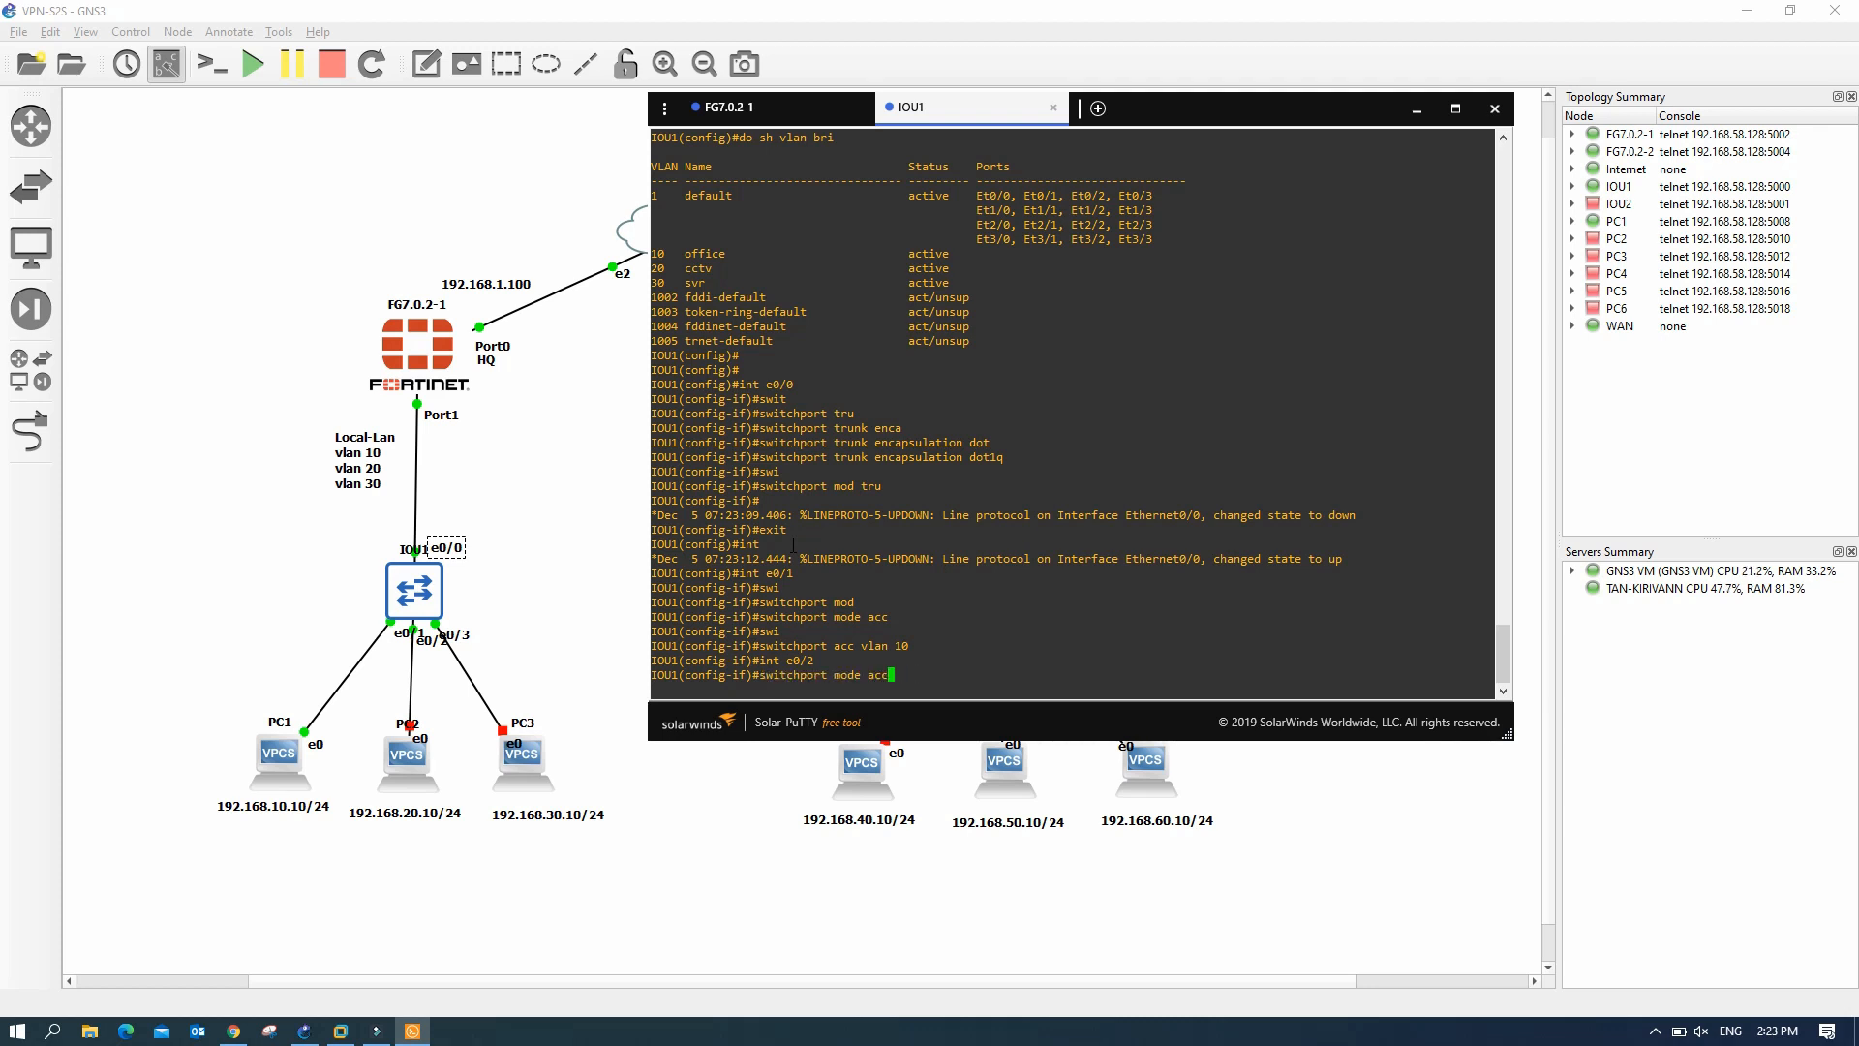
key("Return")
key("Up")
key("Up")
key("Up")
key("Left")
key("BackSpace")
type("2")
key("Right")
key("Return")
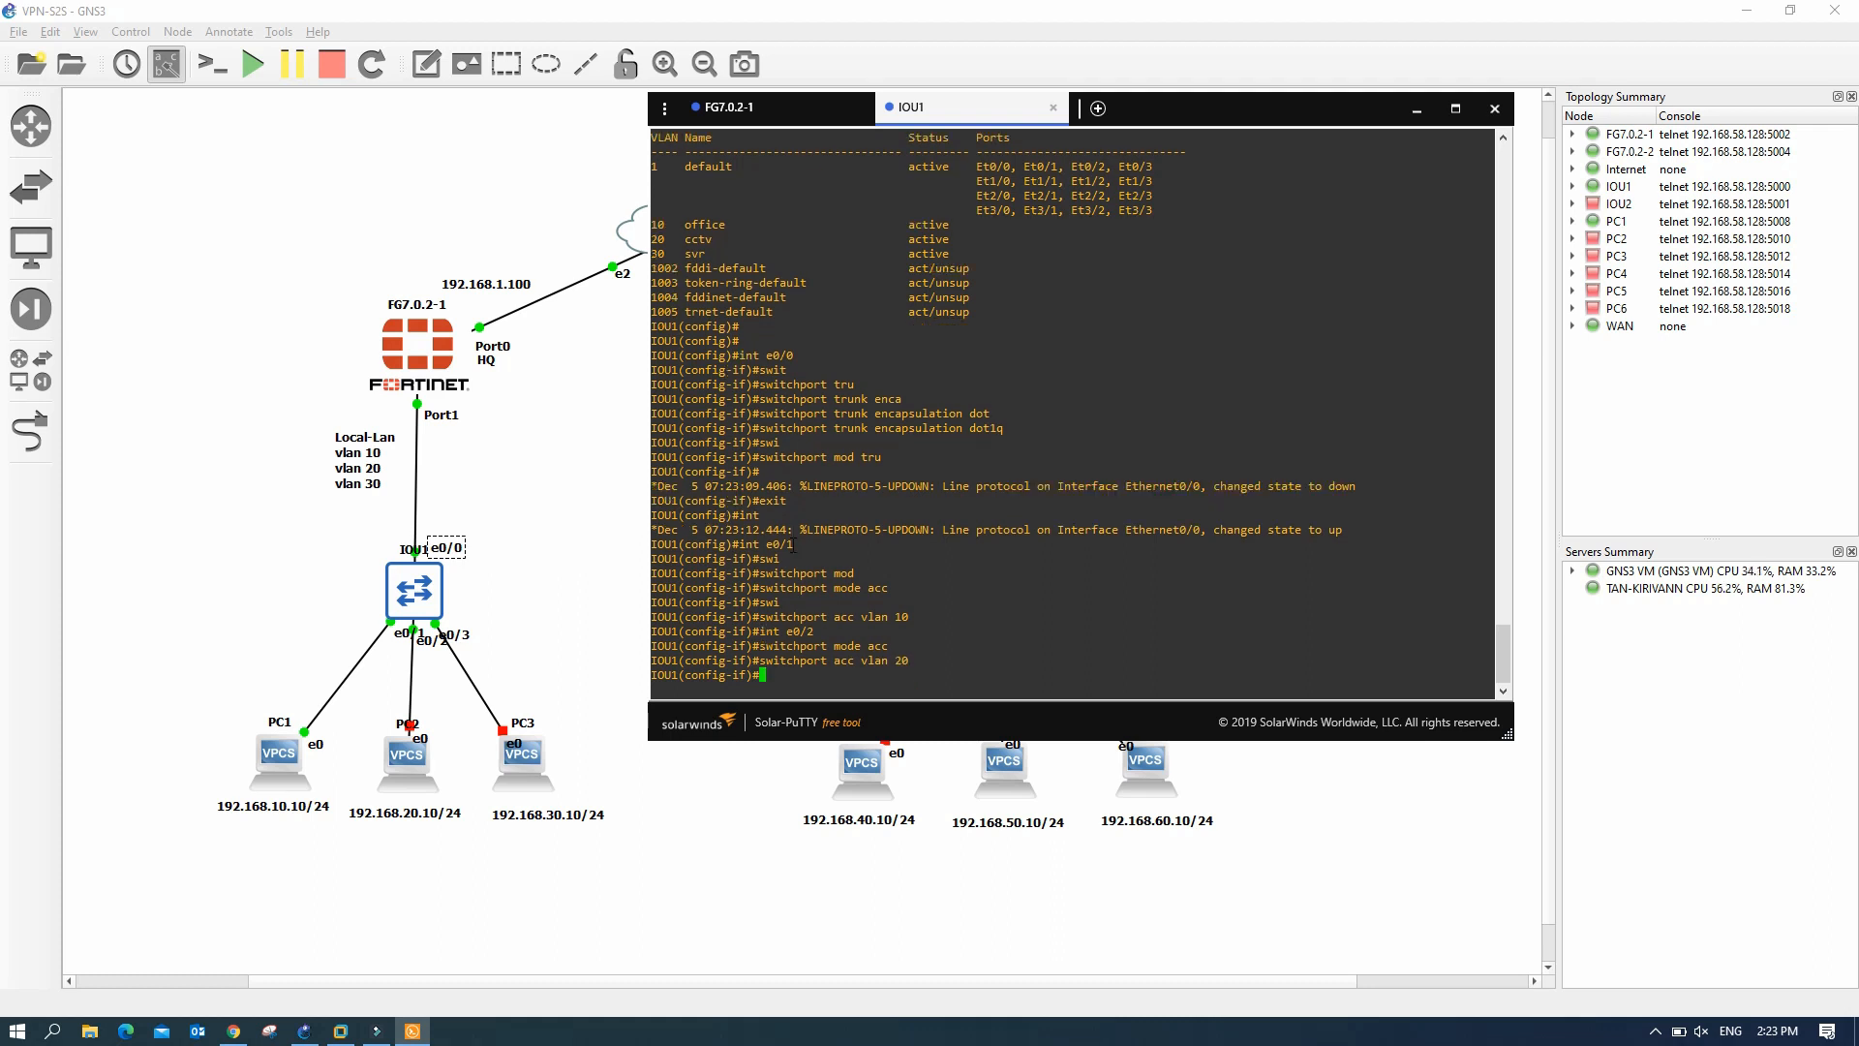
- Make port e0/3 an access port in VLAN 30, then 'end' configuration mode
key("Up")
key("Up")
key("Up")
key("BackSpace")
type("3")
key("Return")
key("Up")
key("Up")
key("Up")
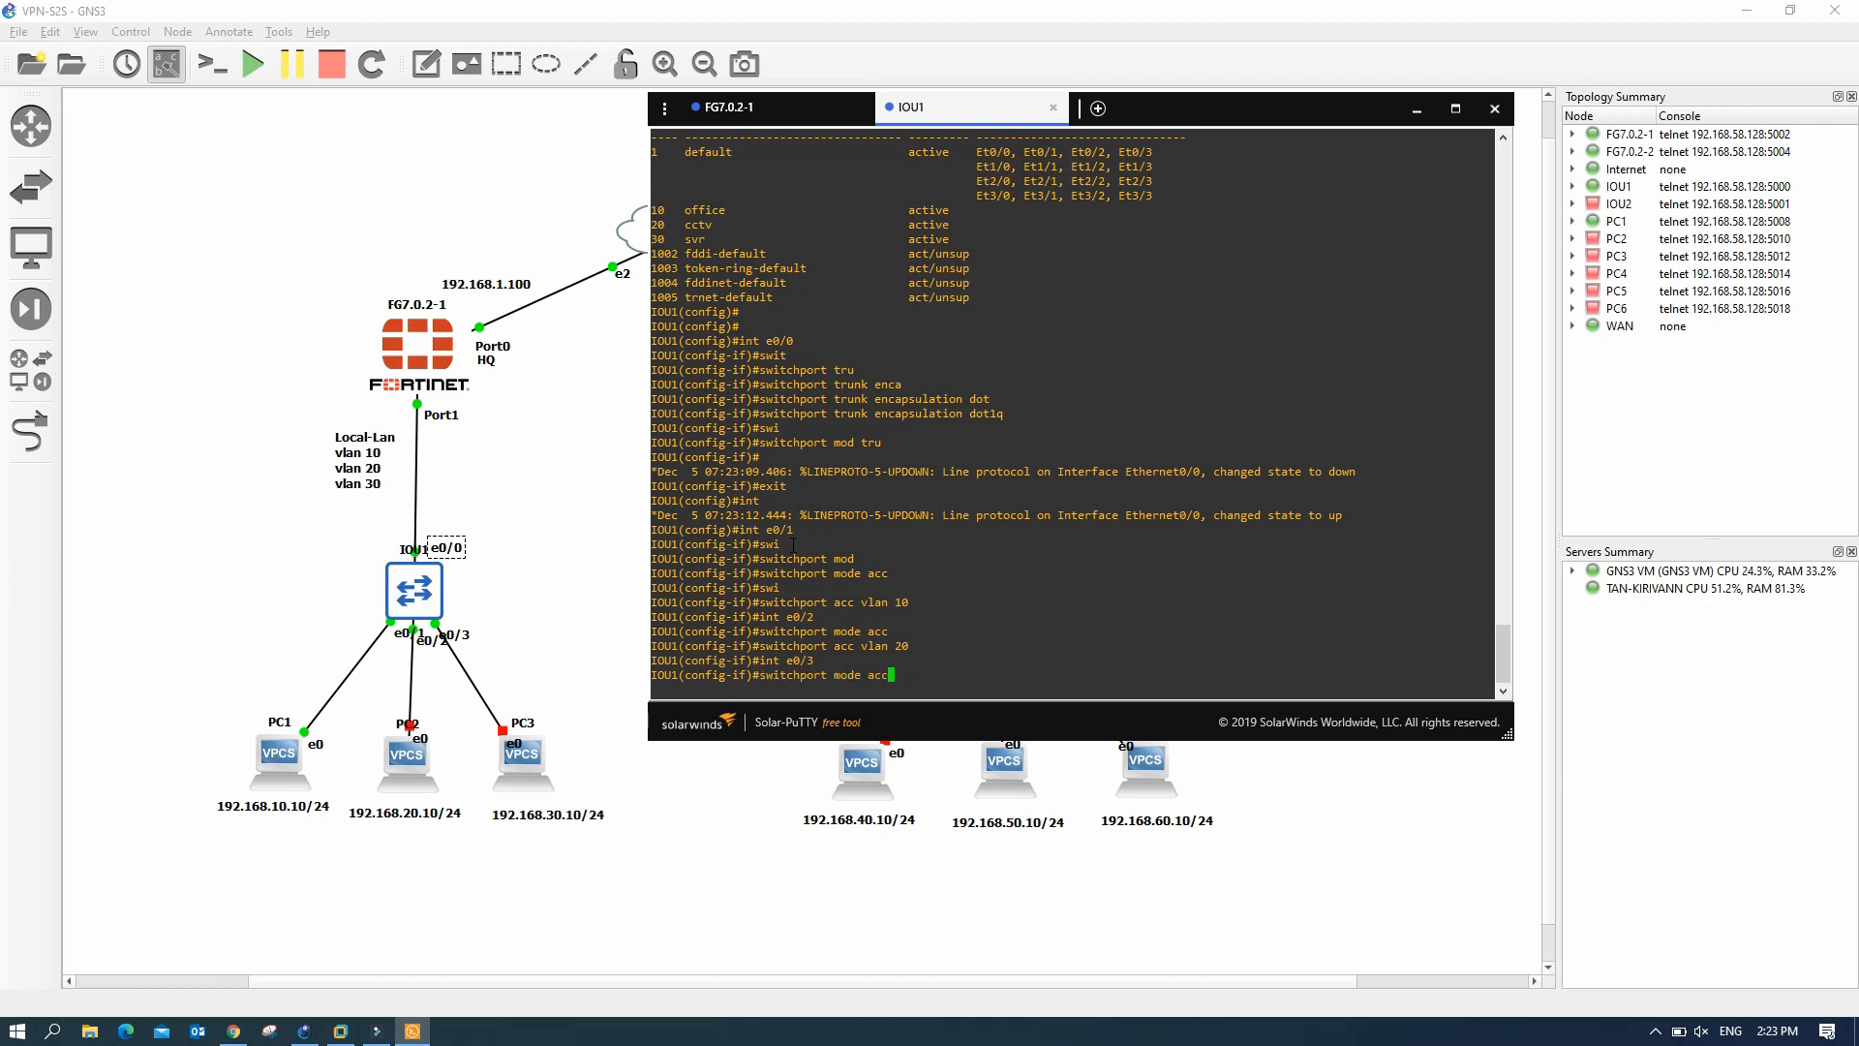
key("Return")
key("Up")
key("Up")
key("Up")
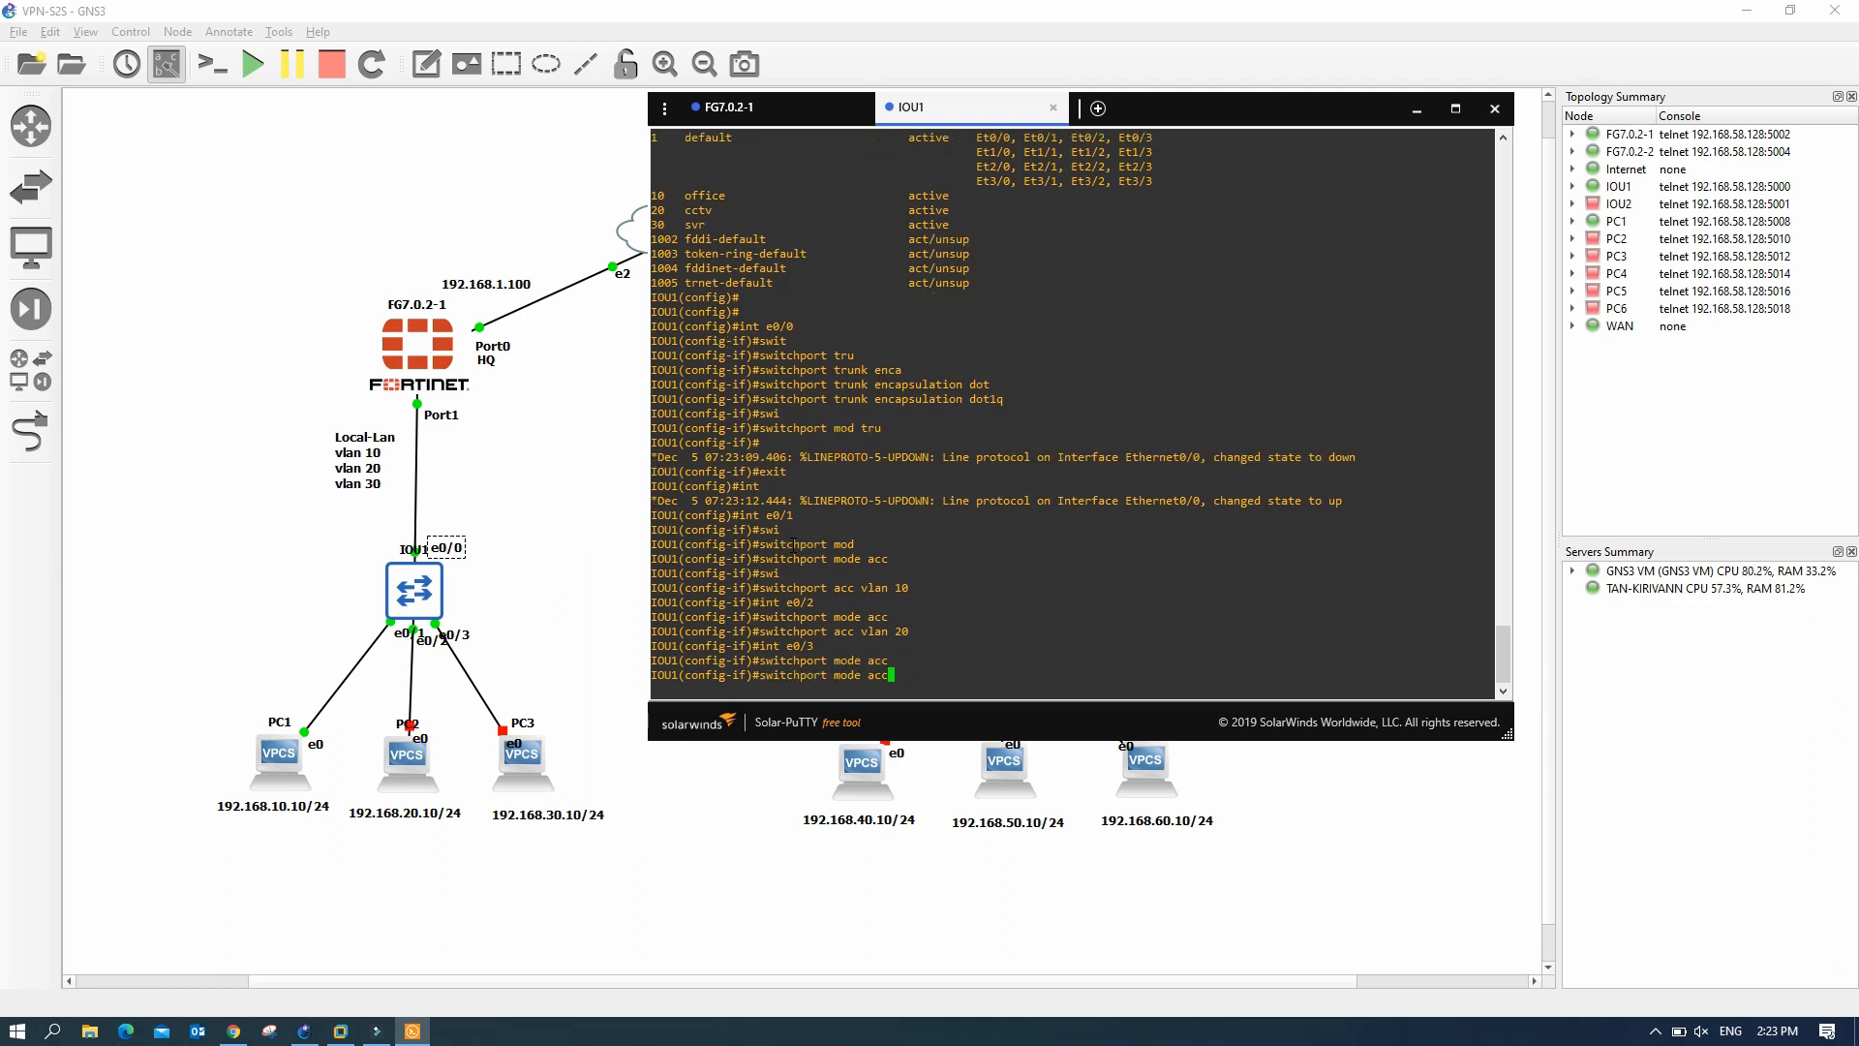
key("Left")
key("BackSpace")
type("3")
key("Return")
key("Return")
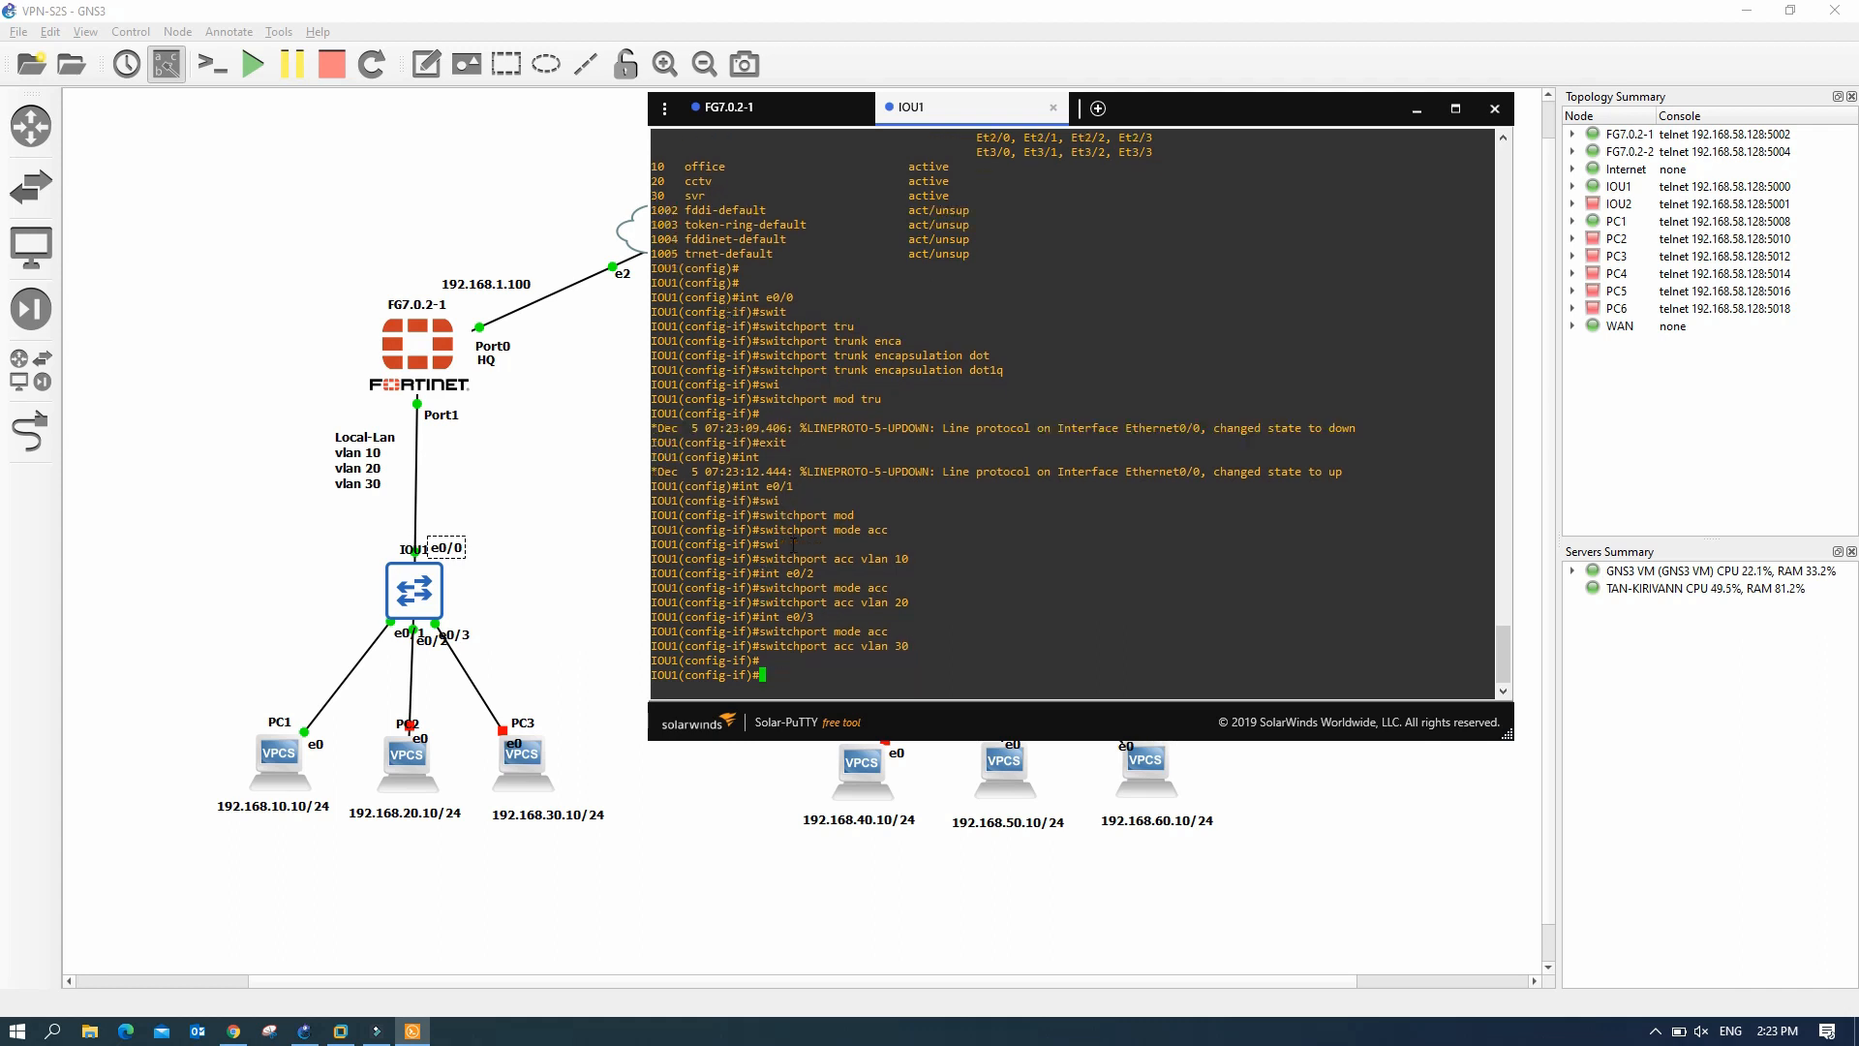
type("end")
key("Return")
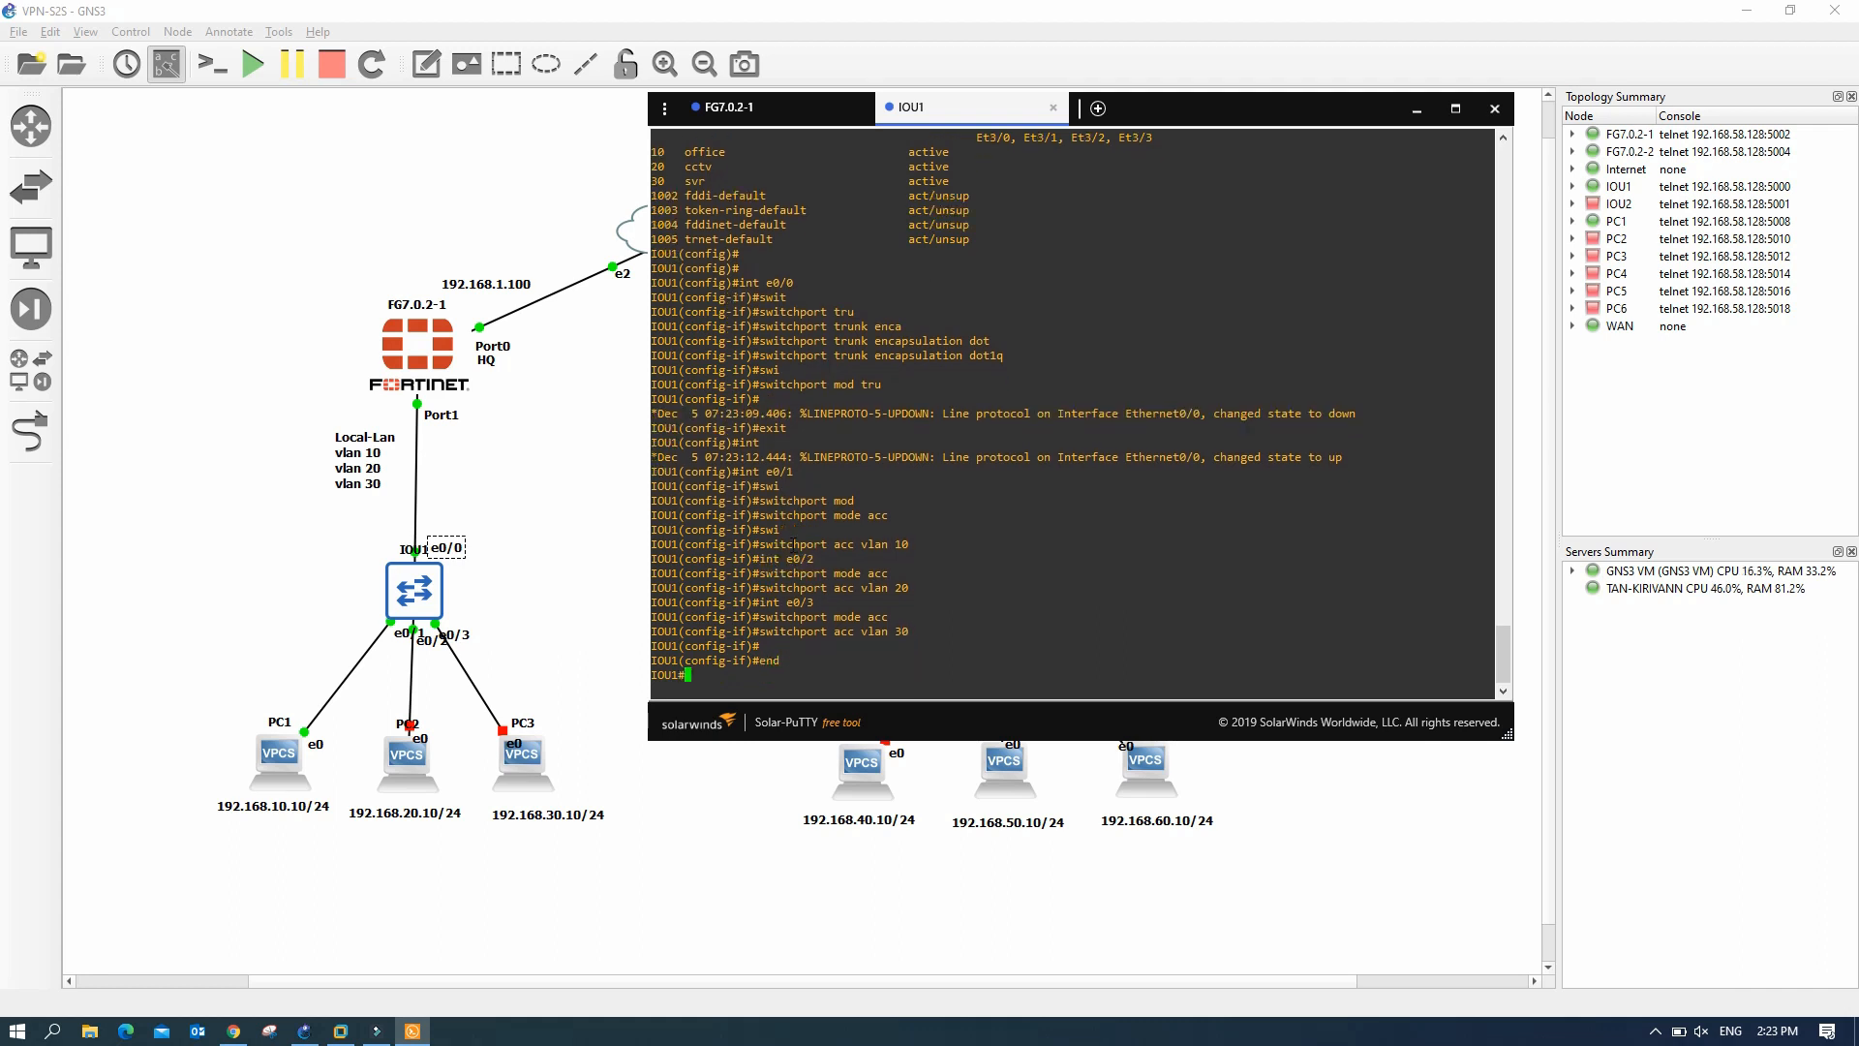
- Save IOU1's config with 'wr' and verify trunk e0/0 plus e0/1–e0/3 in VLANs 10/20/30
type("wr")
key("Return")
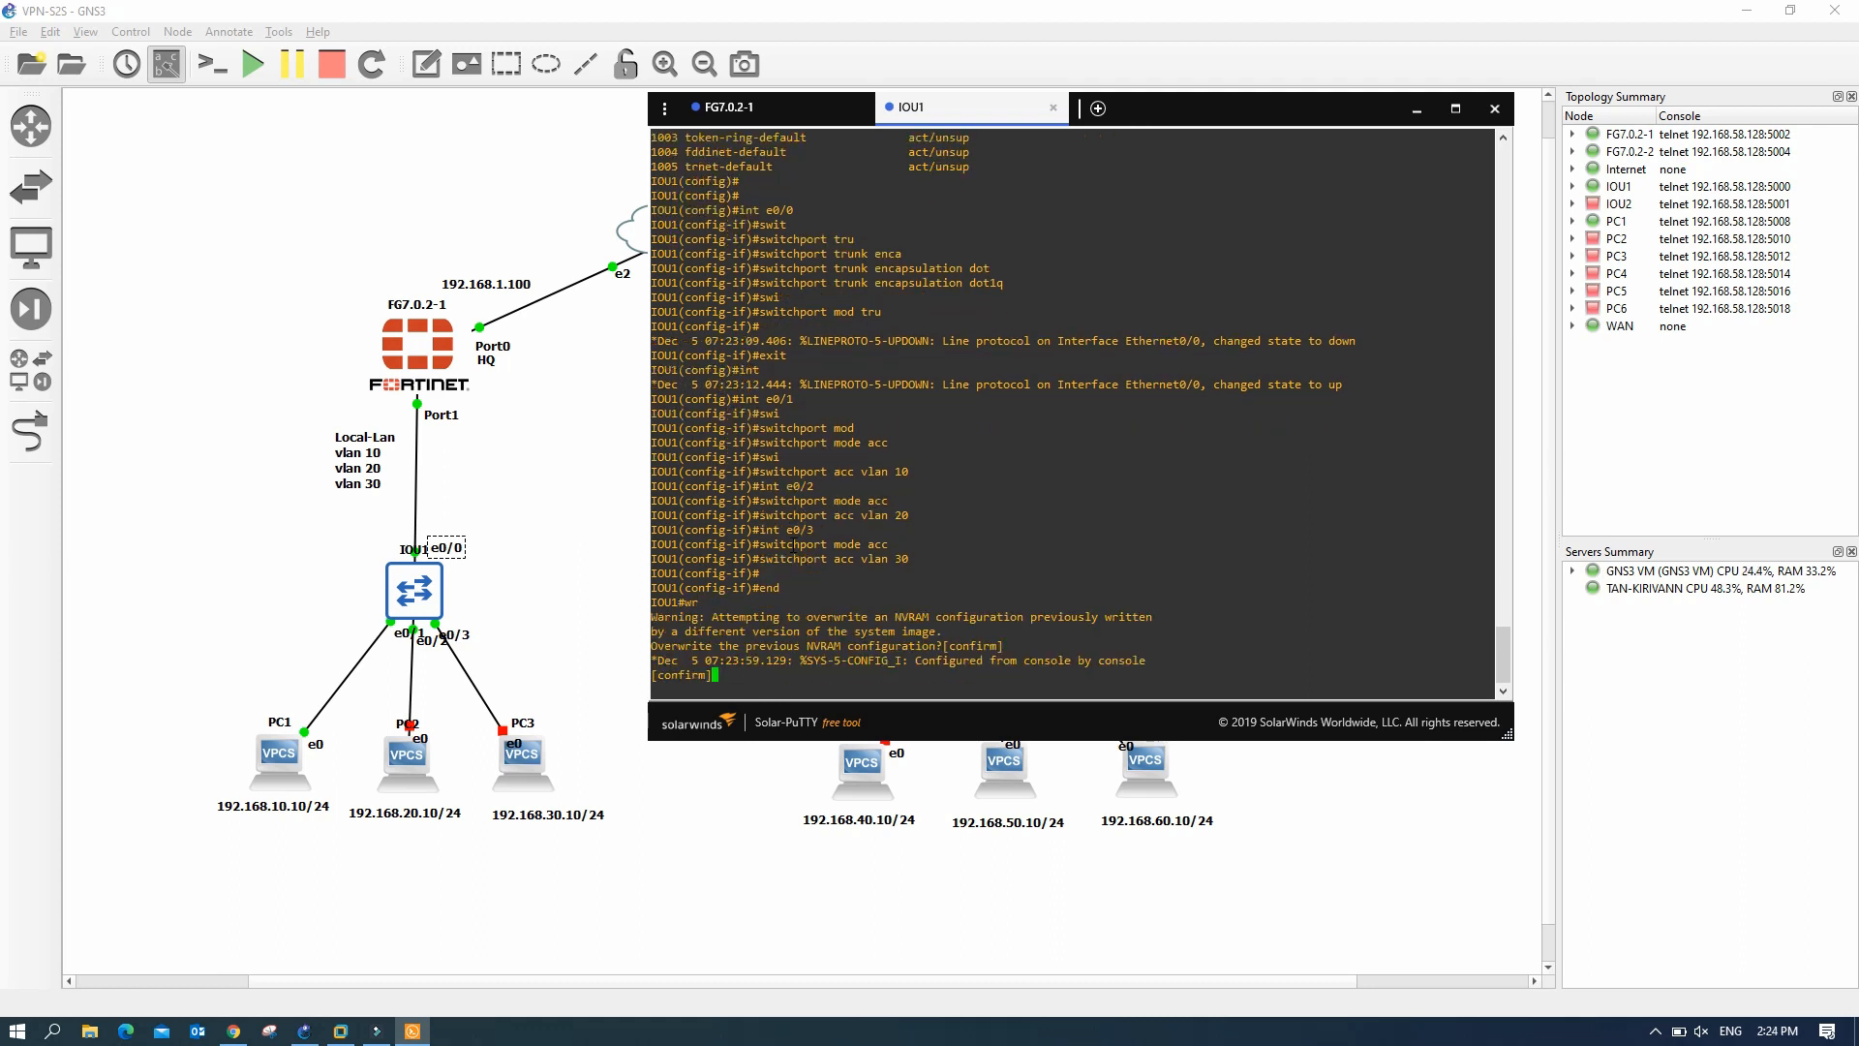
key("Return")
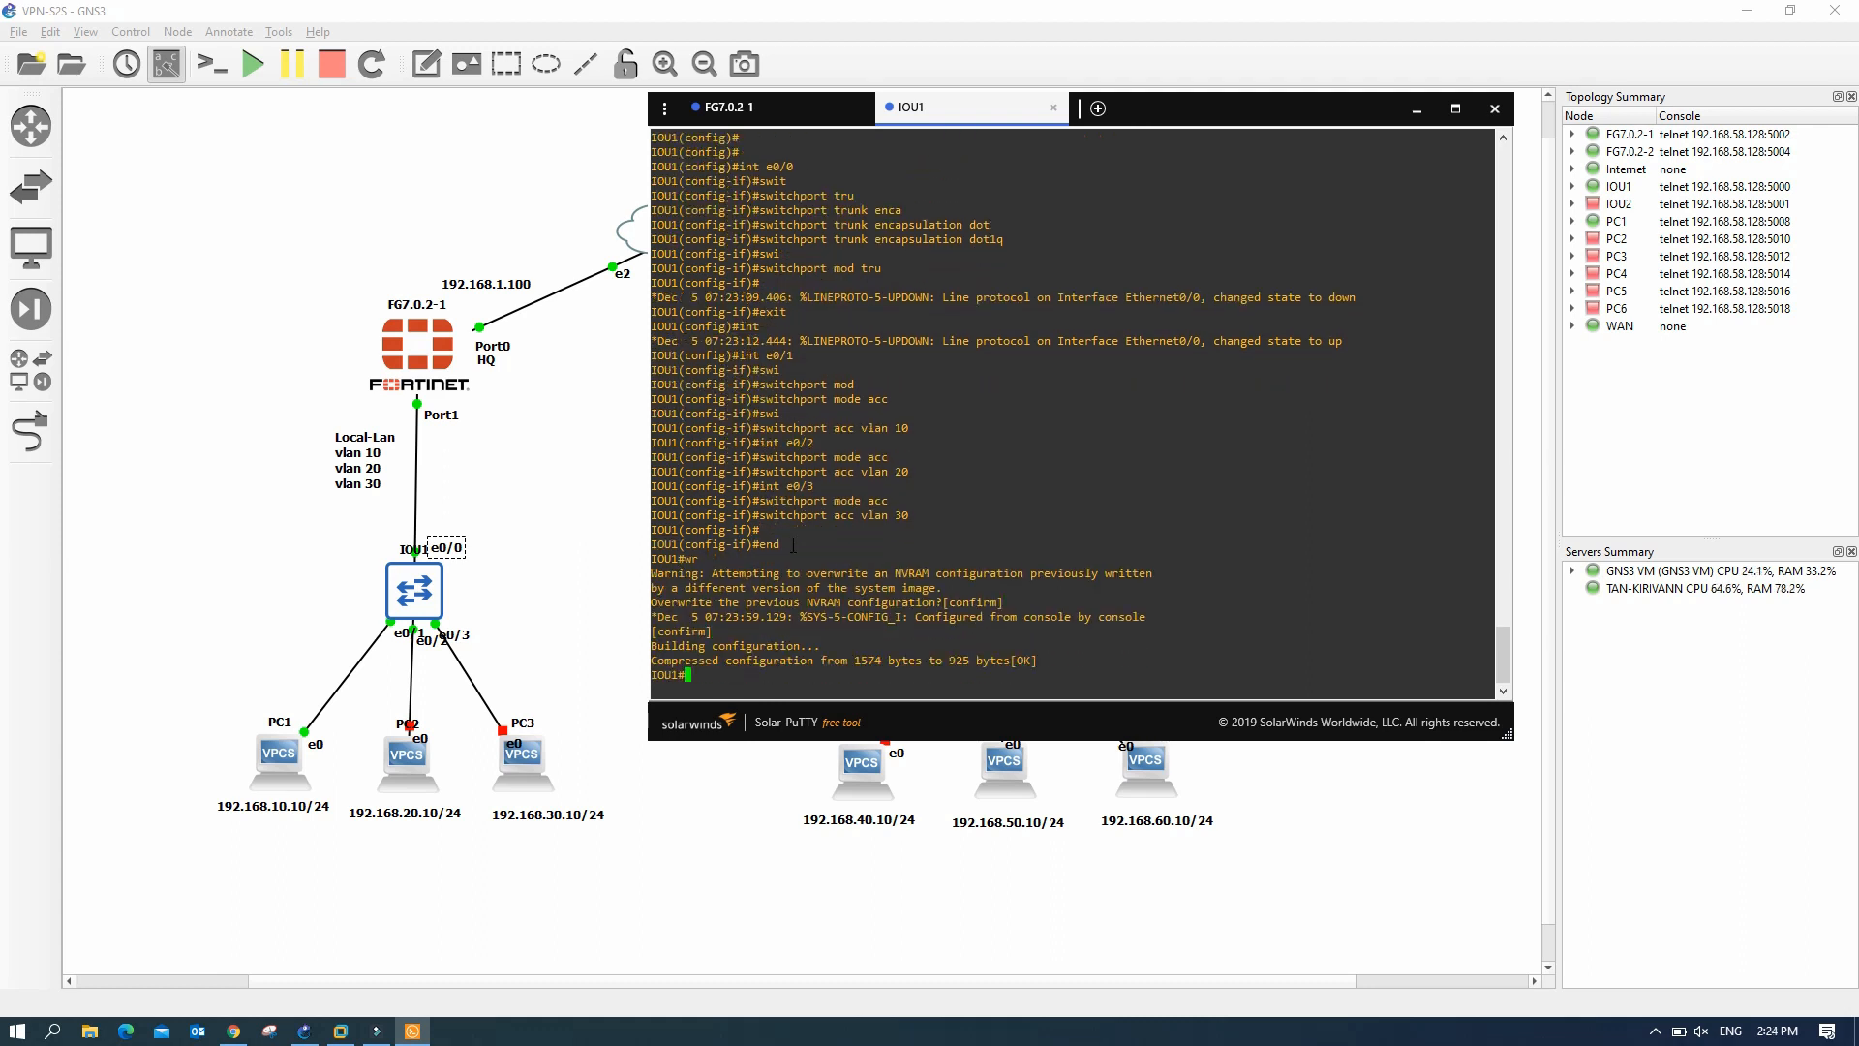
type("sh int statu")
key("Return")
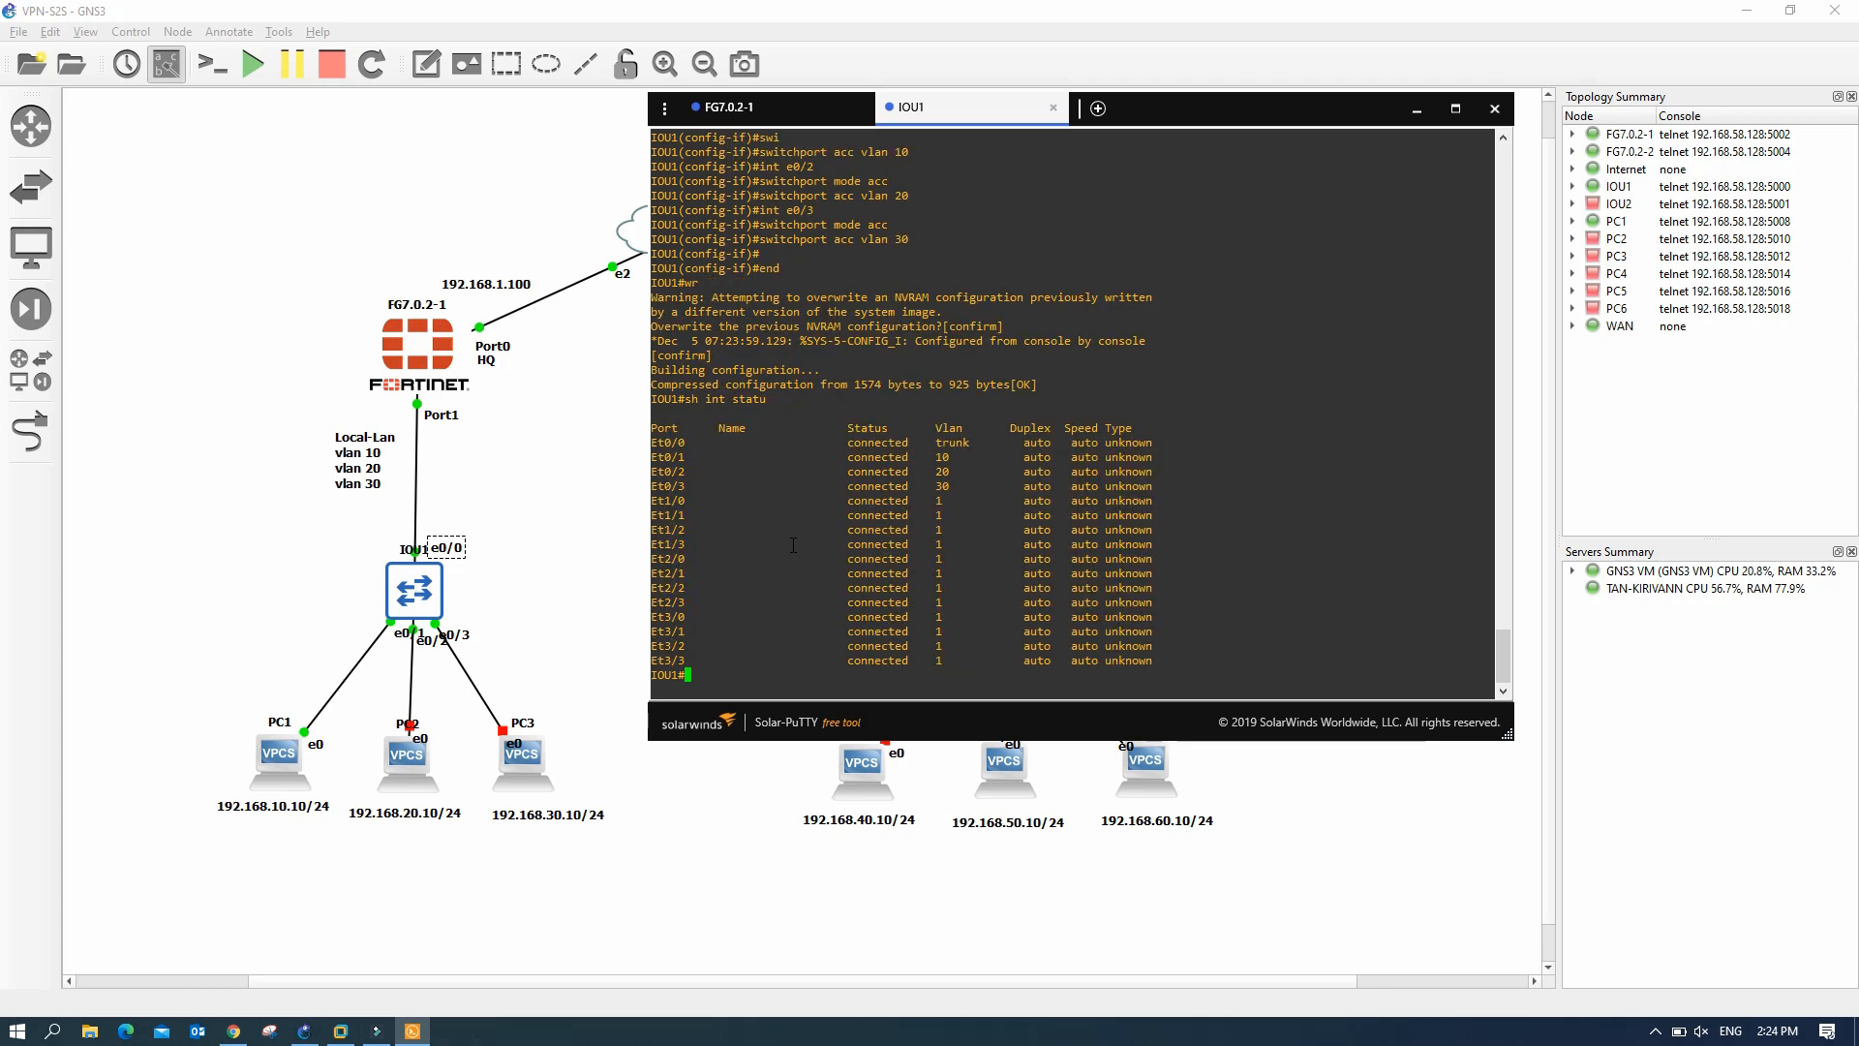
left_click_drag(651, 442, 986, 484)
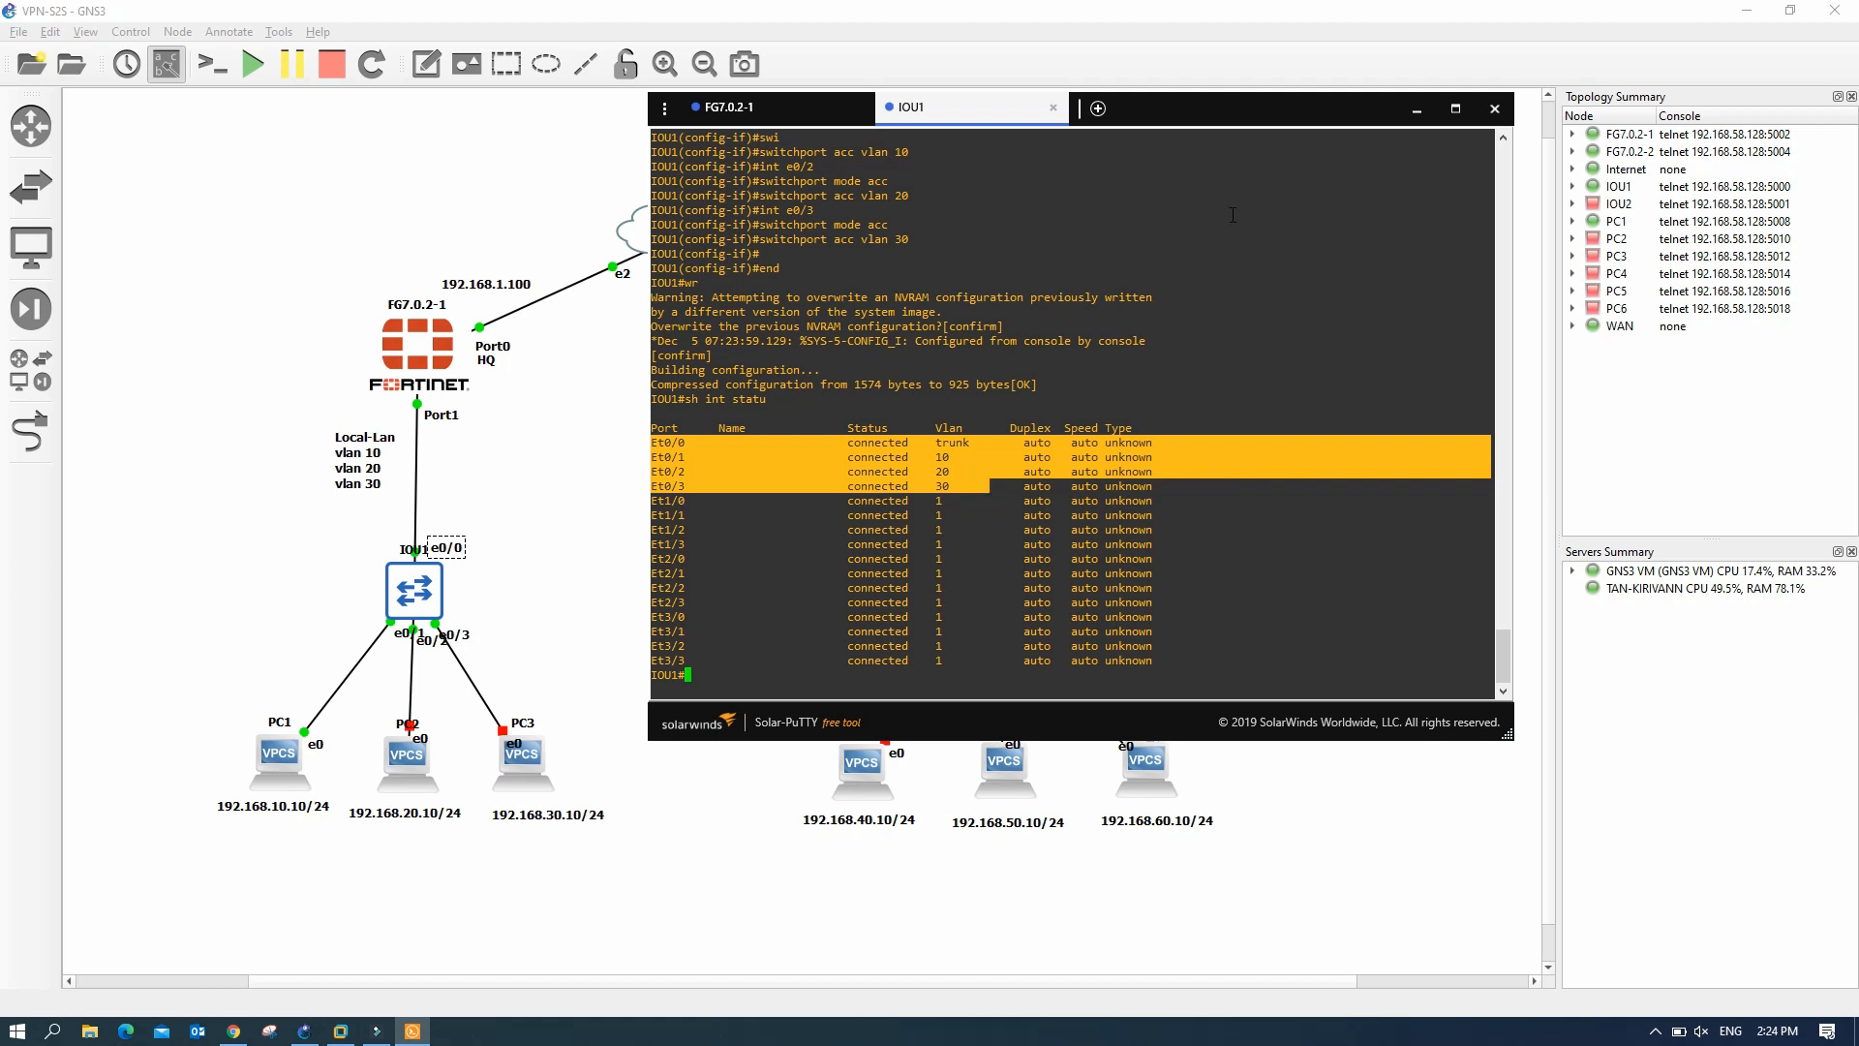
left_click(1415, 110)
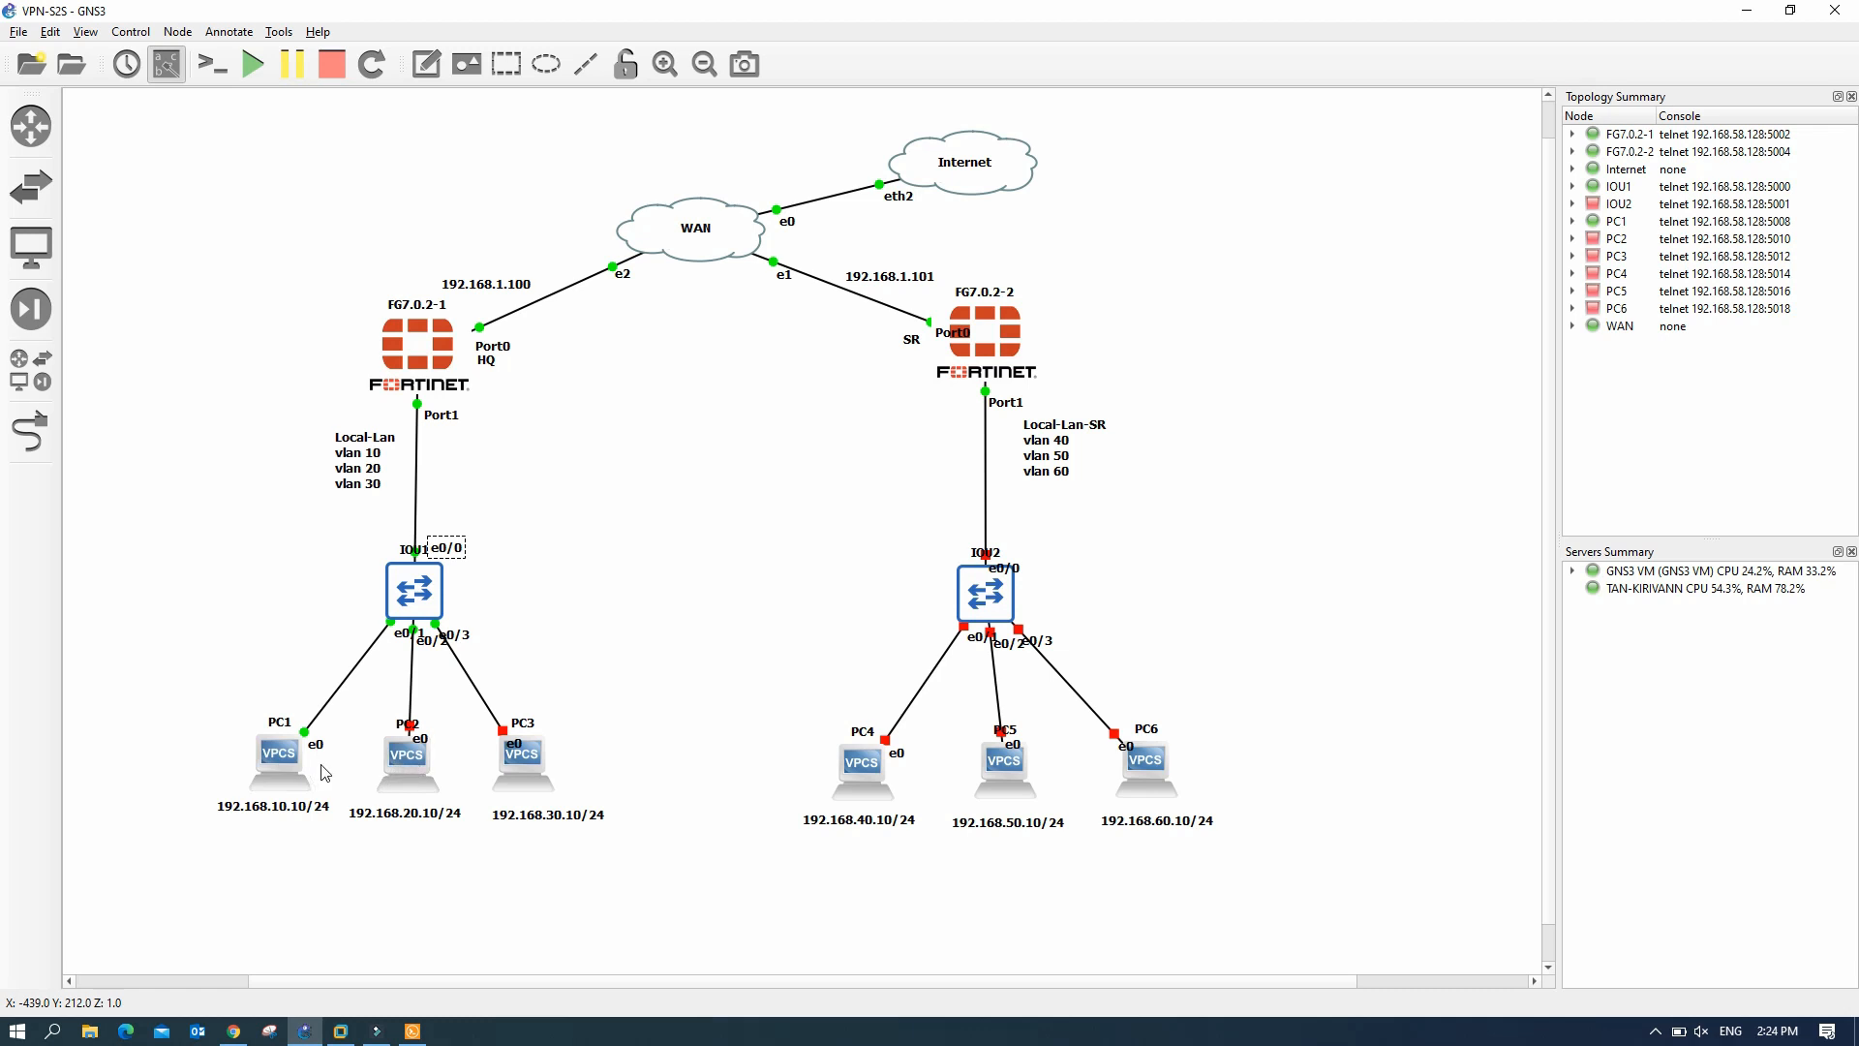
- Start the PC2 and PC3 nodes
right_click(407, 770)
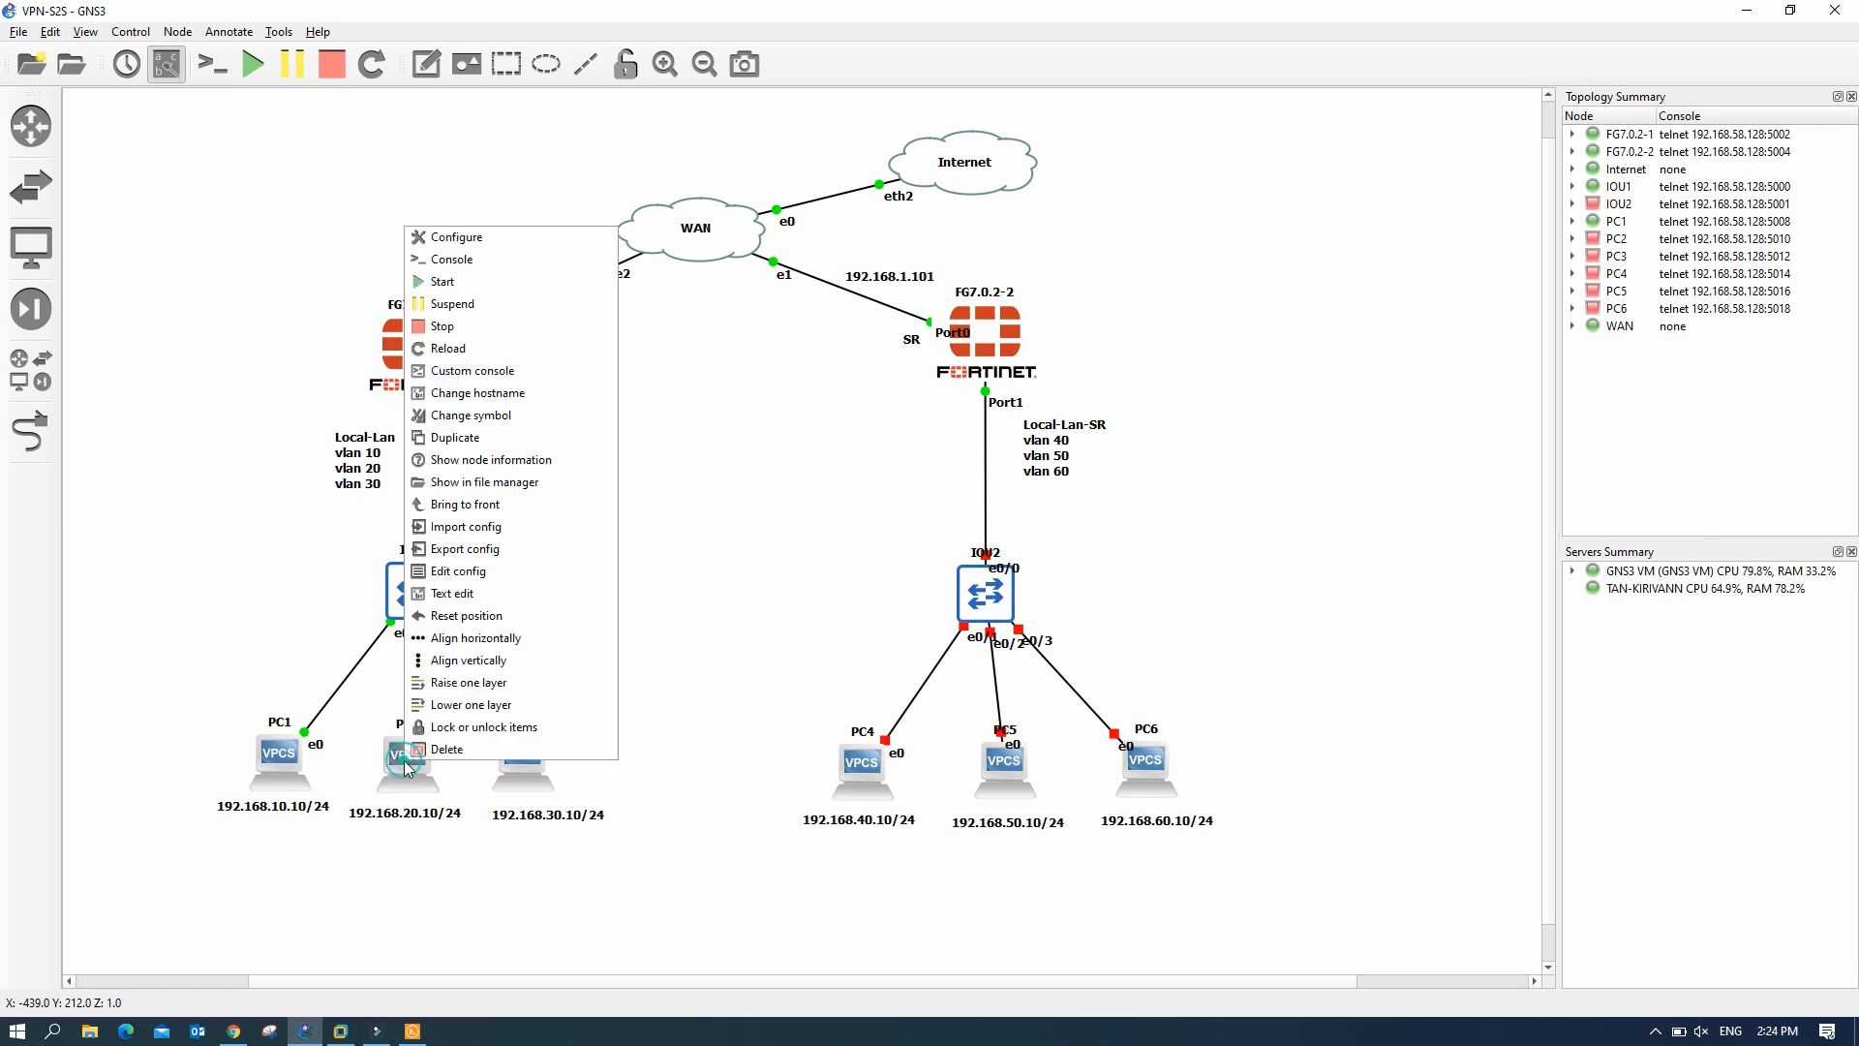
left_click(448, 278)
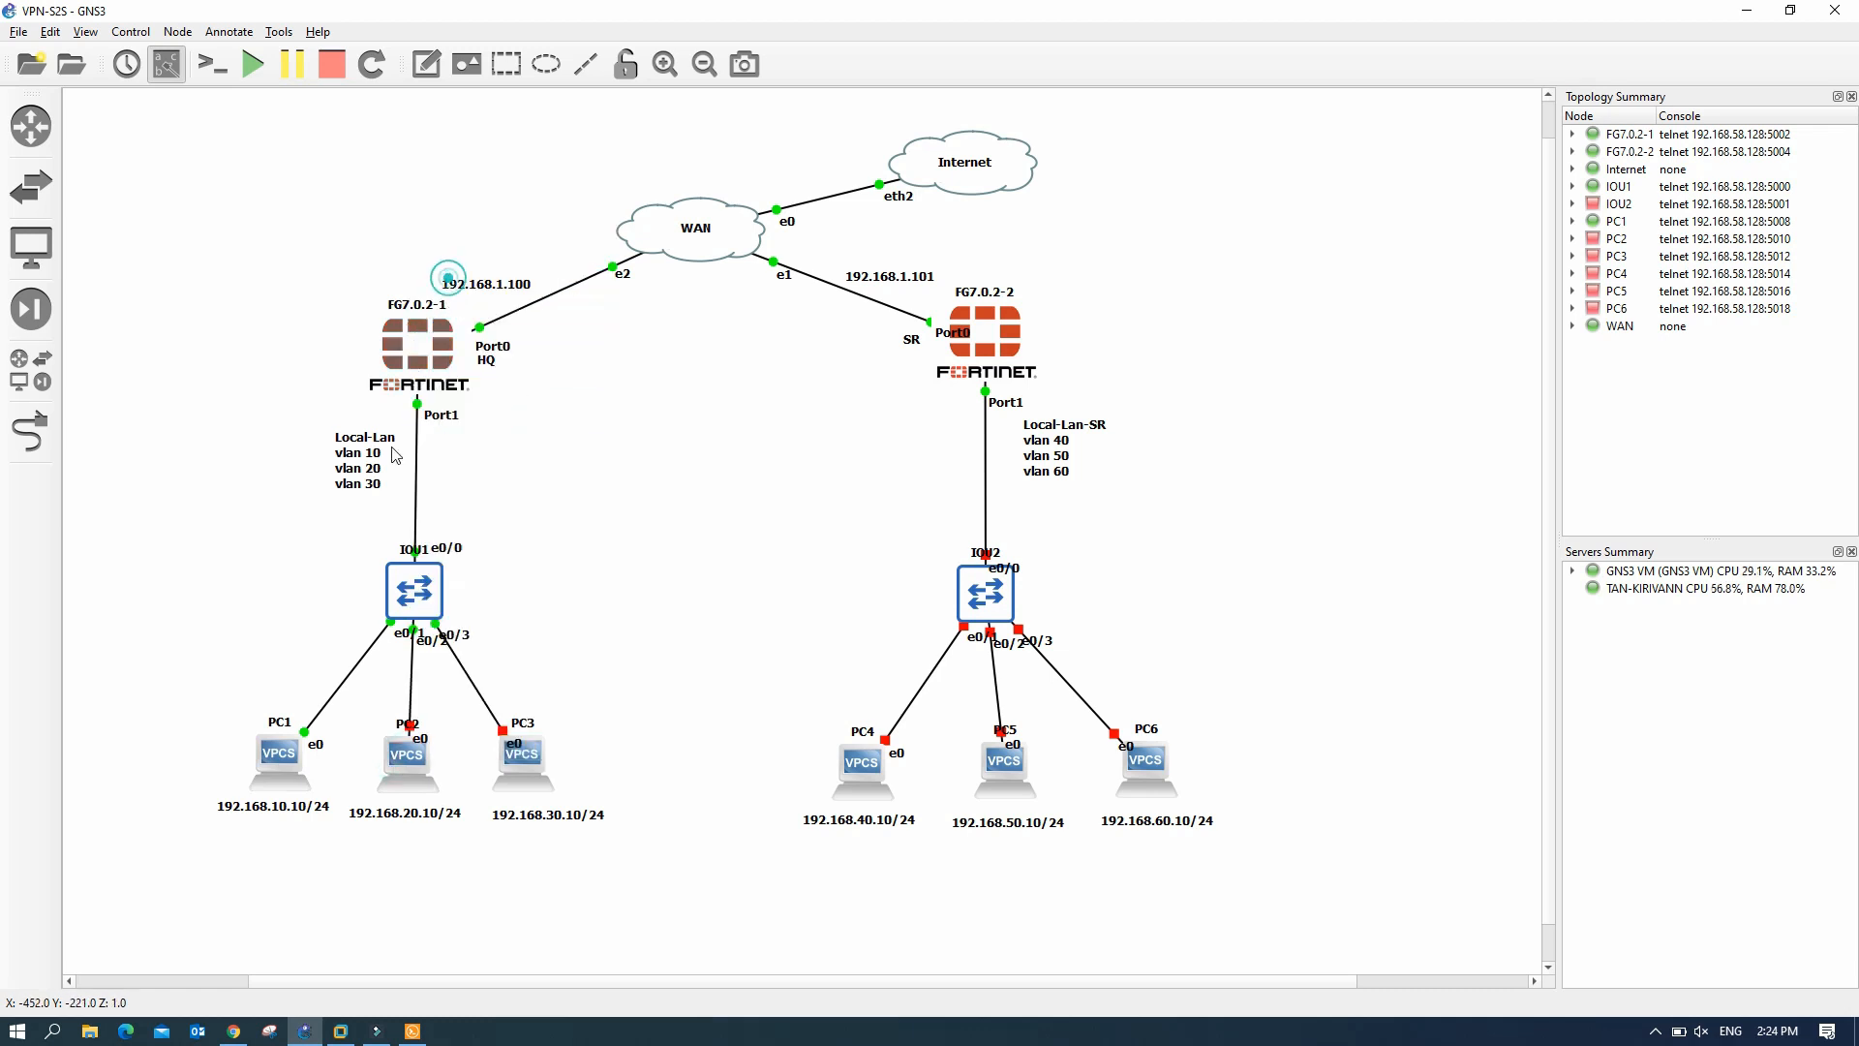
right_click(532, 772)
left_click(598, 374)
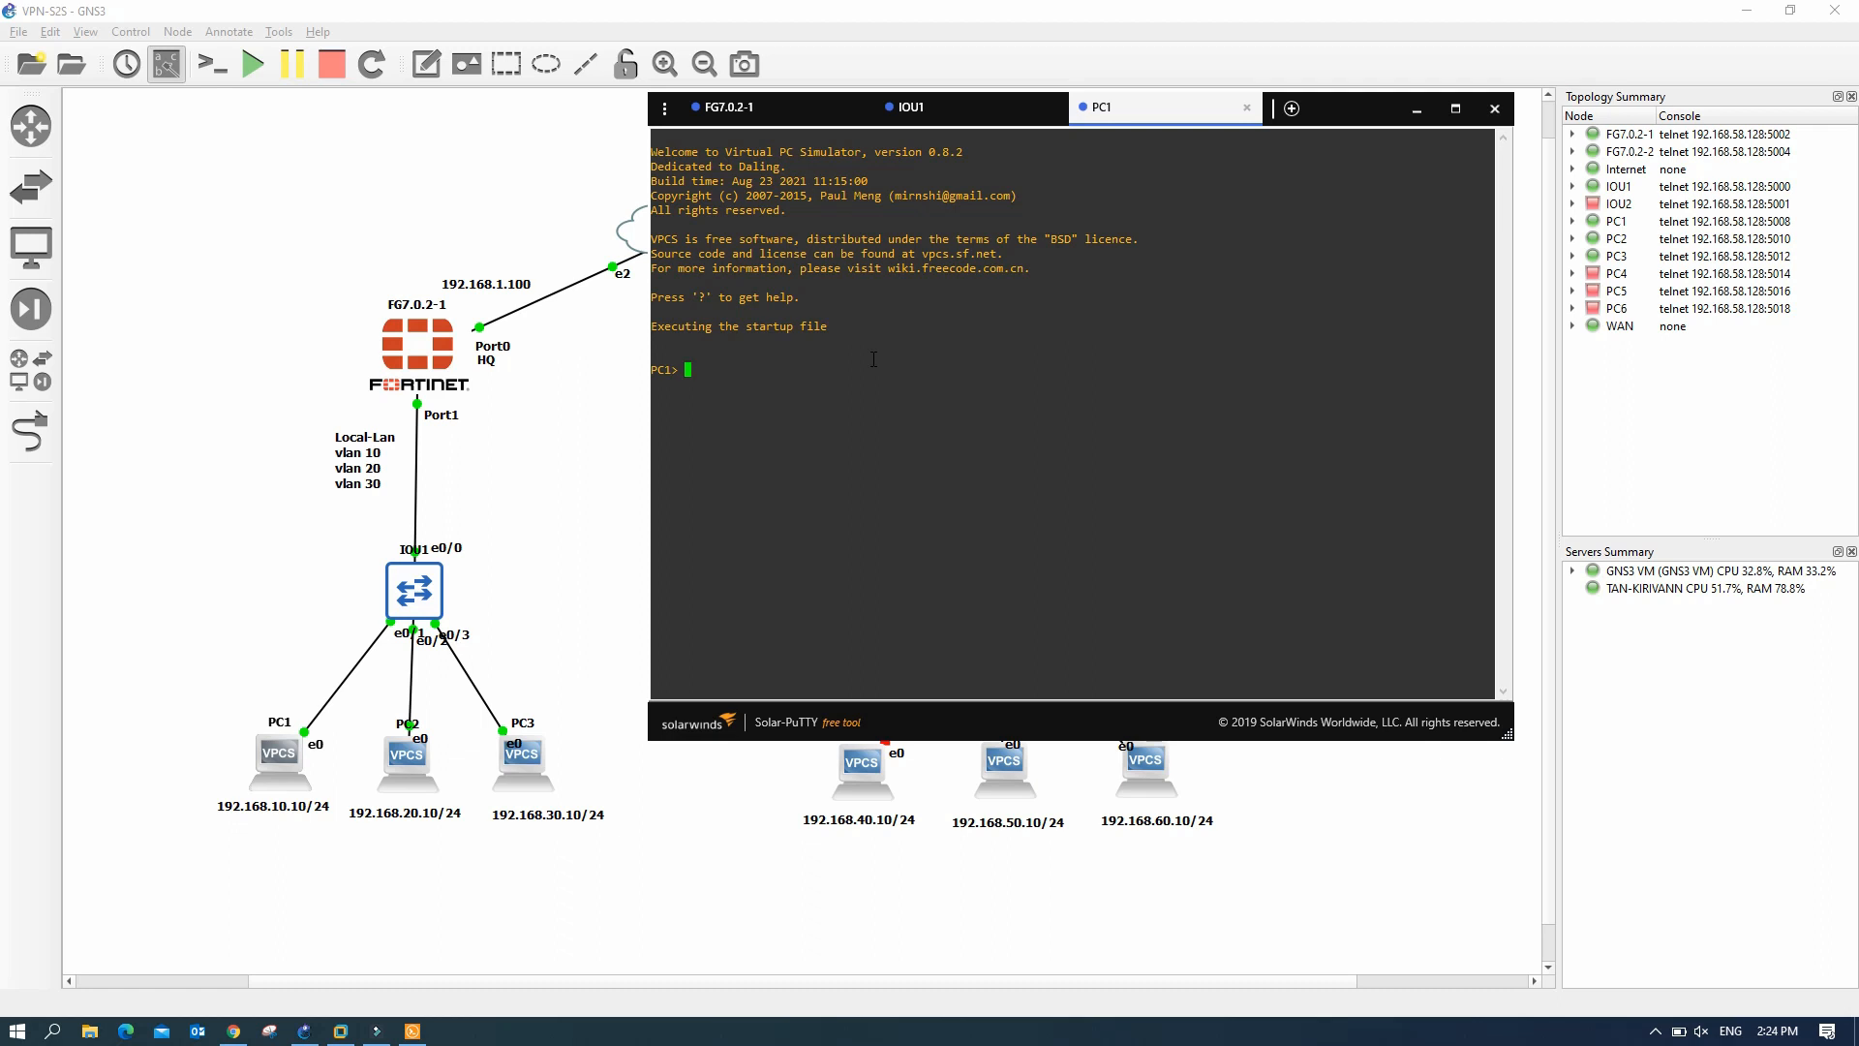
- Have PC1 lease 192.168.10.10/24 with gateway 192.168.10.1 via 'ip dhcp'
type("ip dhcp")
key("Return")
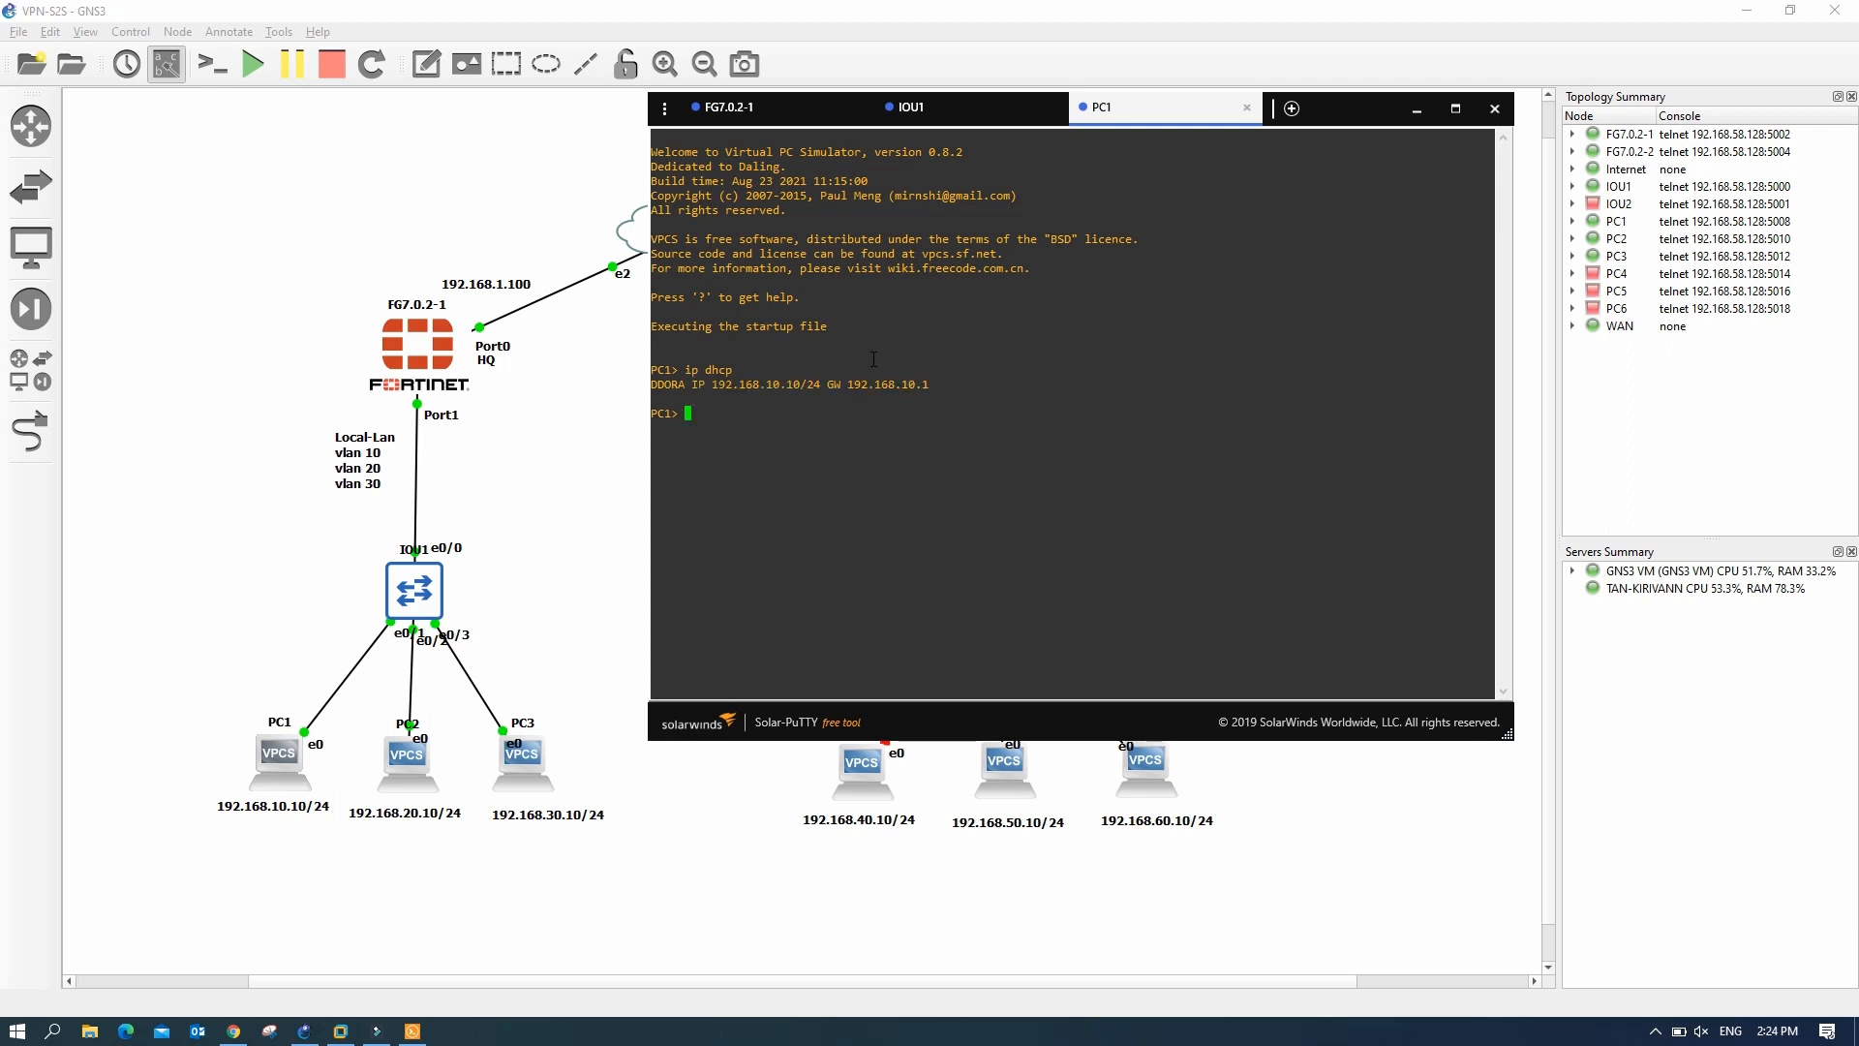
left_click_drag(691, 385, 929, 384)
left_click(416, 771)
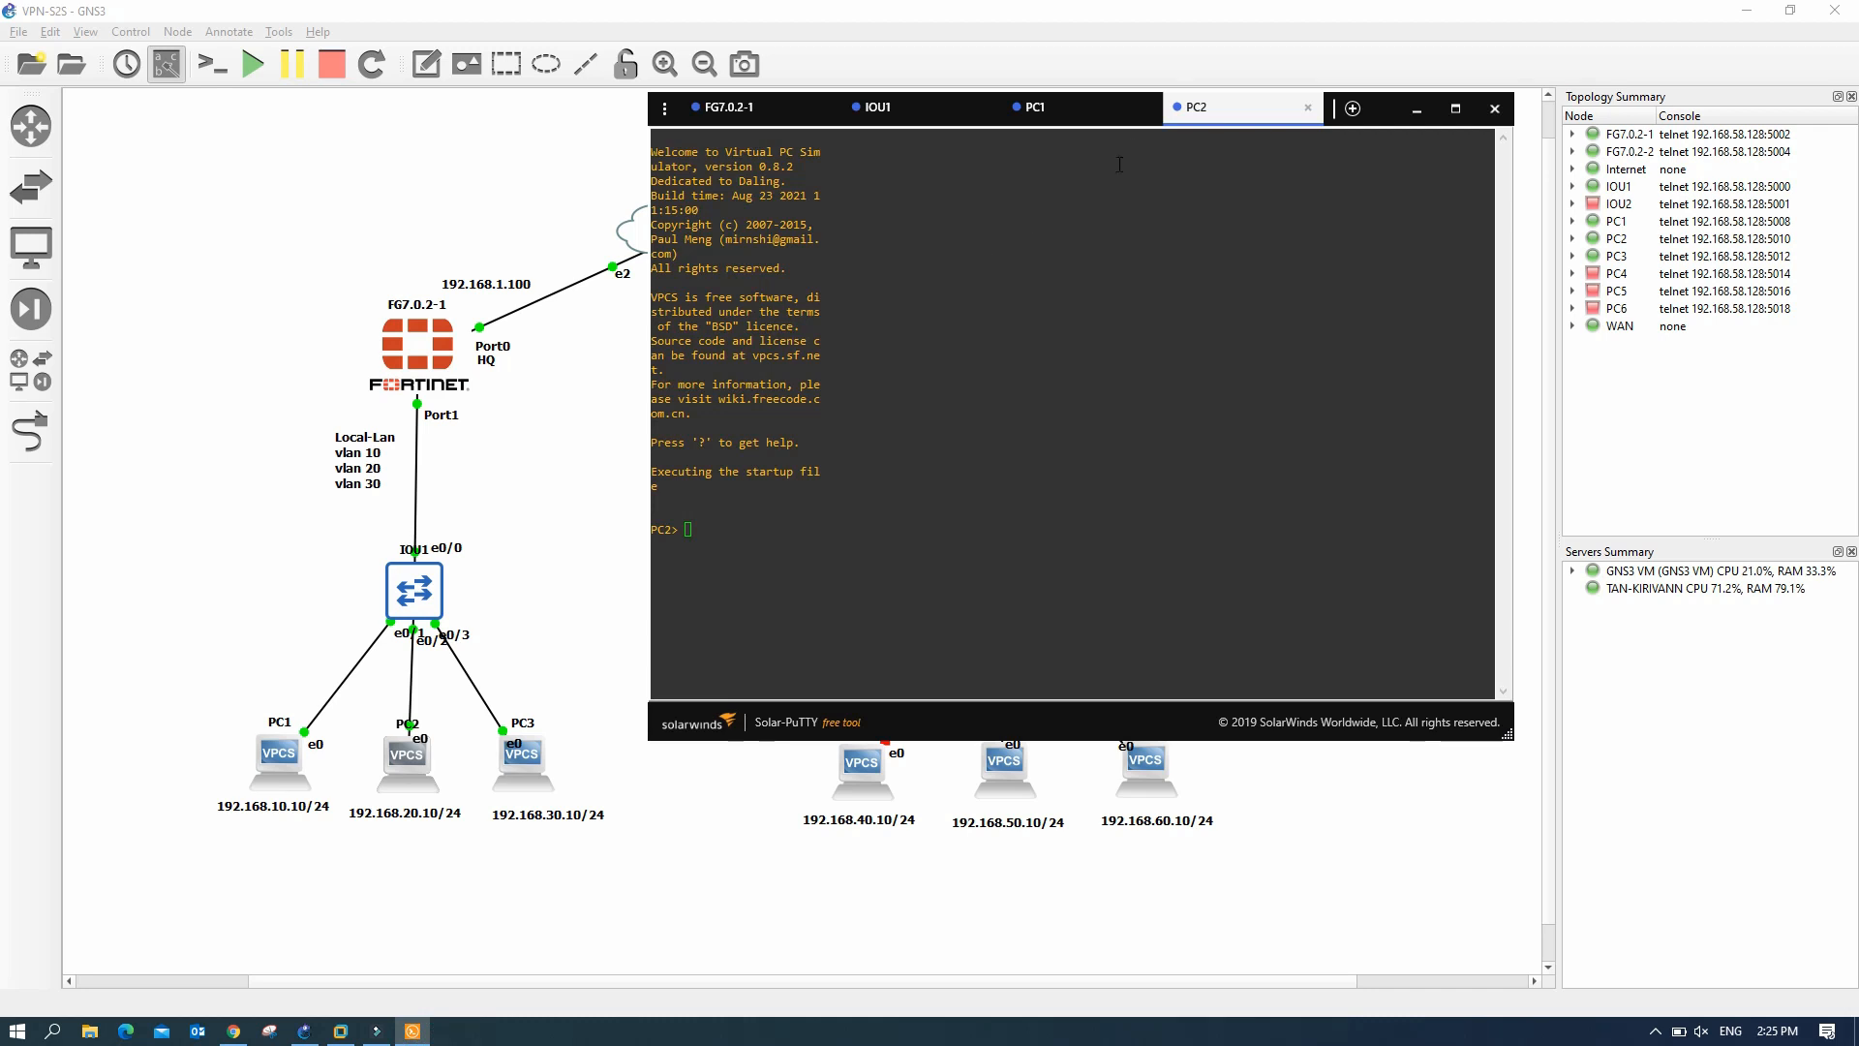
- Have PC2 lease 192.168.20.10/24 by DHCP and ping its gateway 192.168.20.1
left_click(712, 532)
type("ip dhcp")
key("Return")
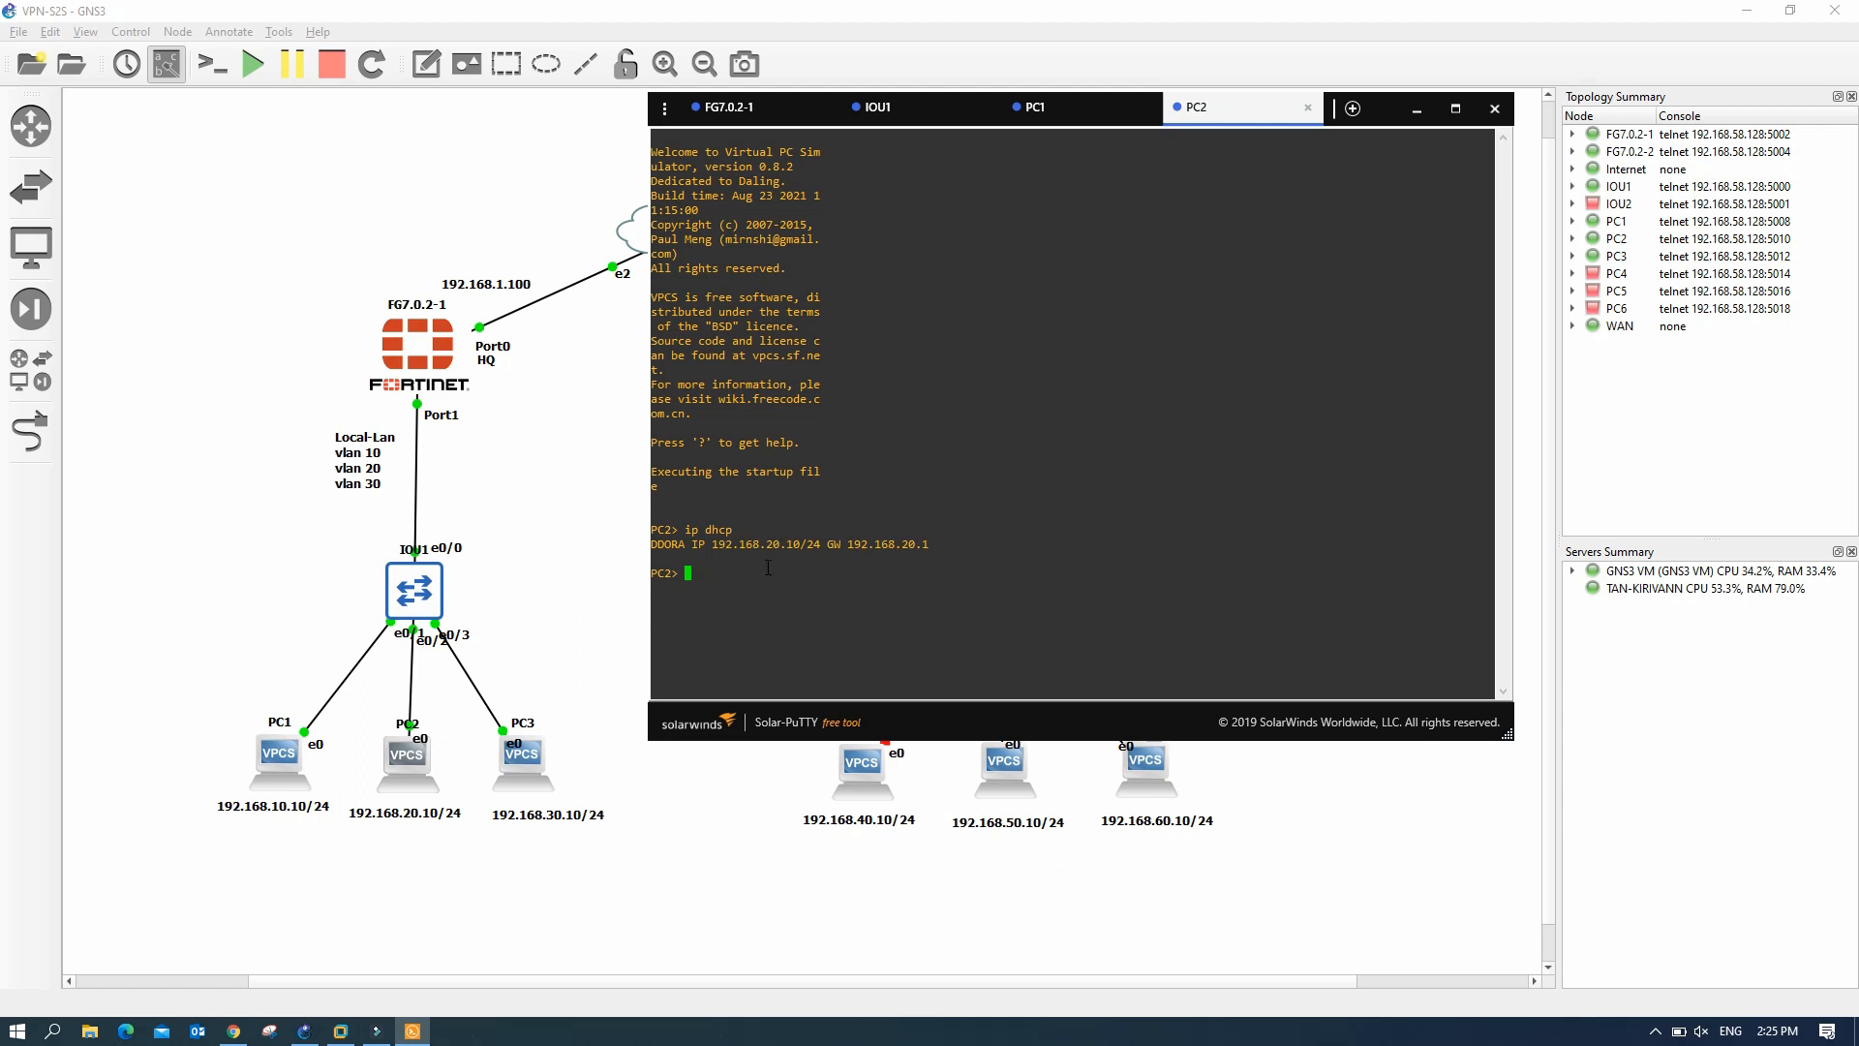
left_click_drag(766, 548, 797, 557)
left_click(717, 578)
type("ping 192.168.20.1")
key("Return")
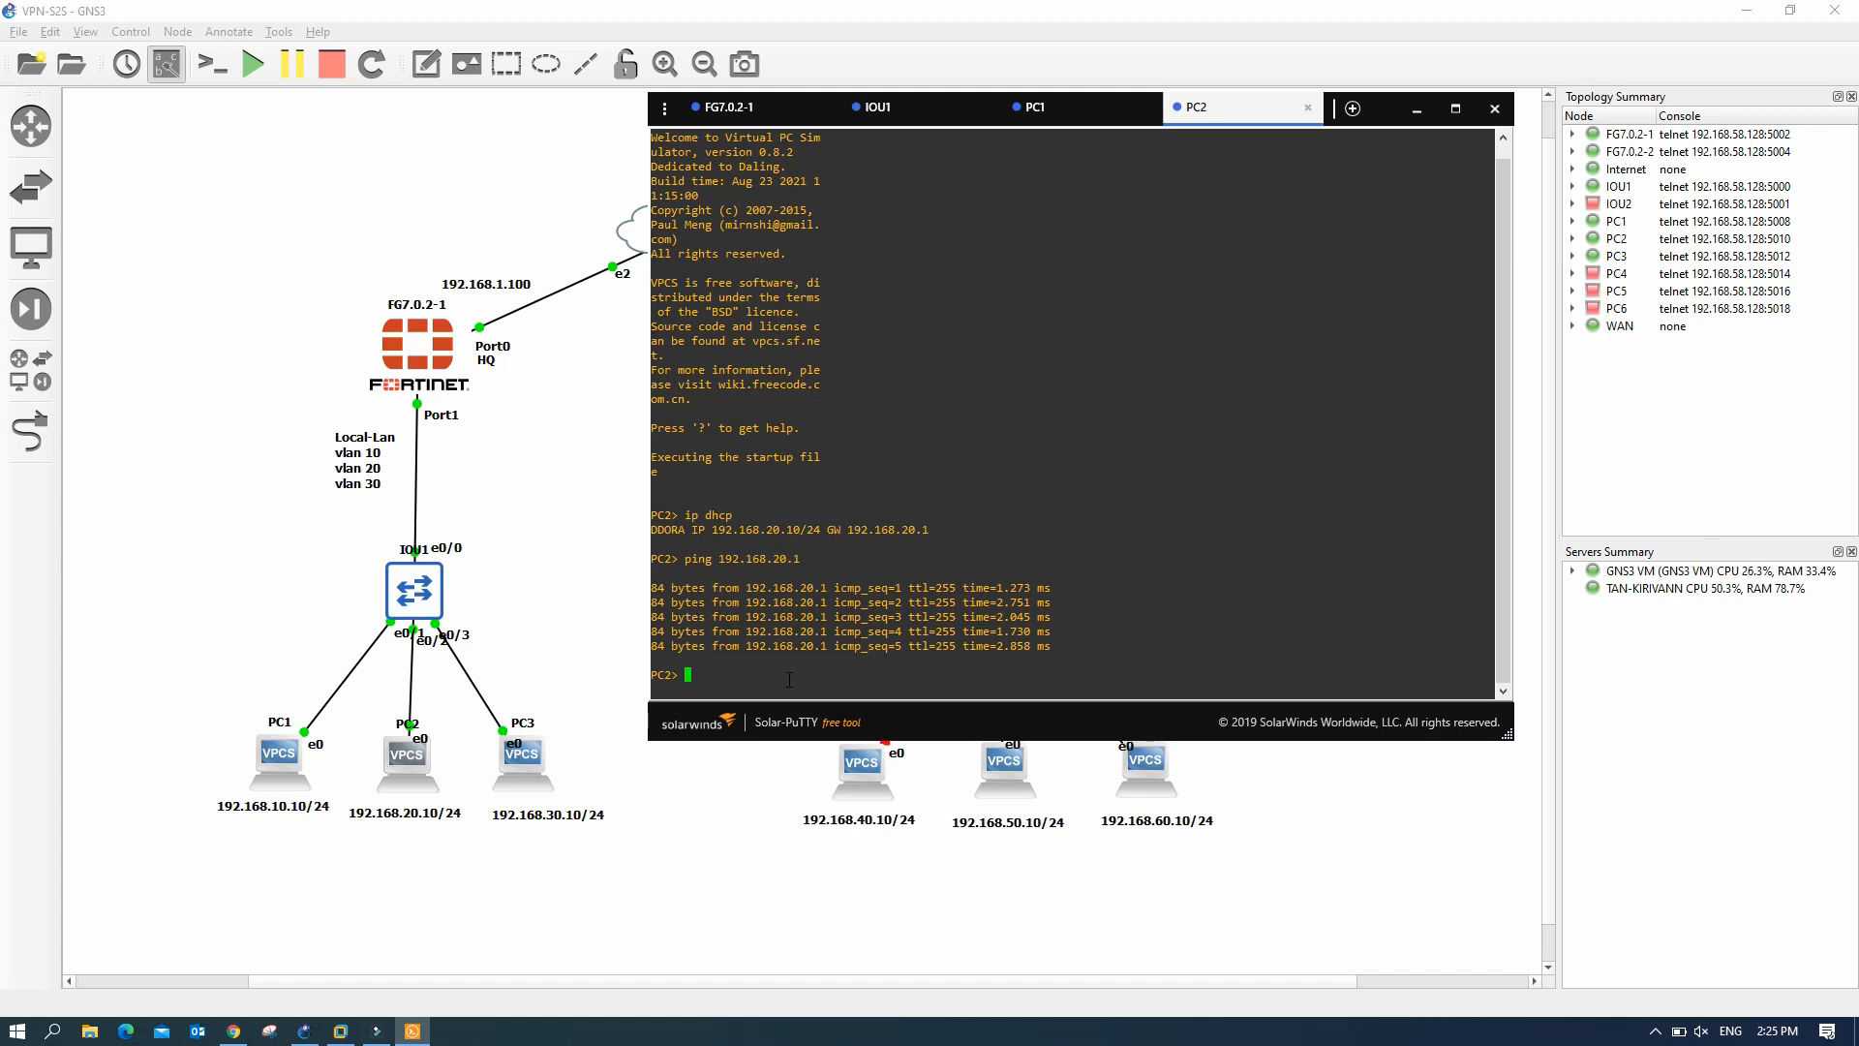
- Ping 192.168.10.1 from PC2 and see it time out
key("Up")
key("Left")
key("Left")
key("Left")
key("BackSpace")
type("1")
key("Right")
key("Right")
key("Right")
key("Return")
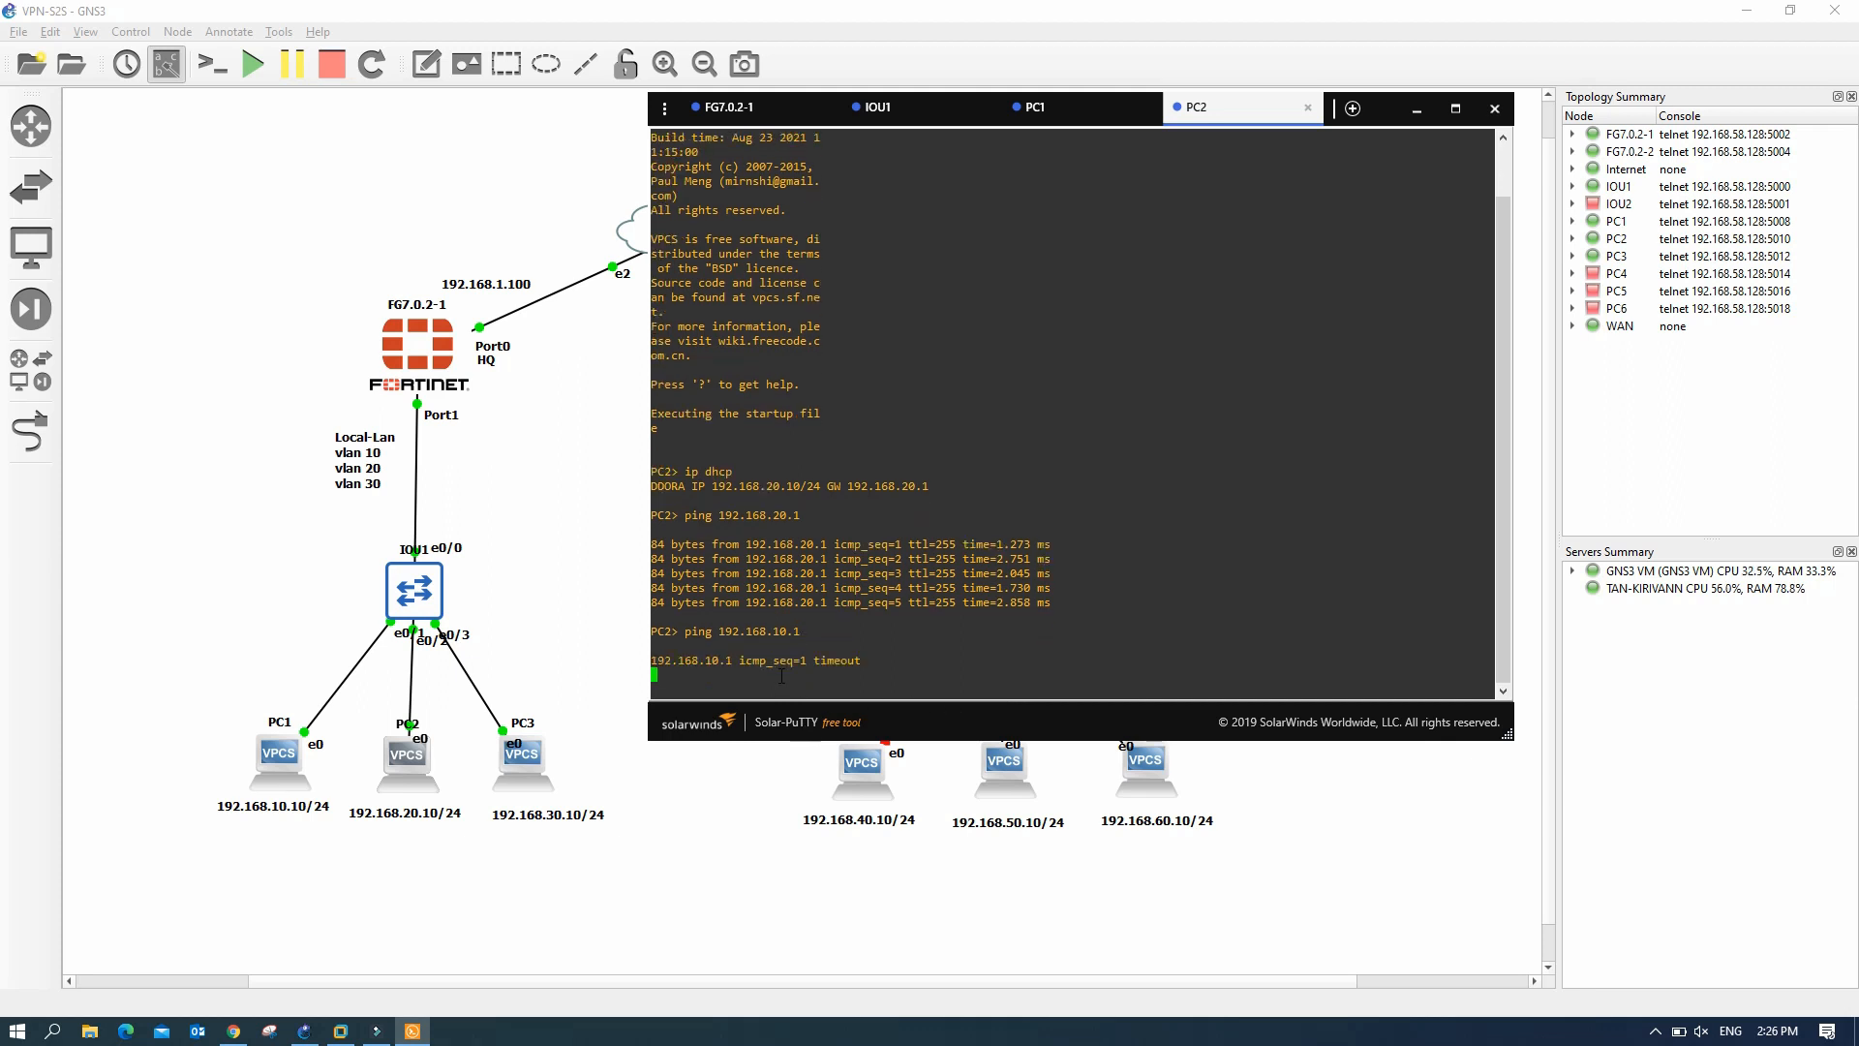
left_click(534, 765)
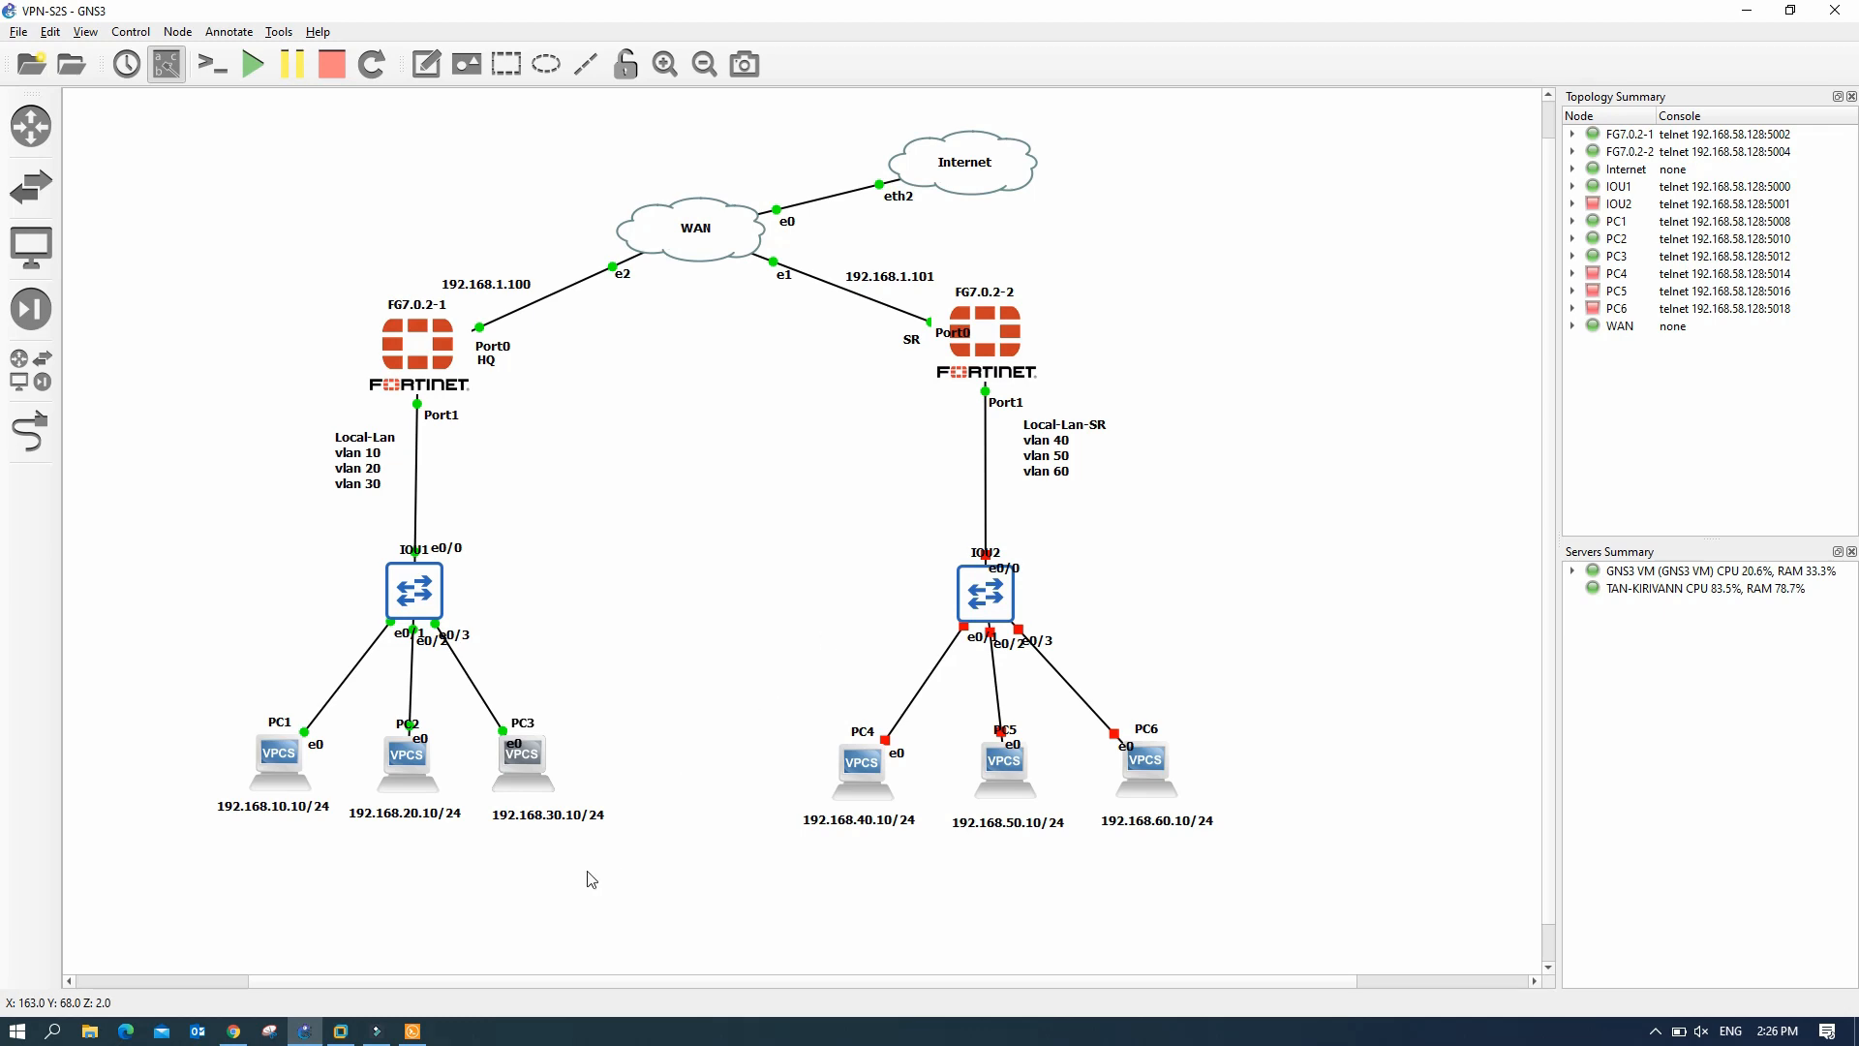
- Run 'ip dhcp' on PC3 to obtain its address, then minimize the console
mouse_move(416, 1032)
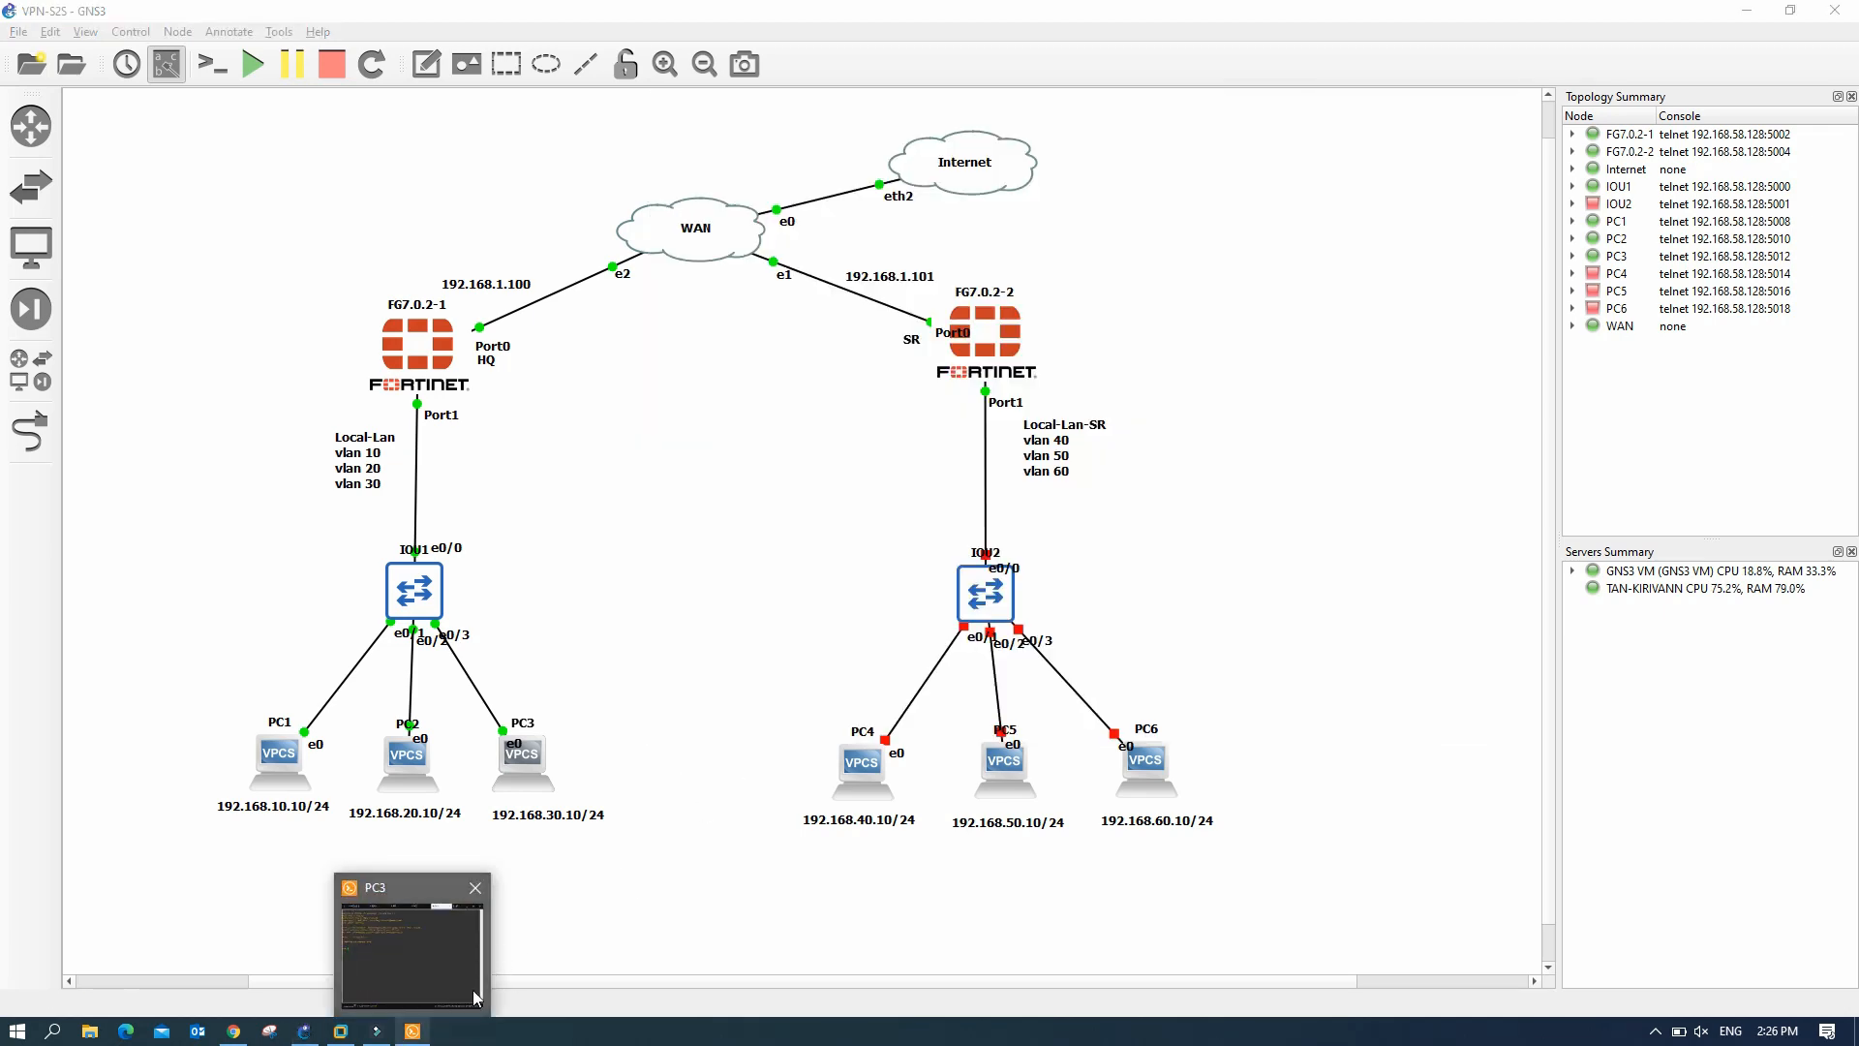
left_click(414, 1032)
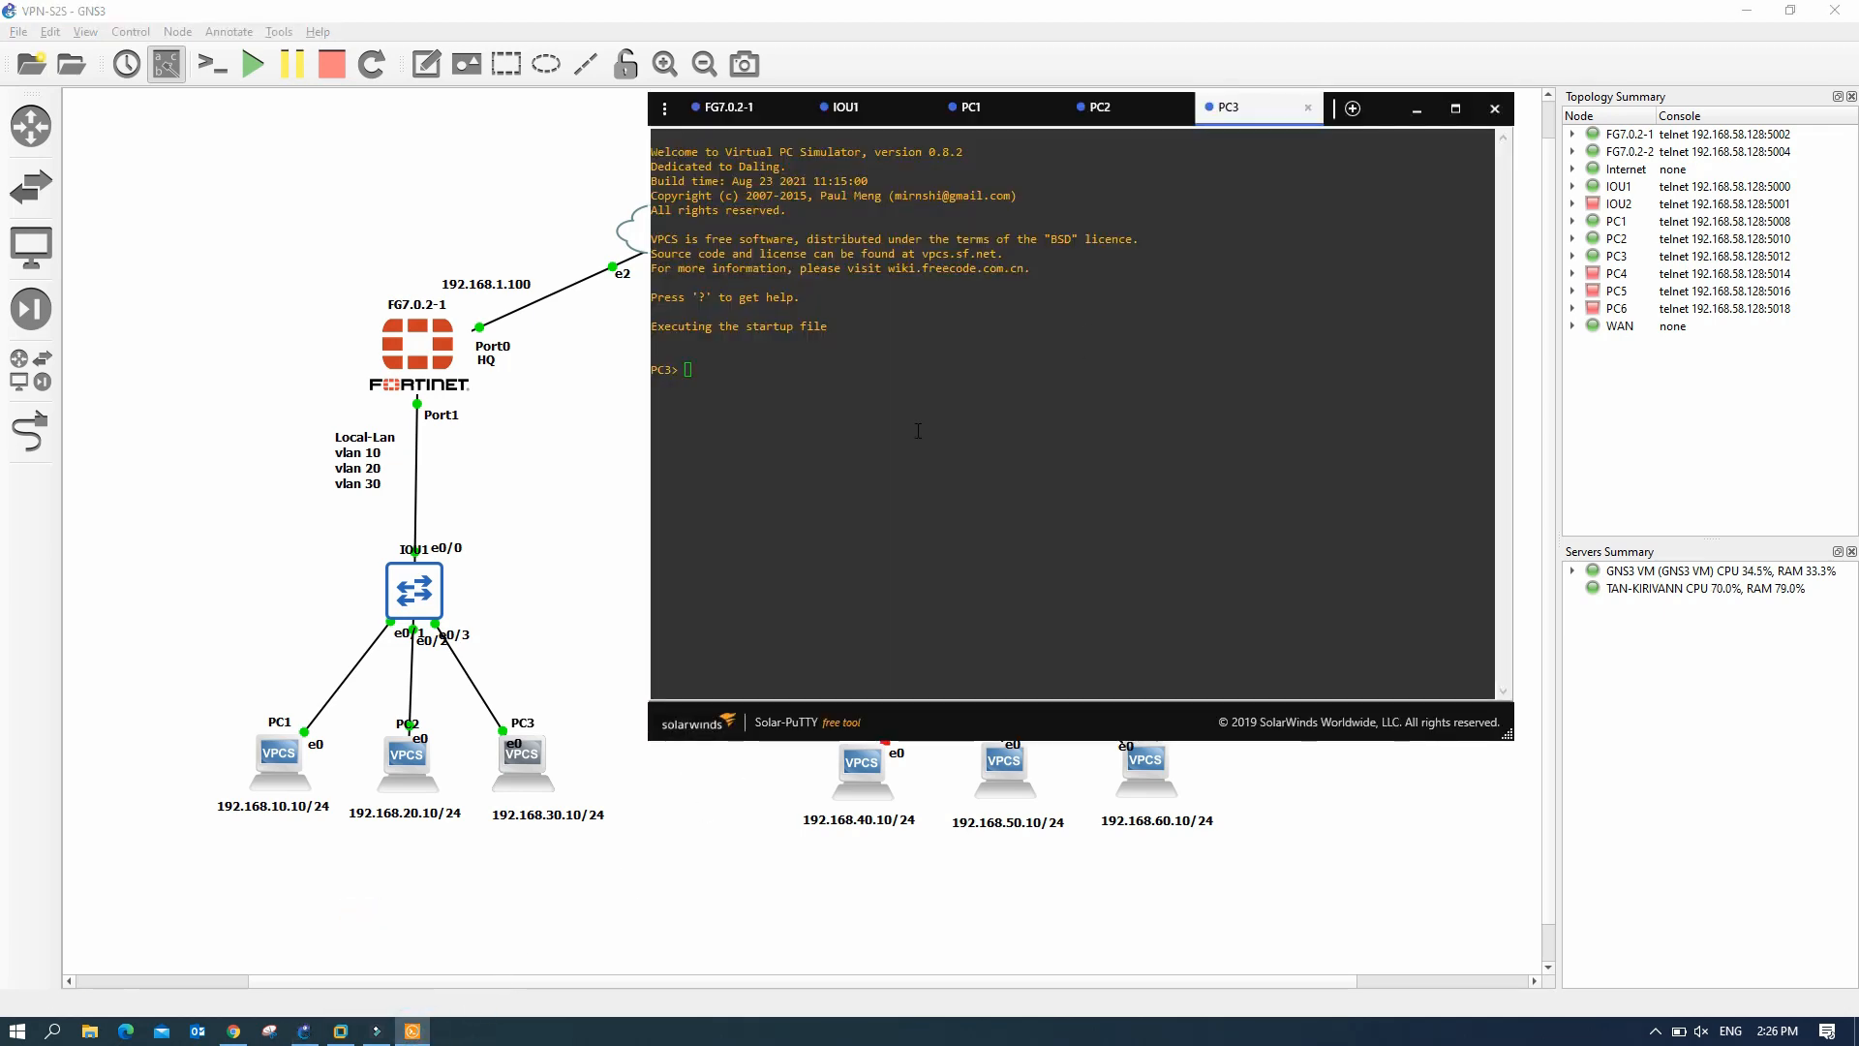
left_click(750, 369)
type("ip dhcp")
key("Return")
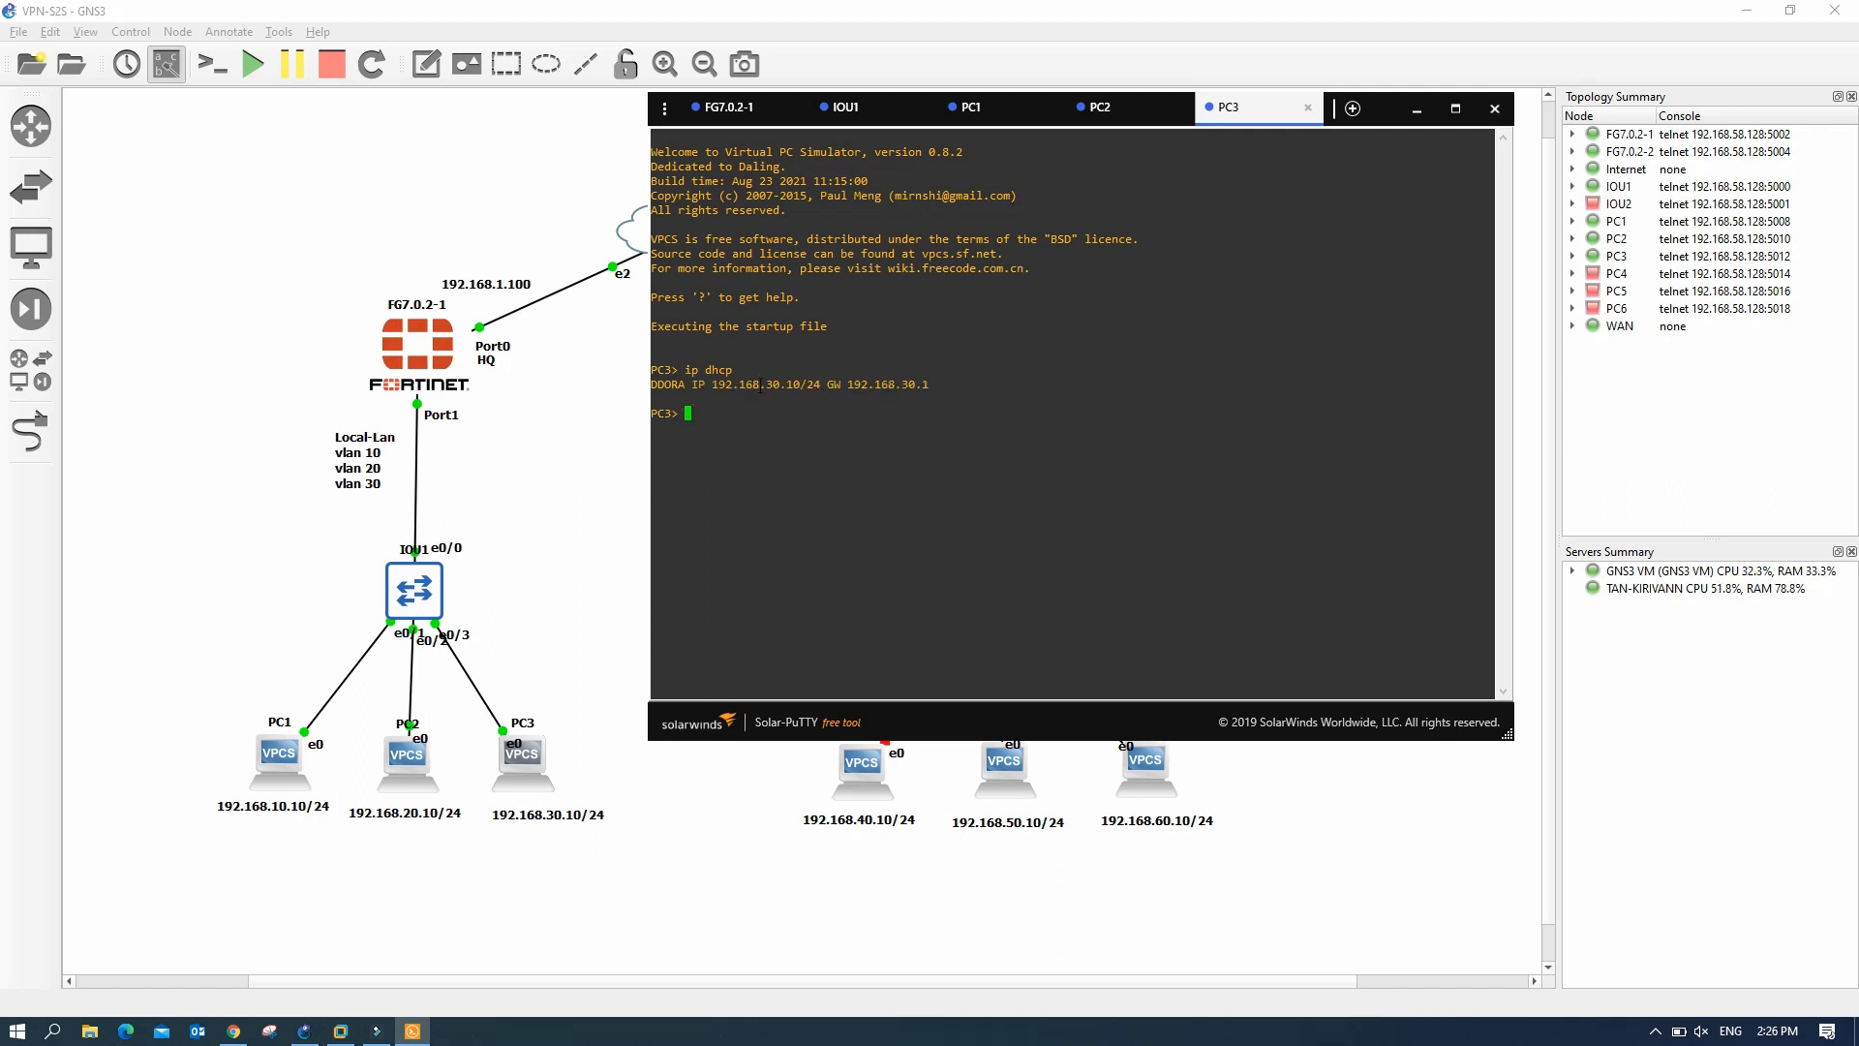
left_click_drag(766, 382, 802, 385)
left_click(807, 418)
left_click(1417, 108)
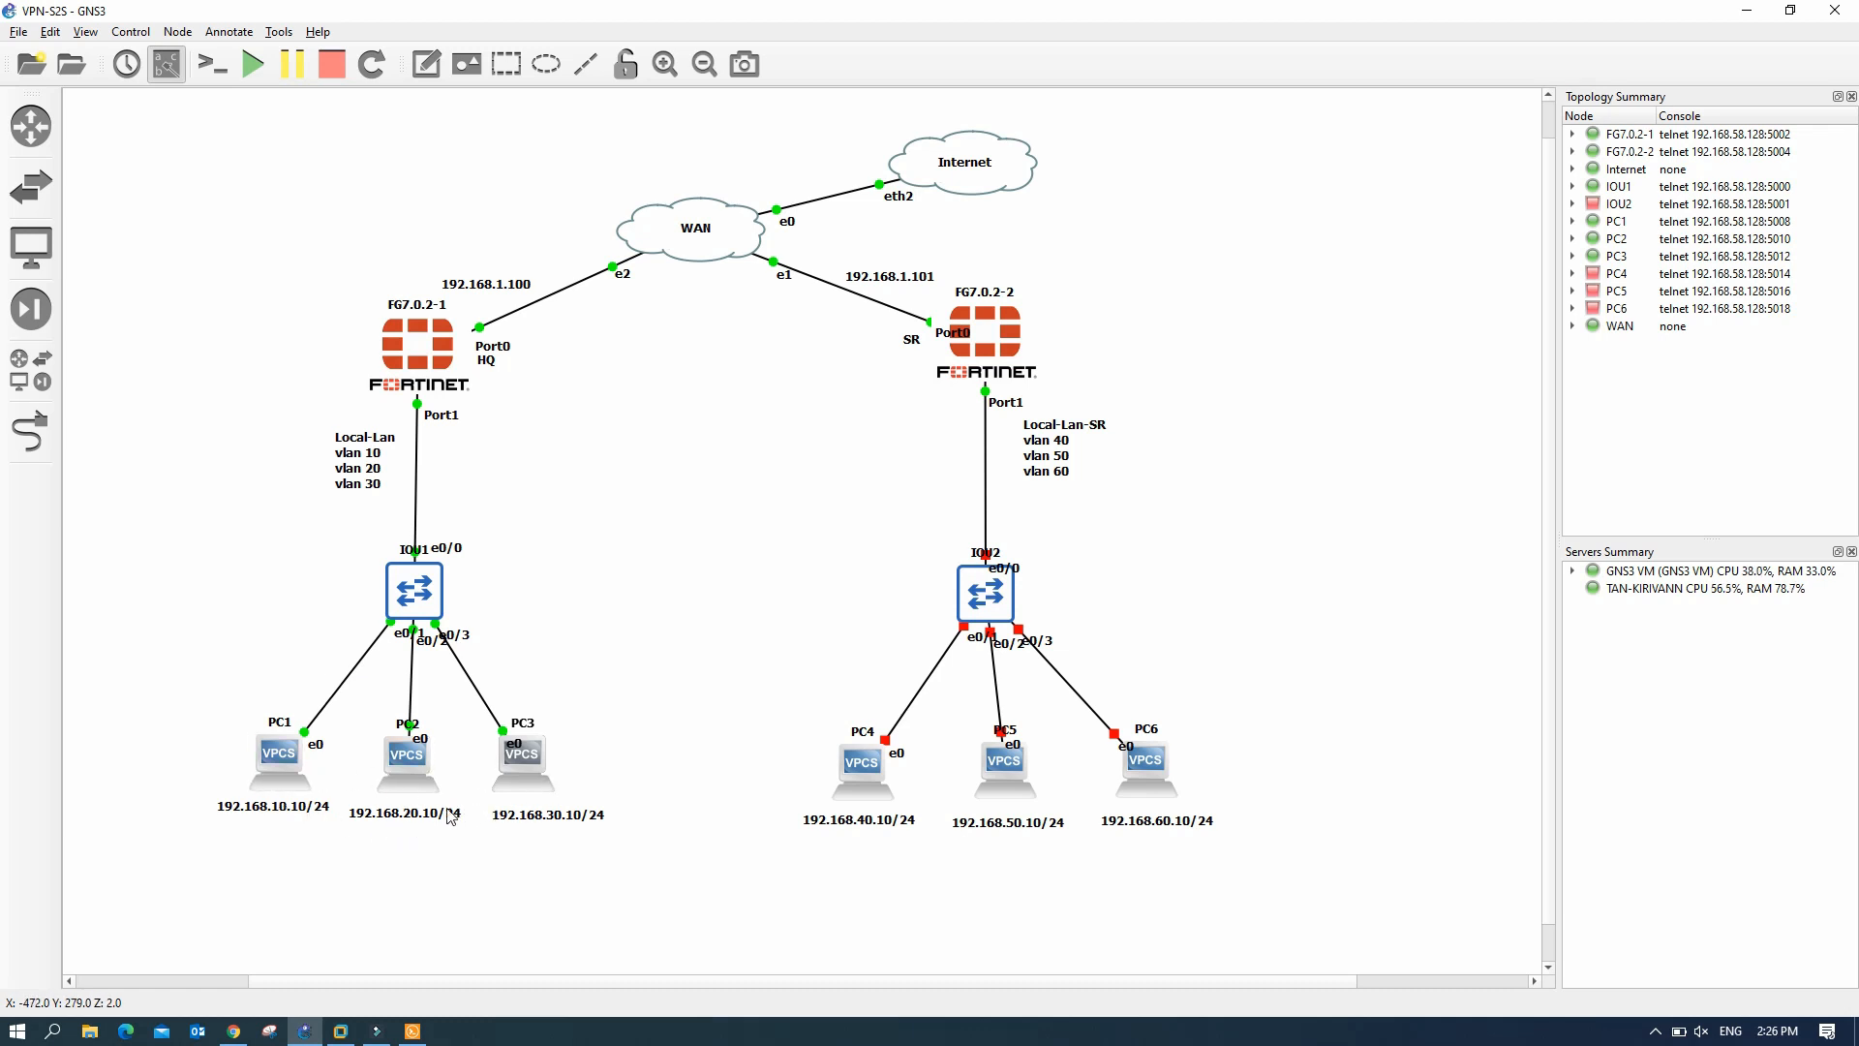
- Log back into the FG-HQ web GUI as admin with the account password
left_click(236, 1032)
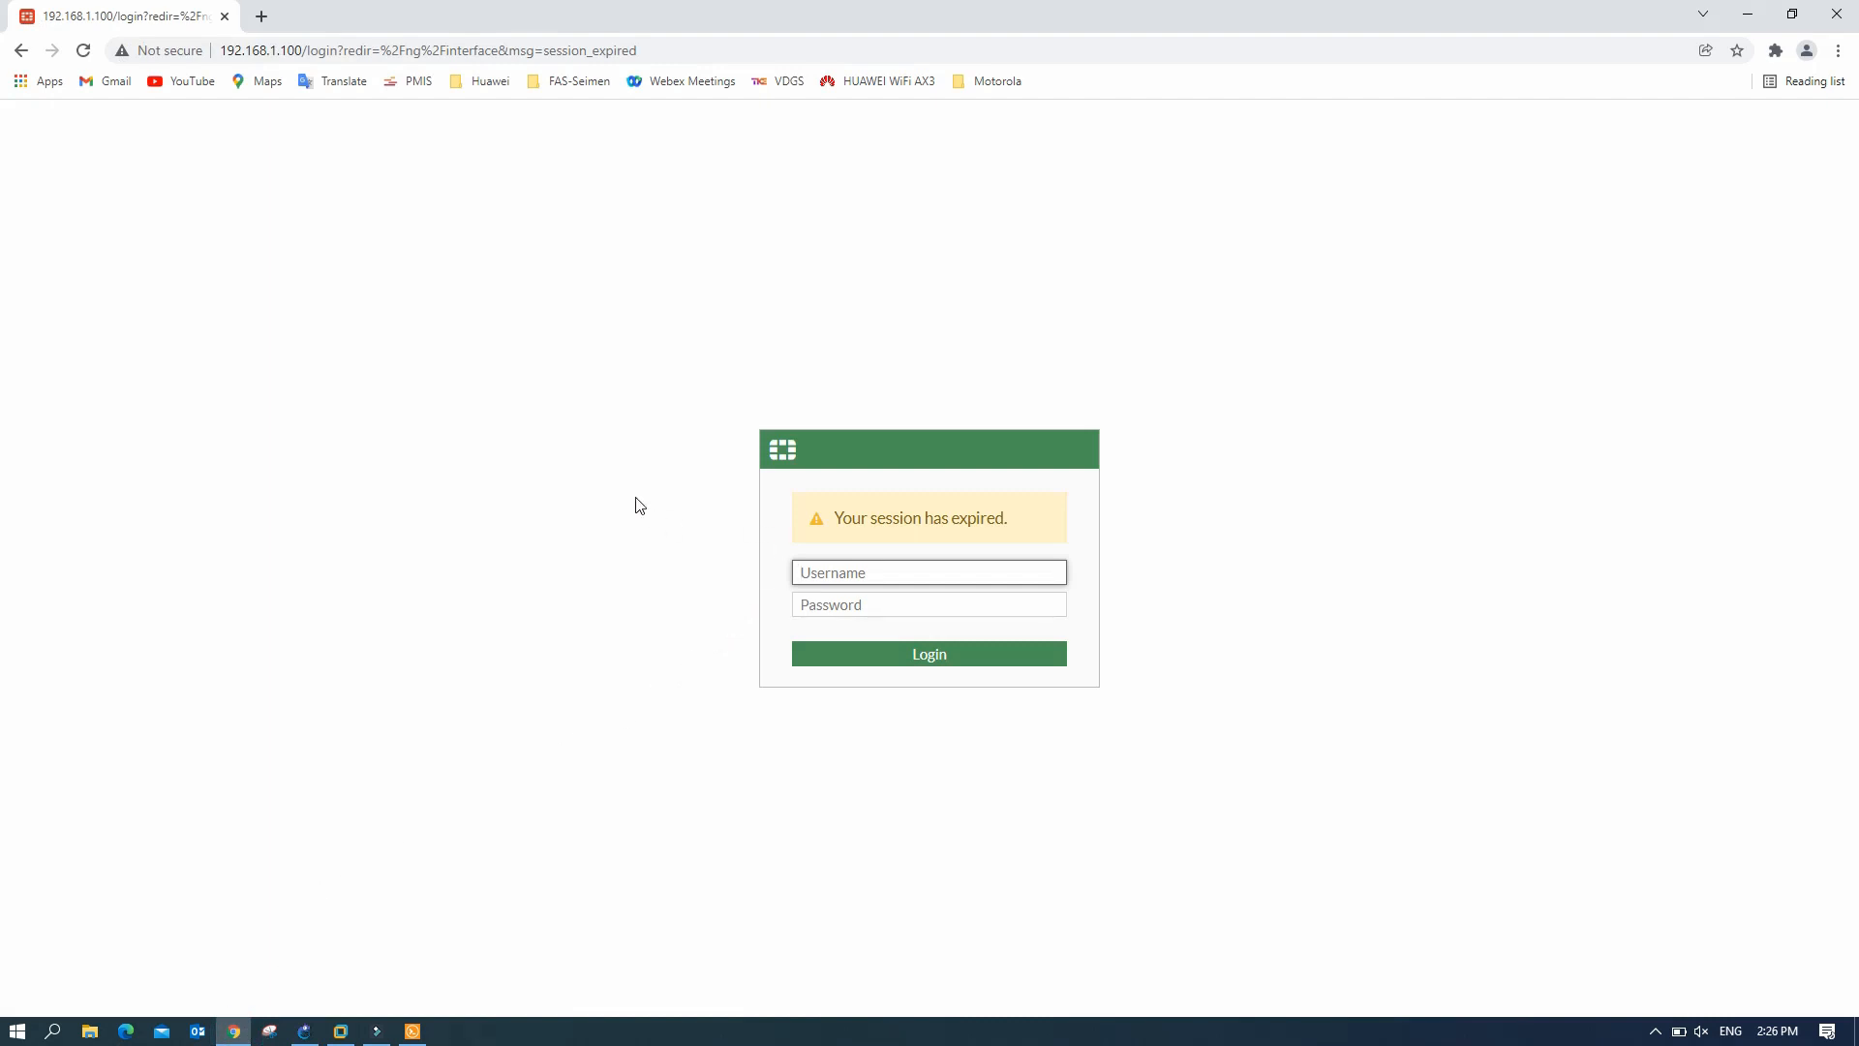
type("admin")
key("Tab")
type("•••••")
key("Return")
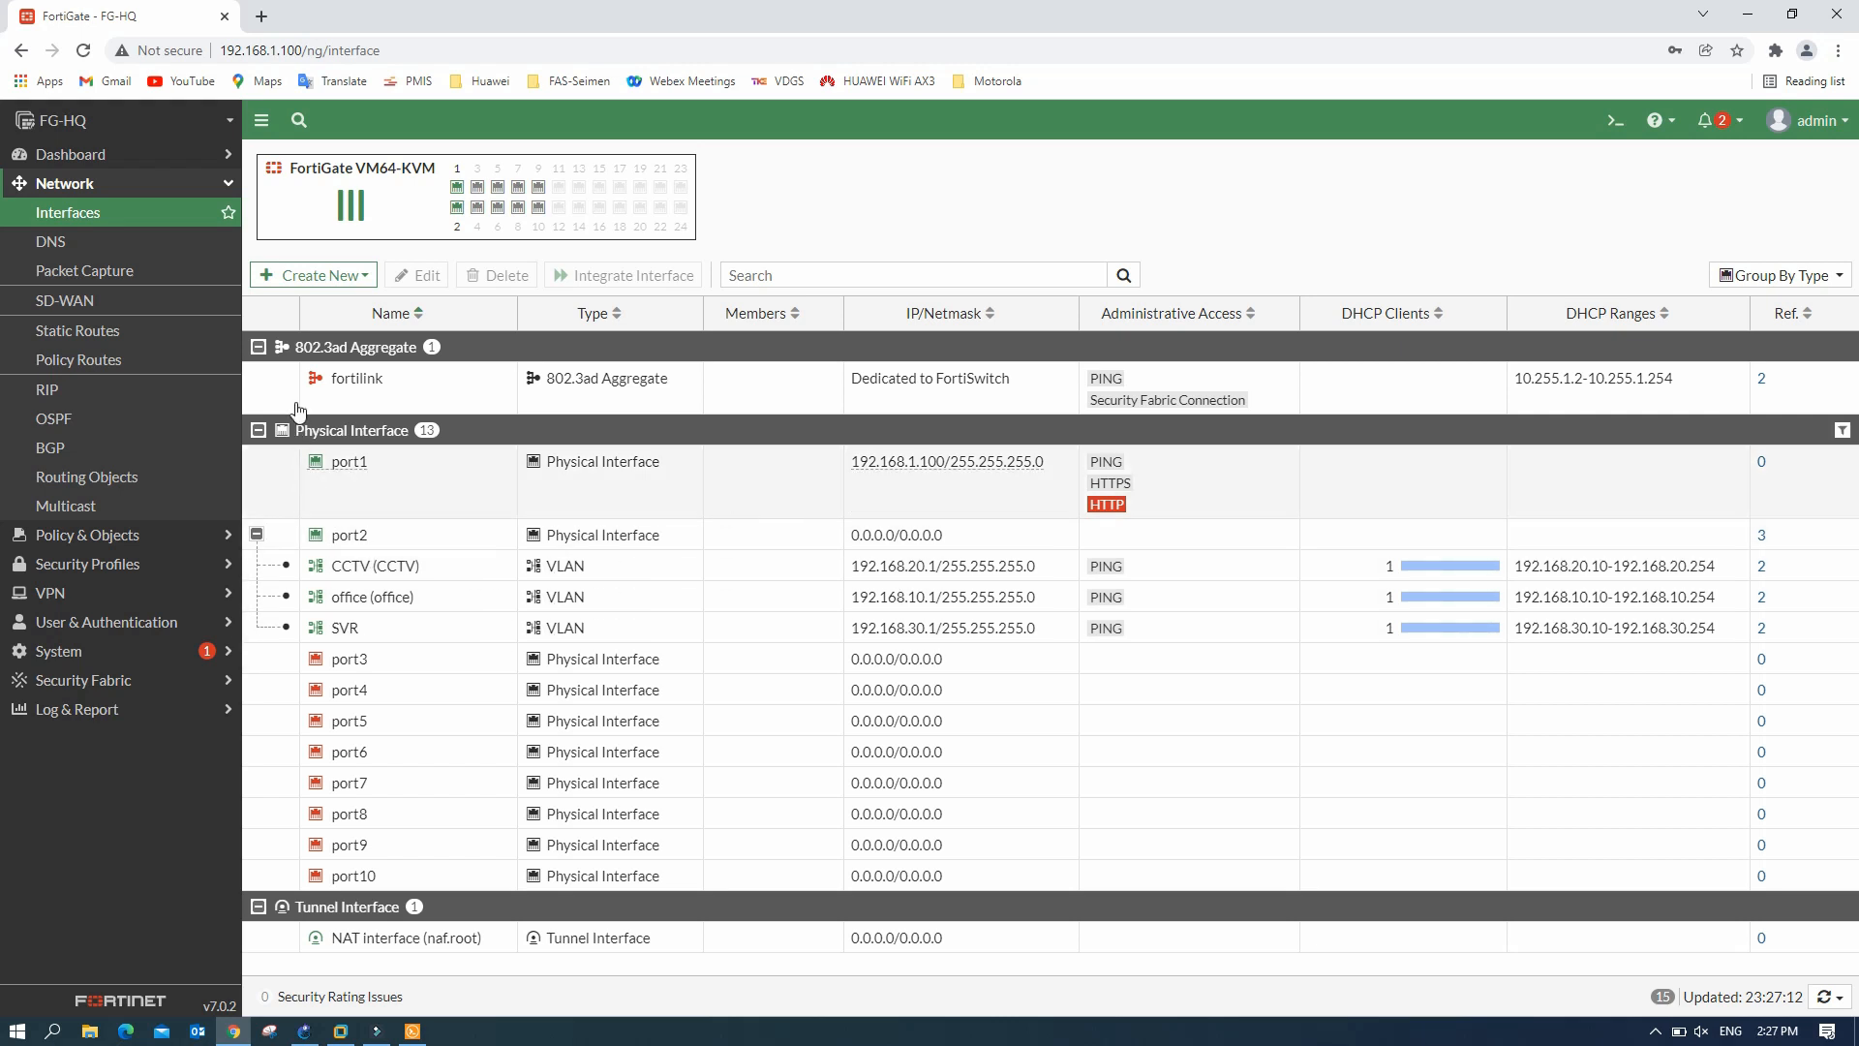
- Add a zone named Inter-VLAN with intra-zone traffic unblocked and CCTV, office and SVR as members
left_click(343, 275)
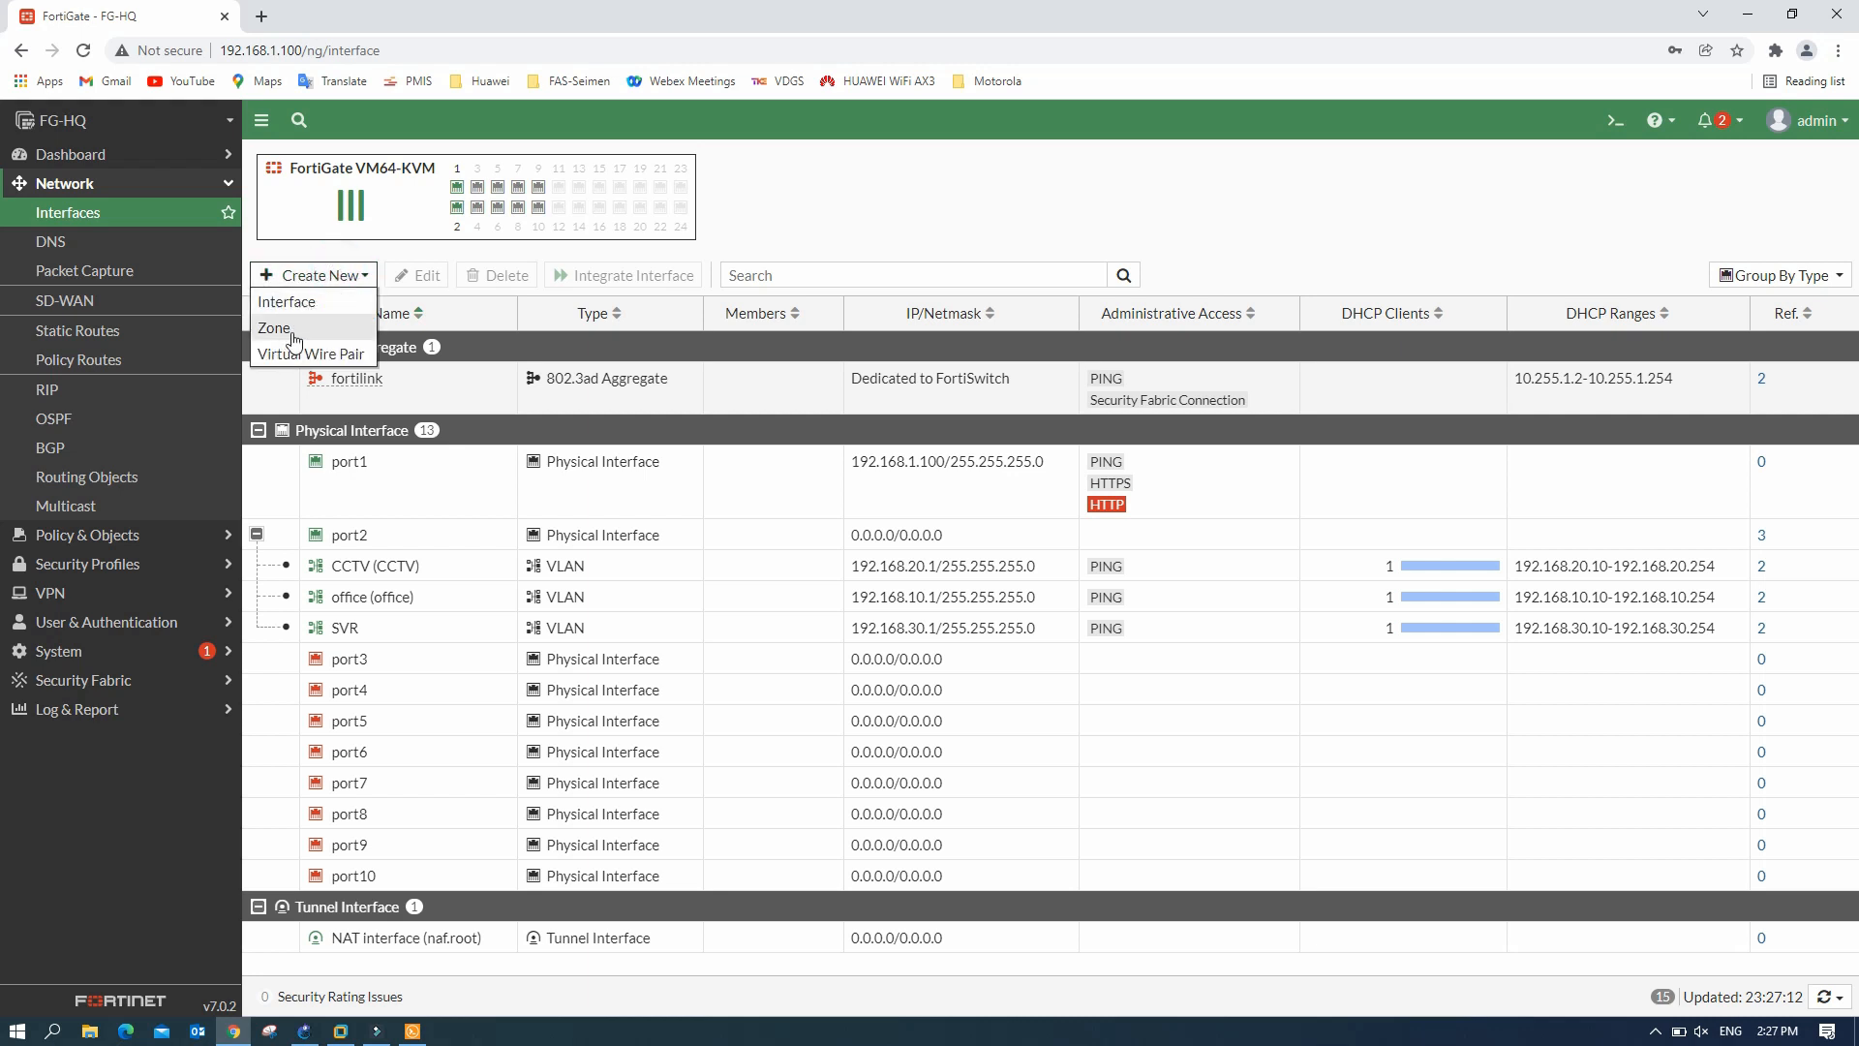
left_click(294, 330)
left_click(497, 197)
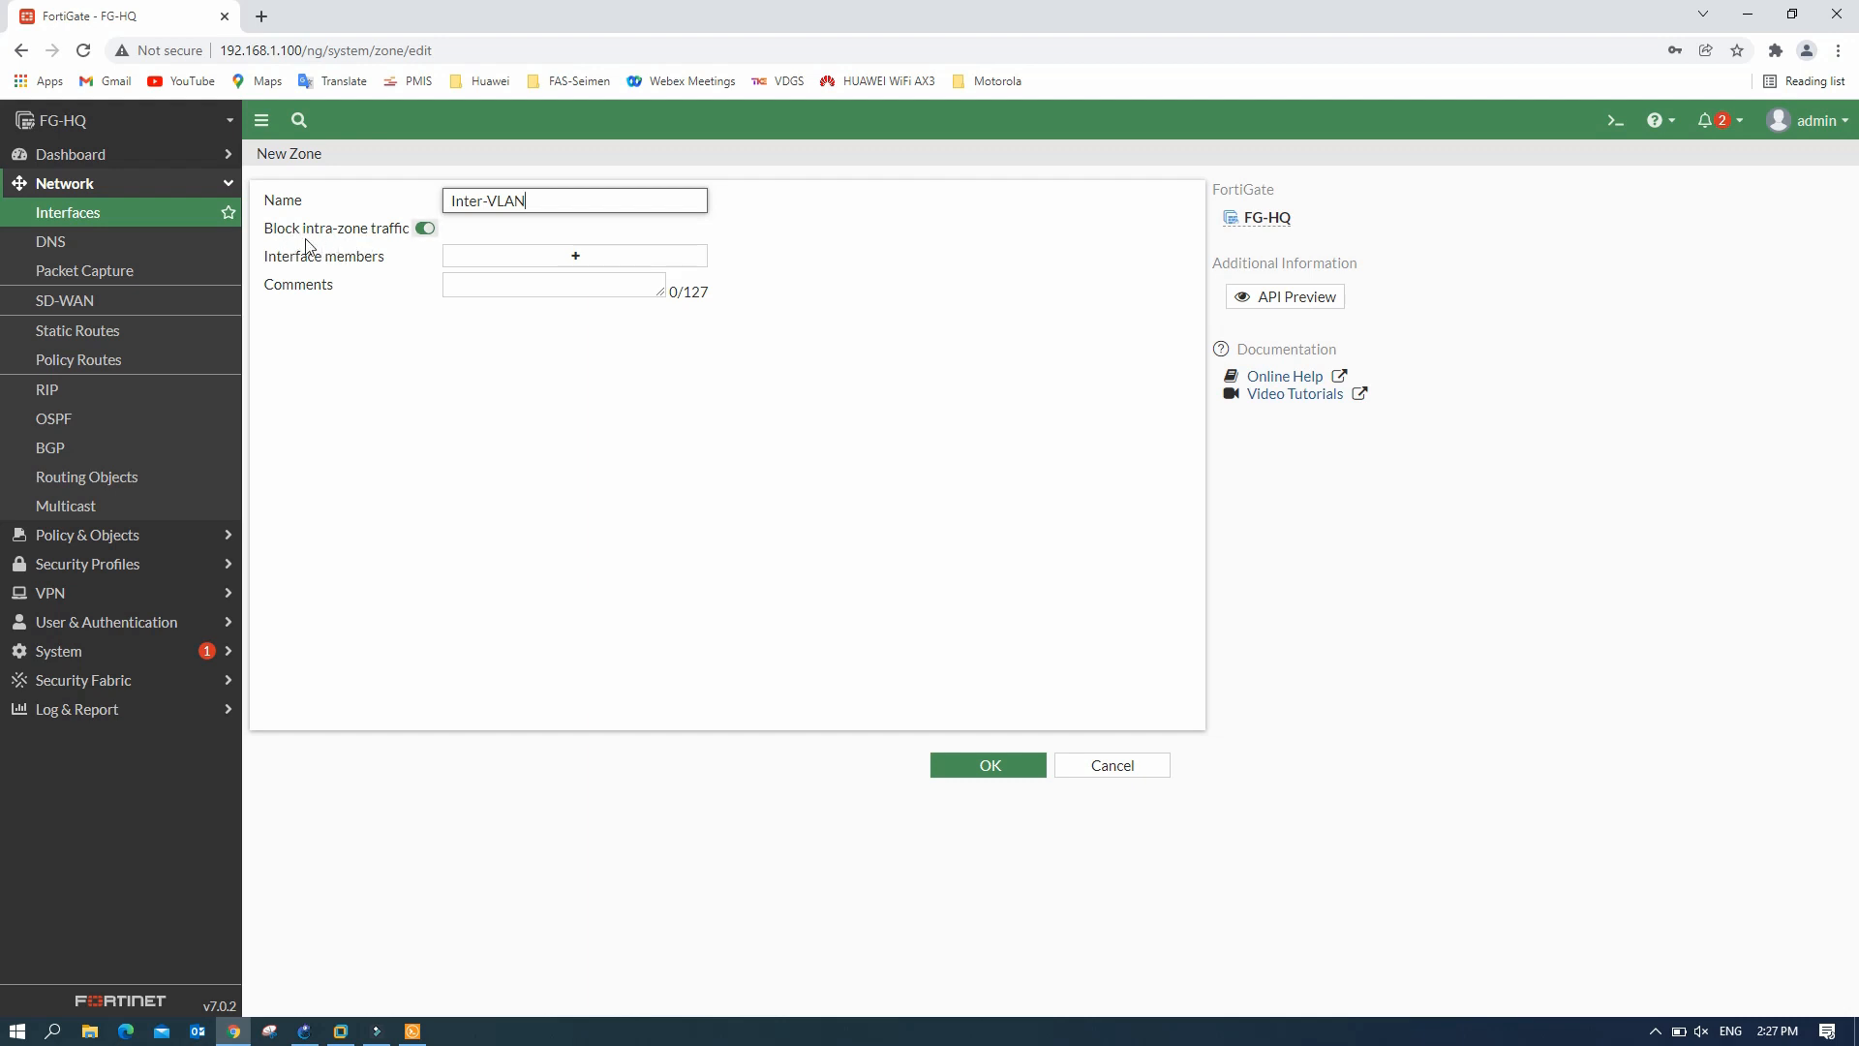
left_click(425, 229)
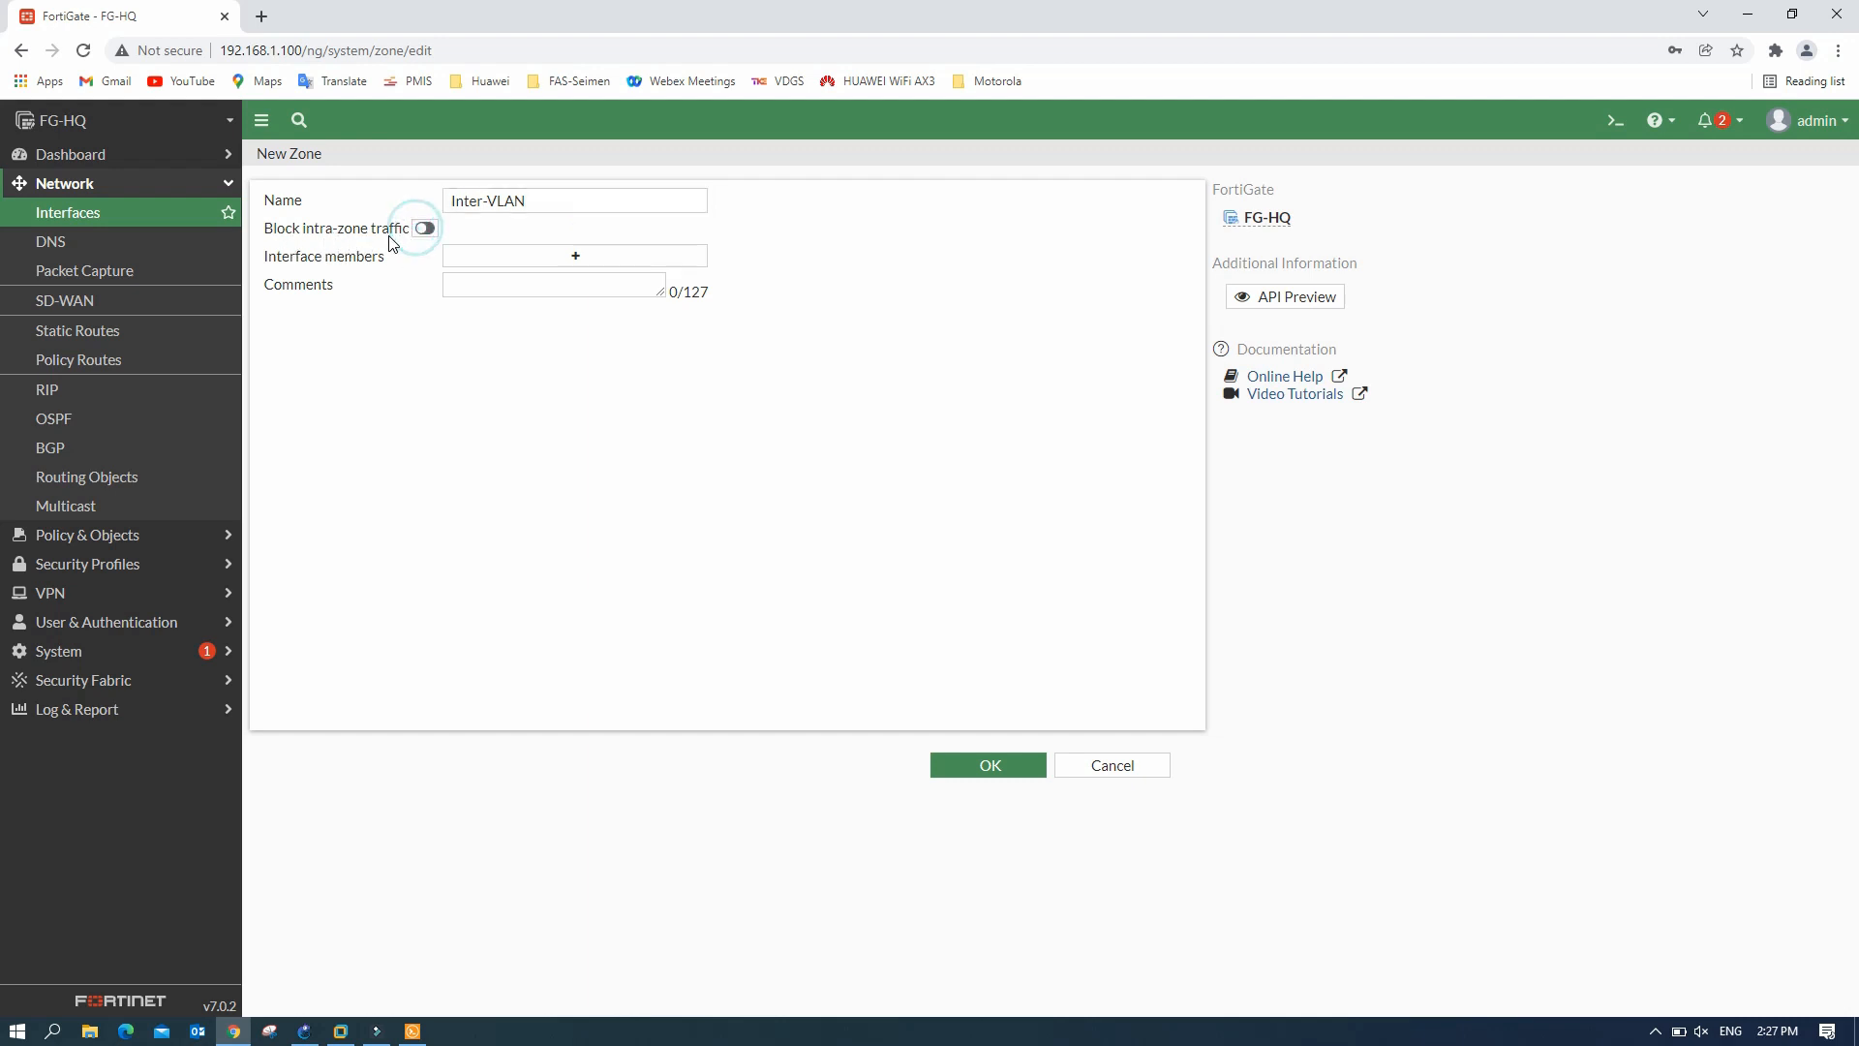
left_click(561, 256)
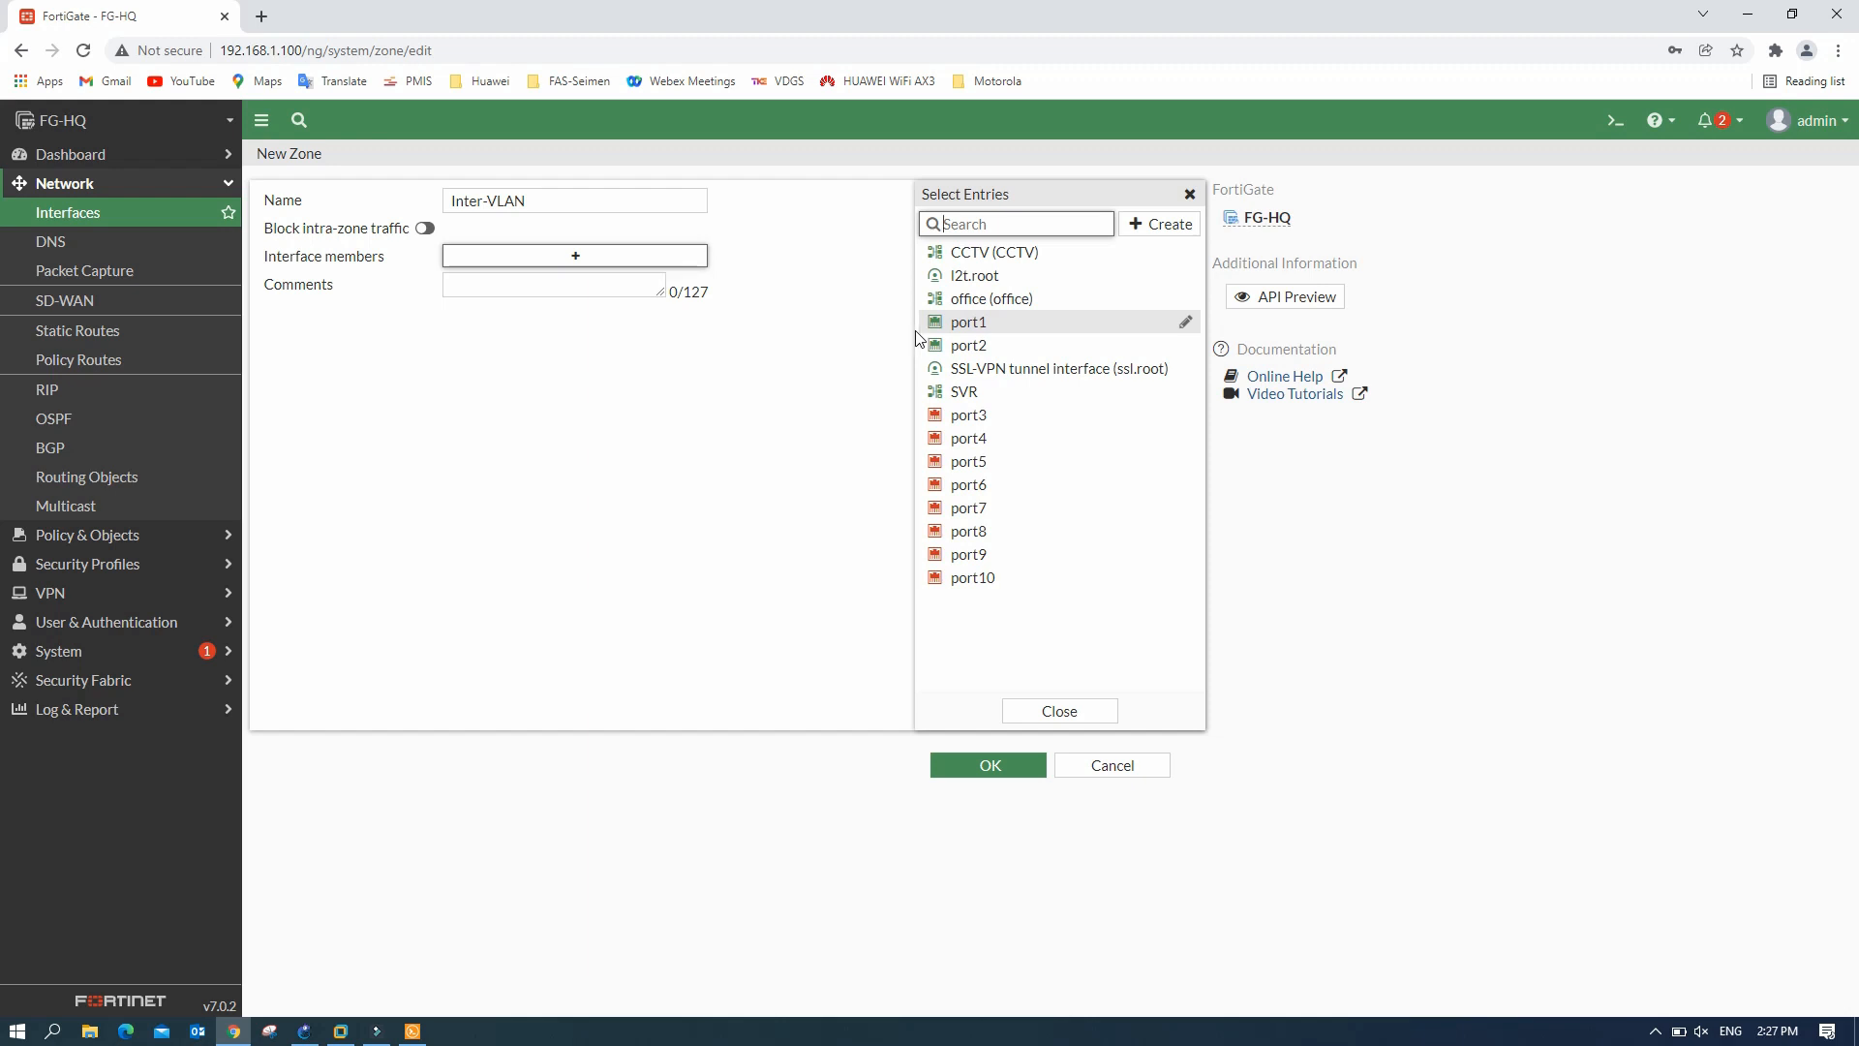
left_click(1002, 252)
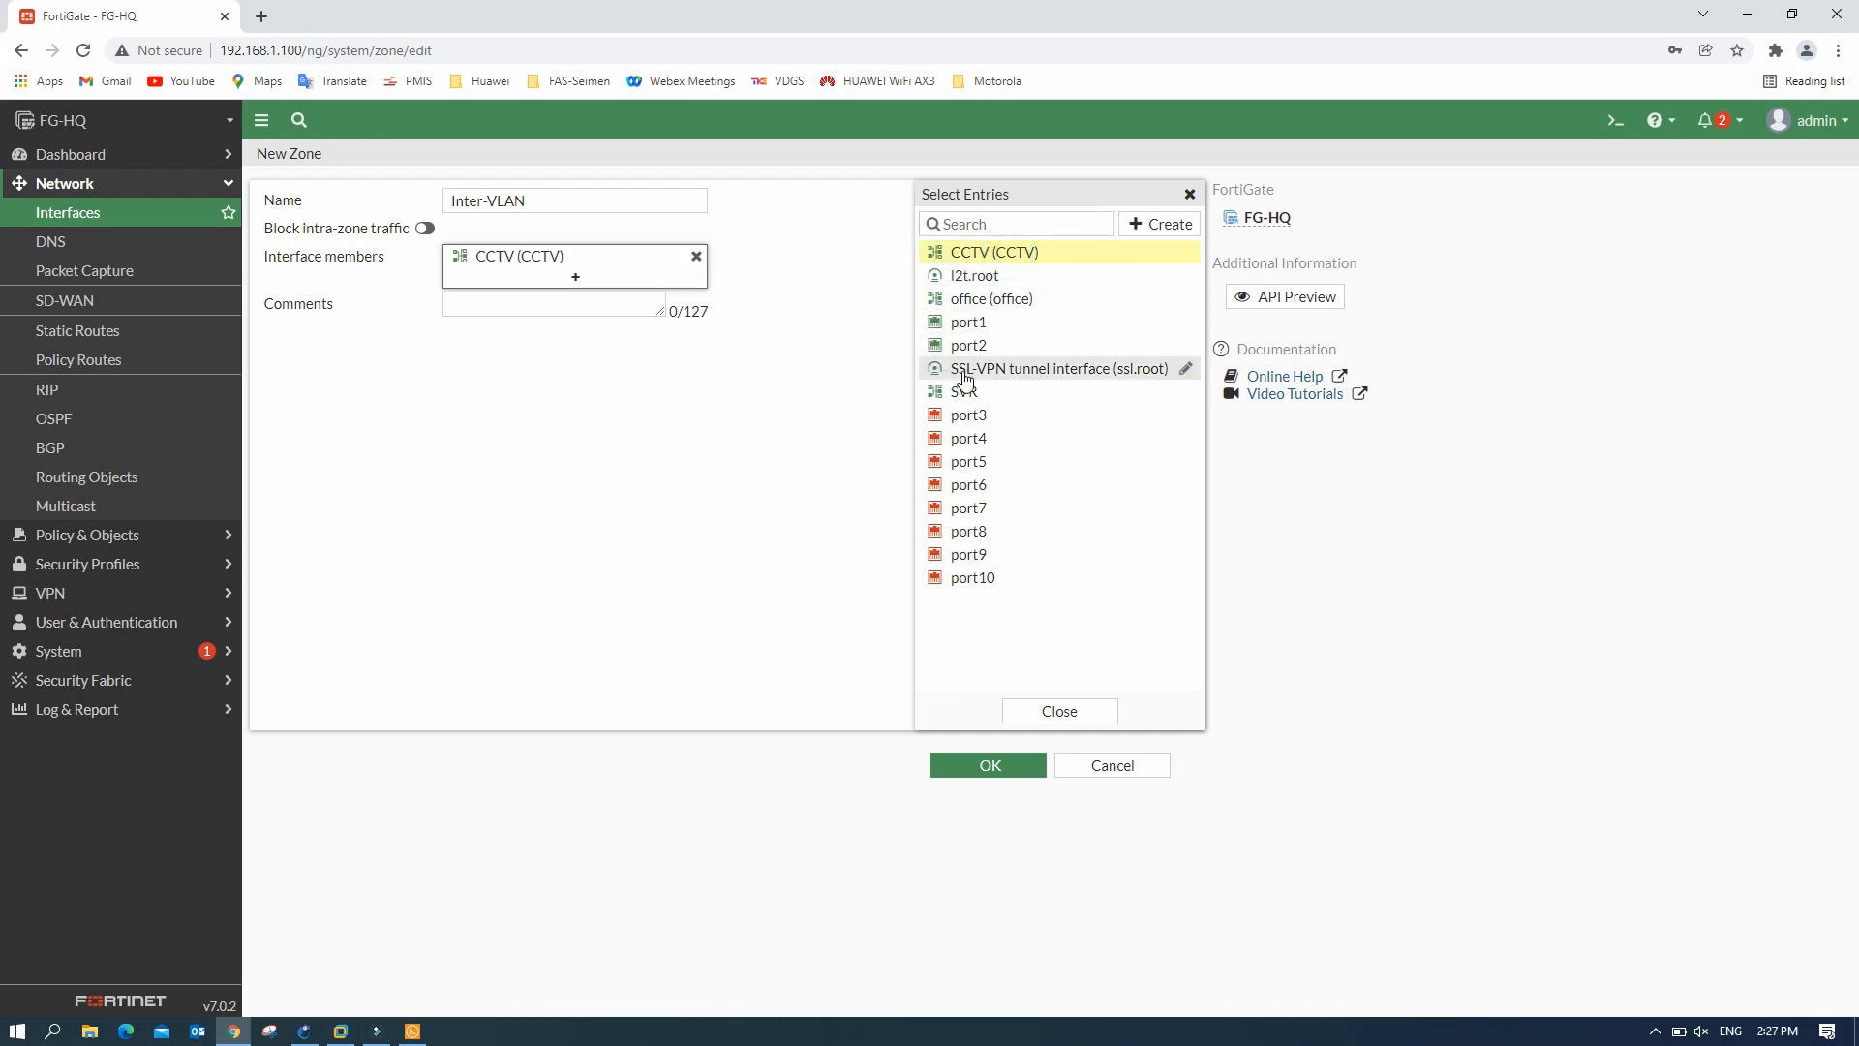
left_click(997, 299)
left_click(960, 391)
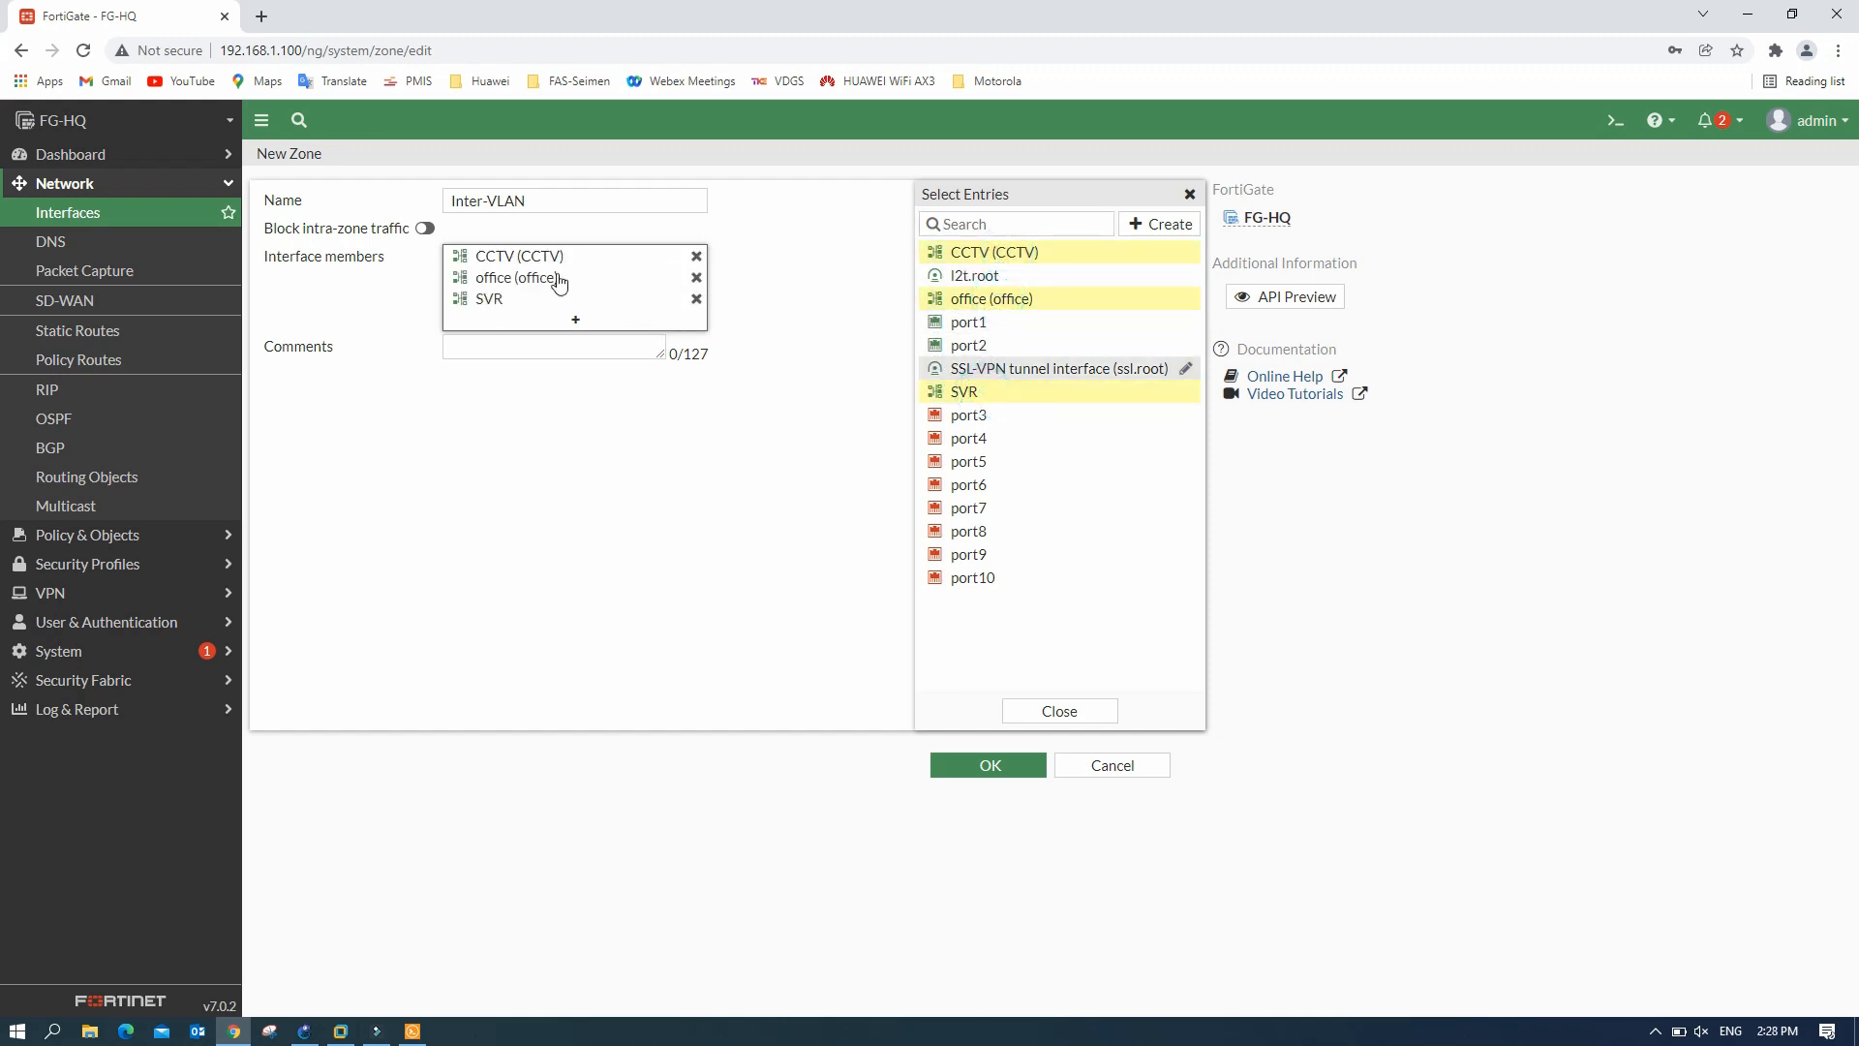
left_click(855, 289)
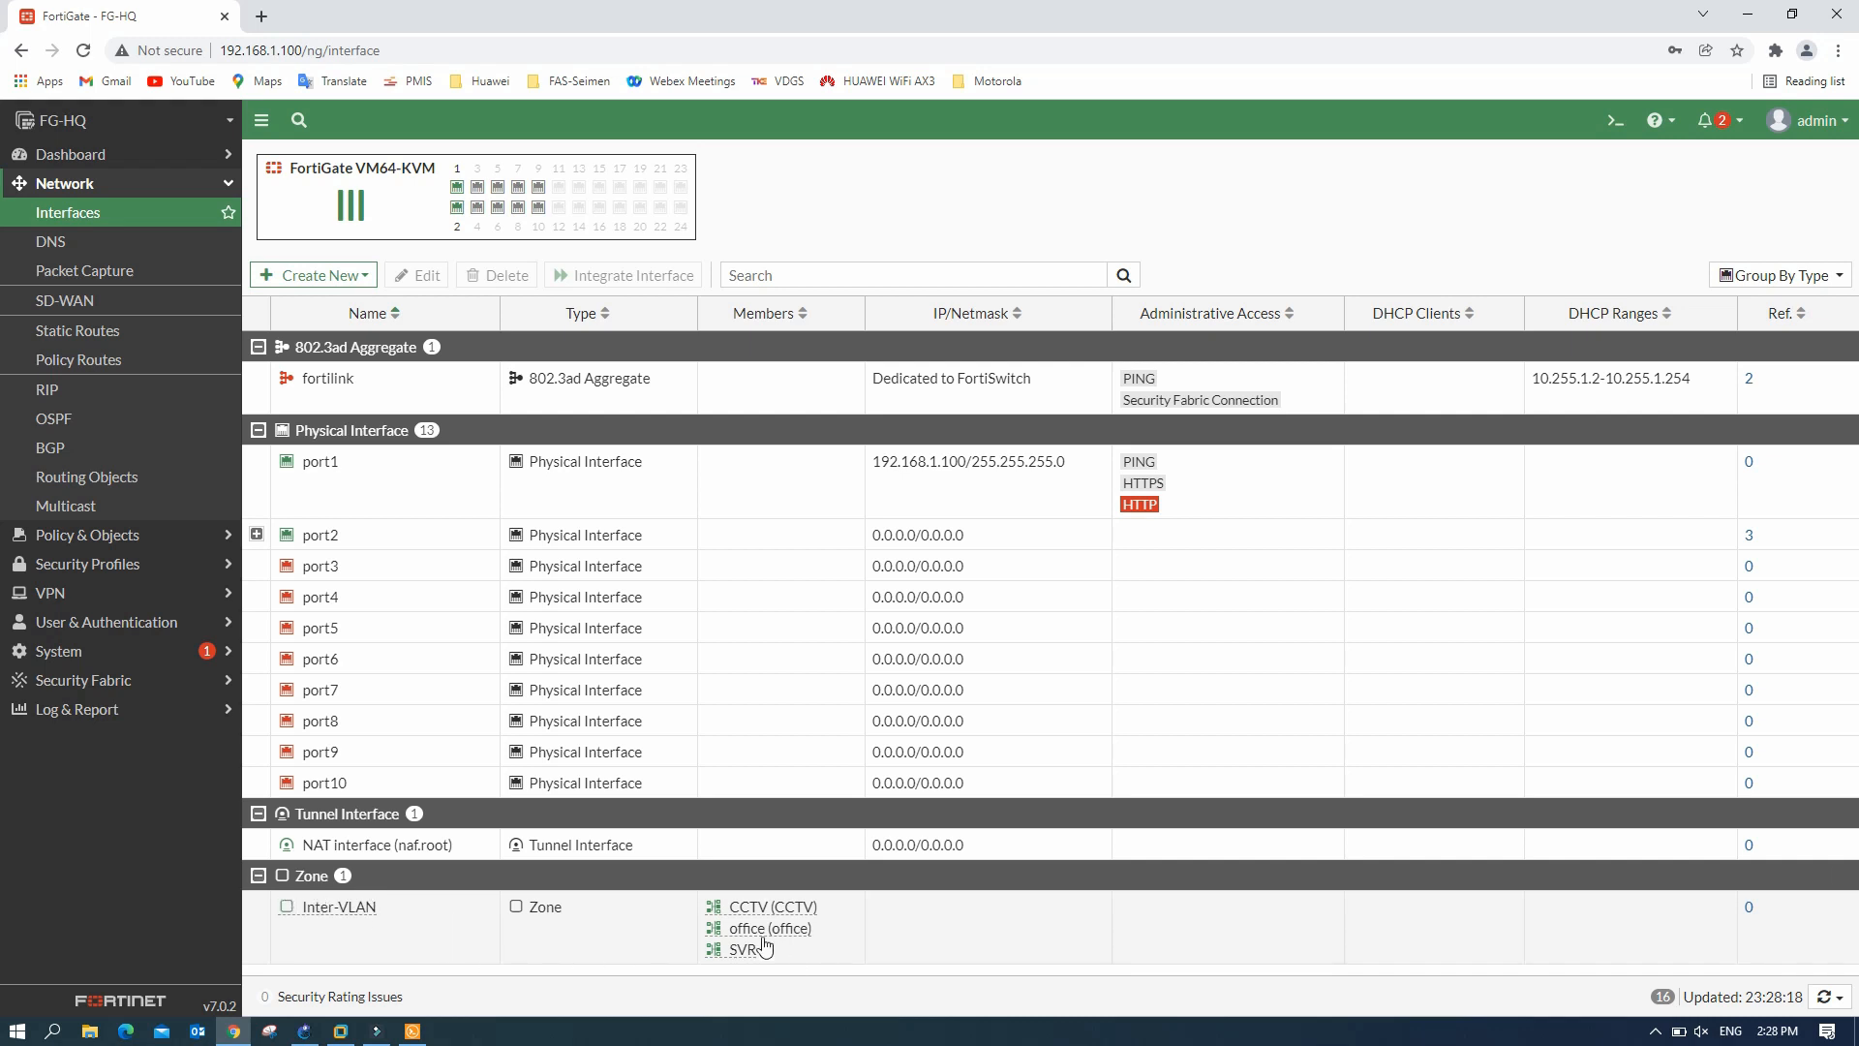
- Ping 192.168.10.10 from the PC3 console
left_click(413, 1031)
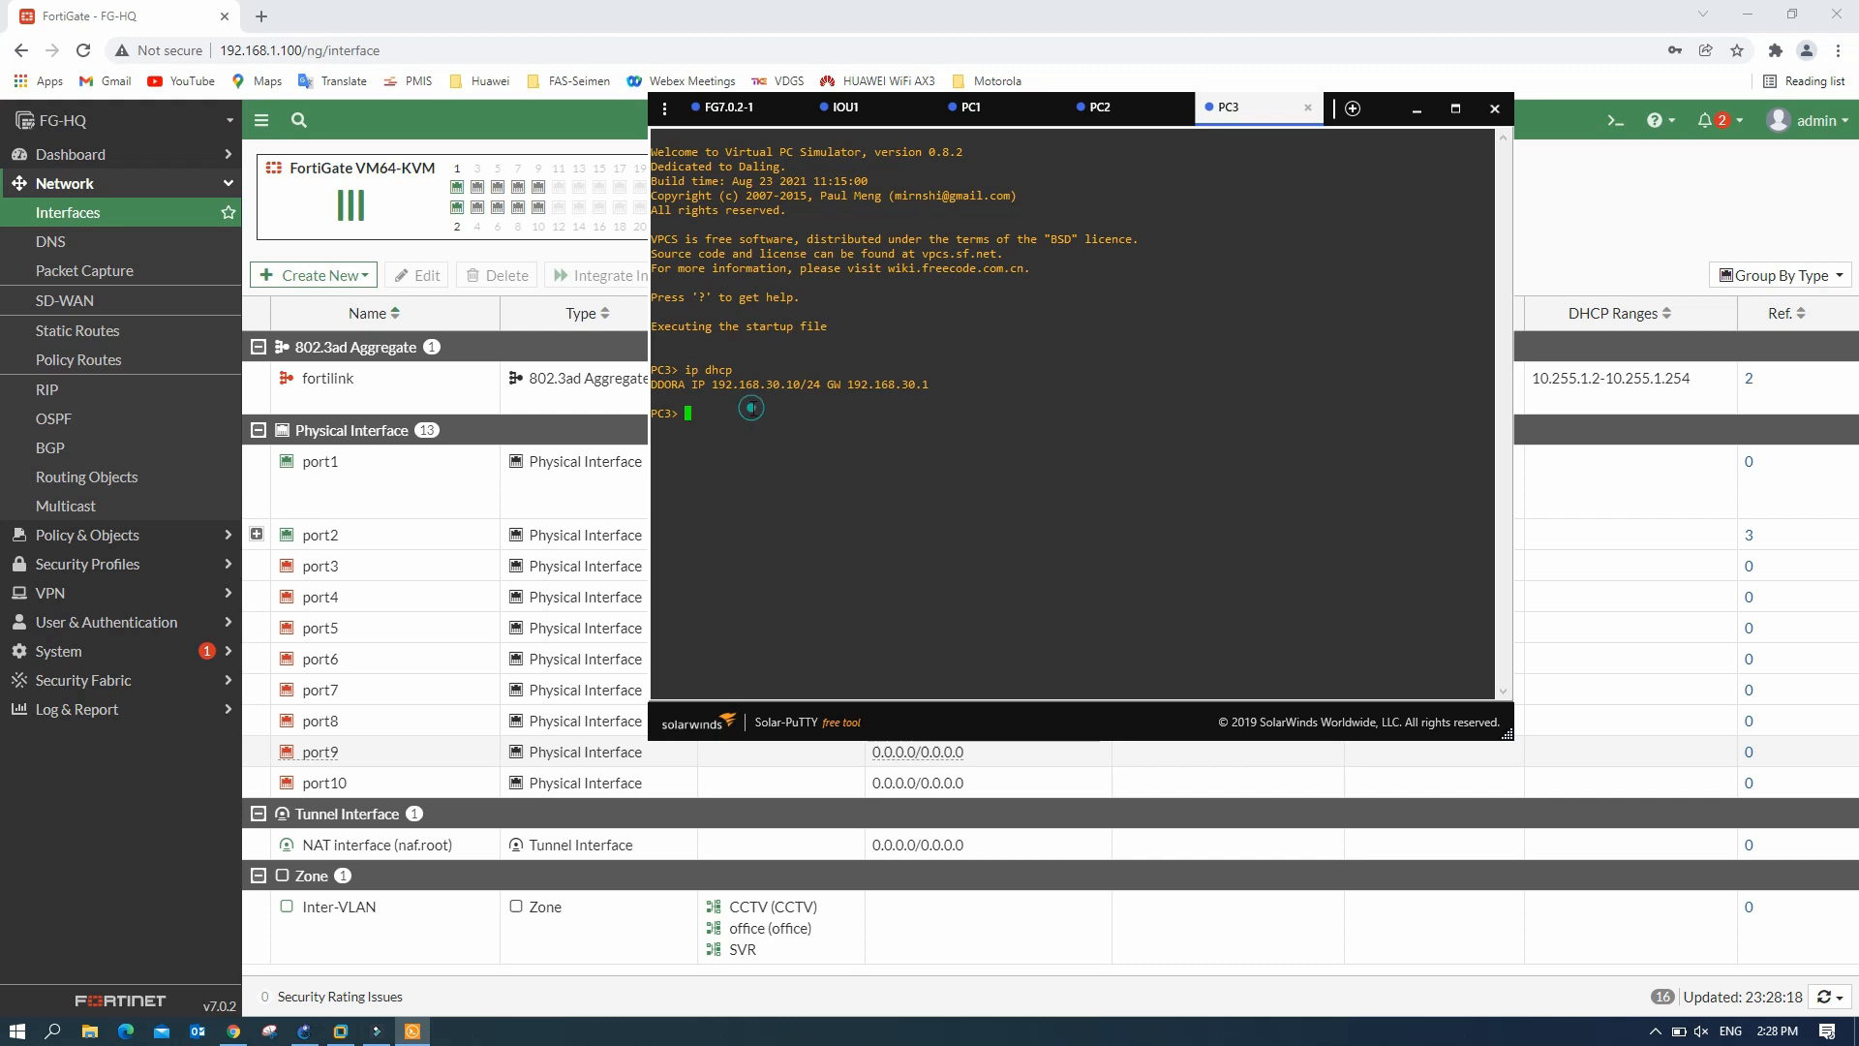
type("ping 192.168.10.10")
key("Return")
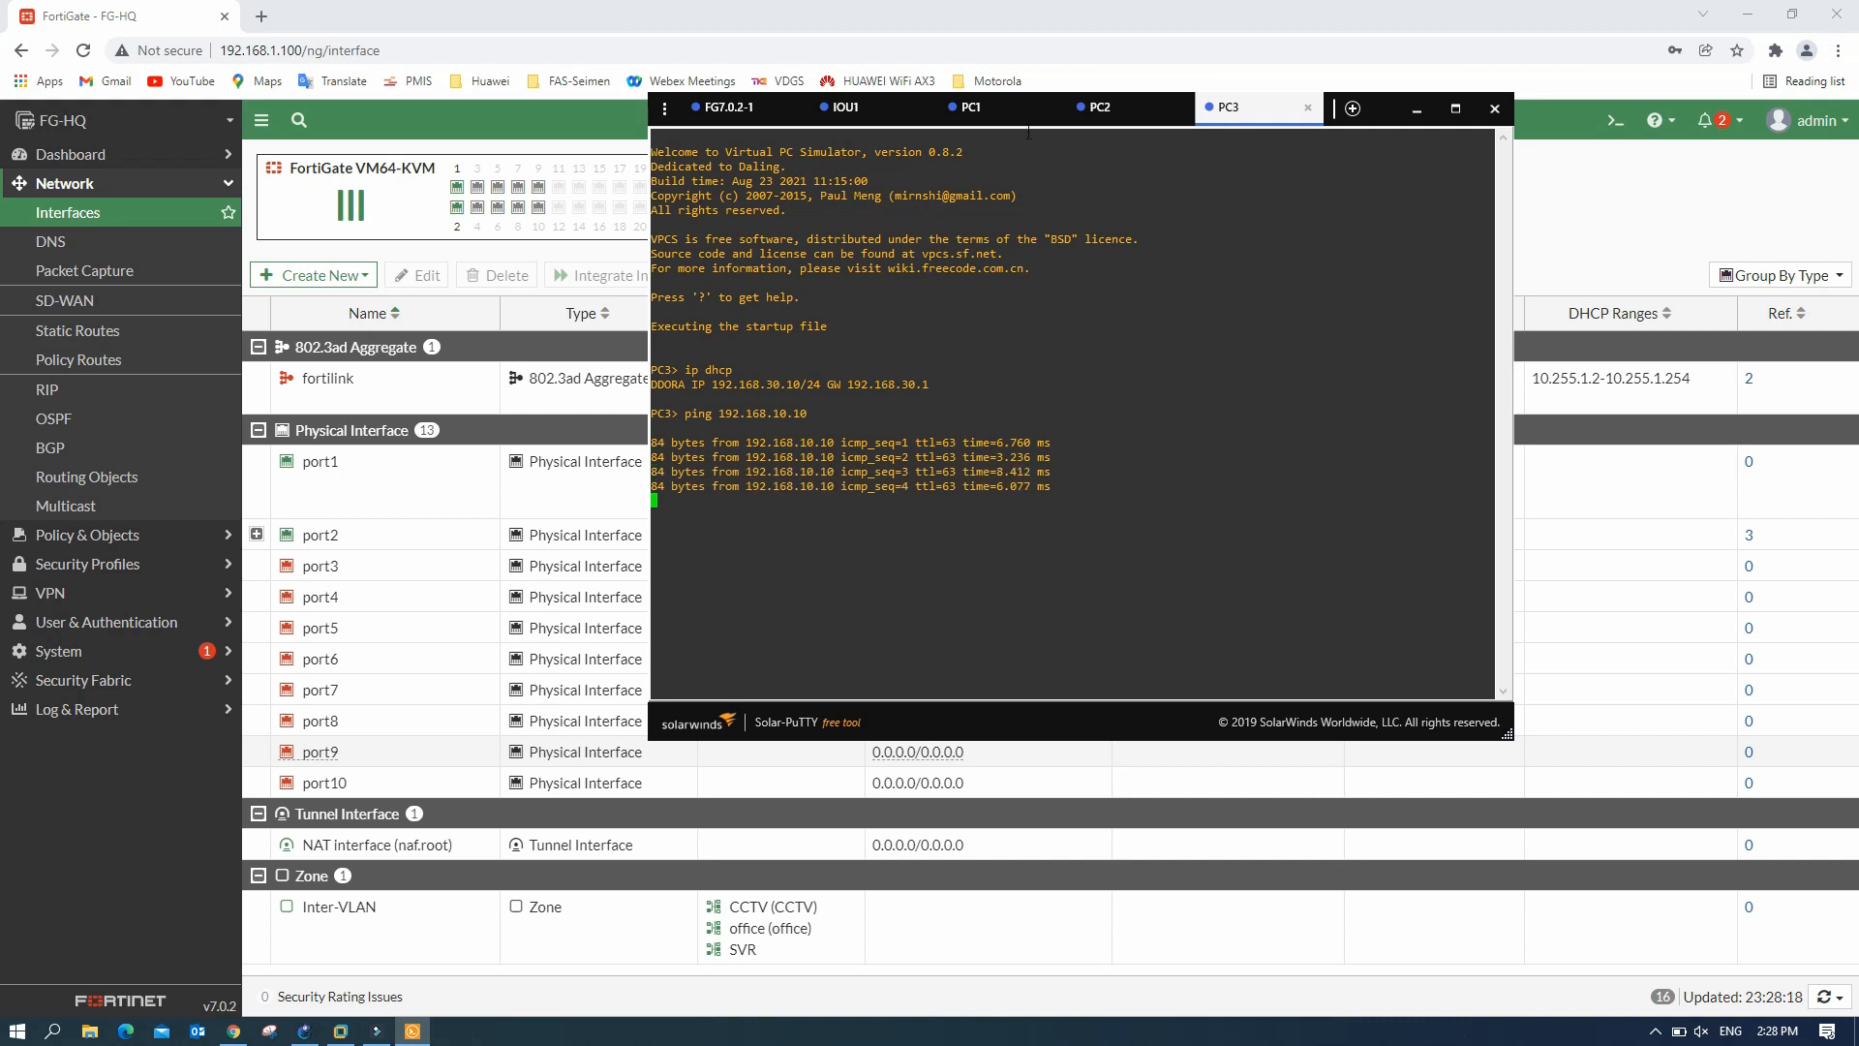
- Rerun the ping to 192.168.10.1 from PC2, then minimise the console
left_click(971, 106)
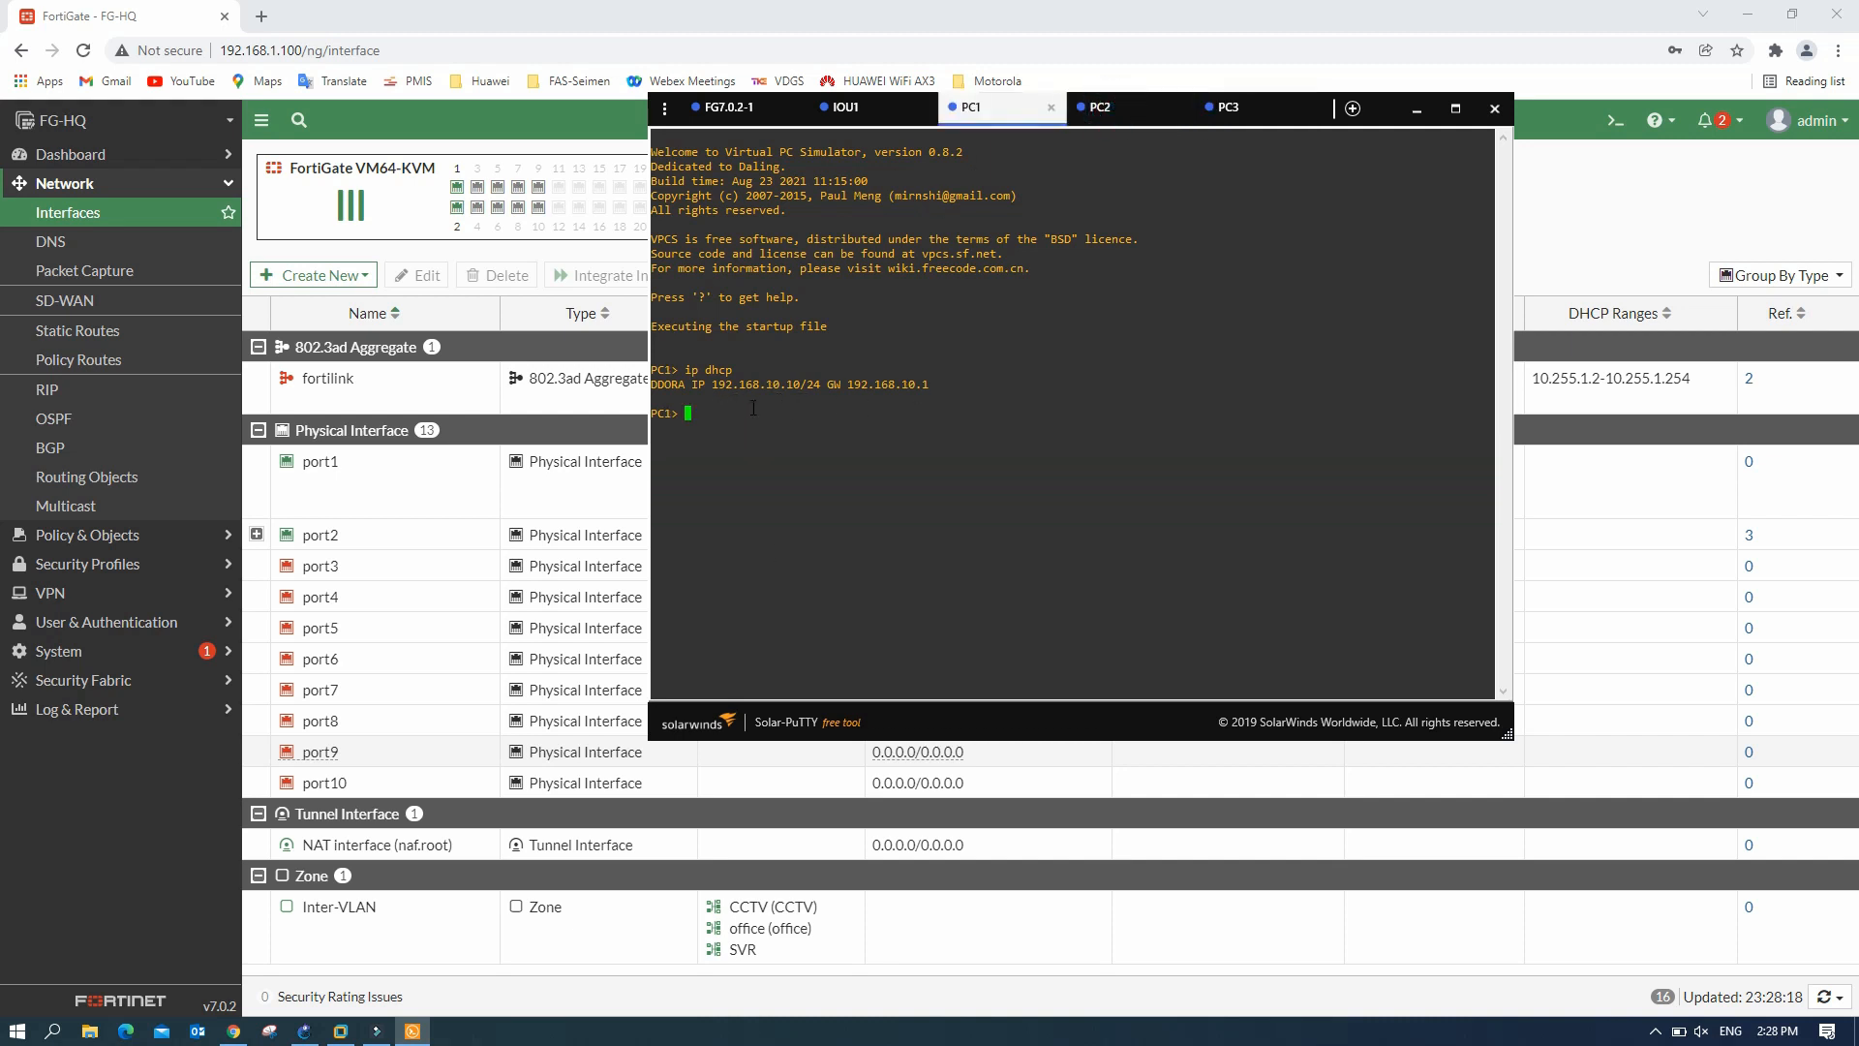
left_click(1100, 107)
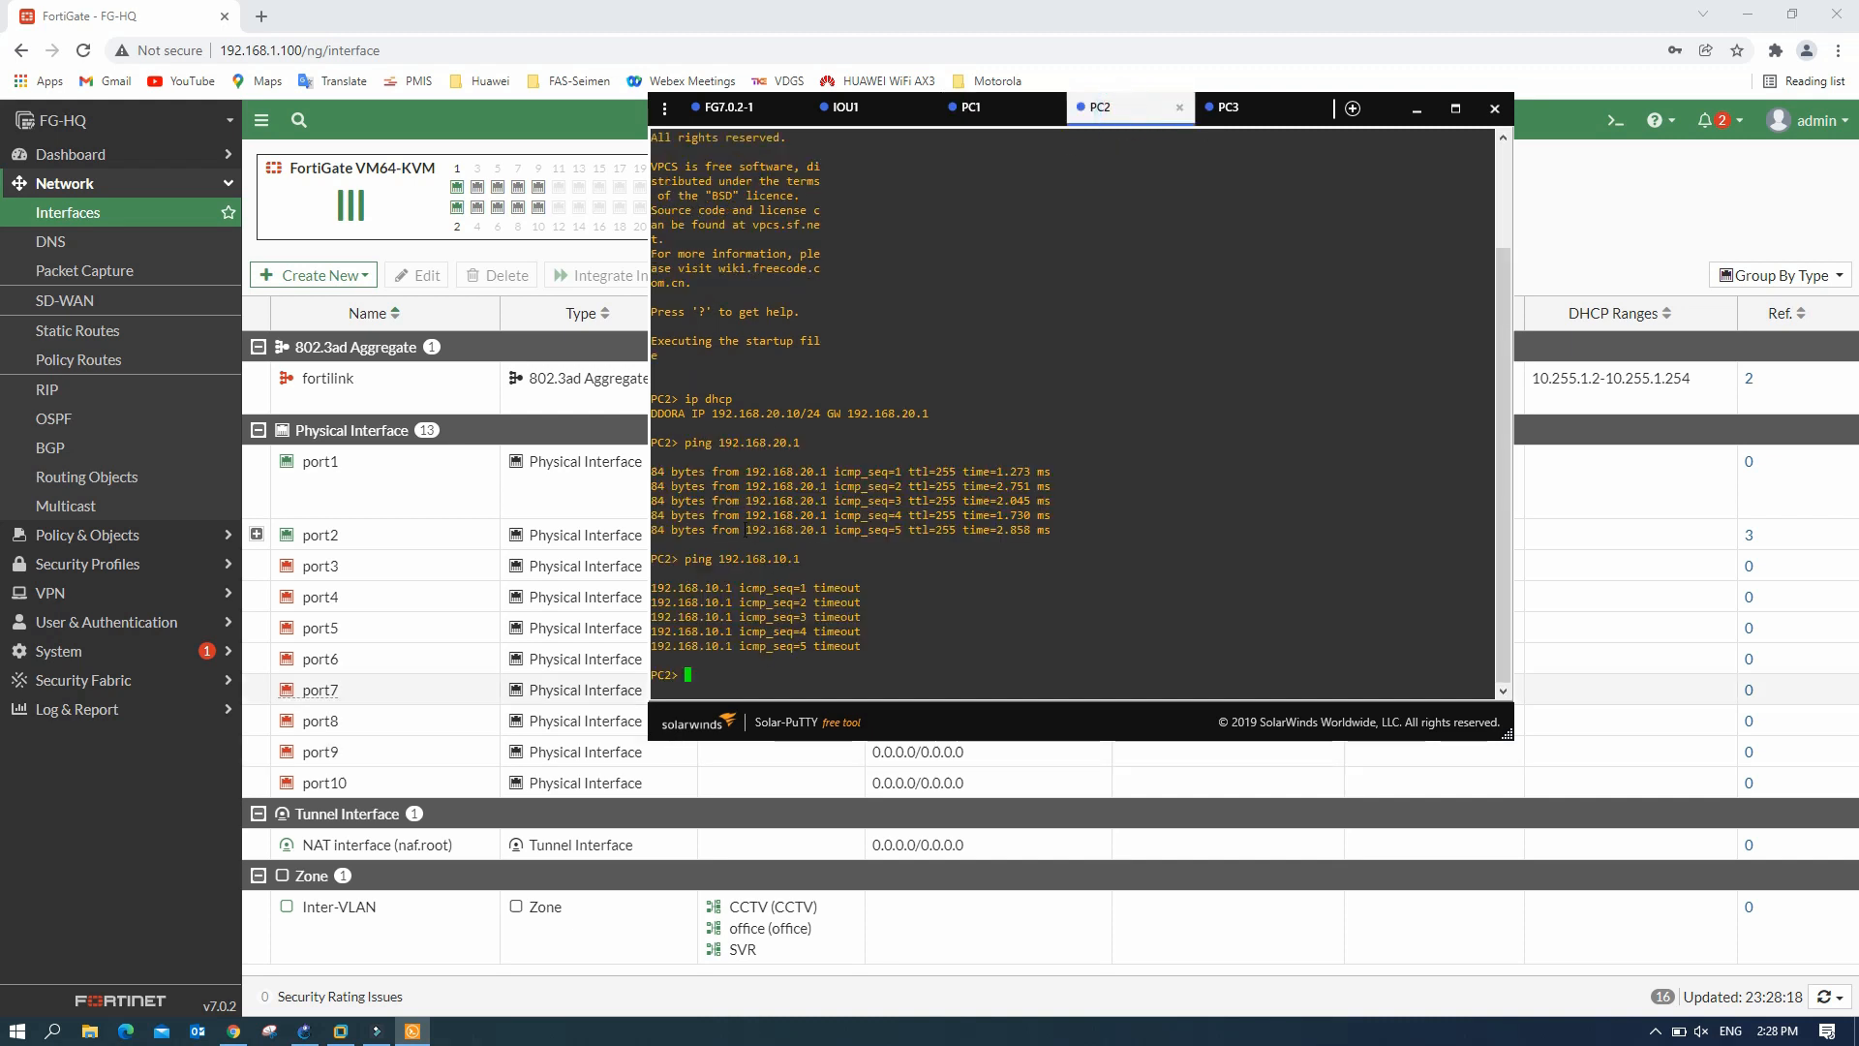
key("Up")
key("Return")
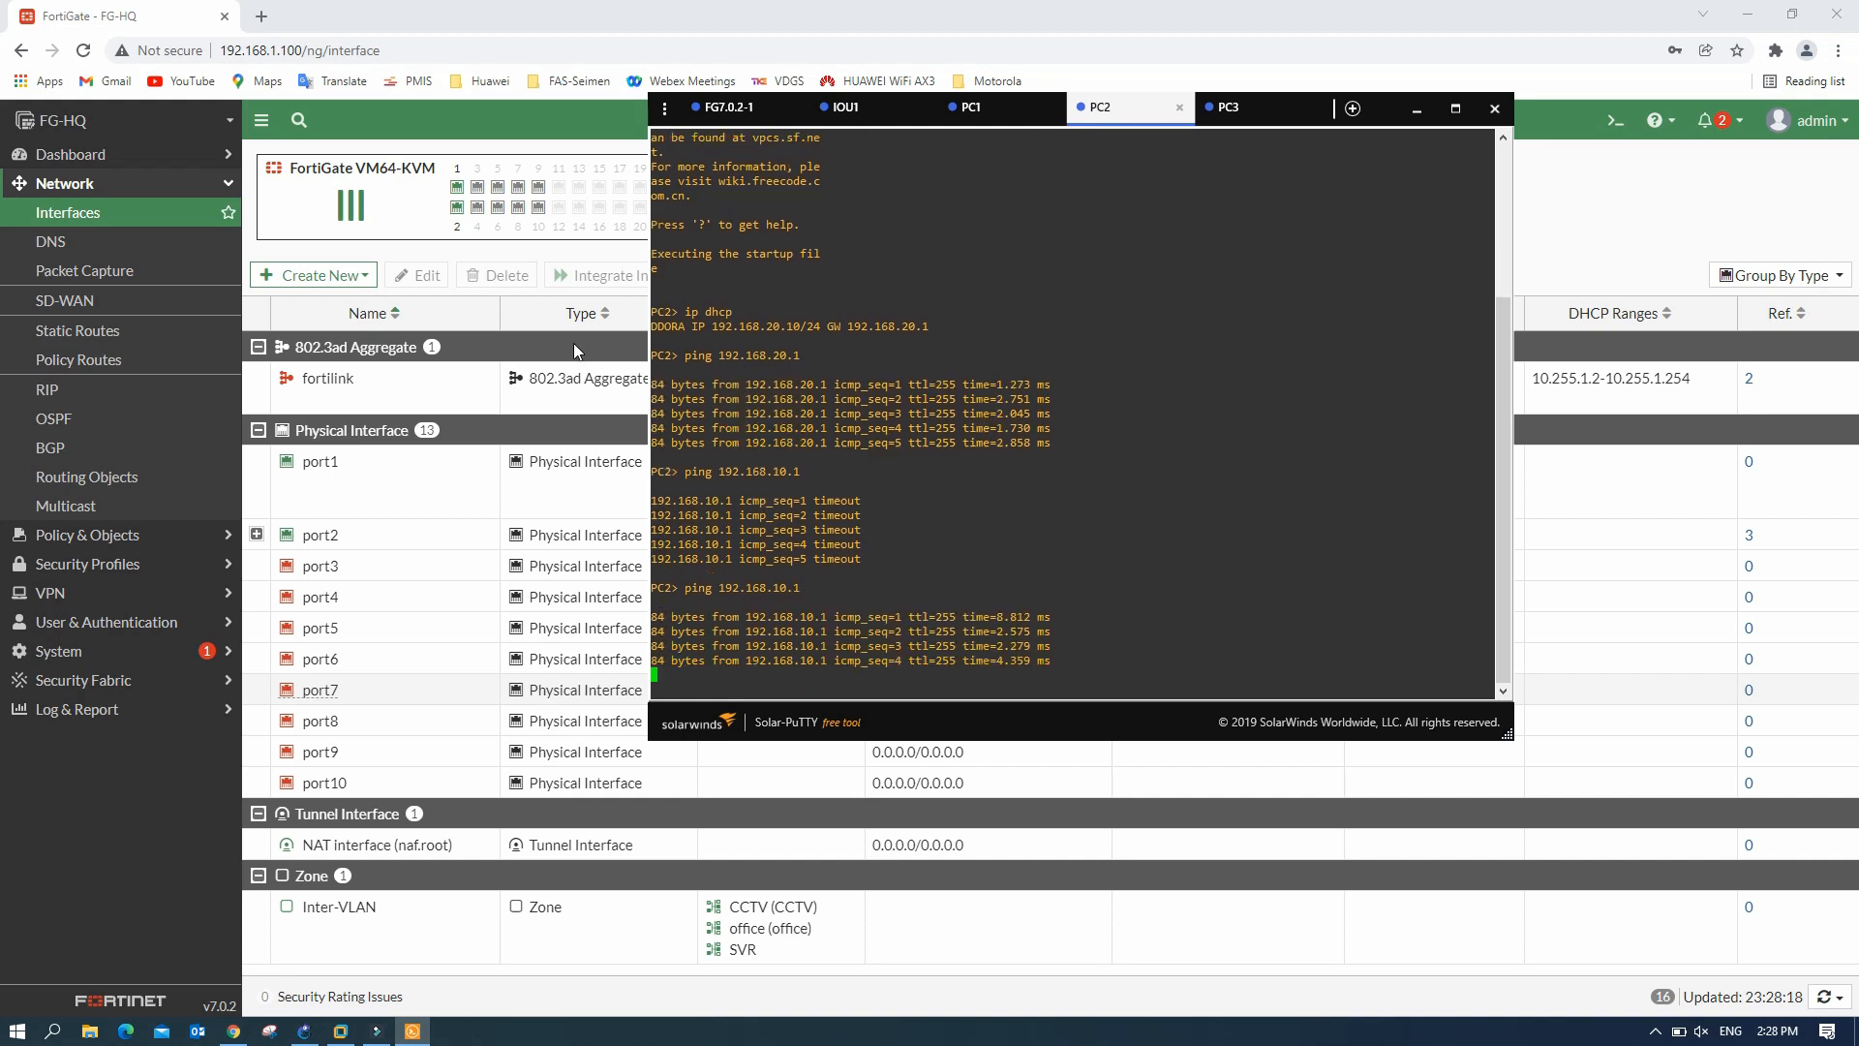
left_click(1417, 109)
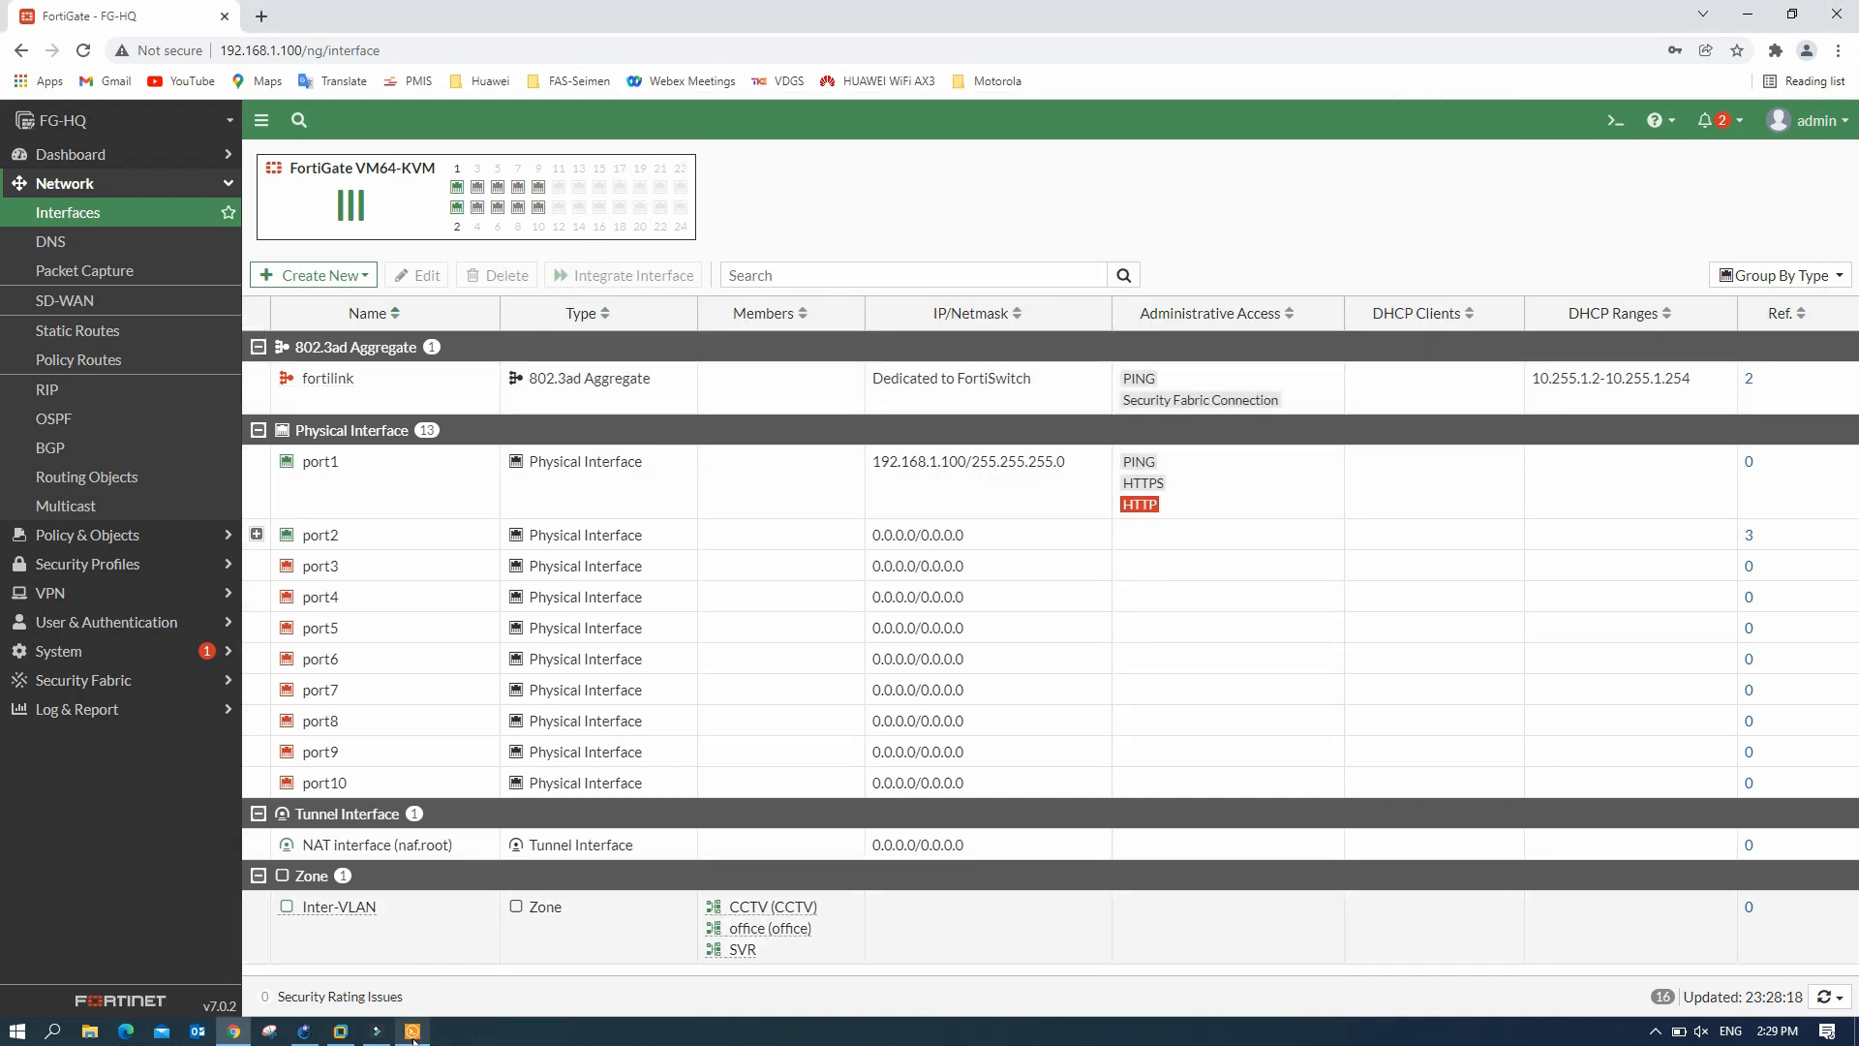
- Open a console to FG7.0.2-2 and close the PC3, PC2, PC1 and IOU1 sessions
left_click(304, 1030)
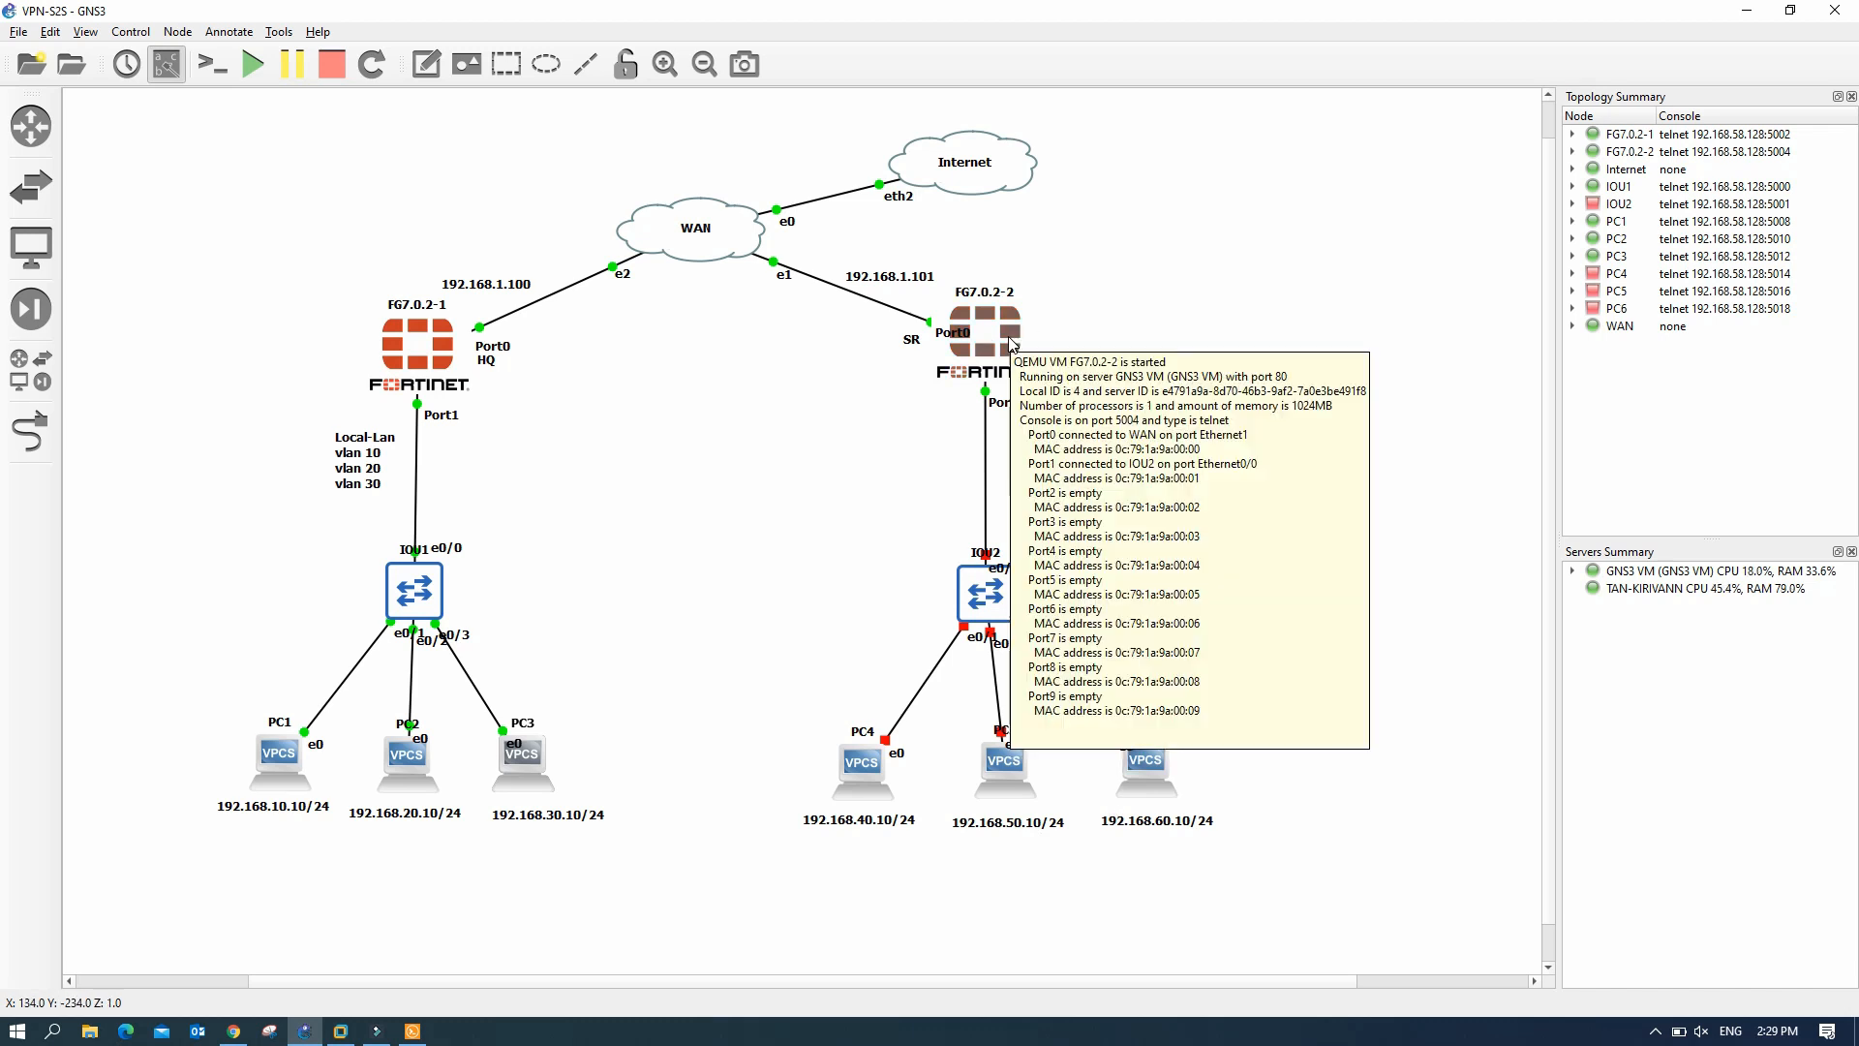
double_click(1010, 344)
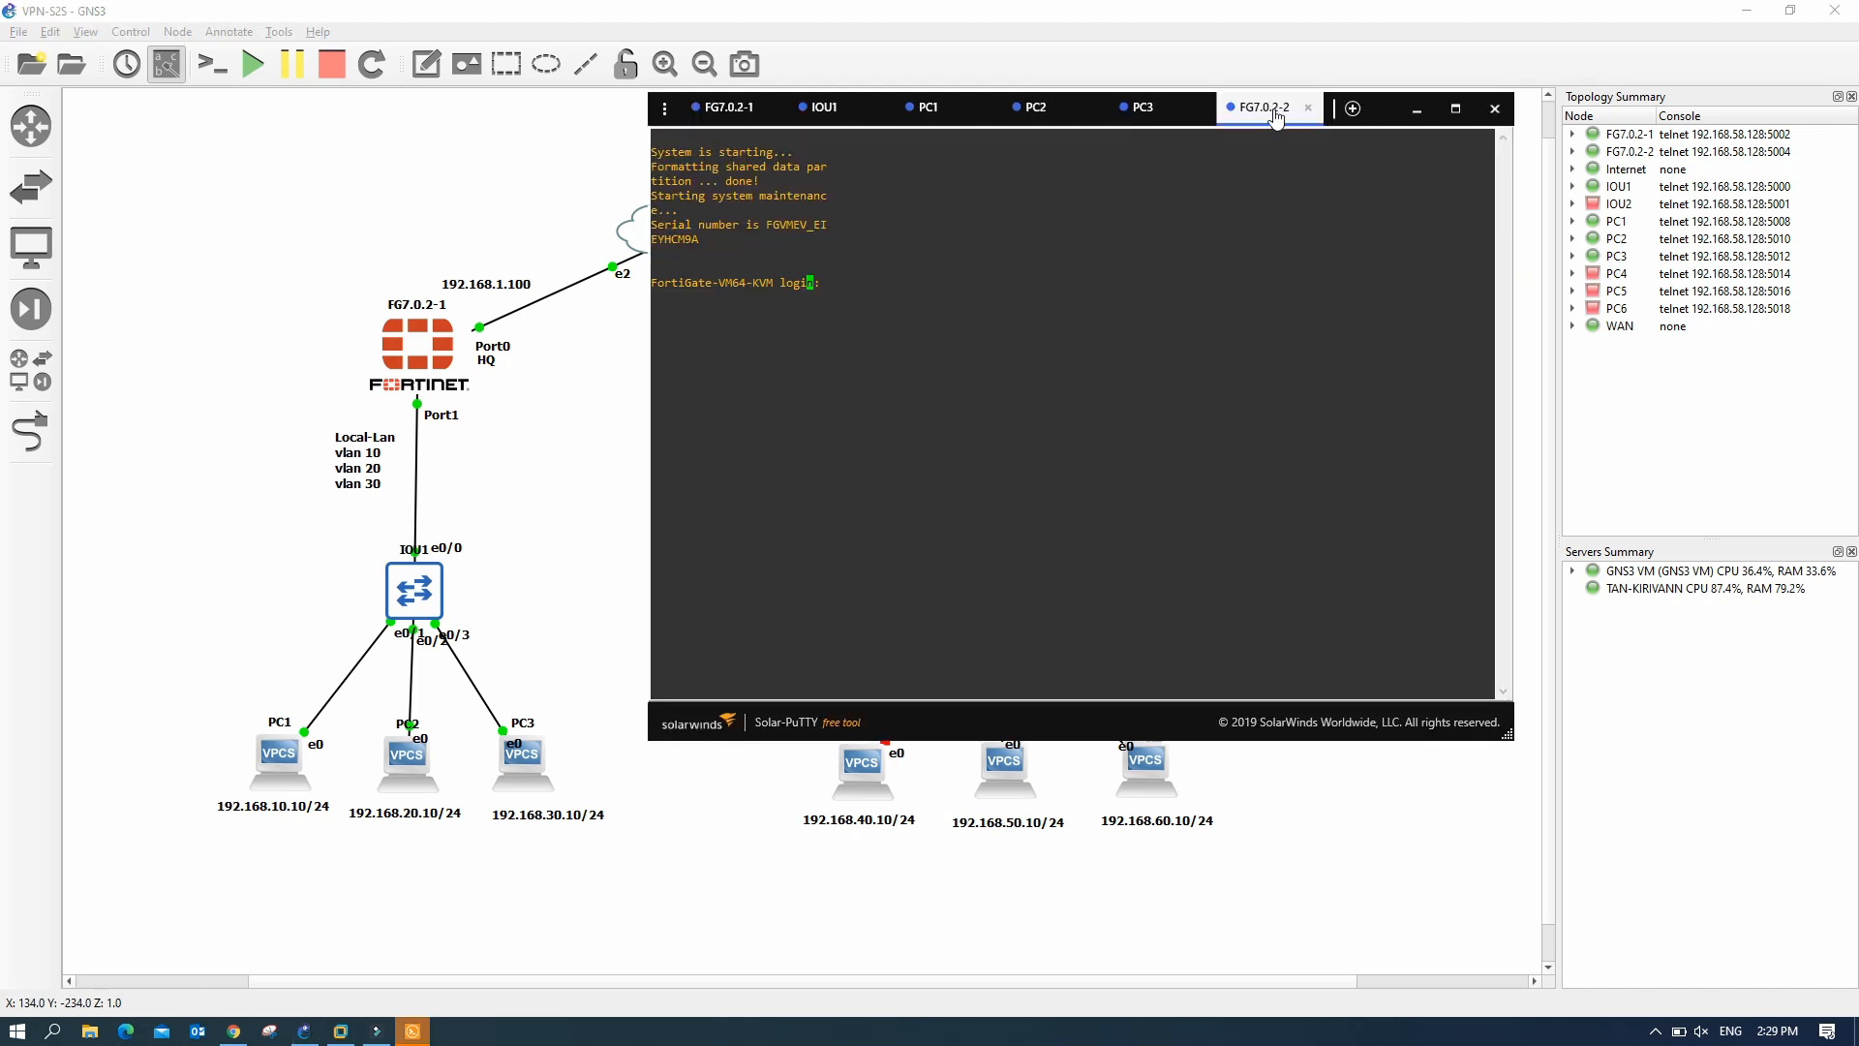
left_click(1201, 108)
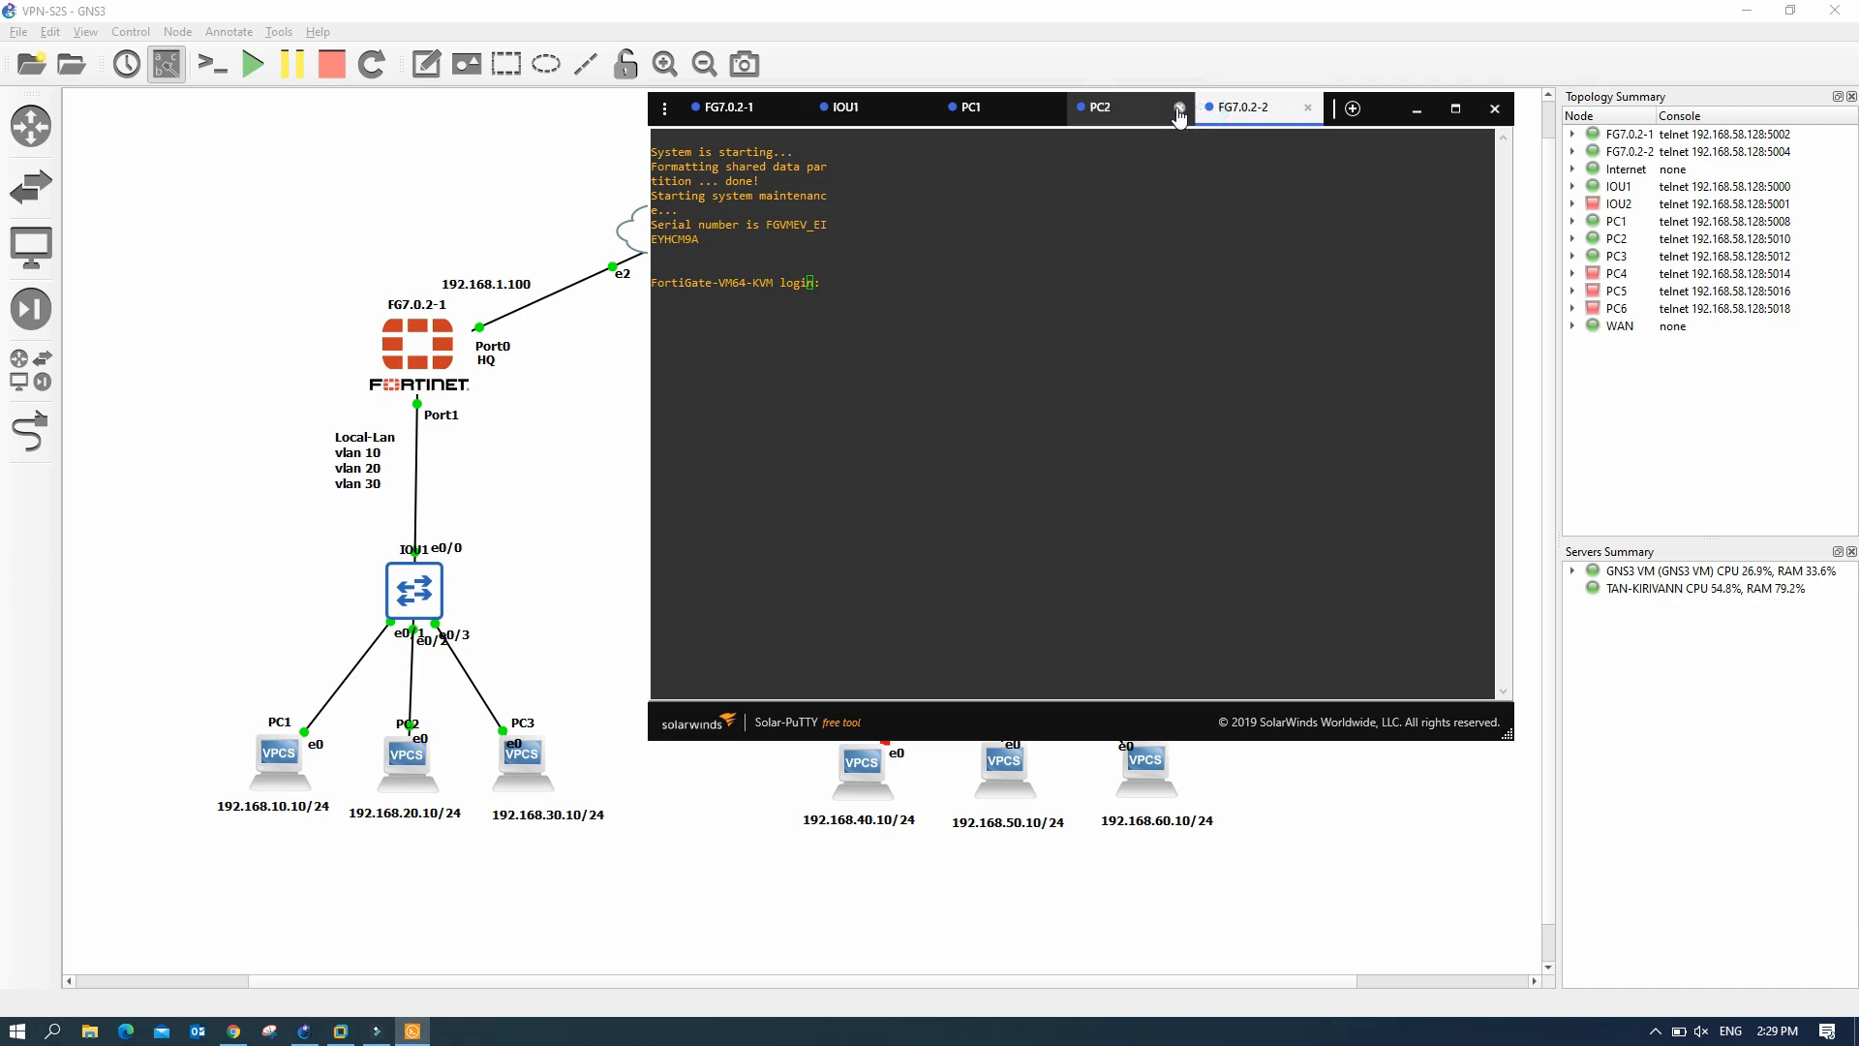
left_click(1177, 107)
left_click(1148, 107)
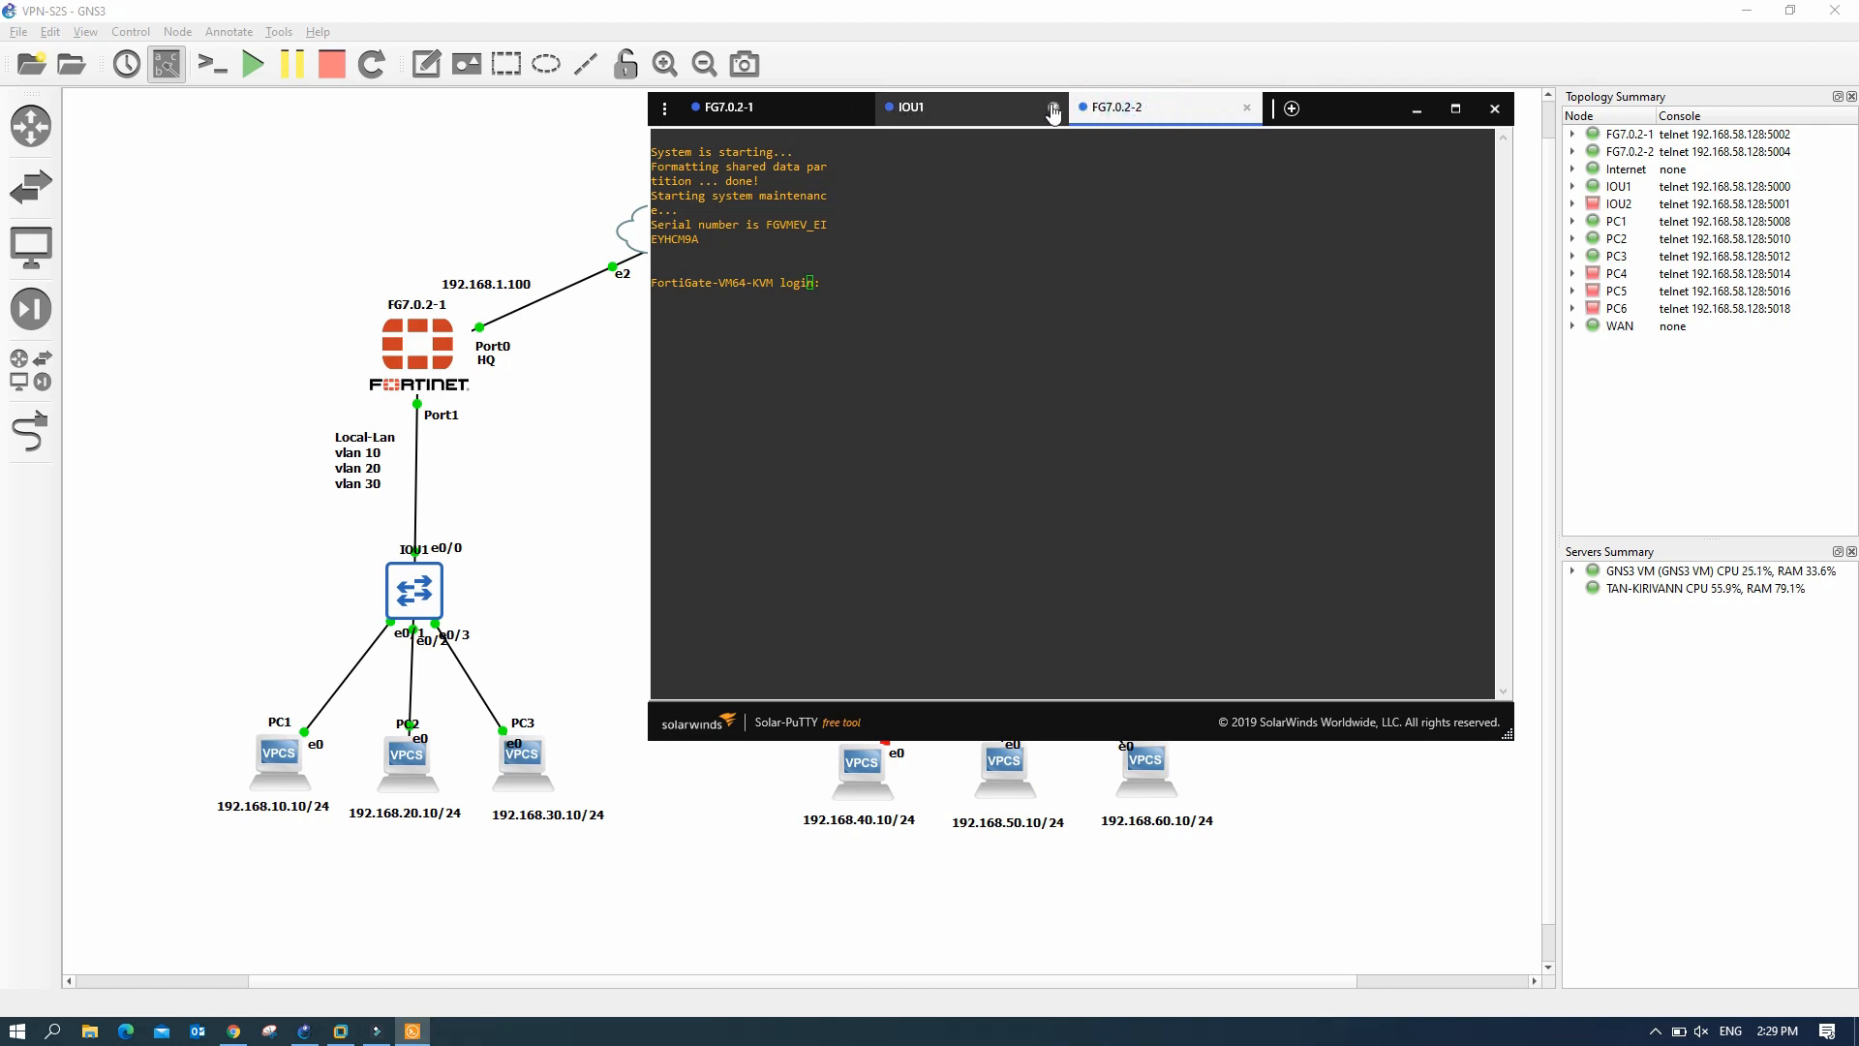
left_click(1052, 107)
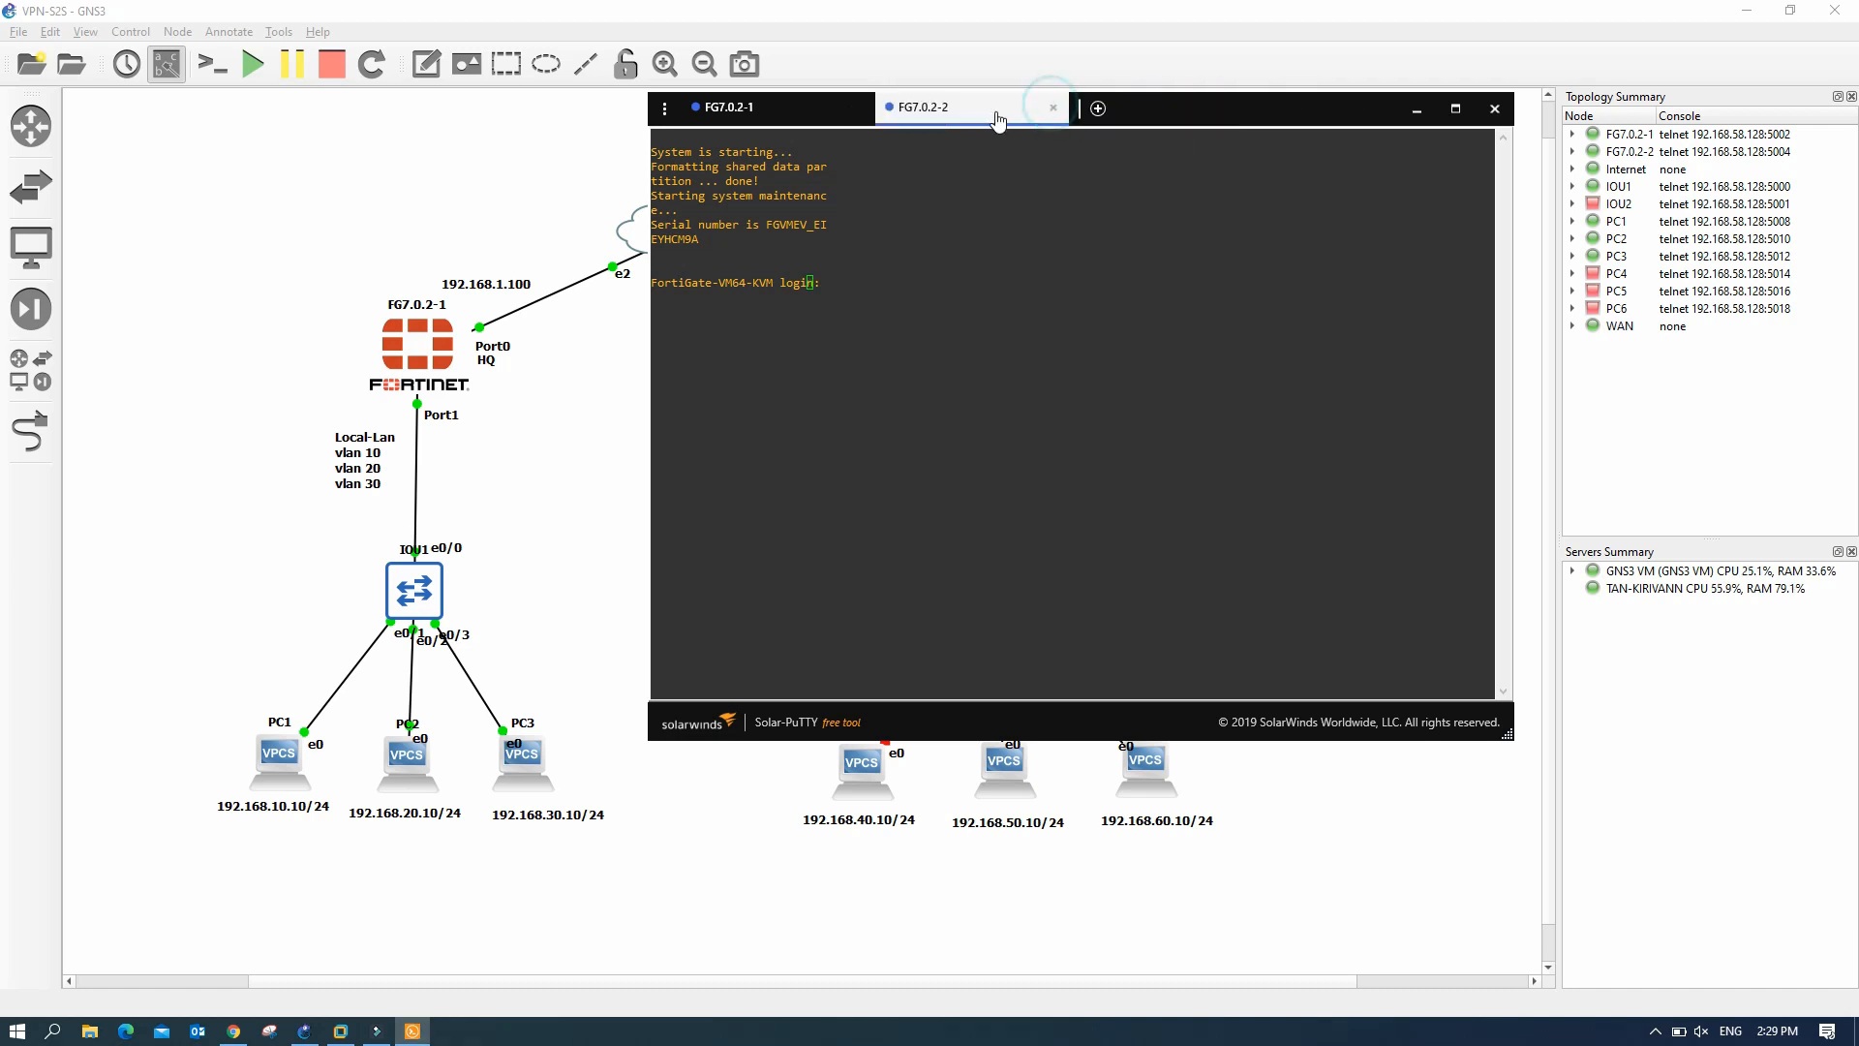
- Show the FG7.0.2-2 session and reposition the console window beside the topology
left_click(818, 114)
left_click(959, 105)
left_click_drag(1254, 118, 1586, 189)
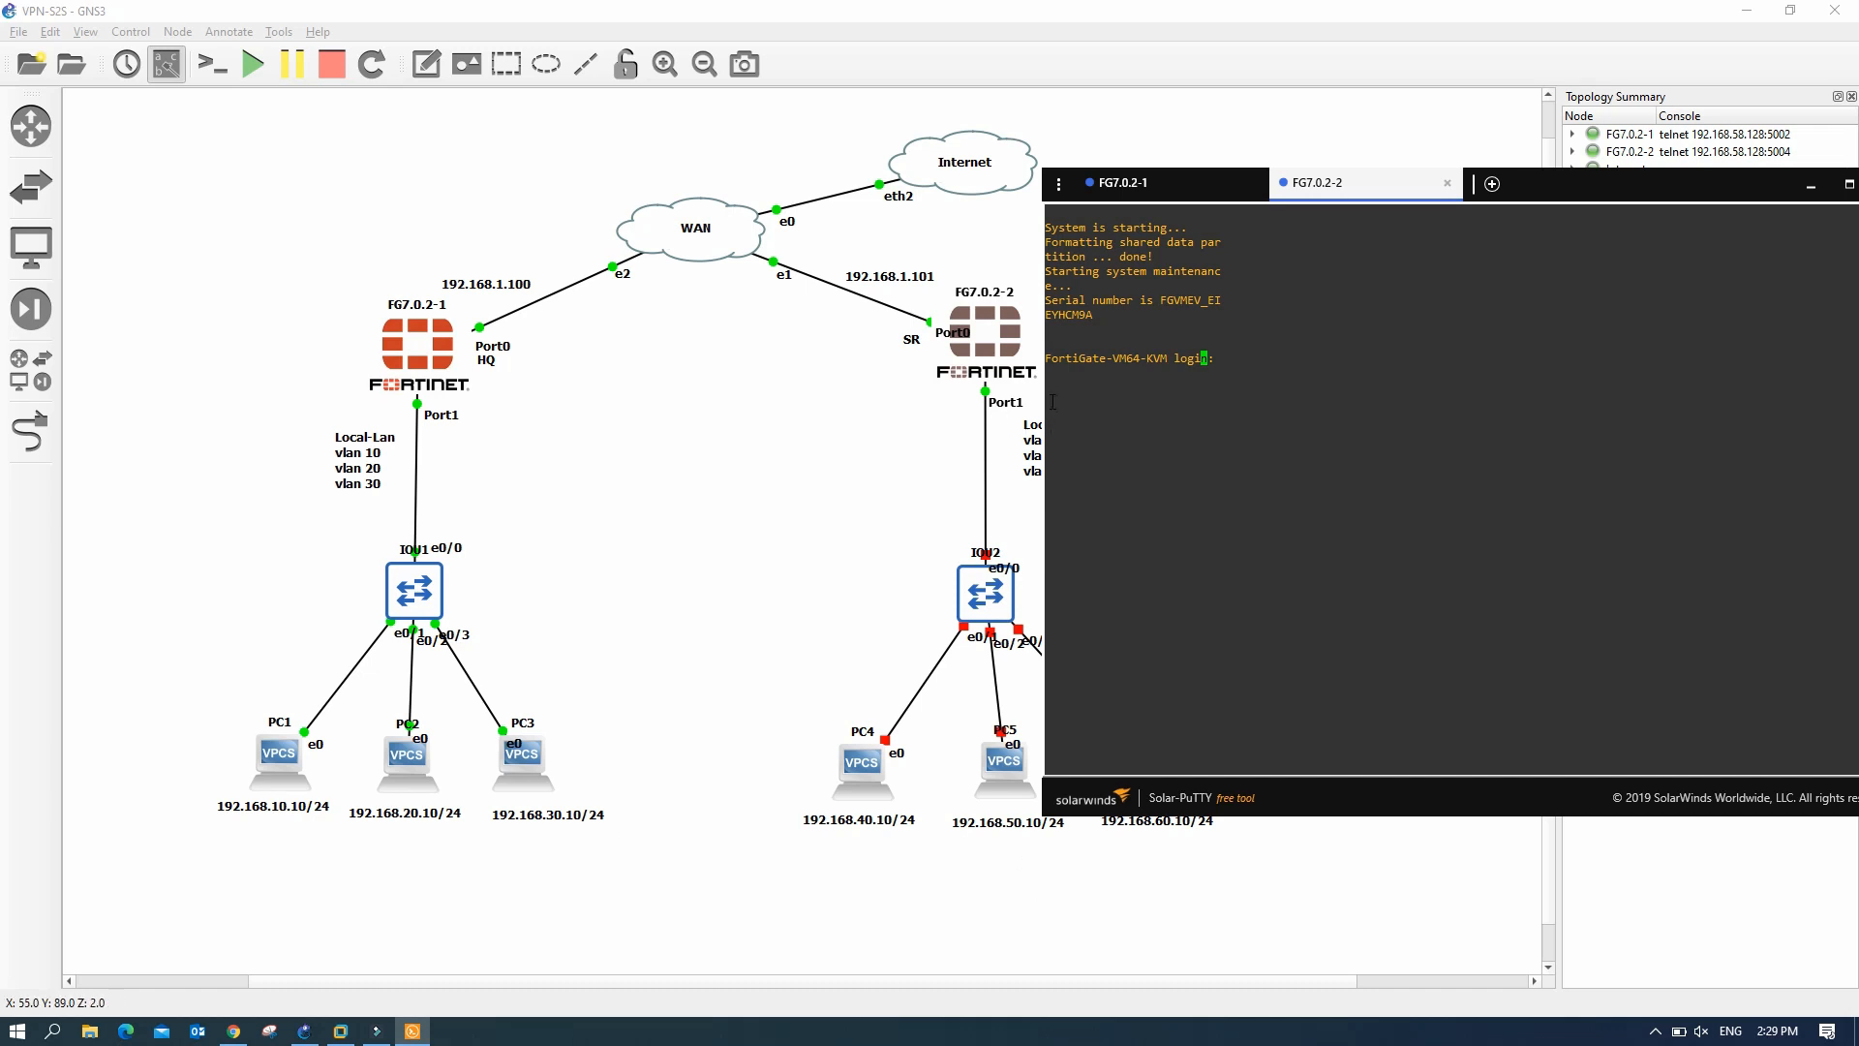
left_click(987, 980)
left_click_drag(987, 980, 1084, 982)
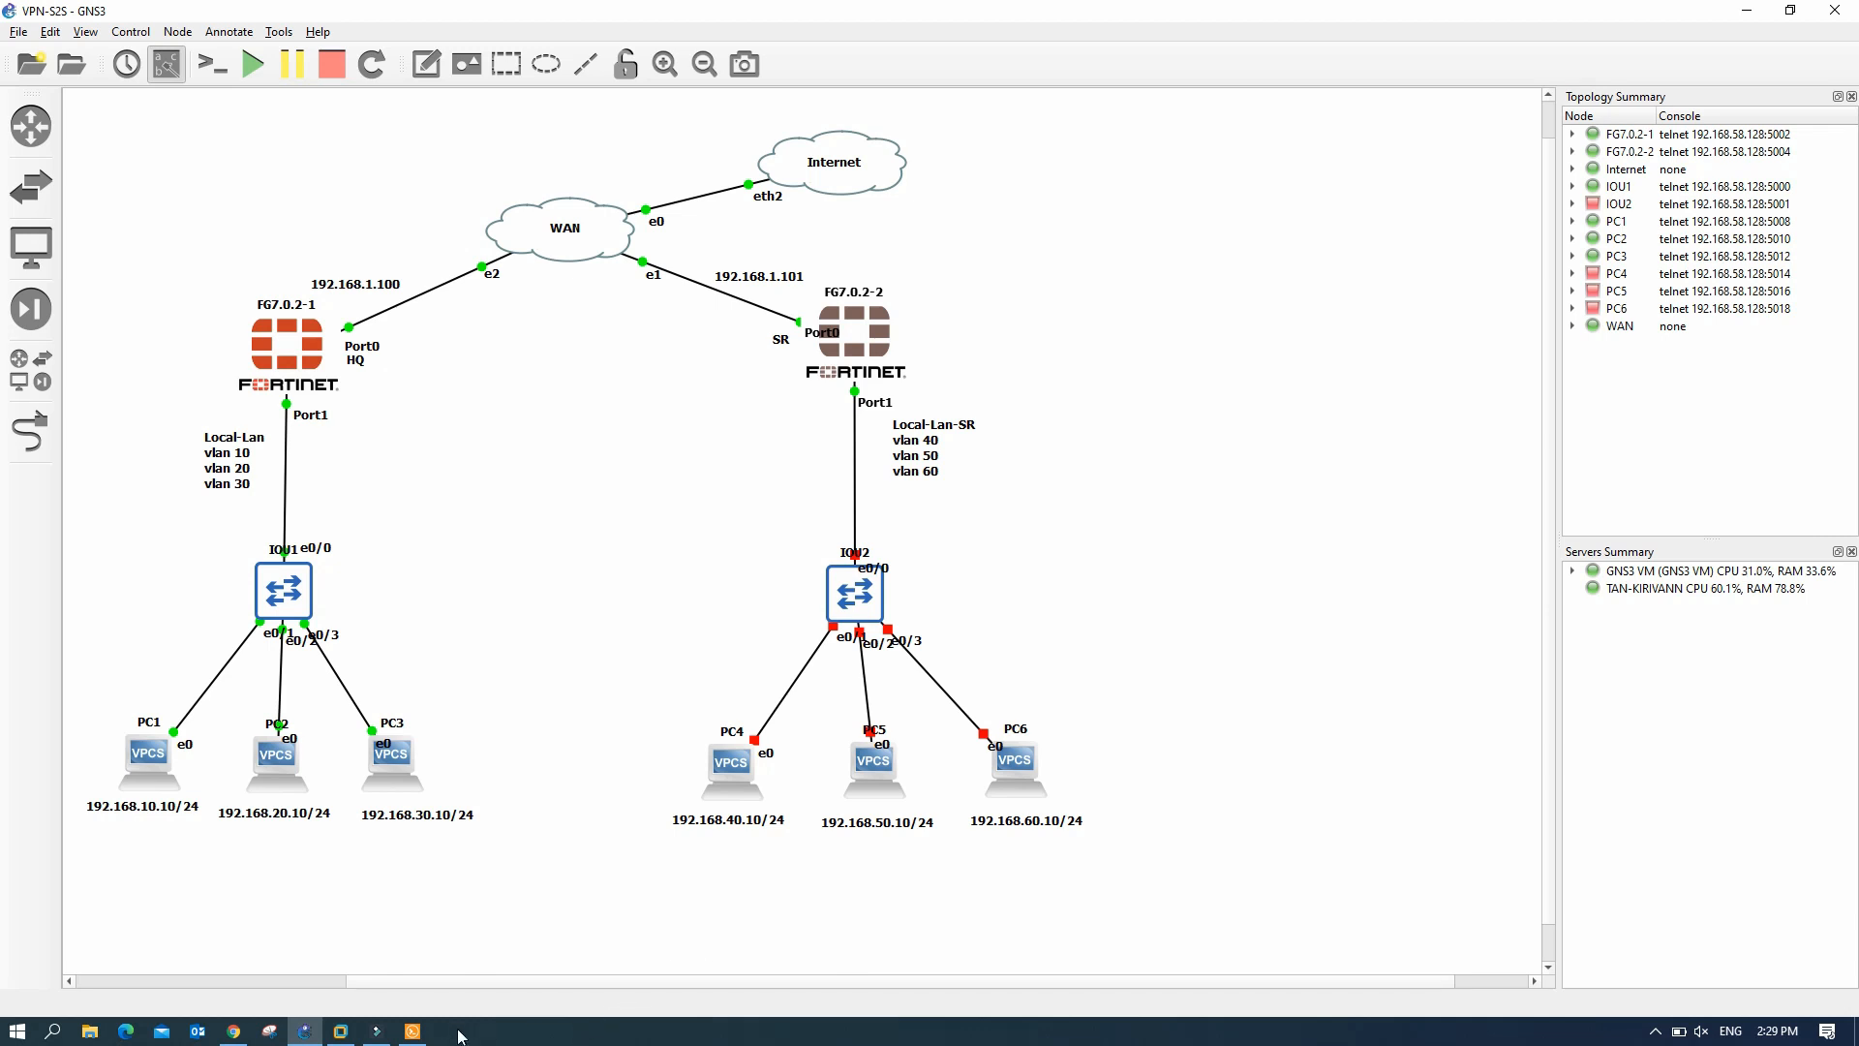
left_click(412, 1031)
left_click_drag(1530, 197, 1491, 181)
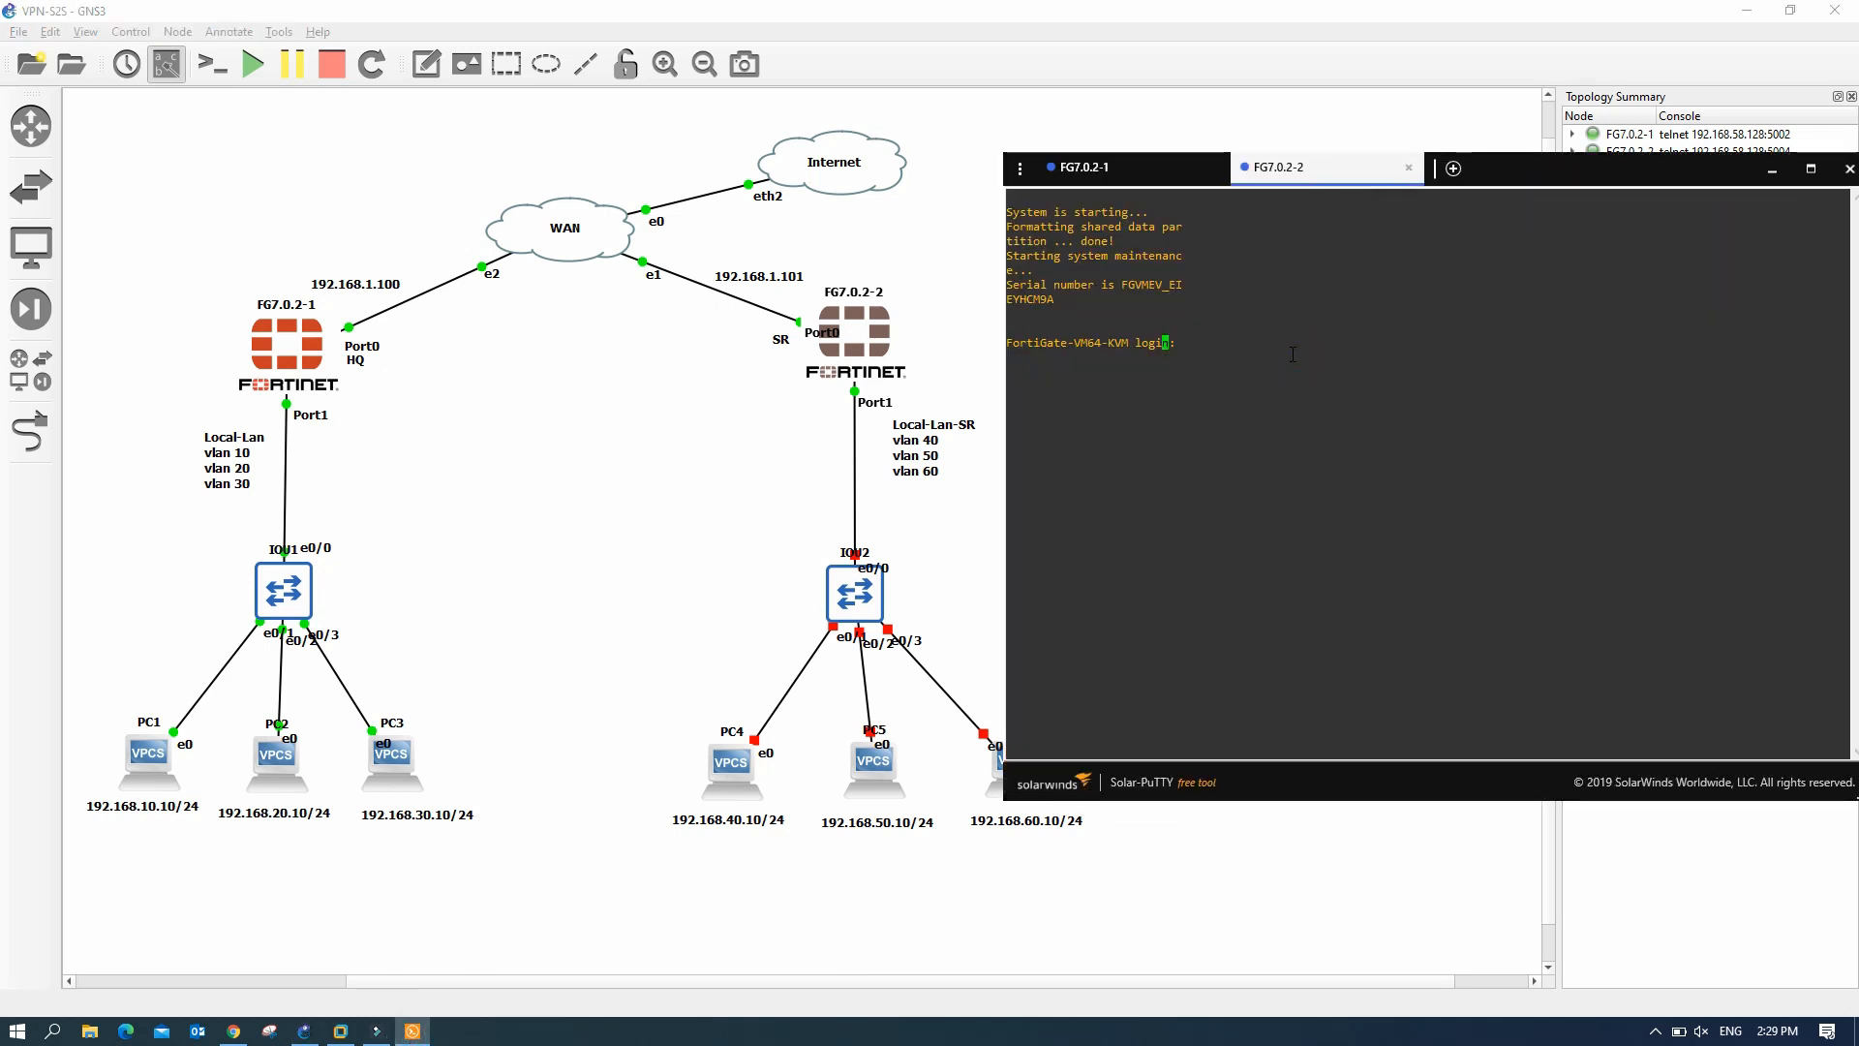
- Log in to FG7.0.2-2 as admin and set a new password
key("Return")
type("admin")
key("Return")
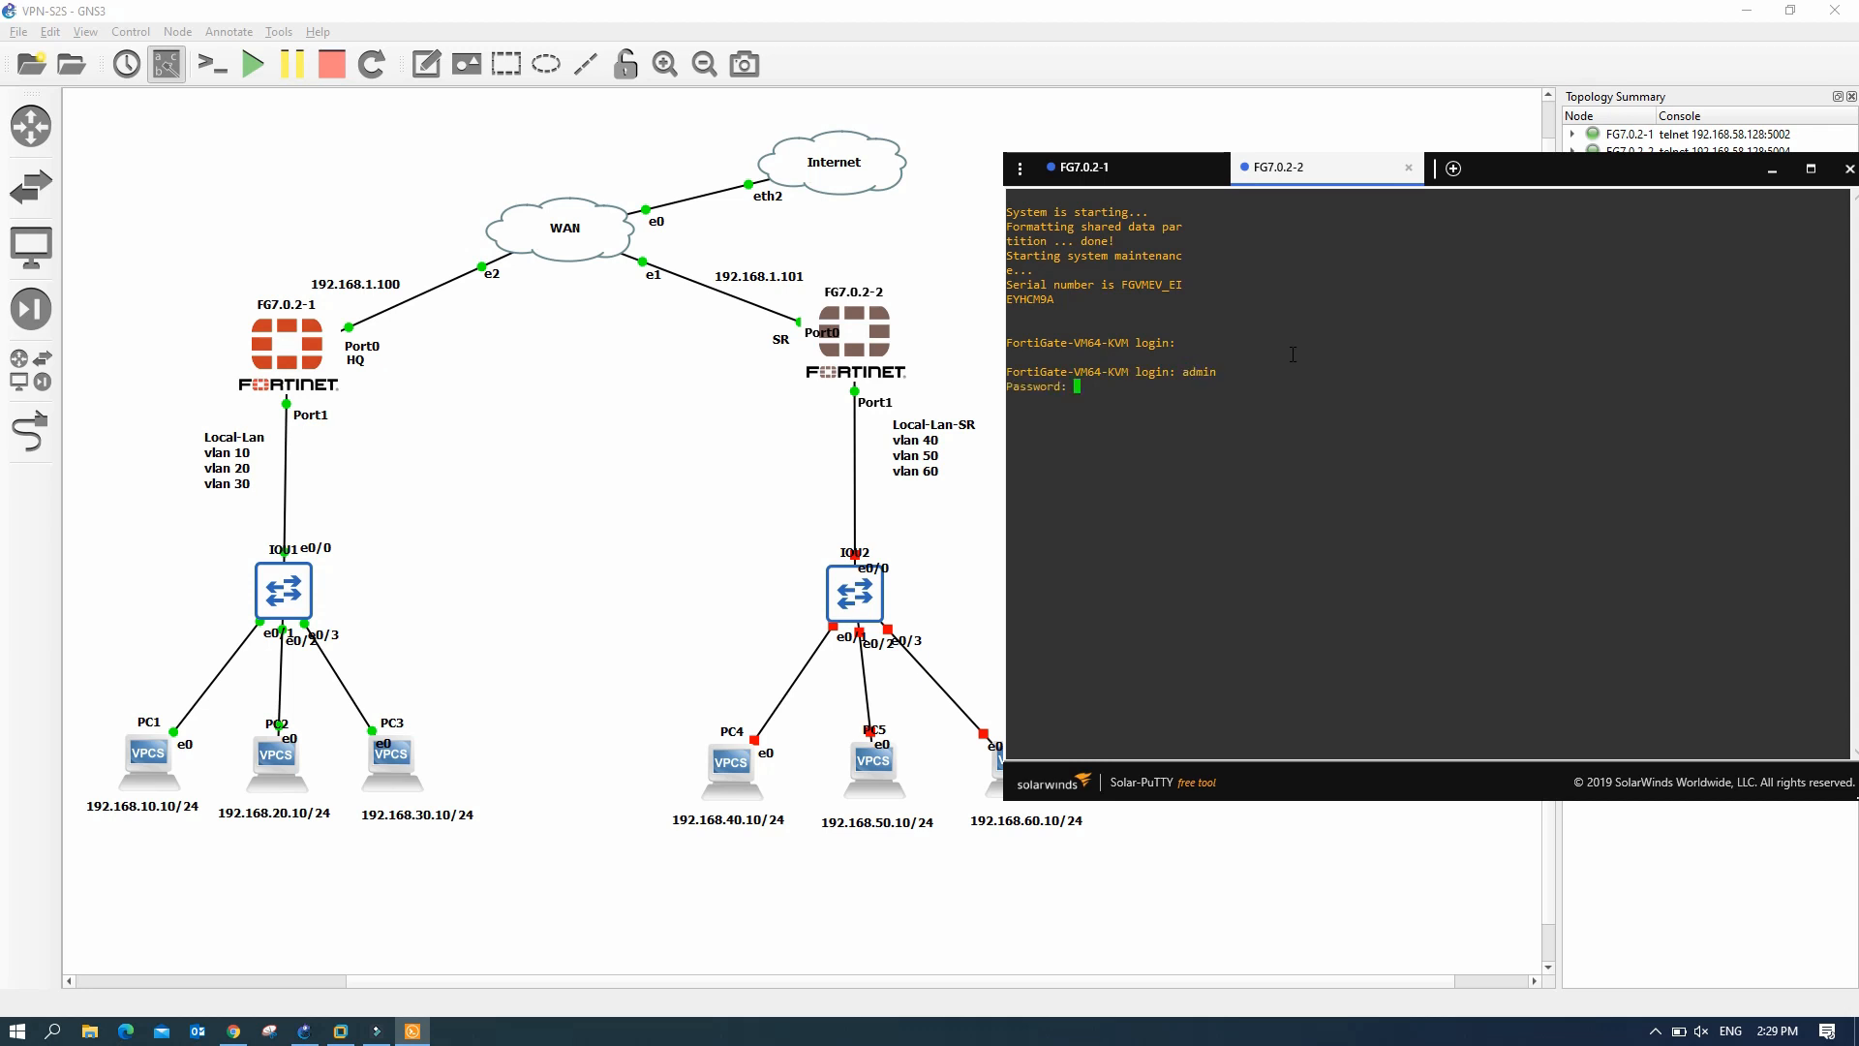
key("Return")
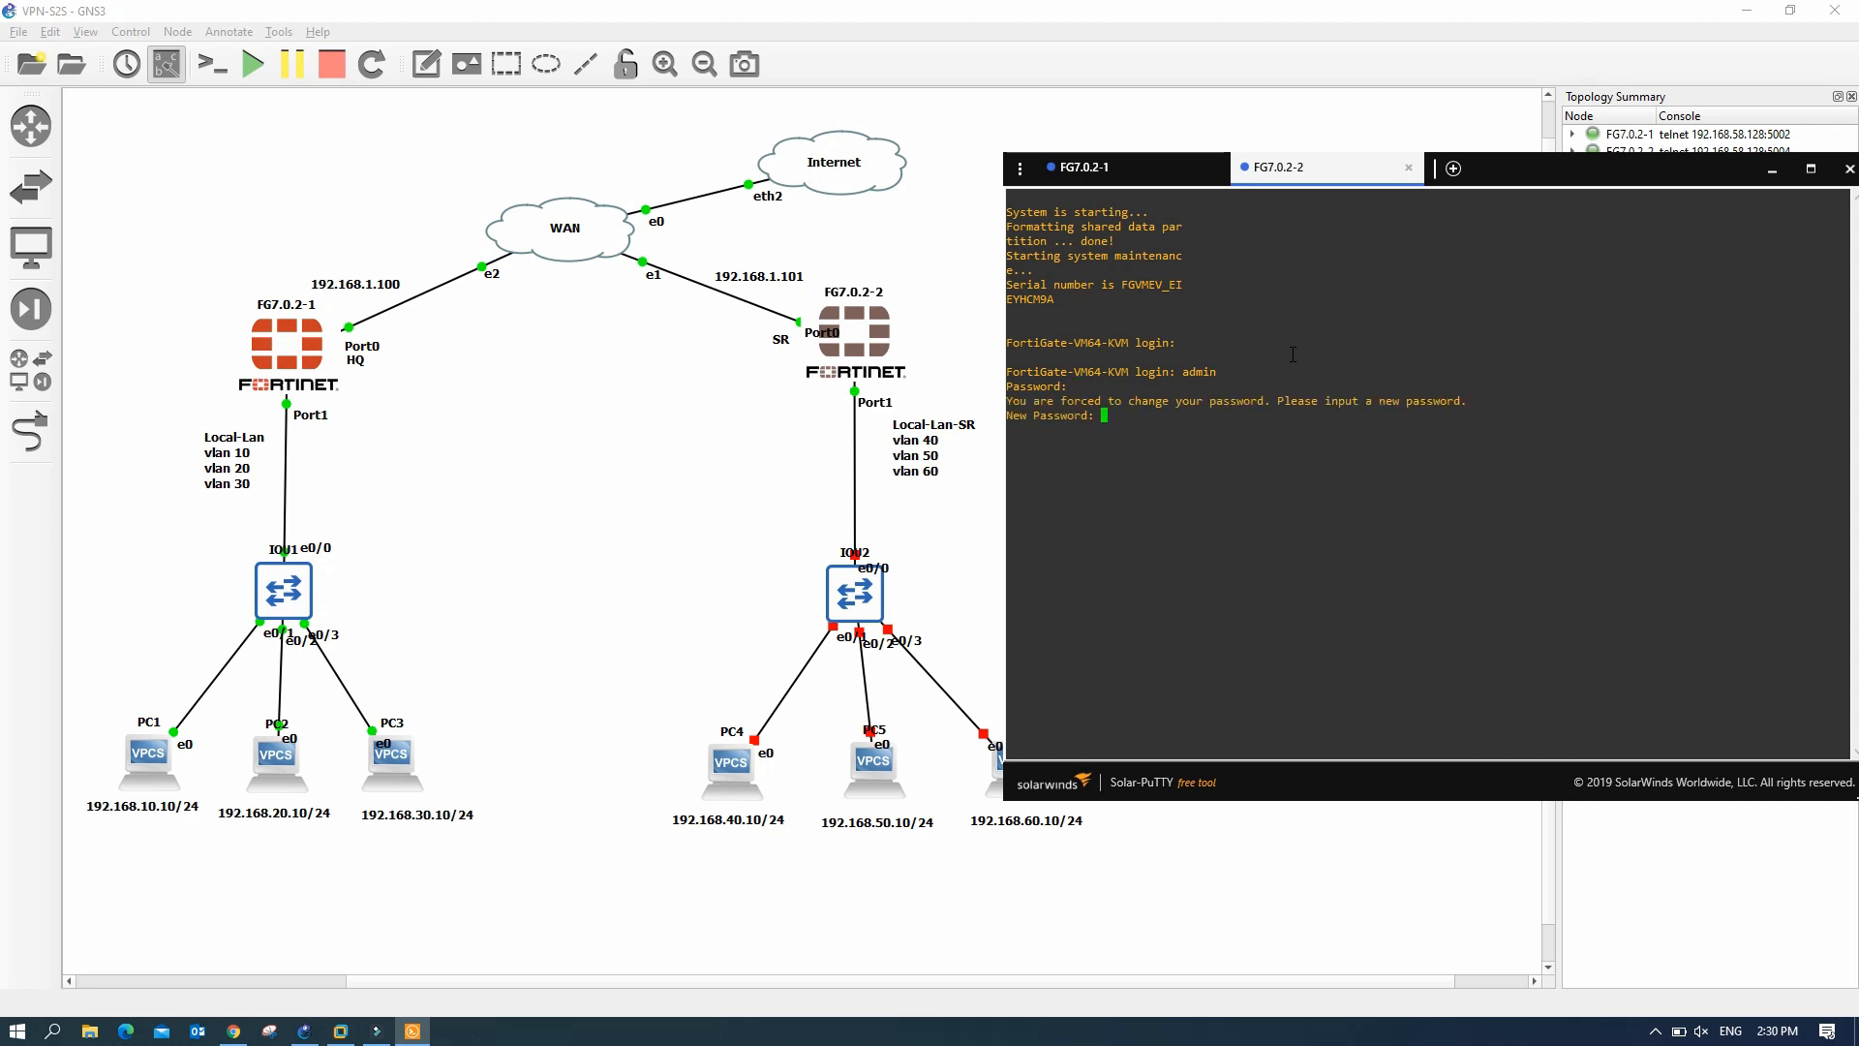
key("Return")
key("Return")
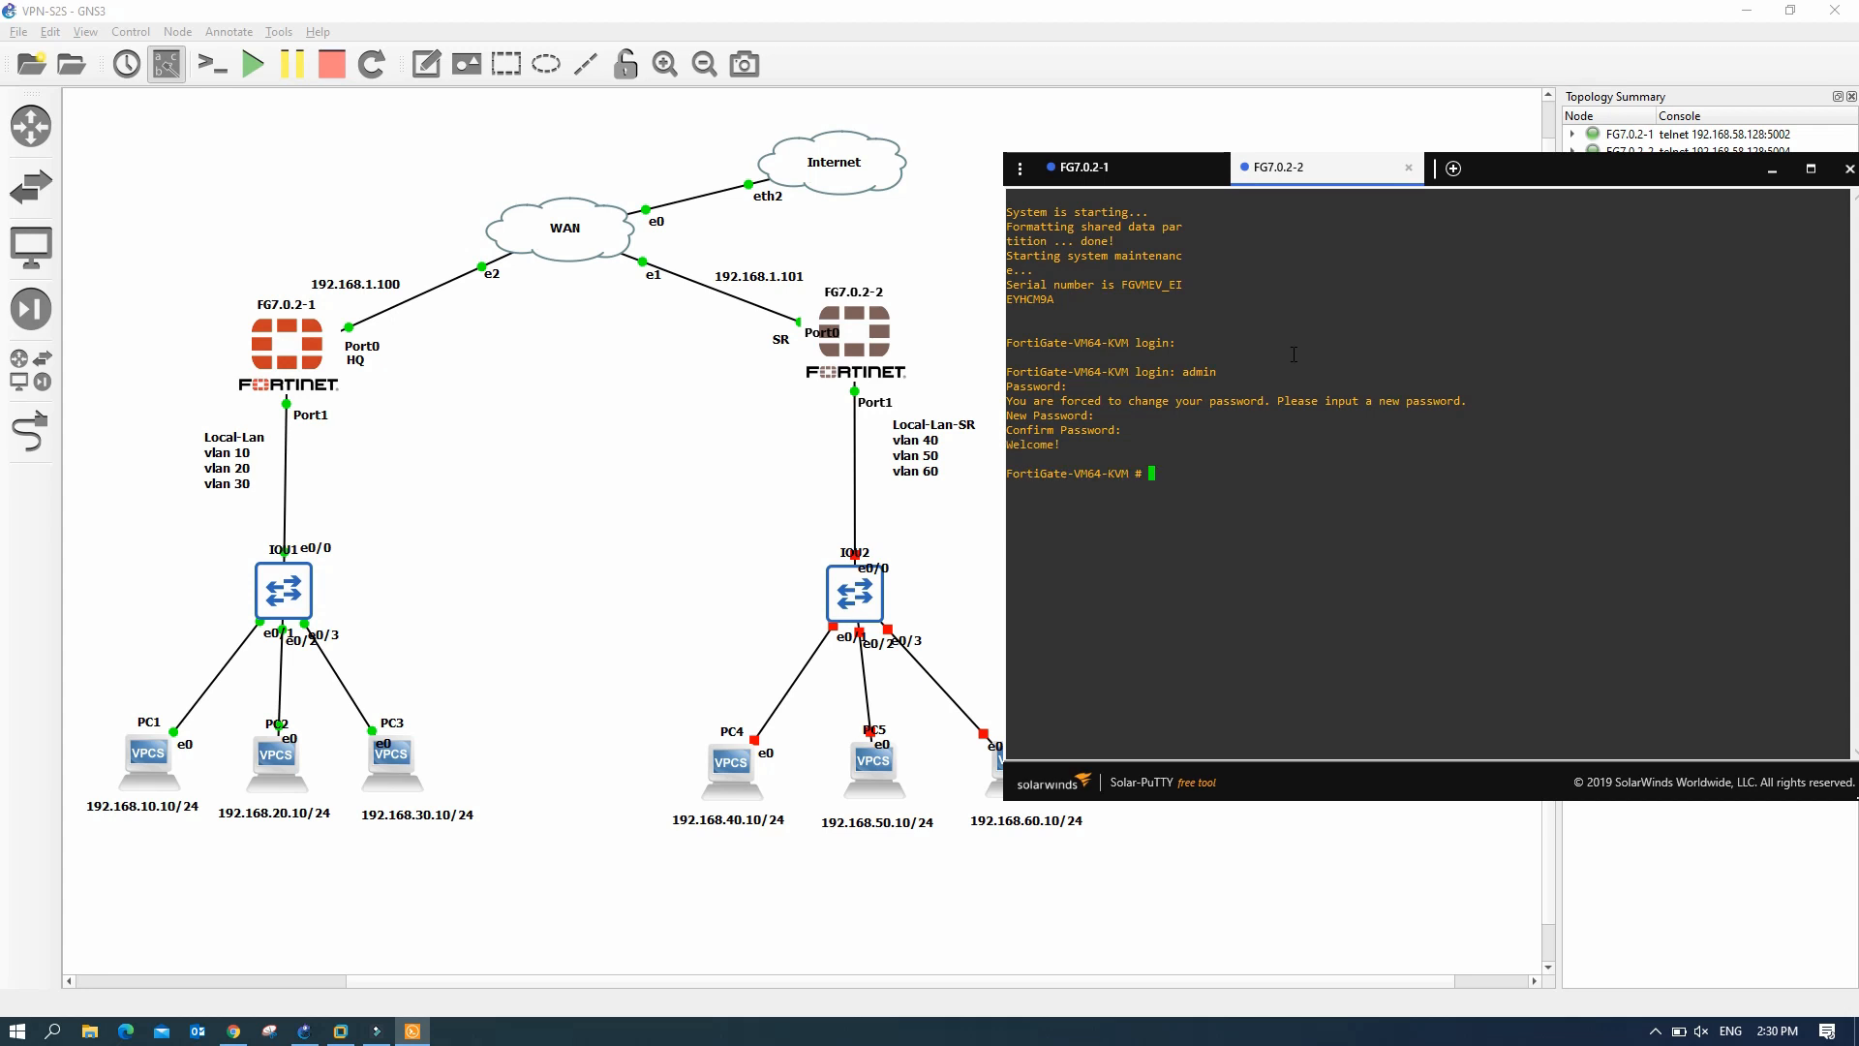
- Review the system interface configuration, noting port1 is in DHCP mode
key("Return")
key("Return")
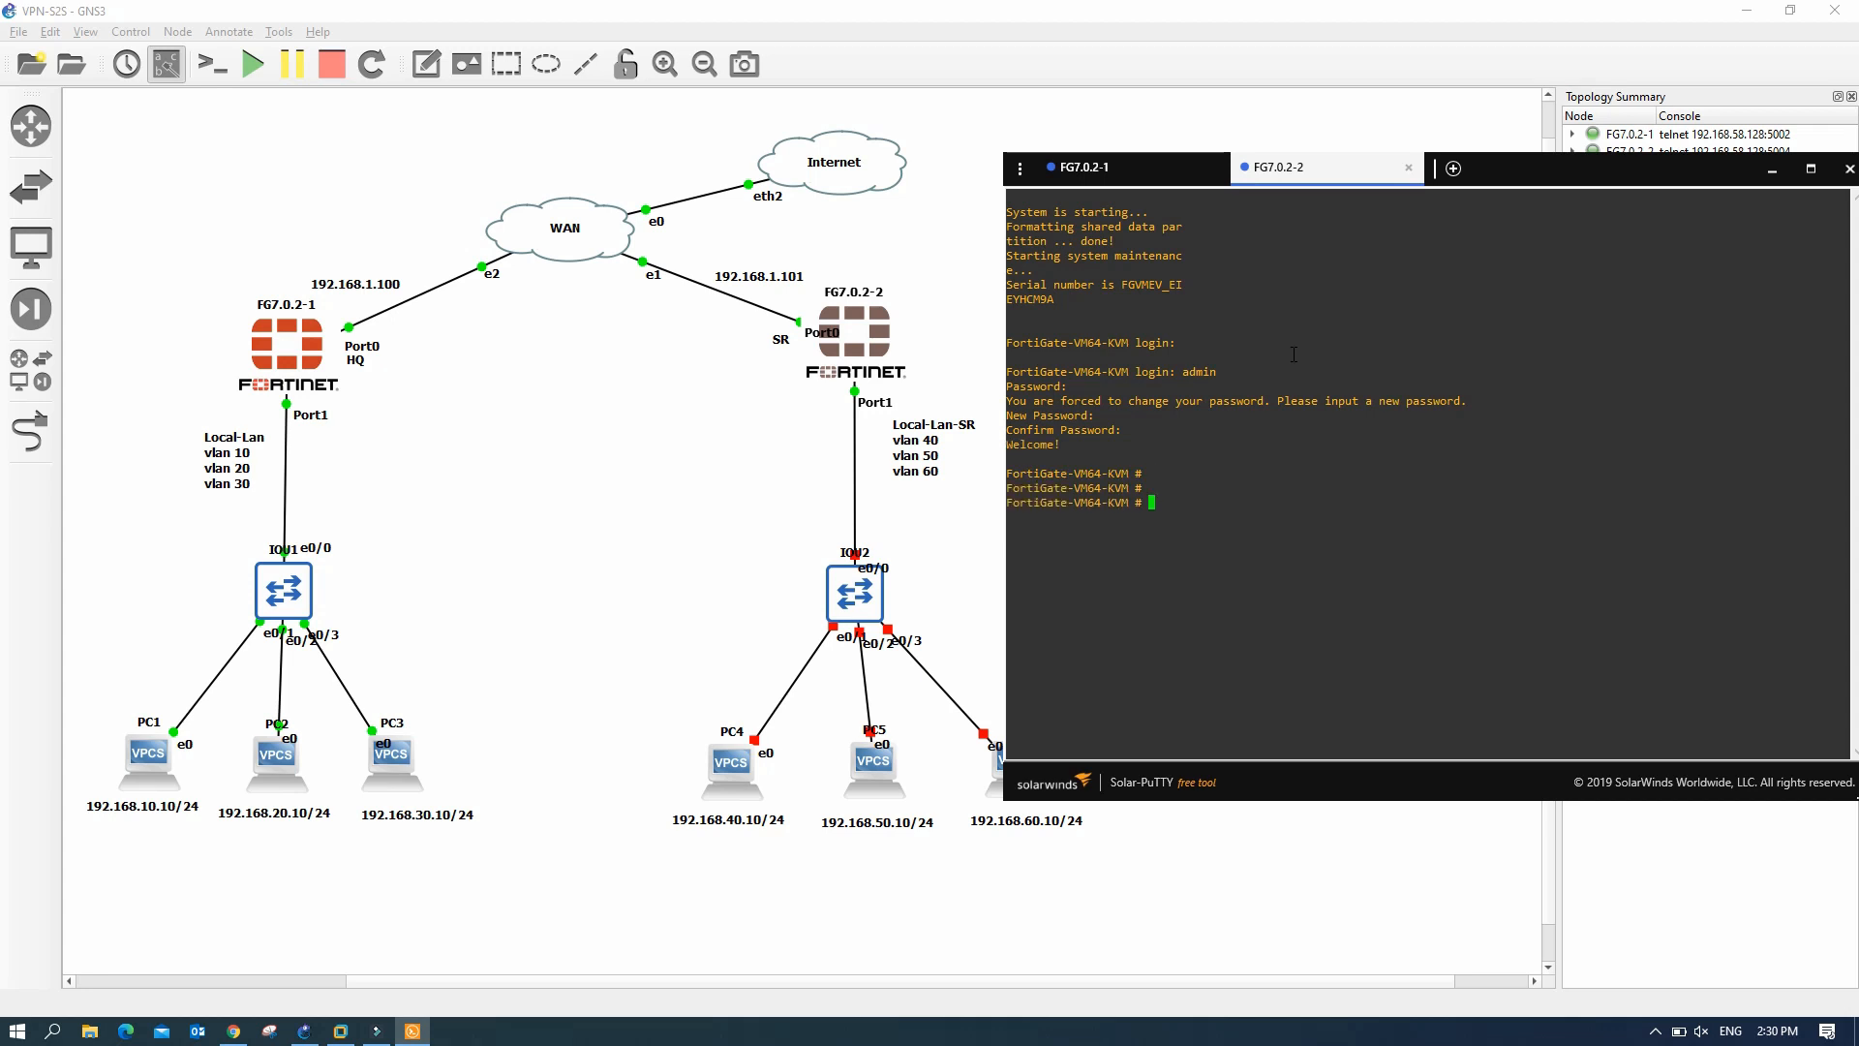
type("sh sys int")
key("Return")
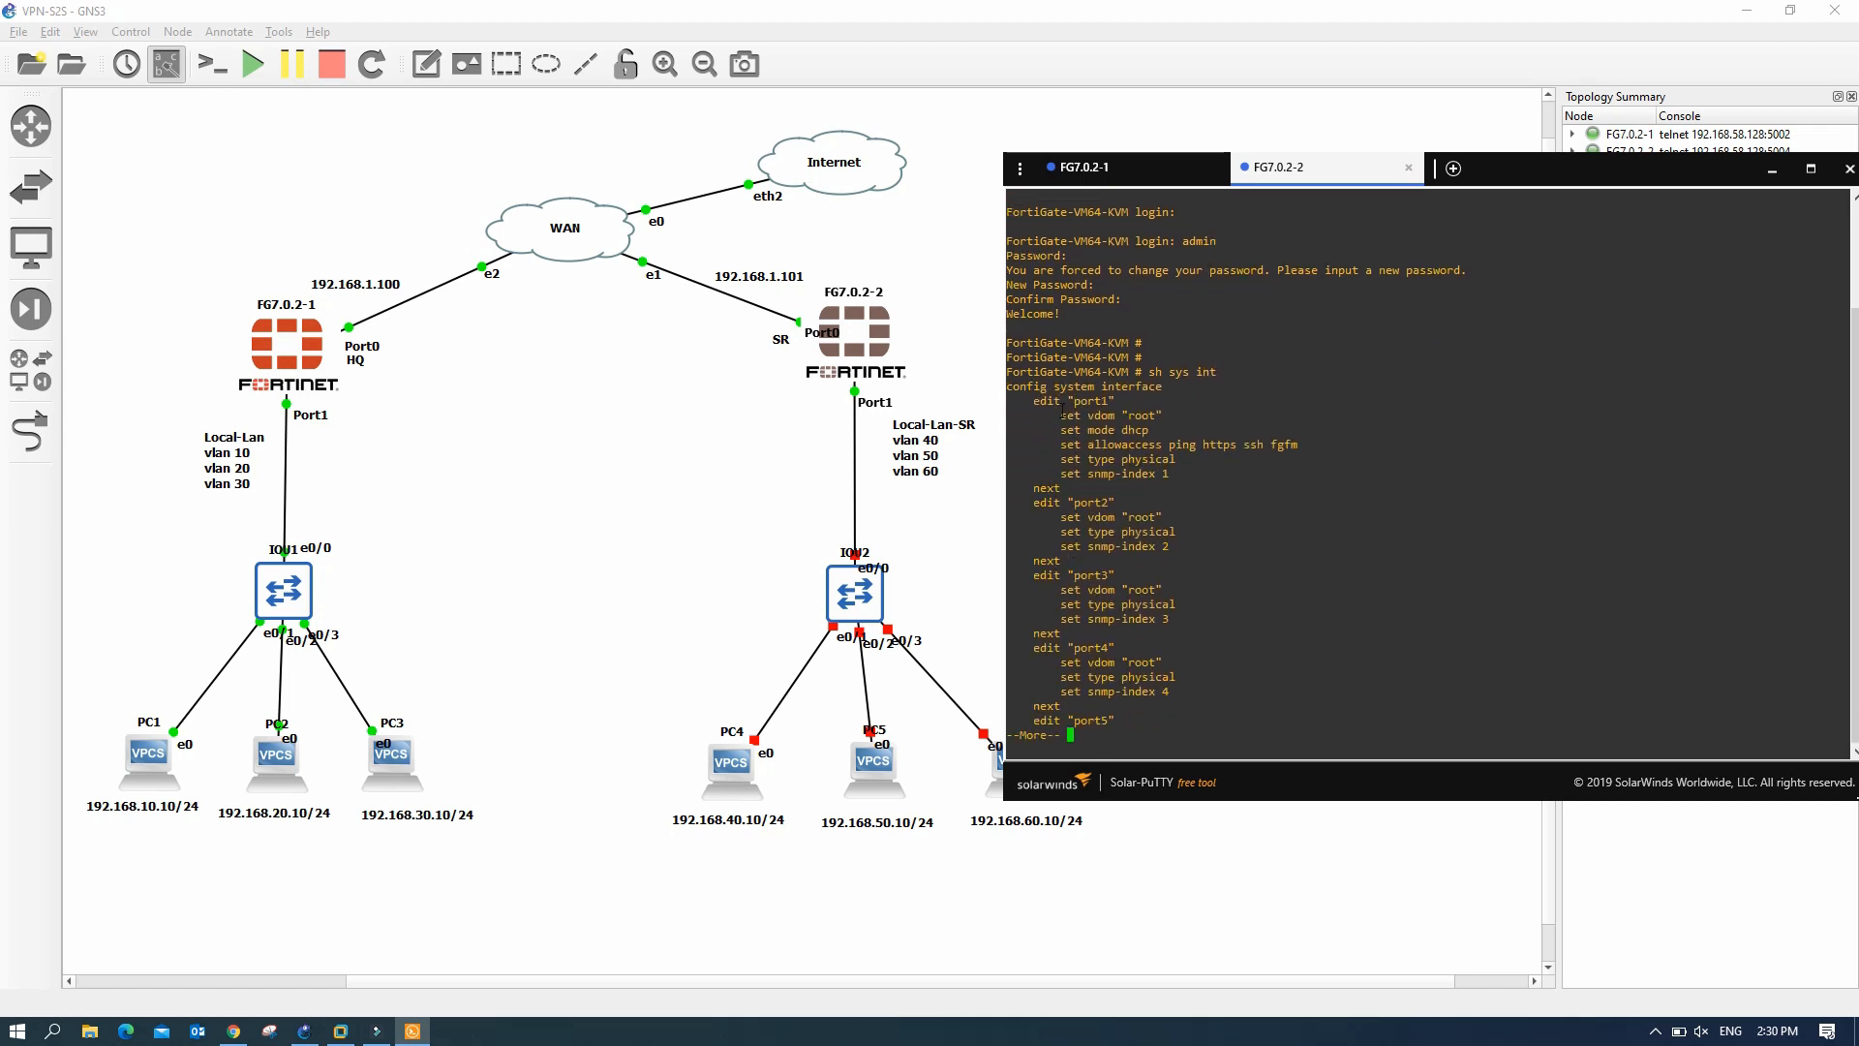
left_click_drag(1077, 429, 1162, 430)
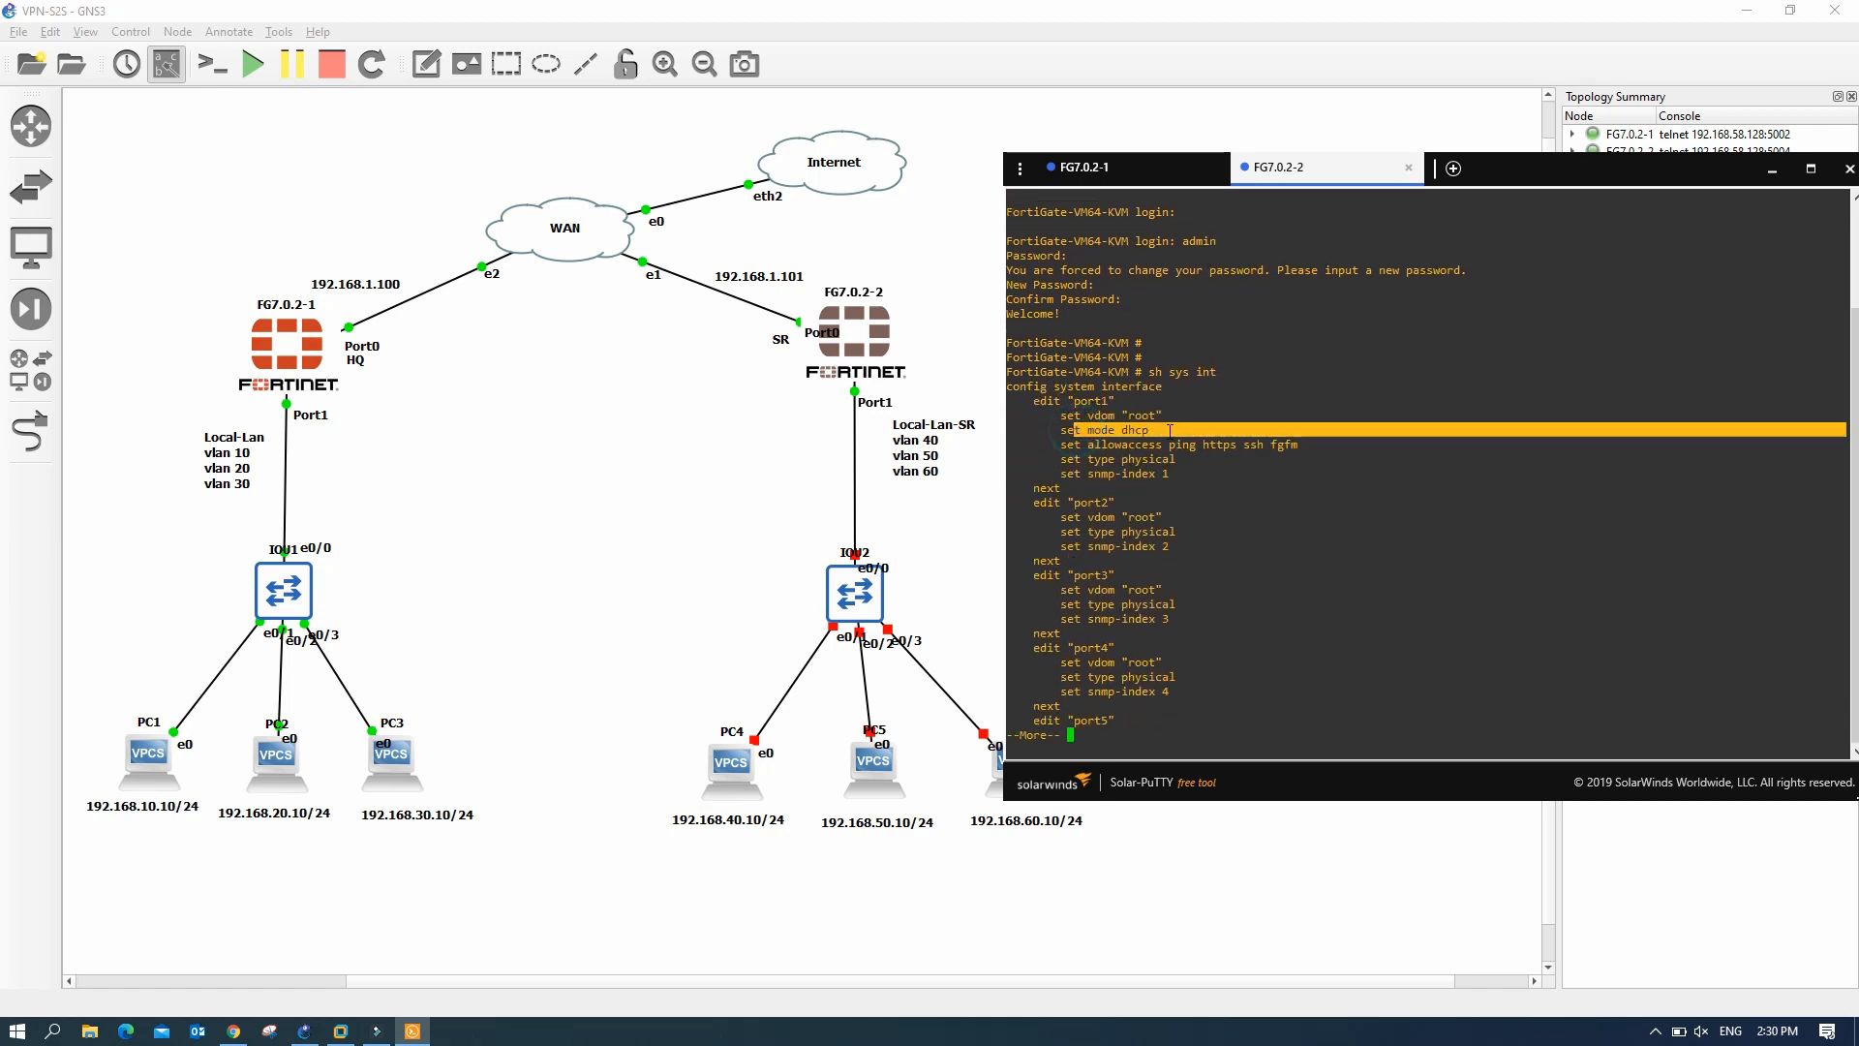
key("Return")
key("Return")
key("Return")
key("Return")
key("Return")
key("Return")
key("Return")
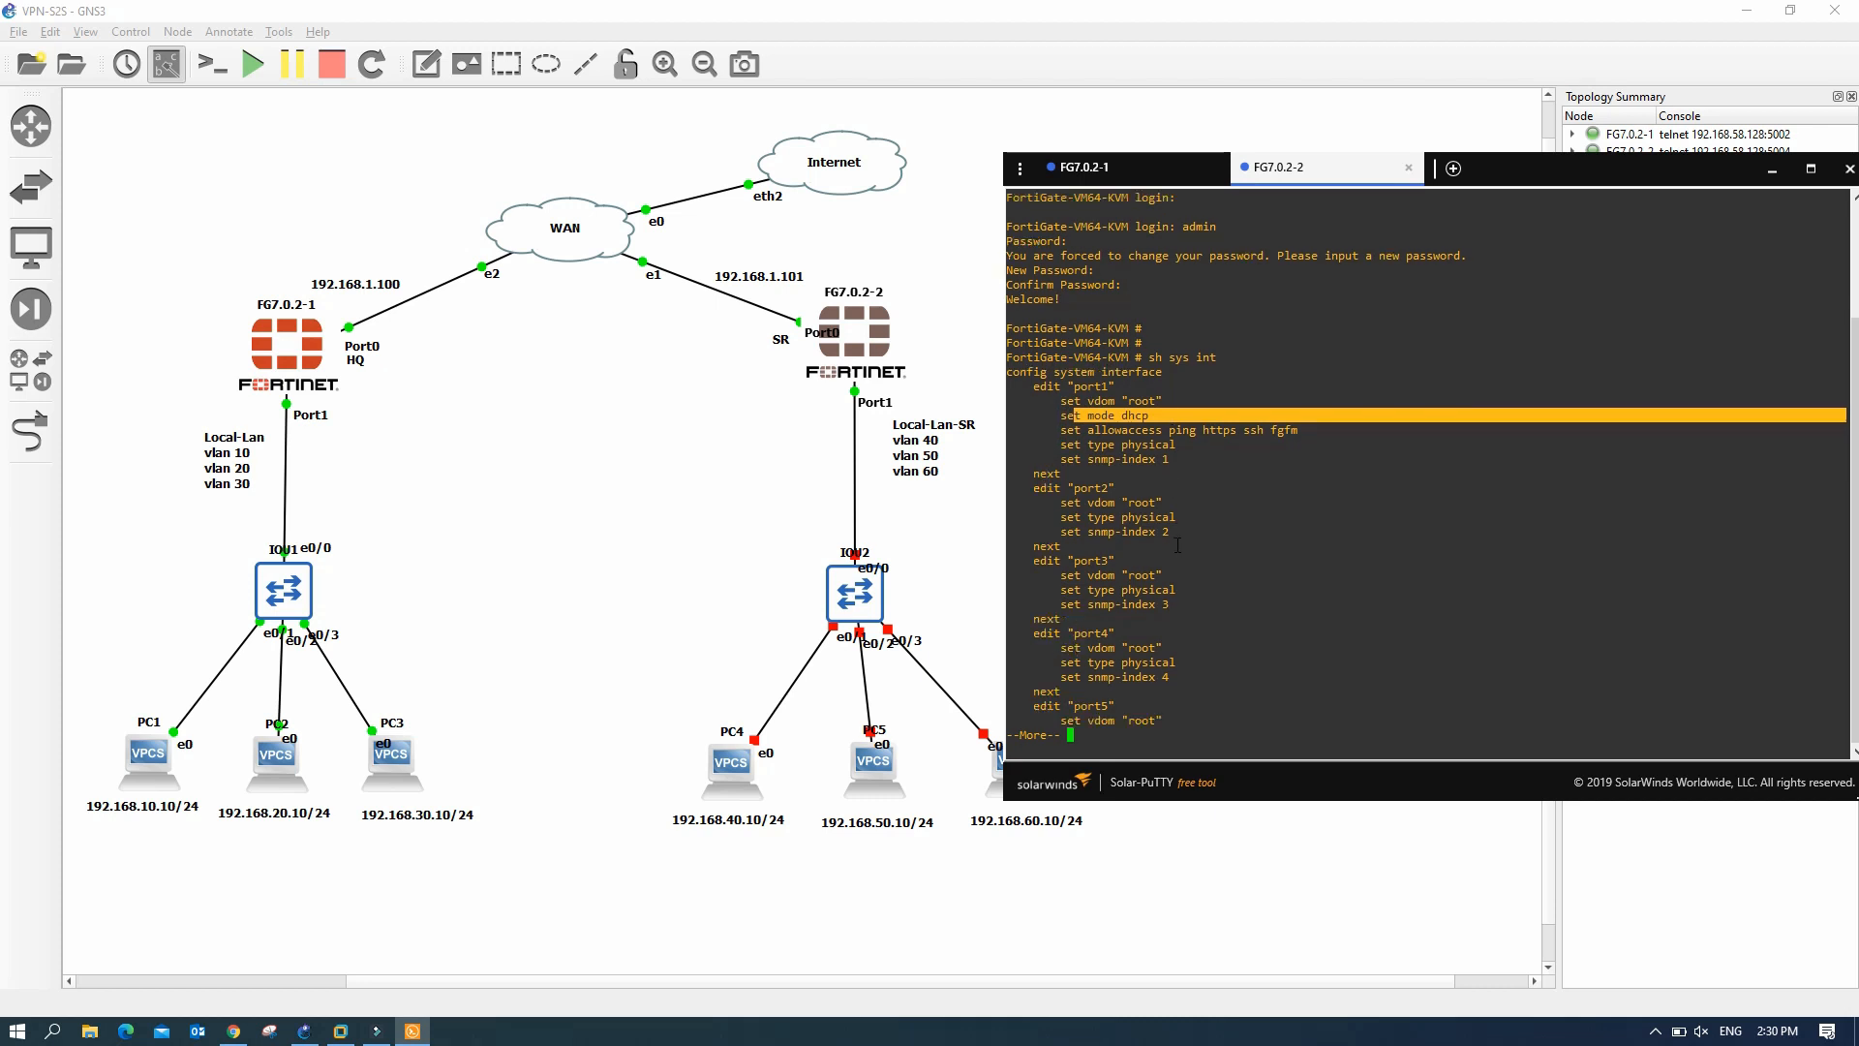
key("Return")
key("Return")
key("Return")
key("Return")
key("Return")
key("Return")
key("Return")
key("Return")
key("Return")
key("Return")
key("Return")
key("Return")
key("Return")
key("Return")
key("Return")
key("Return")
key("Return")
key("Return")
key("Return")
key("Return")
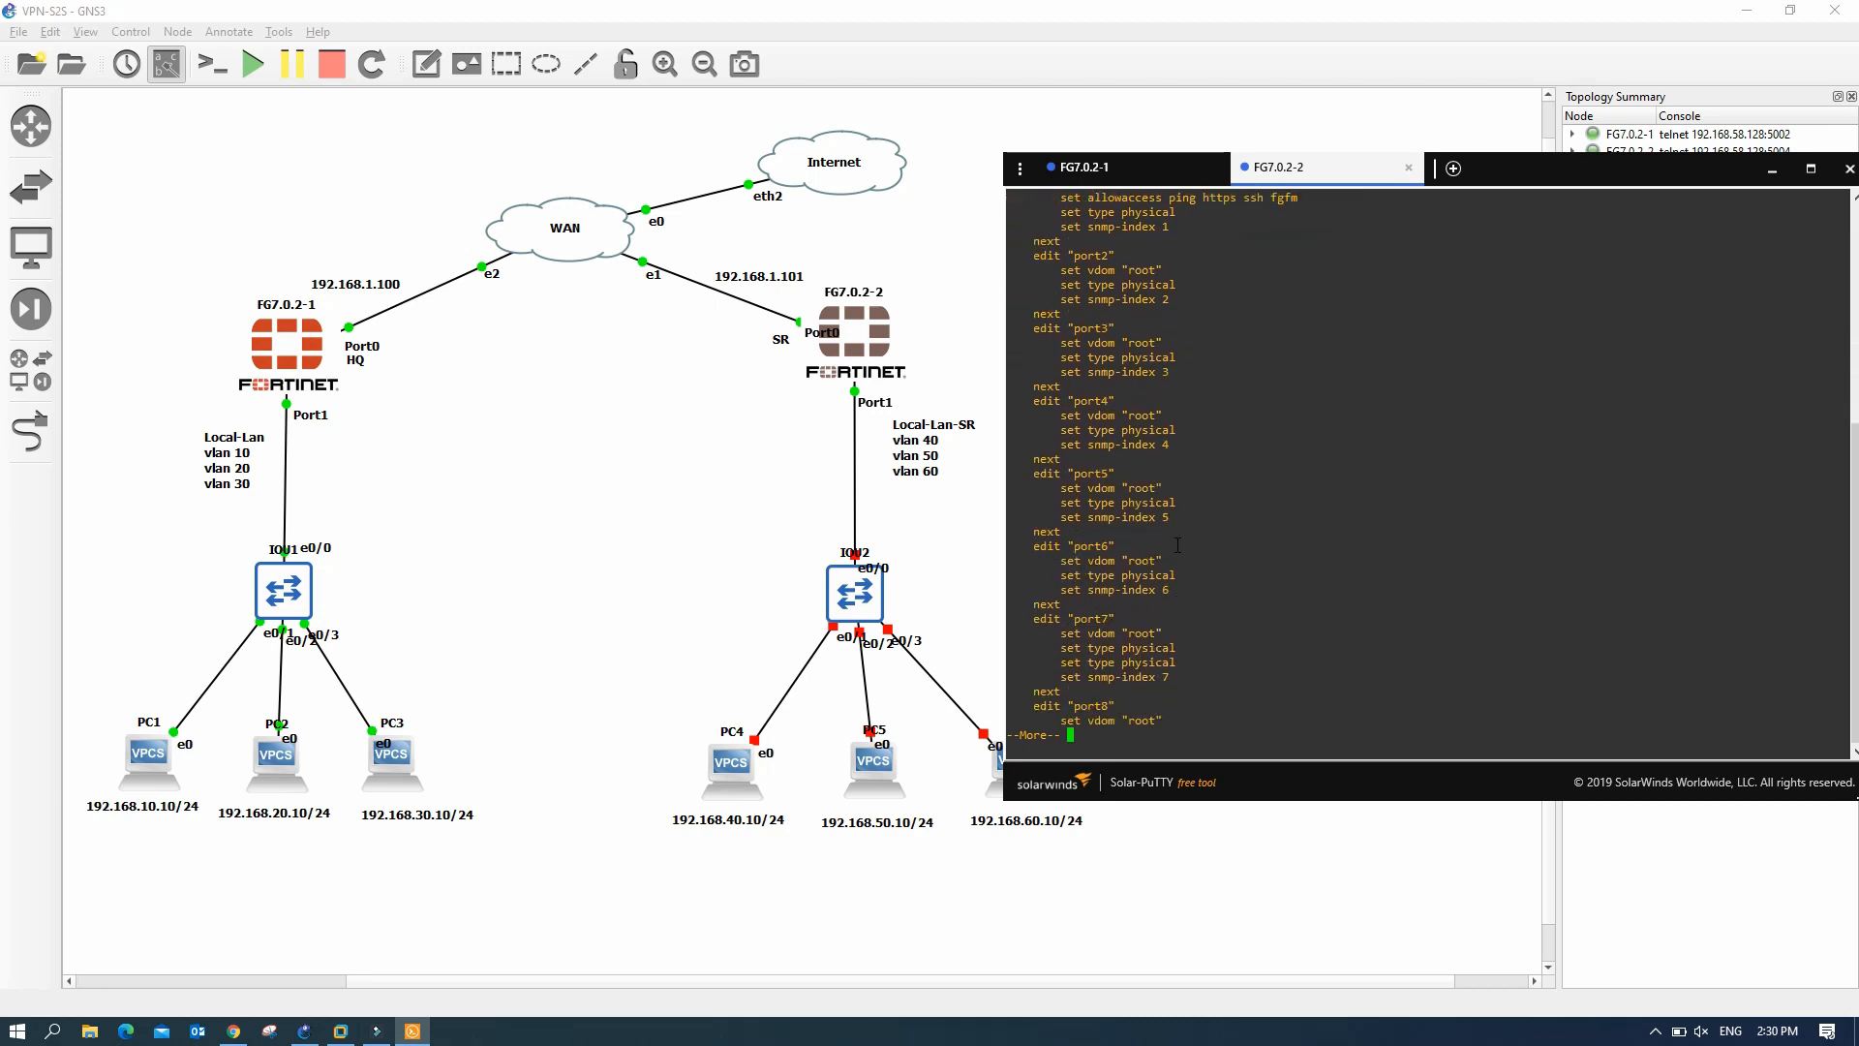
key("Return")
key("Return")
key("Return")
key("Return")
key("Return")
key("Return")
key("Return")
key("Return")
key("Return")
key("Return")
key("Return")
key("Return")
key("Return")
key("Return")
key("Return")
key("Return")
key("Return")
key("Return")
key("Return")
key("Return")
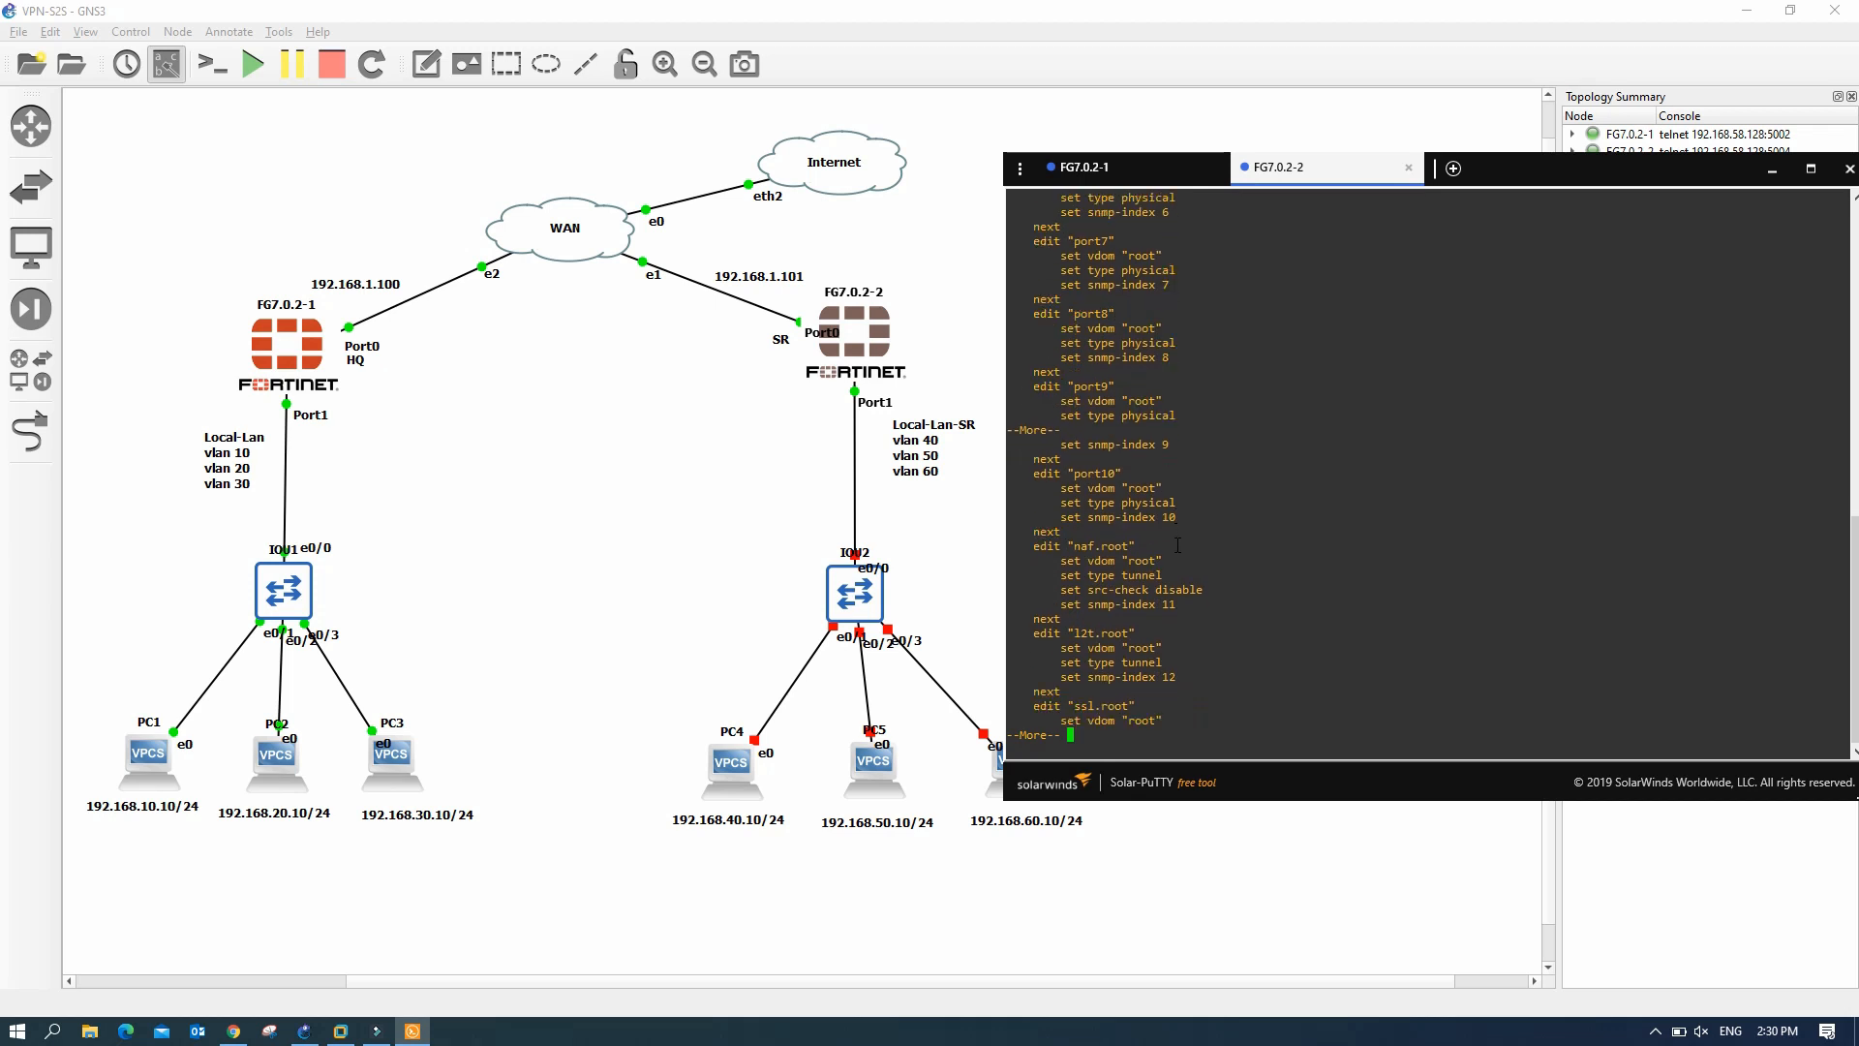
key("Return")
key("Return")
key("Return")
key("Return")
key("Return")
key("Return")
key("Return")
key("Return")
key("Return")
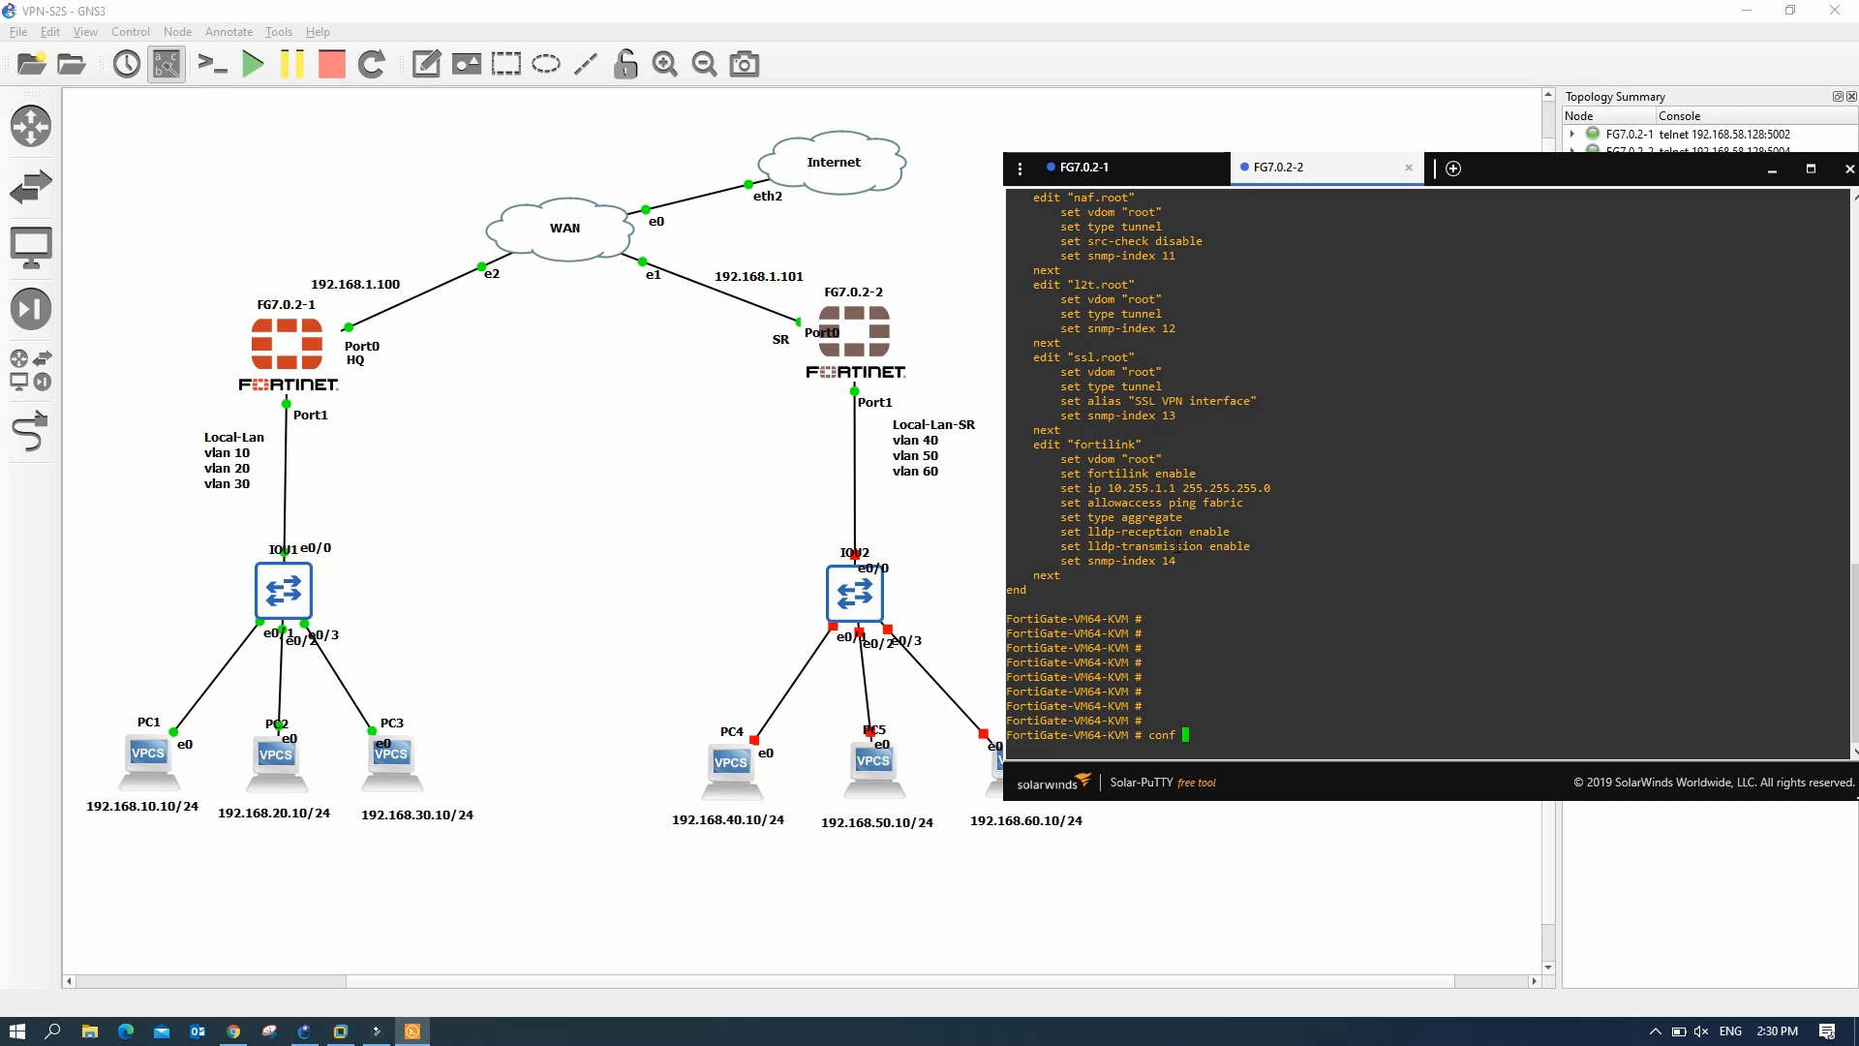
- Set port1 to static mode with IP 192.168.1.101/24
type("conf sys int")
key("Return")
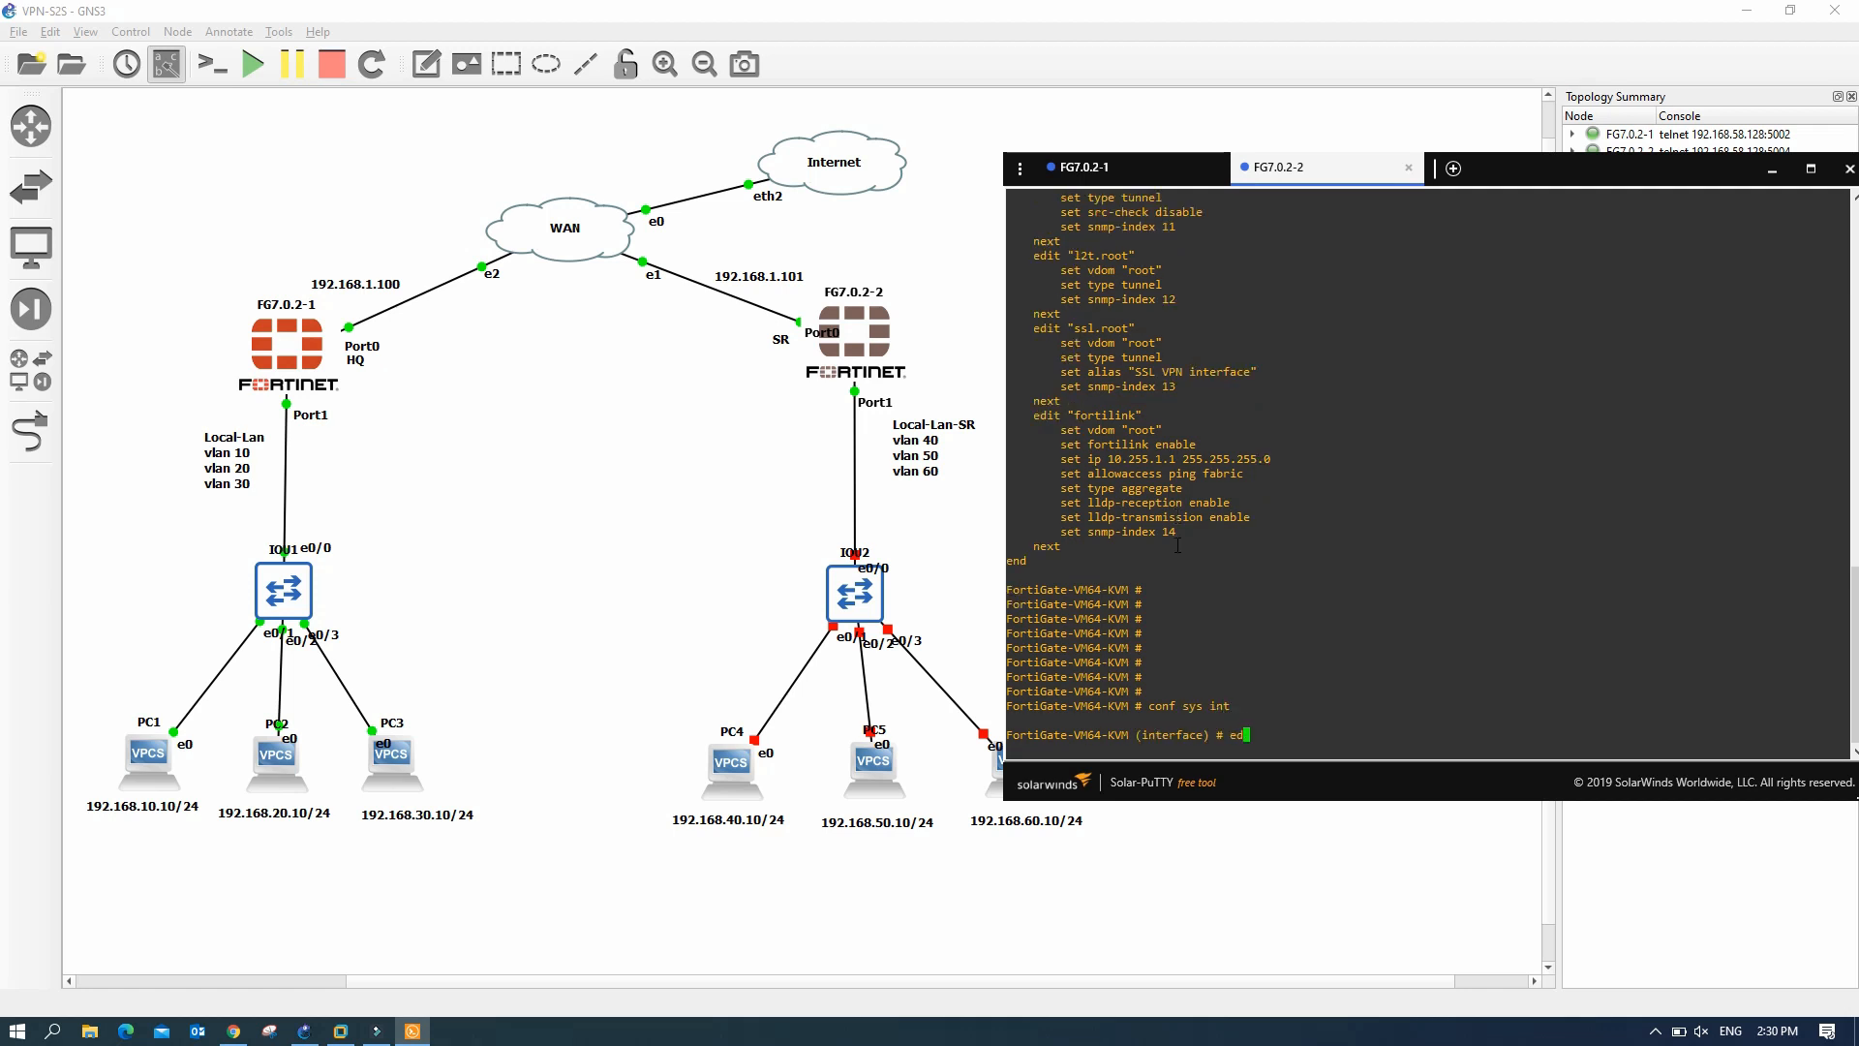
type("edit port1")
key("Return")
type("set mode")
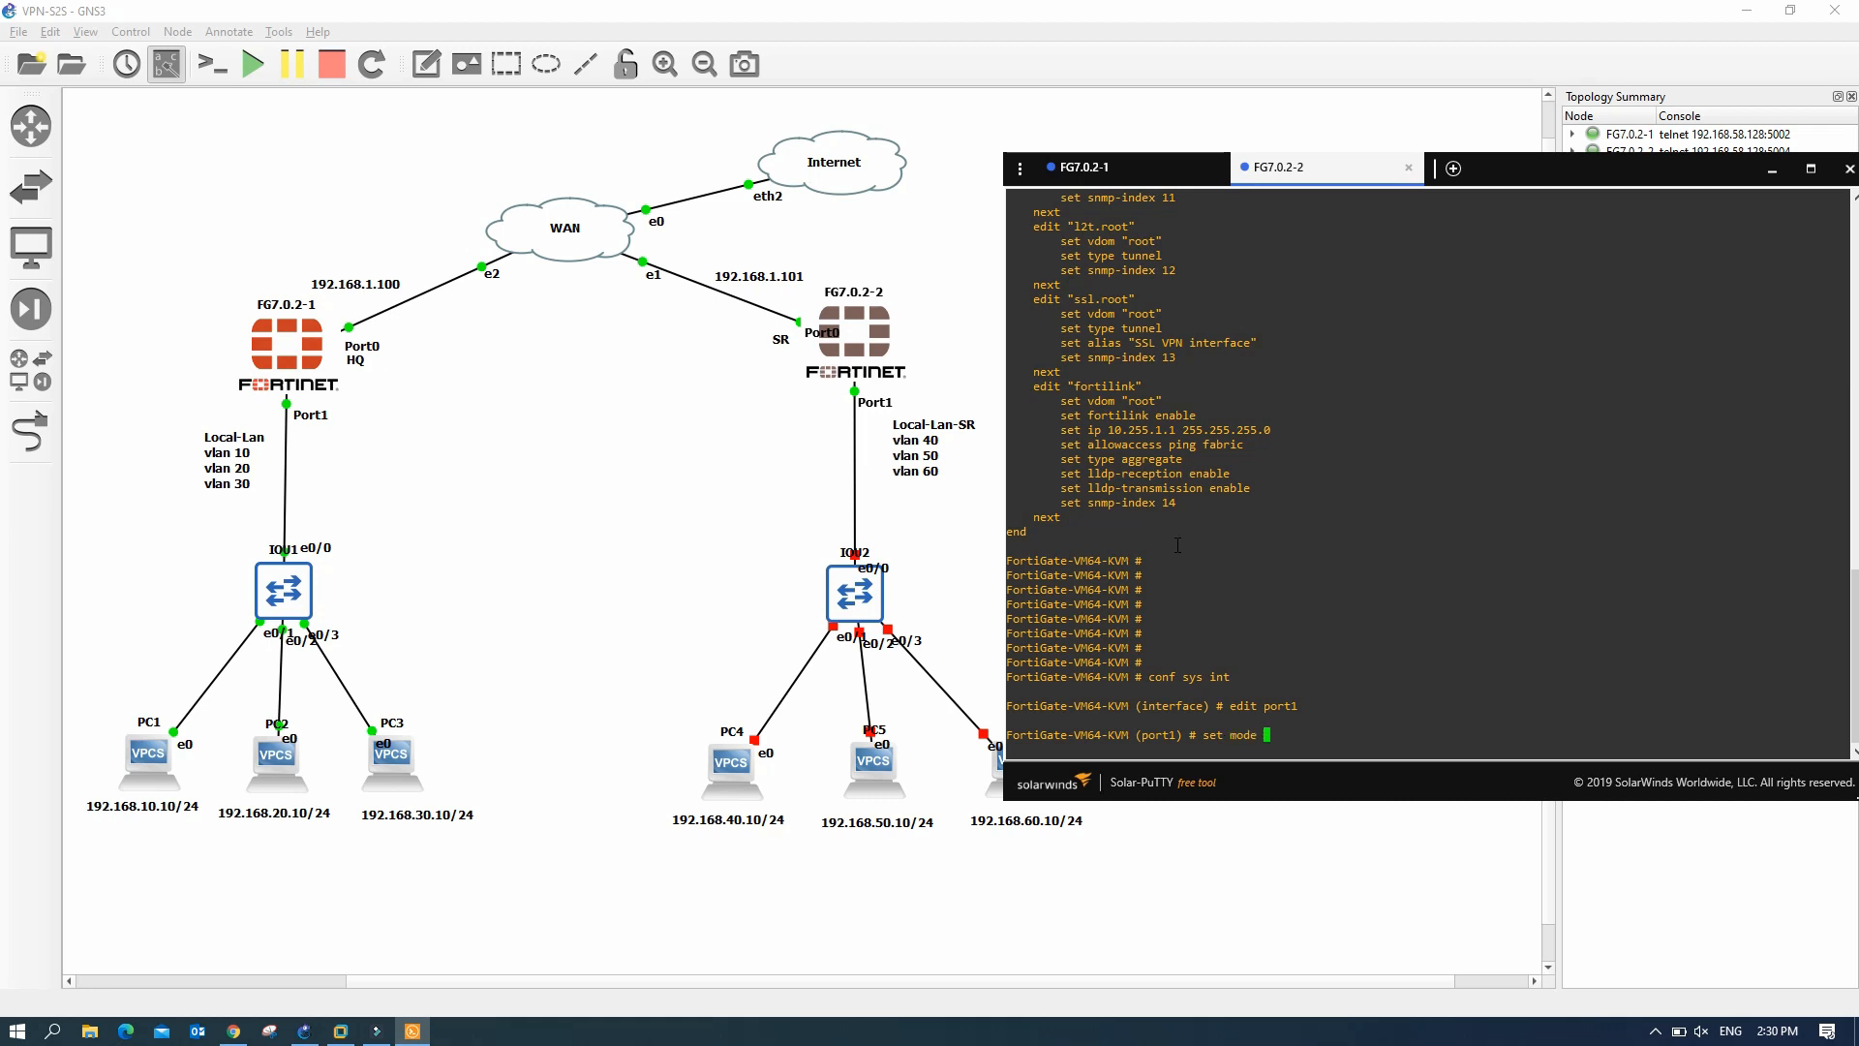
type("tatic")
key("Return")
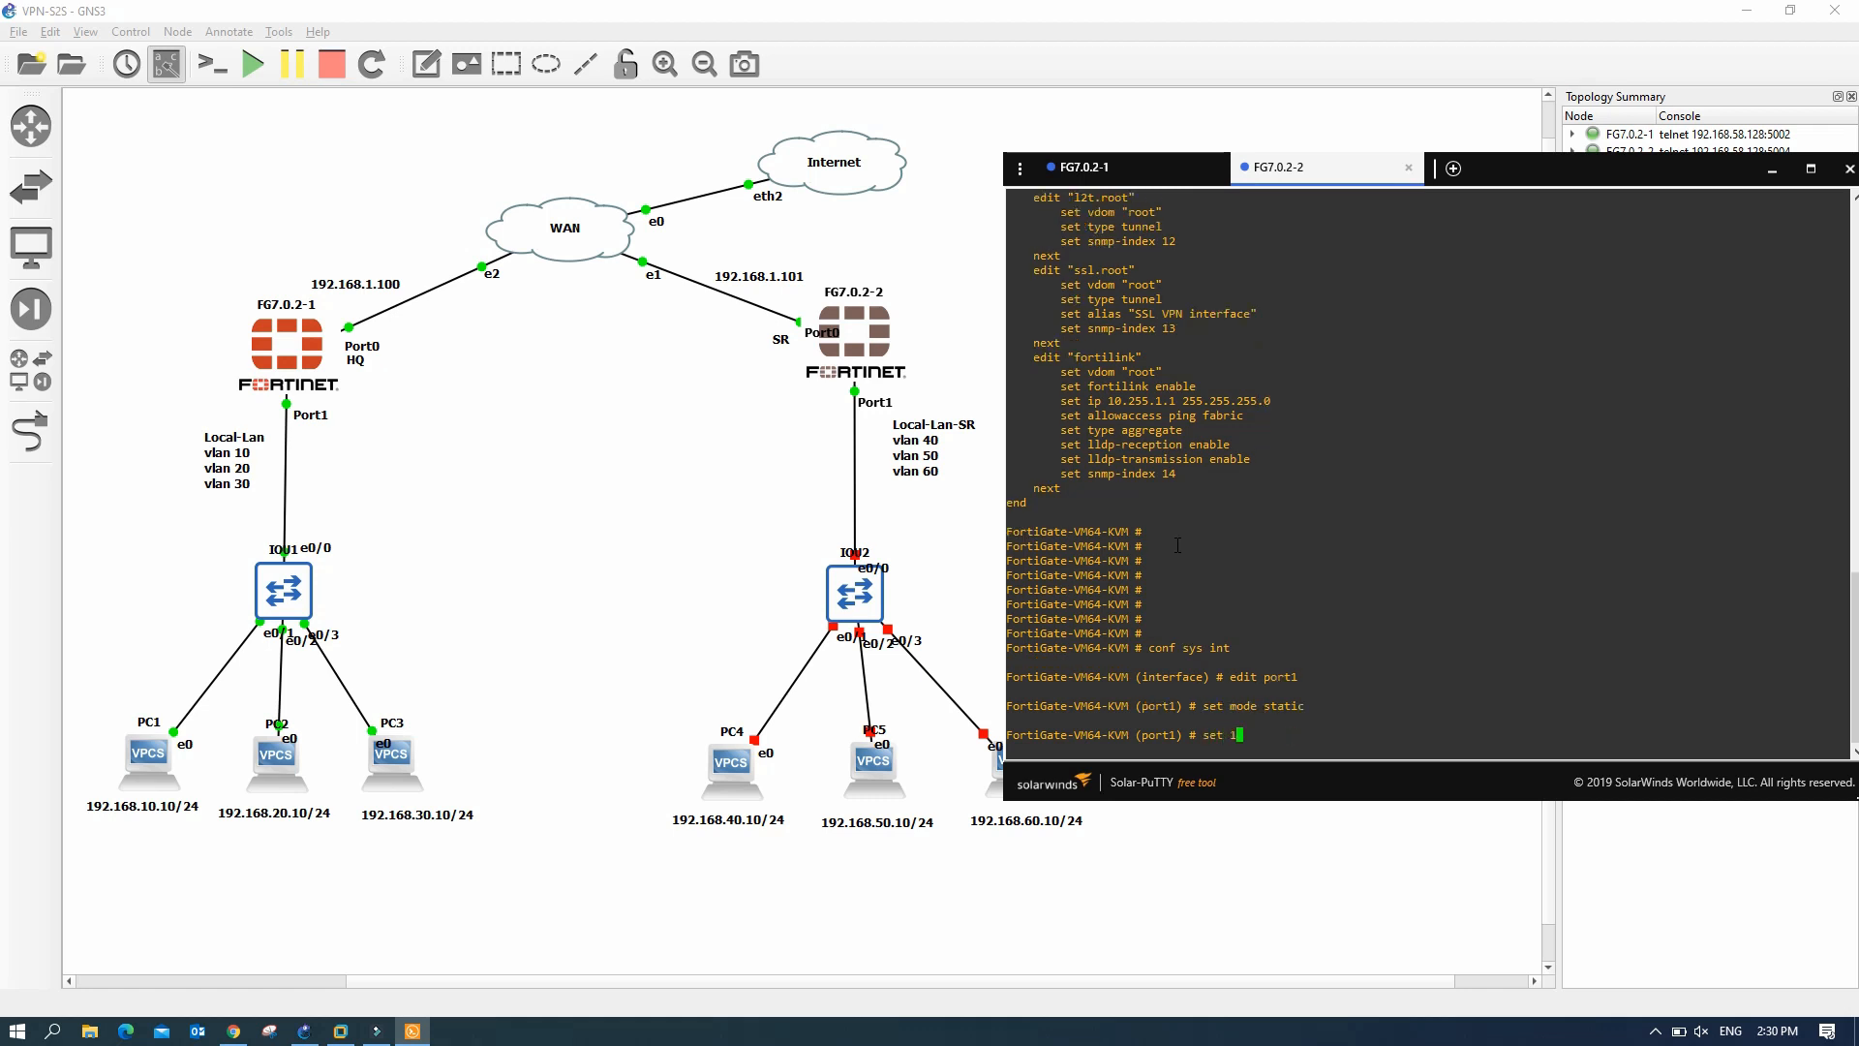
type("set ip 192.168.1.101/24")
key("Return")
- Allow ping, HTTP and HTTPS on port1, review it and save with end
type("set allowaccess ping ")
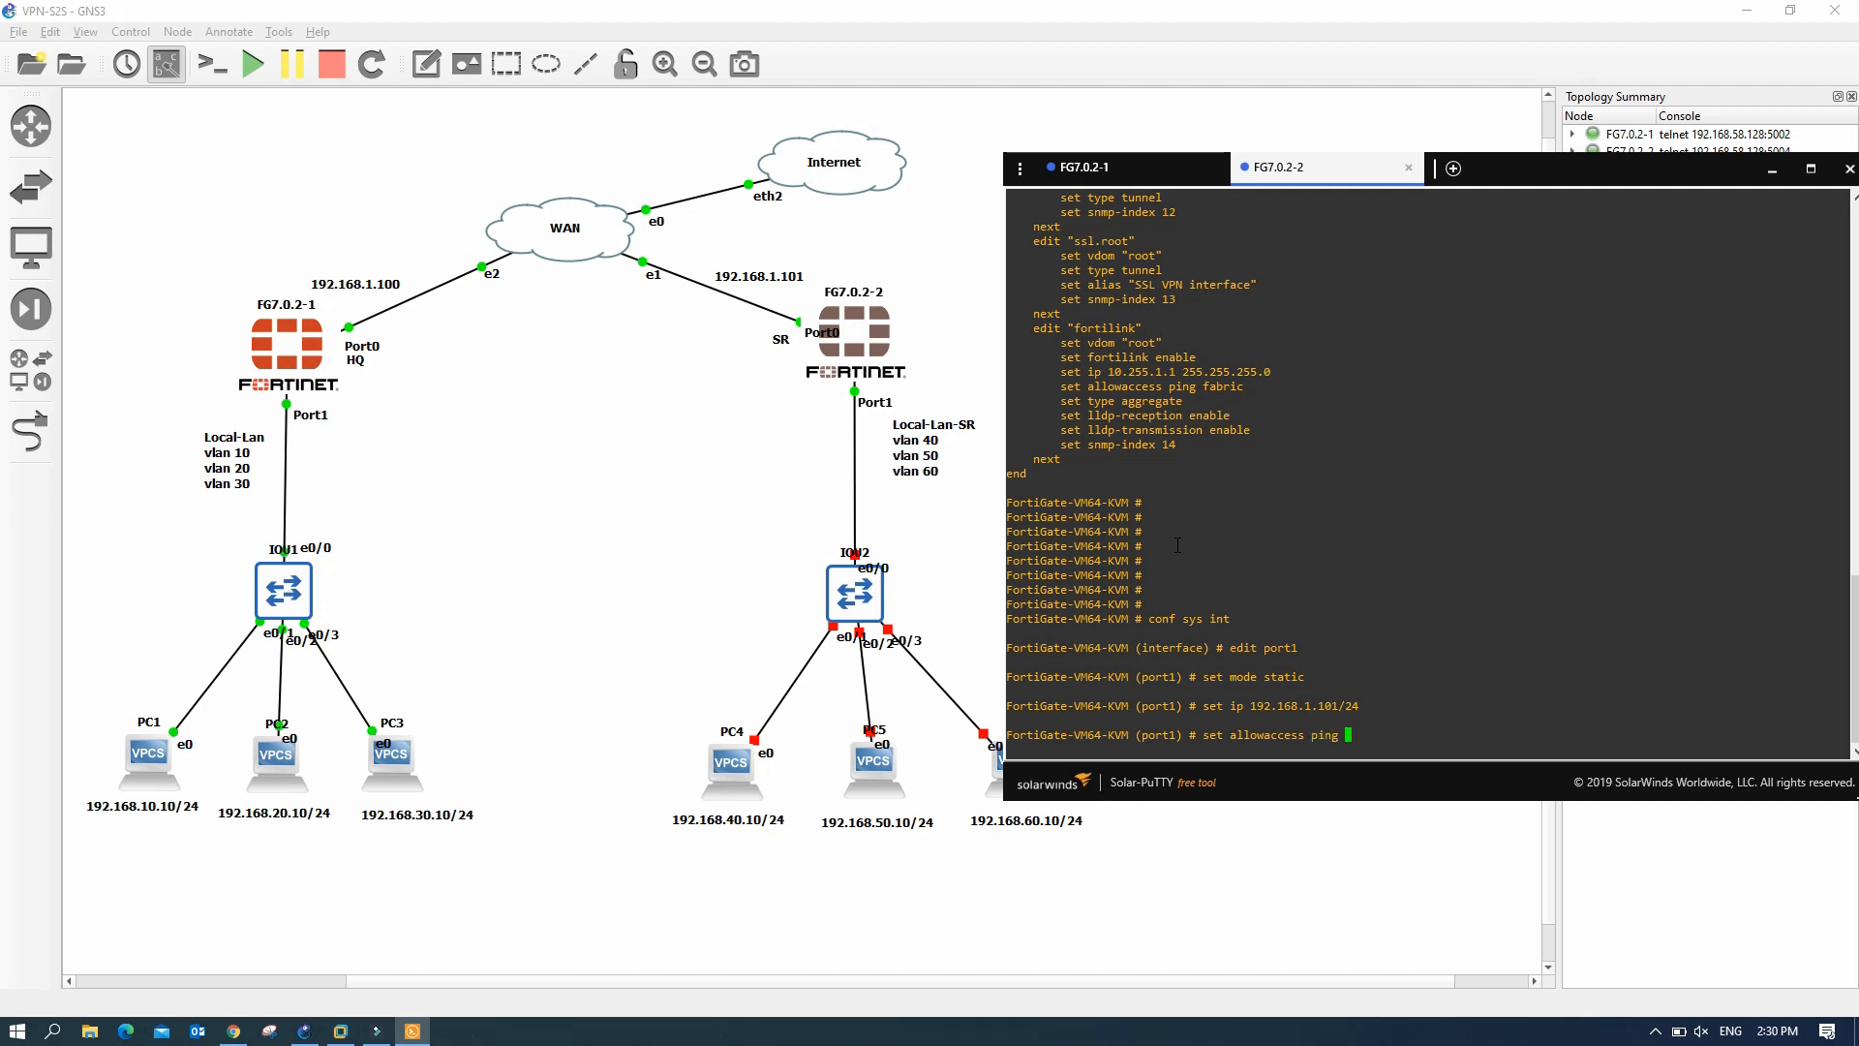
type("http https")
key("Return")
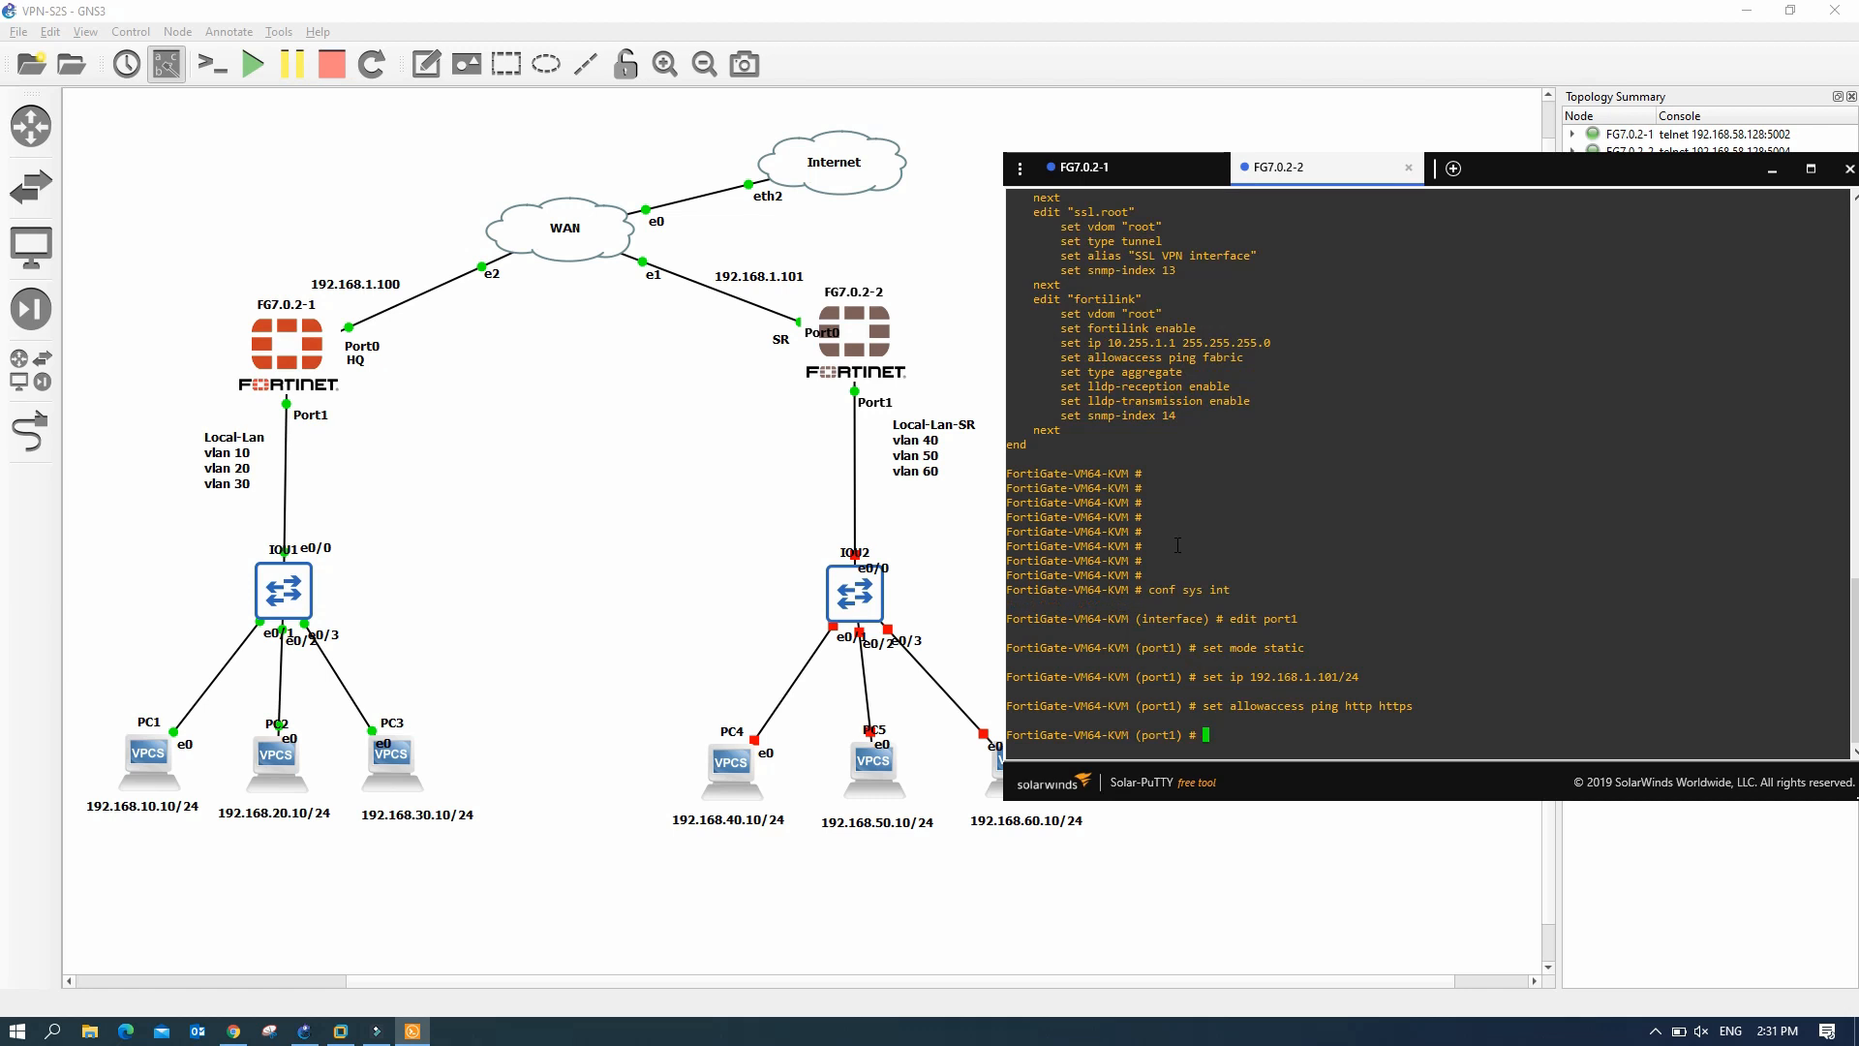
type("sh")
key("Return")
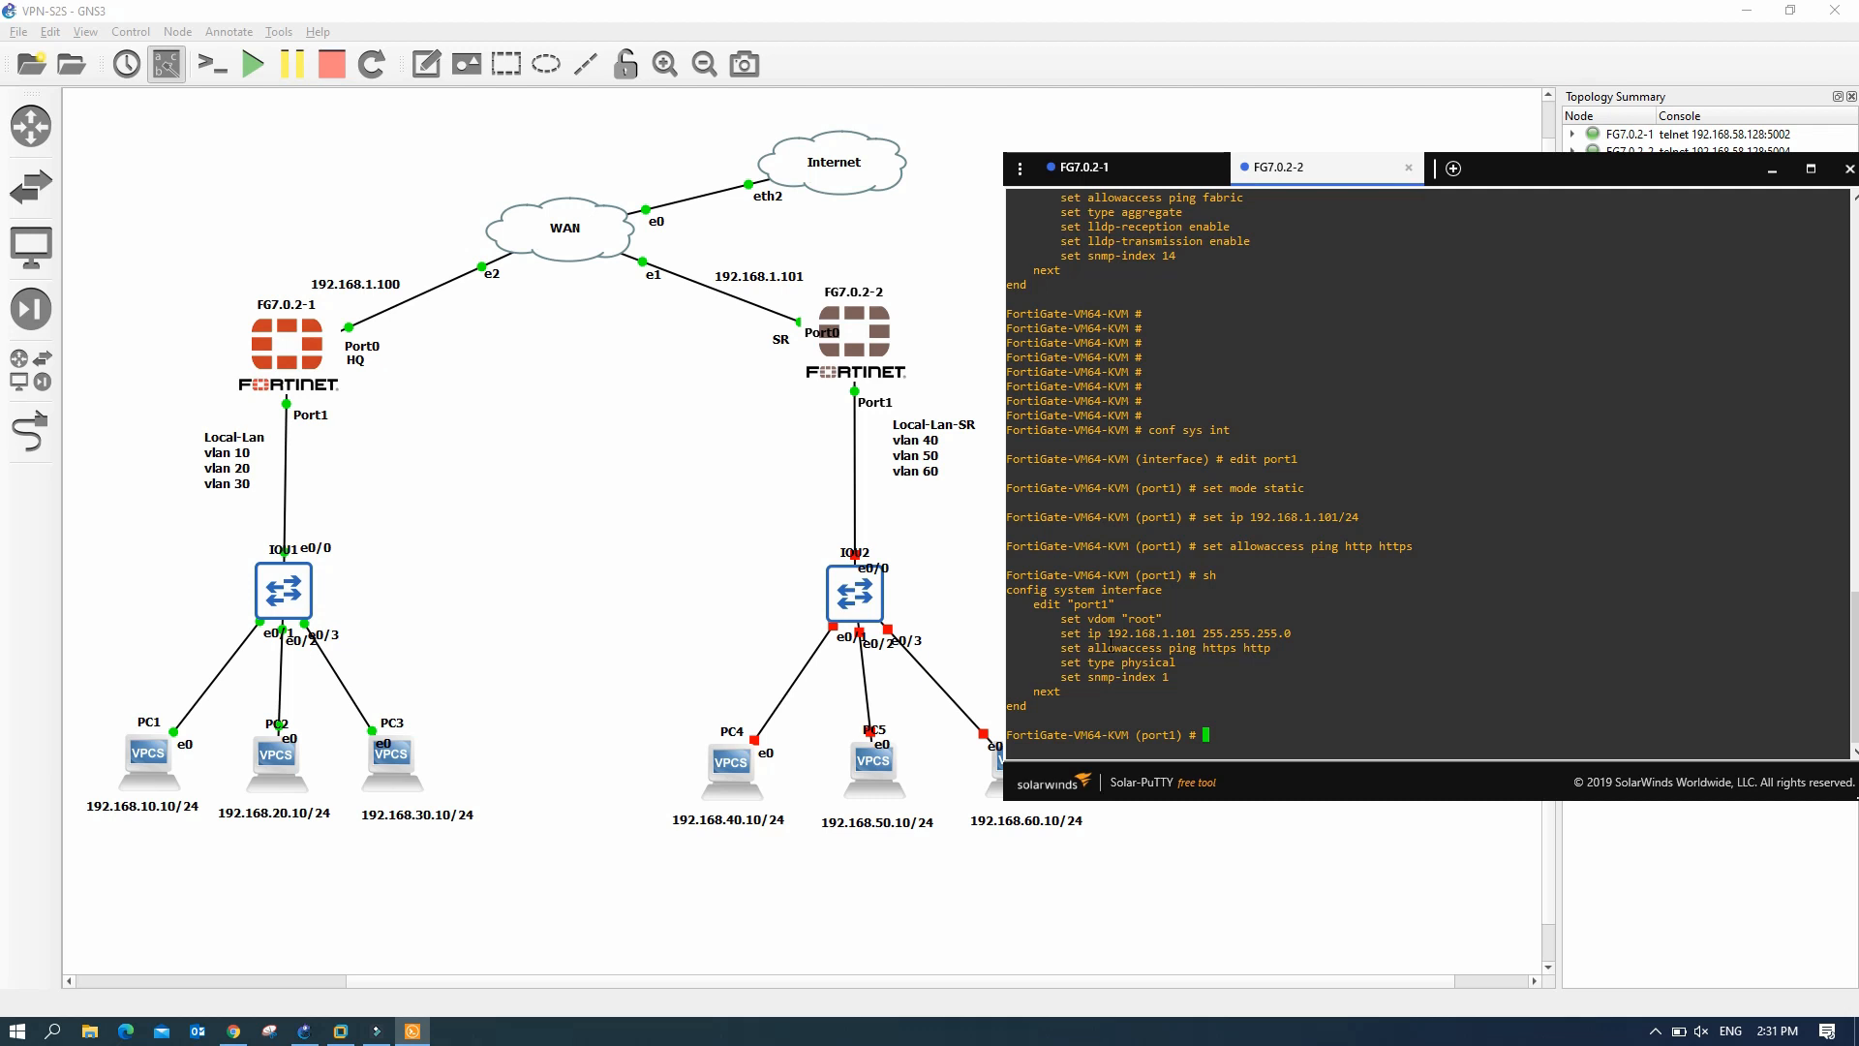
type("end")
key("Return")
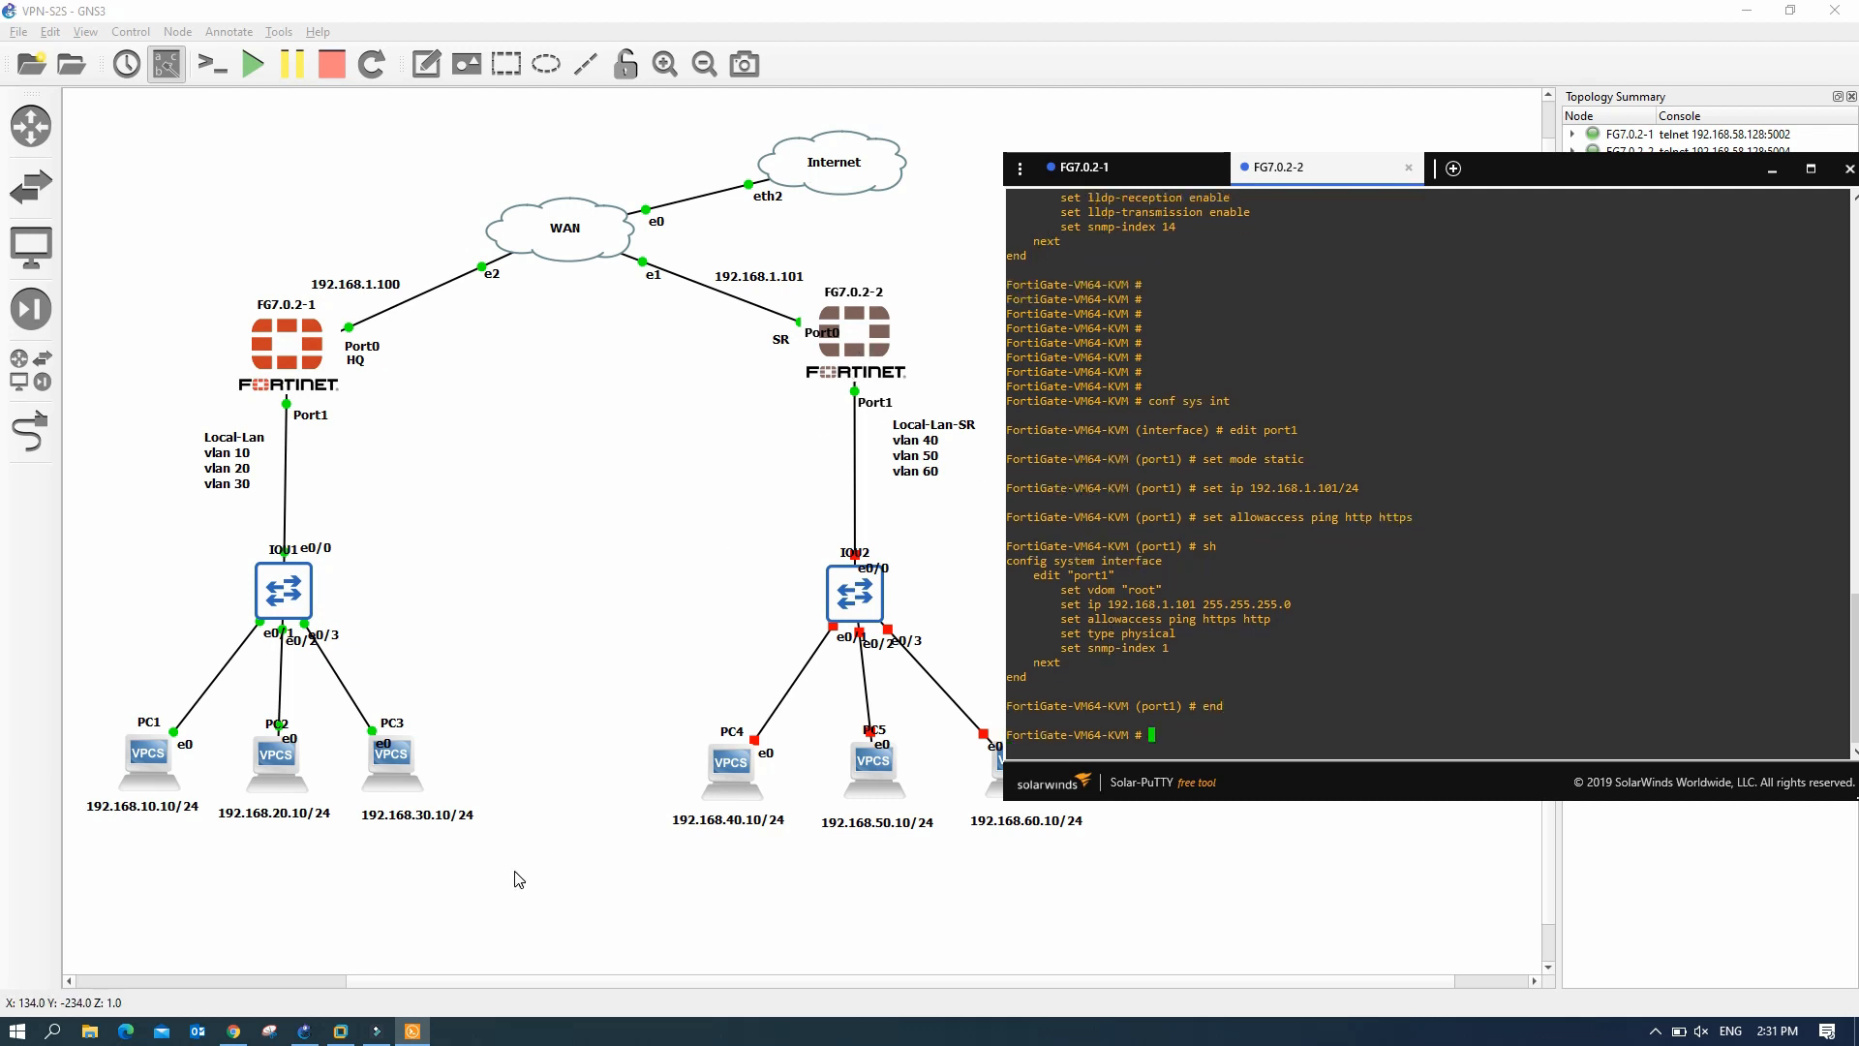
left_click(234, 1030)
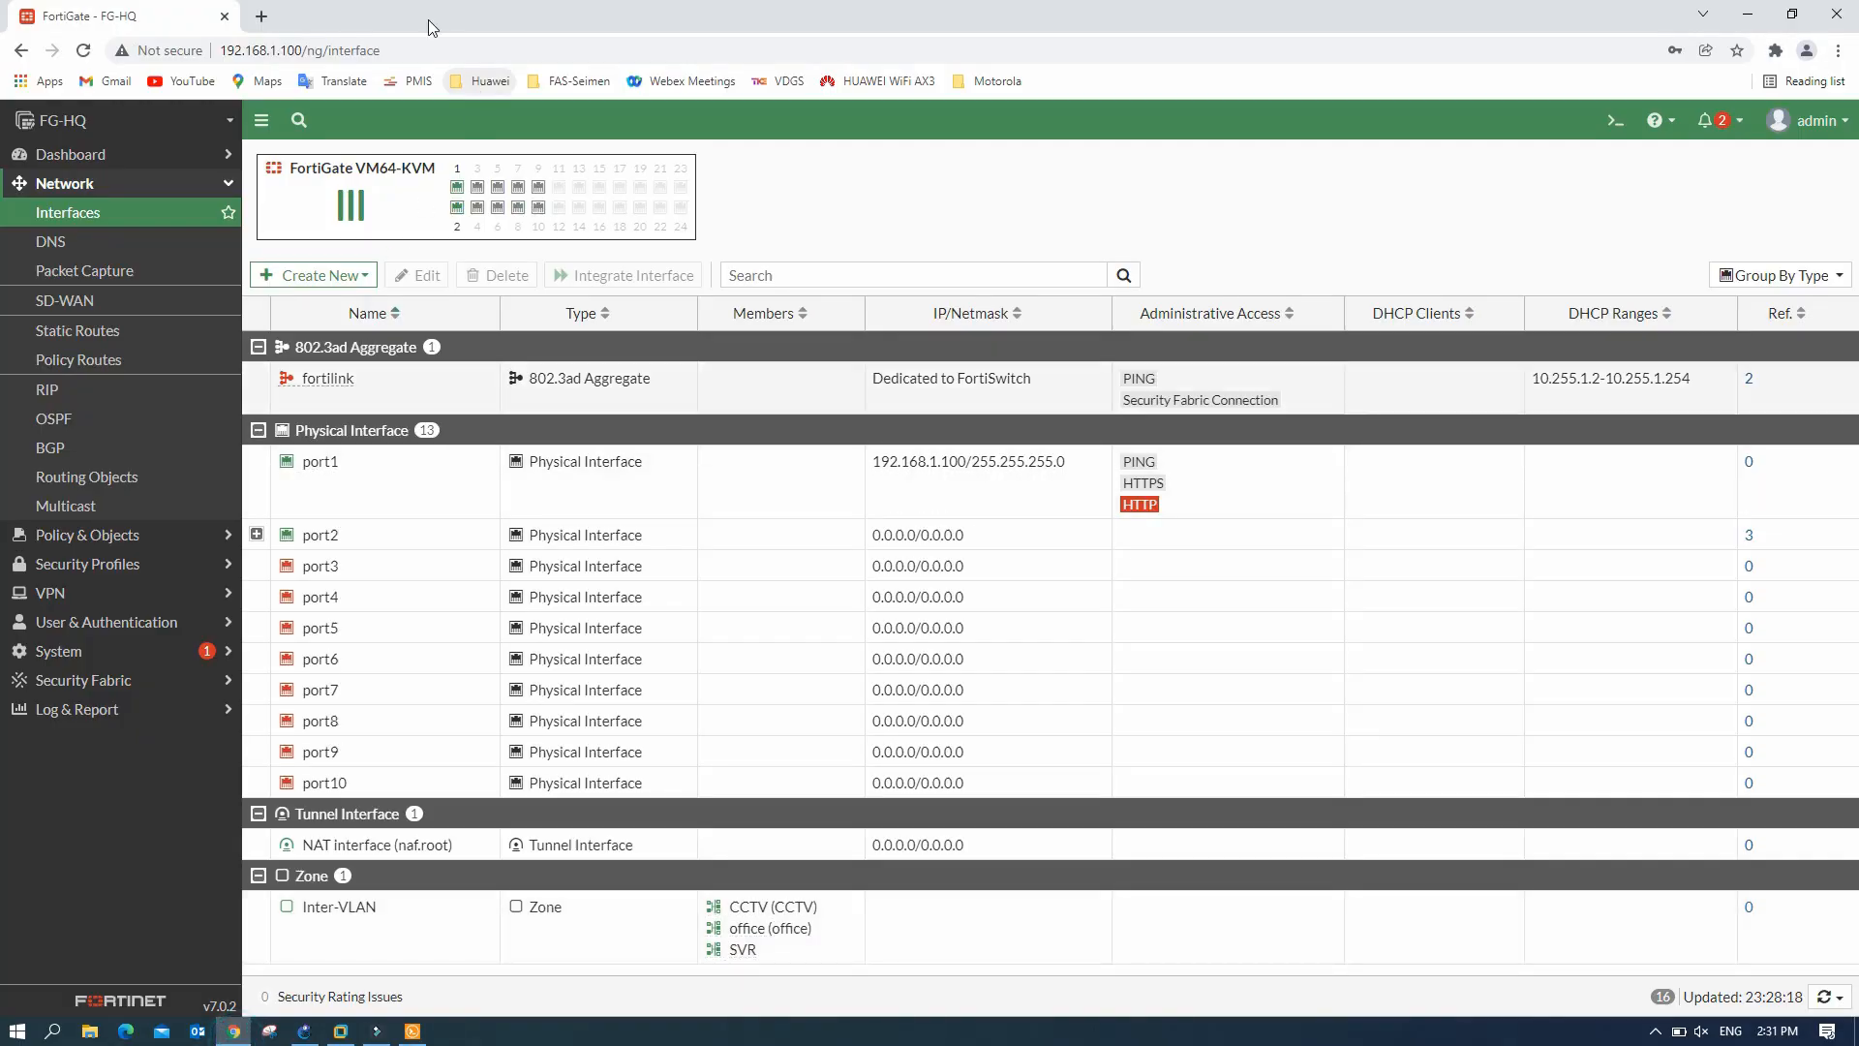
- Sign in as admin to the FortiGate at 192.168.1.101 in a new tab
left_click(261, 18)
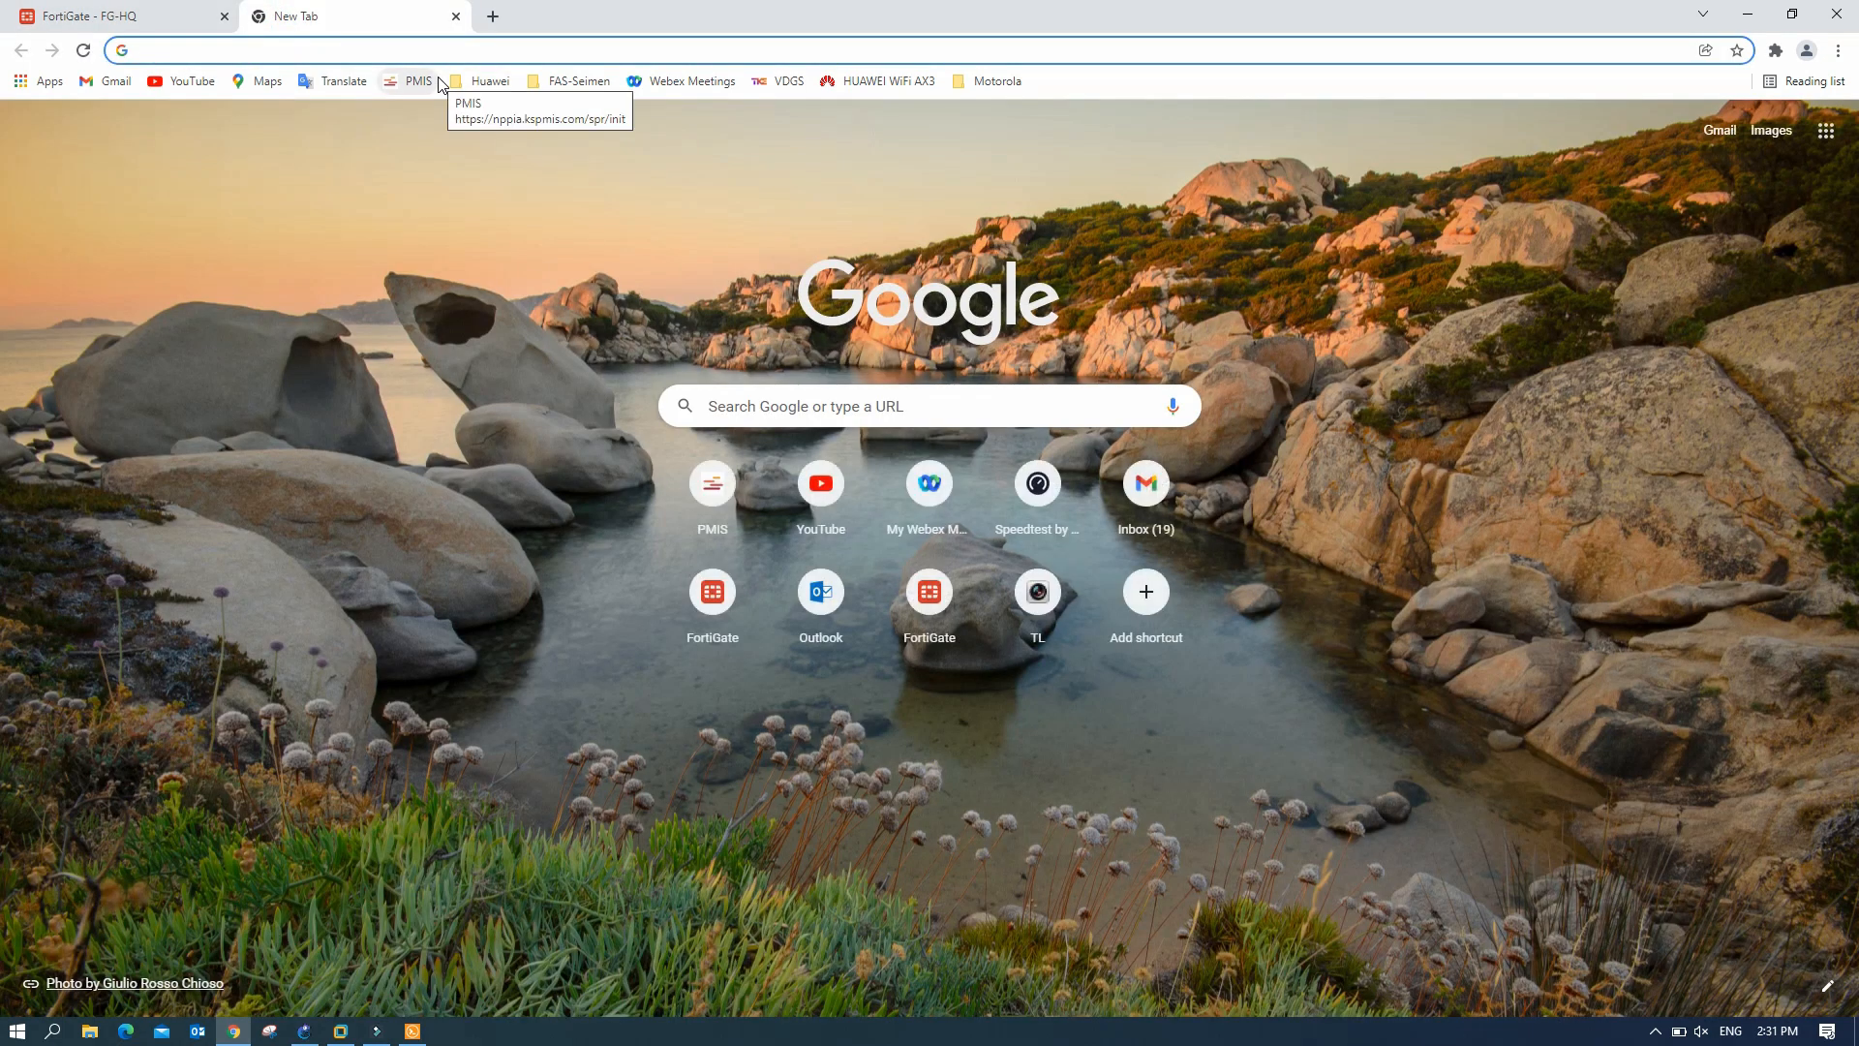
type("192.168.")
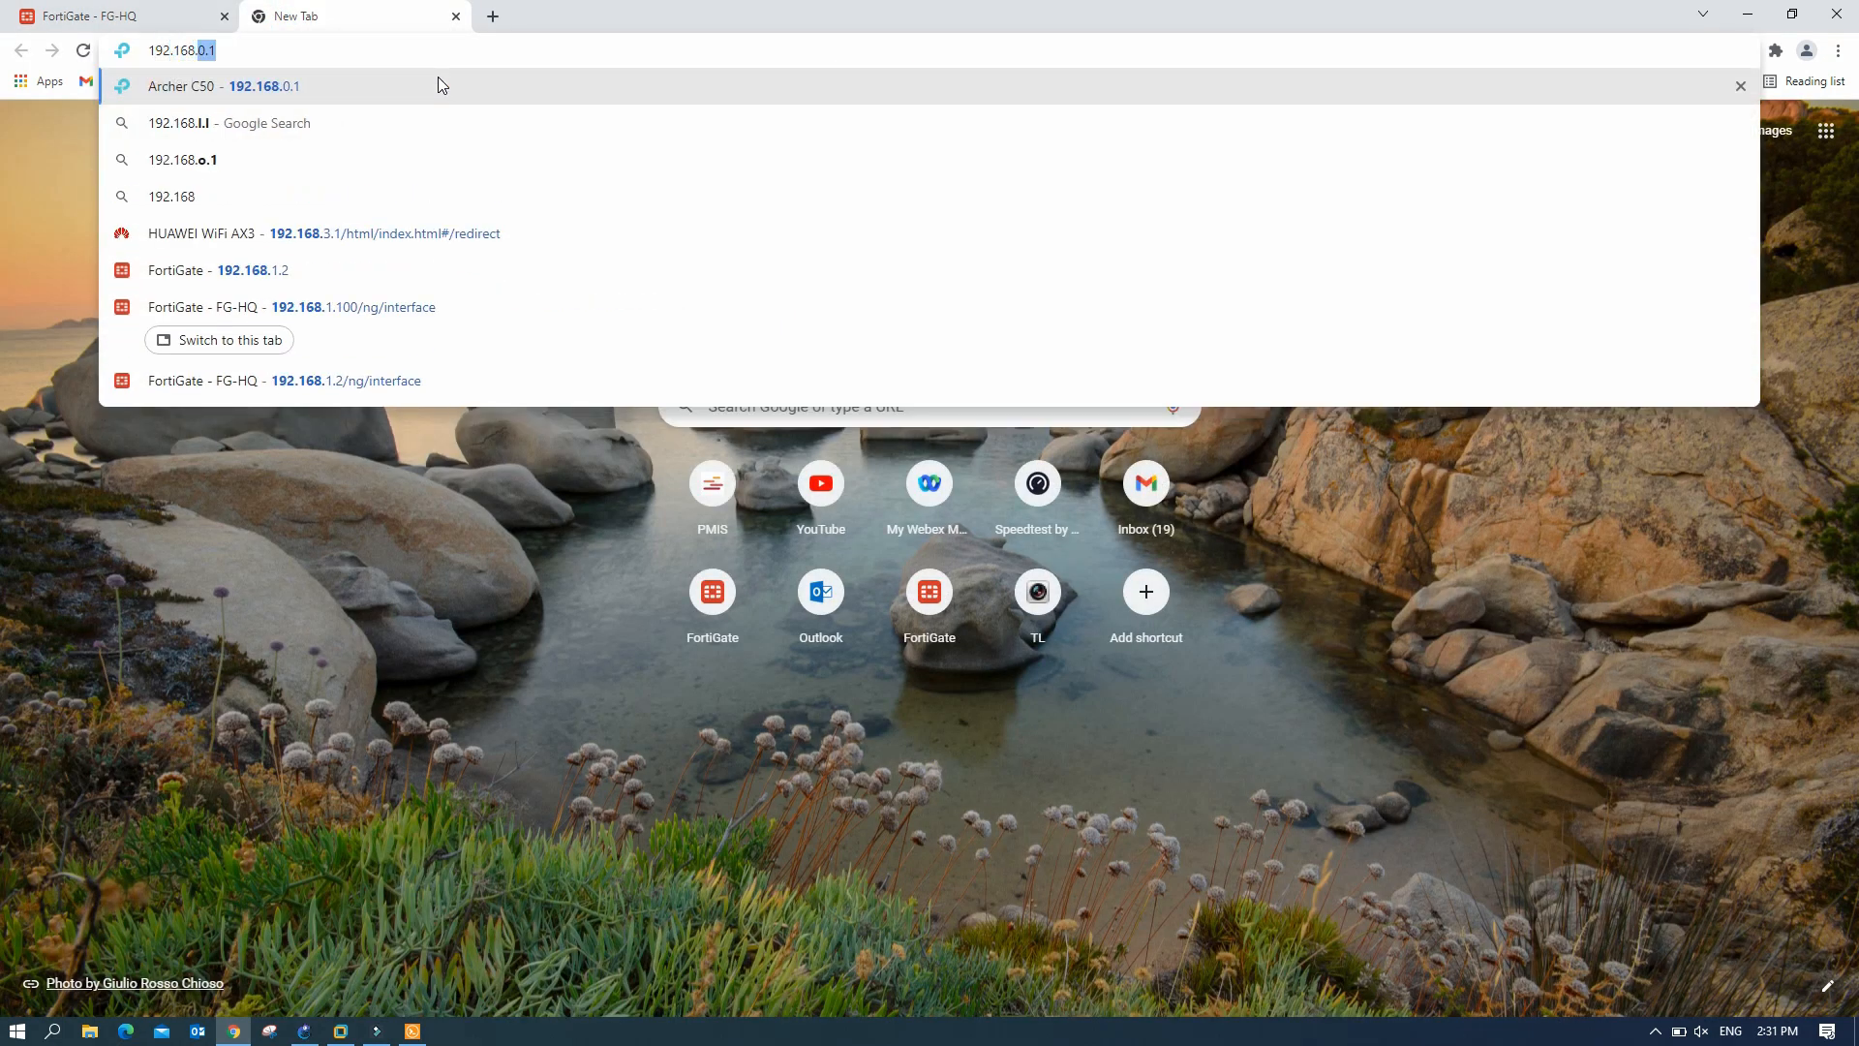
type("1.10")
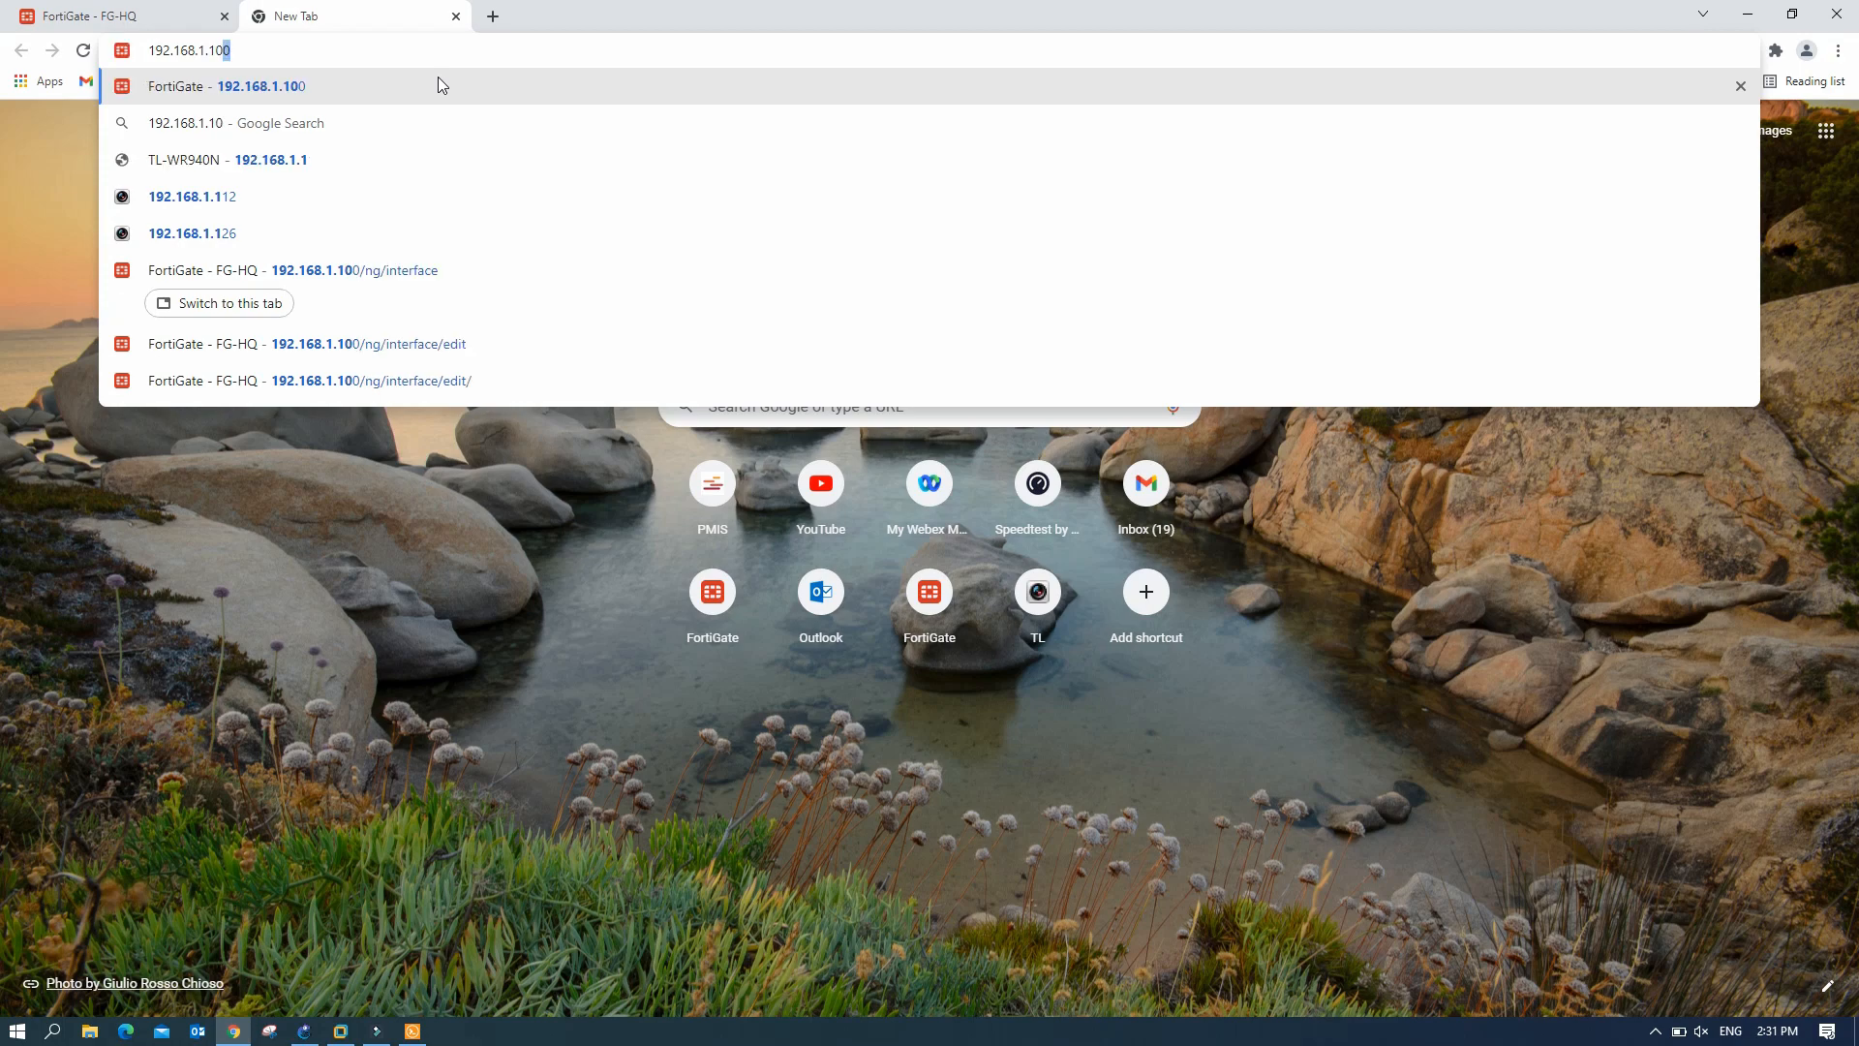
type("1")
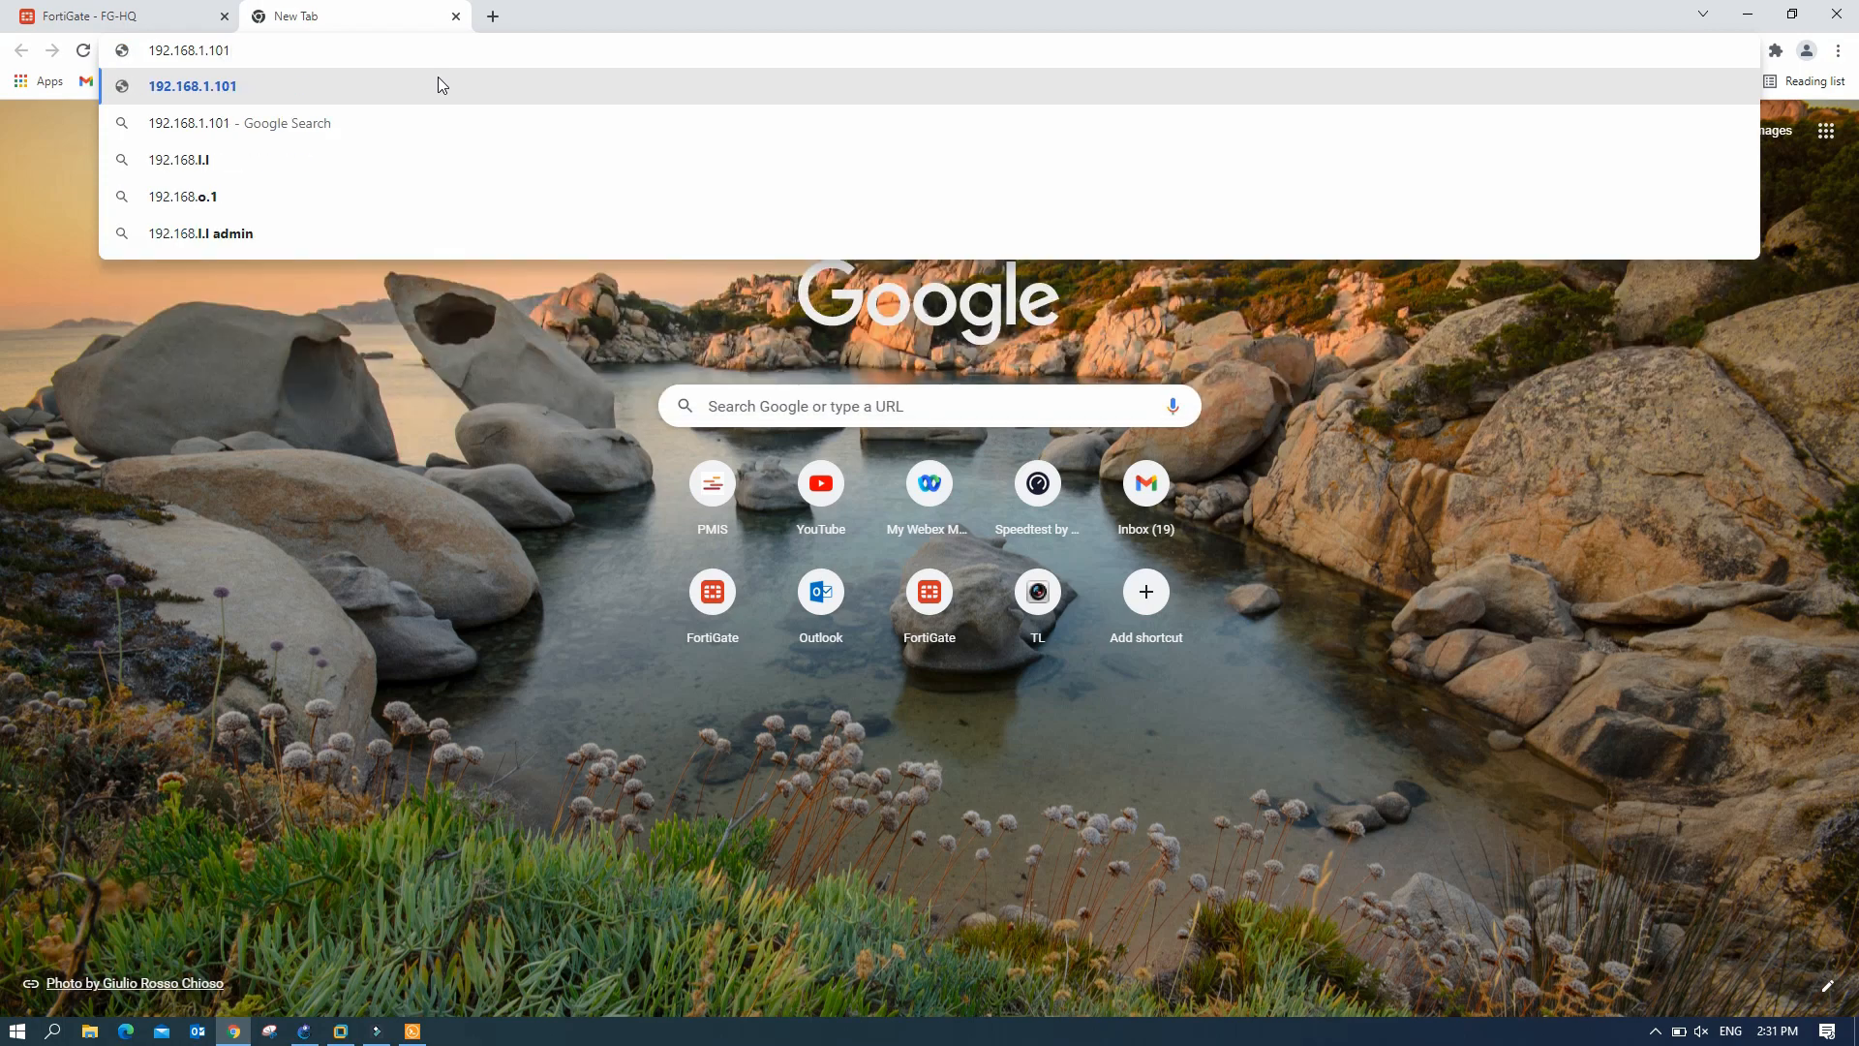
key("Return")
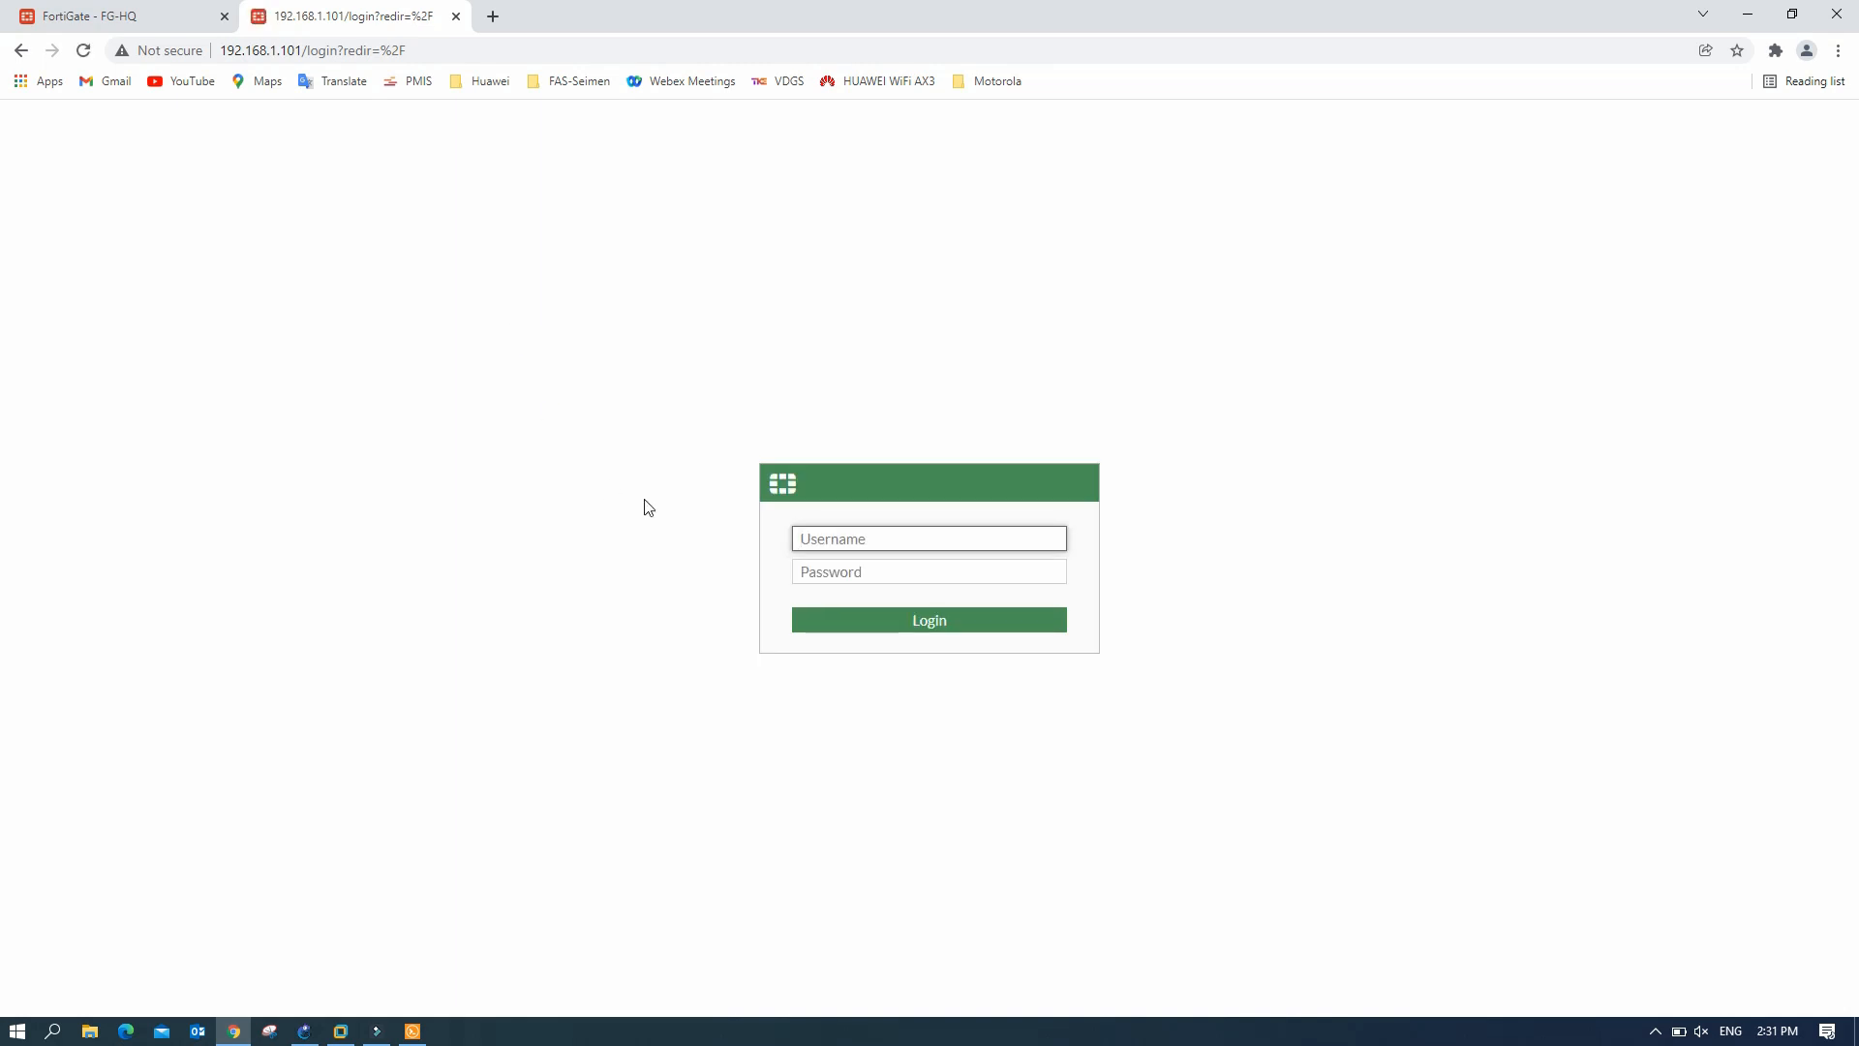
type("admin")
key("Tab")
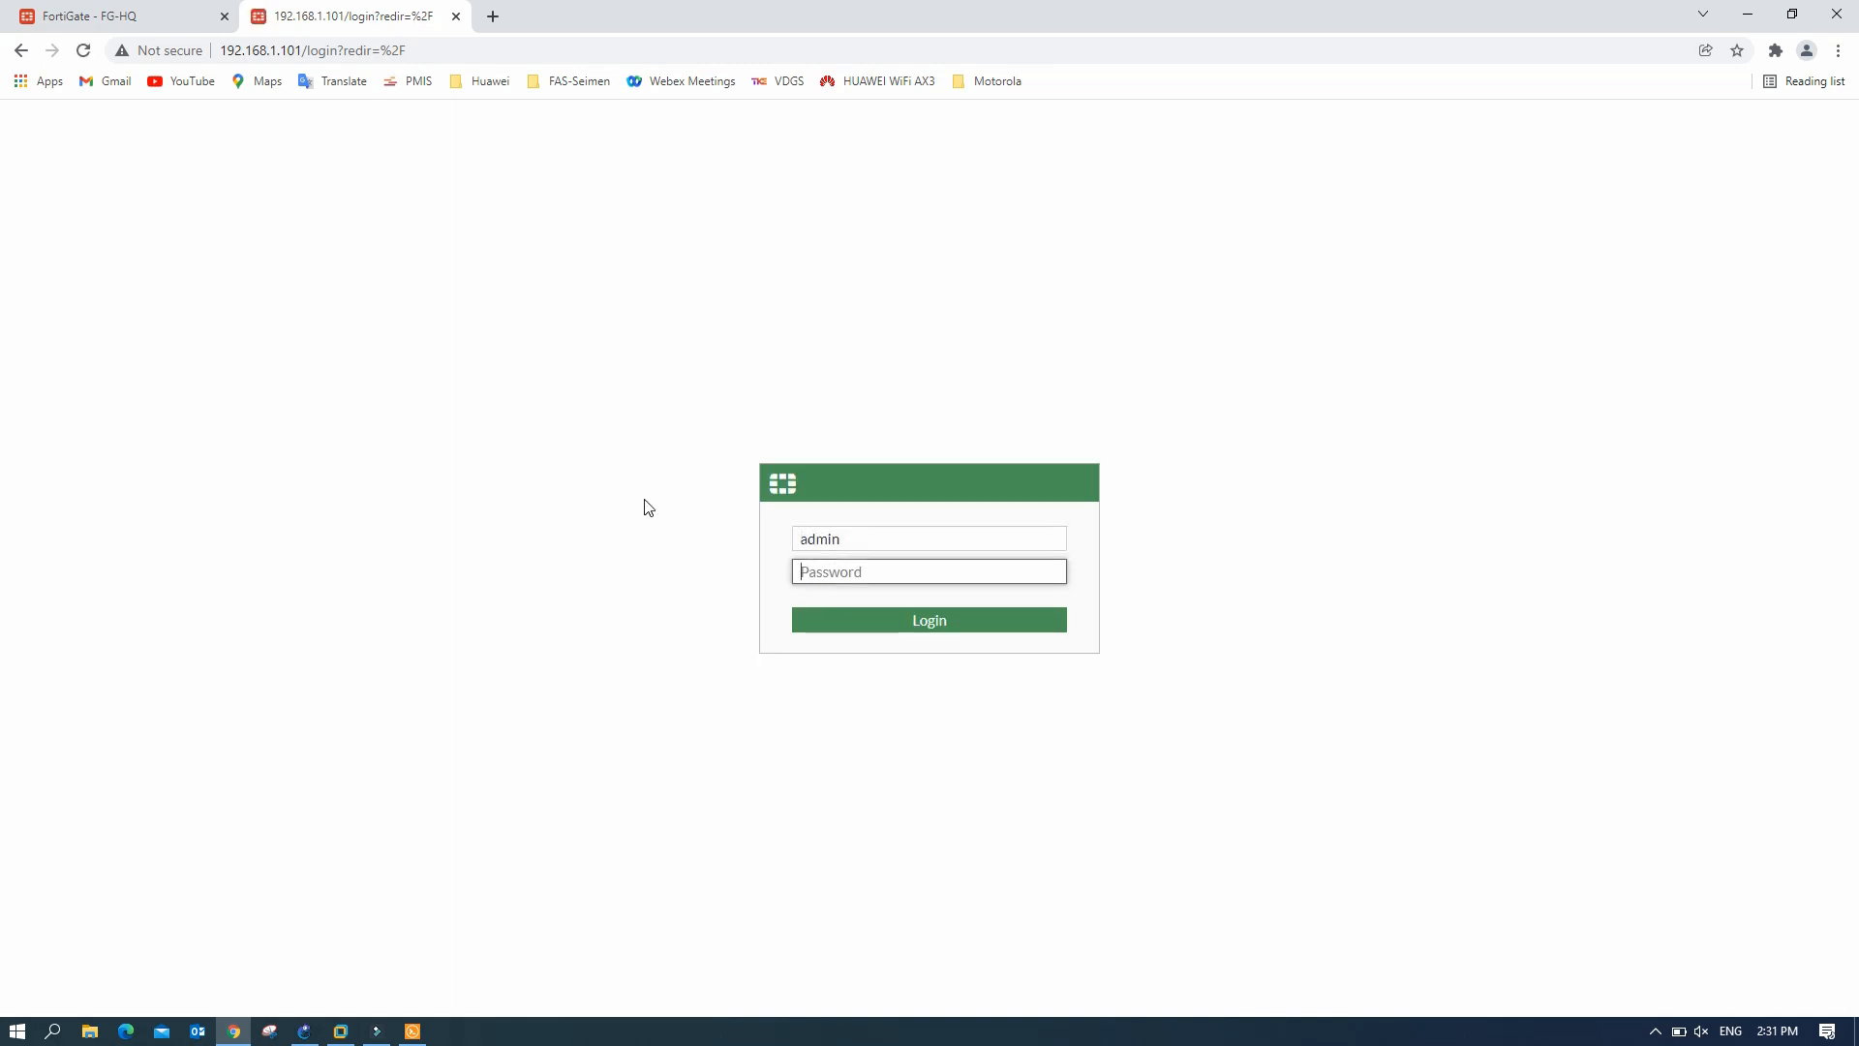
type("•••••")
key("Return")
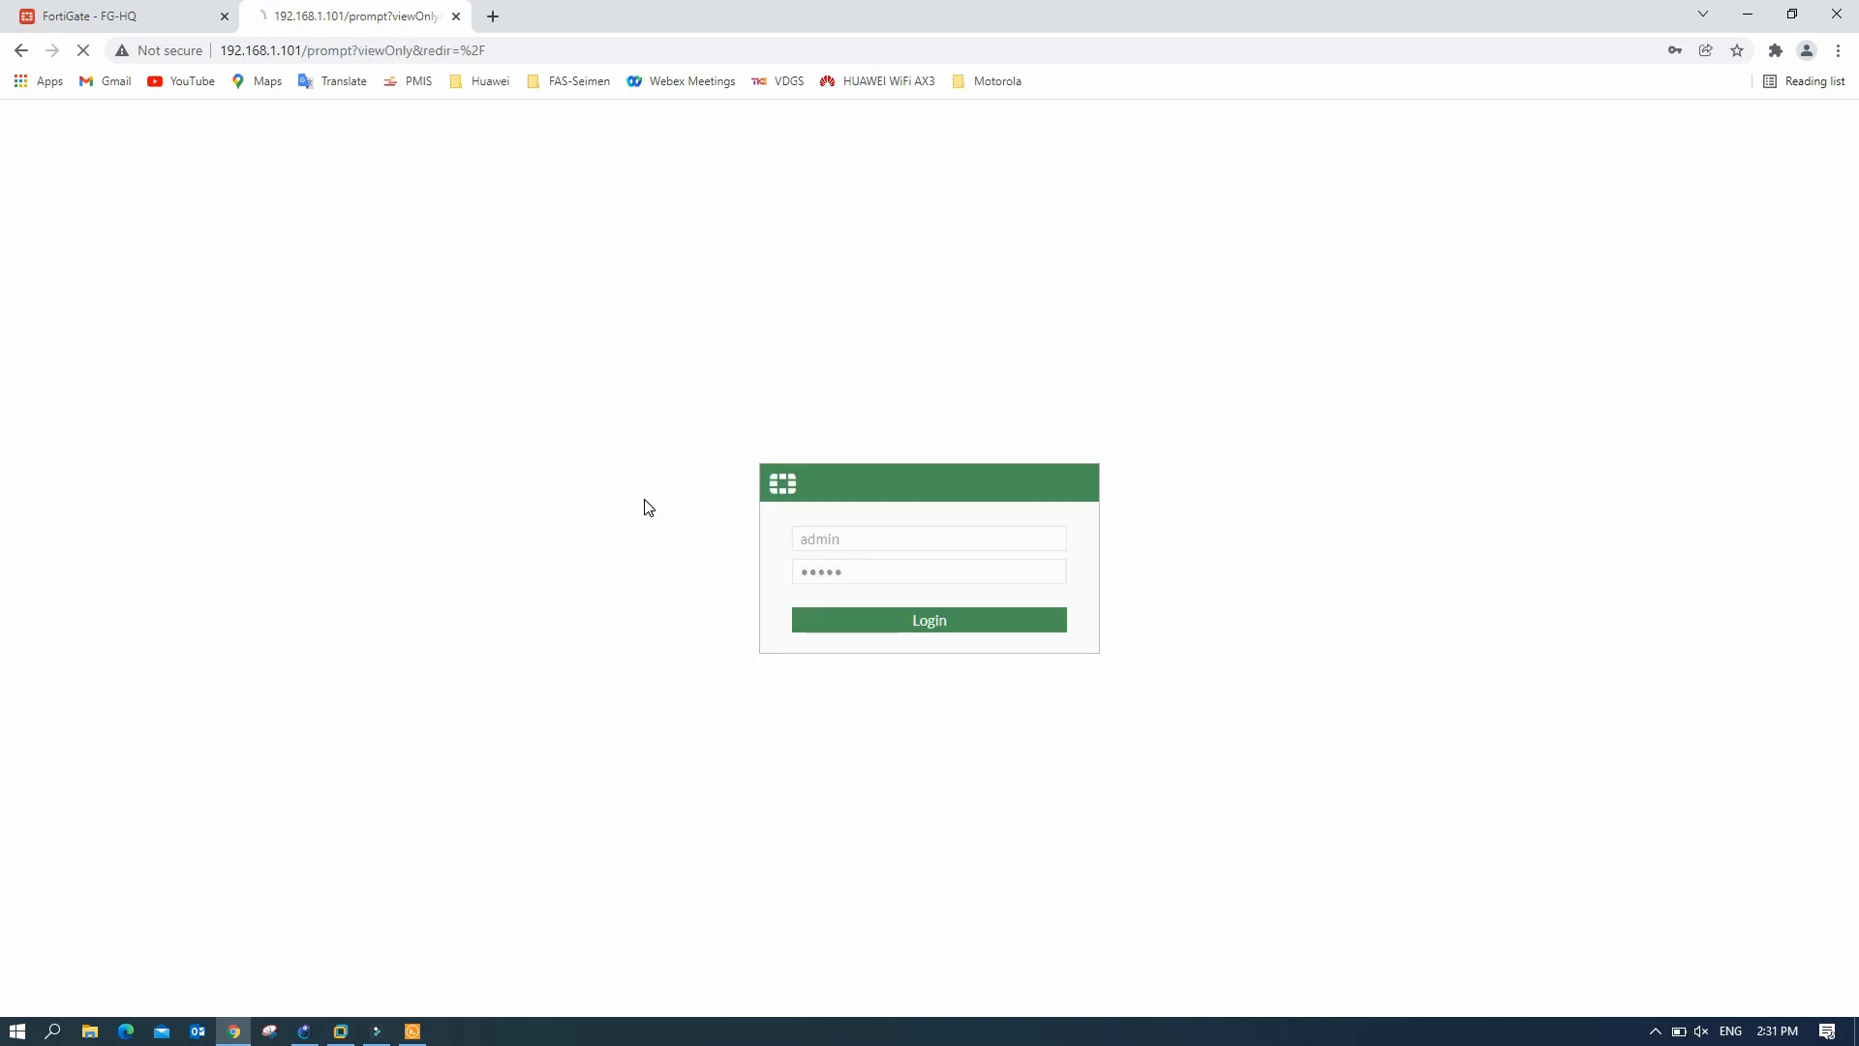
- Complete initial setup with hostname FG-SR and the Optimal dashboard, dismissing the release overview
left_click(862, 662)
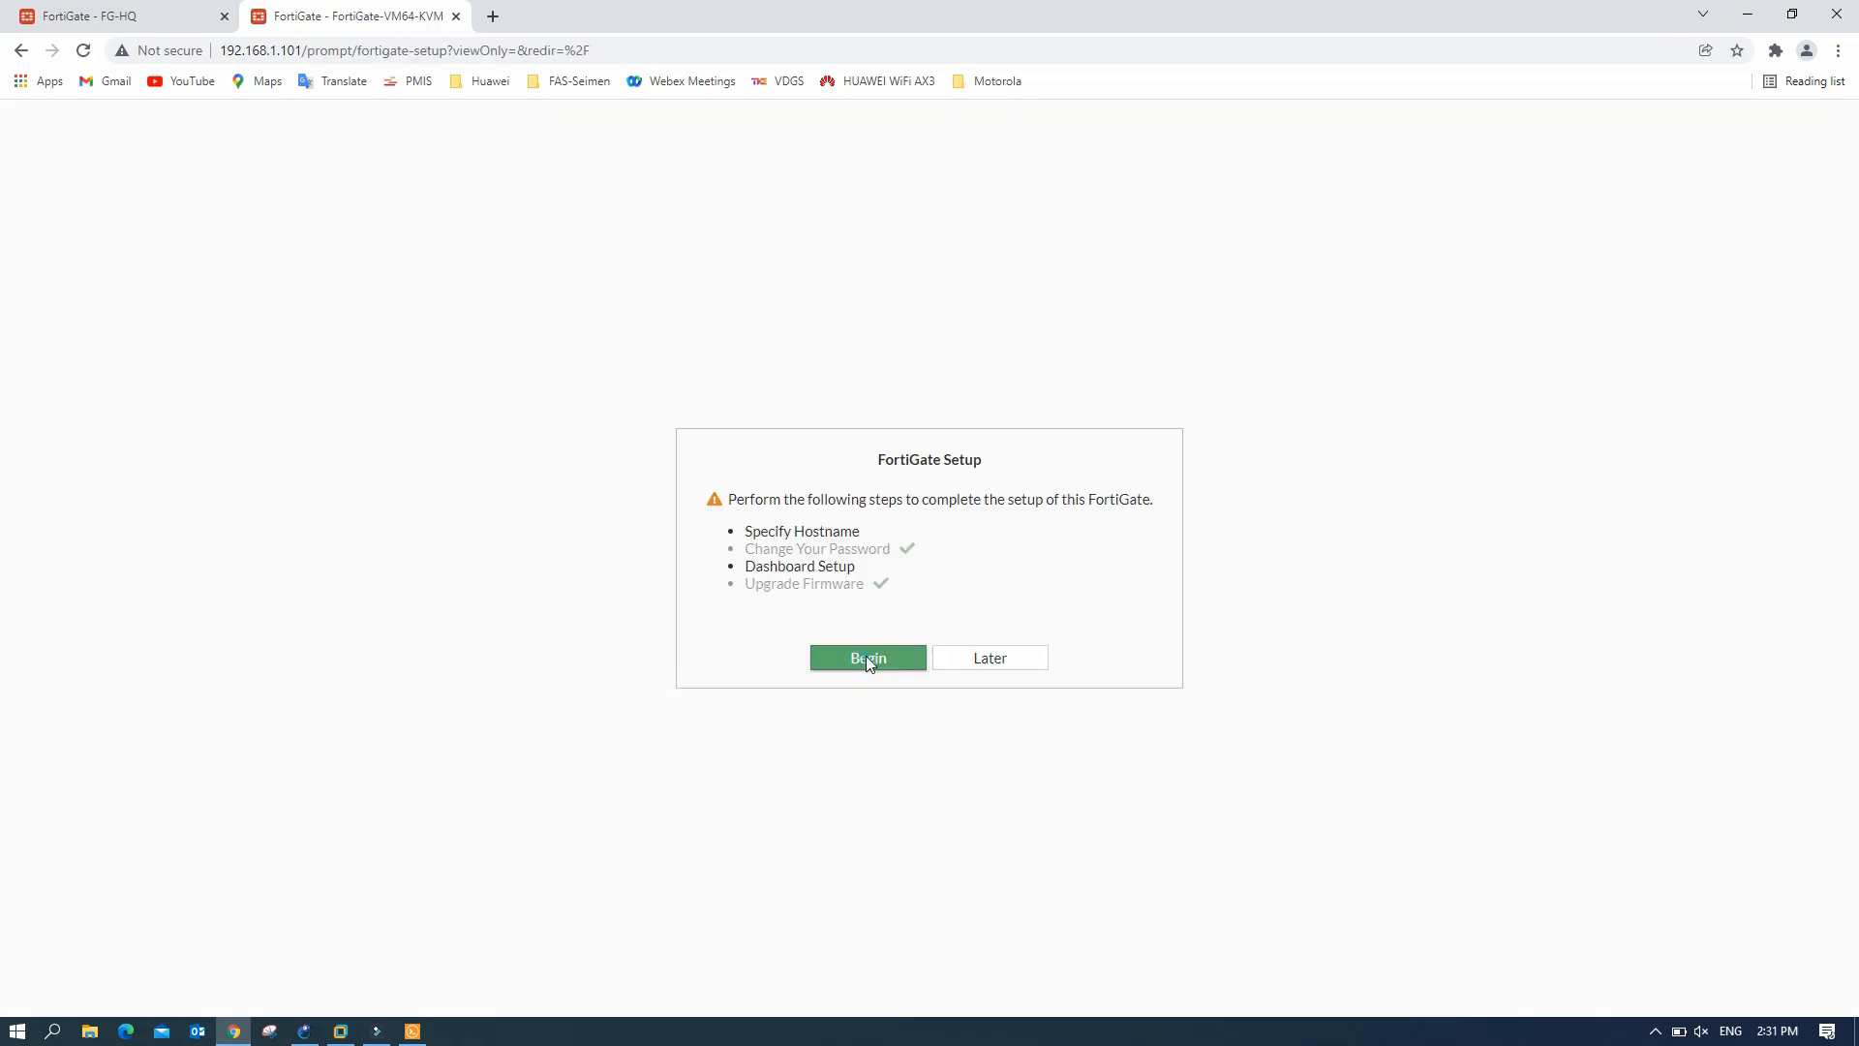
left_click(1166, 605)
key("BackSpace")
key("BackSpace")
key("BackSpace")
key("BackSpace")
key("BackSpace")
key("BackSpace")
key("BackSpace")
key("BackSpace")
key("BackSpace")
key("BackSpace")
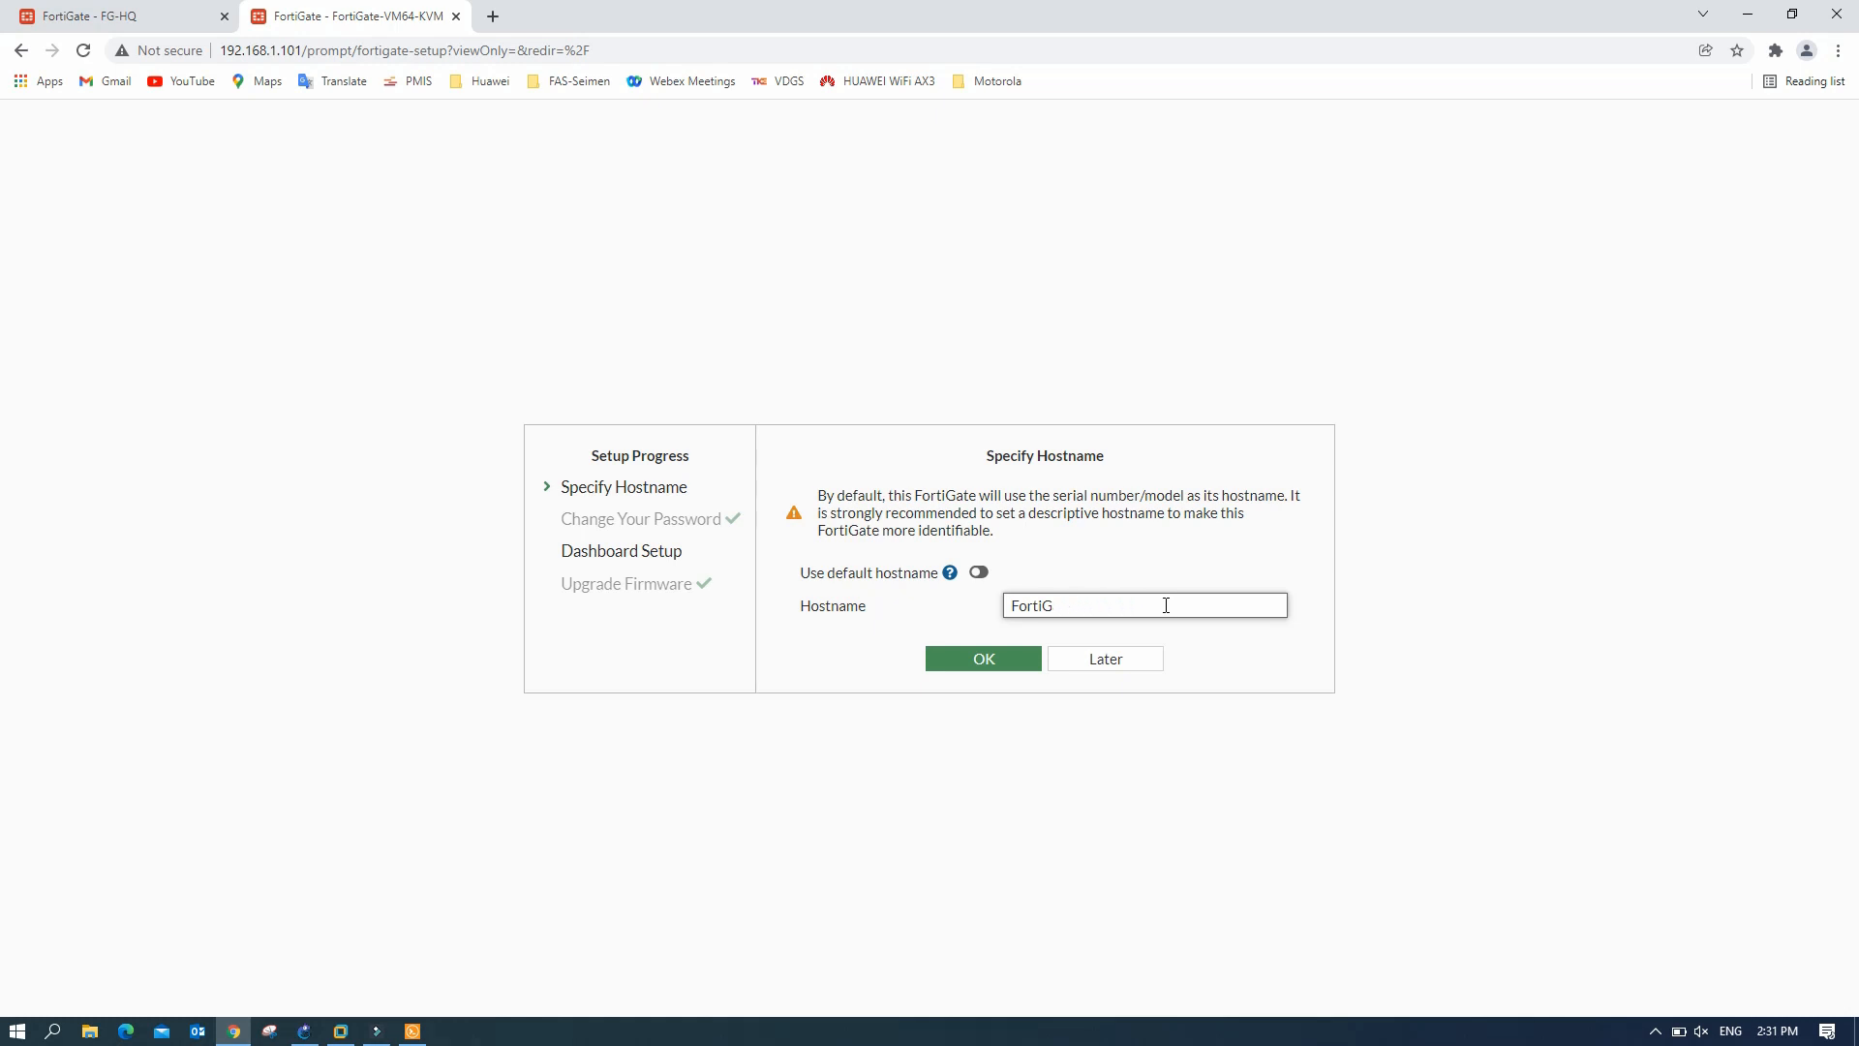
key("BackSpace")
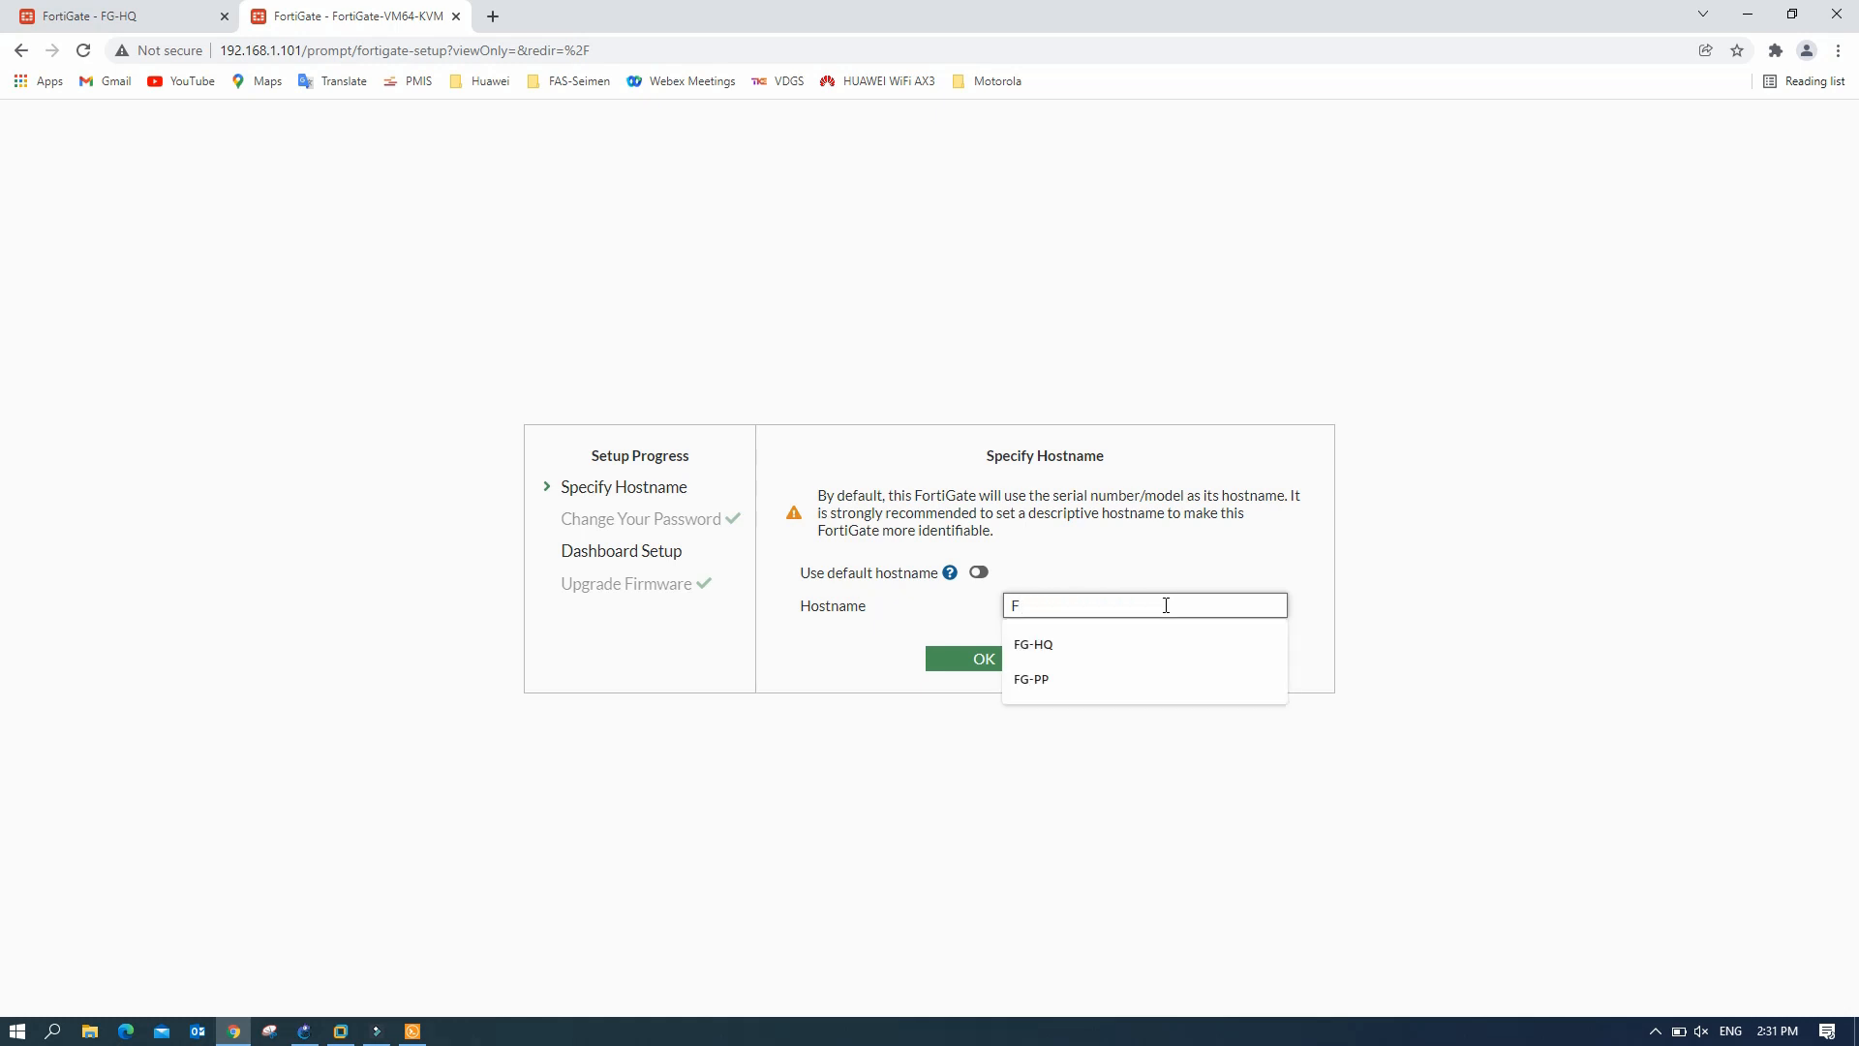
type("G-SR")
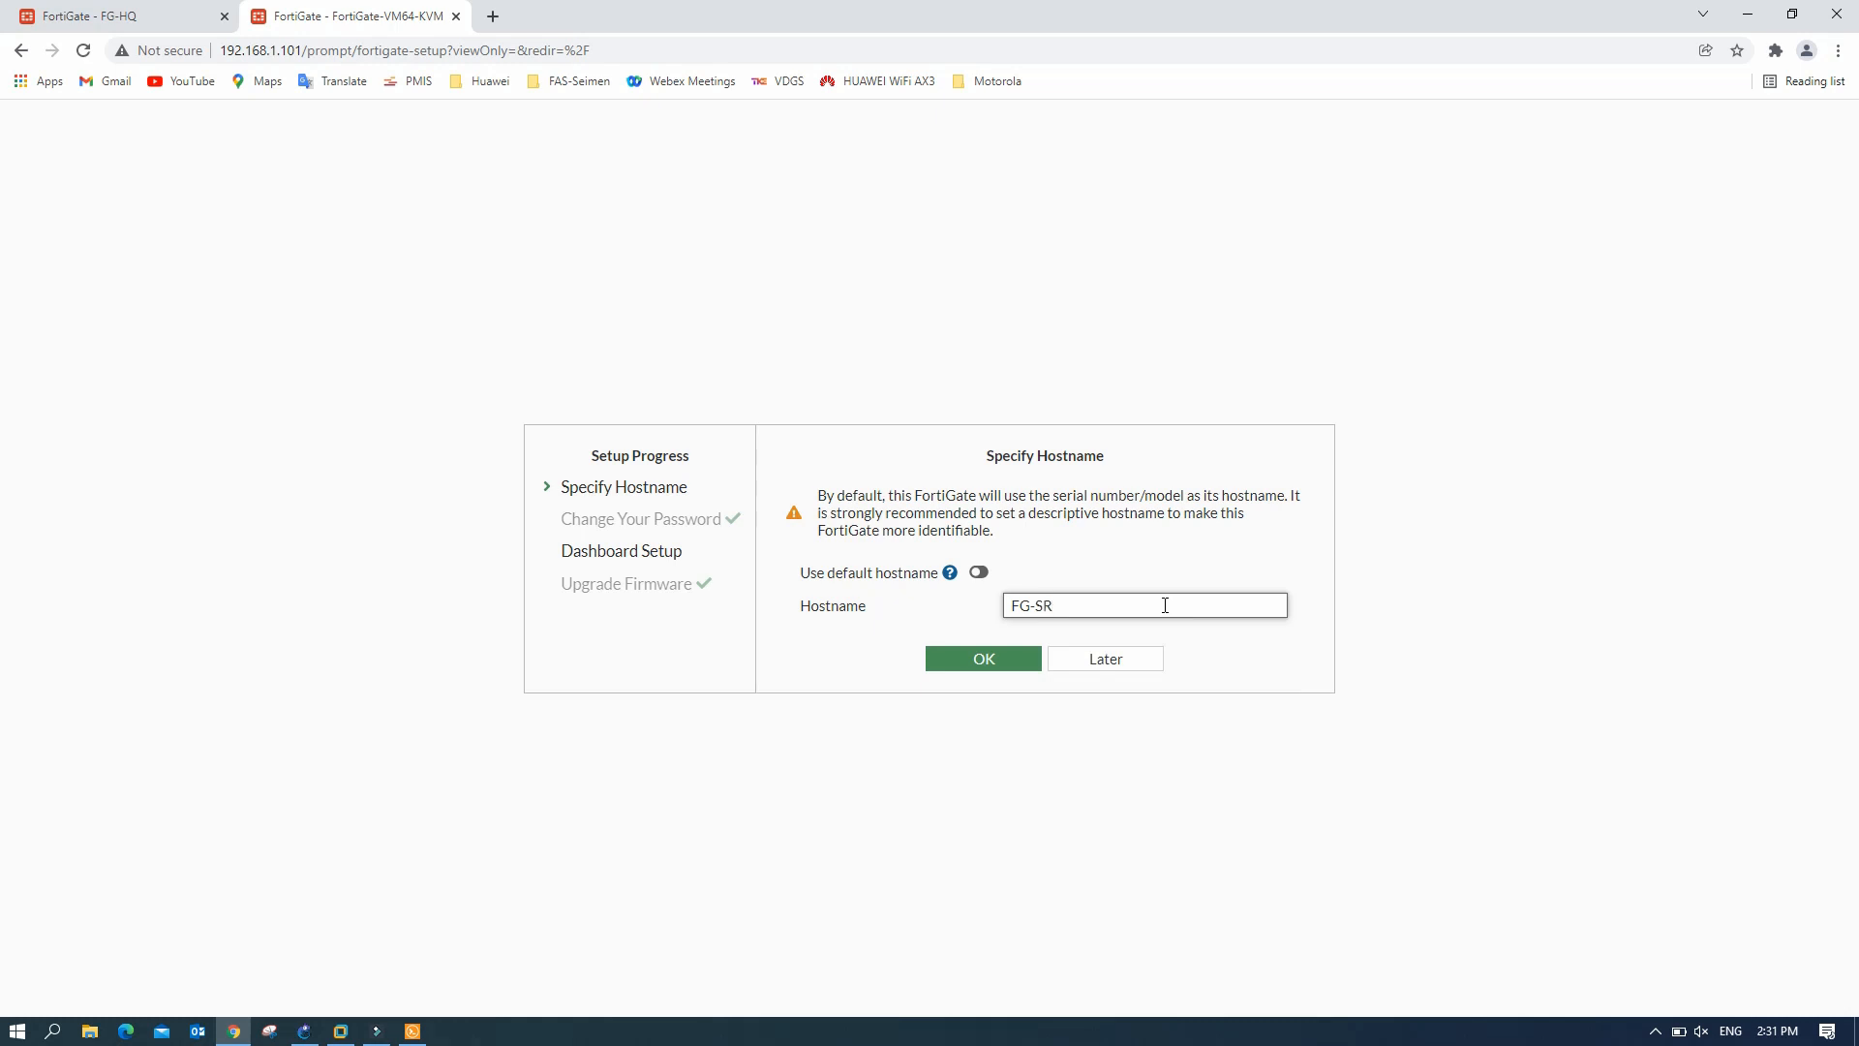
left_click(980, 657)
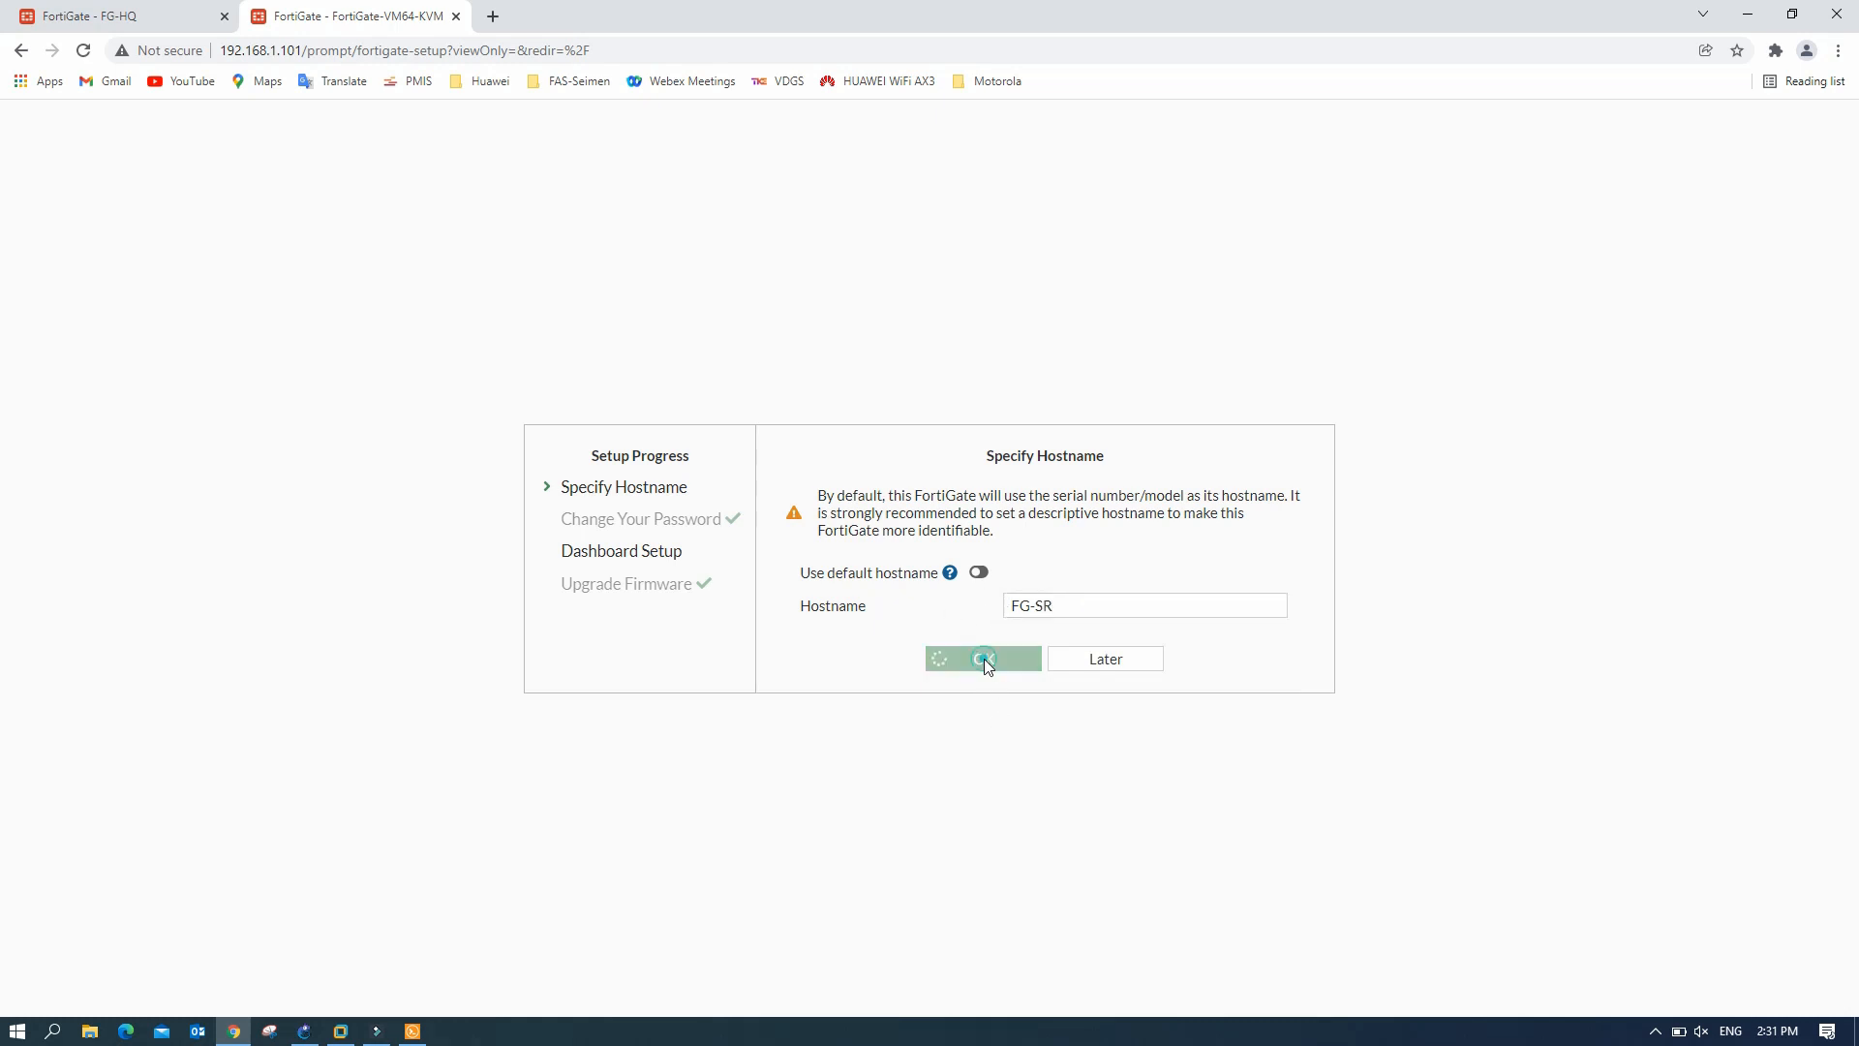
left_click(980, 690)
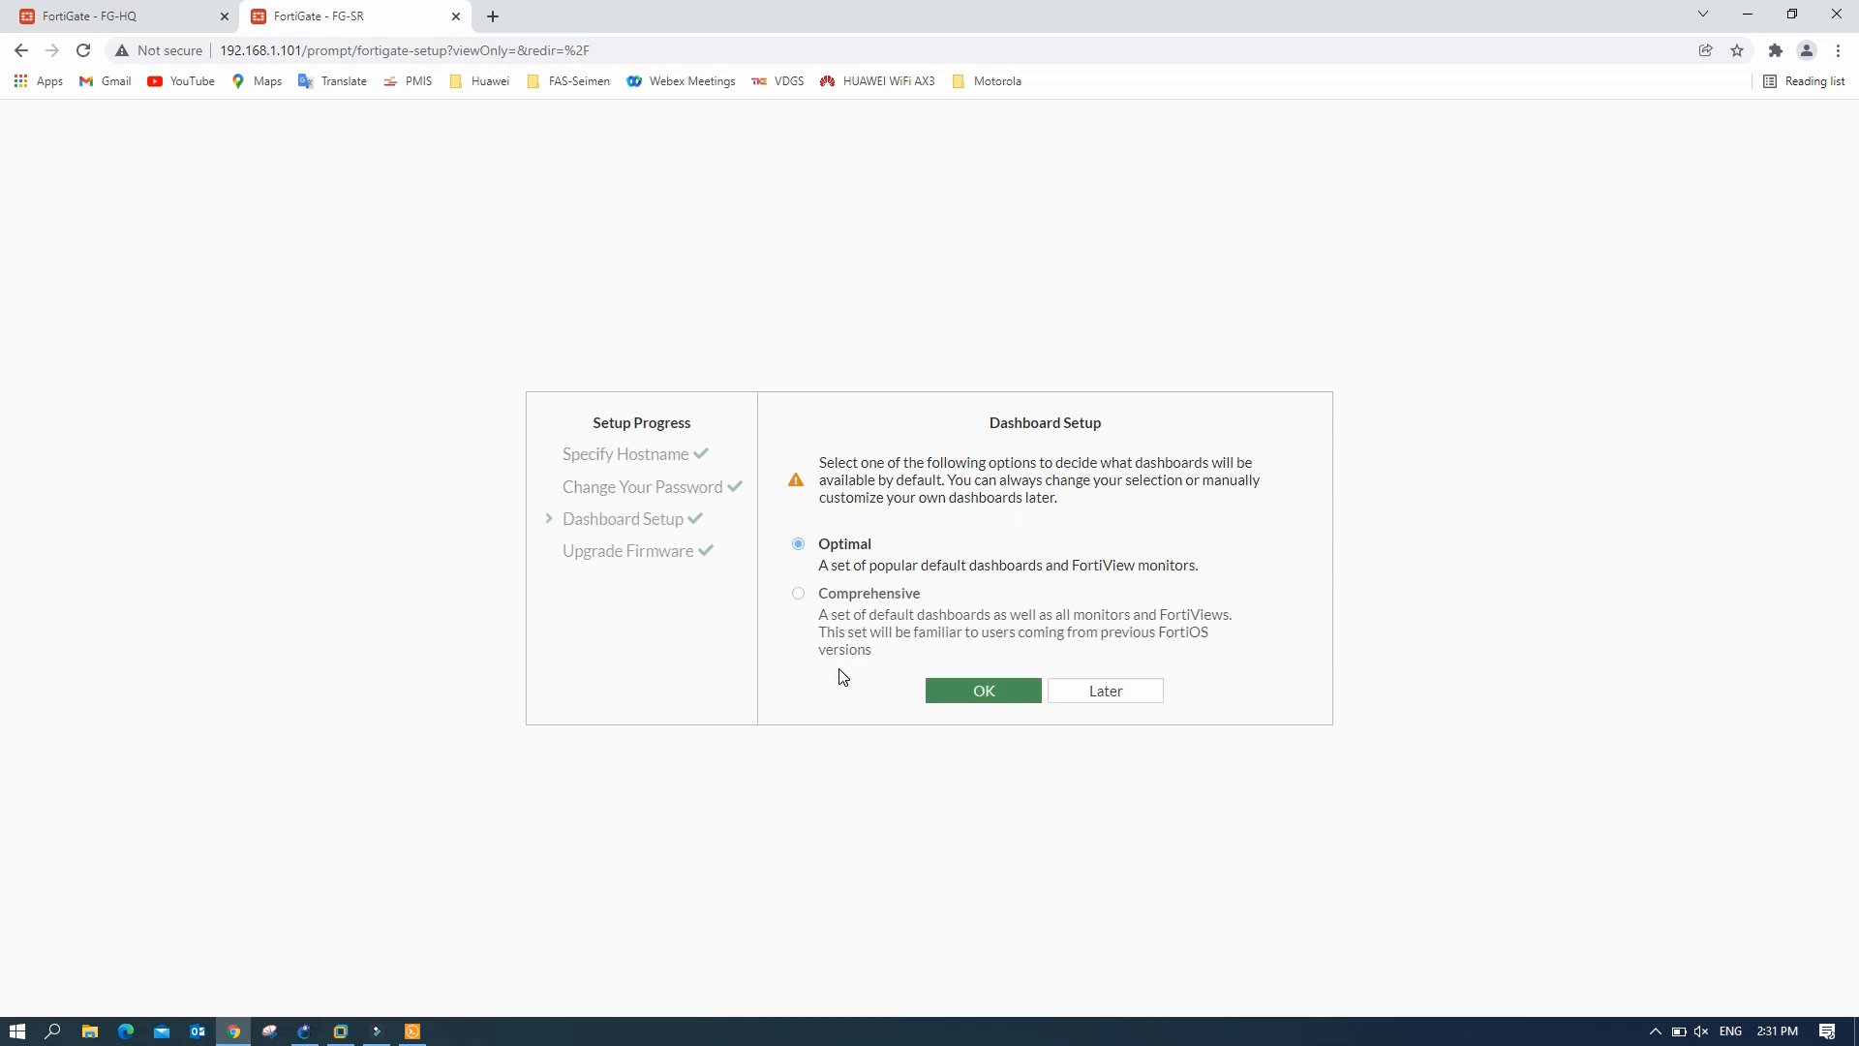
left_click(1017, 699)
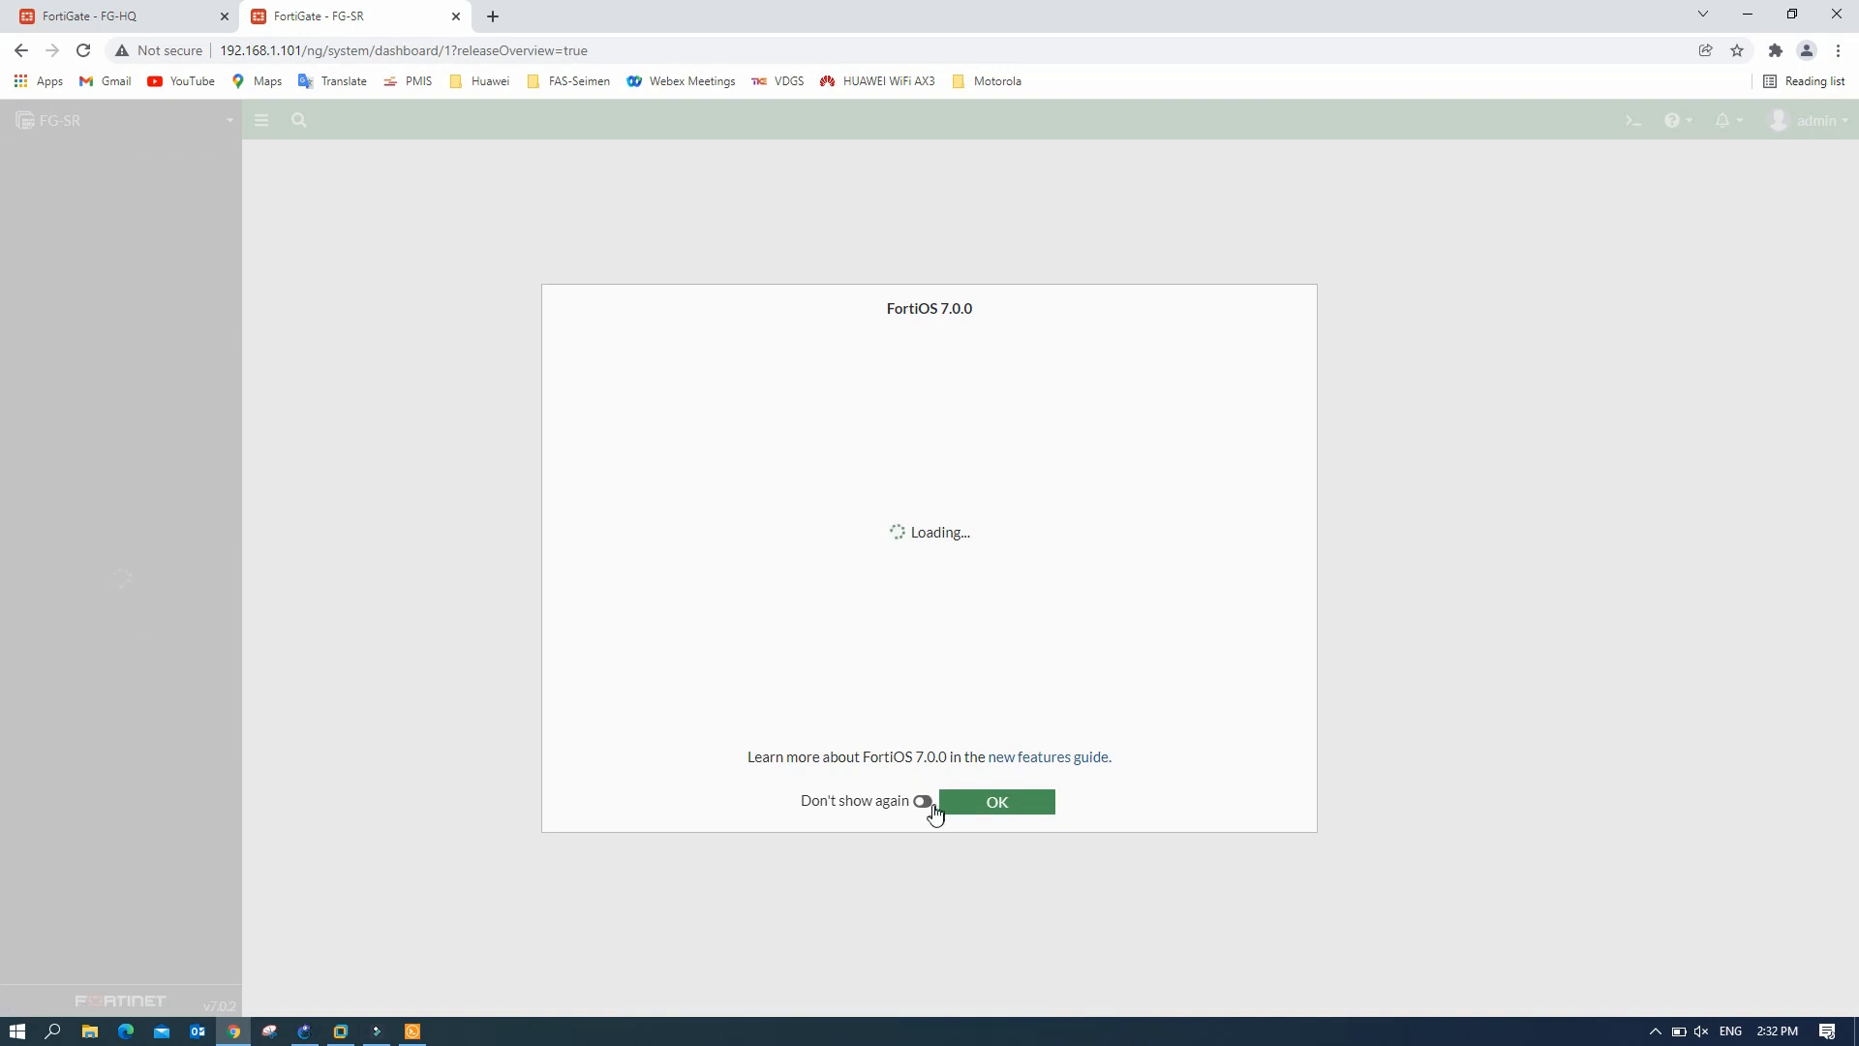
left_click(924, 804)
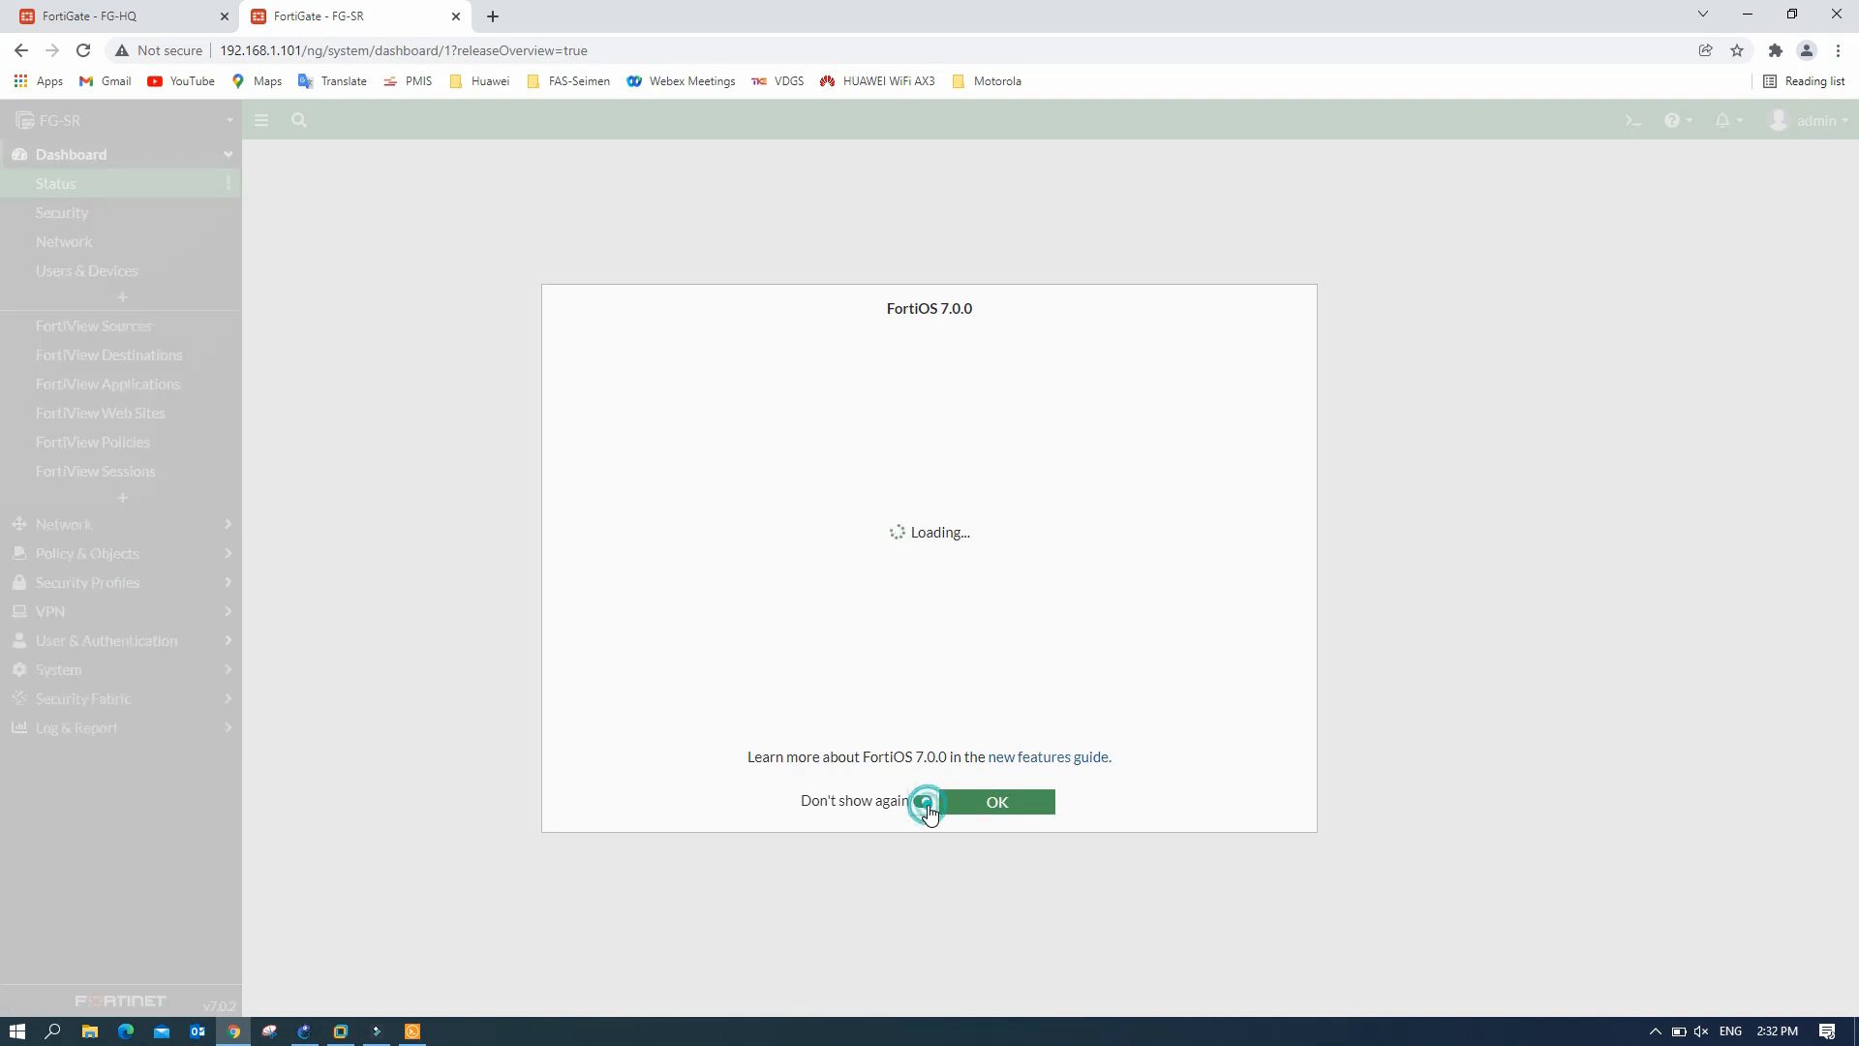
left_click(999, 802)
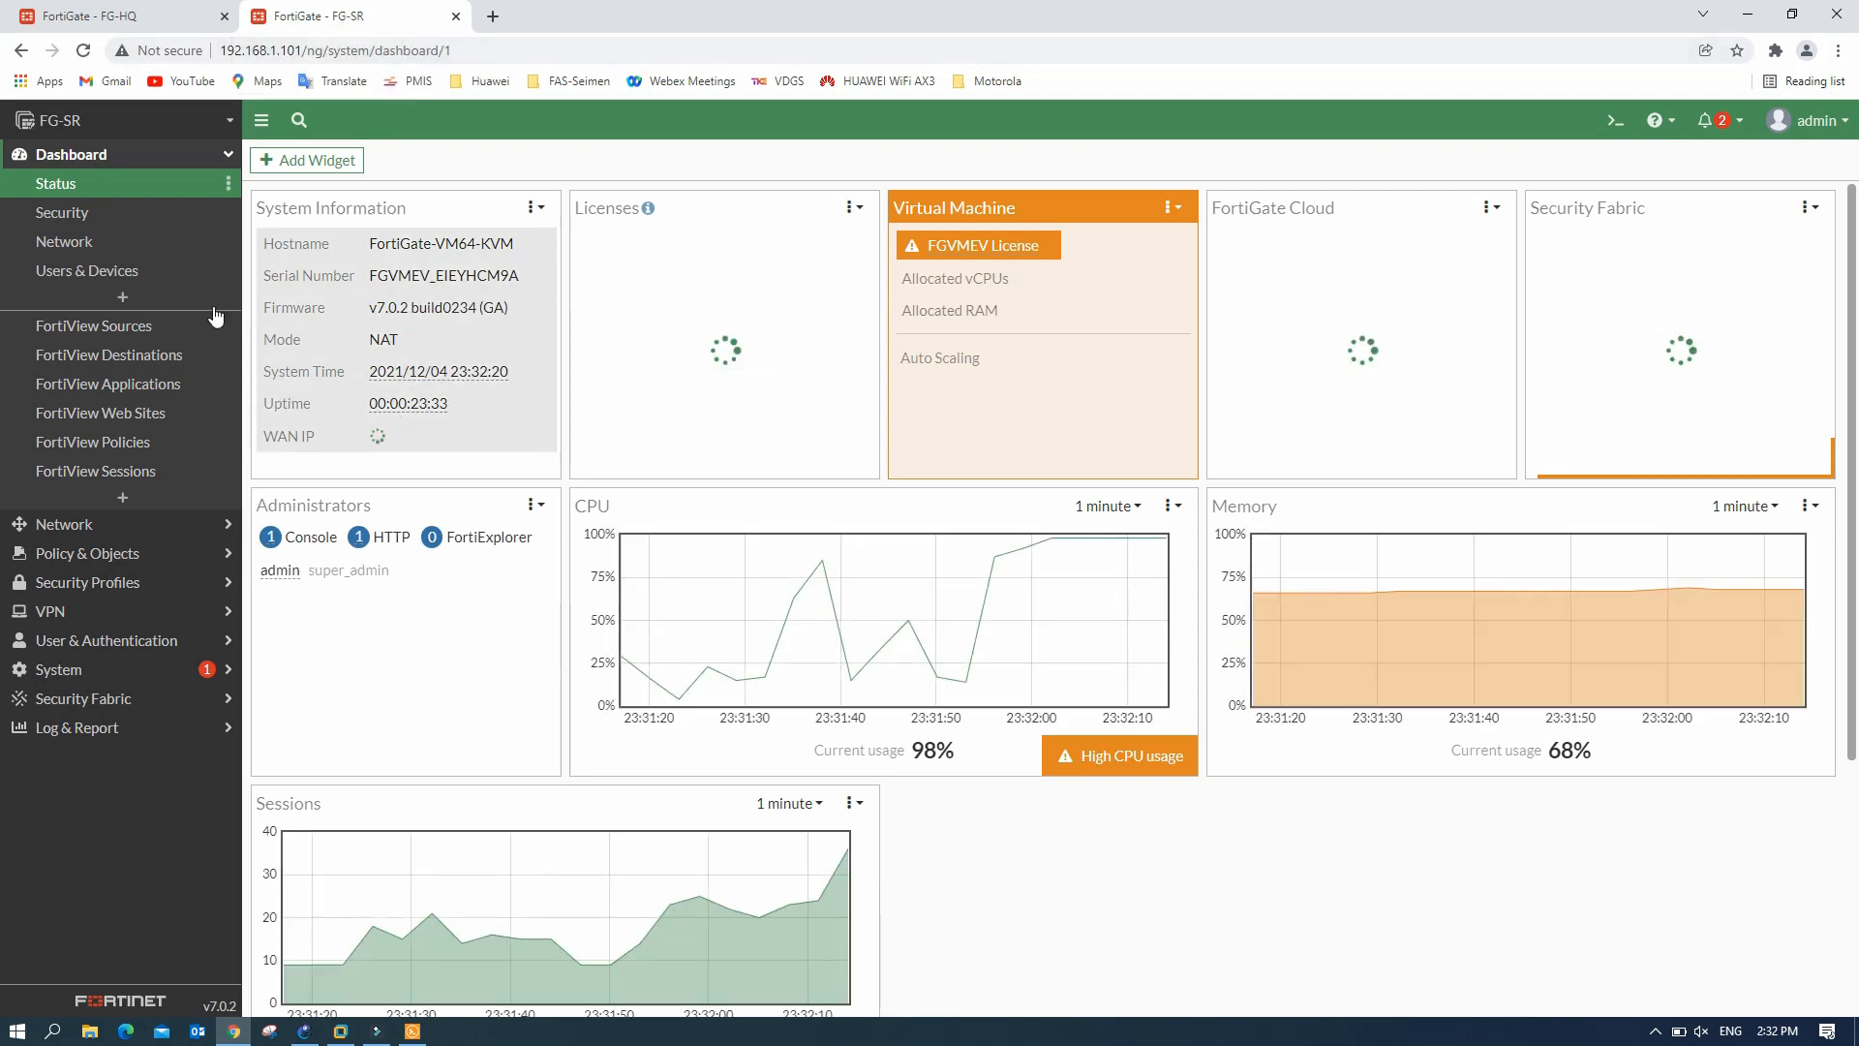
- Go to Network > Interfaces on FG-SR and begin a new interface
left_click(85, 254)
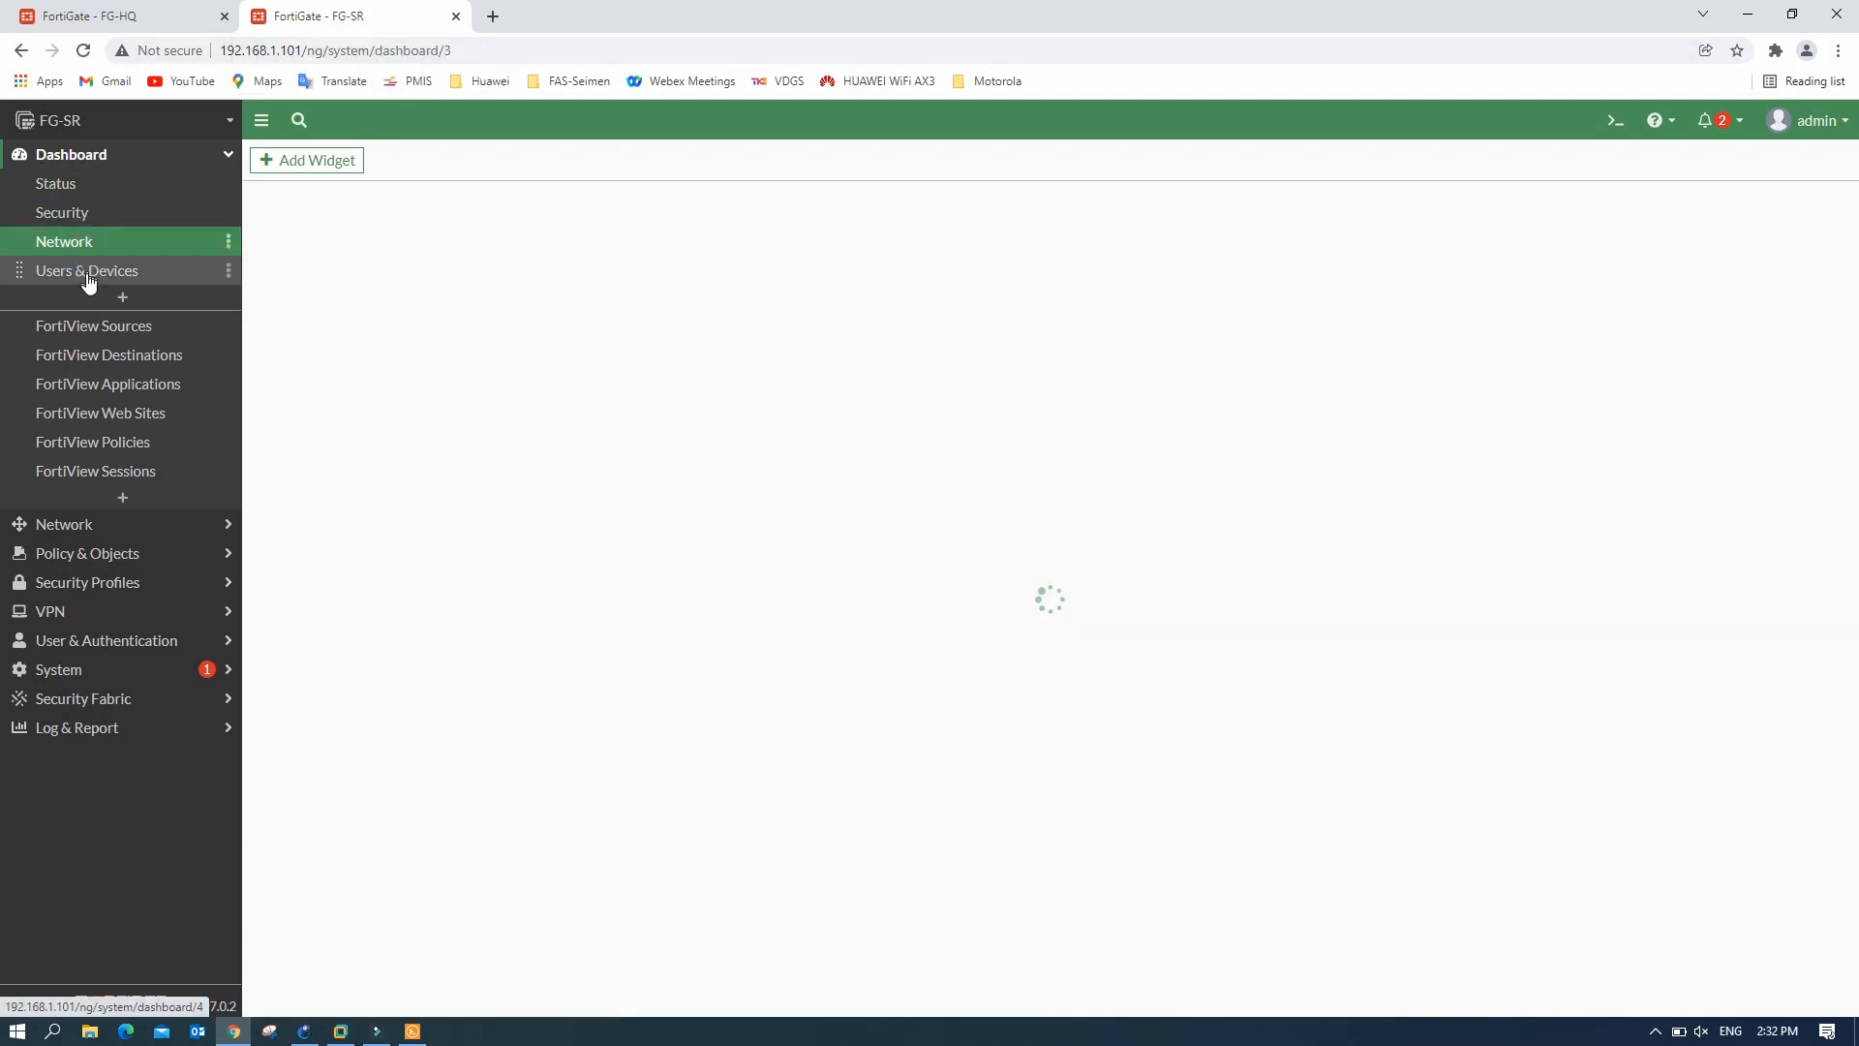
left_click(72, 524)
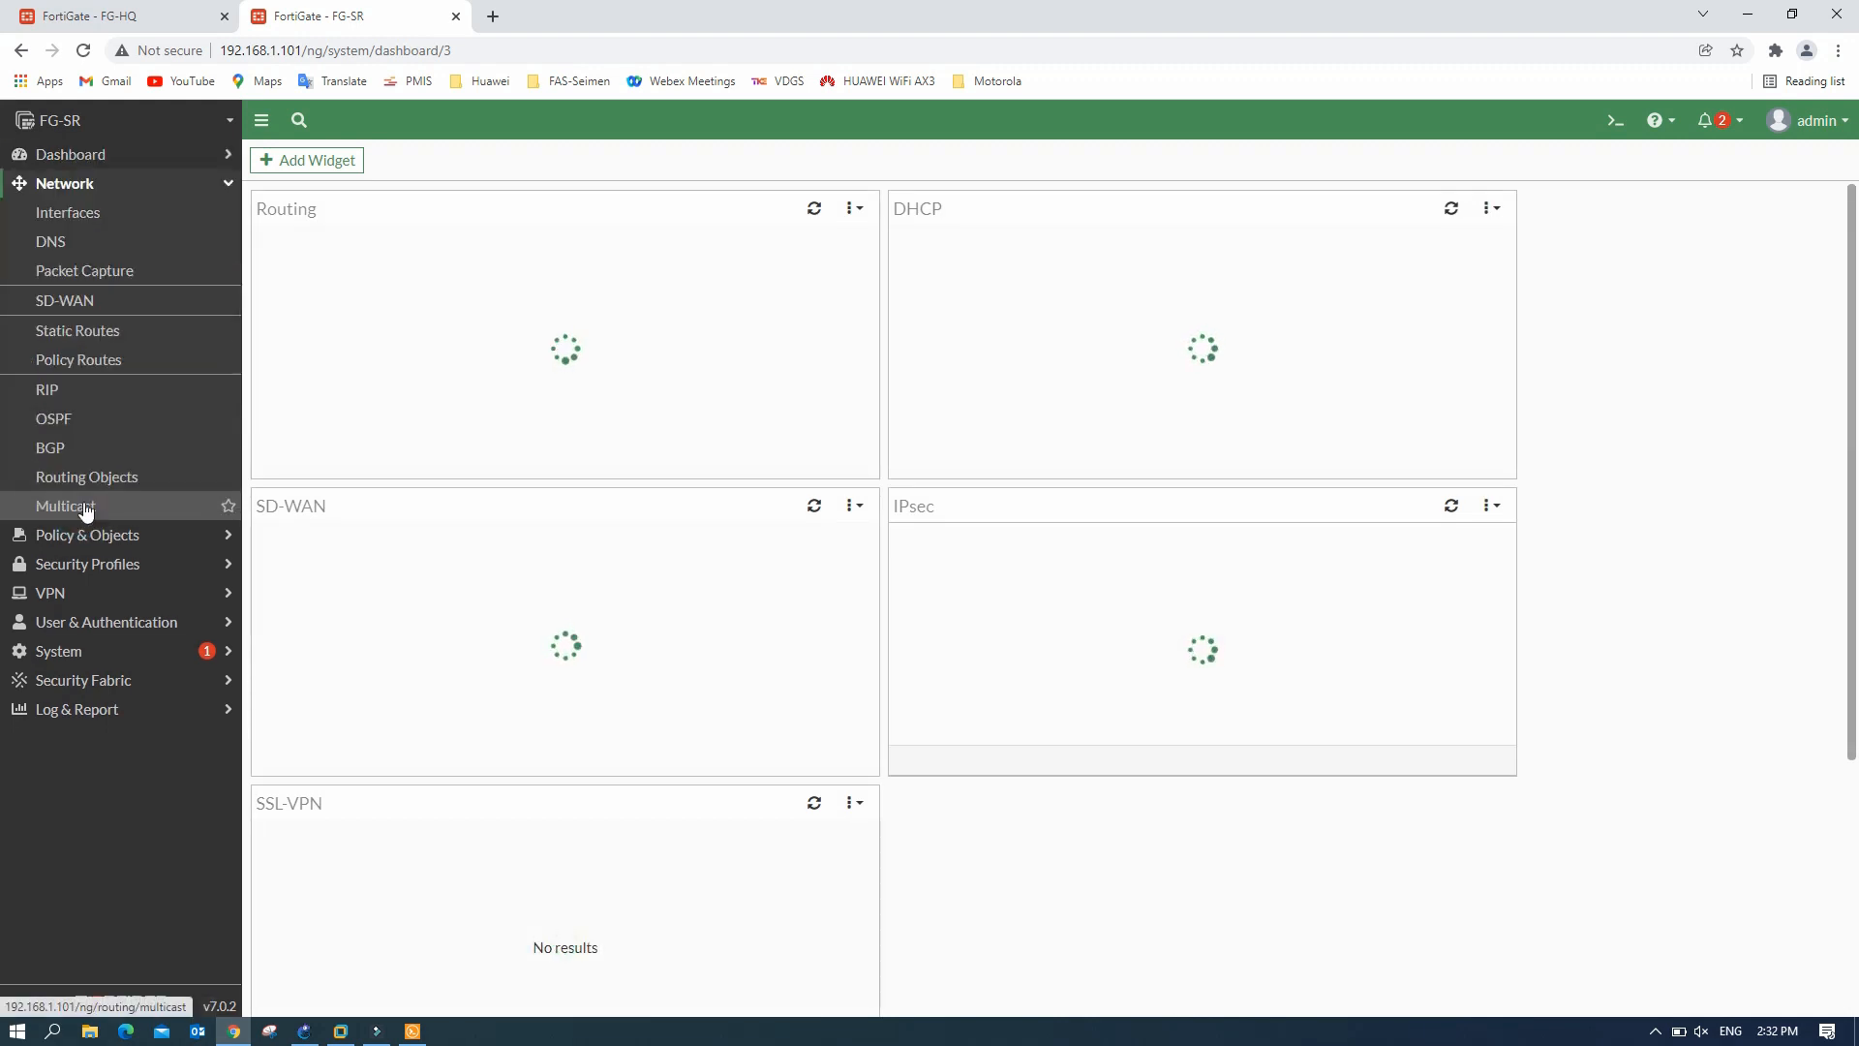
left_click(92, 211)
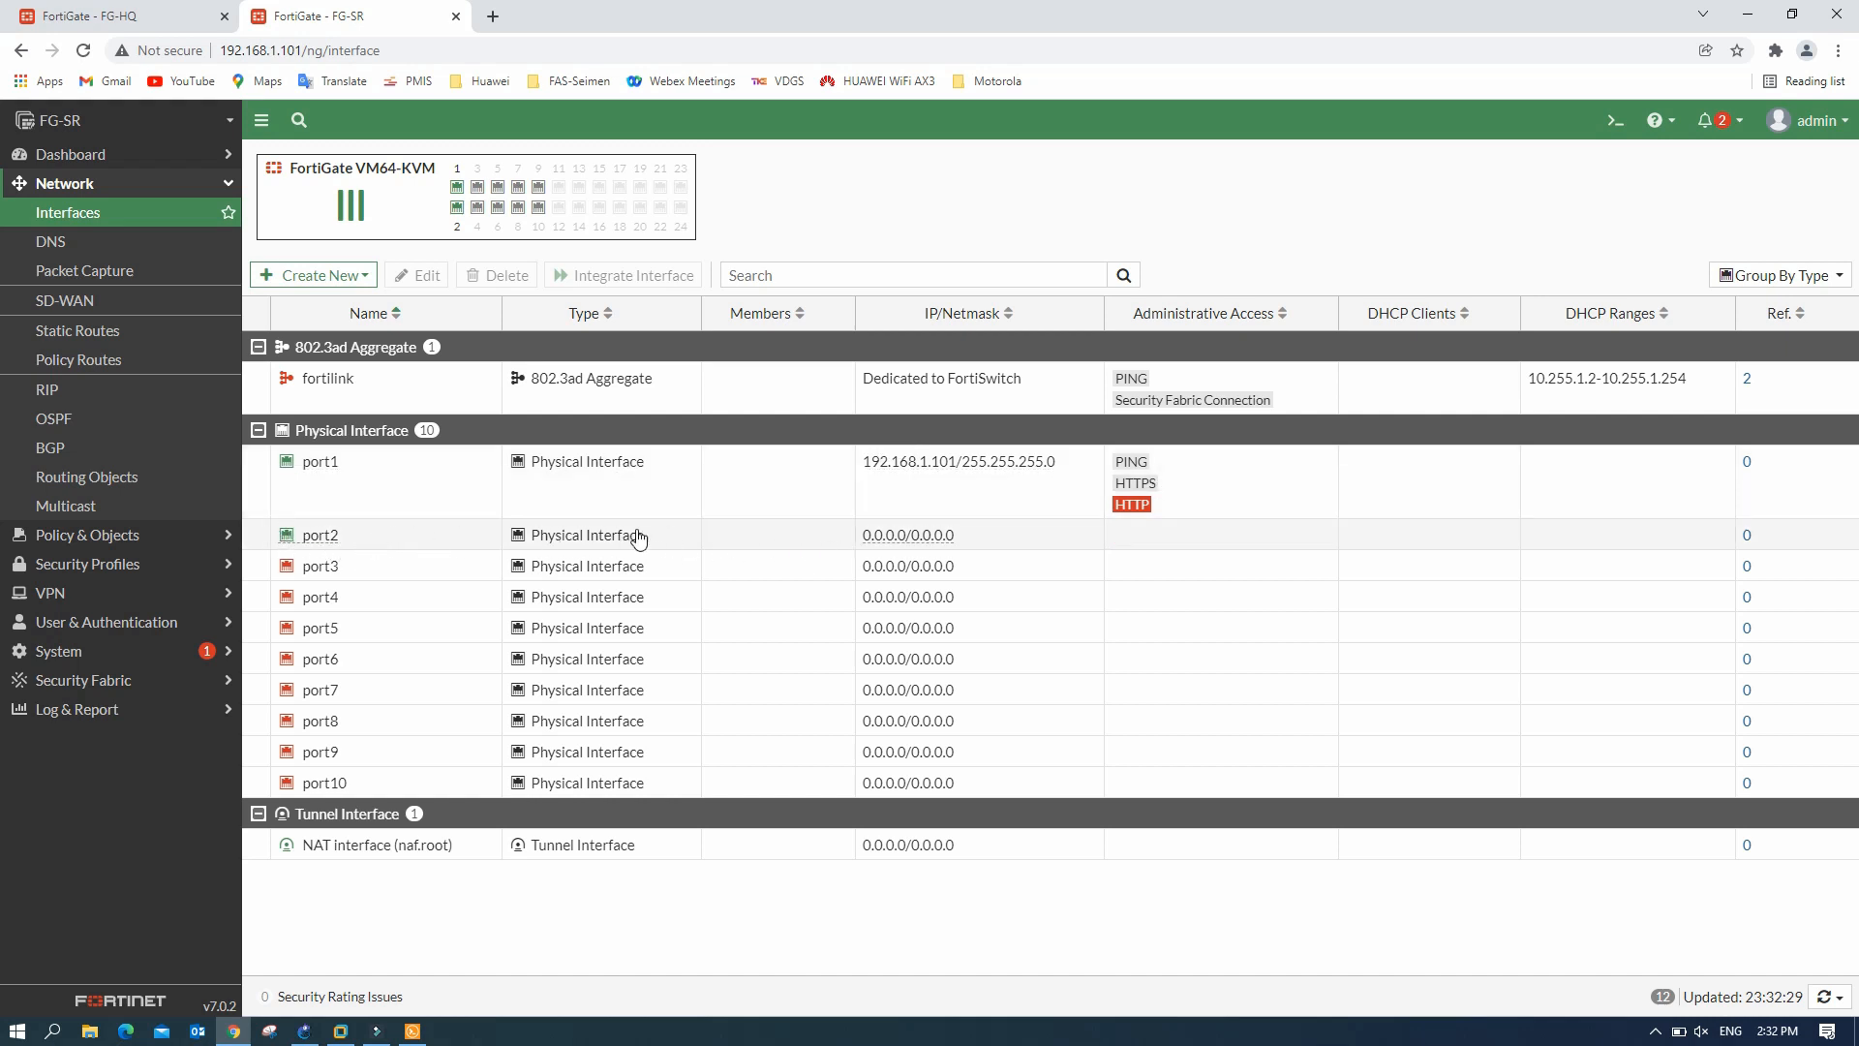
left_click(305, 1034)
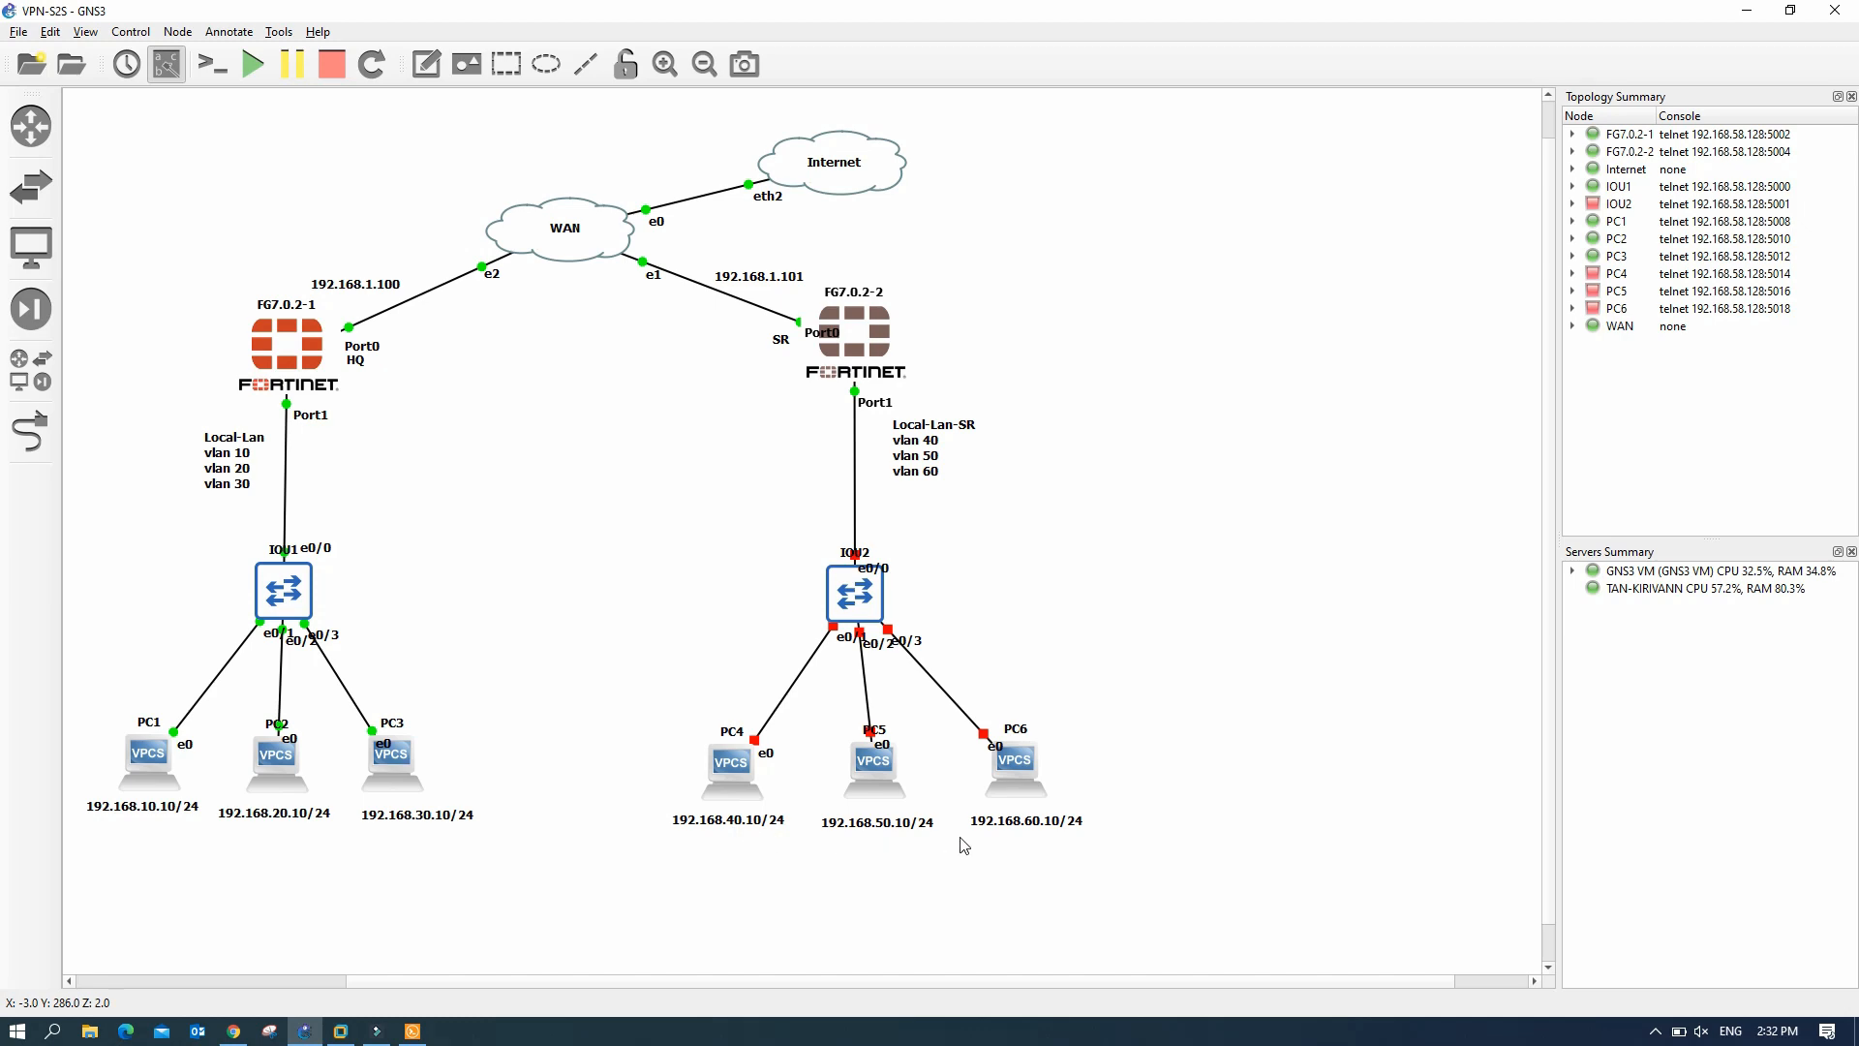
left_click(233, 1032)
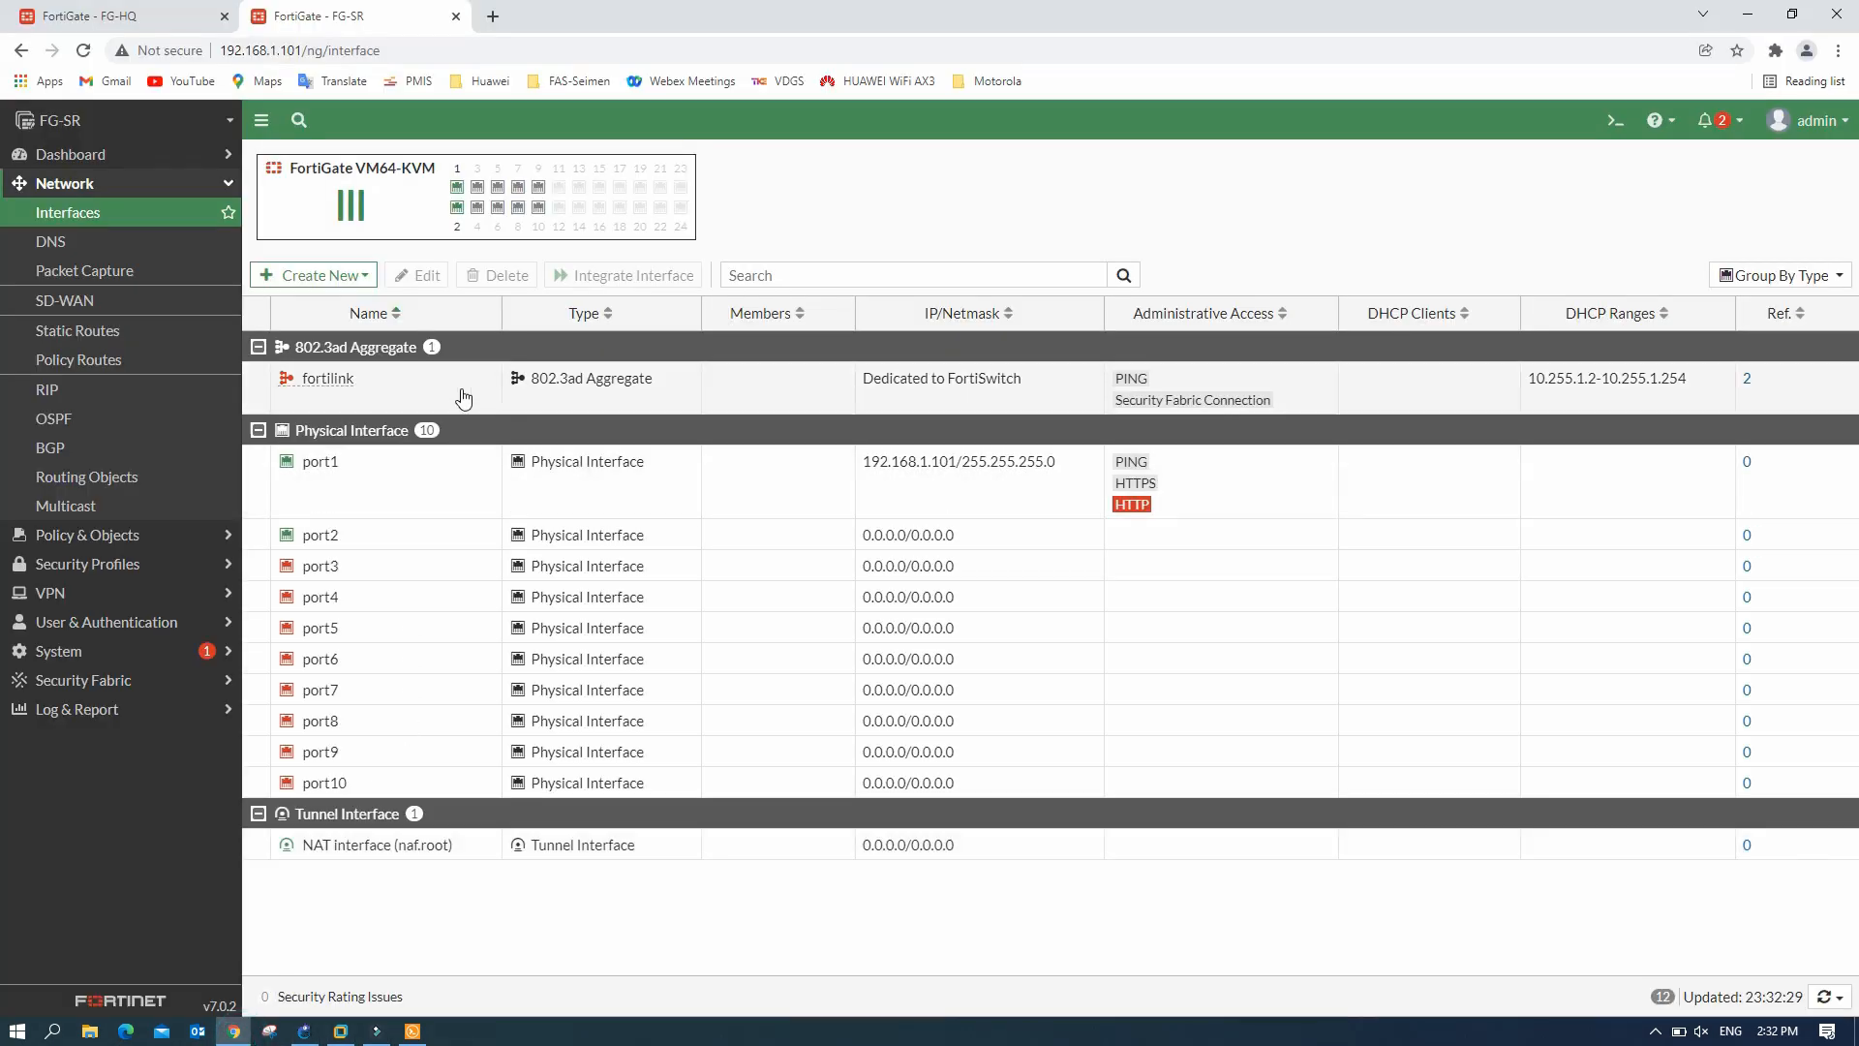
left_click(329, 274)
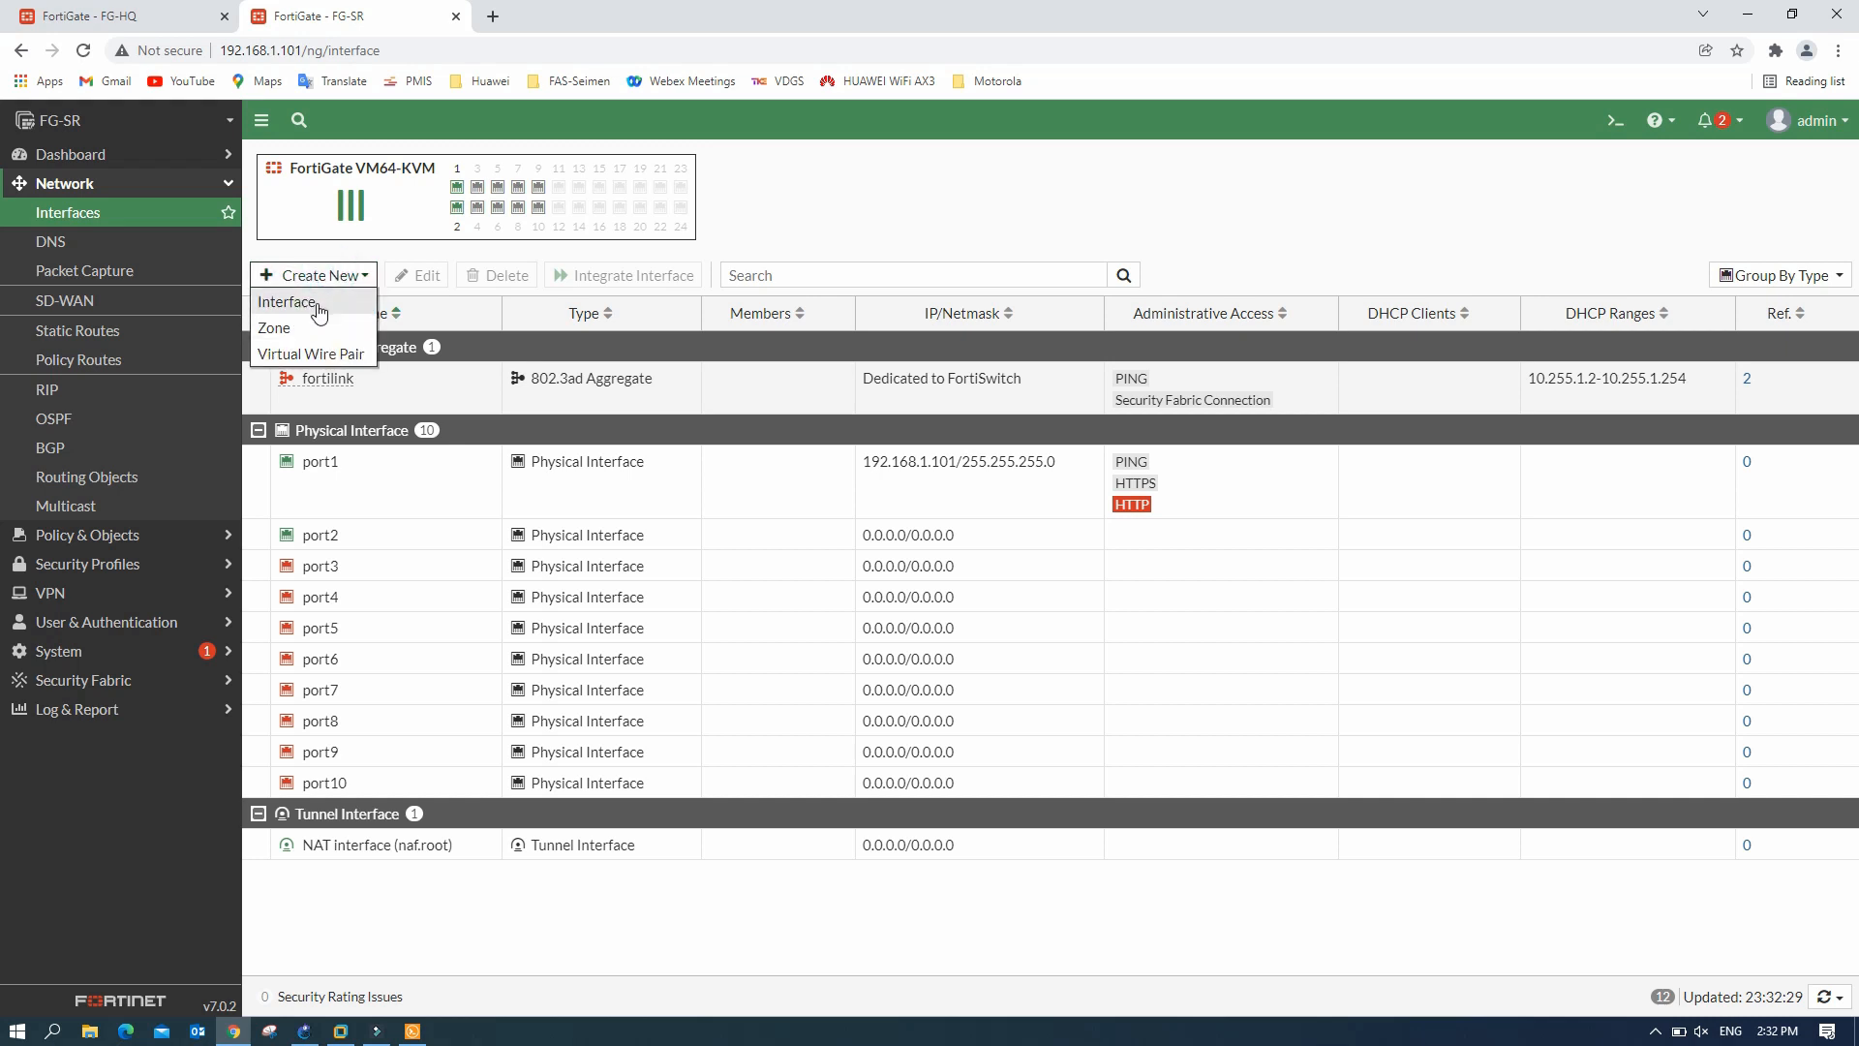
left_click(317, 302)
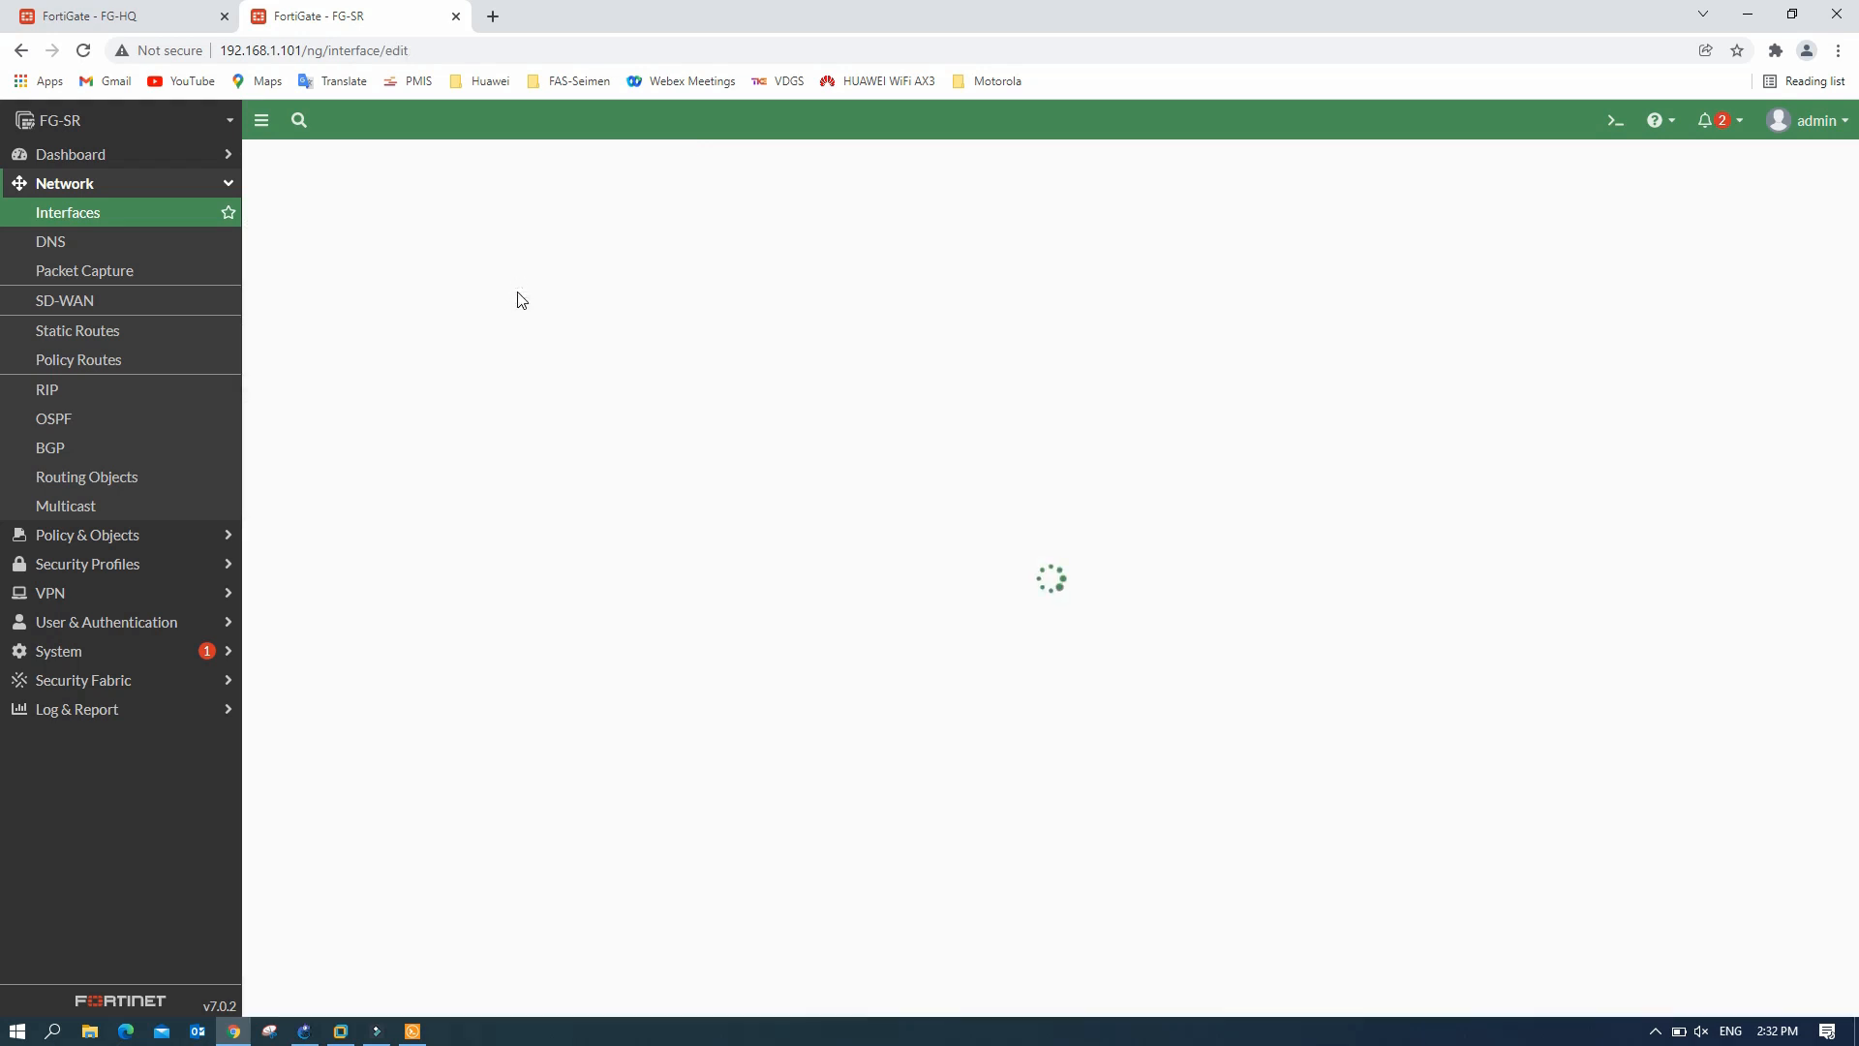
- Name the new interface SR_office as VLAN 40 on port2
left_click(491, 203)
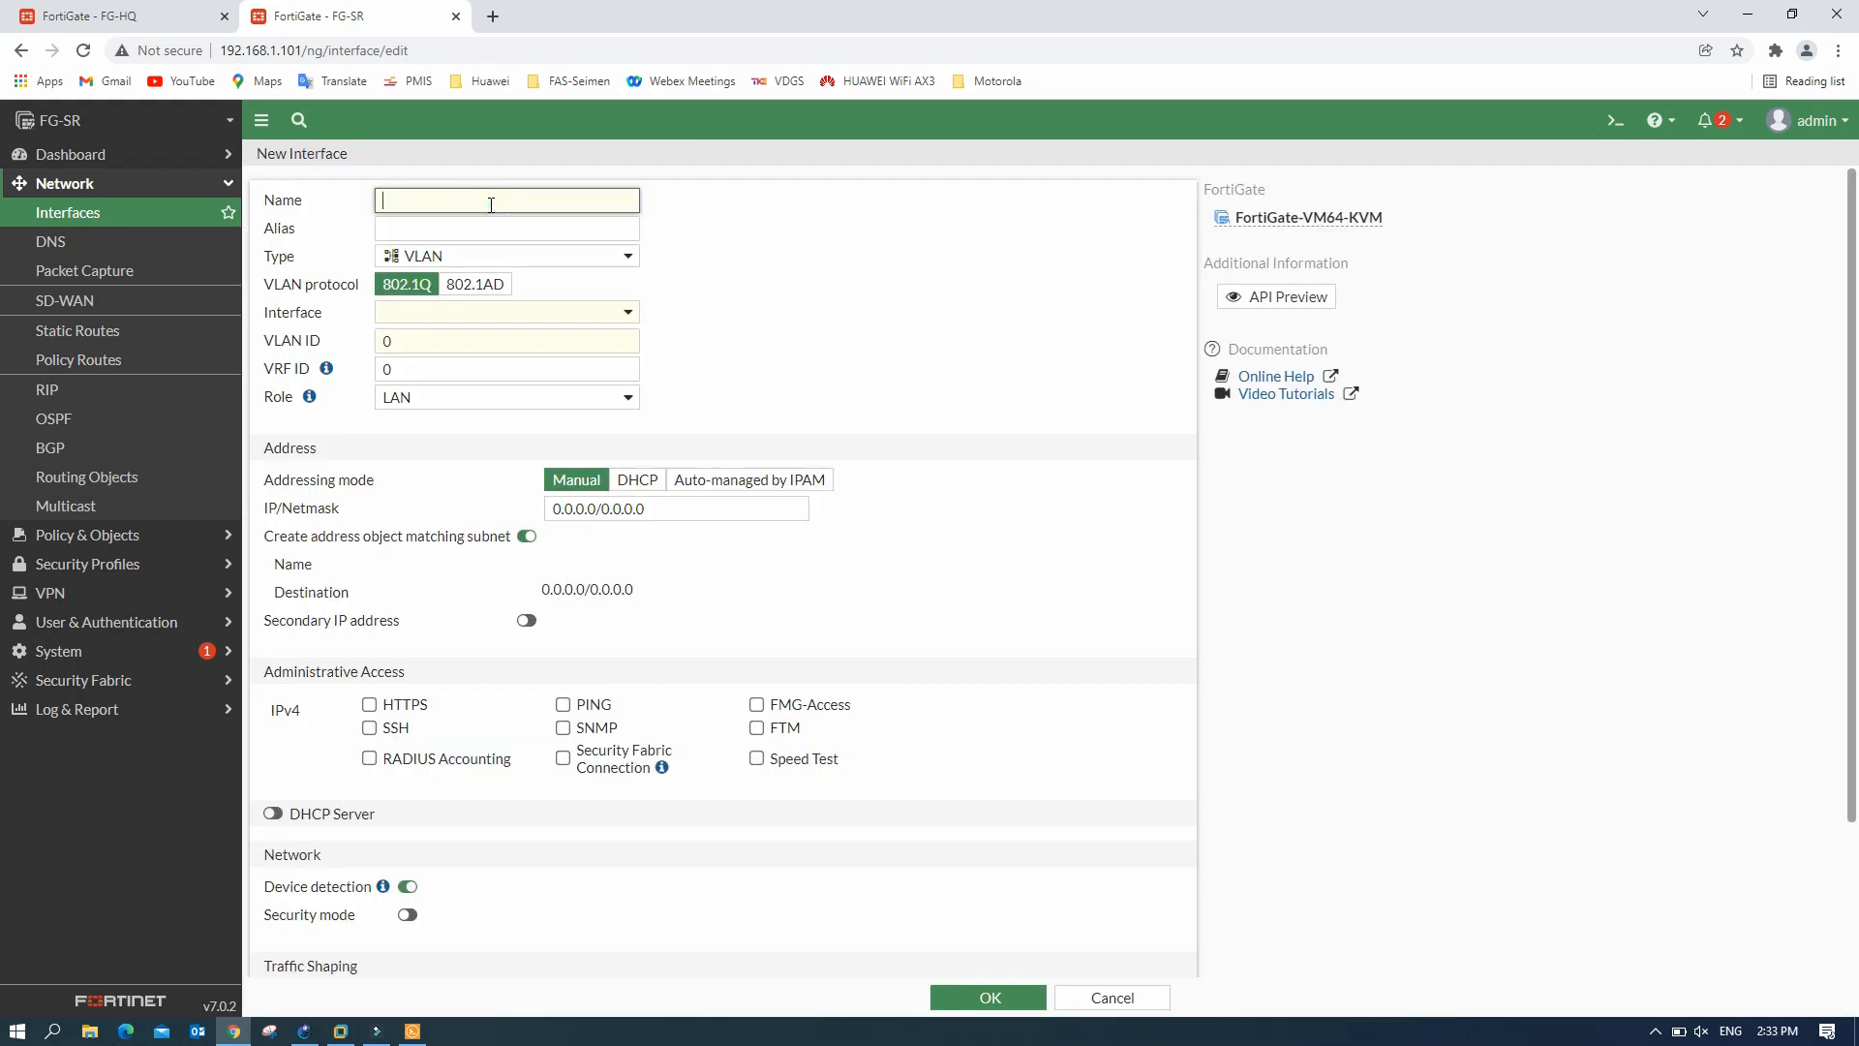
type("SR-")
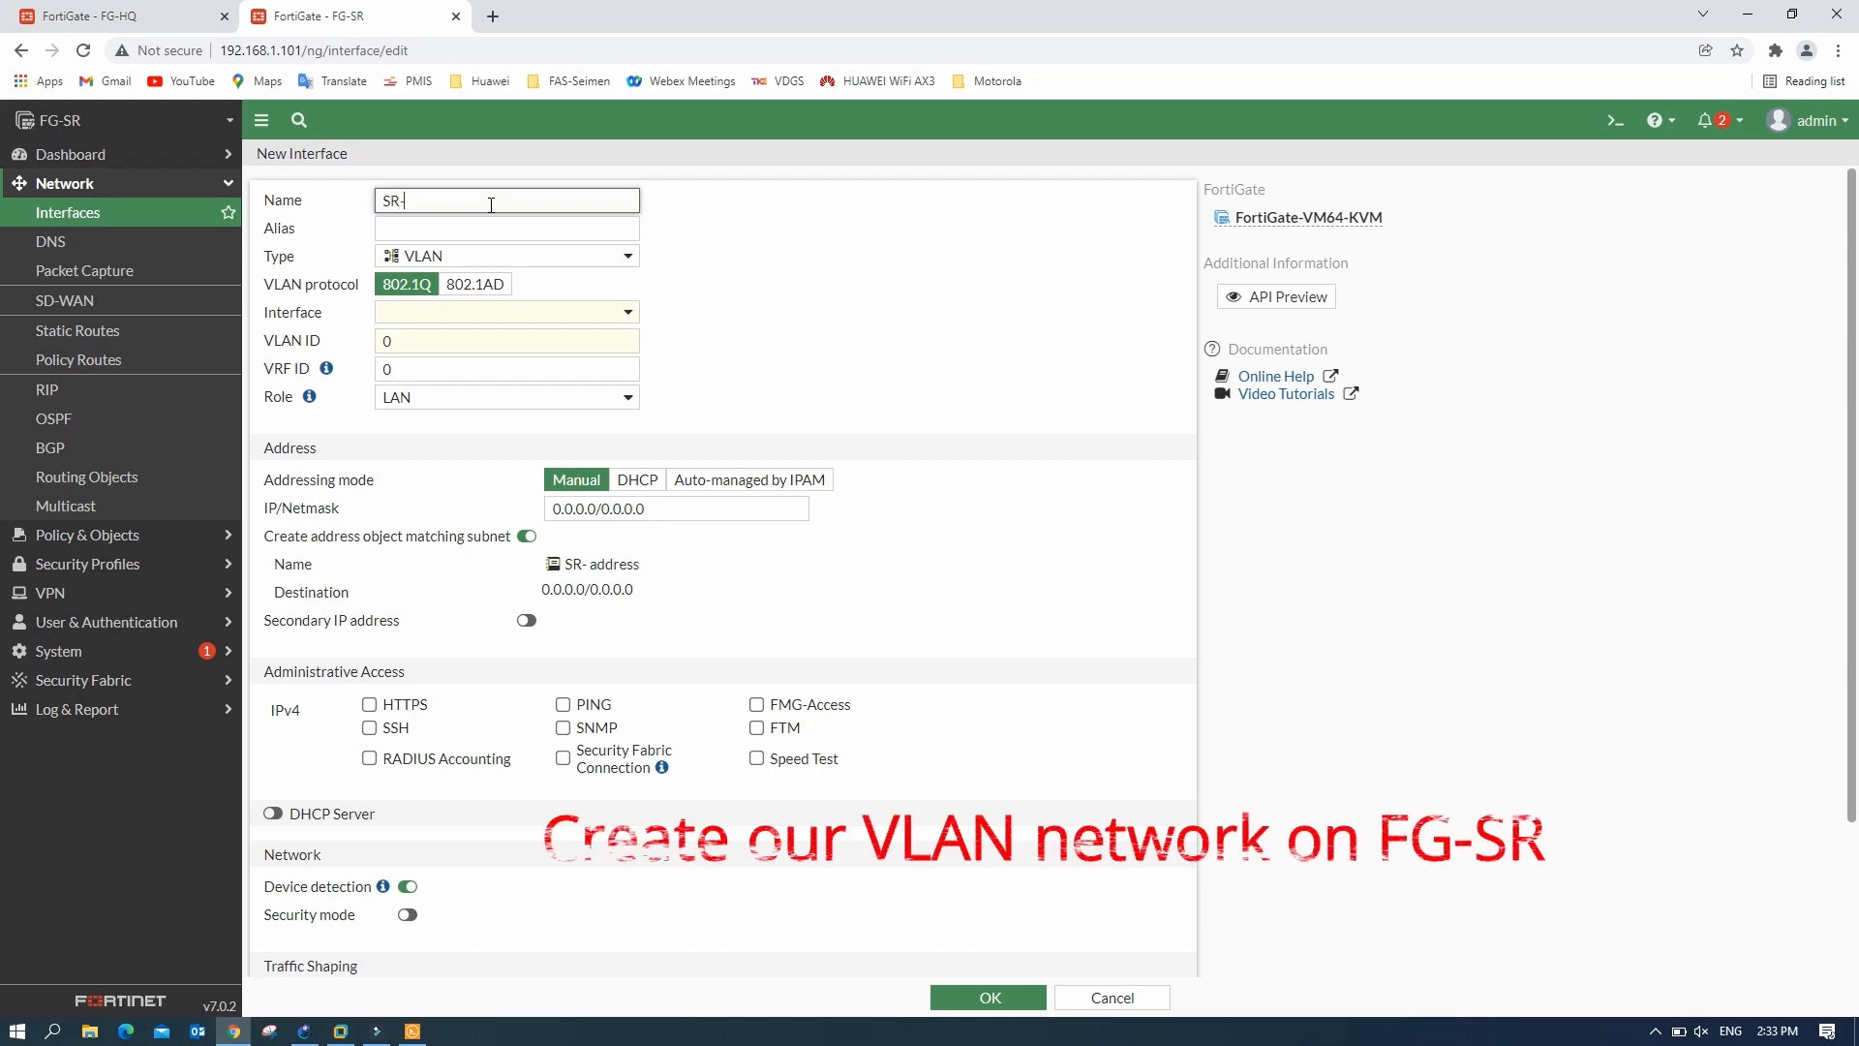
key("BackSpace")
type("_office")
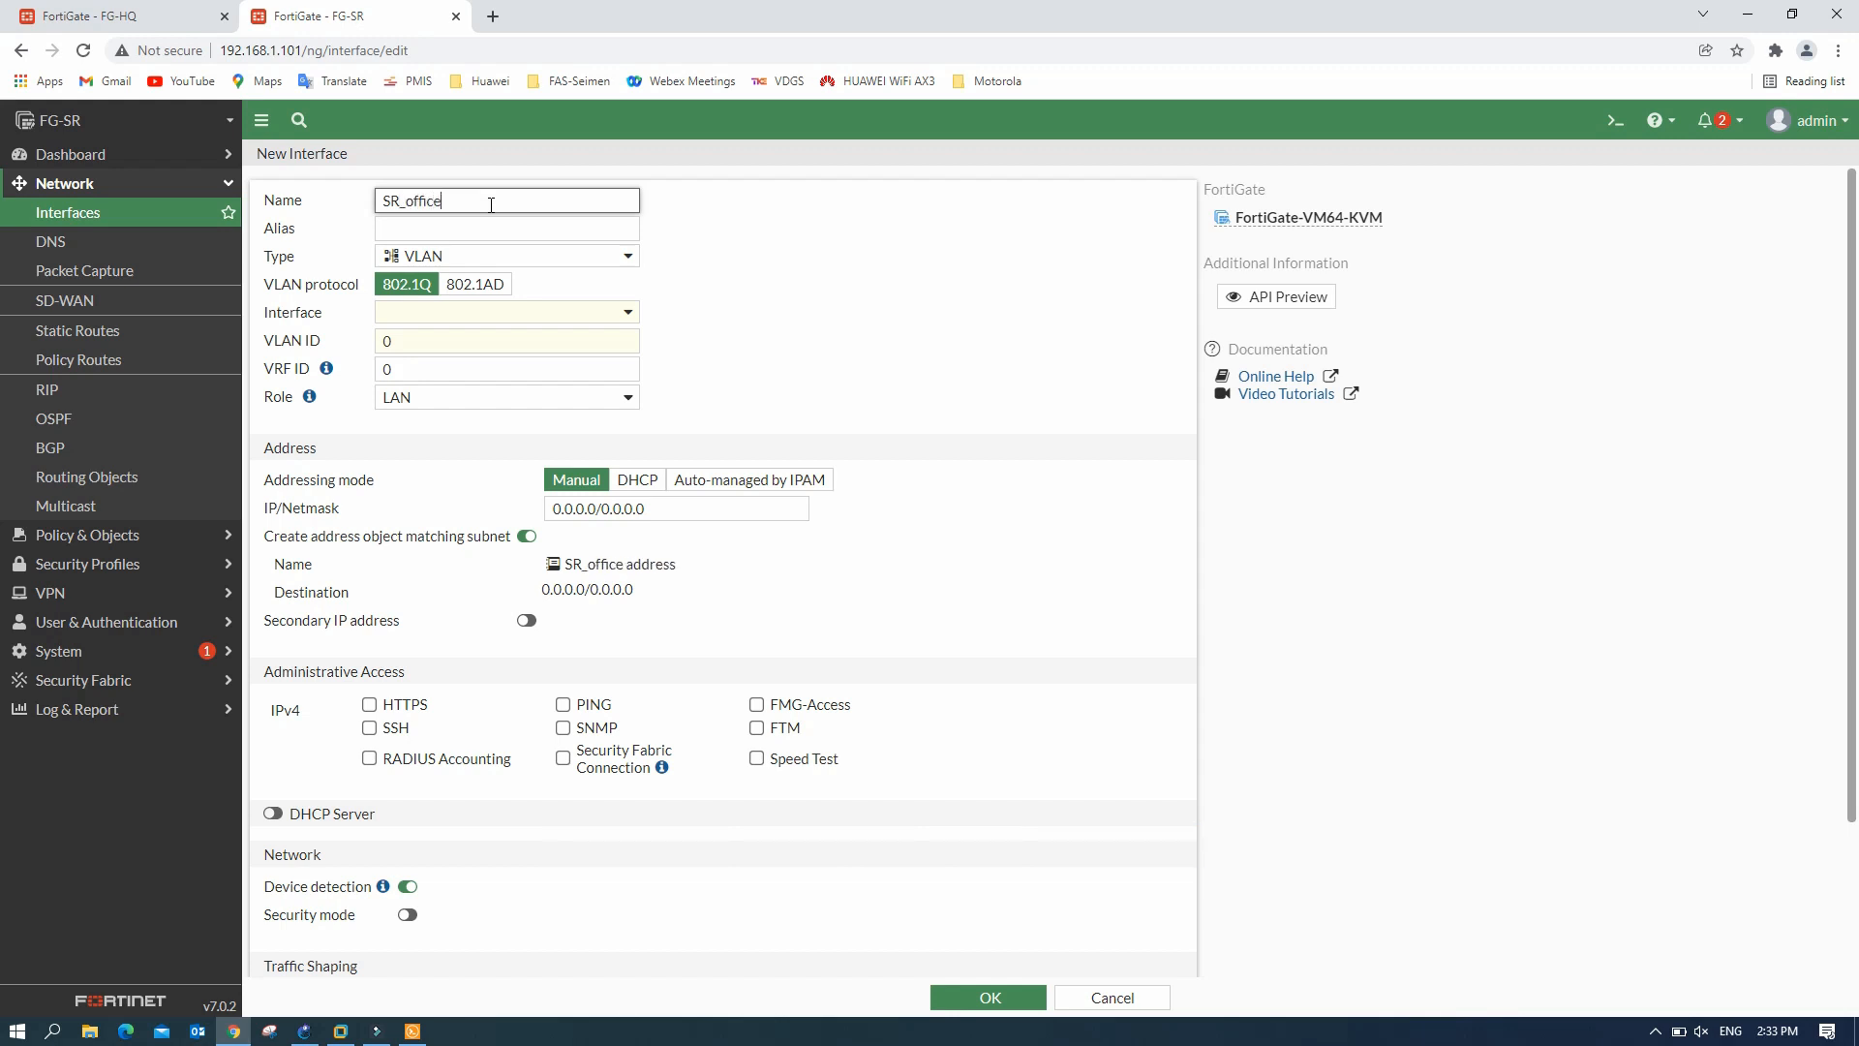
left_click(484, 233)
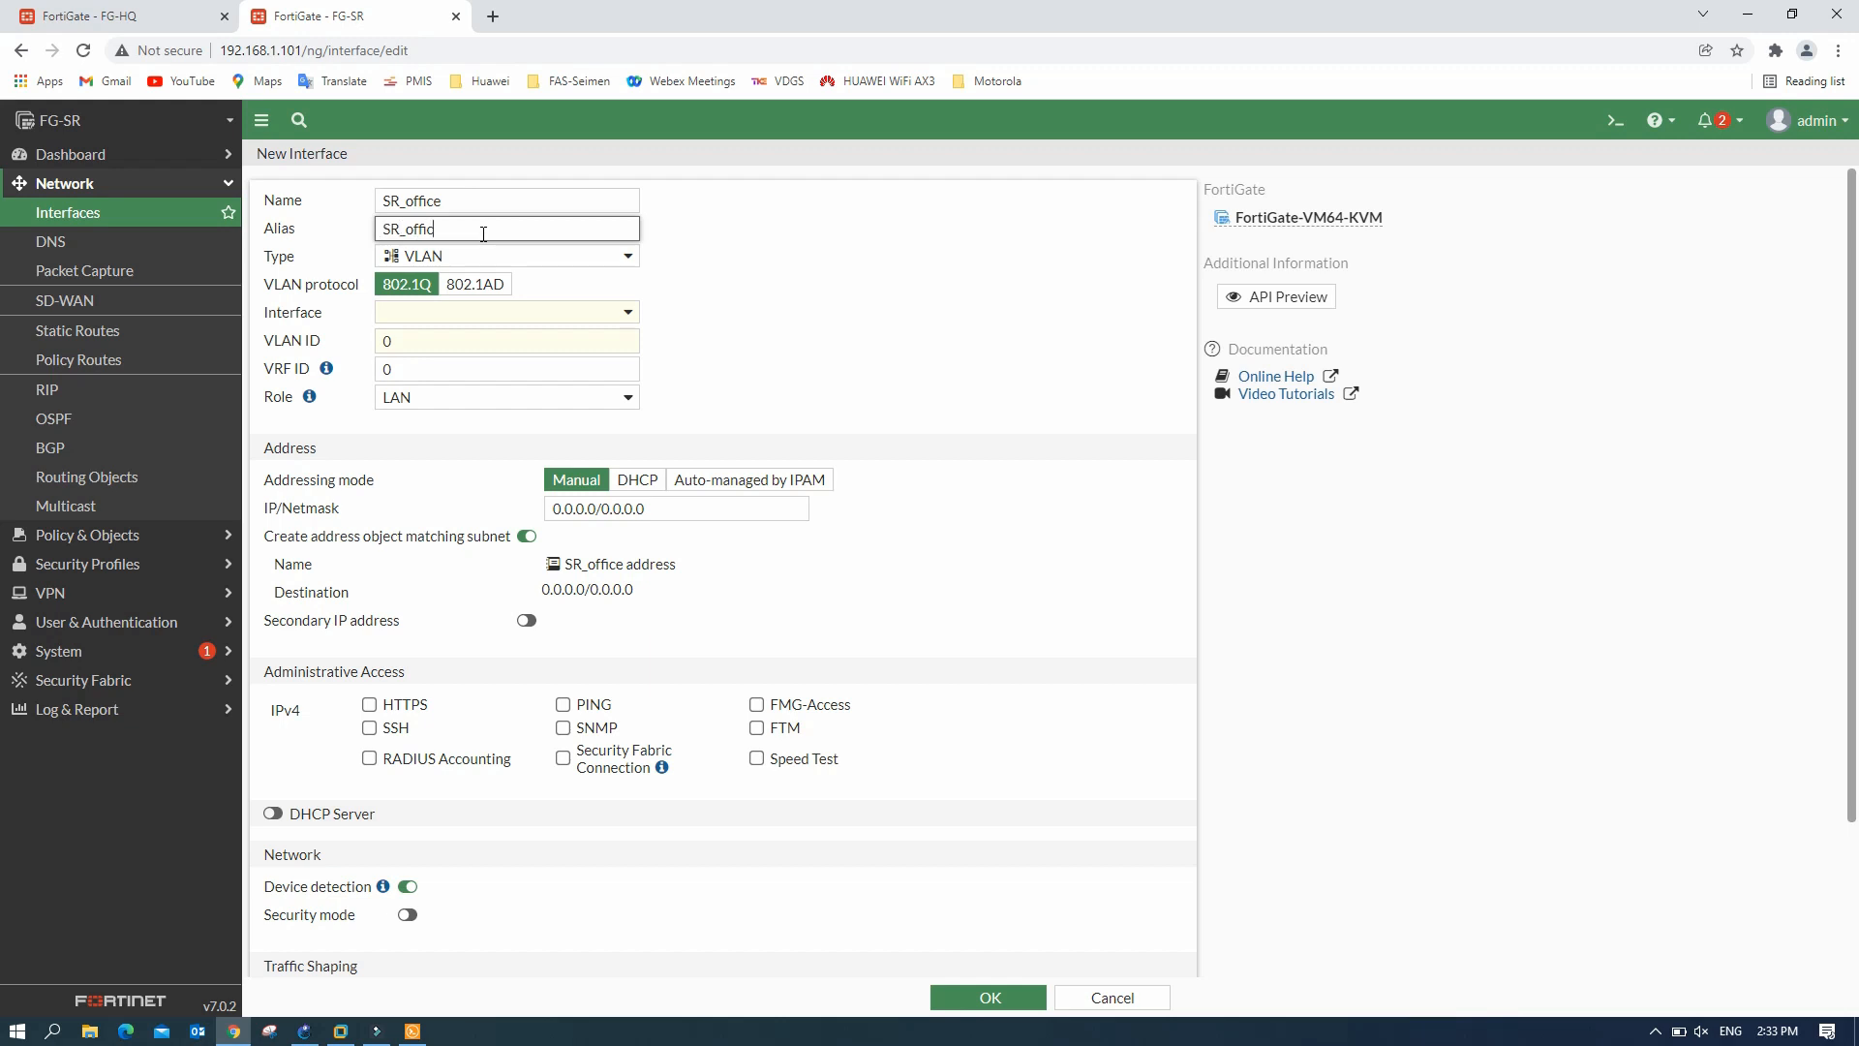
left_click(395, 310)
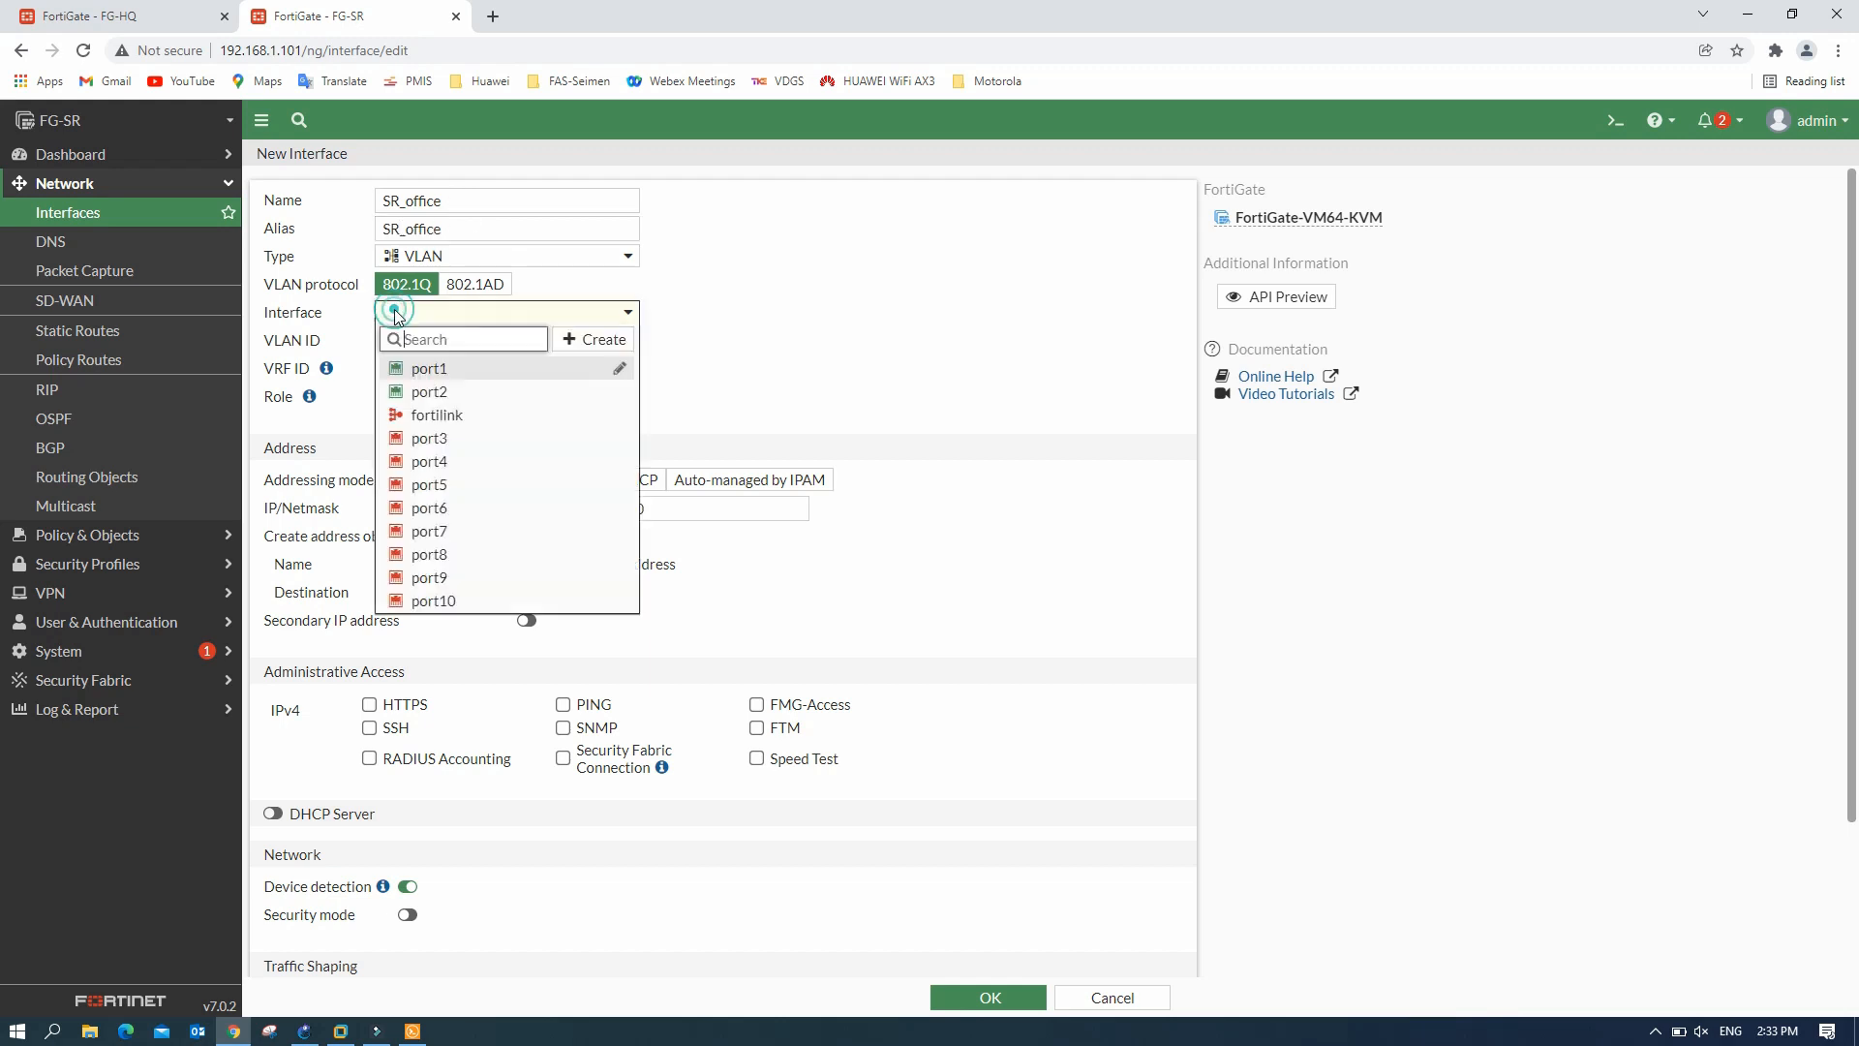
left_click(431, 393)
left_click(399, 344)
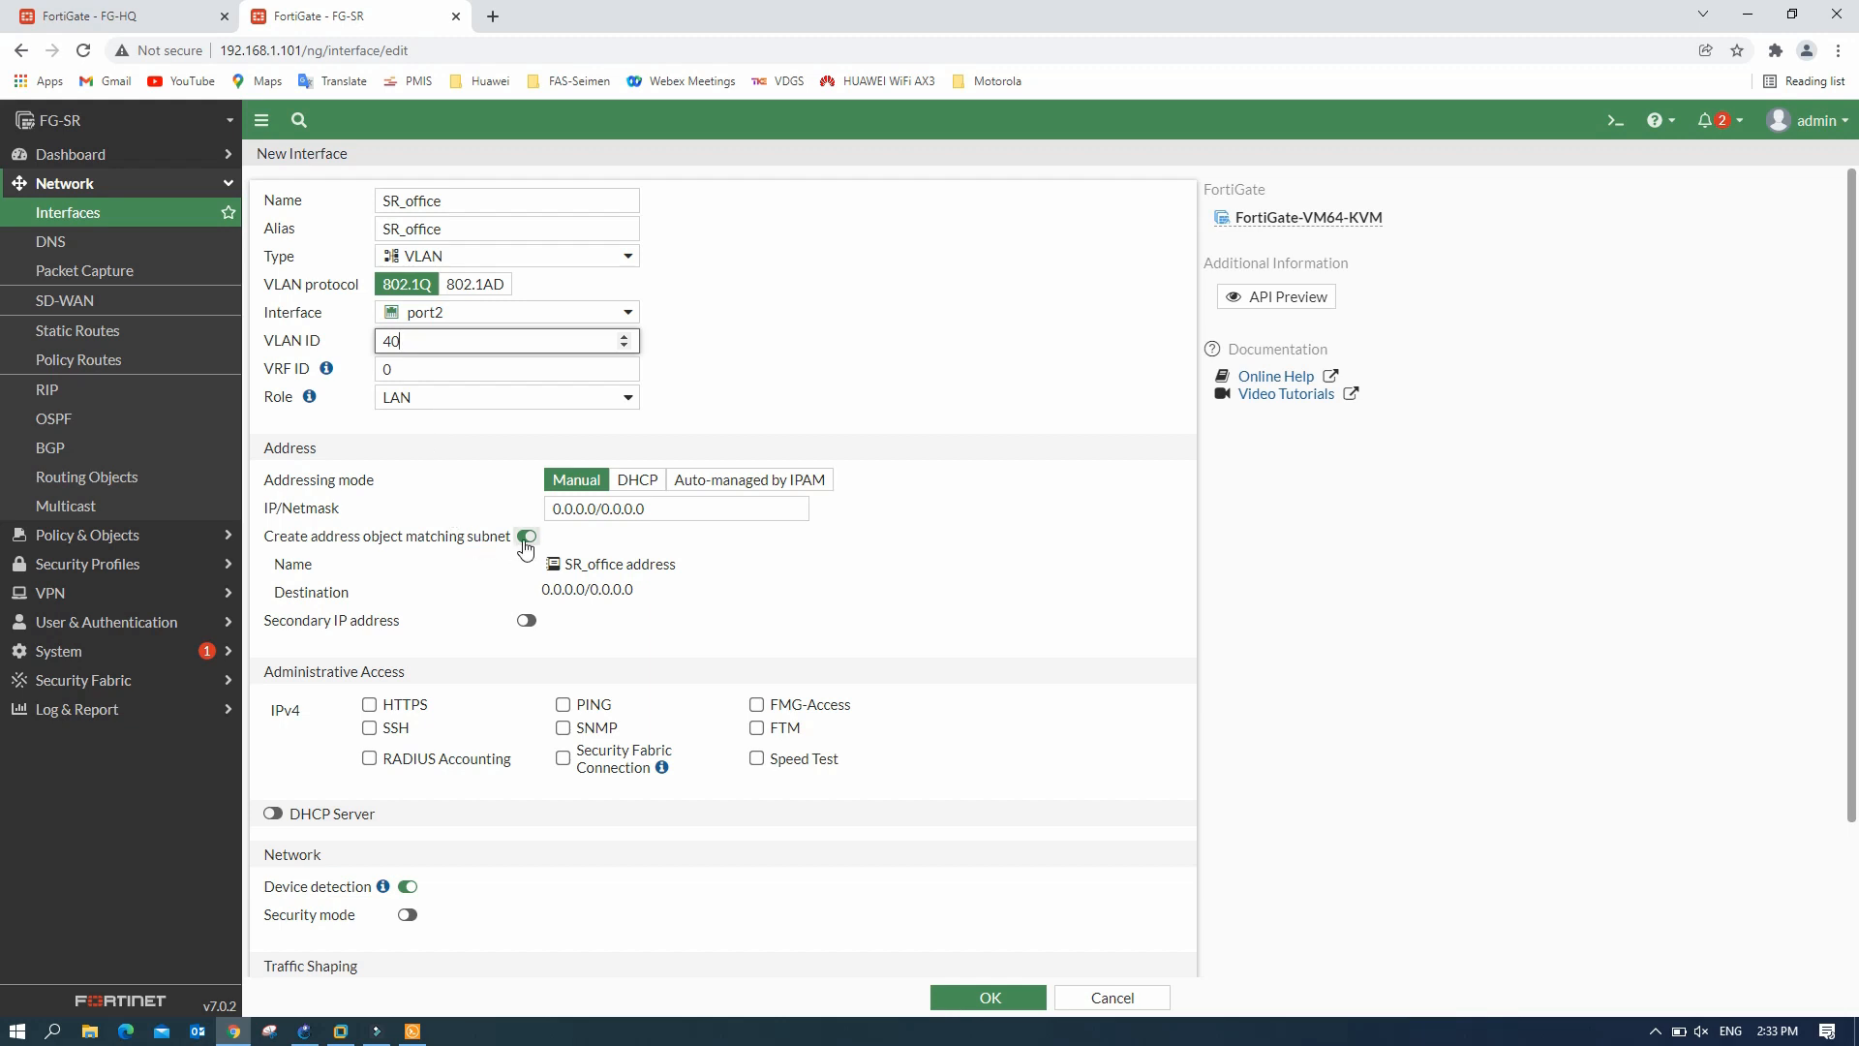
- Give SR_office 192.168.40.1/24, allow ping, enable DHCP starting at 192.168.40.10, and save
left_click(658, 510)
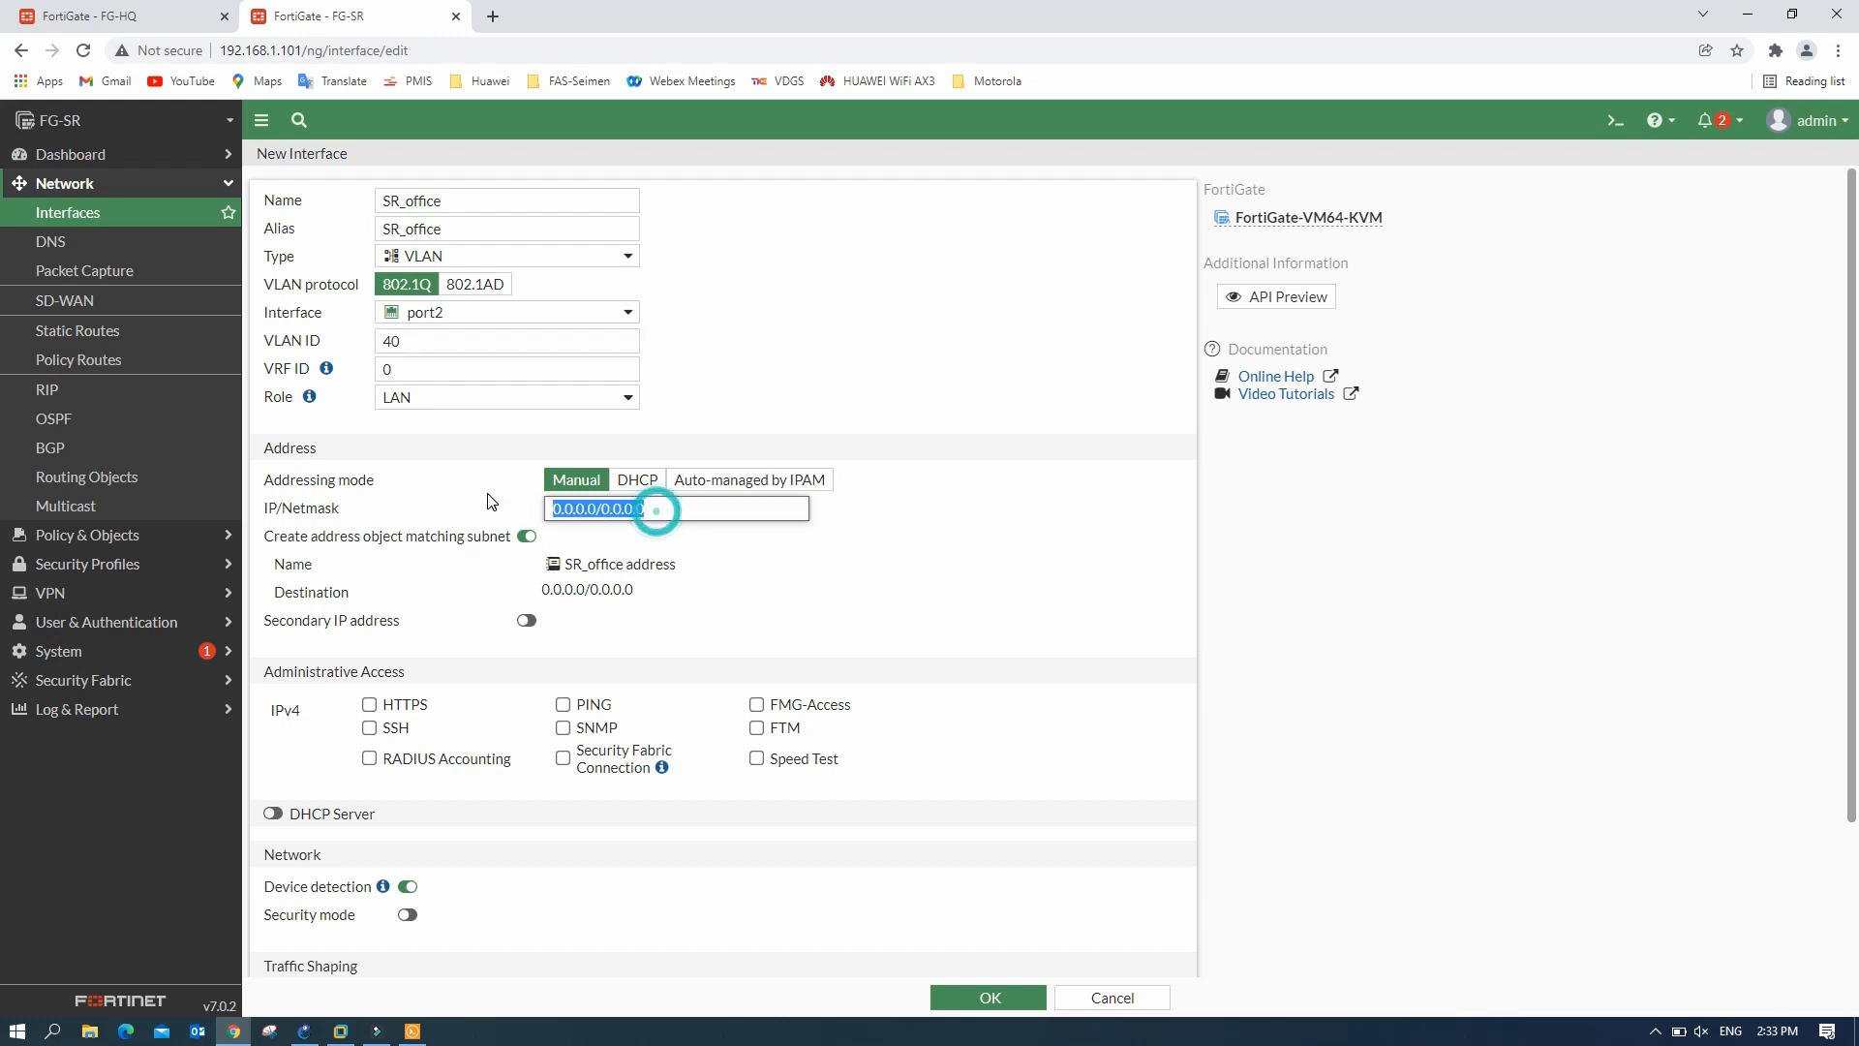
type("t mode dhcp")
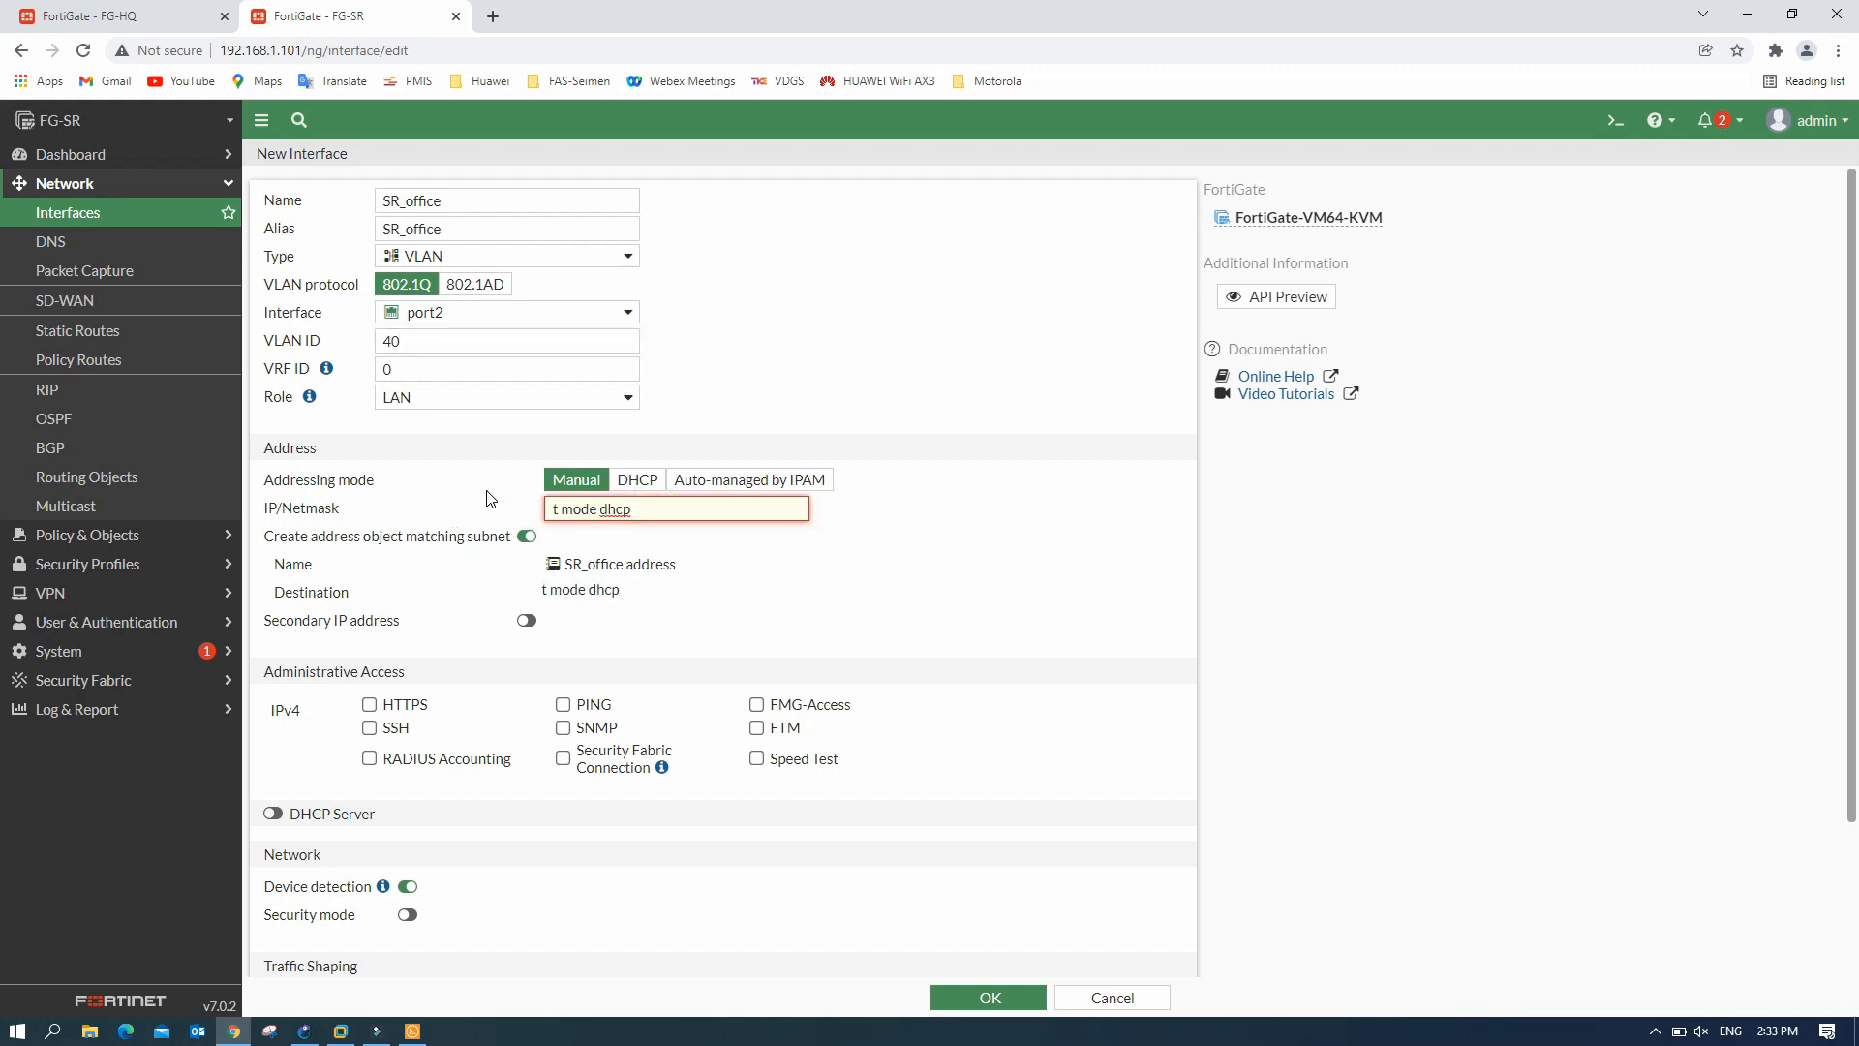
key("BackSpace")
key("BackSpace")
key("BackSpace")
key("BackSpace")
key("BackSpace")
key("BackSpace")
key("BackSpace")
key("BackSpace")
key("BackSpace")
key("BackSpace")
type("192.168.40.1/24")
left_click_drag(668, 508, 445, 510)
key("ctrl+c")
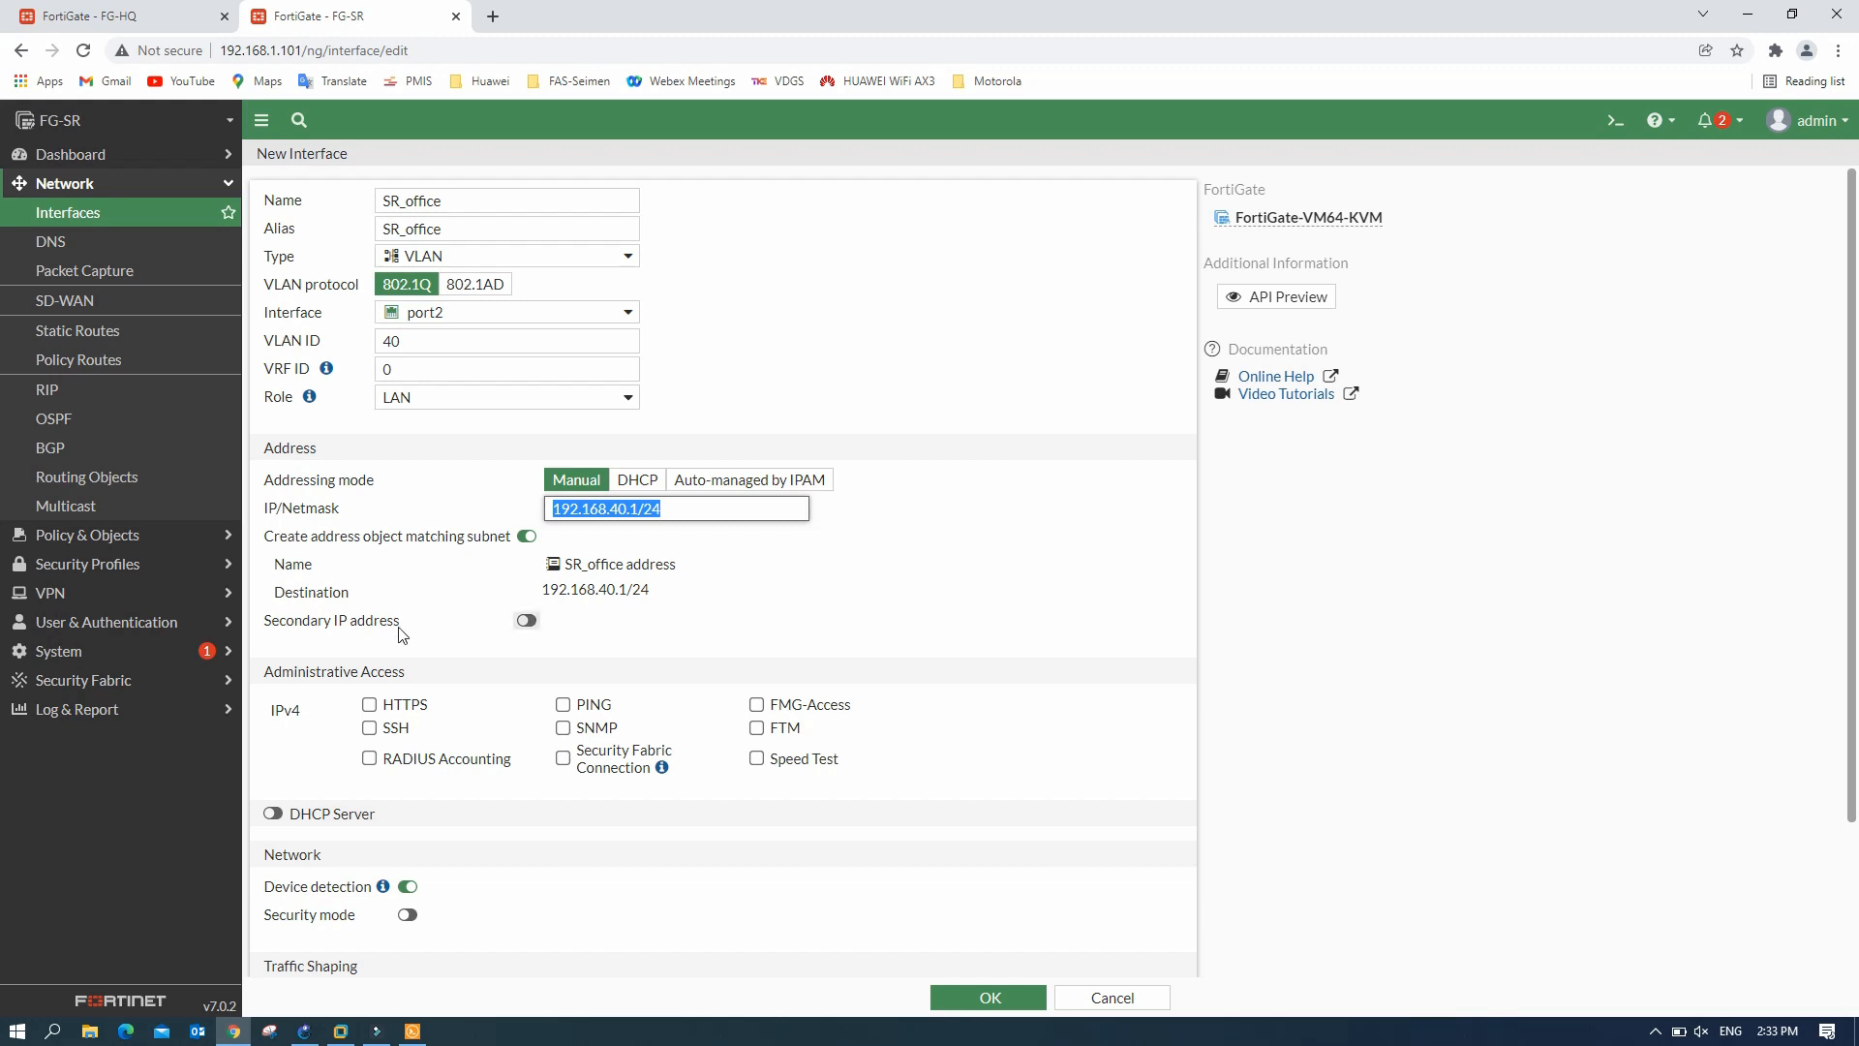
left_click(565, 708)
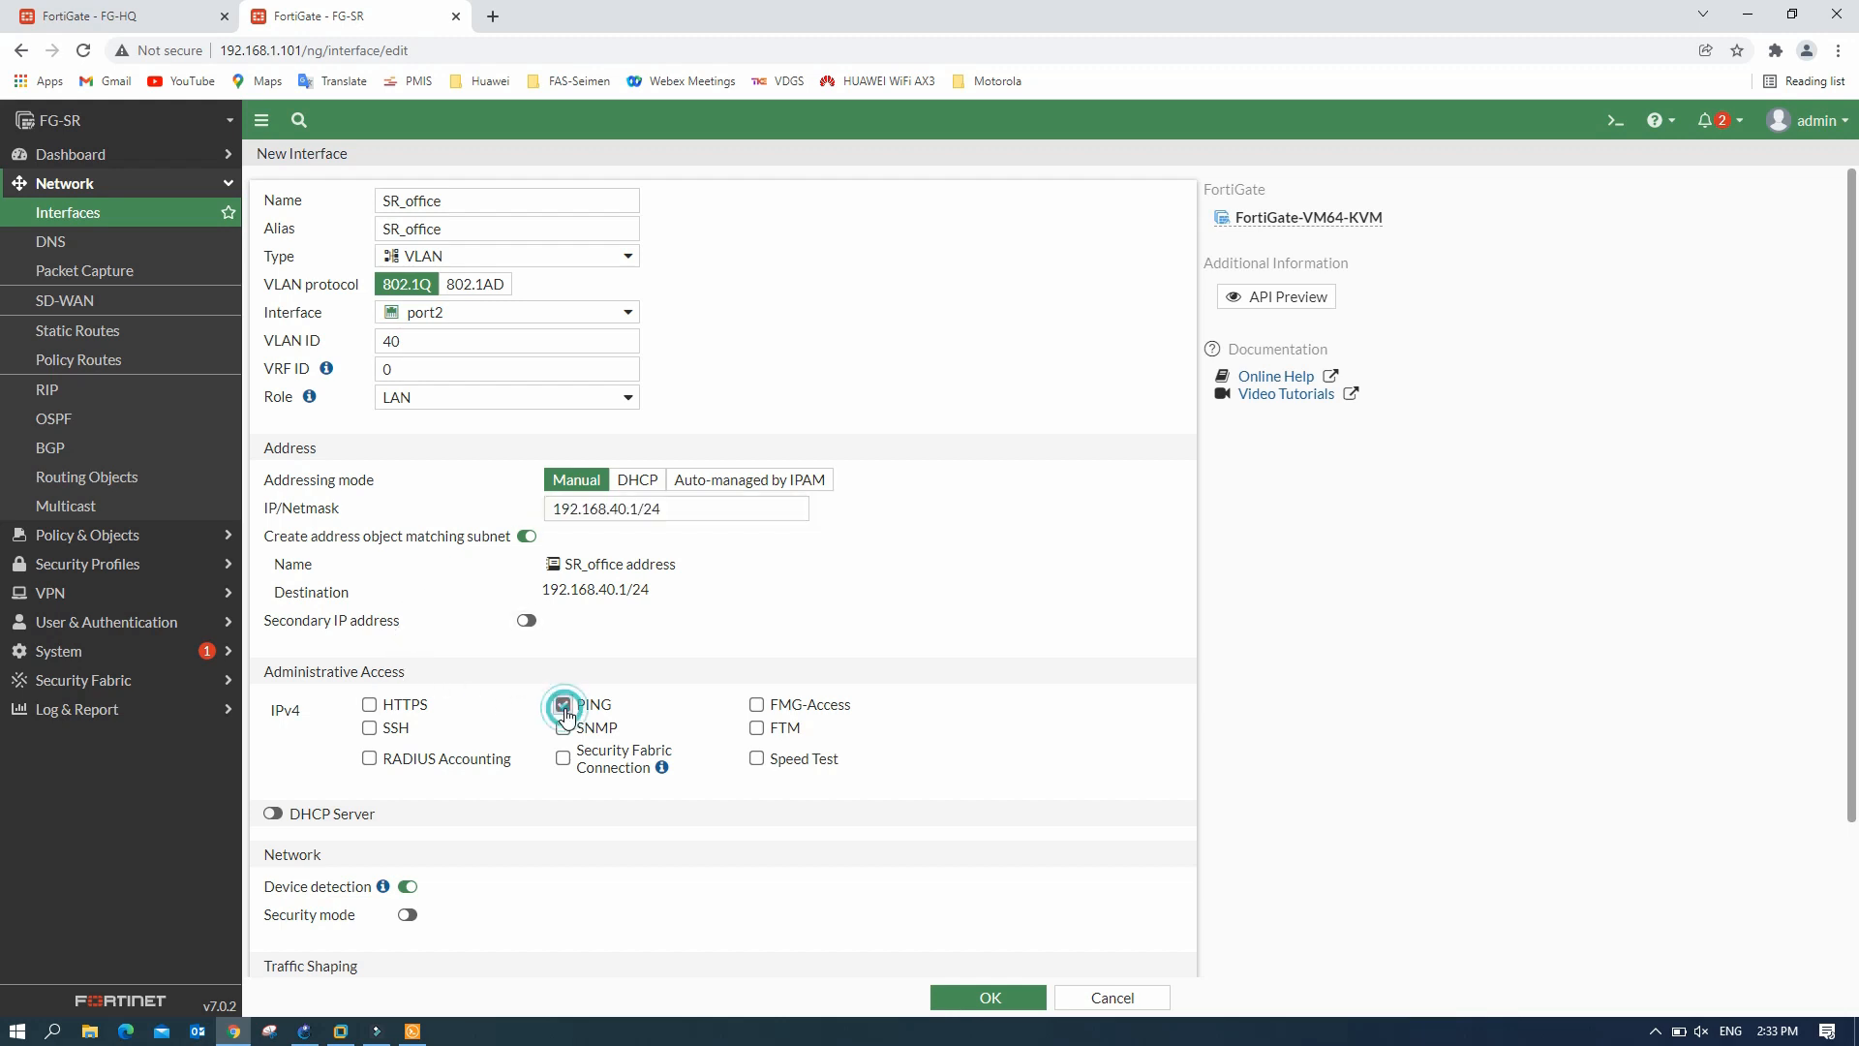
left_click(276, 814)
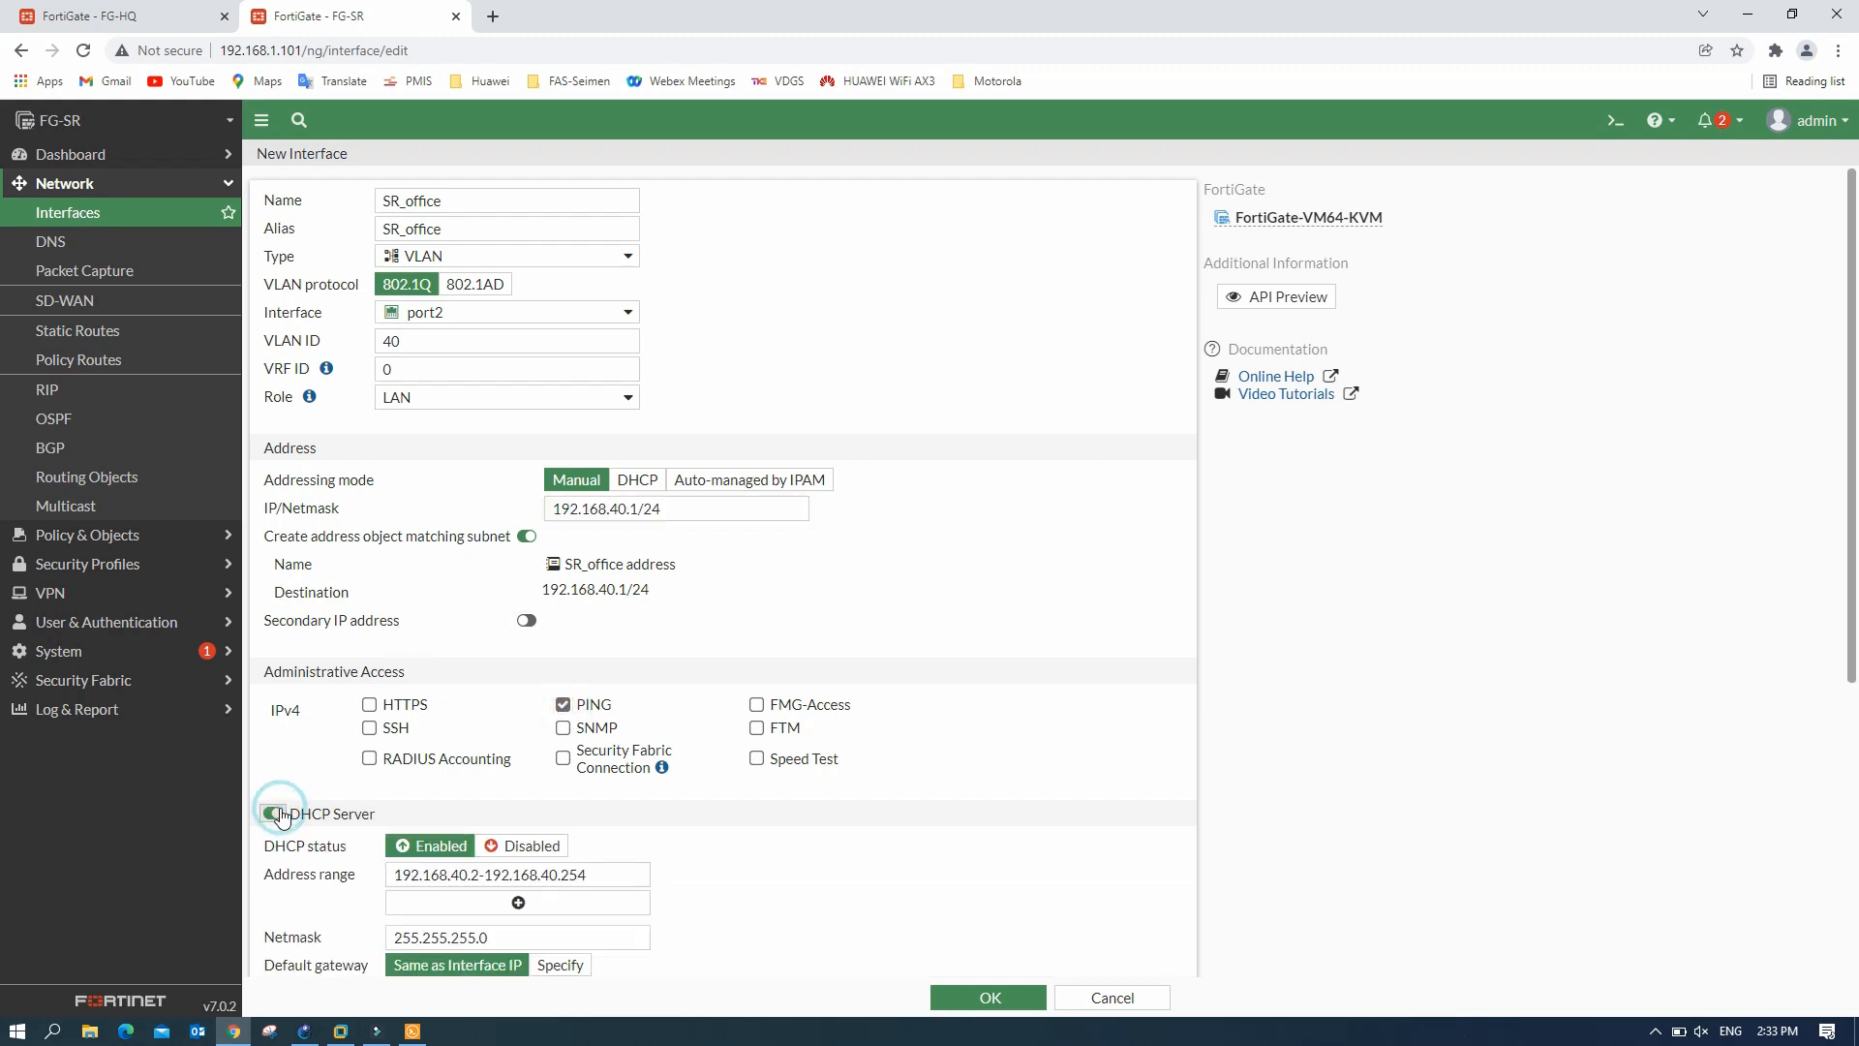
left_click(481, 878)
key("BackSpace")
type("10")
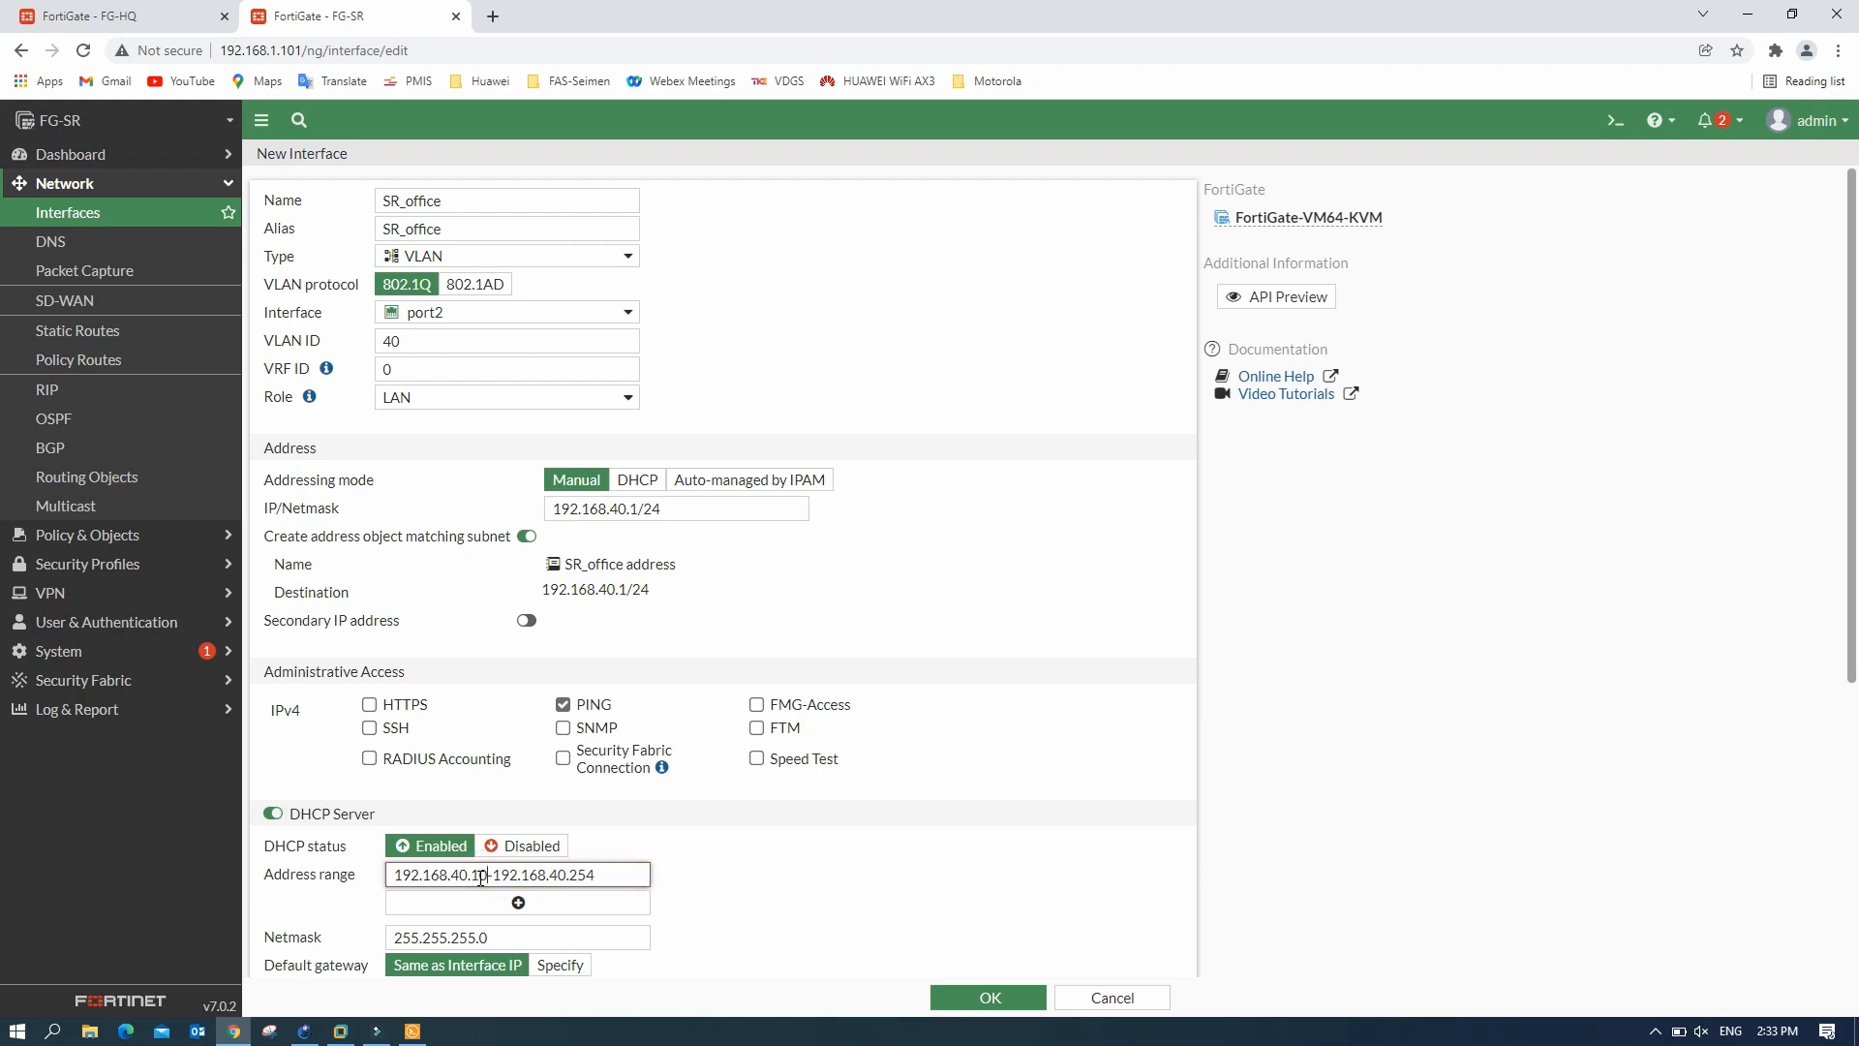
left_click(978, 997)
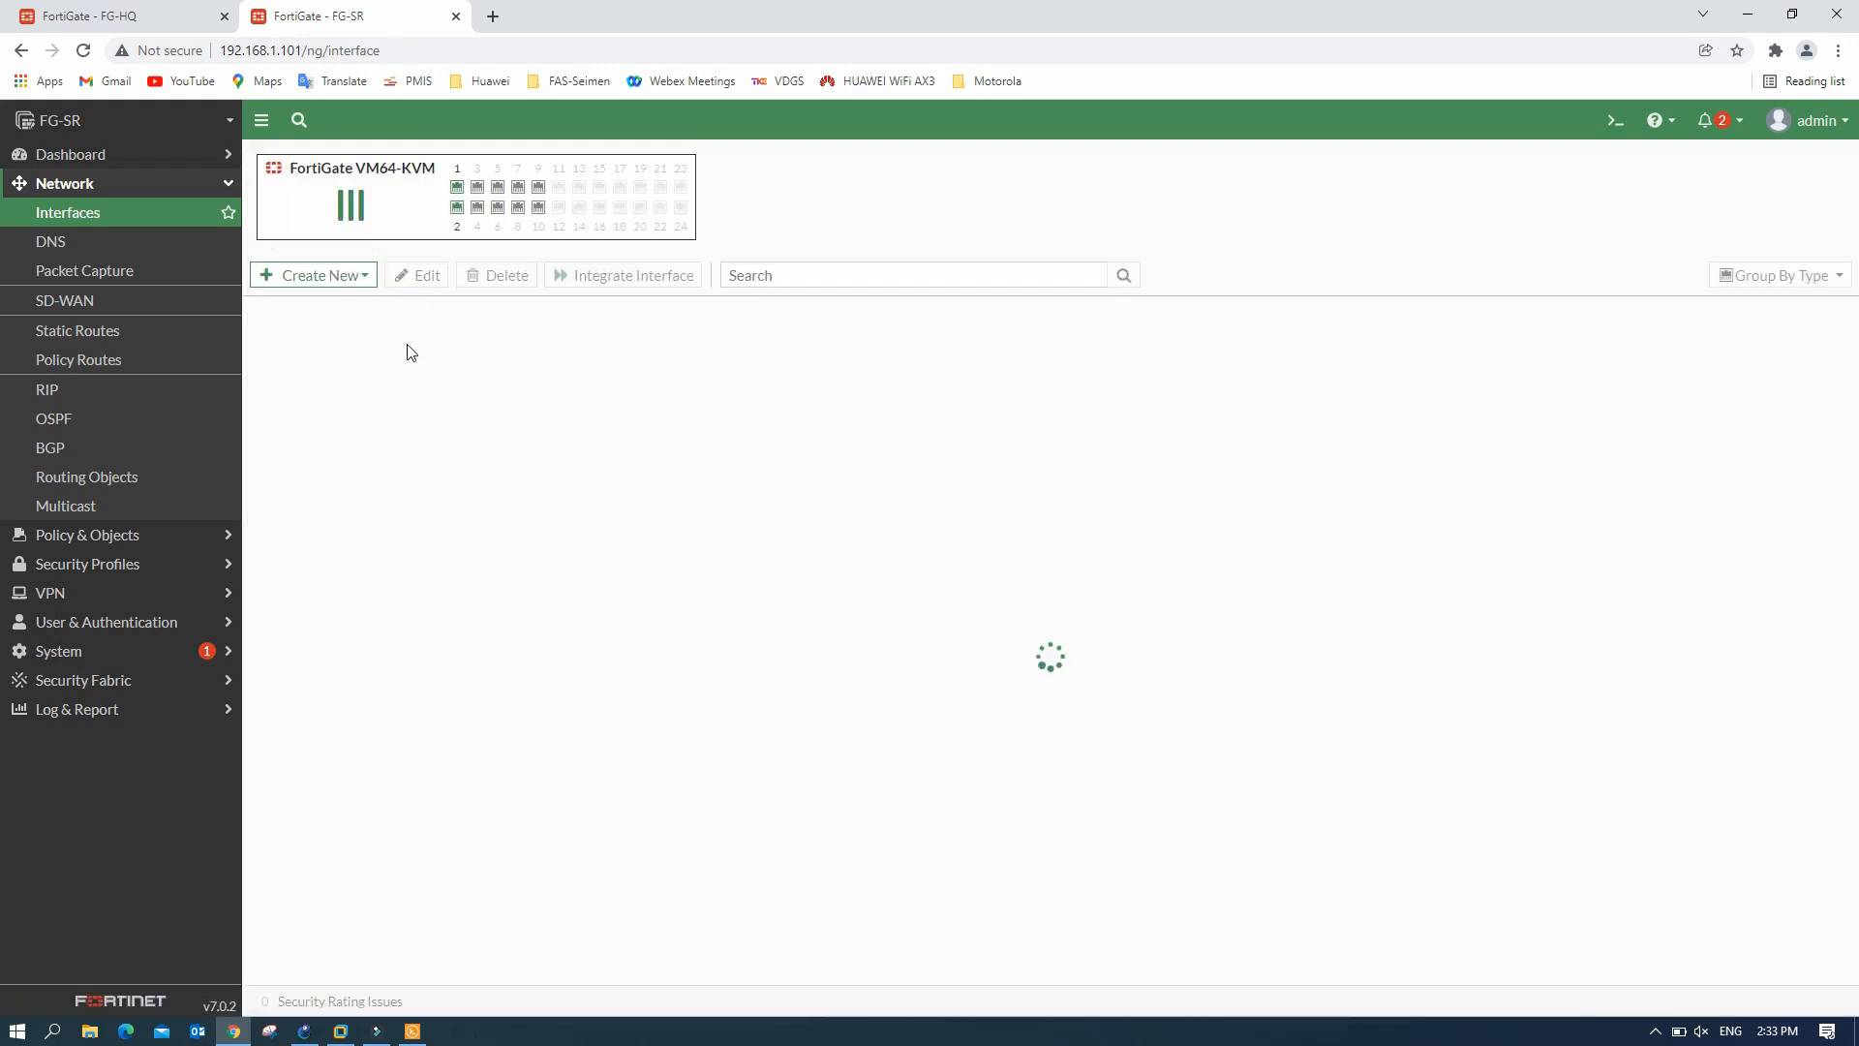
- Create interface sr_cctv as VLAN 50 on port2
left_click(355, 276)
left_click(323, 309)
left_click(432, 198)
type("sr_cctv")
left_click(427, 239)
left_click(438, 315)
left_click(443, 393)
left_click_drag(395, 343, 351, 345)
type("50")
- Give sr_cctv 192.168.50.1/24, allow ping, DHCP starting at .10, and save
left_click_drag(650, 509, 493, 502)
key("ctrl+v")
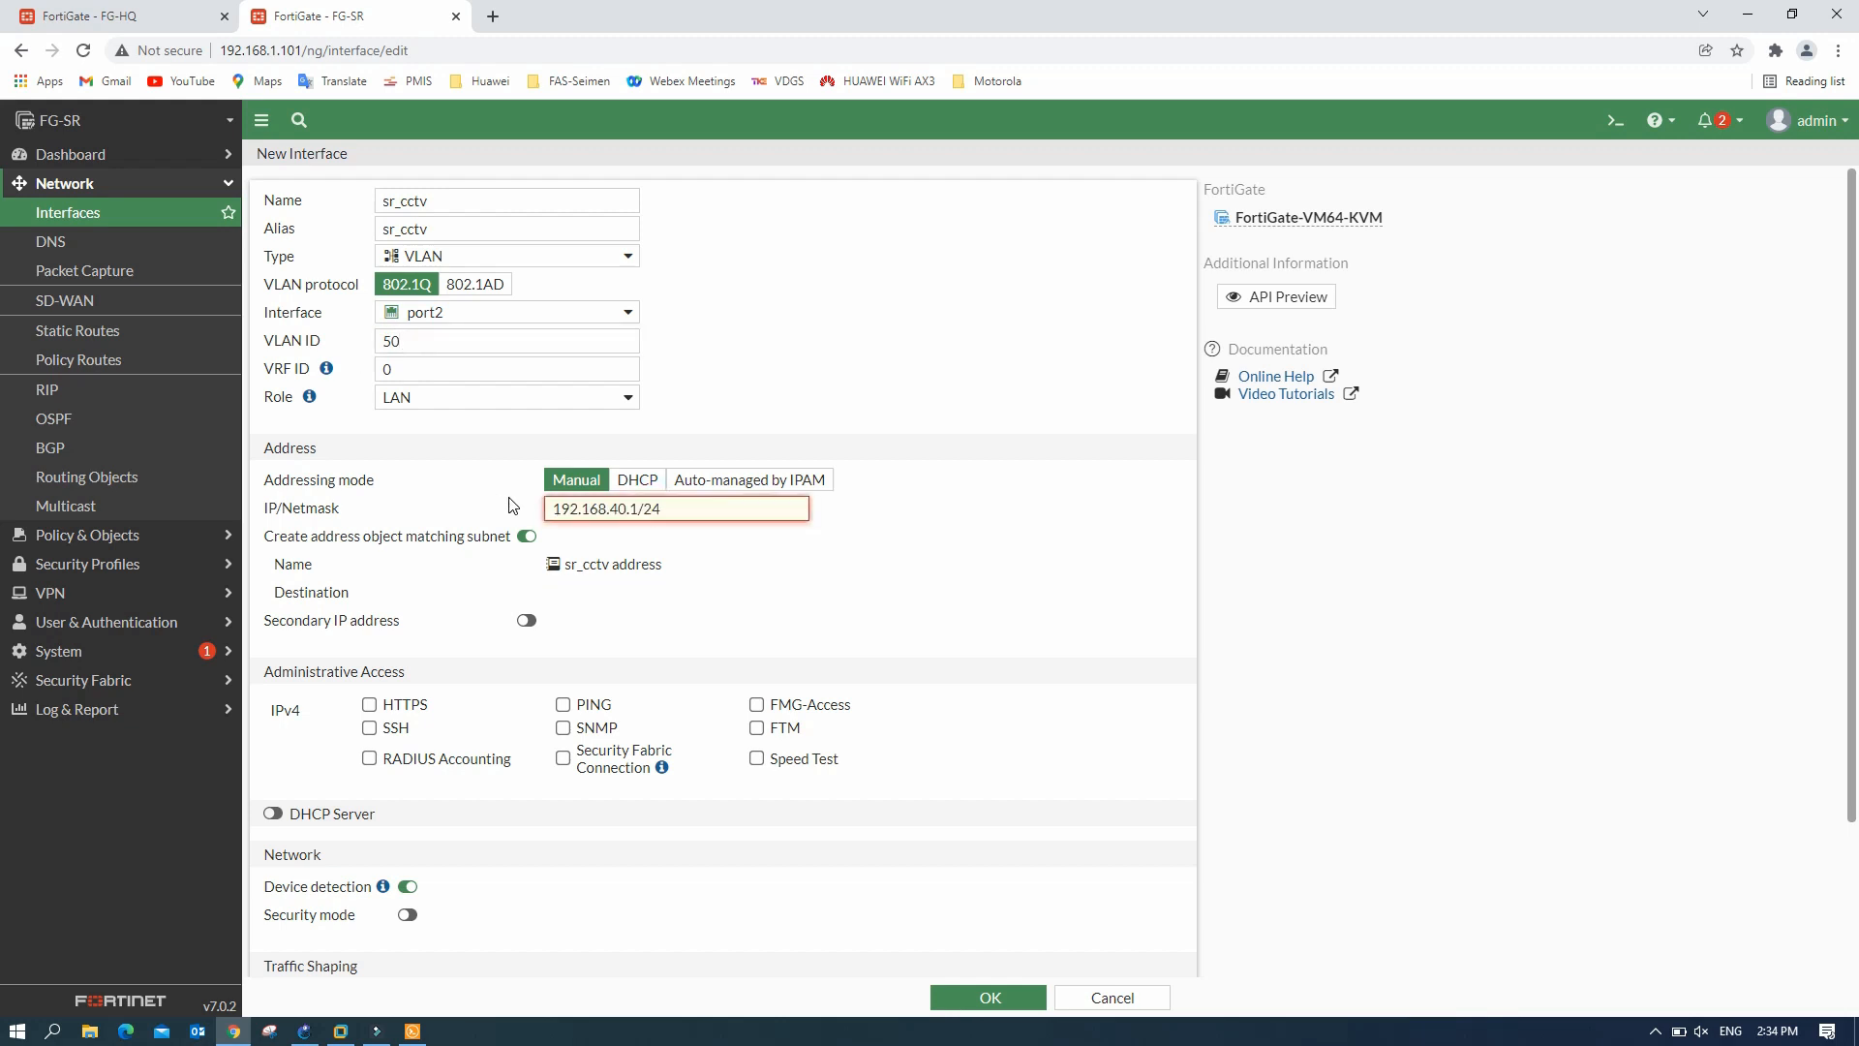
left_click(619, 507)
key("BackSpace")
type("5")
left_click(274, 813)
left_click(482, 876)
key("BackSpace")
type("10-192.168.50.254")
left_click(990, 998)
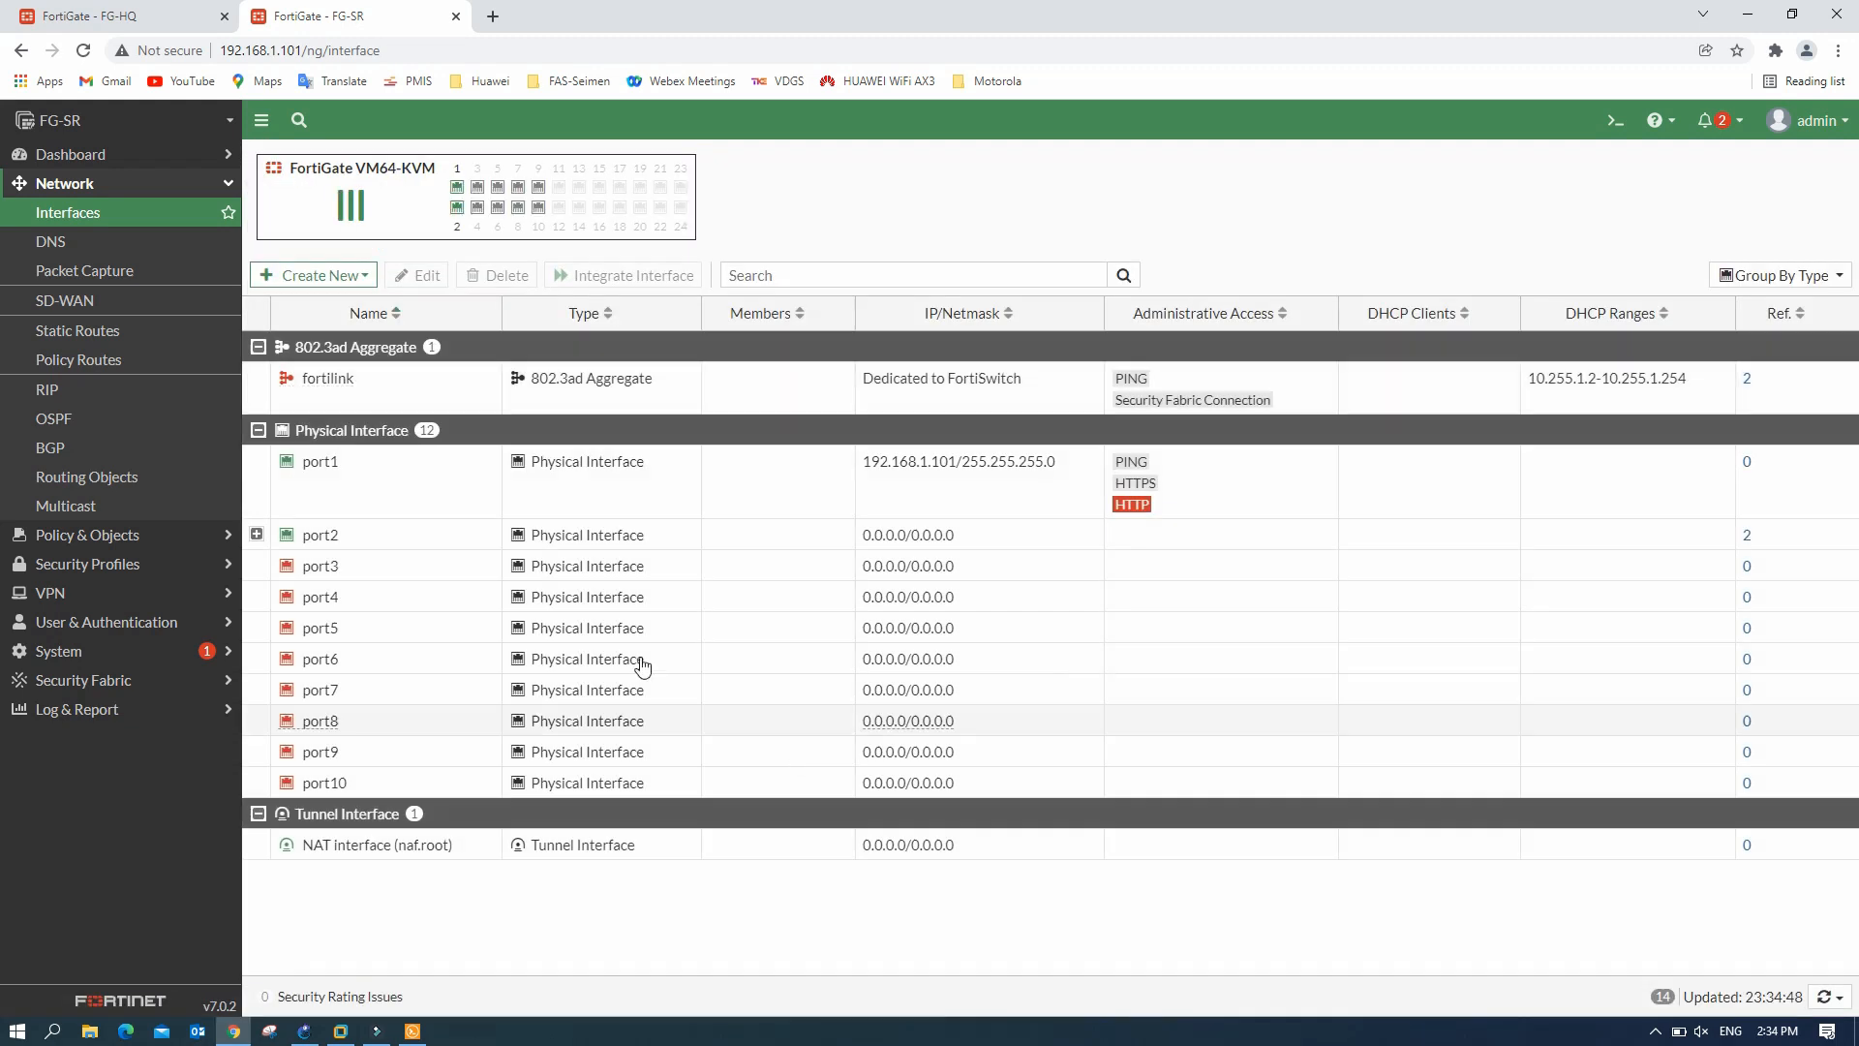
- Create interface sr_svr as VLAN 60 on port2
left_click(311, 279)
left_click(316, 307)
left_click(439, 192)
type("sr_svr")
left_click(445, 227)
type("sr-")
left_click(441, 312)
left_click(436, 385)
left_click(392, 341)
type("60")
- Give sr_svr 192.168.60.1/24 with ping and DHCP, save, and check port2's VLANs
key("Tab")
type("192.168.60.1/24")
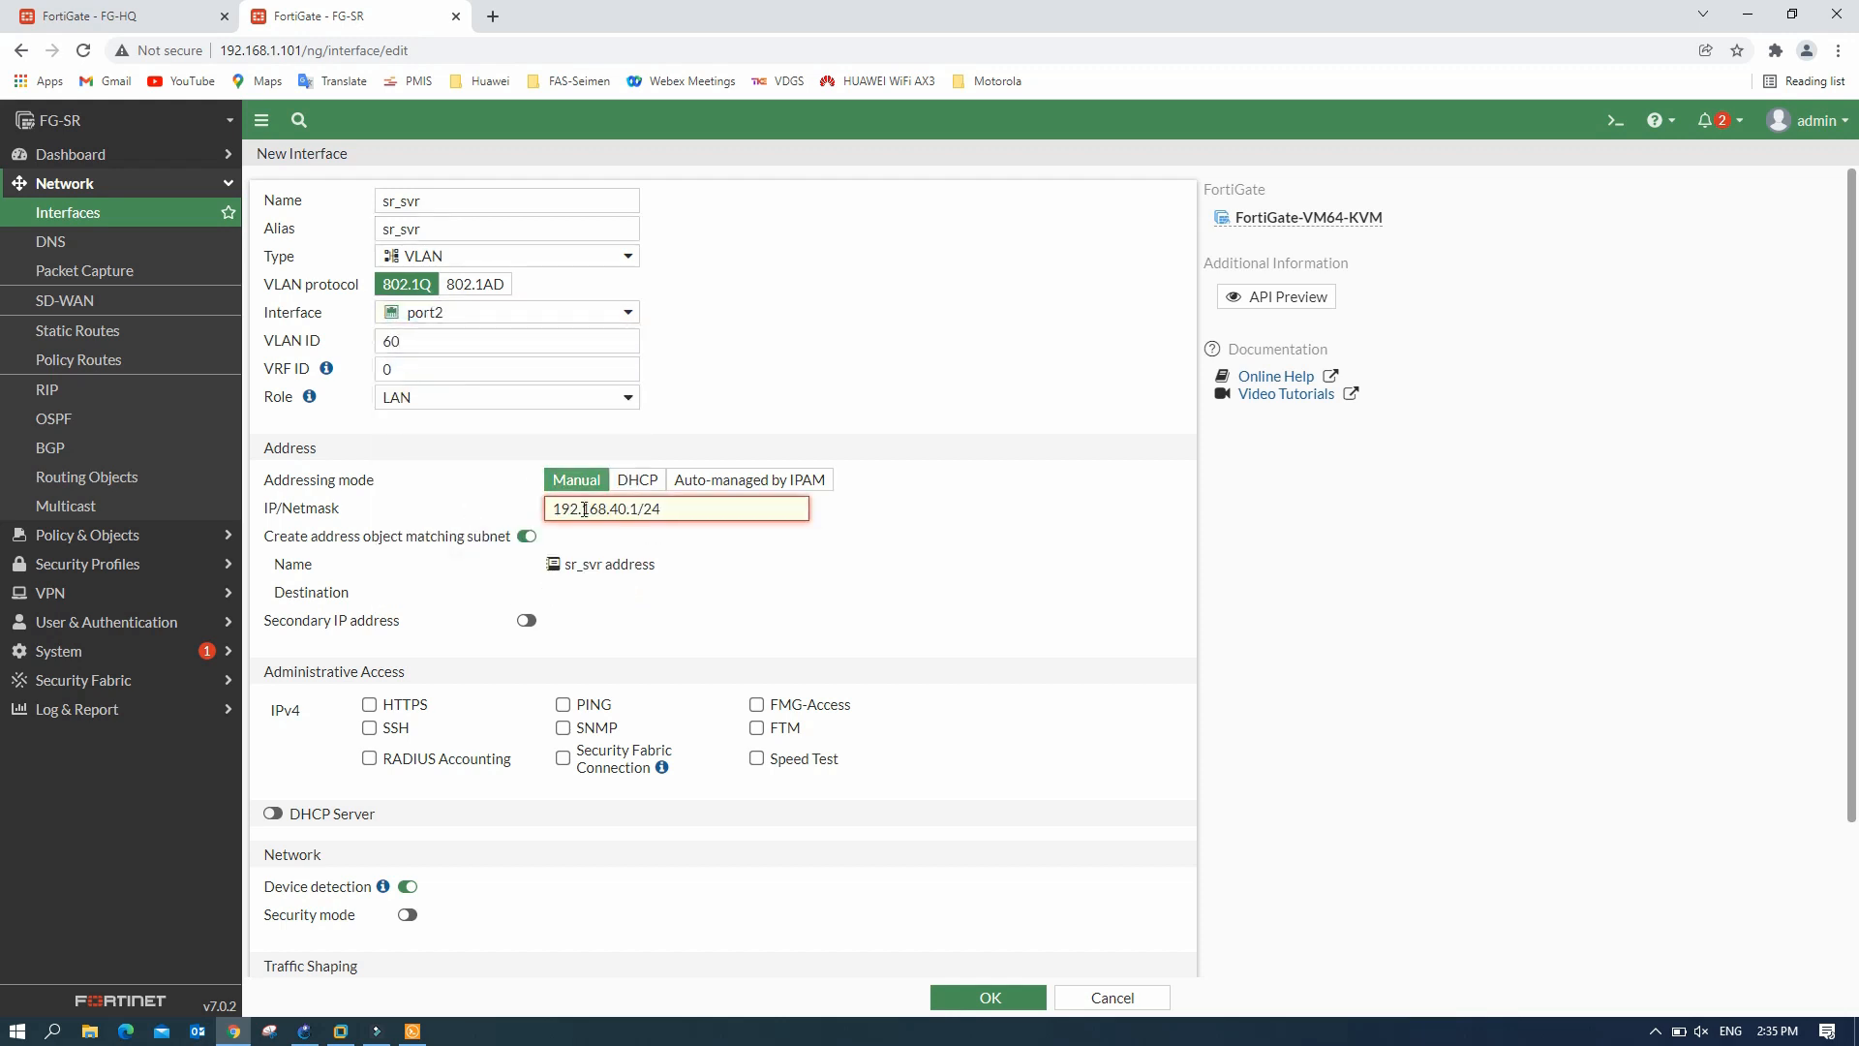
left_click(562, 704)
left_click(273, 813)
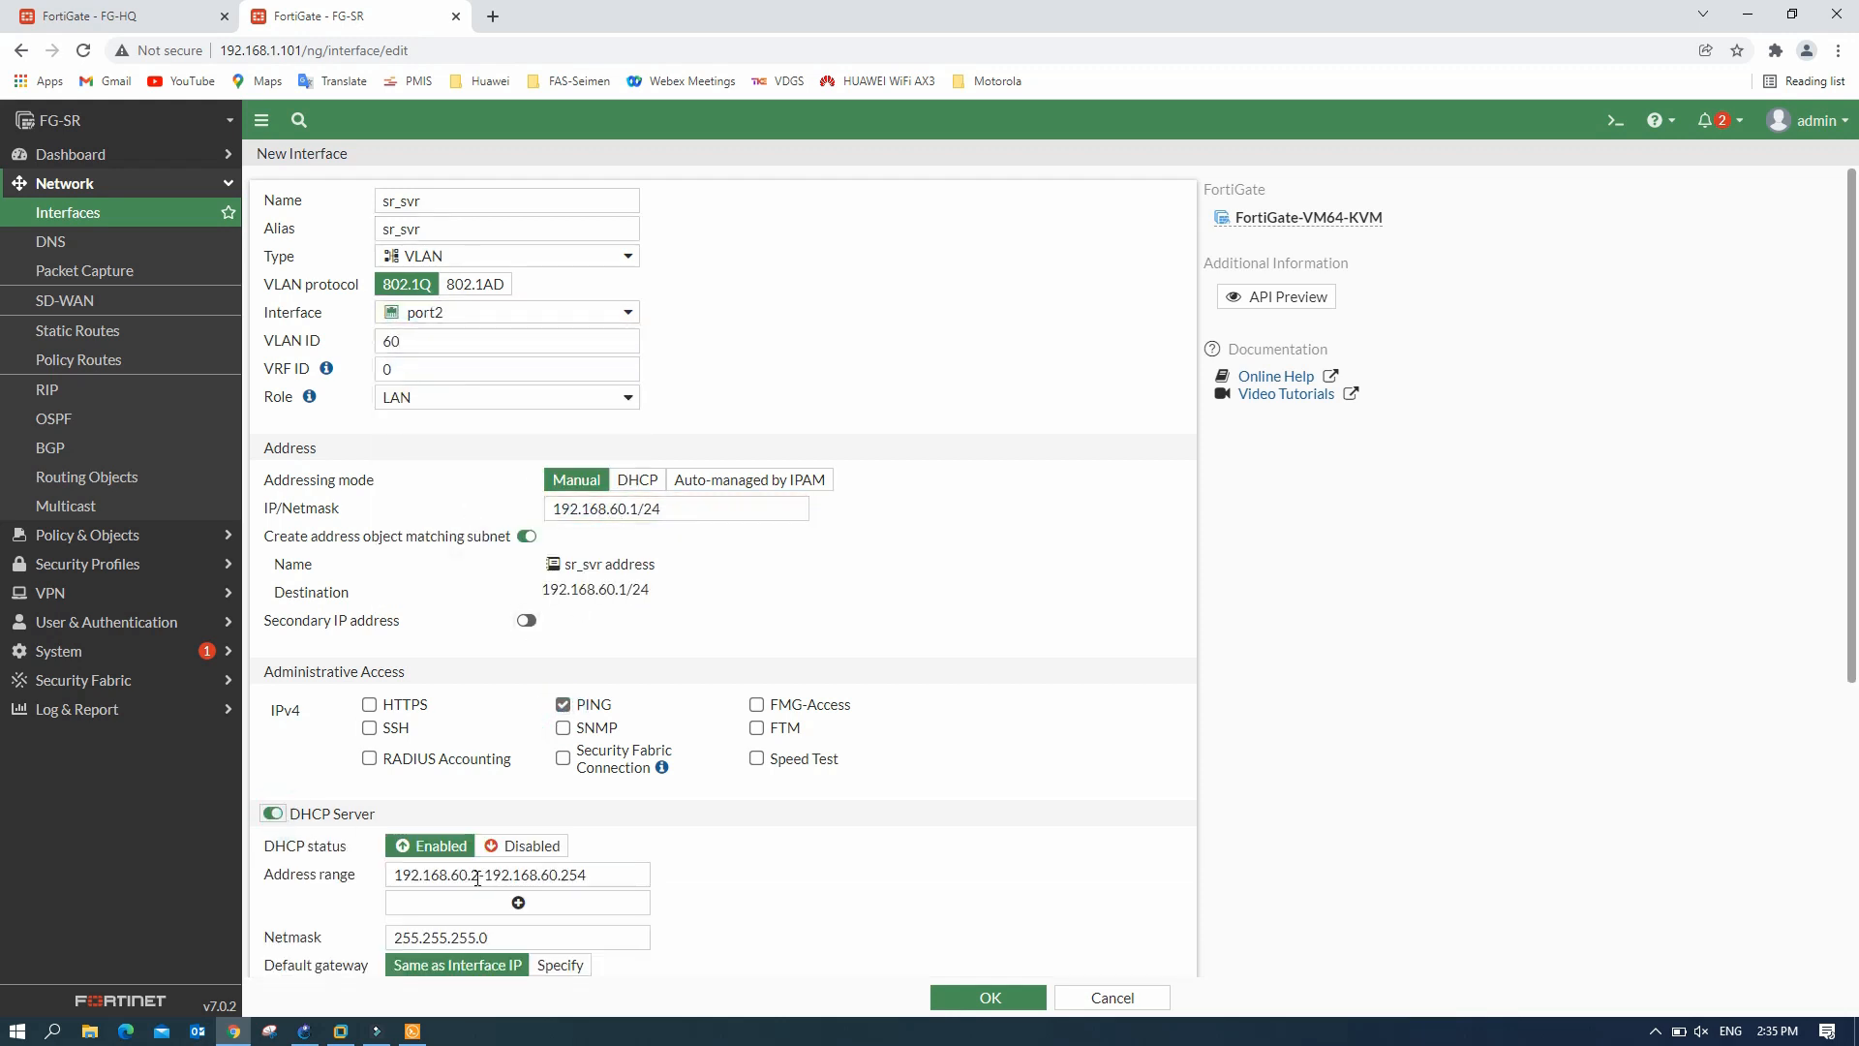
left_click(968, 997)
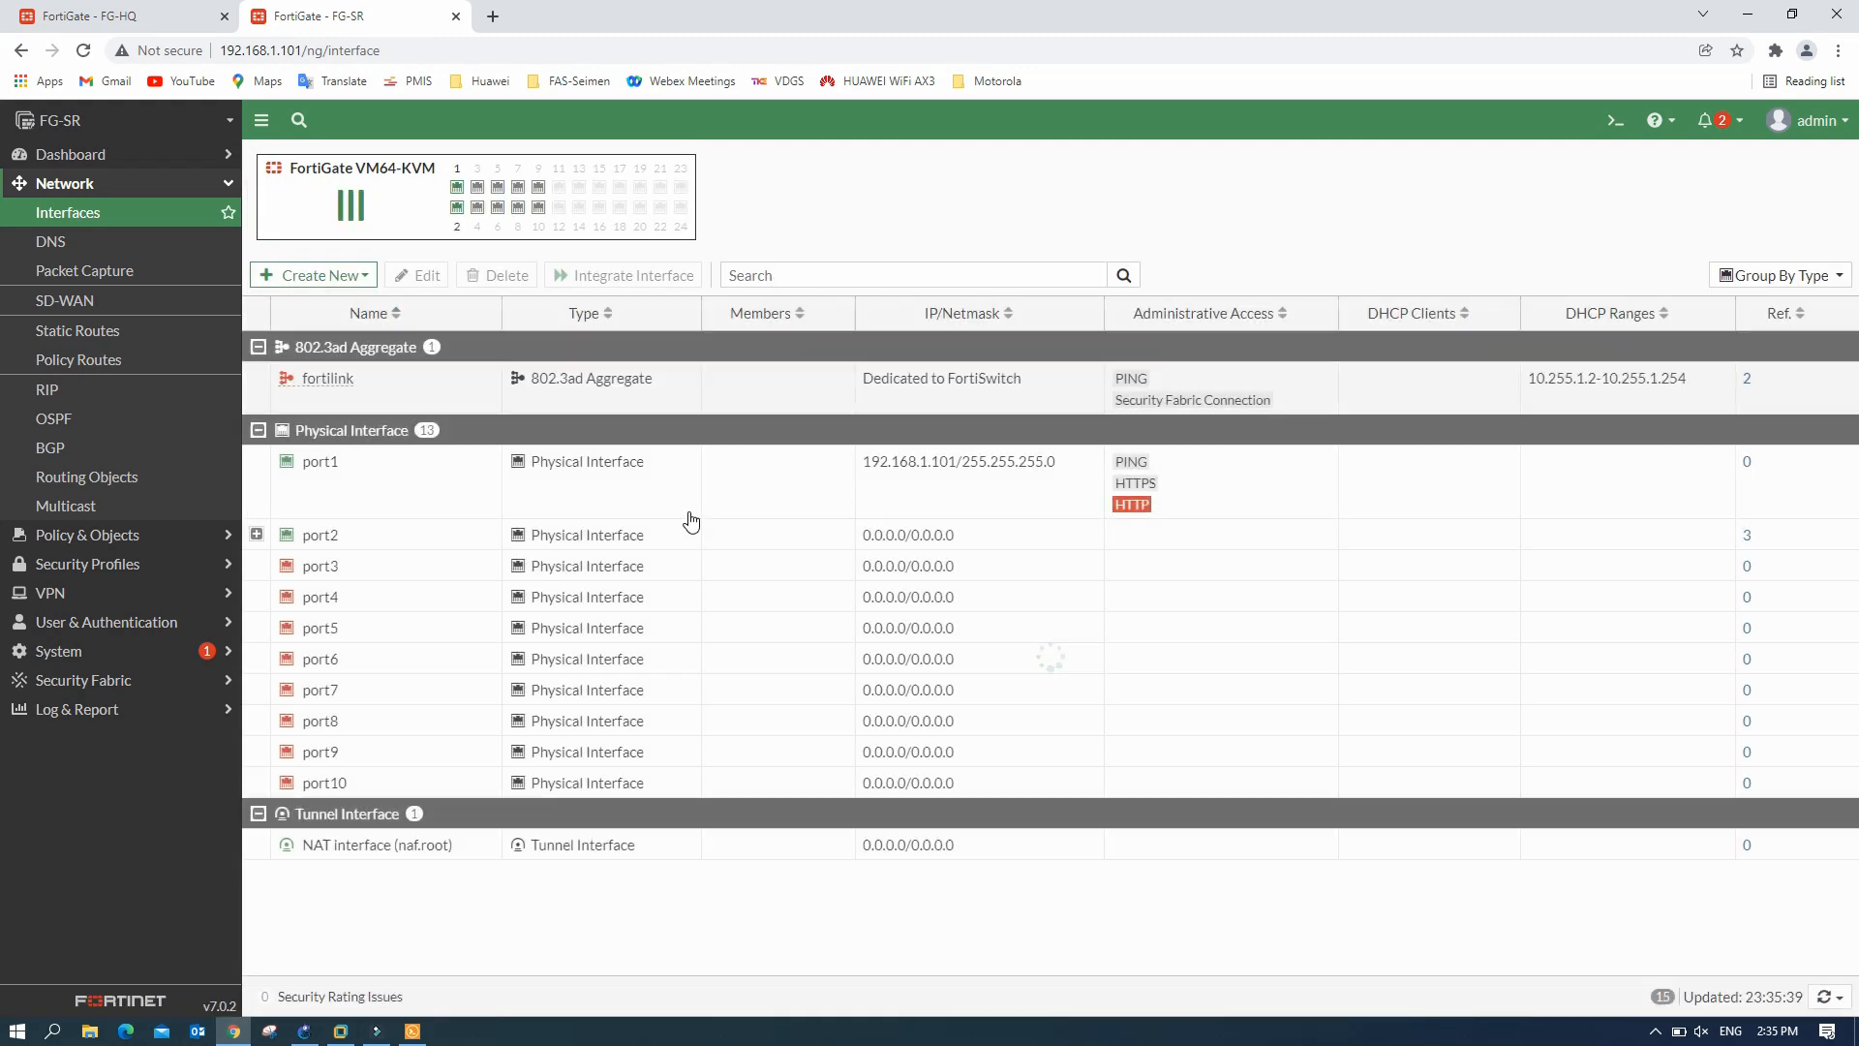
left_click(257, 535)
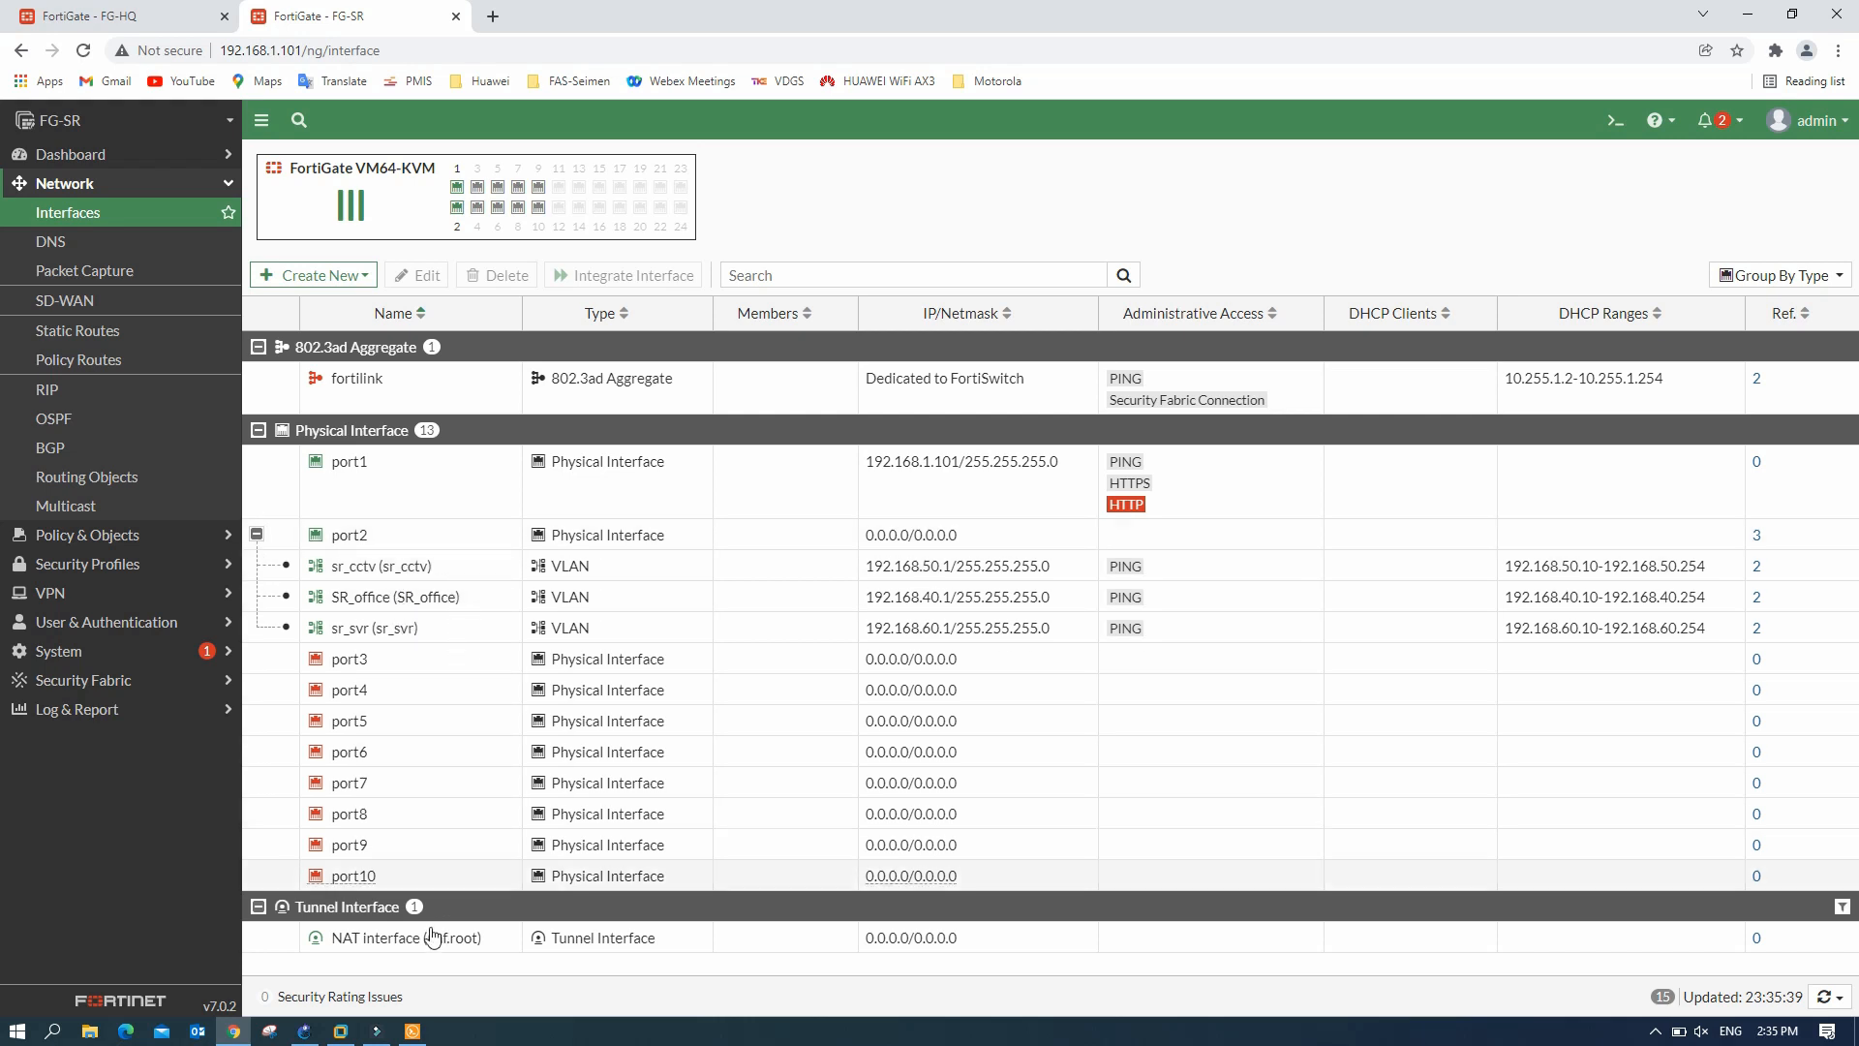
left_click(303, 1031)
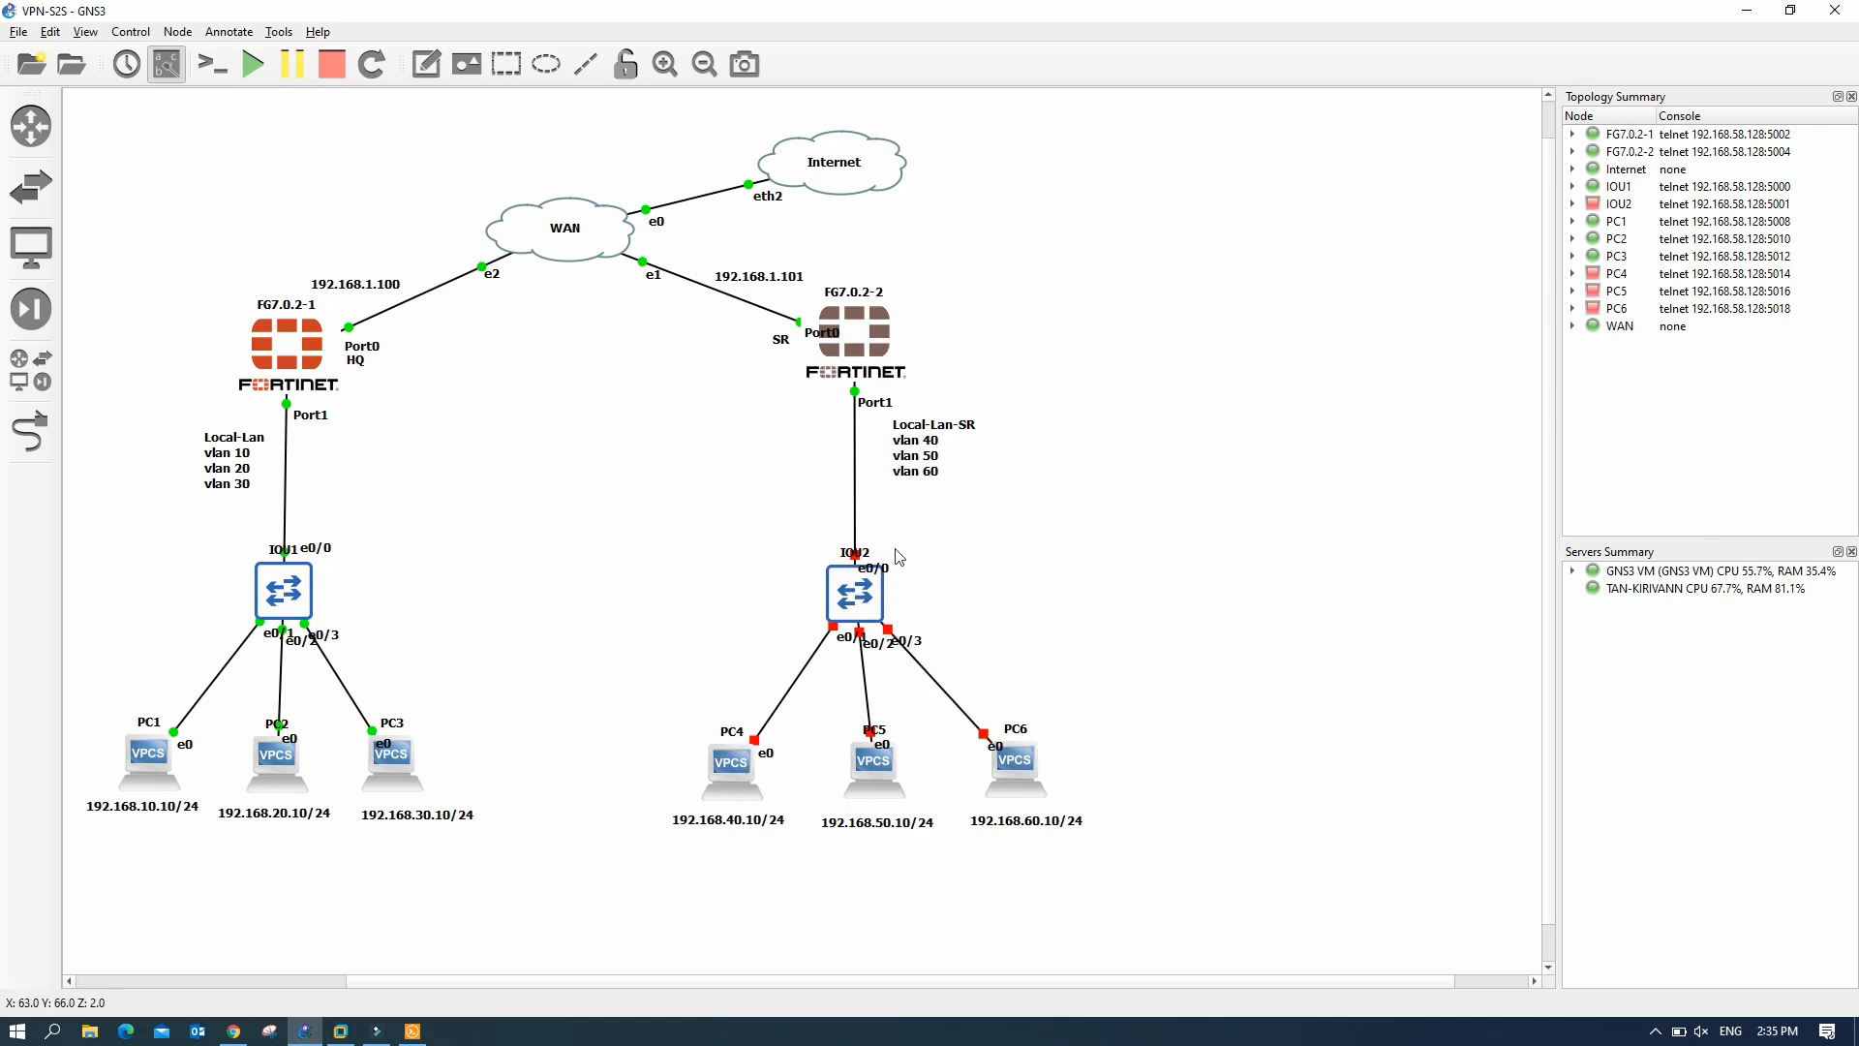
- Start the IOU2 switch from its right-click menu
right_click(863, 596)
left_click(902, 645)
mouse_move(848, 625)
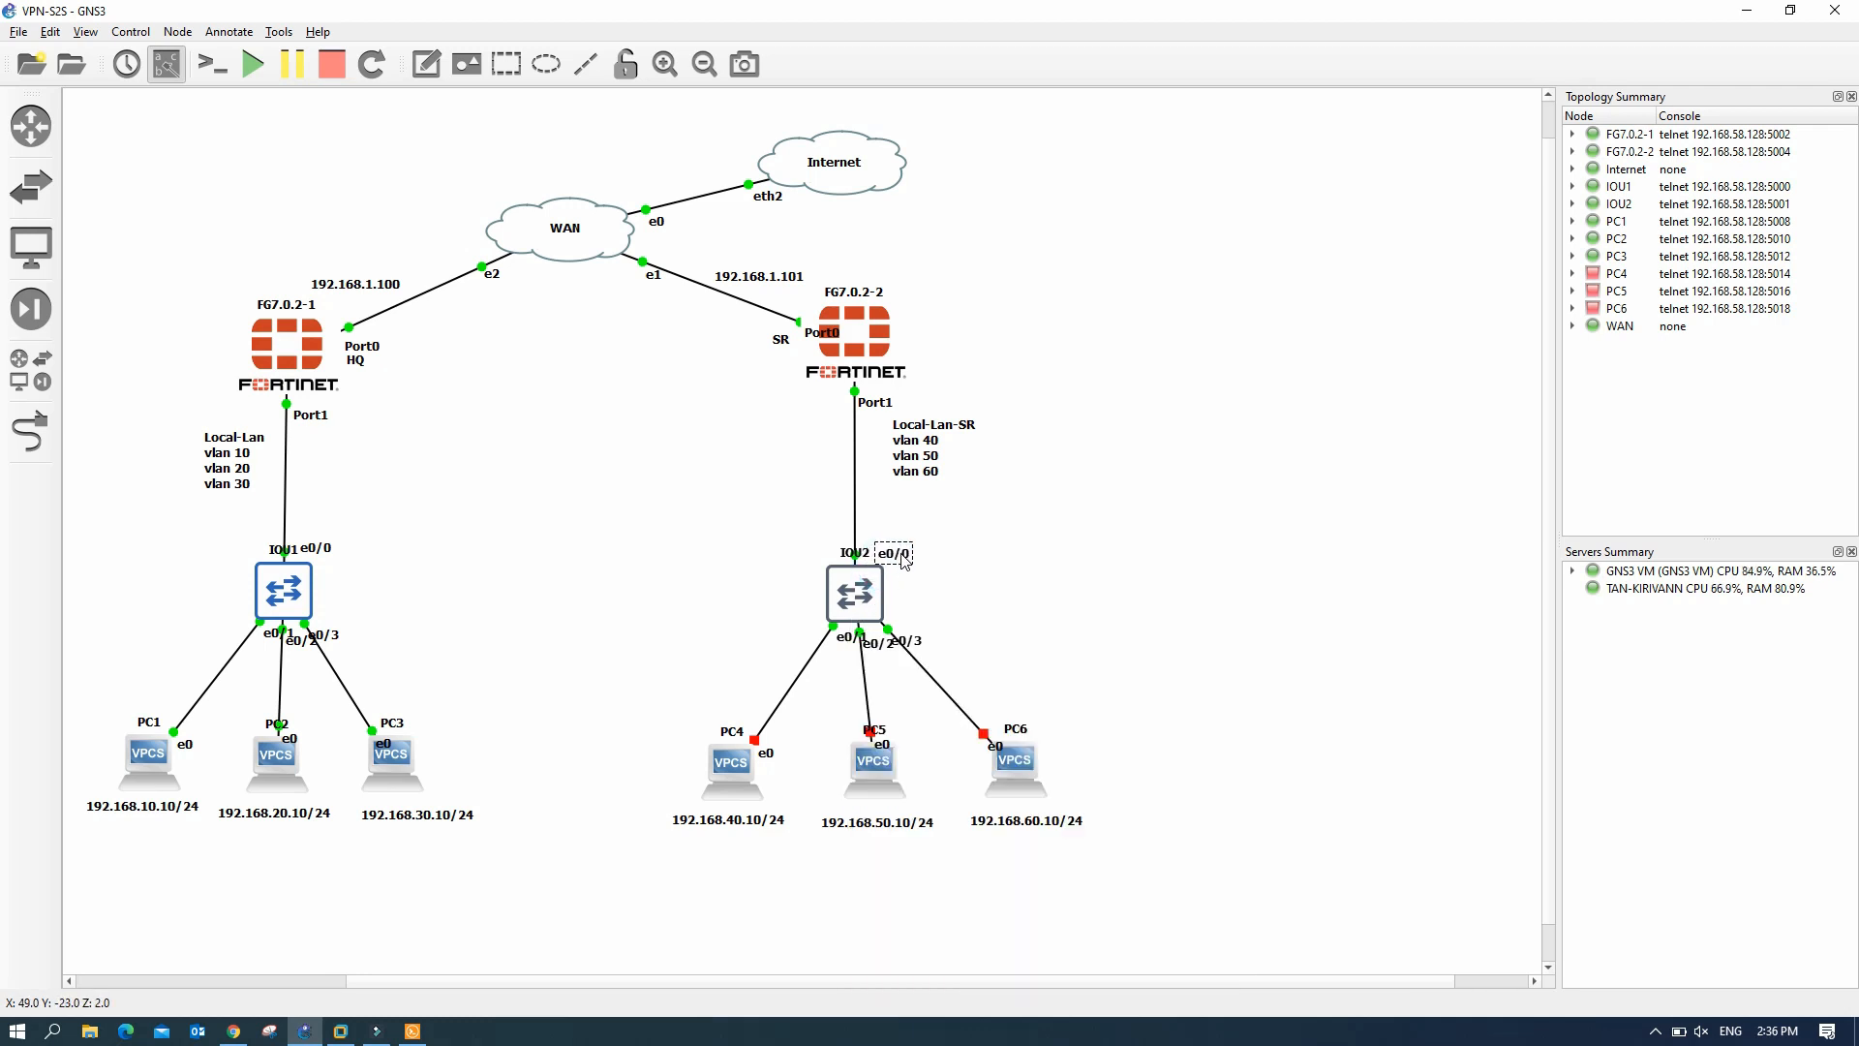
- Move an IOU2 port label to a clearer spot and open the switch's console
left_click(972, 586)
left_click_drag(906, 640, 800, 644)
left_click(826, 655)
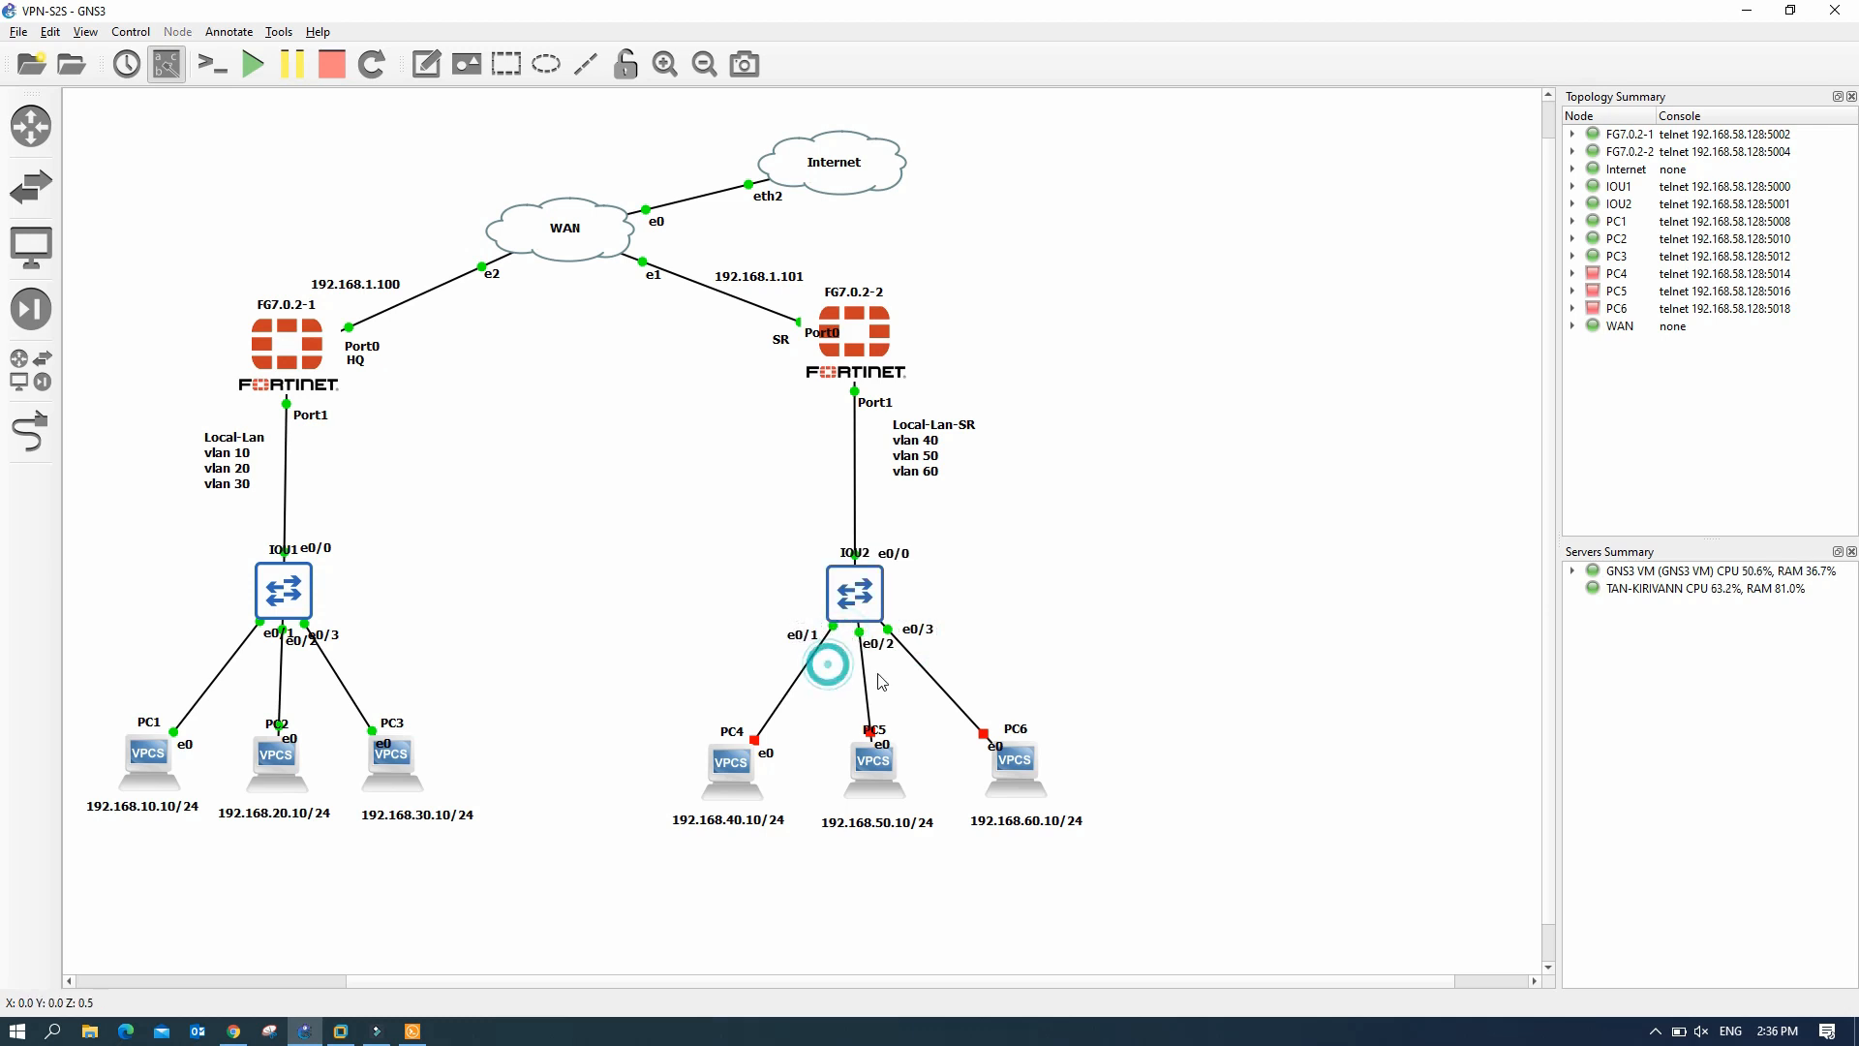
left_click(864, 607)
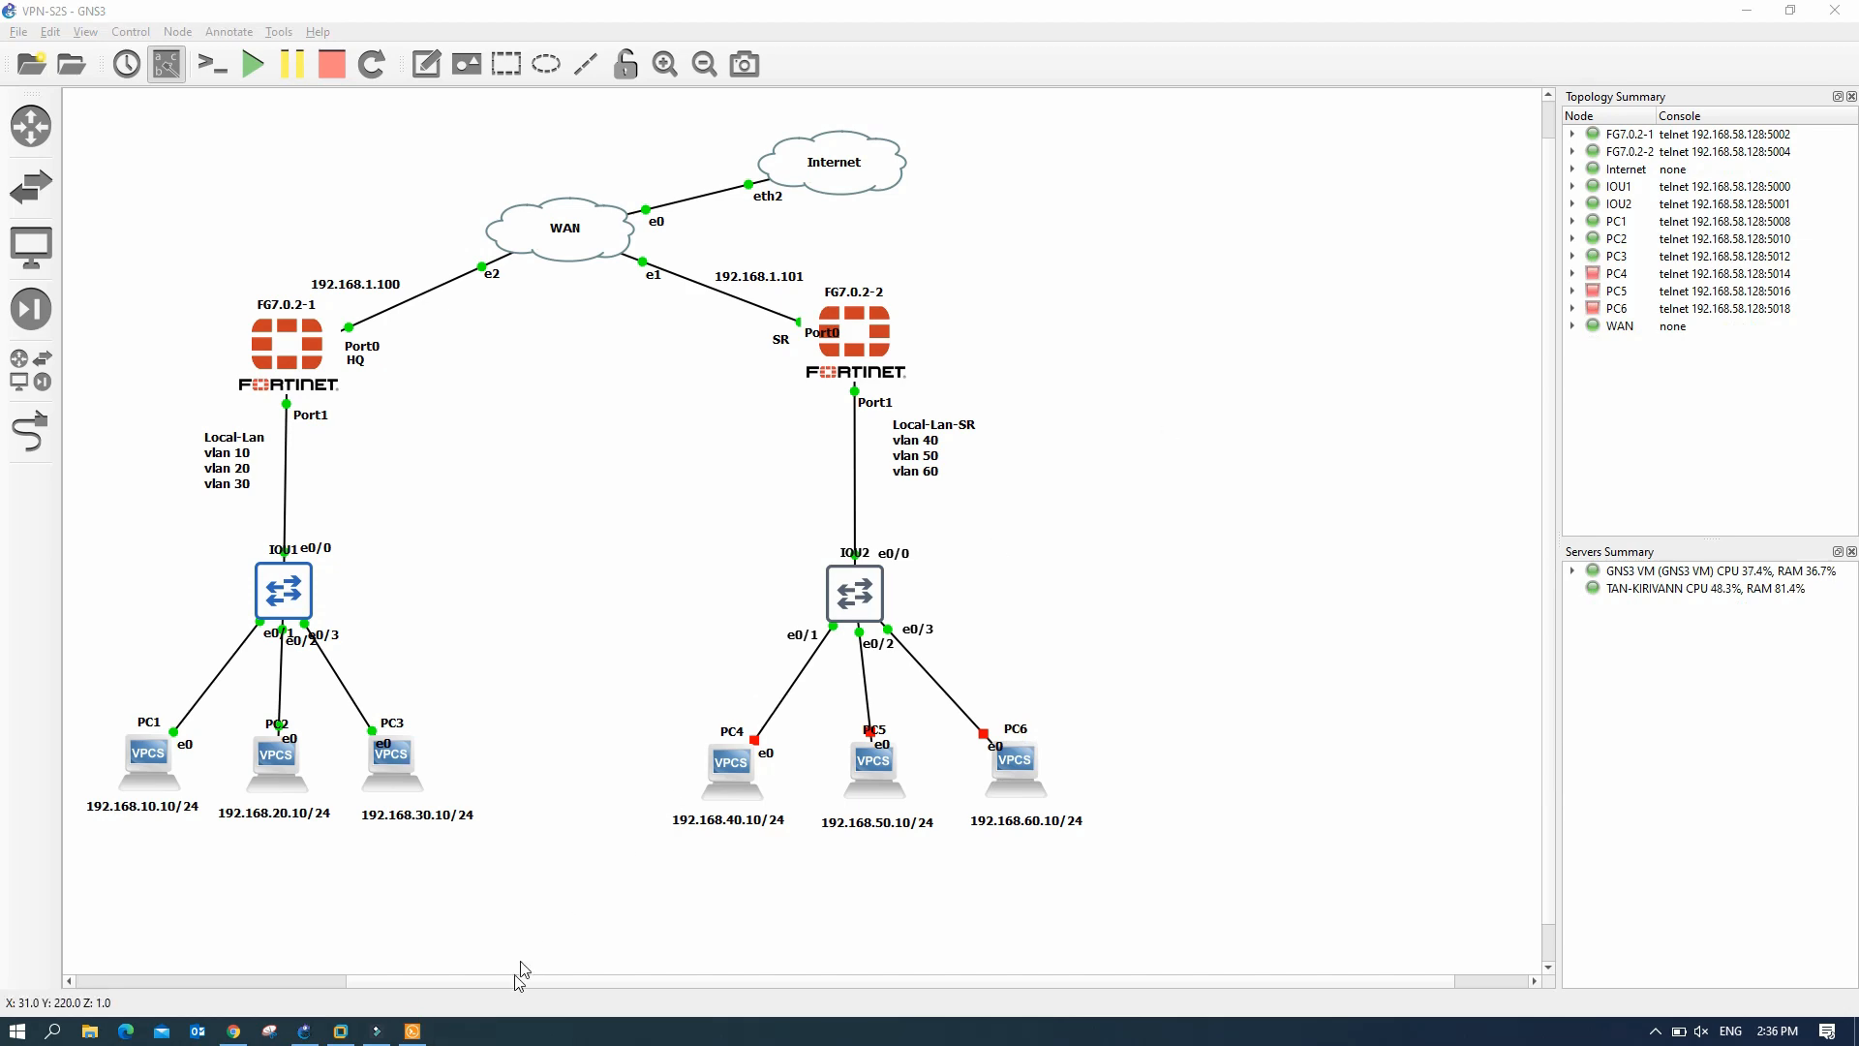
left_click(413, 1030)
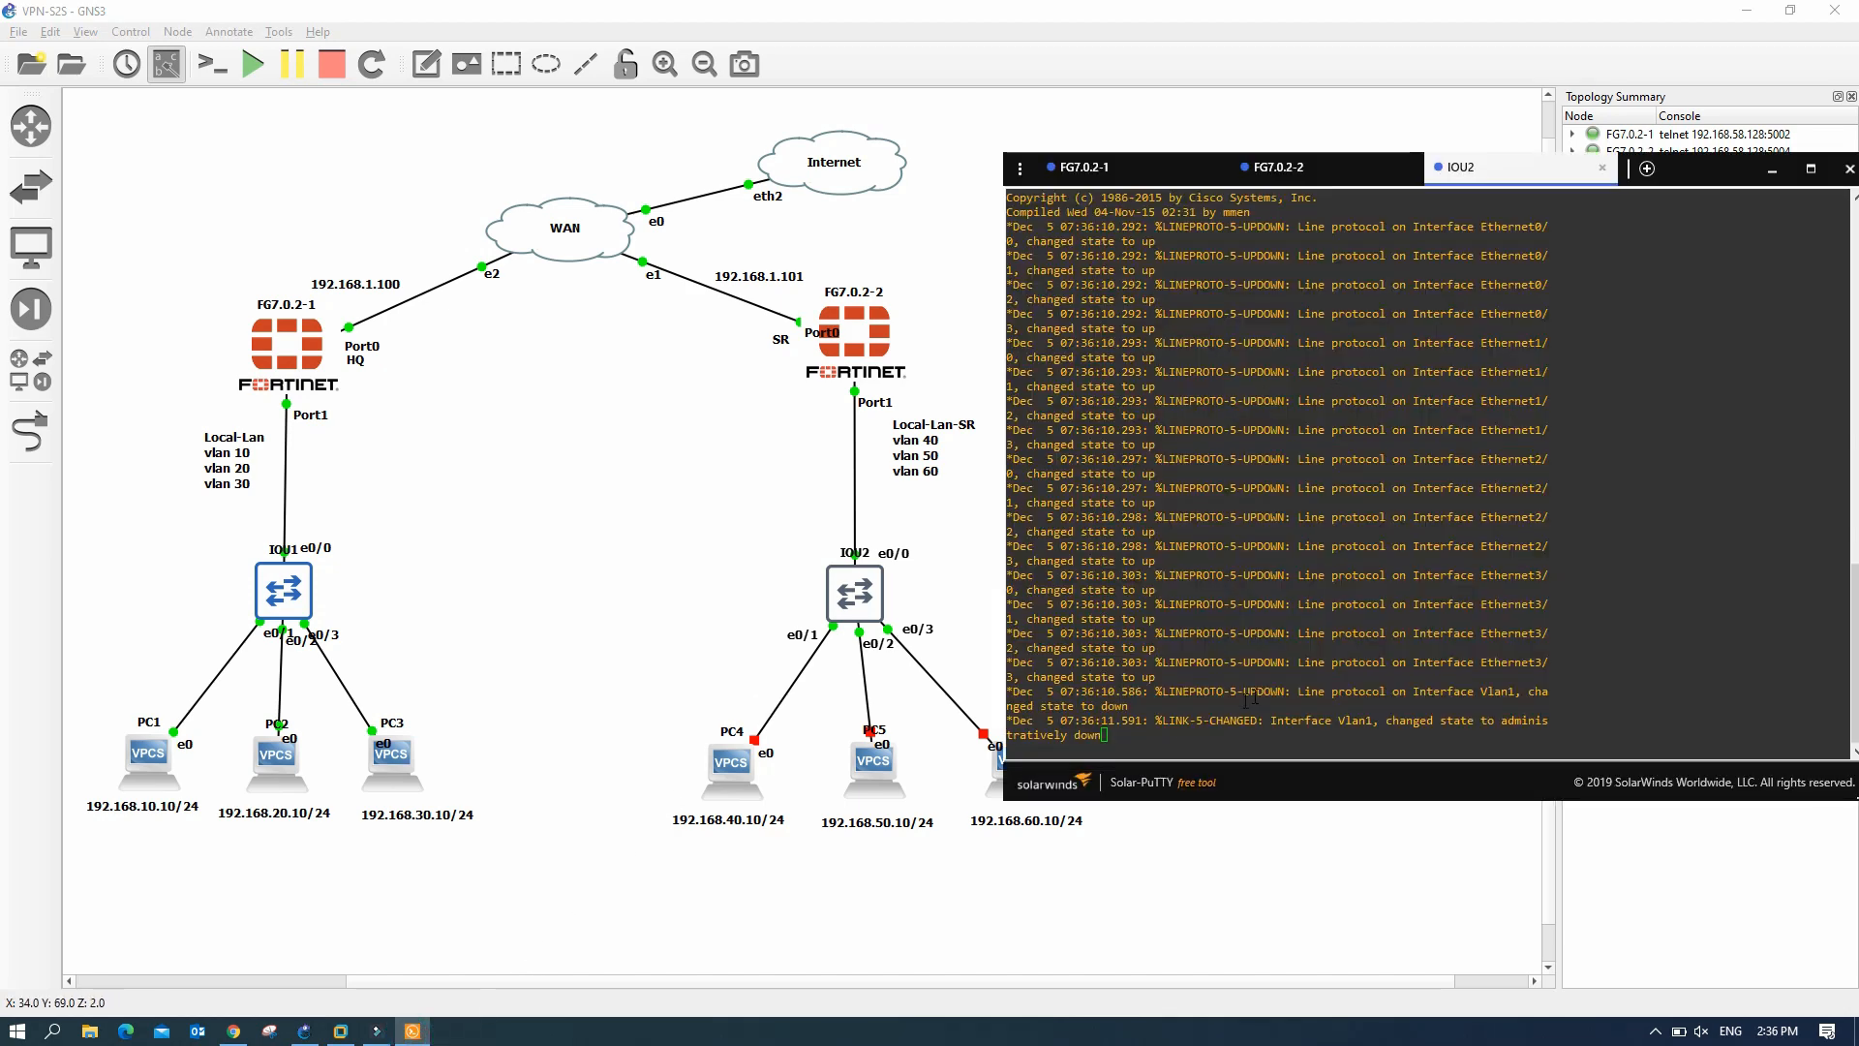
- Page through IOU2's running configuration with sh run
left_click(1147, 741)
key("Return")
key("Return")
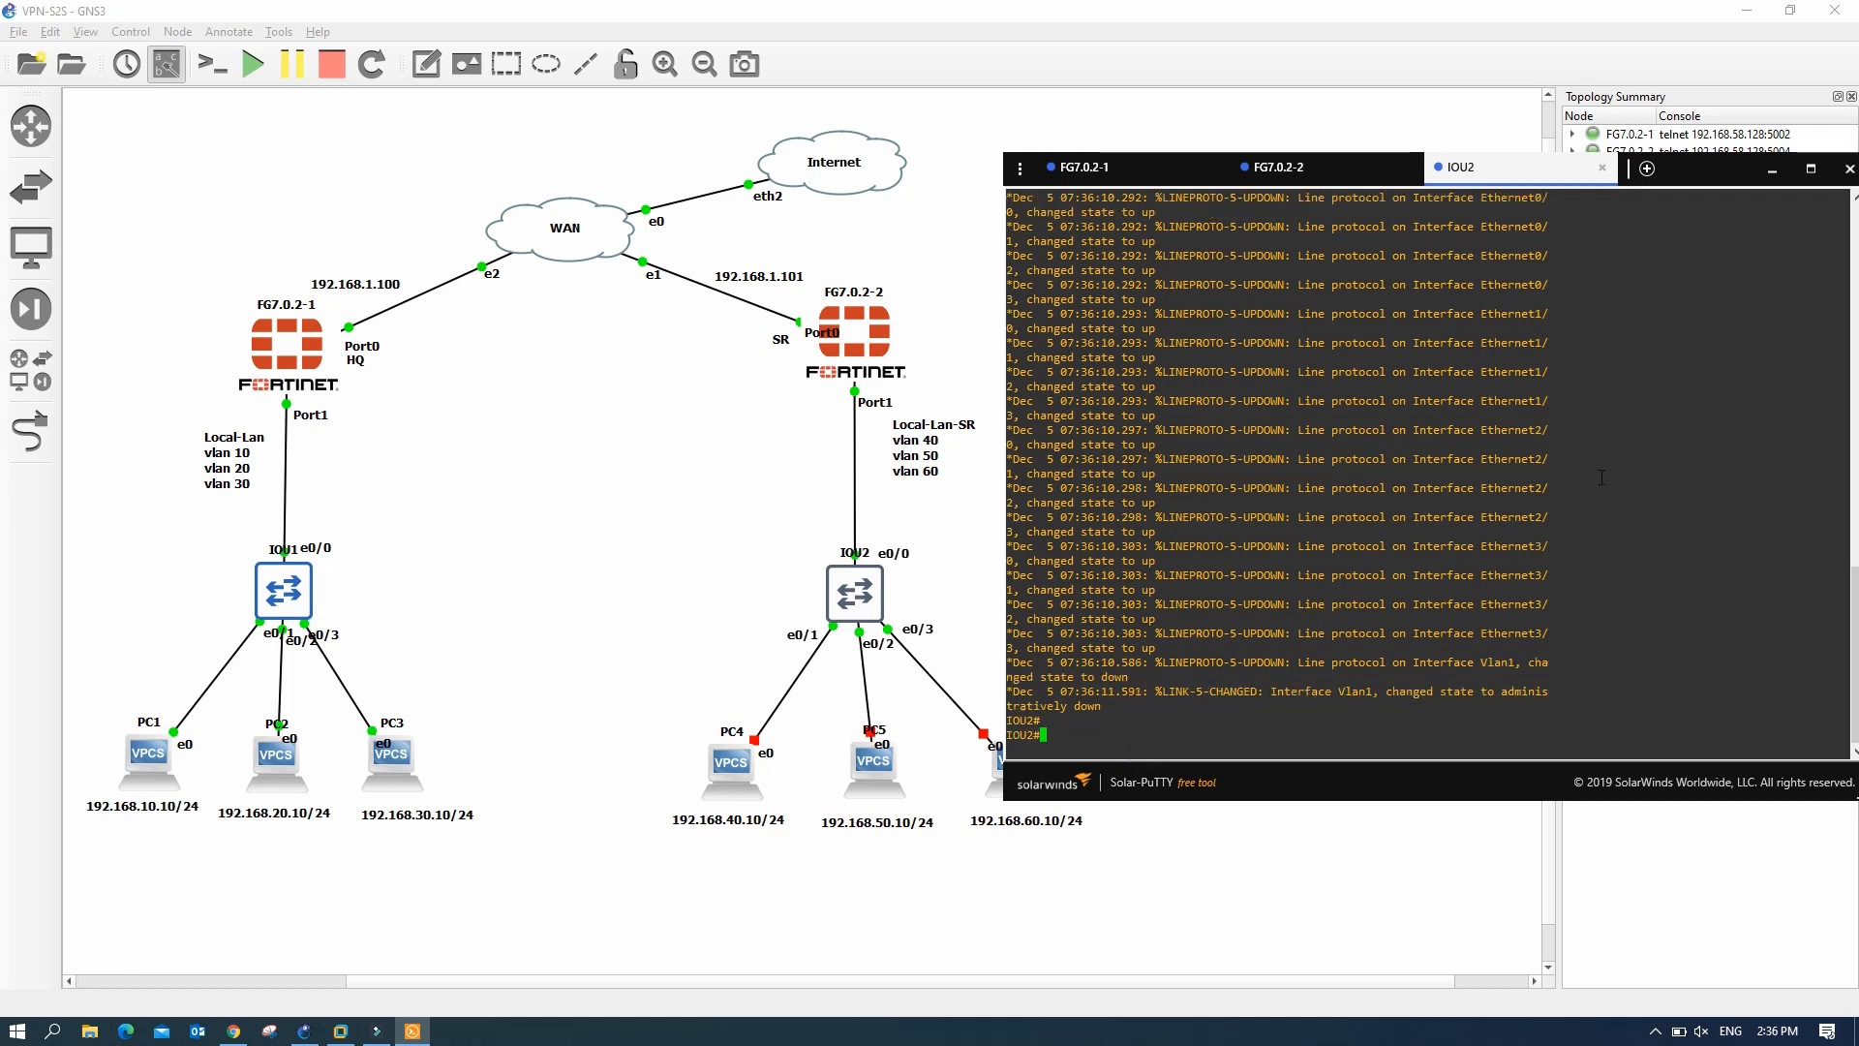
type("sh ")
type("sh")
type("n")
key("Return")
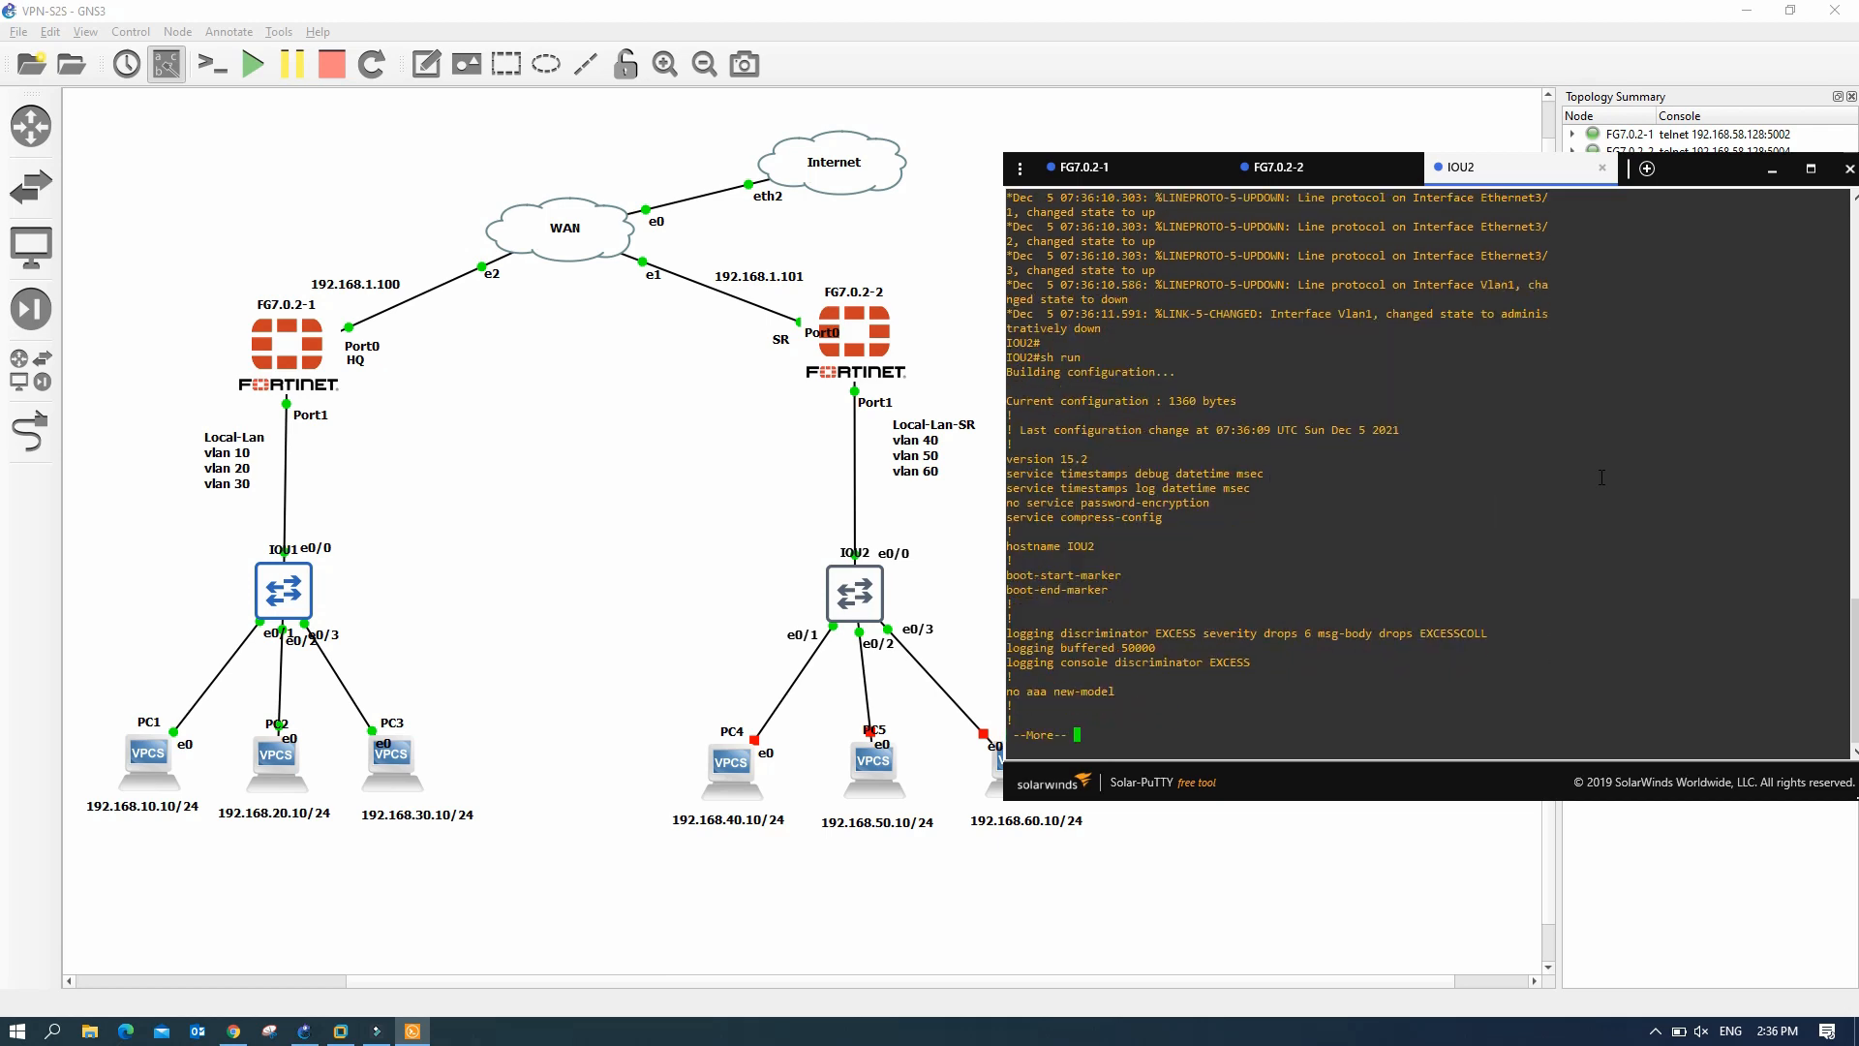
key("Return")
key("Return")
key("Return")
key("Return")
key("Return")
key("Return")
key("Return")
key("Return")
key("Return")
key("Return")
key("Return")
key("Return")
key("Return")
key("Return")
key("Return")
key("Return")
key("Return")
key("Return")
key("Return")
key("Return")
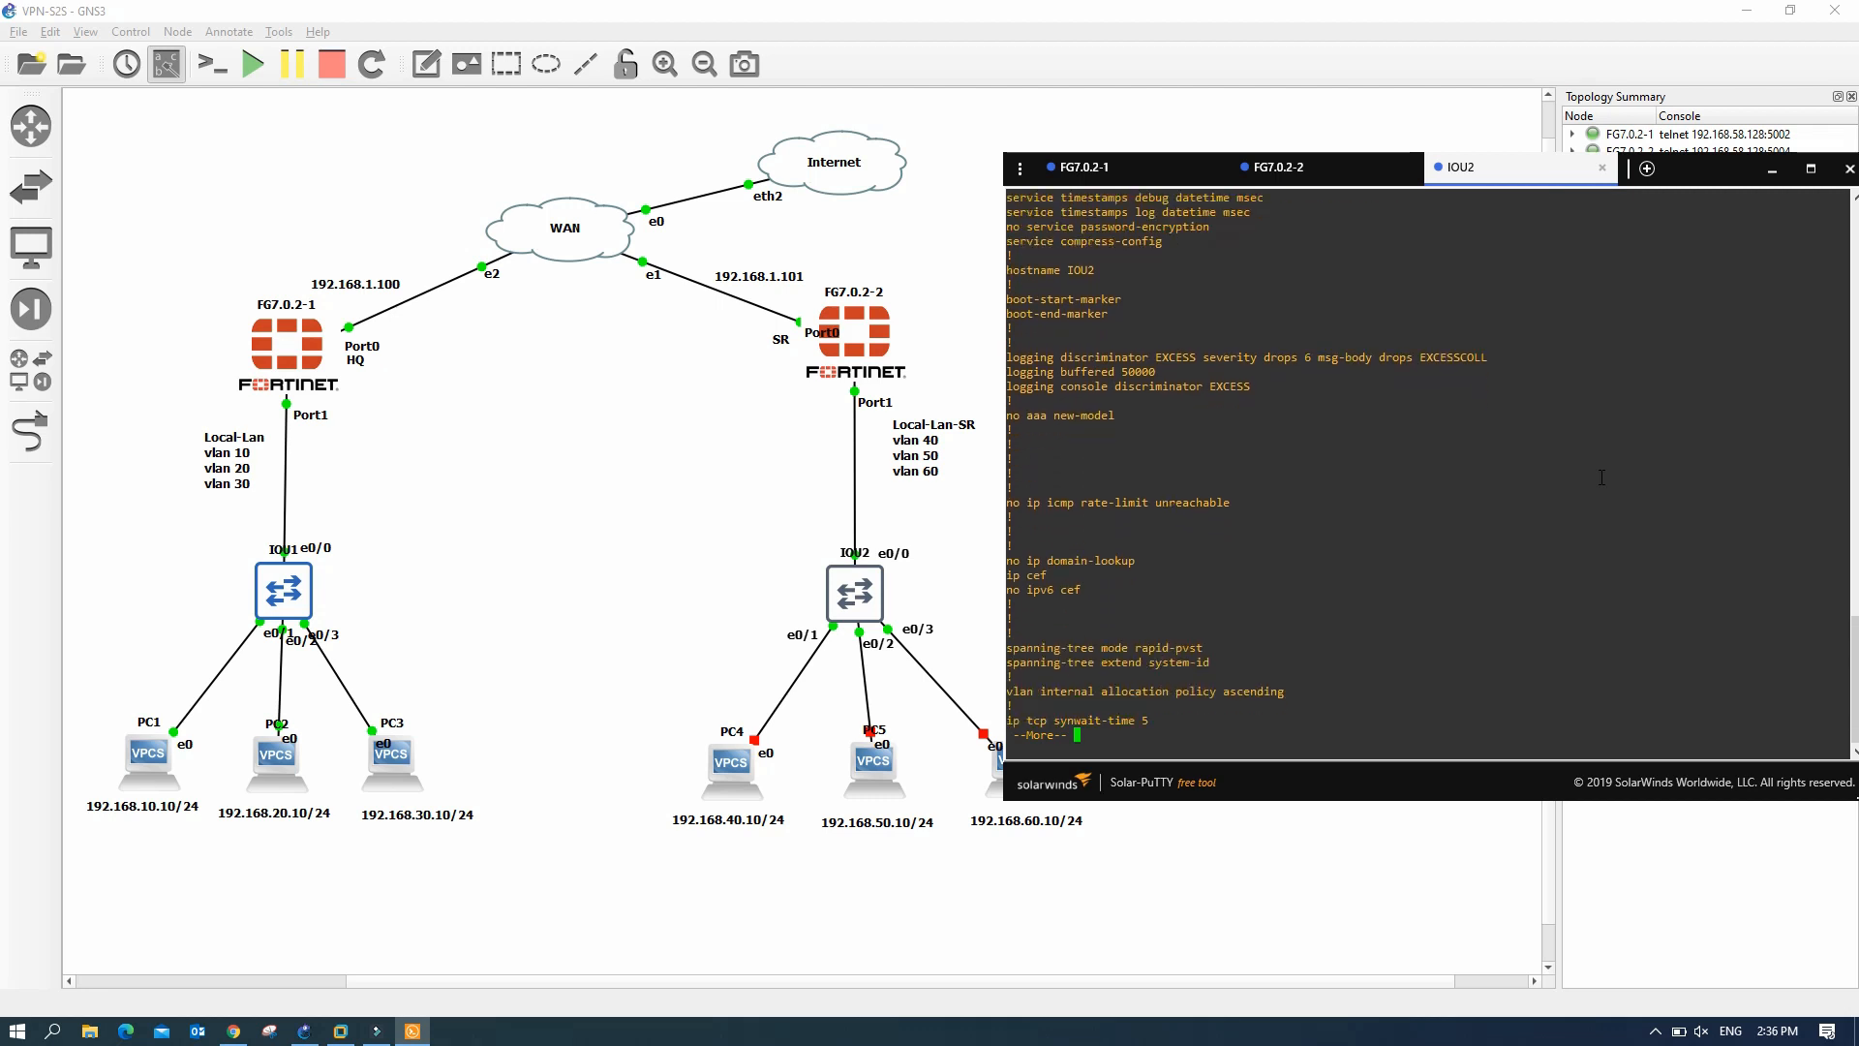
key("Return")
key("Return")
key("Return")
key("Return")
key("Return")
key("Return")
key("Return")
key("Return")
key("Return")
key("Return")
key("Return")
key("Return")
key("Return")
key("Return")
key("Return")
key("Return")
key("Return")
key("Return")
key("Return")
key("Return")
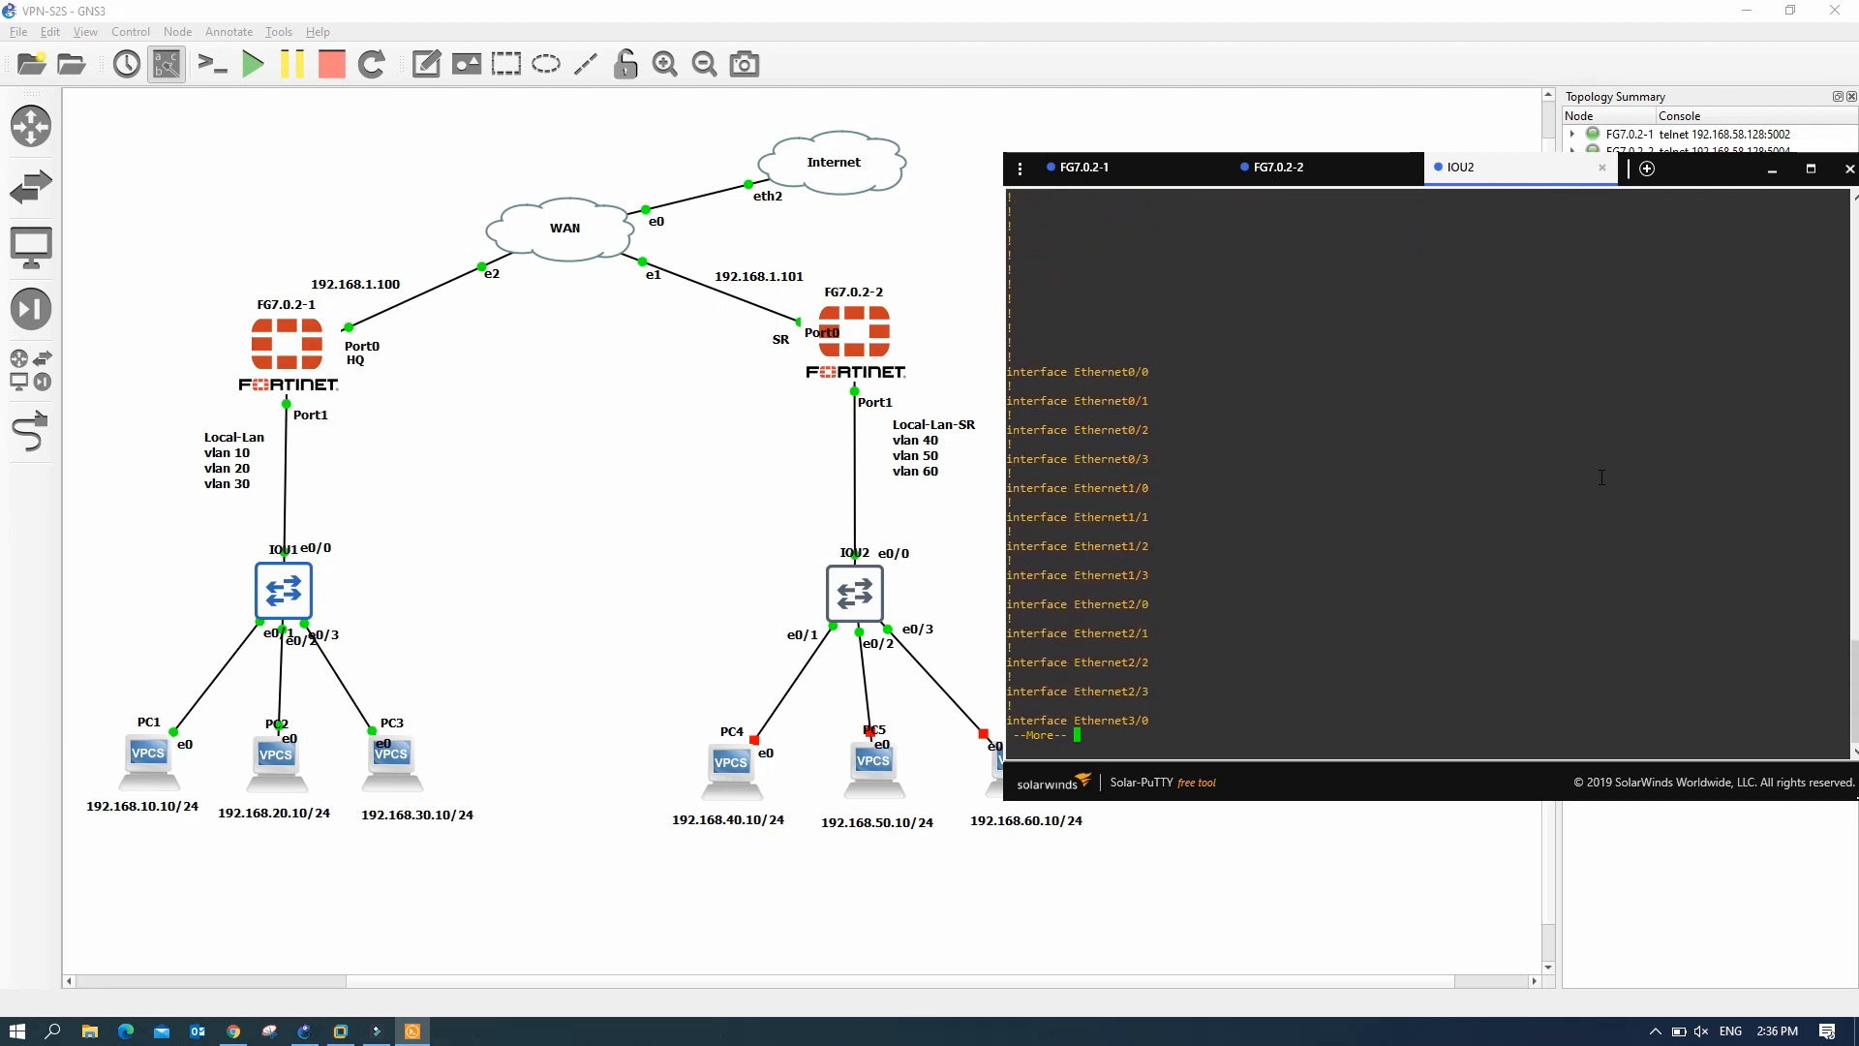
key("Return")
key("Return")
key("Return")
key("Return")
key("Return")
key("Return")
key("Return")
key("Return")
key("Return")
key("Return")
key("Return")
key("Return")
key("Return")
key("Return")
key("Return")
key("Return")
key("Return")
key("Return")
key("Return")
key("Return")
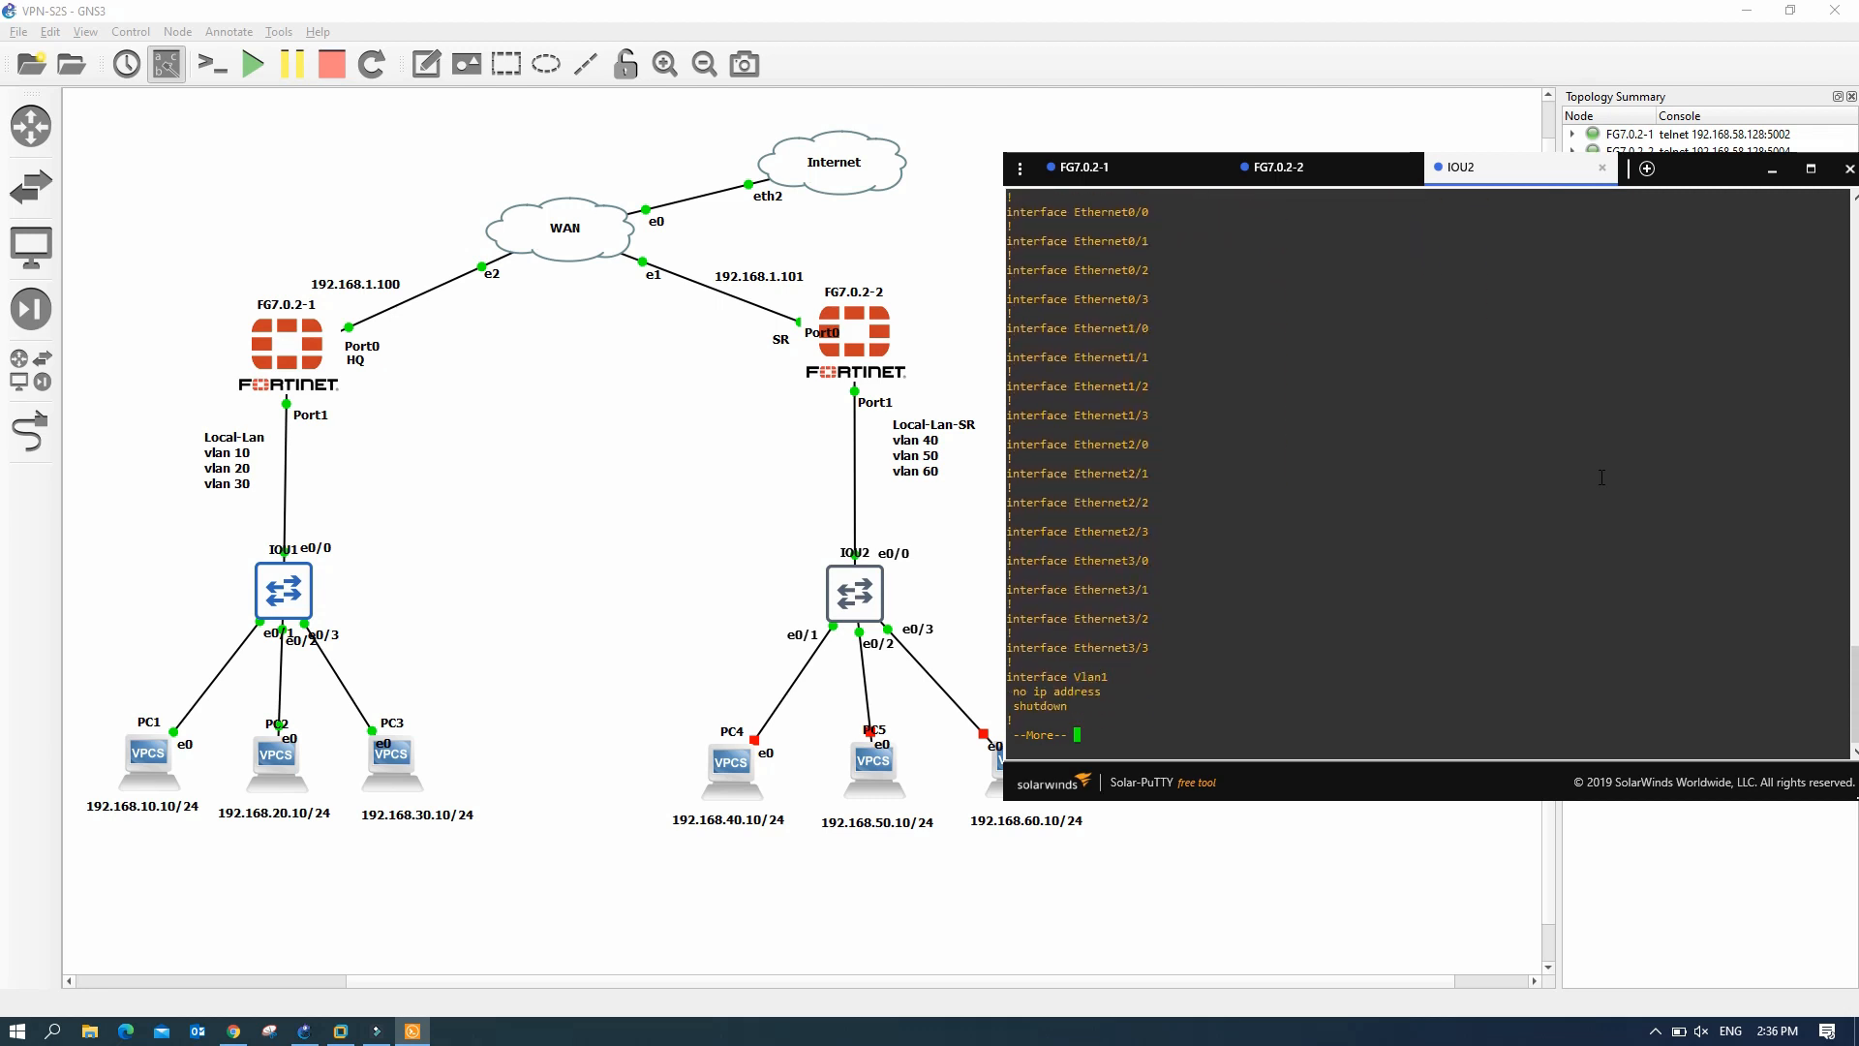
key("Return")
key("Return")
key("Return")
key("Return")
key("Return")
key("Return")
key("Return")
key("Return")
key("Return")
key("Return")
key("Return")
key("Return")
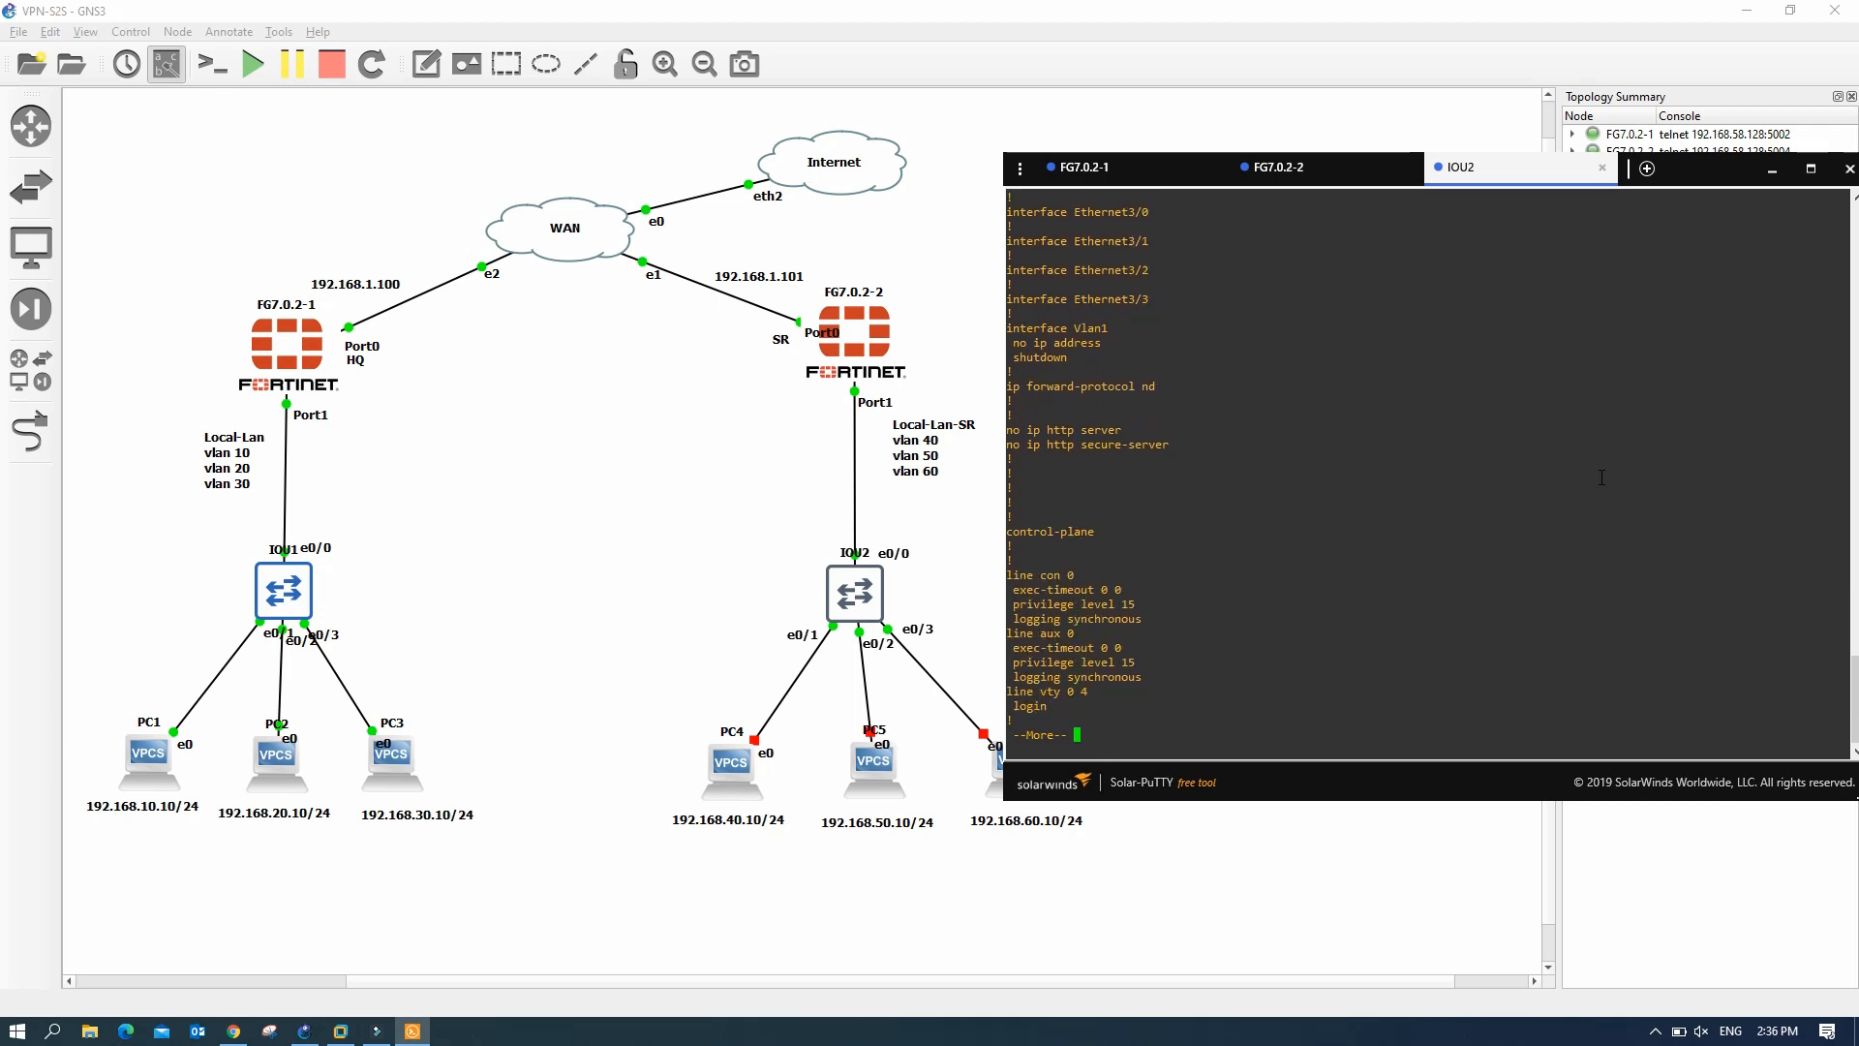
key("Return")
key("Return")
key("Return")
key("Return")
key("Return")
key("Return")
key("Return")
key("Return")
key("Return")
key("Return")
key("Return")
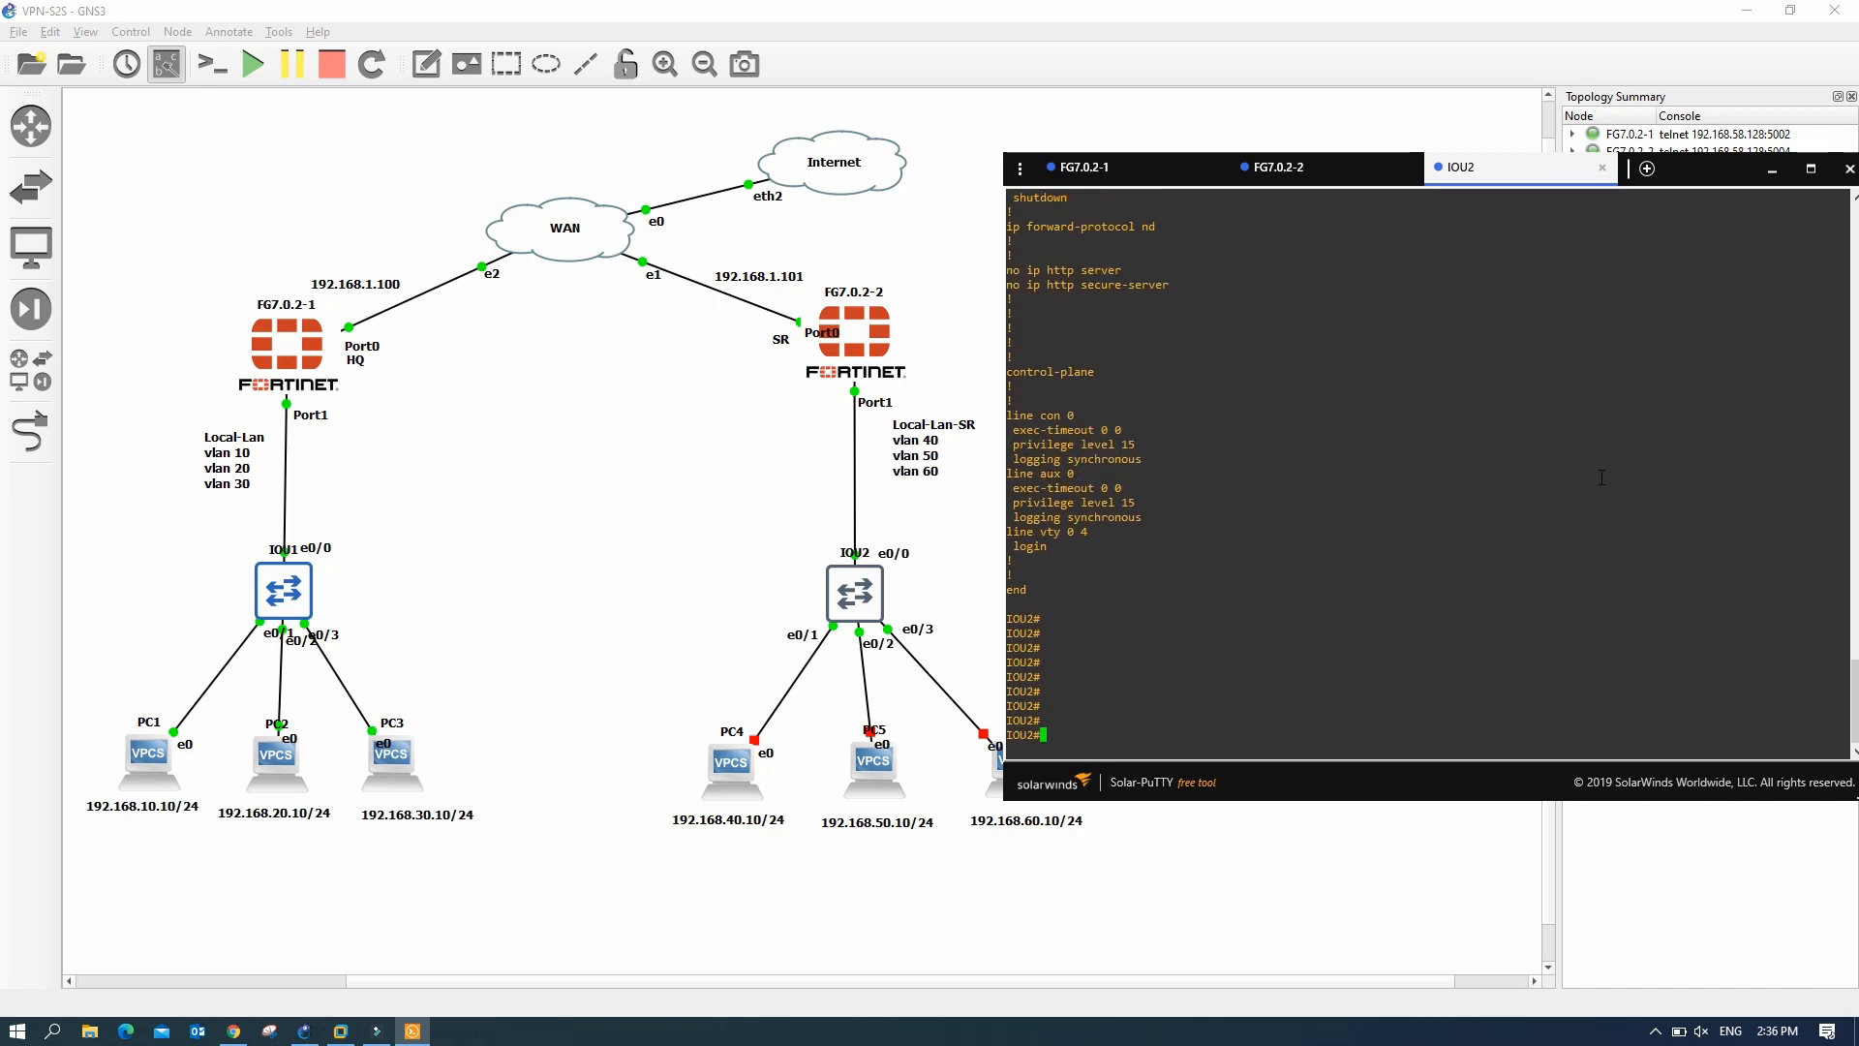
- Create VLANs 40, 50 and 60 in global config and verify them with do sh vlan bri
type("conf t")
key("Return")
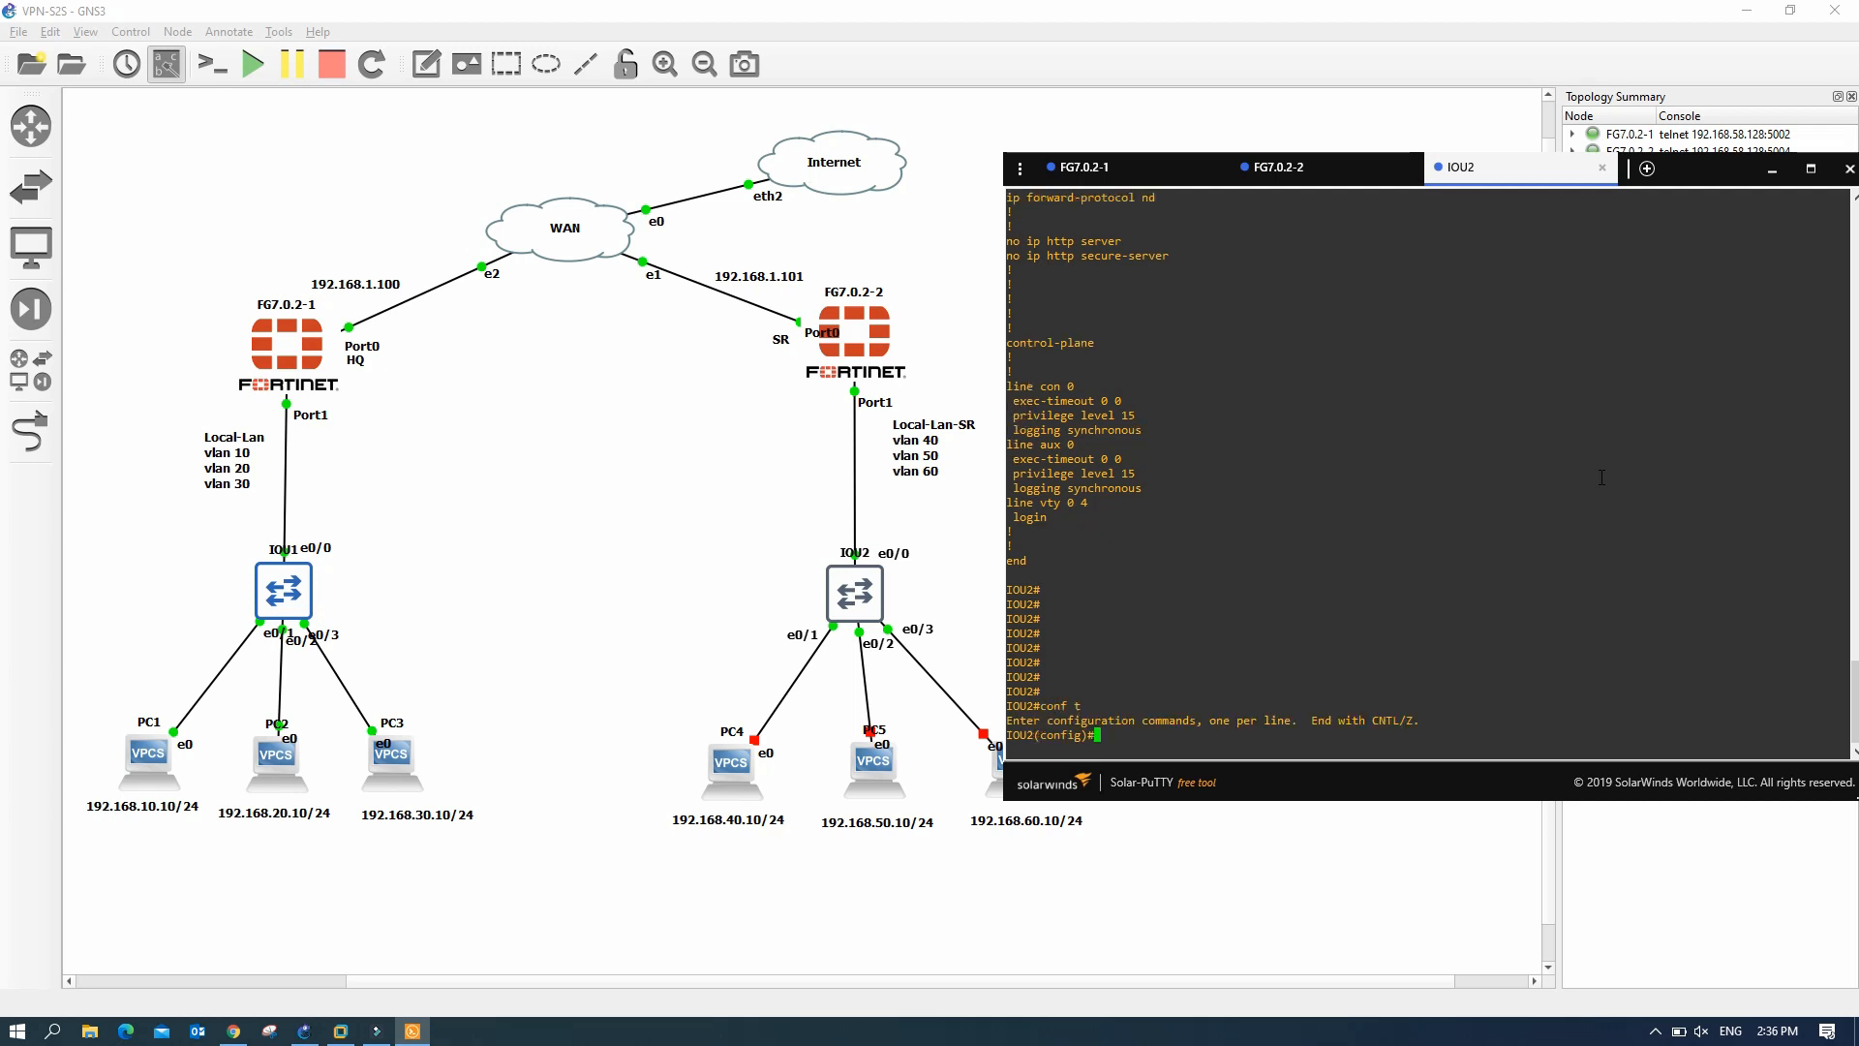
type("vlan 40")
key("Return")
type("vlan 50")
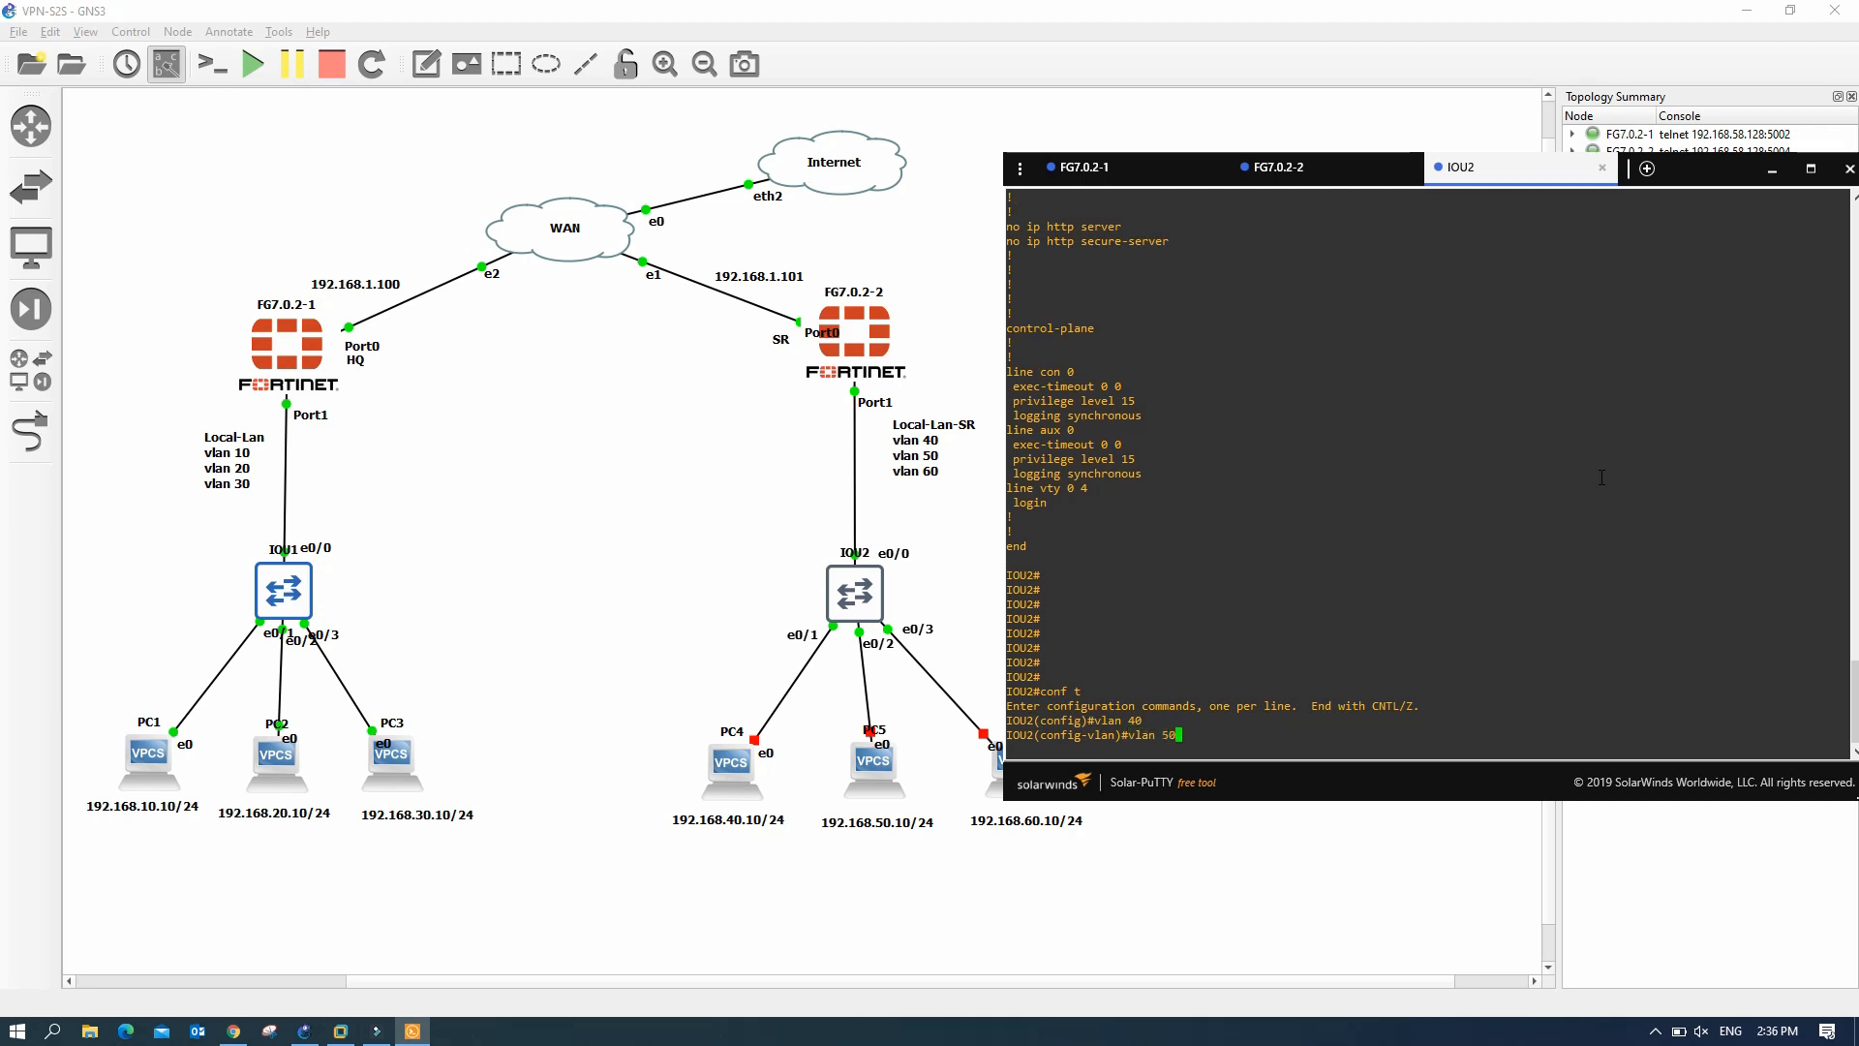
key("Return")
type("vlan ")
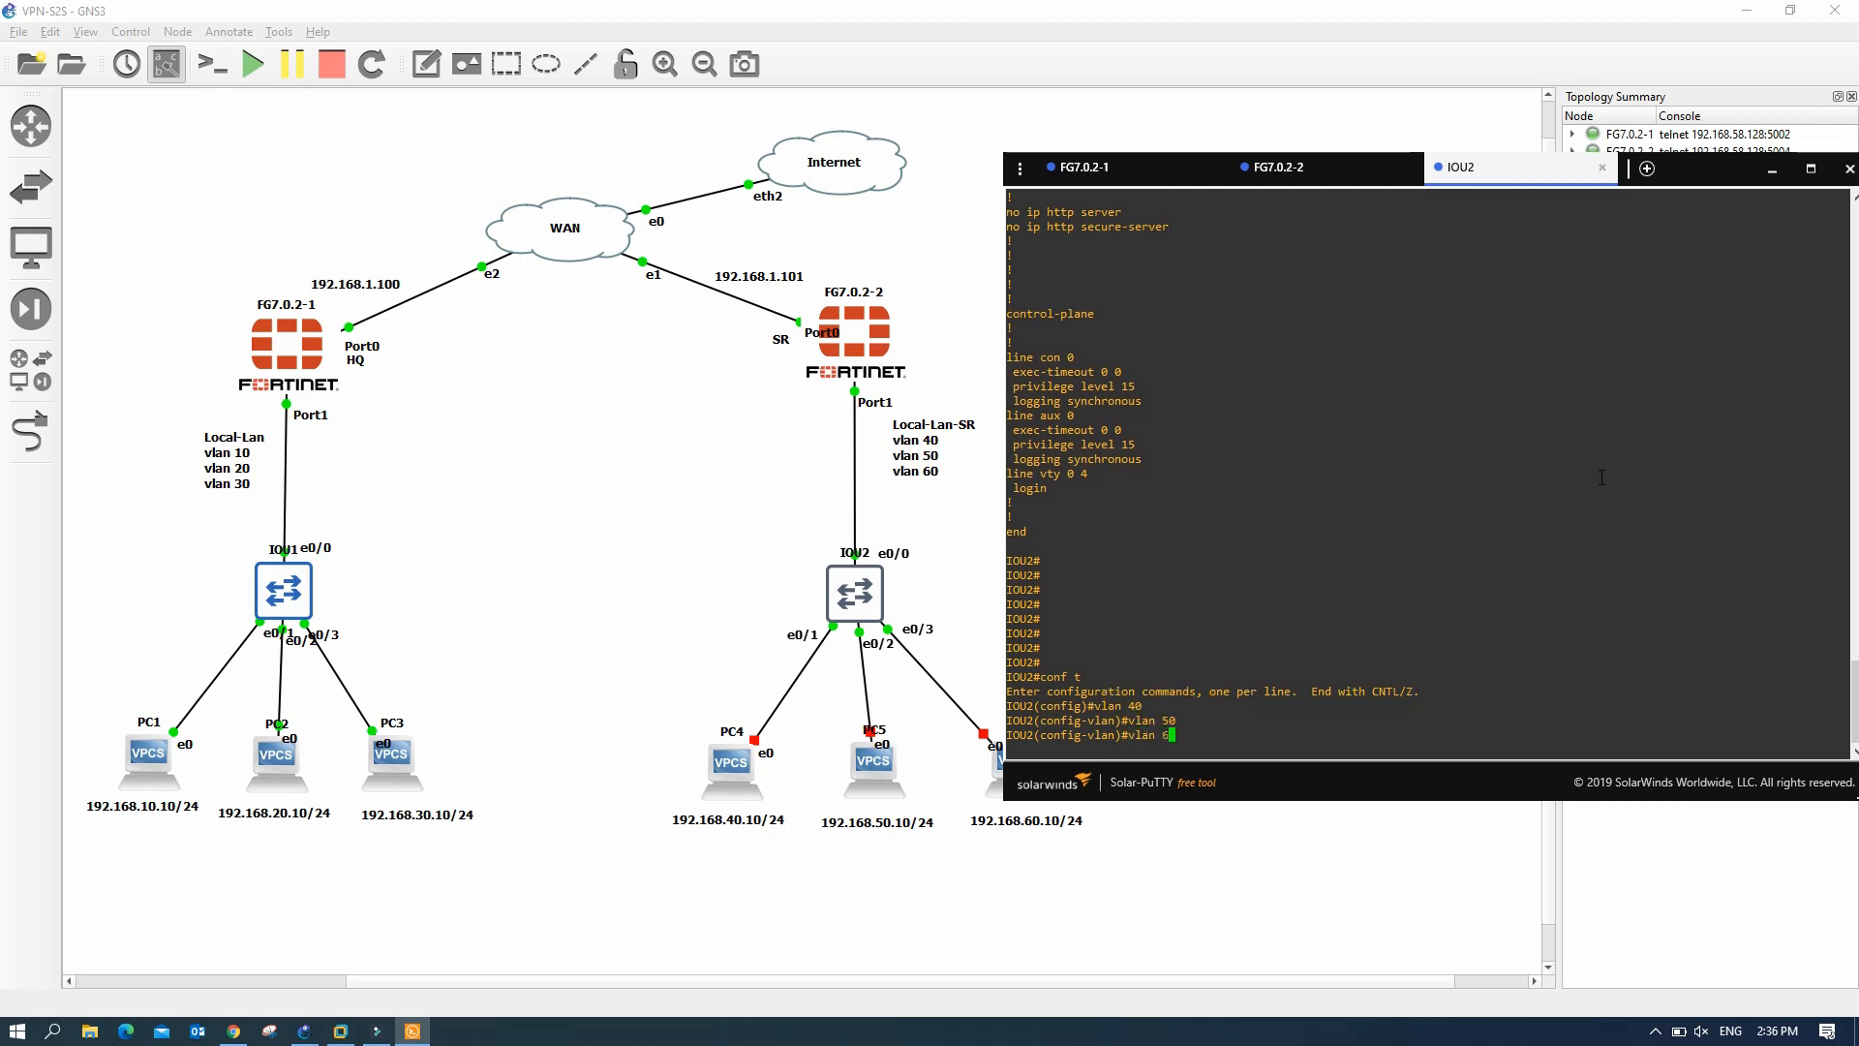
type("60")
key("Return")
type("exit")
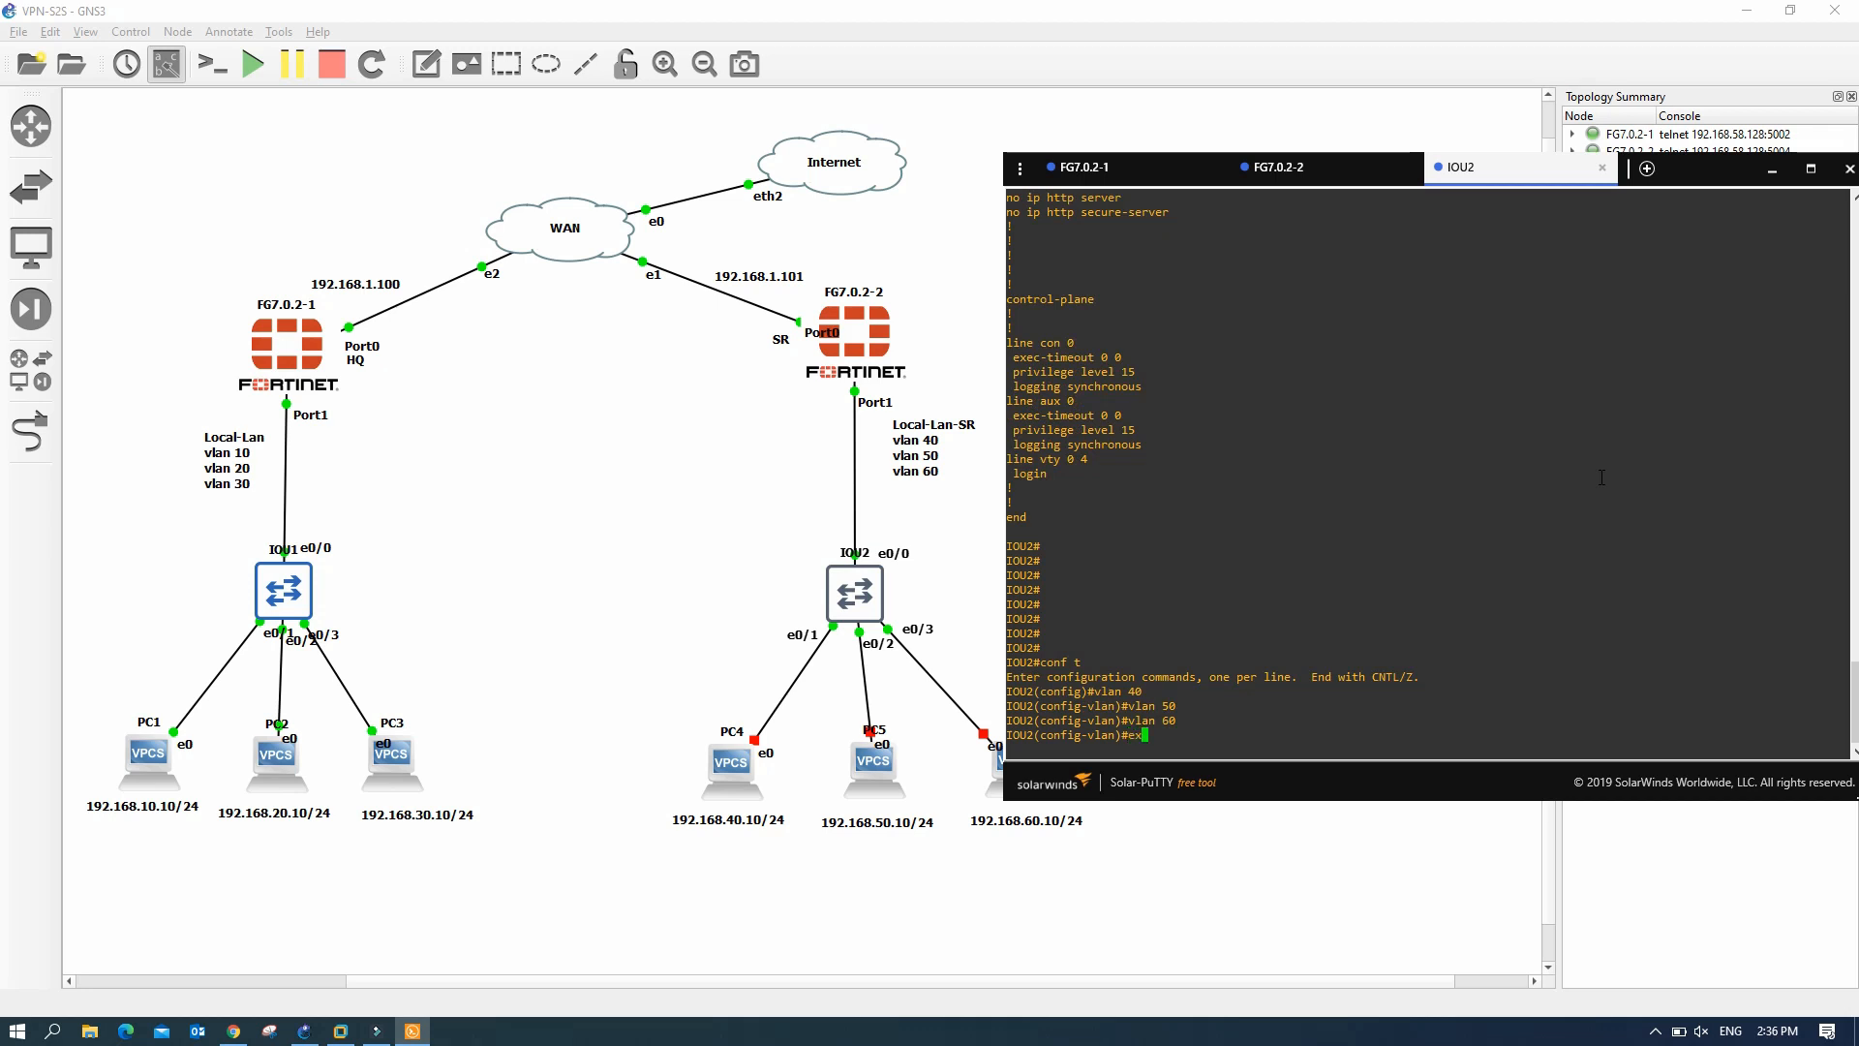
key("Return")
type("do sh vlan bri")
key("Return")
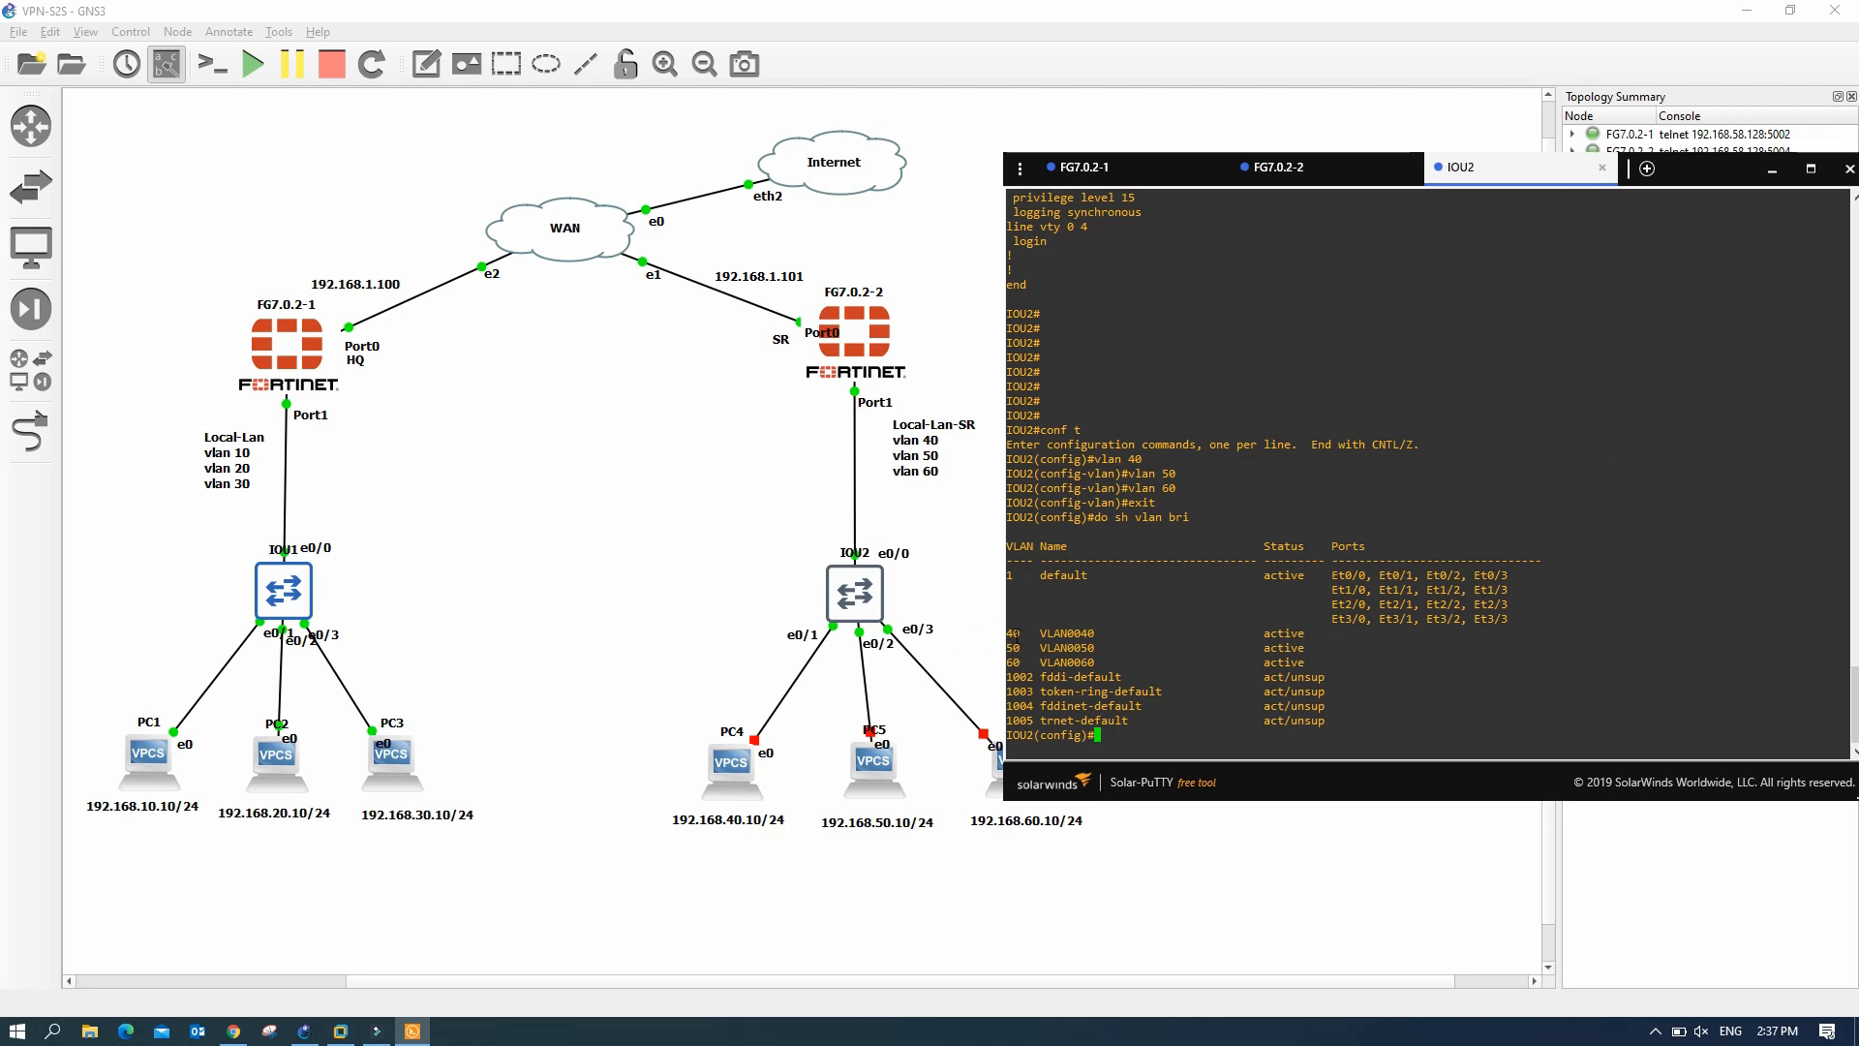
left_click(1117, 738)
- Make e0/0 a dot1q-encapsulated trunk port
type("int e0/0")
key("Return")
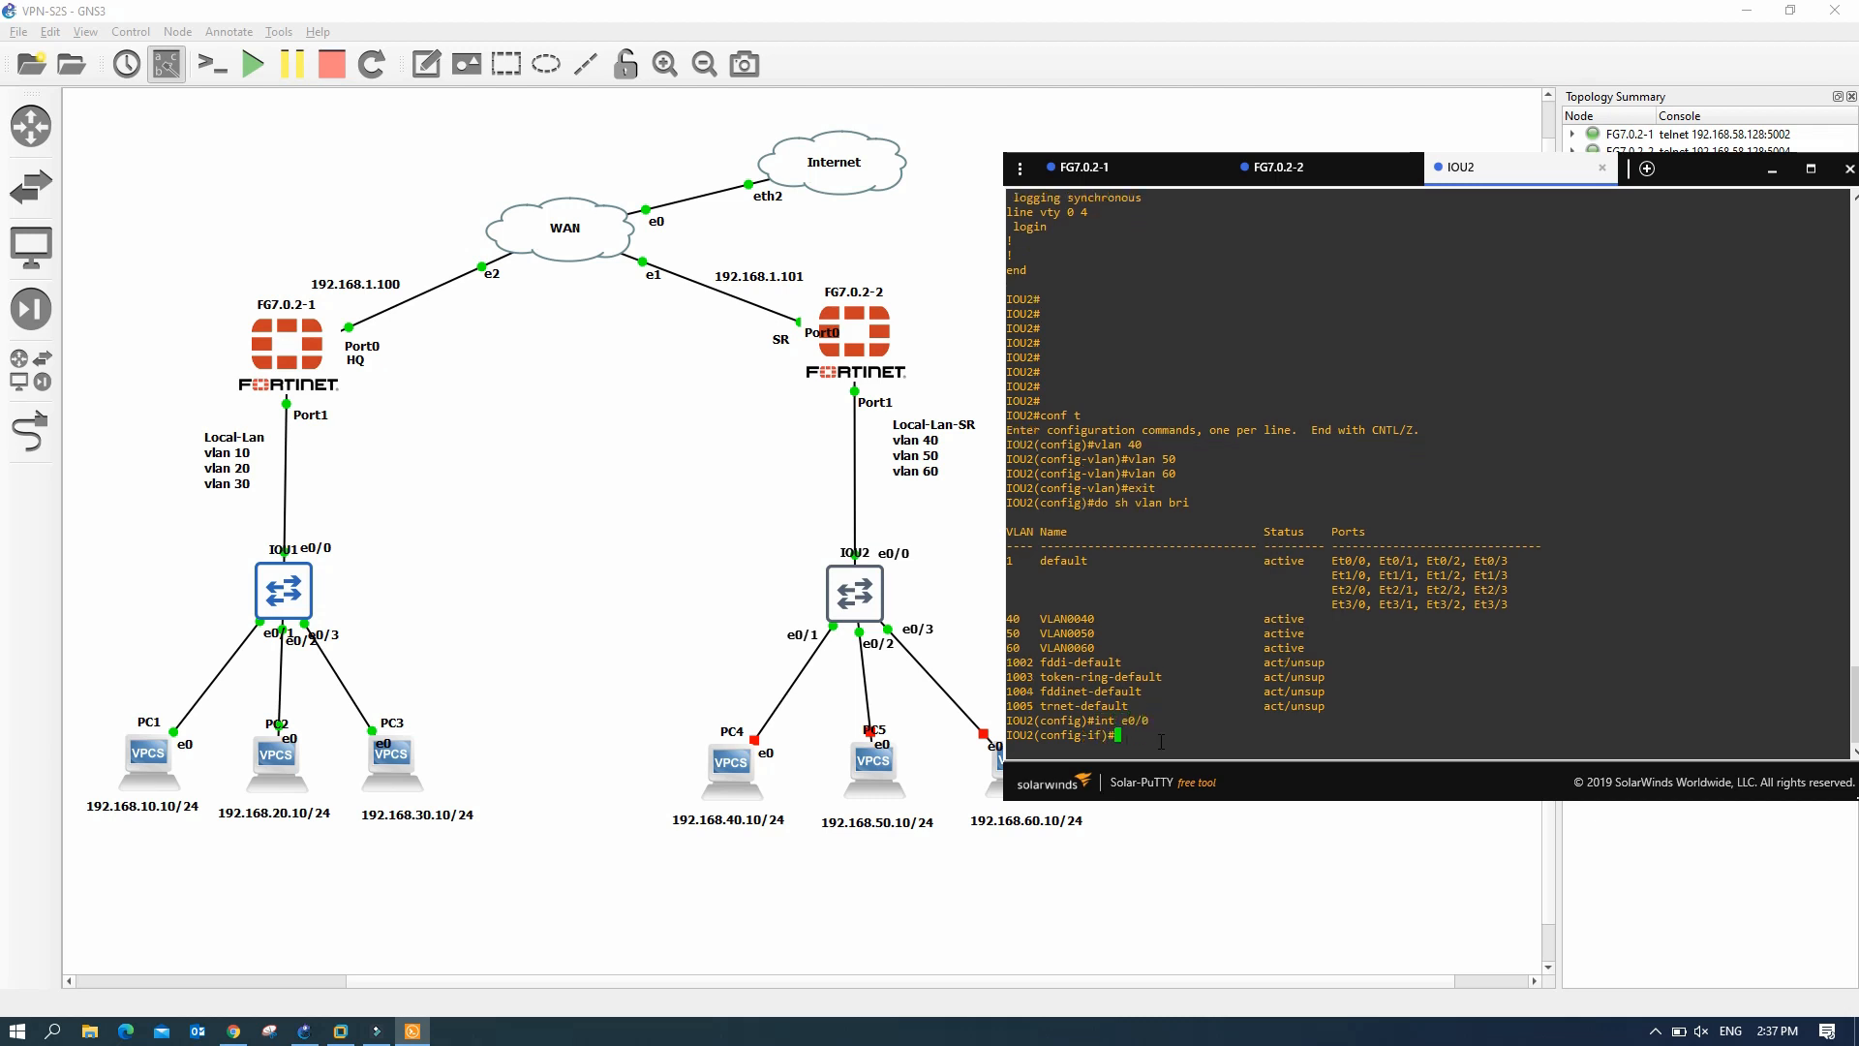
type("swi")
key("Tab")
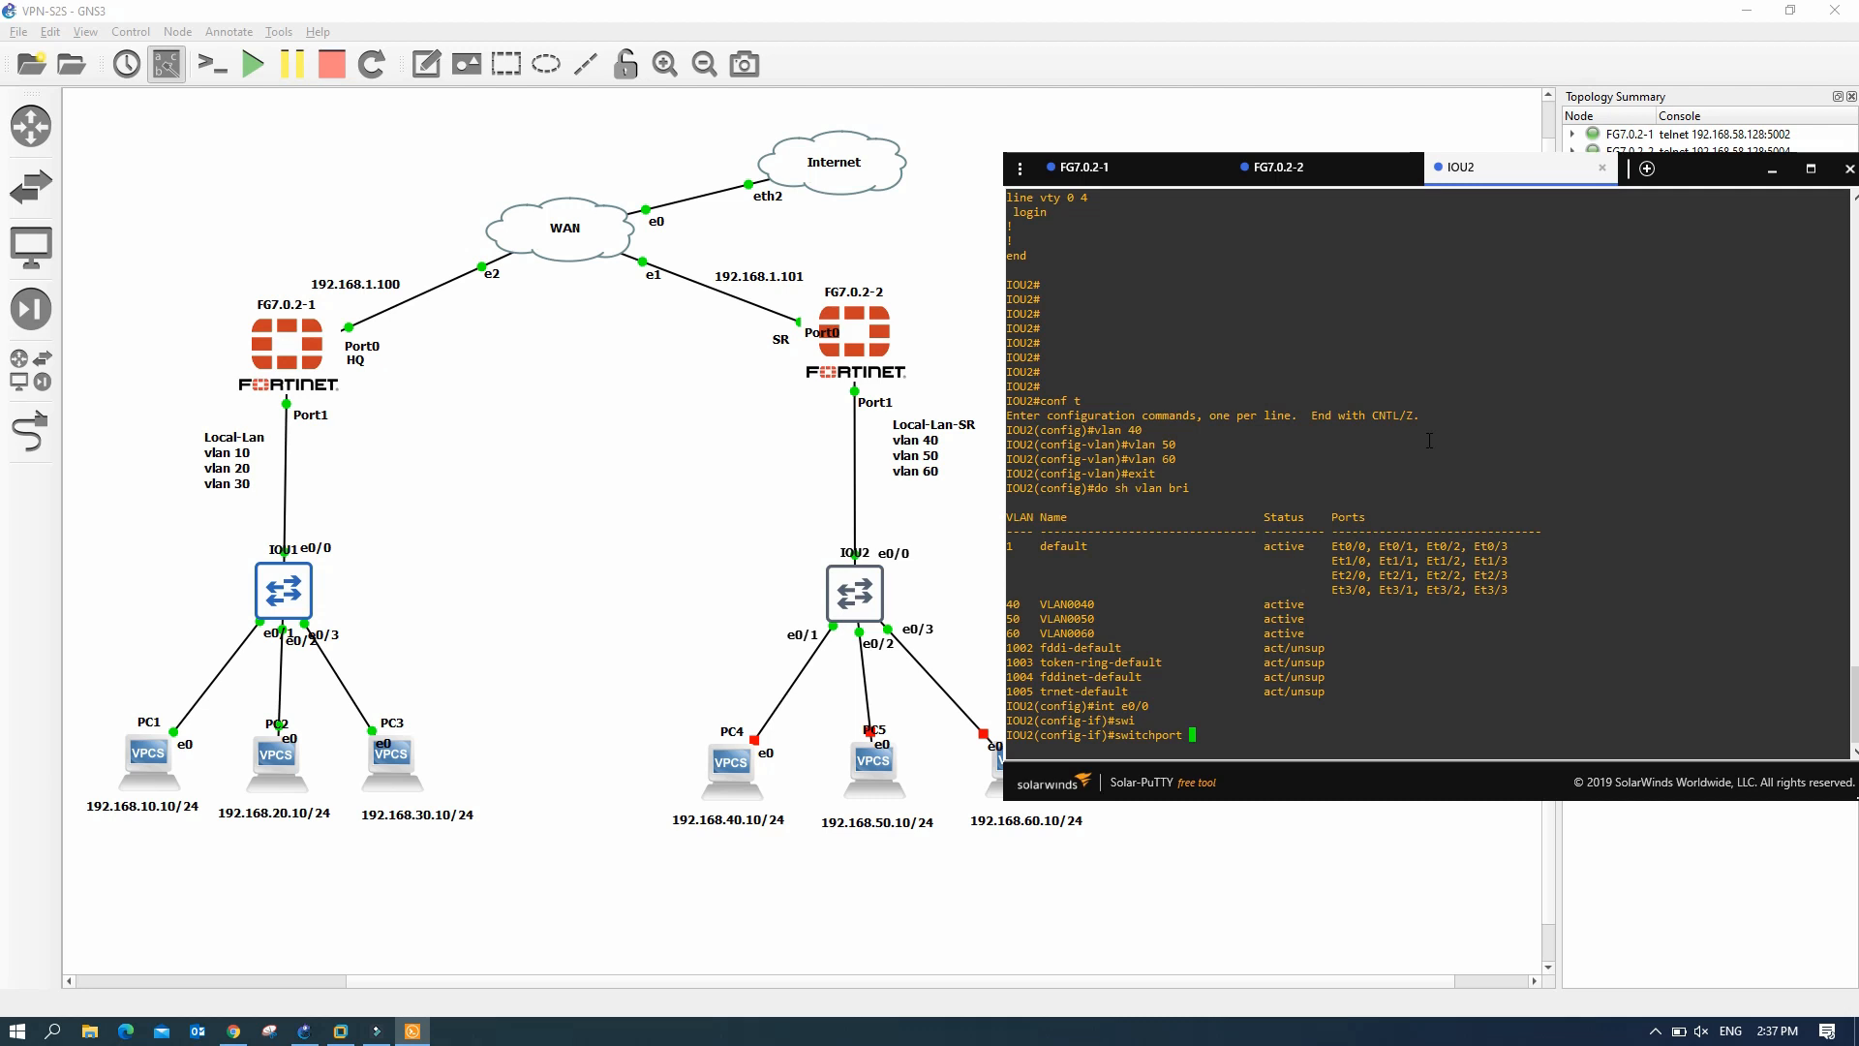
type("tru")
key("Tab")
type("enca")
key("Tab")
type("do")
key("Tab")
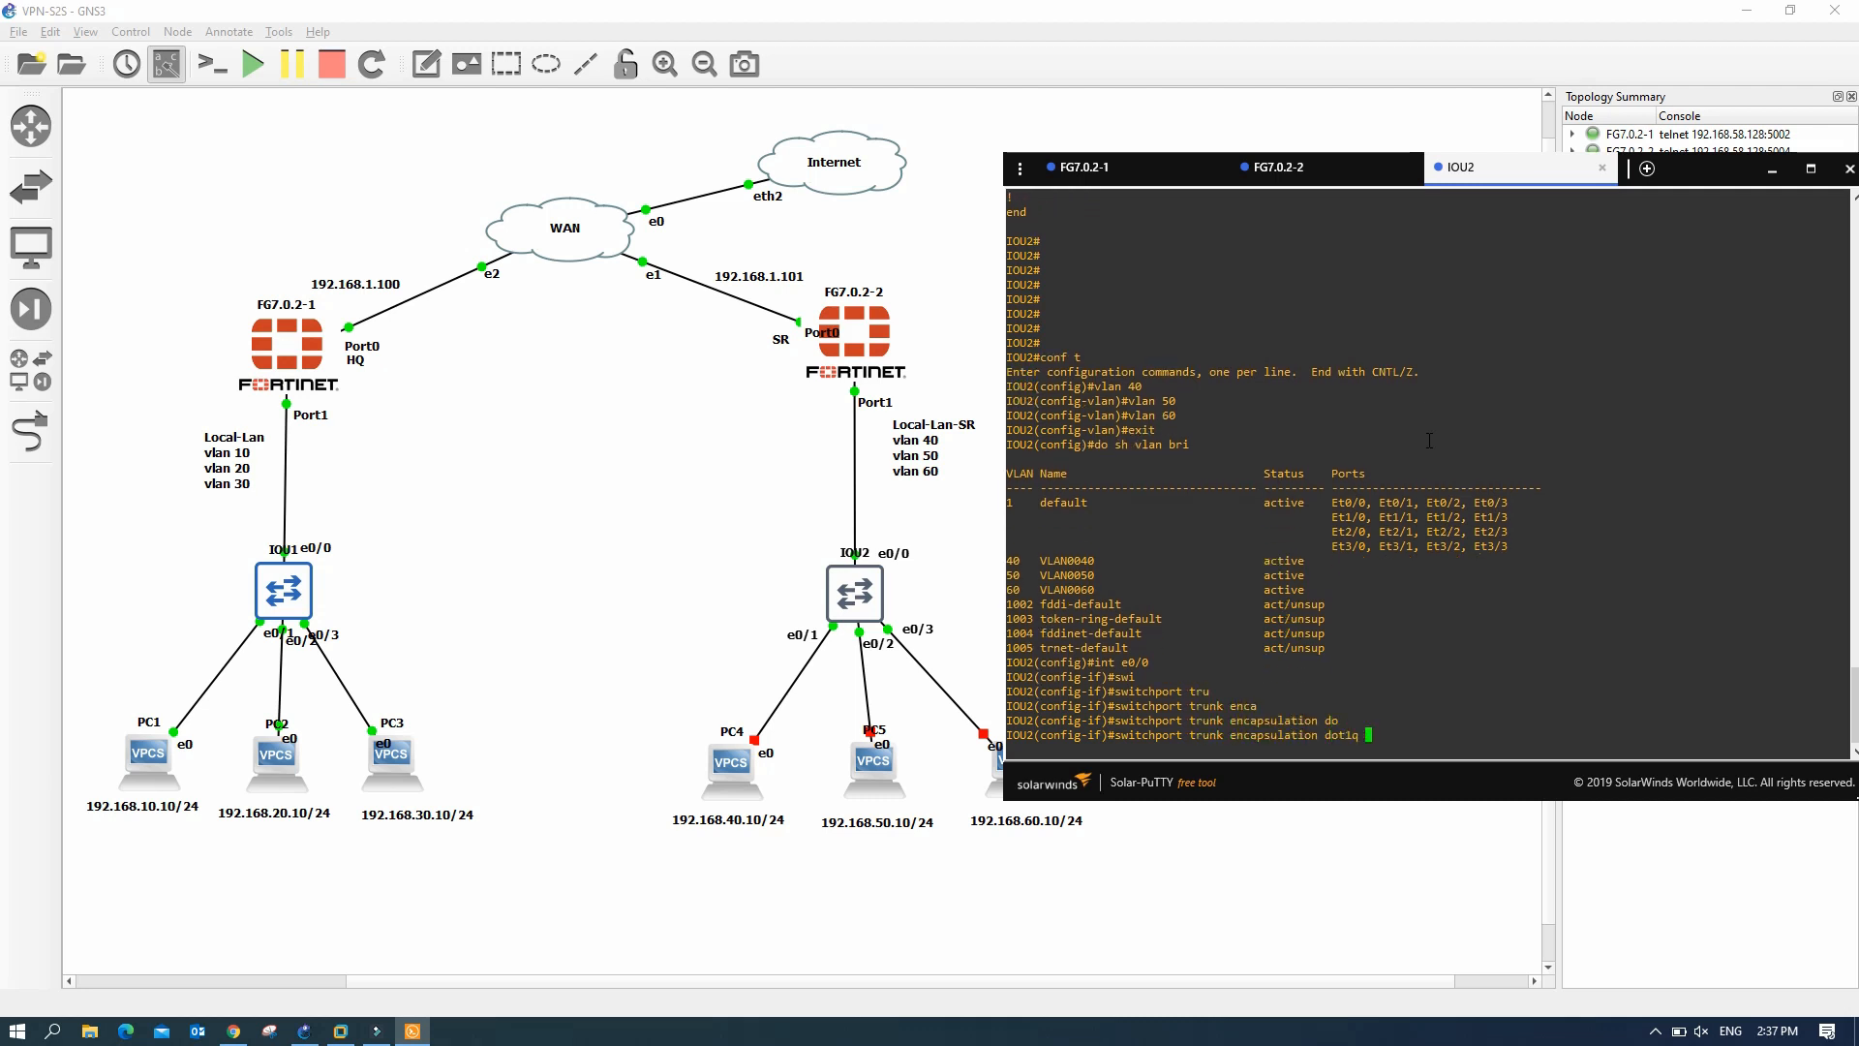
key("Return")
type("swi")
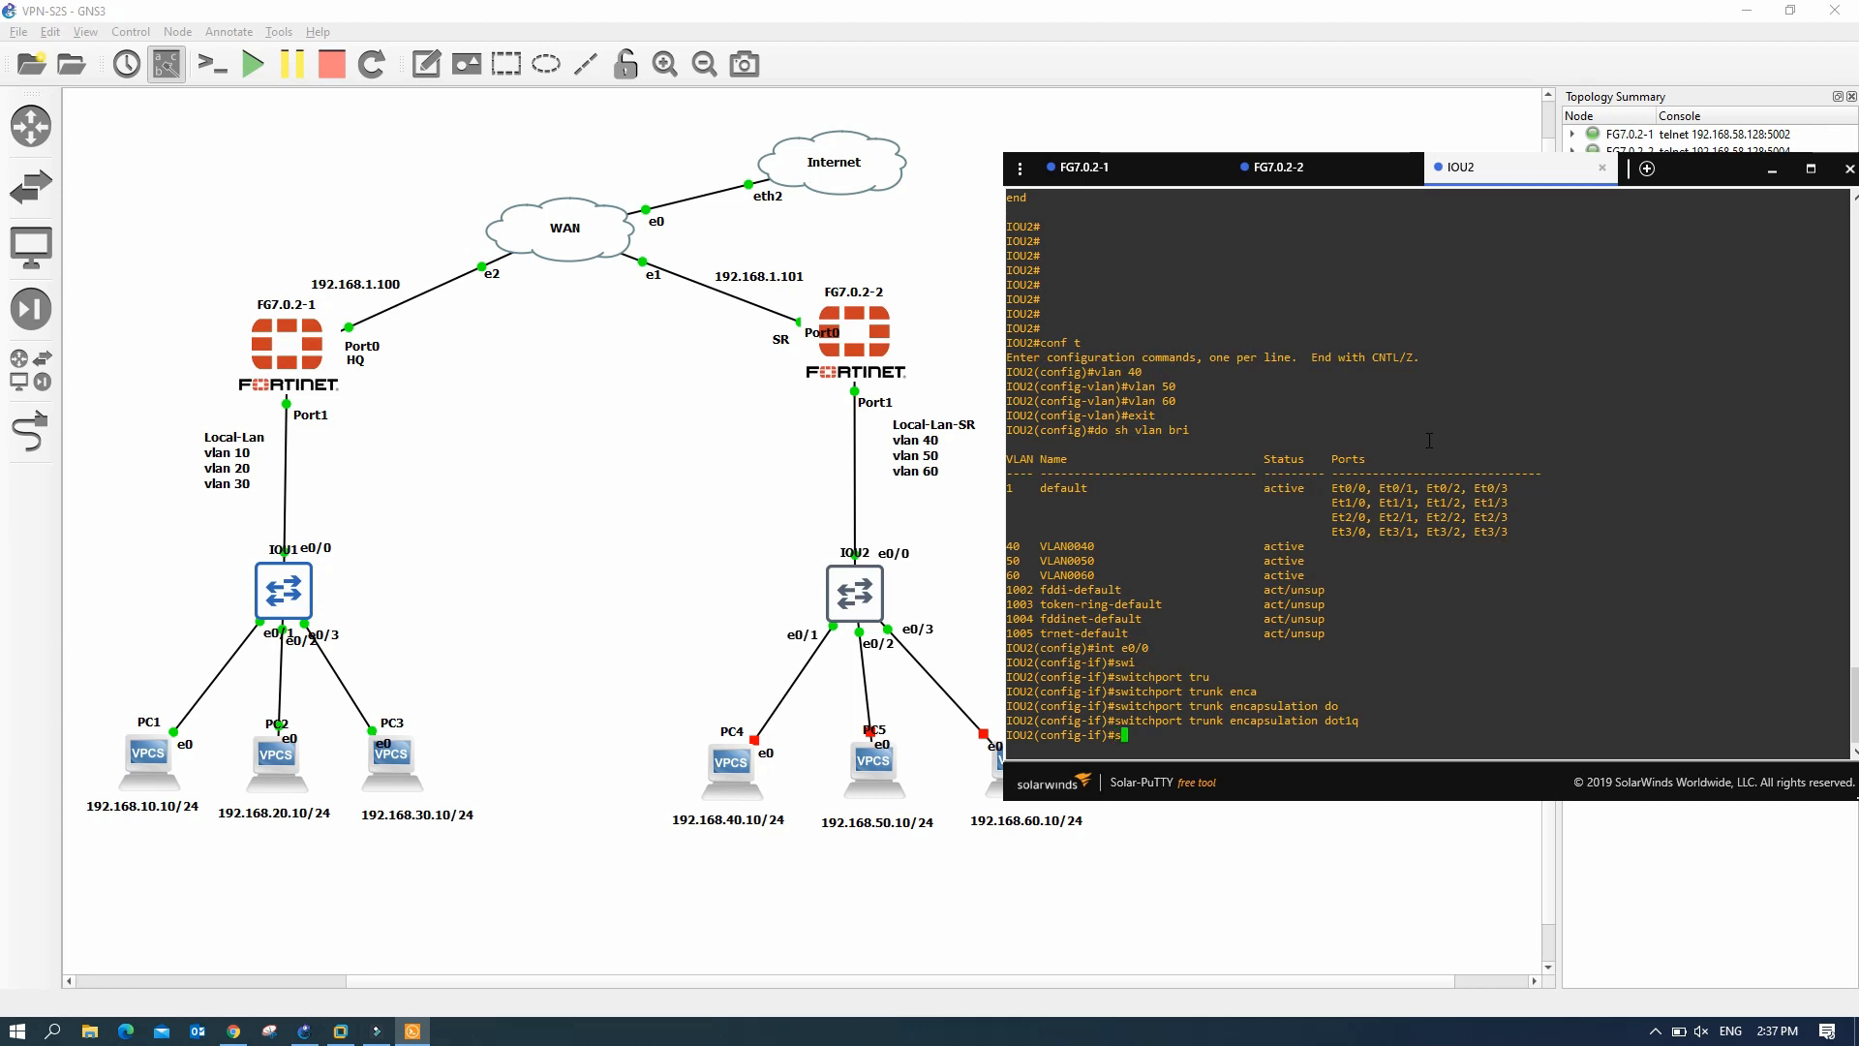
key("Tab")
type("mod")
key("Tab")
type("tru")
key("Return")
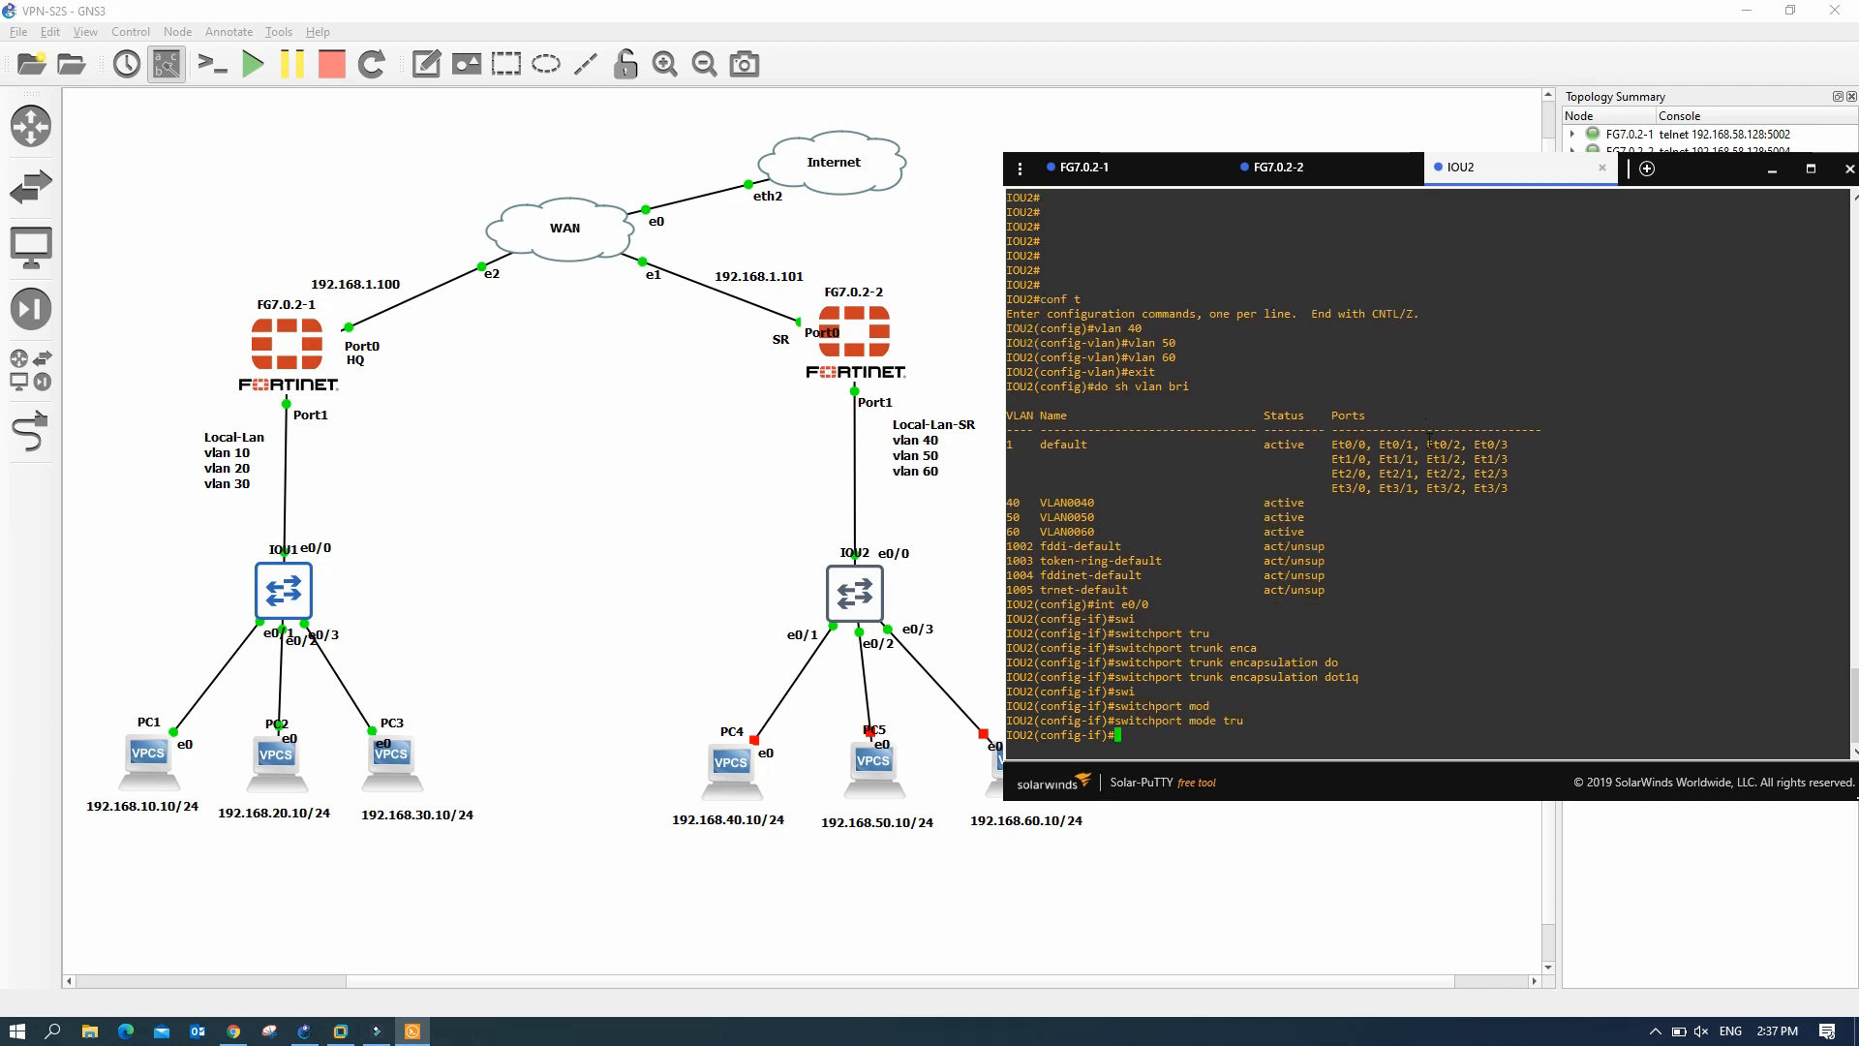
- Make e0/1 an access port in VLAN 40
type("int e0/")
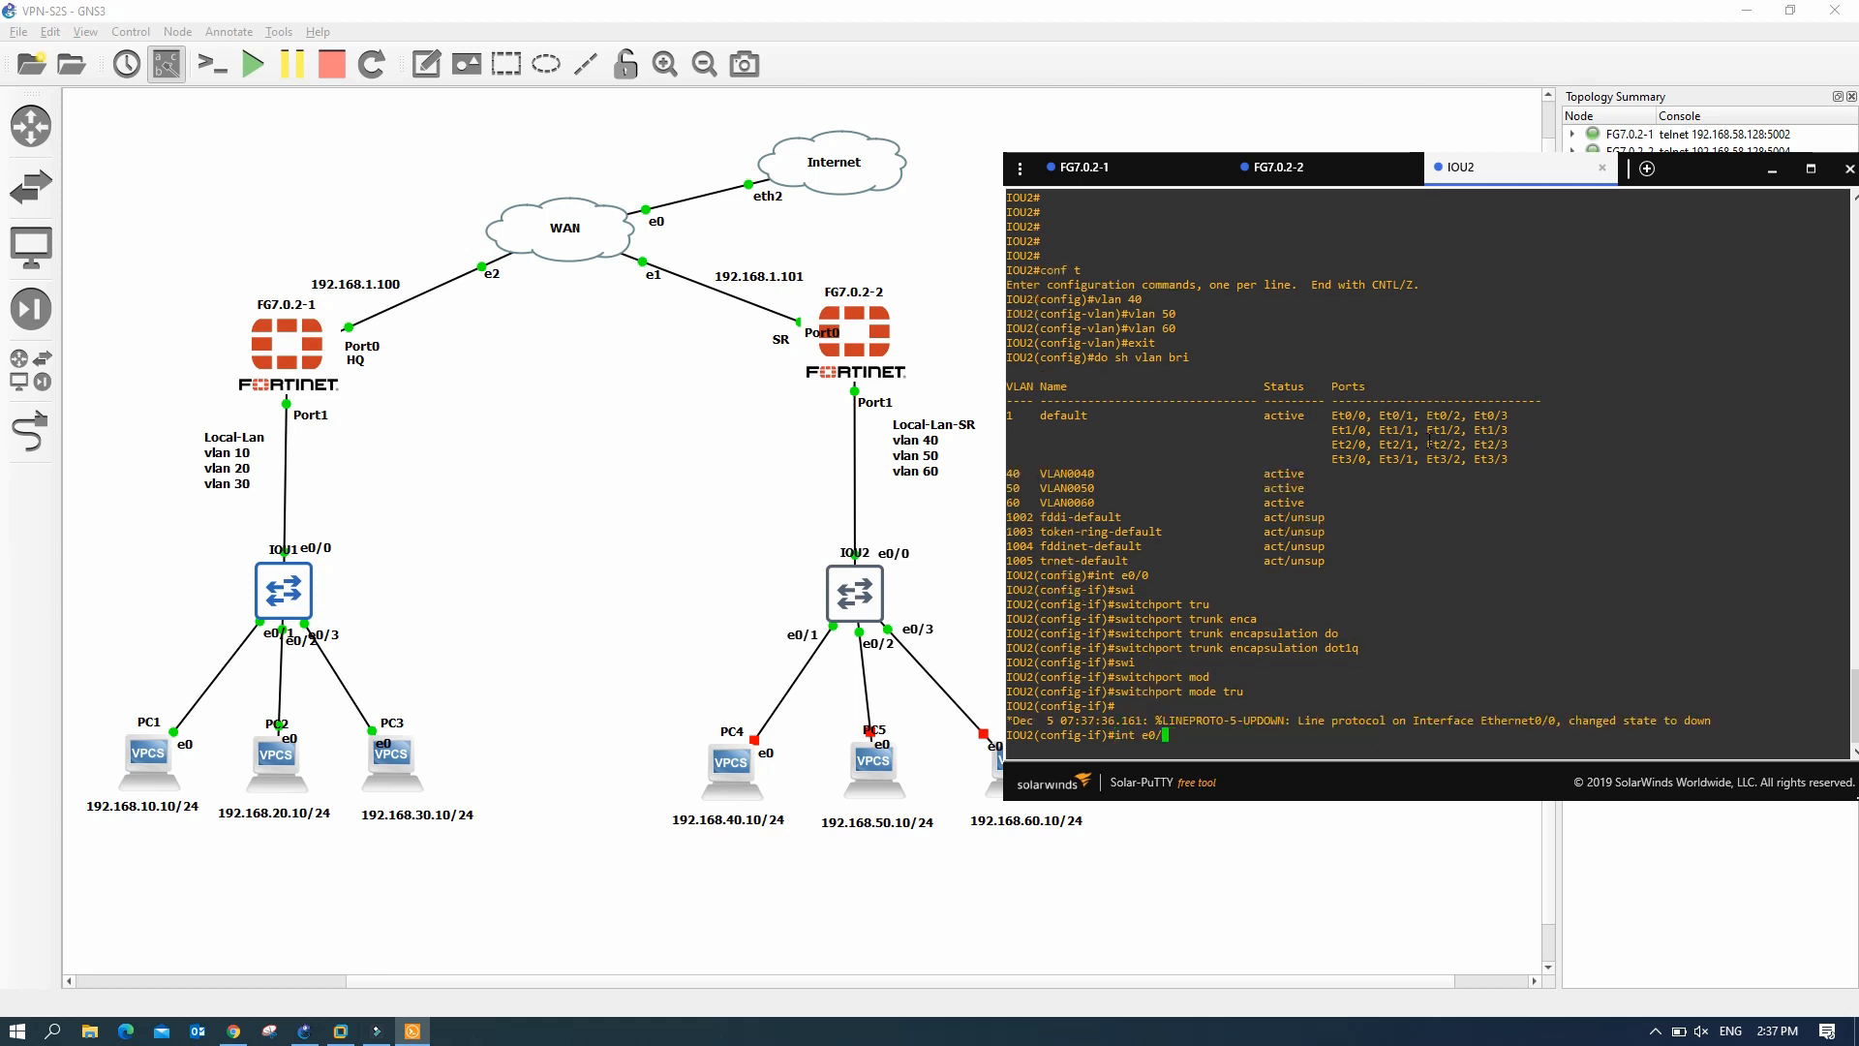
type("01")
key("Return")
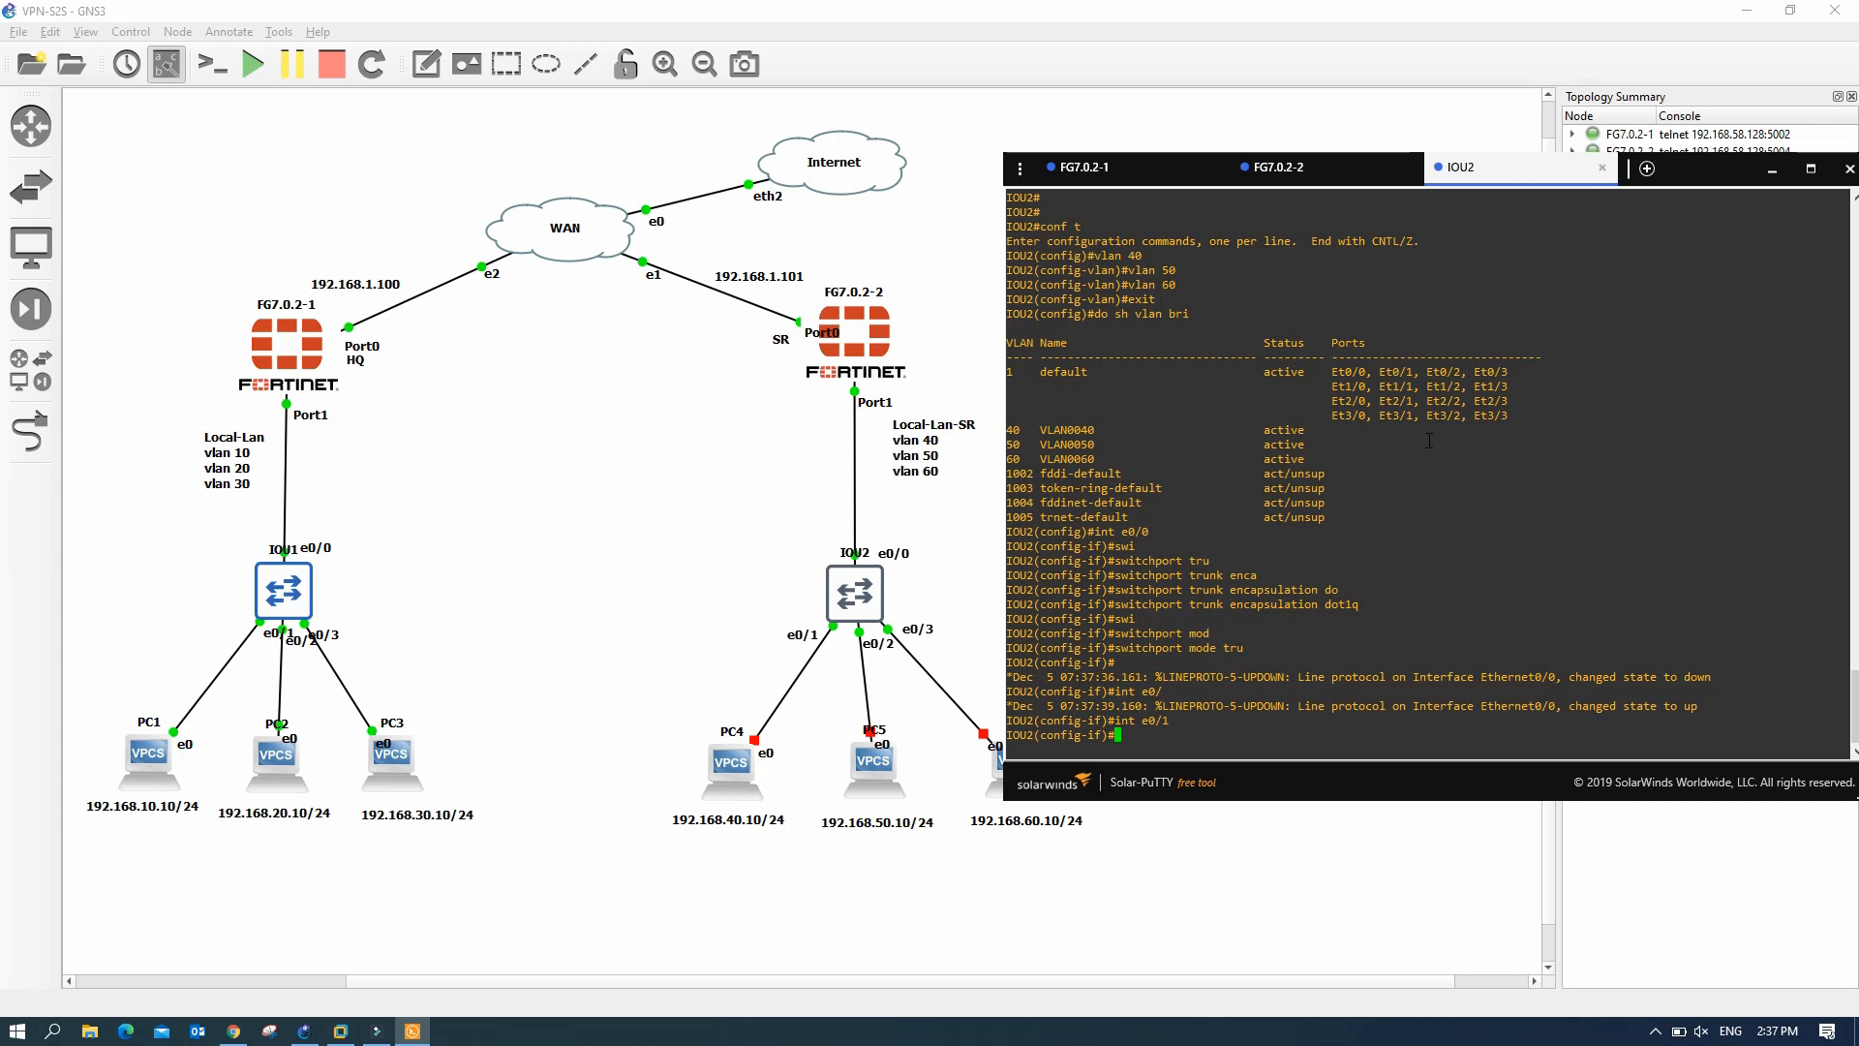
type("siw")
key("Tab")
type("swi")
key("Tab")
type("mod")
key("Tab")
type("acc")
key("Return")
type("swi")
key("Tab")
type("acc")
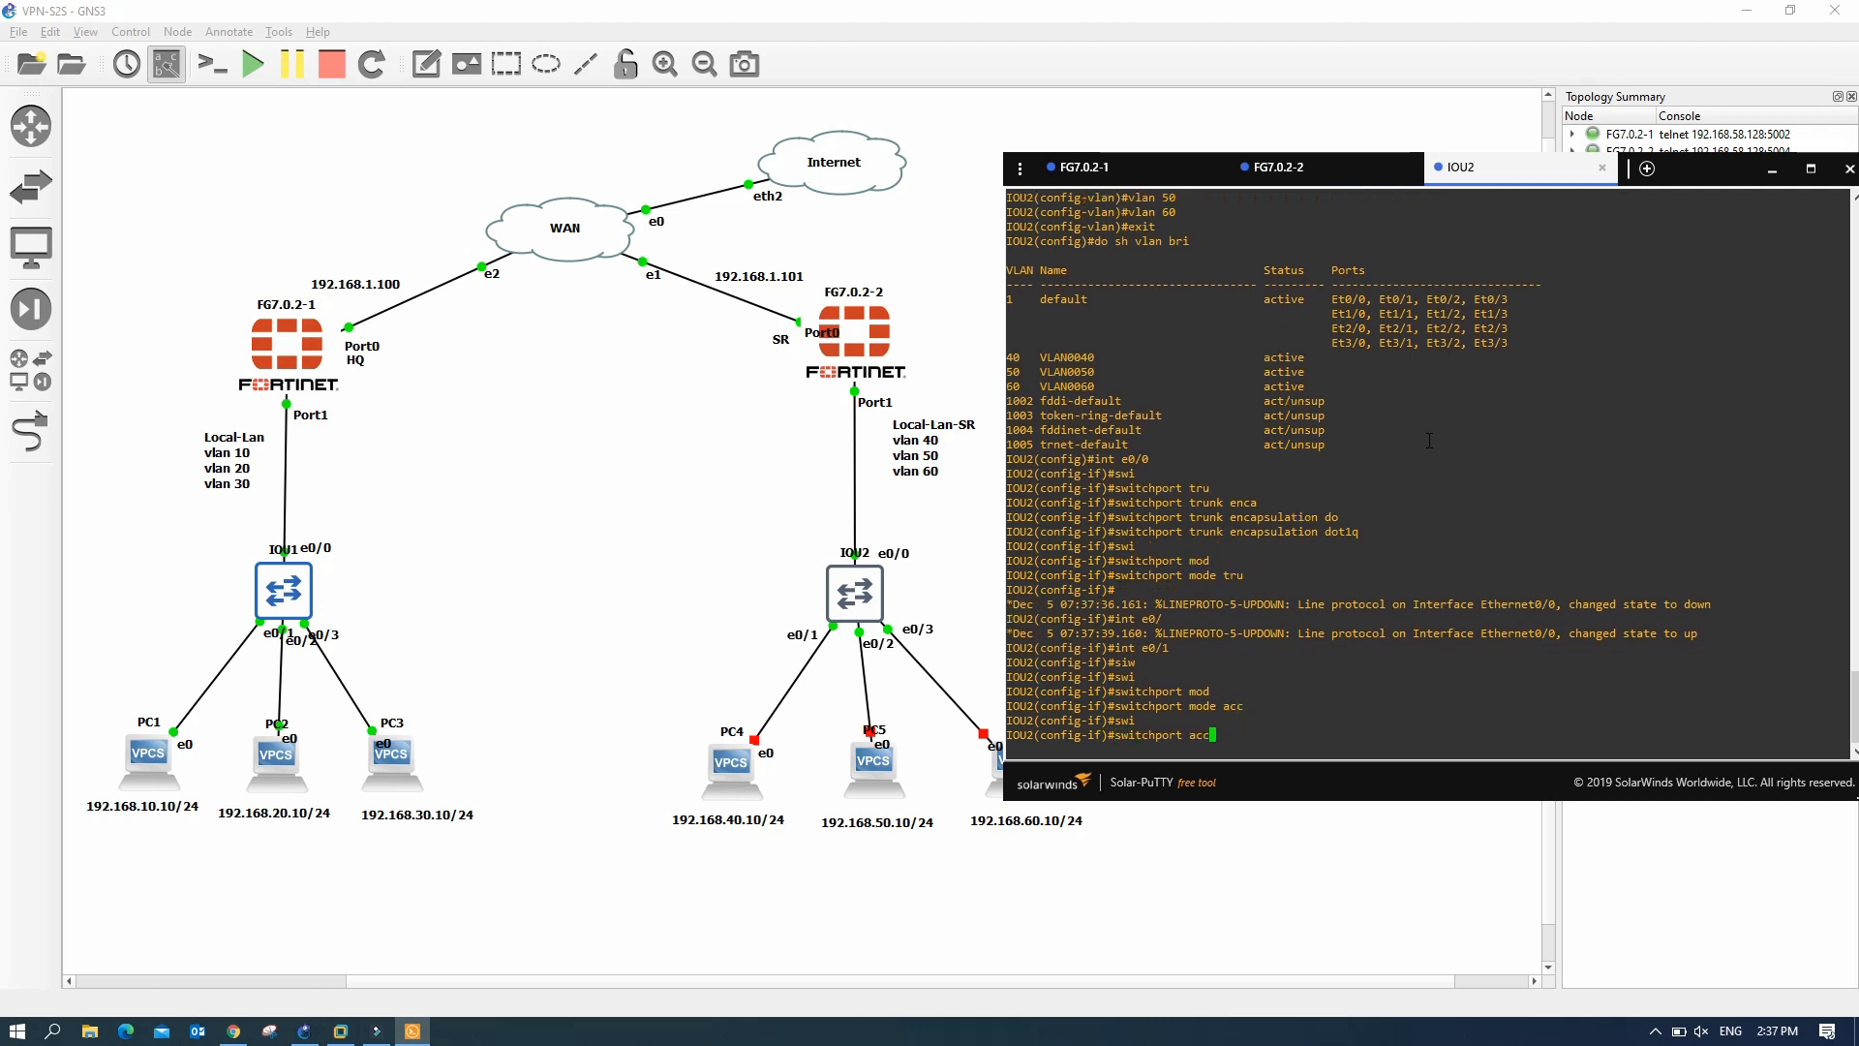
type(" vlan 40")
key("Return")
- Make e0/2 an access port in VLAN 50 and e0/3 one in VLAN 60
type("int e0/1")
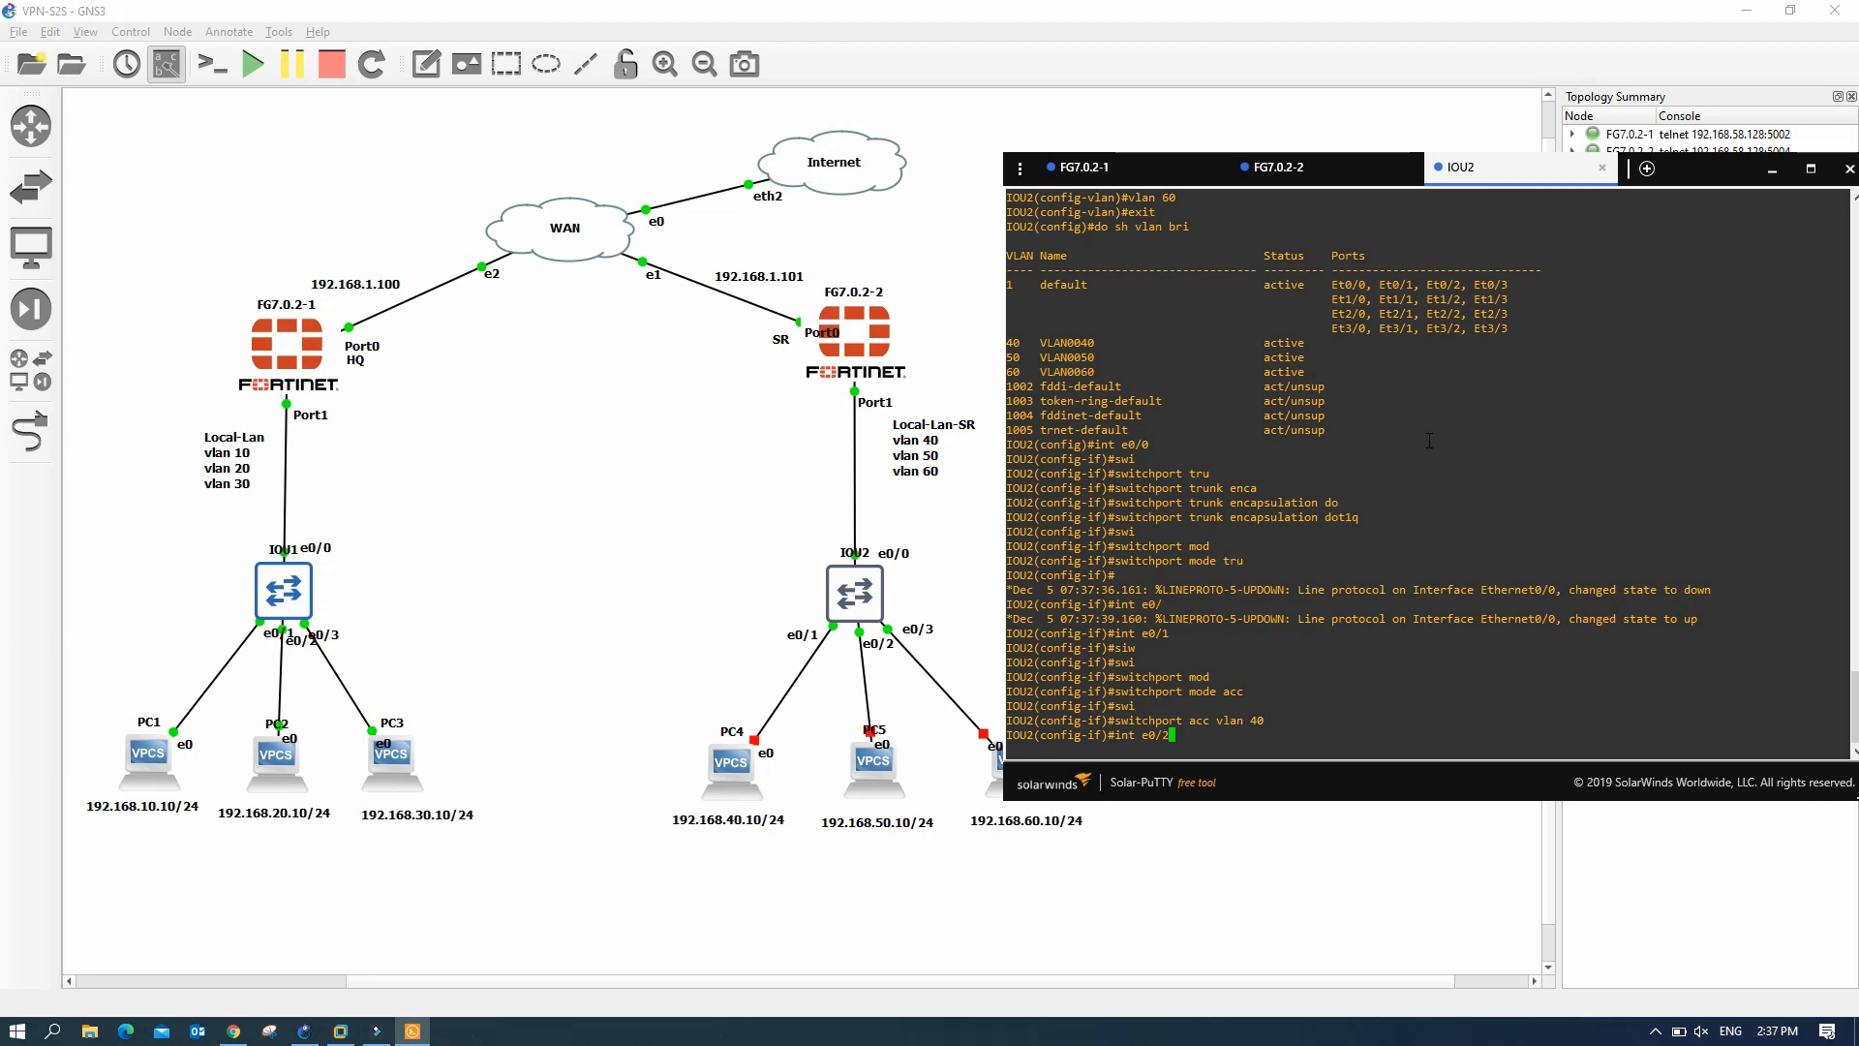
key("Return")
key("Up")
key("Up")
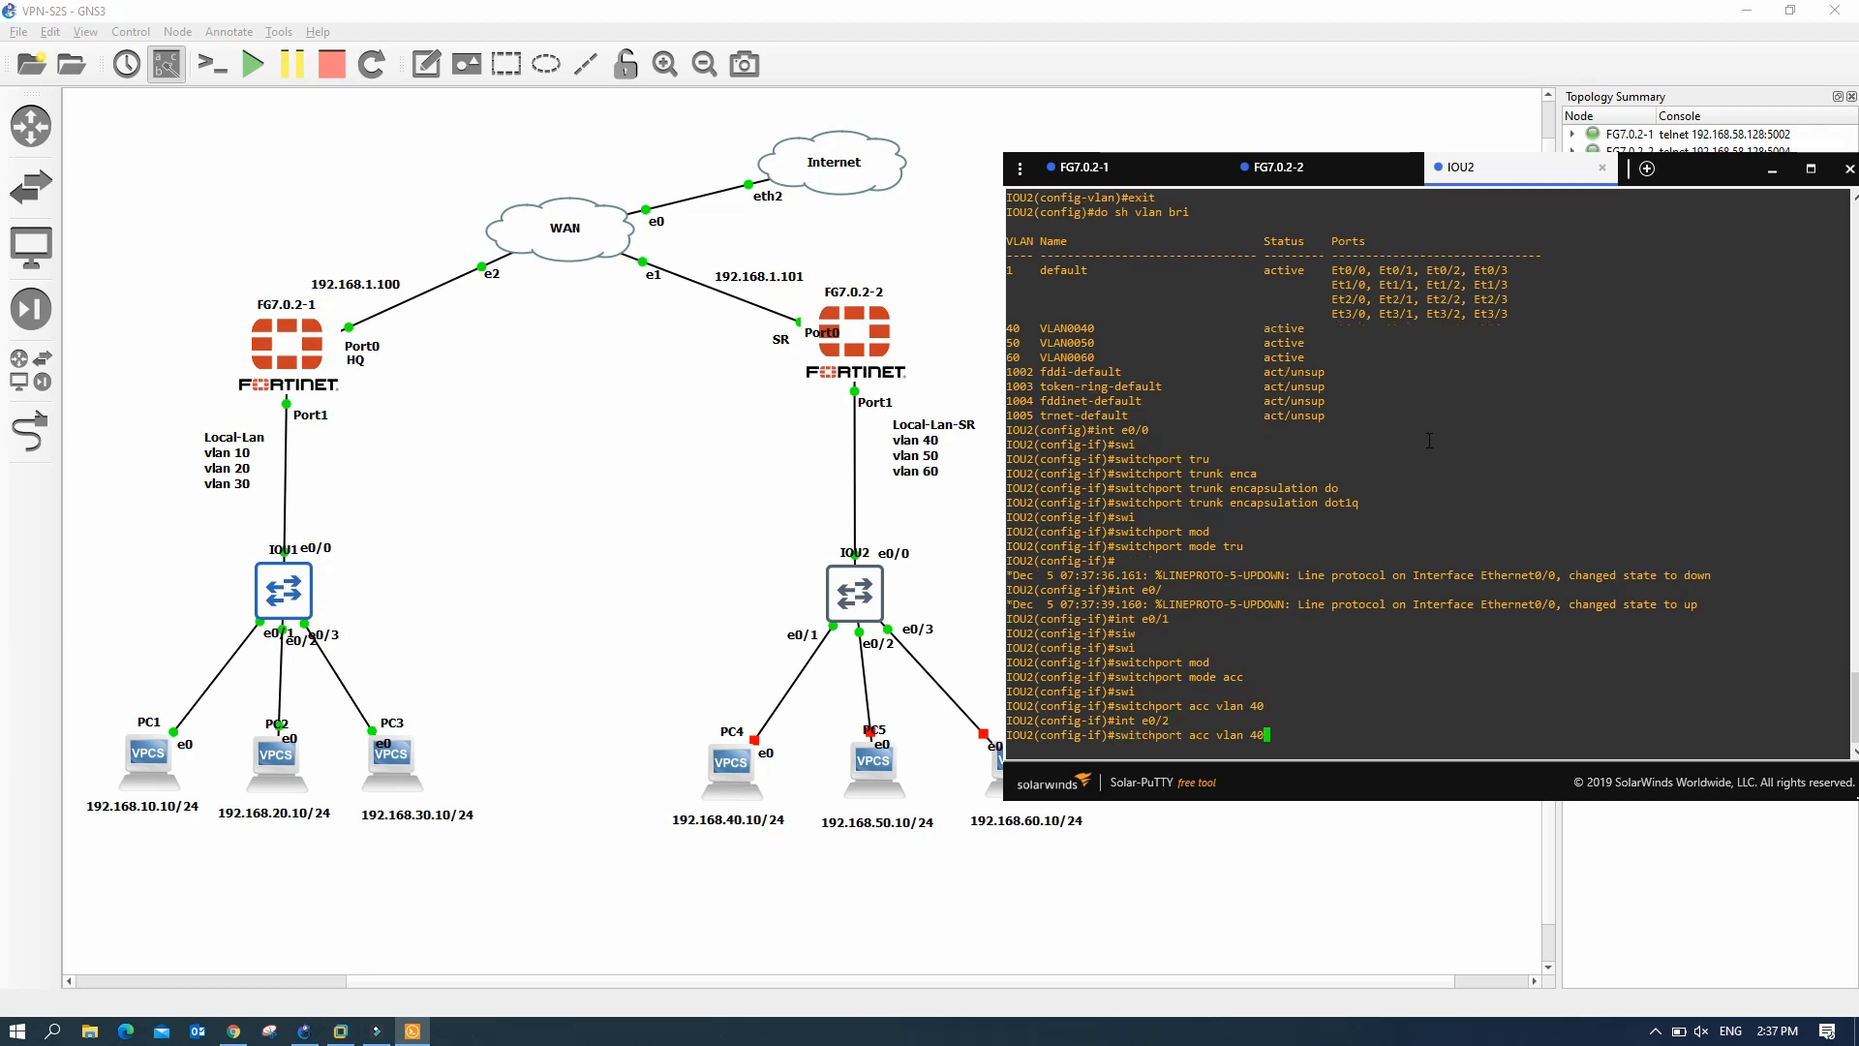
key("Up")
key("Up")
key("Return")
key("Up")
key("Up")
key("Up")
key("Left")
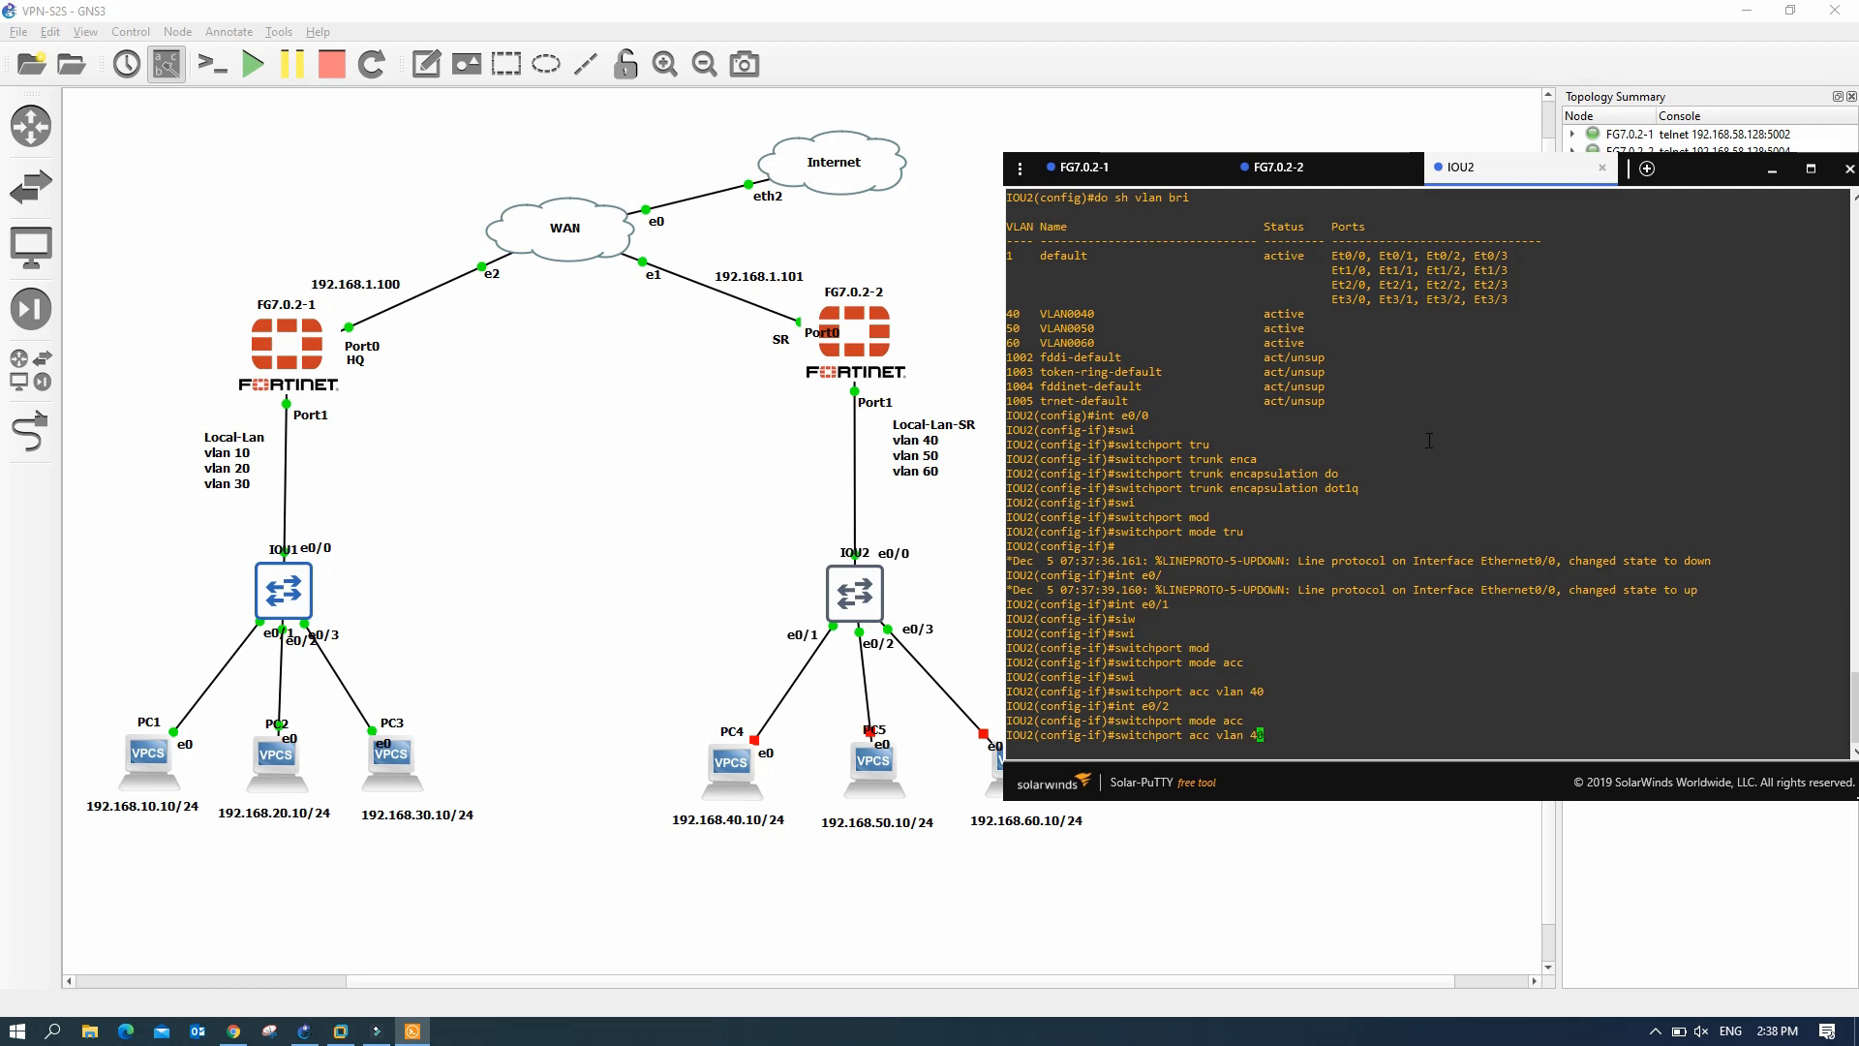
key("Right")
key("Return")
key("Up")
key("Up")
key("Up")
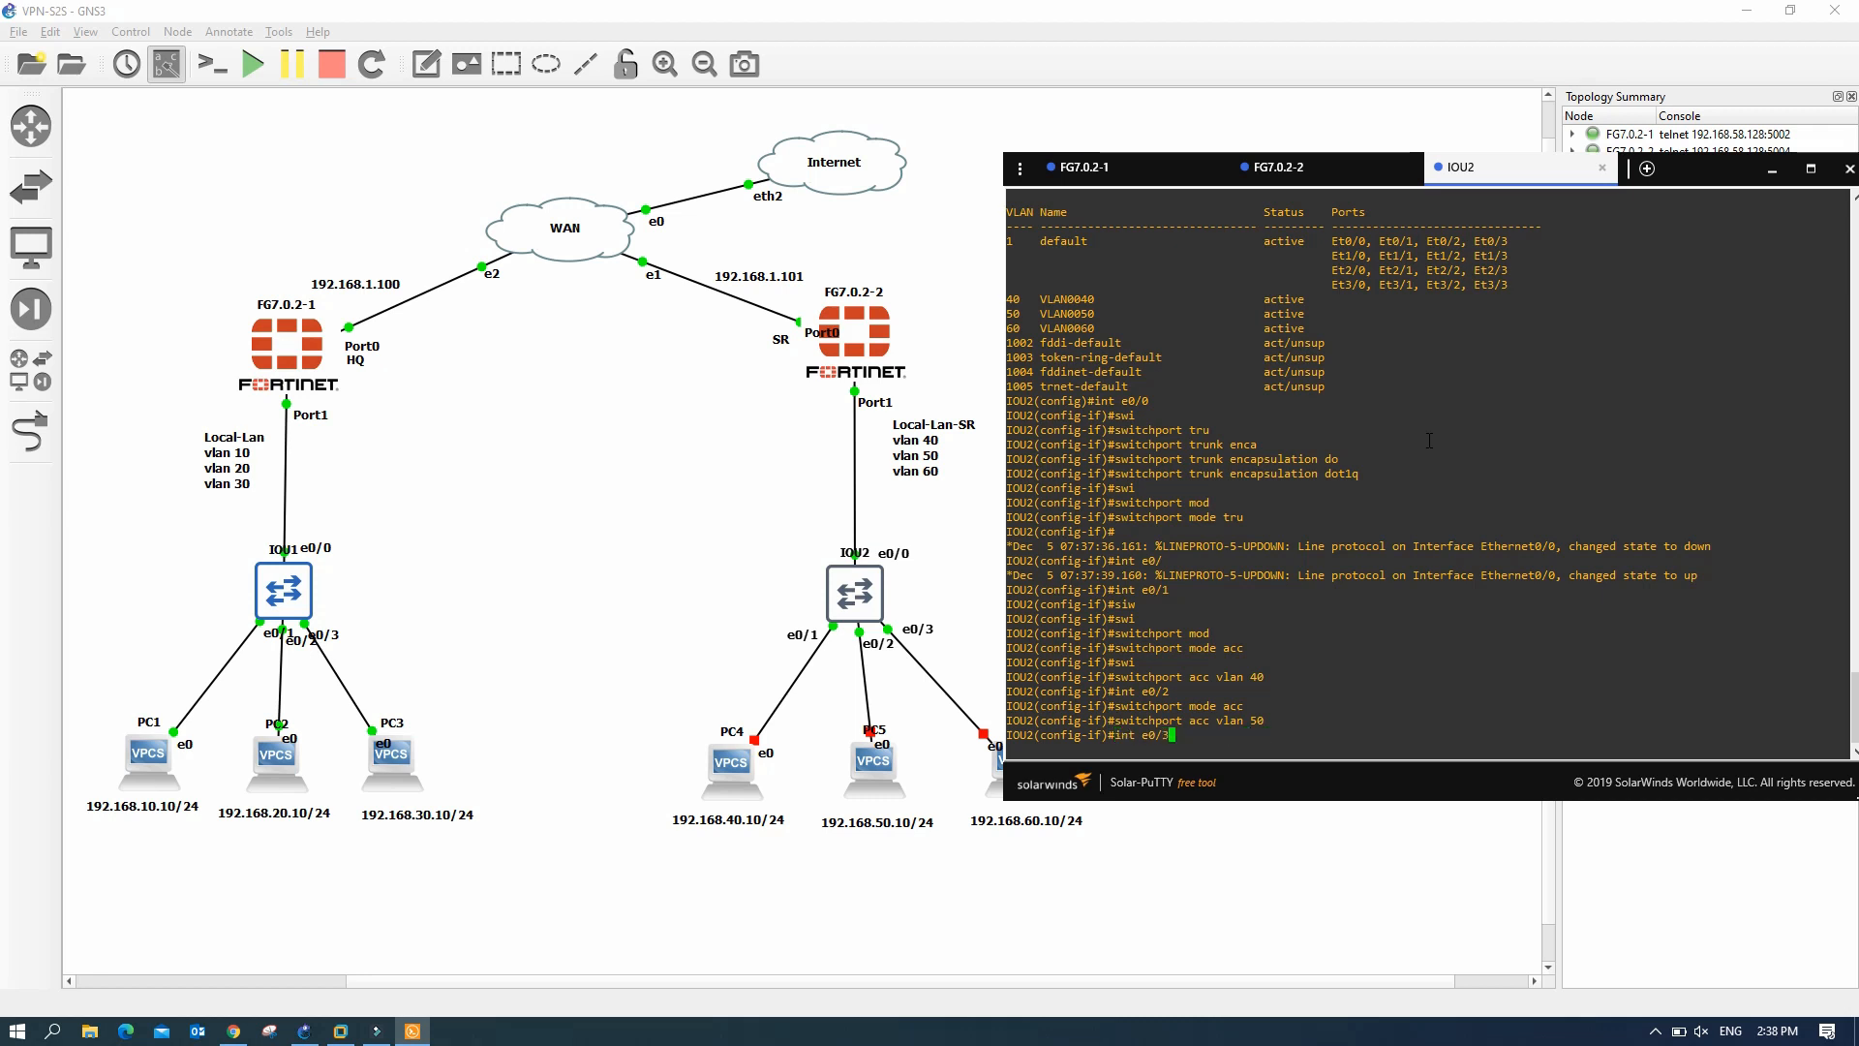
key("Return")
key("Up")
key("Up")
key("Up")
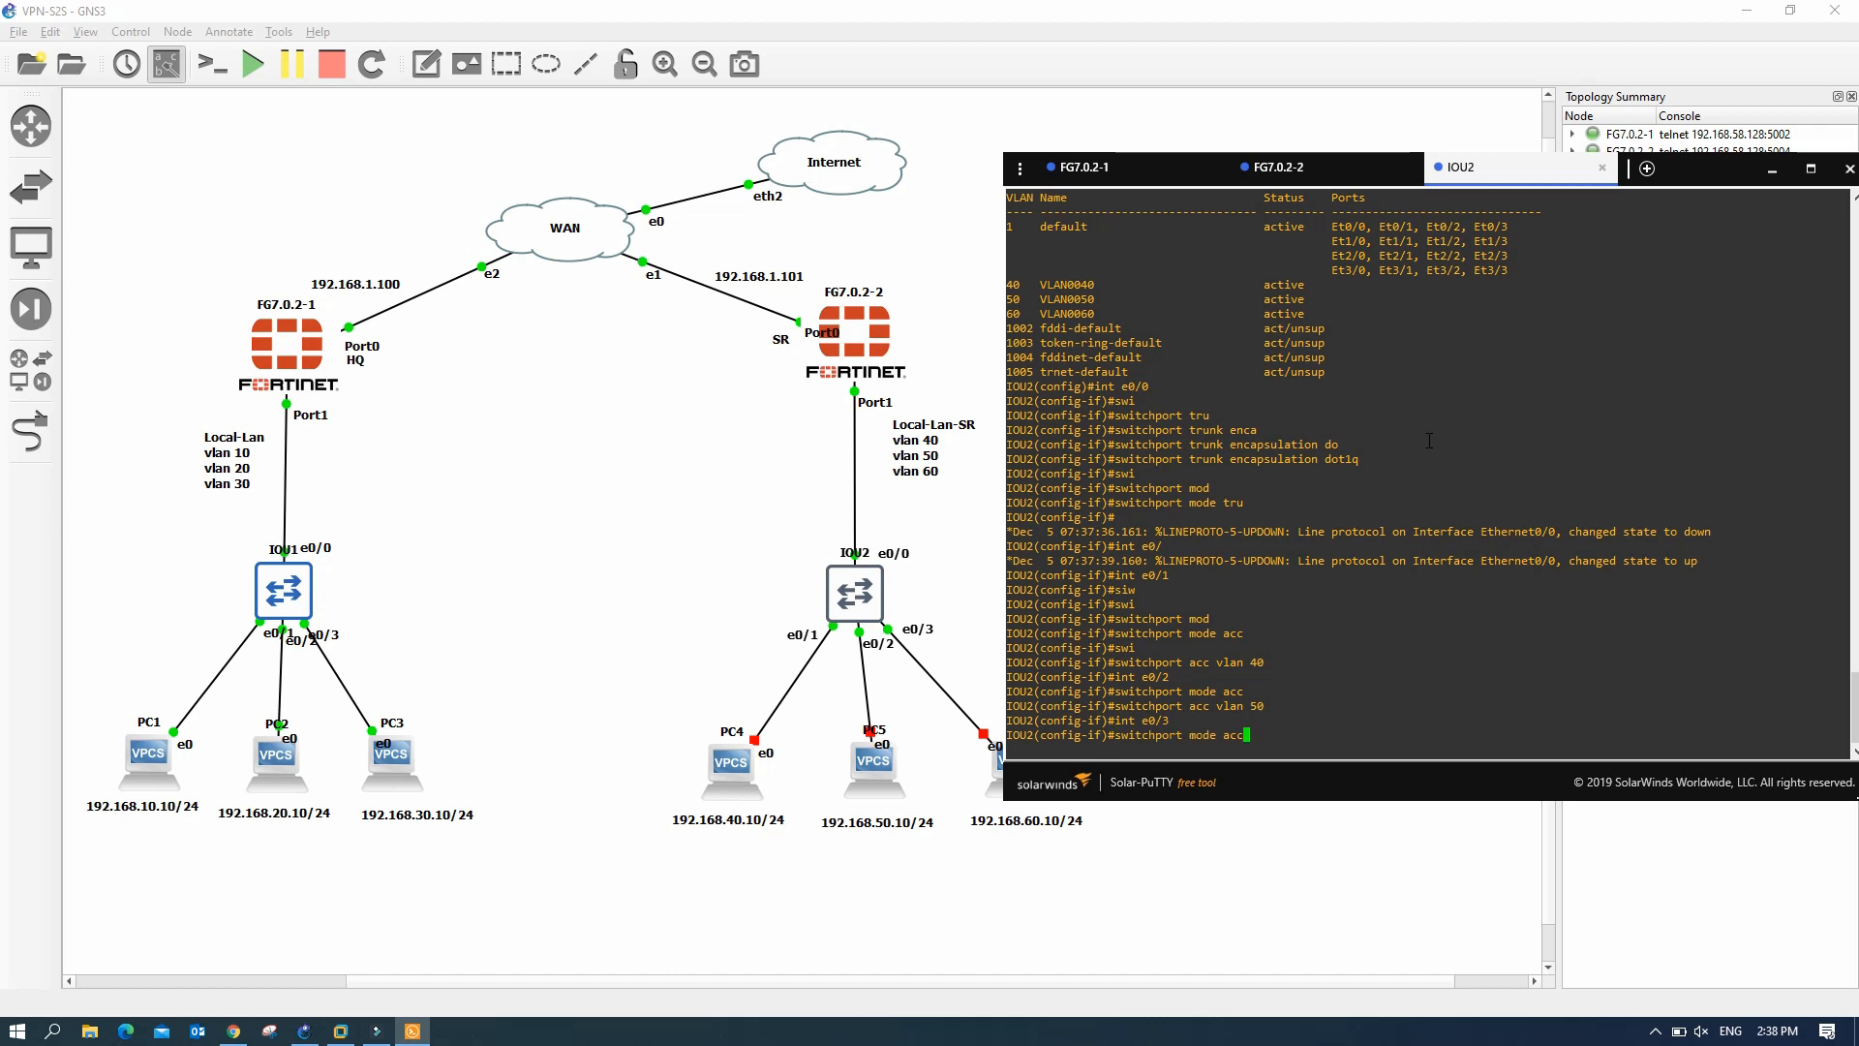
key("Return")
key("Up")
key("Up")
key("Up")
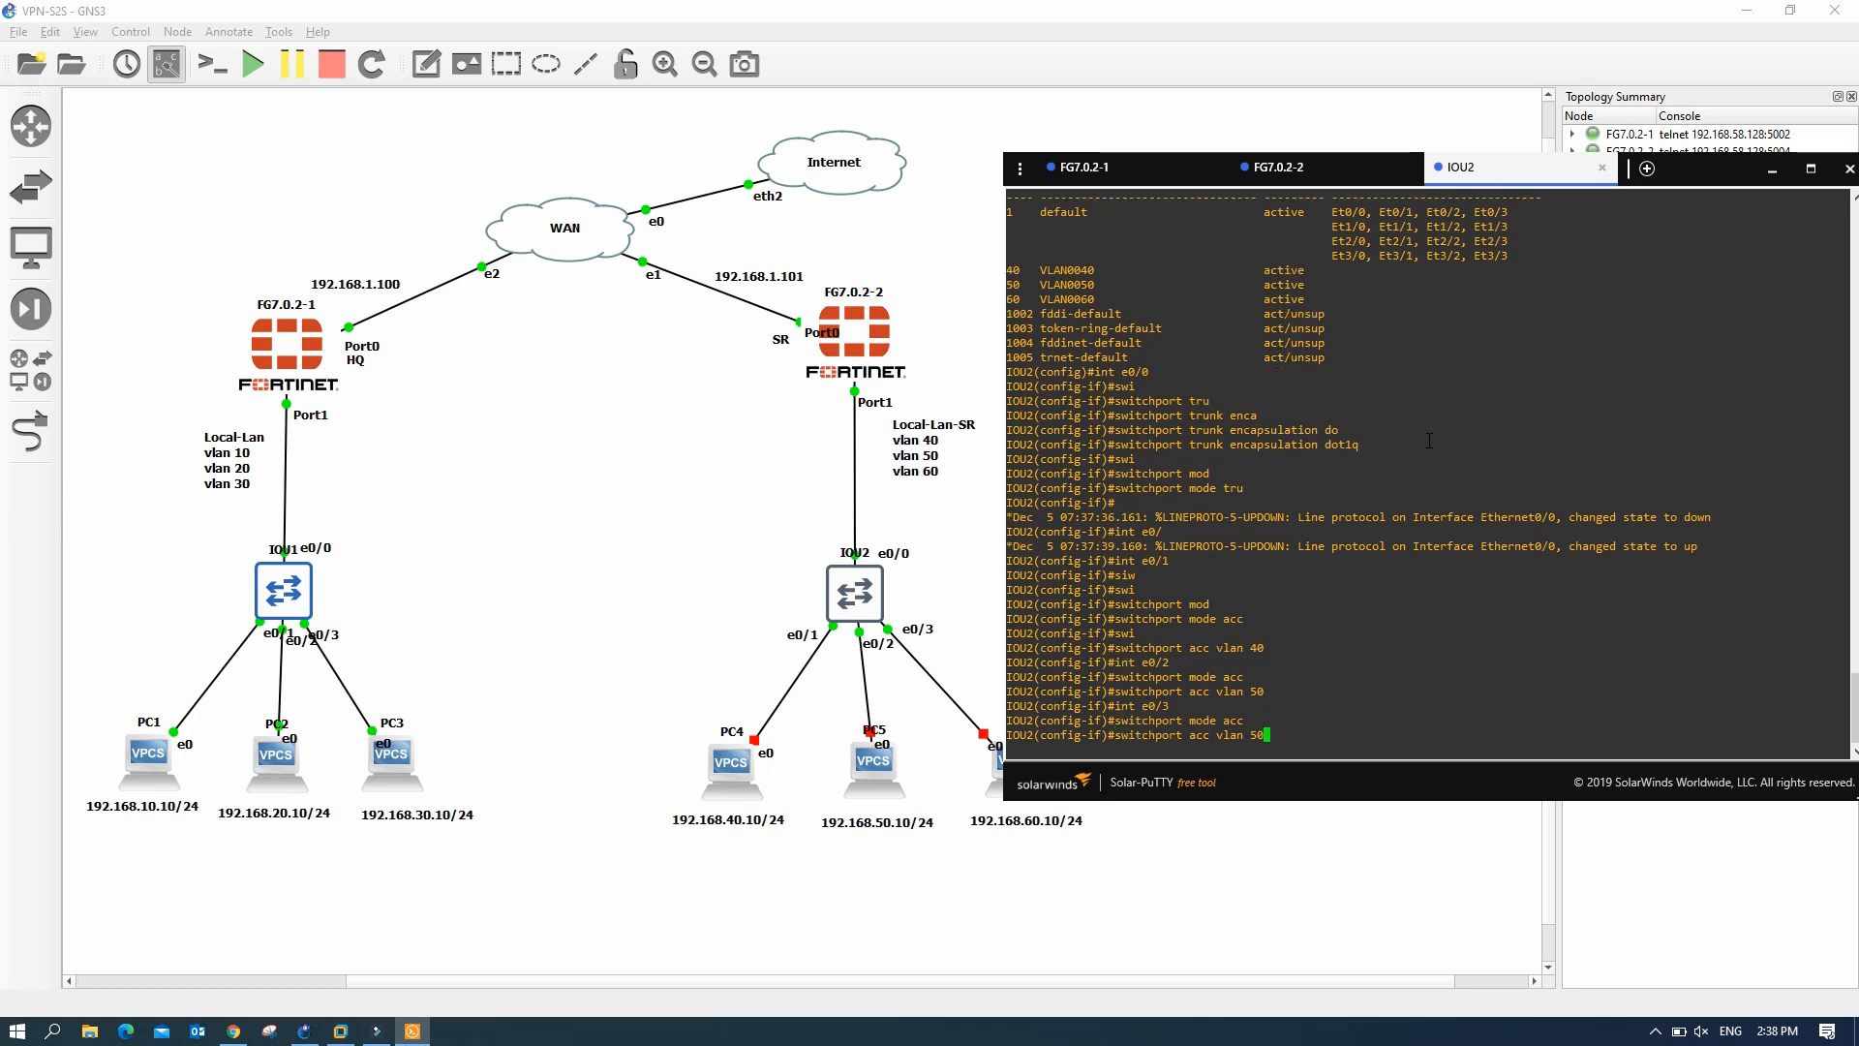
key("Left")
key("Right")
key("Return")
key("Return")
key("Return")
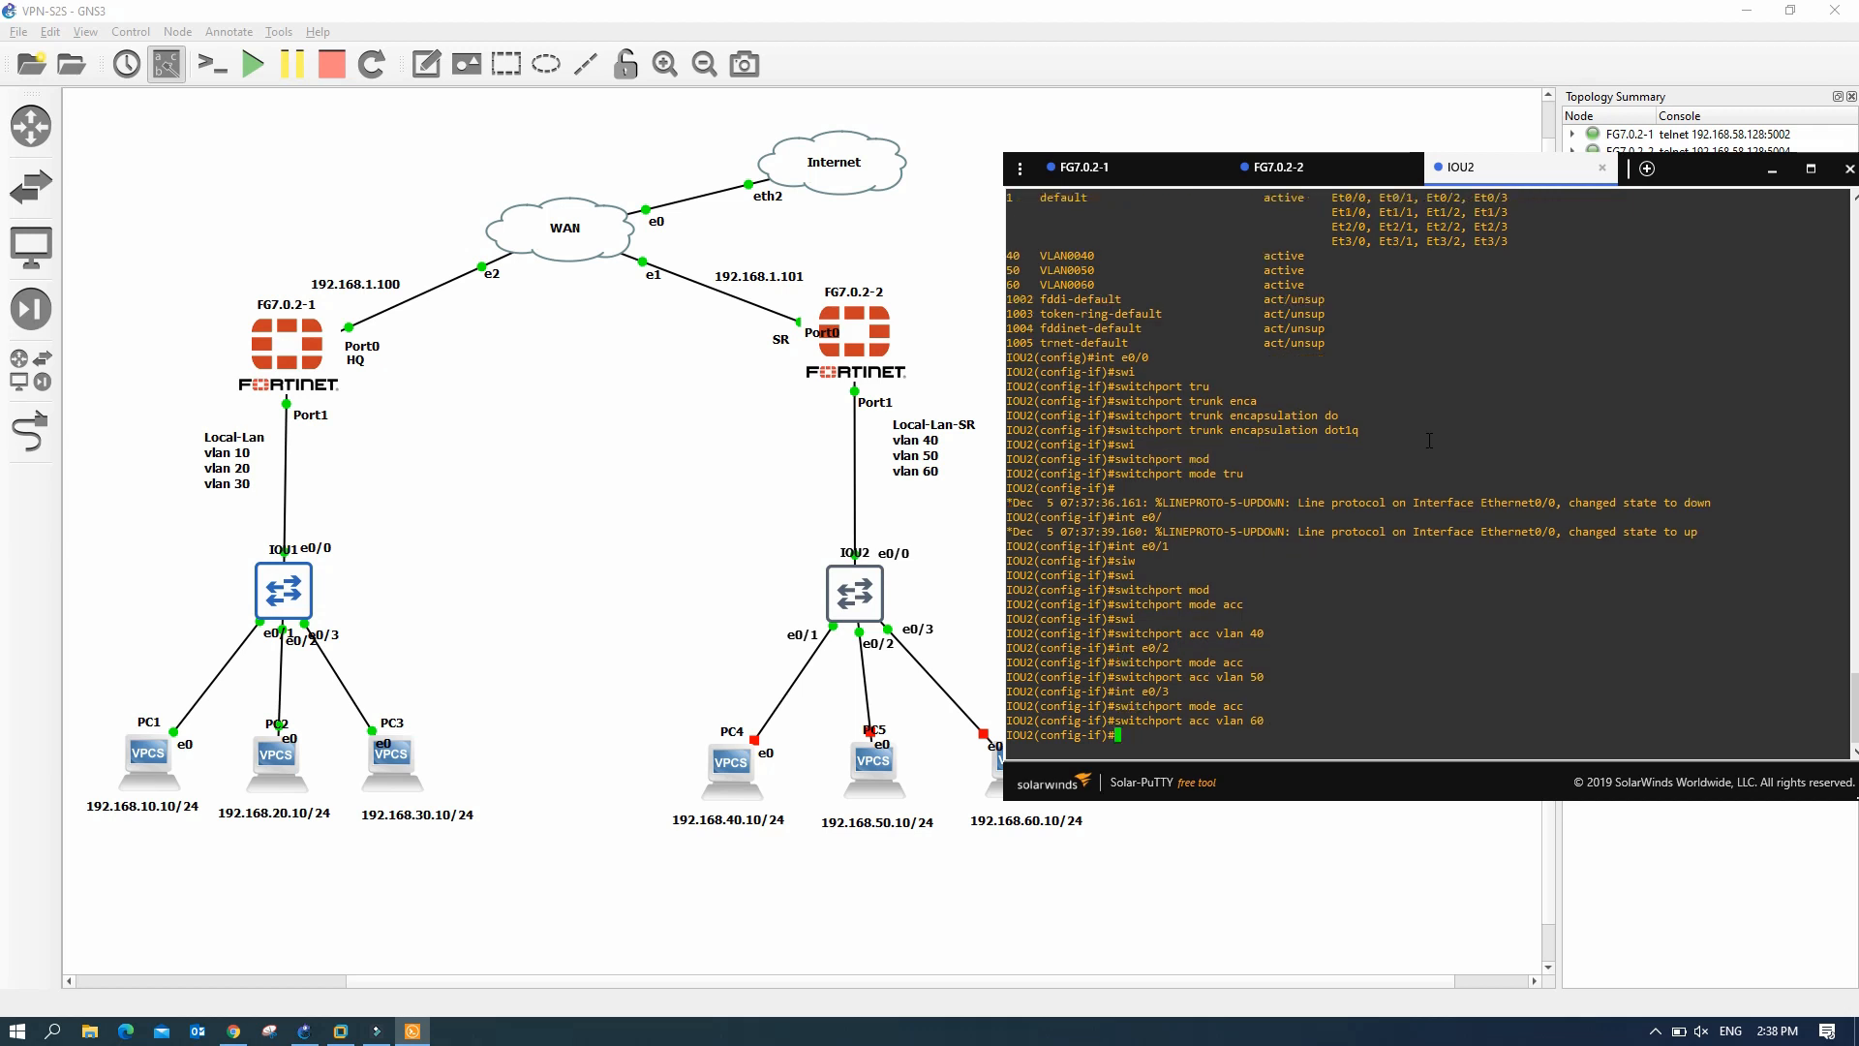
- Save the IOU2 configuration with wr and check port status with sh int status
type("en")
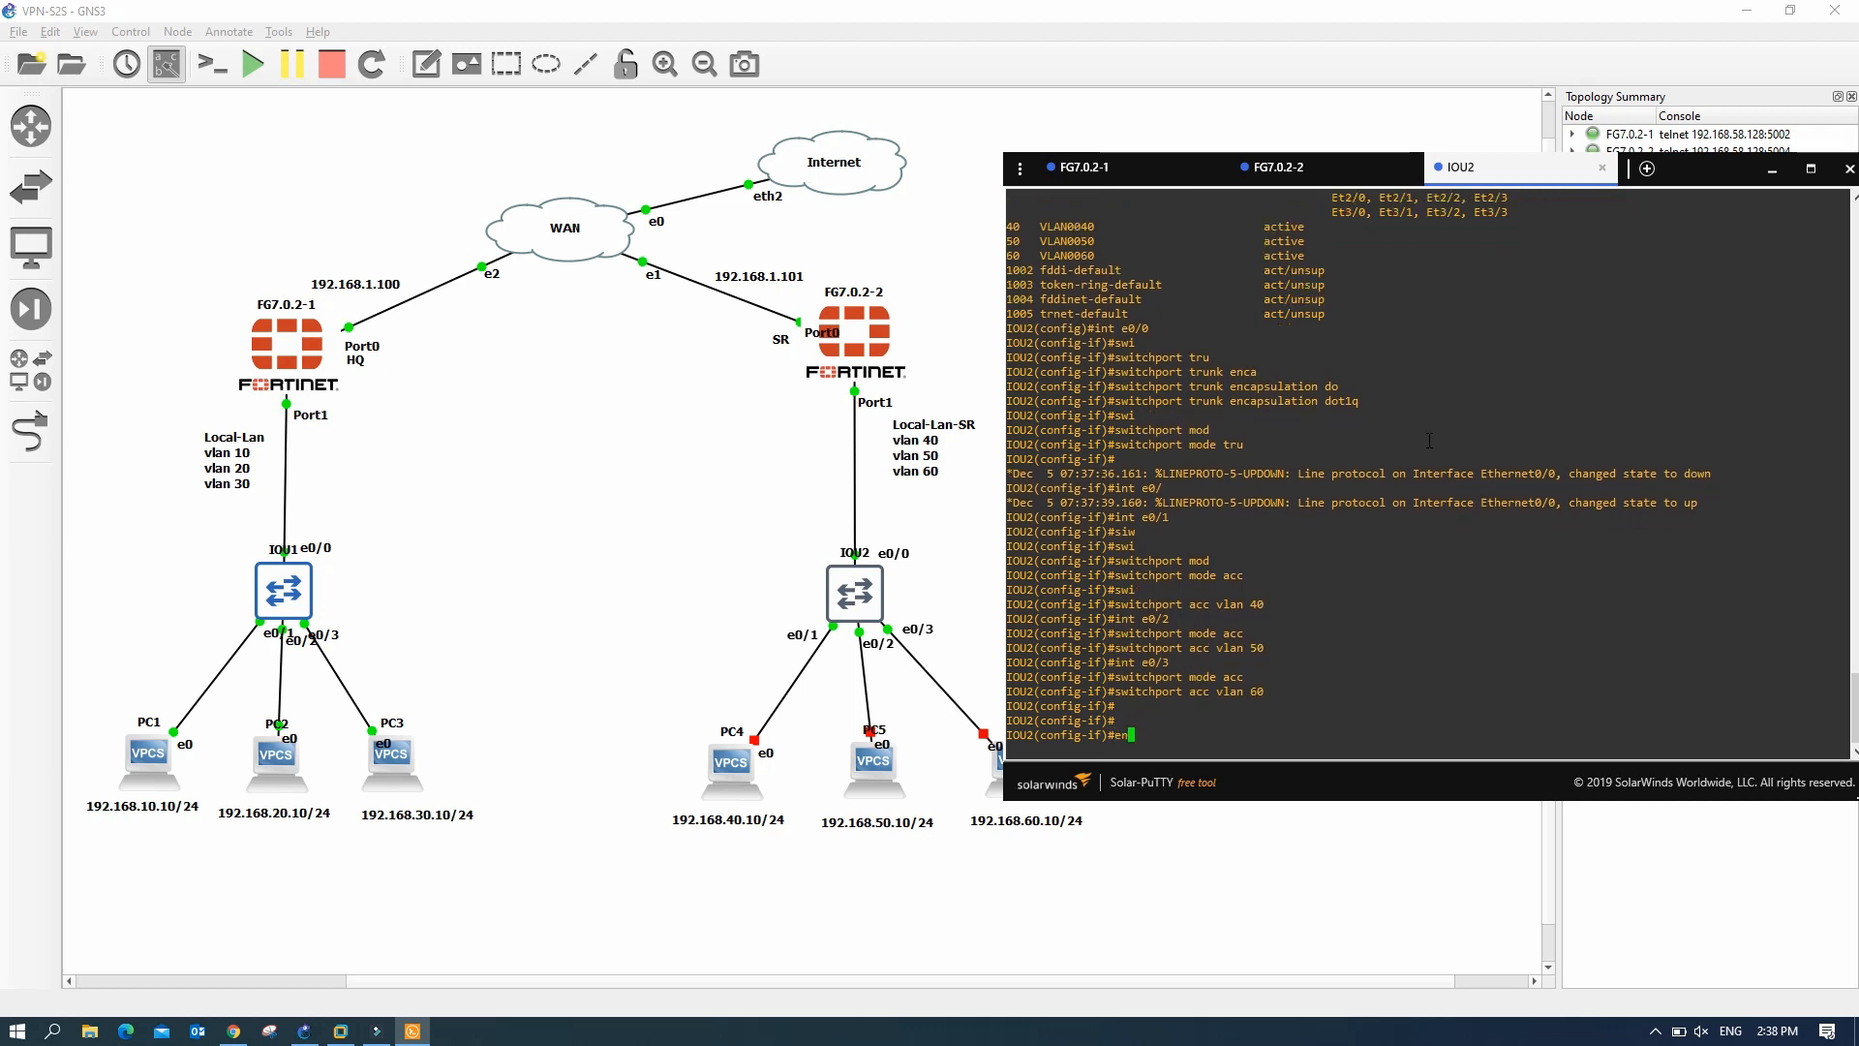
type("d")
key("Return")
type("wr")
key("Return")
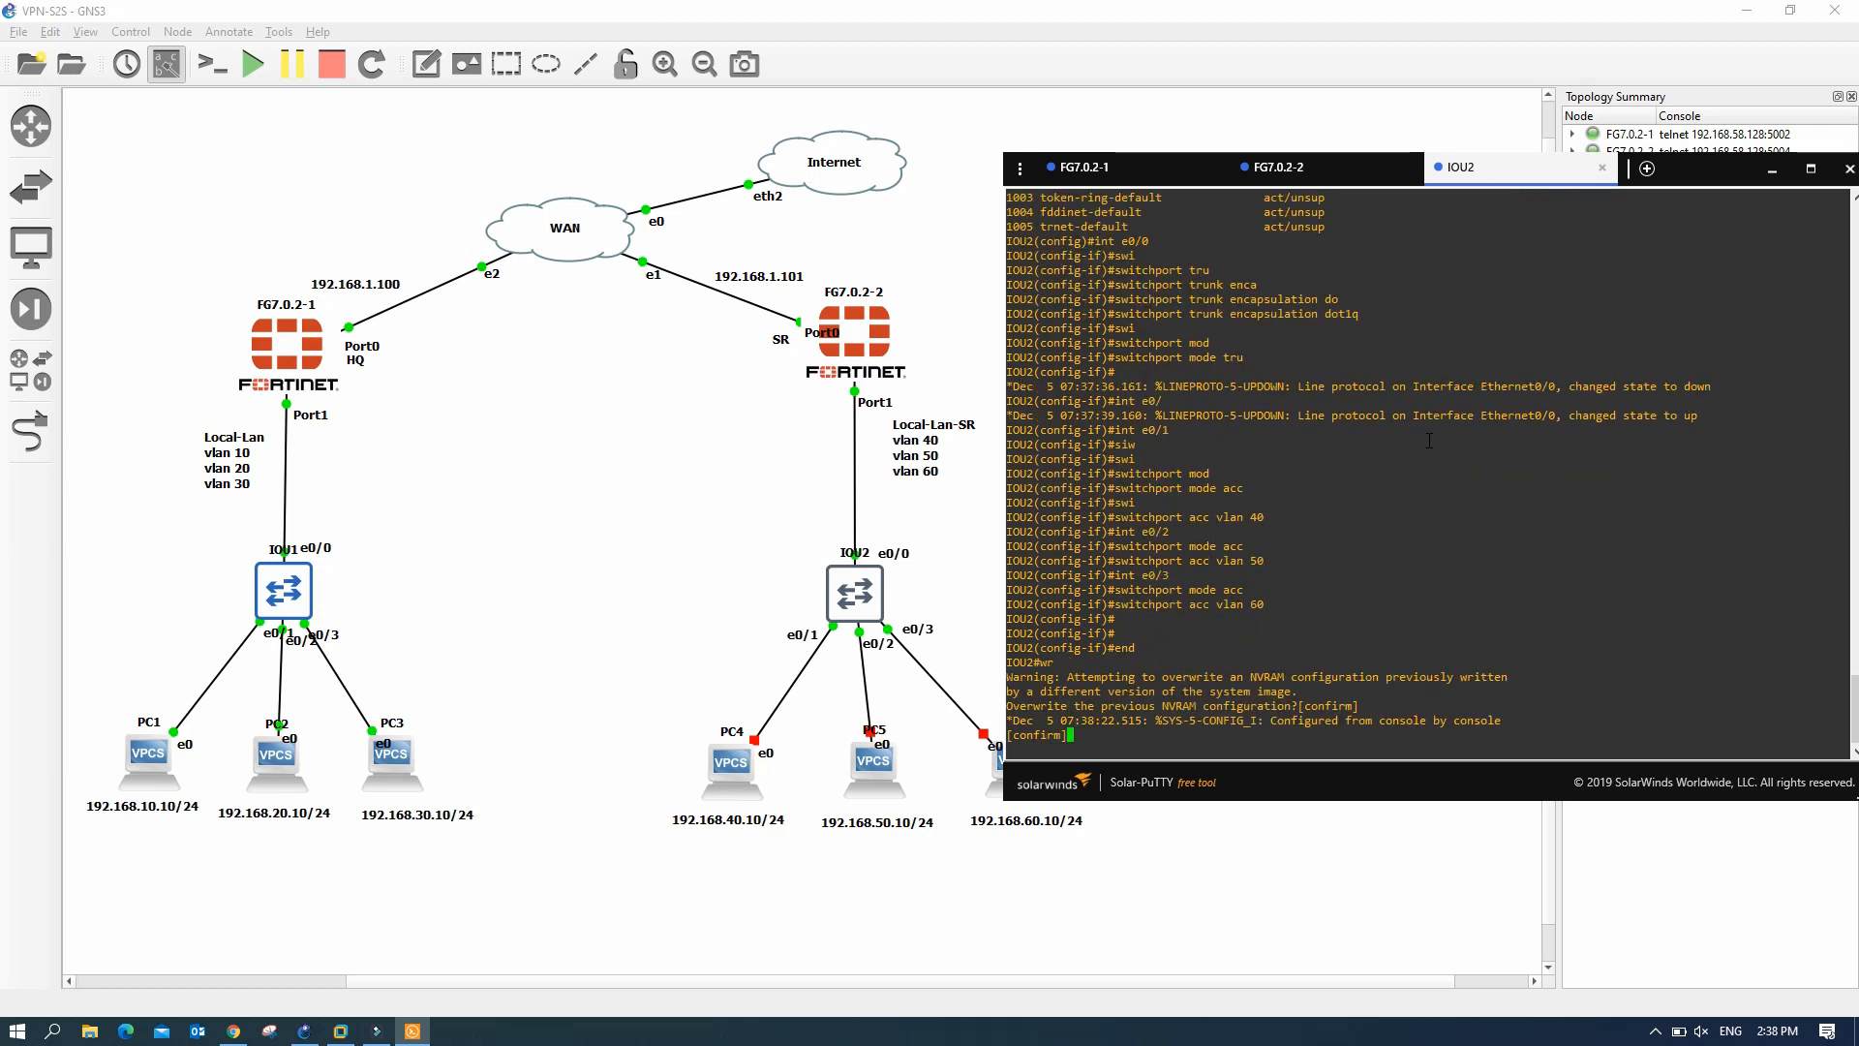
key("Return")
type("sh int statu")
key("Return")
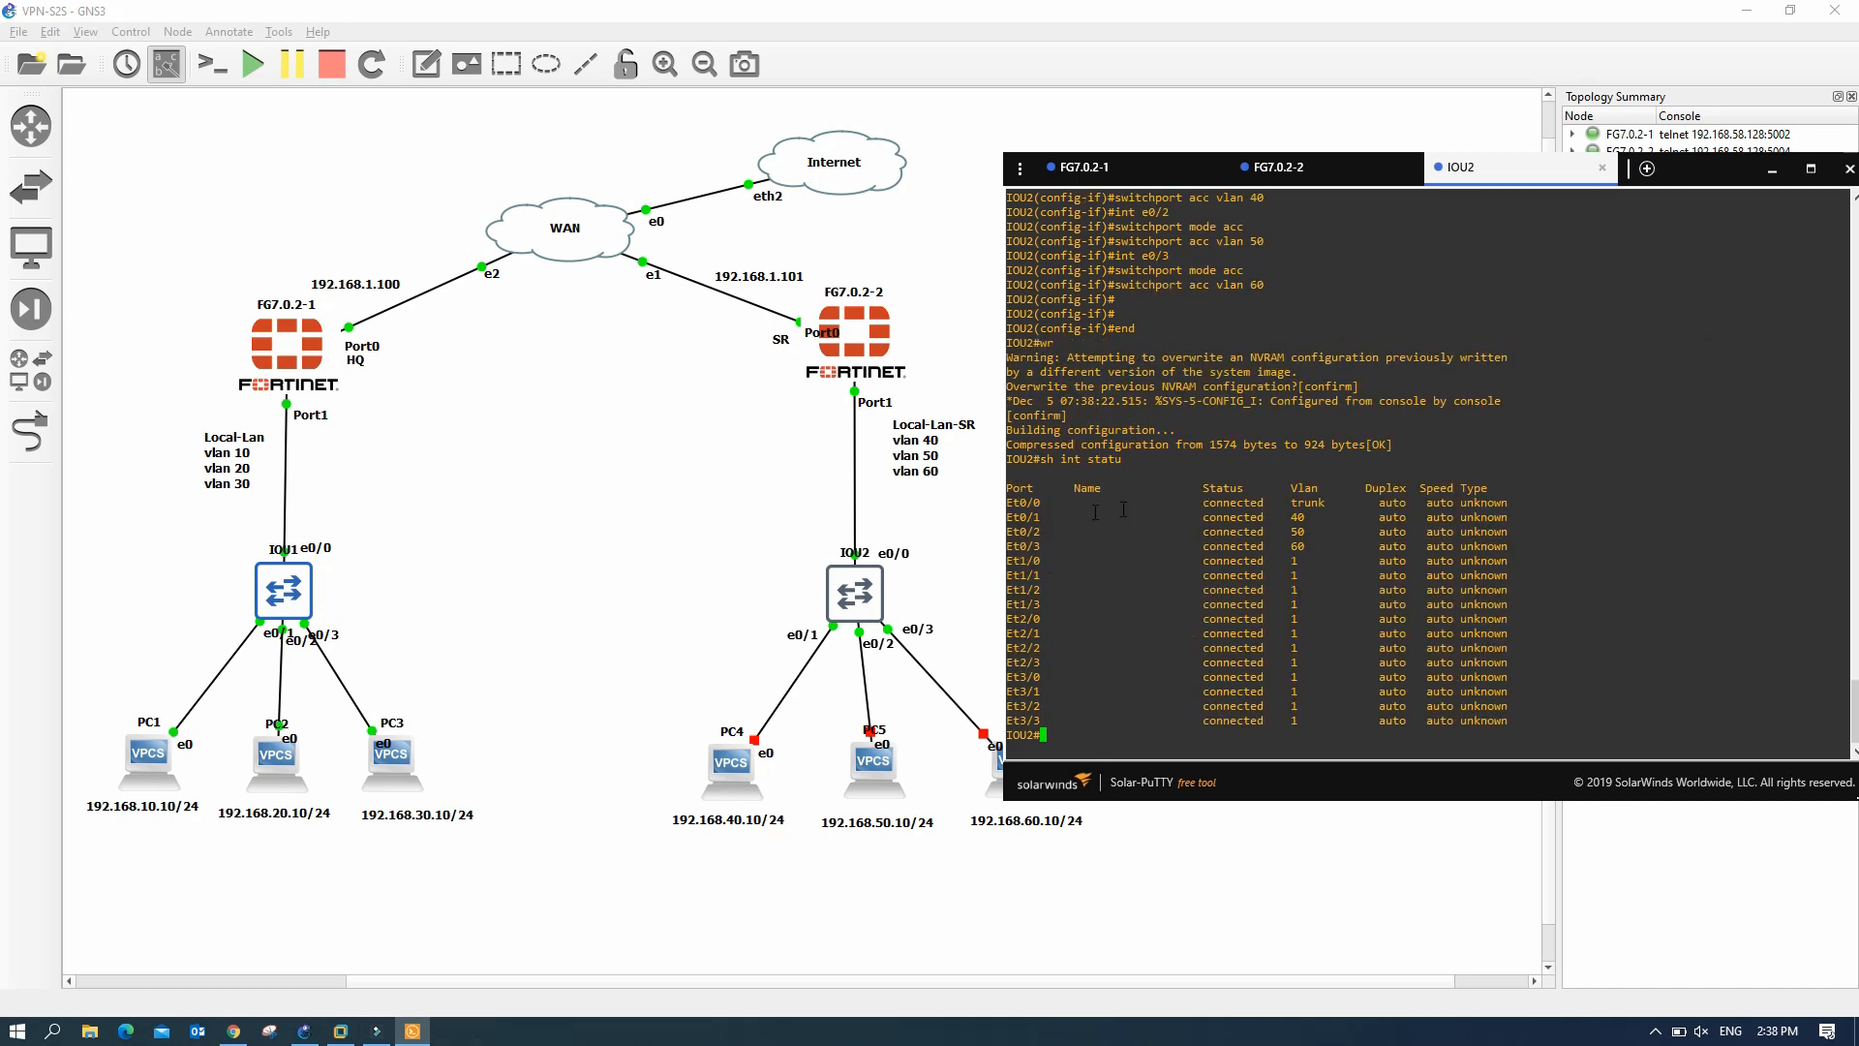
left_click_drag(1007, 503, 1337, 556)
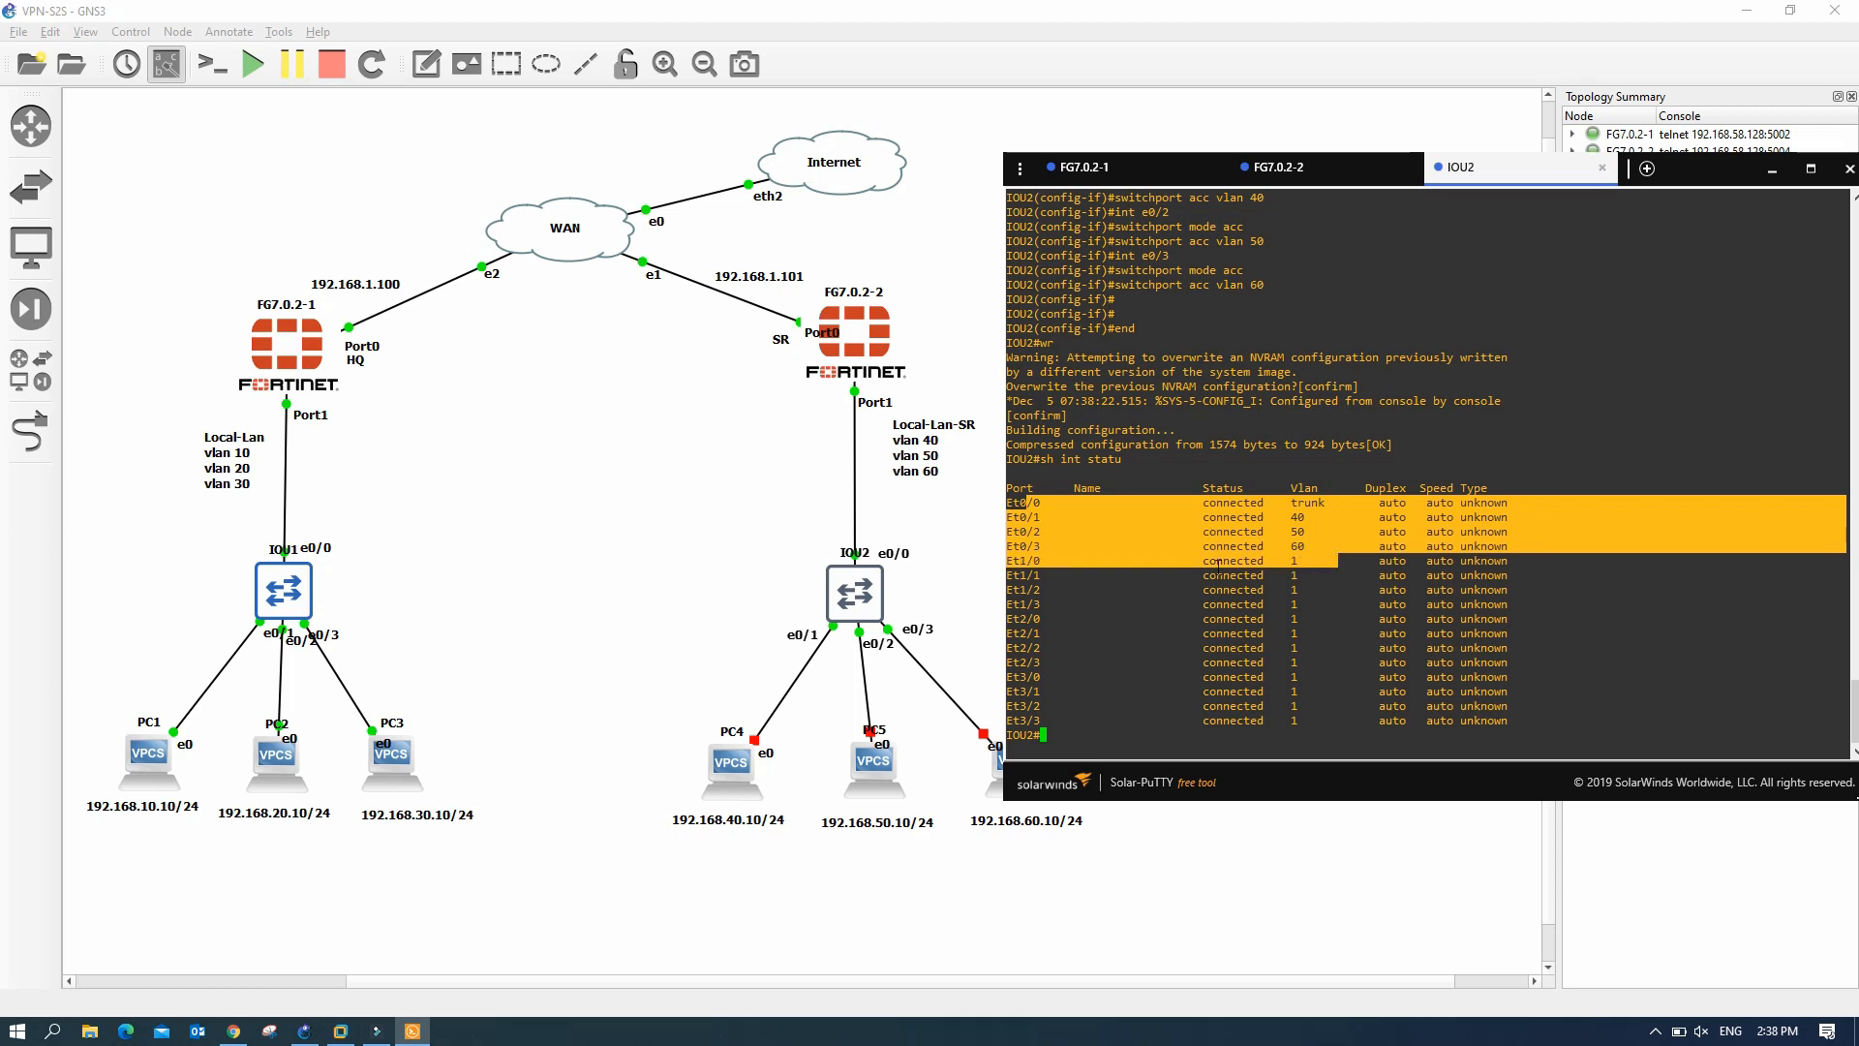
left_click(715, 557)
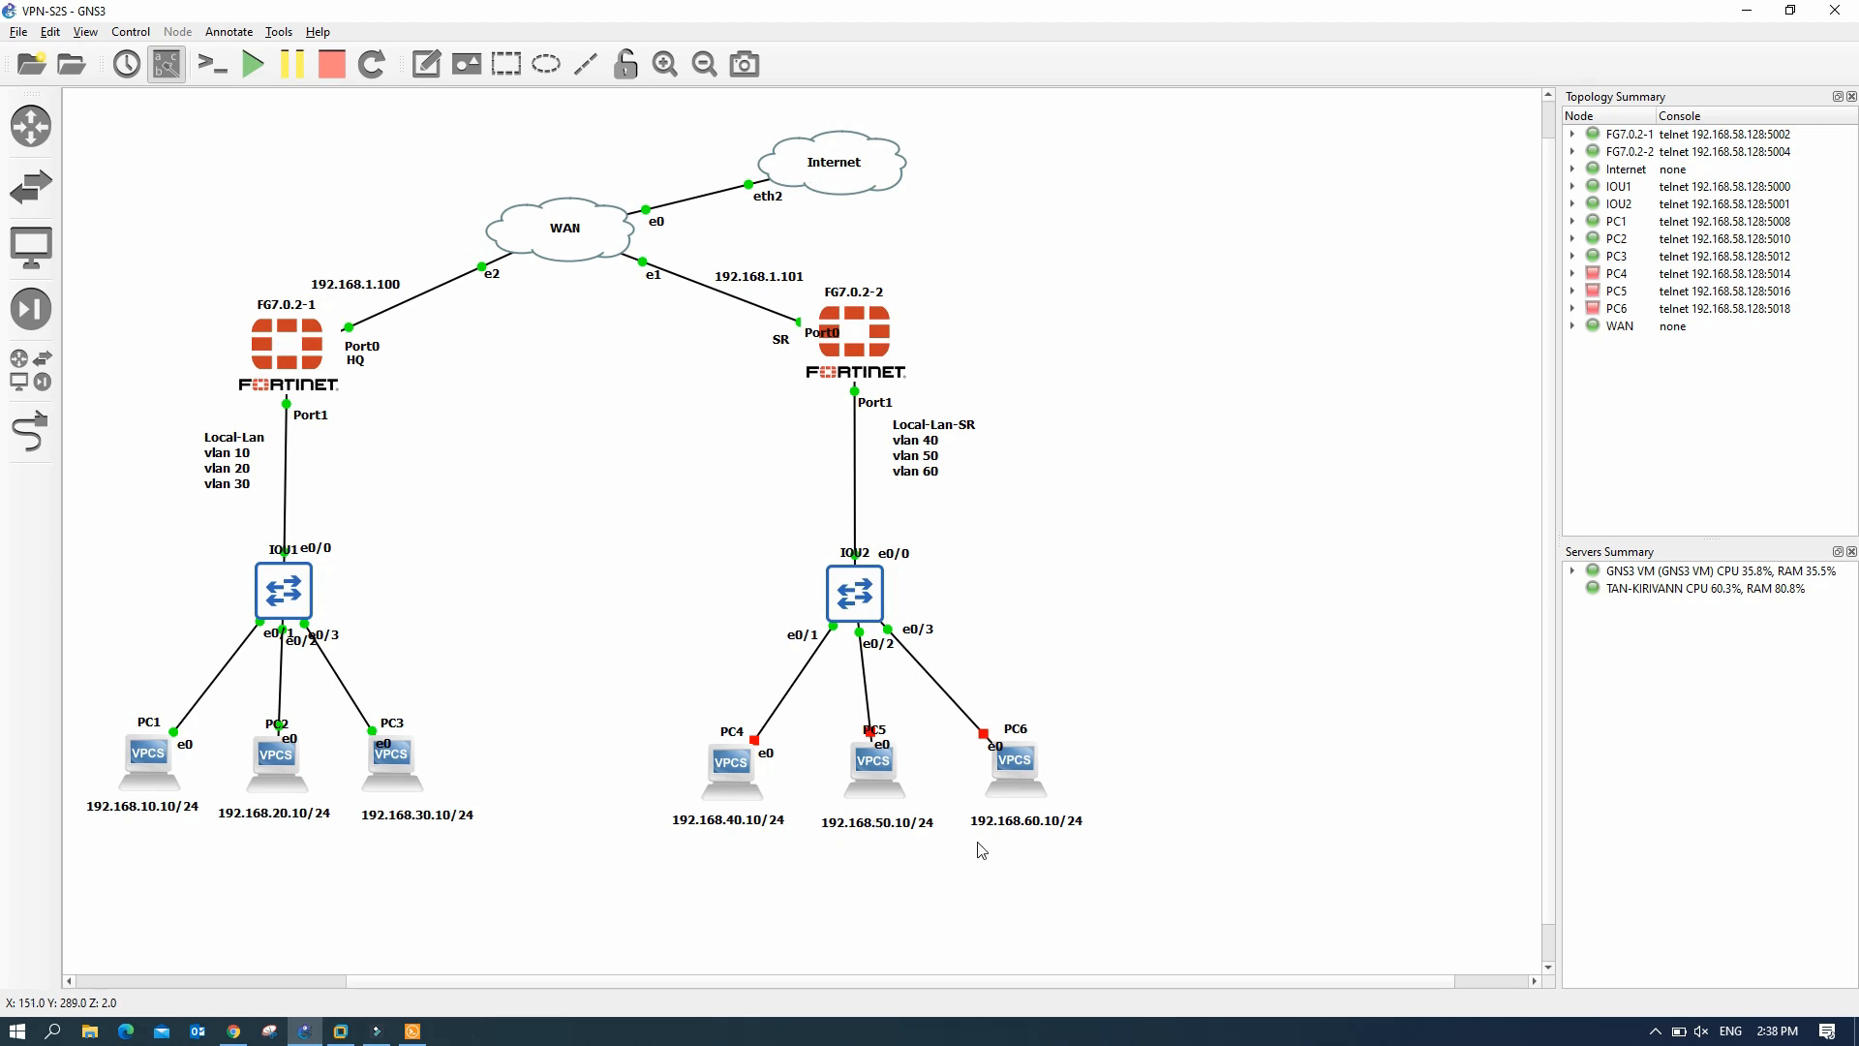
- Start PC4, PC5 and PC6, then bring PC4's Solar-PuTTY console forward
right_click(729, 772)
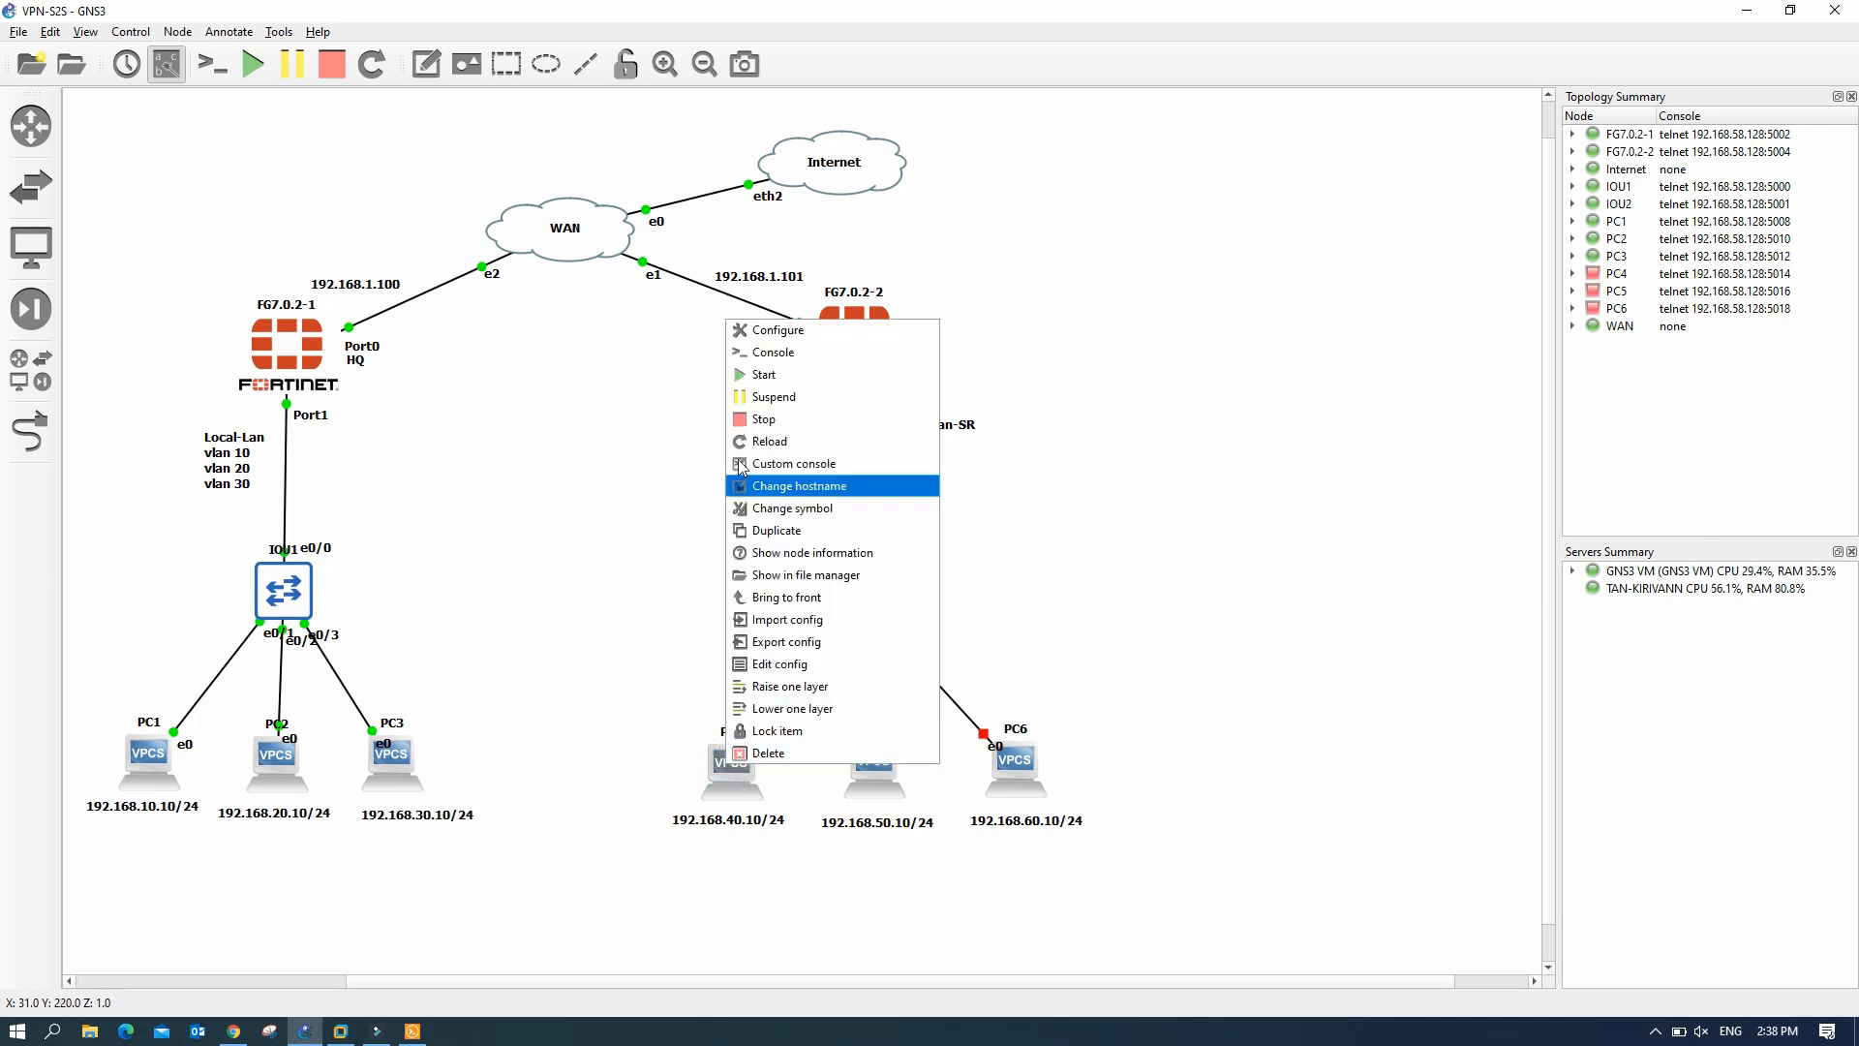
left_click(765, 374)
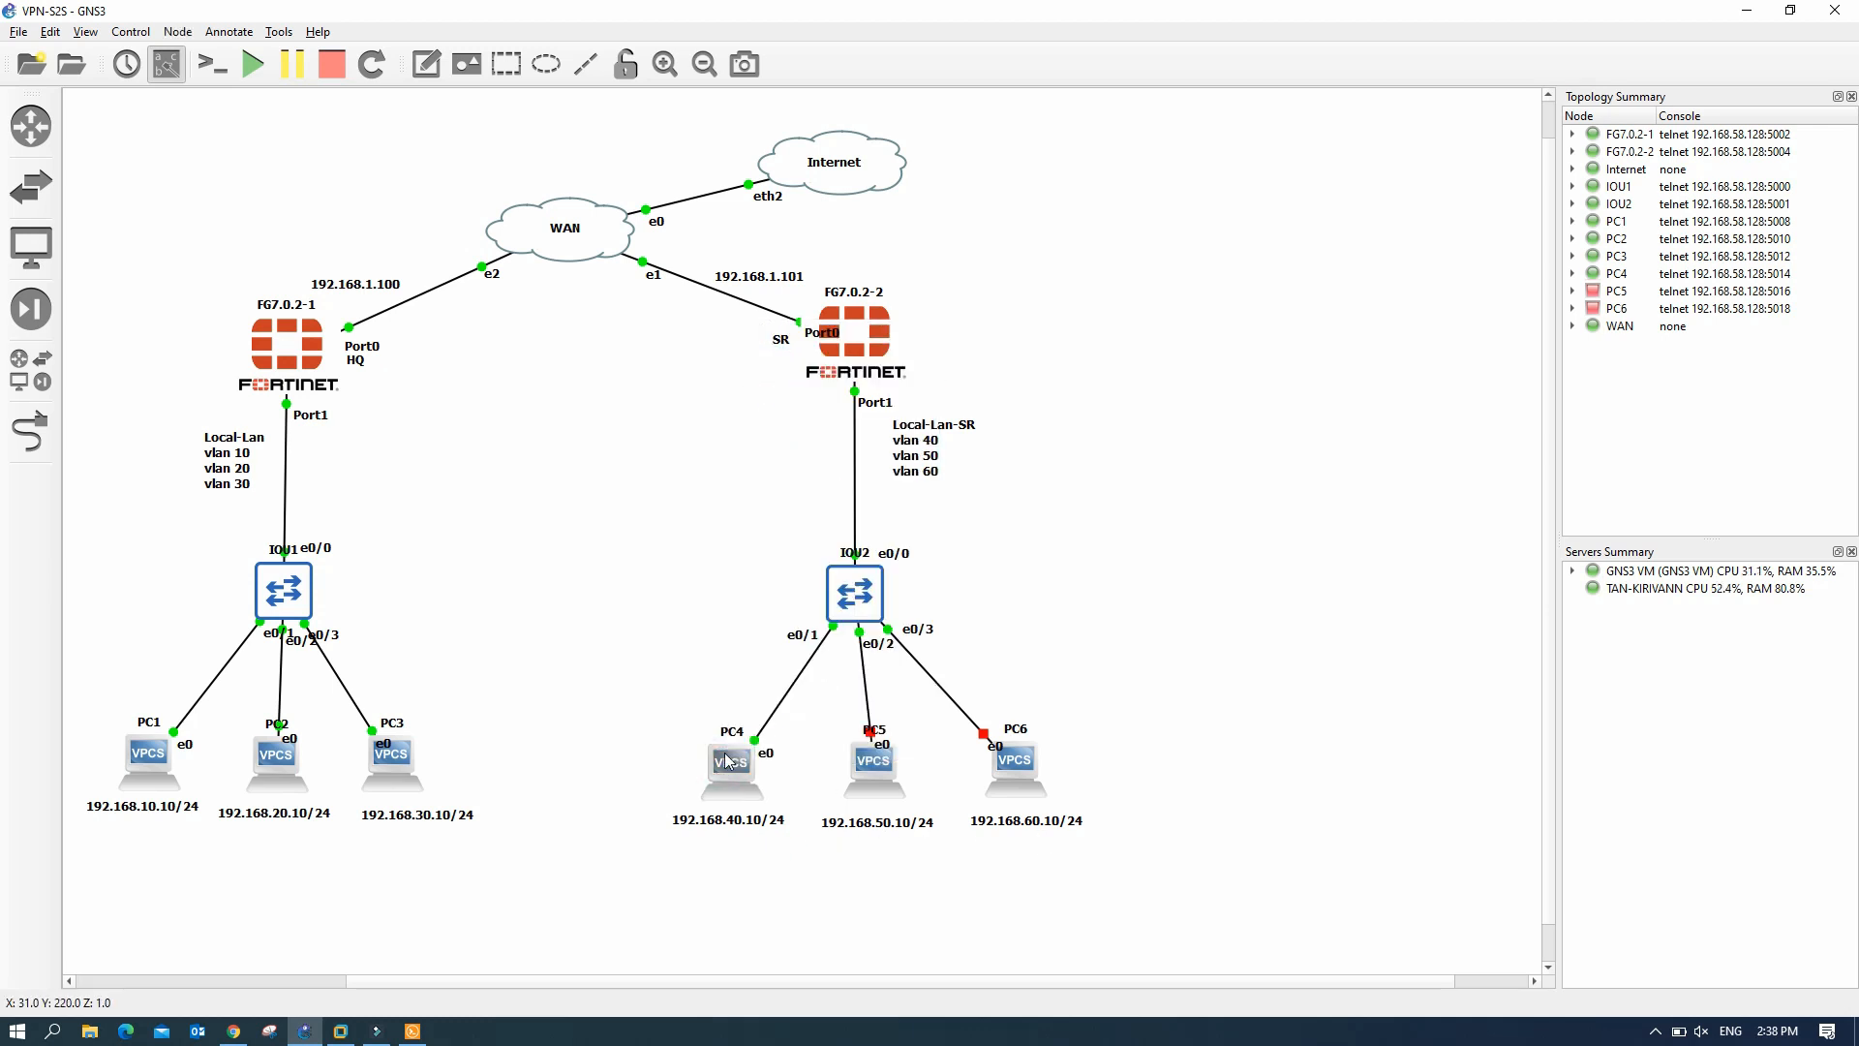
right_click(878, 771)
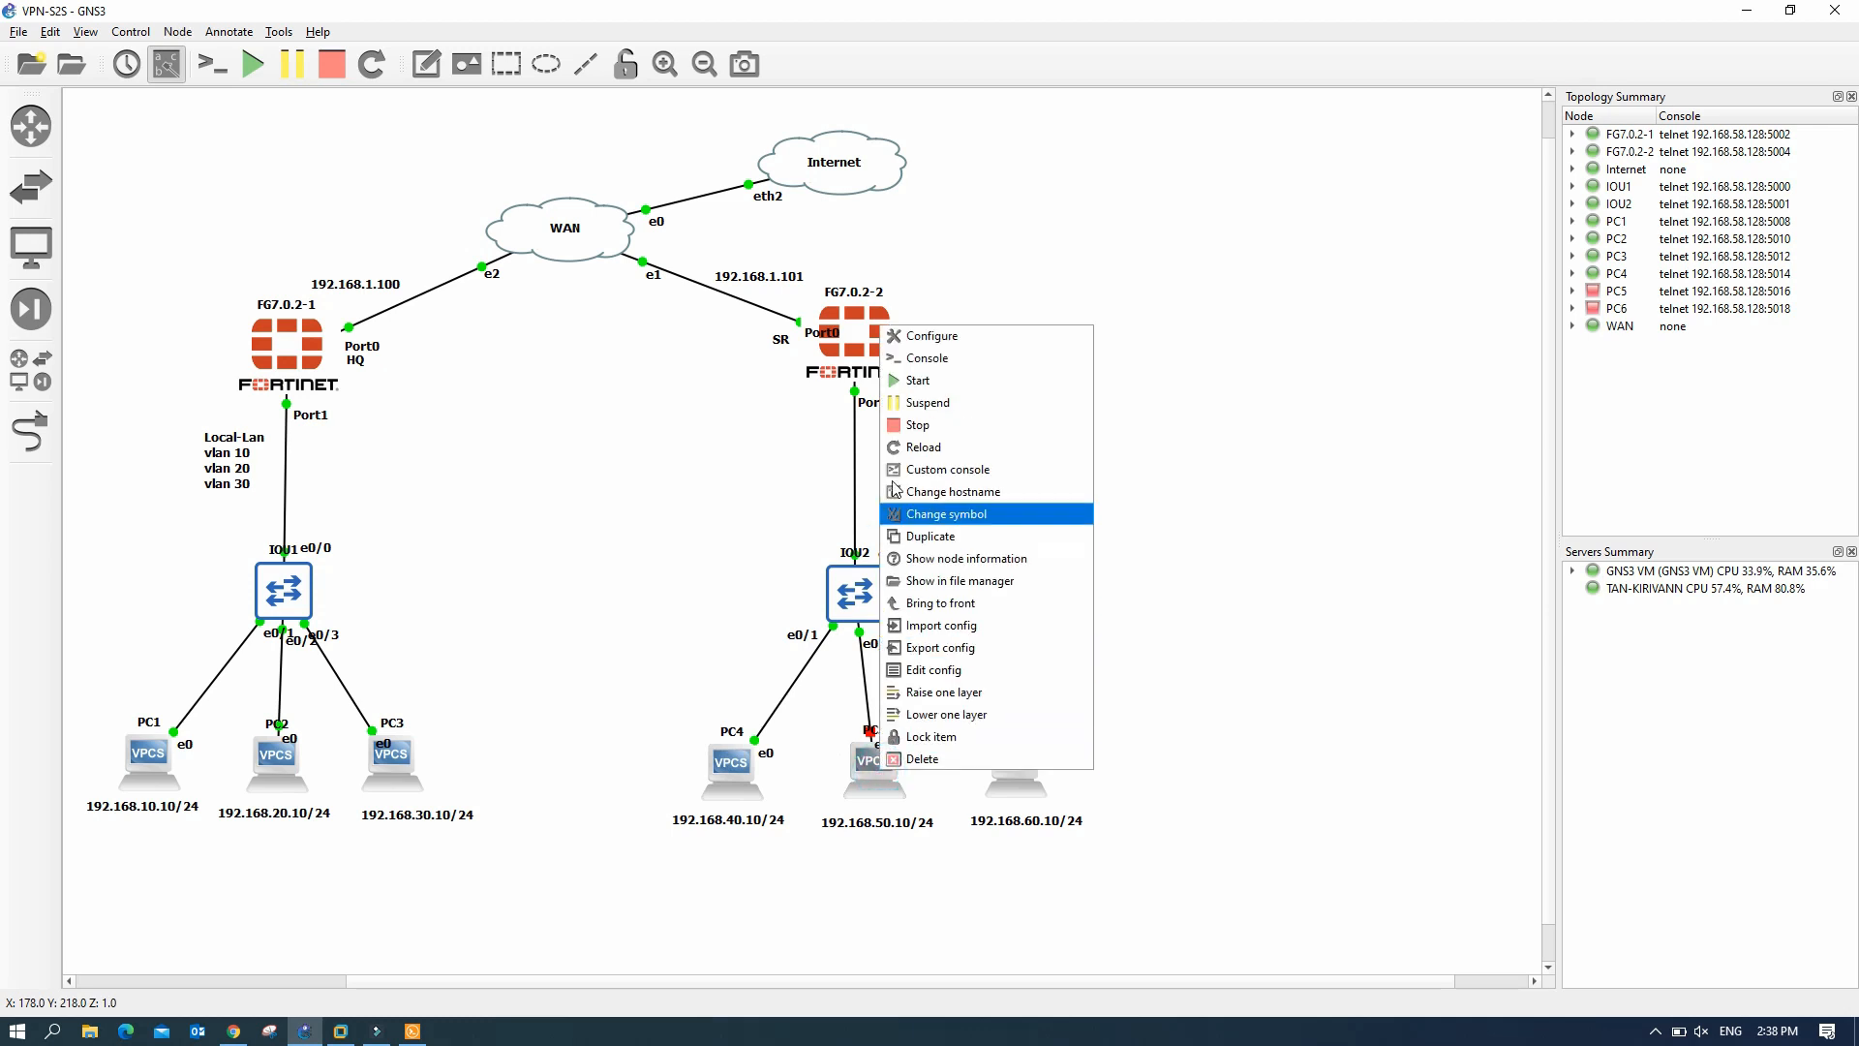
left_click(921, 387)
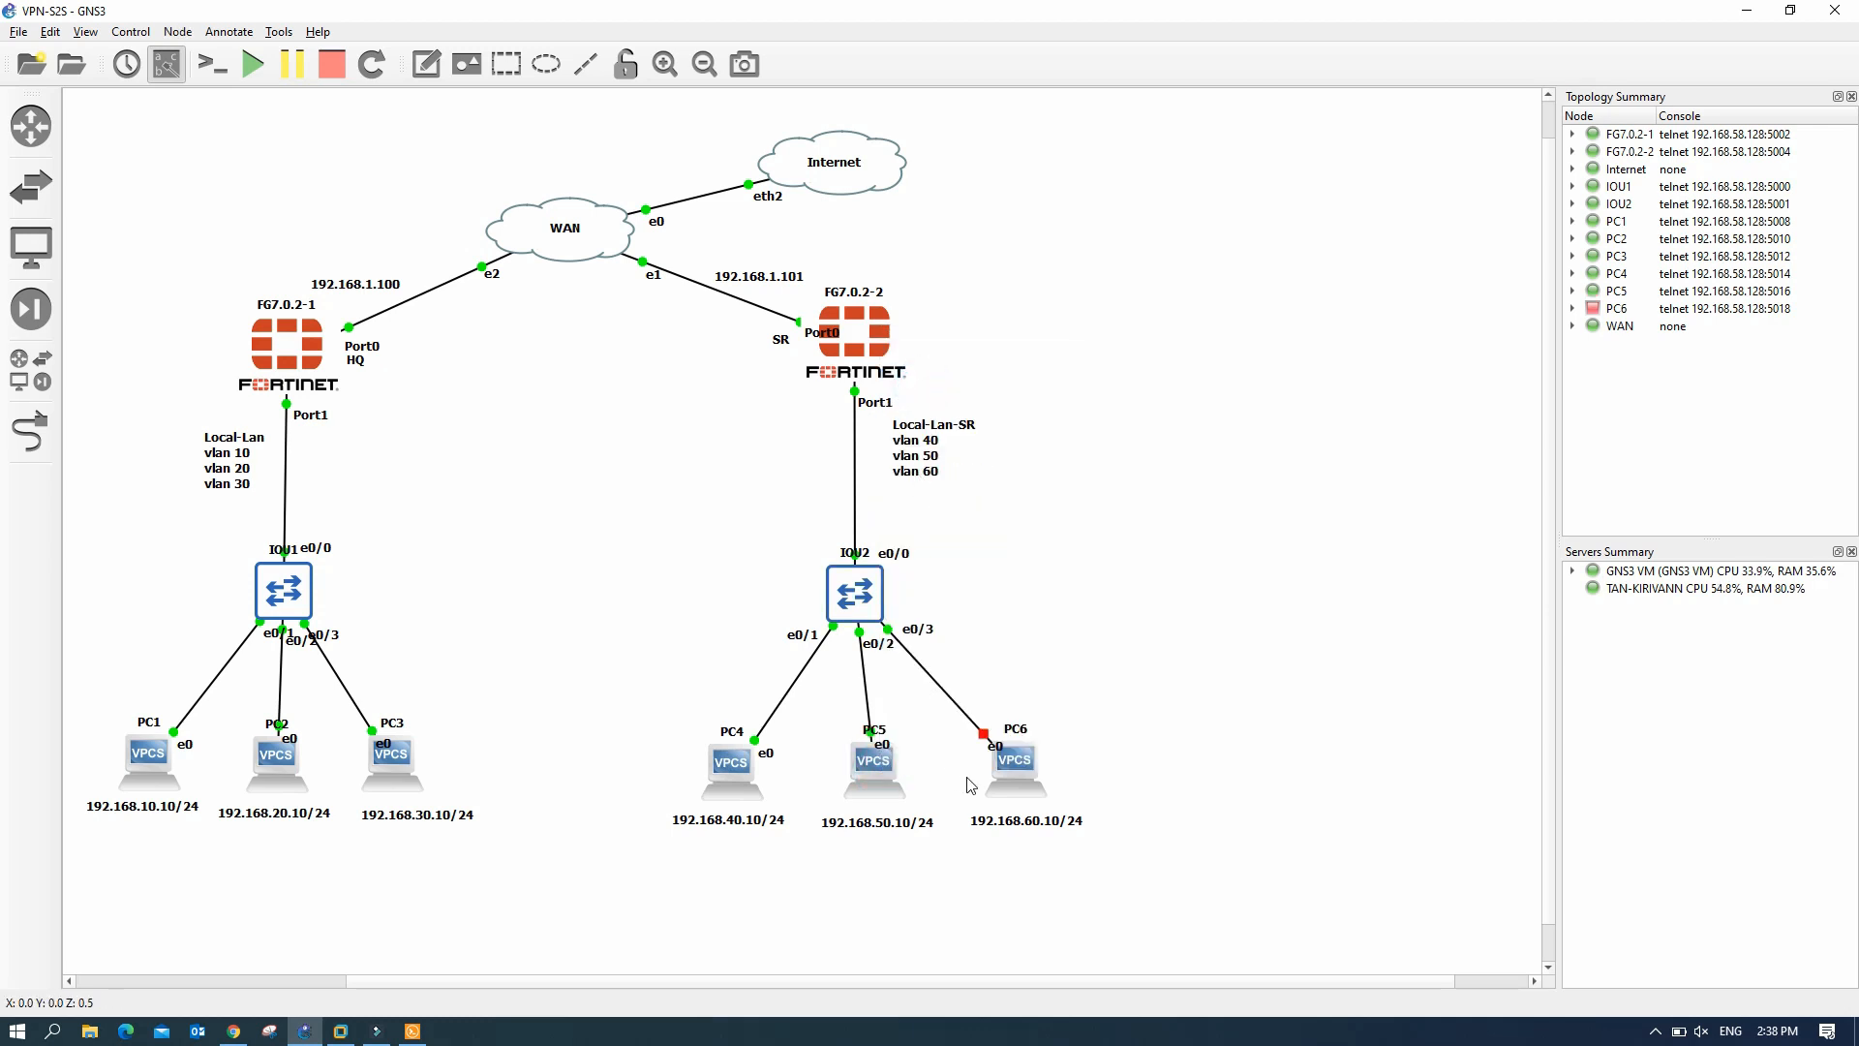
right_click(1019, 769)
left_click(1100, 381)
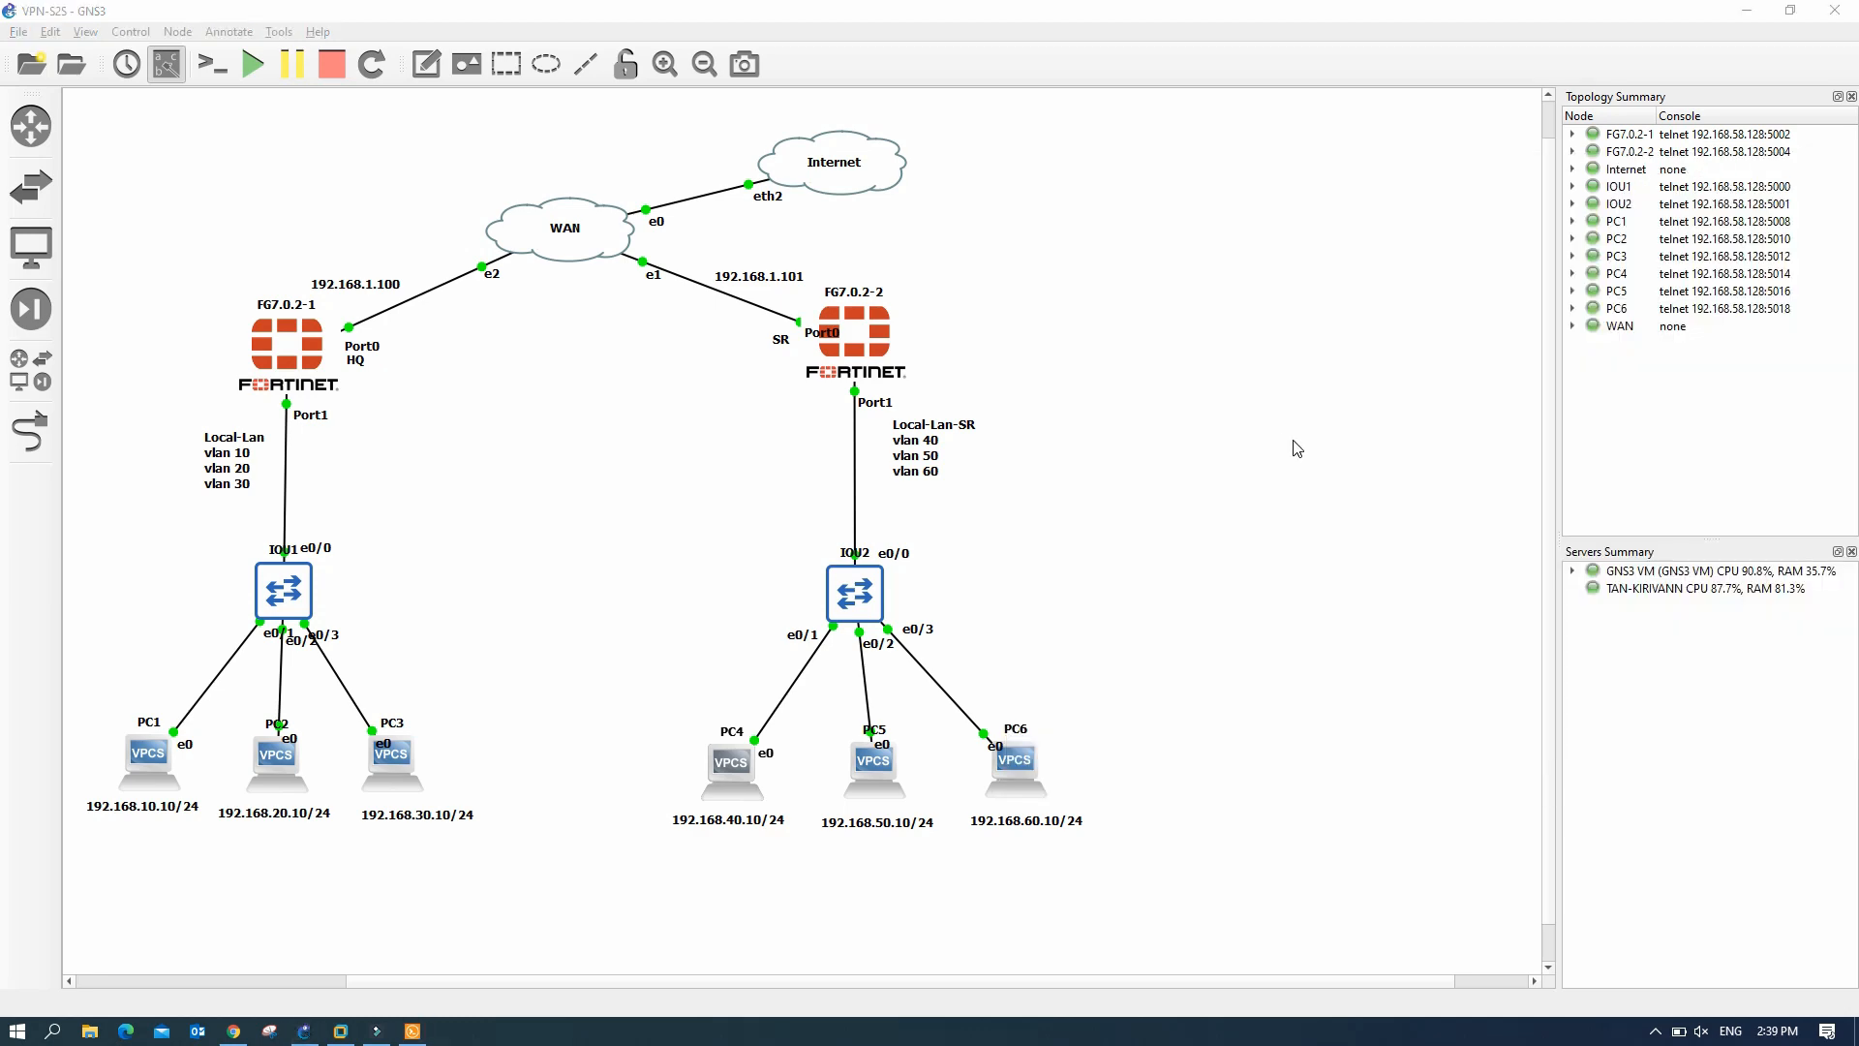
left_click(413, 1031)
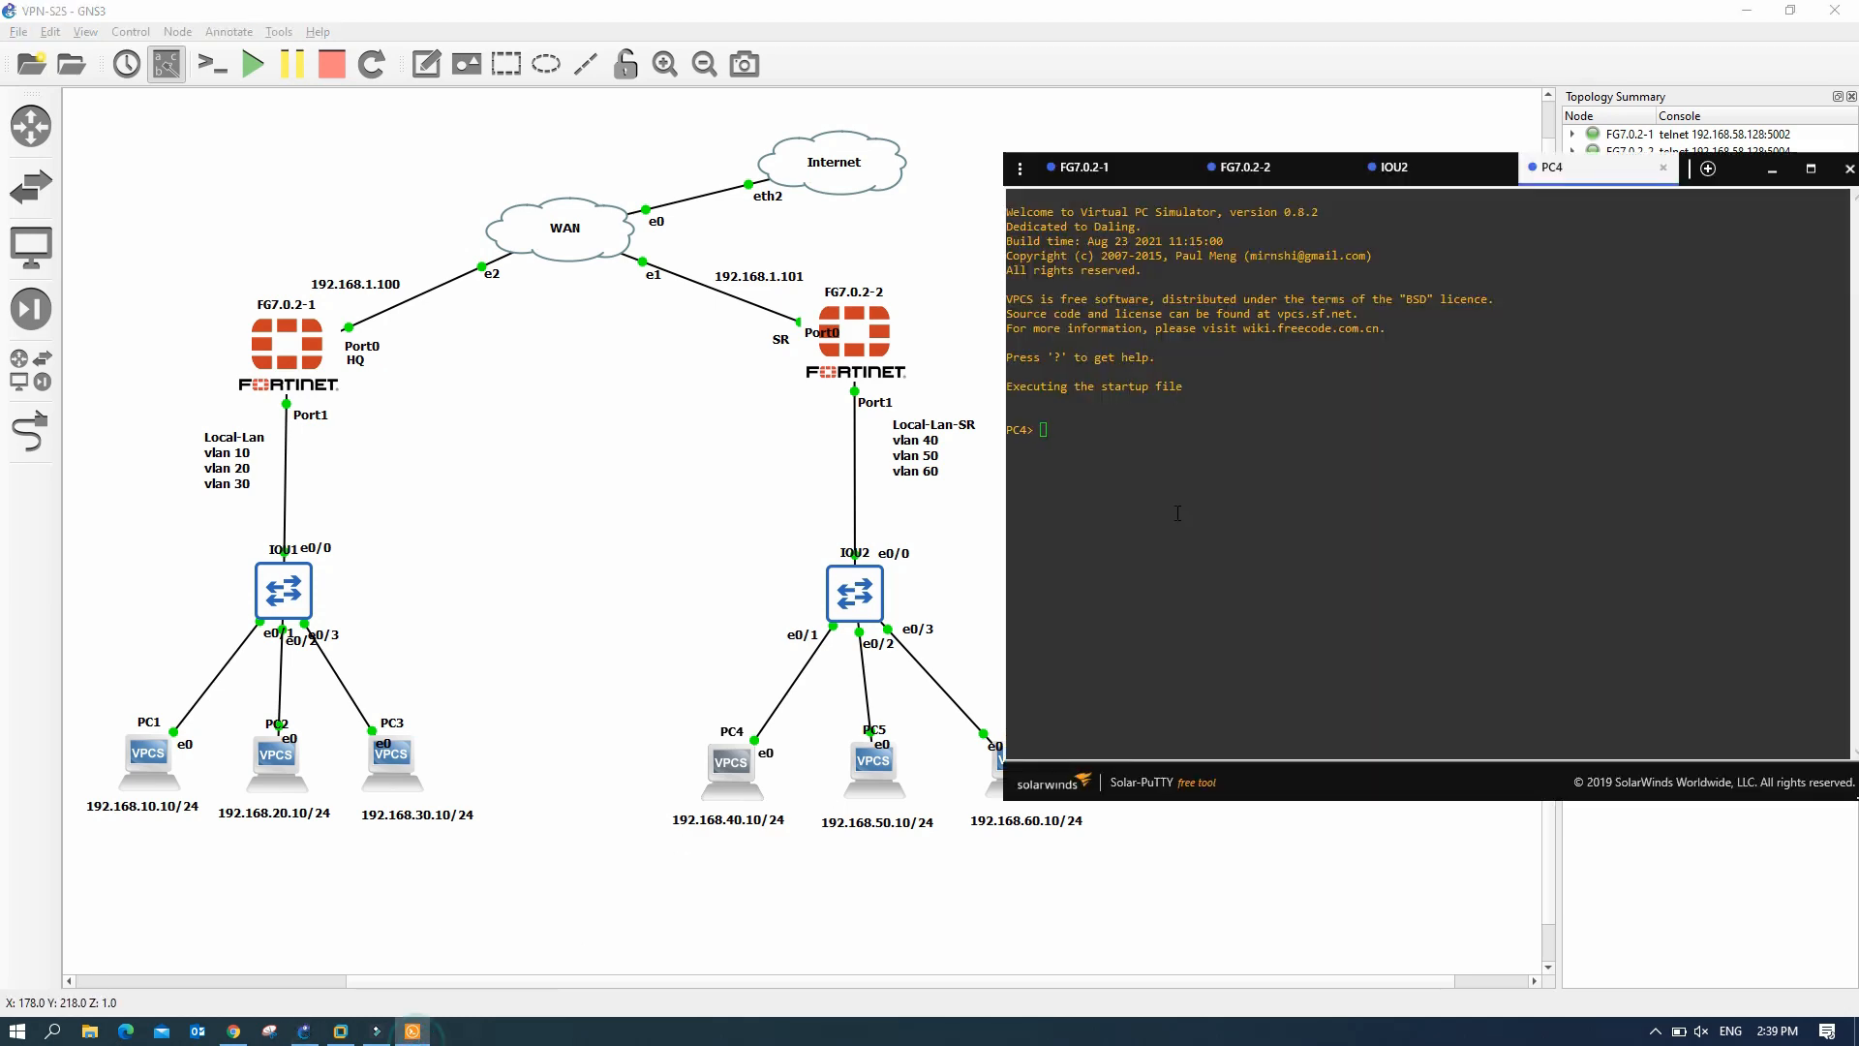
- Lease 192.168.40.10/24 on PC4 with ip dhcp
left_click(1106, 437)
type("ip dhcp")
key("Return")
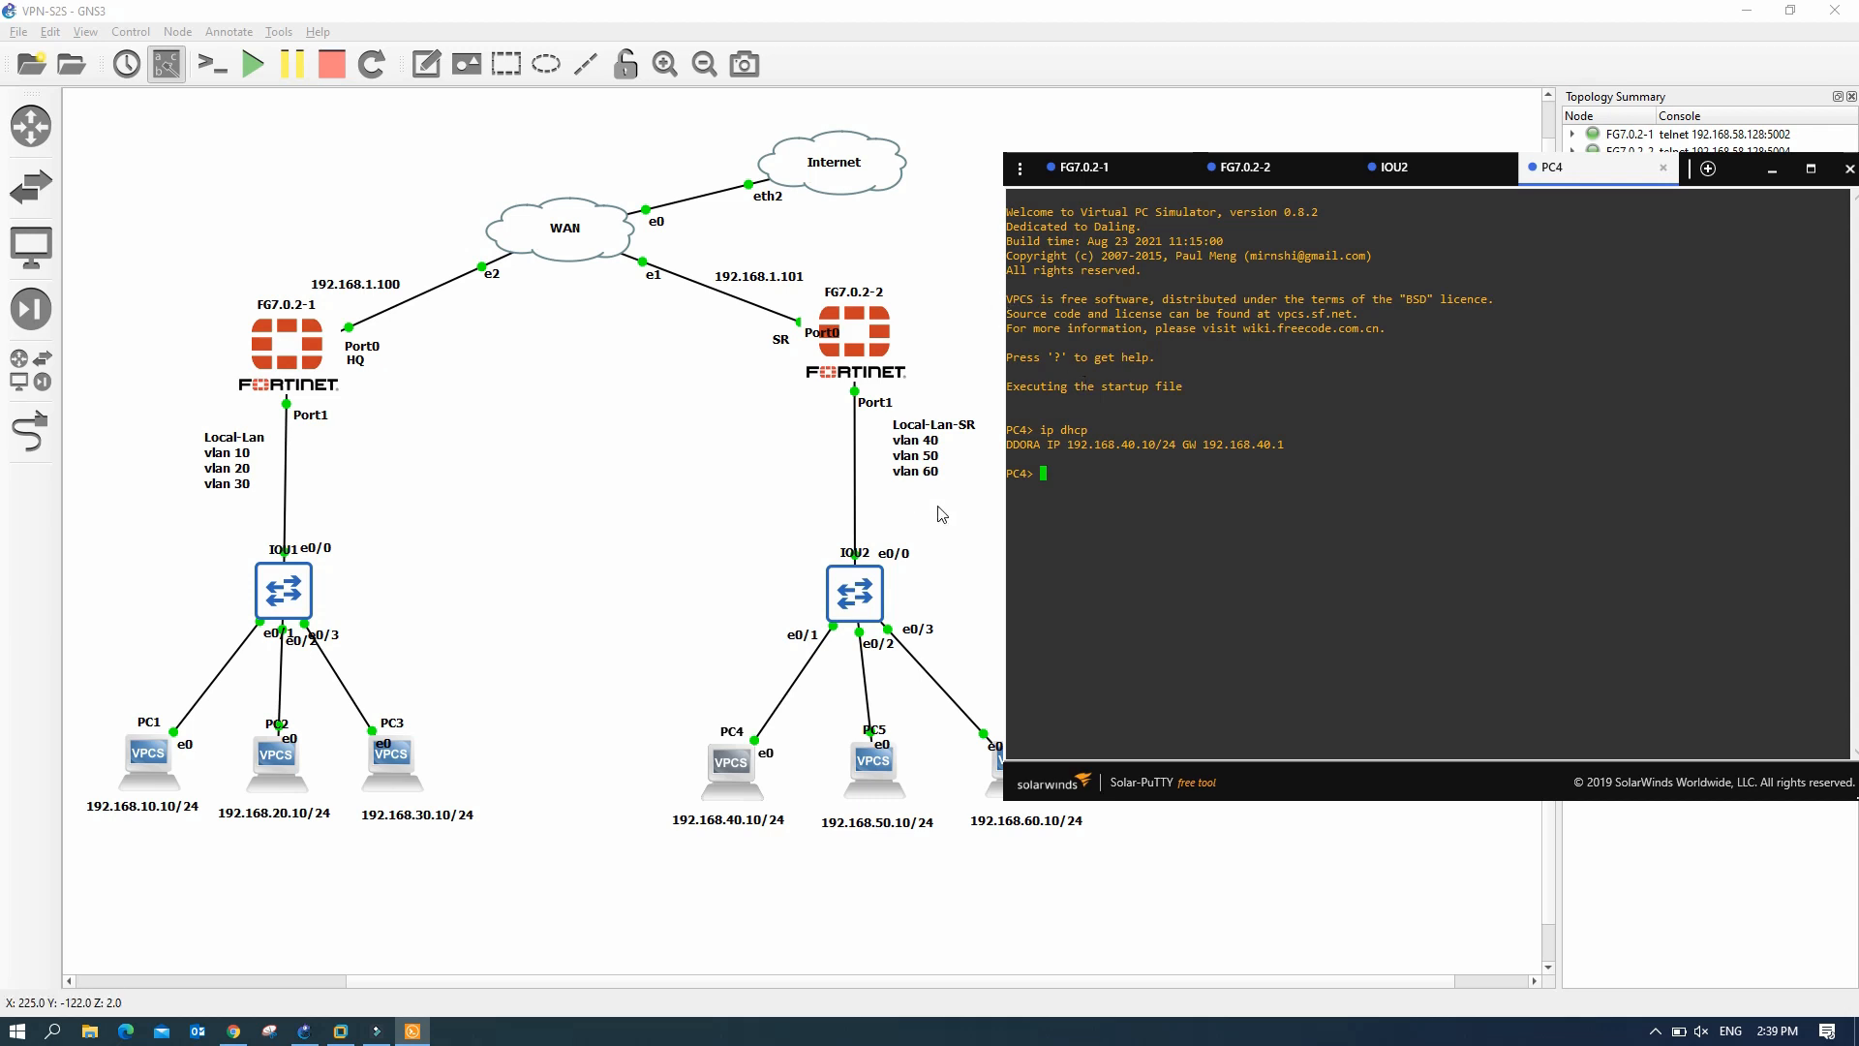
left_click_drag(1120, 448, 1155, 449)
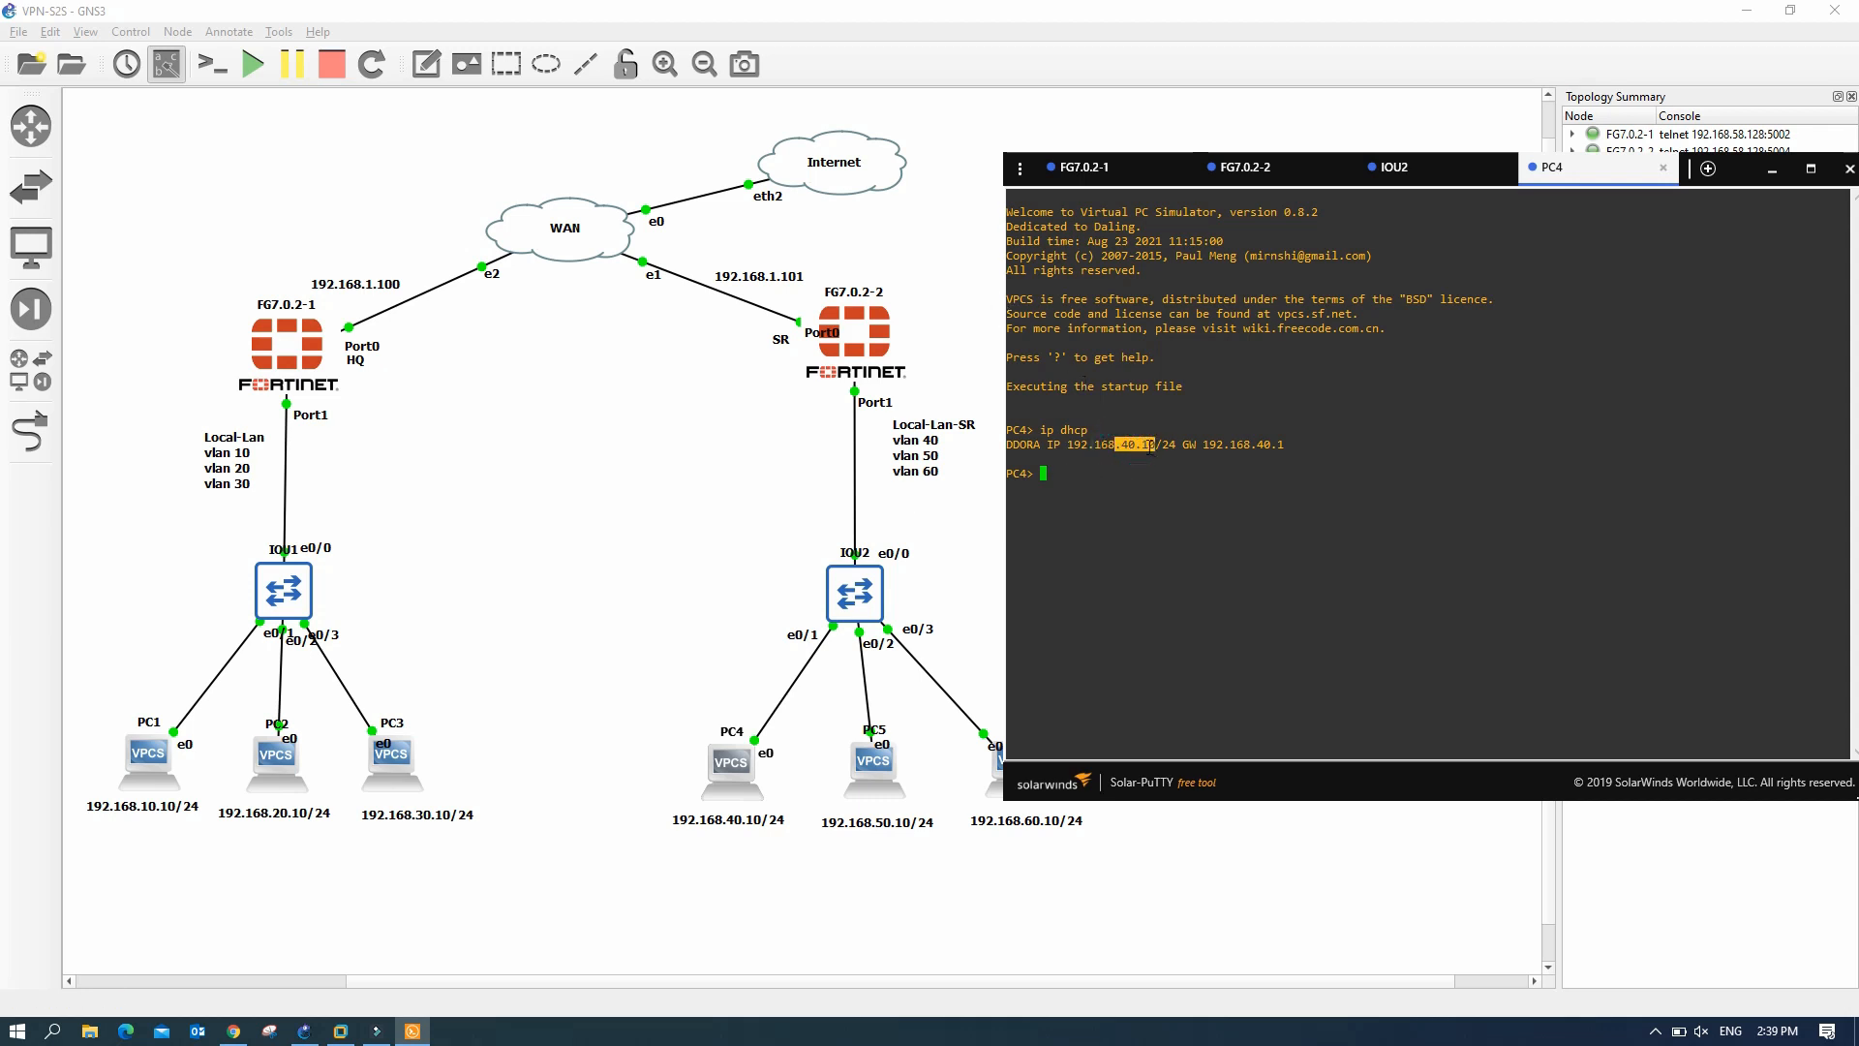
left_click(1108, 476)
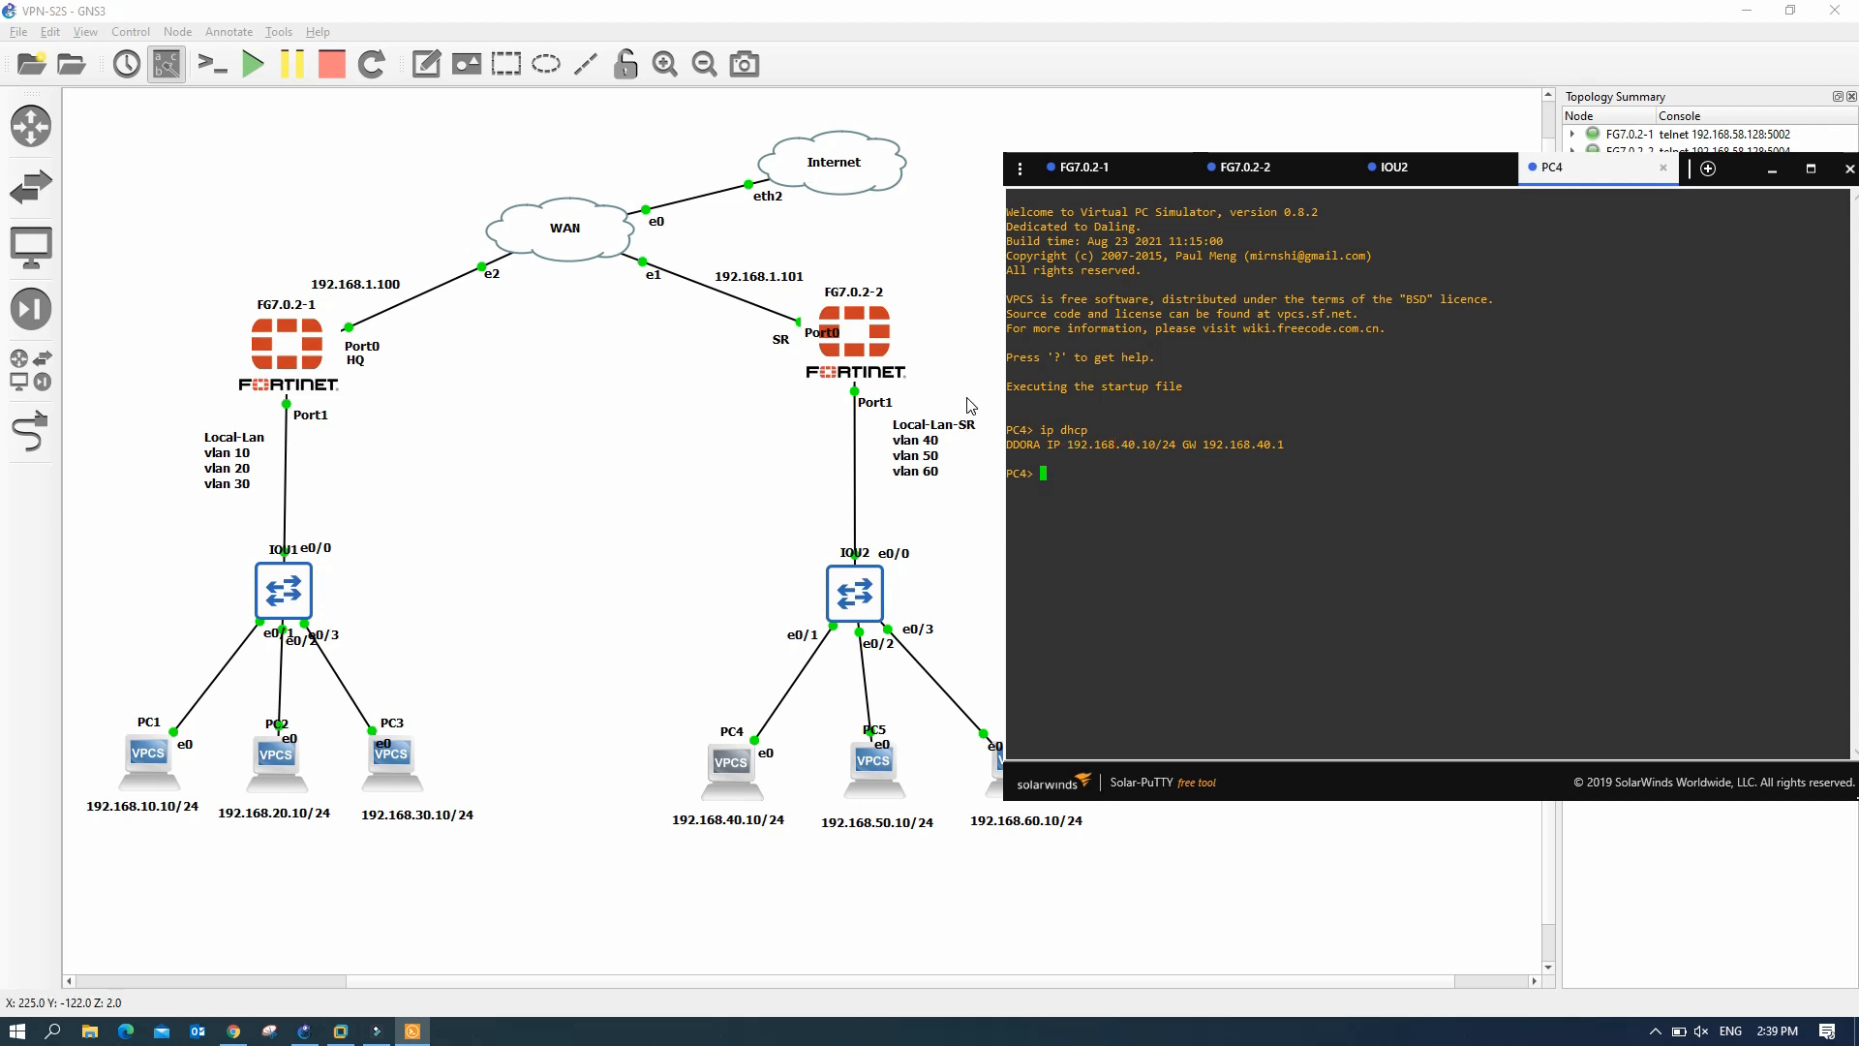
- Ping 192.168.1.100 and 192.168.1.101 from PC4; both time out
type("ping 192.168.")
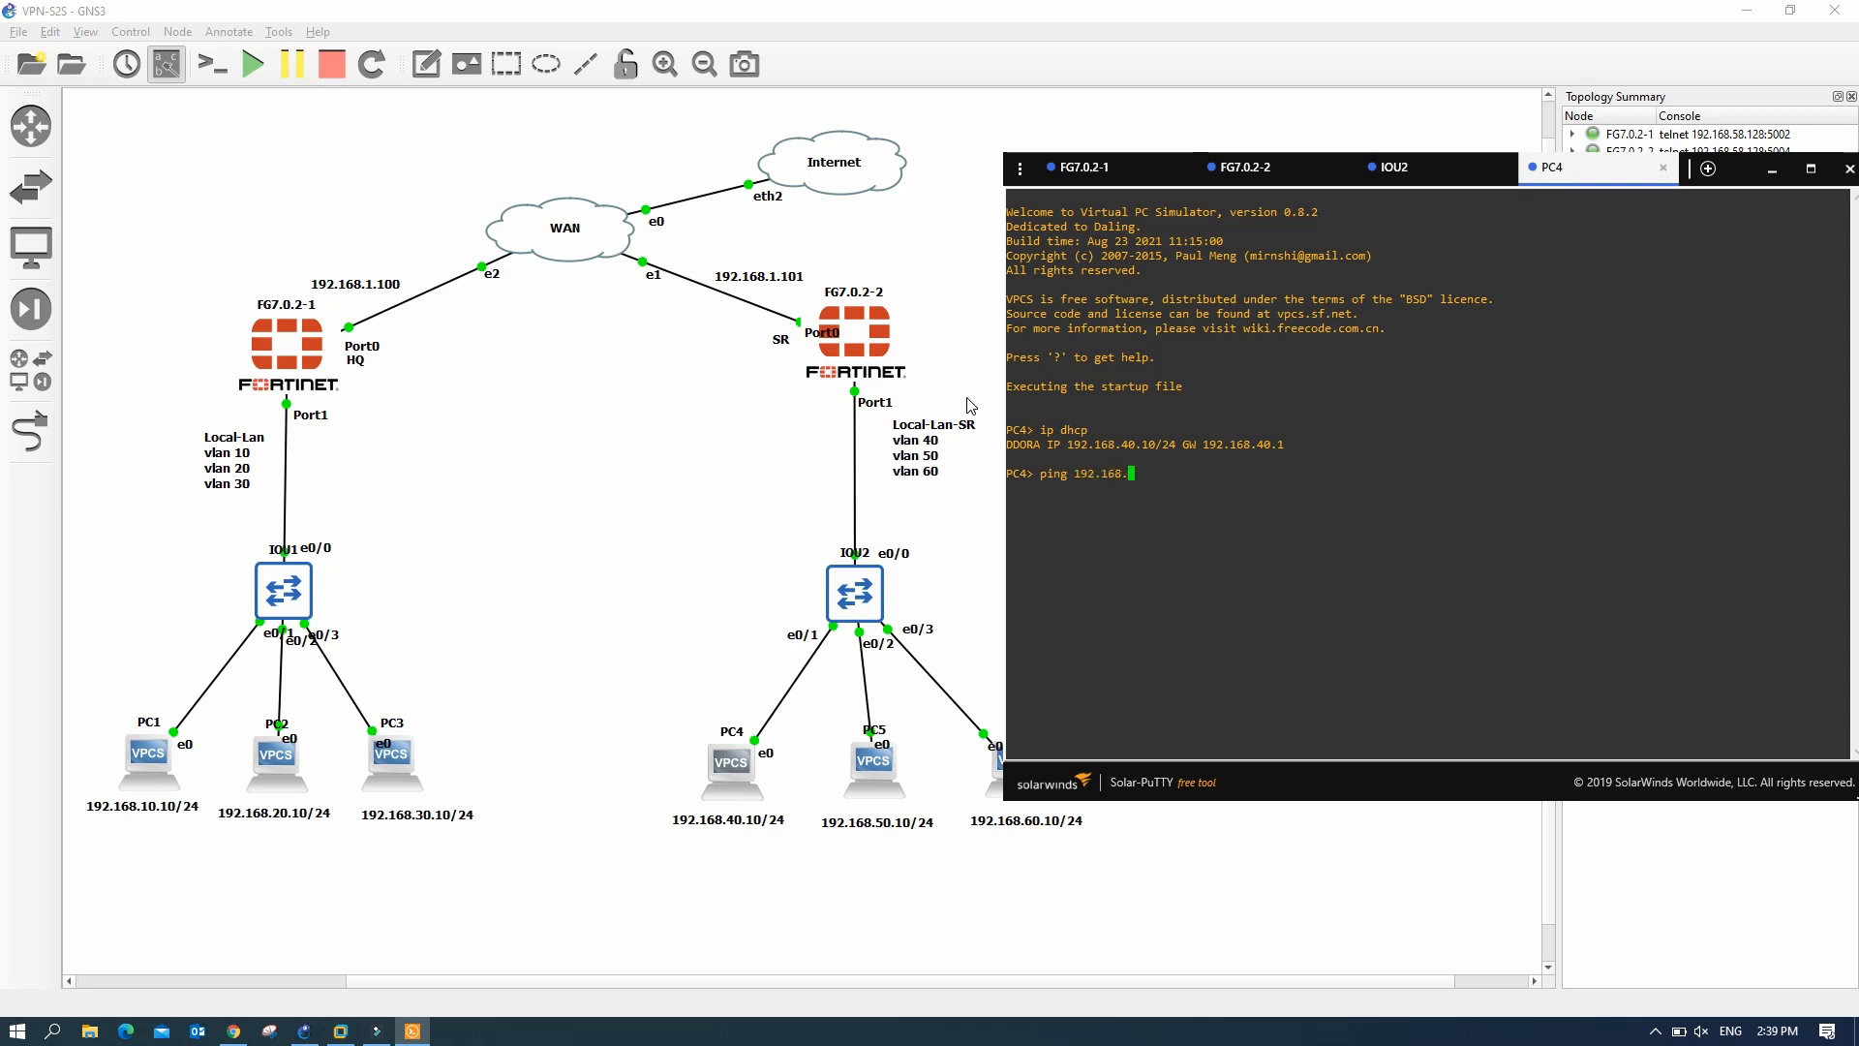
type("1.100")
key("Return")
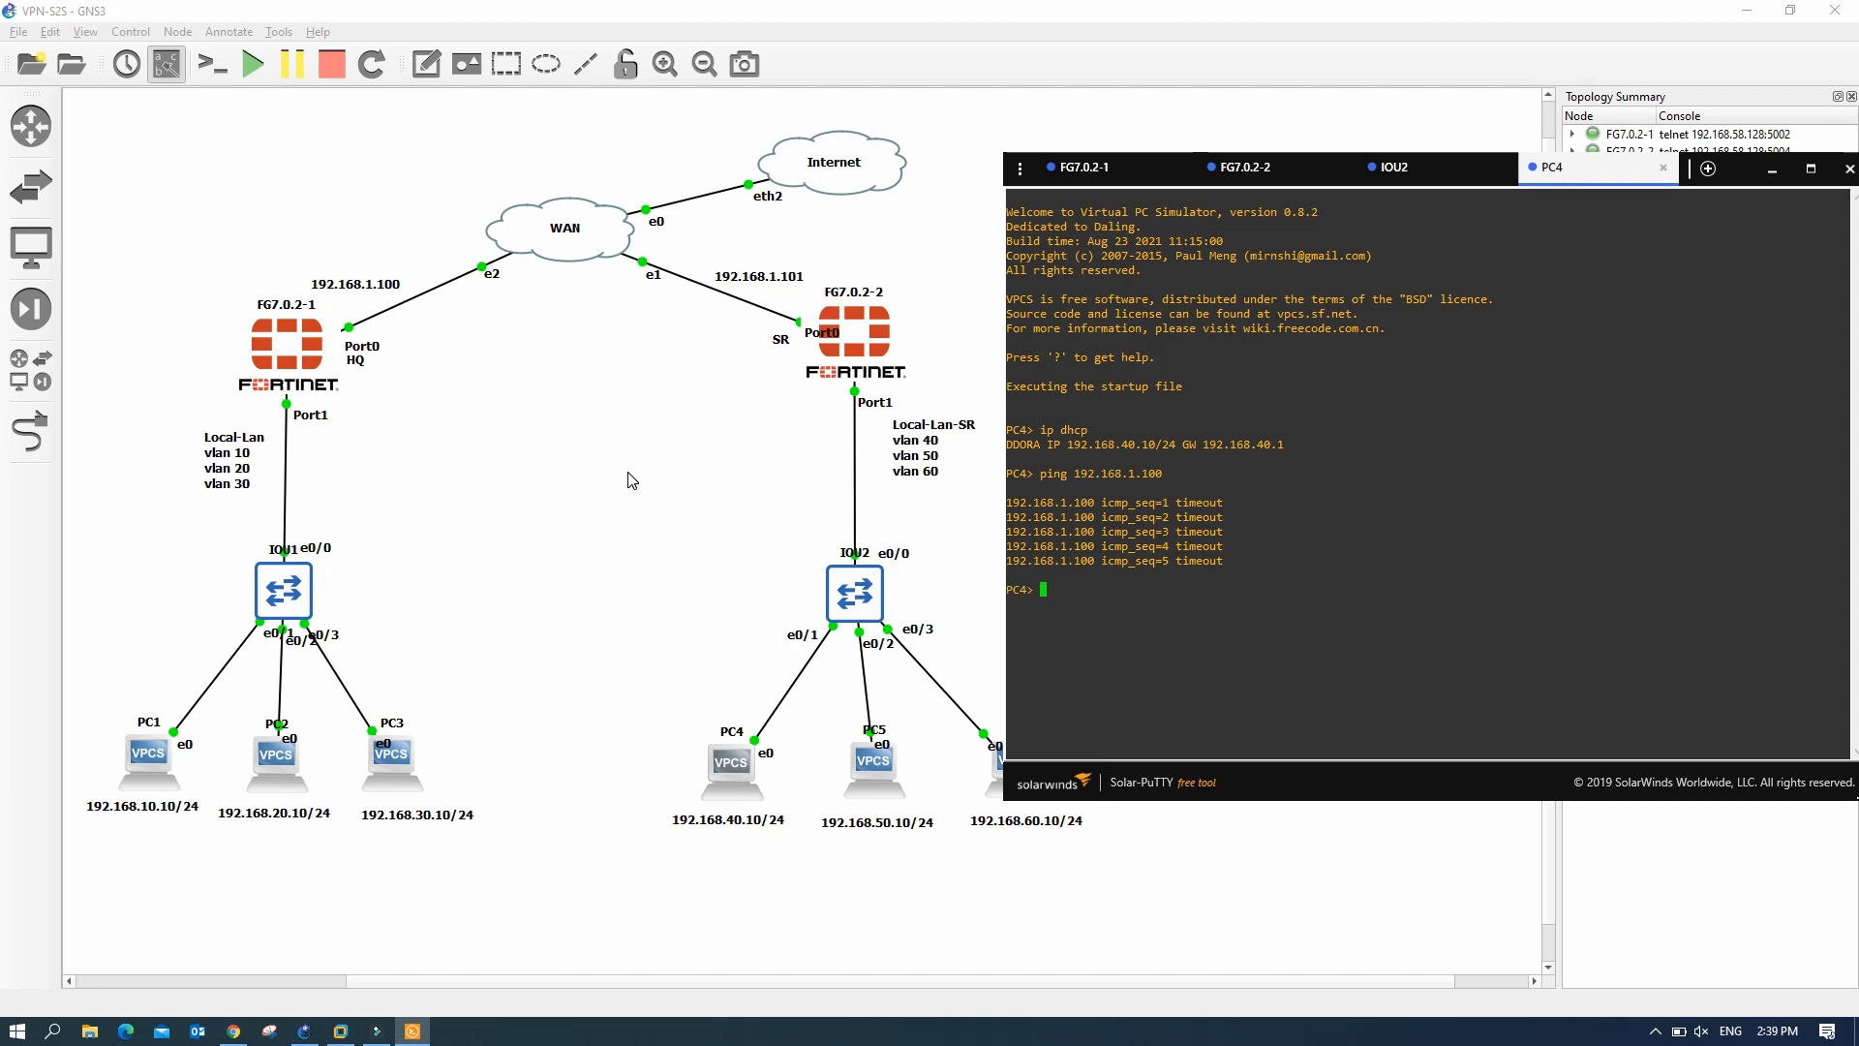
key("Up")
key("BackSpace")
type("192.168.1.10")
key("Return")
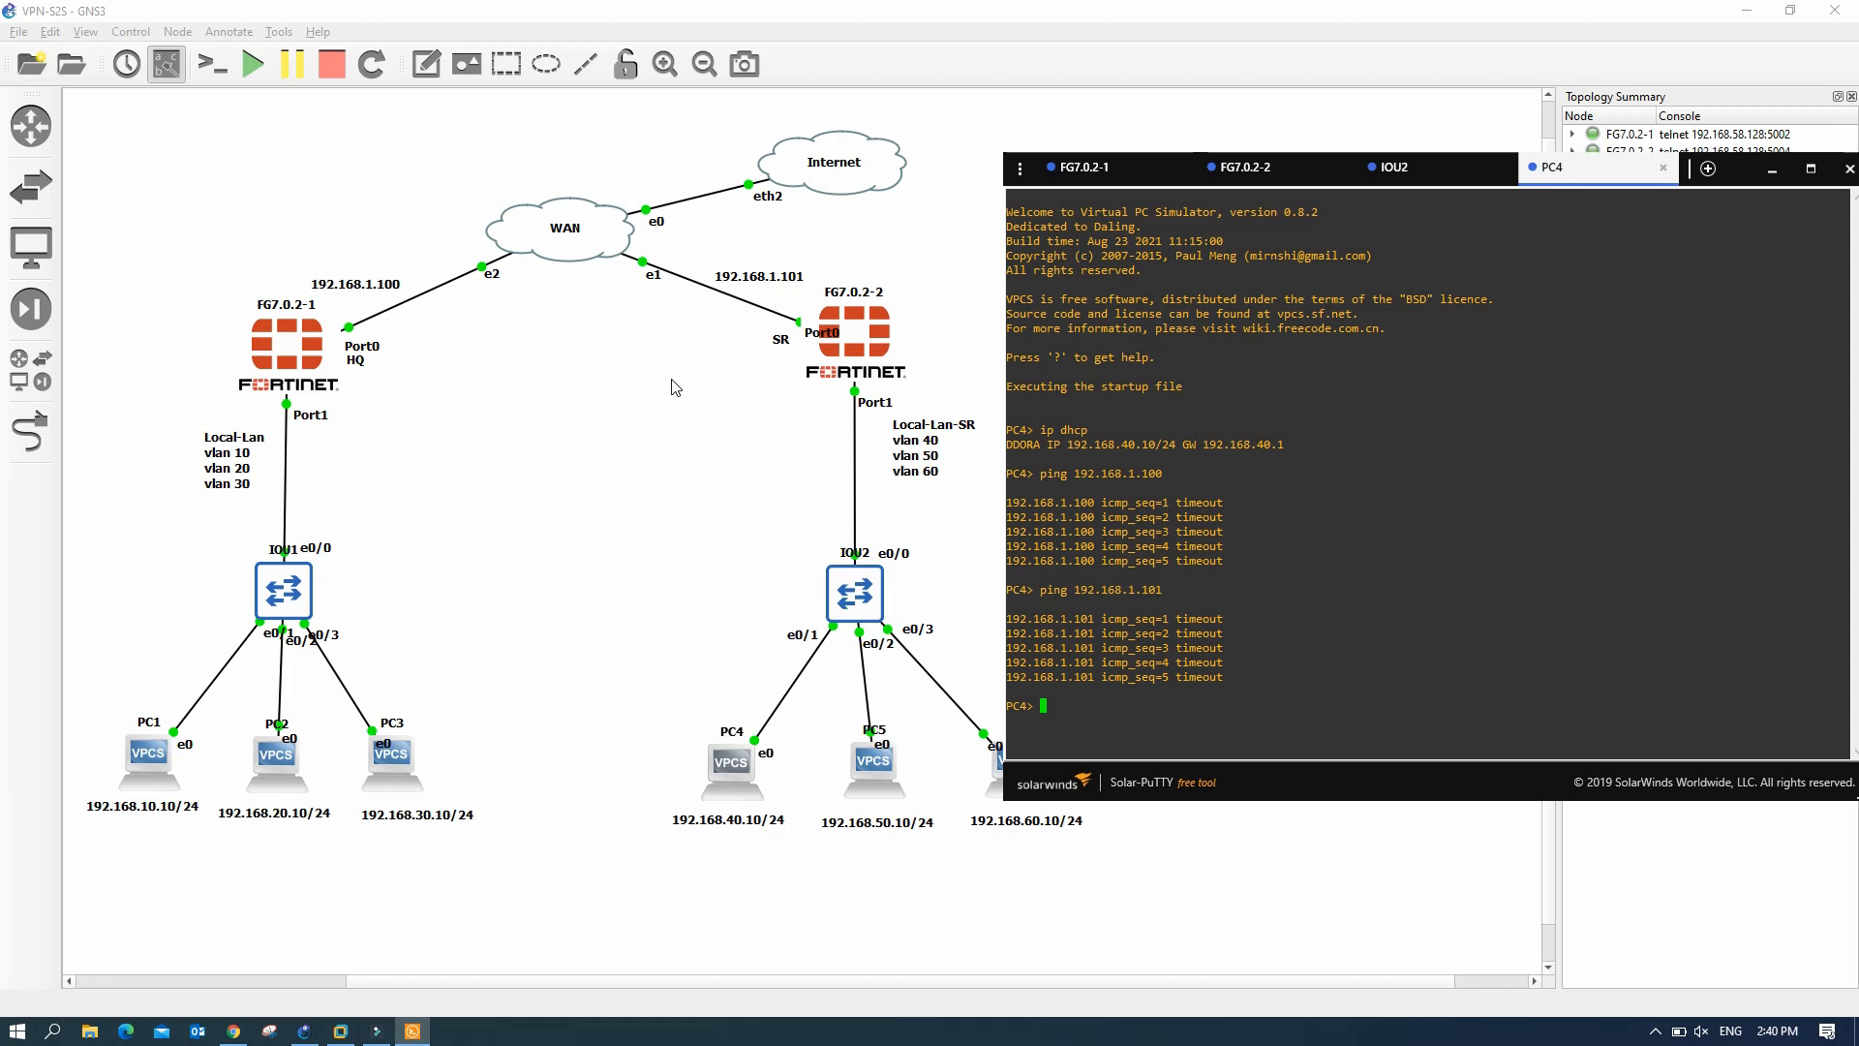
left_click(891, 780)
double_click(887, 772)
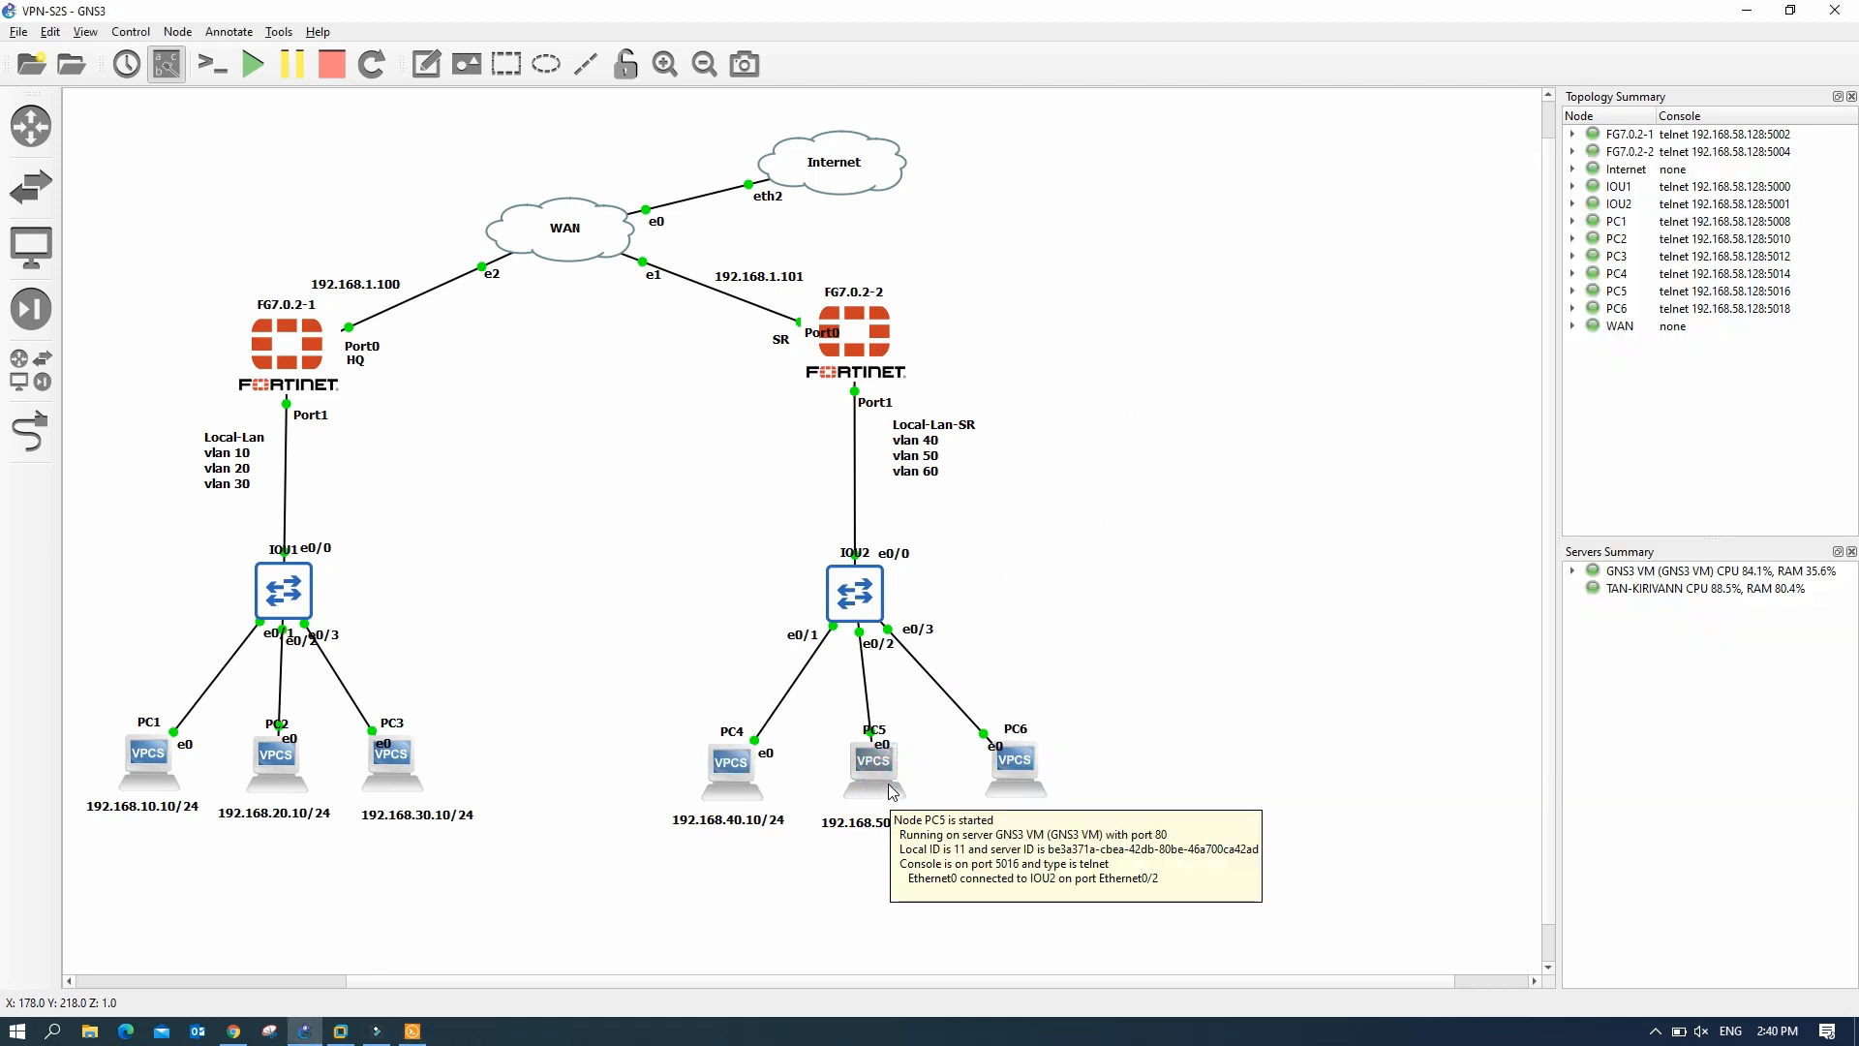
- Lease 192.168.50.10/24 with gateway 192.168.50.1 on PC5 via ip dhcp
left_click(415, 1032)
left_click(414, 1032)
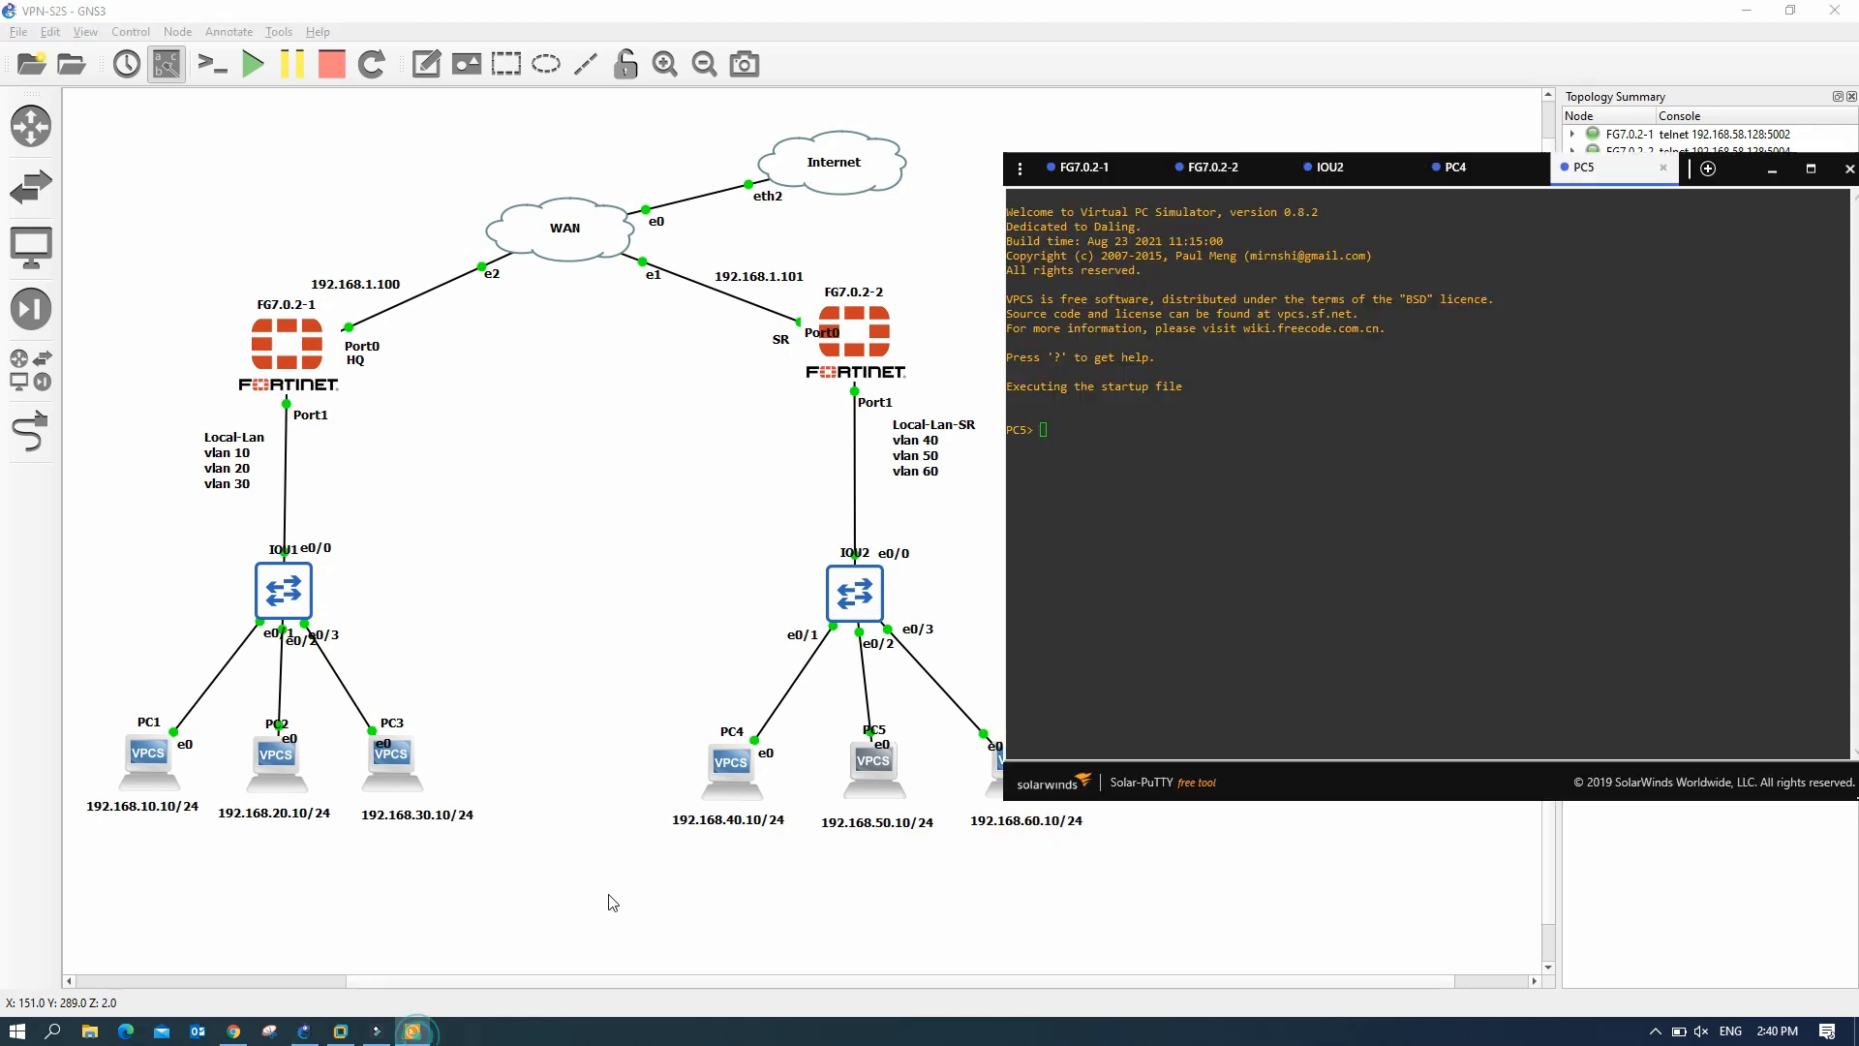
left_click(1042, 433)
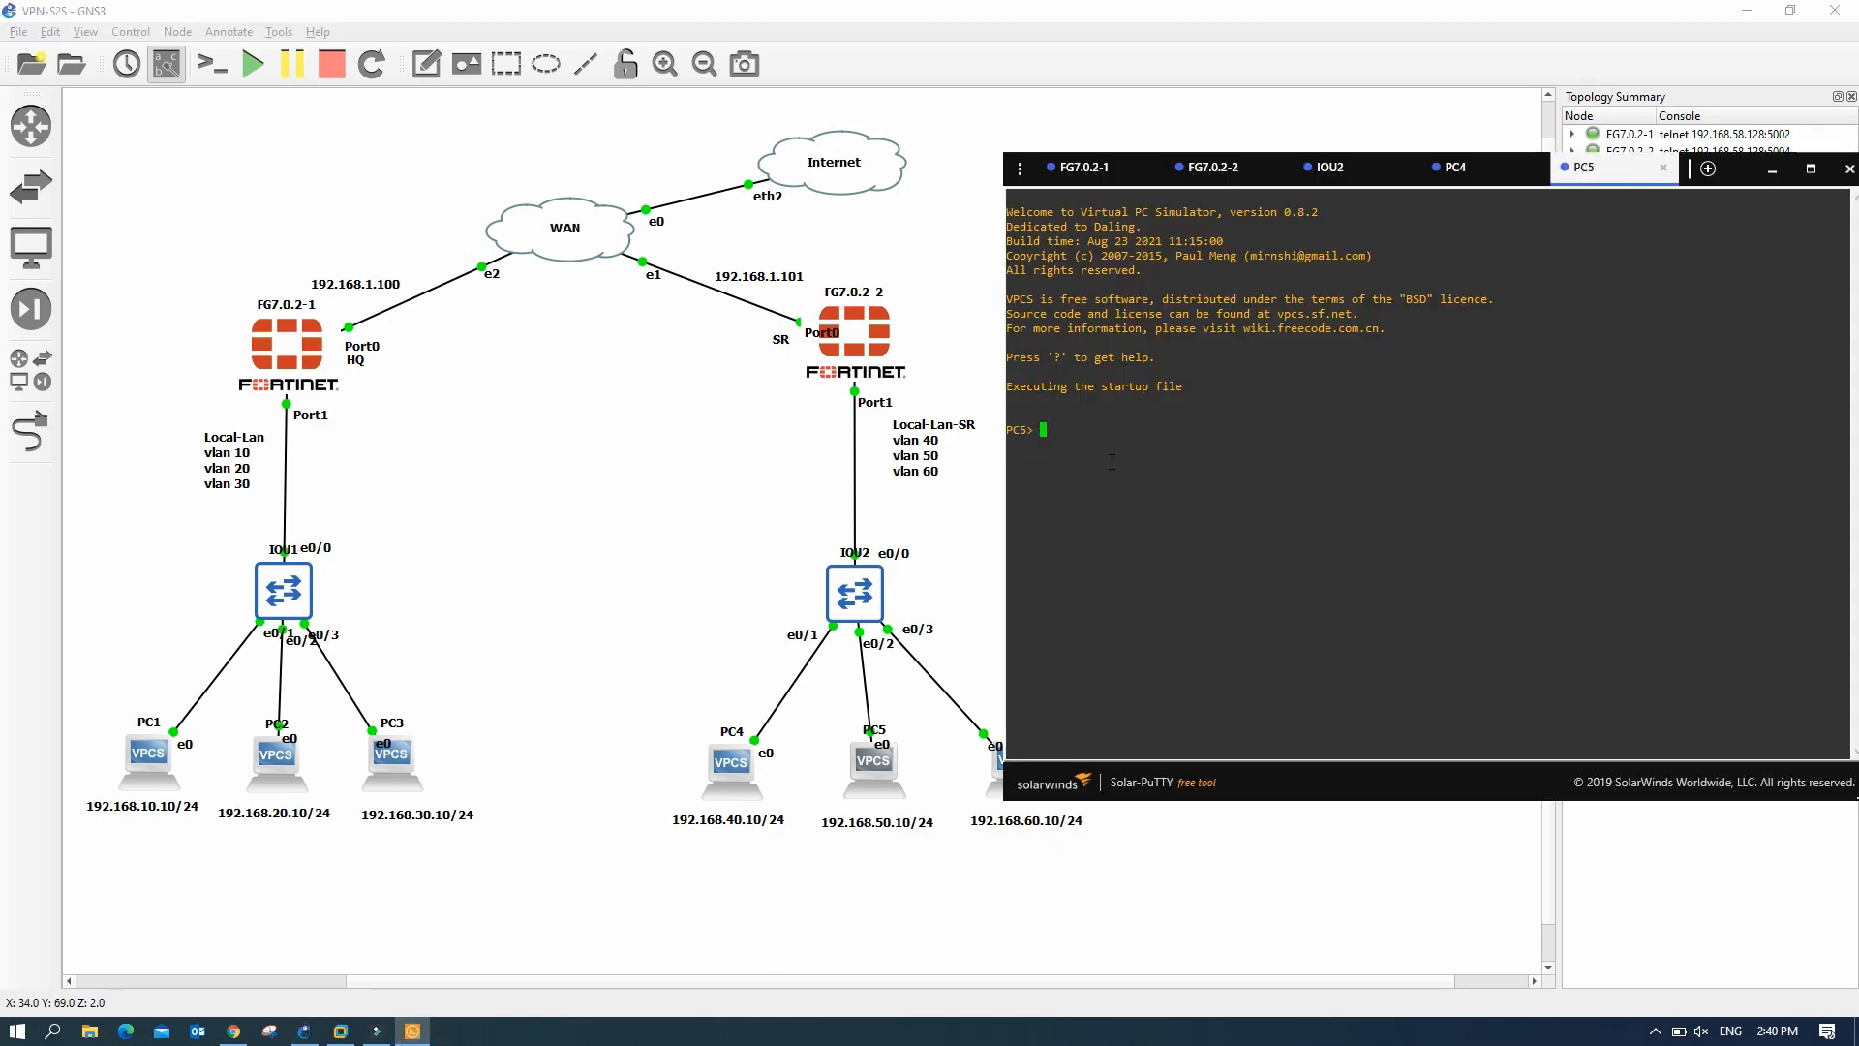
type("ip dhcp")
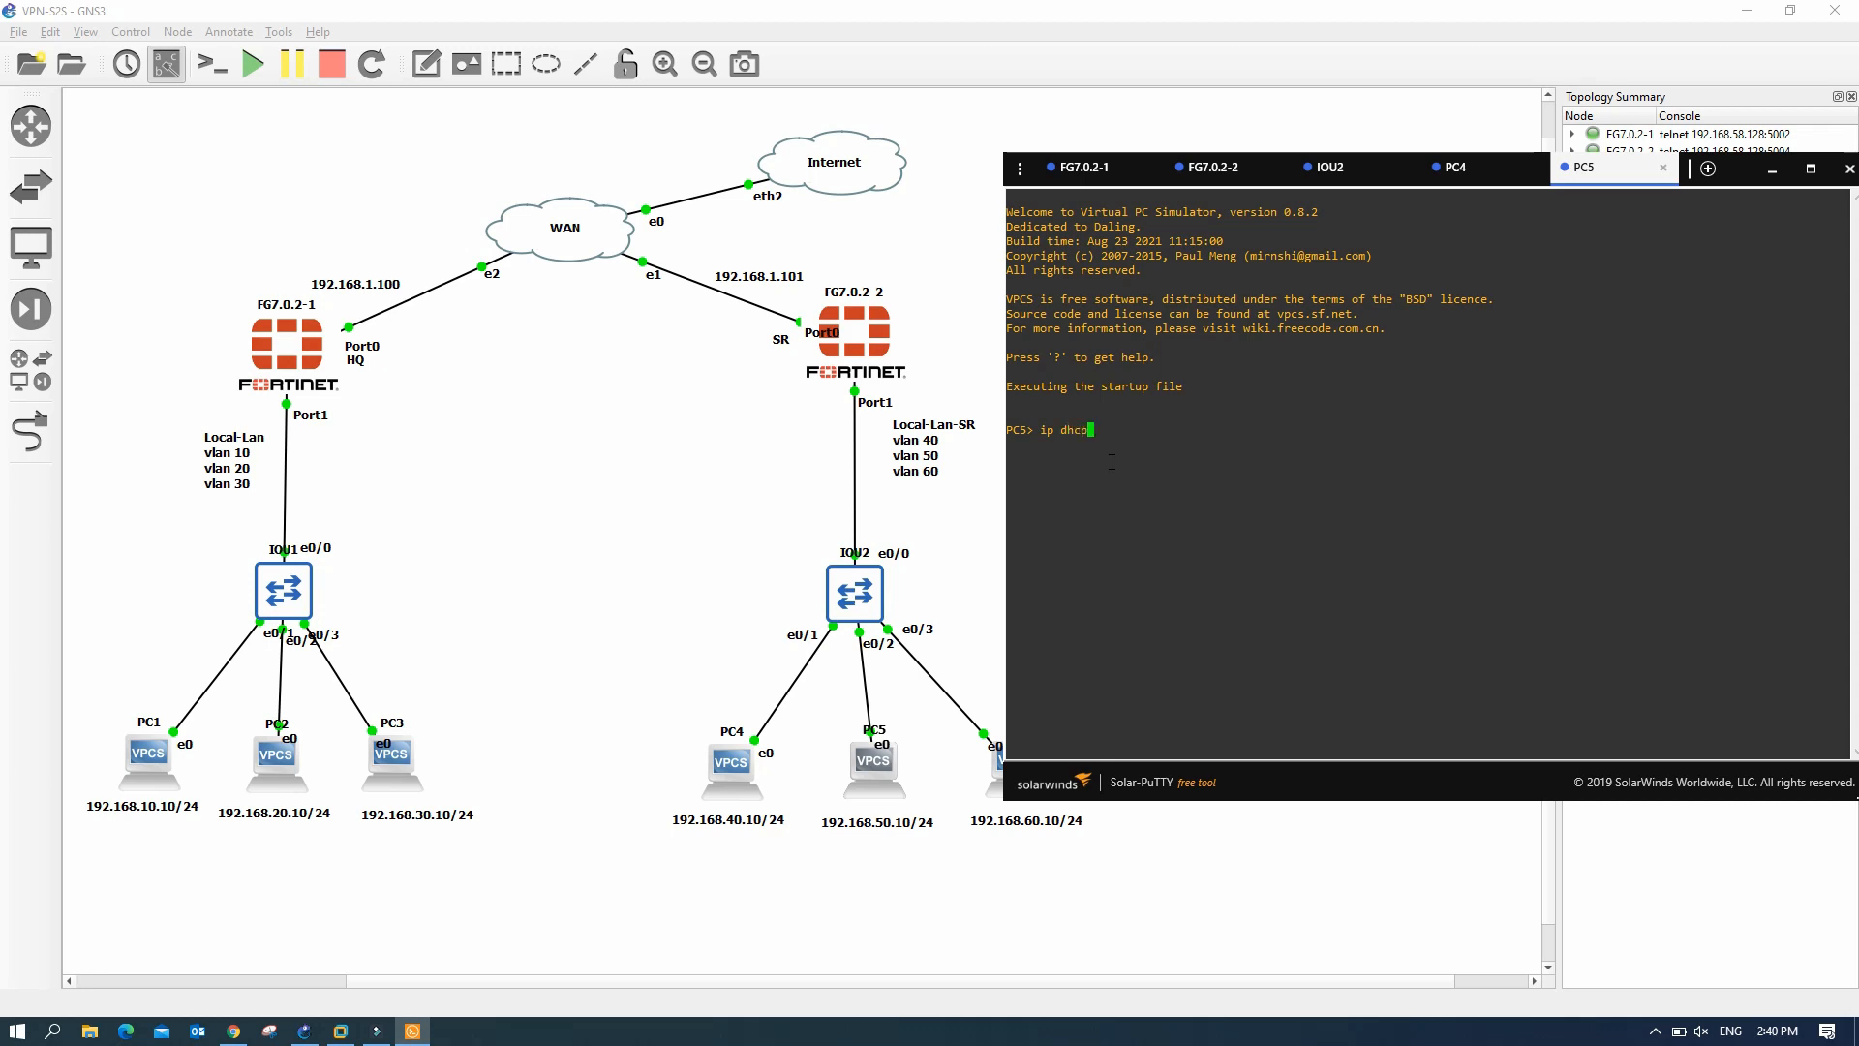
key("Return")
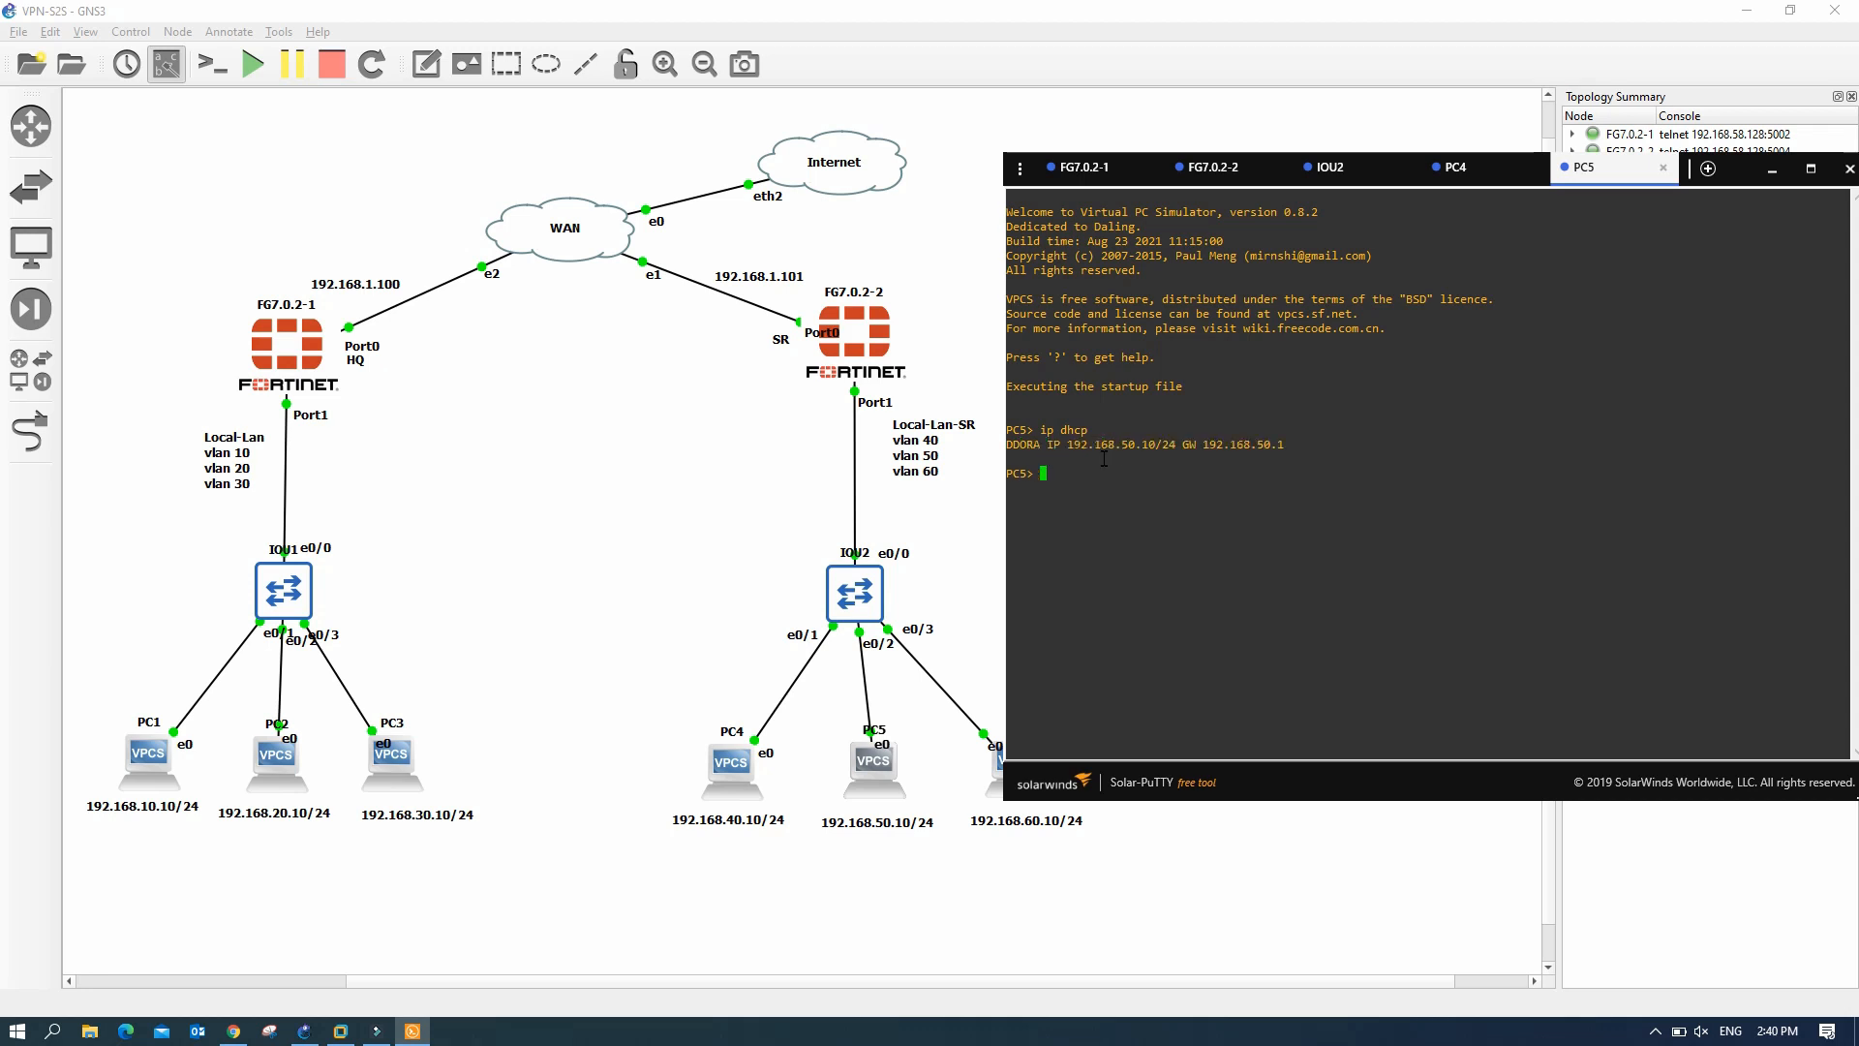
left_click_drag(1117, 447, 1153, 449)
left_click(1108, 473)
- Ping PC4 at 192.168.40.10 from PC5; the pings time out
type("ping 192.168.40.10")
key("Return")
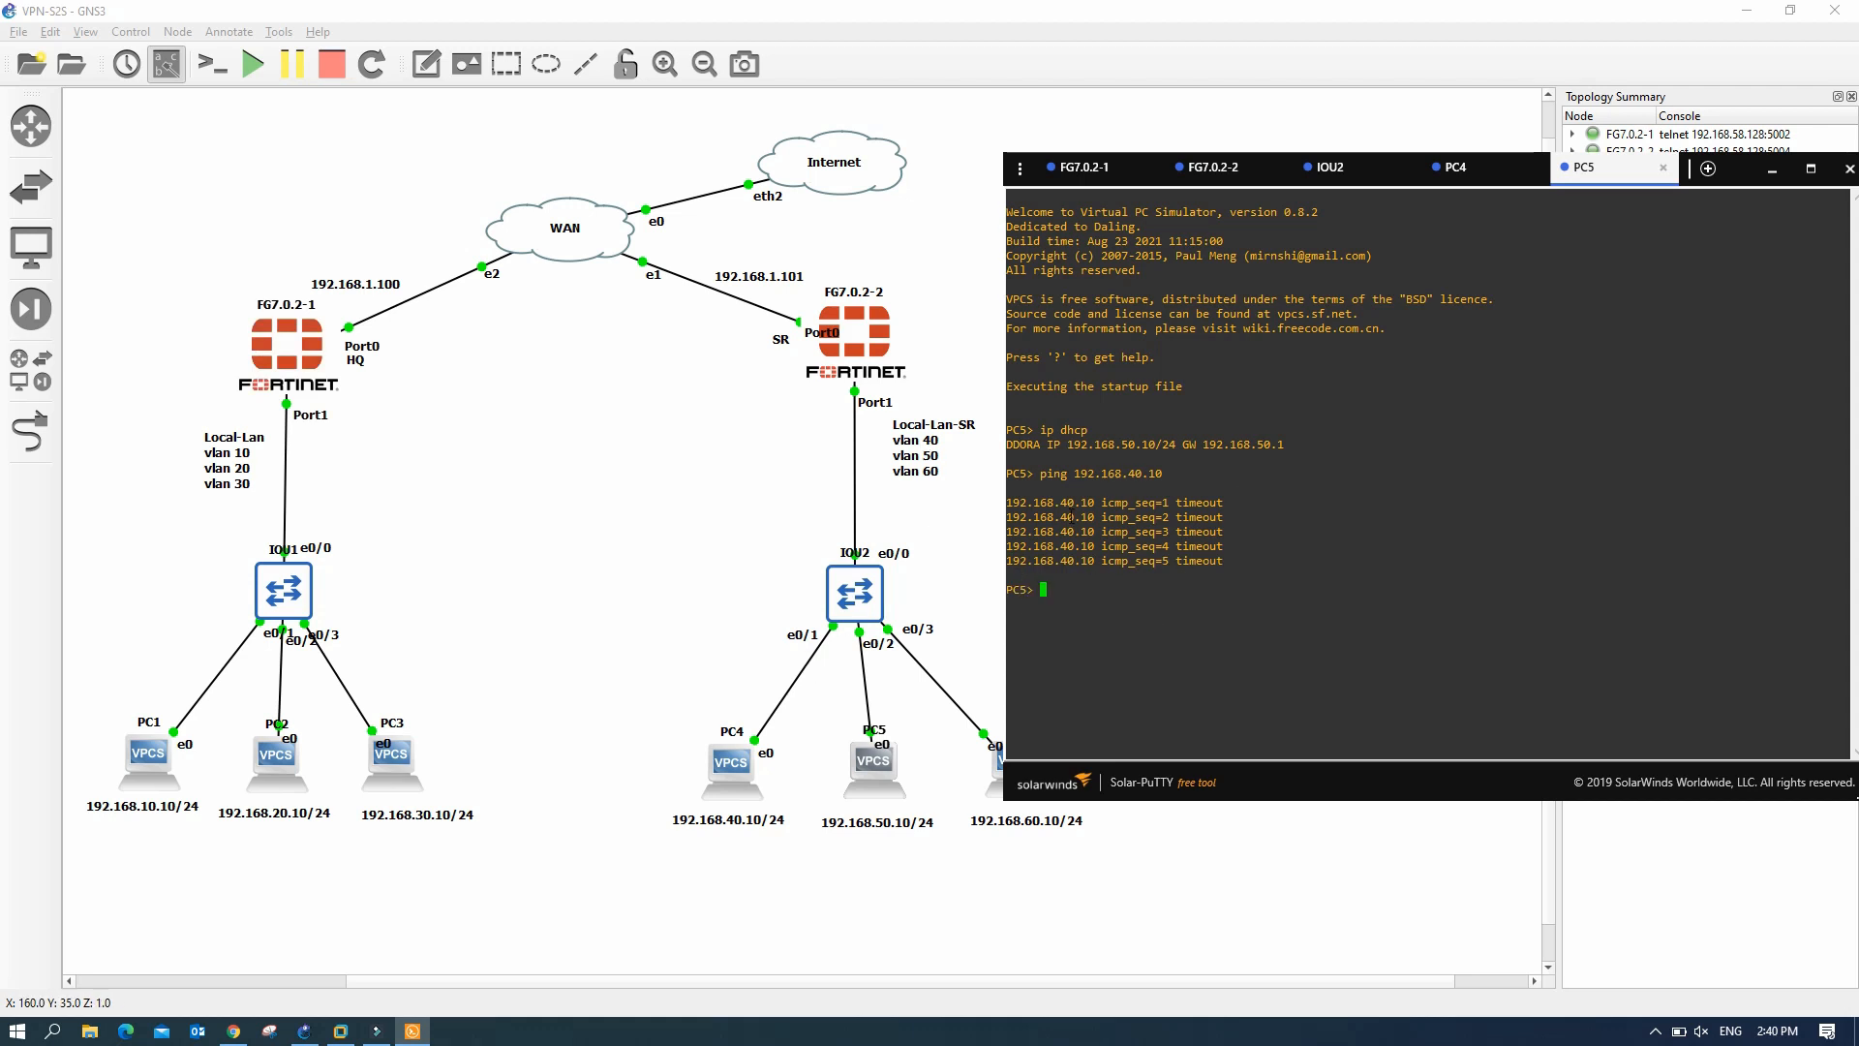
left_click(946, 565)
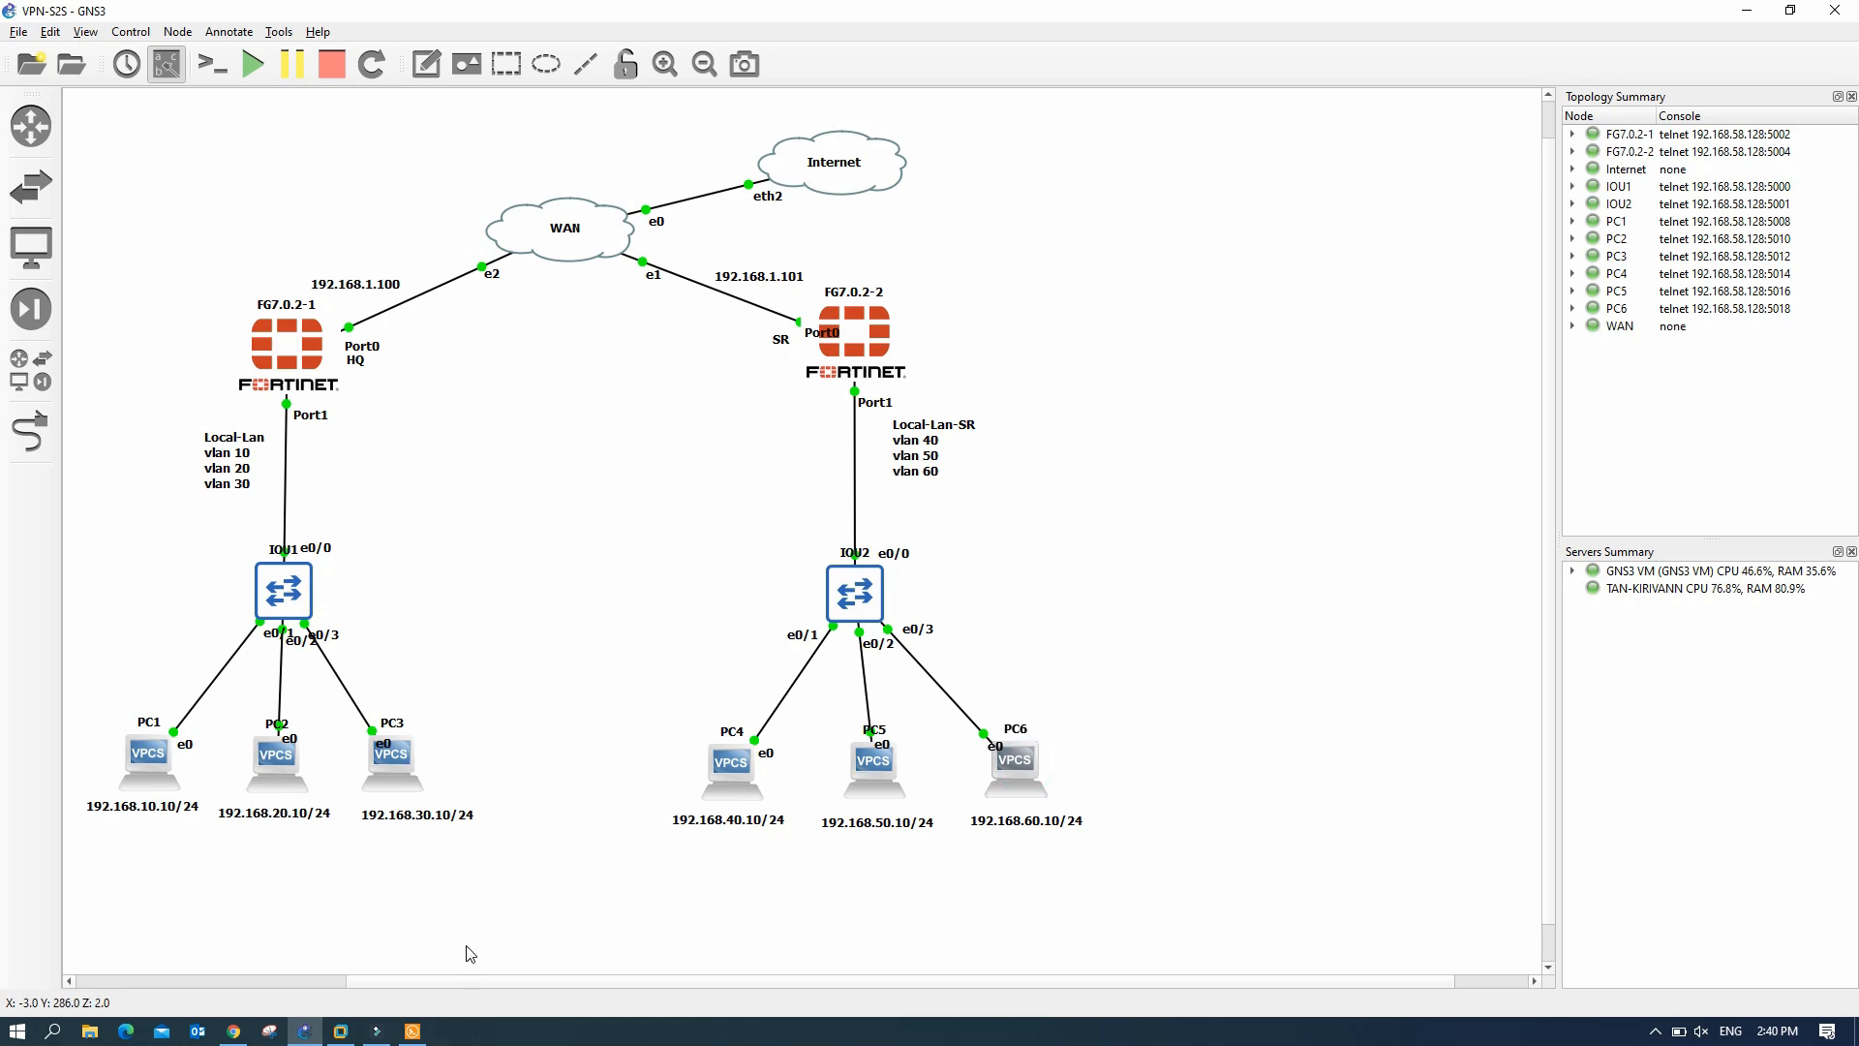
- Lease 192.168.60.10/24 with gateway 192.168.60.1 on PC6 via ip dhcp
left_click(415, 1033)
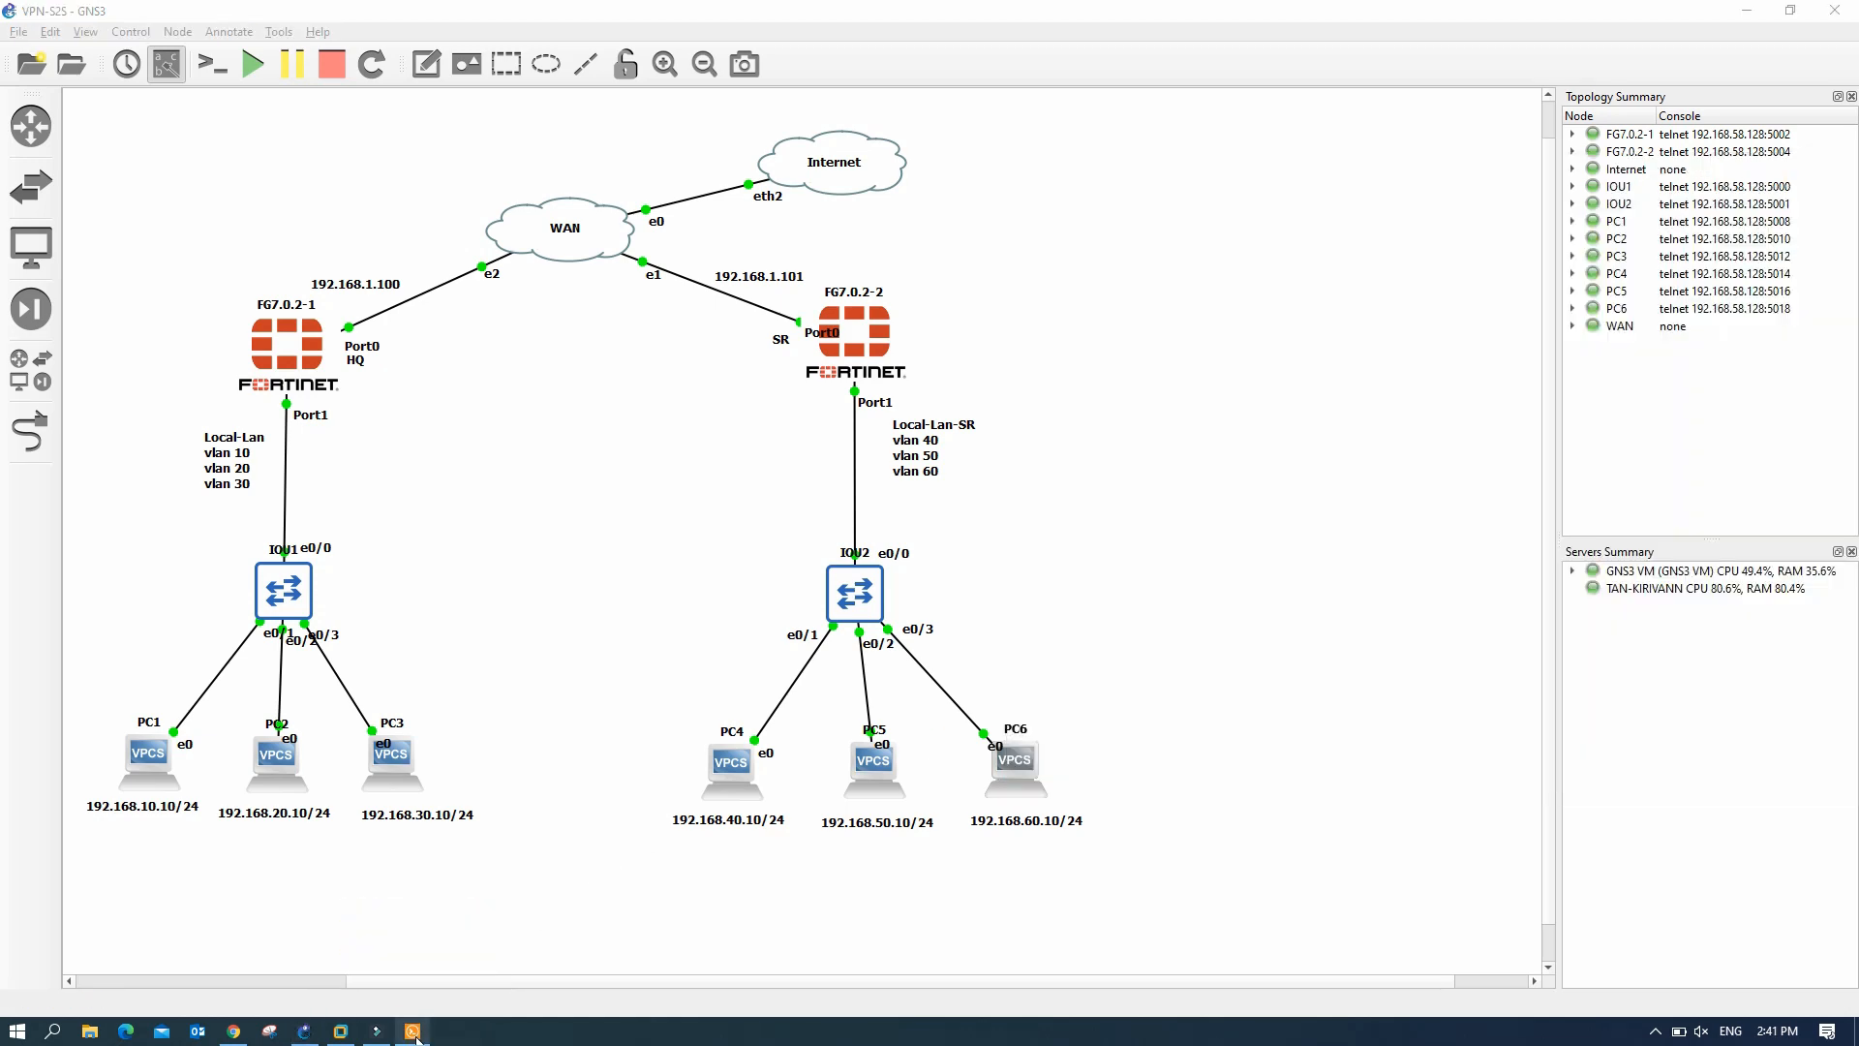
left_click(1120, 418)
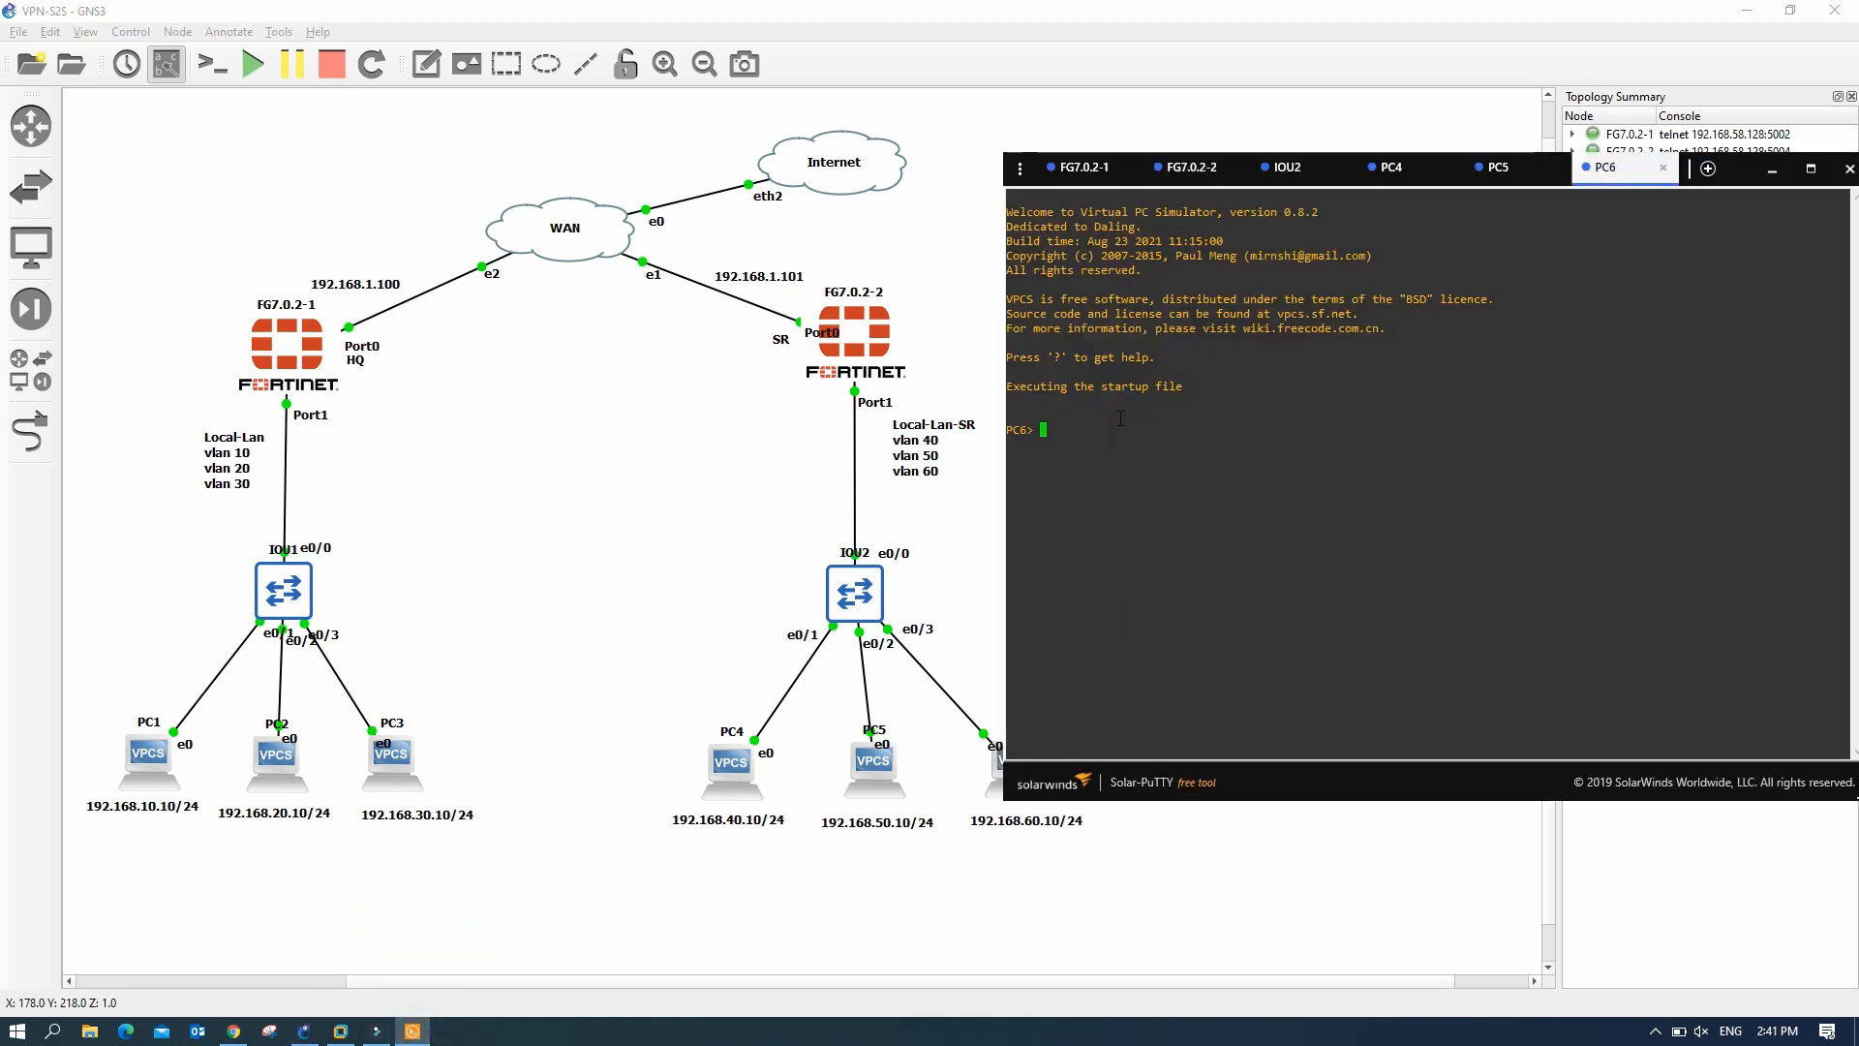
type("ip dhcp")
key("Return")
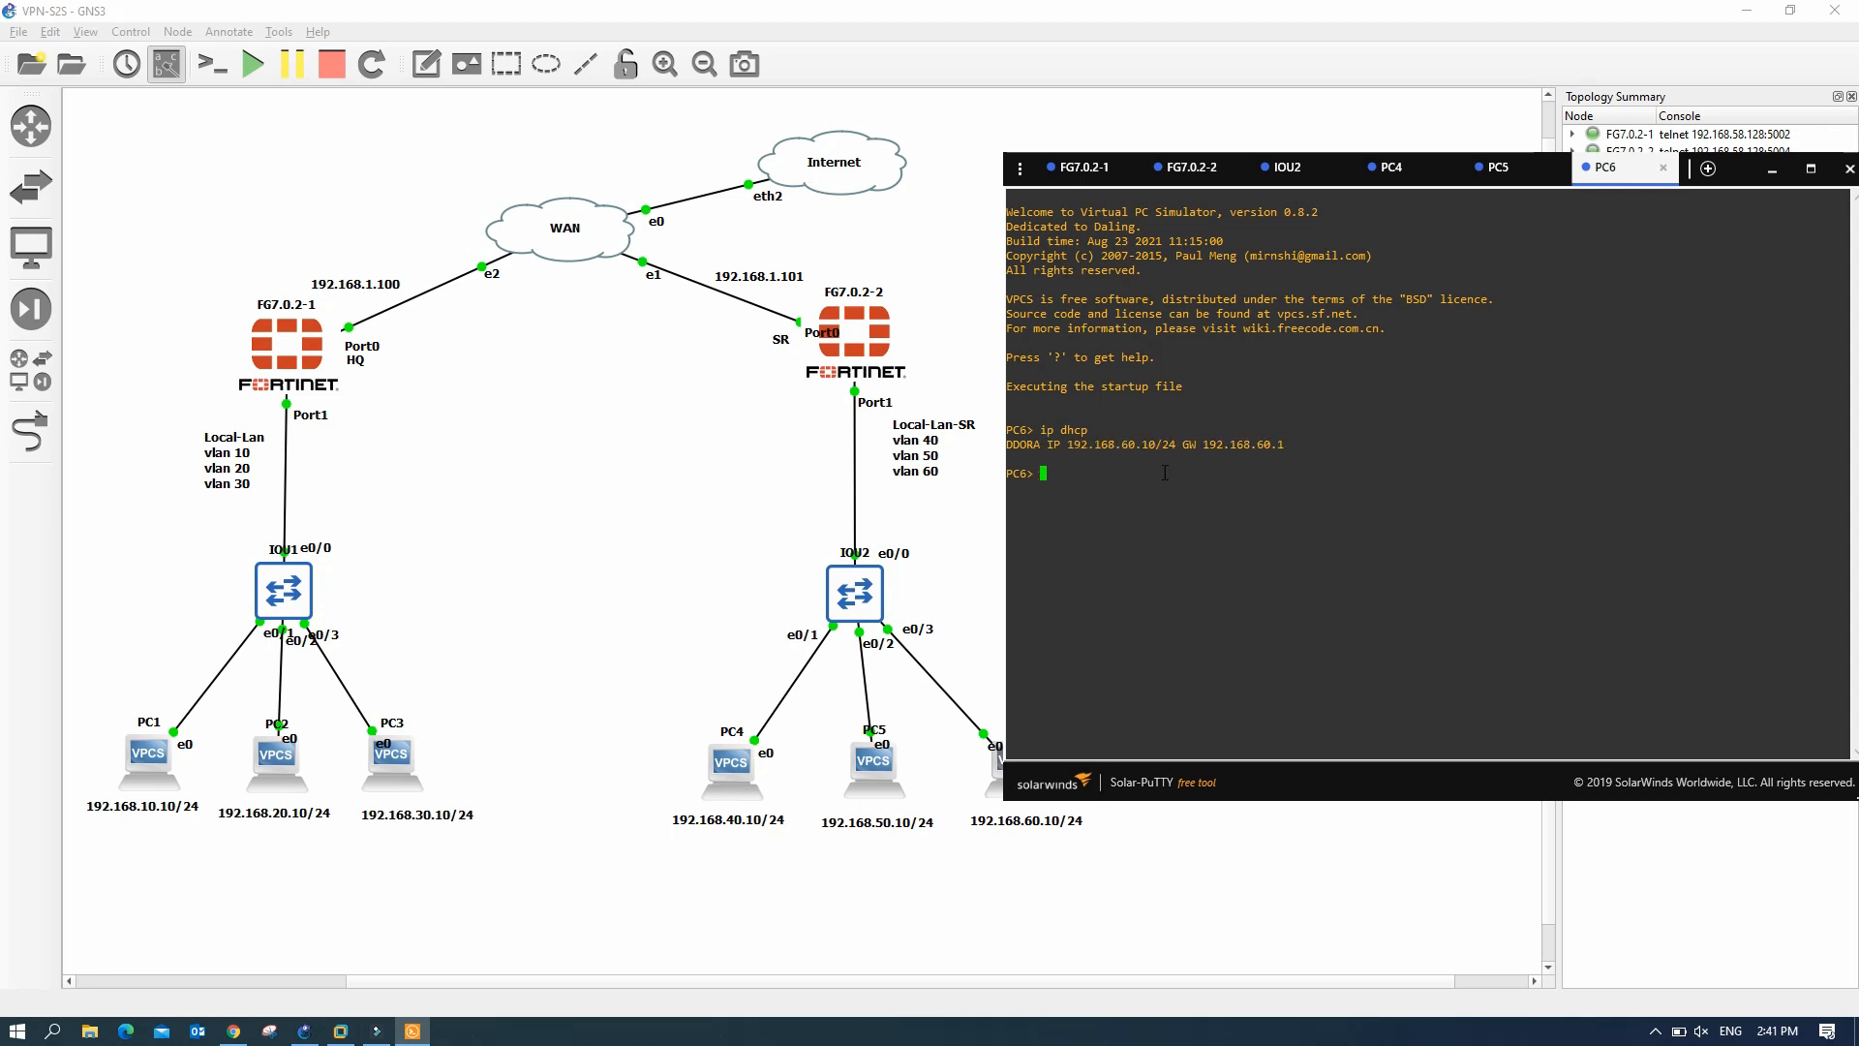
left_click(234, 1031)
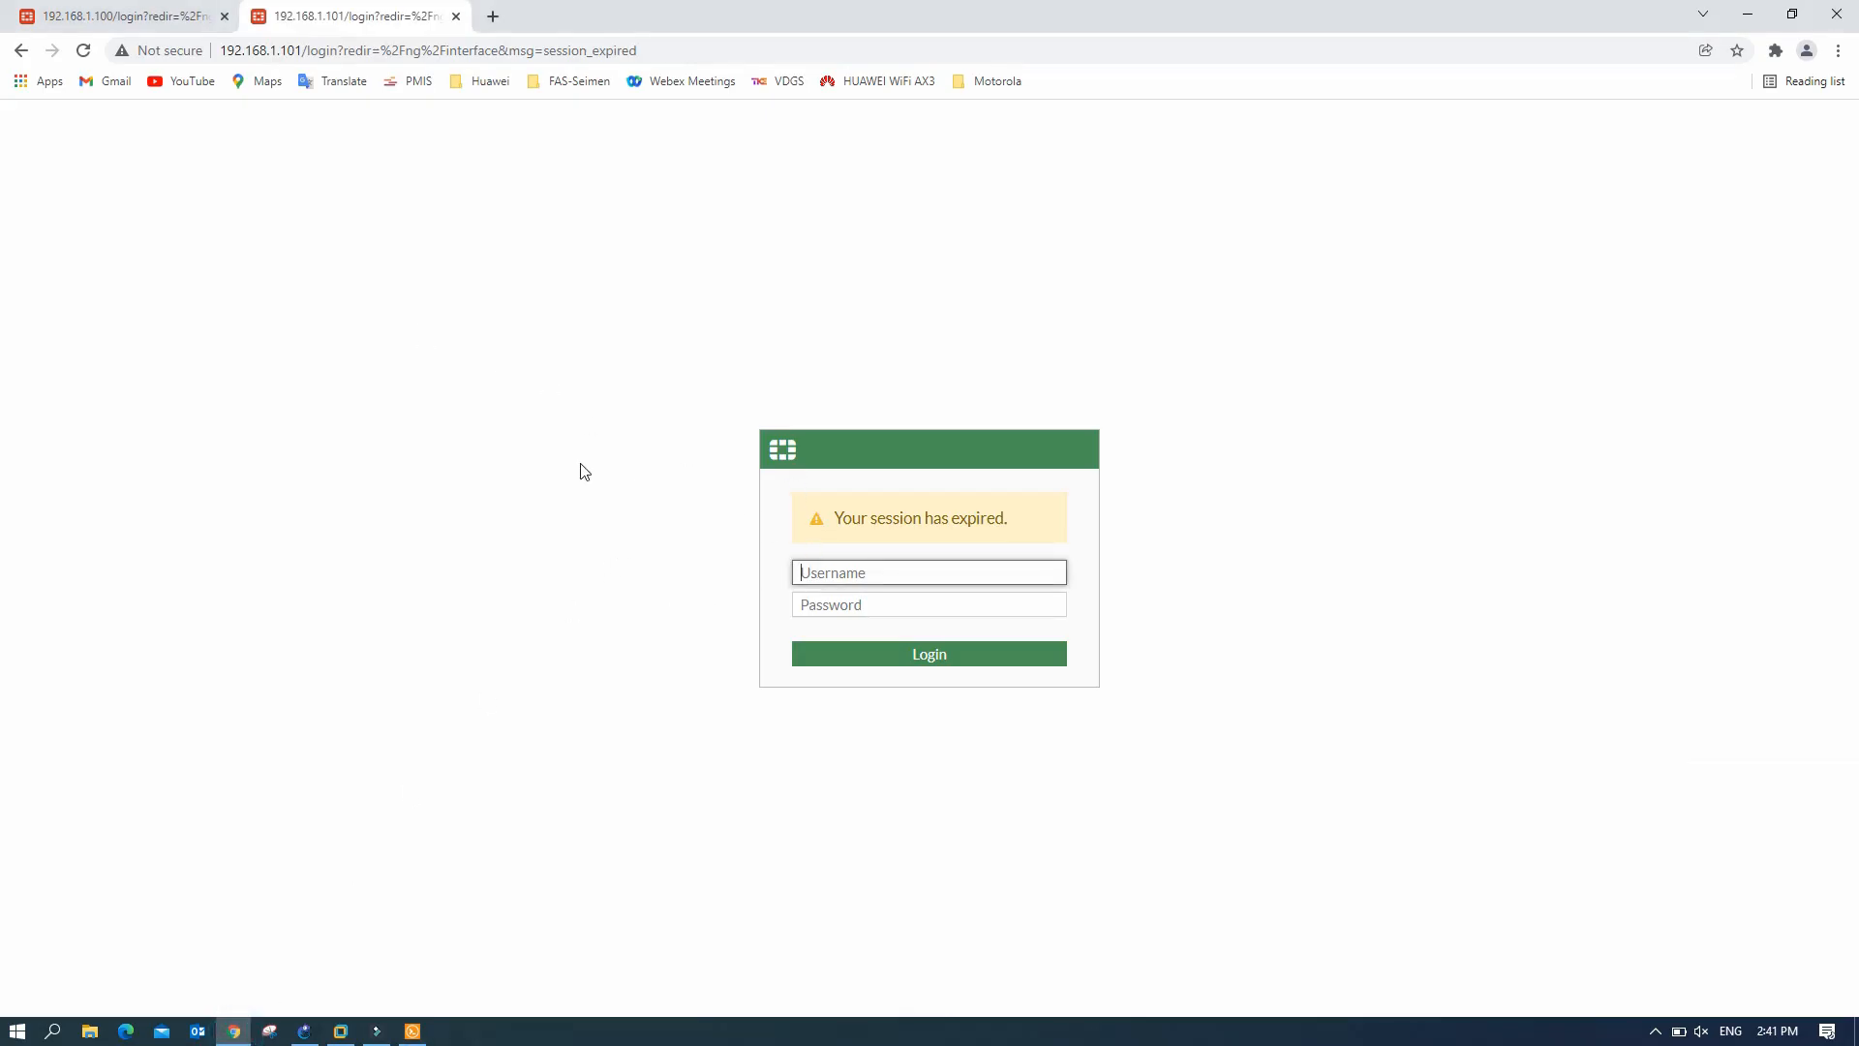
- Log back in to FG-SR's web GUI as admin
type("admin")
key("Tab")
type("admin")
key("Return")
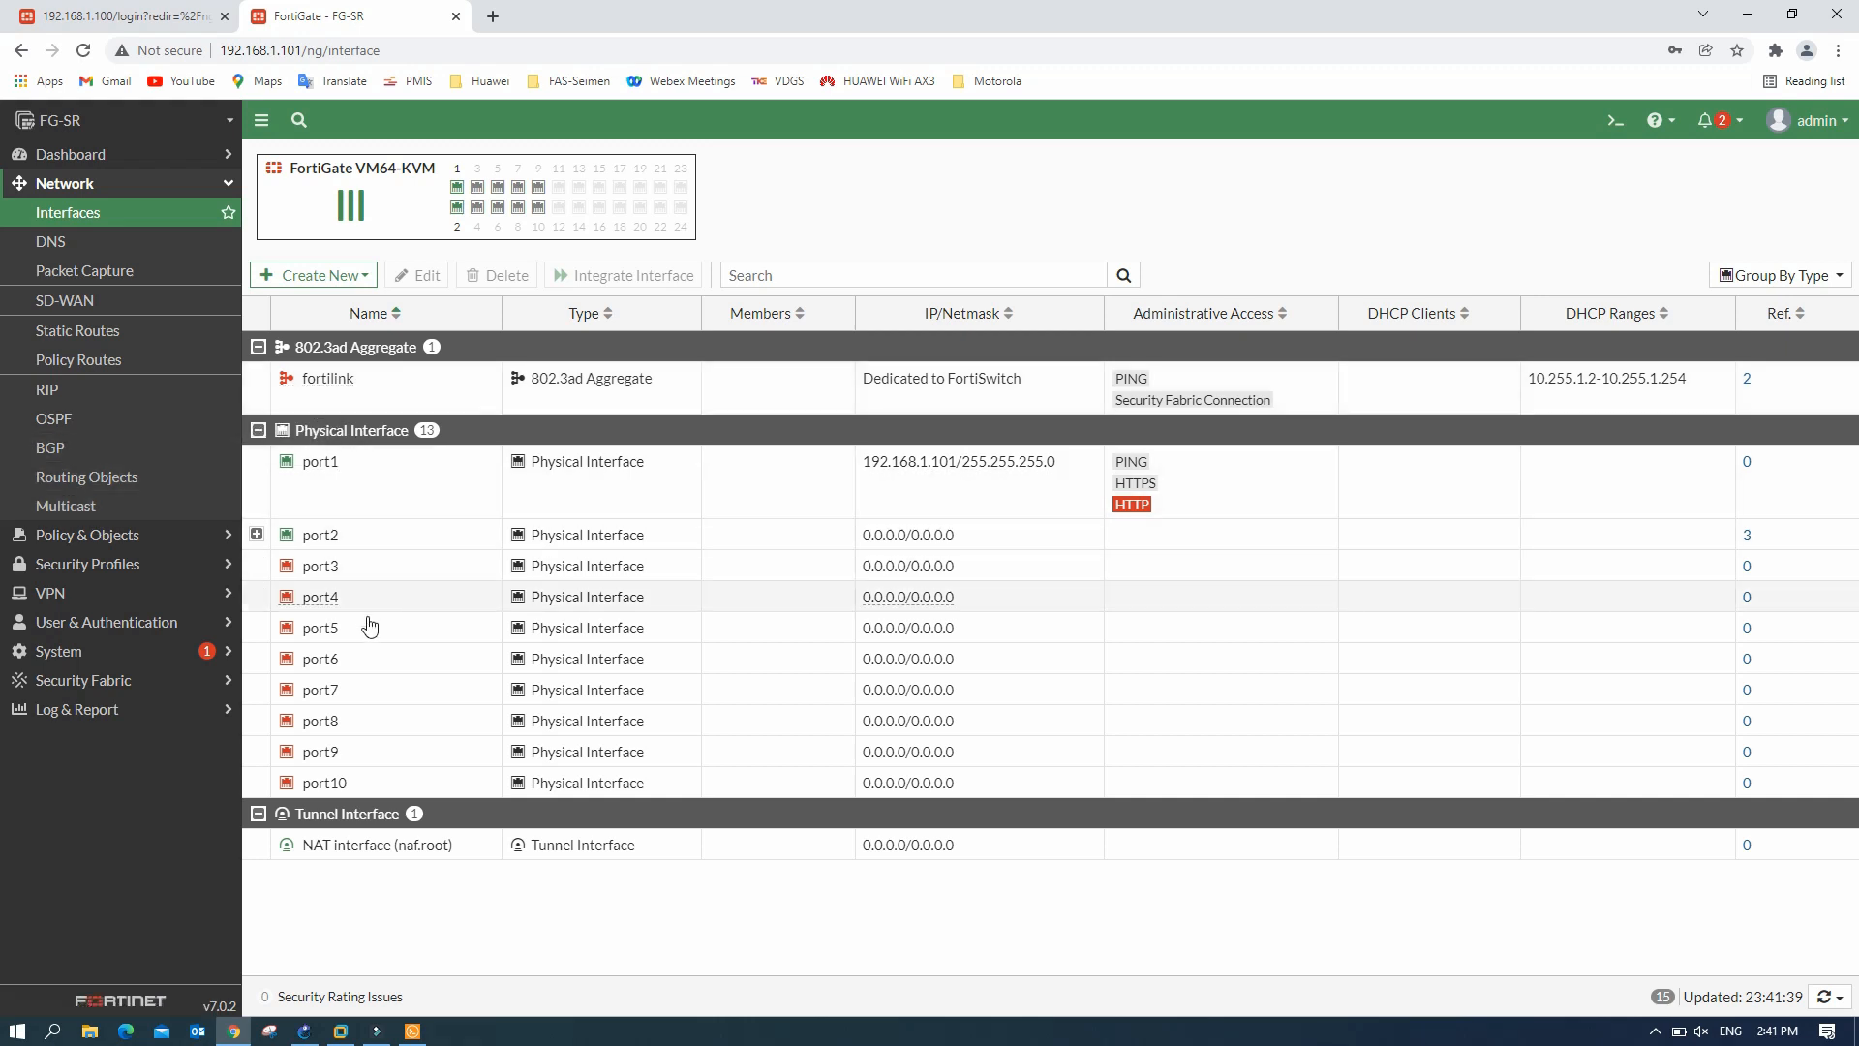
- Start a new zone named Inter-Vlan with intra-zone traffic allowed
left_click(356, 275)
left_click(295, 333)
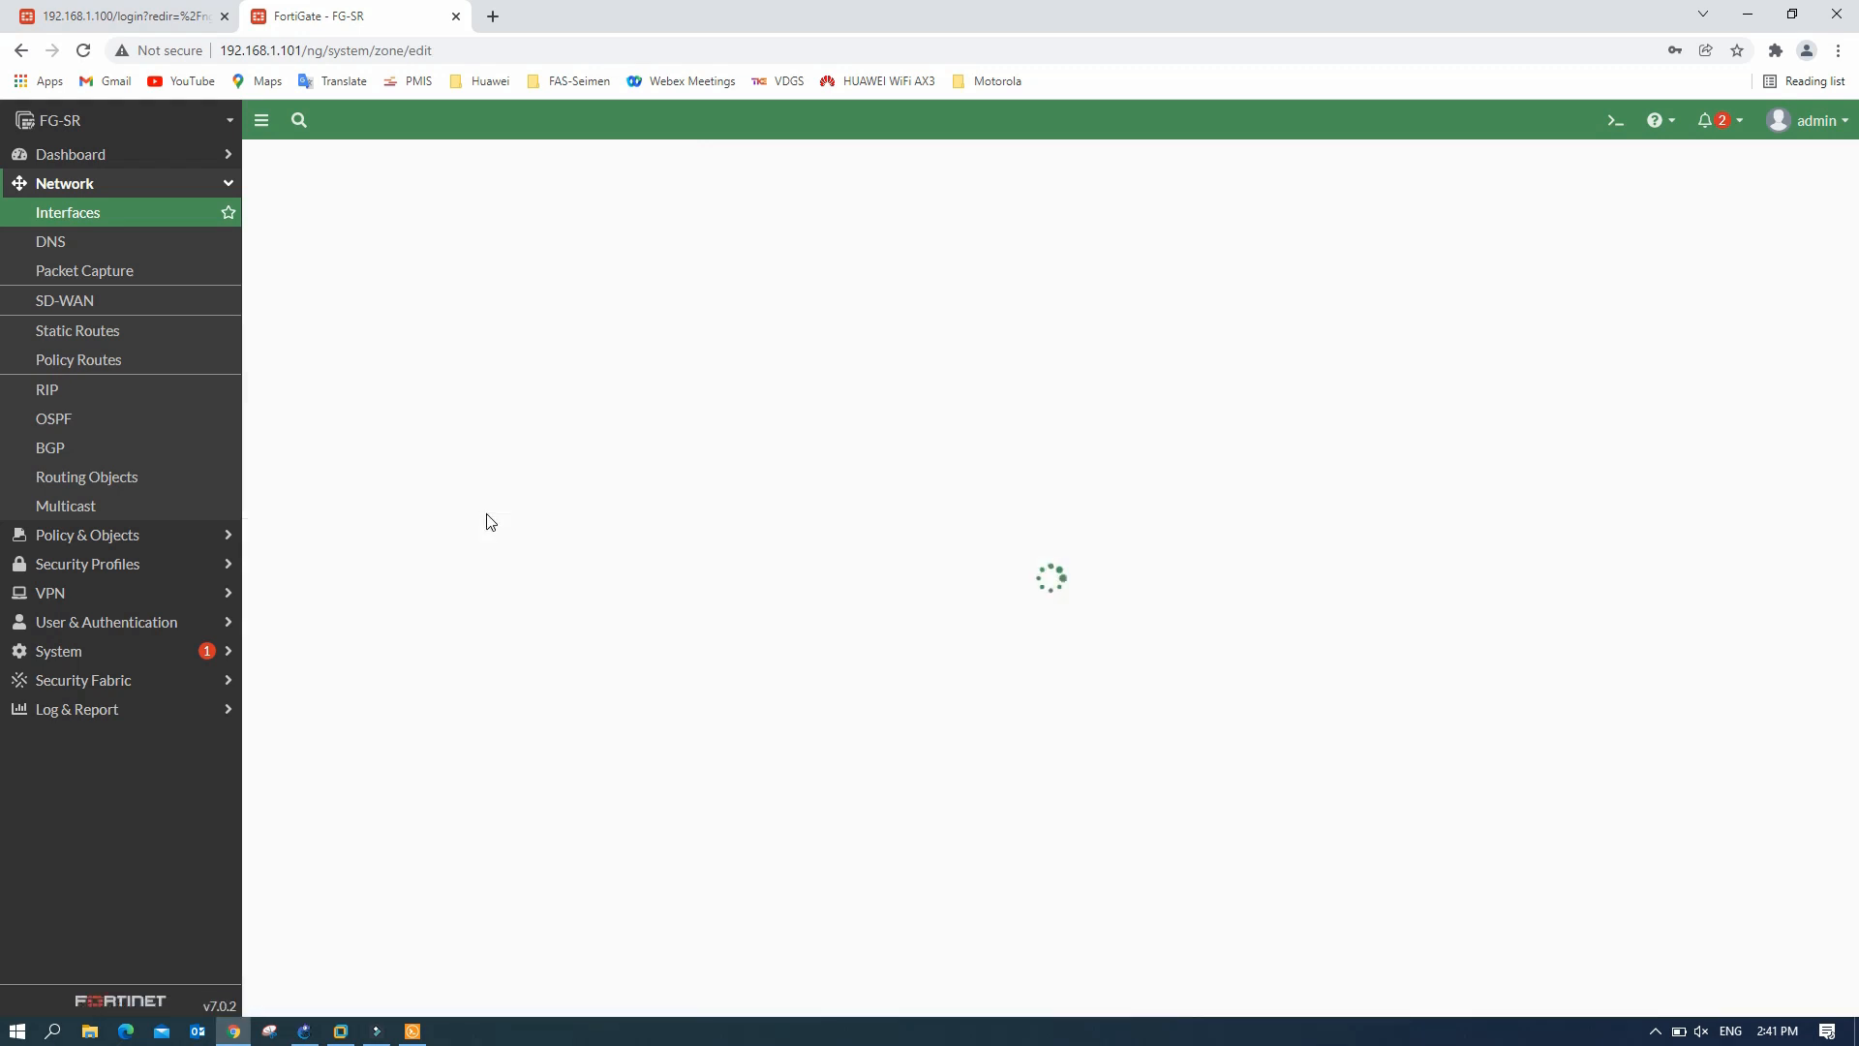
left_click(474, 200)
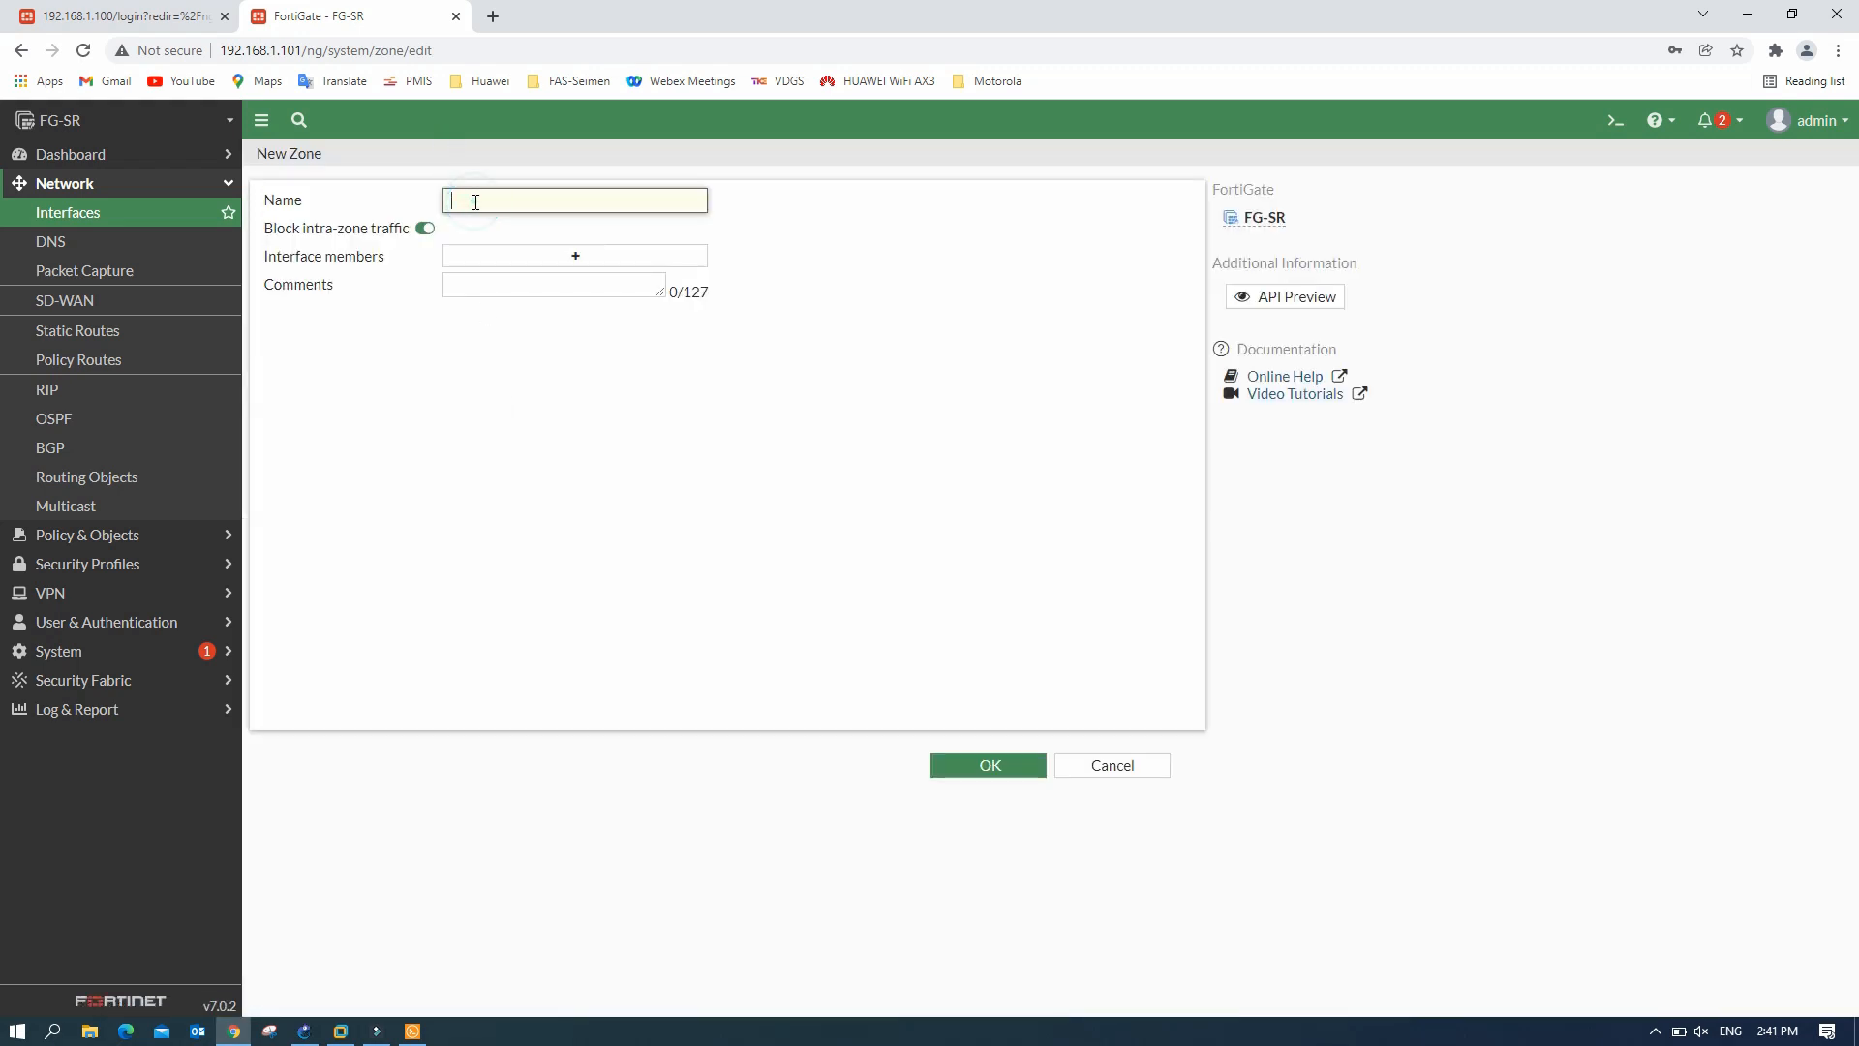
type("Inter")
left_click(425, 229)
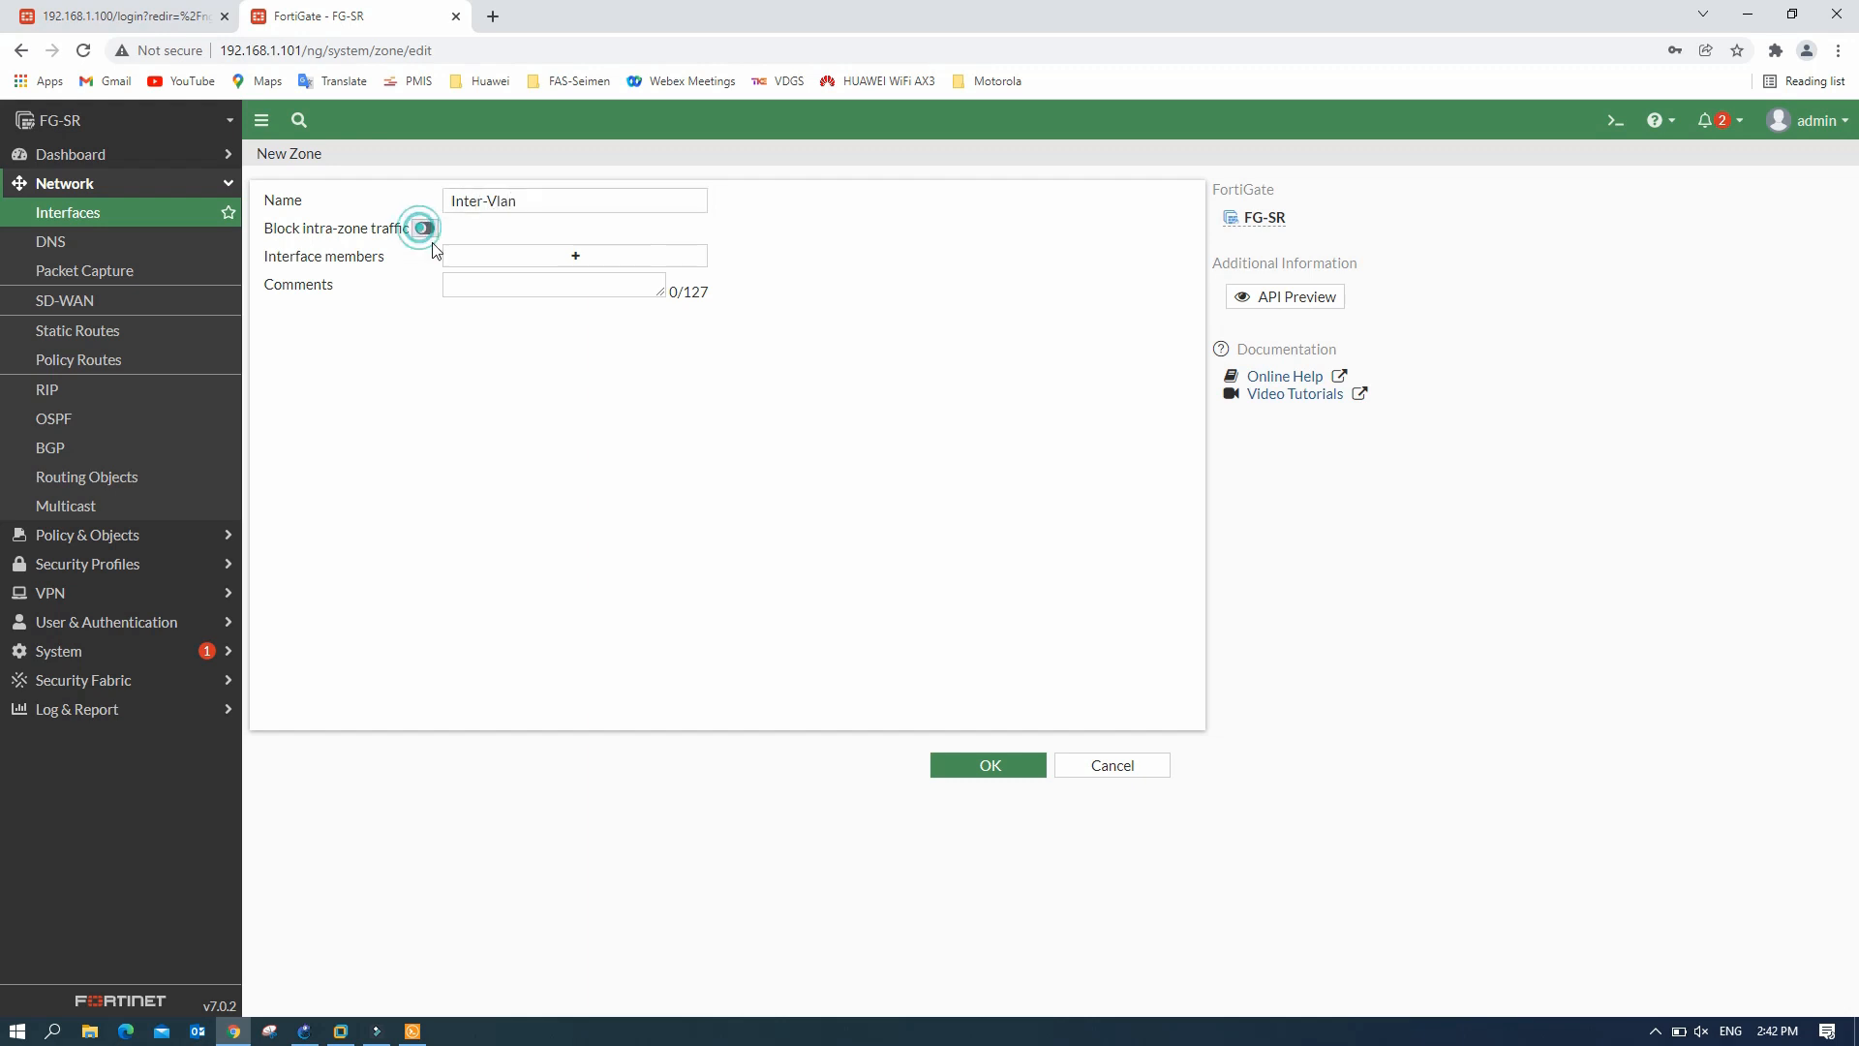
- Add sr_cctv, SR_office and sr_svr as zone members and save the zone
left_click(576, 257)
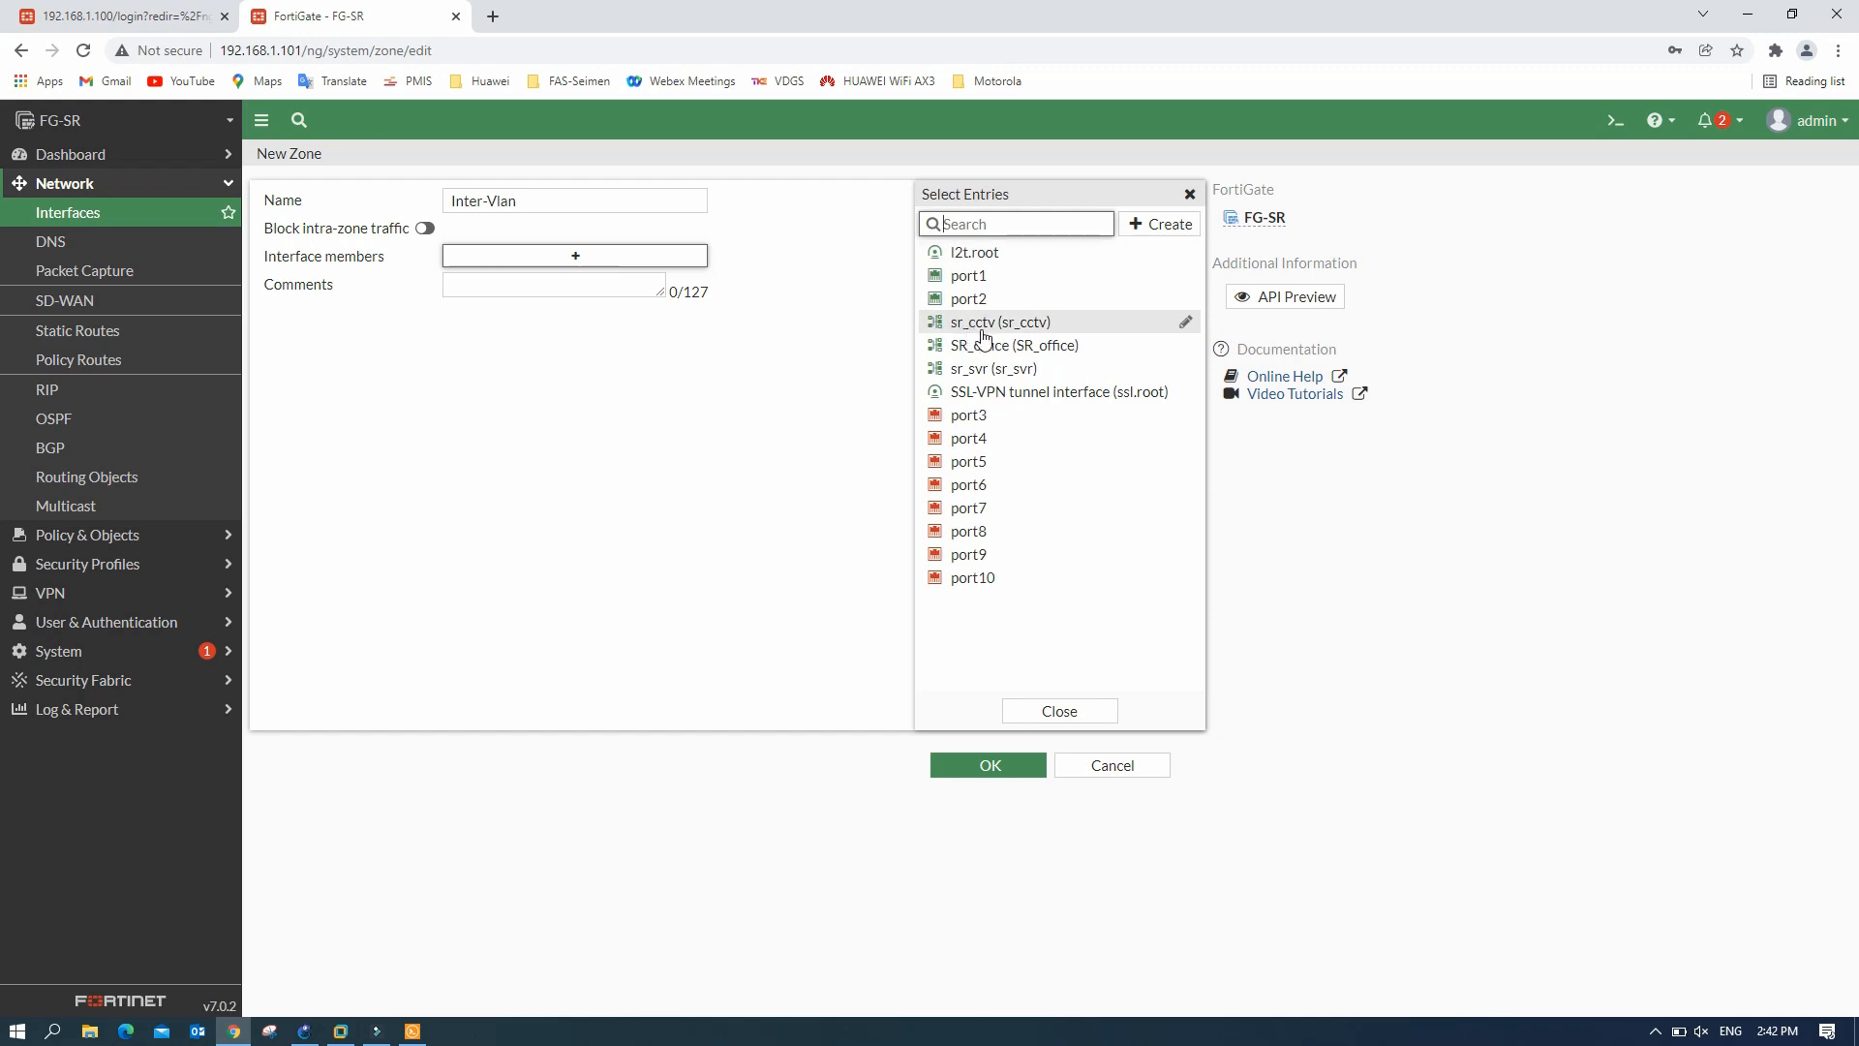
left_click(983, 327)
left_click(991, 349)
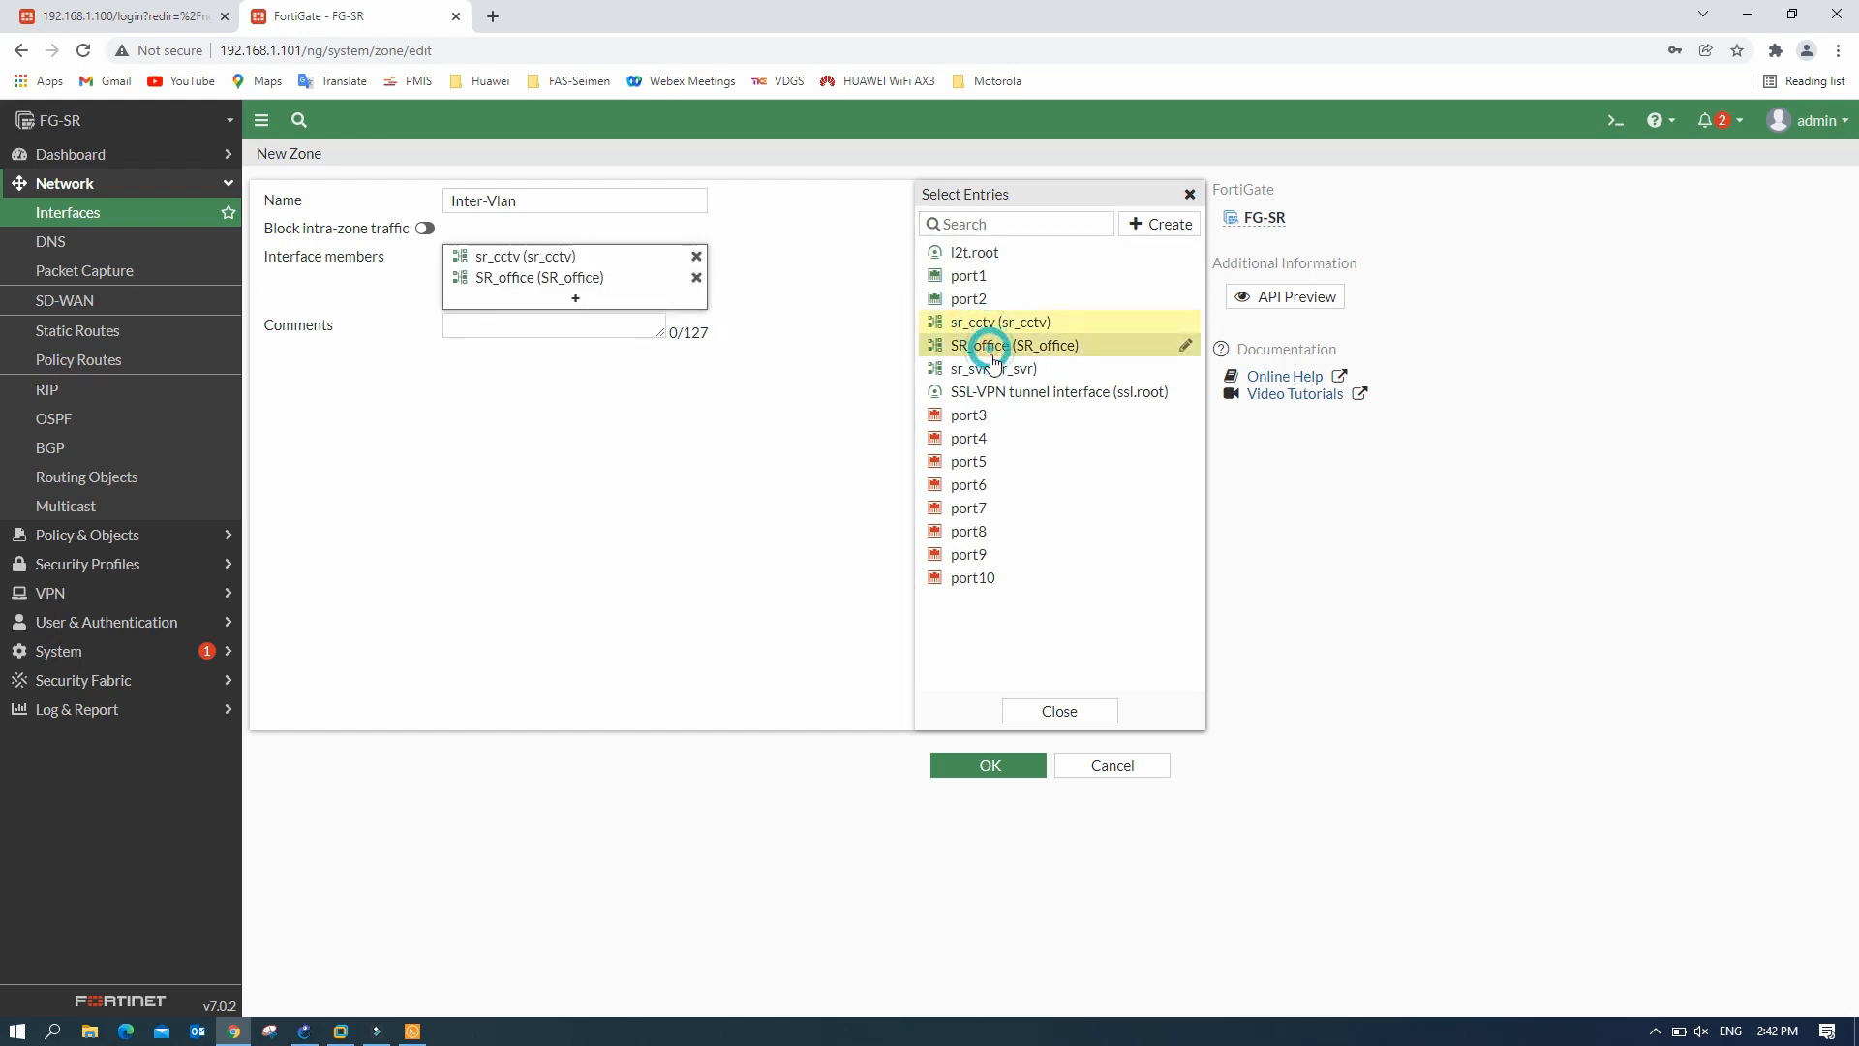
mouse_move(997, 379)
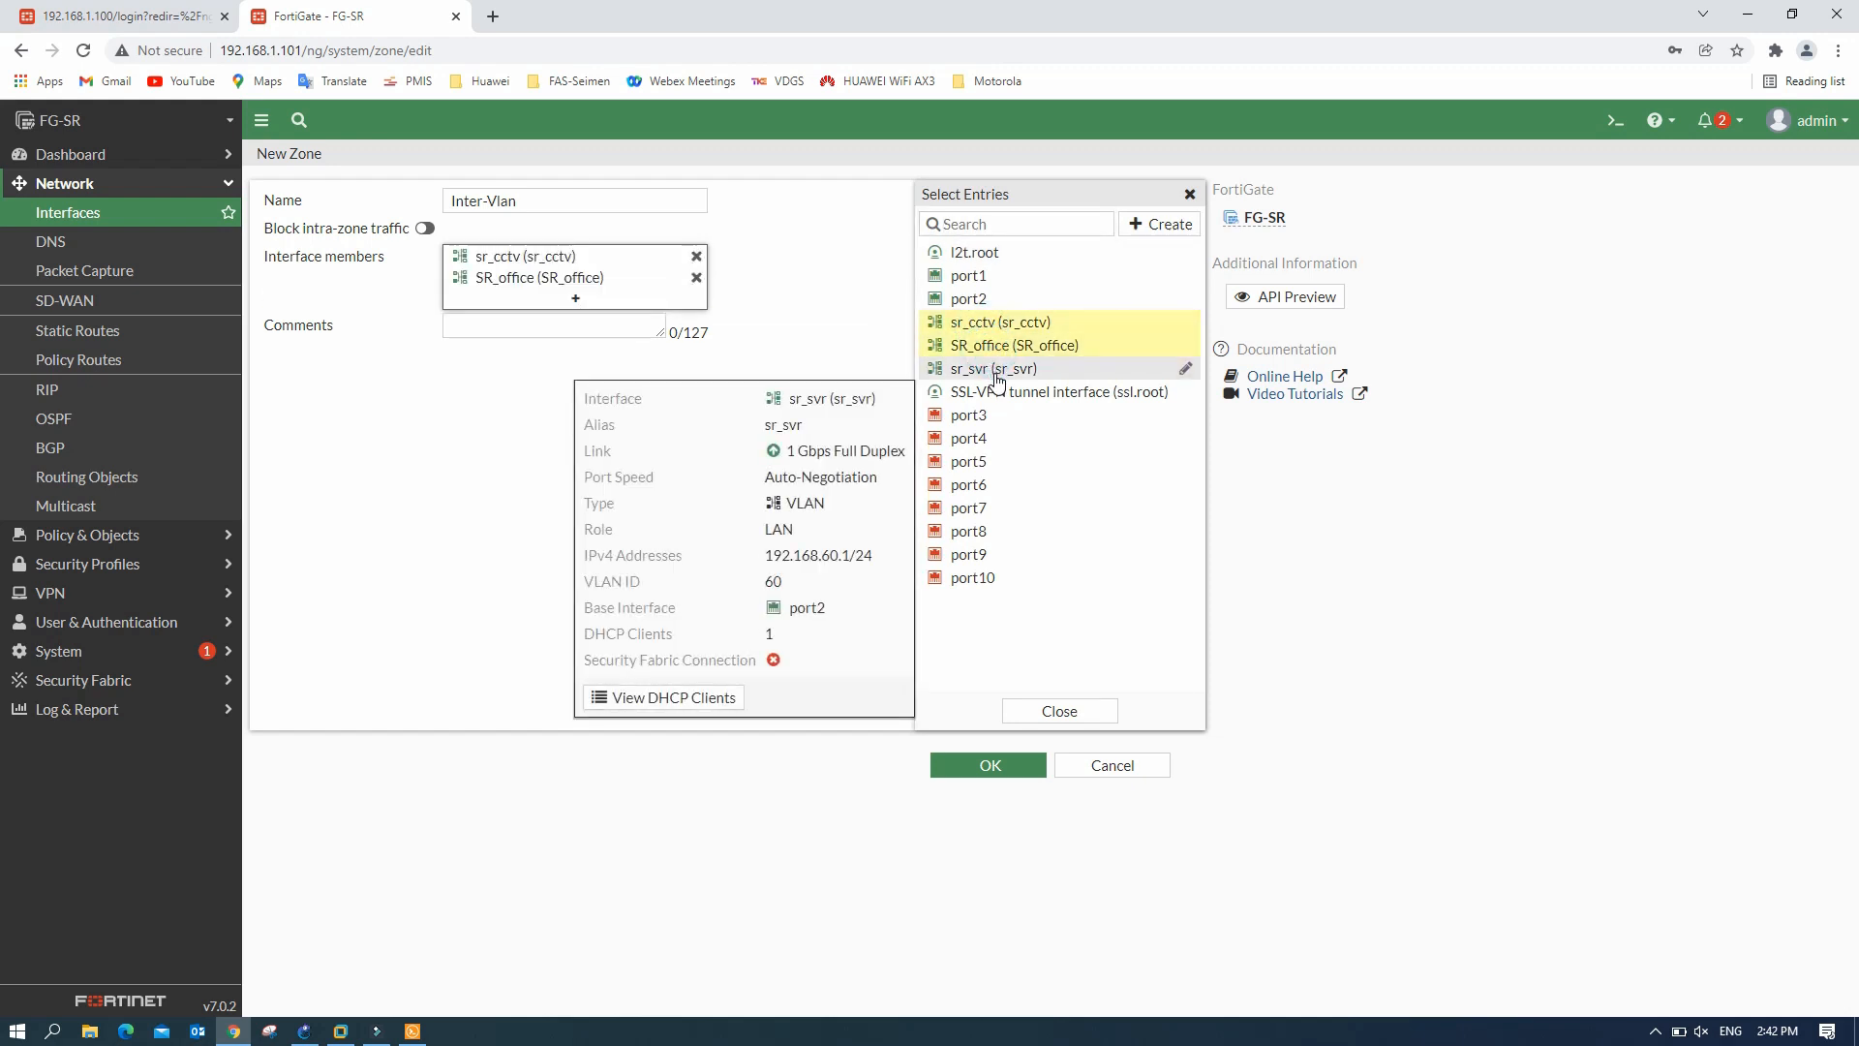
left_click(997, 376)
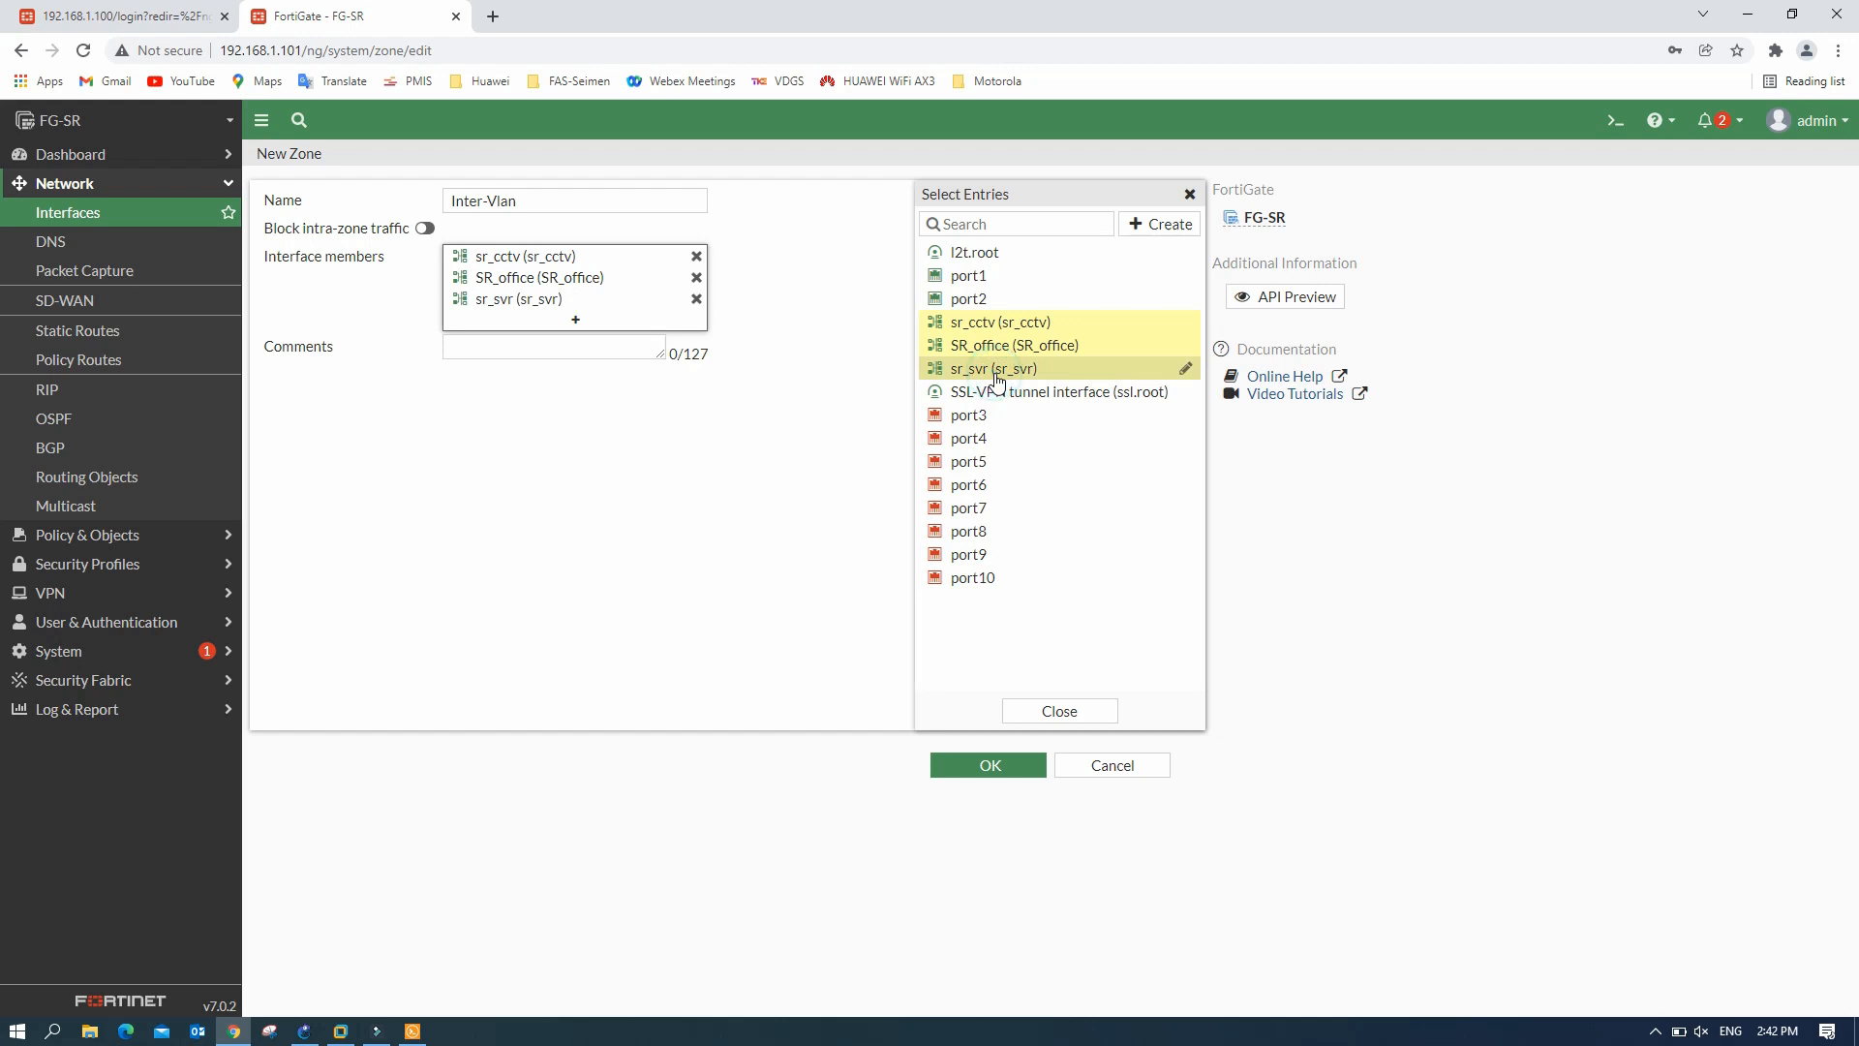
left_click(794, 641)
left_click(996, 768)
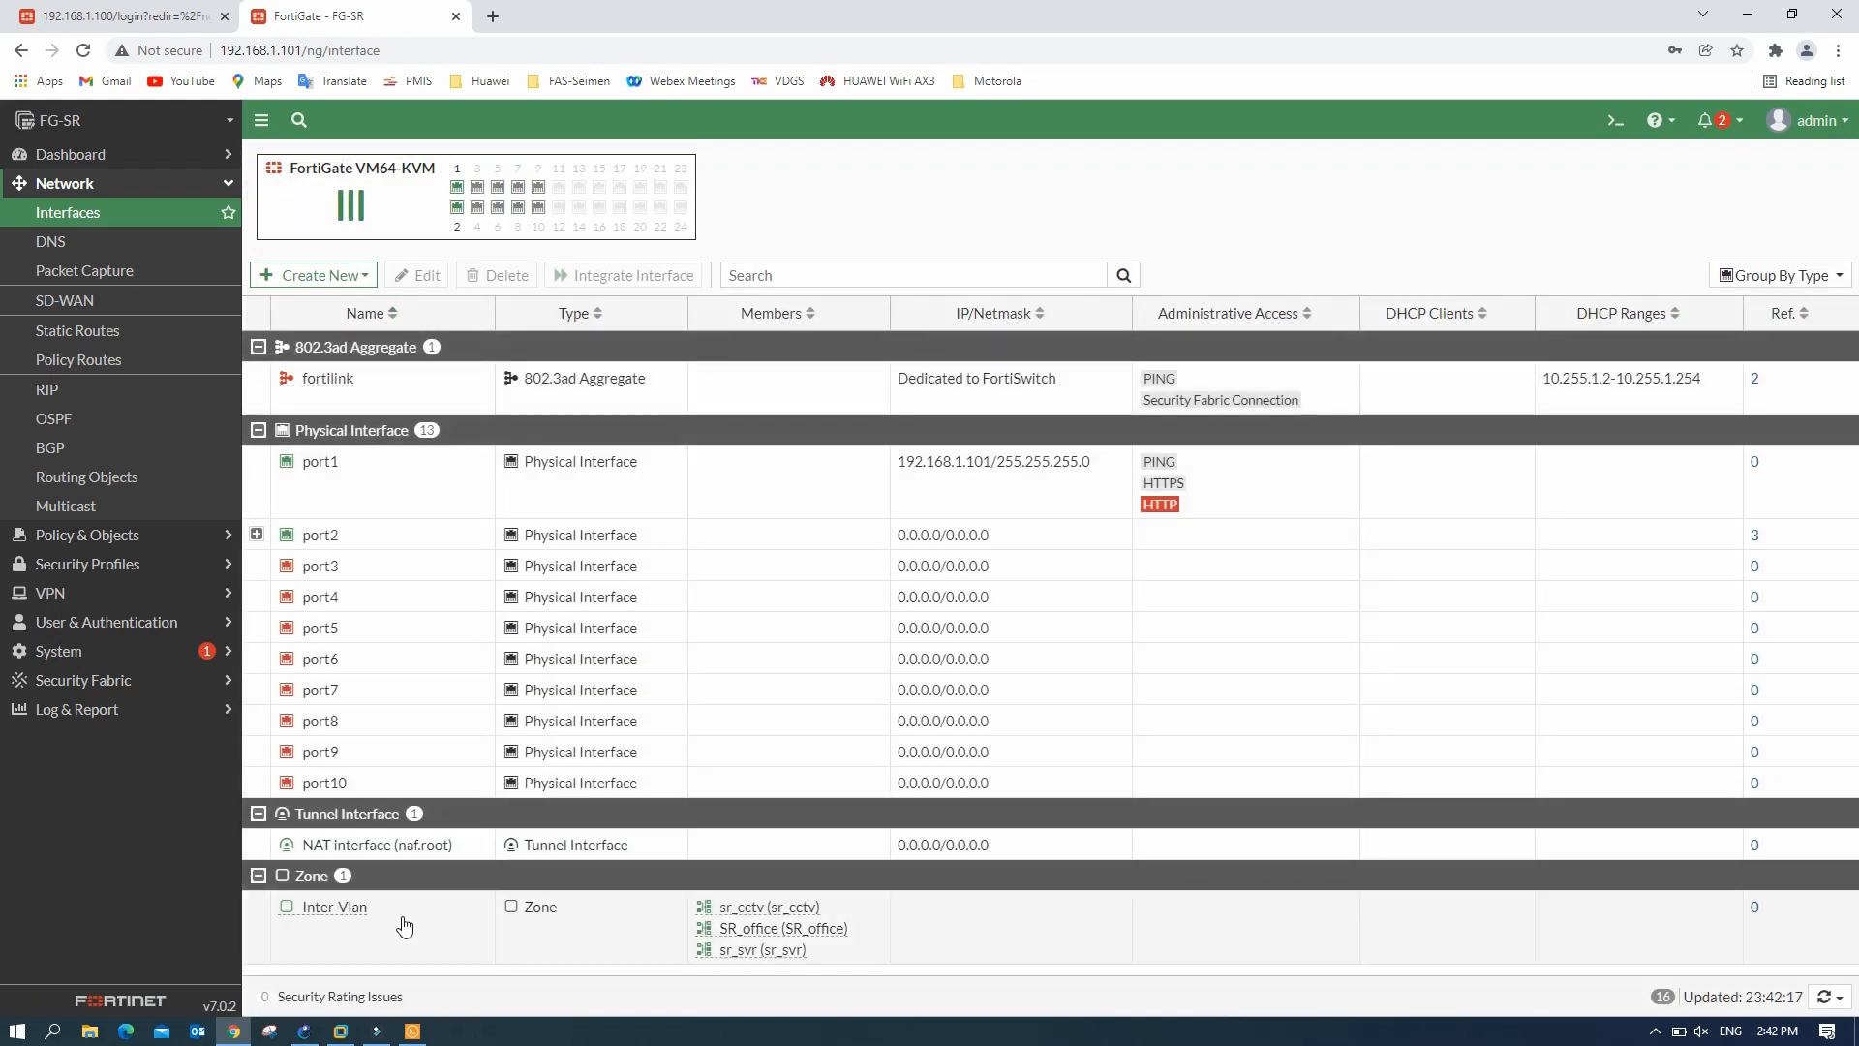
- From PC6, ping 192.168.60.10 to test reachability across VLANs
left_click(412, 1033)
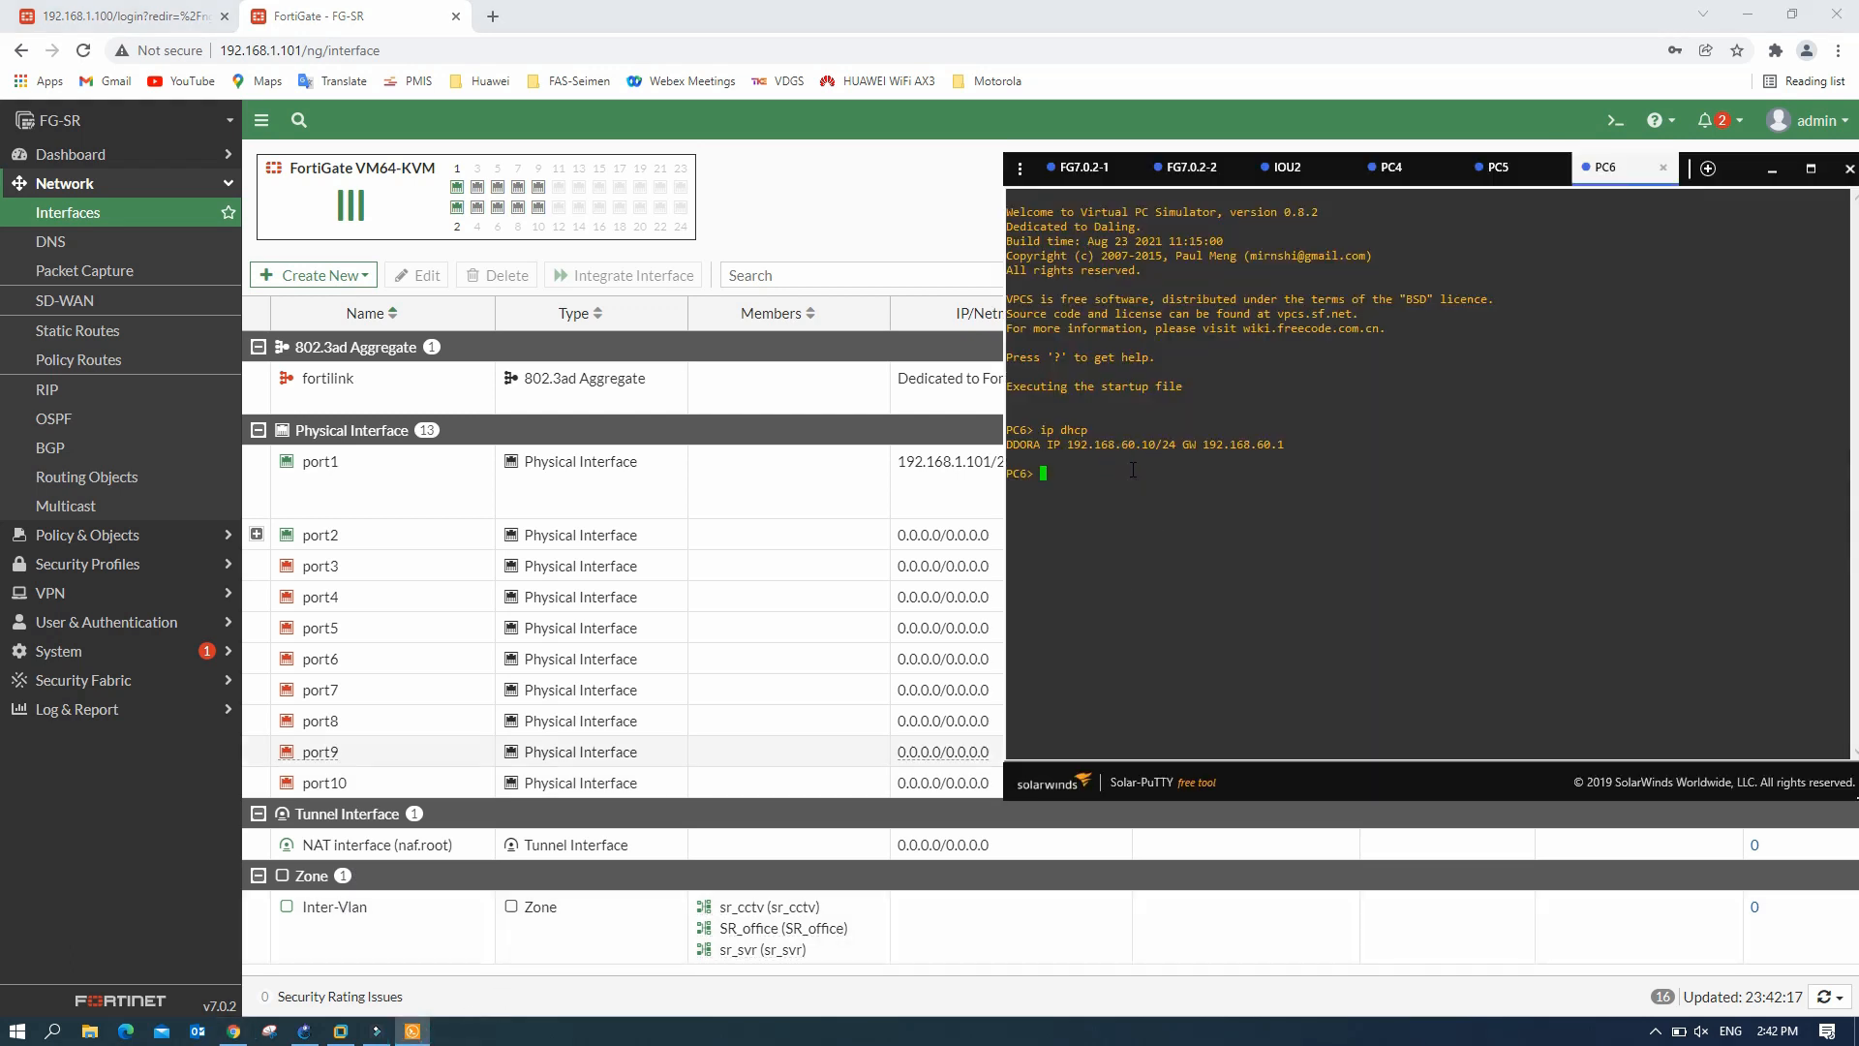
type("ping 192.168")
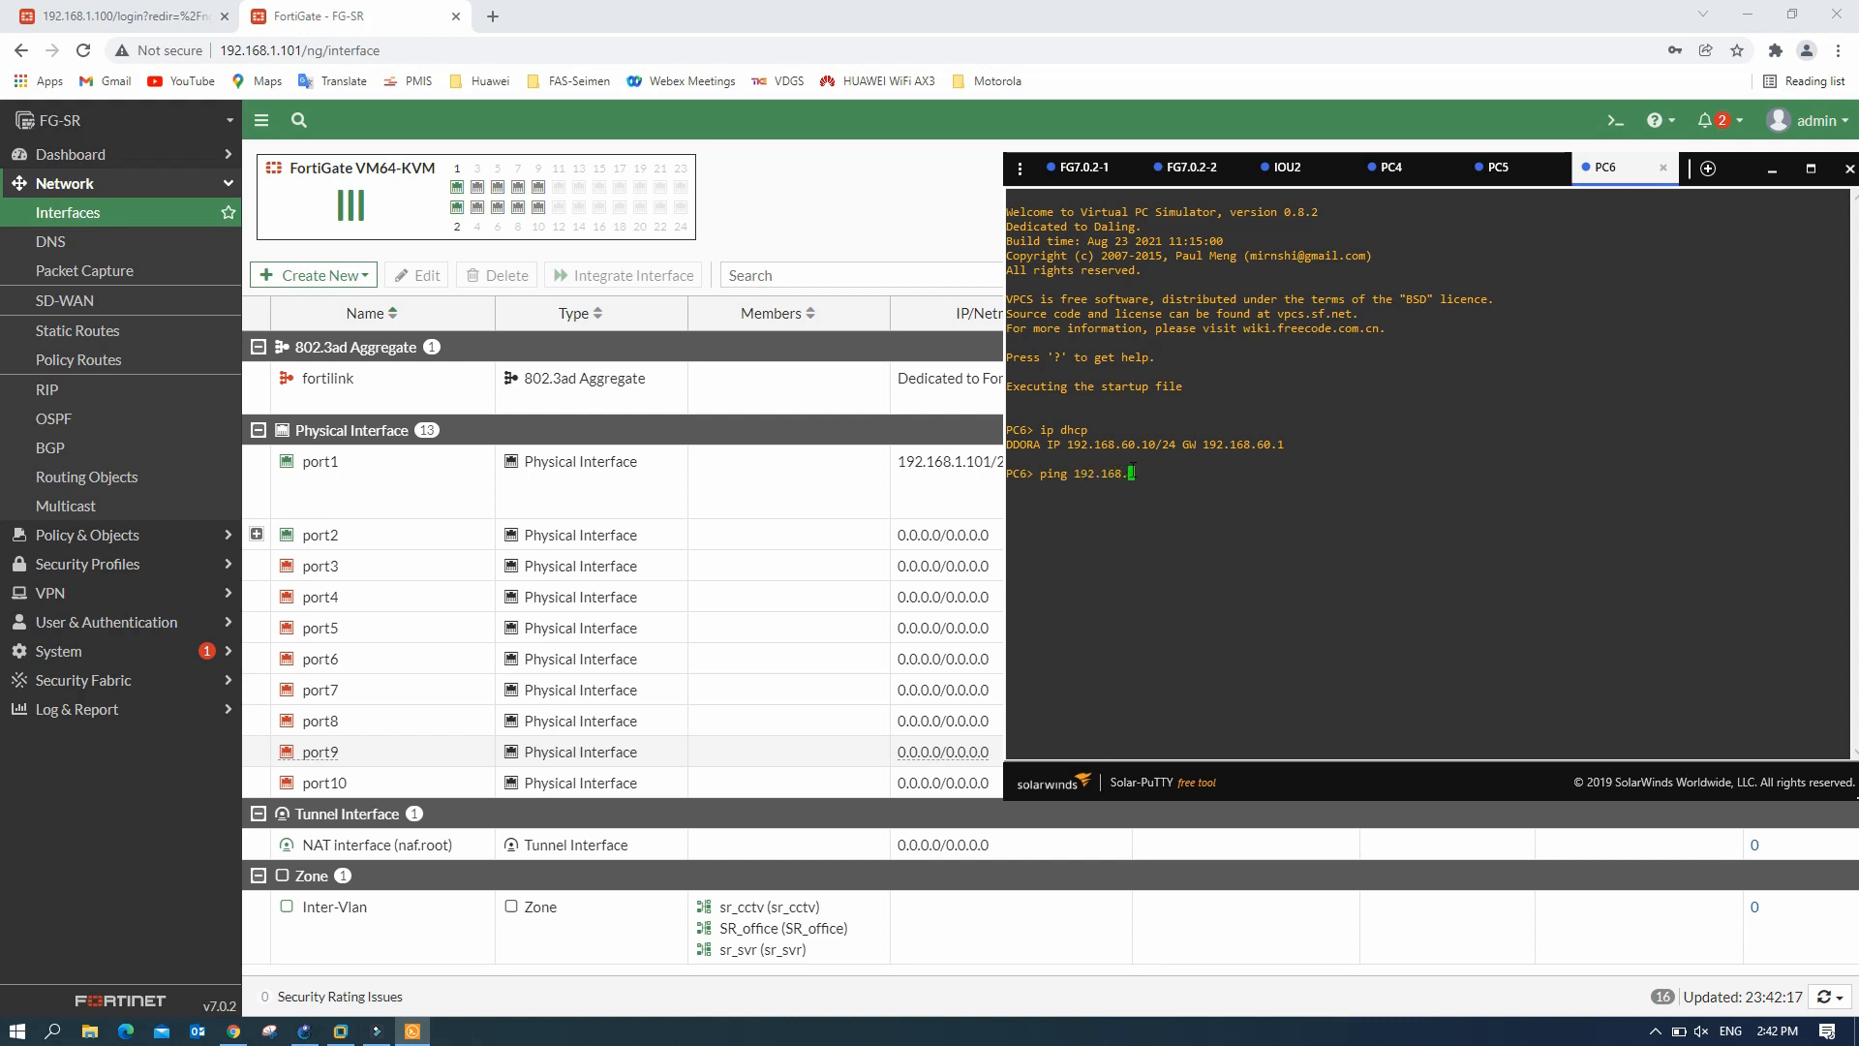
type(".60.10")
key("Return")
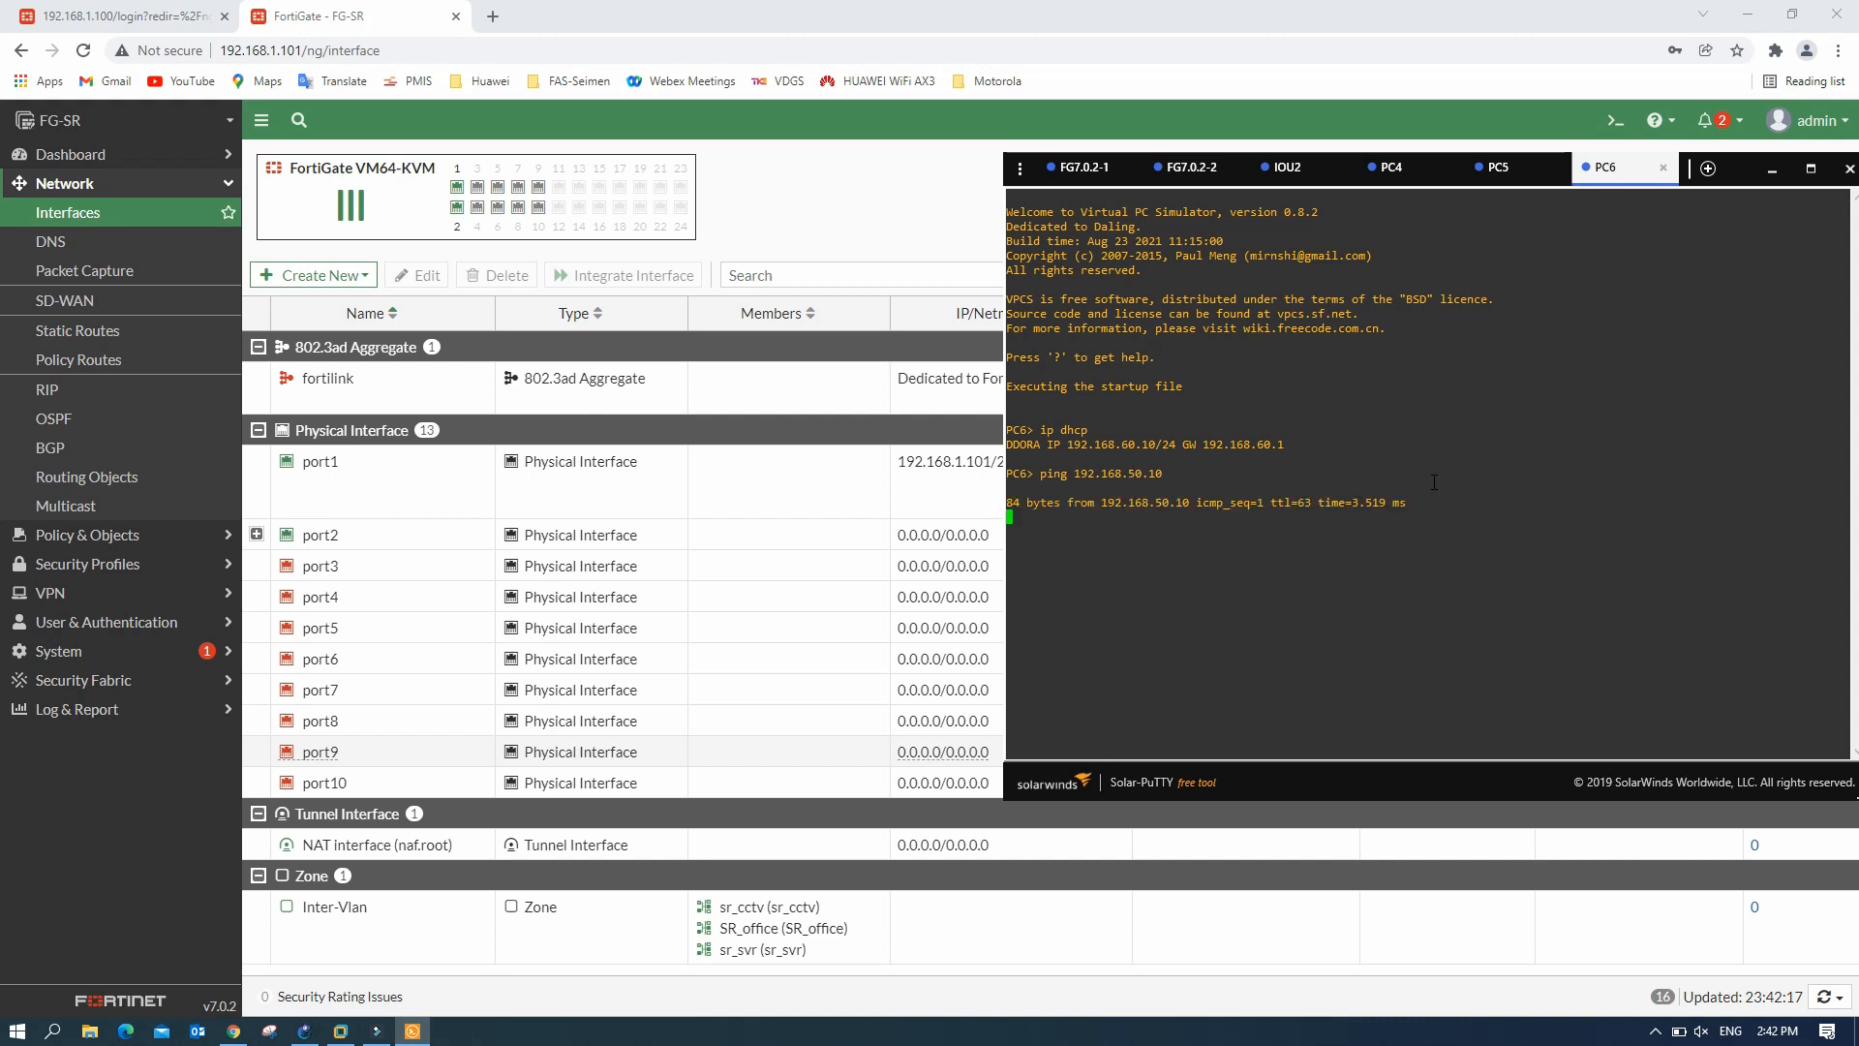
- Rerun the ping from PC5 to 192.168.40.10, then bring the GNS3 topology to the front
left_click(1498, 167)
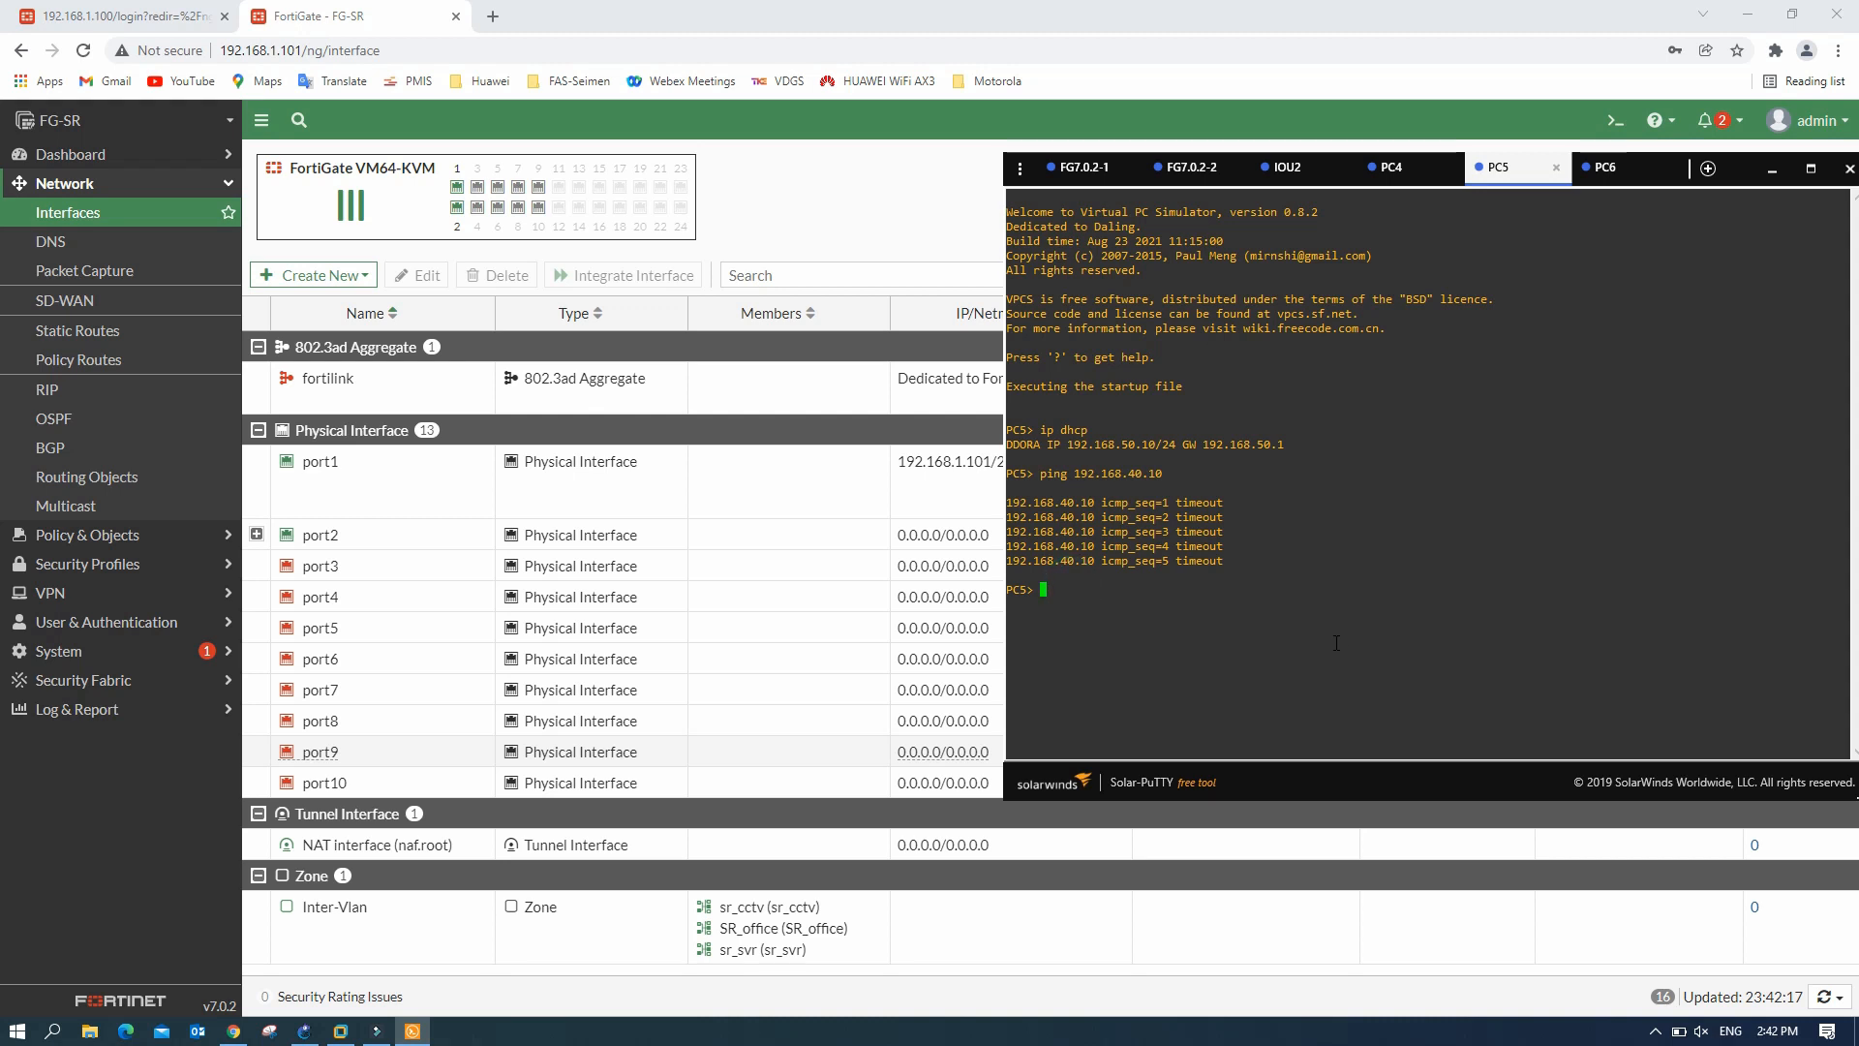
key("Up")
key("Return")
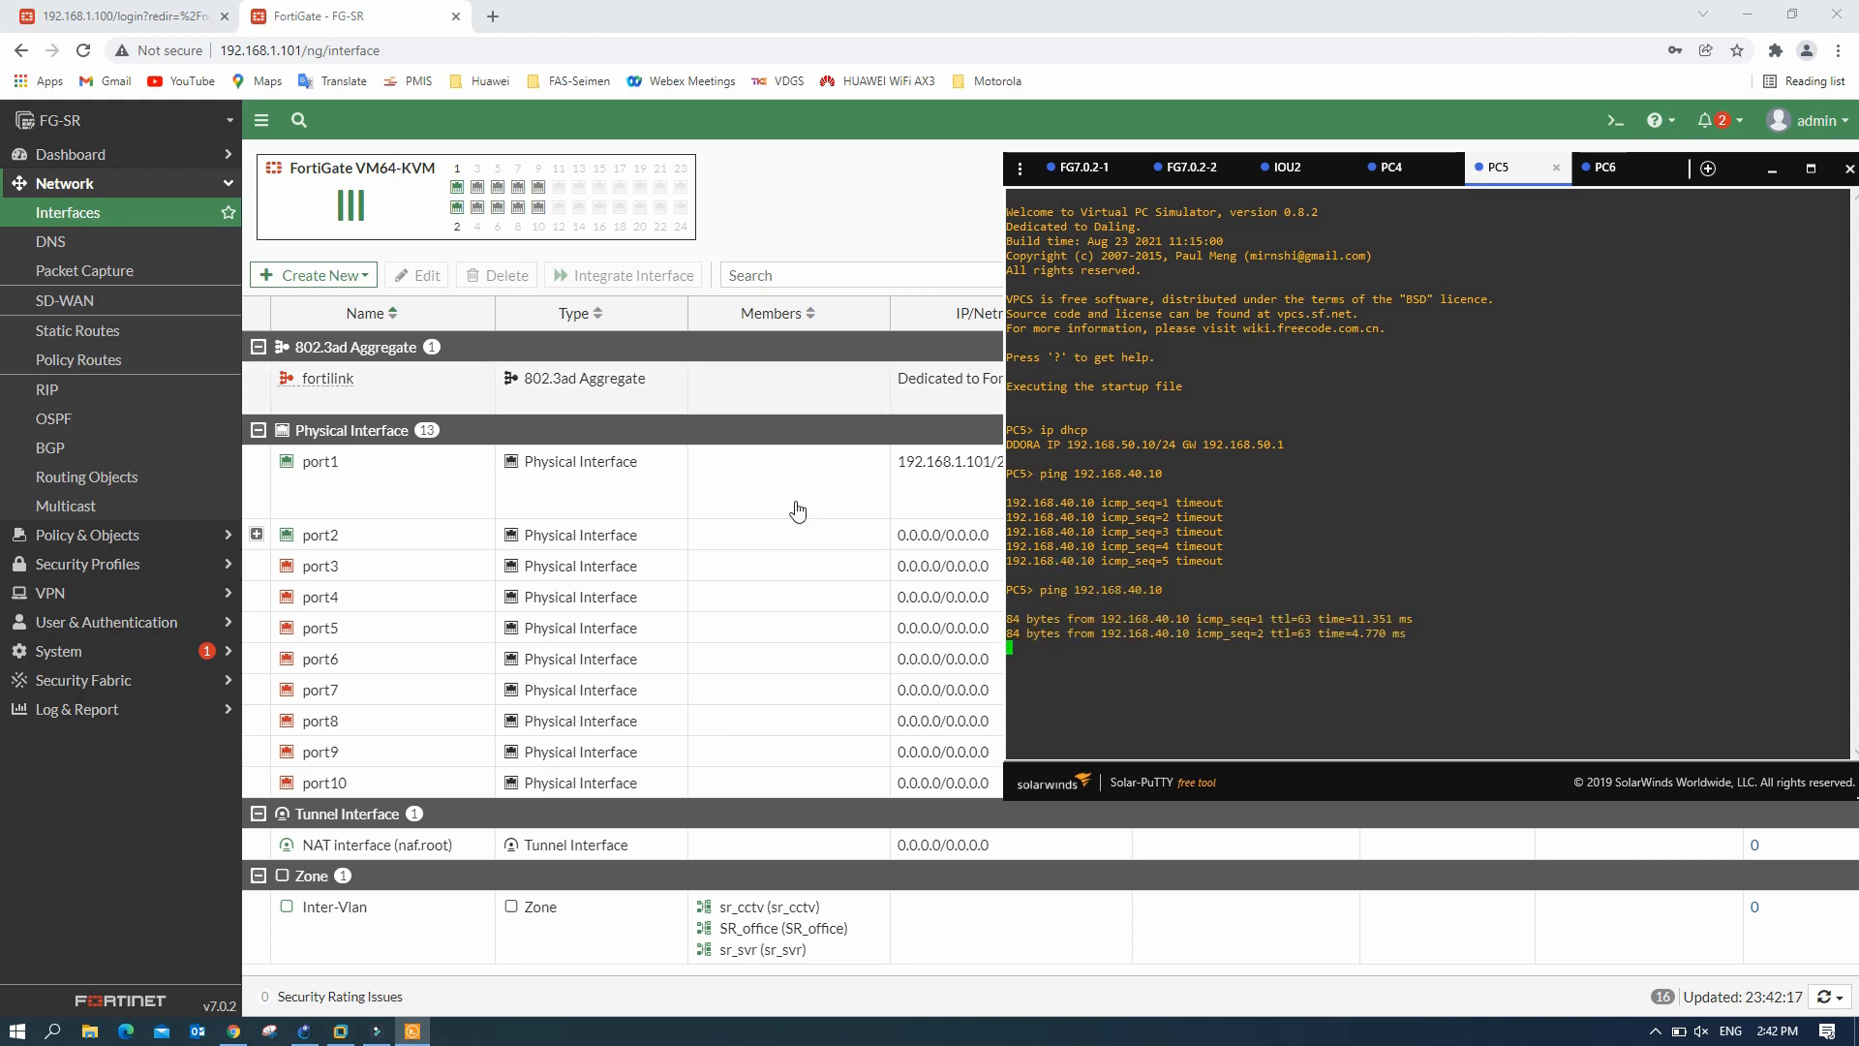
left_click(304, 1031)
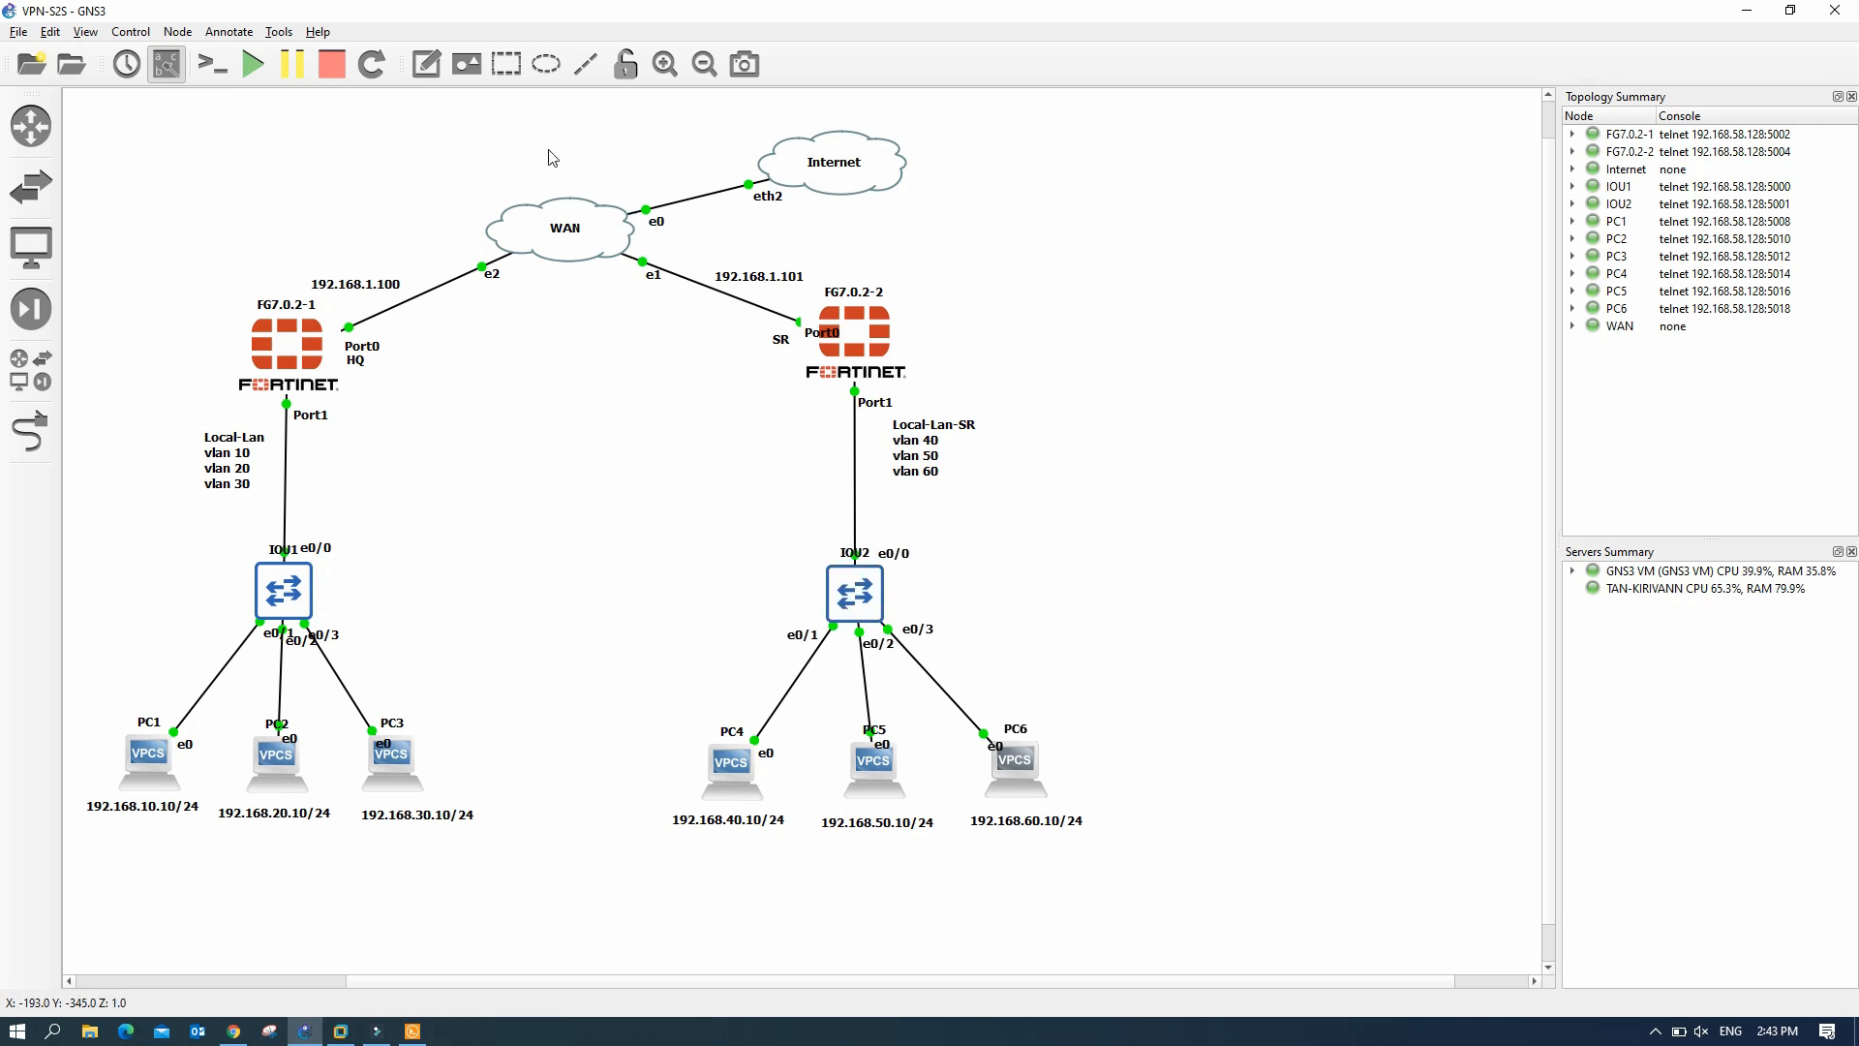
- Add a 'VPN-Site-to-Site' note above the WAN links between the FortiGates, then return to FG-SR's web page
left_click(426, 64)
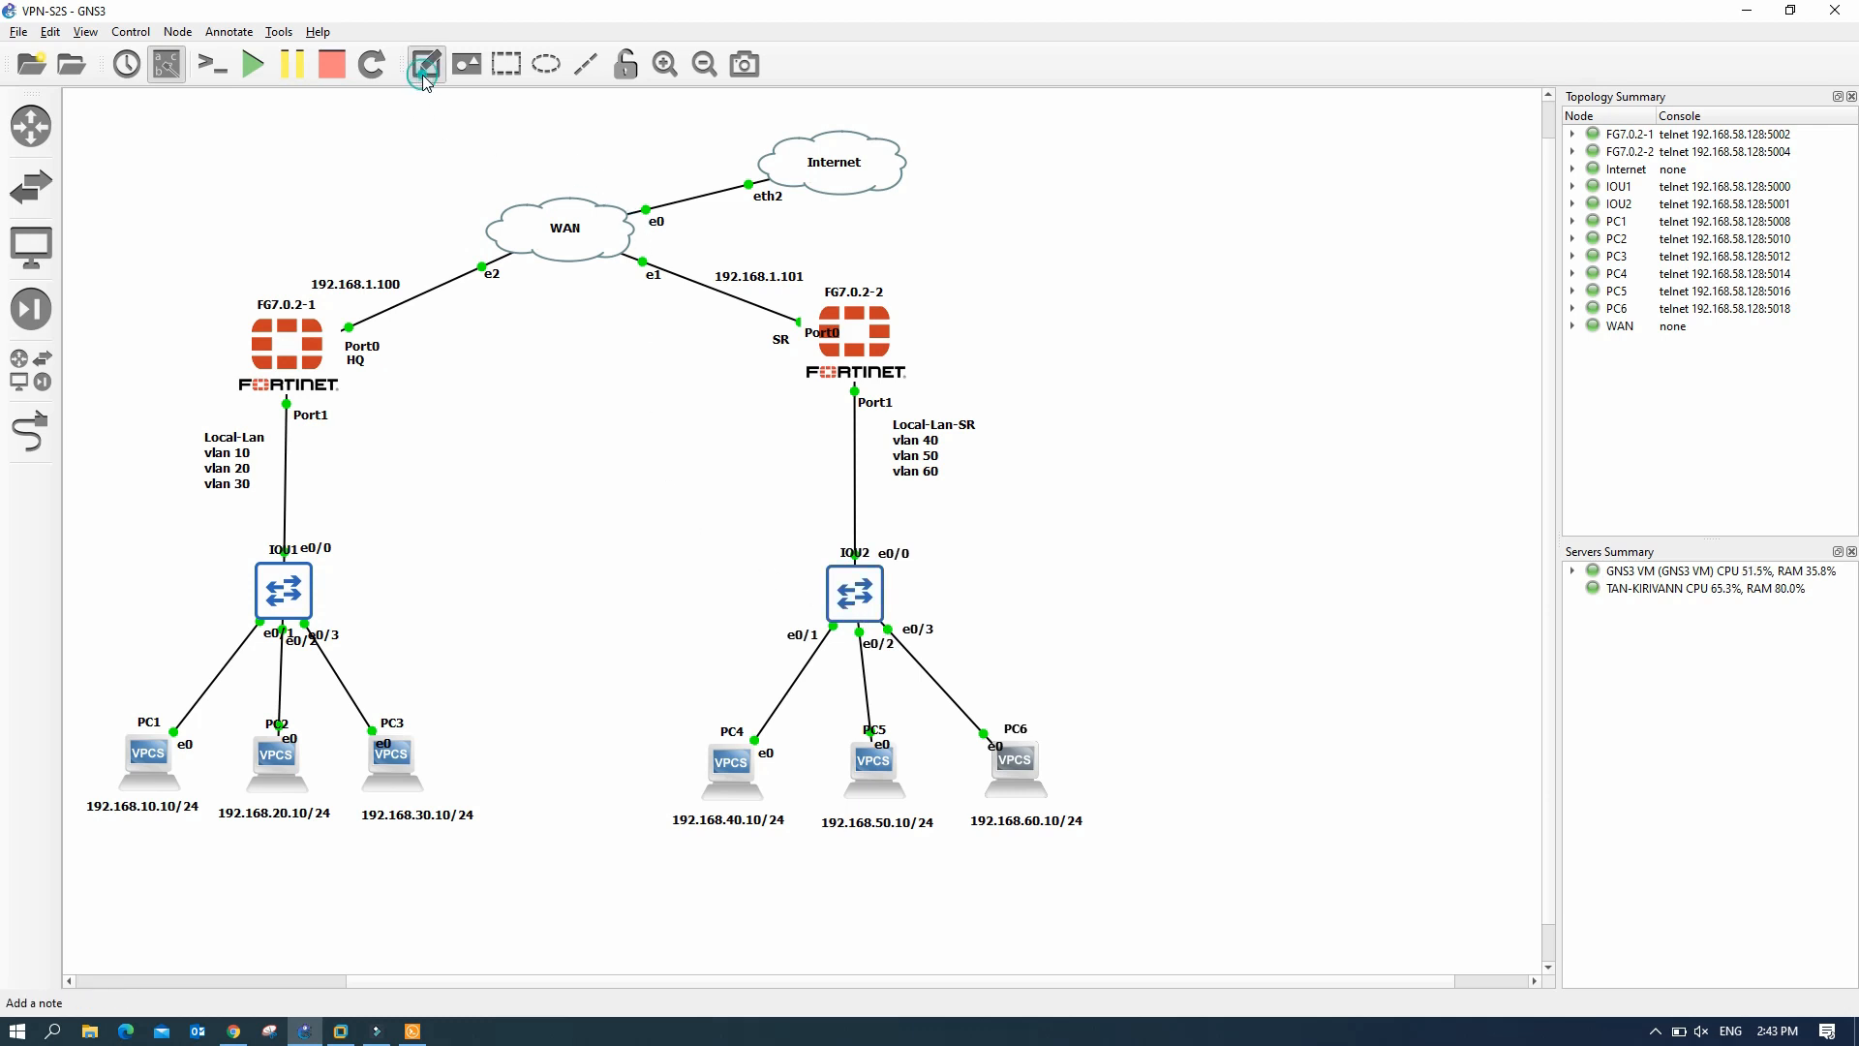
left_click(520, 329)
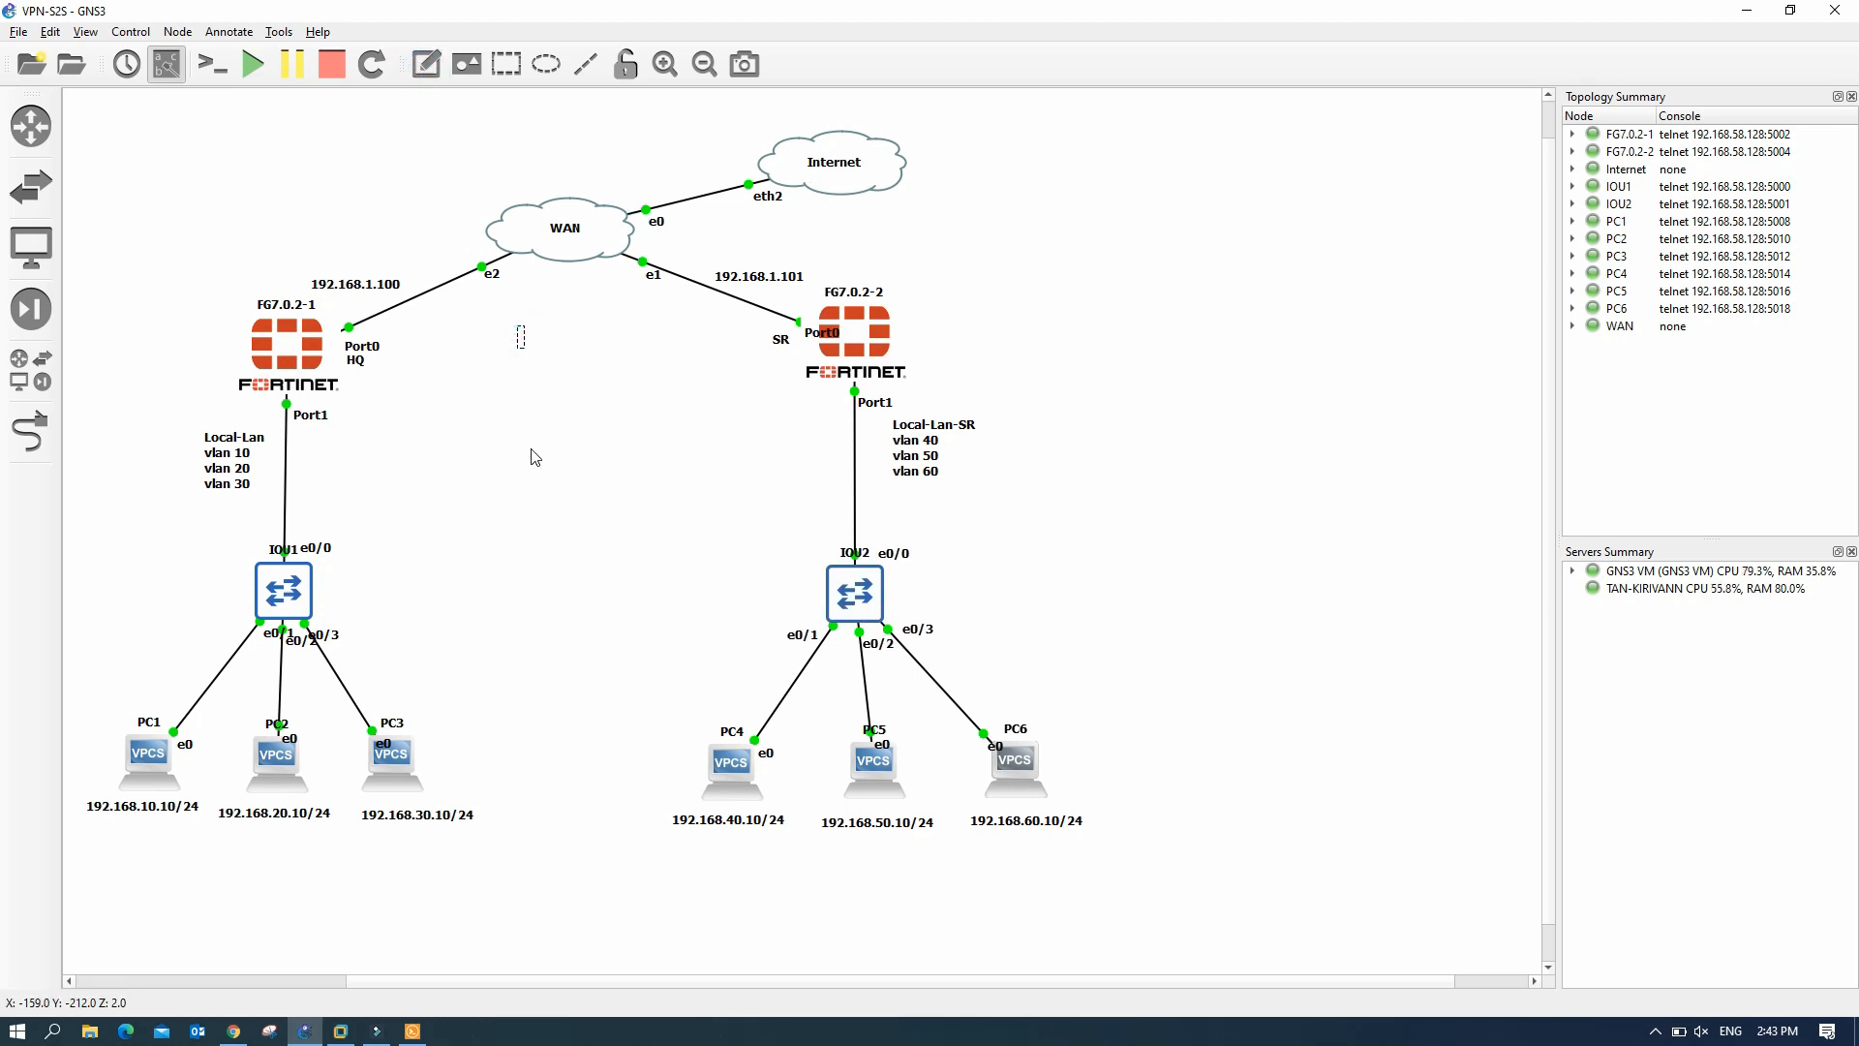
type("VPN-Site-t-Site")
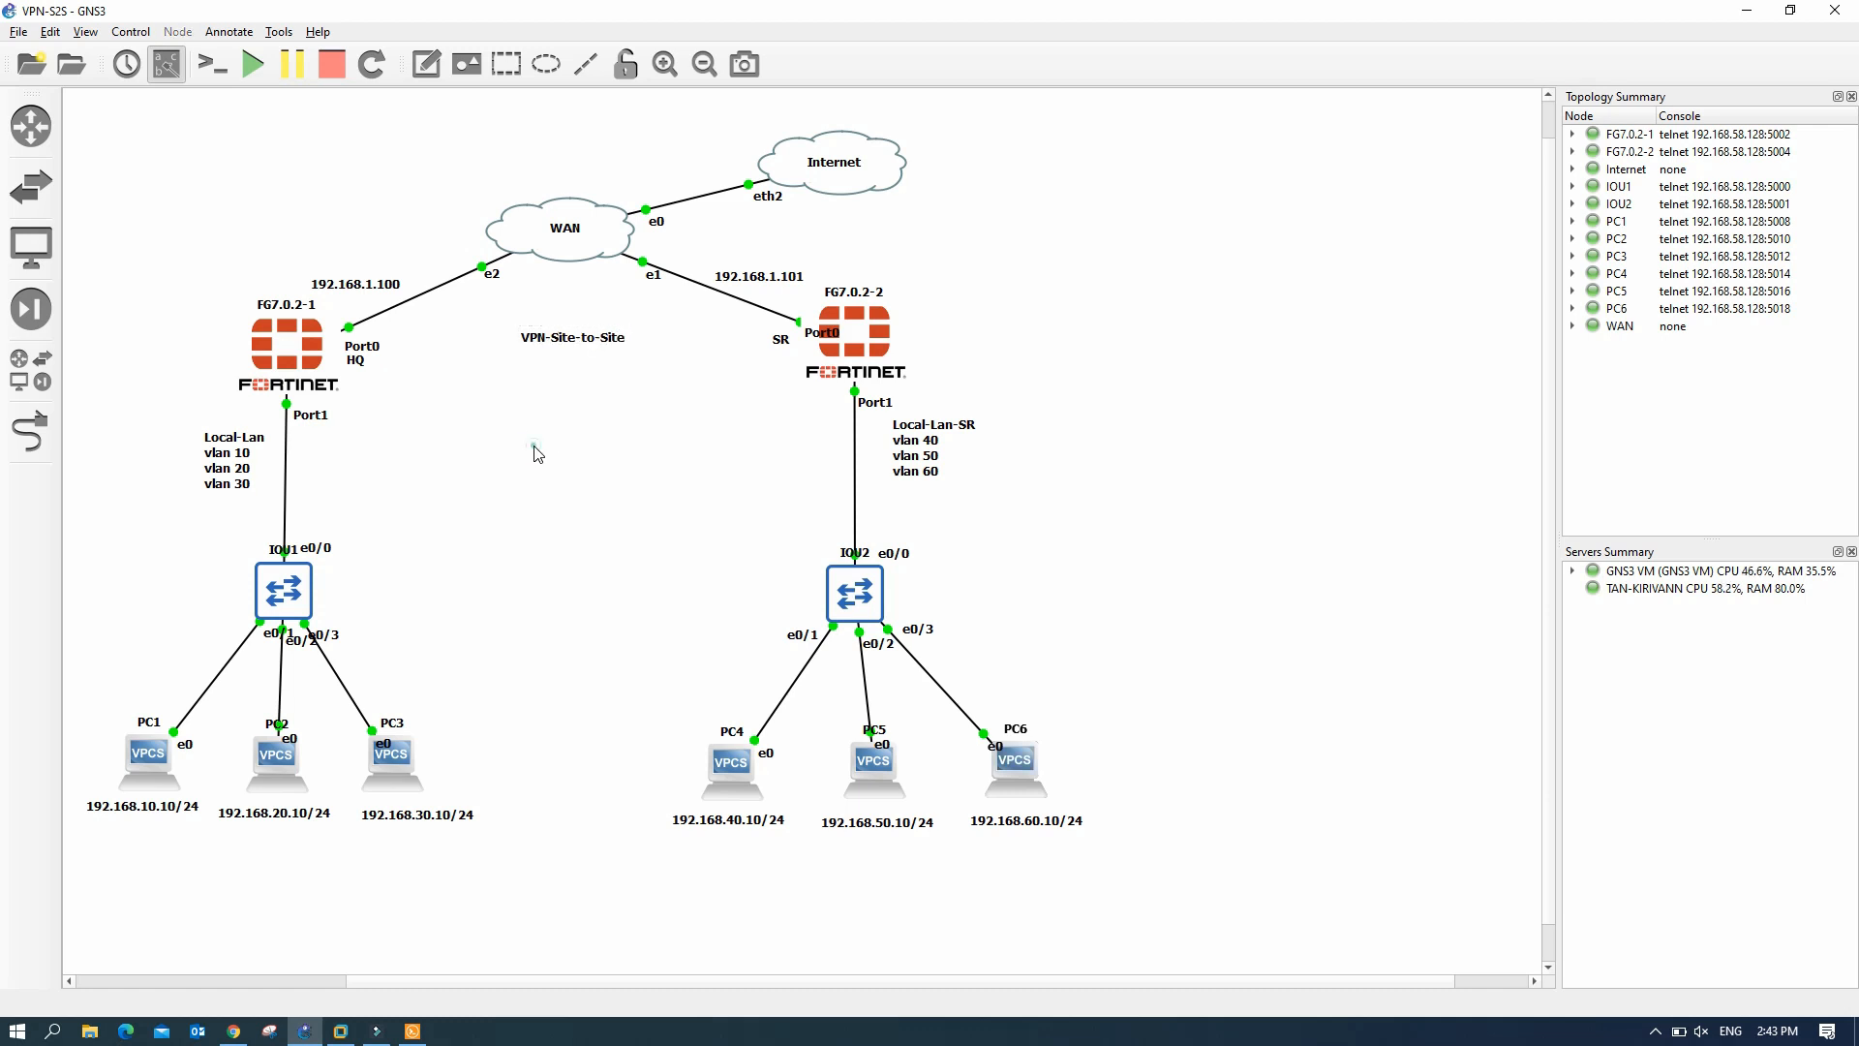
left_click_drag(581, 345, 571, 312)
left_click(567, 361)
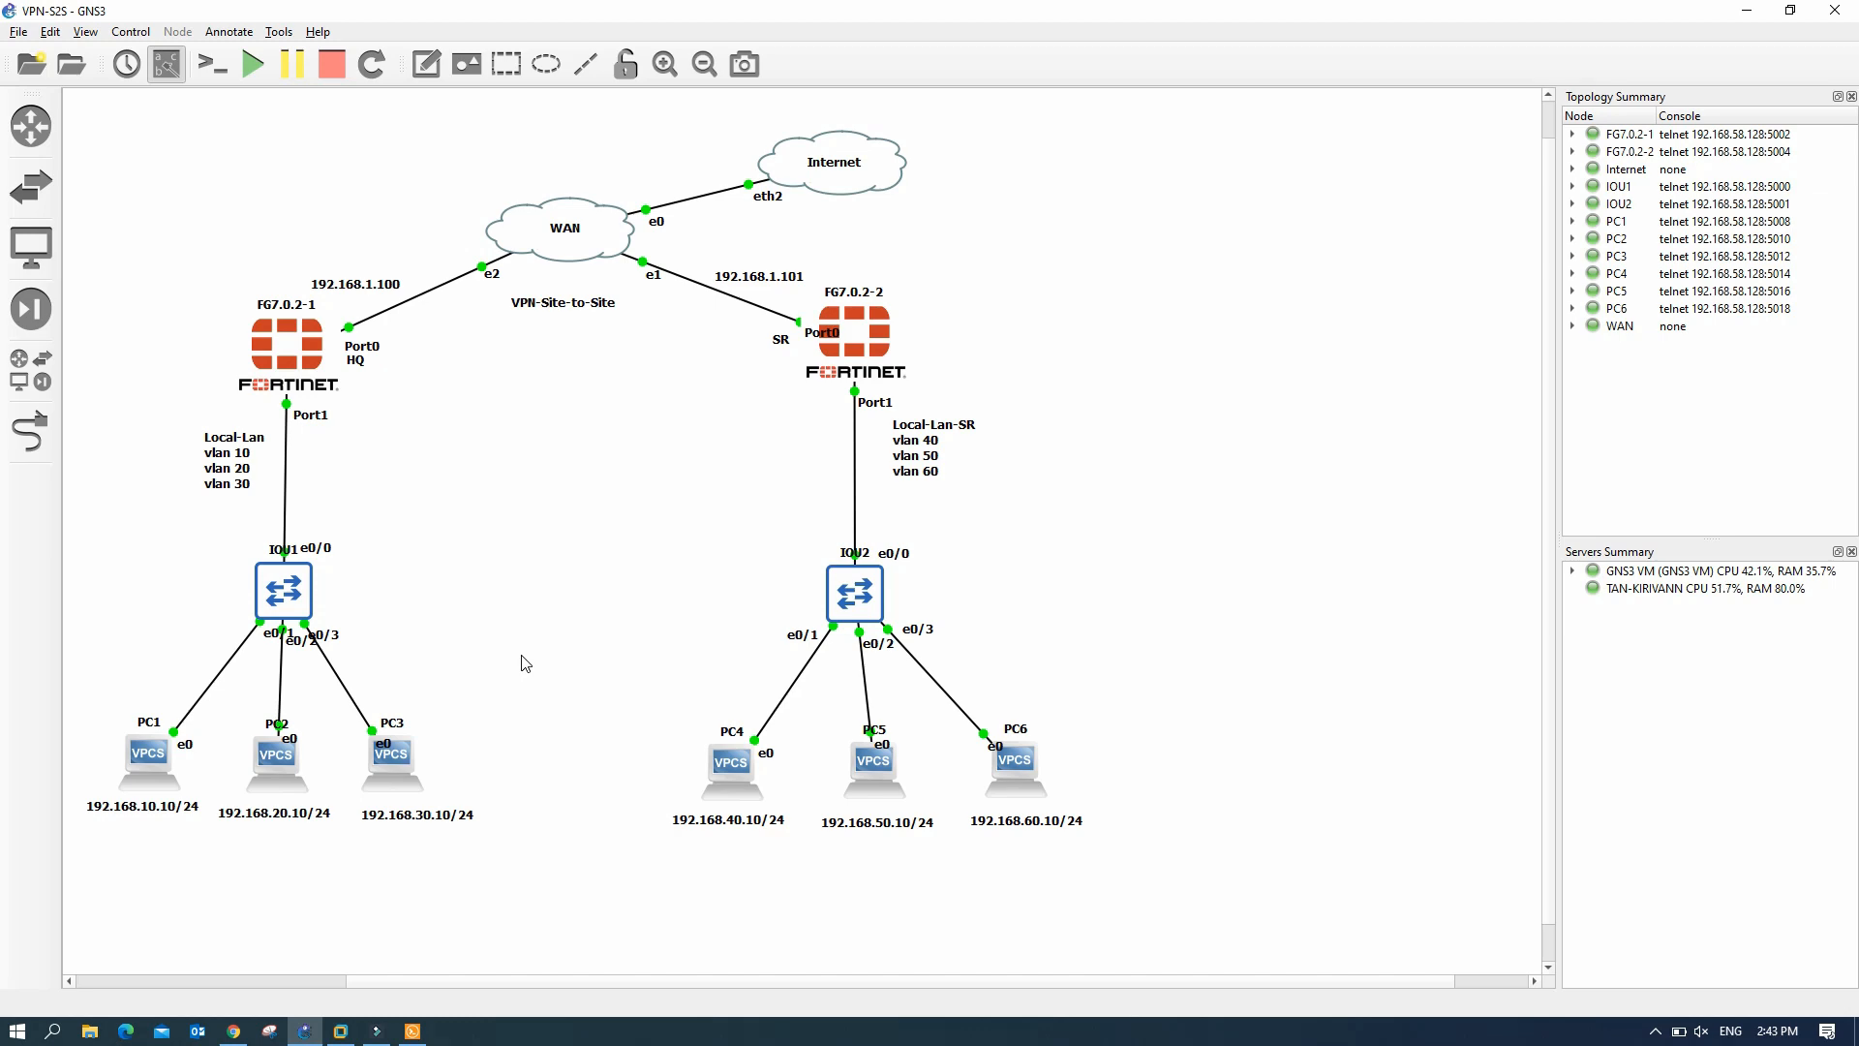
left_click(233, 1031)
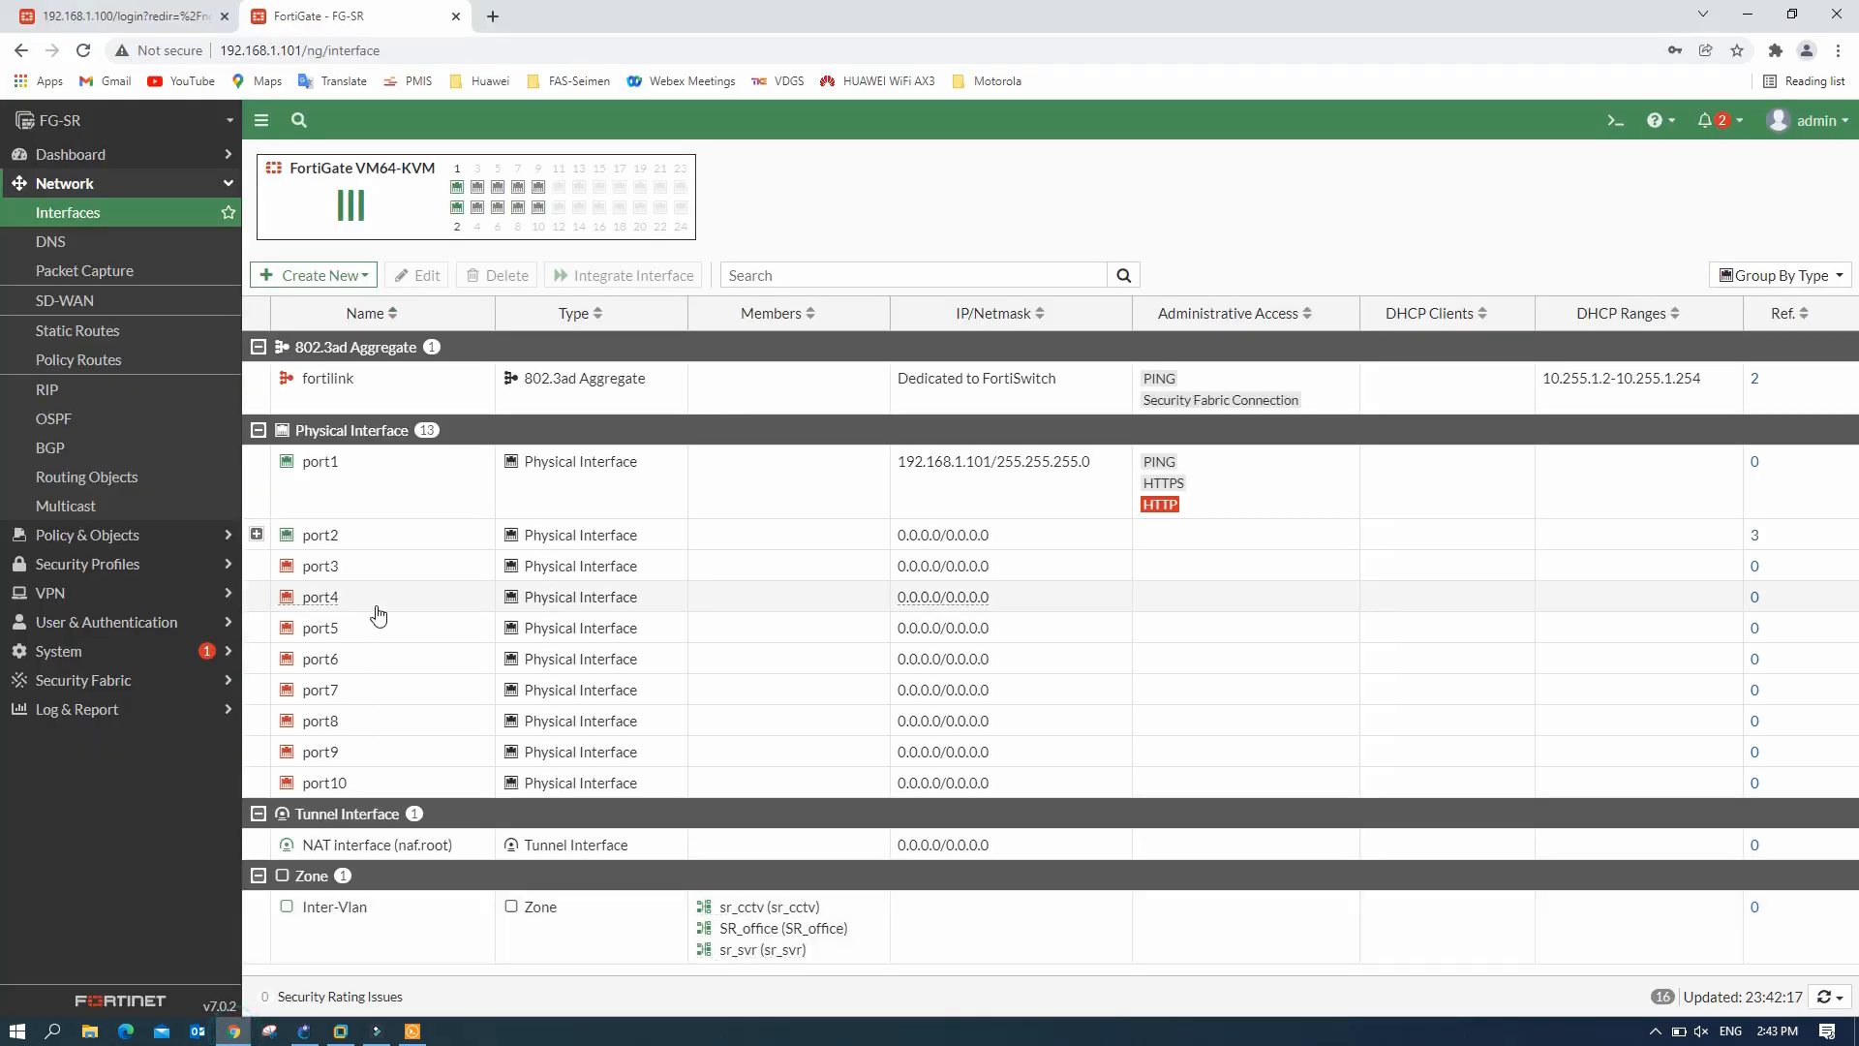
- Sign in to the FG-HQ web GUI as admin with the account password
left_click(150, 16)
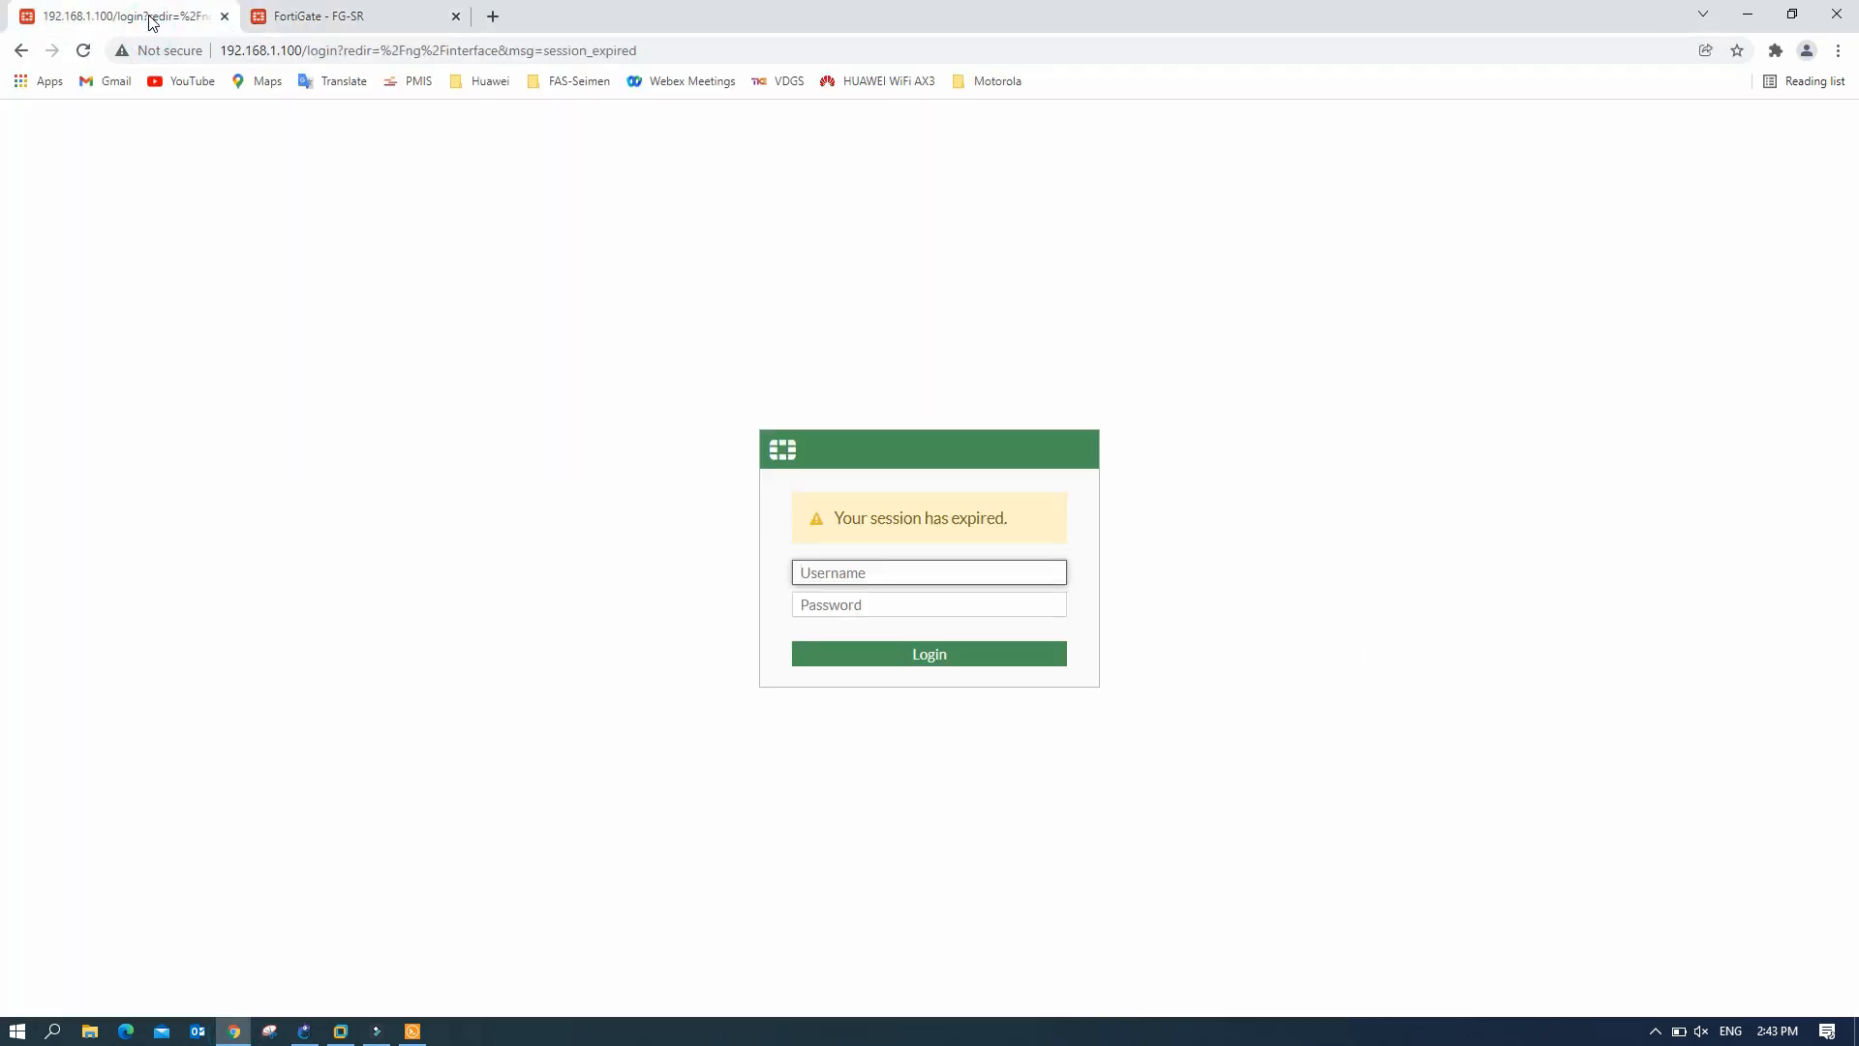
left_click(826, 571)
type("admin")
key("Tab")
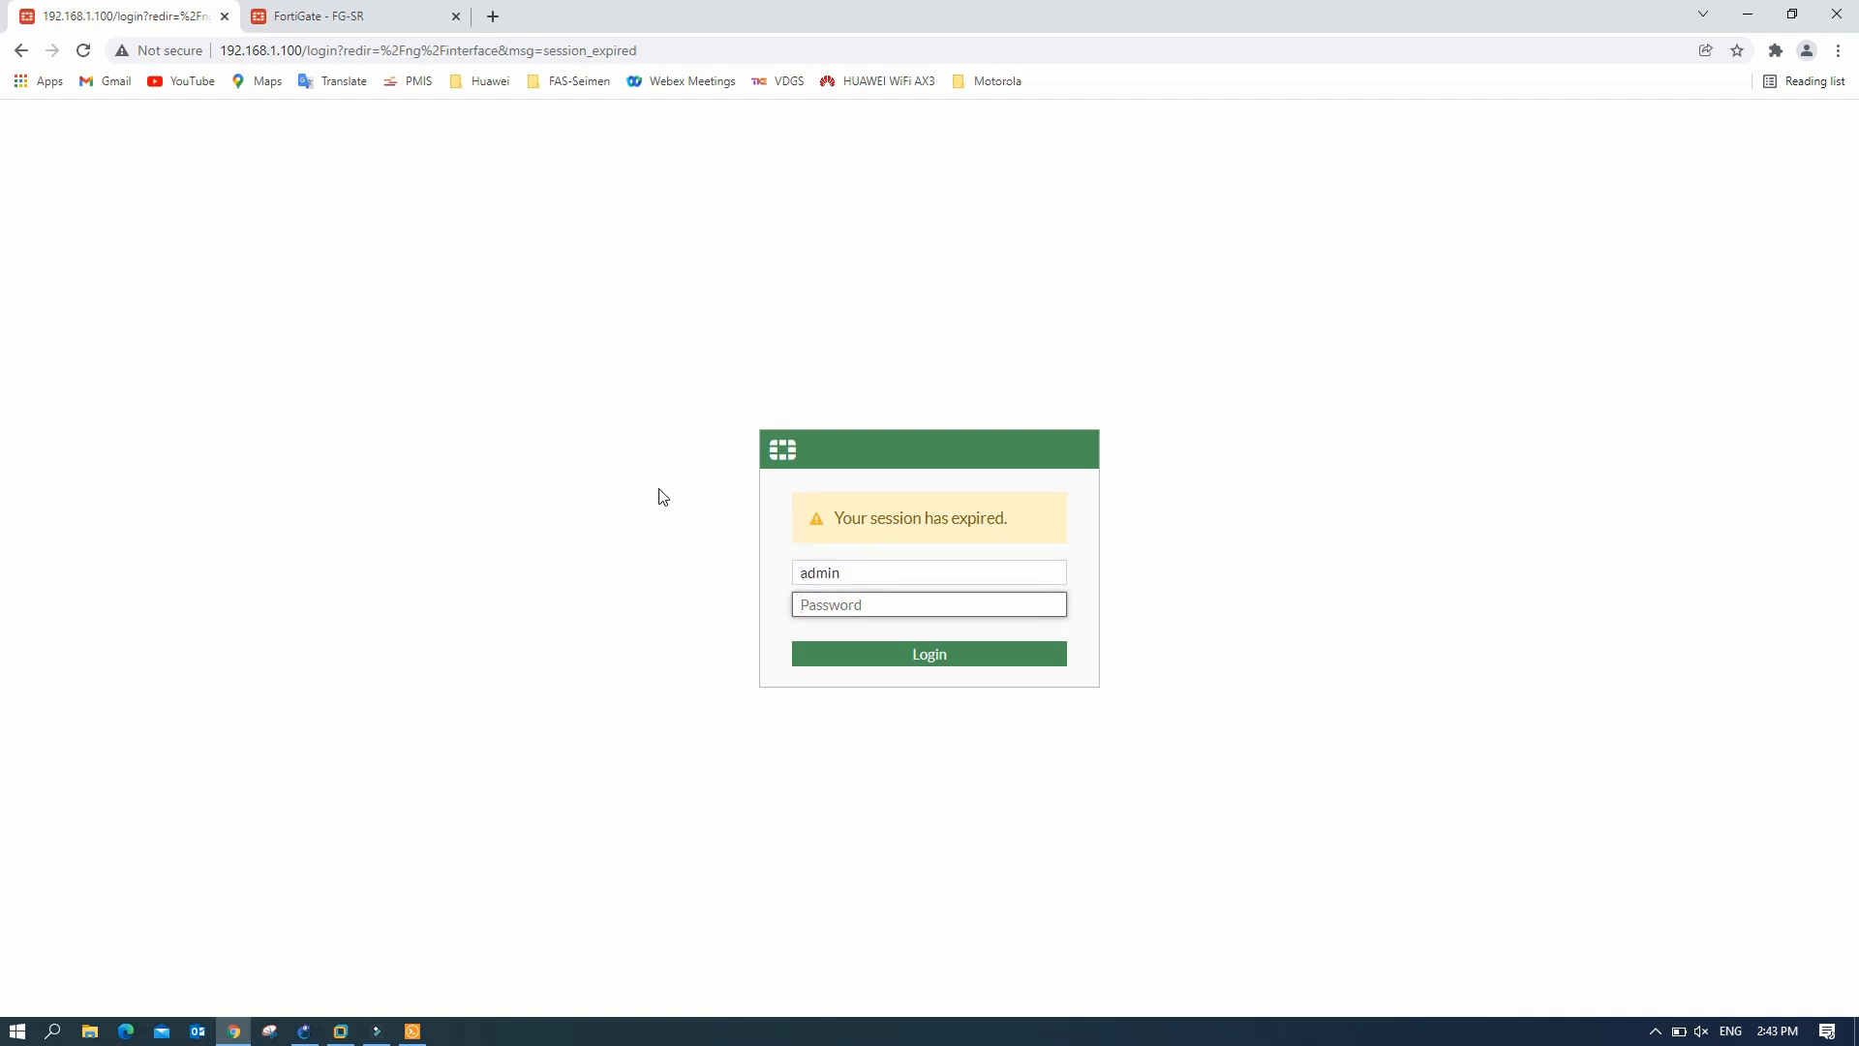
type("•••••")
key("Return")
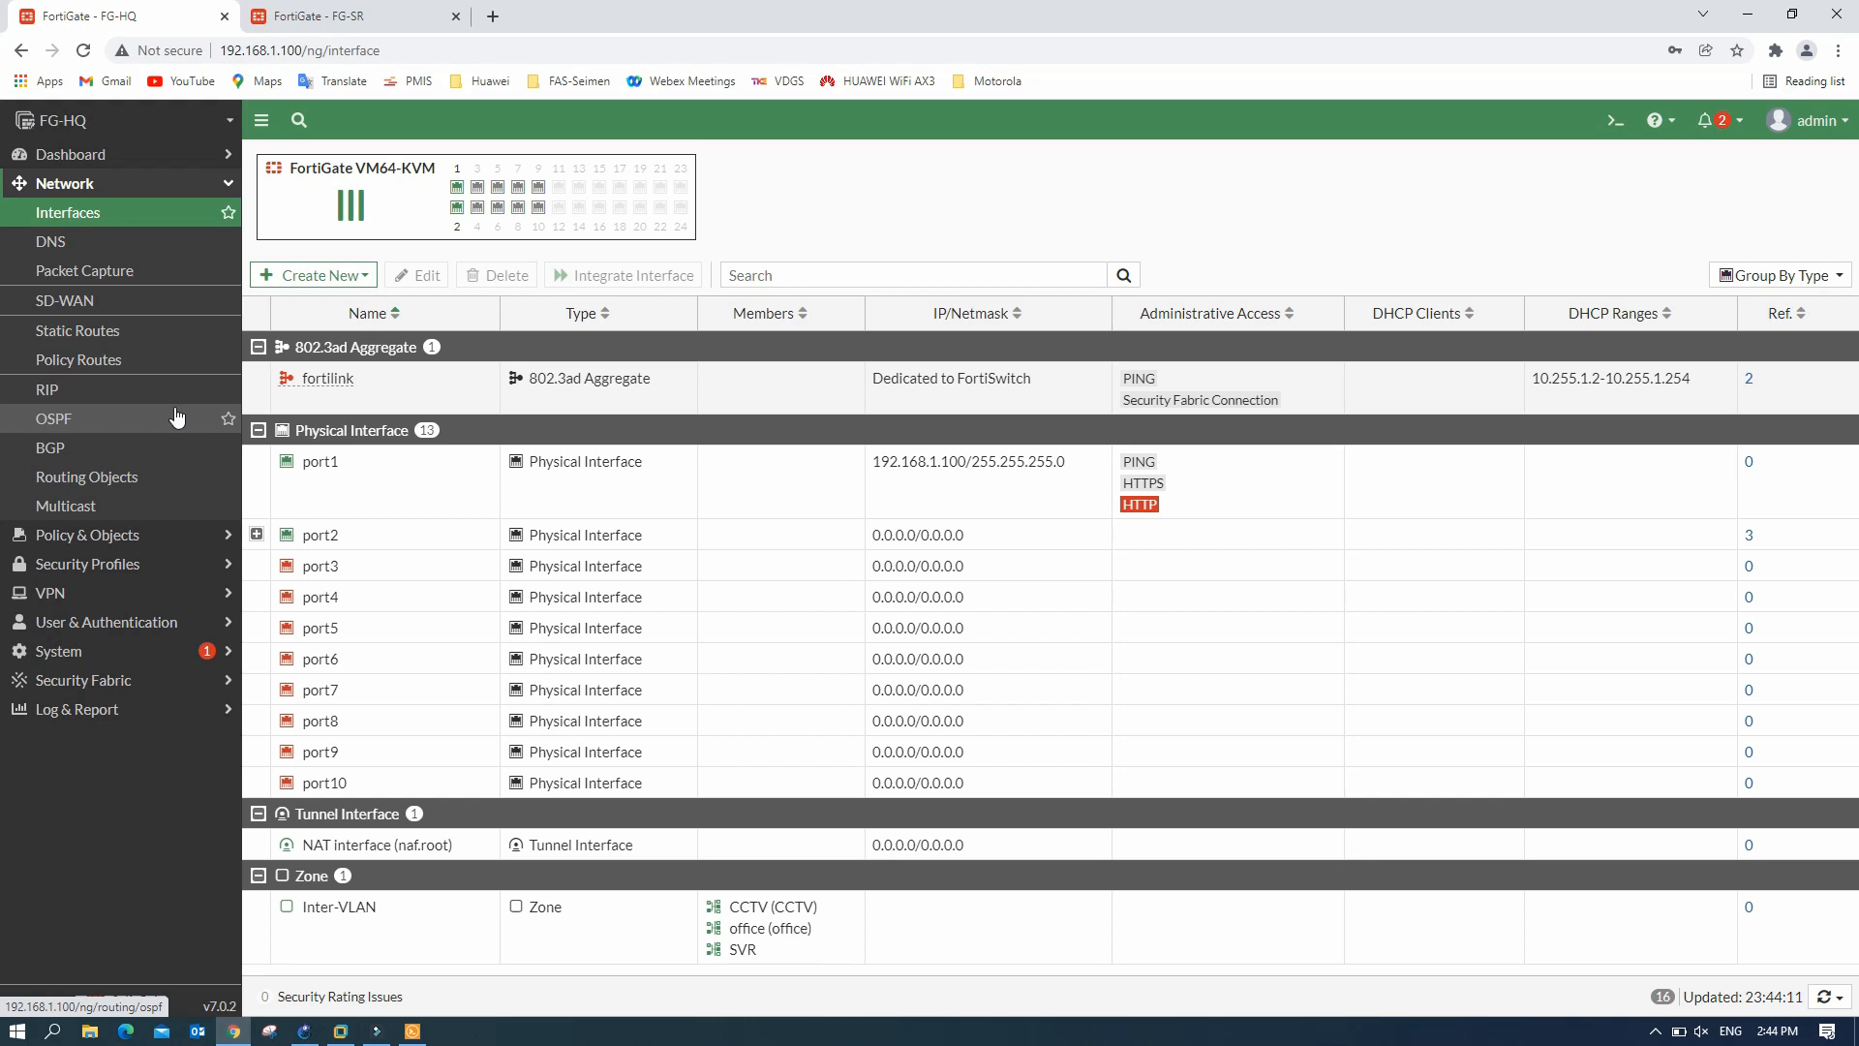
- Check FG-HQ's Static Routes and Firewall Policy lists, then expand the VPN menu
left_click(93, 332)
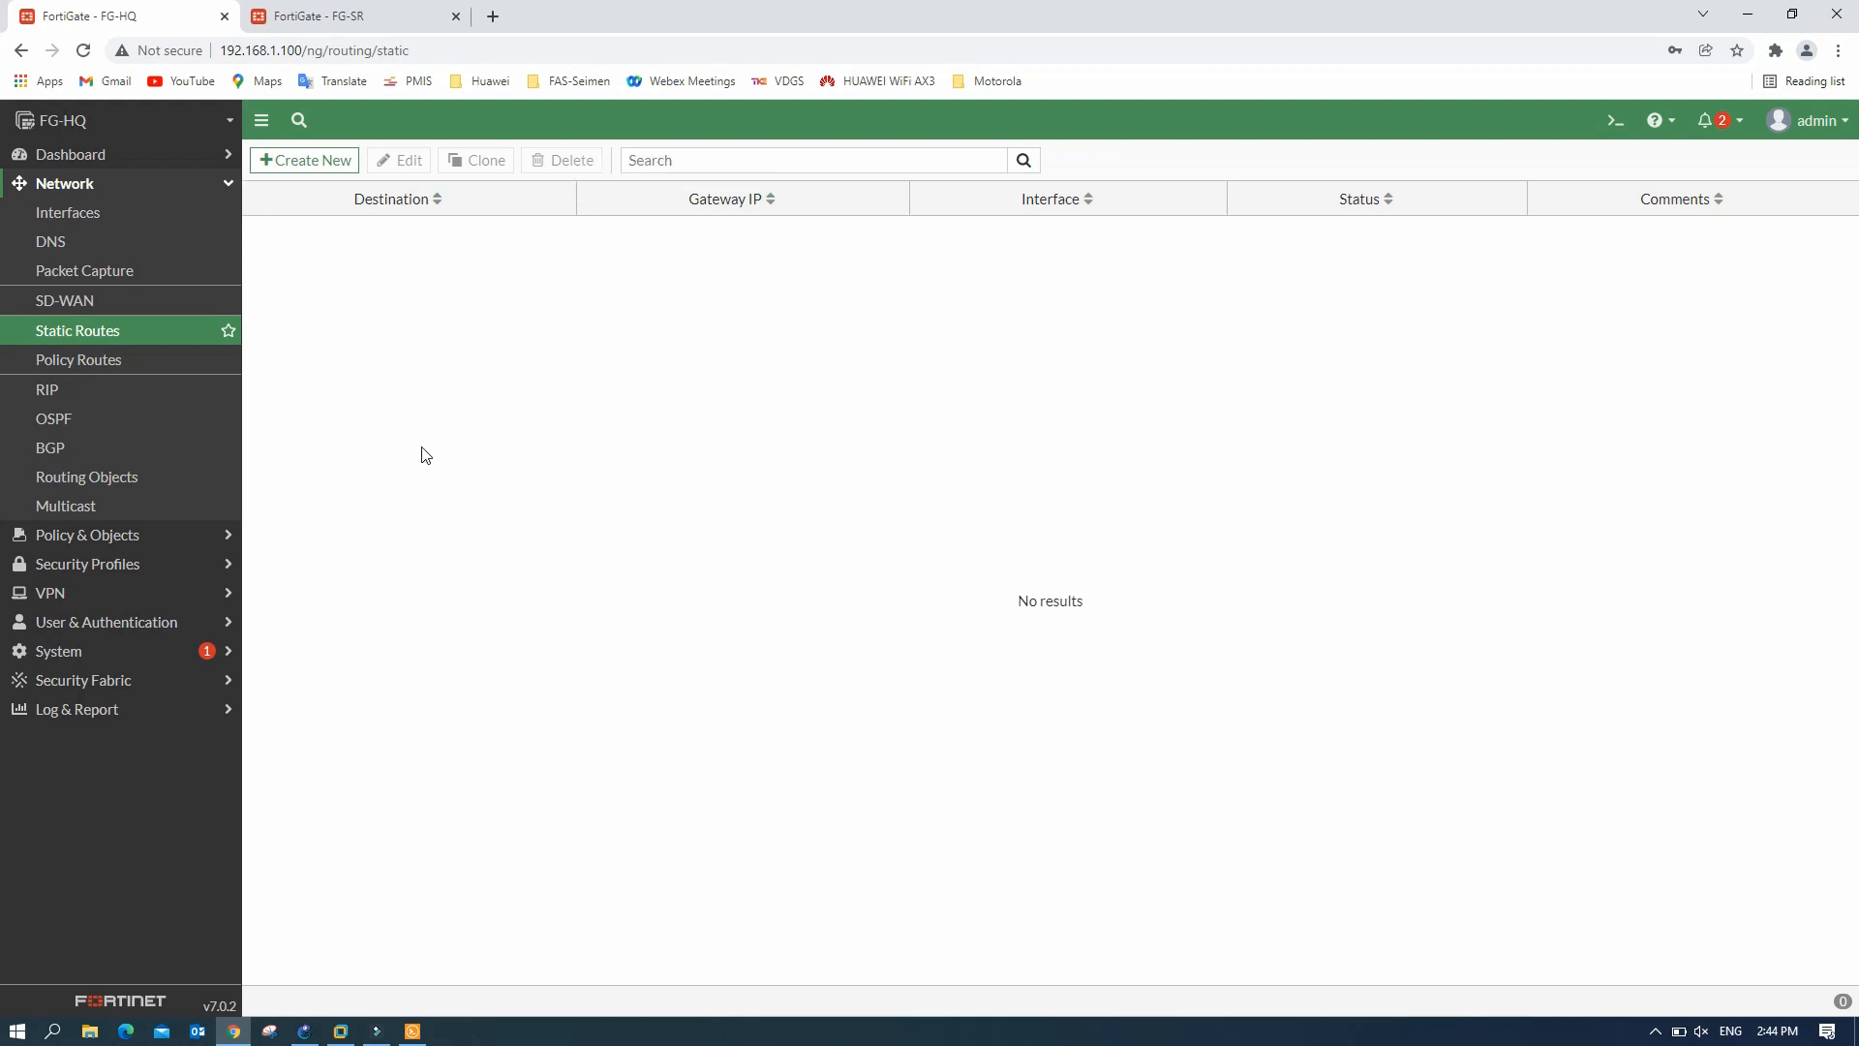
left_click(174, 538)
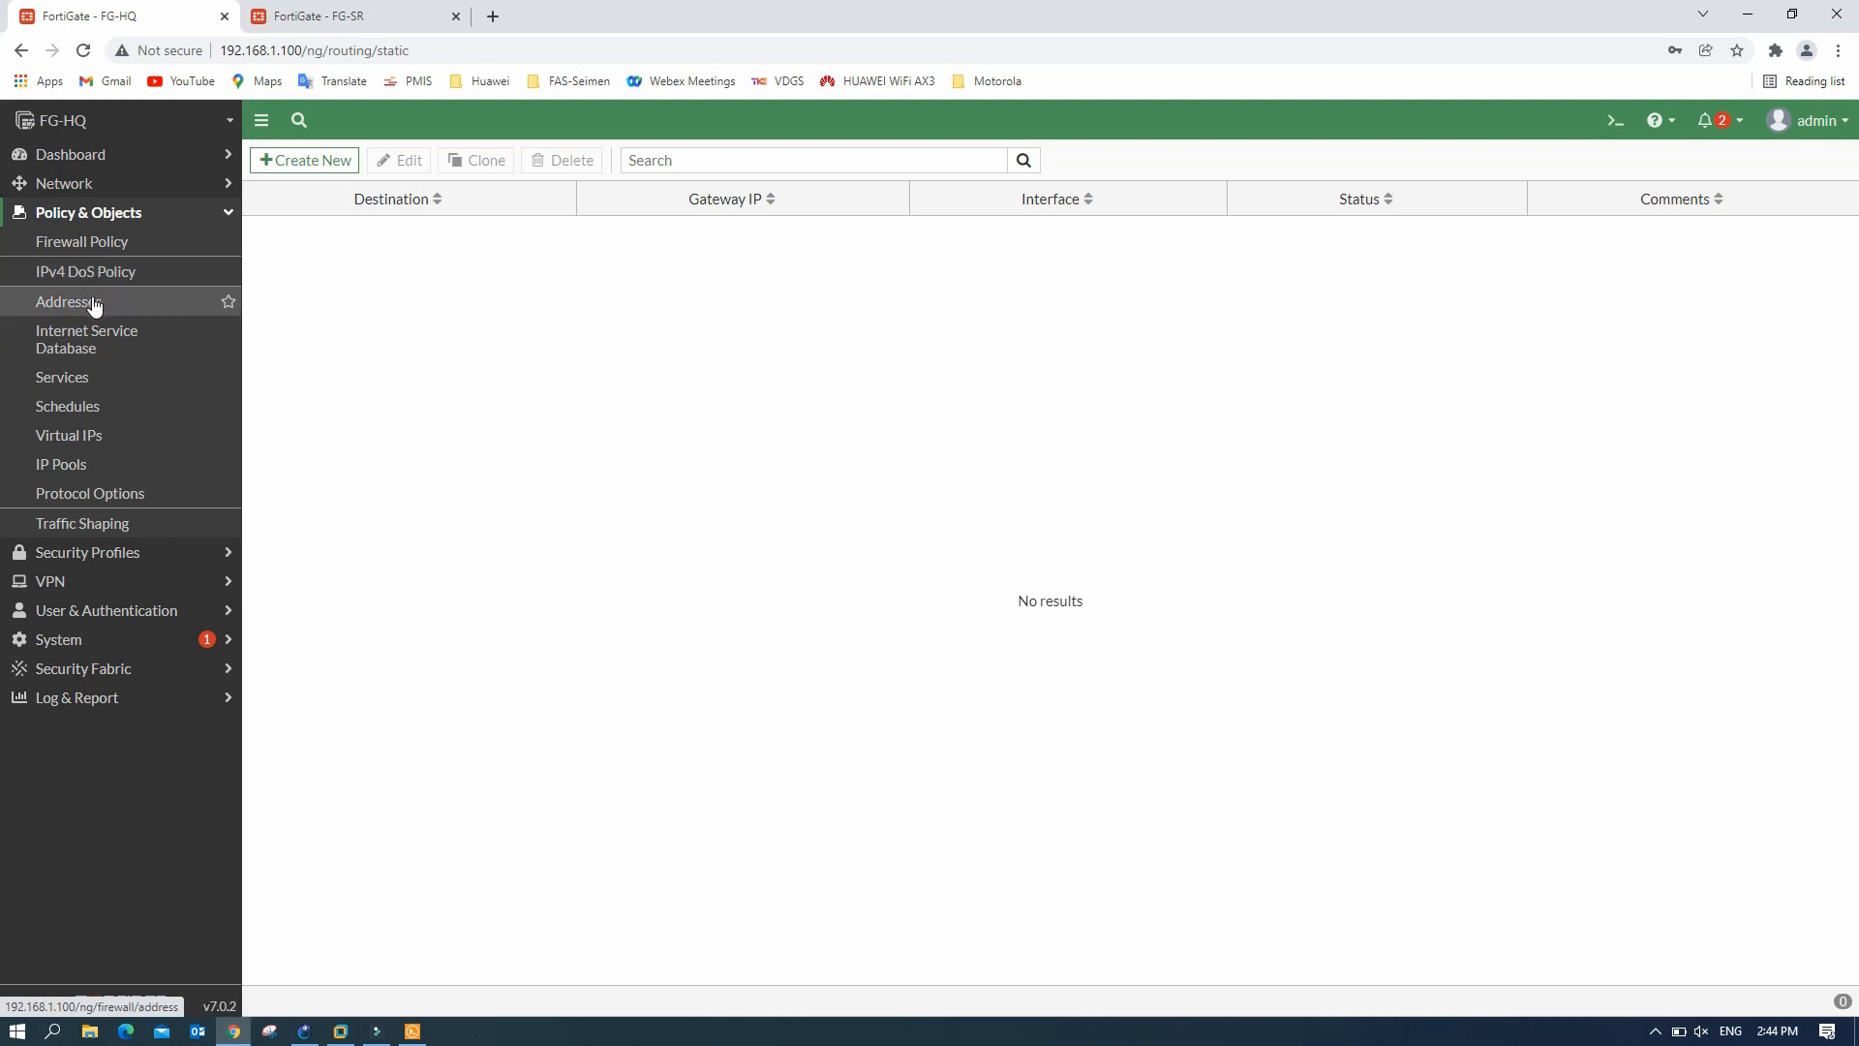
left_click(100, 248)
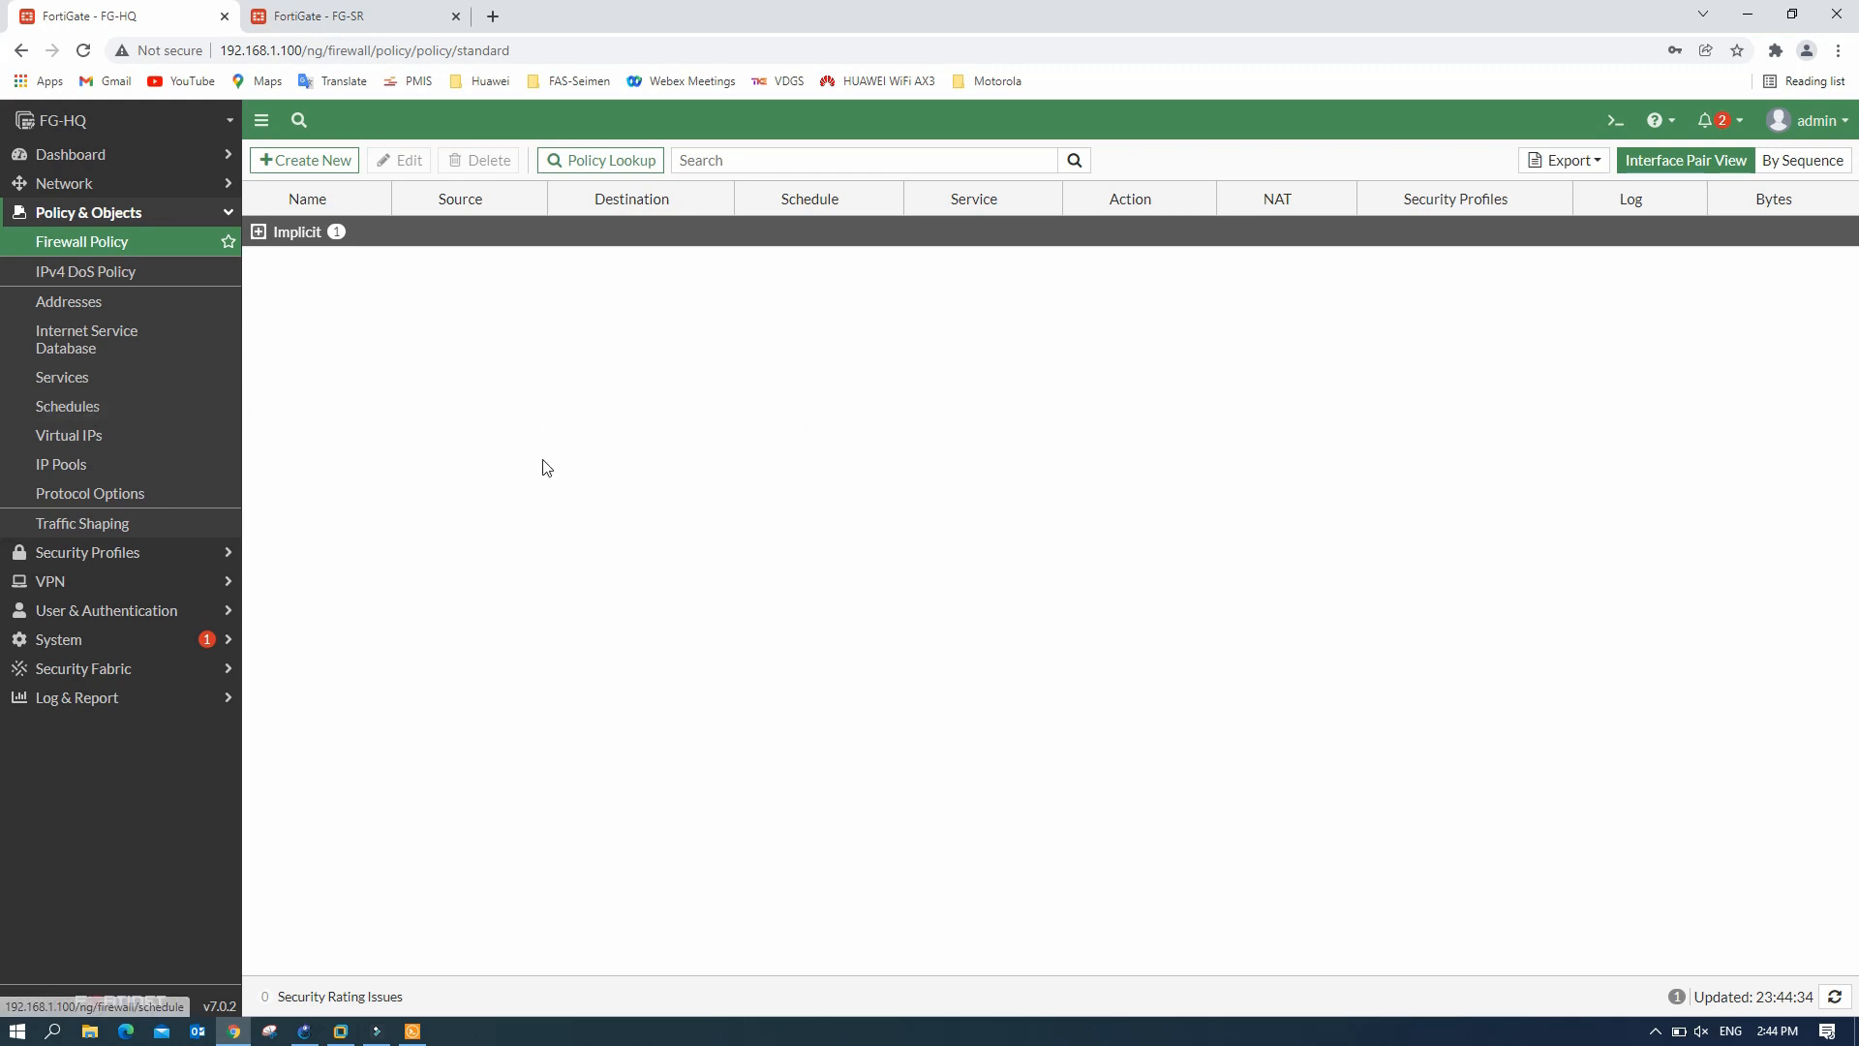
left_click(97, 591)
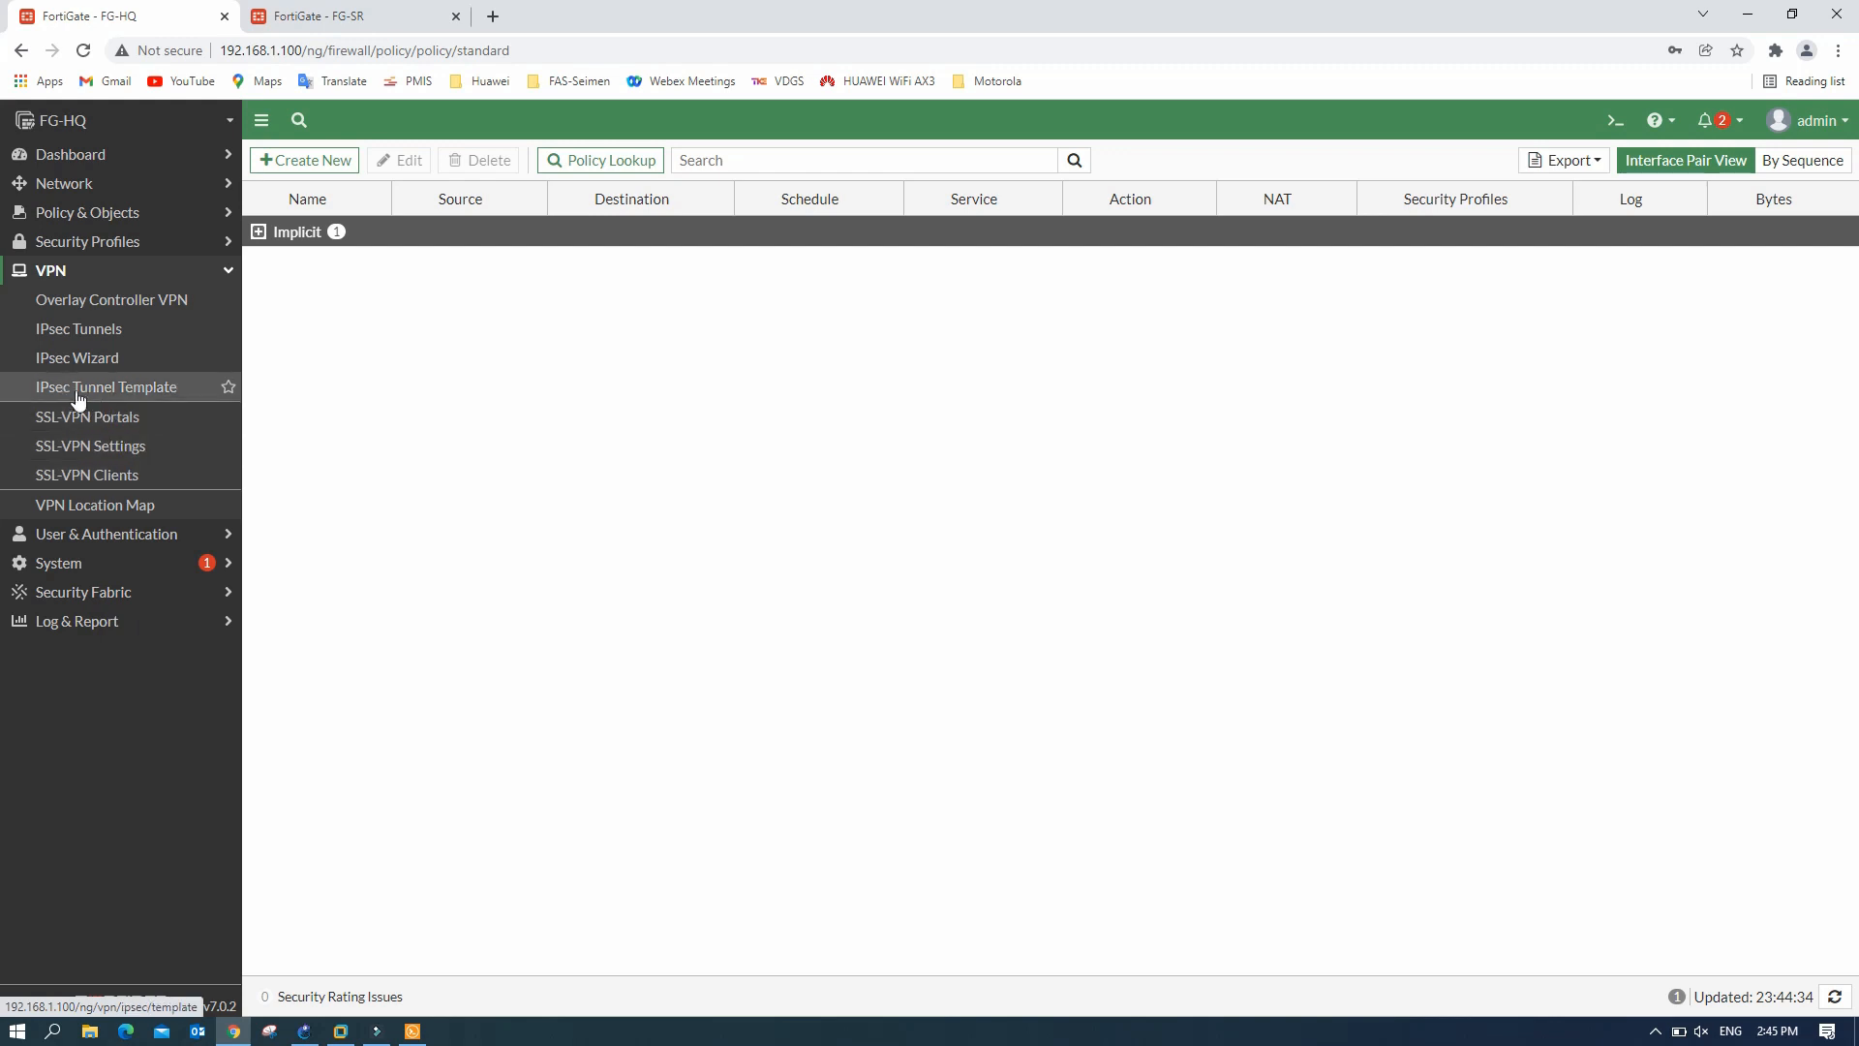
- On FG-HQ, view the IPsec Tunnel Templates, then launch the IPsec VPN Creation Wizard
left_click(116, 389)
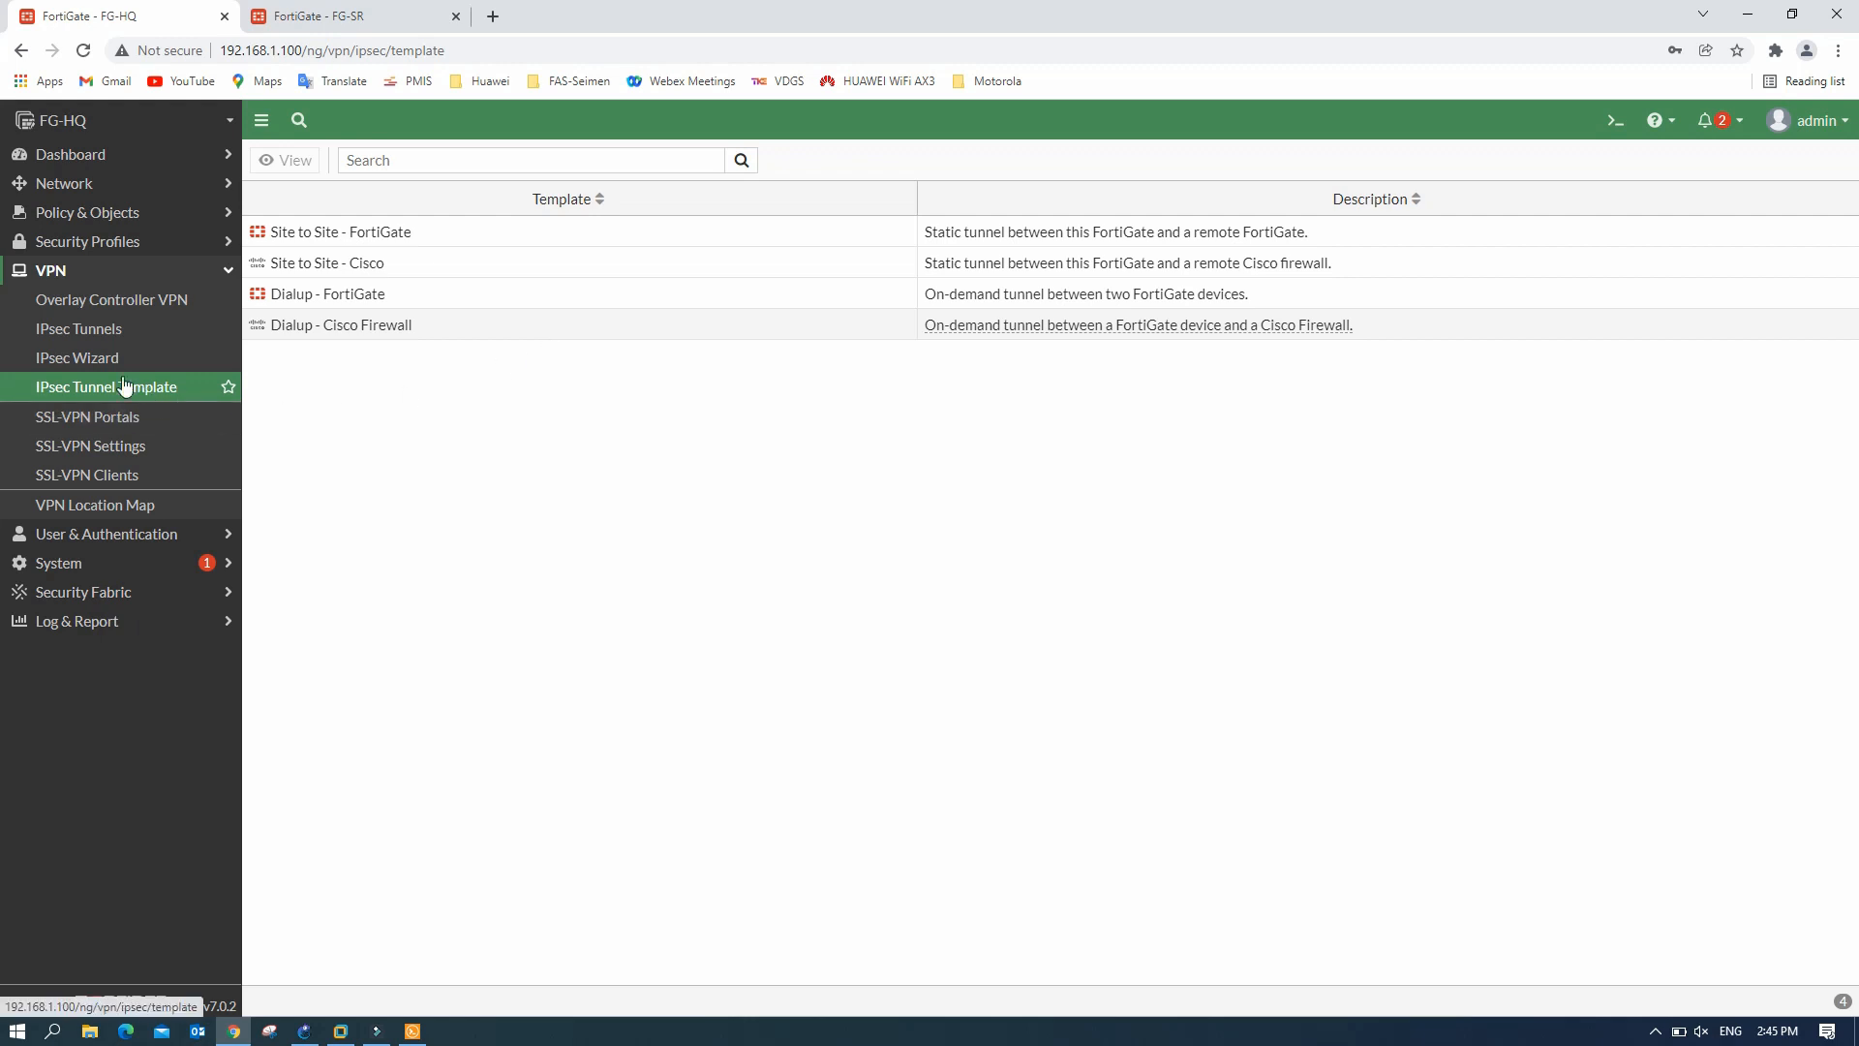
left_click(96, 359)
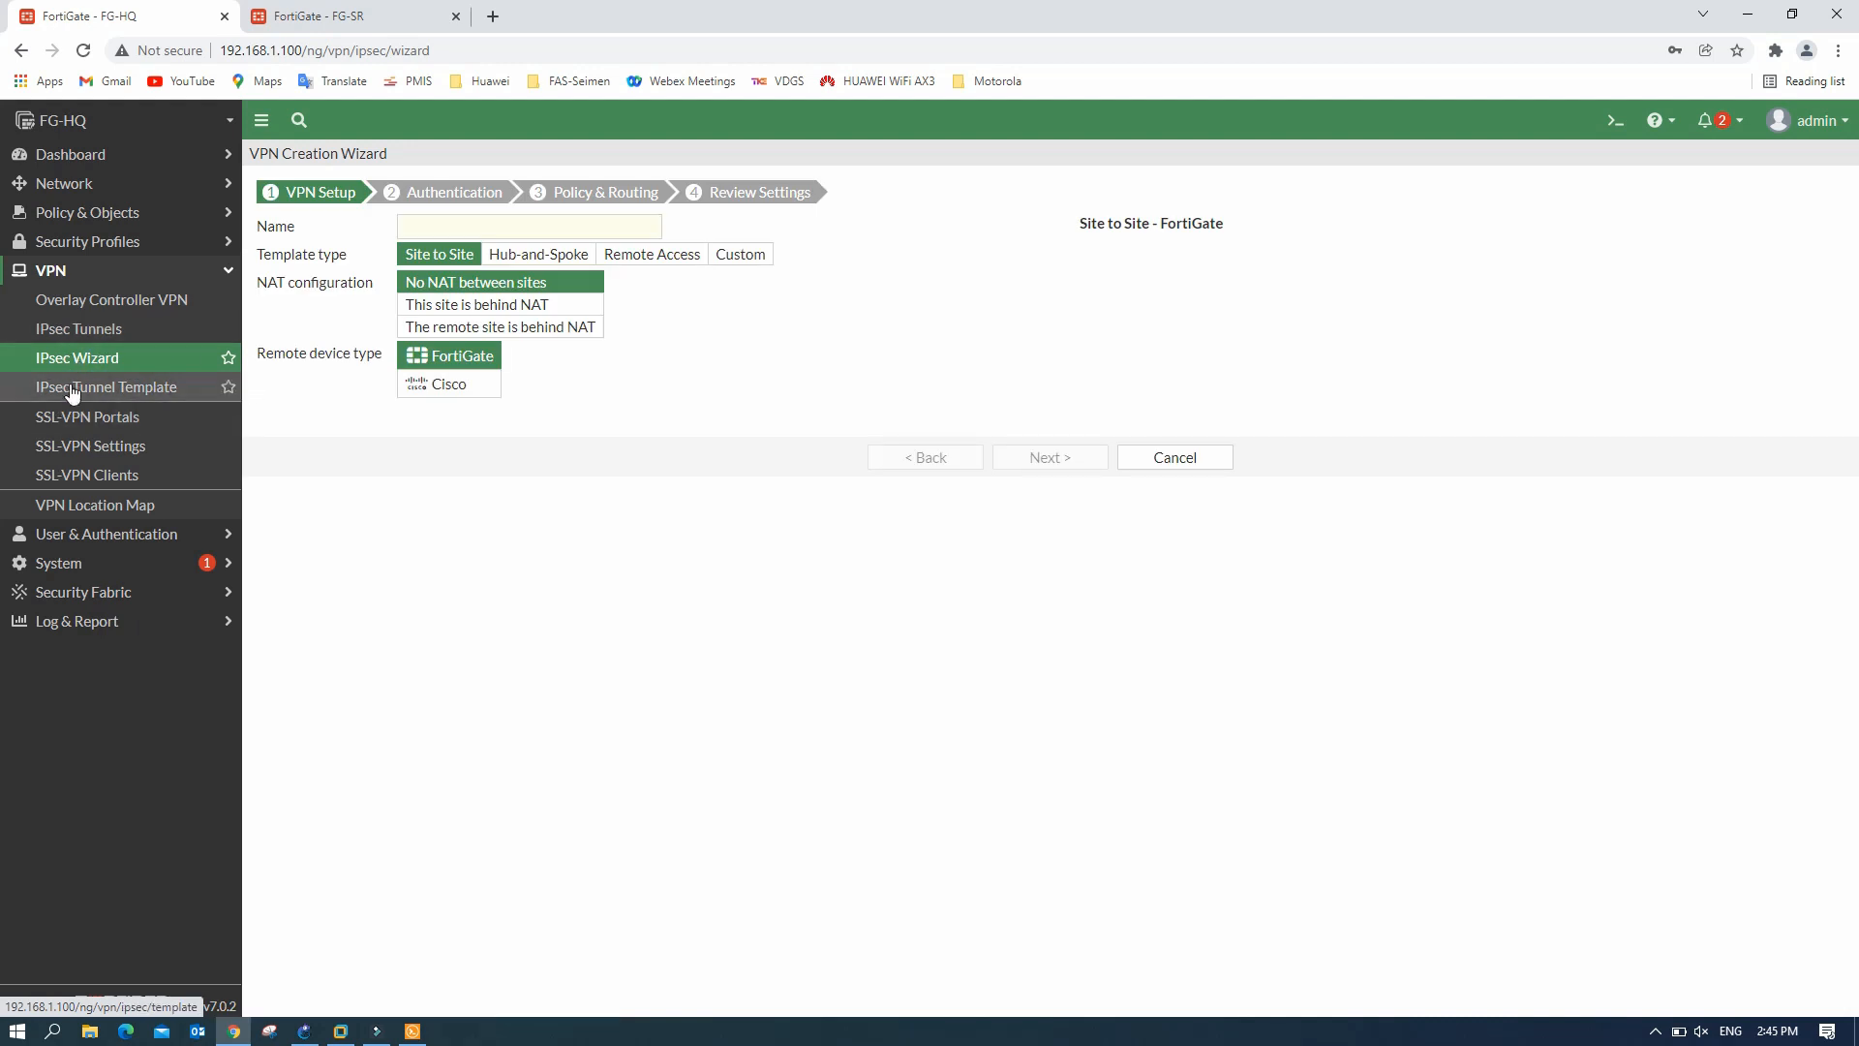
left_click(116, 389)
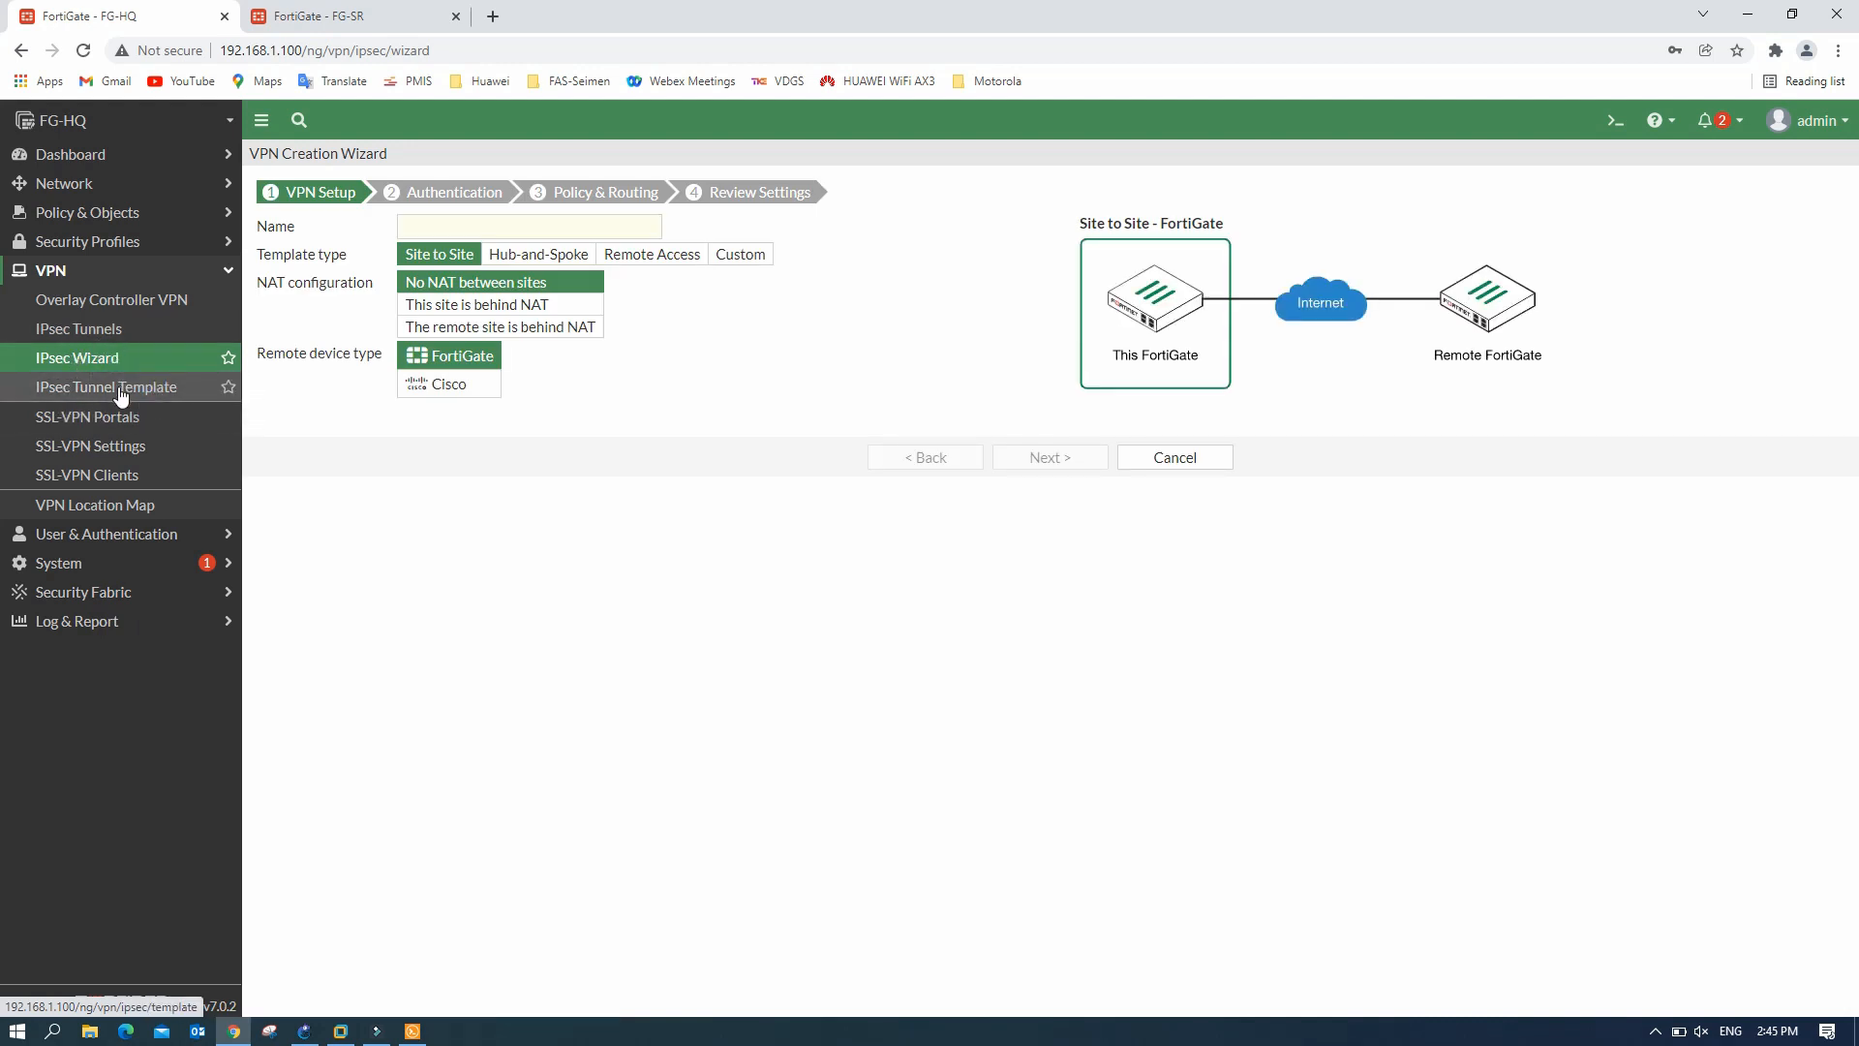
left_click(97, 362)
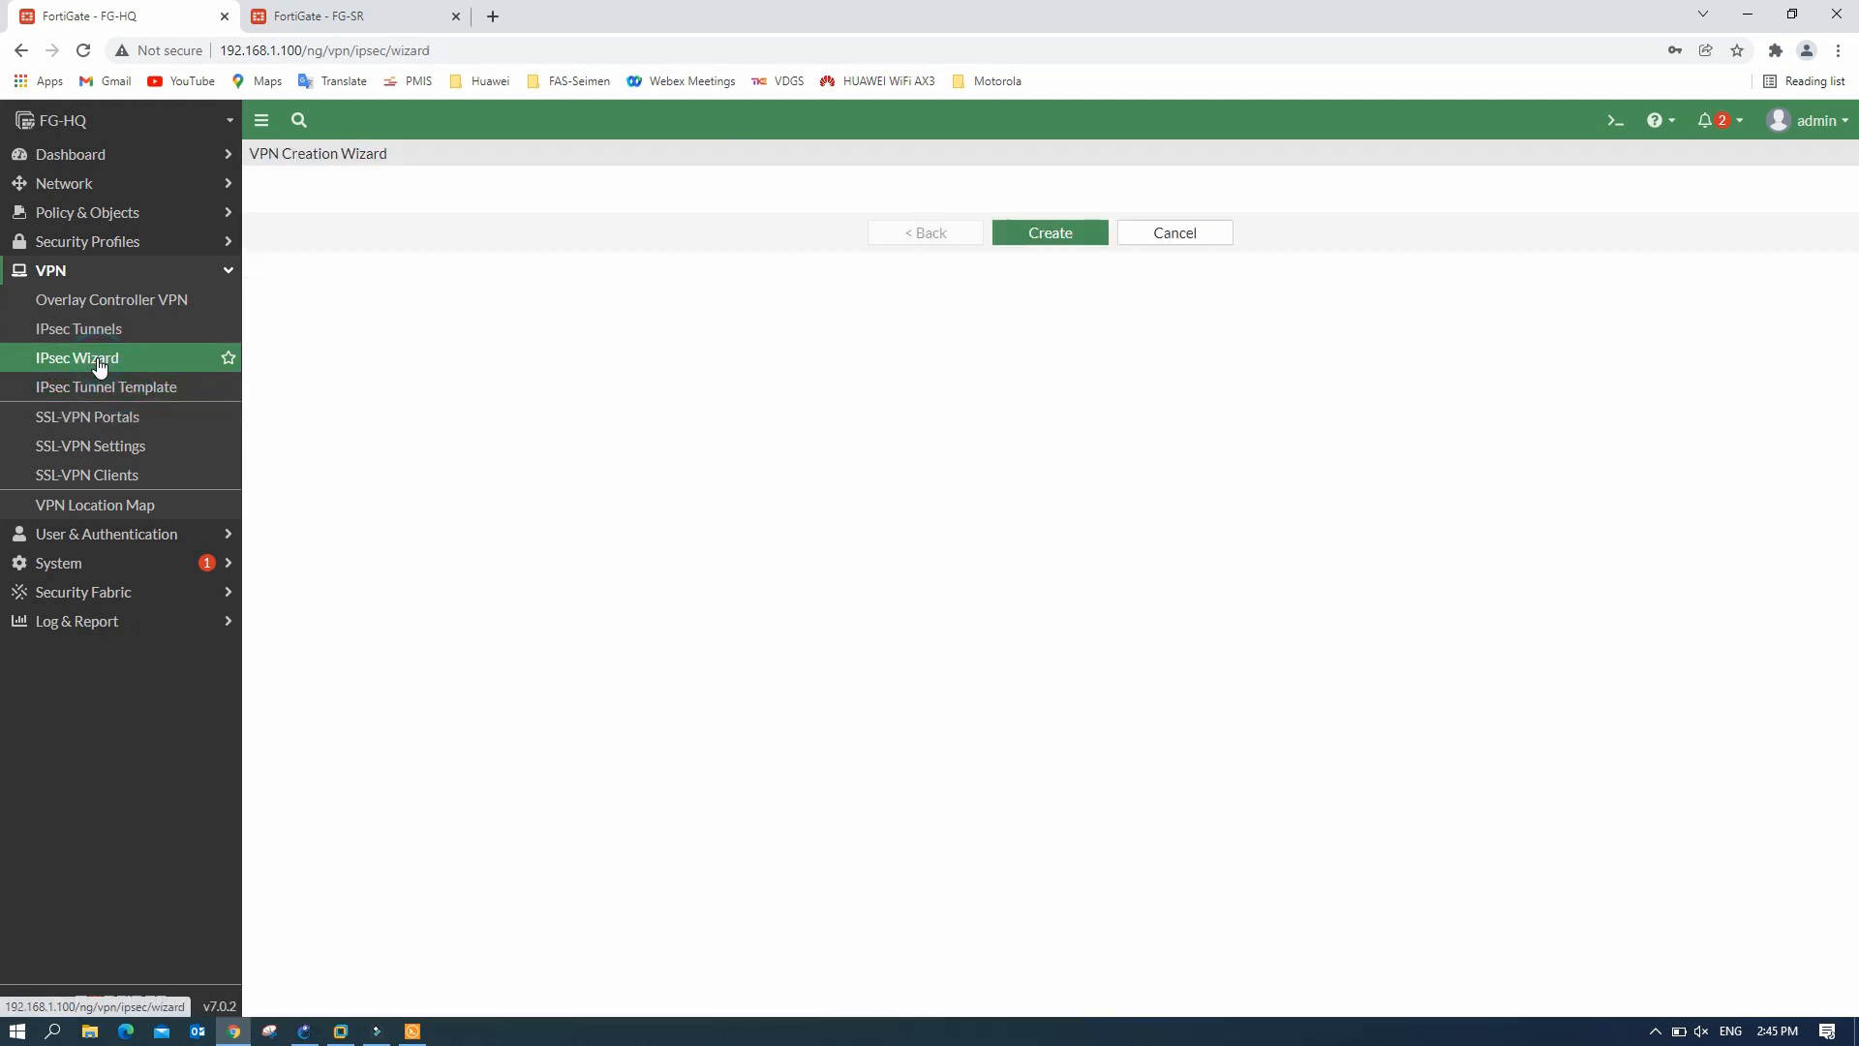
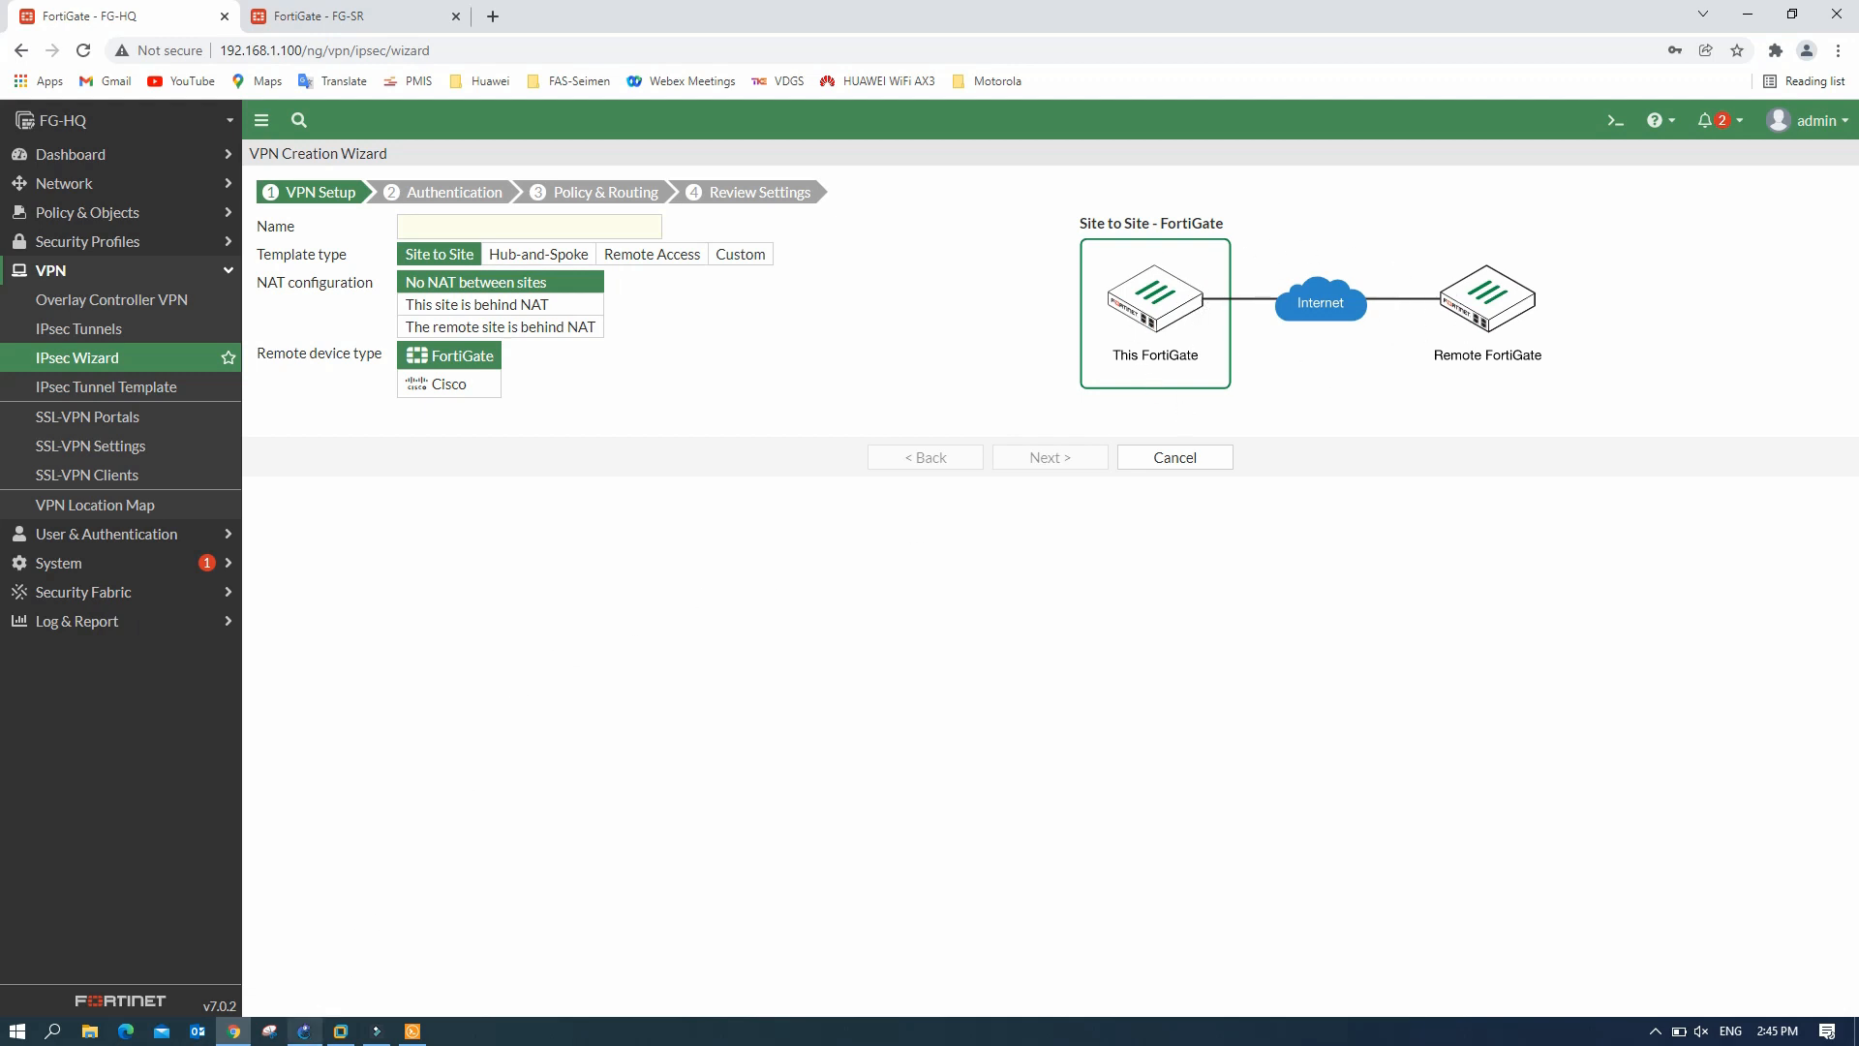
- Name the site-to-site tunnel HQ-SR with No NAT and a FortiGate remote device
left_click(303, 1031)
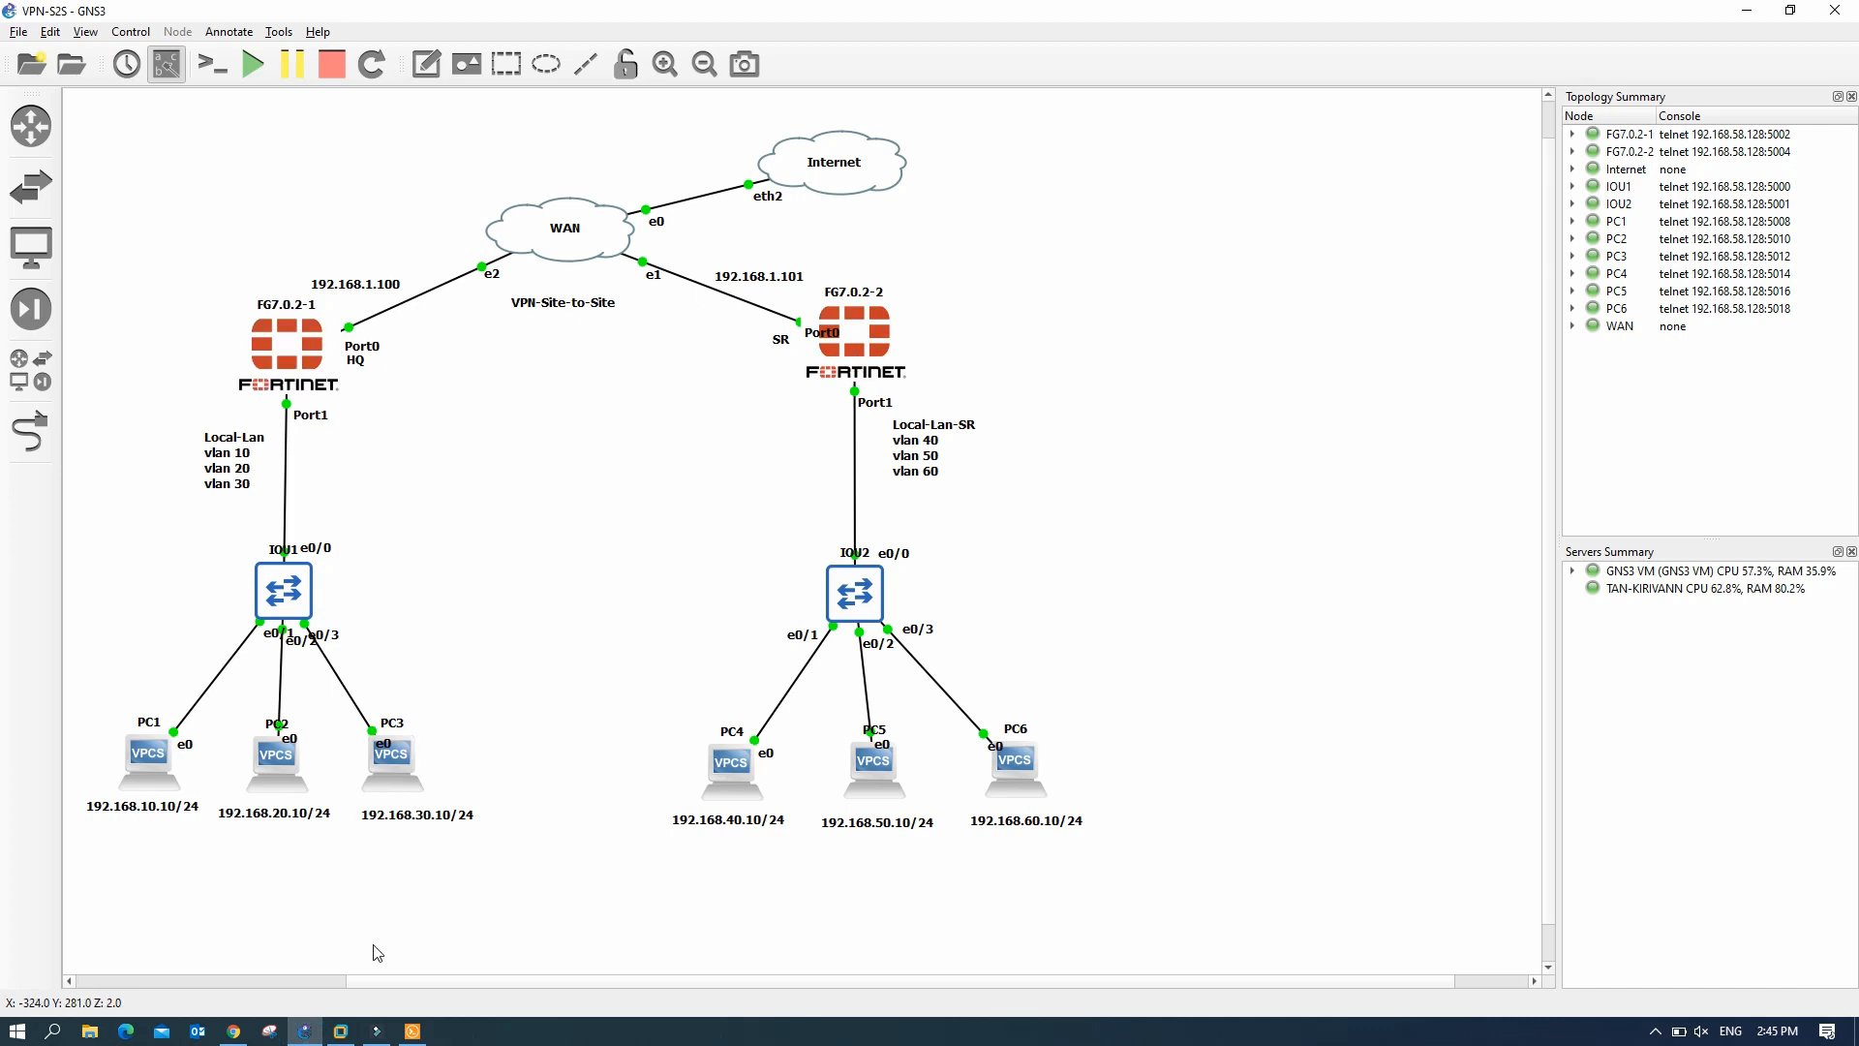
left_click(233, 1030)
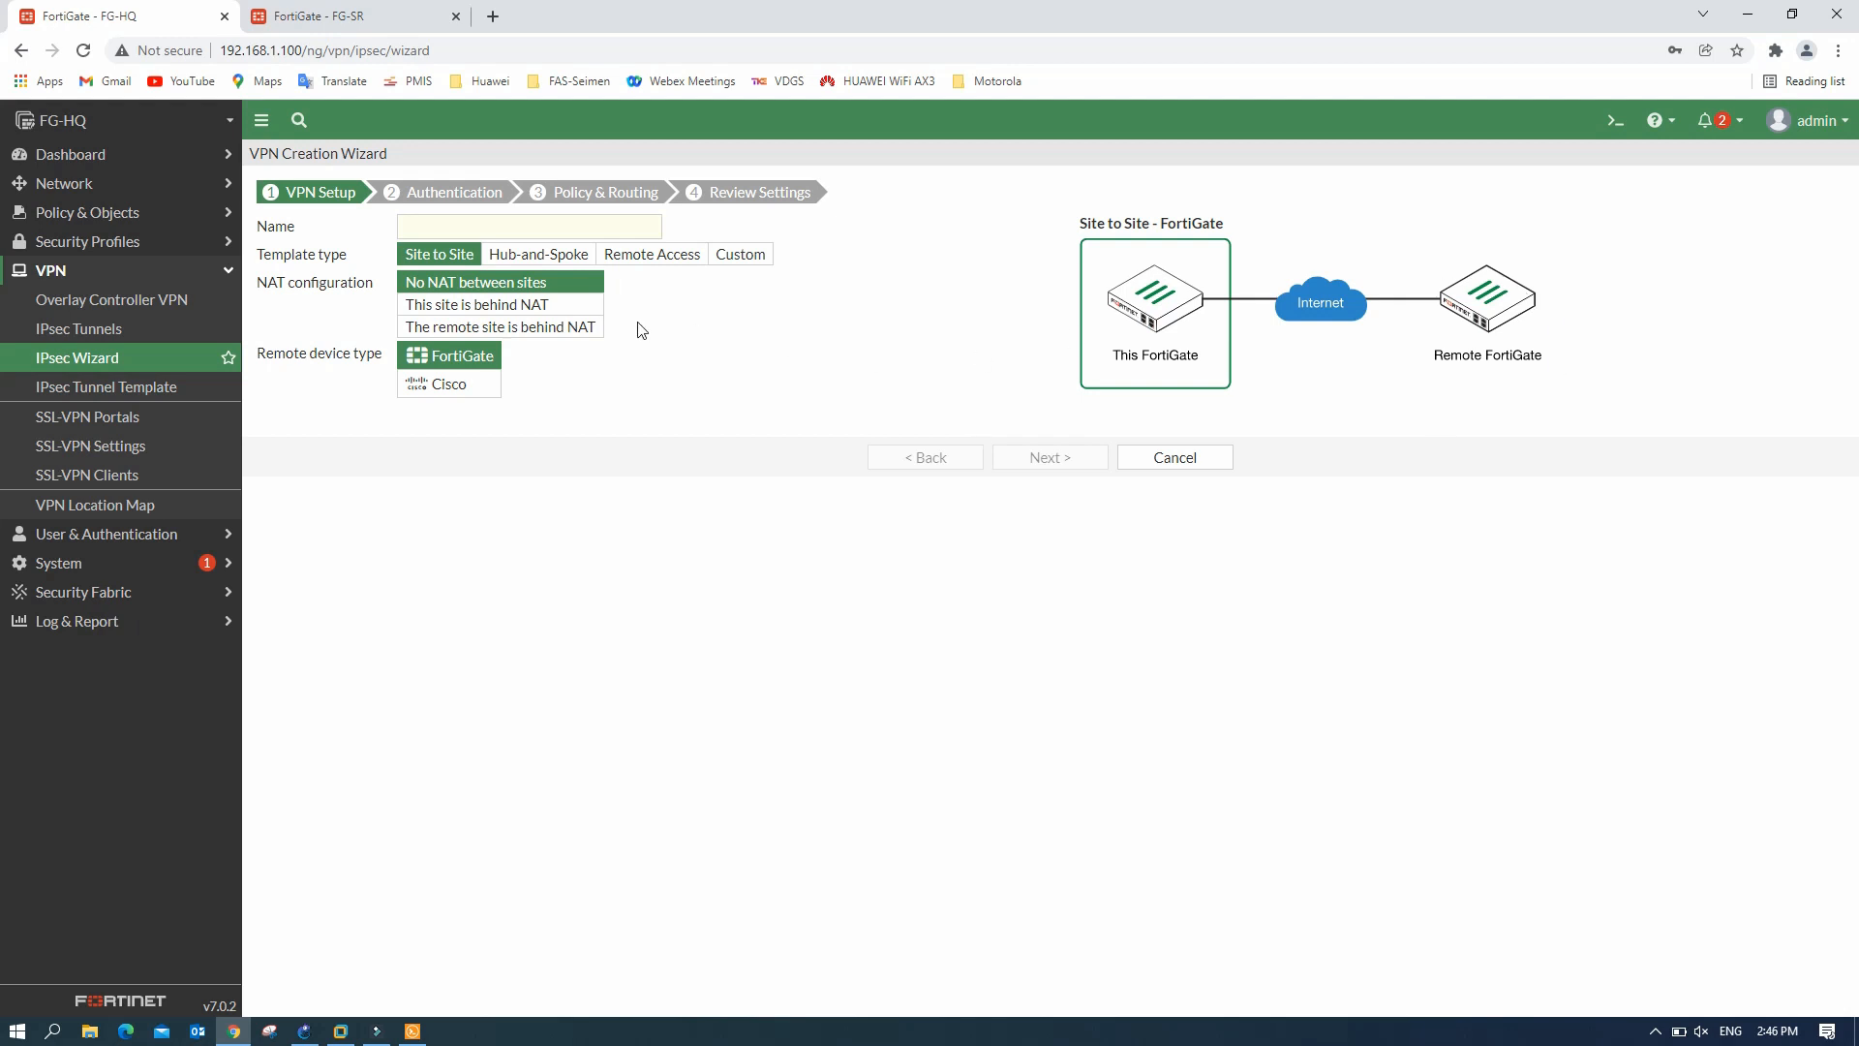
left_click(513, 306)
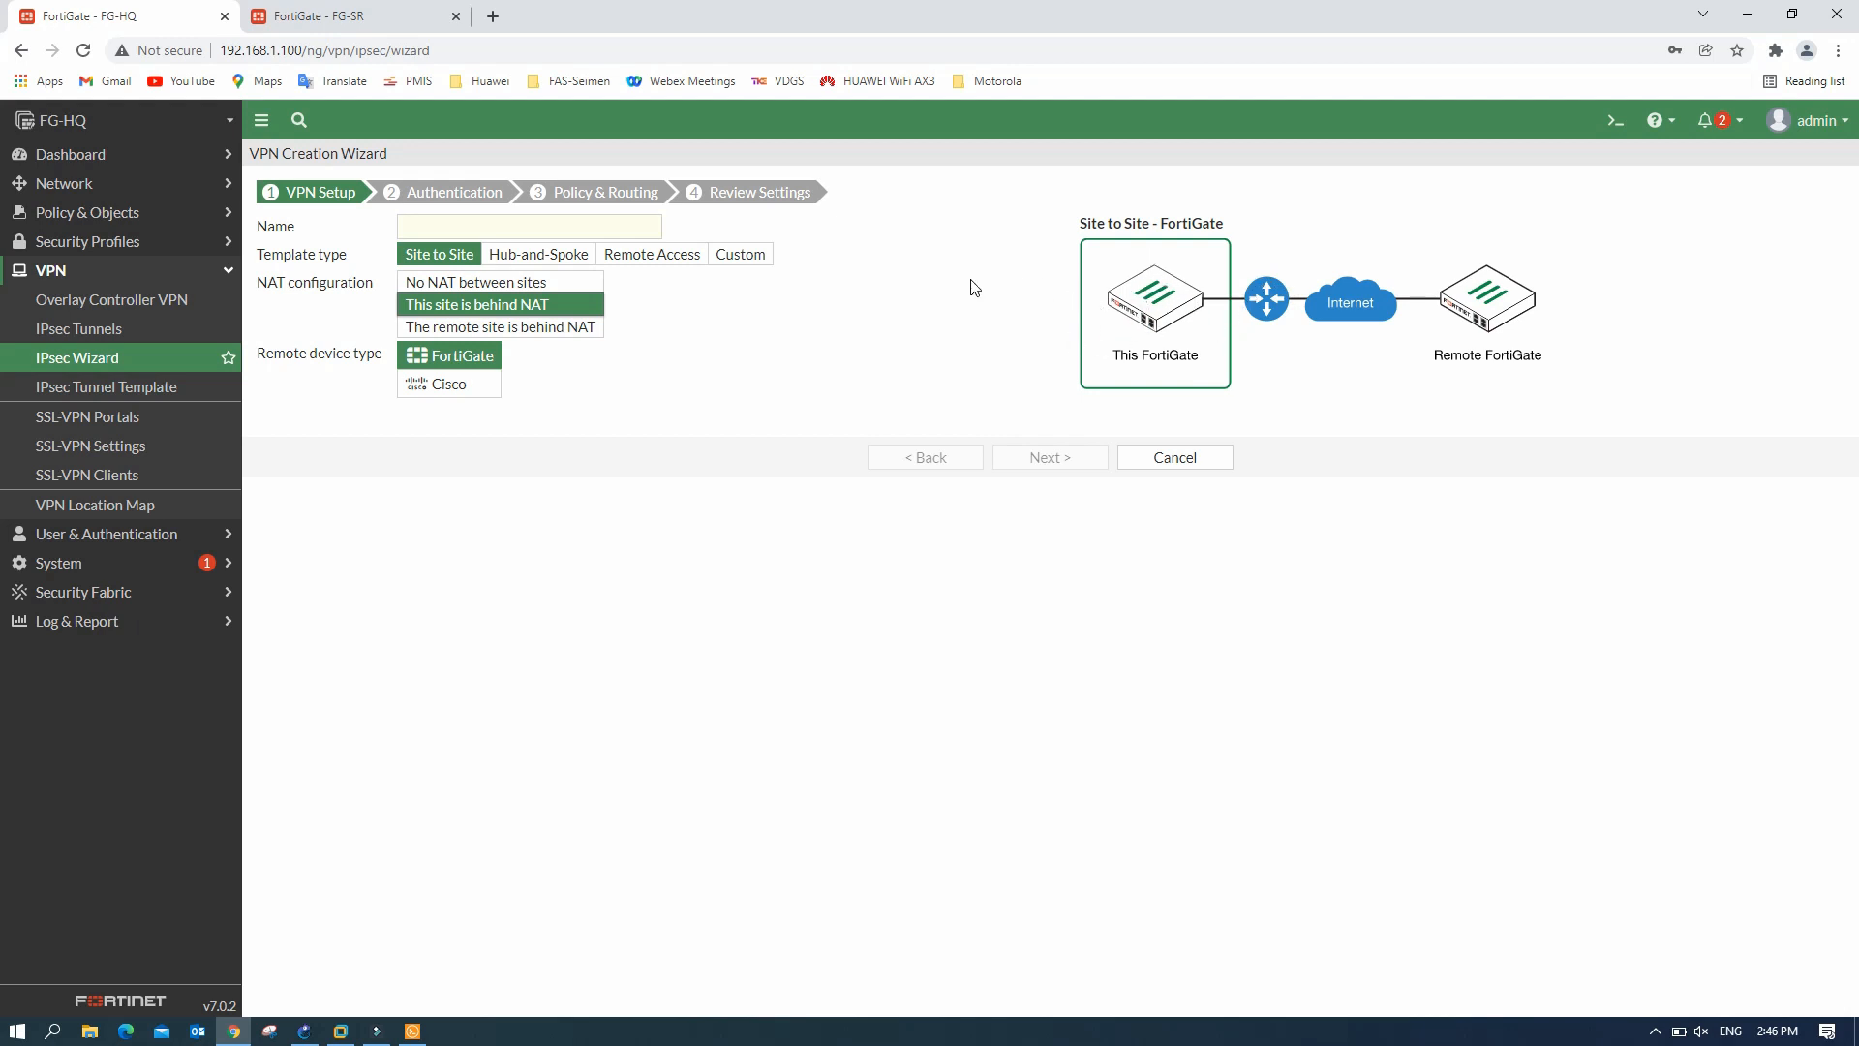
left_click(559, 327)
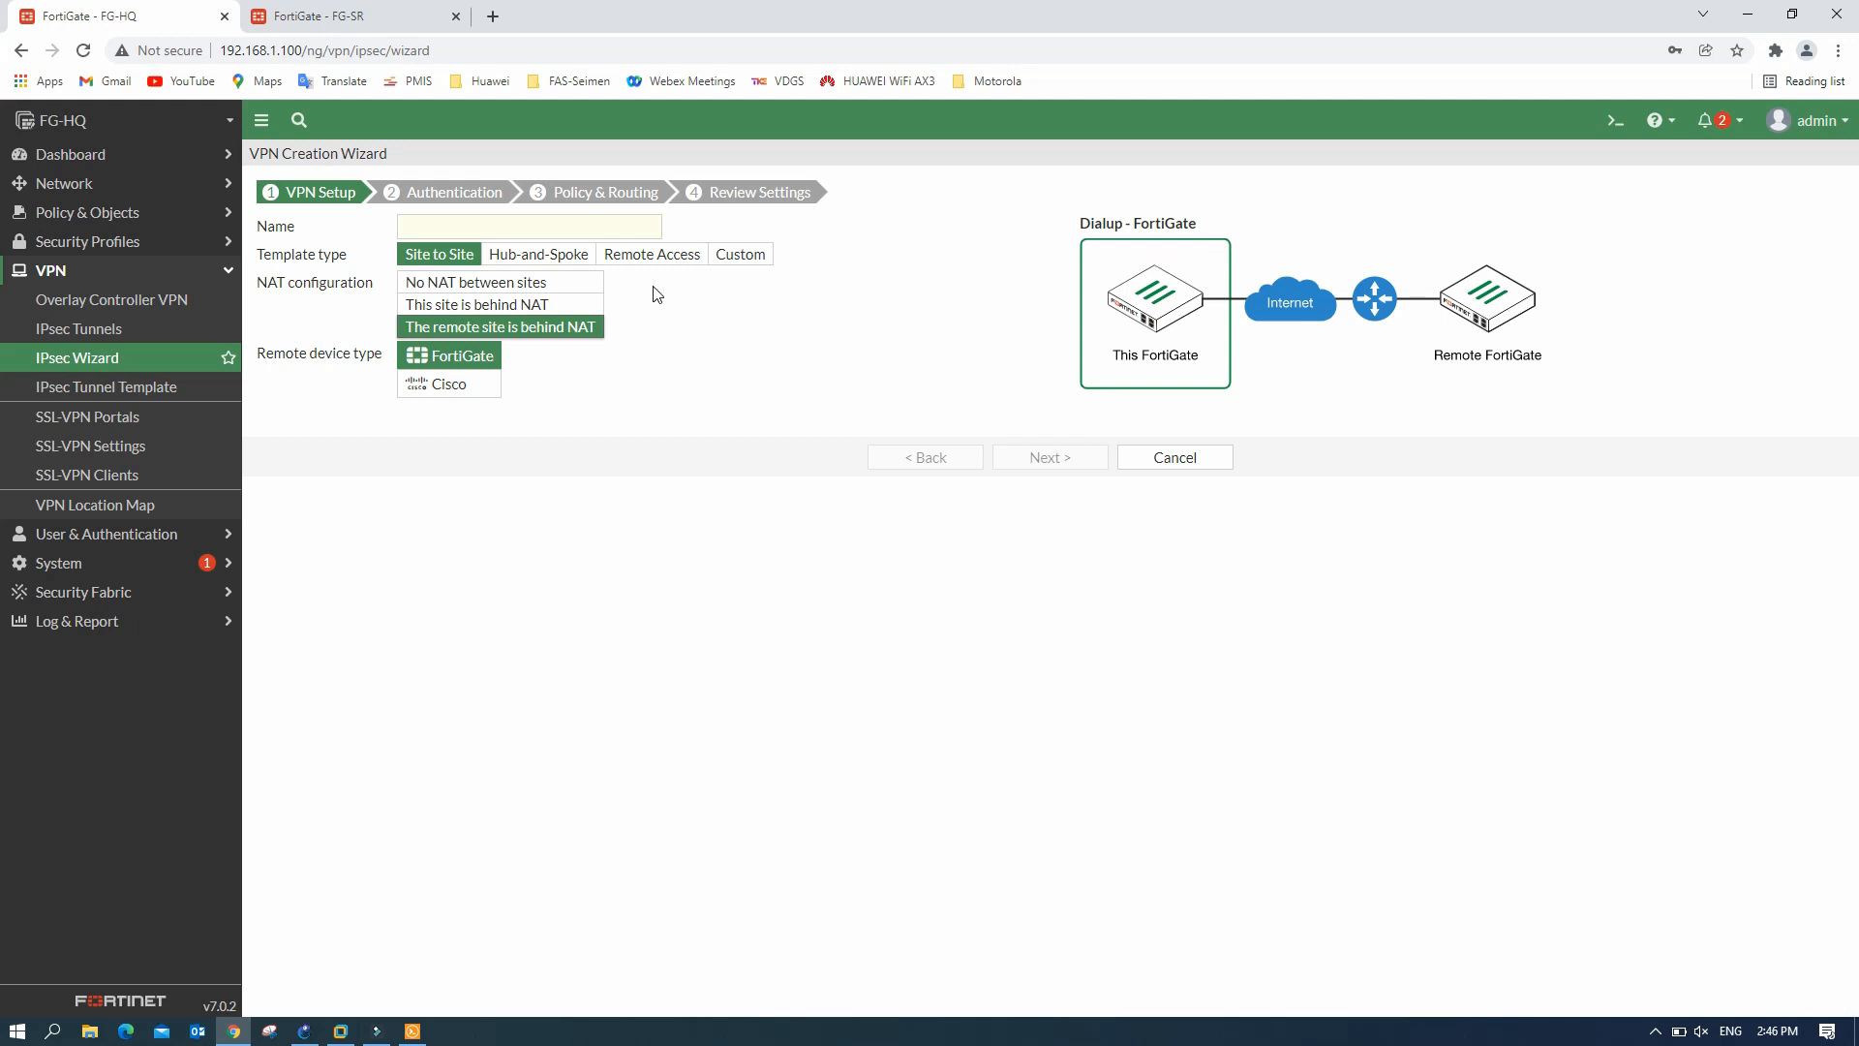
left_click(519, 283)
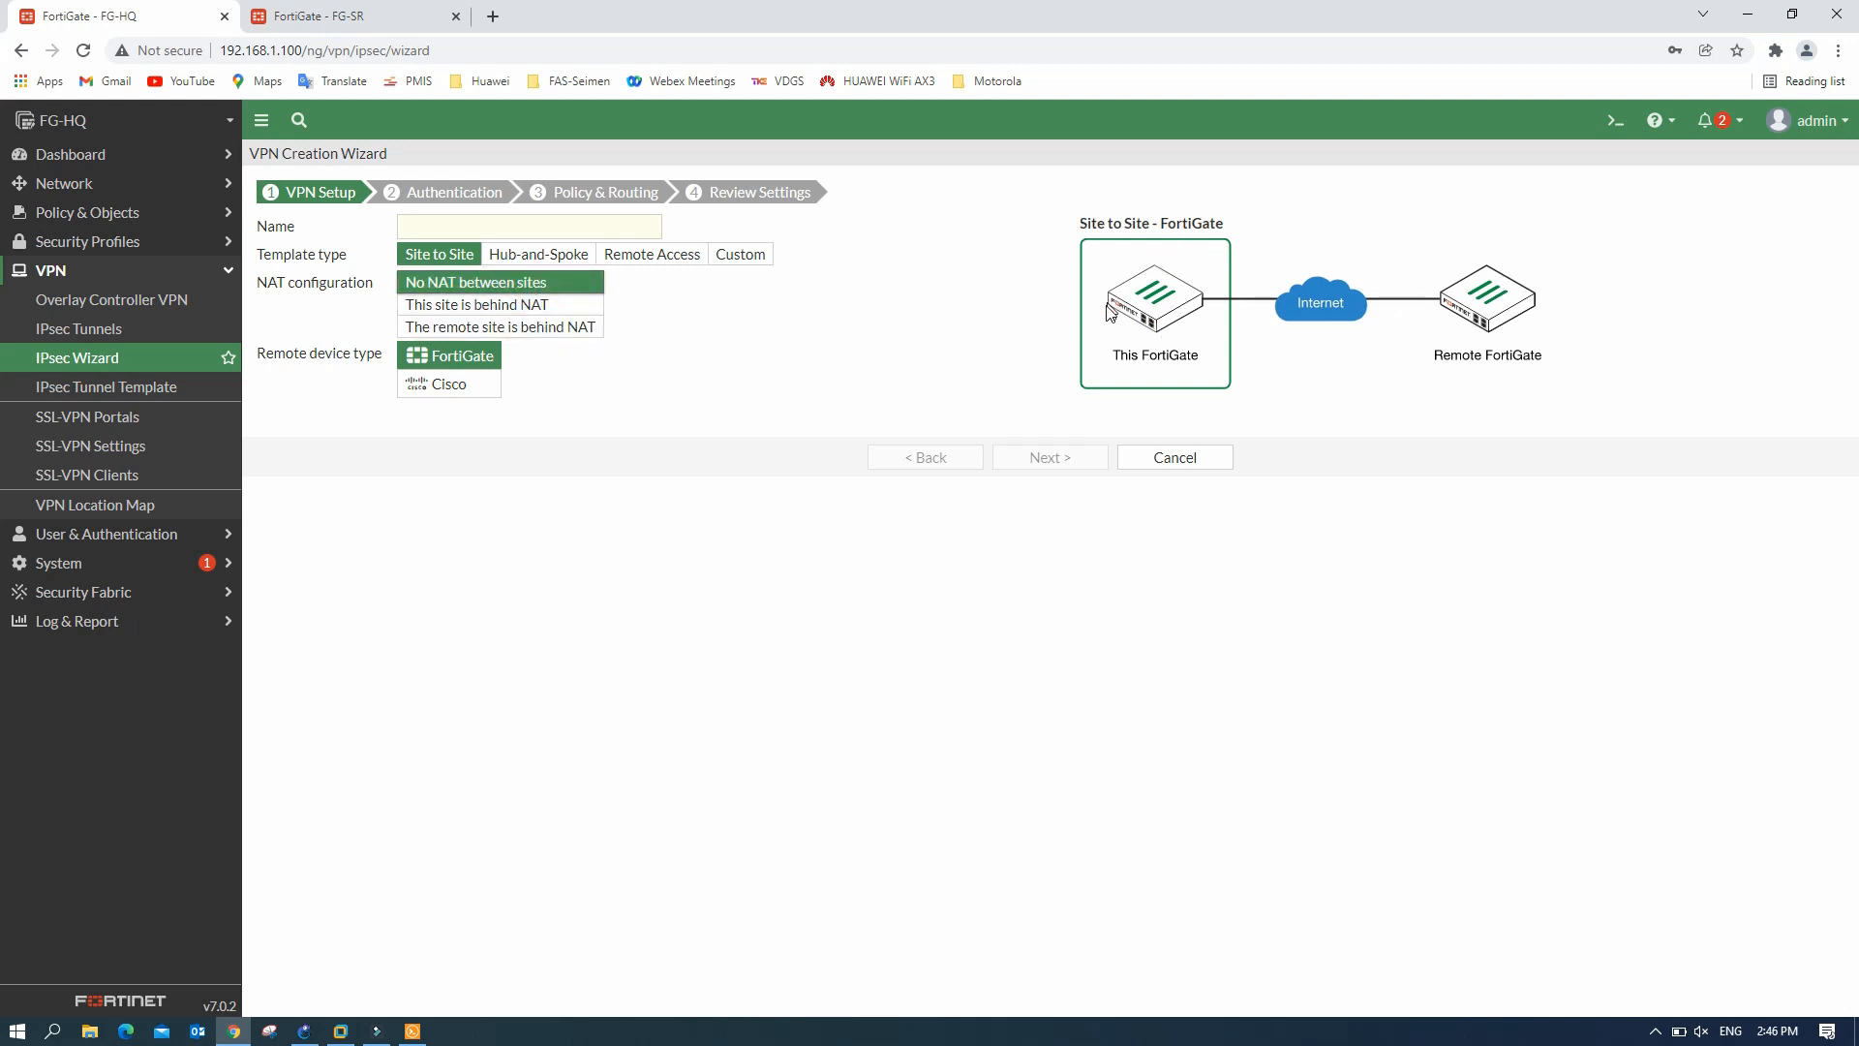
left_click(541, 229)
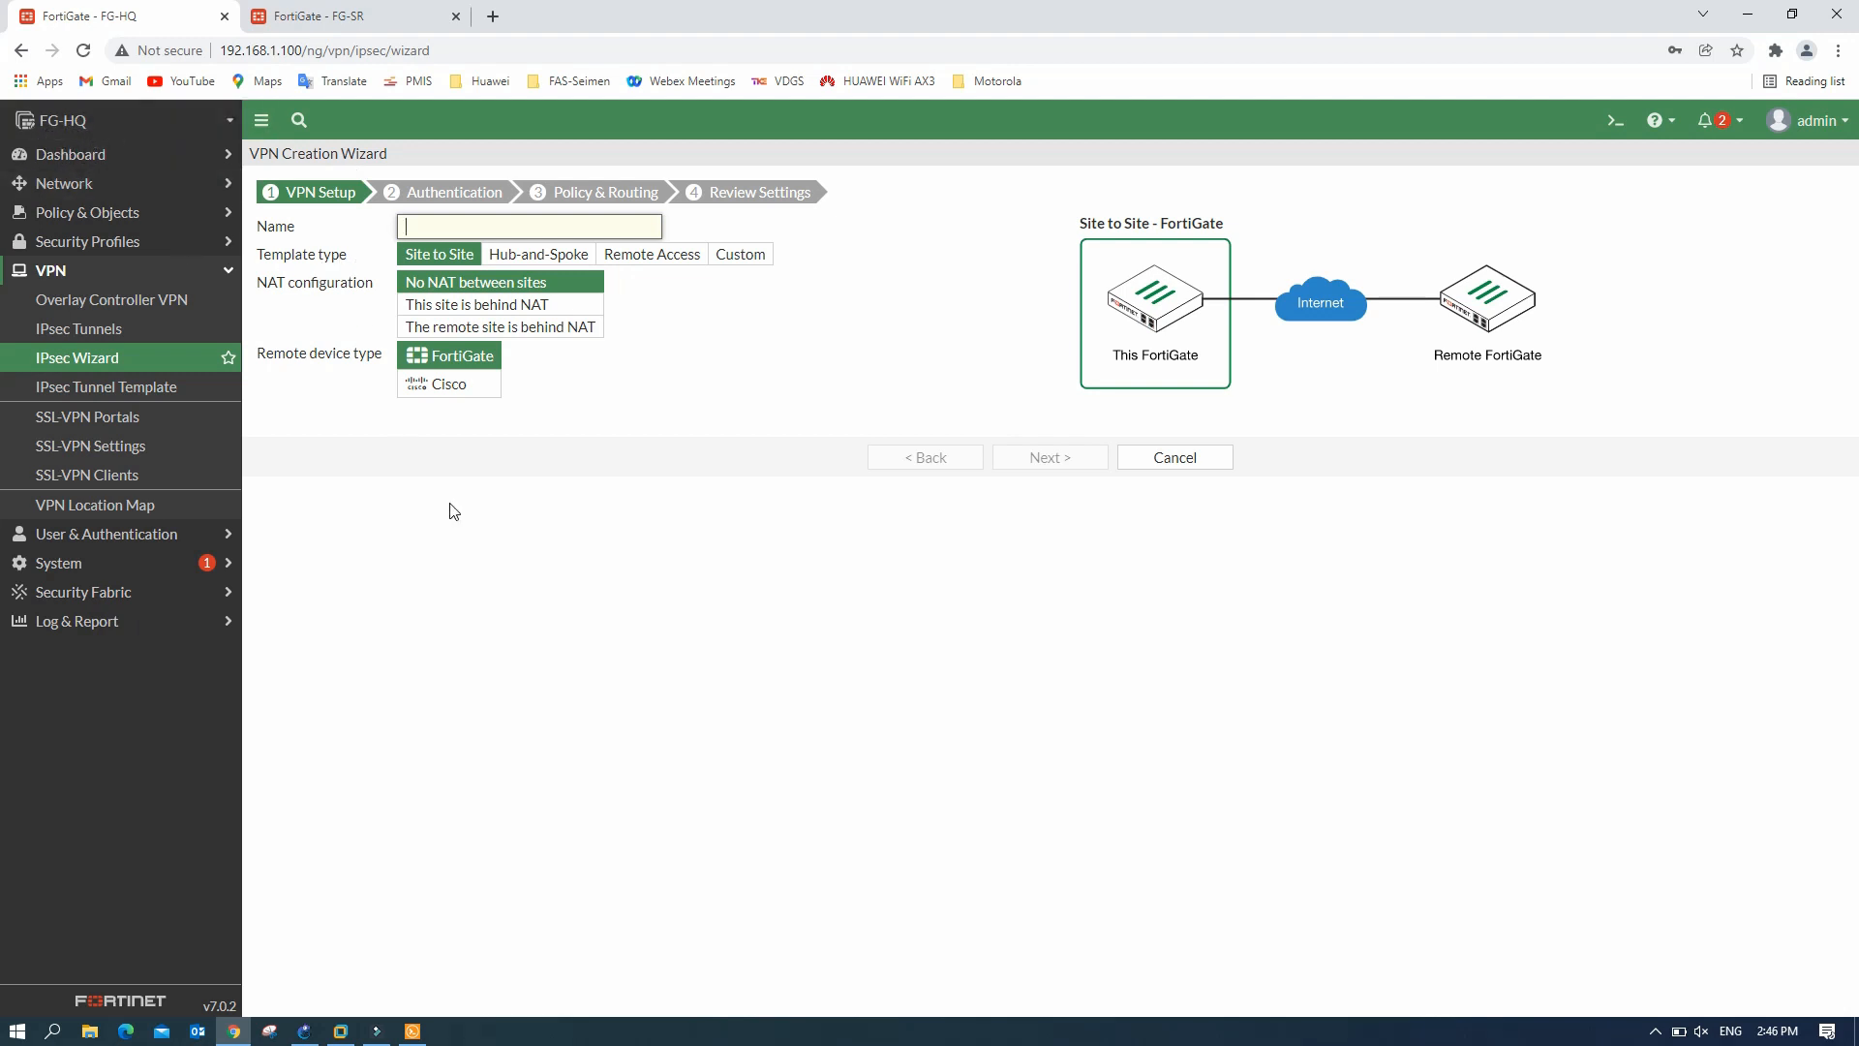
type("HQ-SR")
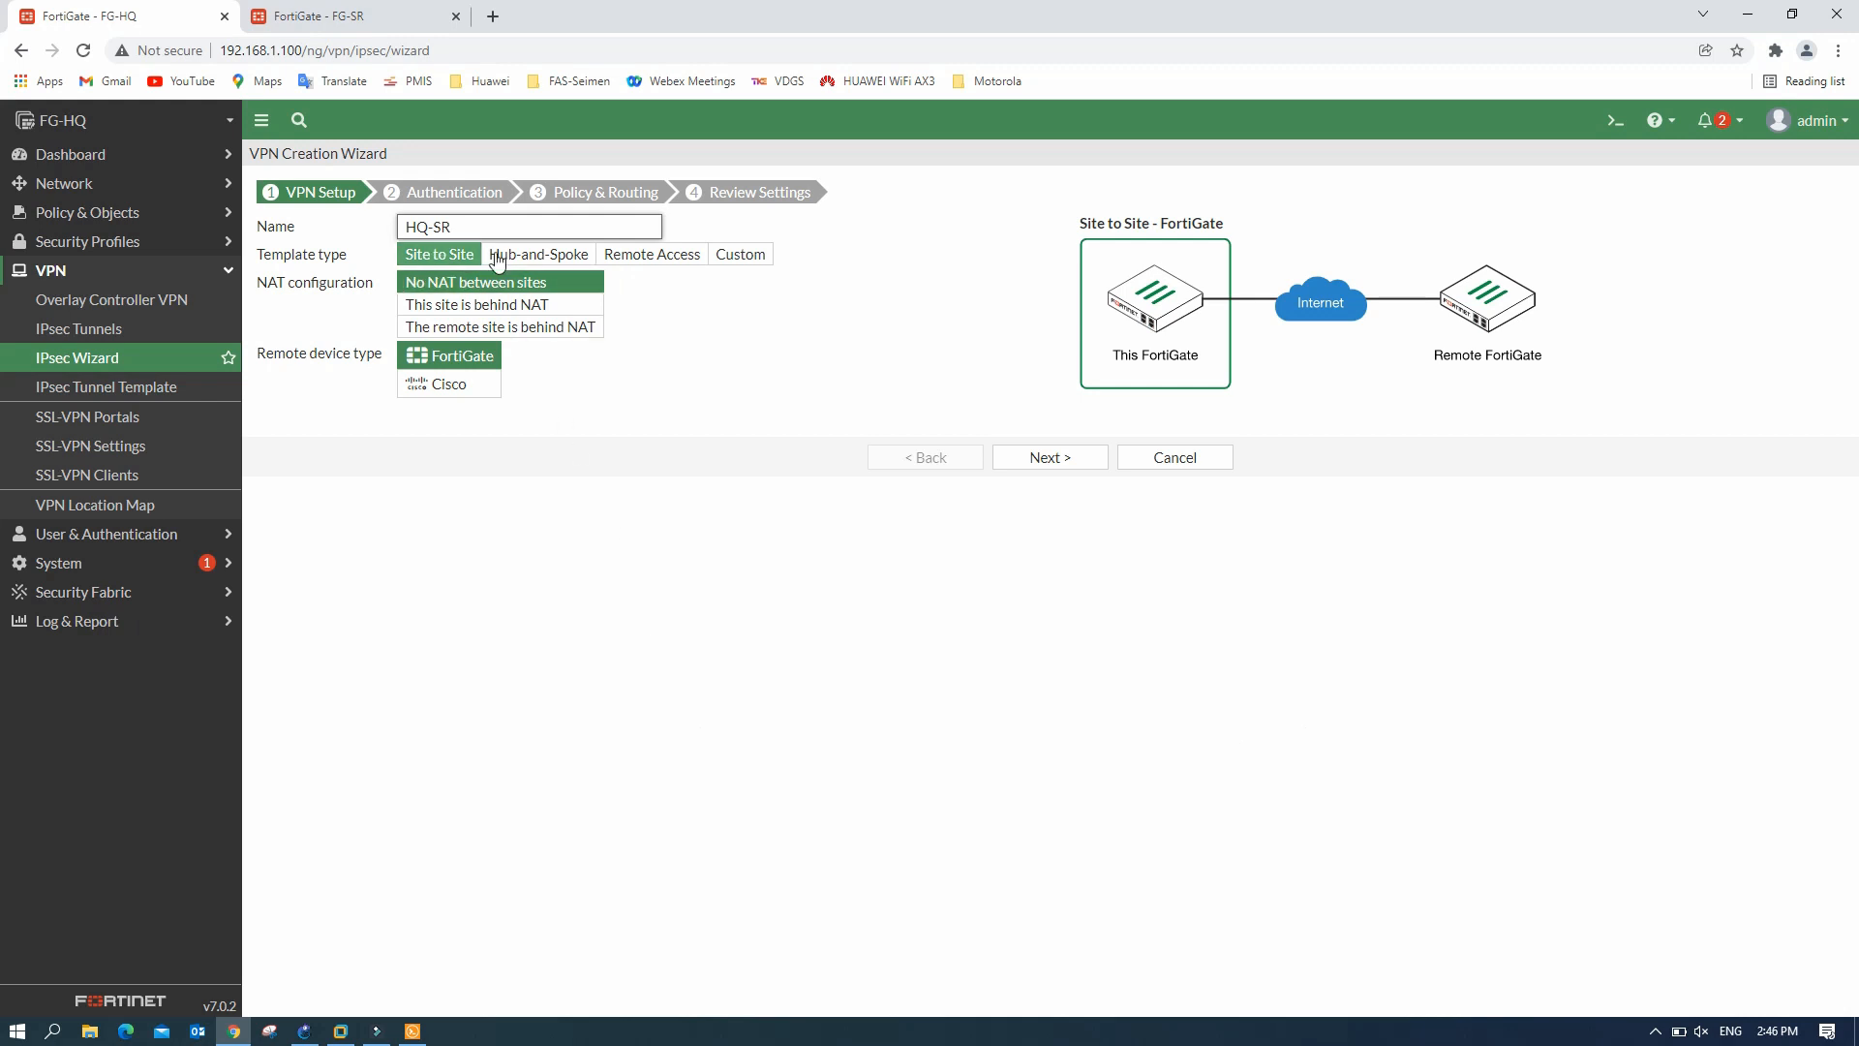
left_click(458, 393)
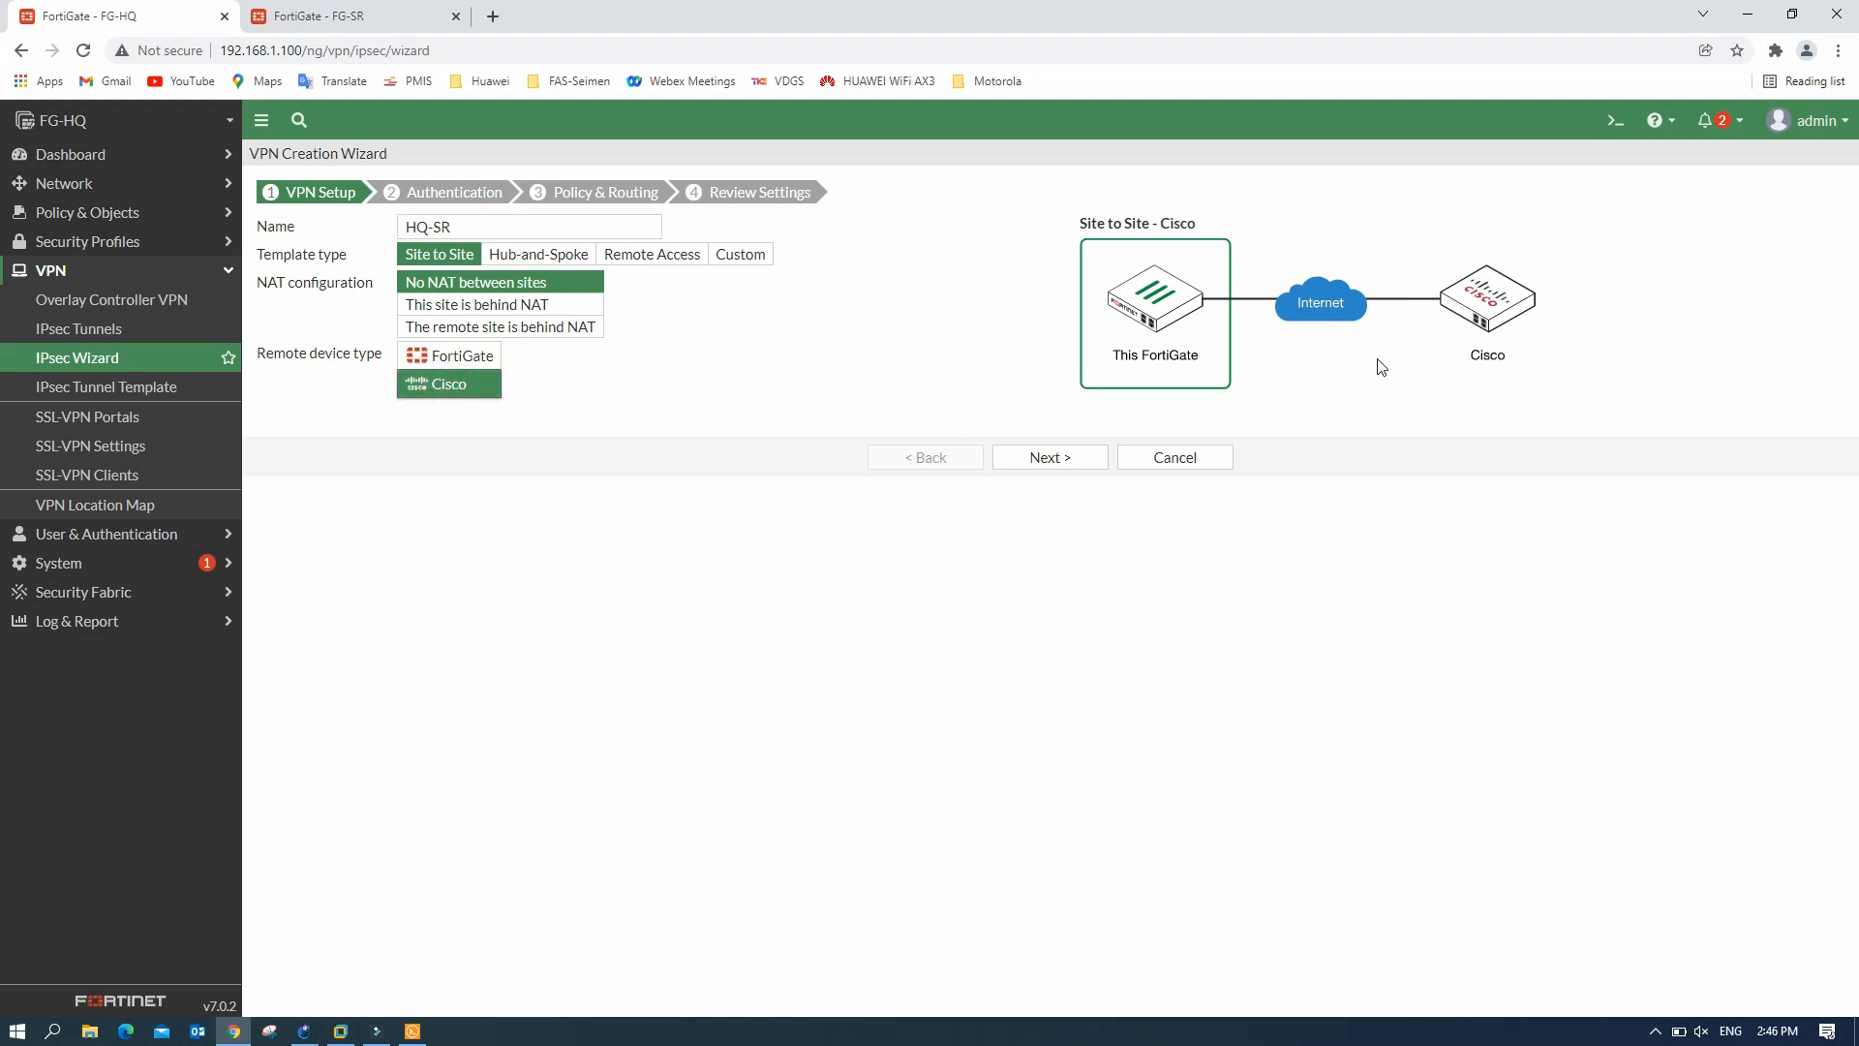
left_click(458, 361)
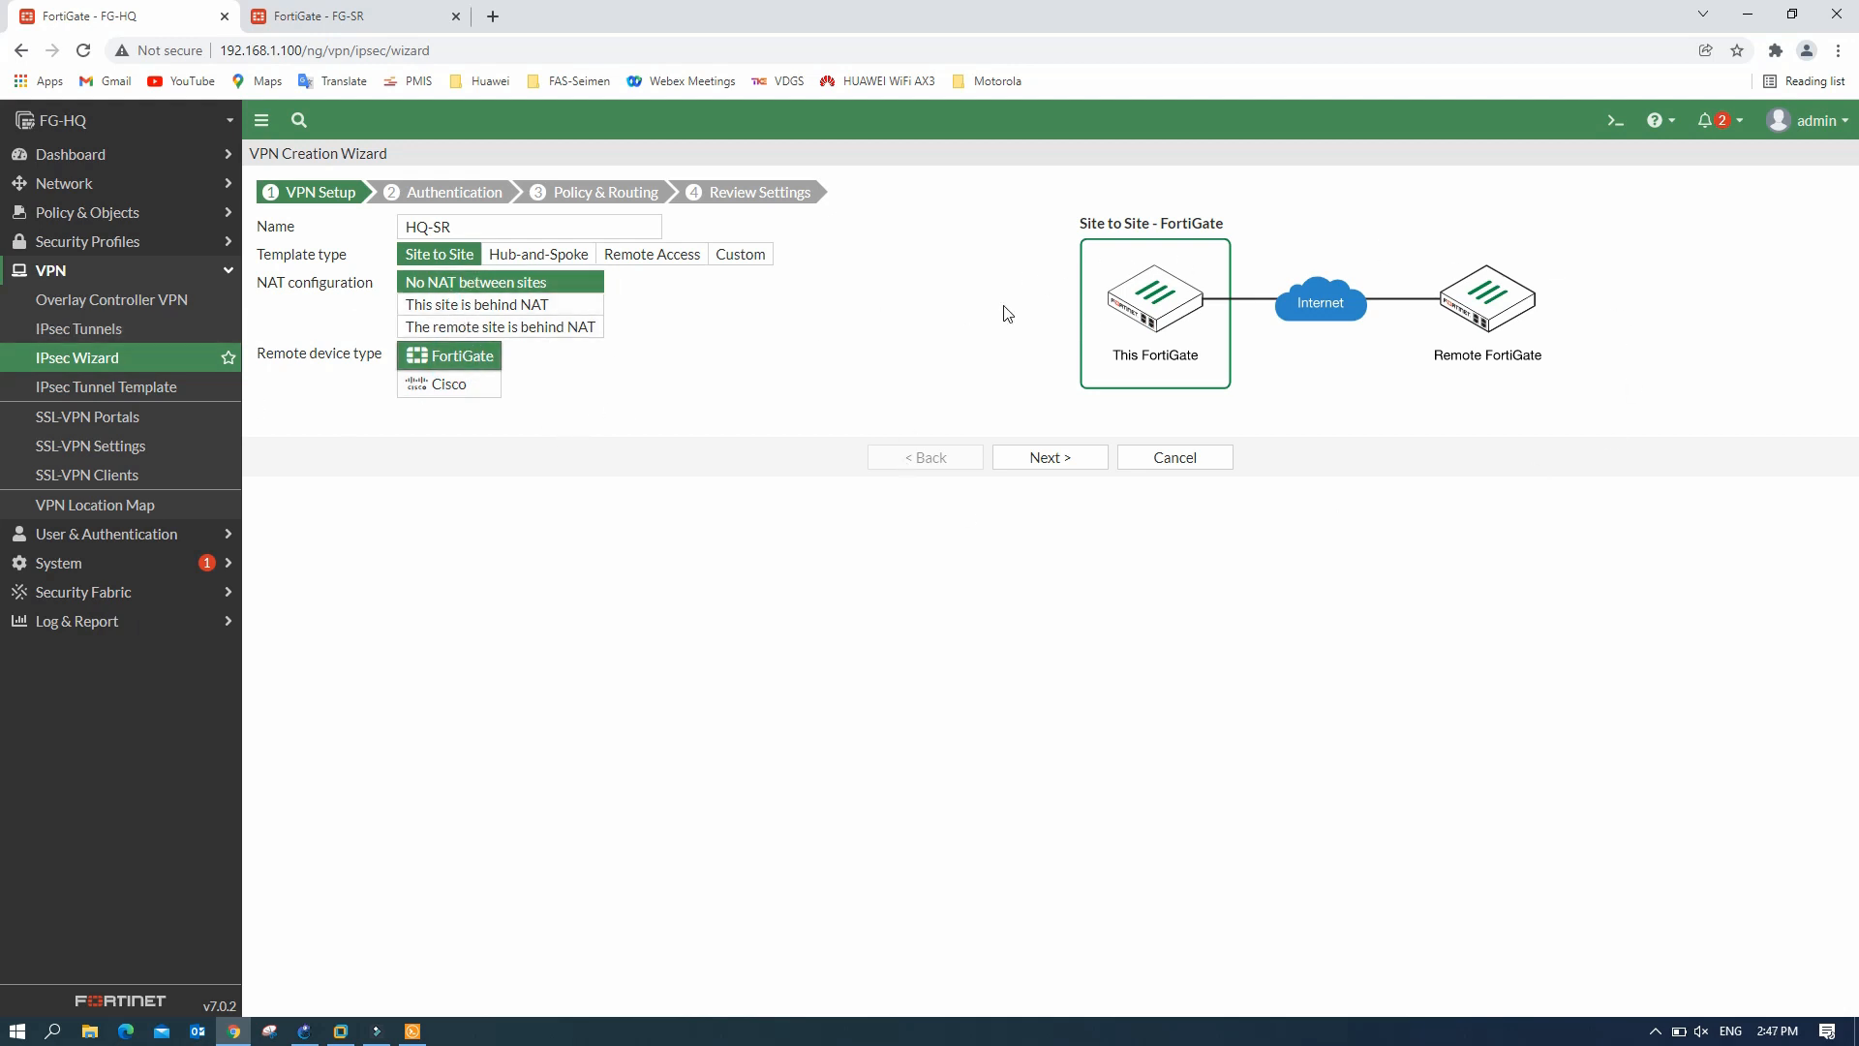
left_click(1042, 462)
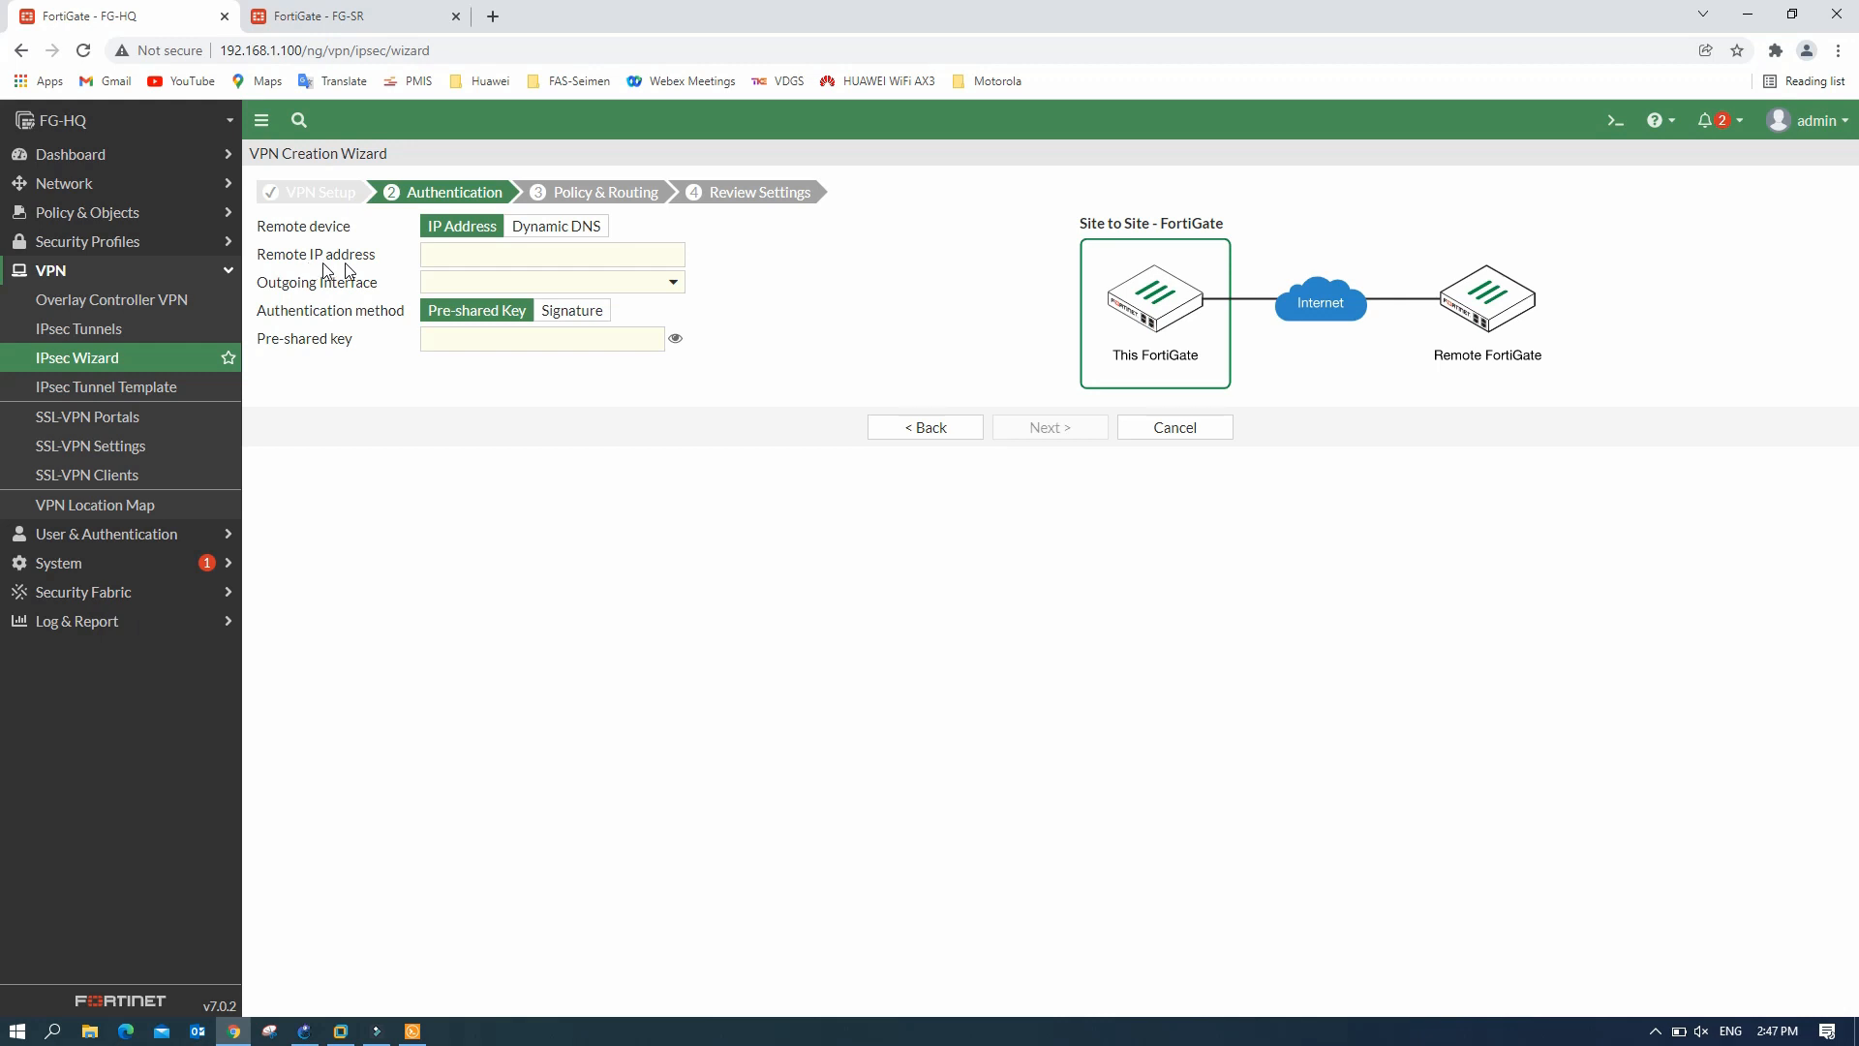
- Set the remote peer IP to 192.168.1.101 with port1 as outgoing interface
left_click(480, 257)
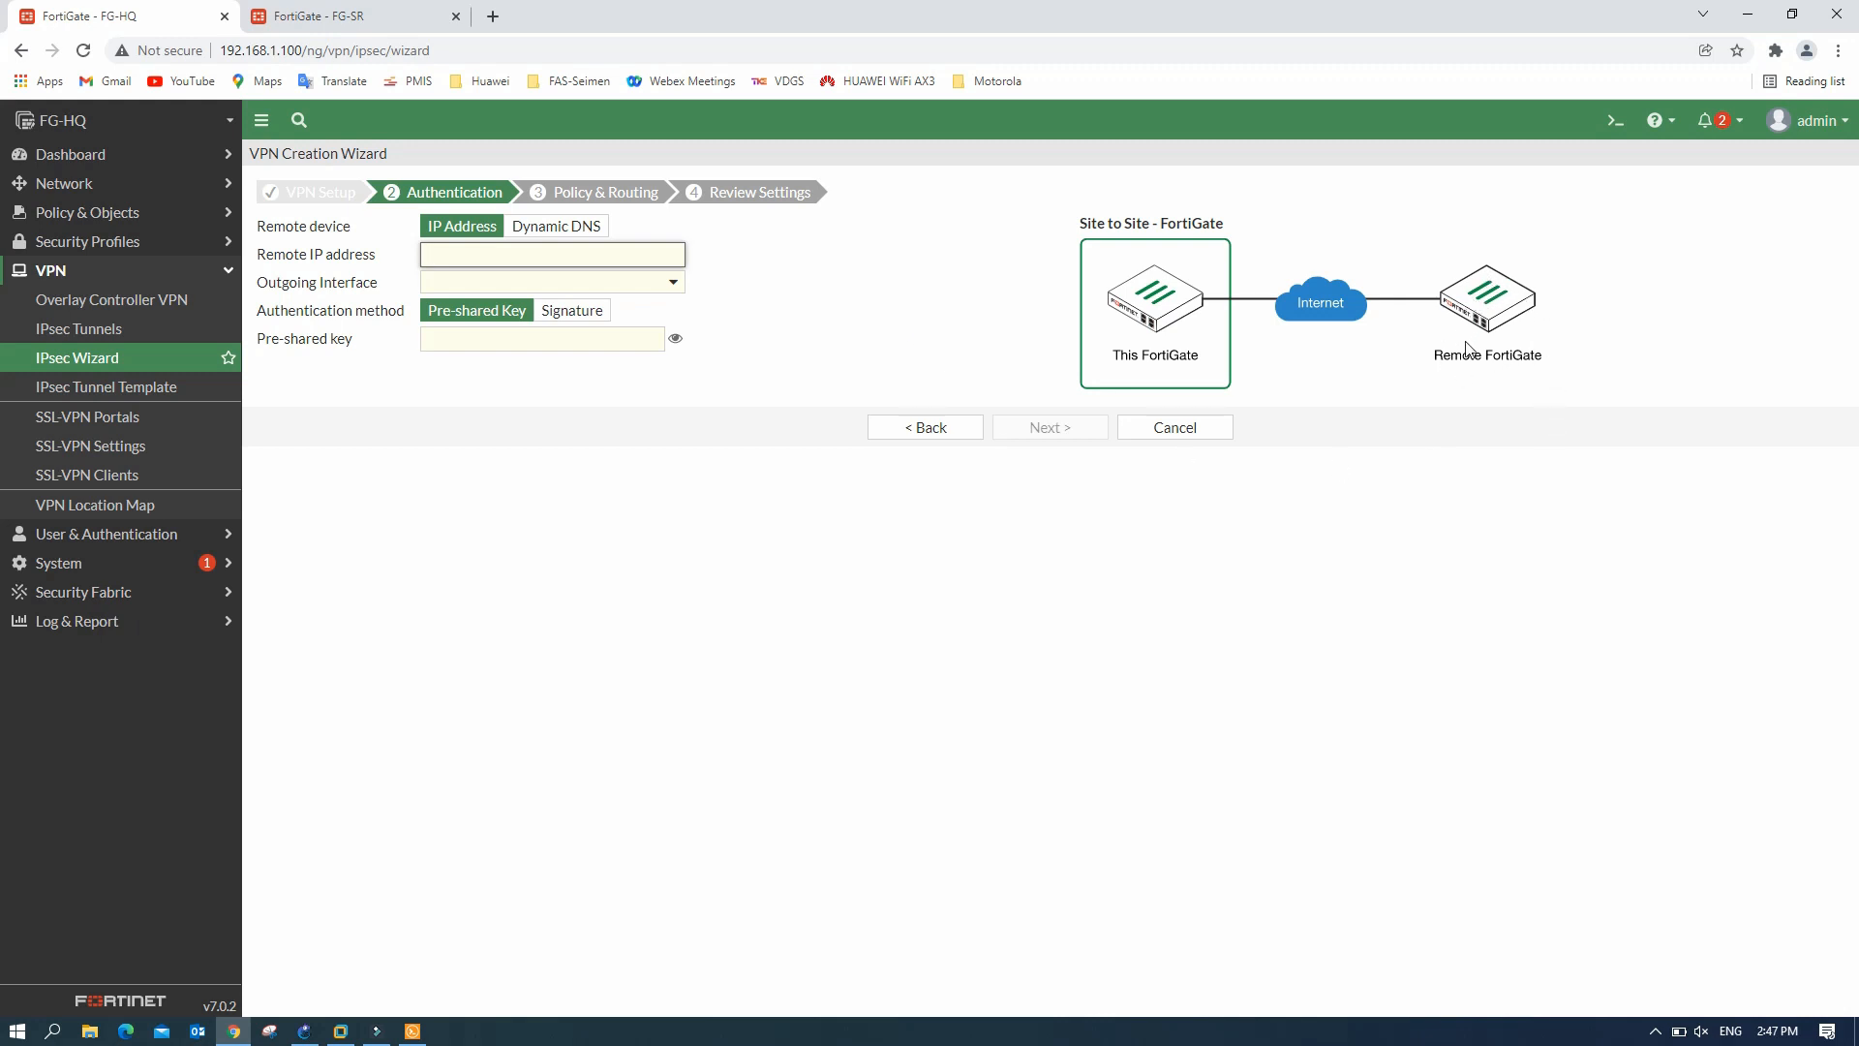
left_click(304, 1030)
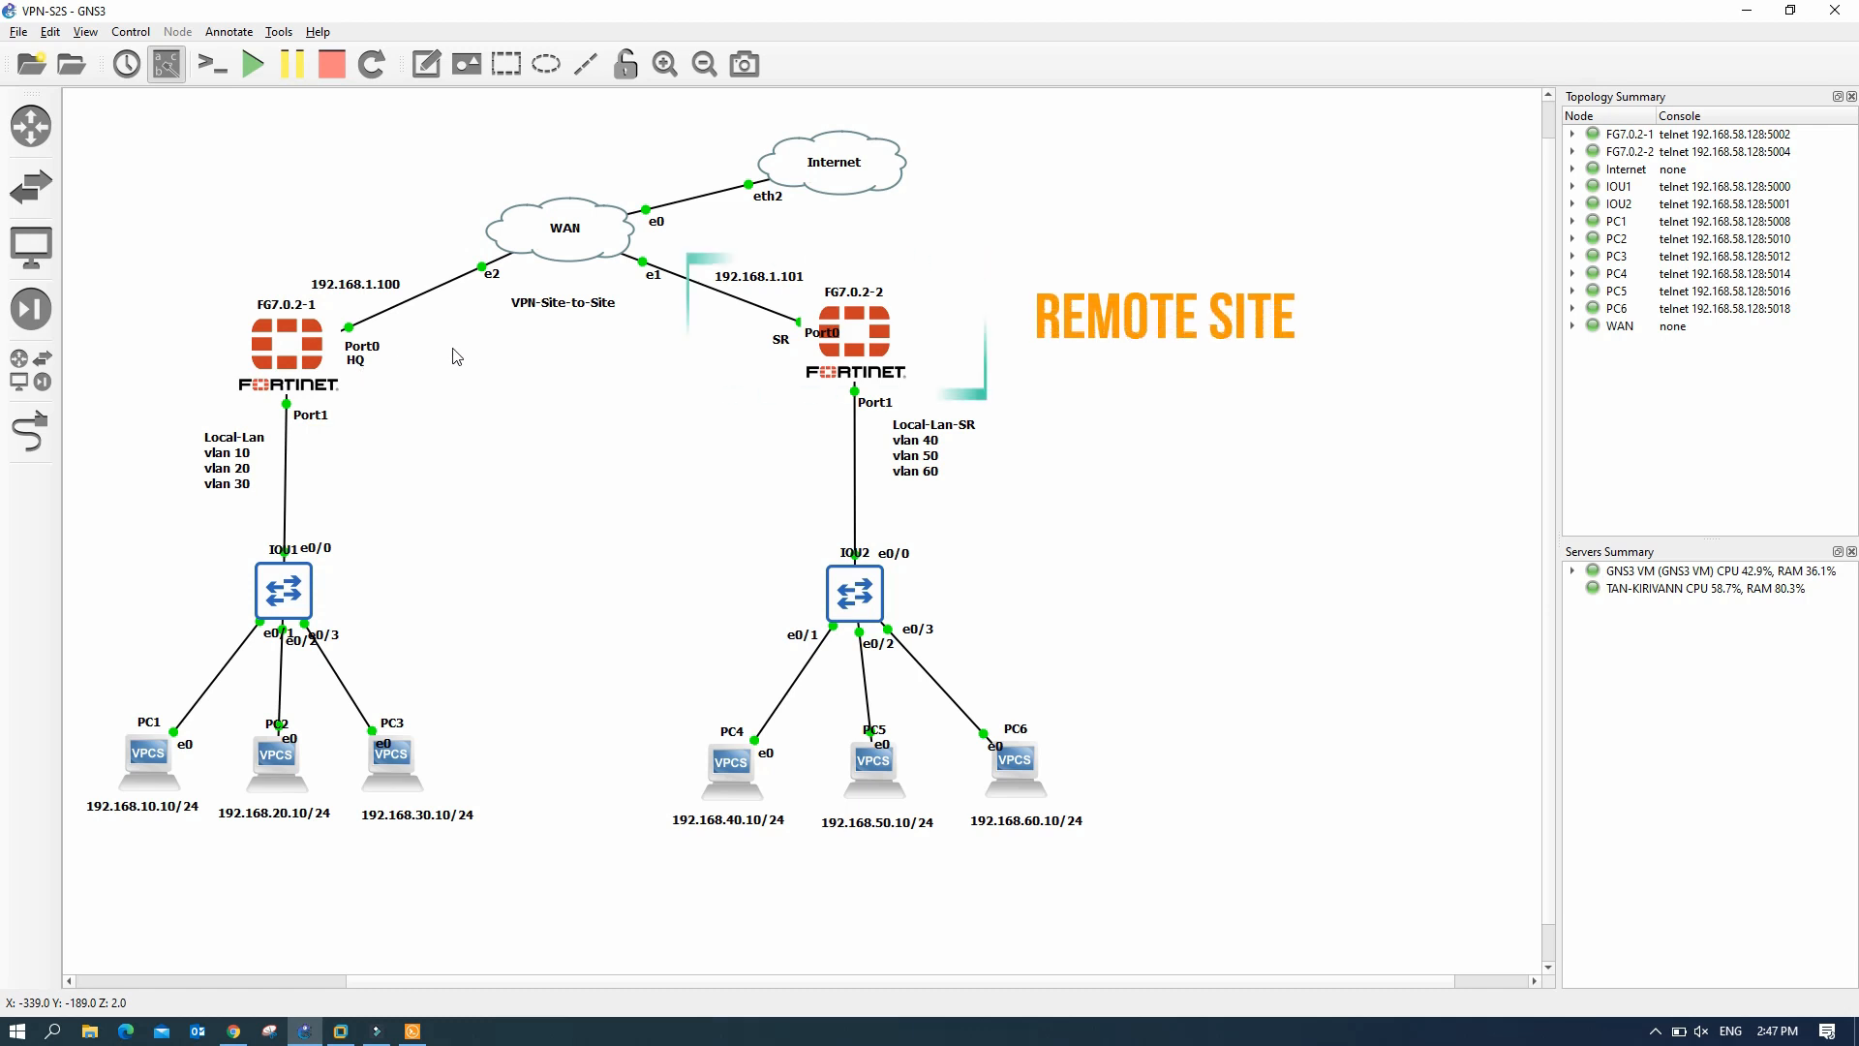
left_click(768, 286)
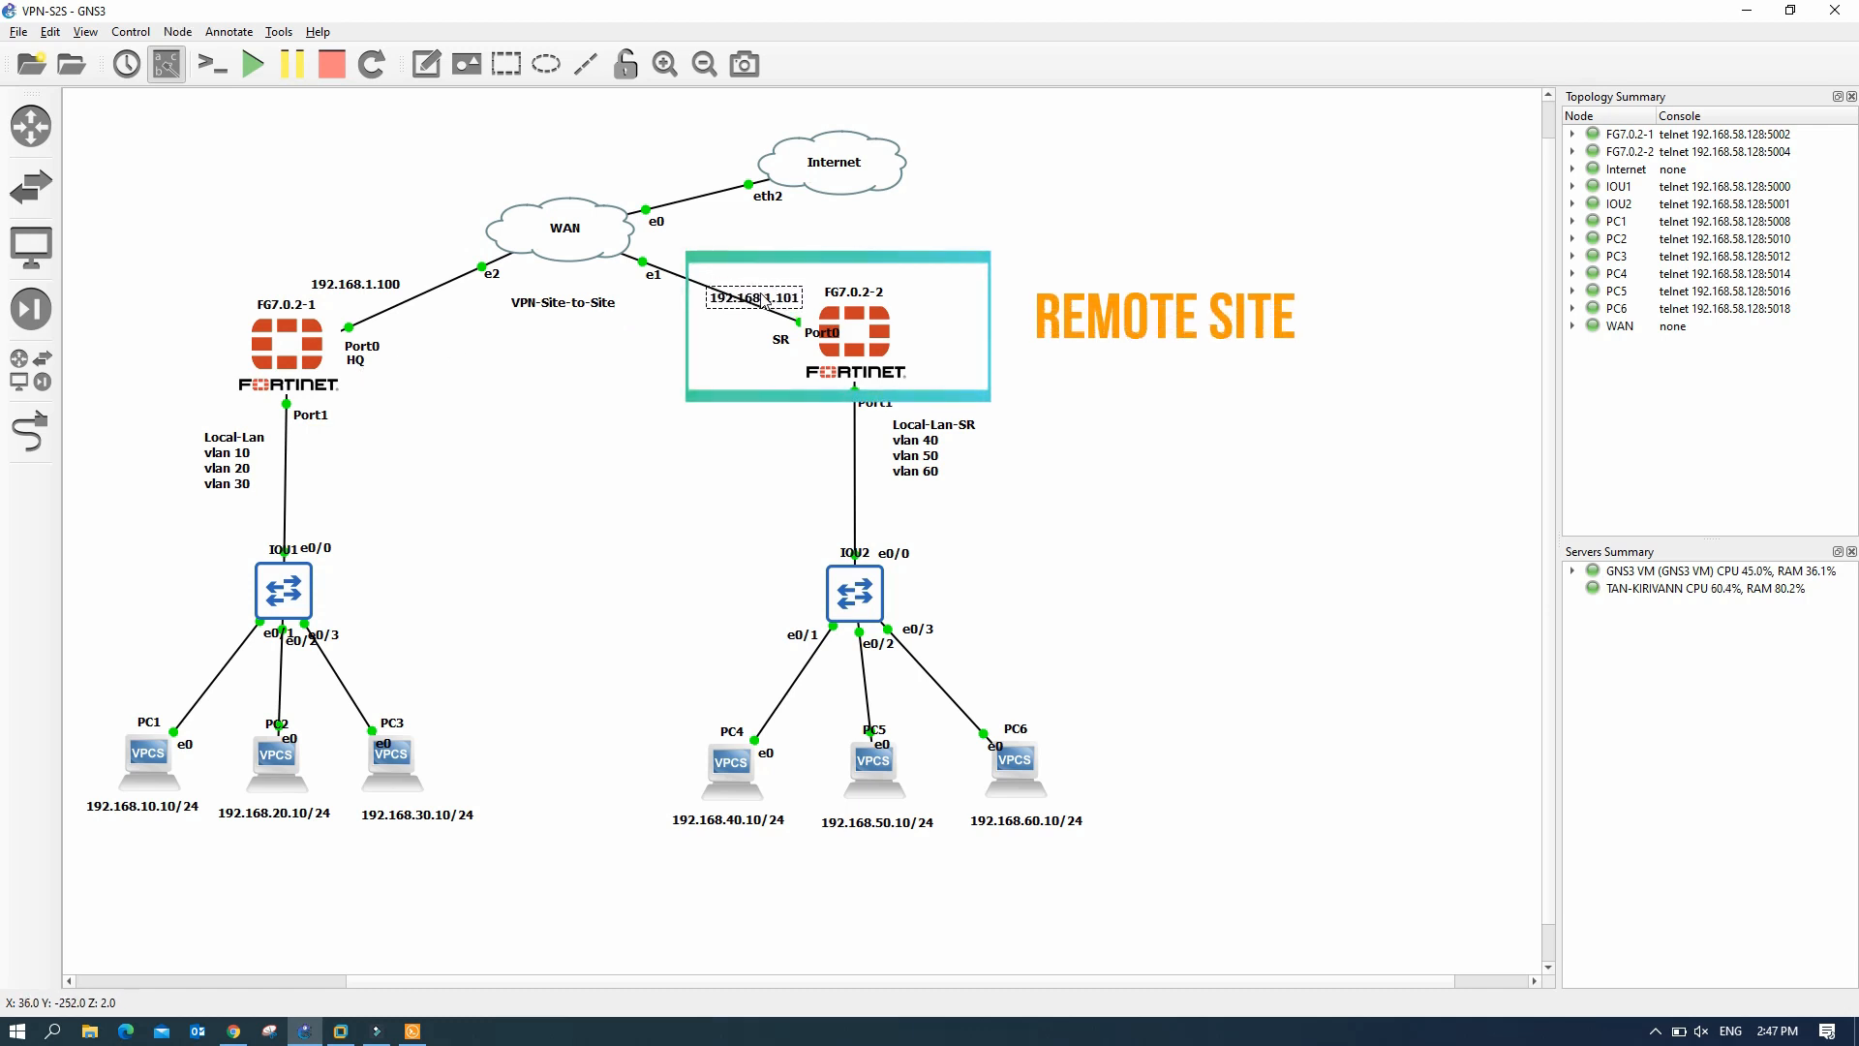
left_click_drag(767, 288, 769, 280)
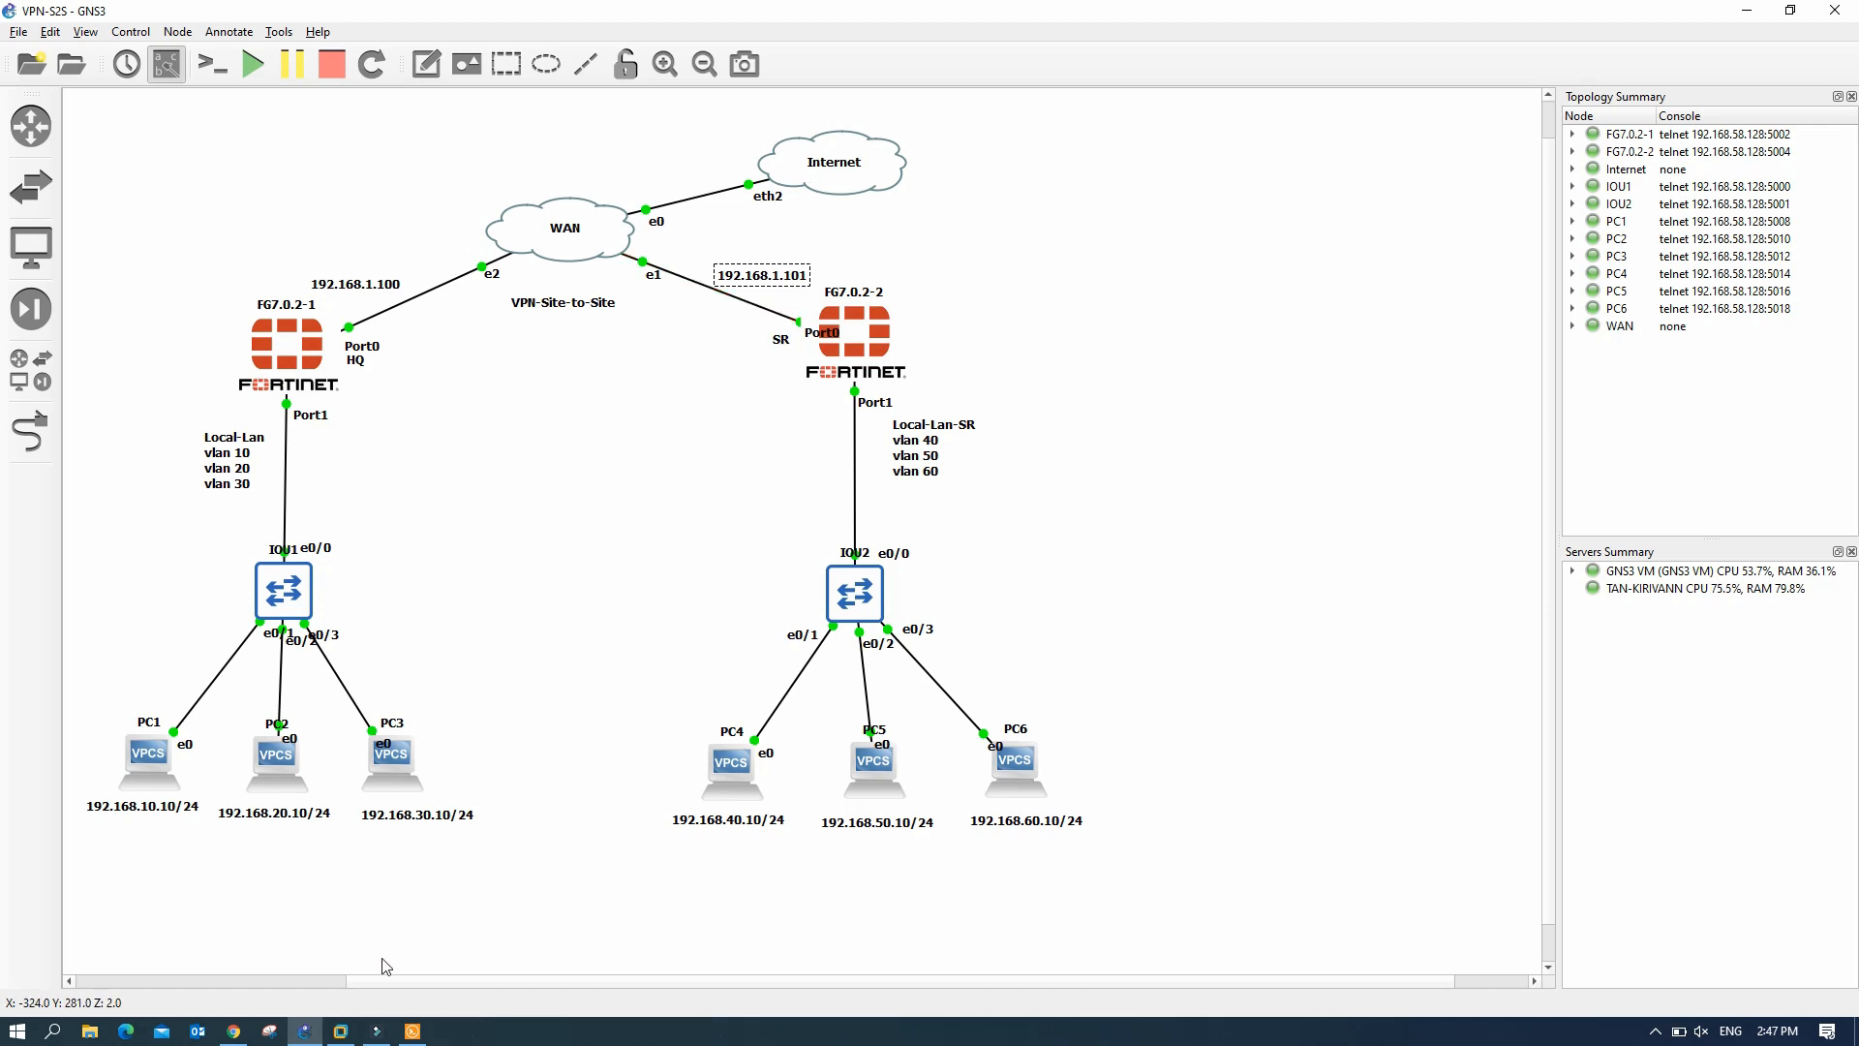
left_click(235, 1033)
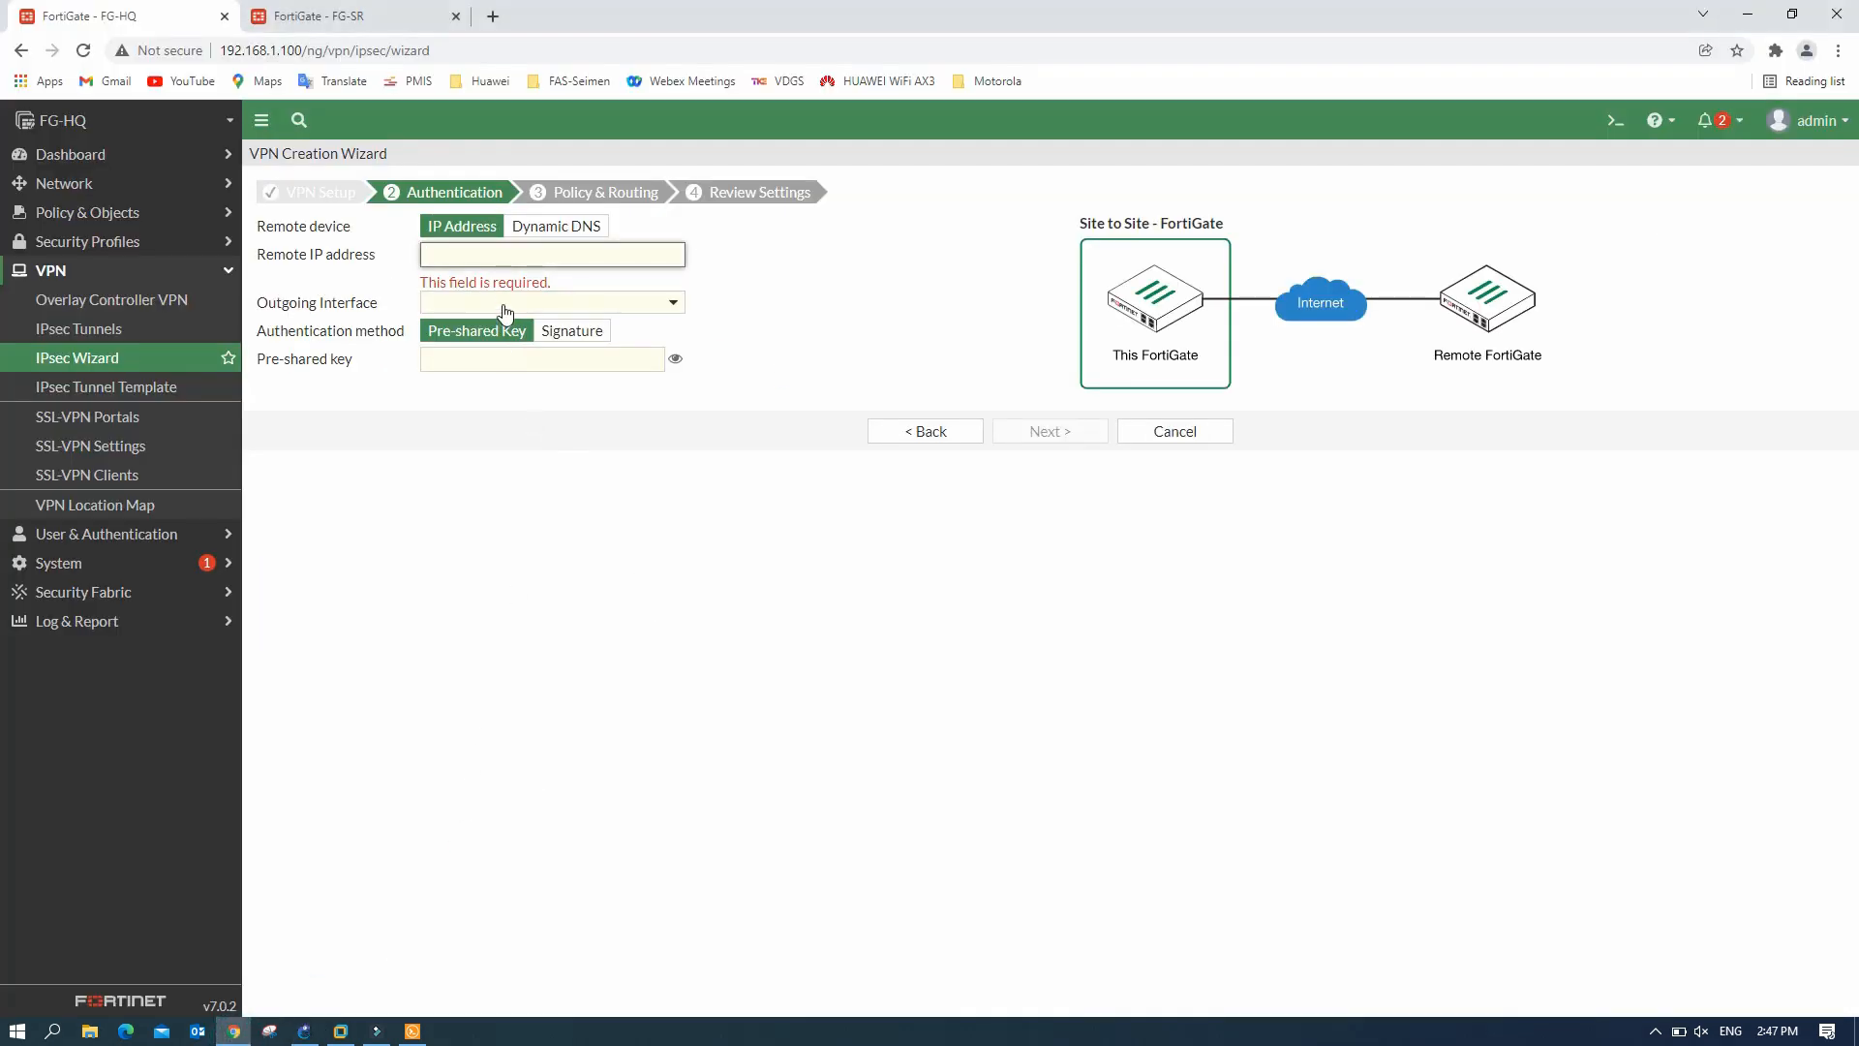
type("19")
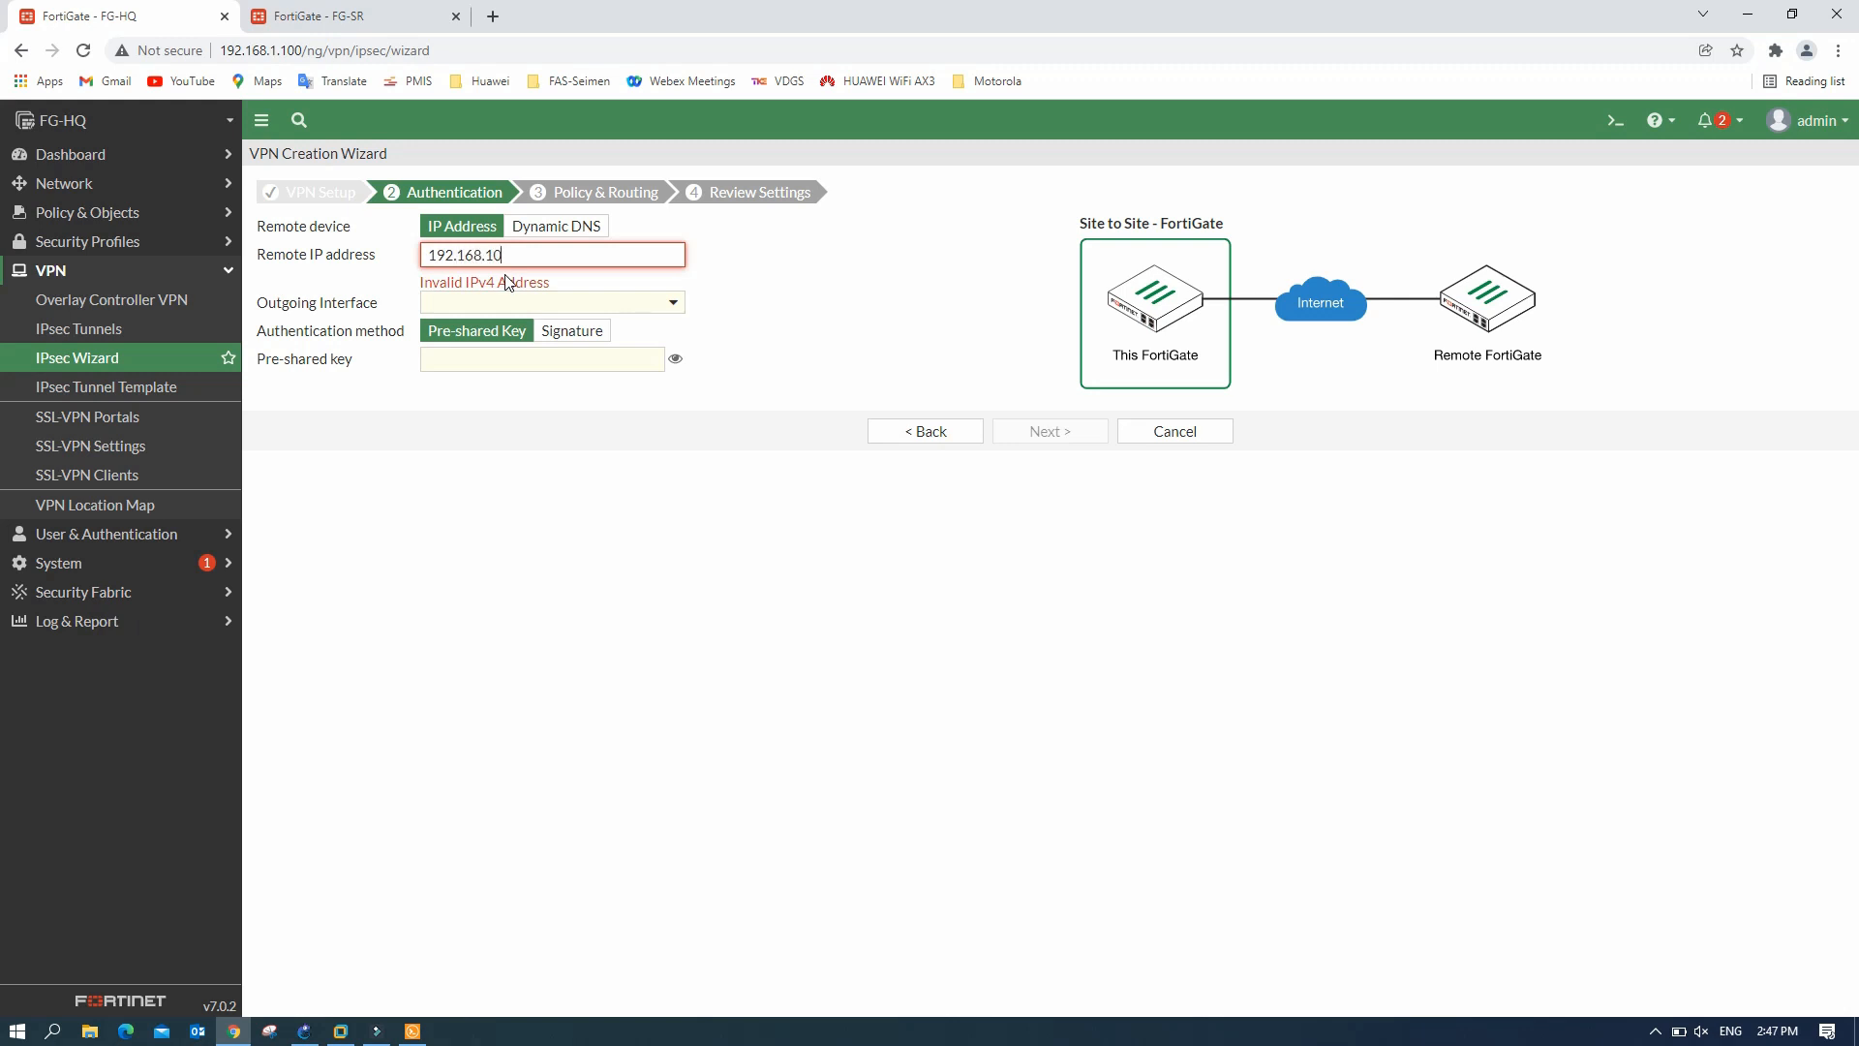
type("2.168.1.101")
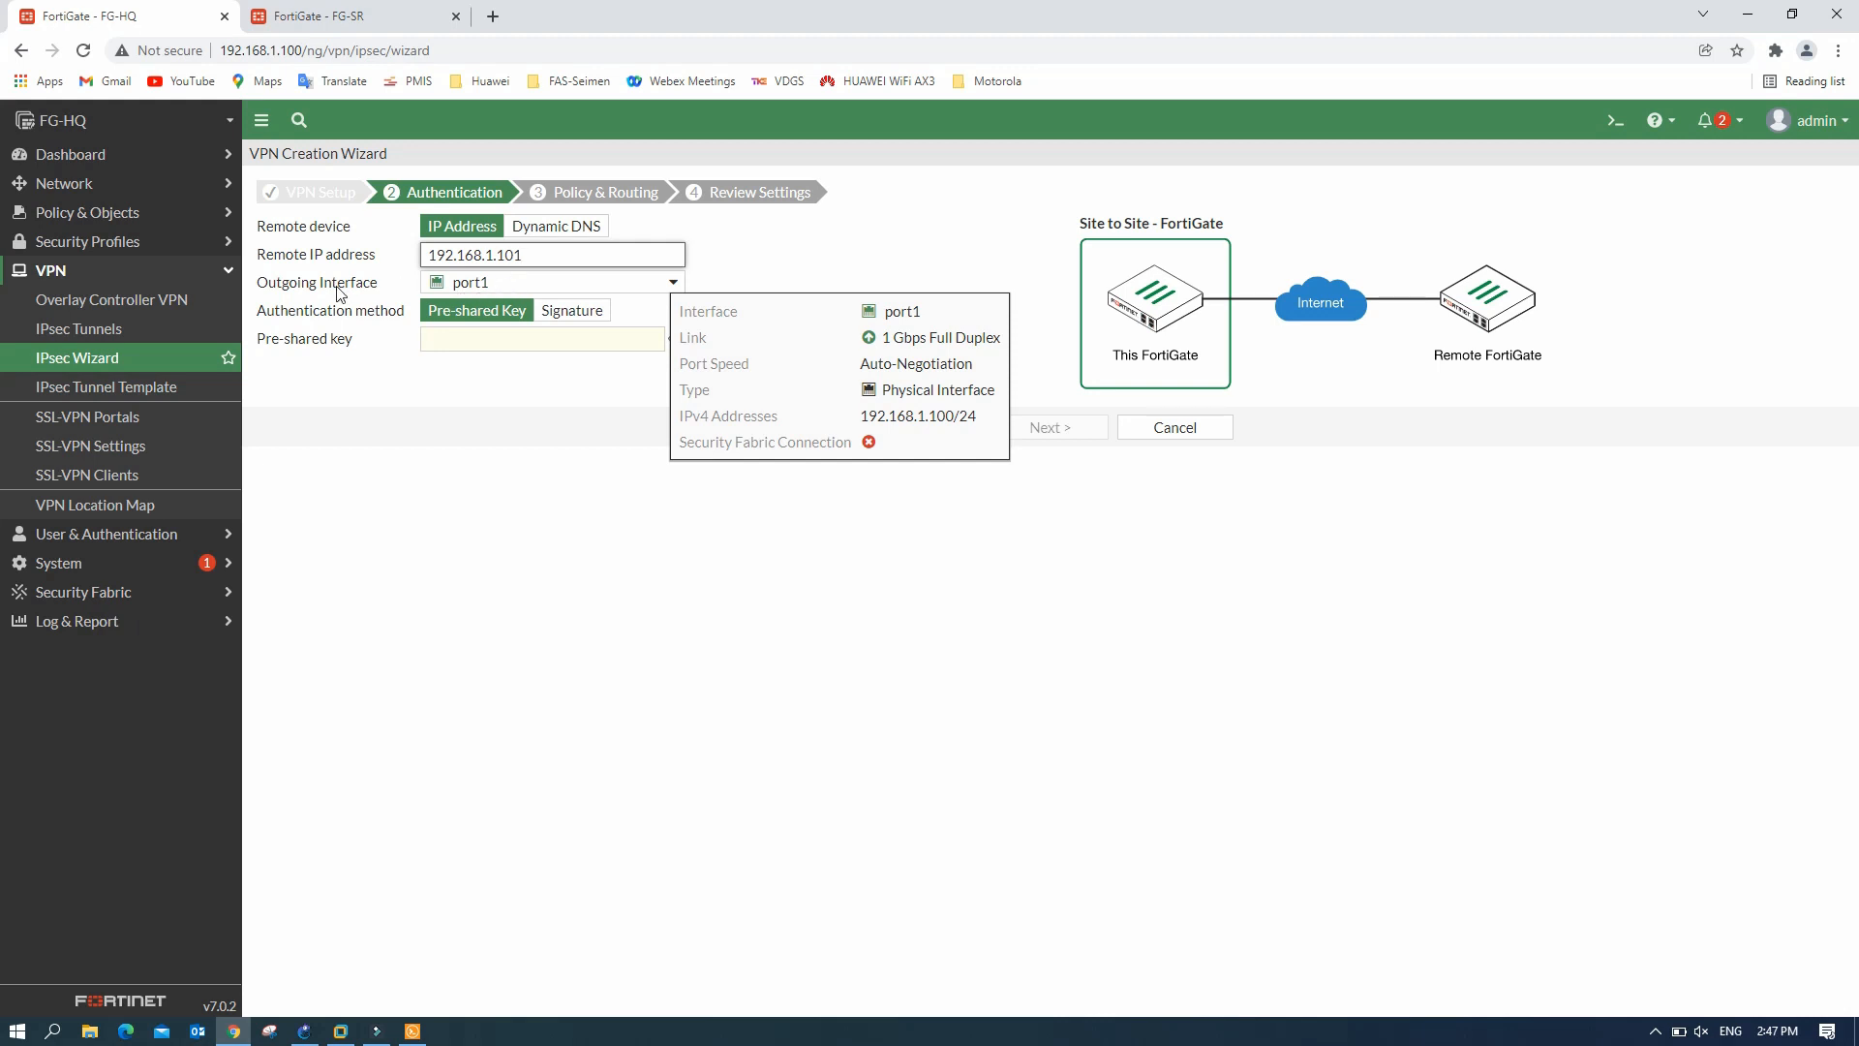
mouse_move(506, 290)
left_click(550, 283)
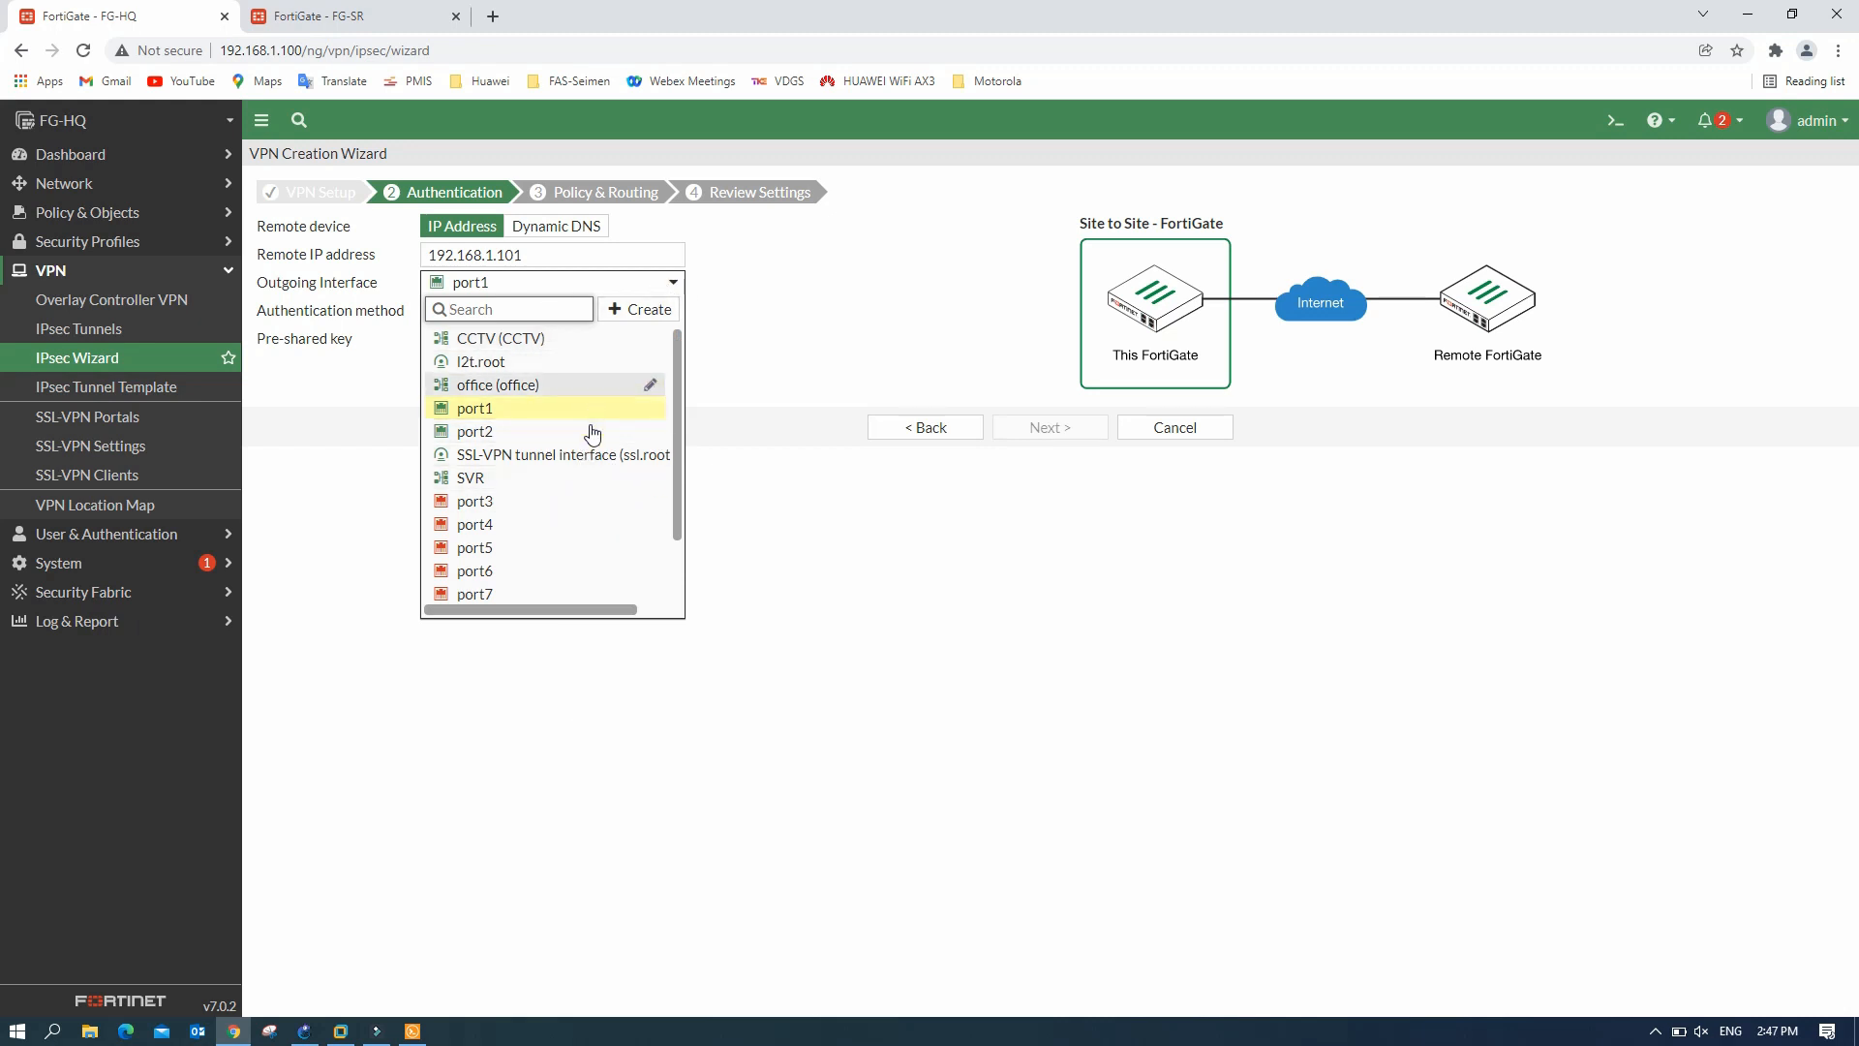
left_click(648, 283)
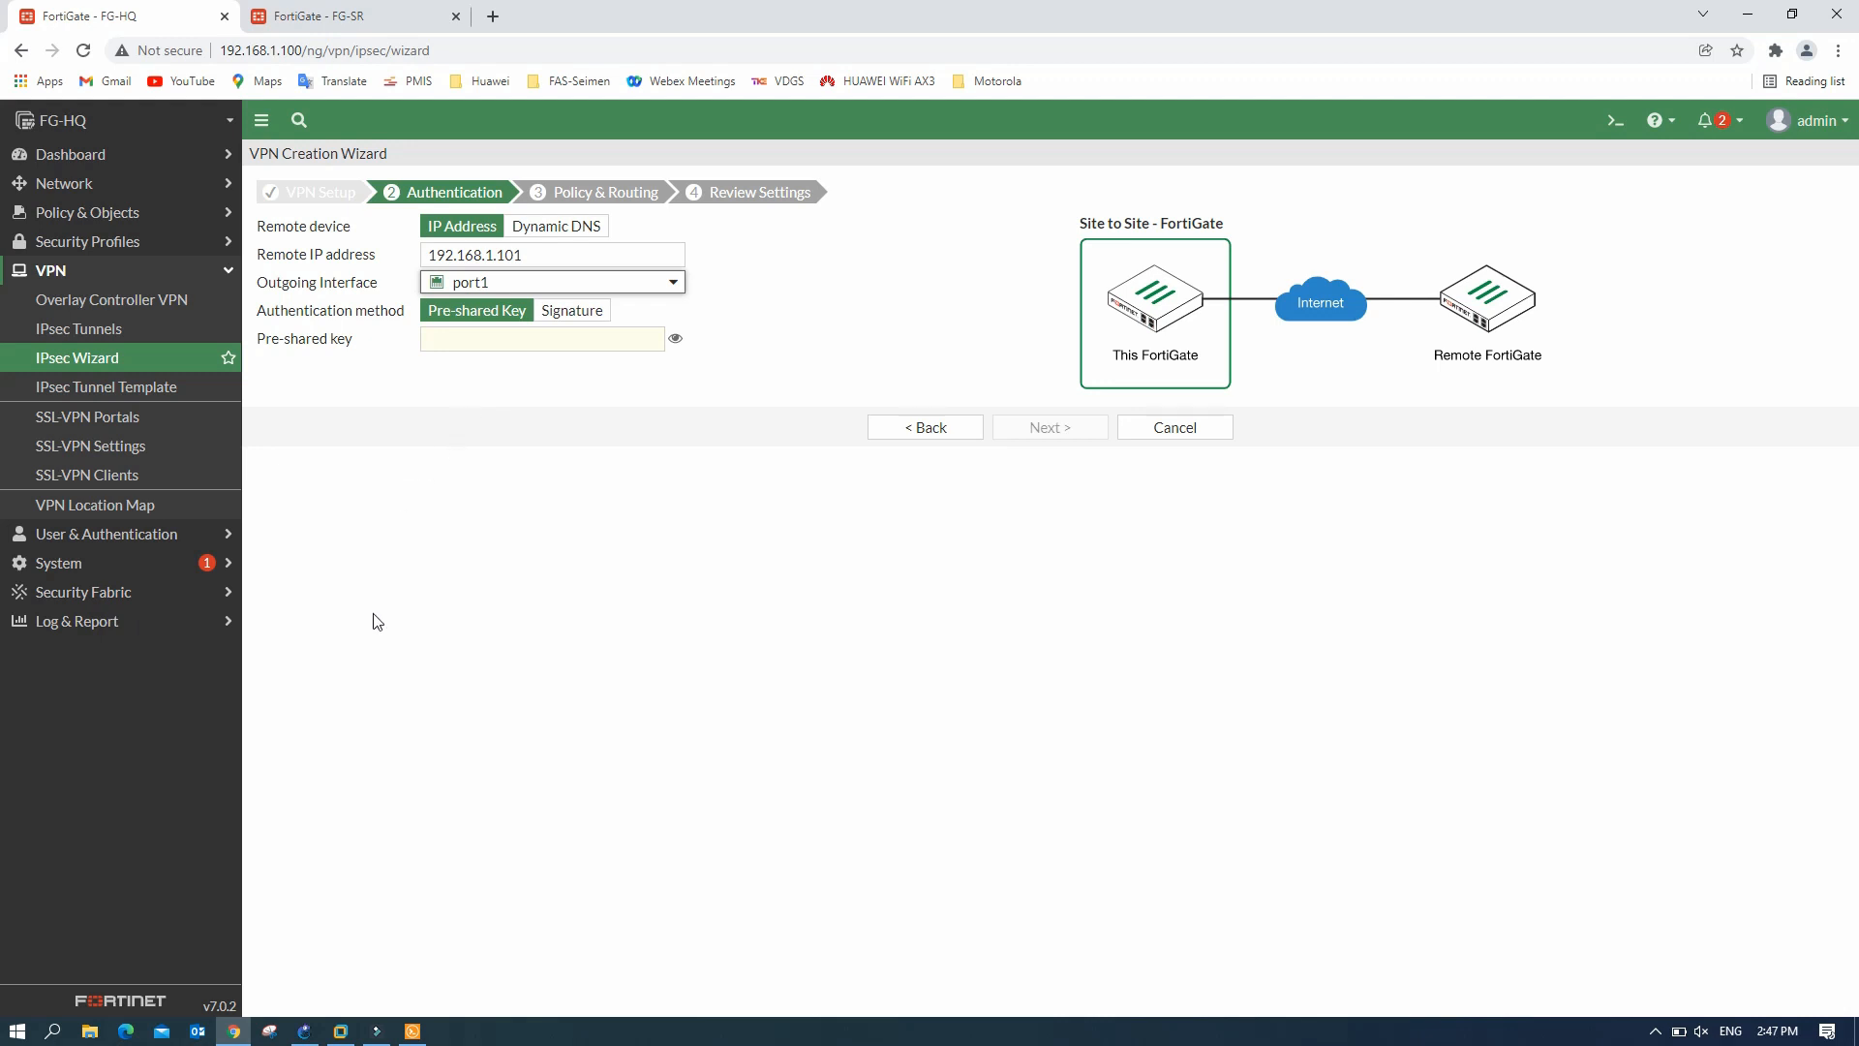
- Enter the pre-shared key and continue to Policy & Routing
left_click(304, 1030)
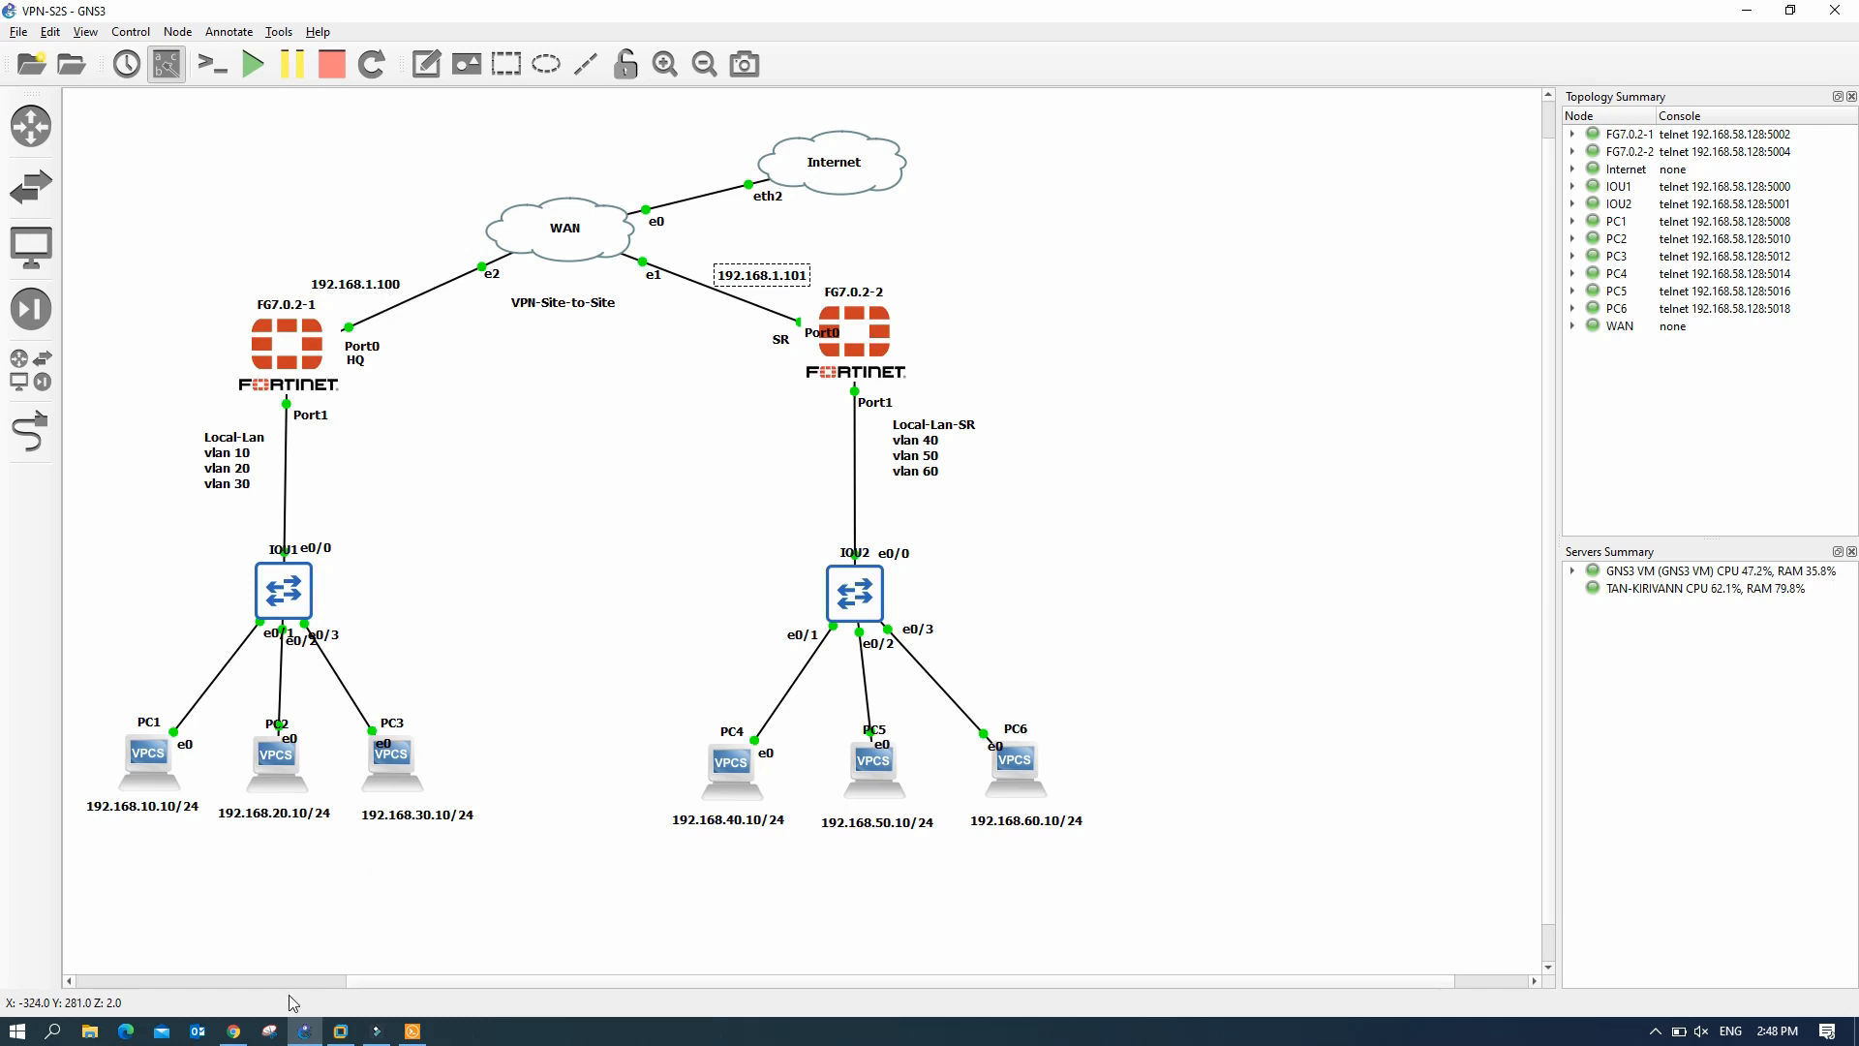
left_click(234, 1032)
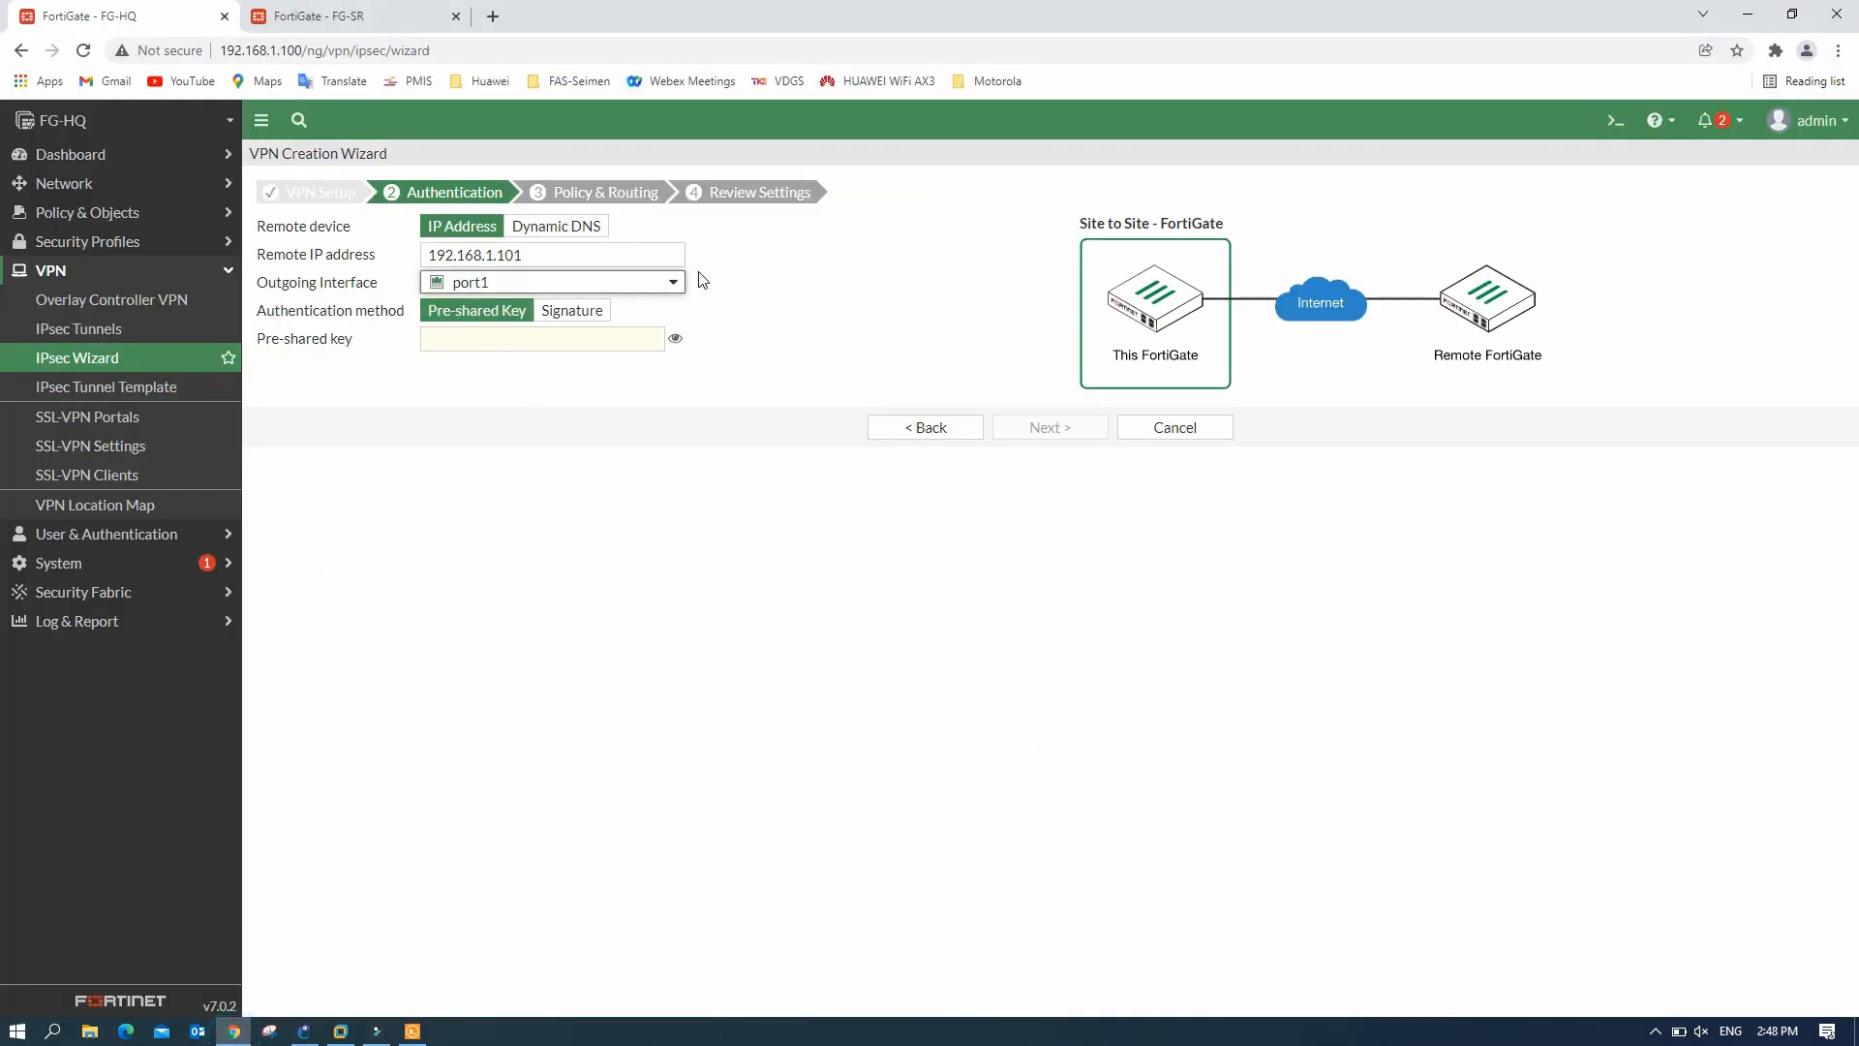
left_click(510, 340)
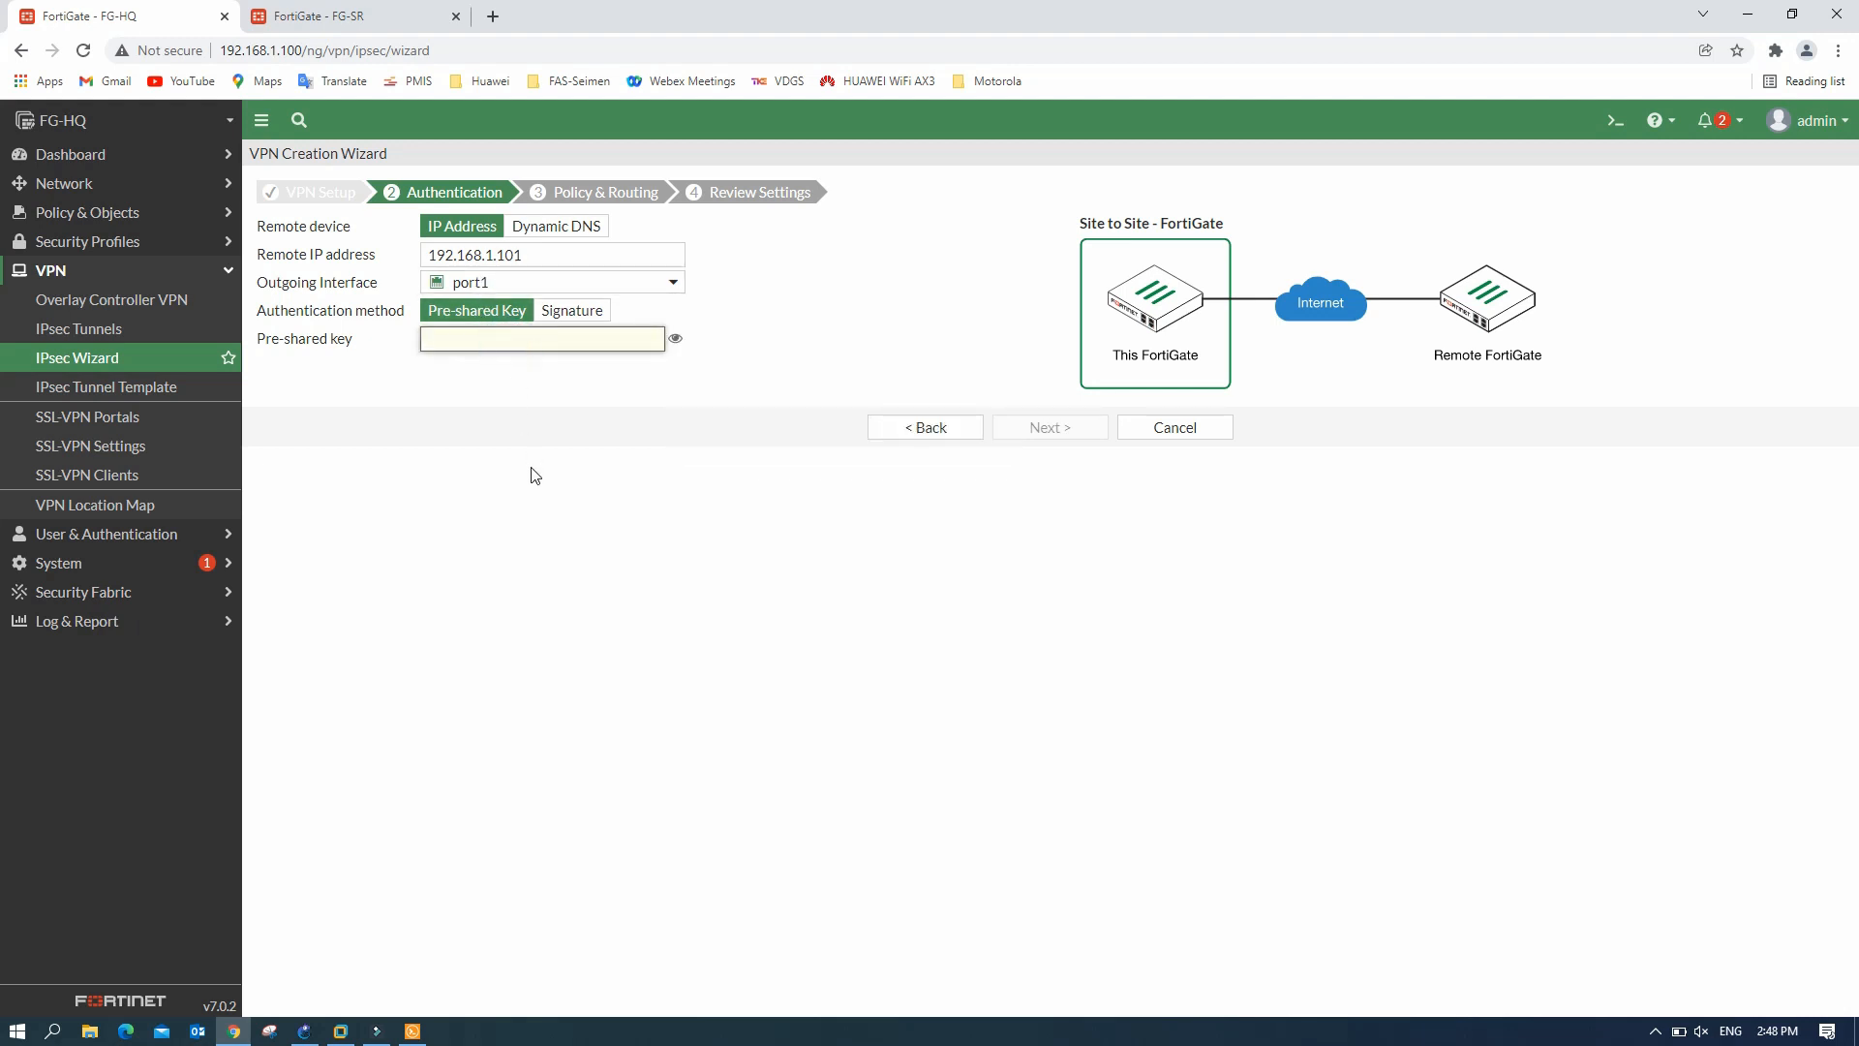
type("••••••")
left_click(673, 340)
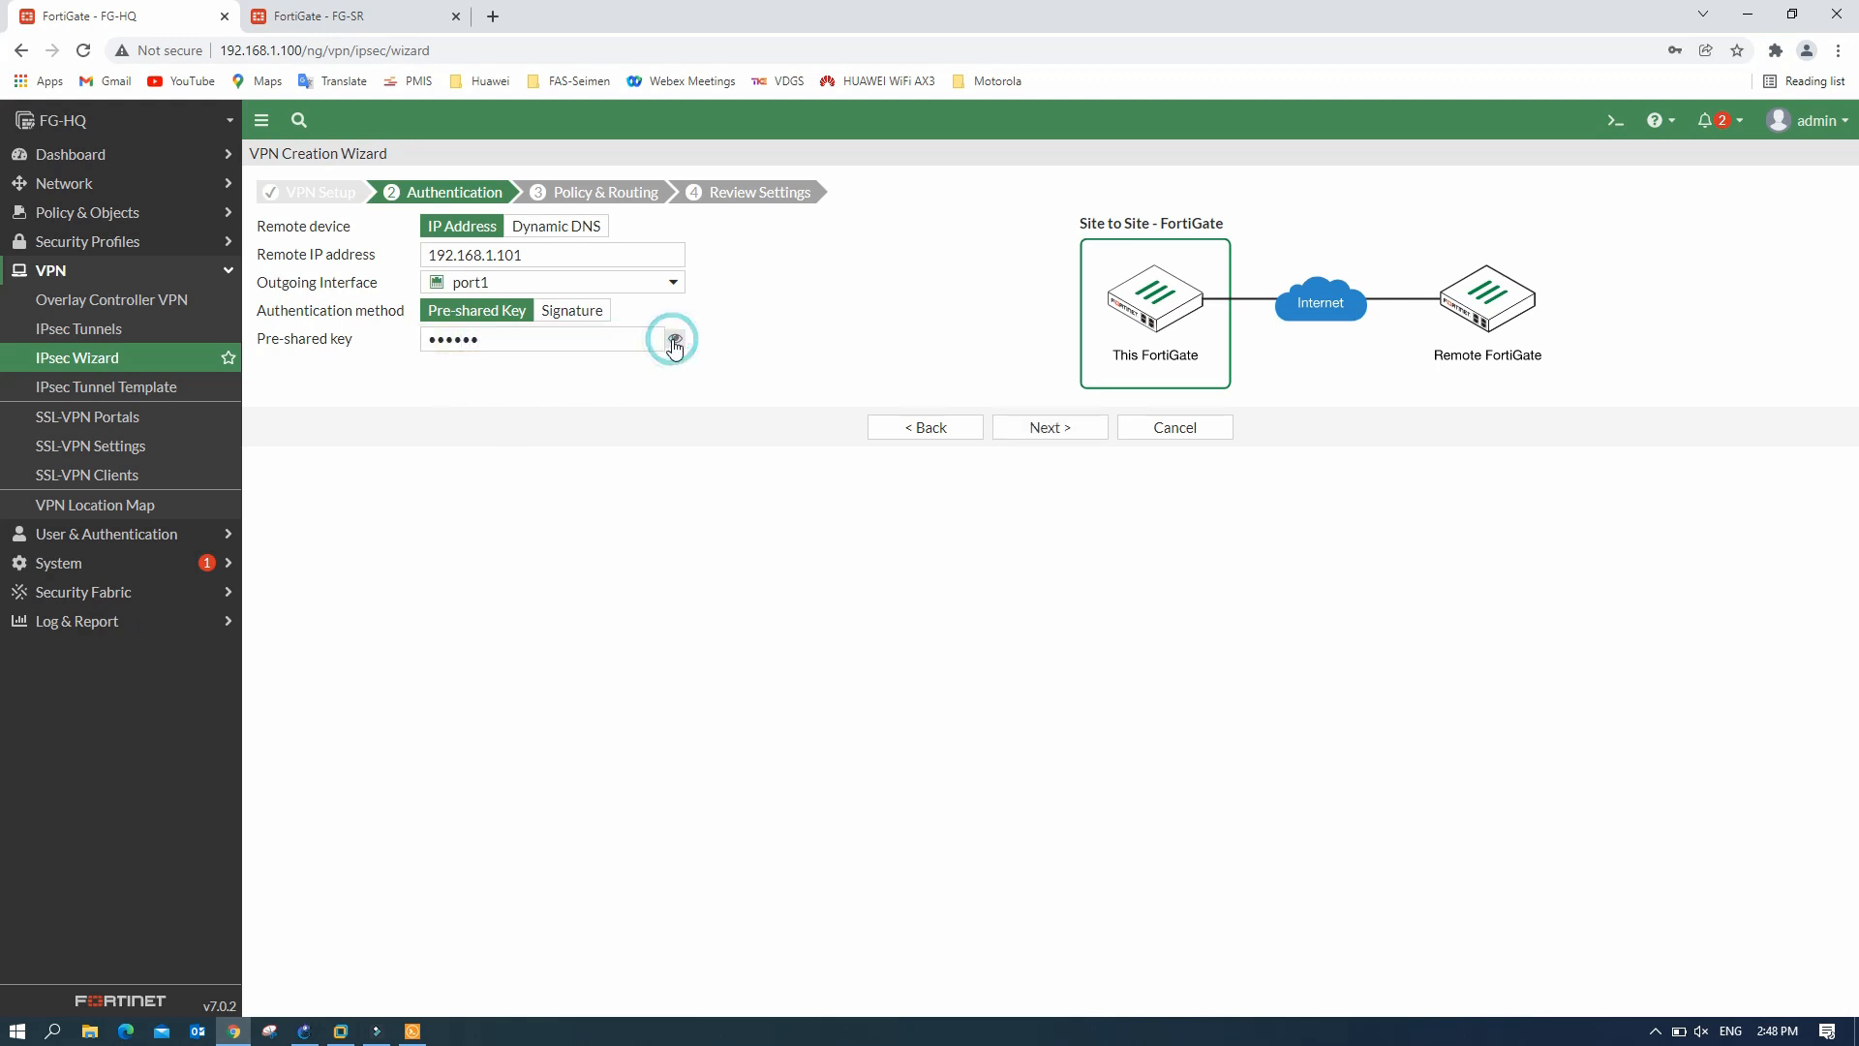
left_click(676, 339)
left_click(1057, 429)
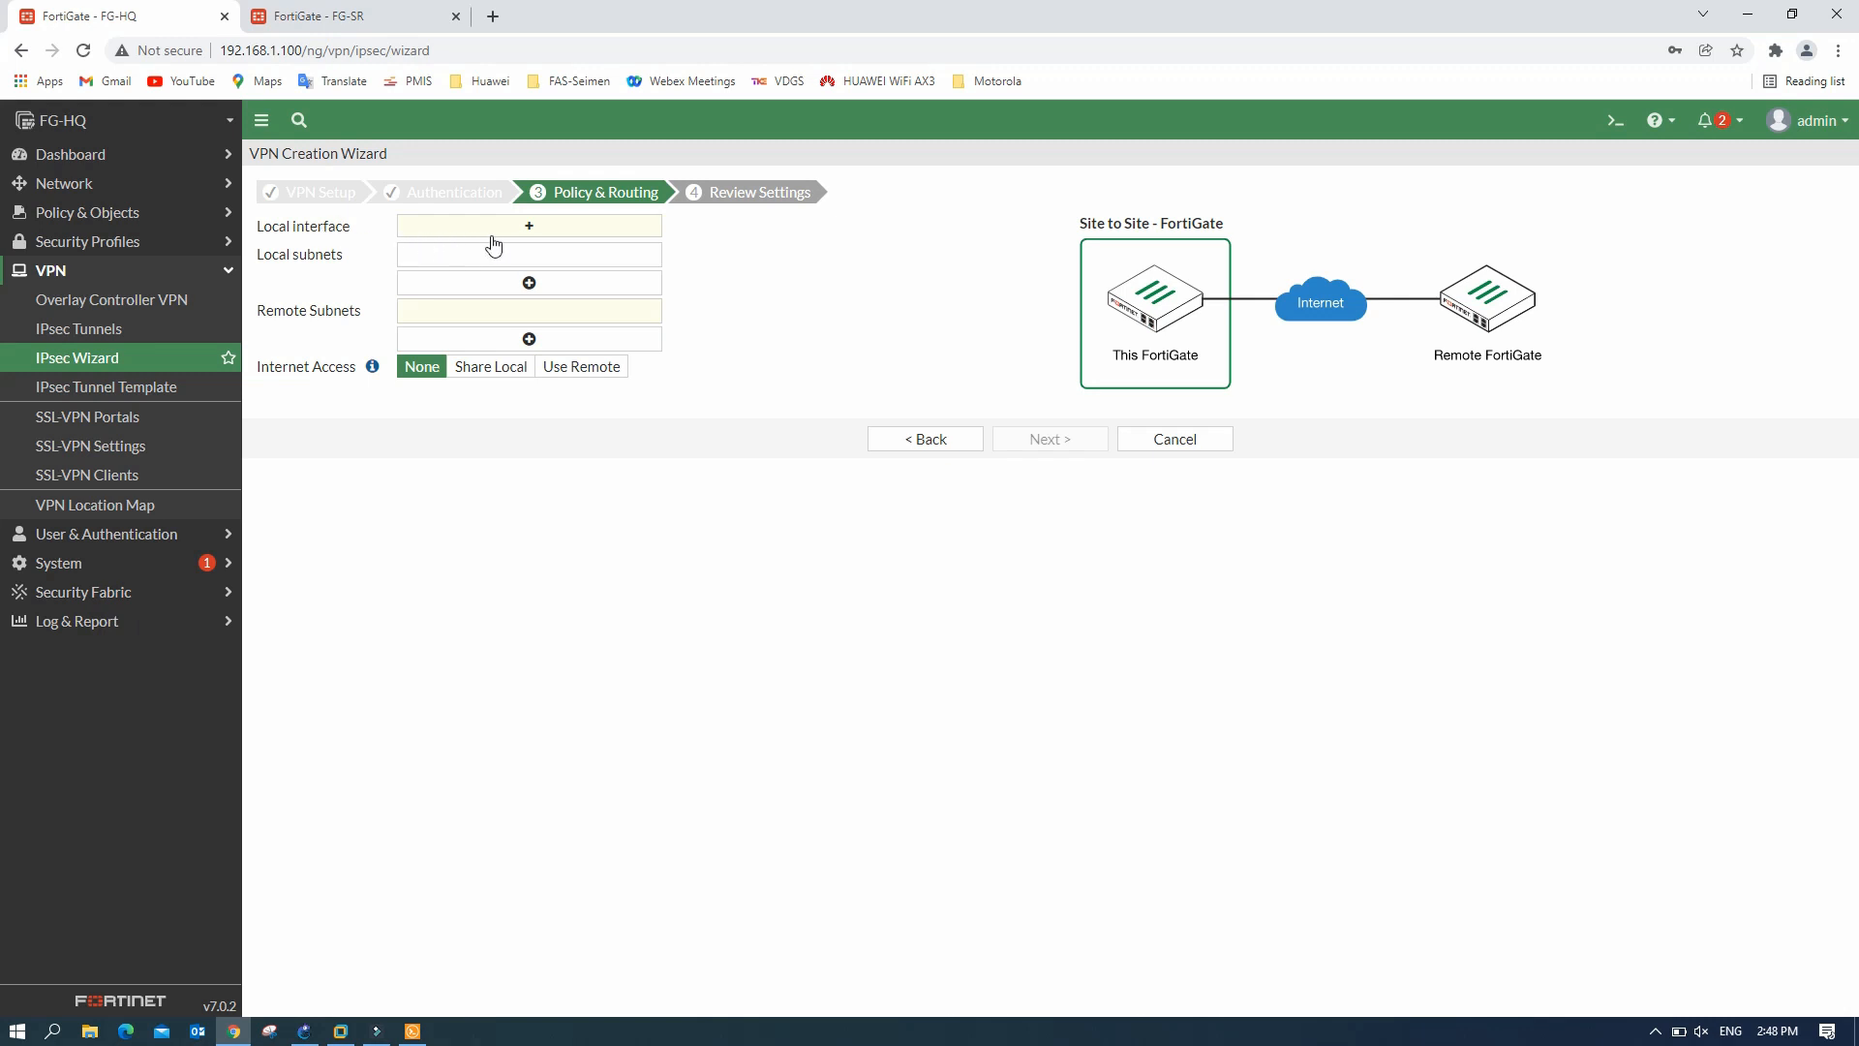
- Choose Inter-VLAN as the tunnel's local interface
left_click(528, 232)
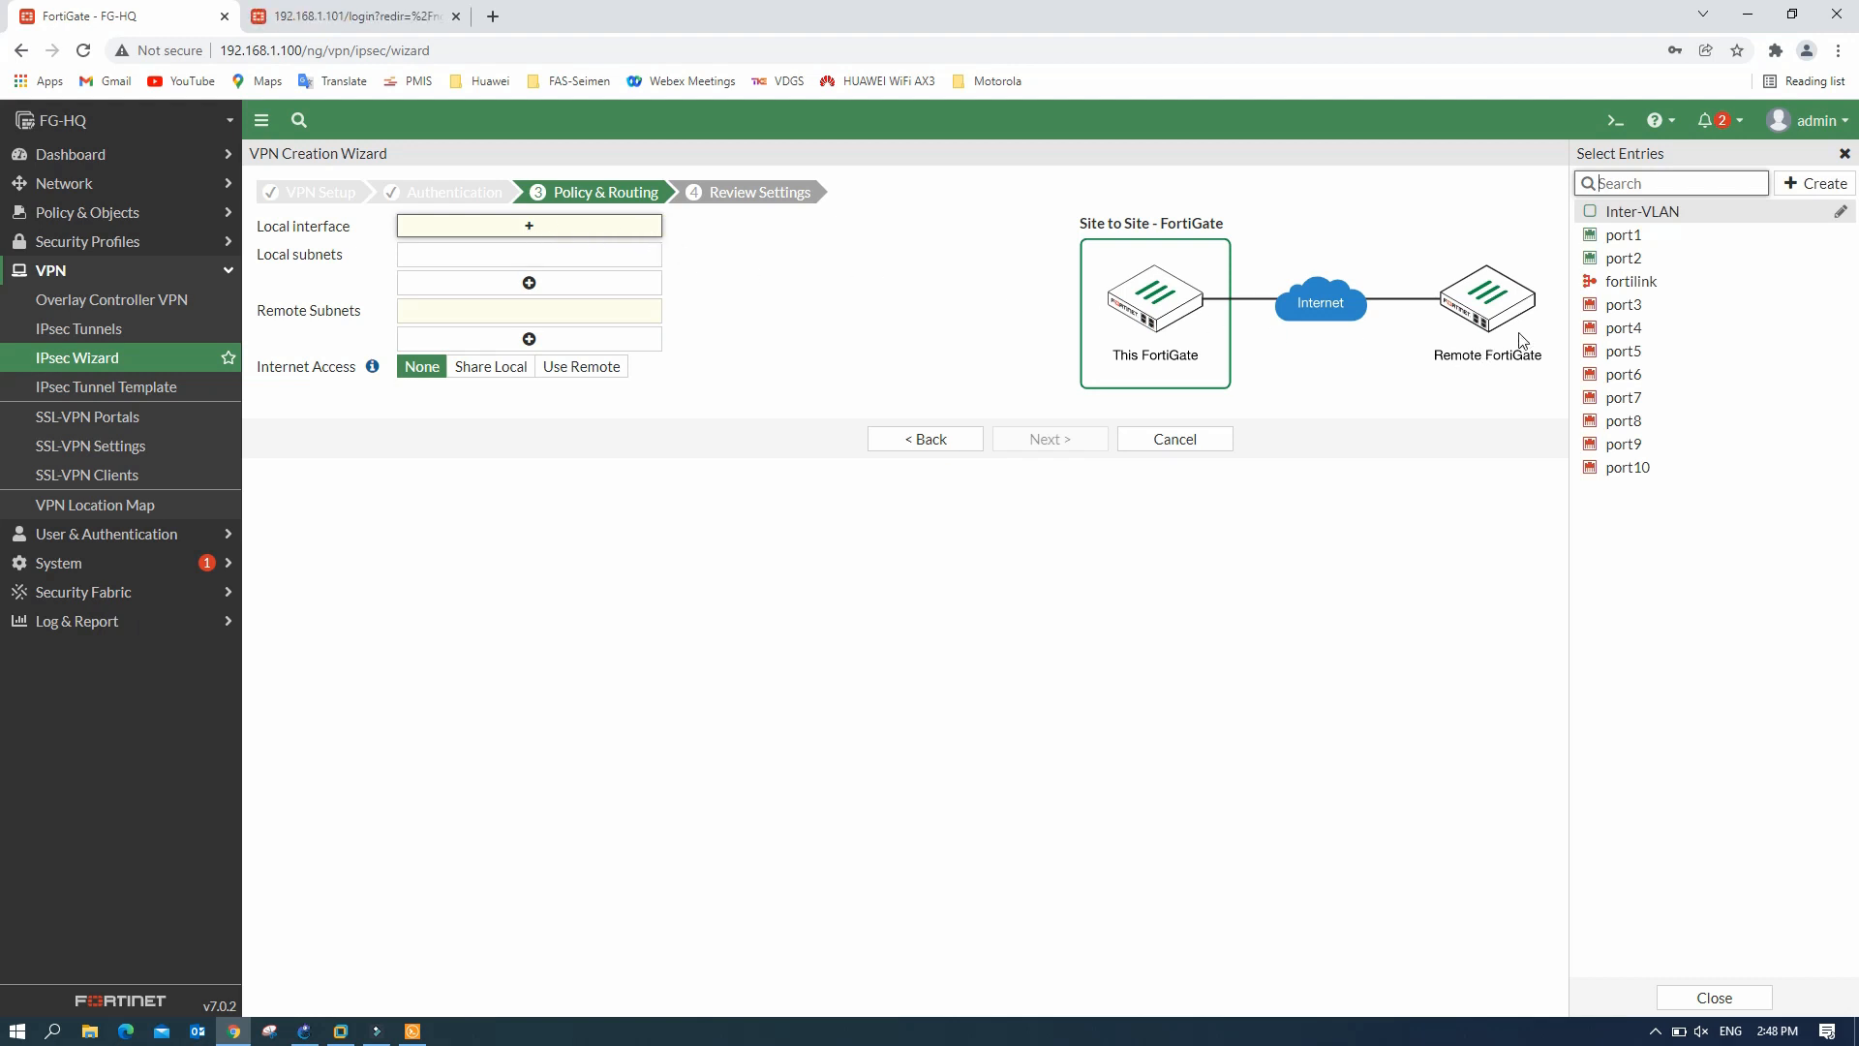
mouse_move(1684, 223)
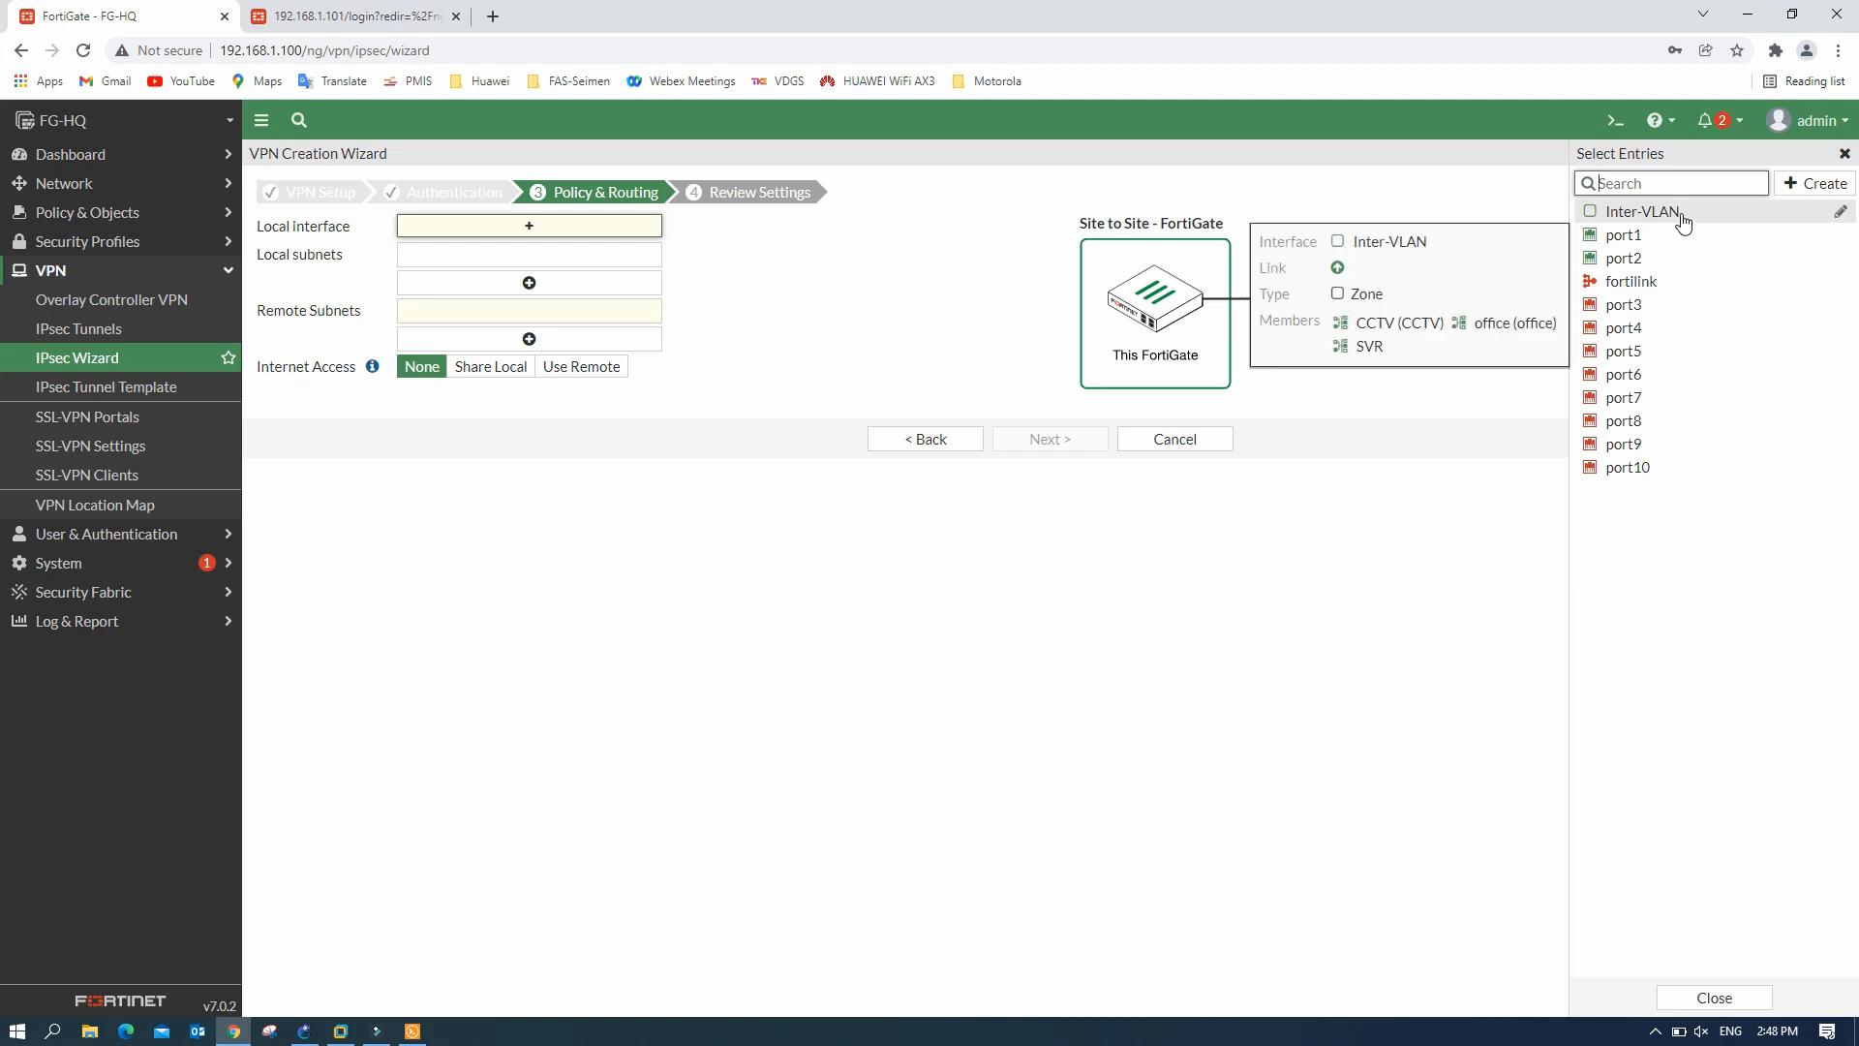
left_click(1684, 214)
left_click(526, 280)
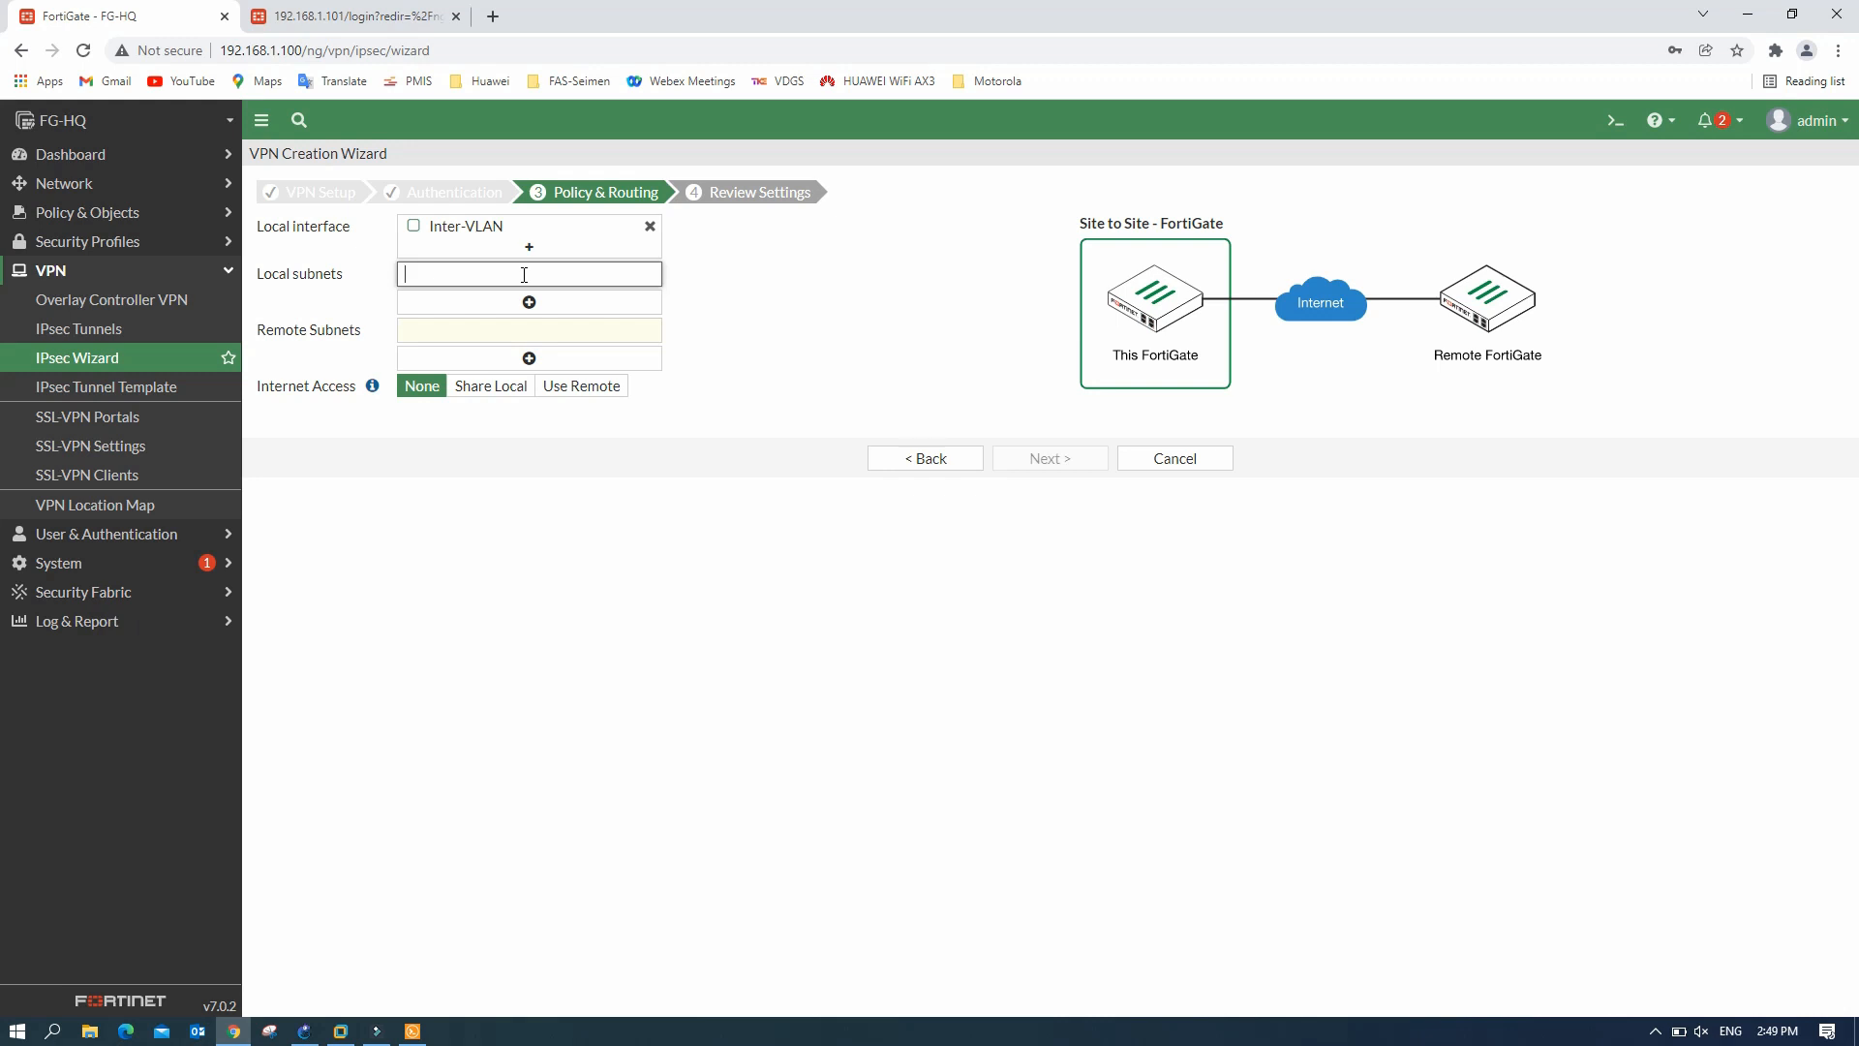
- Enter local subnets 192.168.10.0/24 and 192.168.20.0/24
left_click(306, 1030)
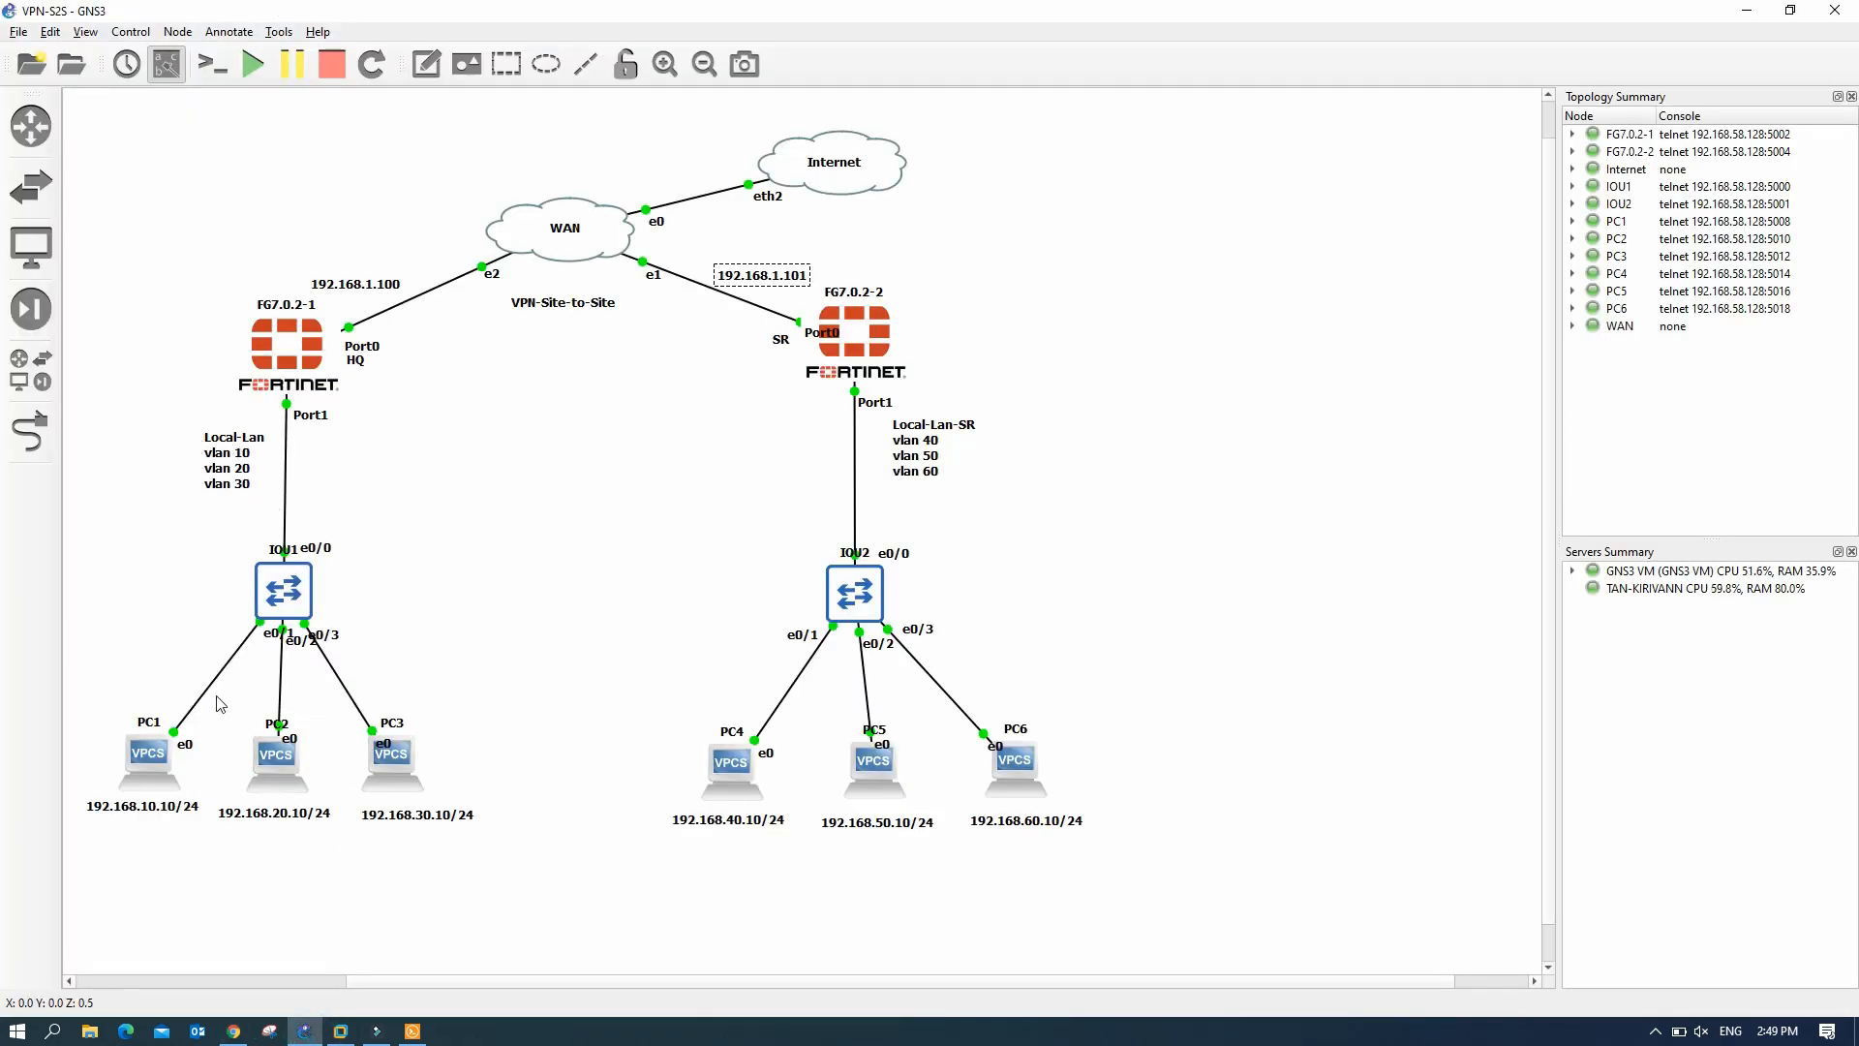
left_click(234, 1030)
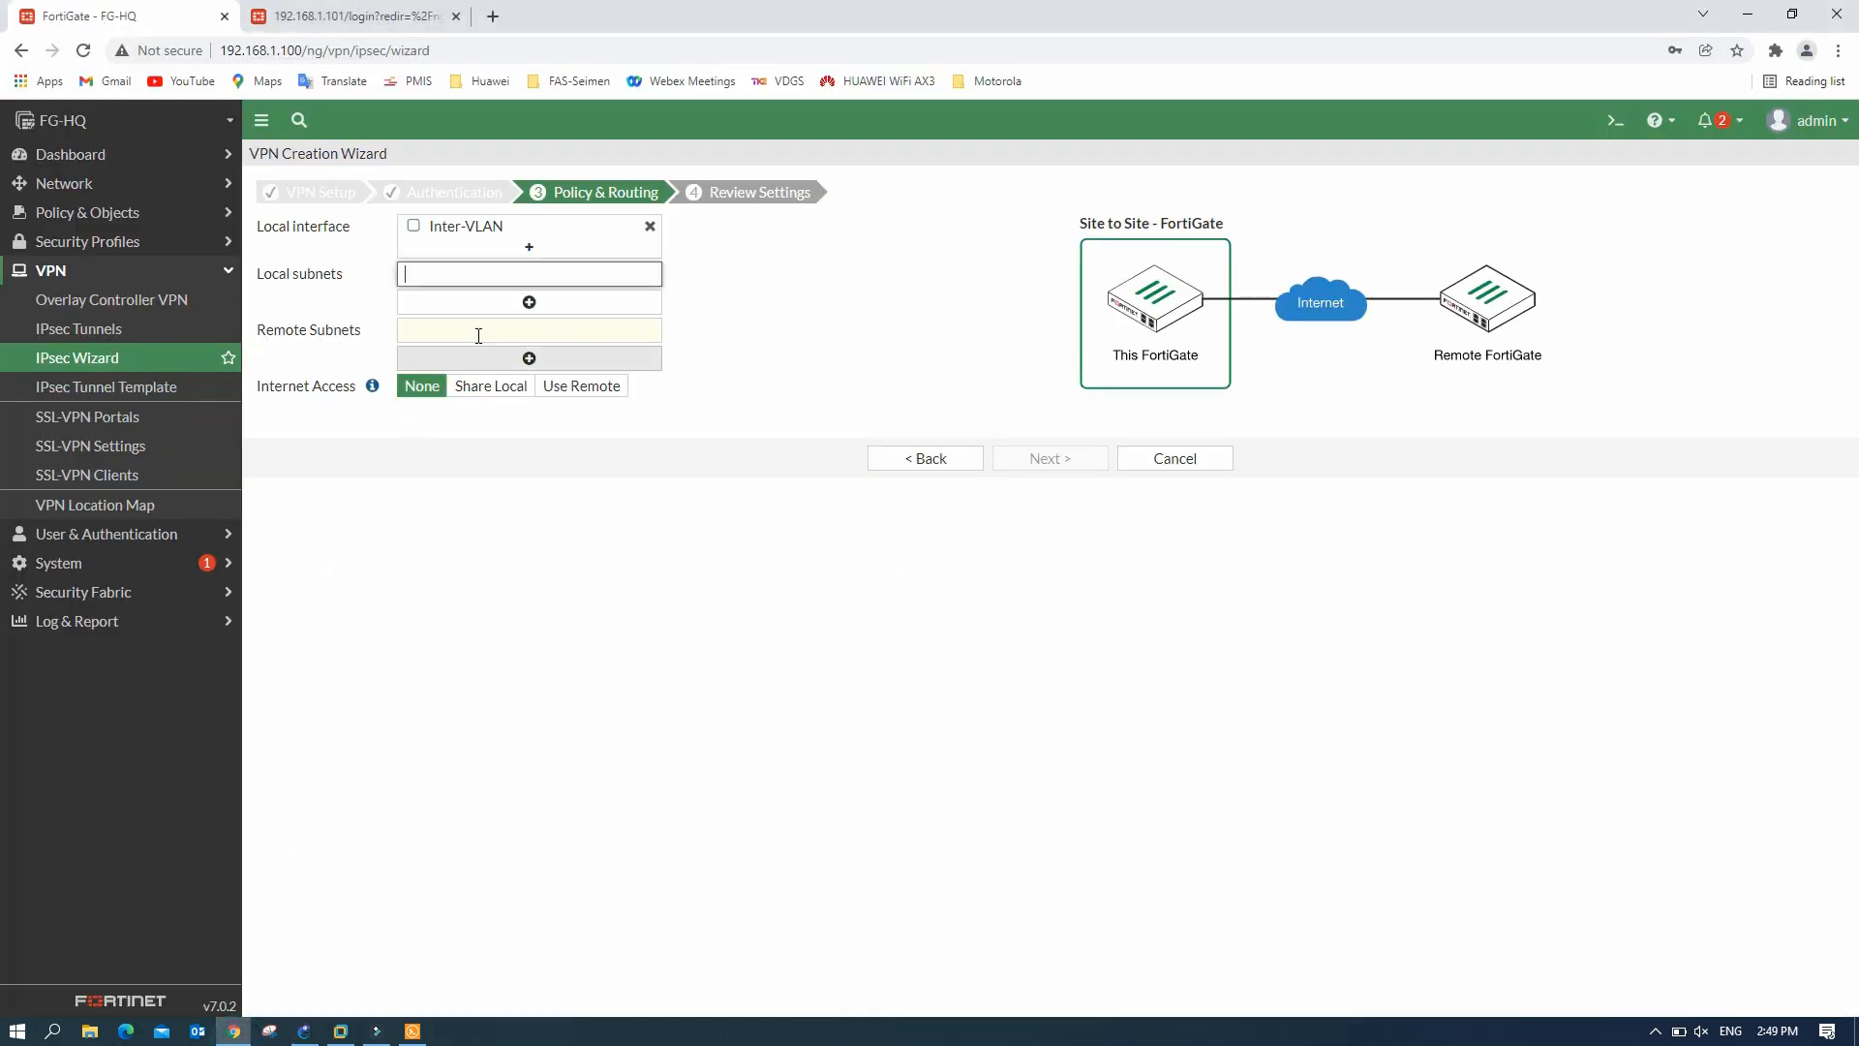
left_click(487, 273)
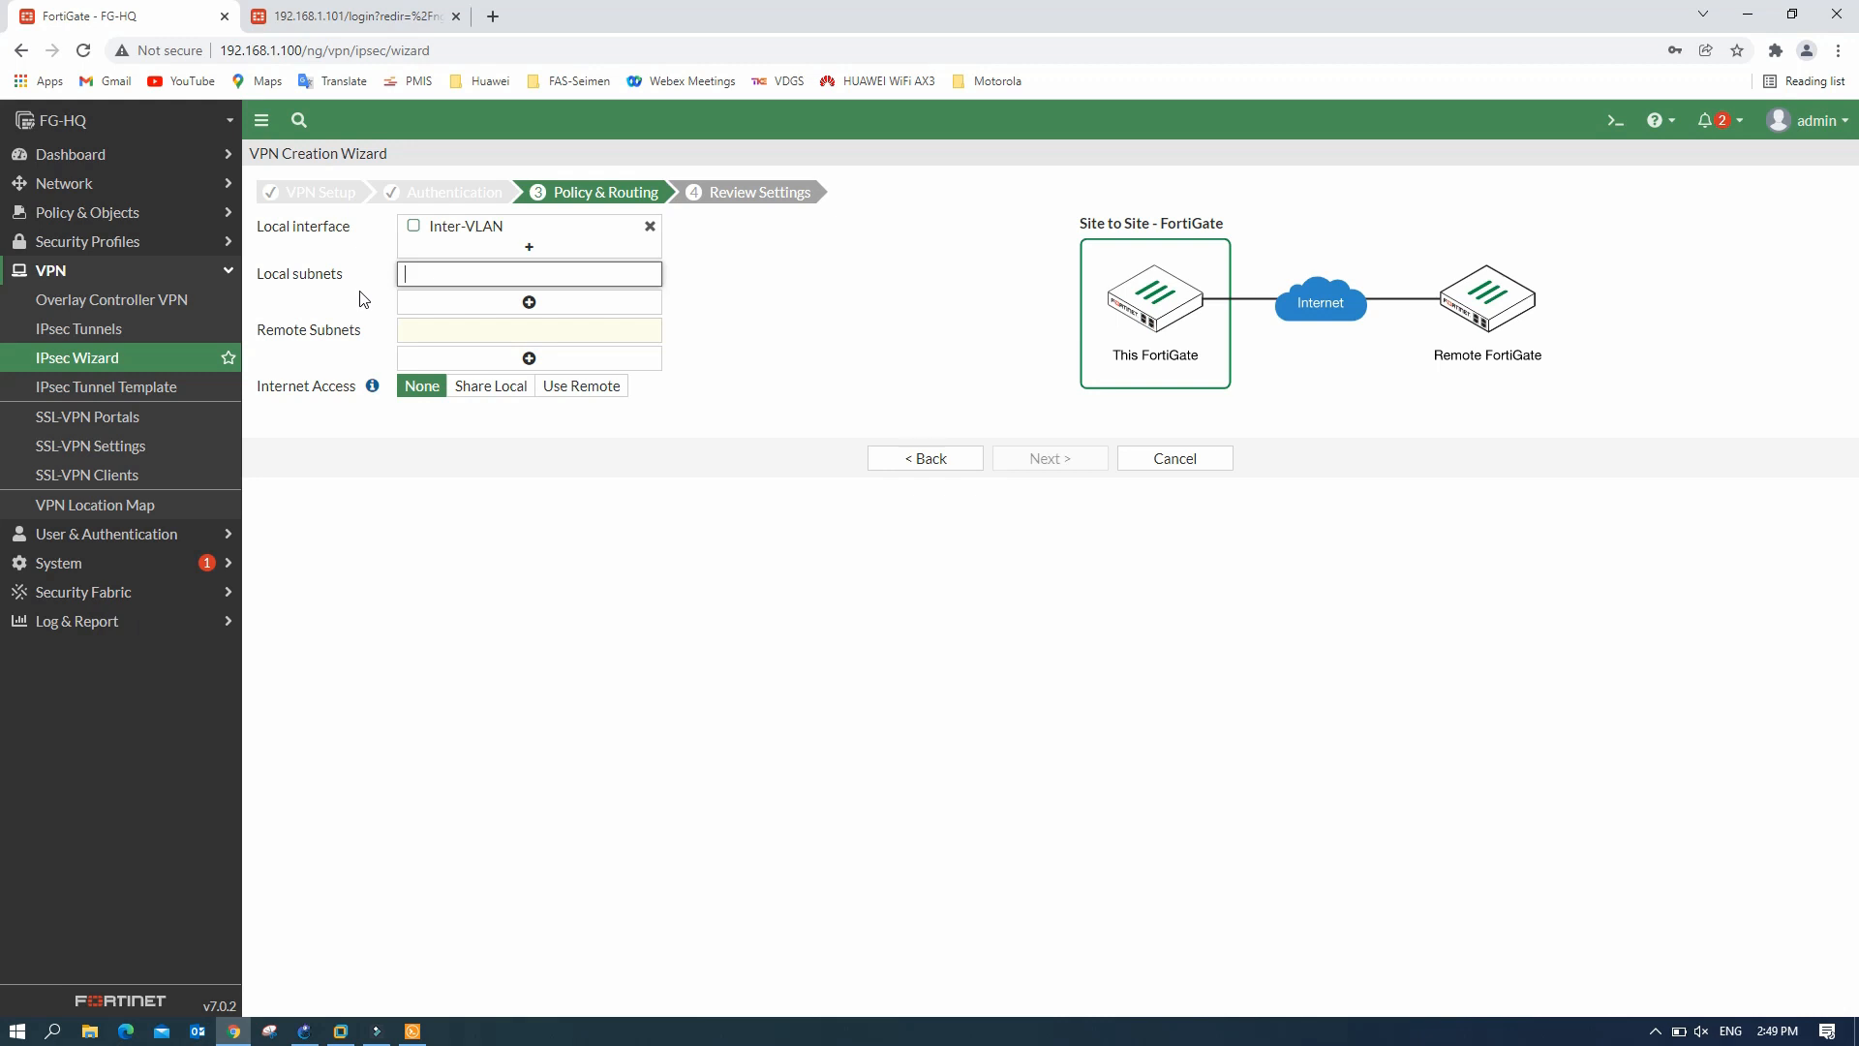
type("192.168.10.0/")
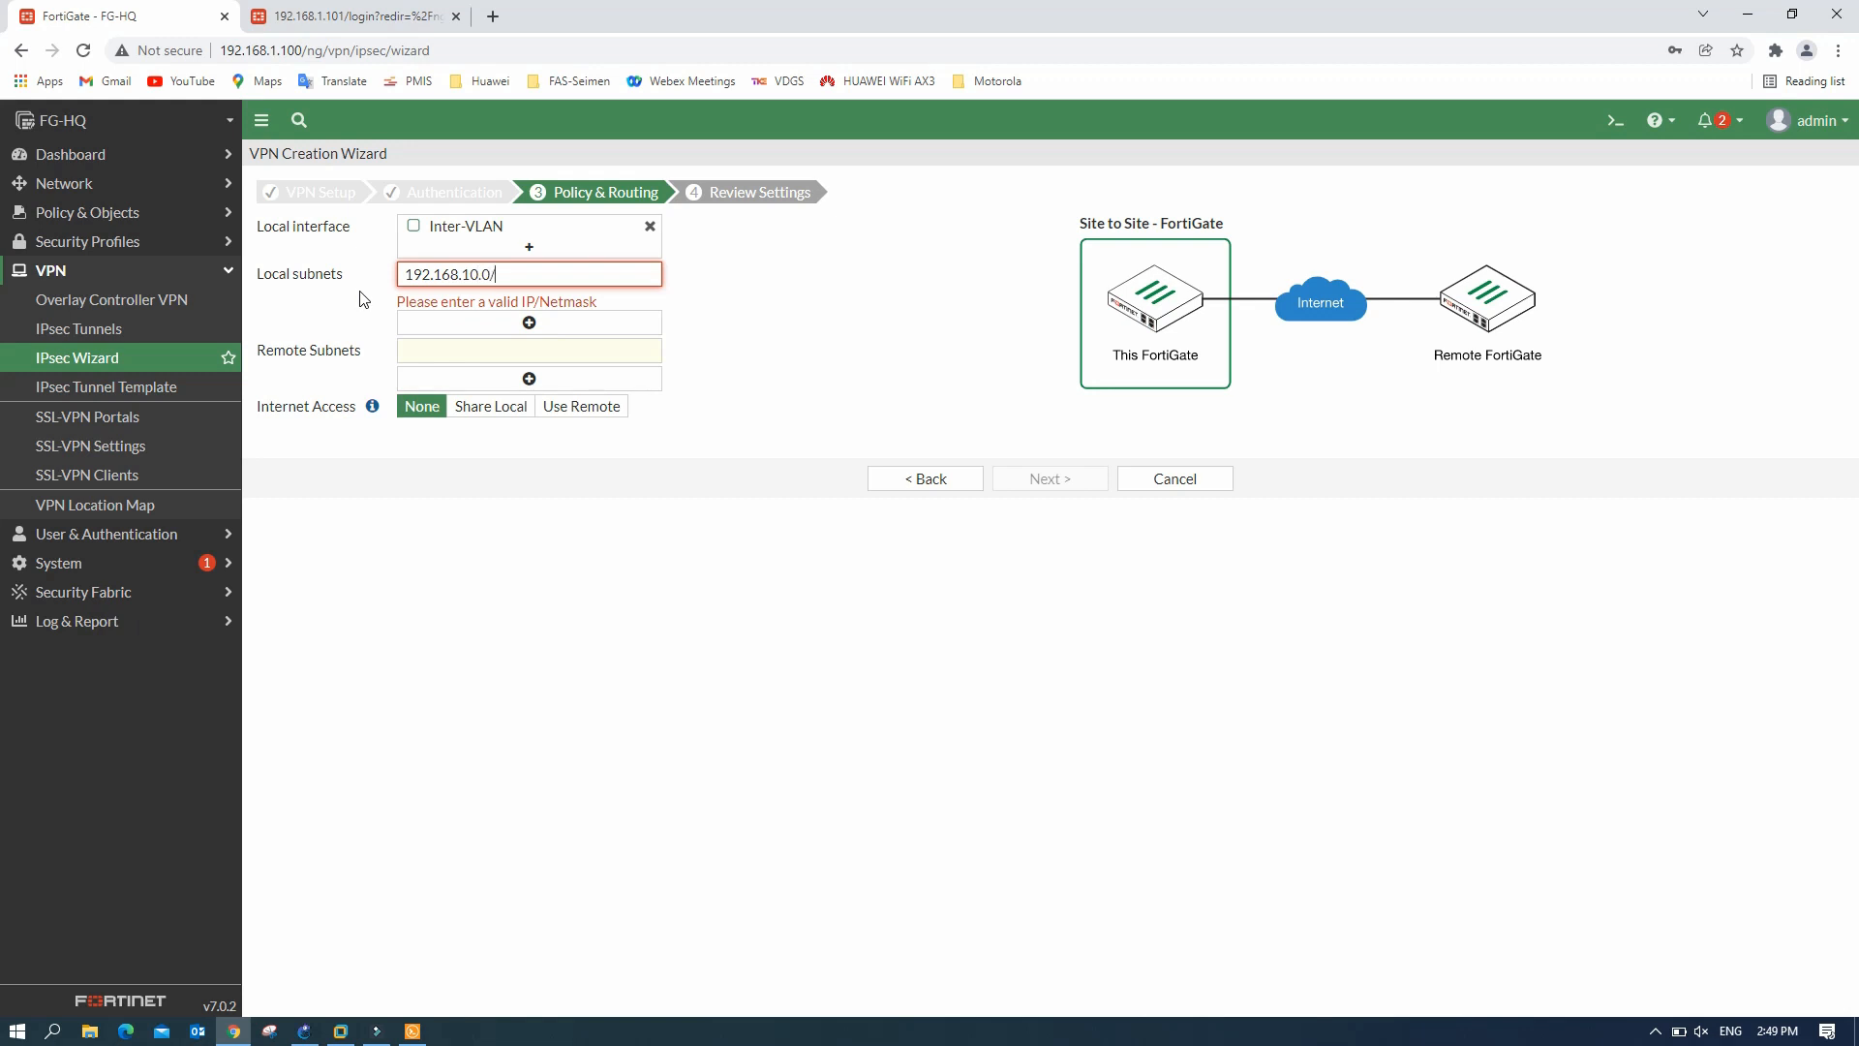
type("24")
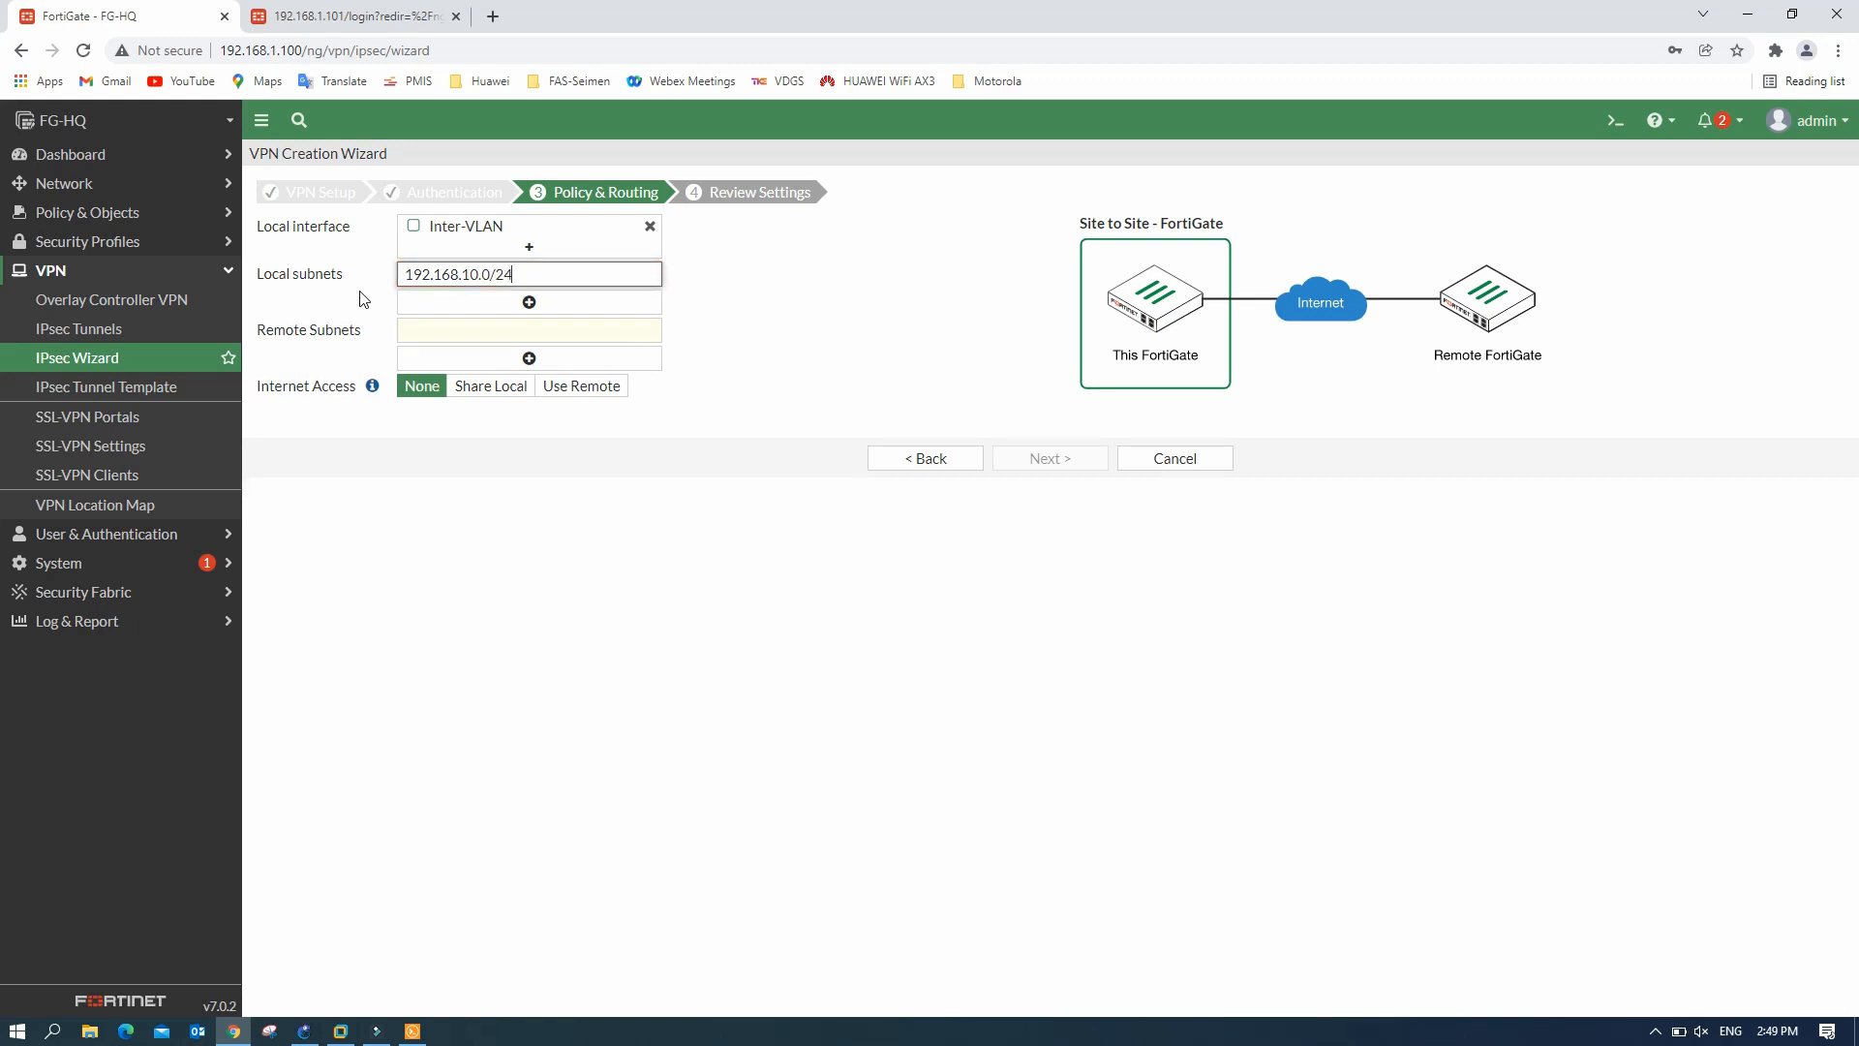
left_click(529, 302)
left_click_drag(517, 276, 358, 279)
key("ctrl+c")
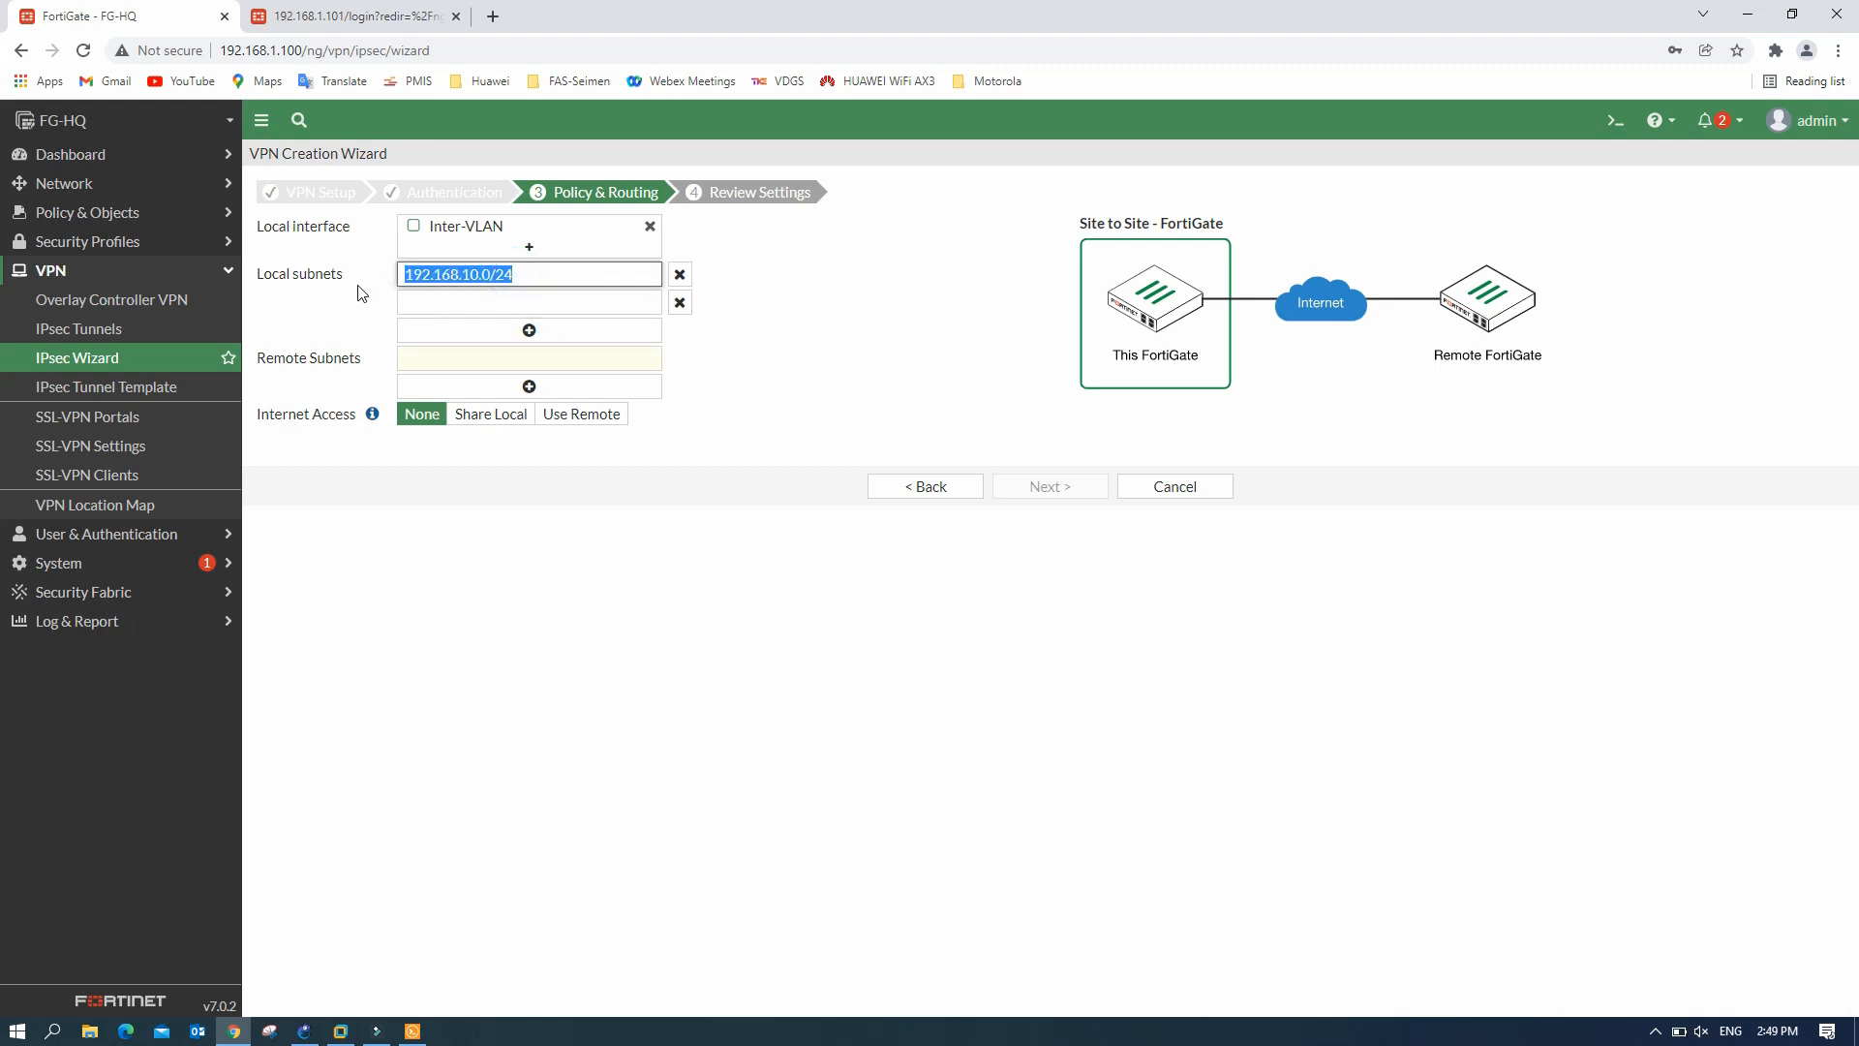
left_click(447, 303)
key("ctrl+v")
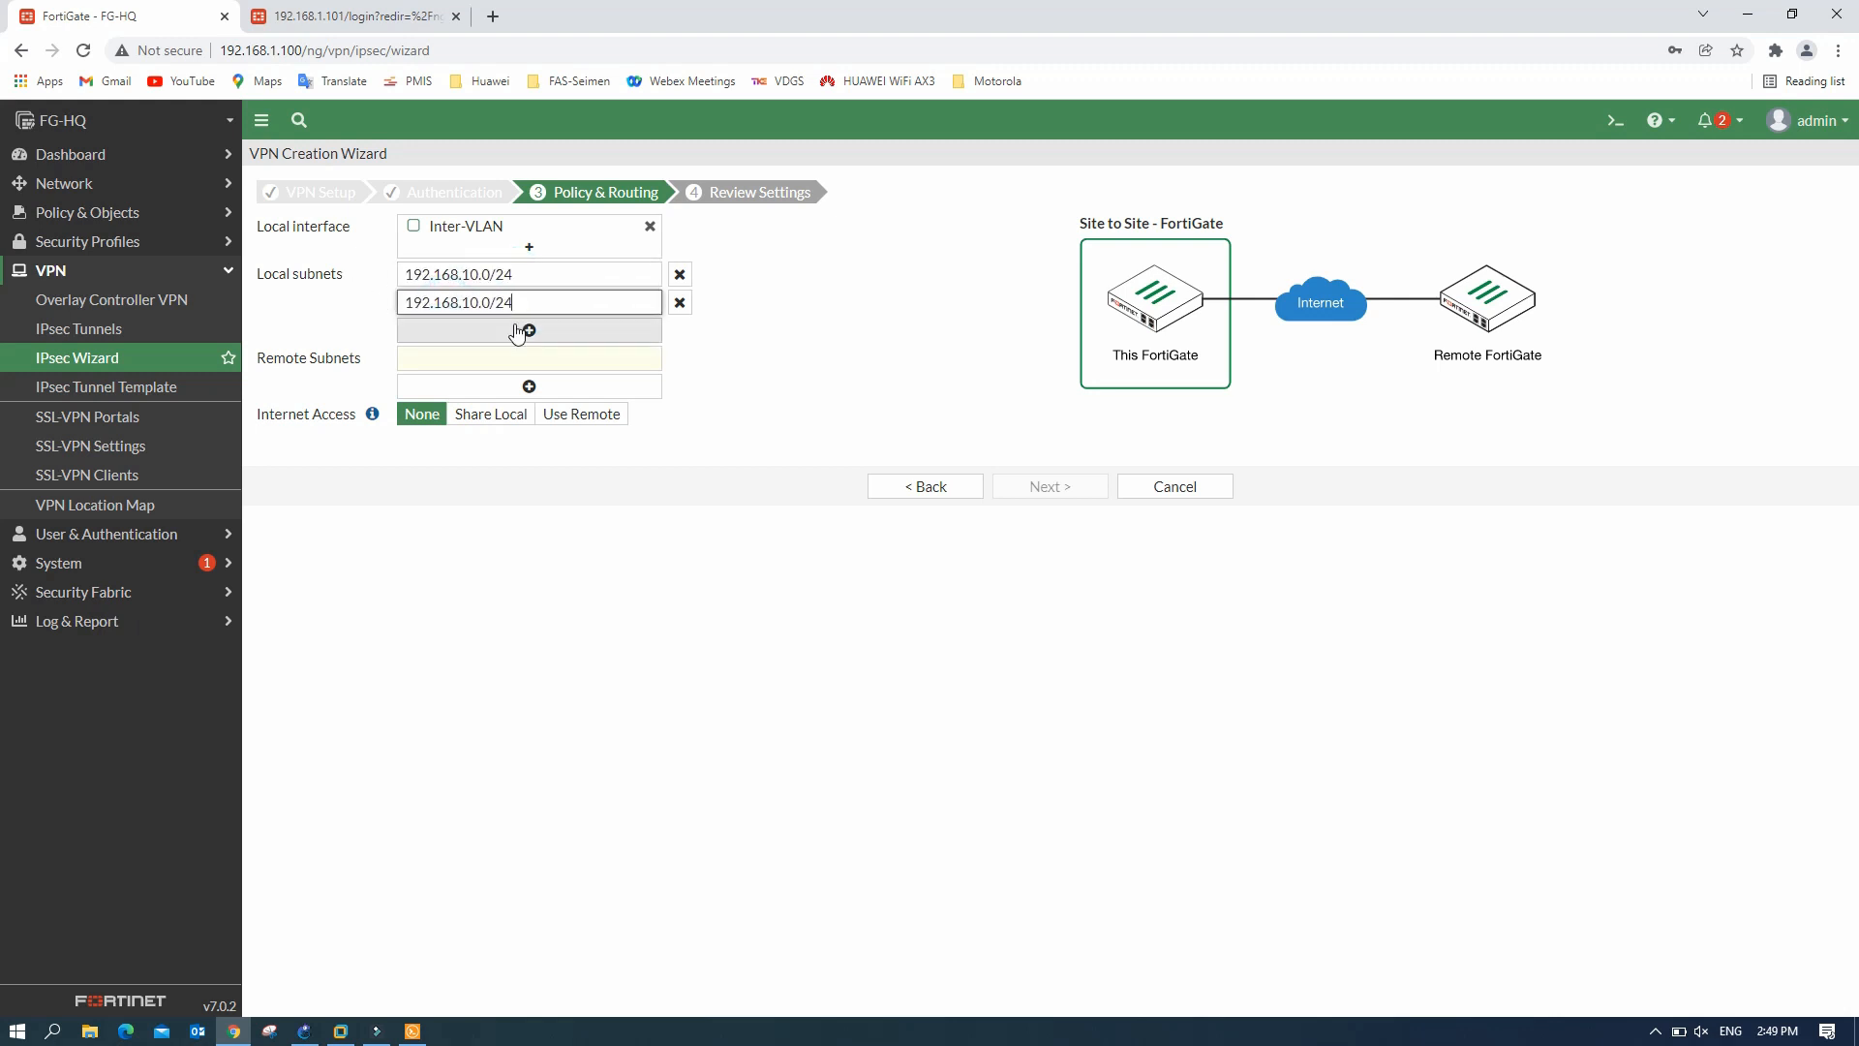
left_click(475, 302)
key("BackSpace")
type("2")
- Add 192.168.30.0/24 as the third local subnet
left_click(532, 332)
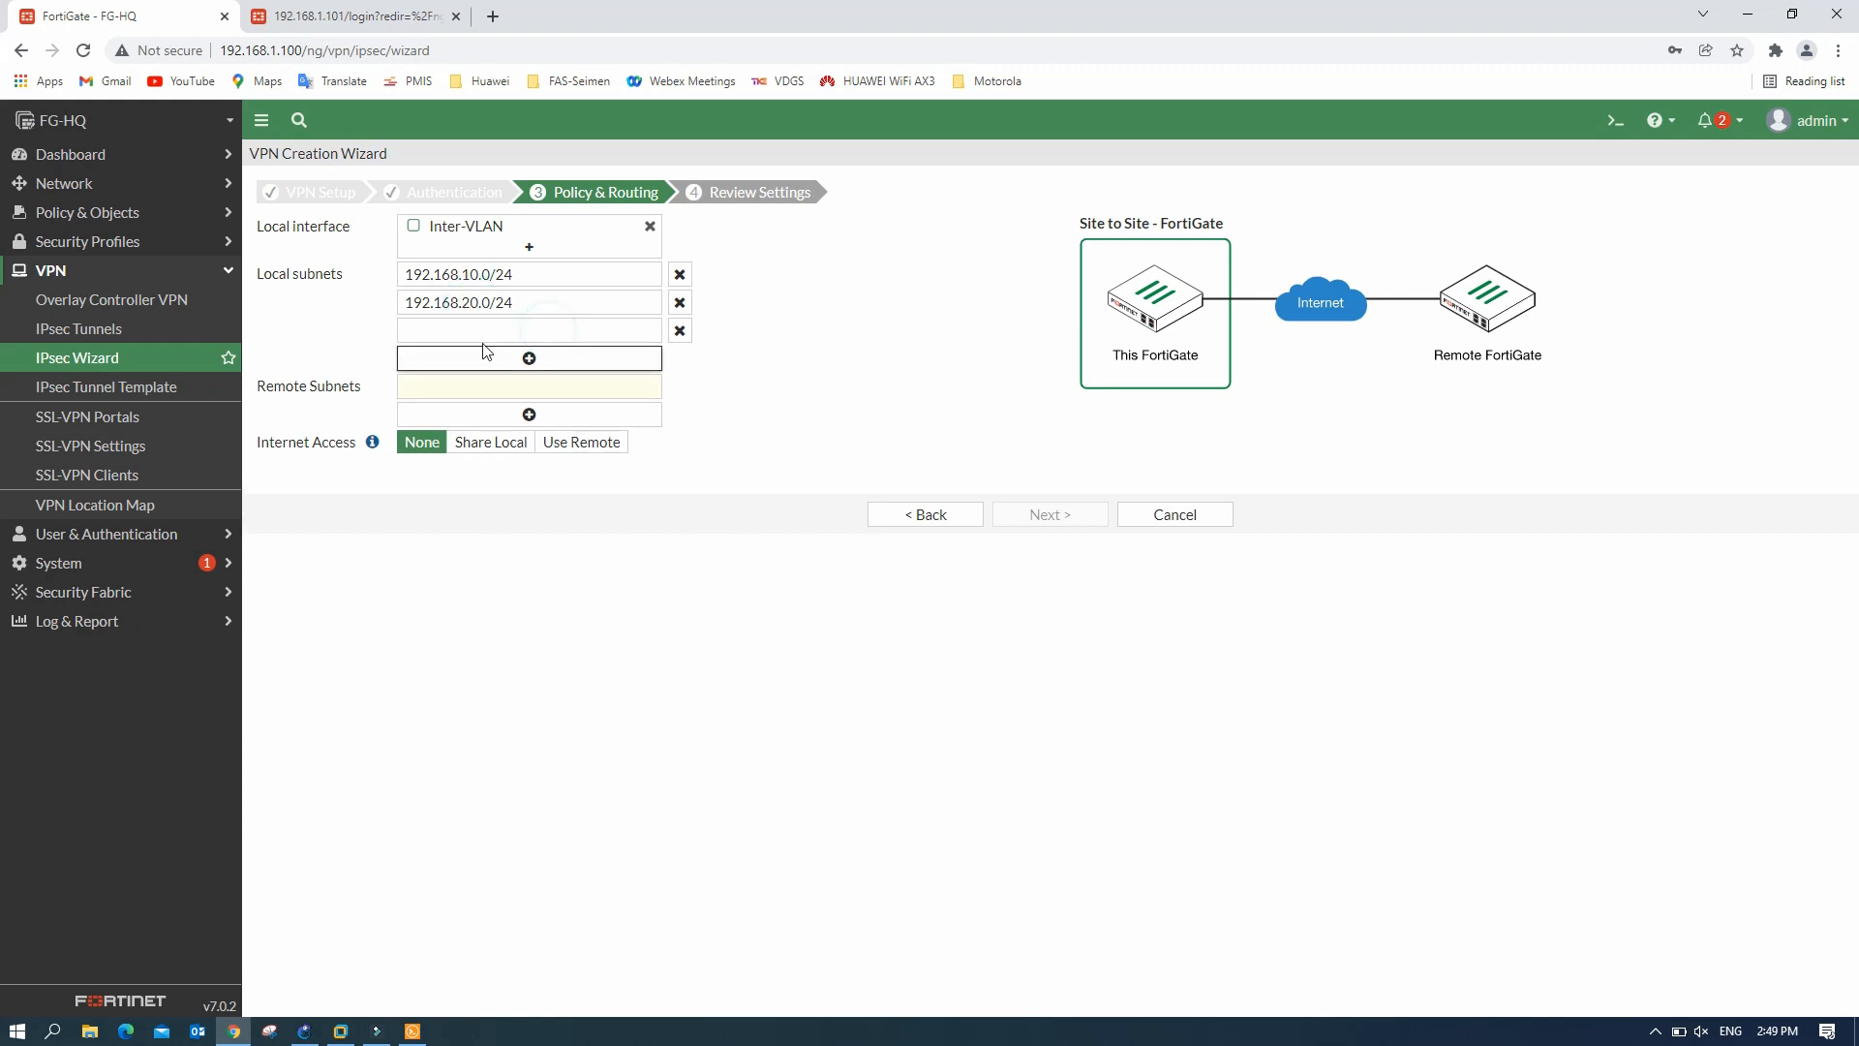
left_click(482, 329)
key("ctrl+v")
key("BackSpace")
type("3")
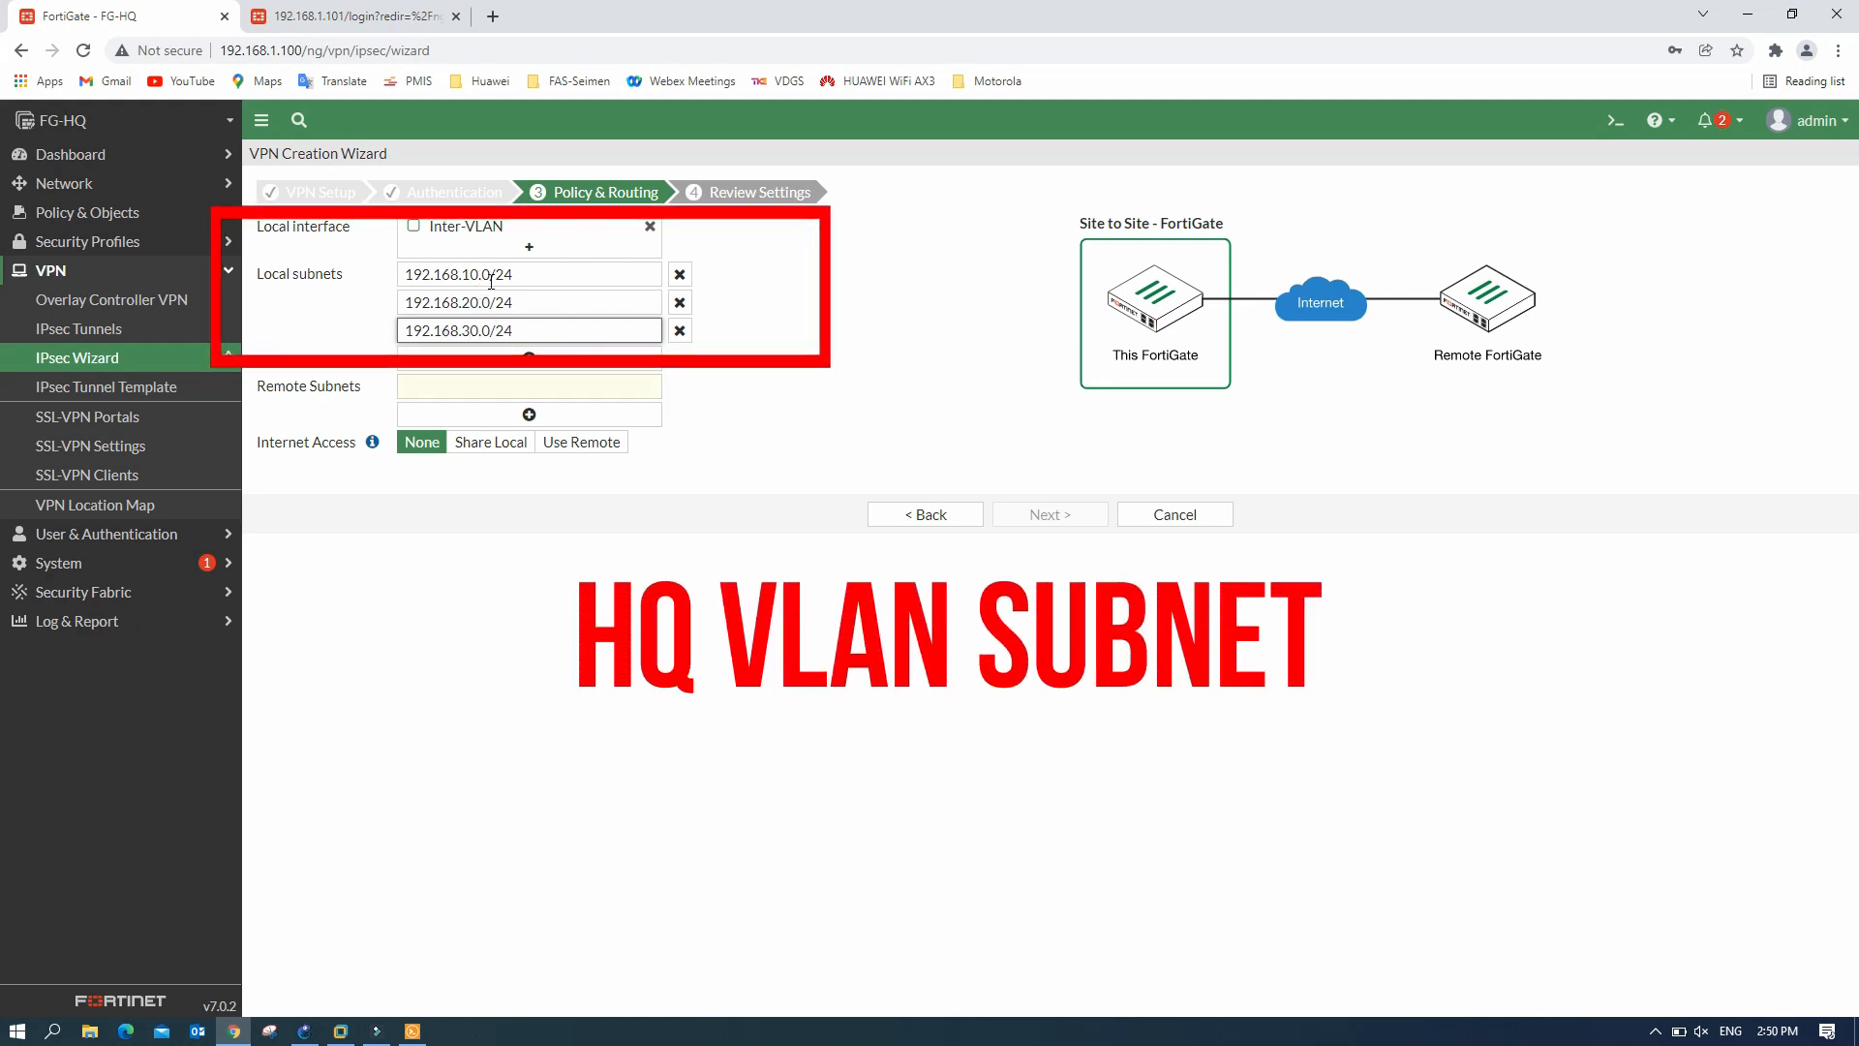
left_click(799, 350)
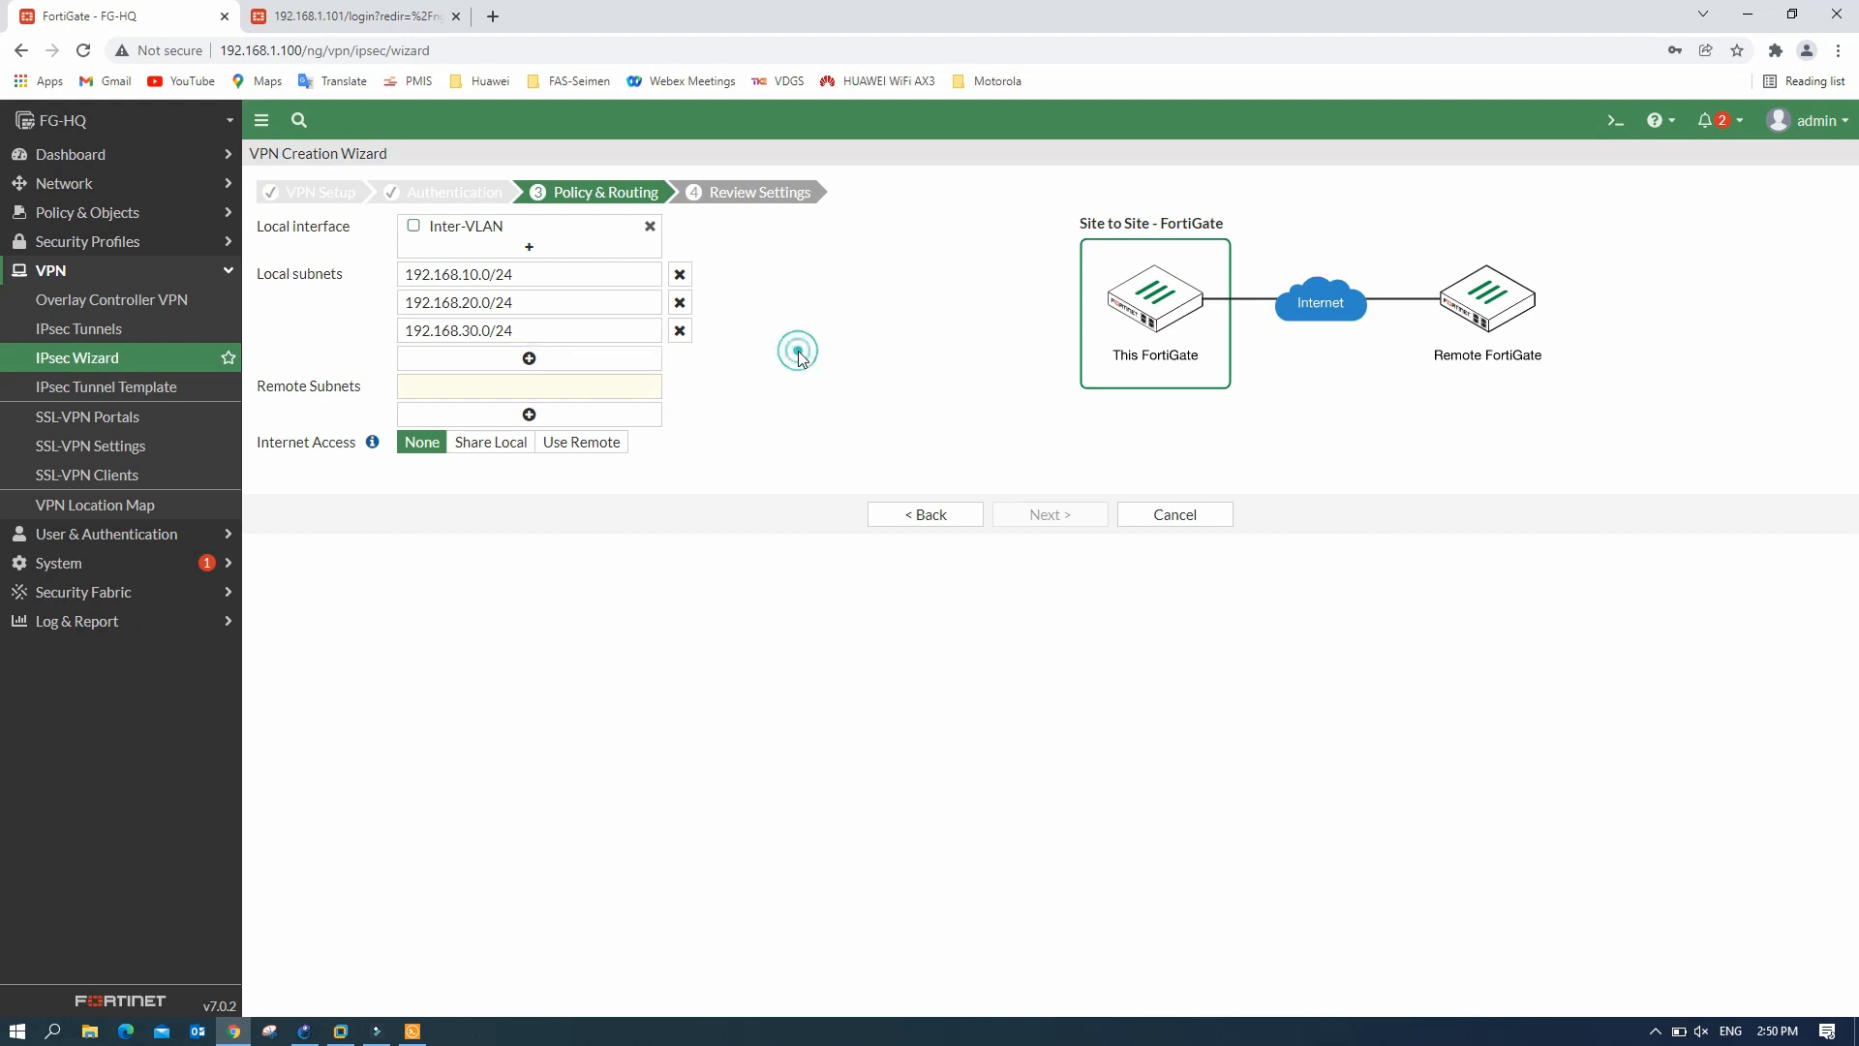
left_click(407, 390)
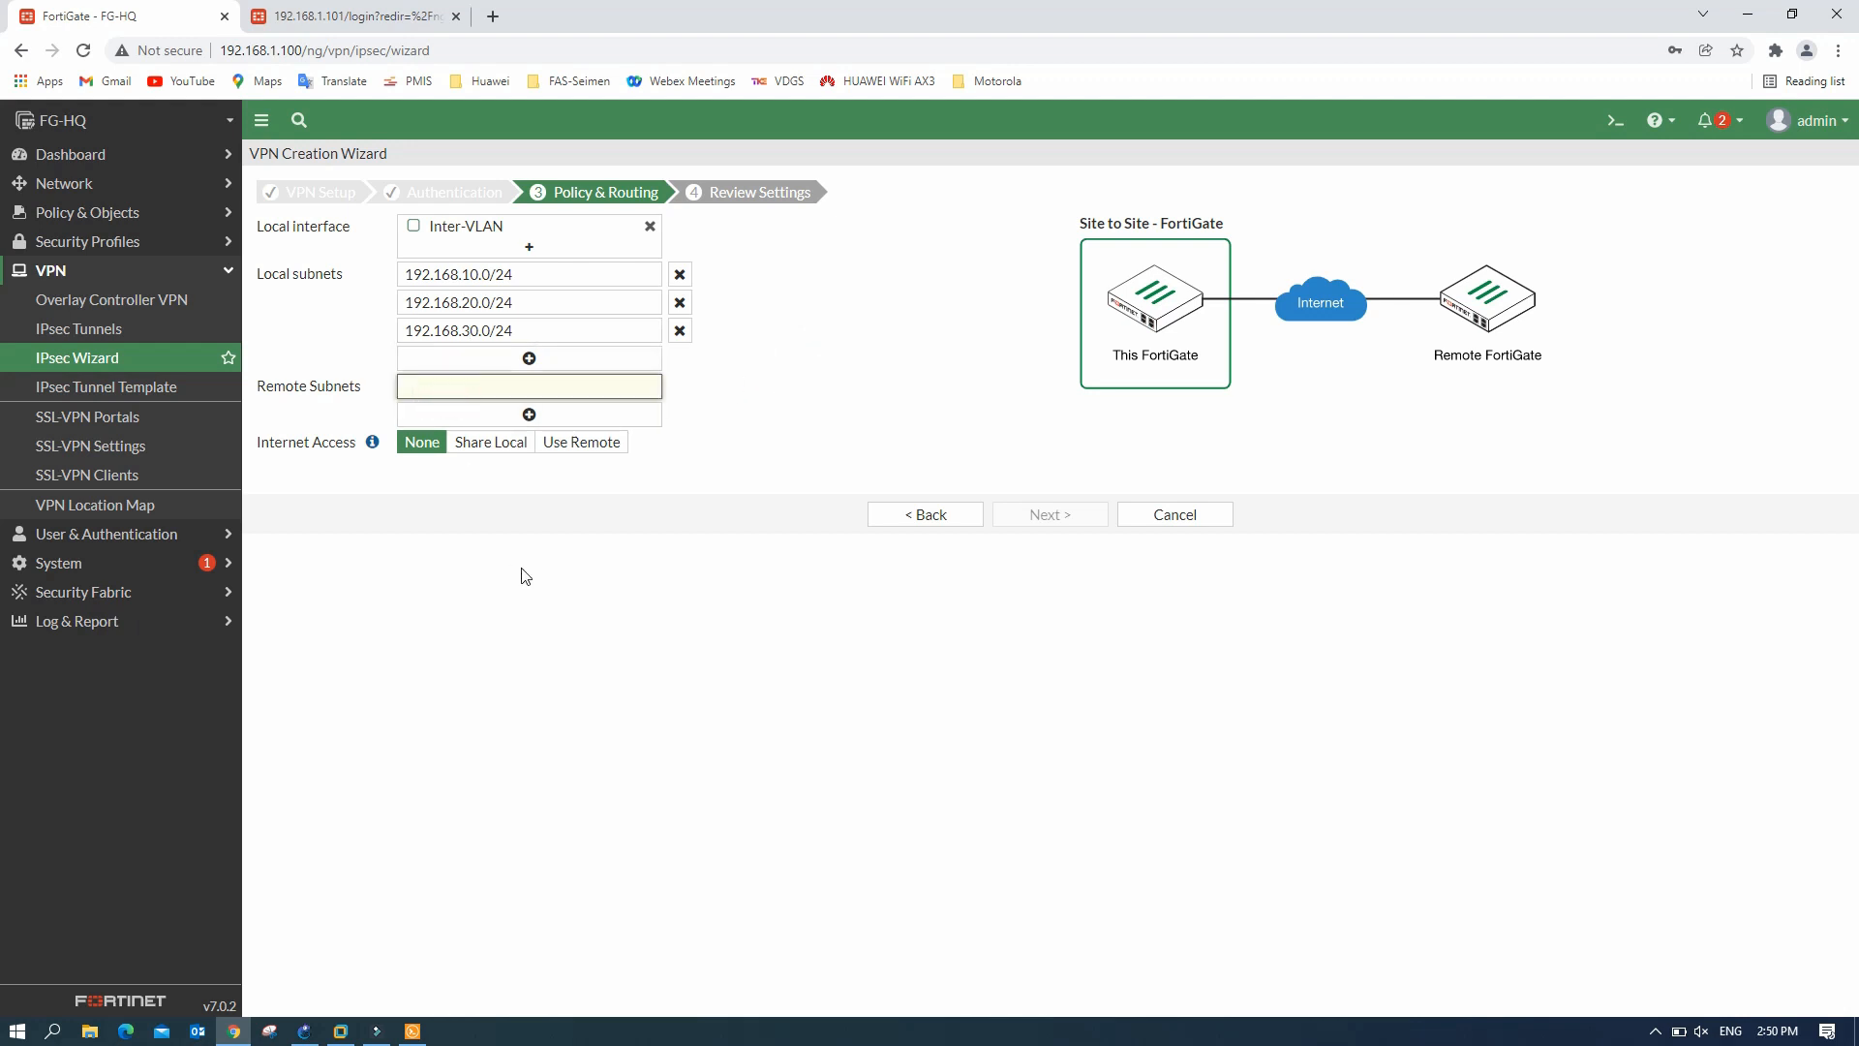
- Enter remote subnets 192.168.40.0/24 and 192.168.50.0/24
left_click(304, 1031)
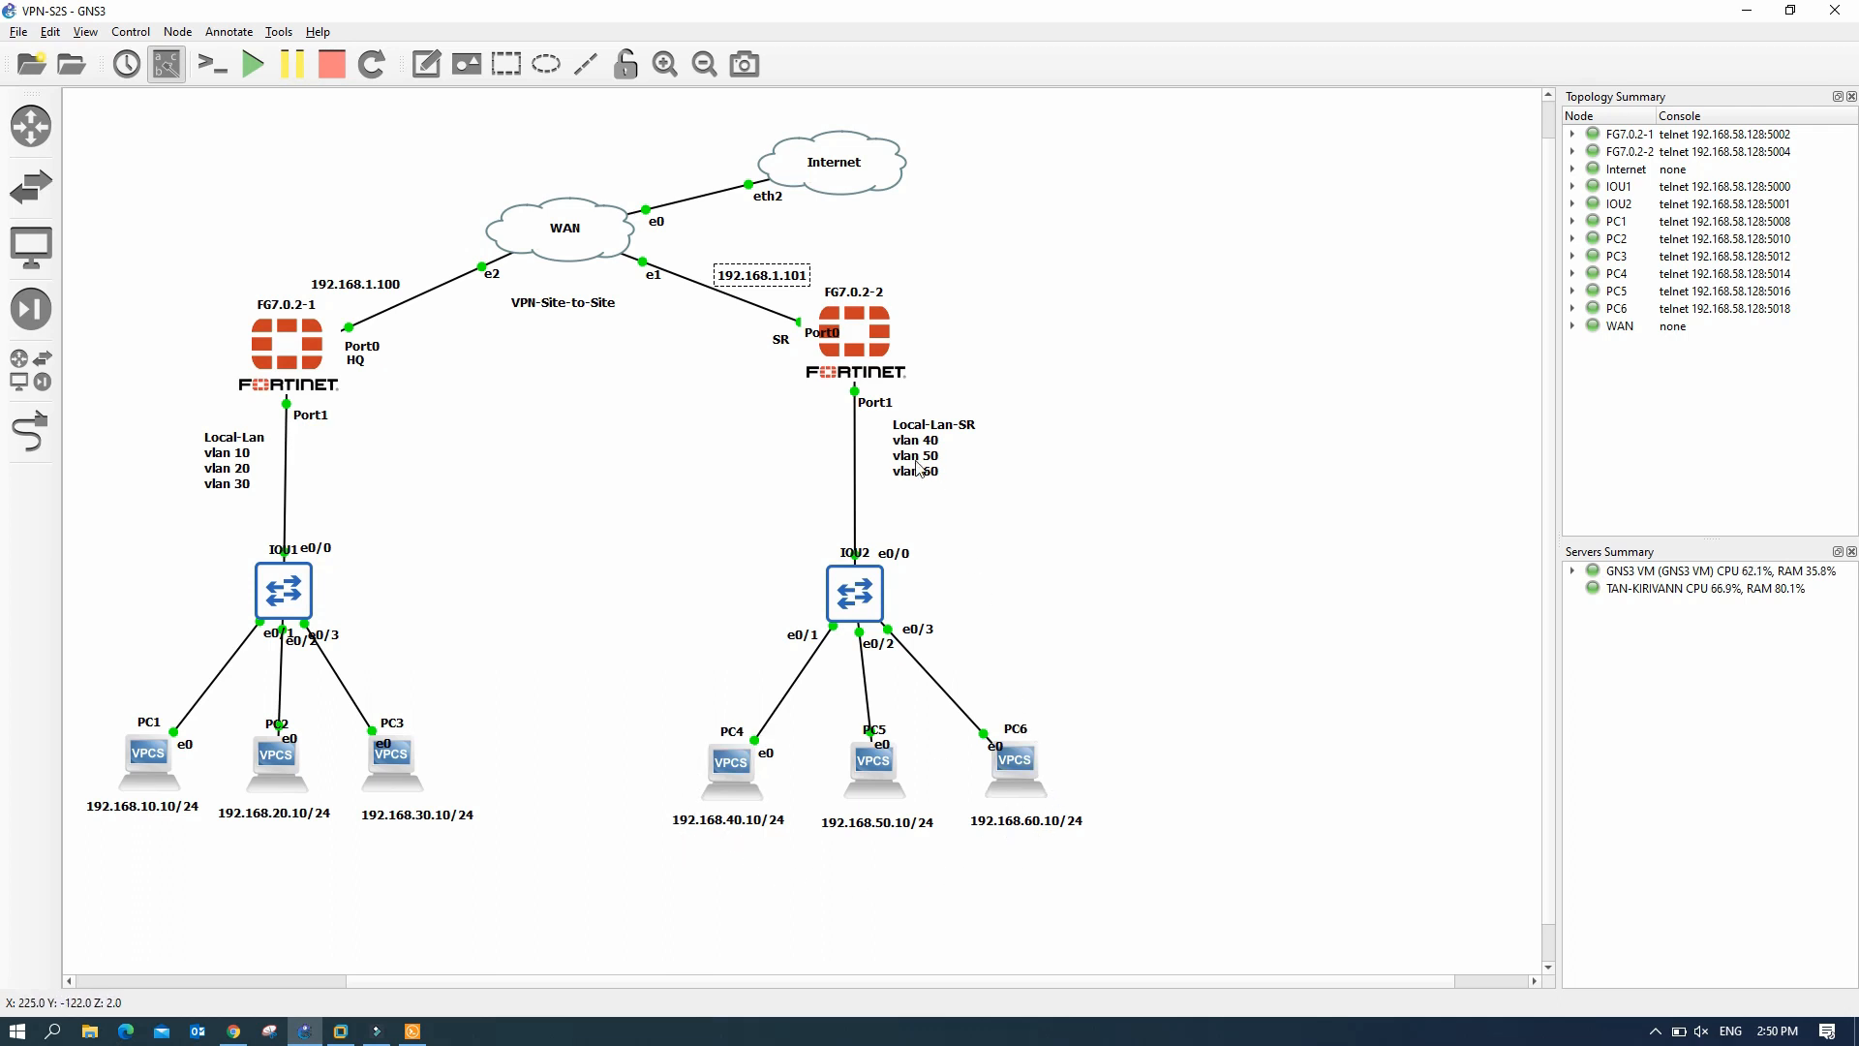
left_click(234, 1031)
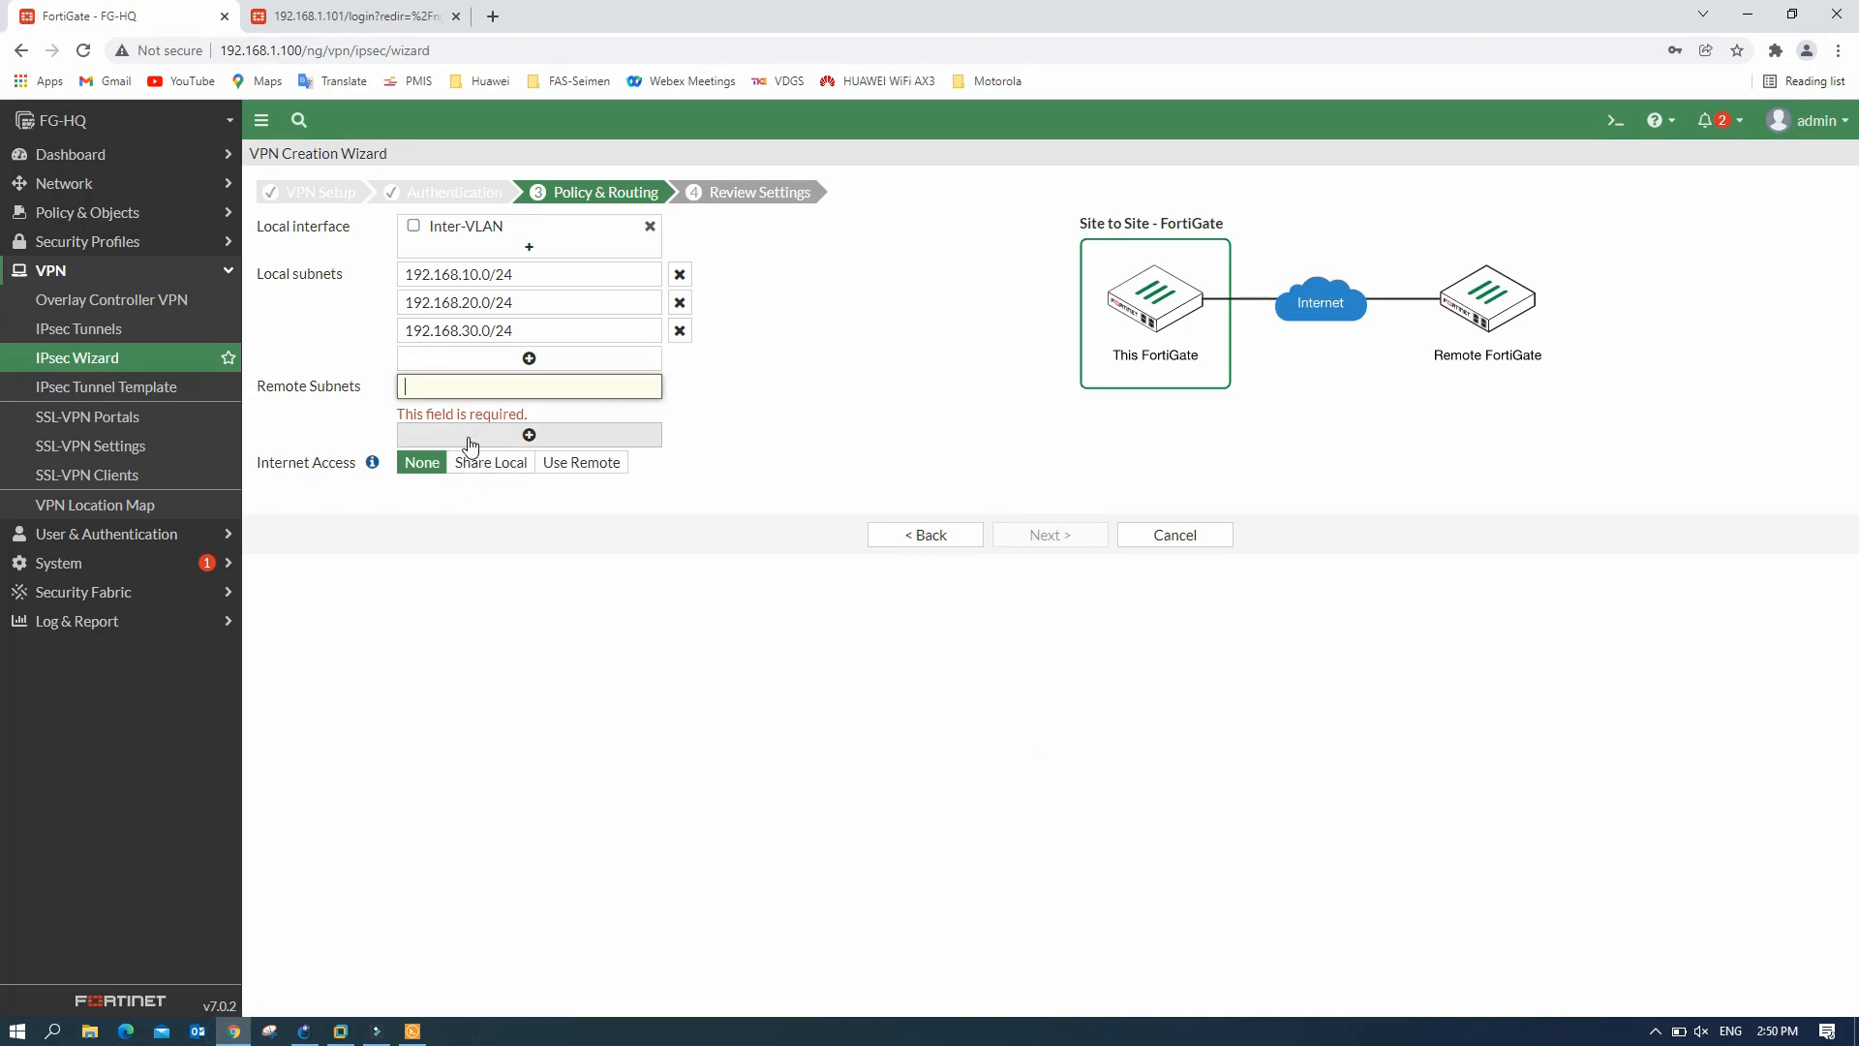
type("192.168.10.0/24")
left_click(472, 387)
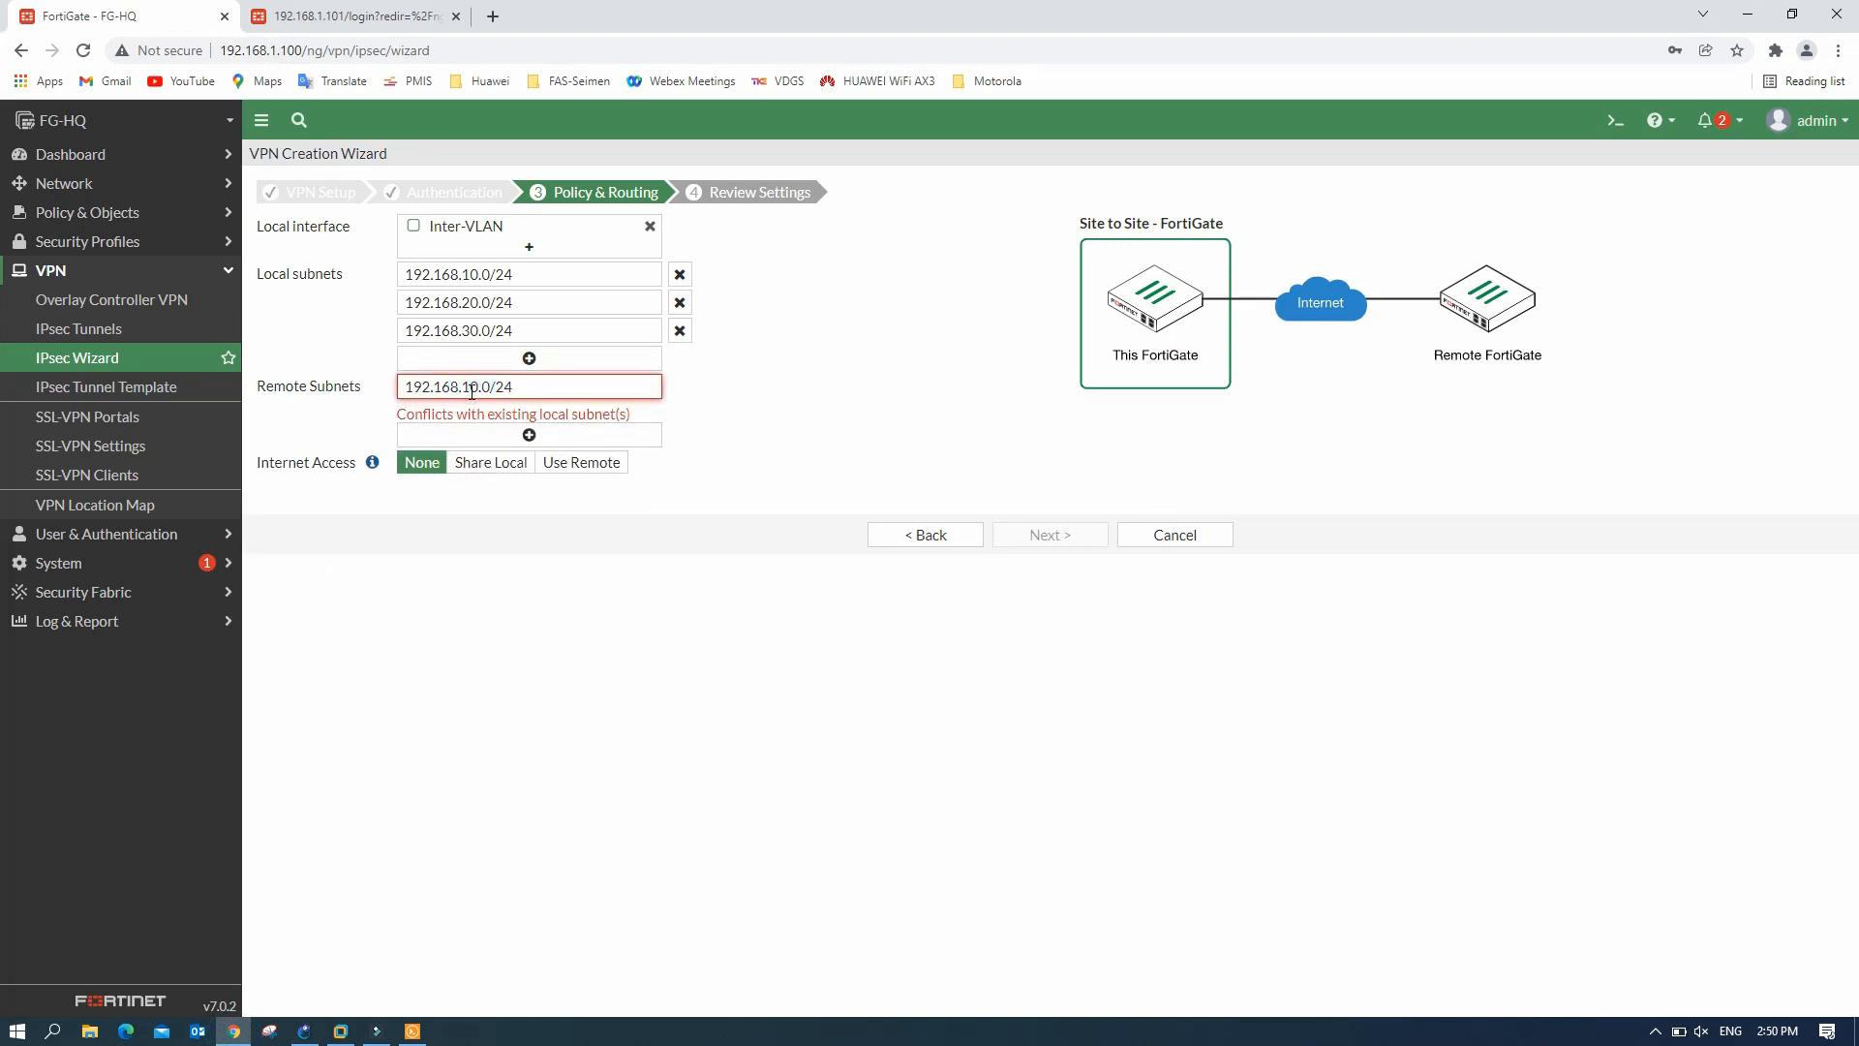
key("BackSpace")
type("4")
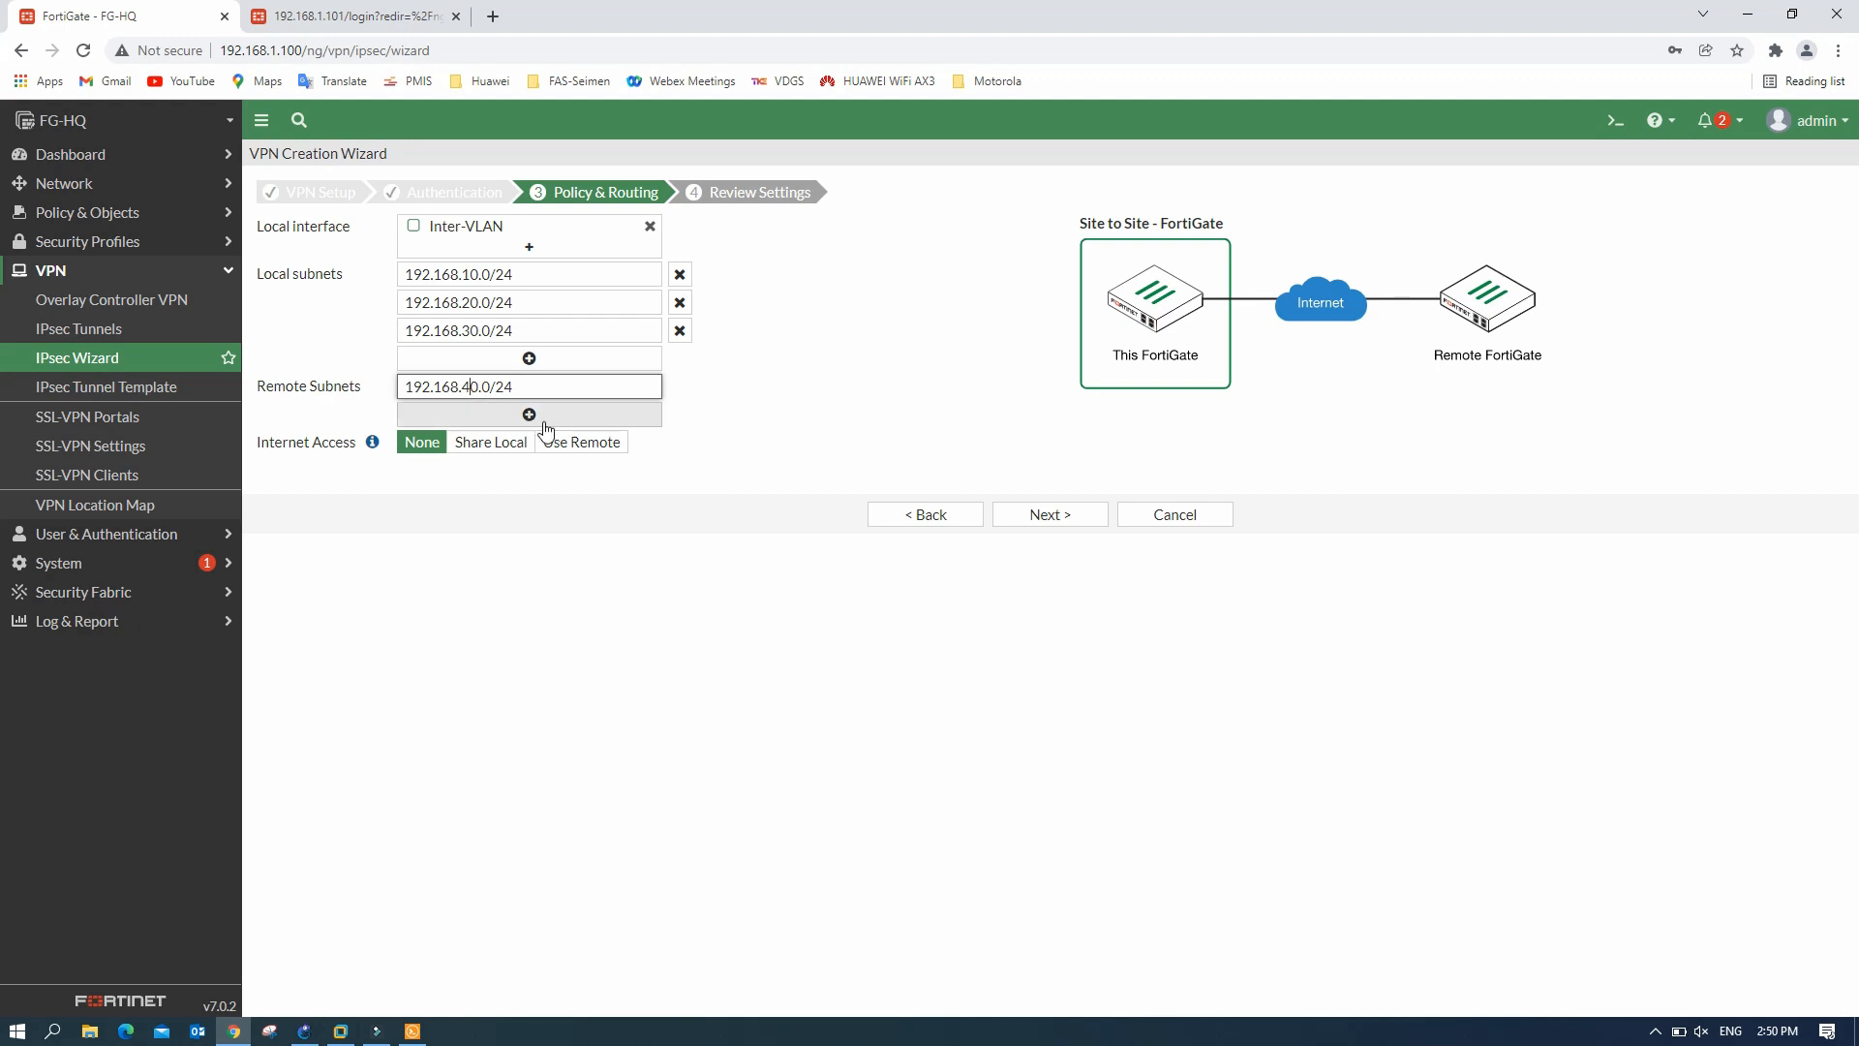
left_click(498, 414)
left_click(501, 413)
type("192.168.10.0/24")
left_click(468, 420)
key("BackSpace")
type("5")
- Add 192.168.60.0/24 as the third remote subnet
left_click(523, 443)
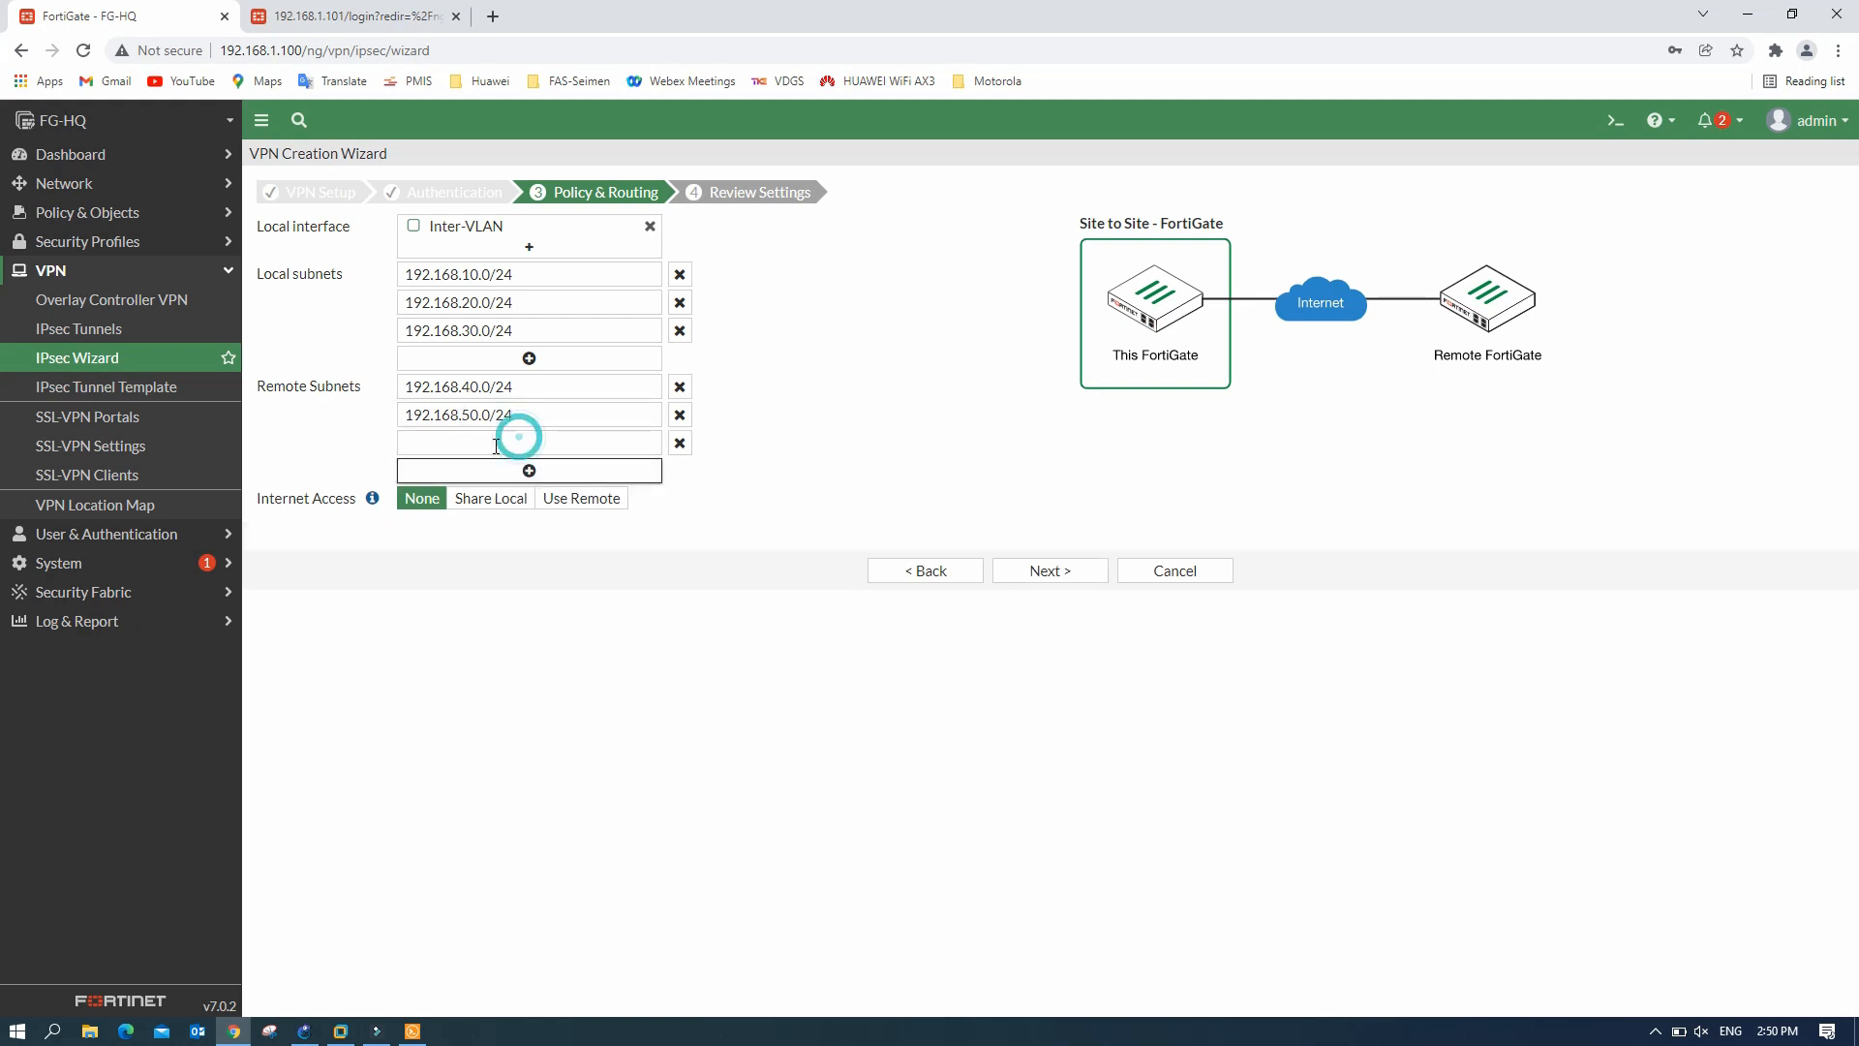
left_click(467, 441)
type("192.168.10.0/24")
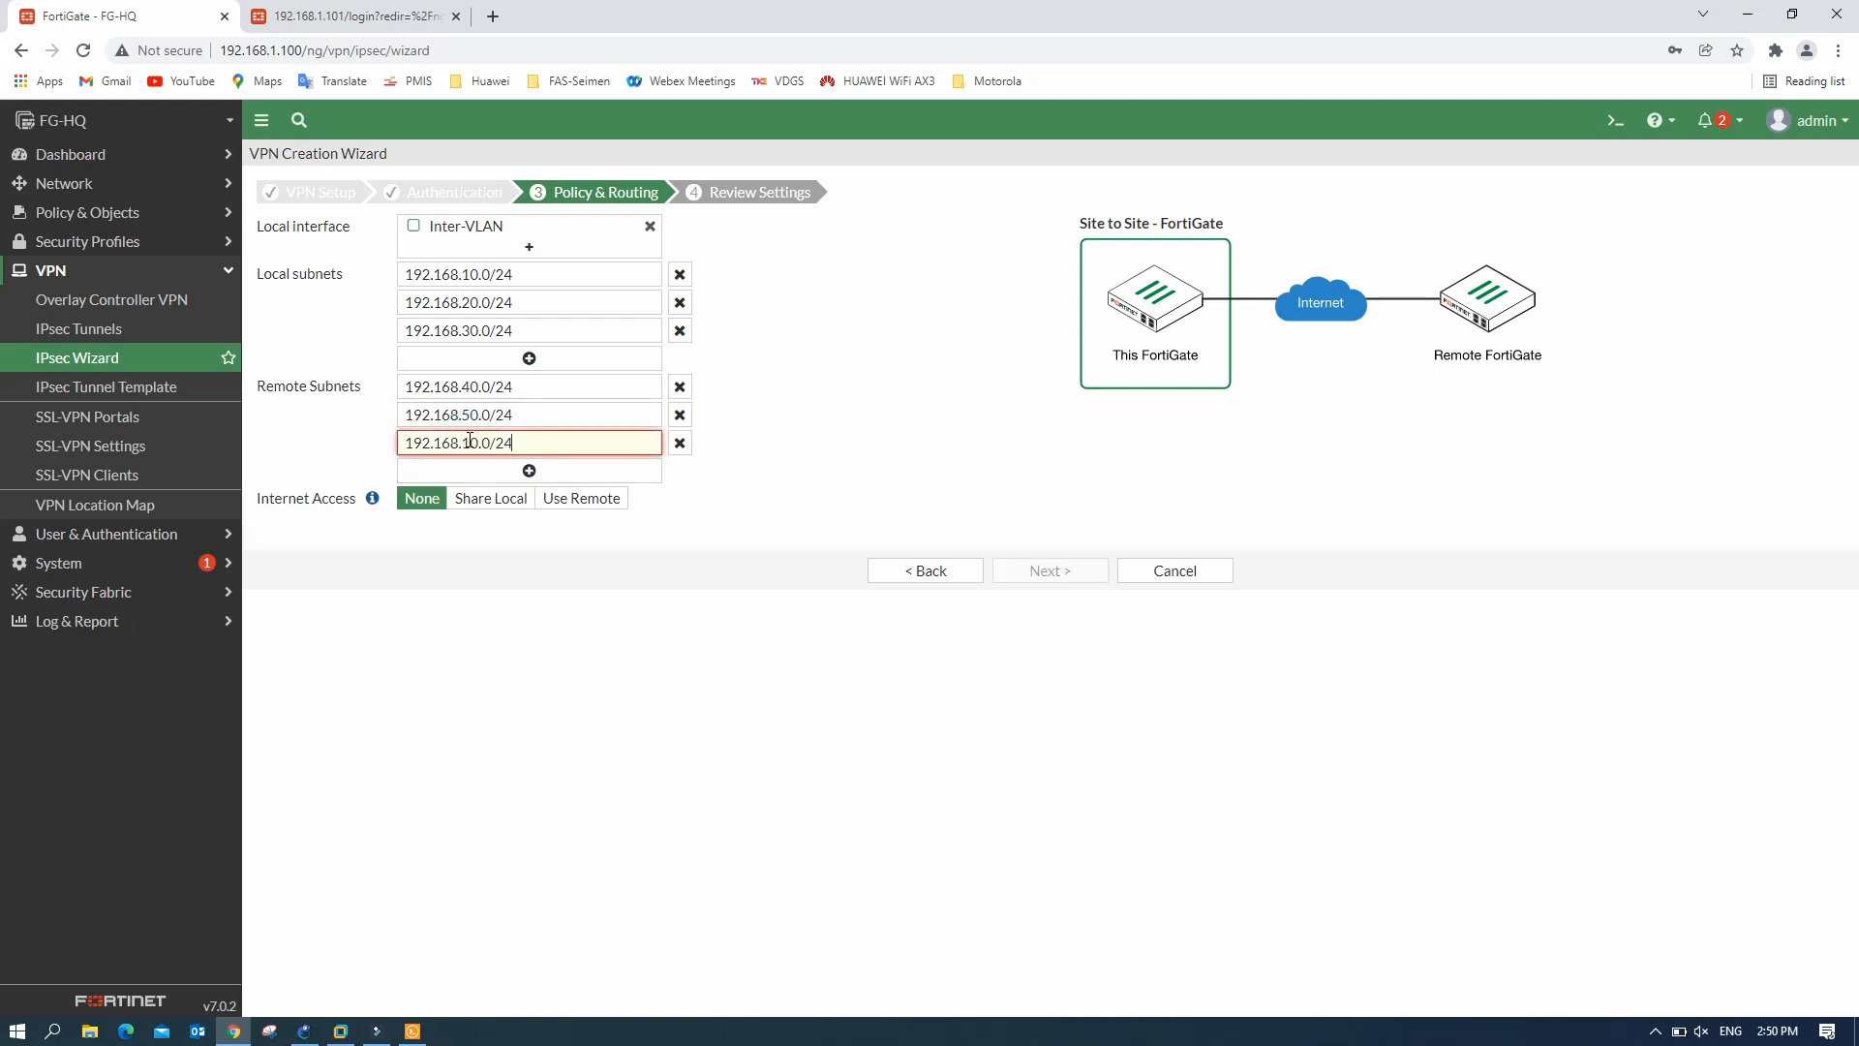
left_click(472, 443)
key("BackSpace")
type("6")
left_click(806, 364)
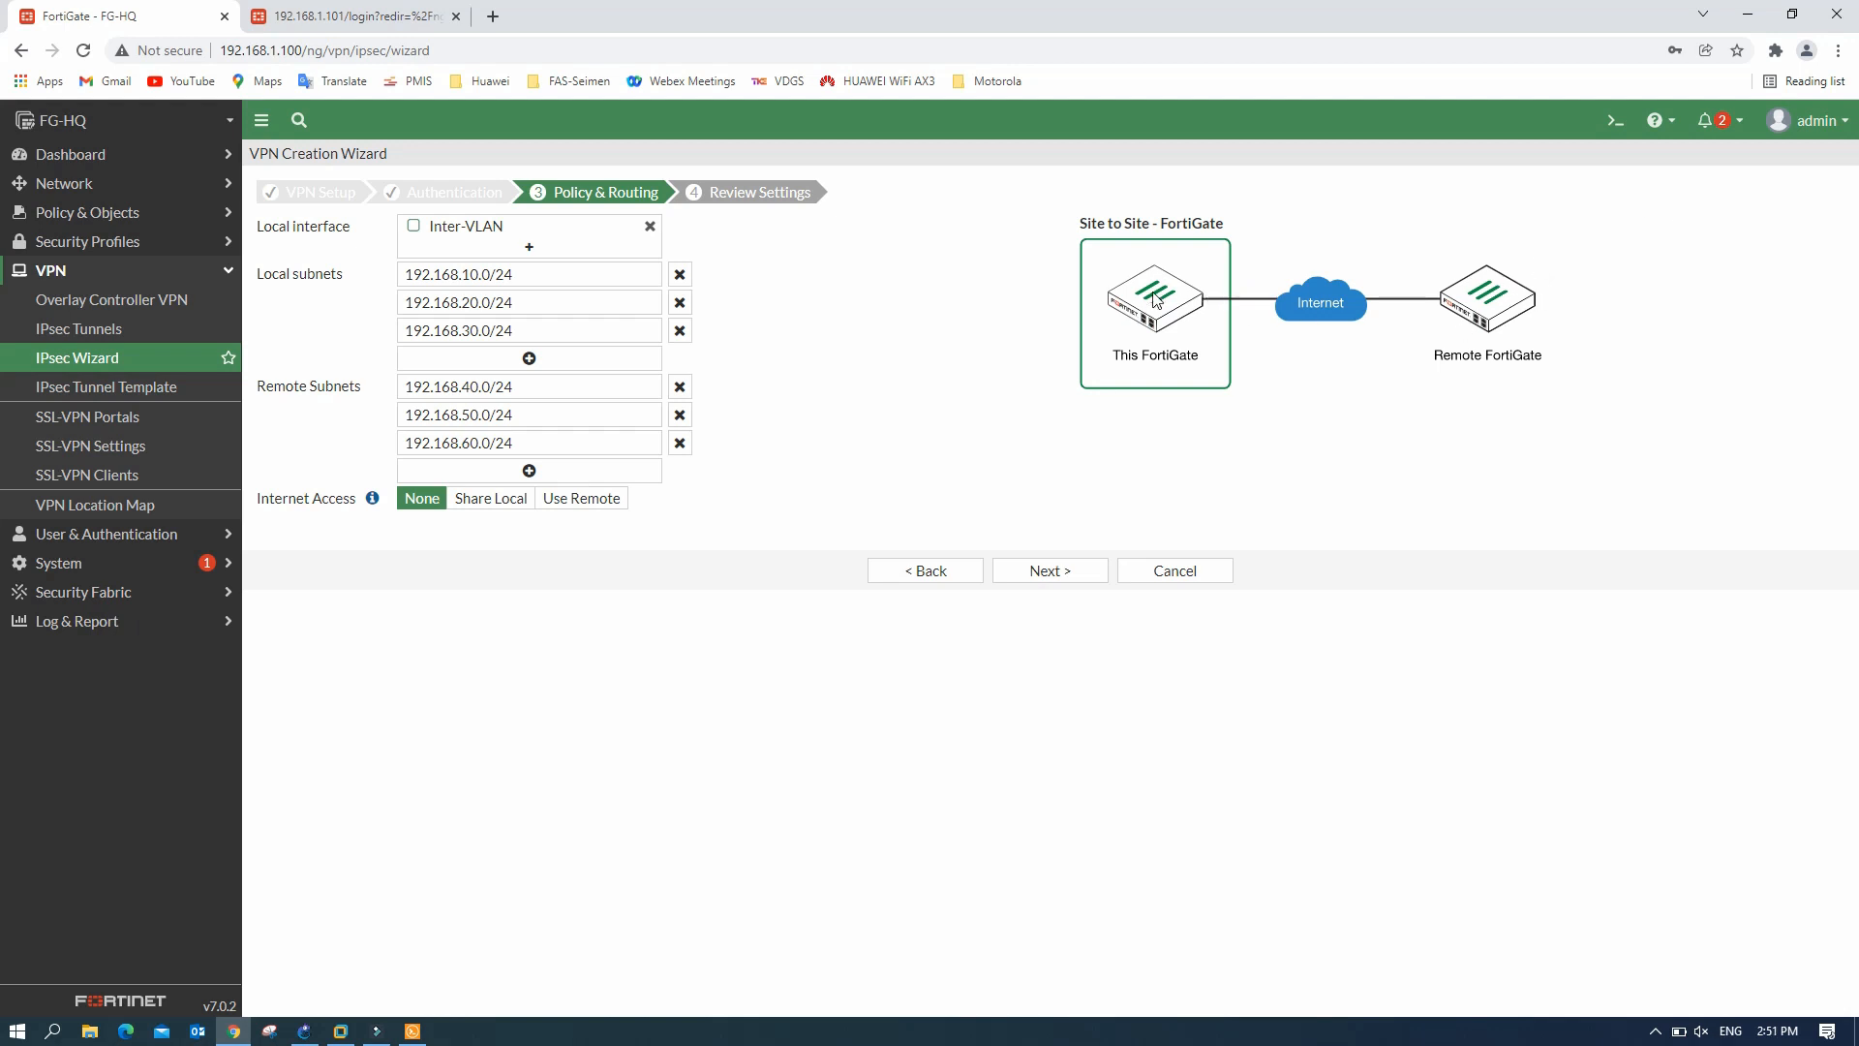
- Try Share Local and Use Remote internet access, then leave it at None
left_click(492, 504)
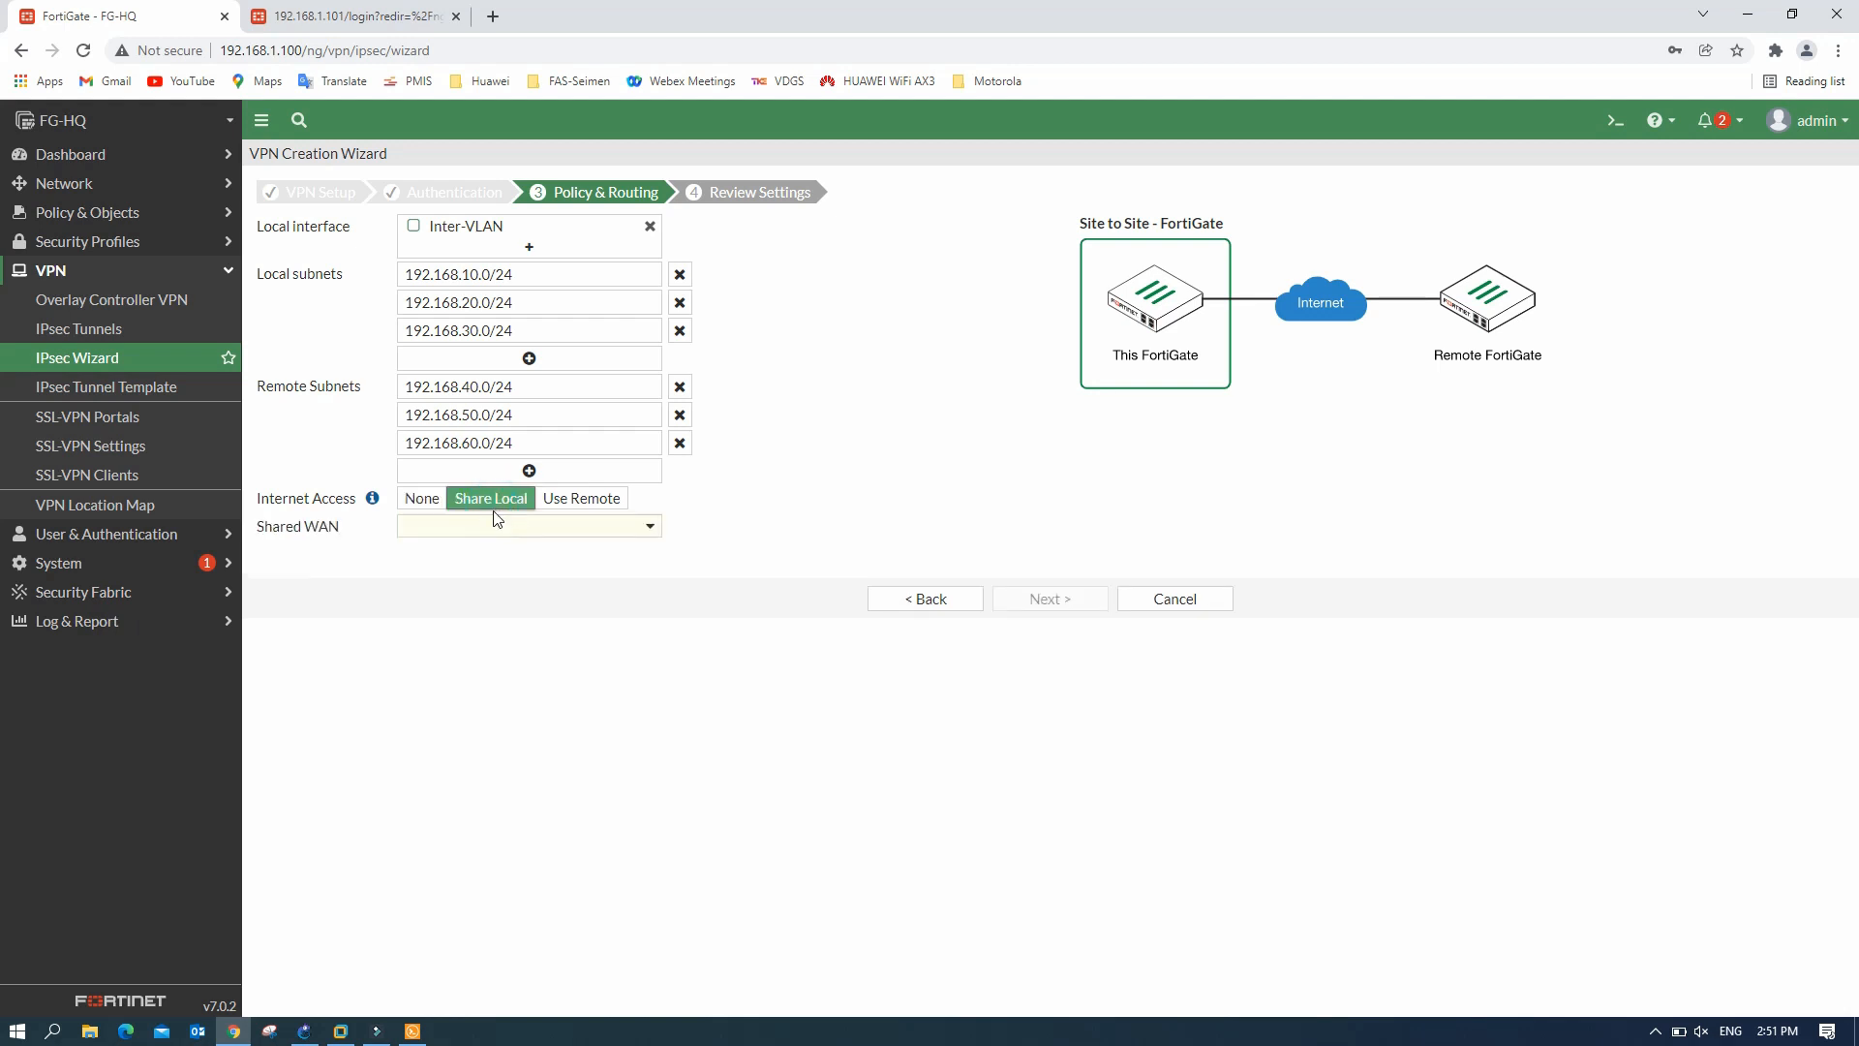
left_click(653, 534)
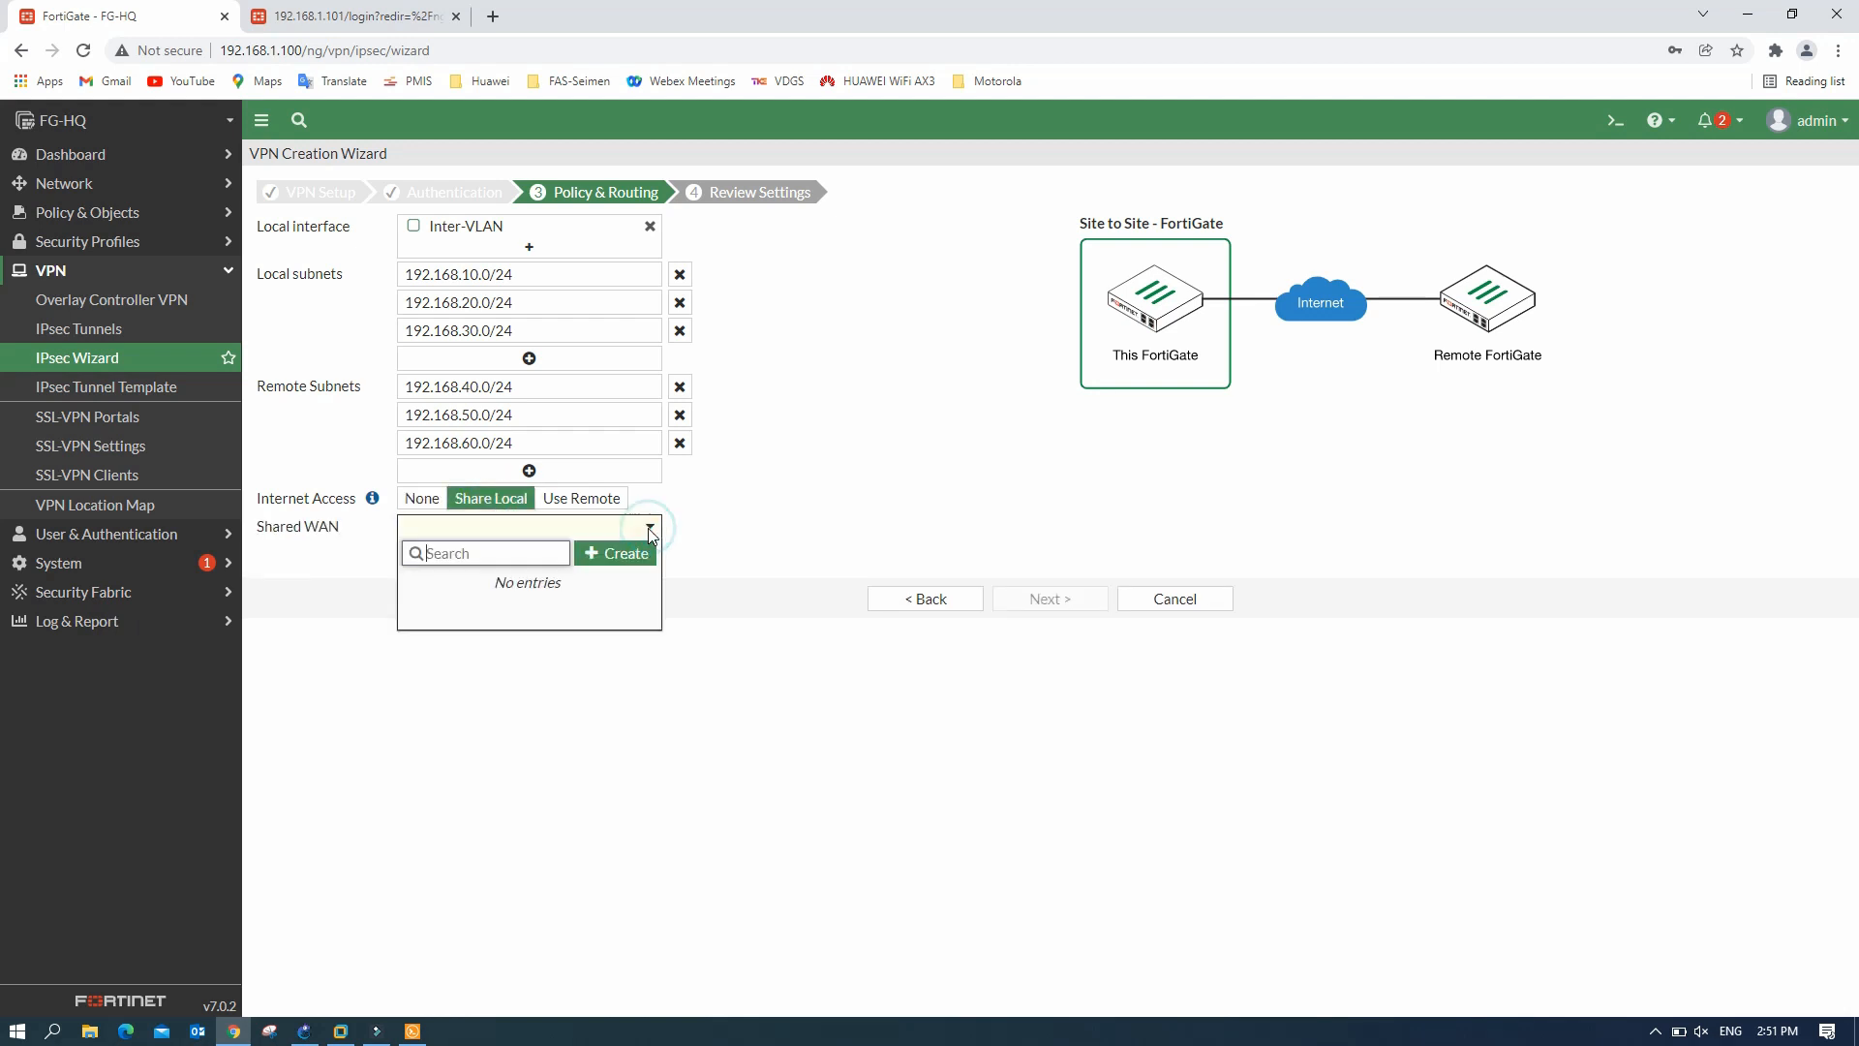
left_click(648, 530)
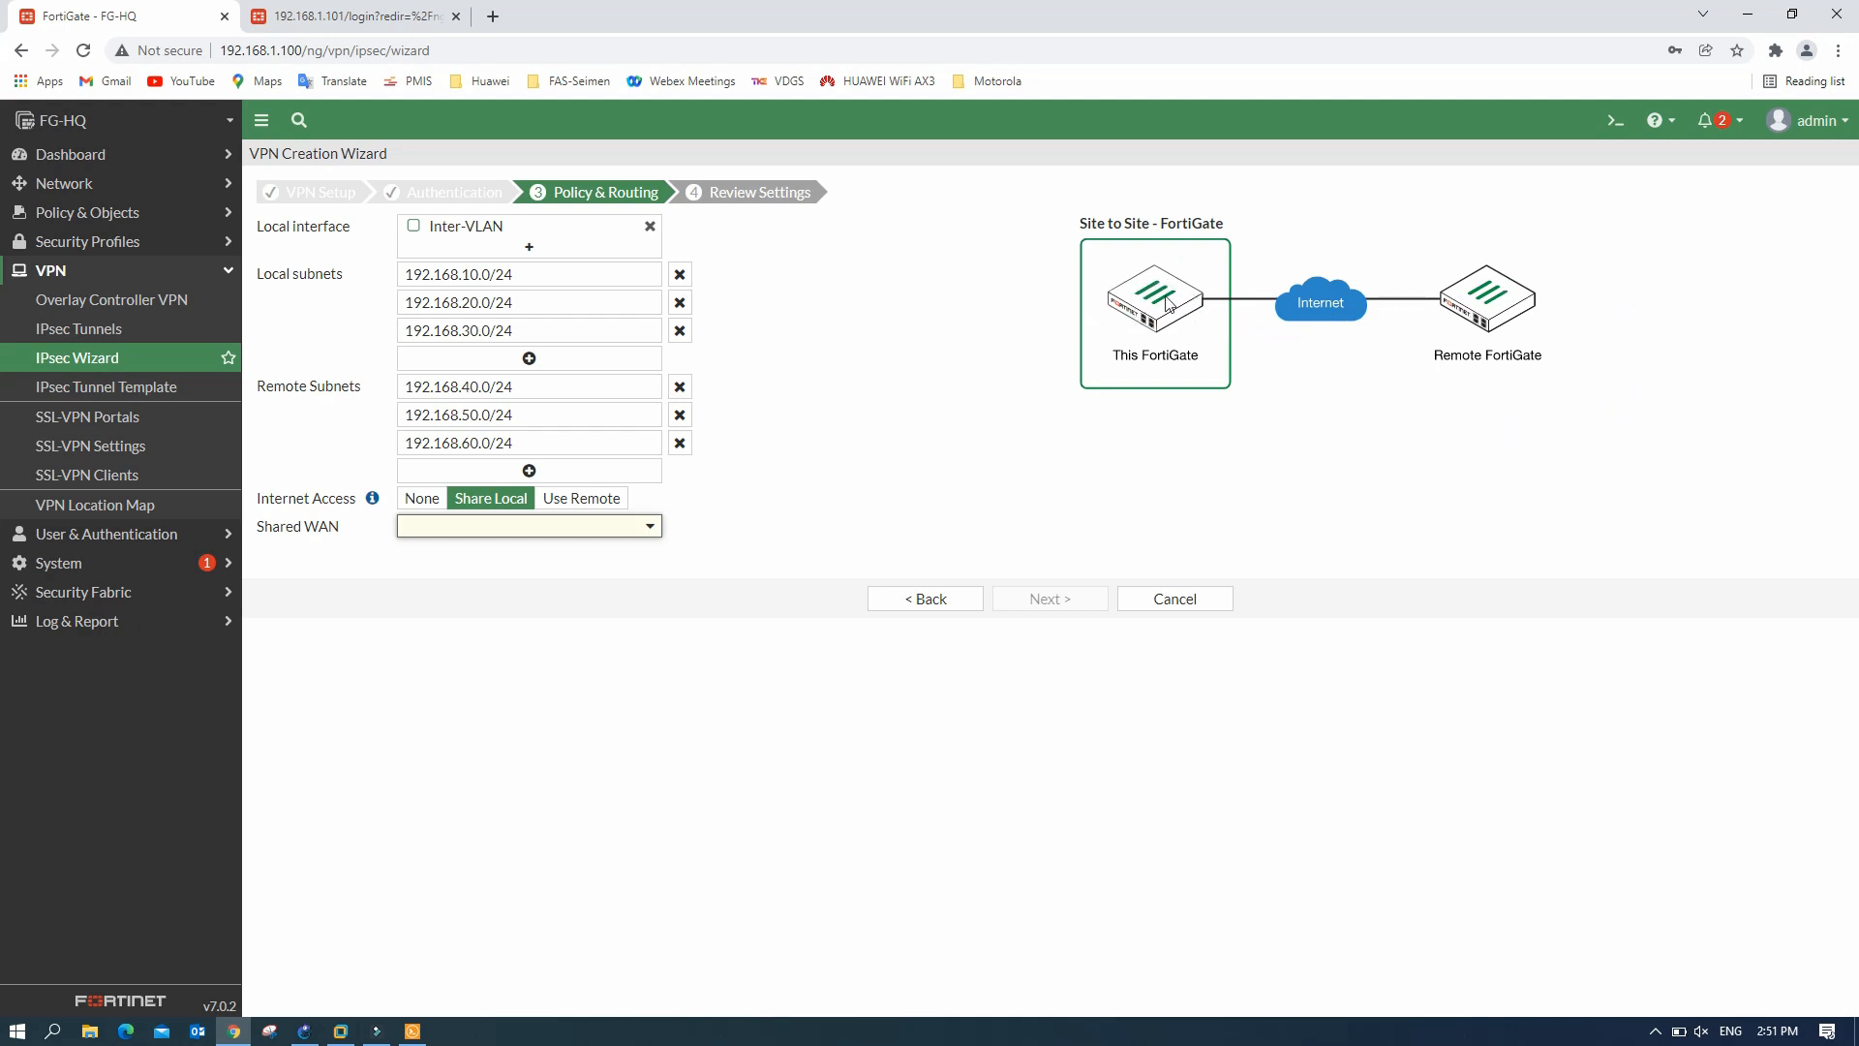
left_click(595, 500)
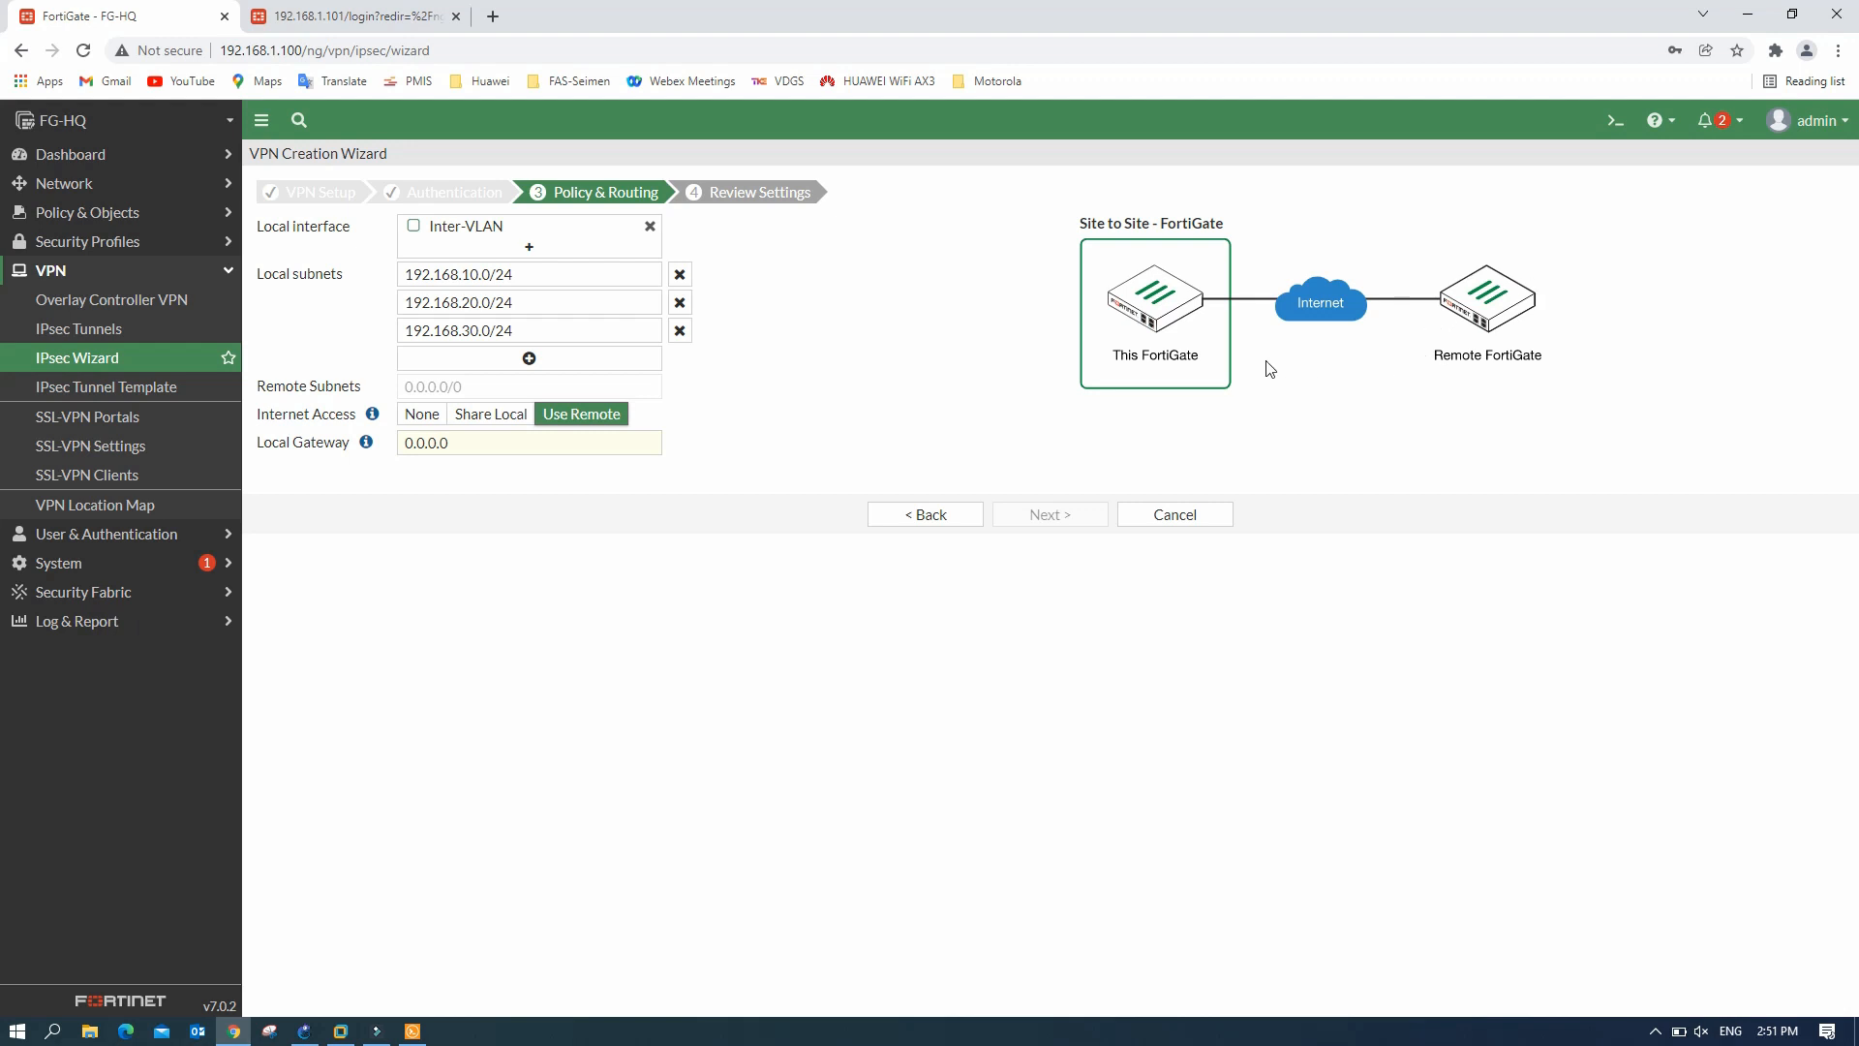
left_click(432, 417)
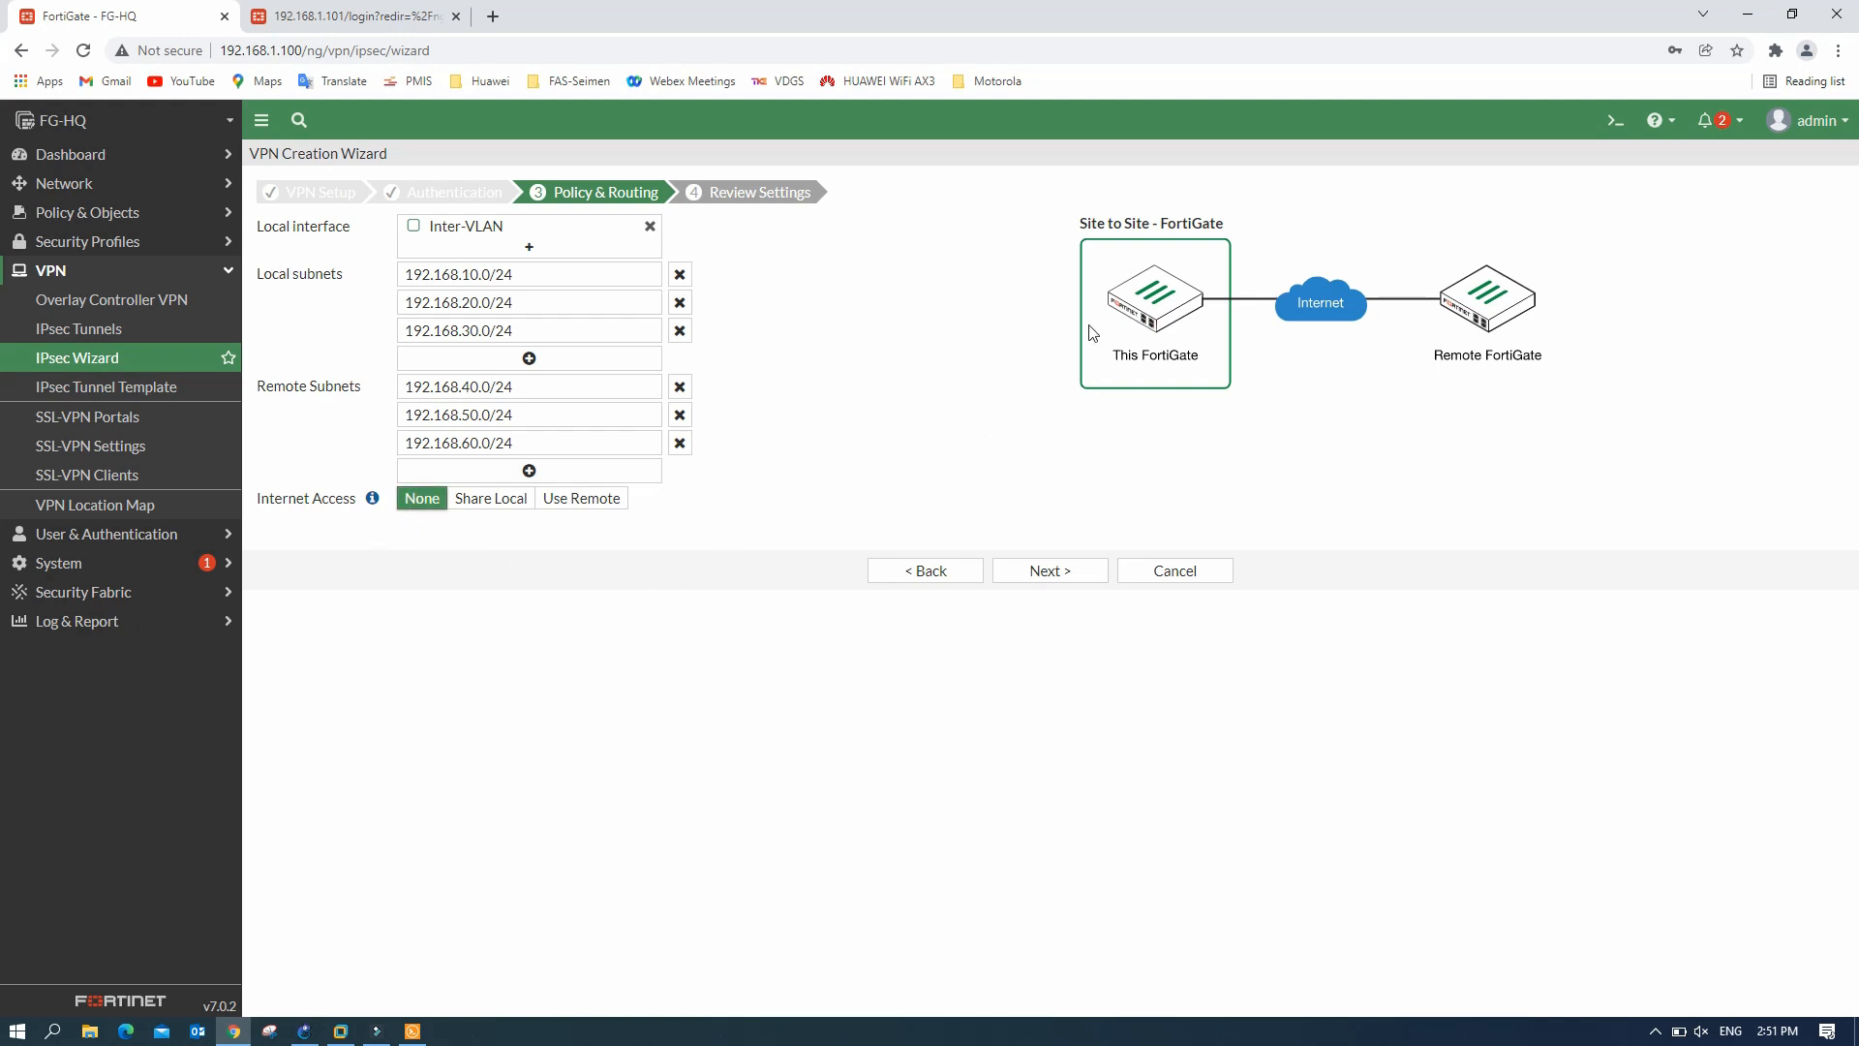
left_click(306, 1032)
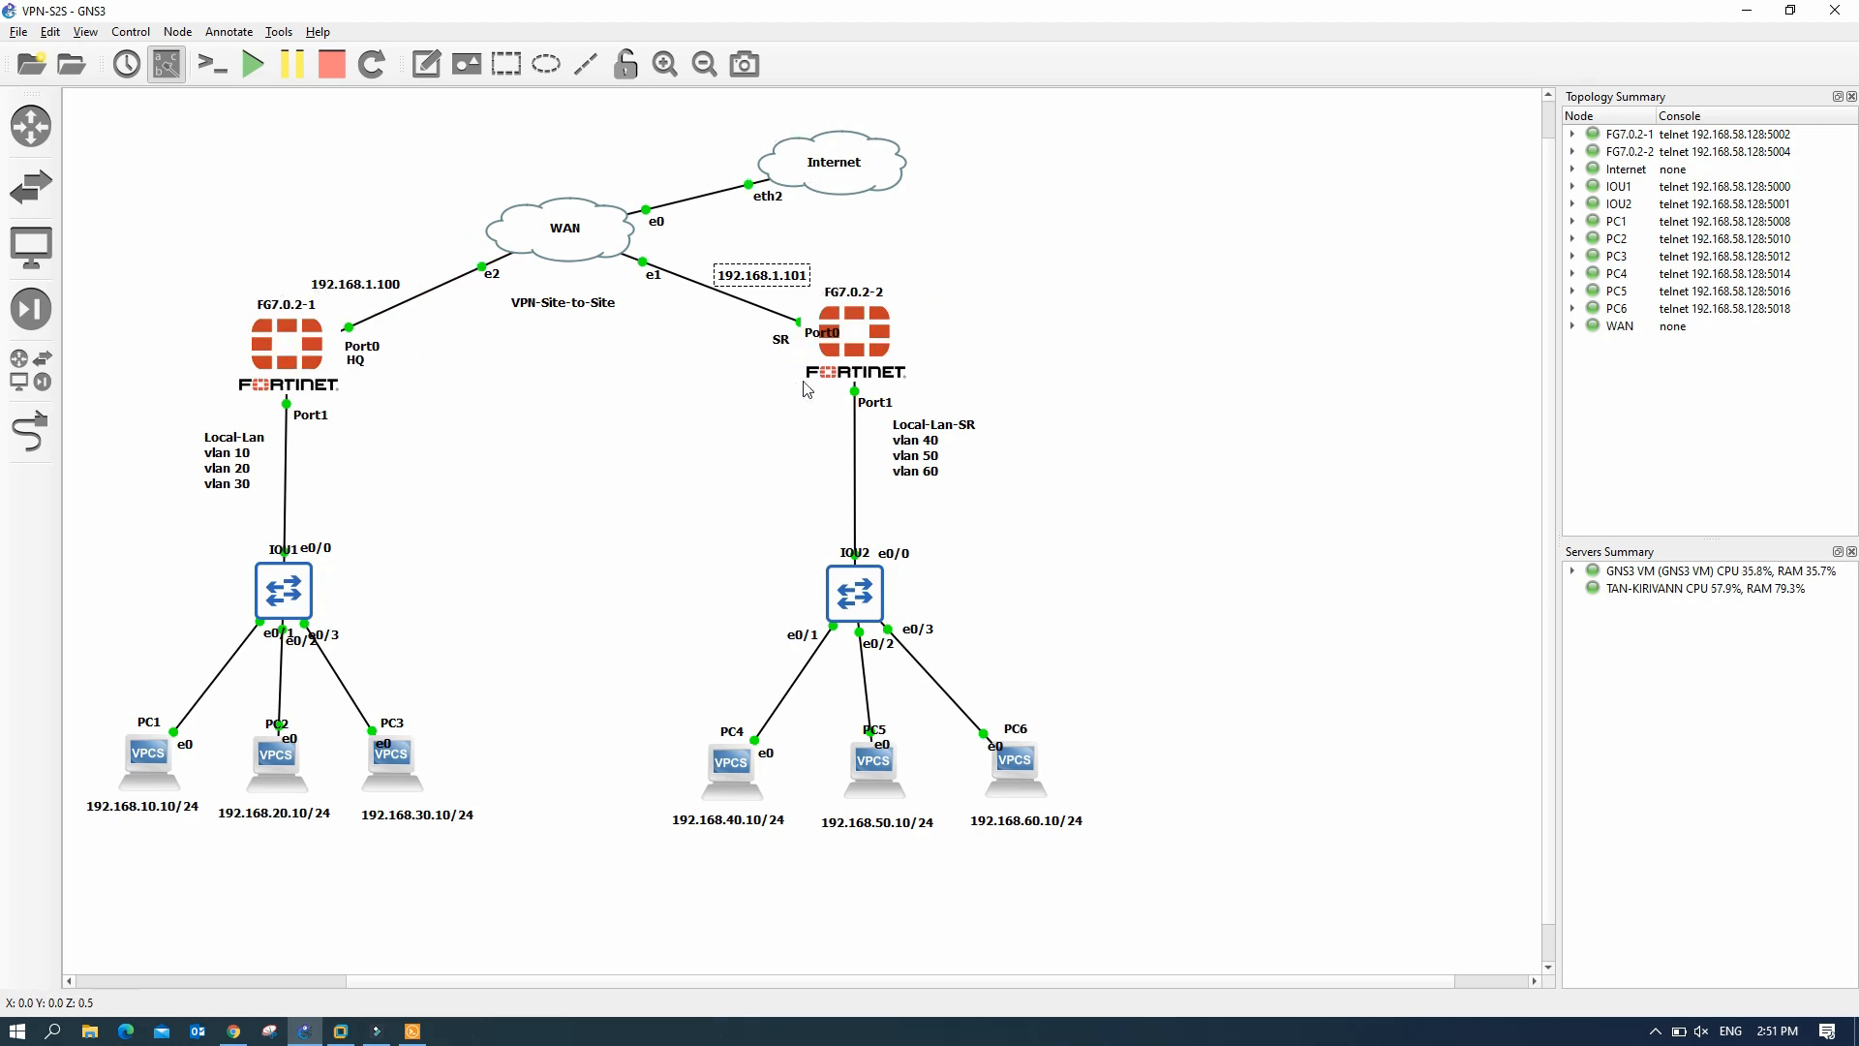
- Glance over the GNS3 topology, then return to the FortiGate wizard
left_click(772, 417)
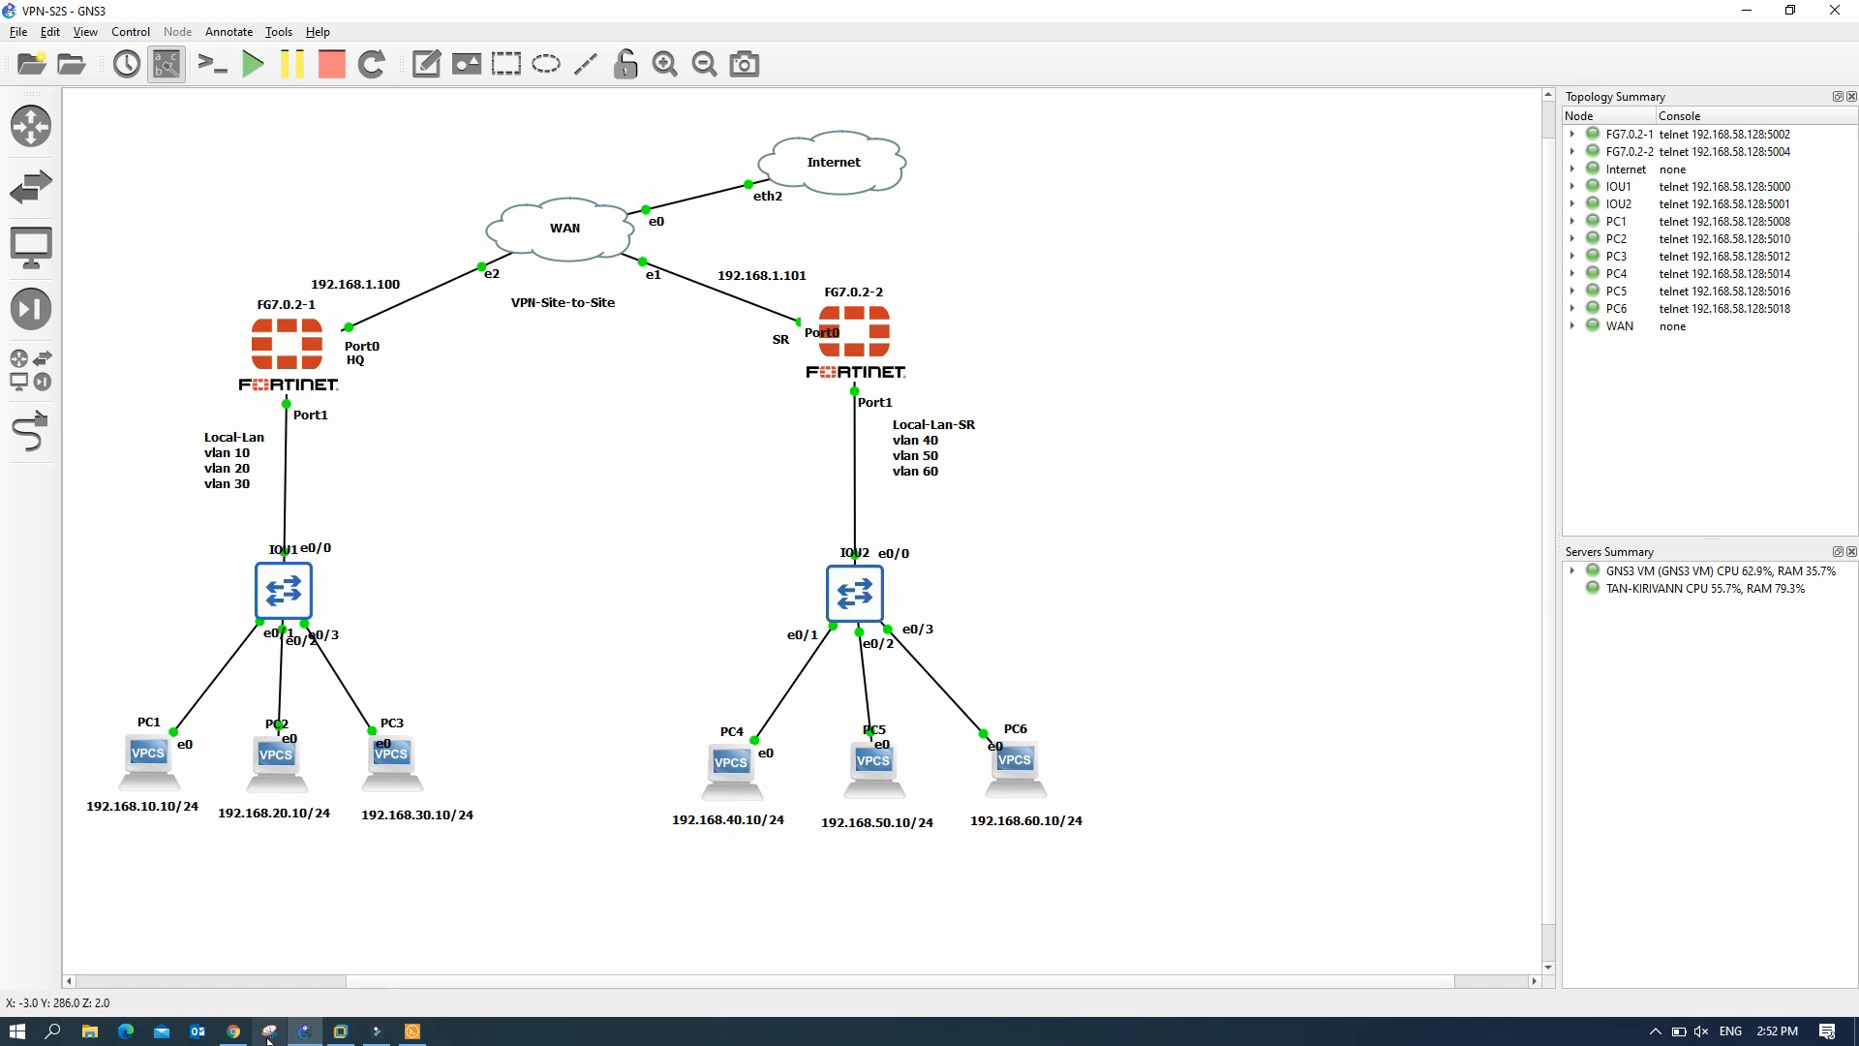
left_click(233, 1032)
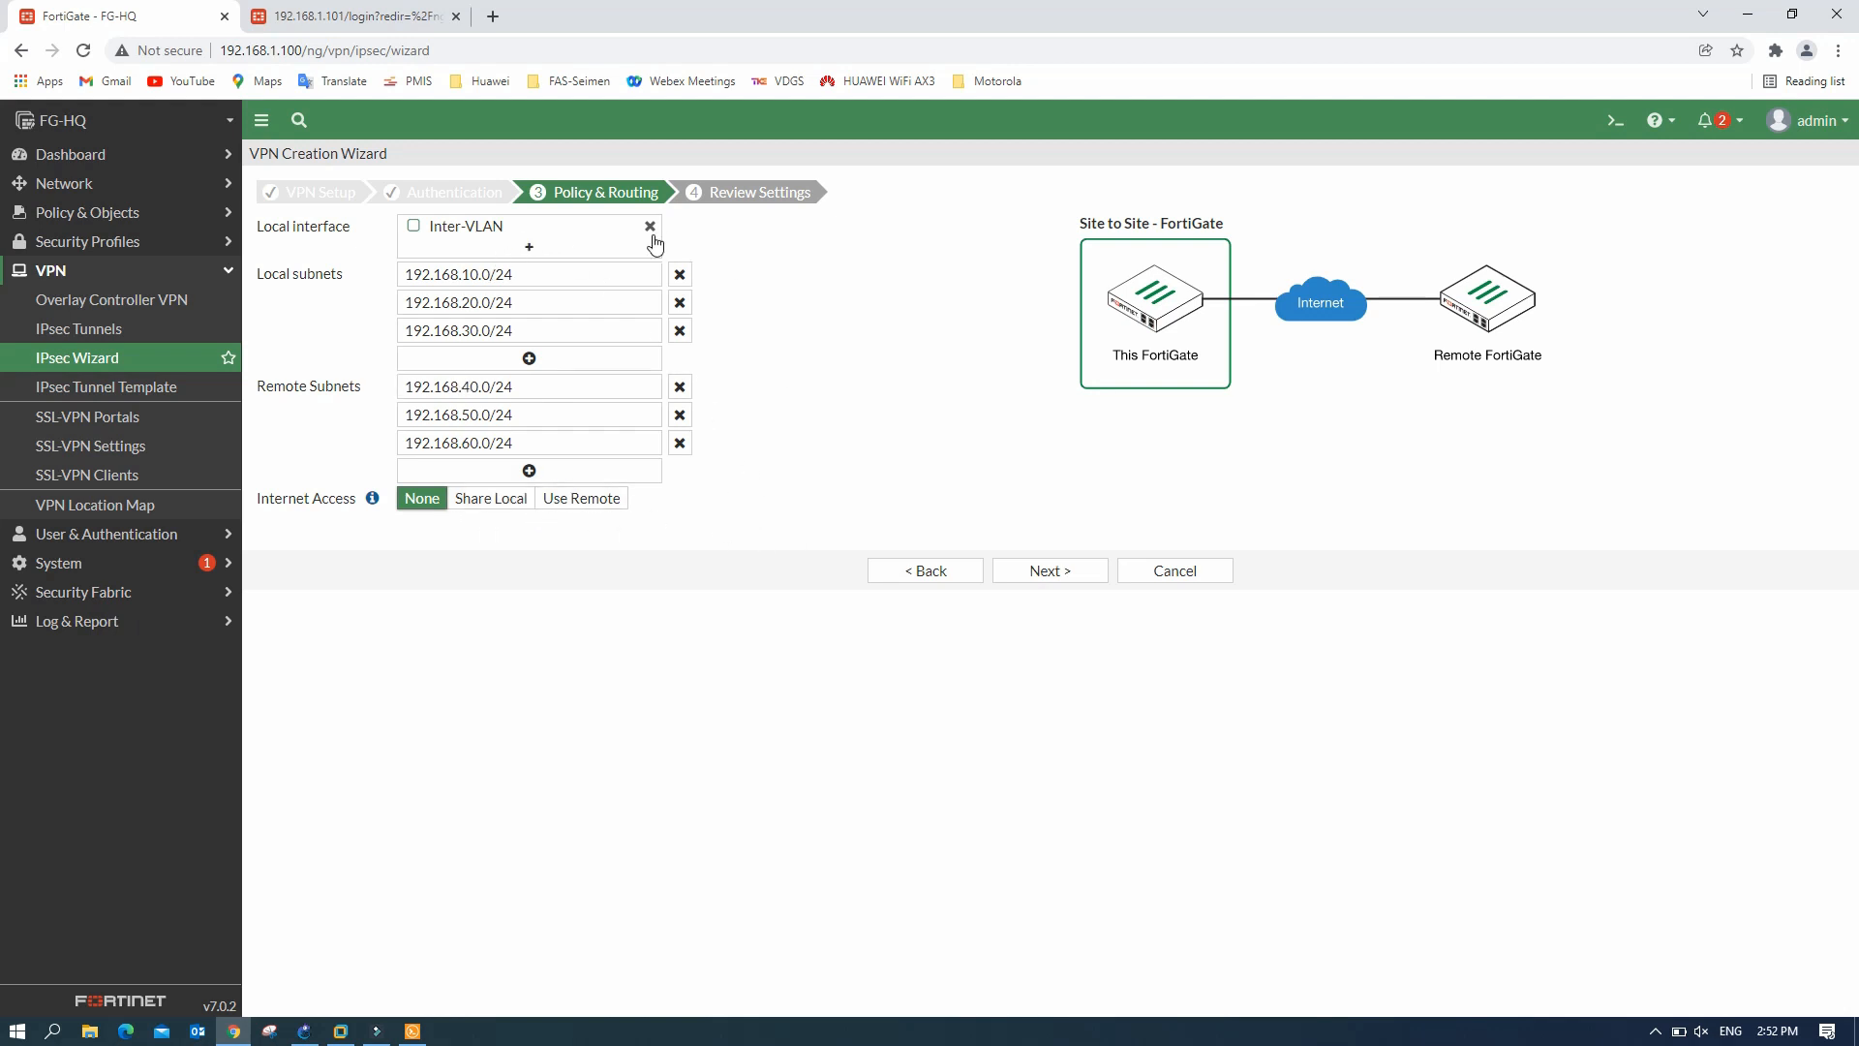
- Review the HQ-SR settings and create the VPN
left_click(680, 414)
left_click(1062, 574)
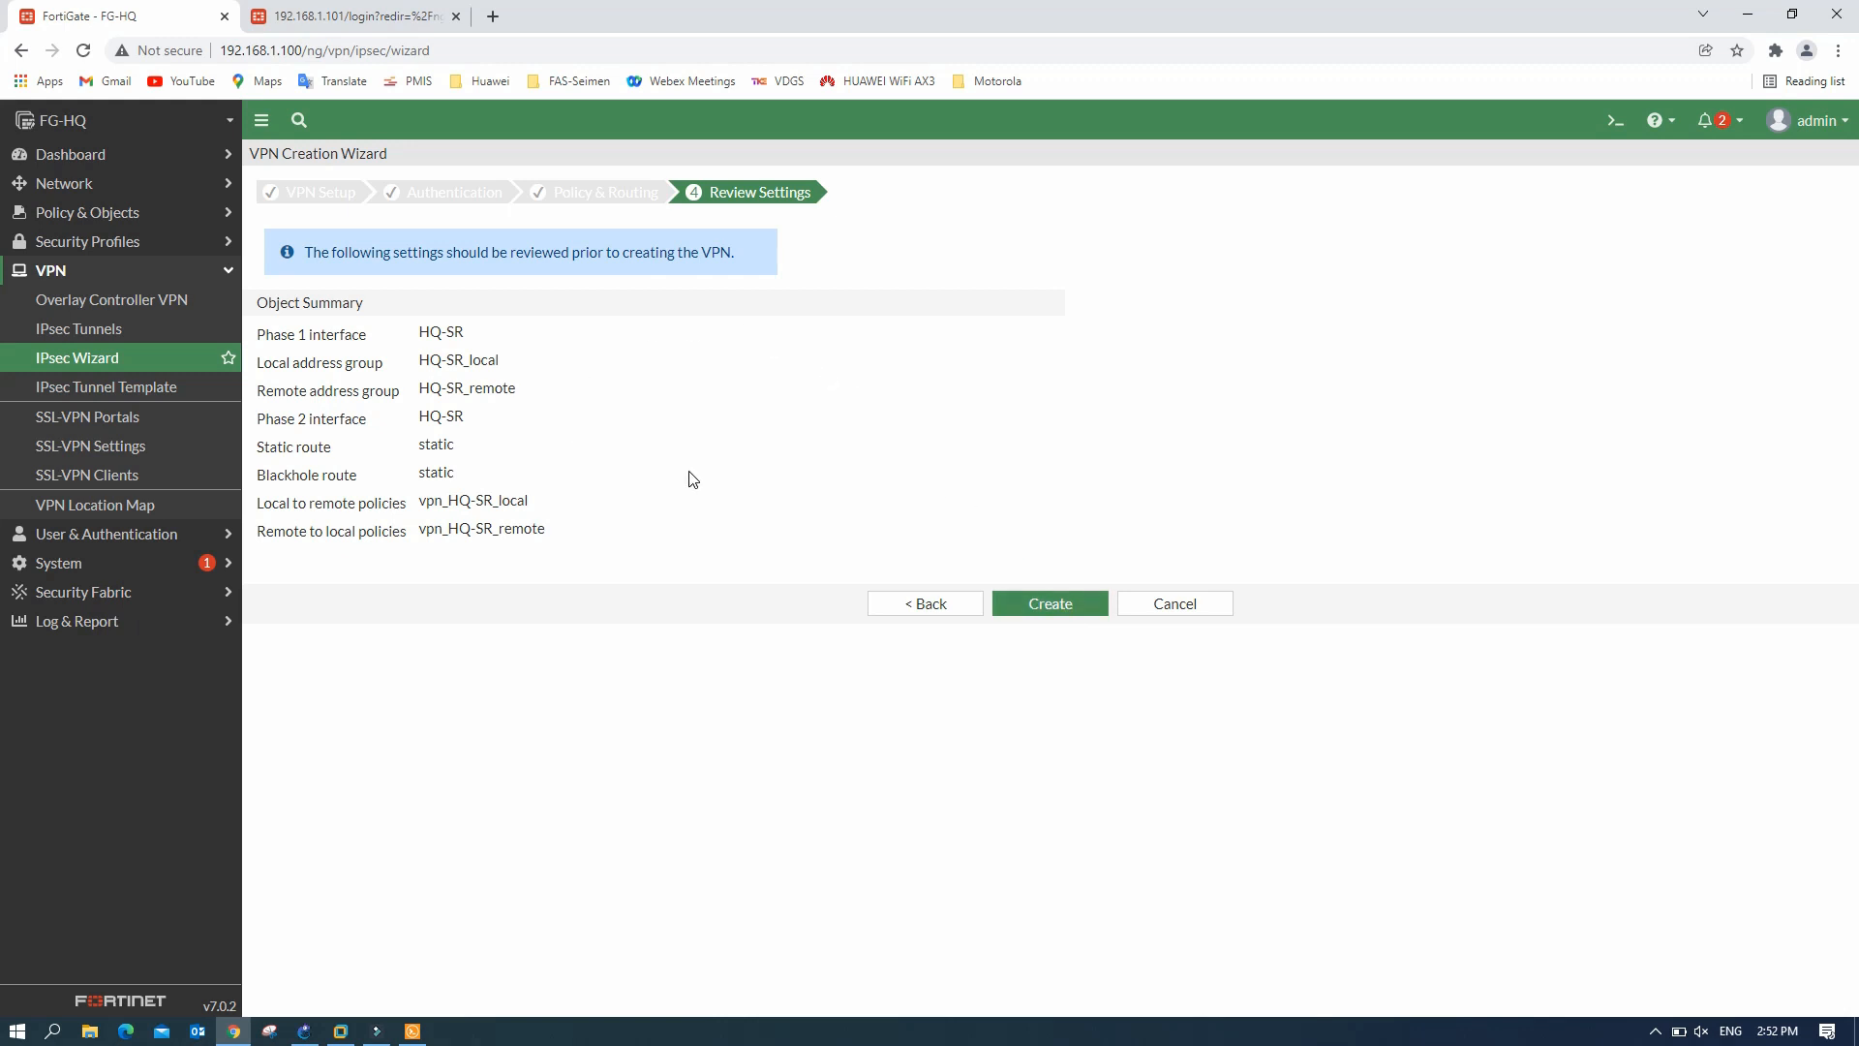
left_click(1063, 613)
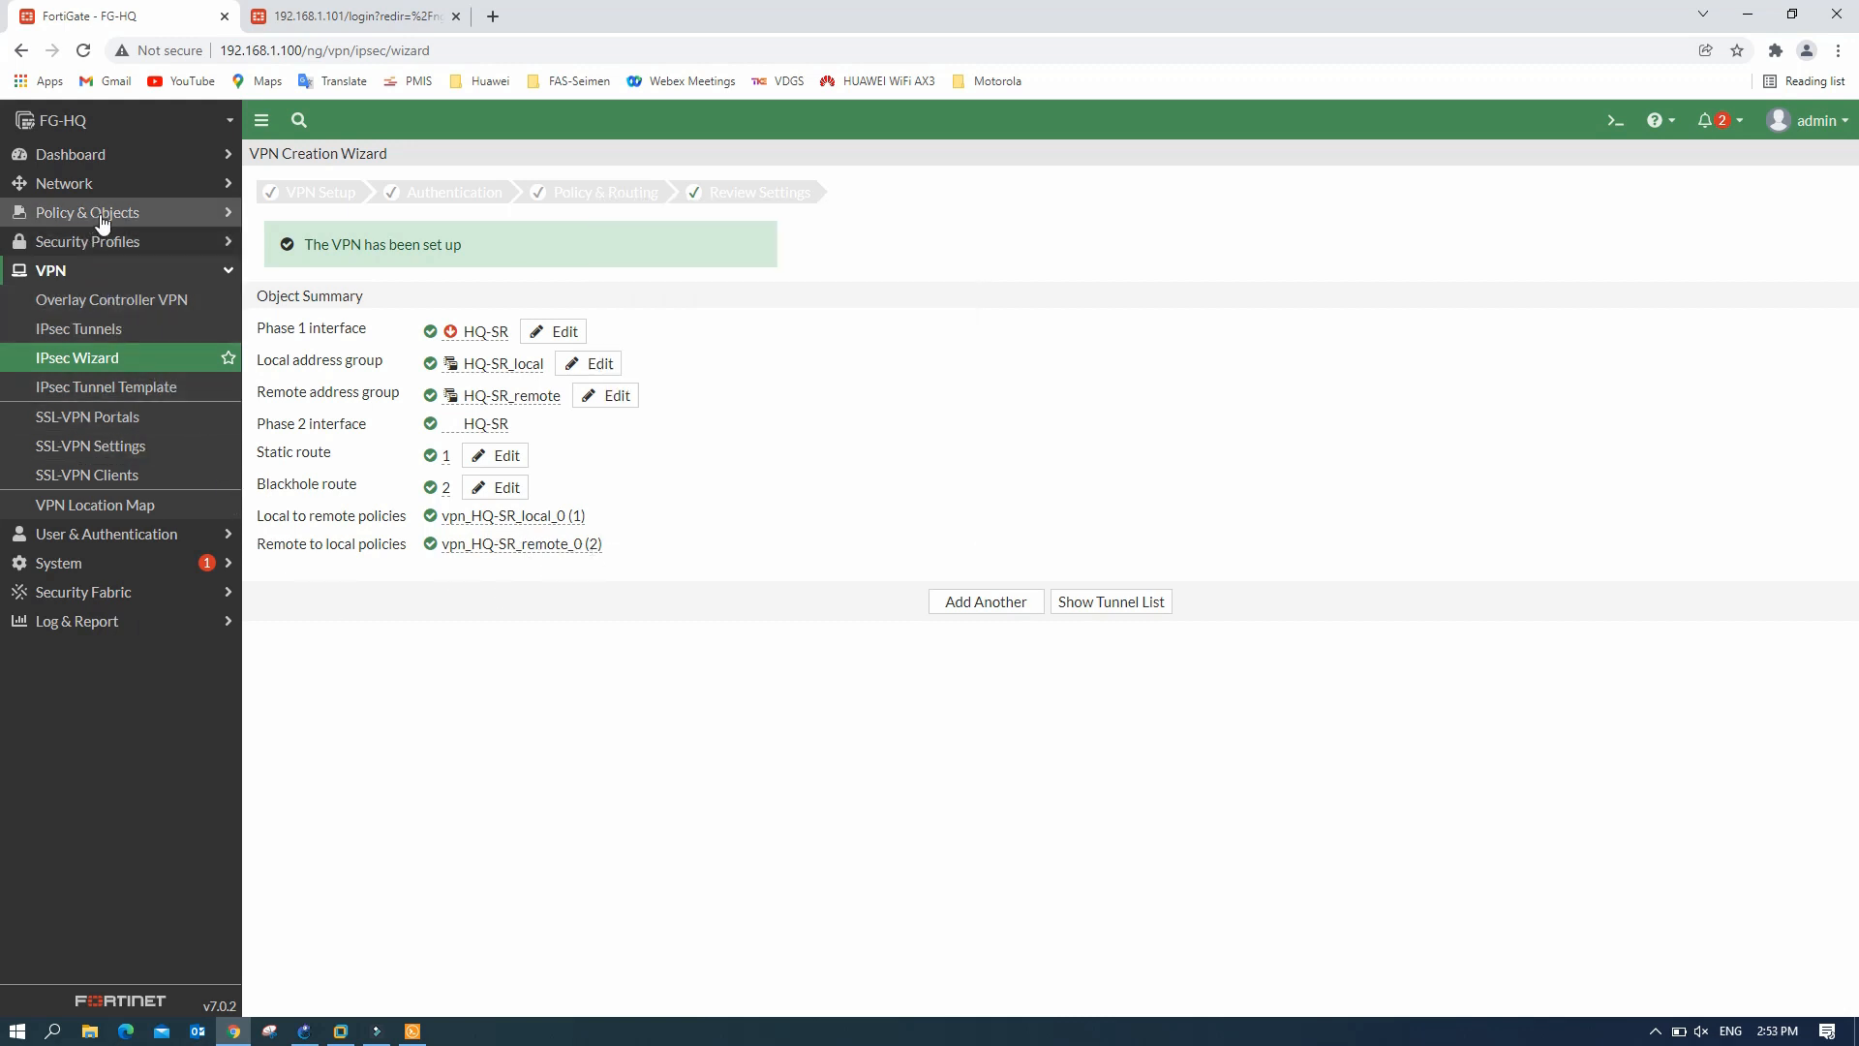
left_click(92, 184)
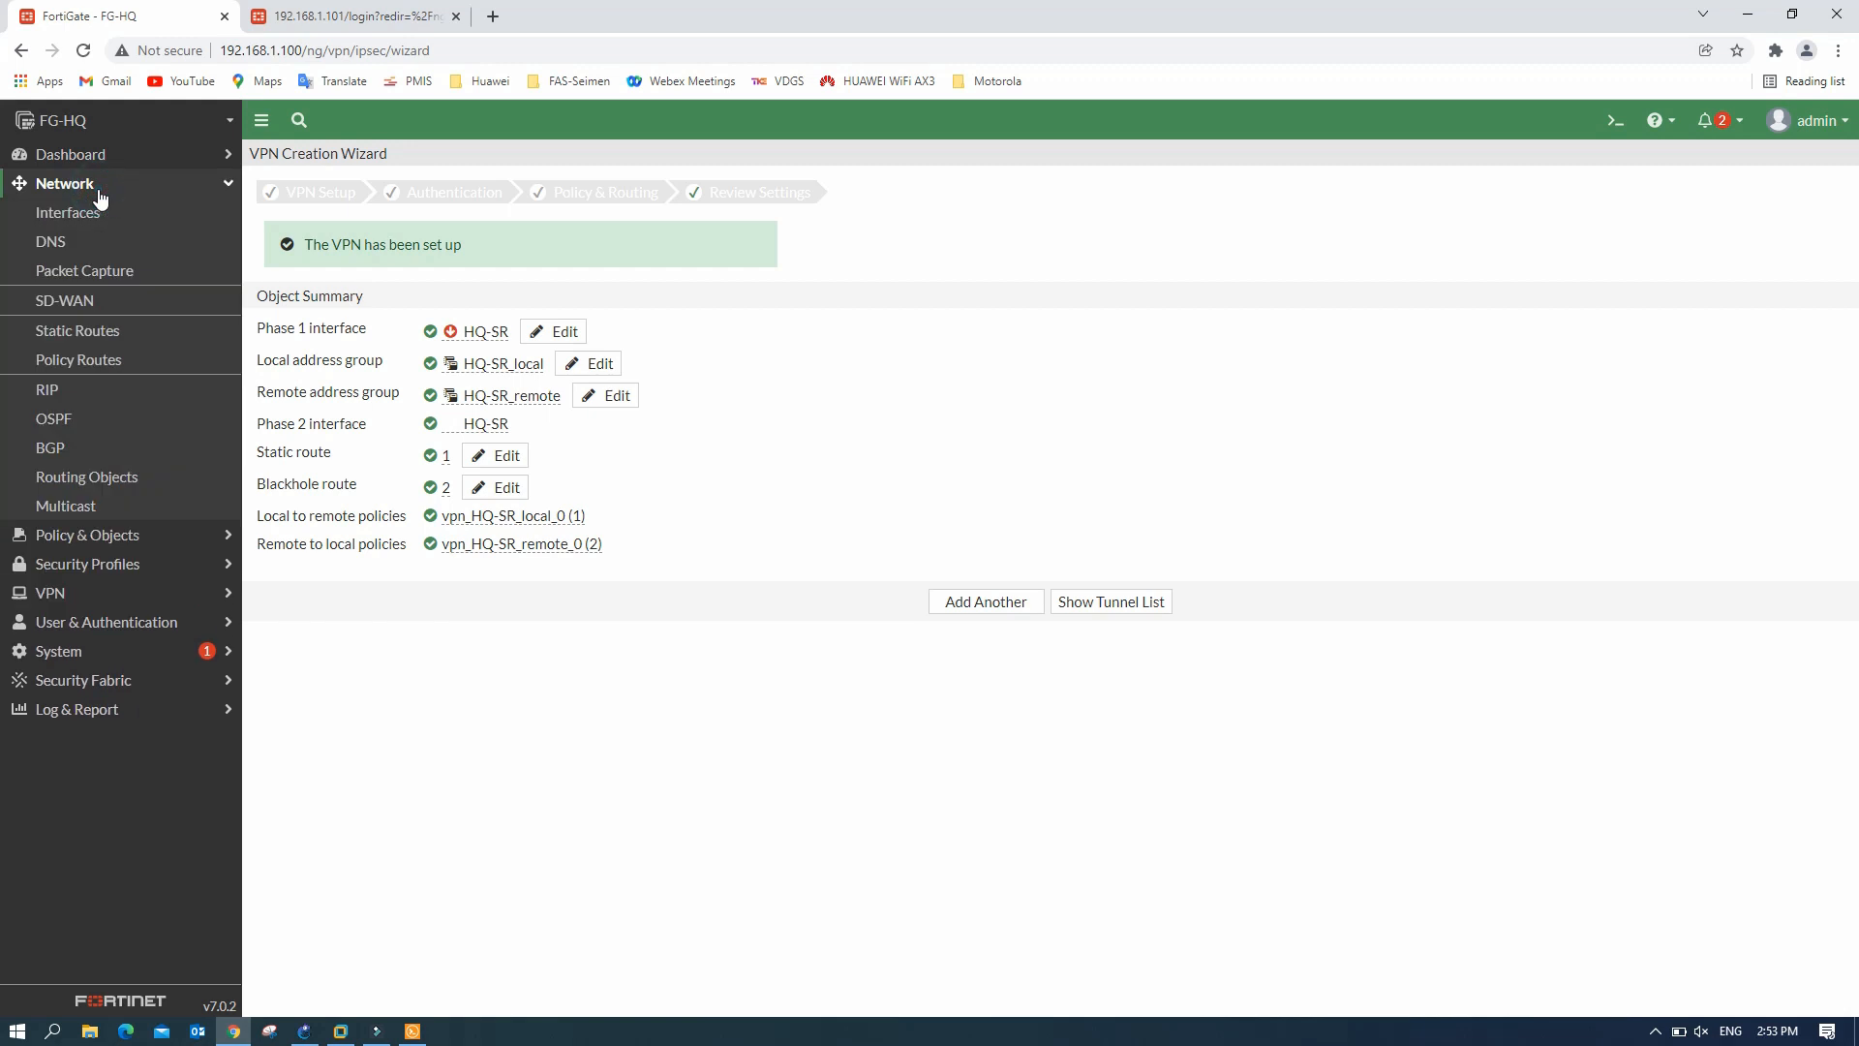
- Inspect FG-HQ's HQ-SR_remote tunnel and blackhole static routes
left_click(100, 331)
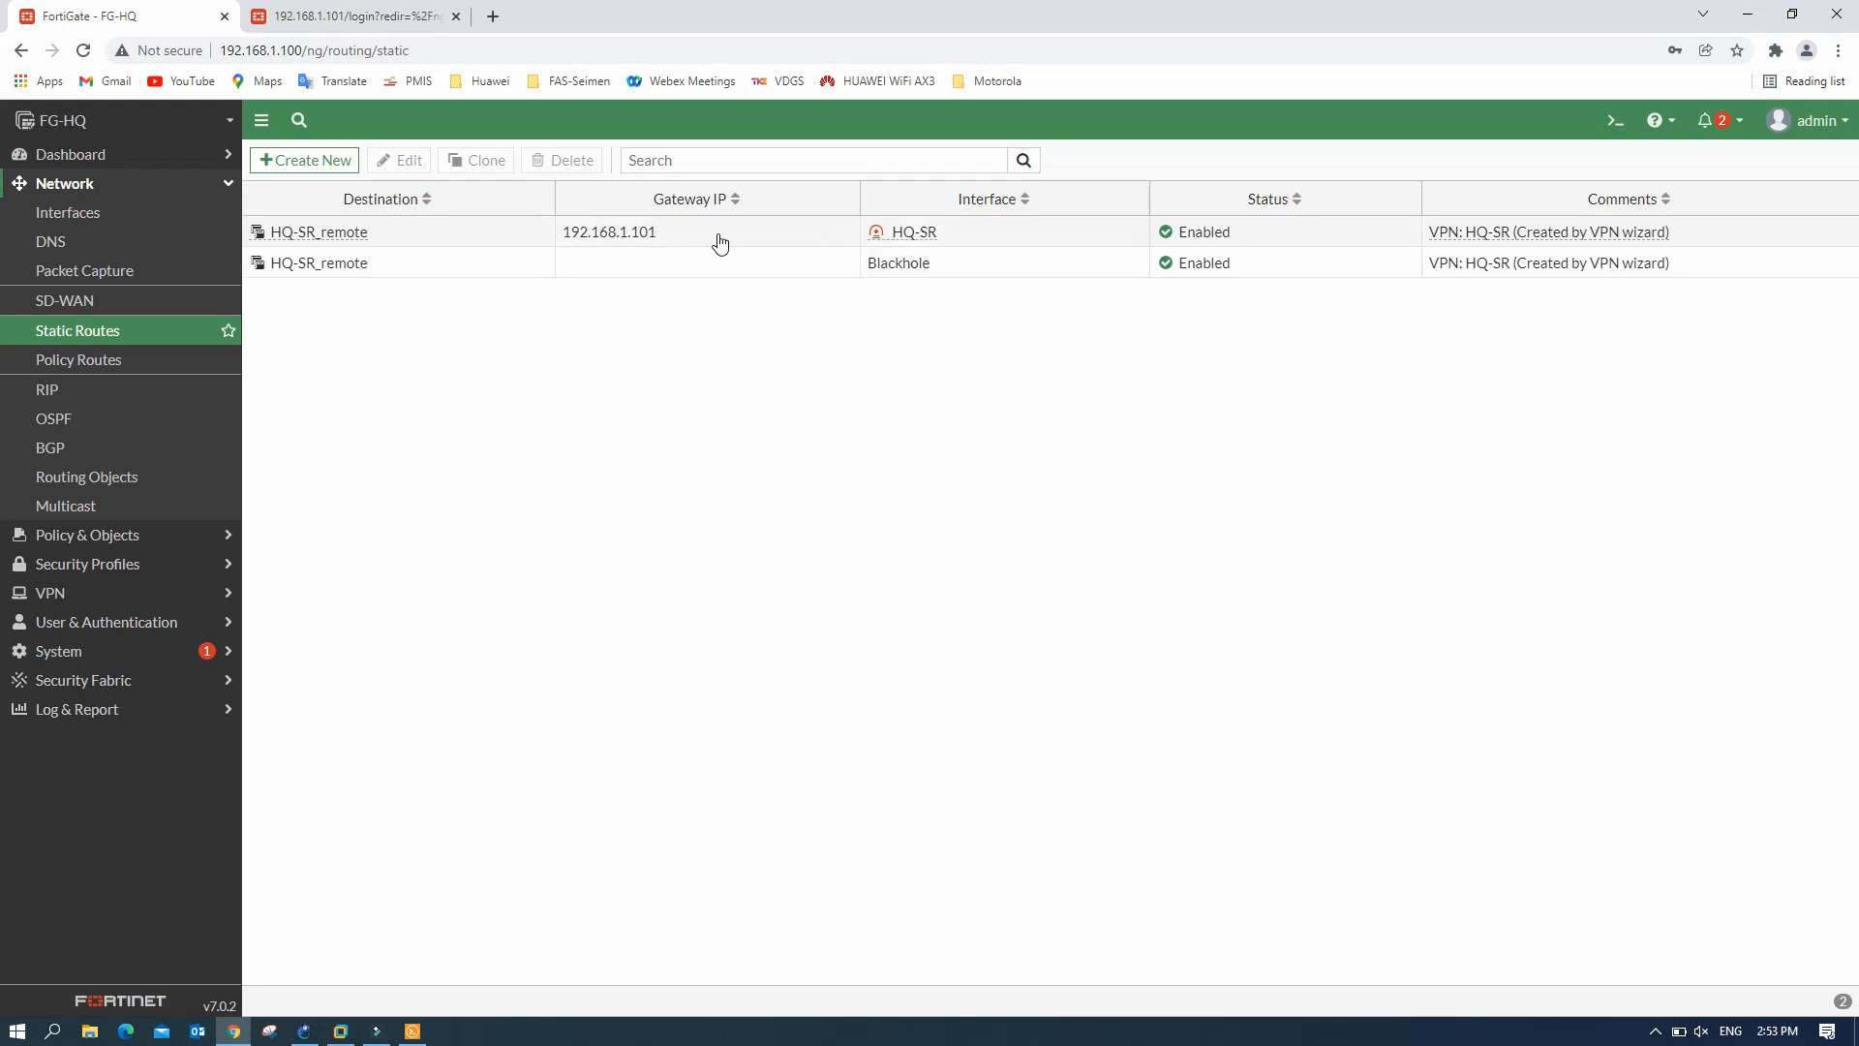
mouse_move(897, 242)
left_click(747, 236)
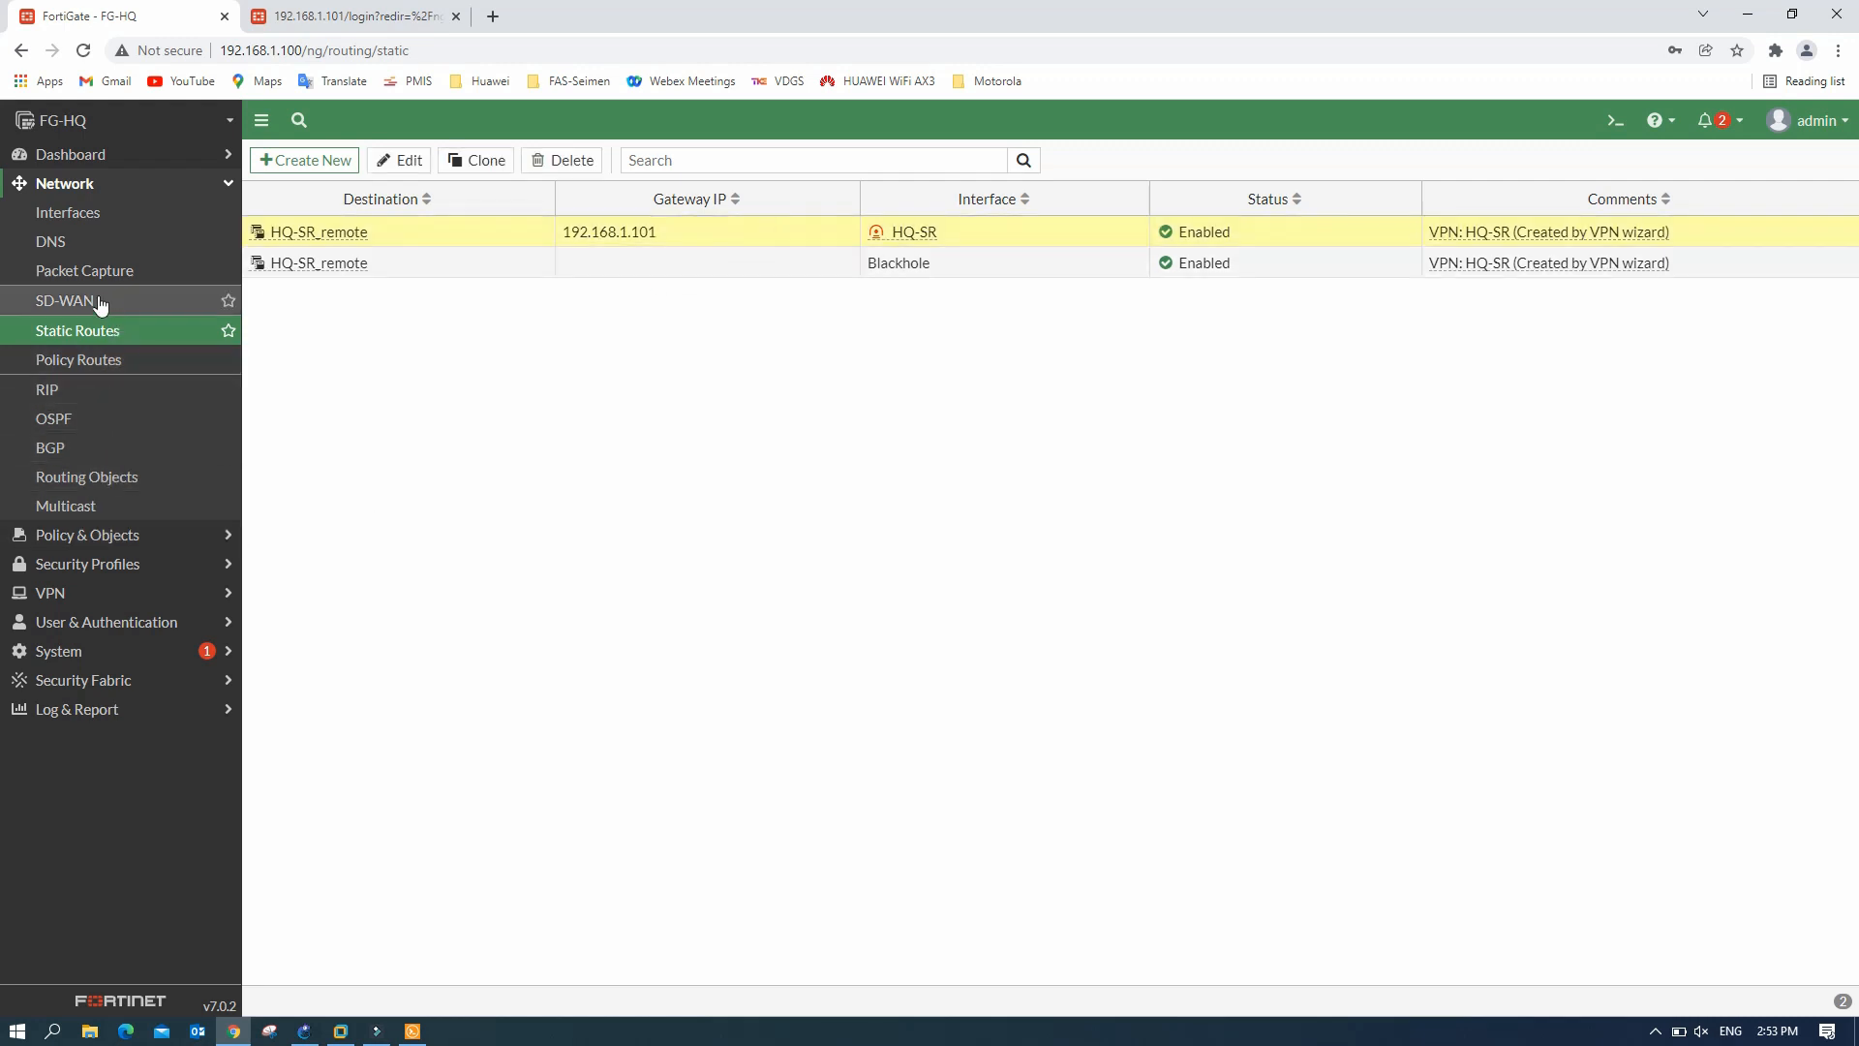
- Inspect the HQ-SR and Inter-VLAN firewall policies, then switch to the FG-SR tab
left_click(93, 535)
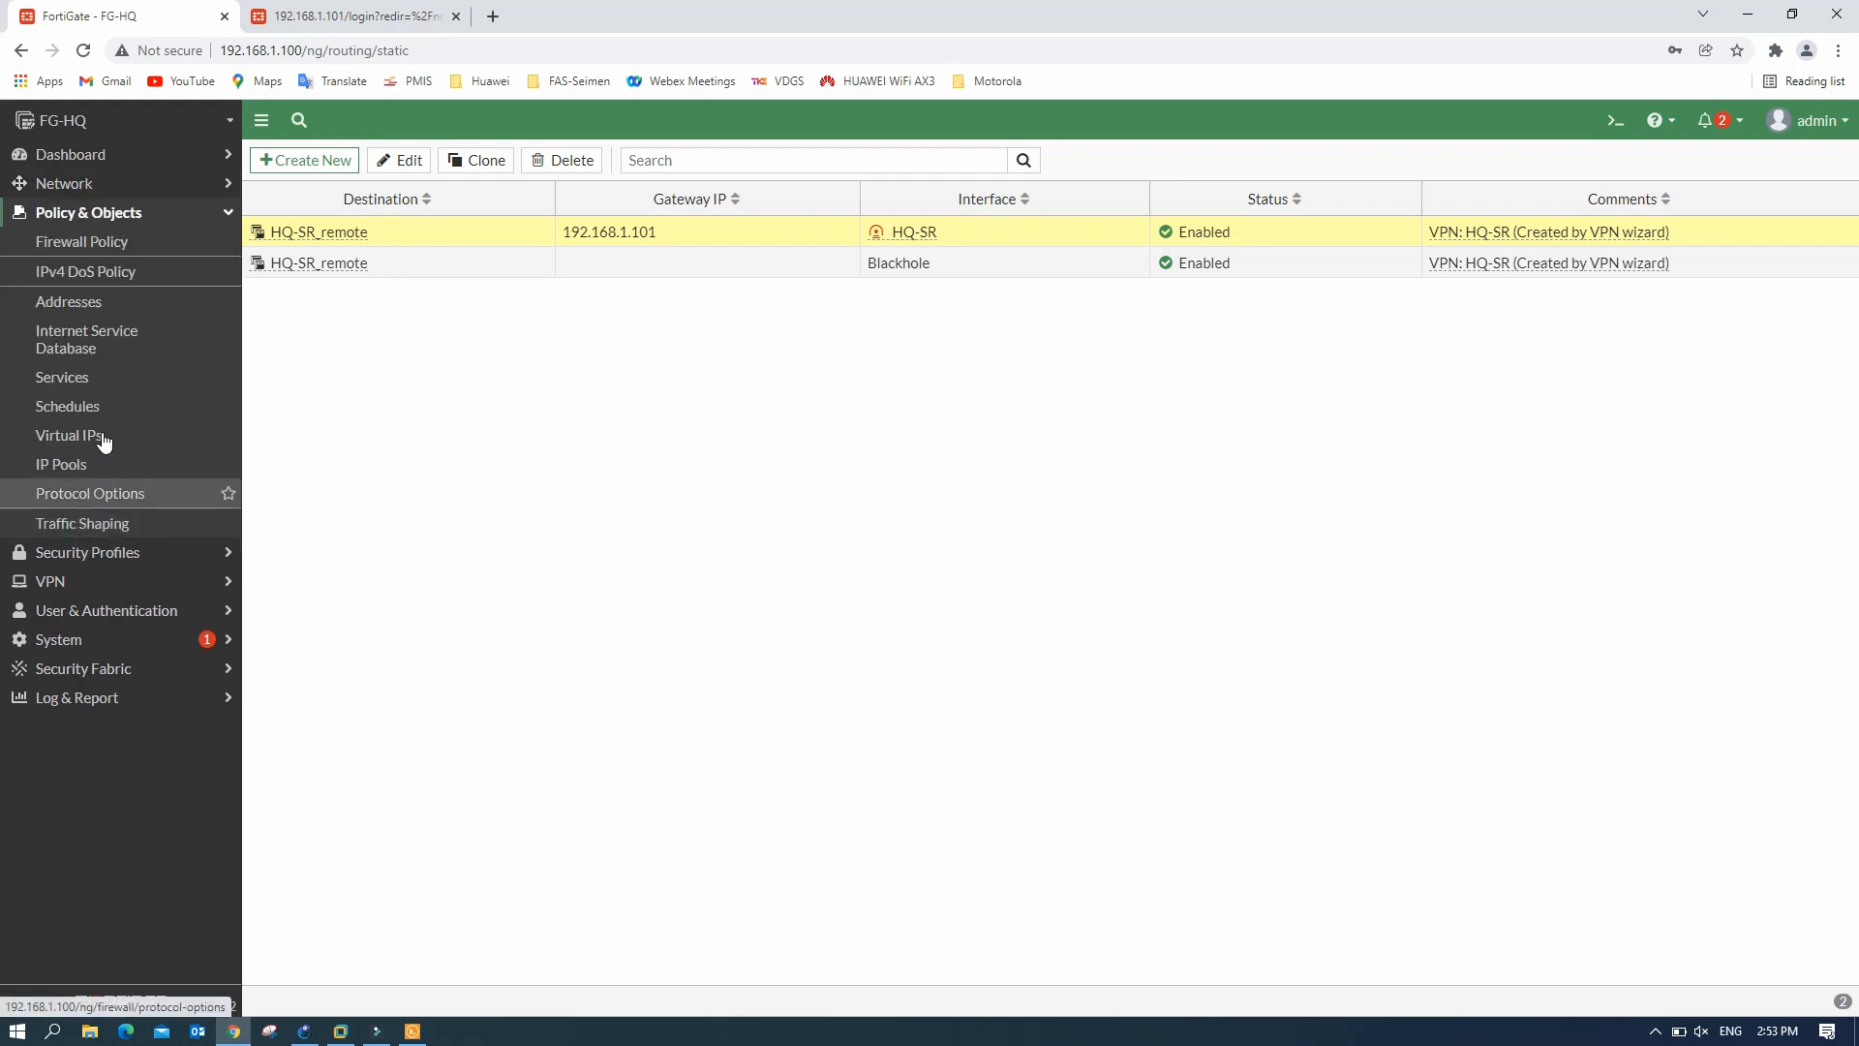
left_click(110, 247)
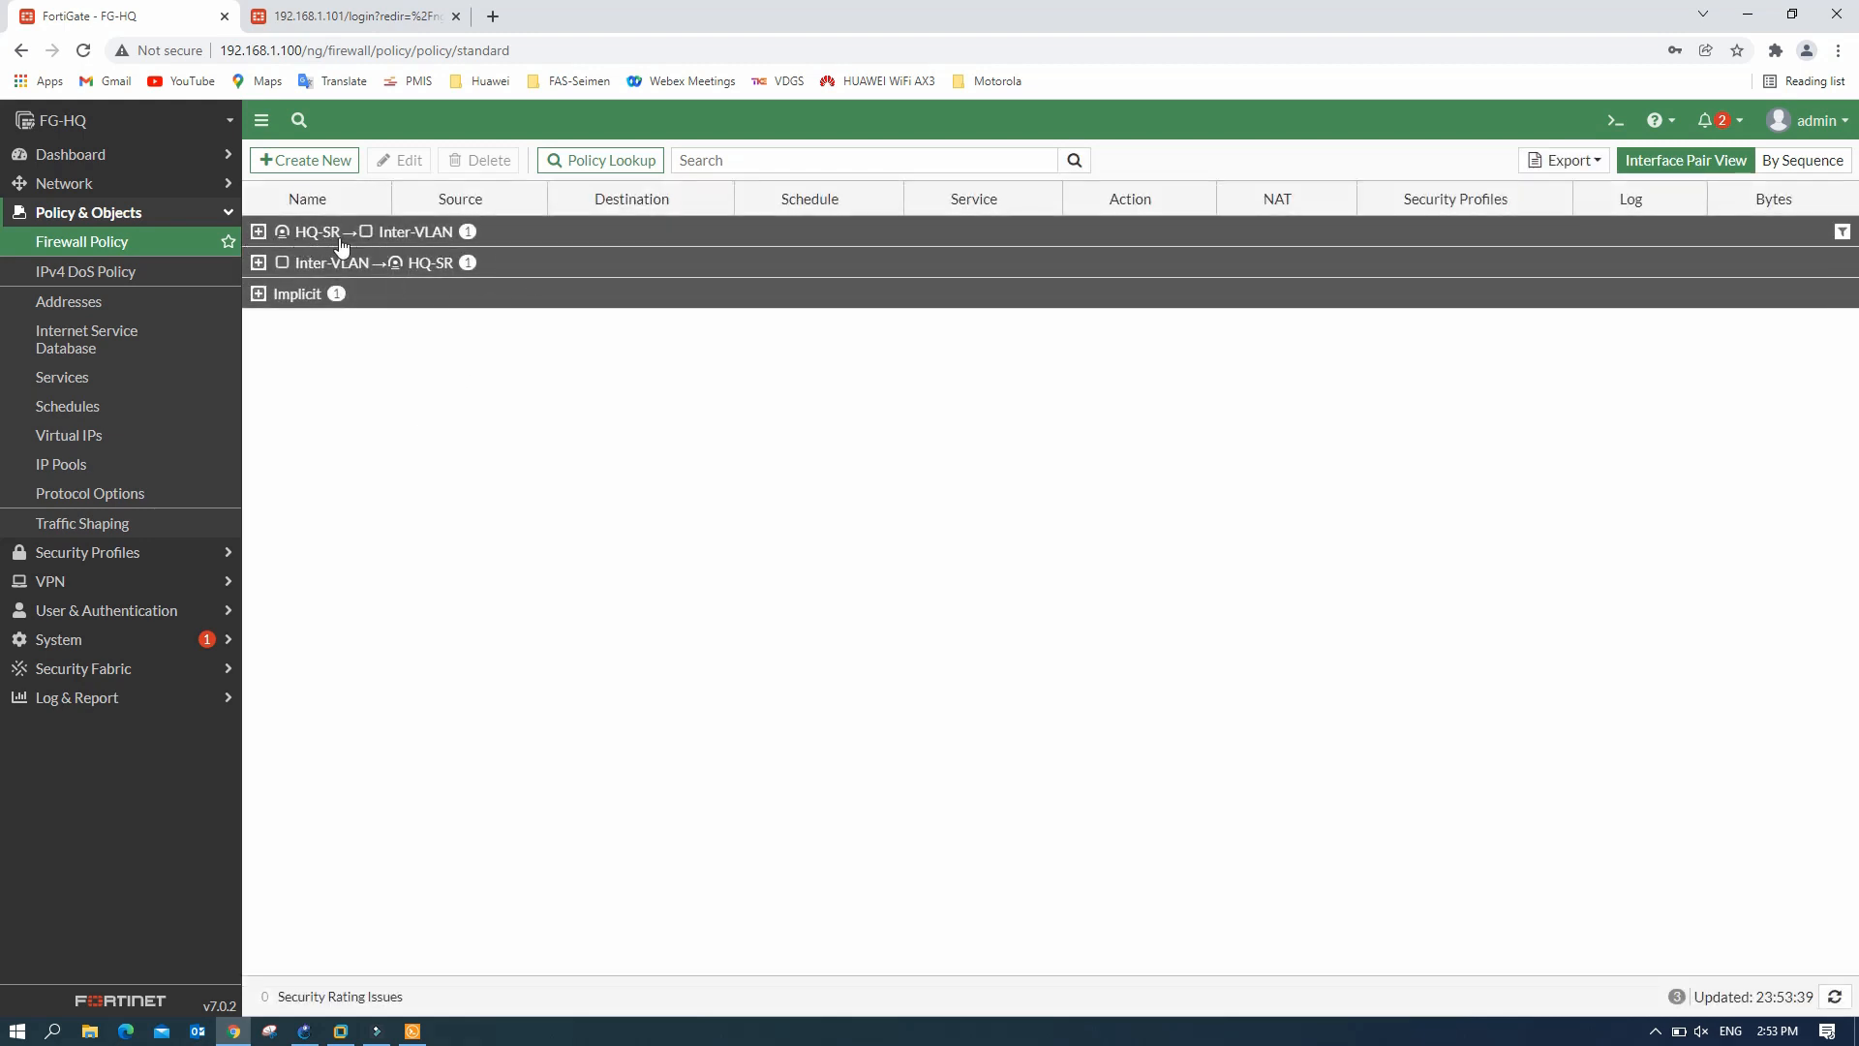
left_click(258, 235)
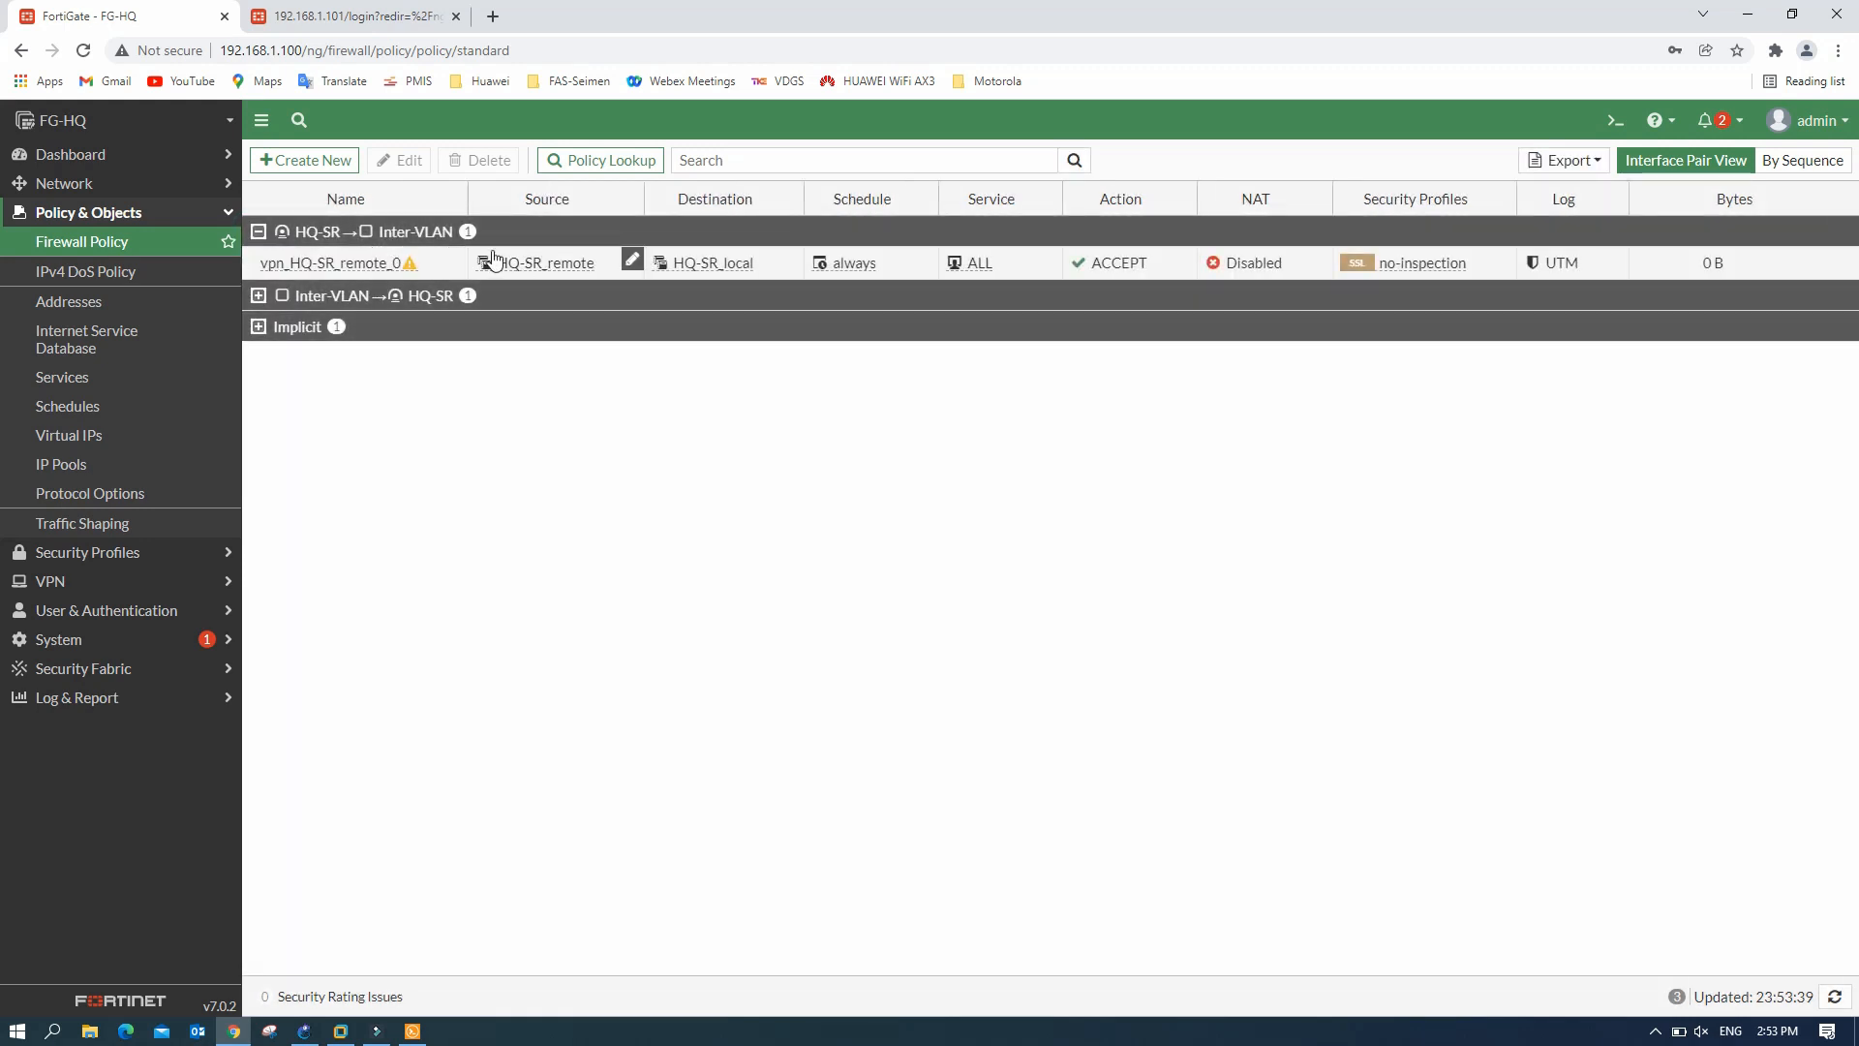
left_click(258, 297)
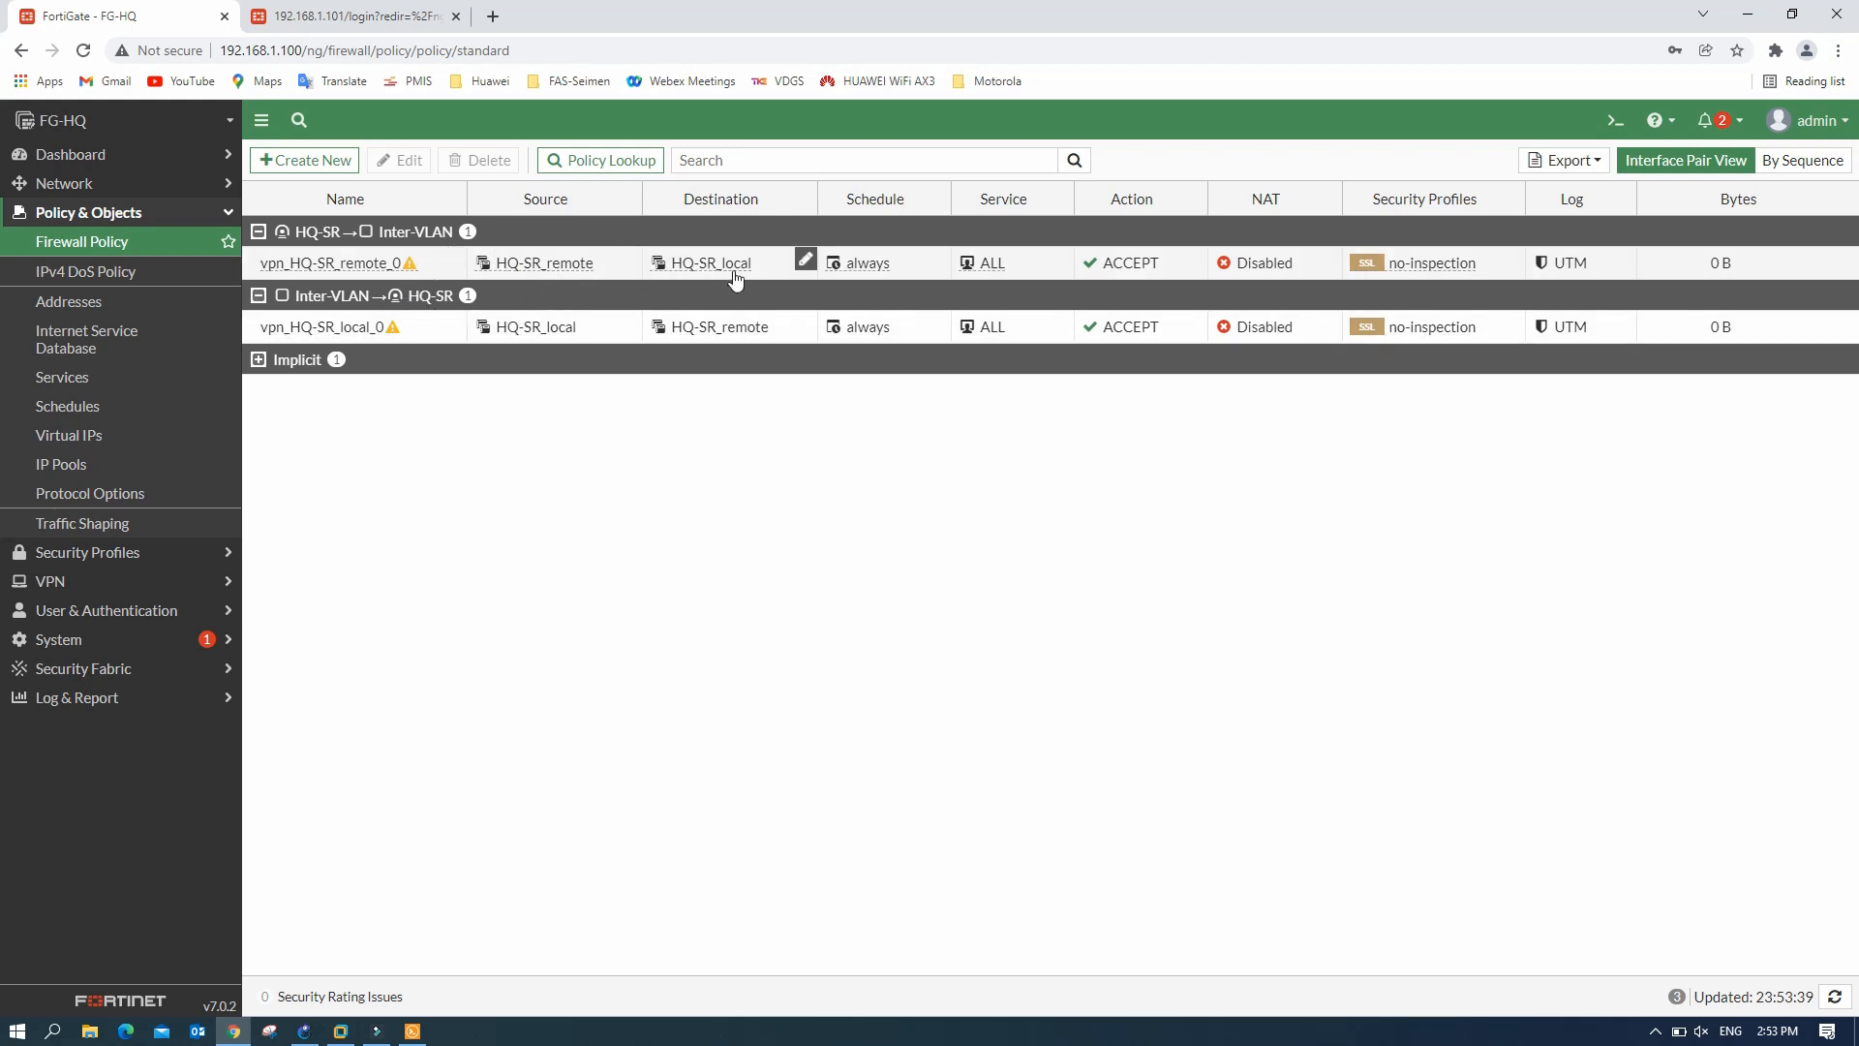
mouse_move(533, 276)
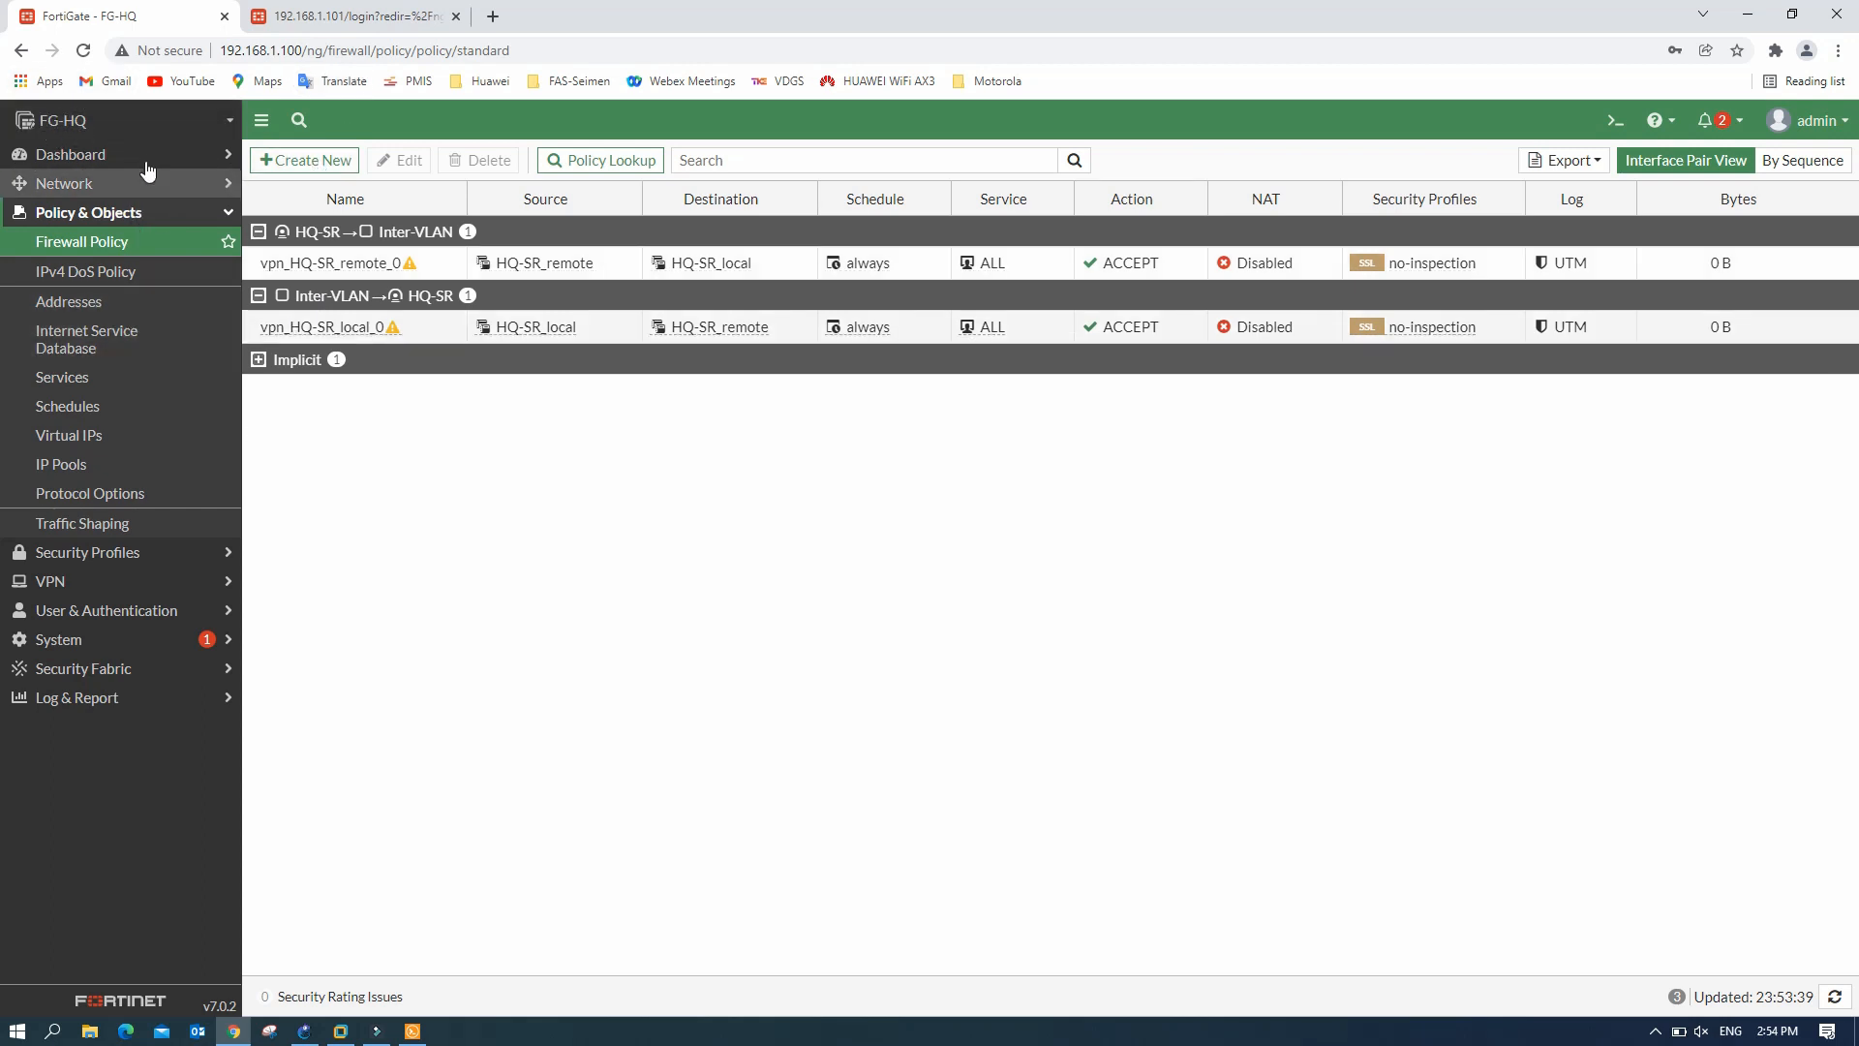
left_click(401, 22)
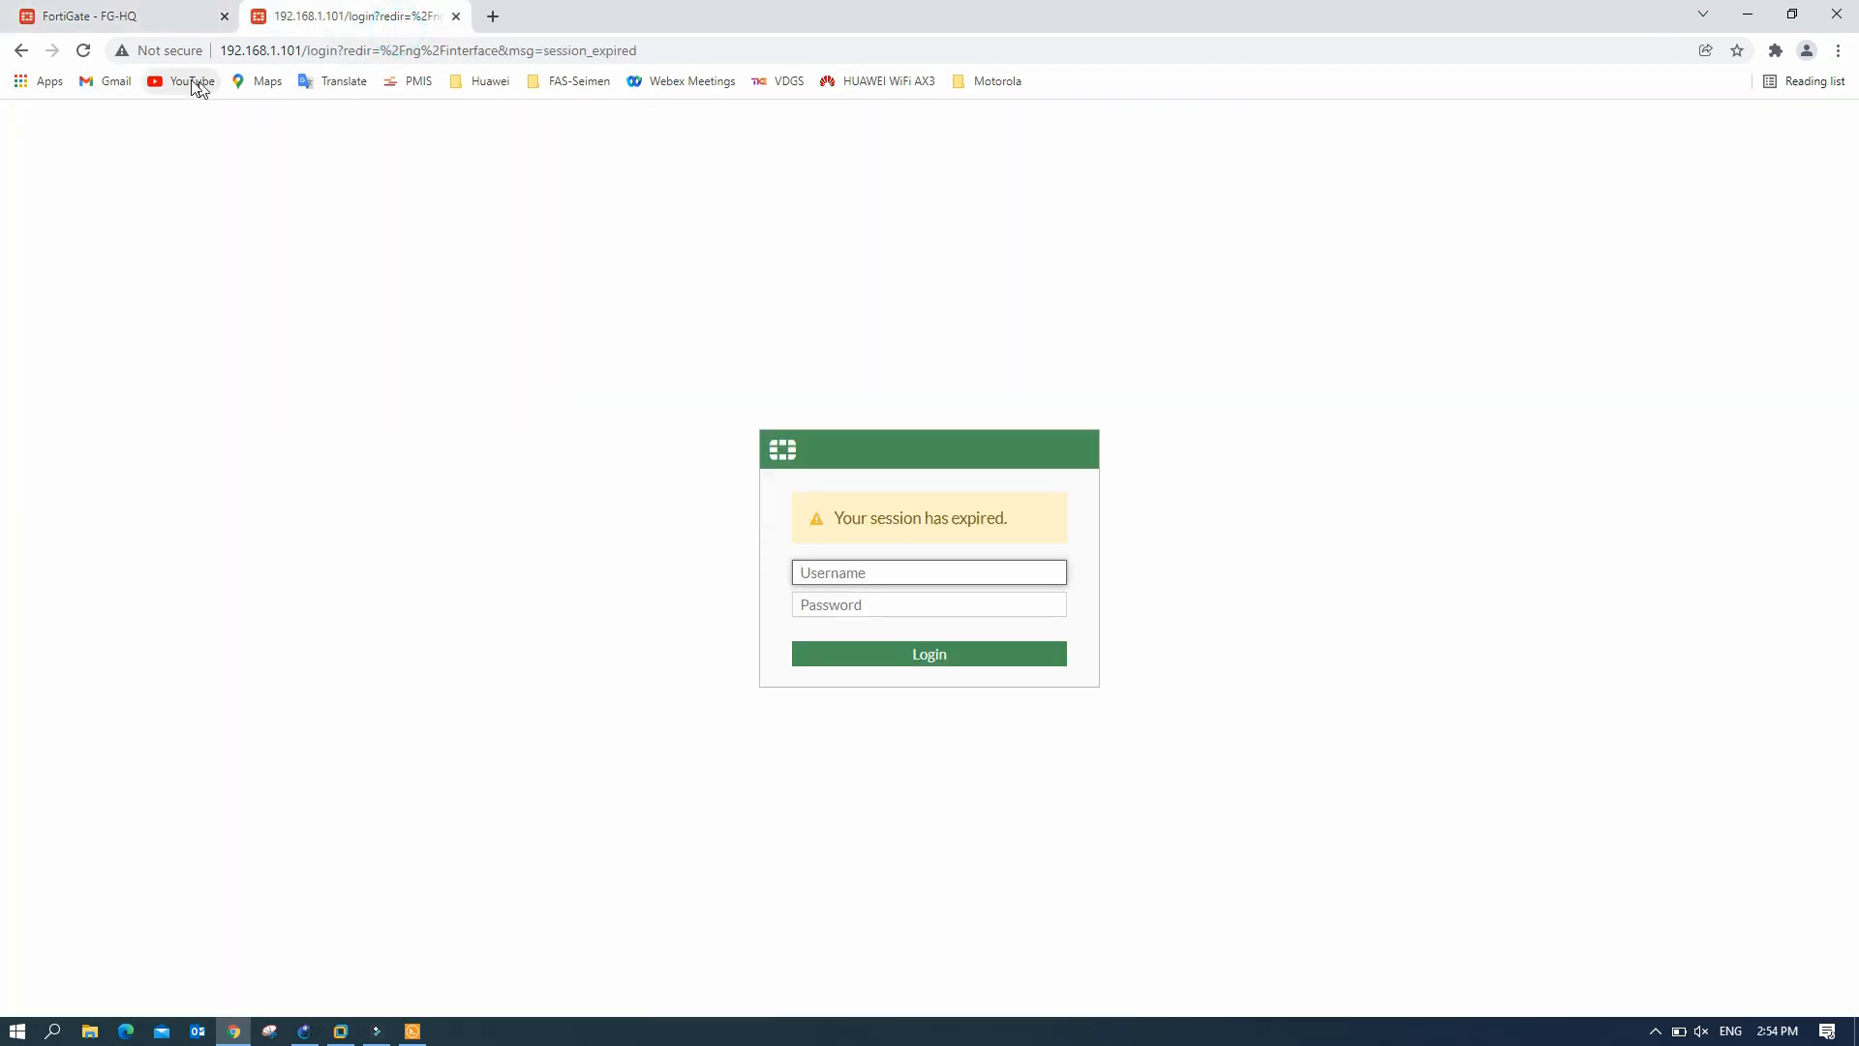
- Log in to FG-SR as admin with the account password
left_click(894, 572)
type("admin")
key("Tab")
type("a")
key("Return")
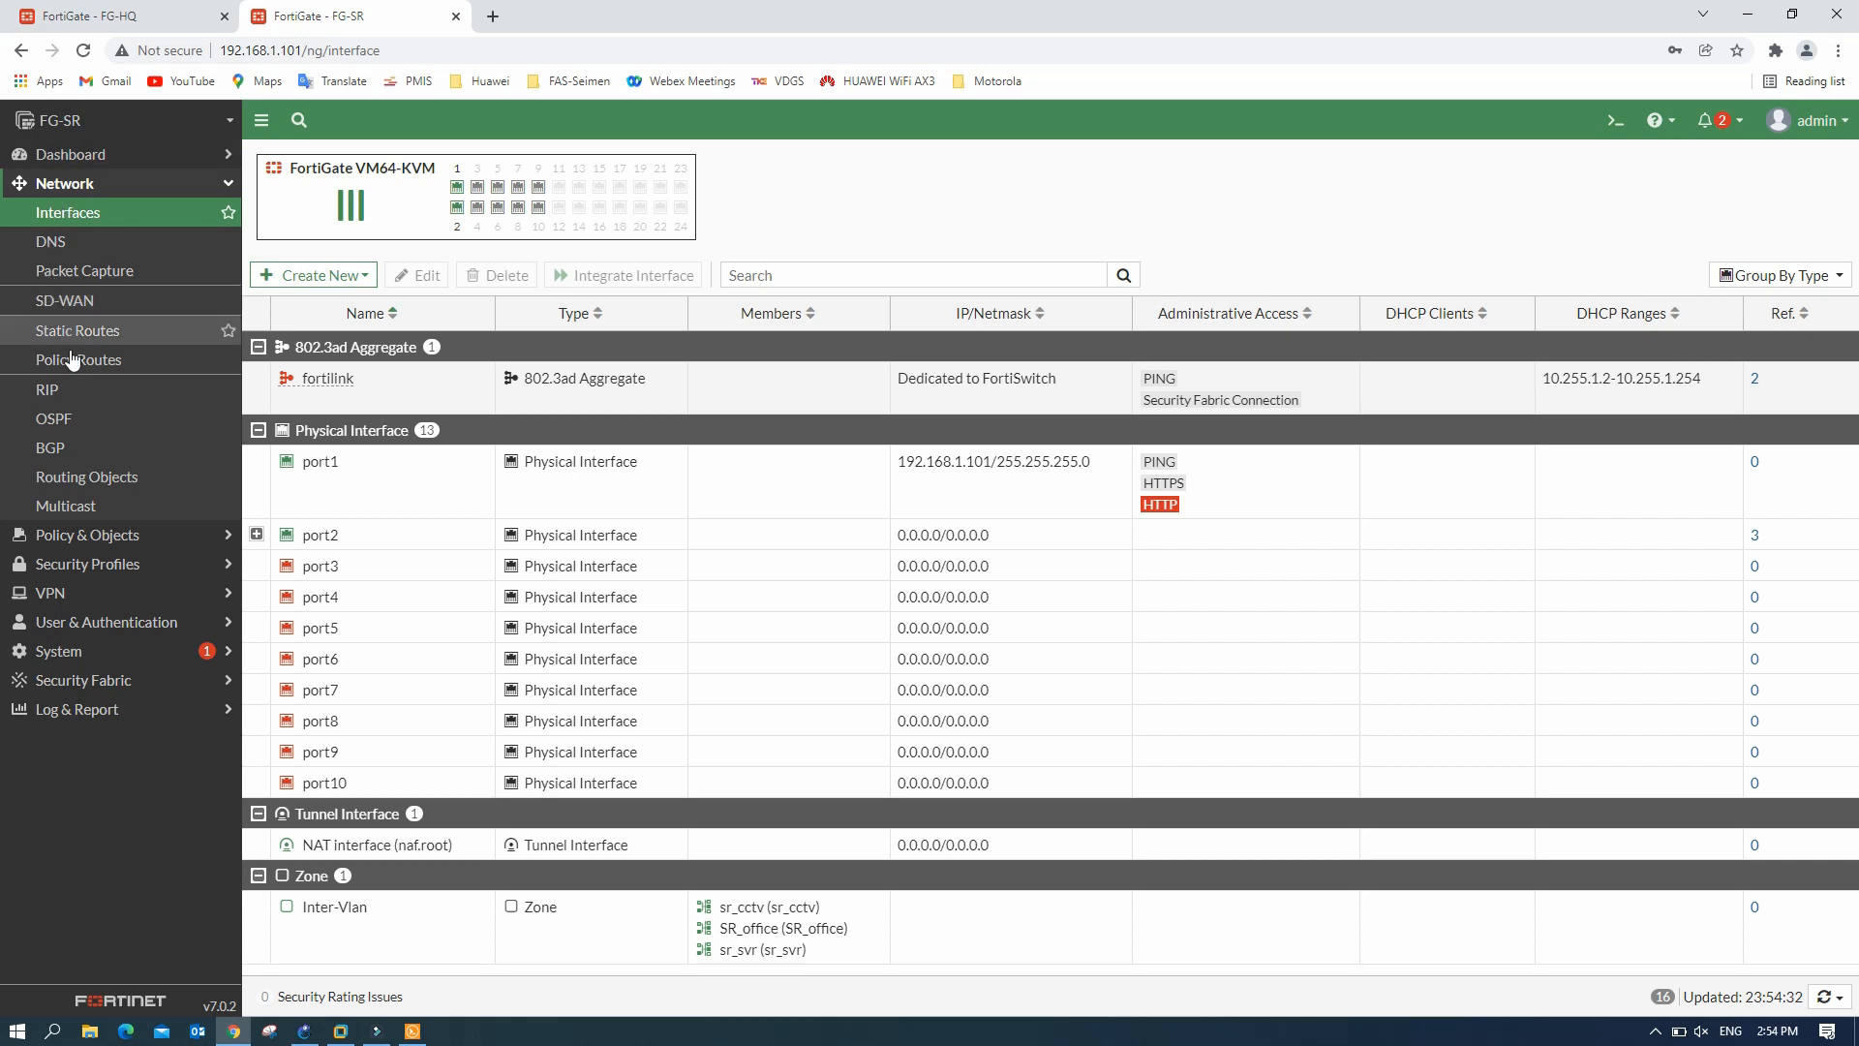
- Confirm that FG-SR has no static routes and no firewall policies yet
left_click(133, 599)
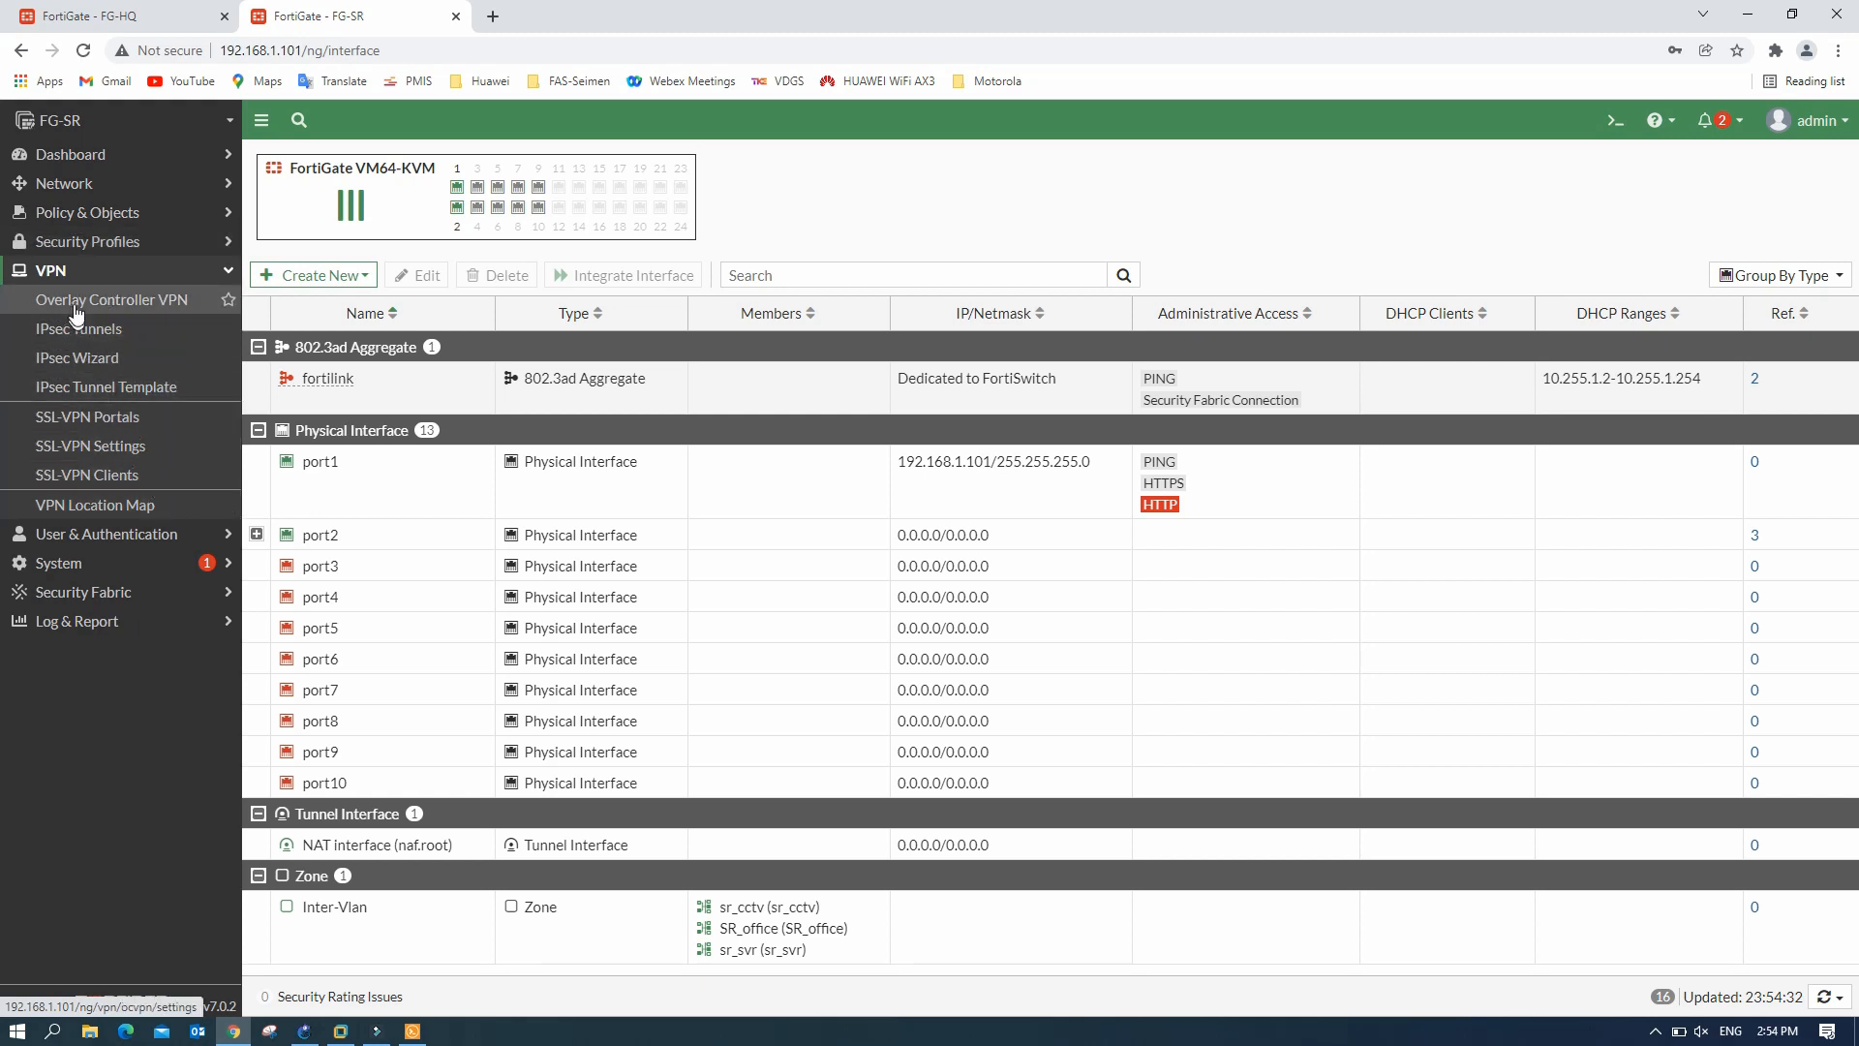
left_click(100, 183)
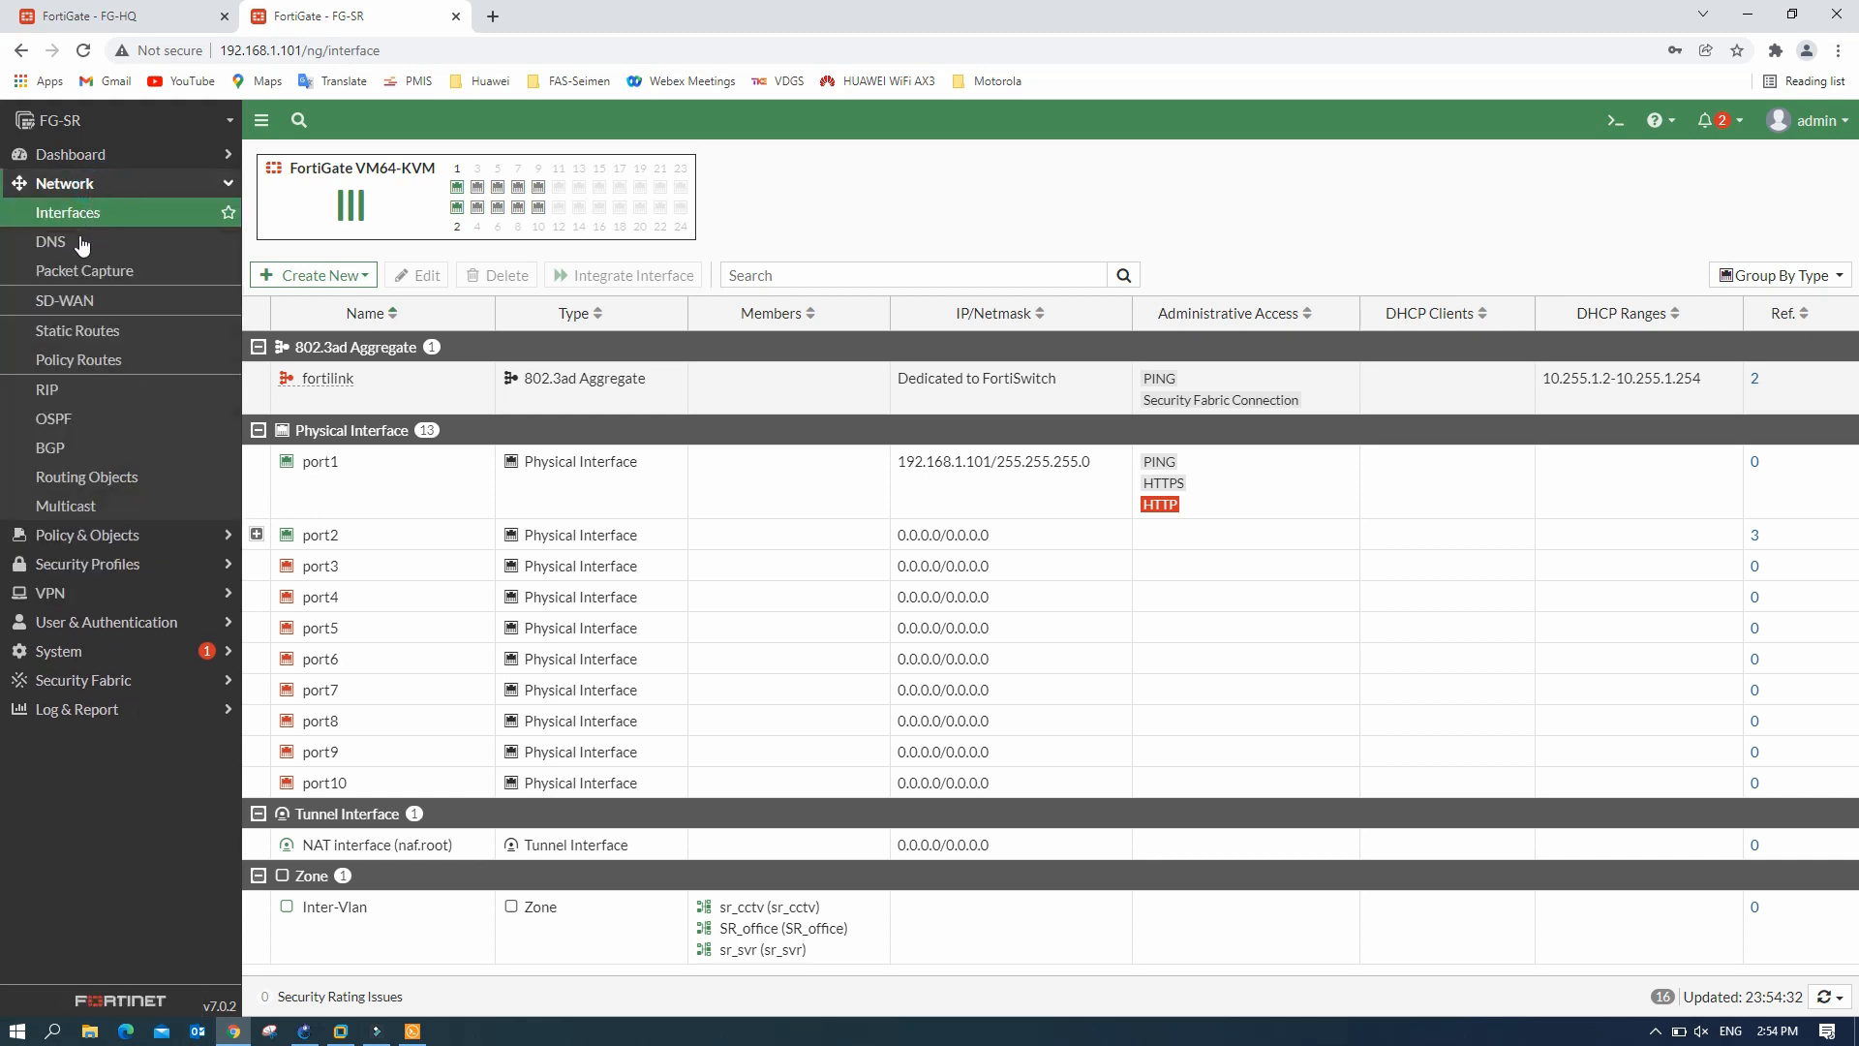
left_click(98, 333)
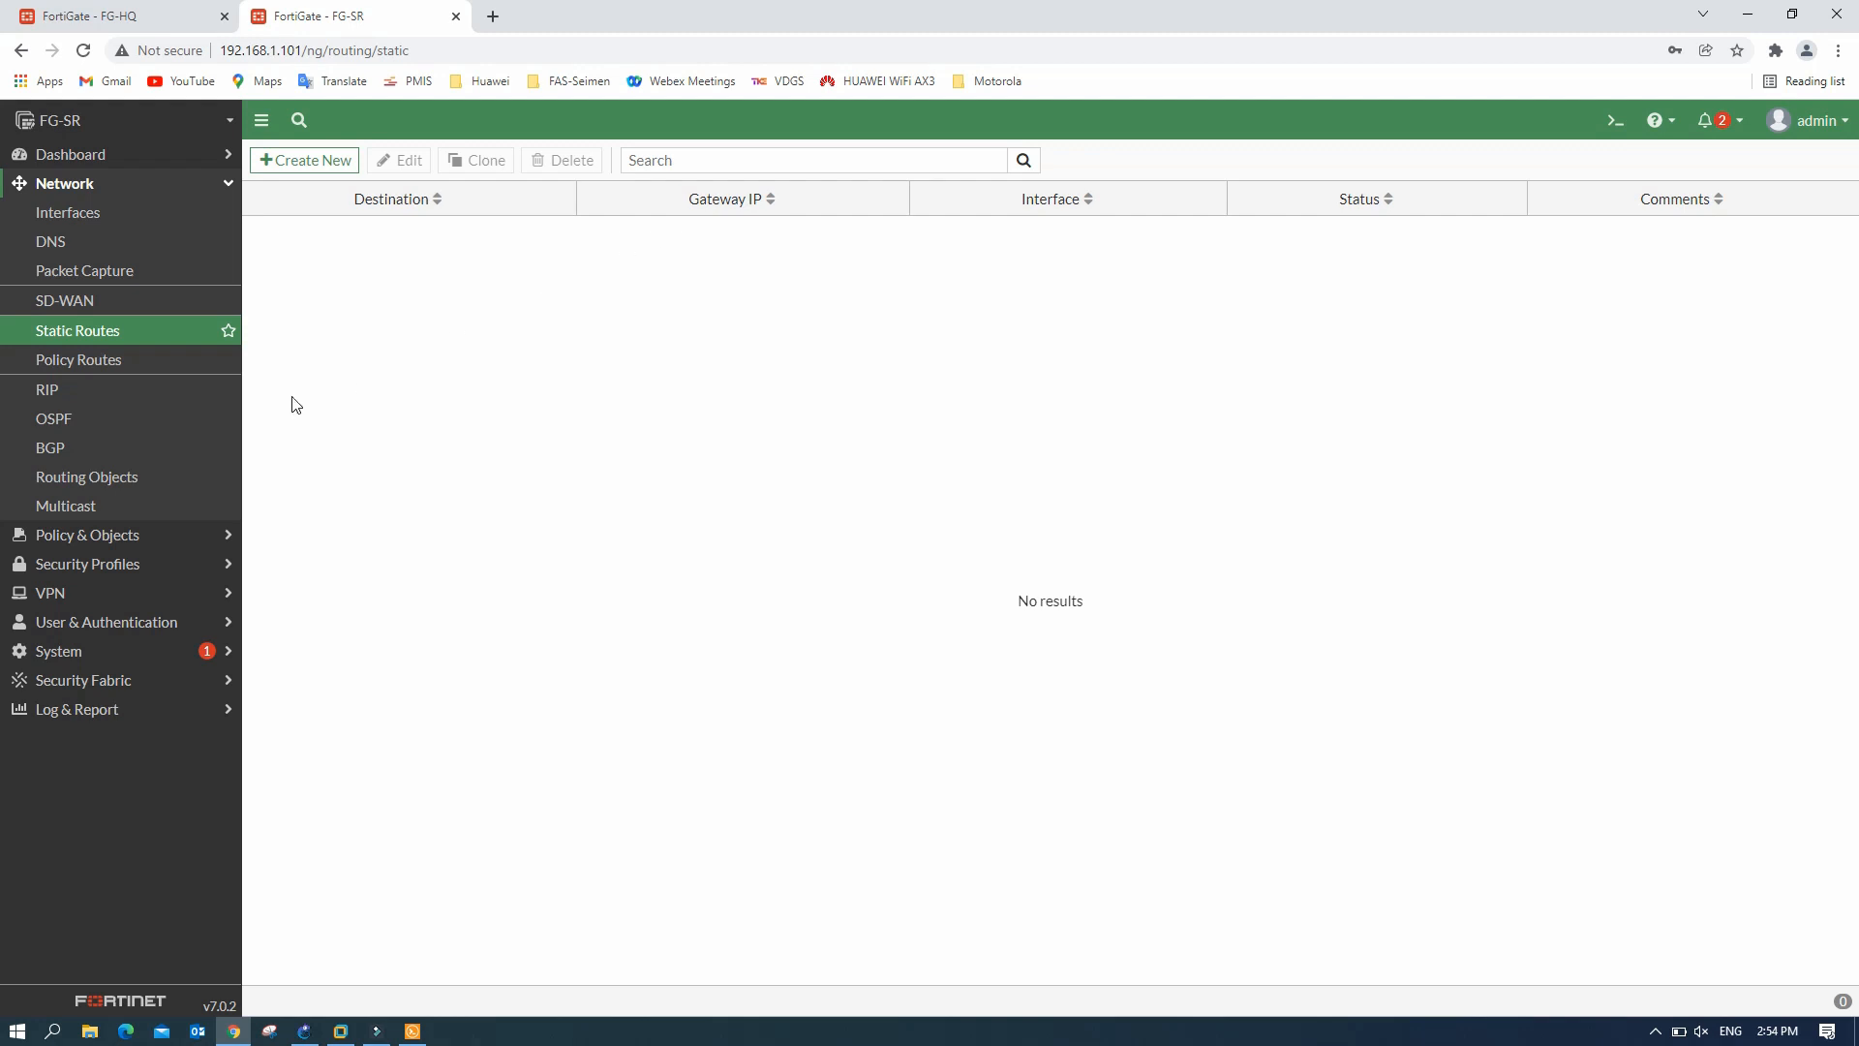
left_click(121, 534)
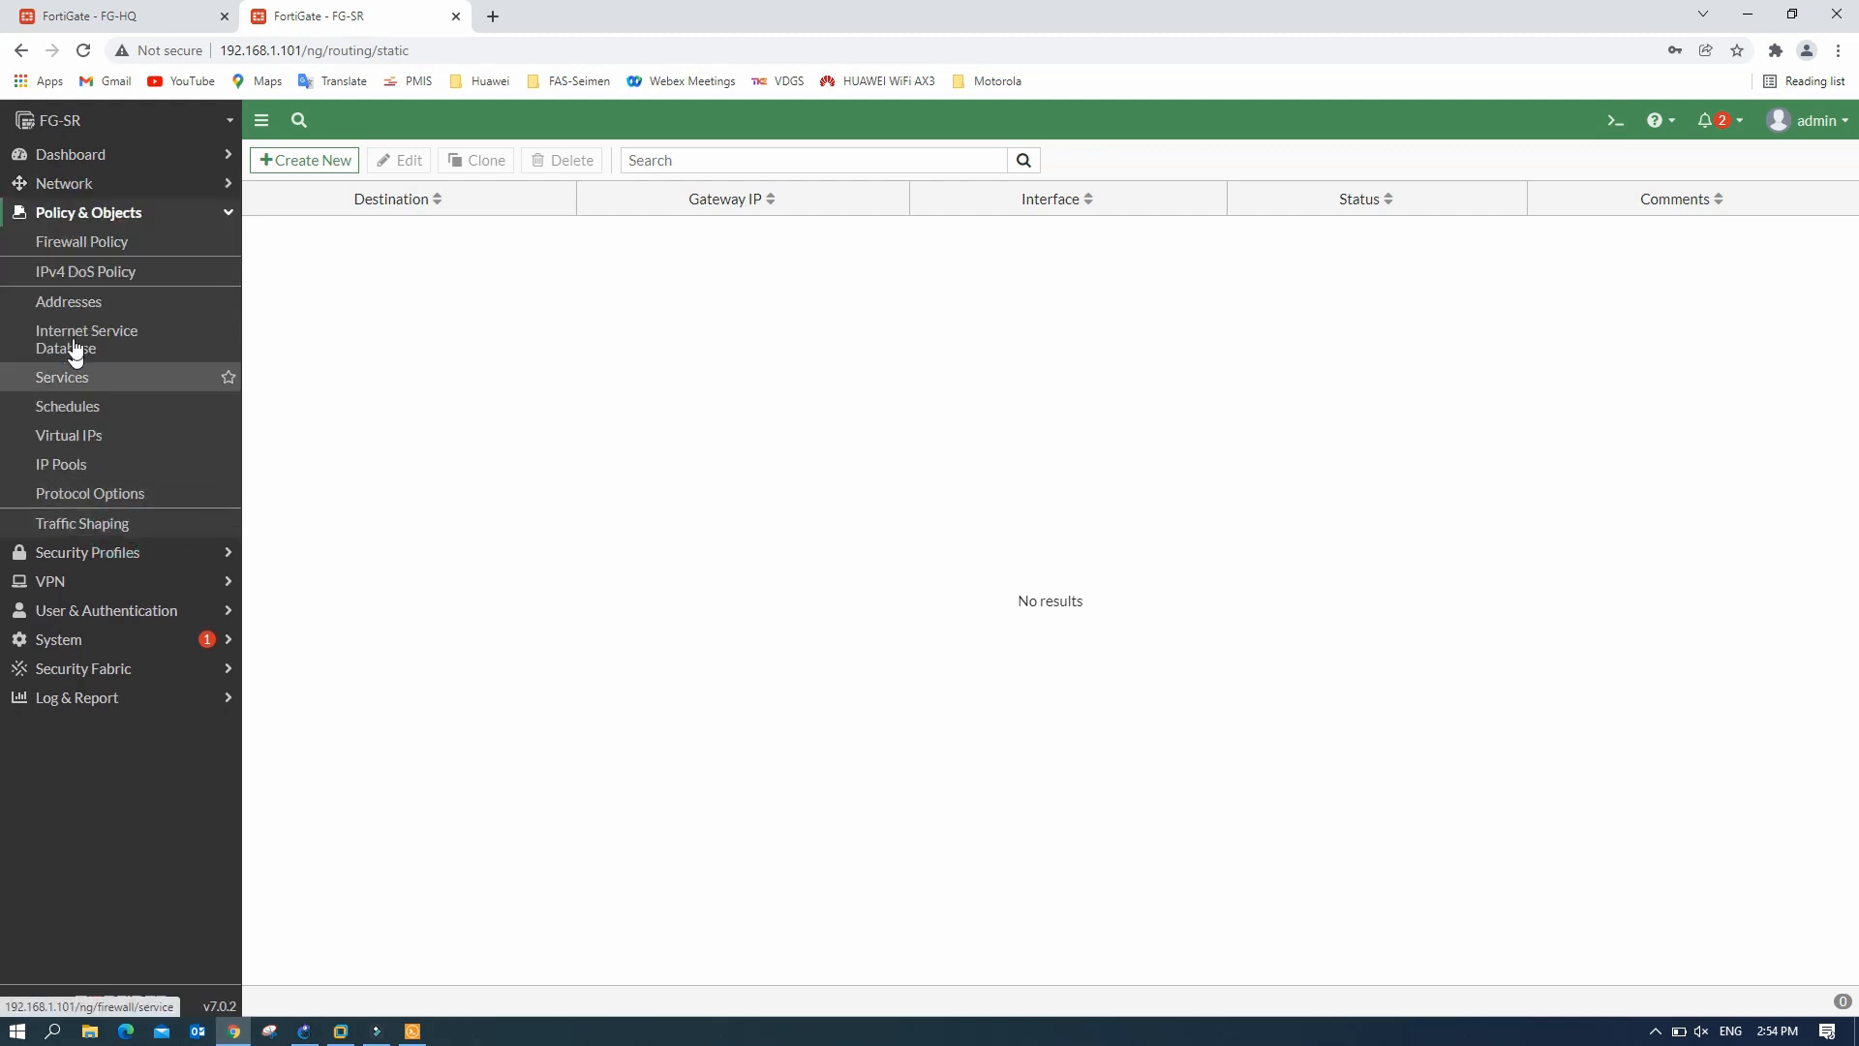
left_click(116, 245)
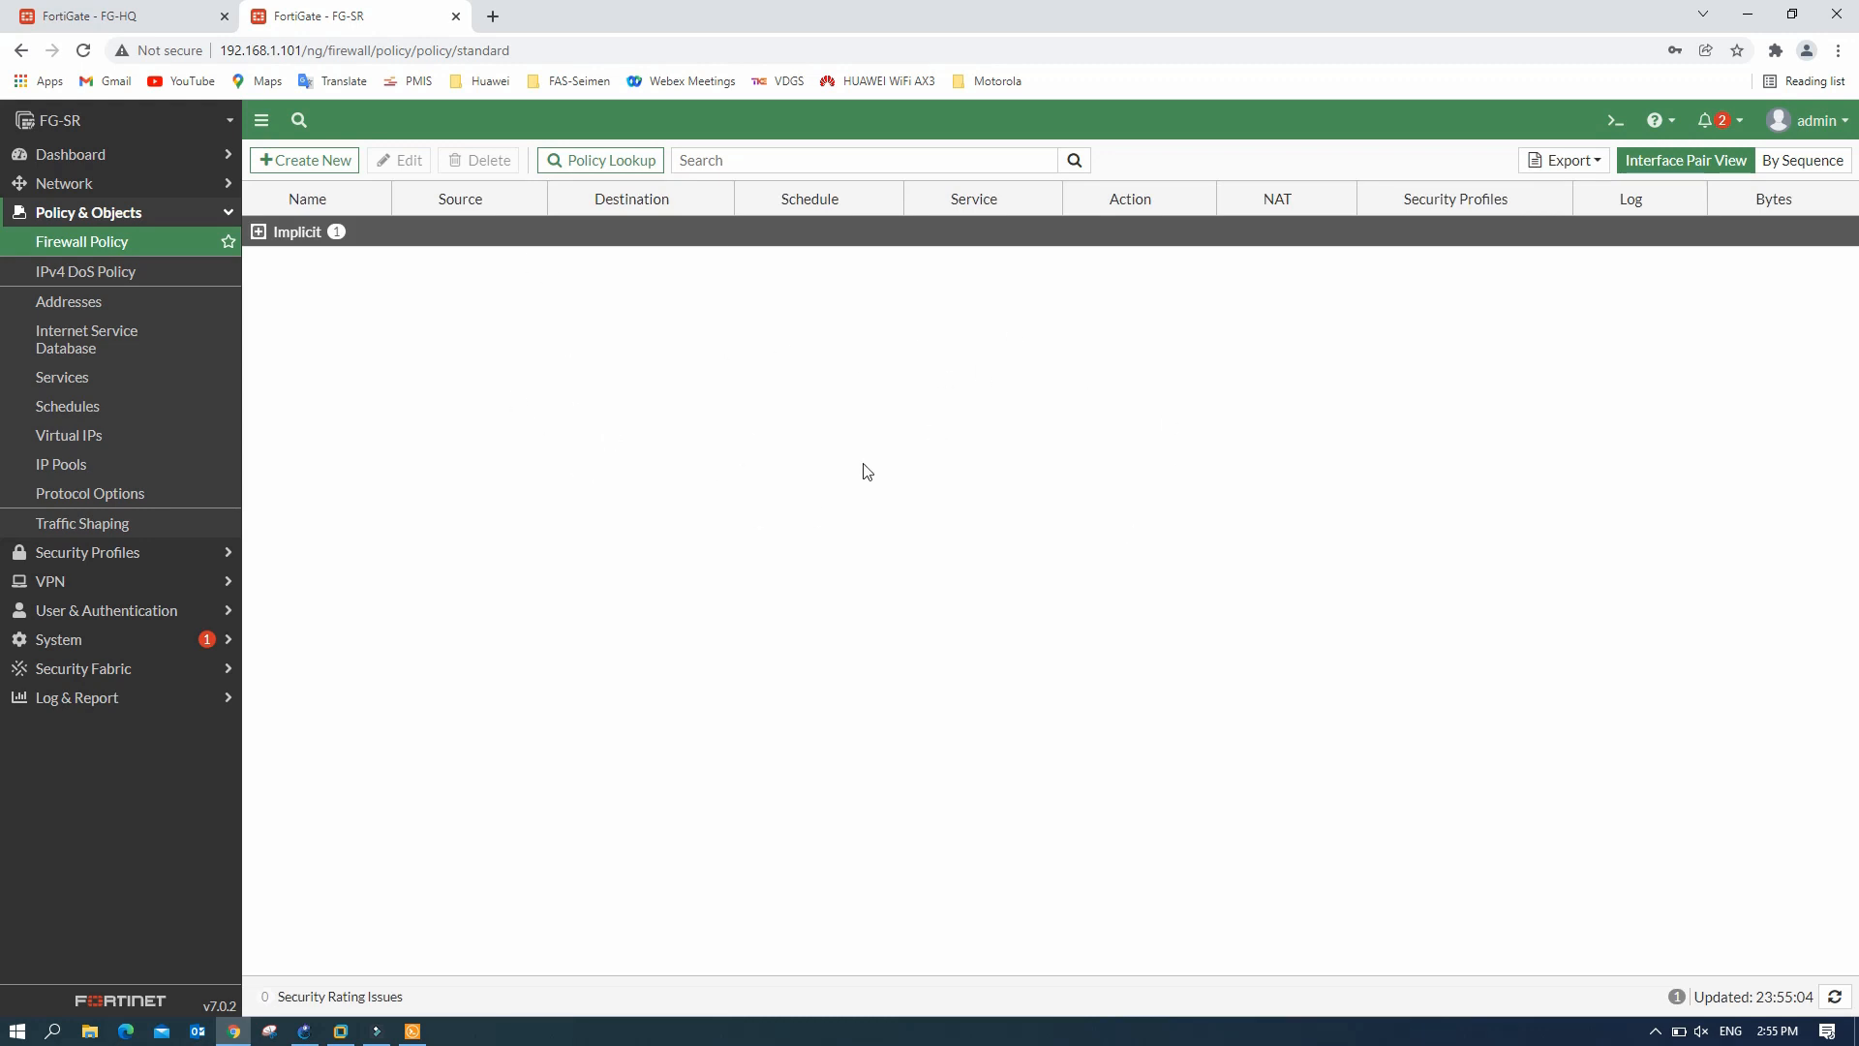
- Start FG-SR's IPsec VPN Creation Wizard and focus the tunnel name field
left_click(75, 582)
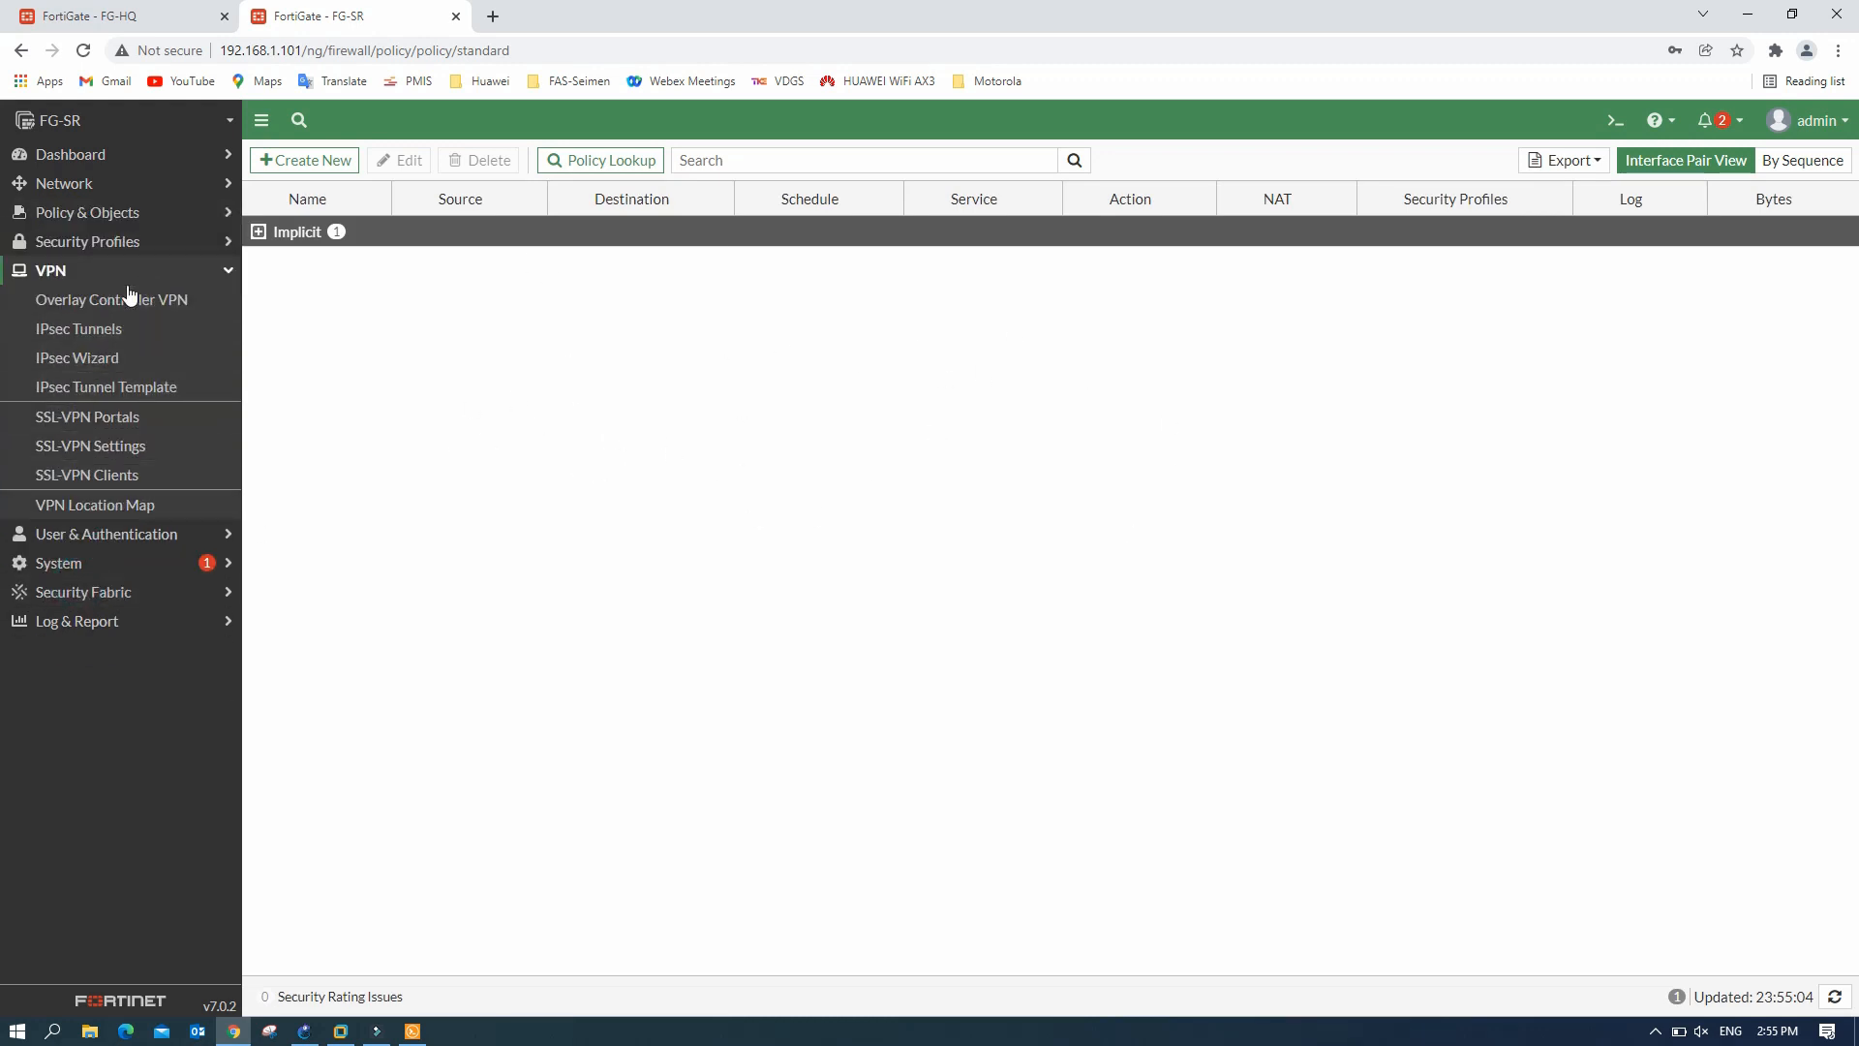
left_click(93, 358)
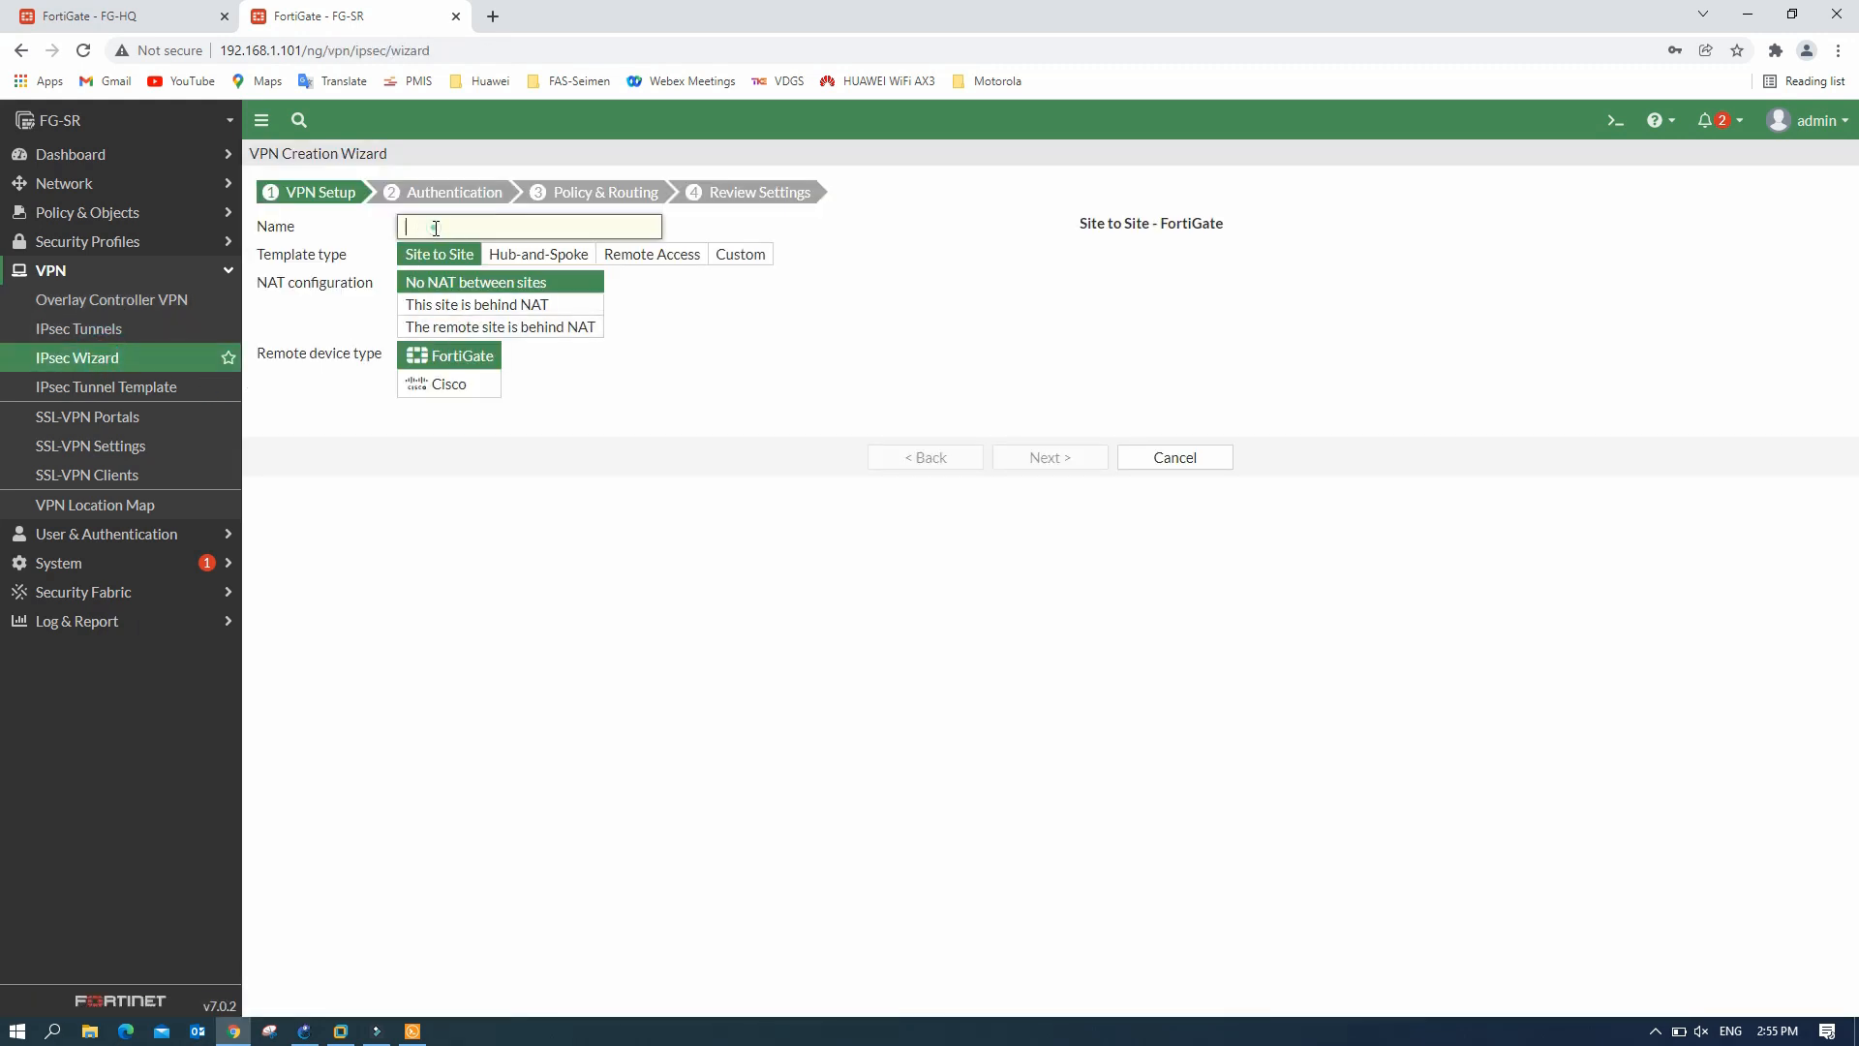
left_click(435, 227)
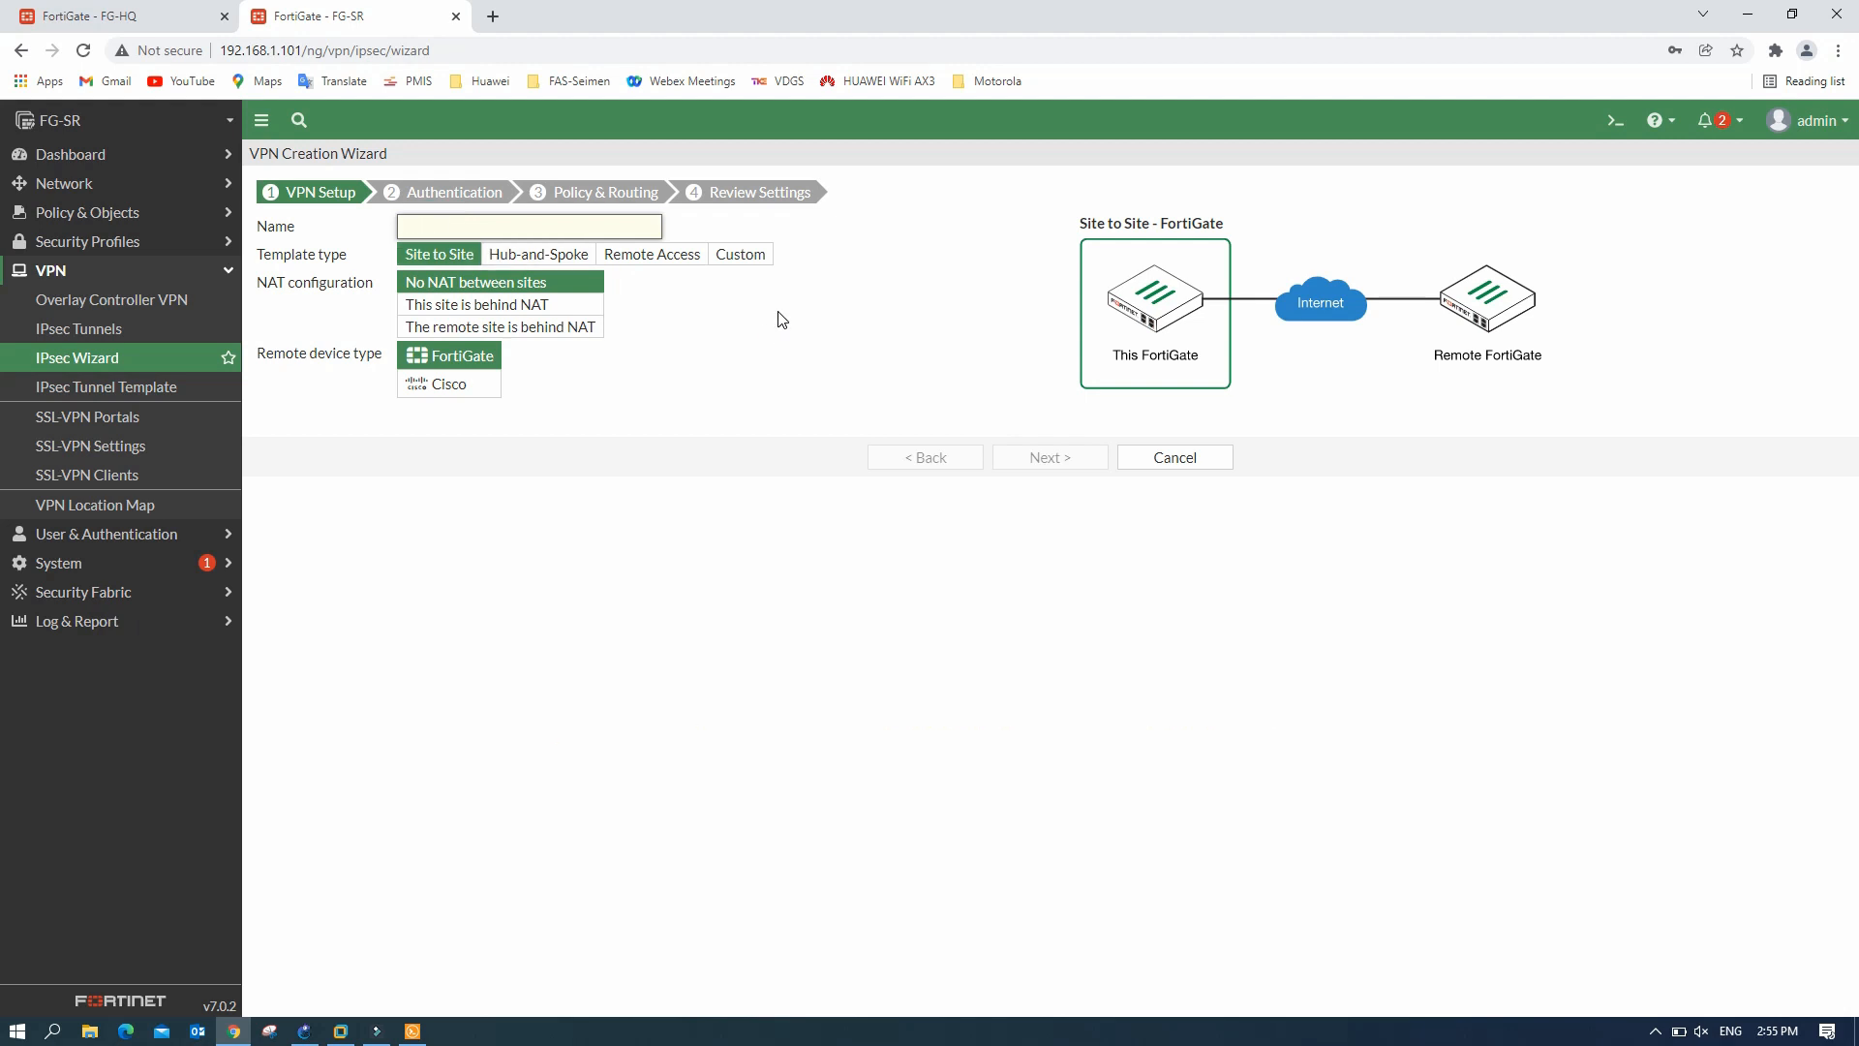
- Name the tunnel SR and set HQ's remote peer IP to 192.168.1.100
type("SR-HQ")
left_click(1050, 456)
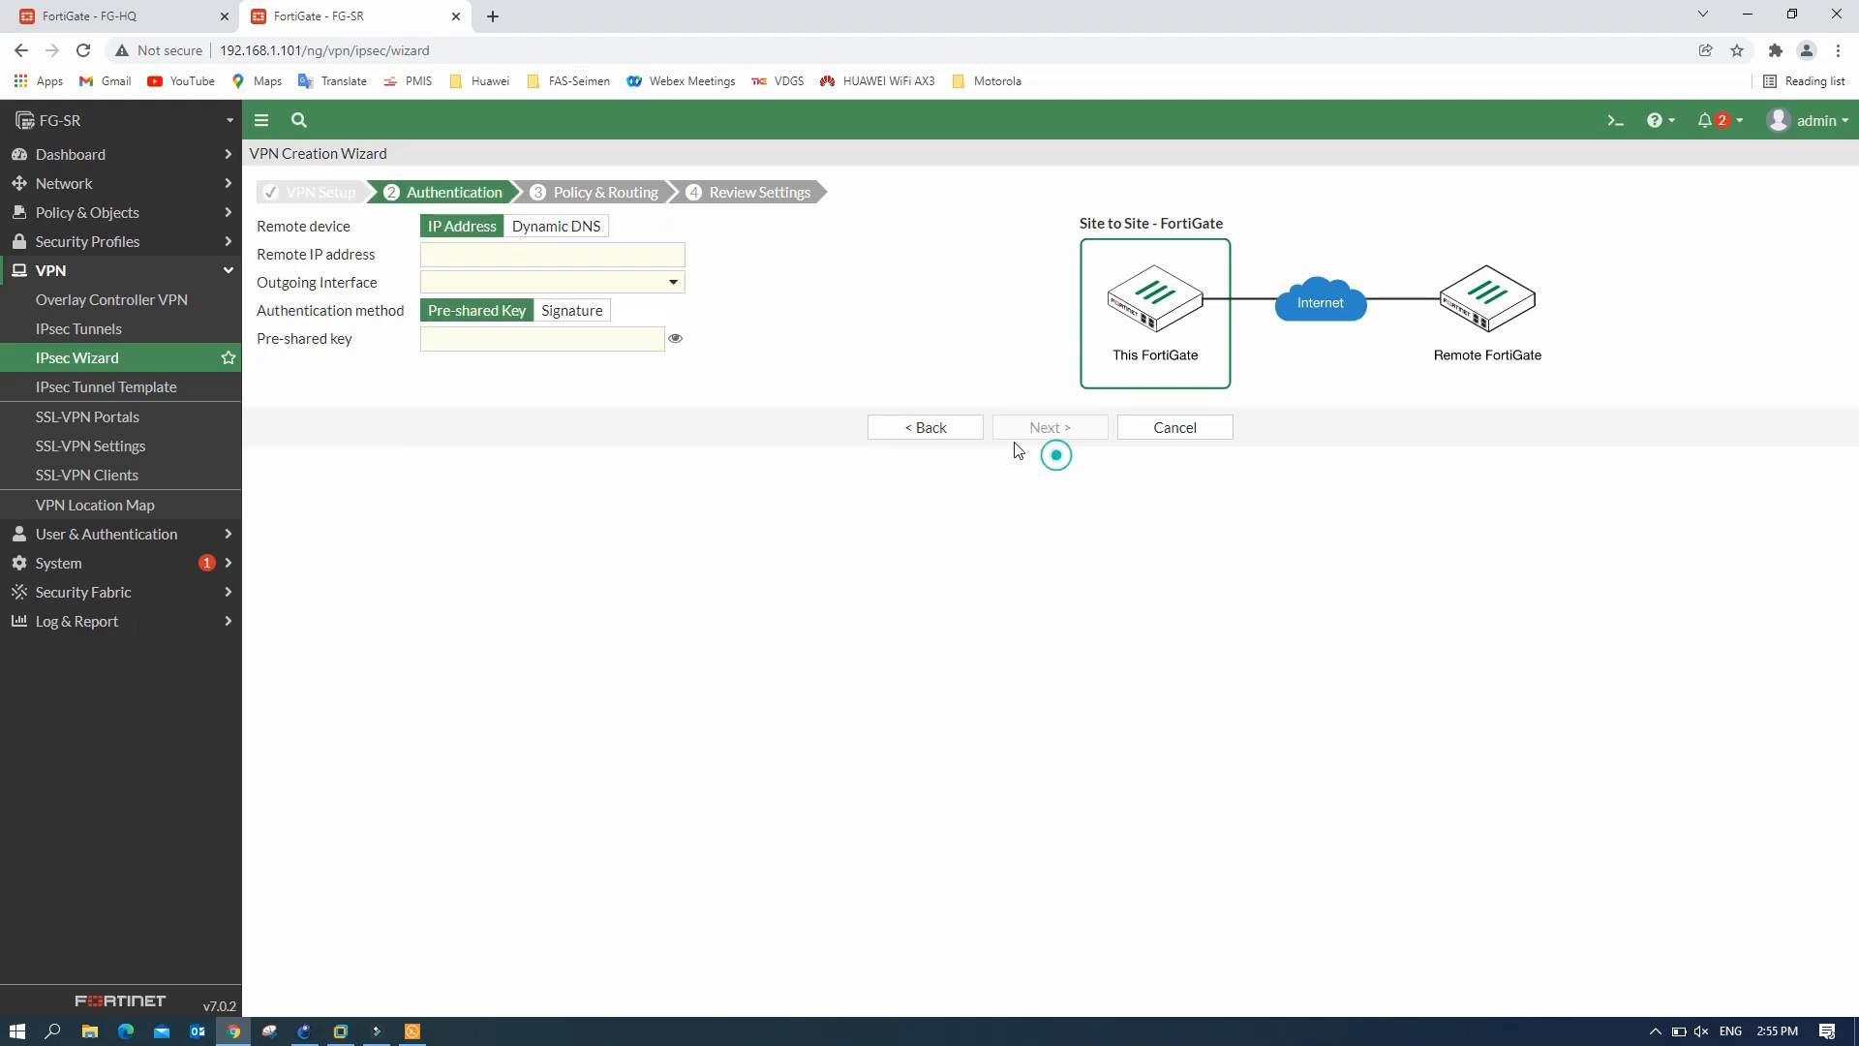
left_click(458, 257)
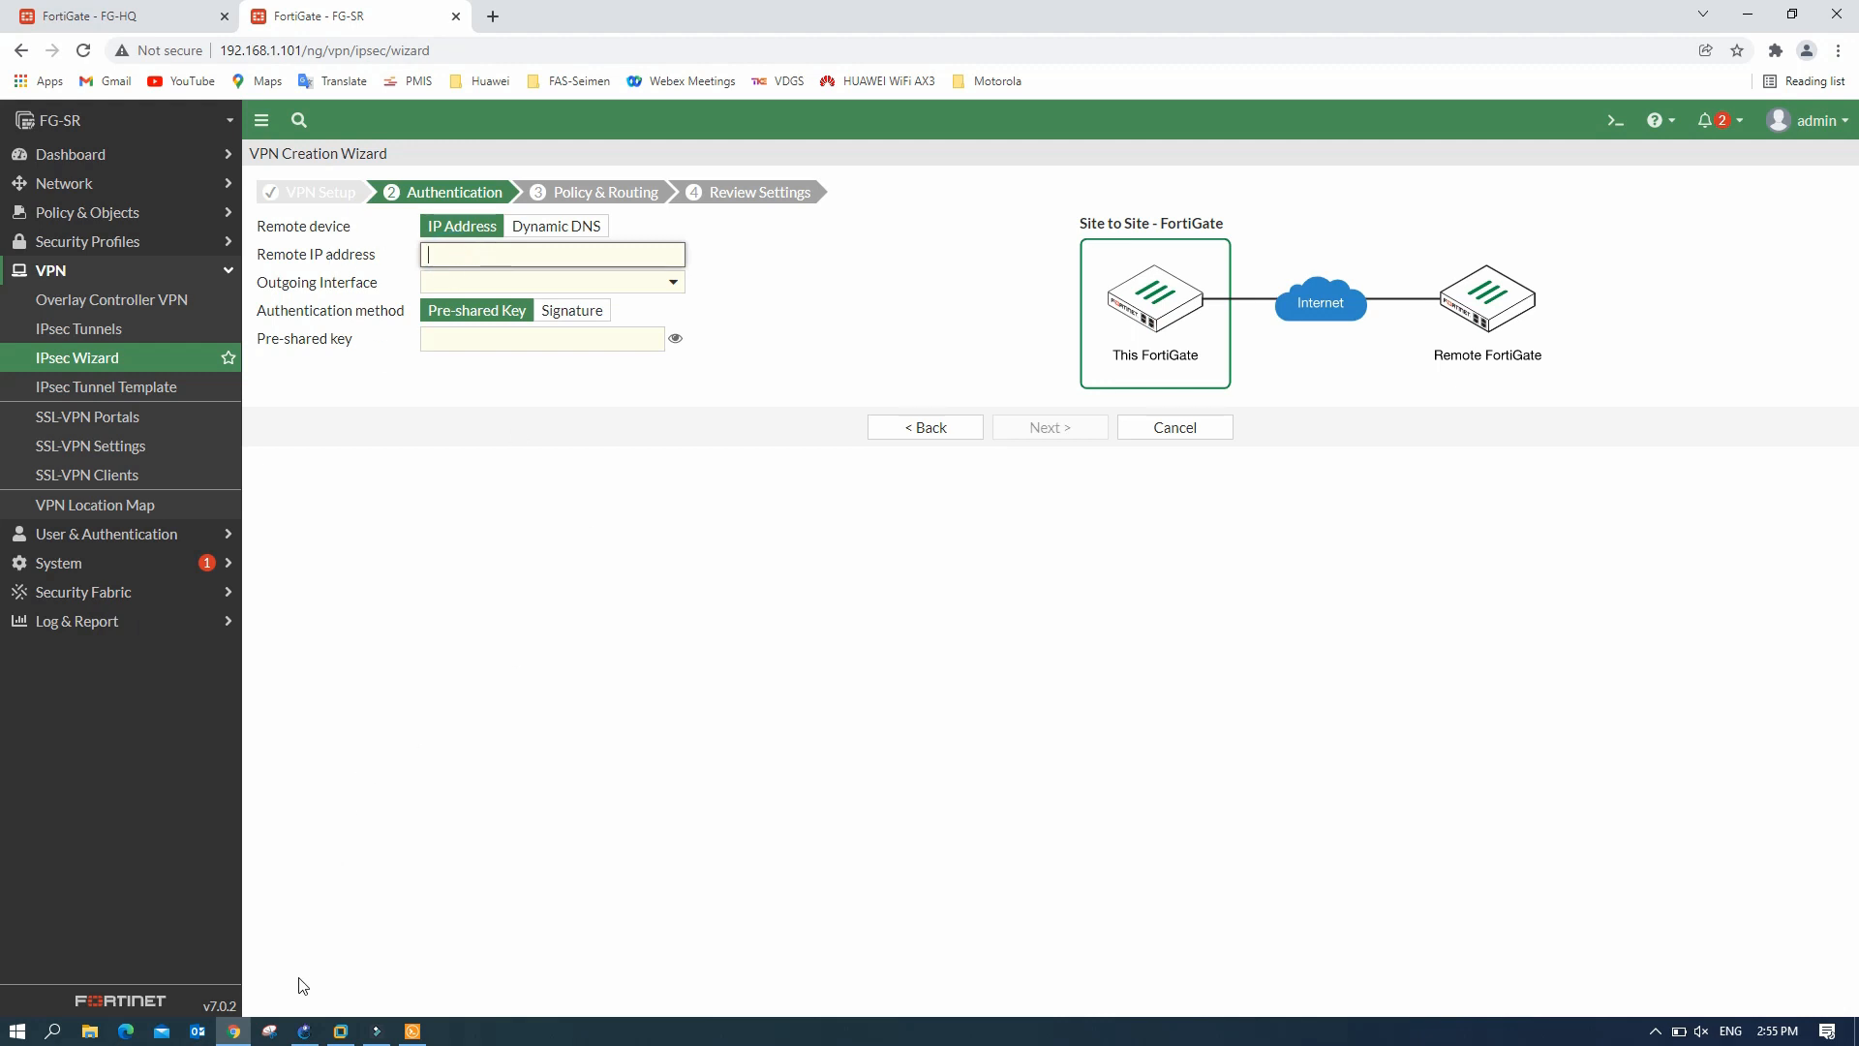
left_click(304, 1032)
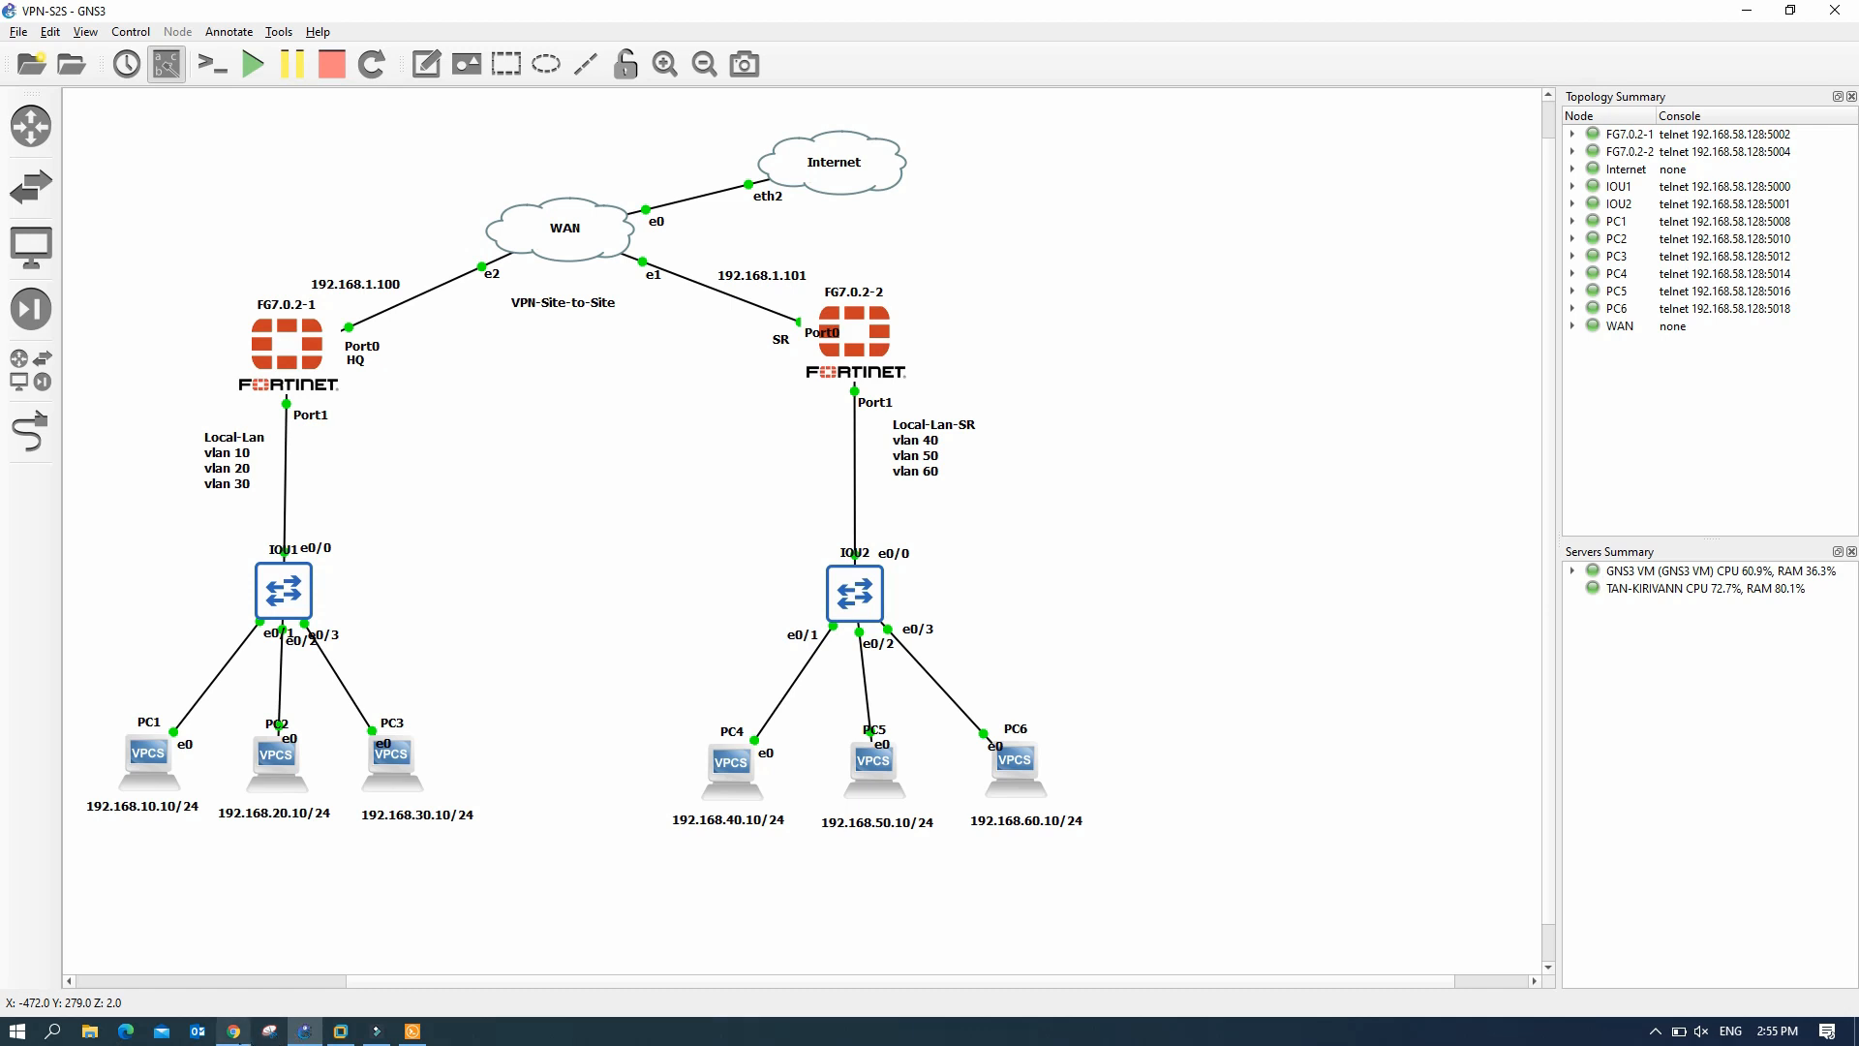
left_click(233, 1030)
type("192.168.1.100")
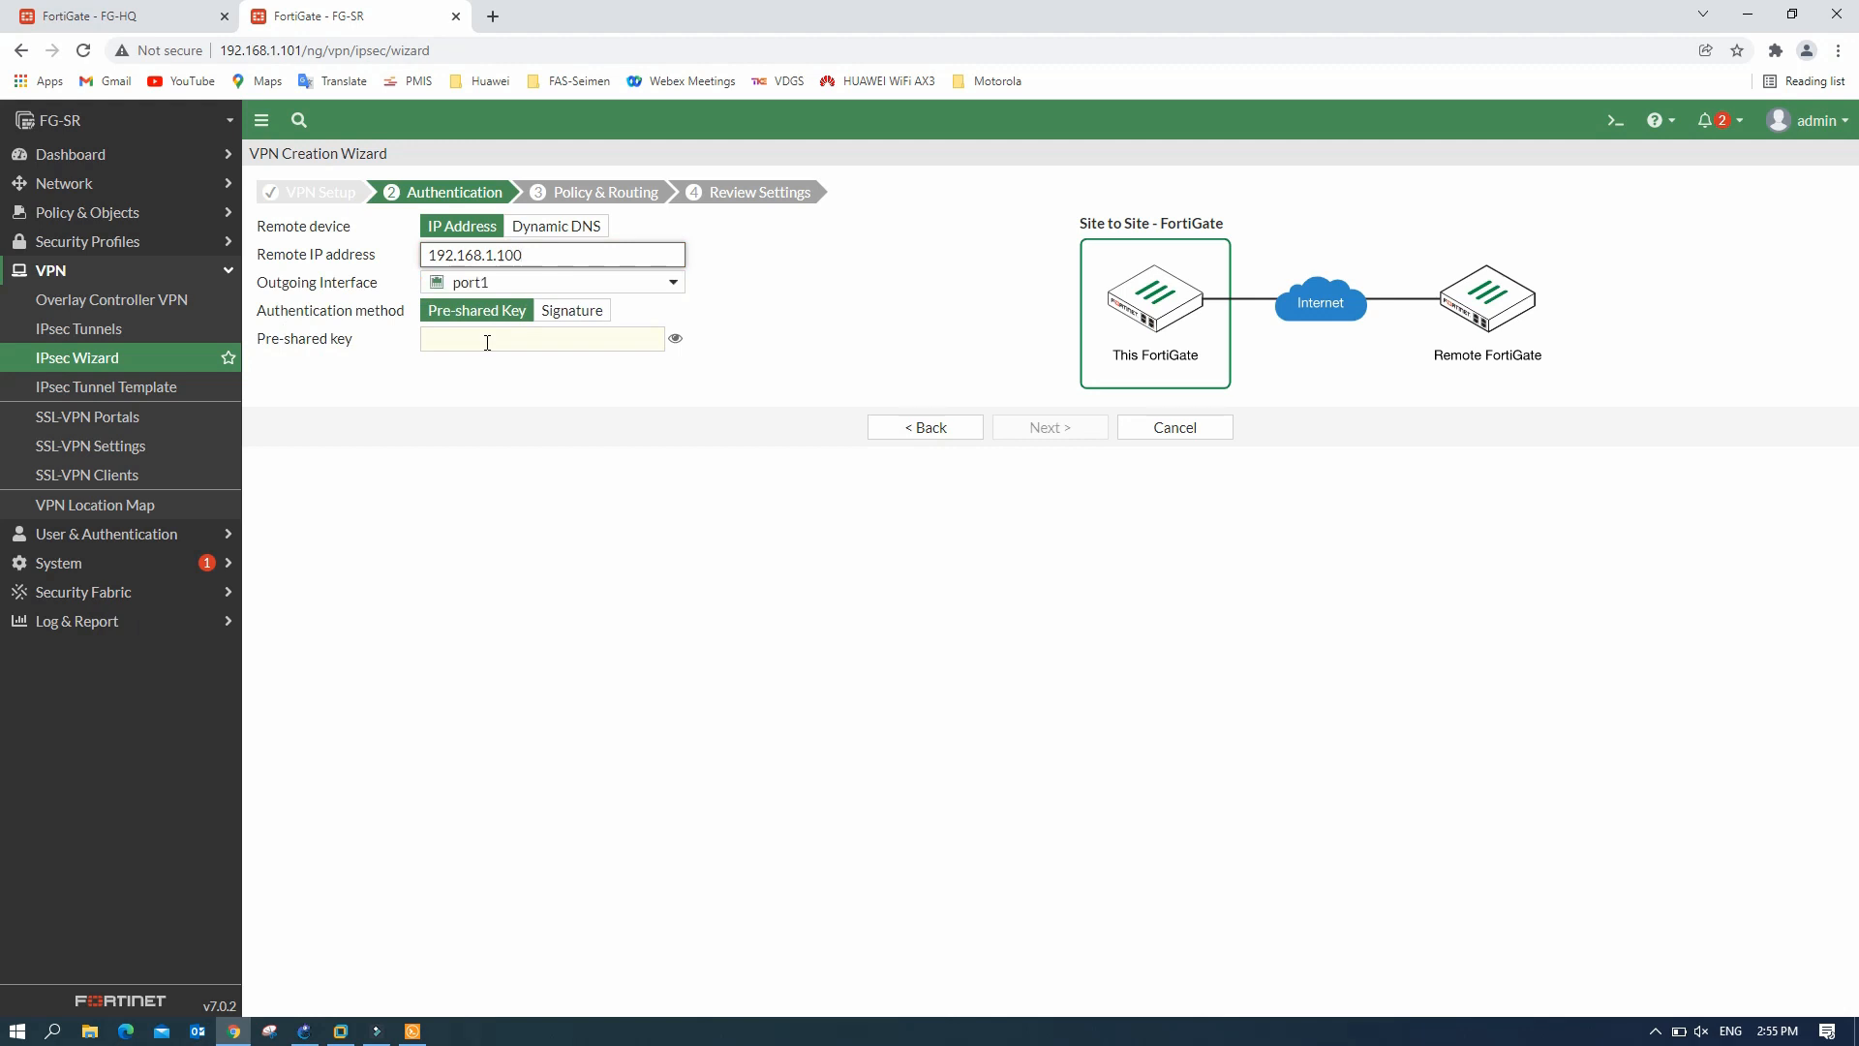
- Enter and verify the pre-shared key, then continue to Policy & Routing
left_click(441, 339)
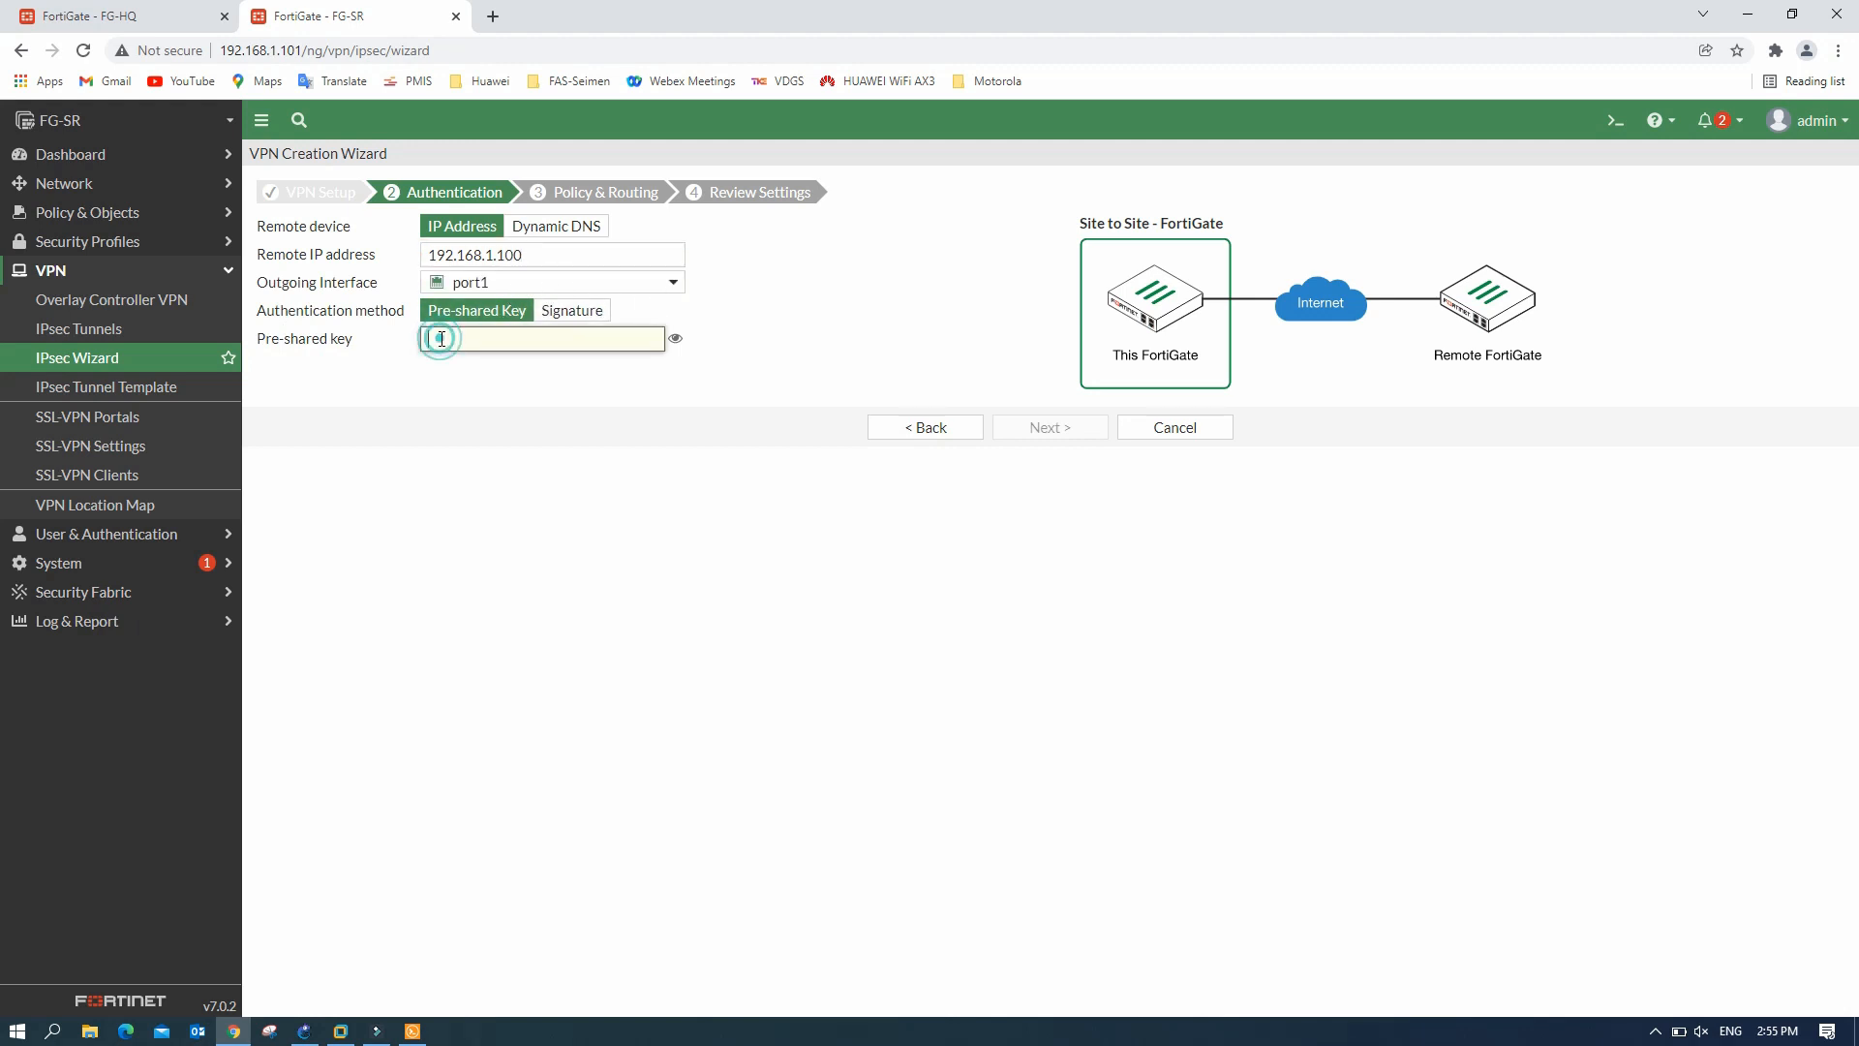
type("f")
type("•••••")
left_click(675, 339)
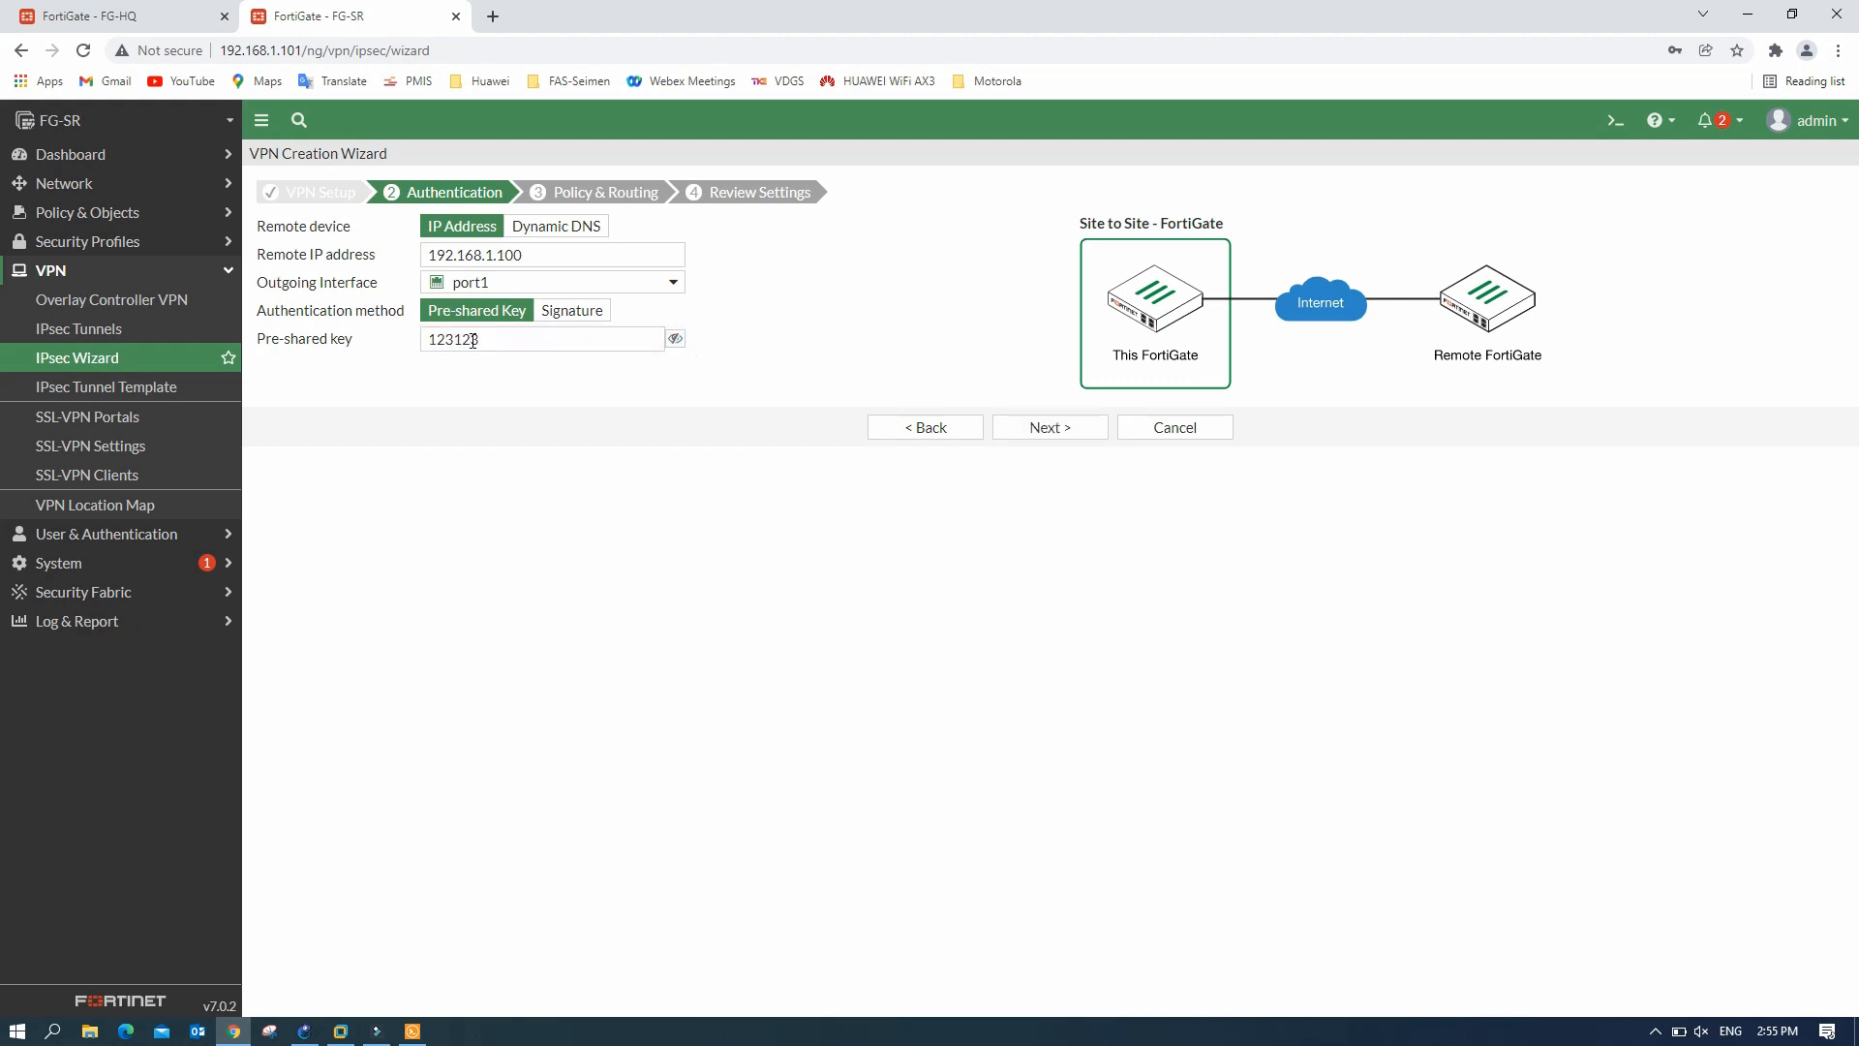
left_click_drag(502, 345, 425, 341)
left_click(501, 376)
left_click(490, 370)
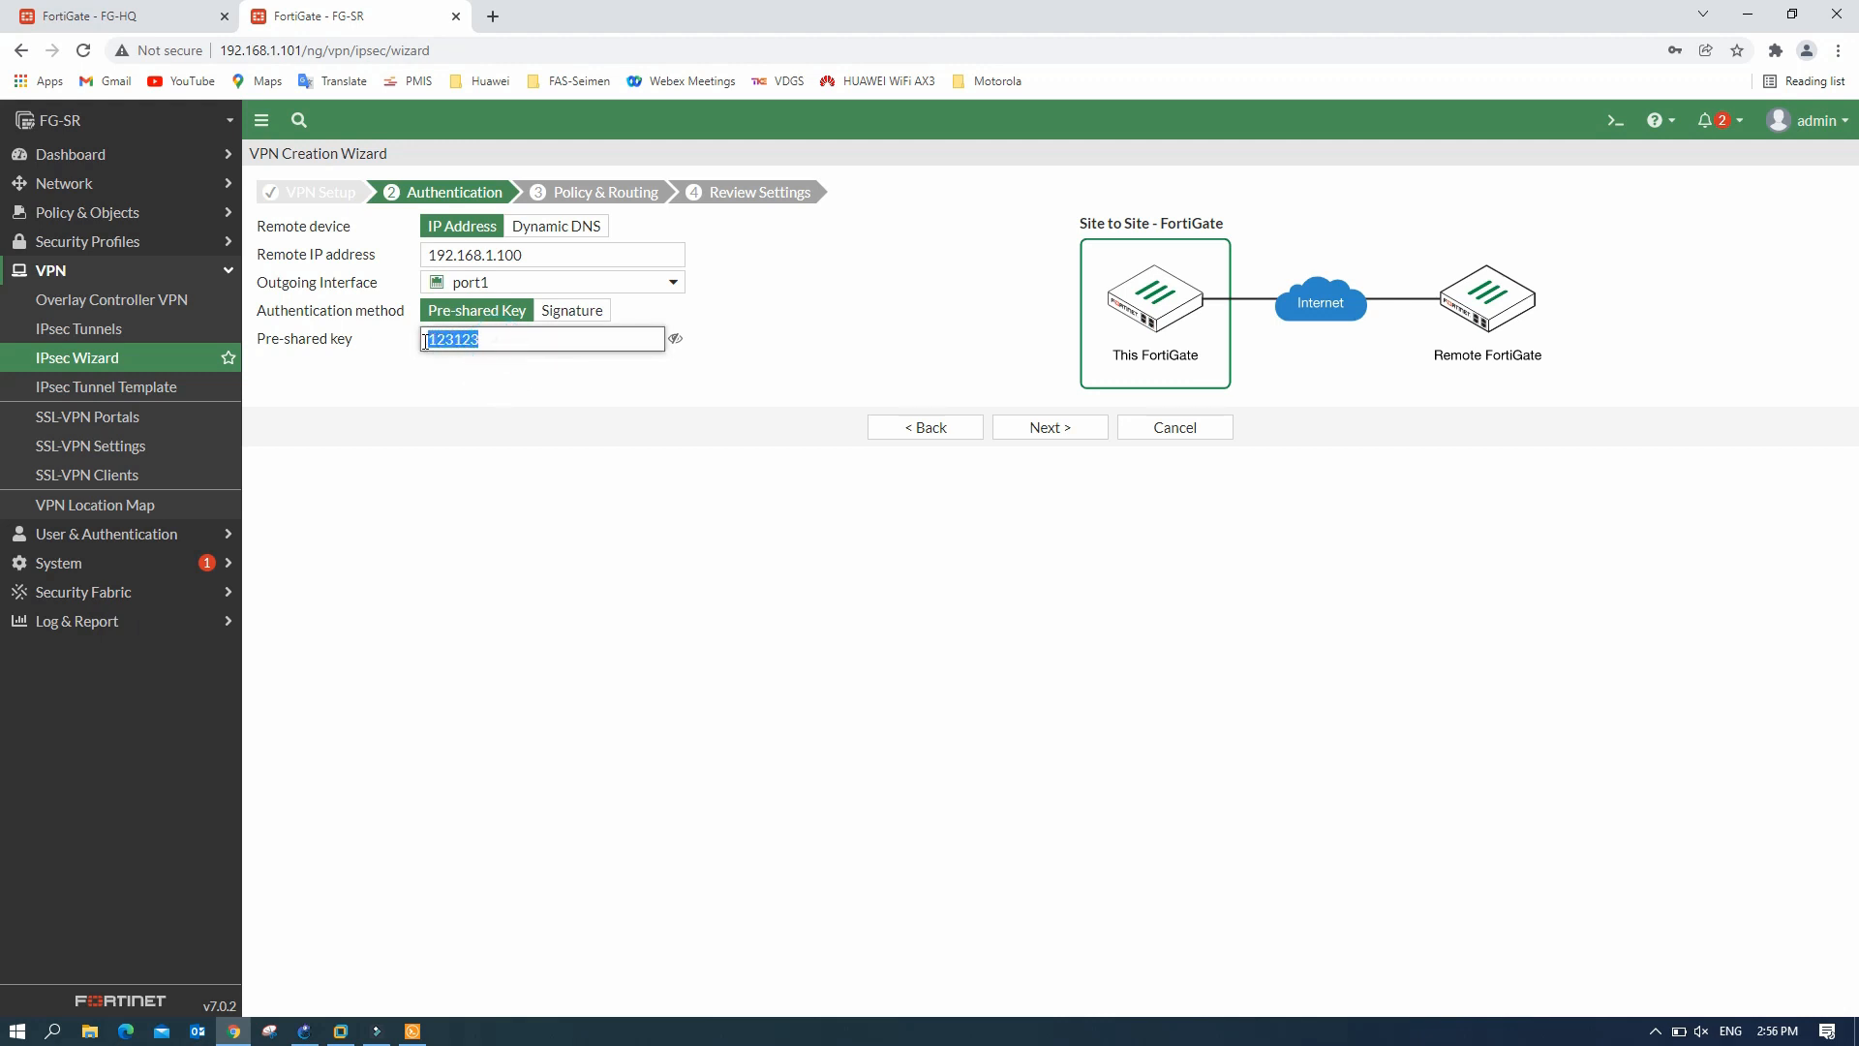
left_click(498, 378)
left_click_drag(606, 345, 423, 340)
left_click(1067, 429)
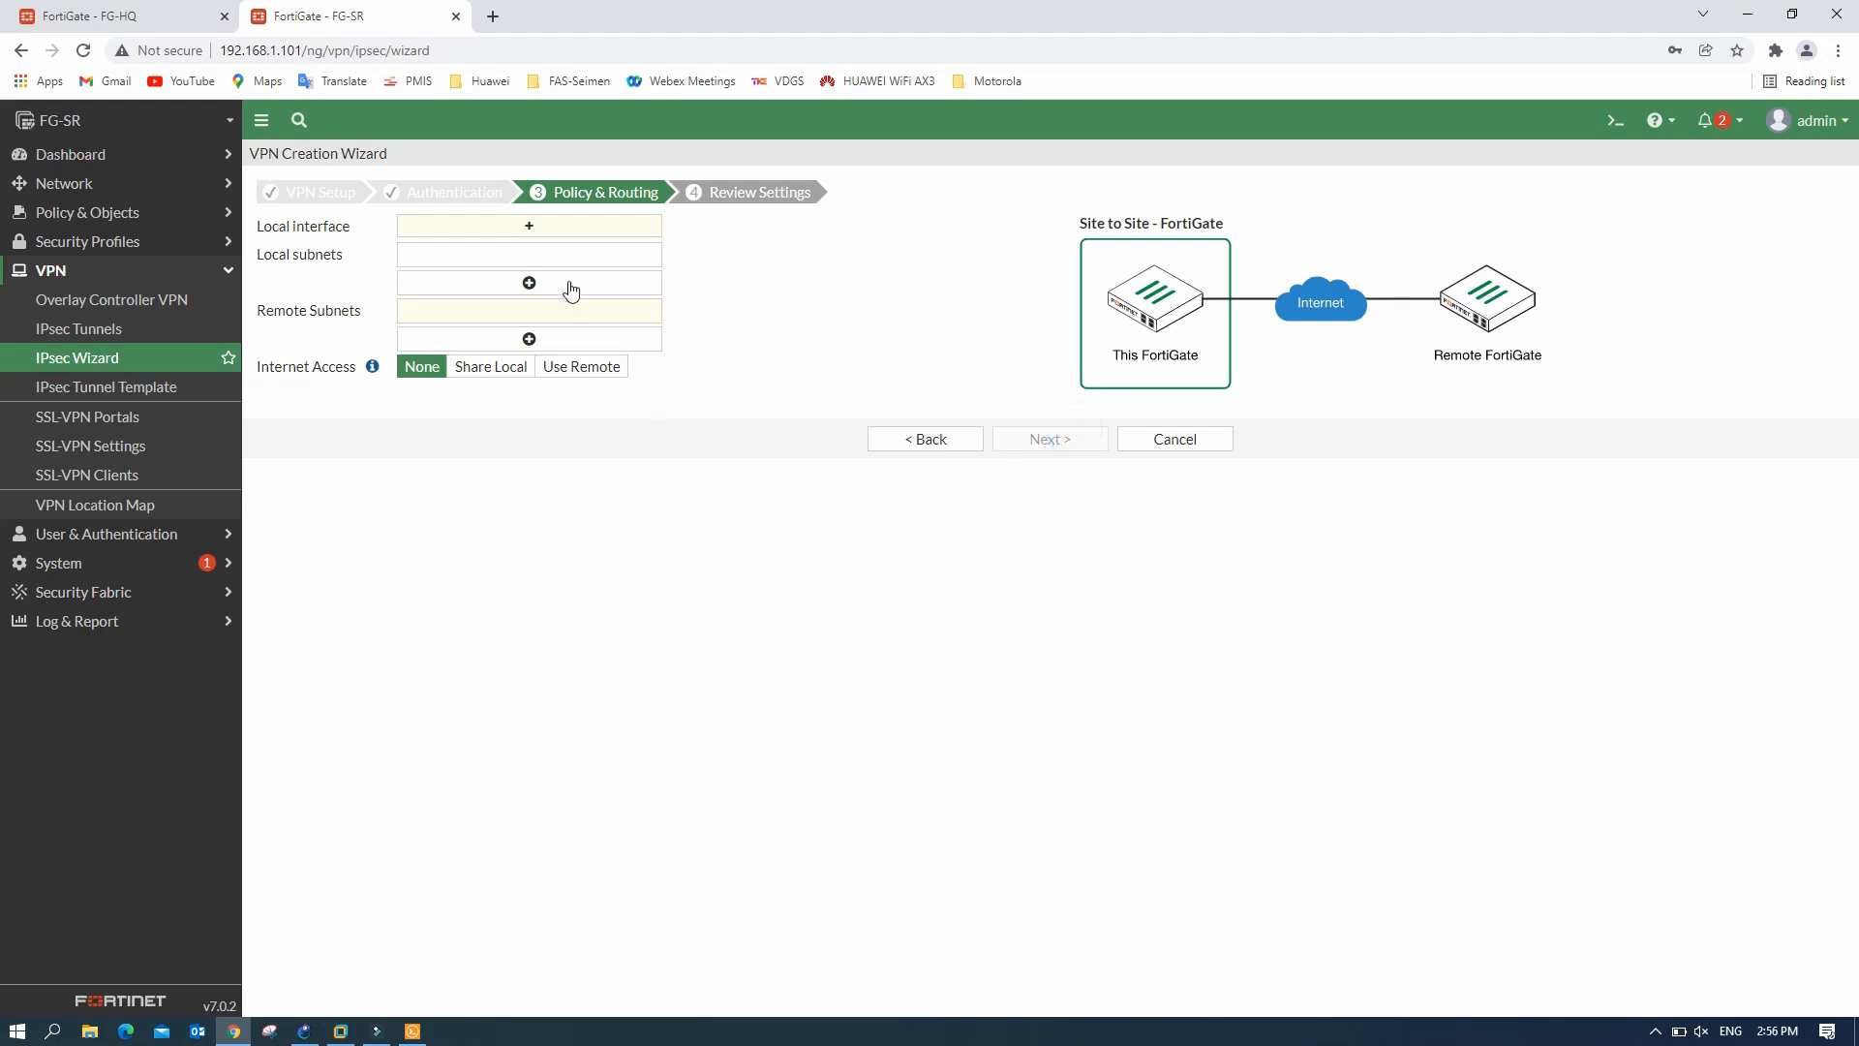
- Use Inter-Vlan as local interface with local subnets 192.168.40.0/24, 192.168.50.0/24, 192.168.60.0/24
left_click(571, 232)
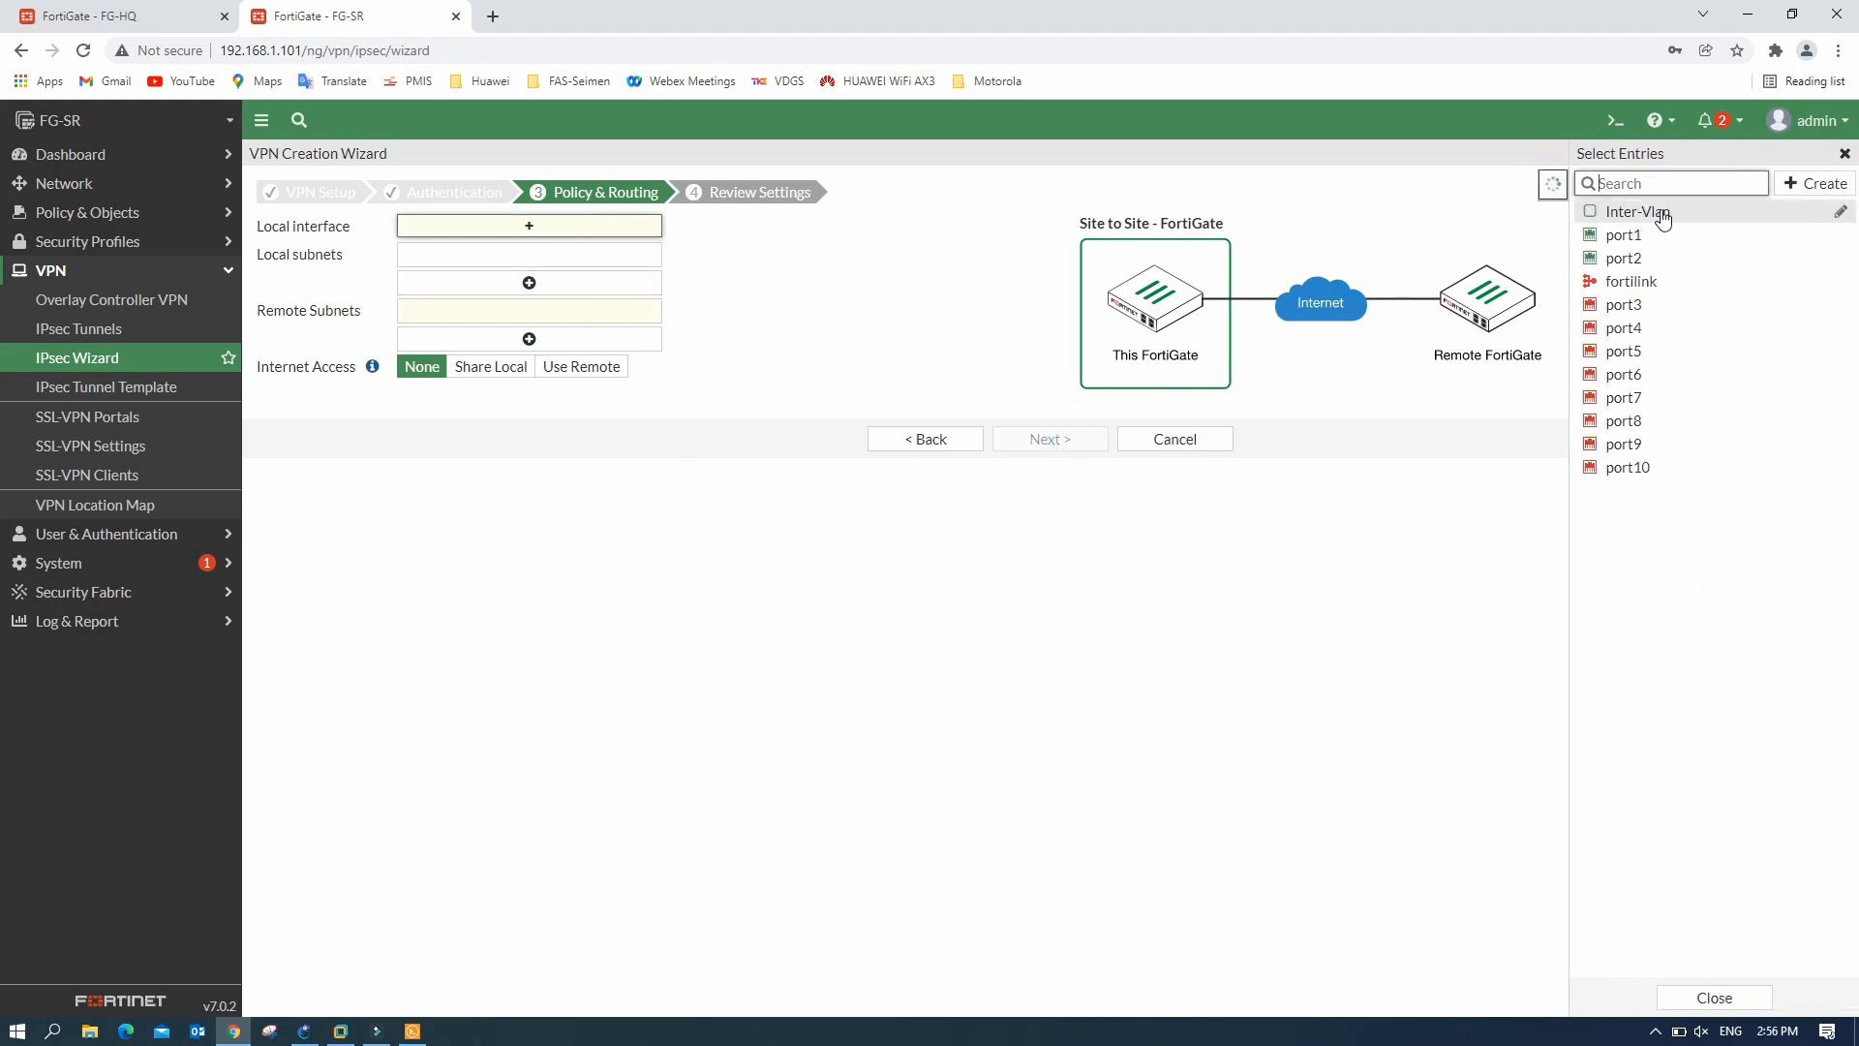
left_click(1663, 215)
left_click(652, 278)
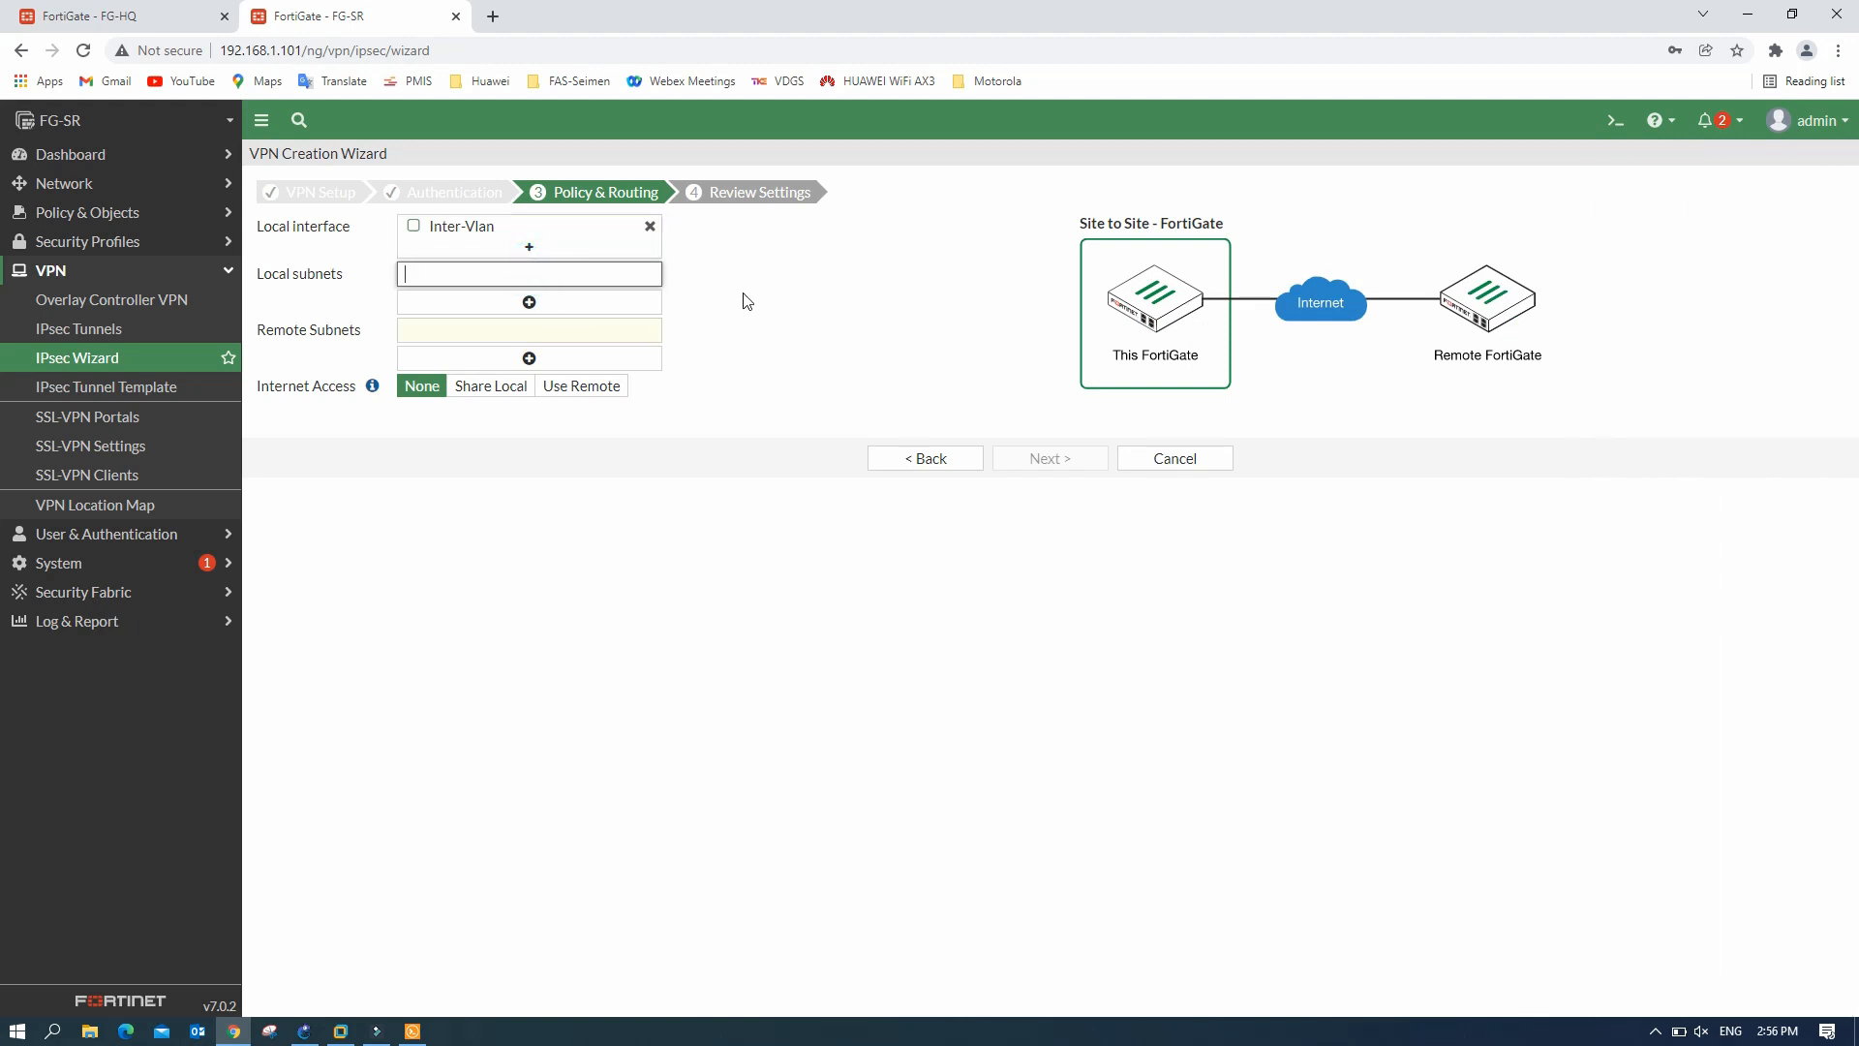
type("192.168.")
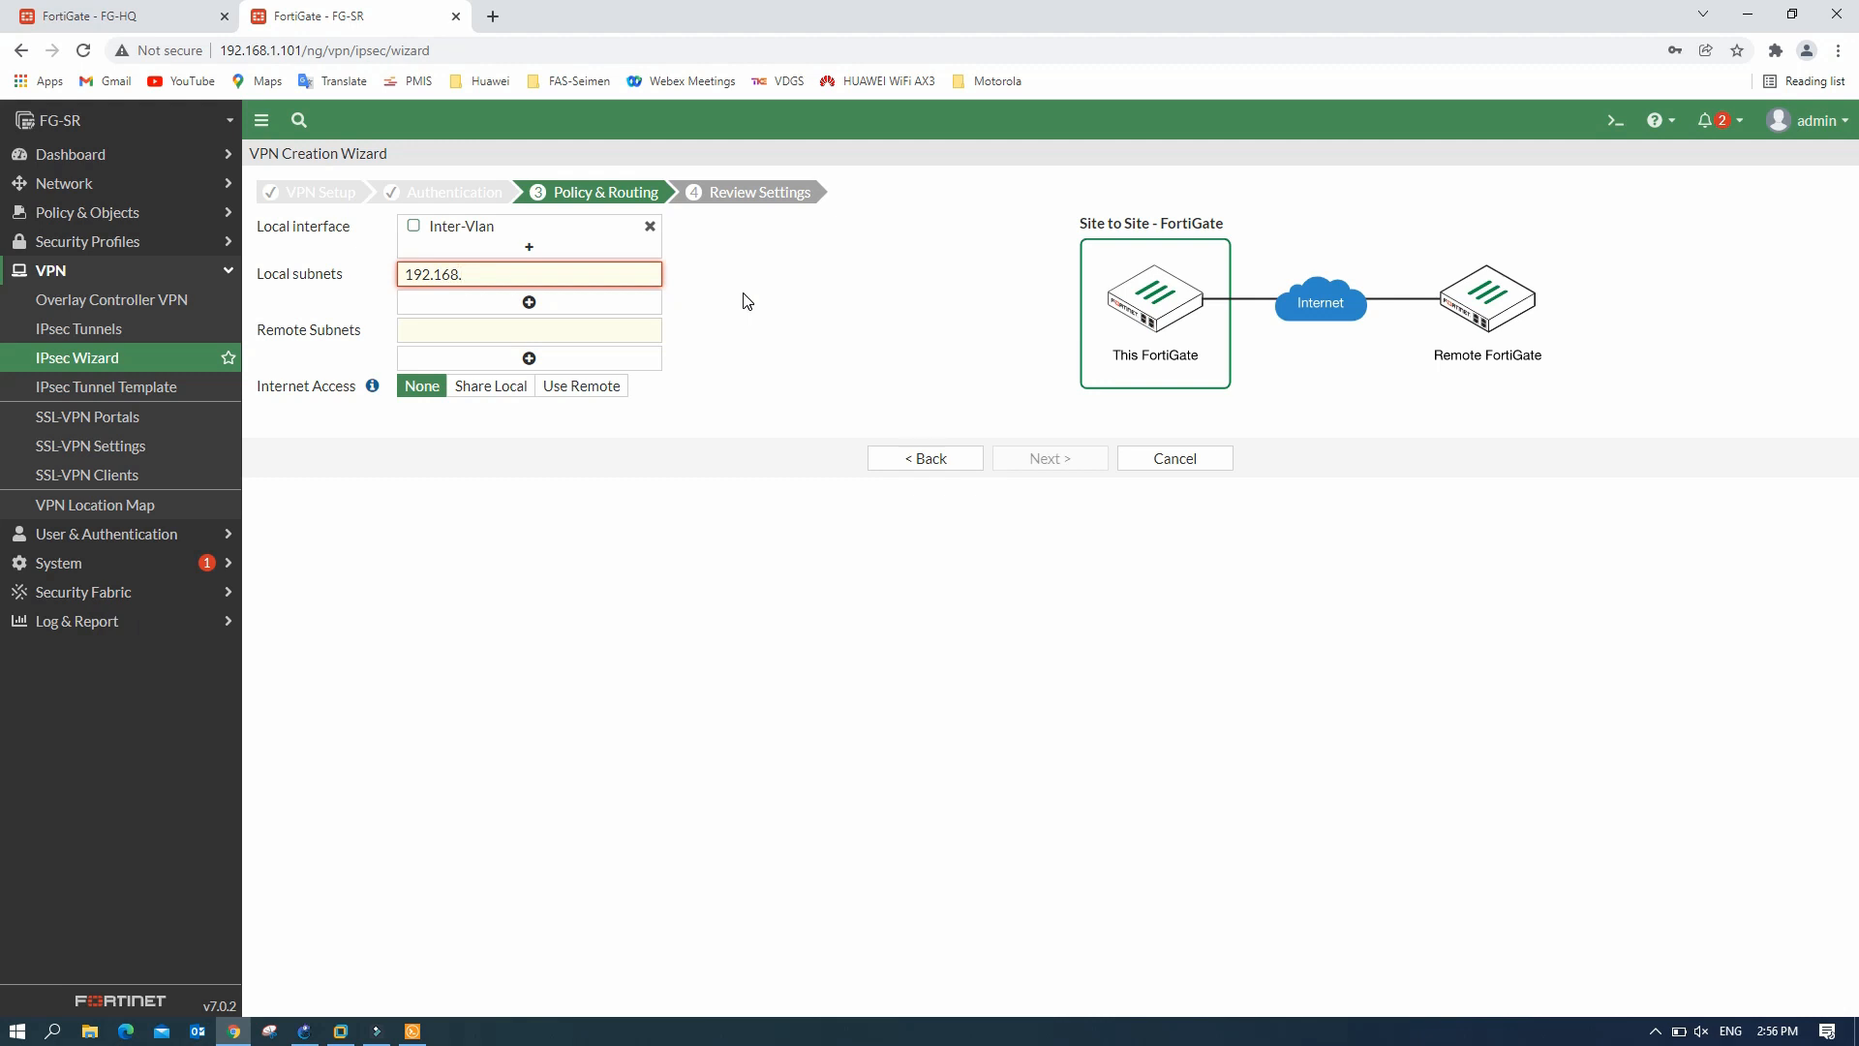
type("40.0/24")
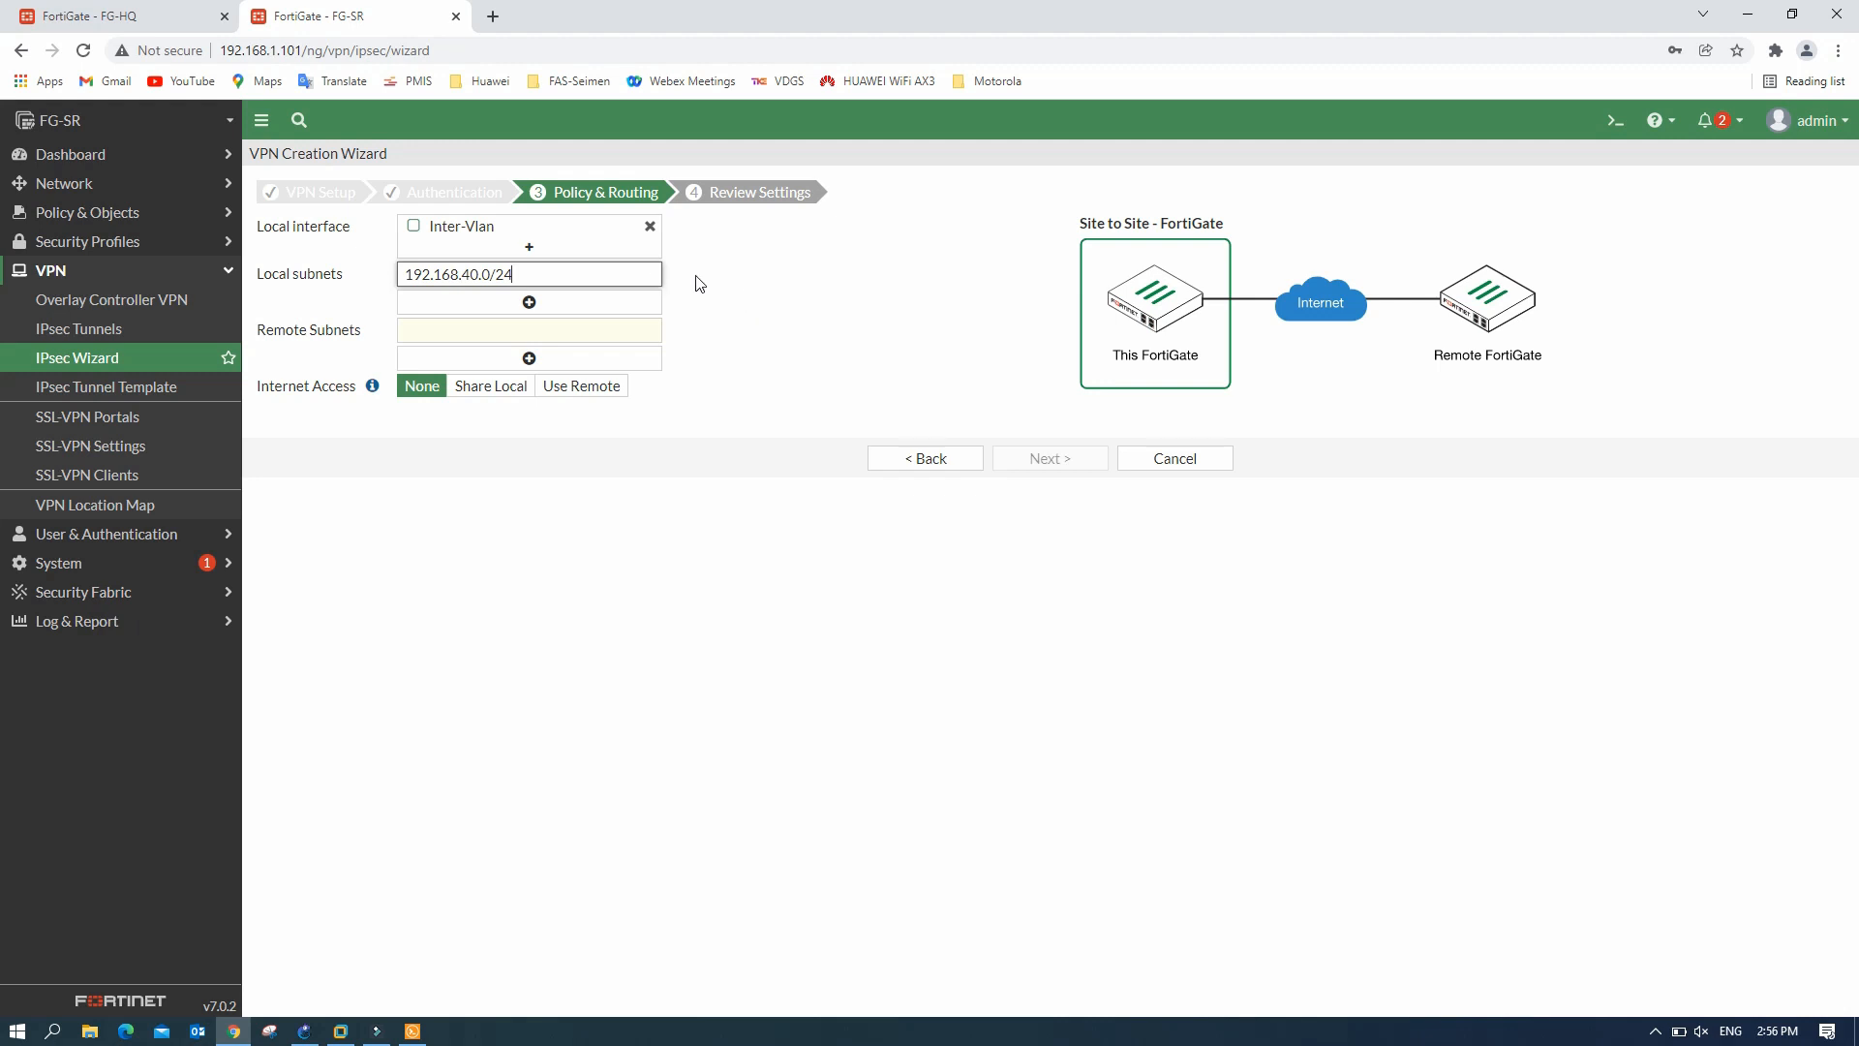
left_click_drag(537, 275, 344, 282)
key("ctrl+c")
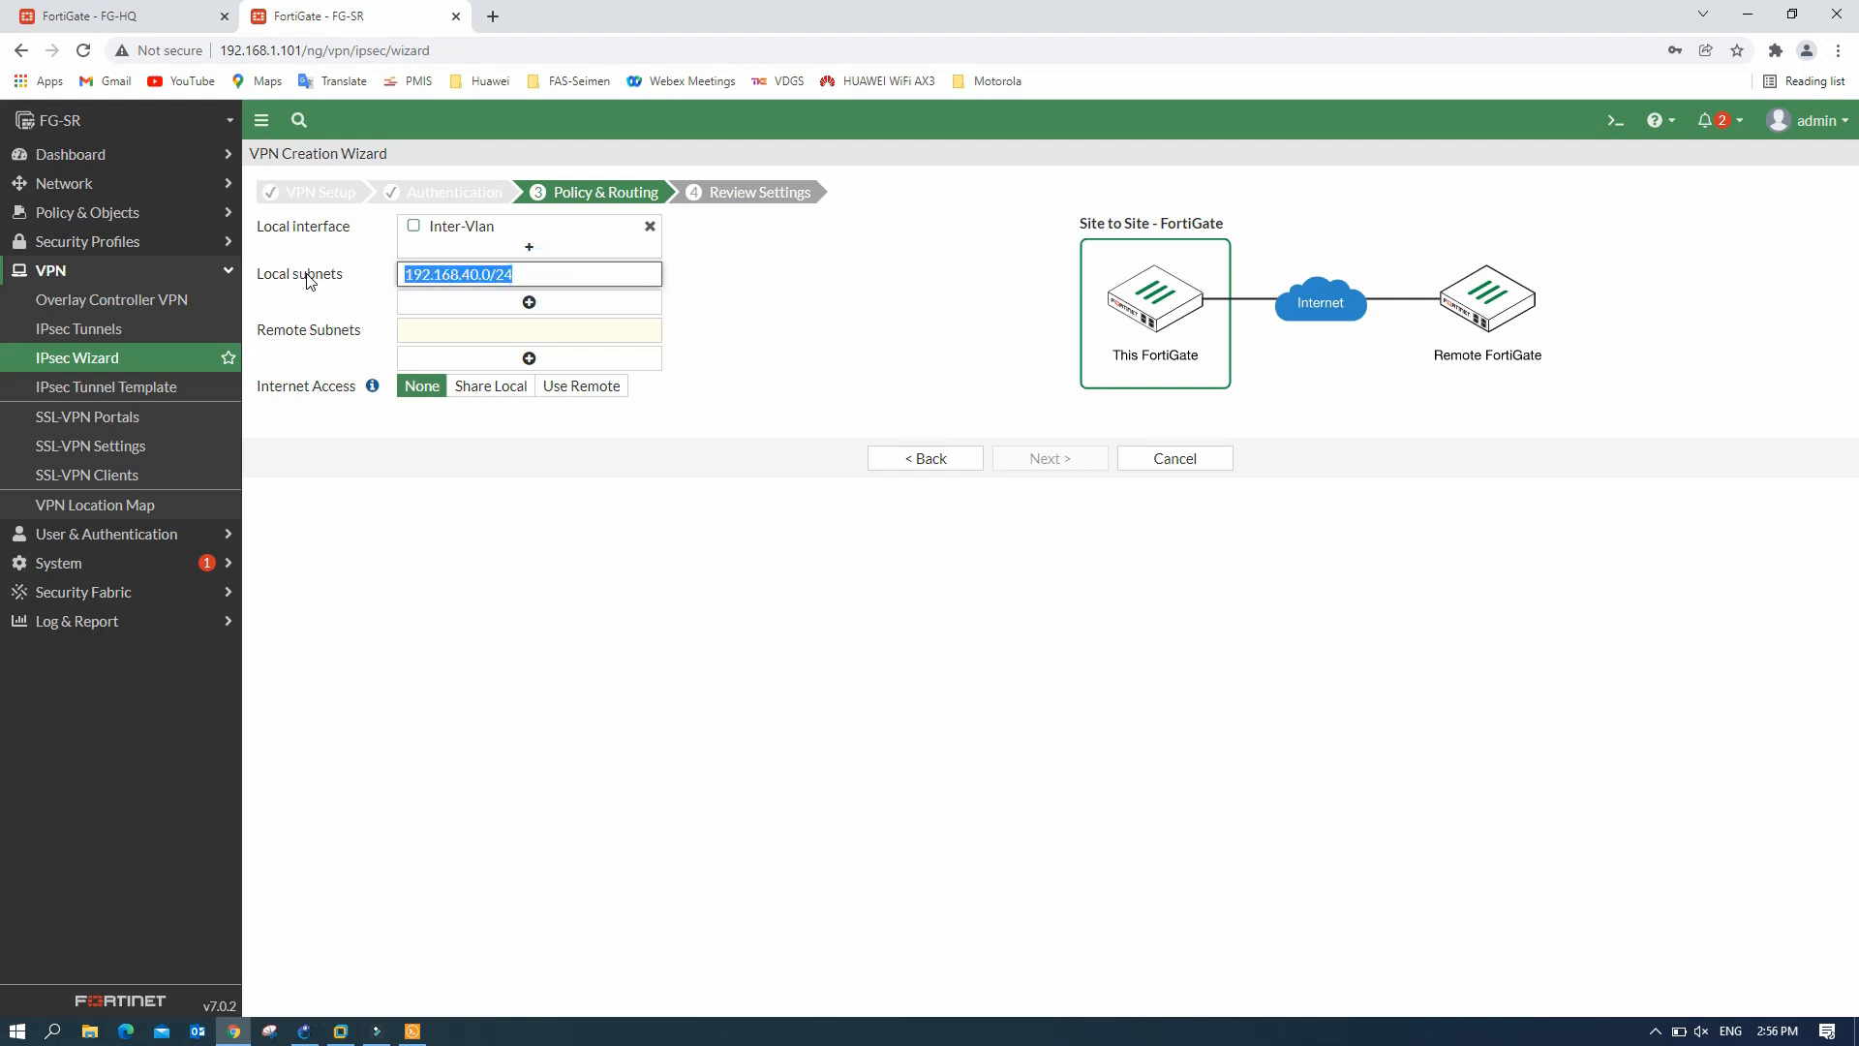
left_click(525, 301)
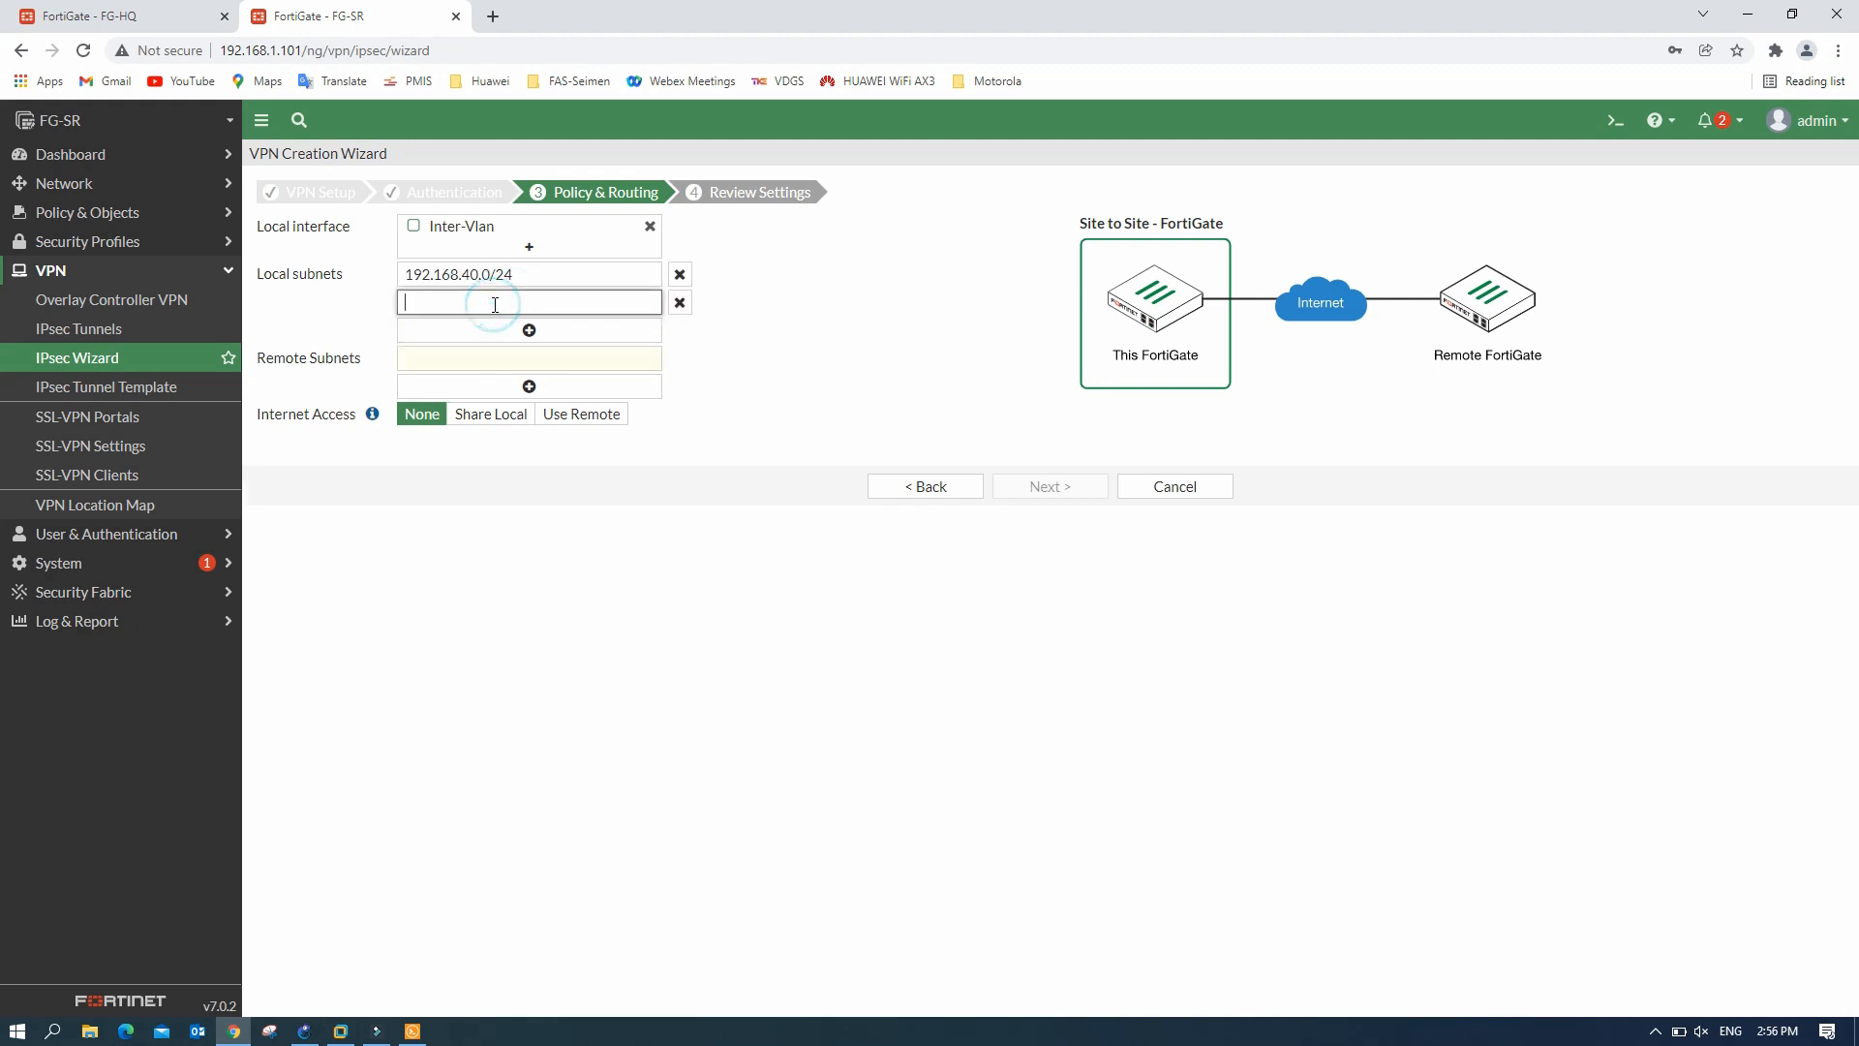
key("ctrl+v")
left_click(473, 303)
key("BackSpace")
type("5")
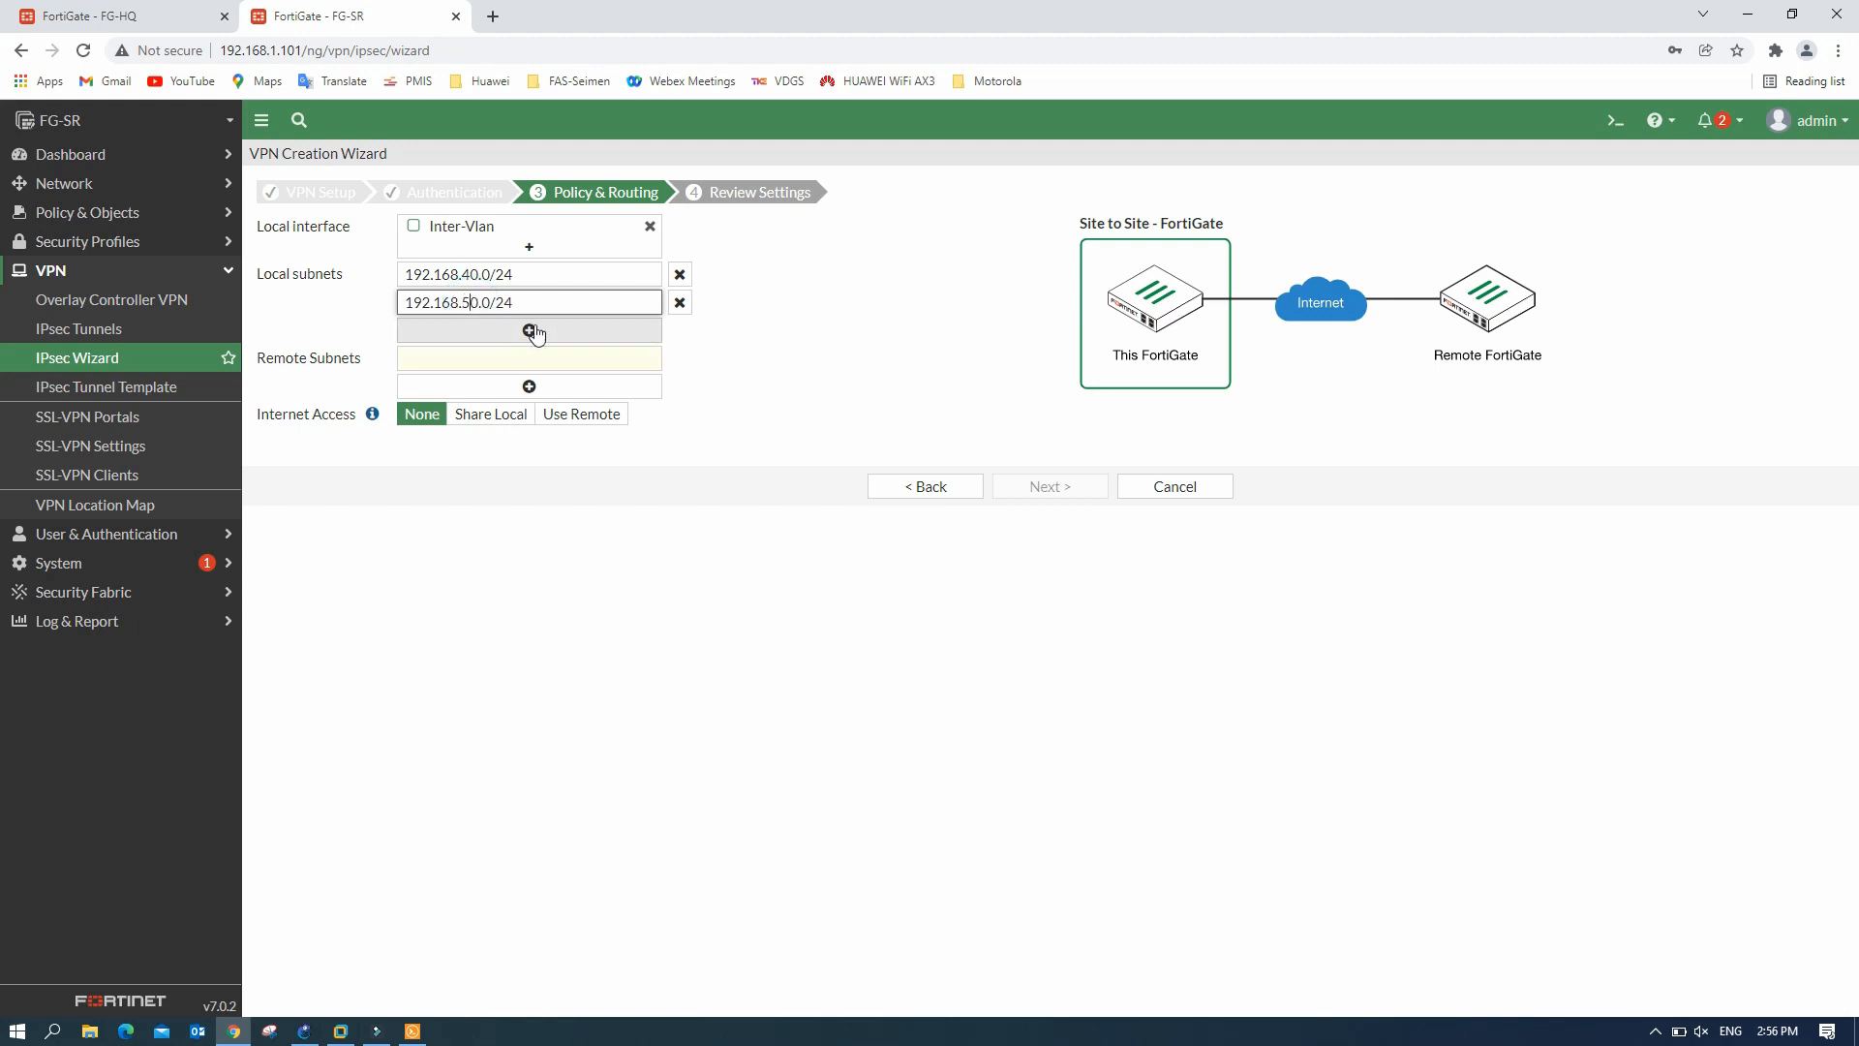
left_click(528, 330)
key("ctrl+v")
left_click(472, 331)
key("BackSpace")
type("6")
- Add remote subnets 192.168.10.0/24, 192.168.20.0/24 and 192.168.30.0/24, then go to review
left_click(511, 386)
key("ctrl+v")
left_click(474, 386)
key("BackSpace")
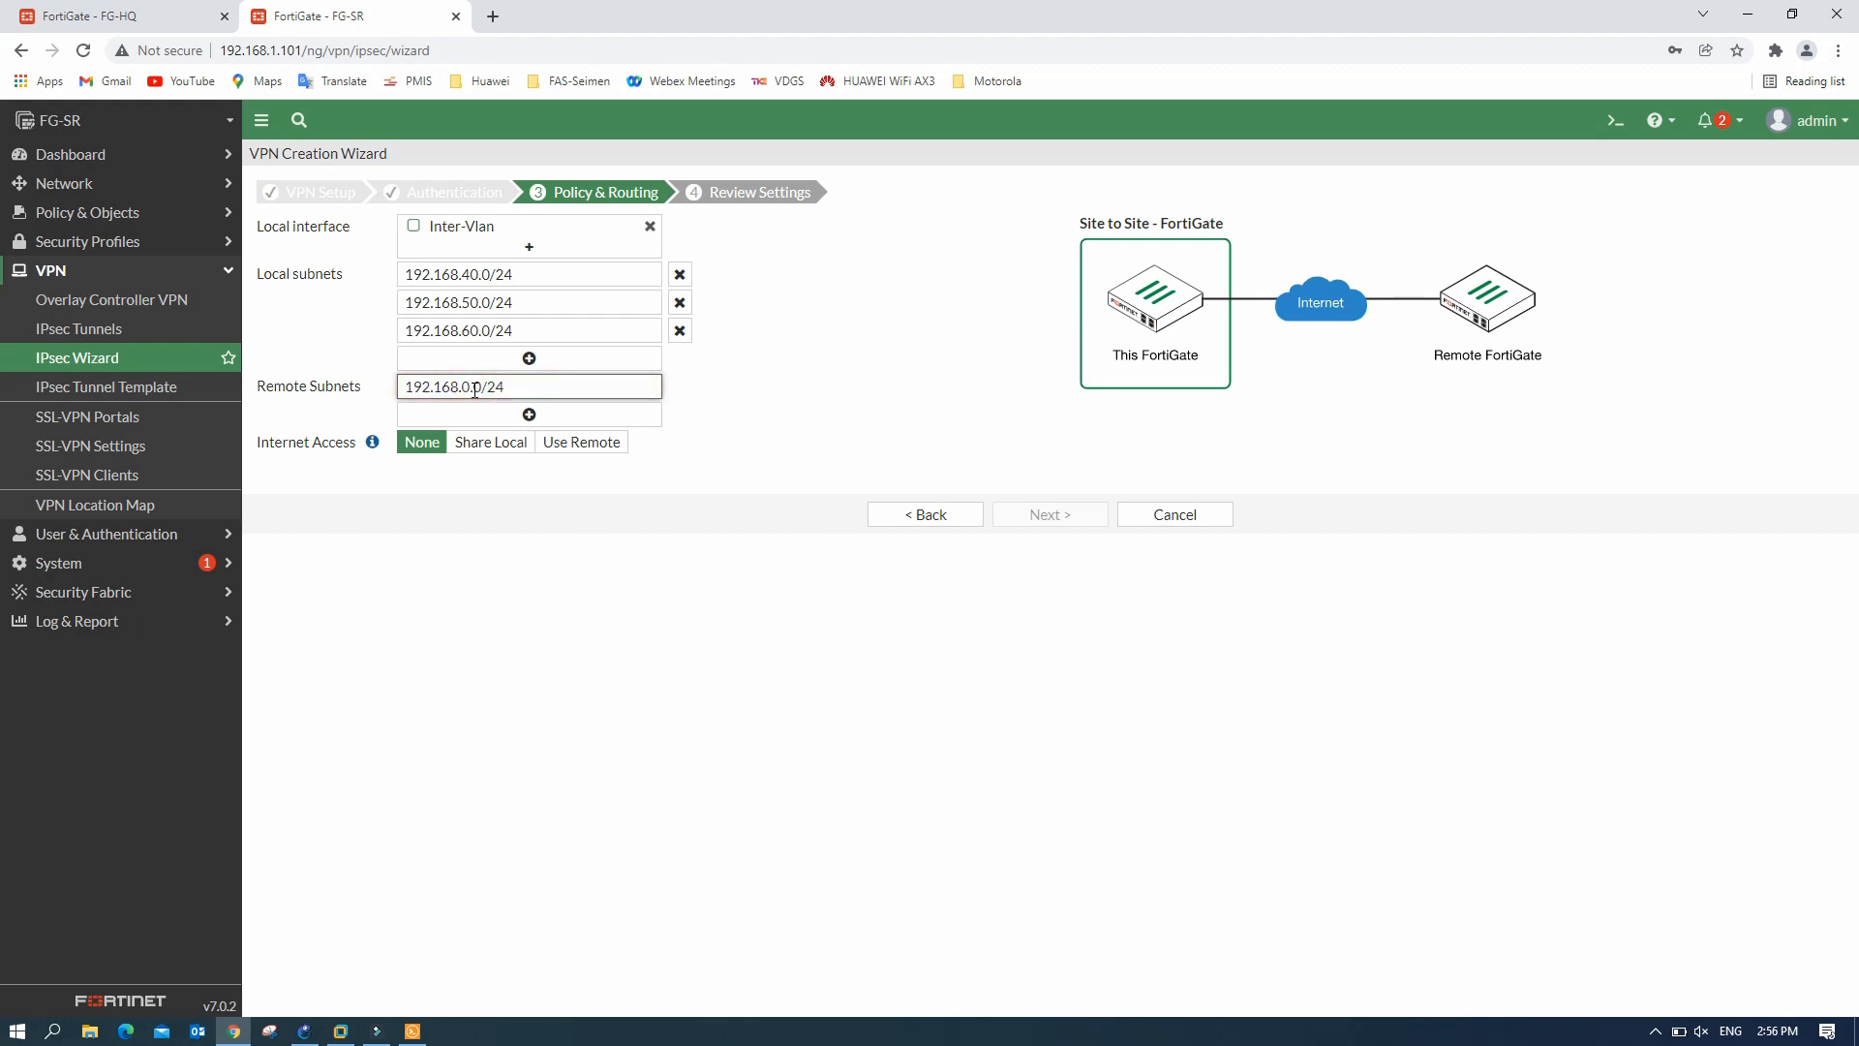
type("1")
left_click(528, 414)
left_click(500, 407)
key("ctrl+v")
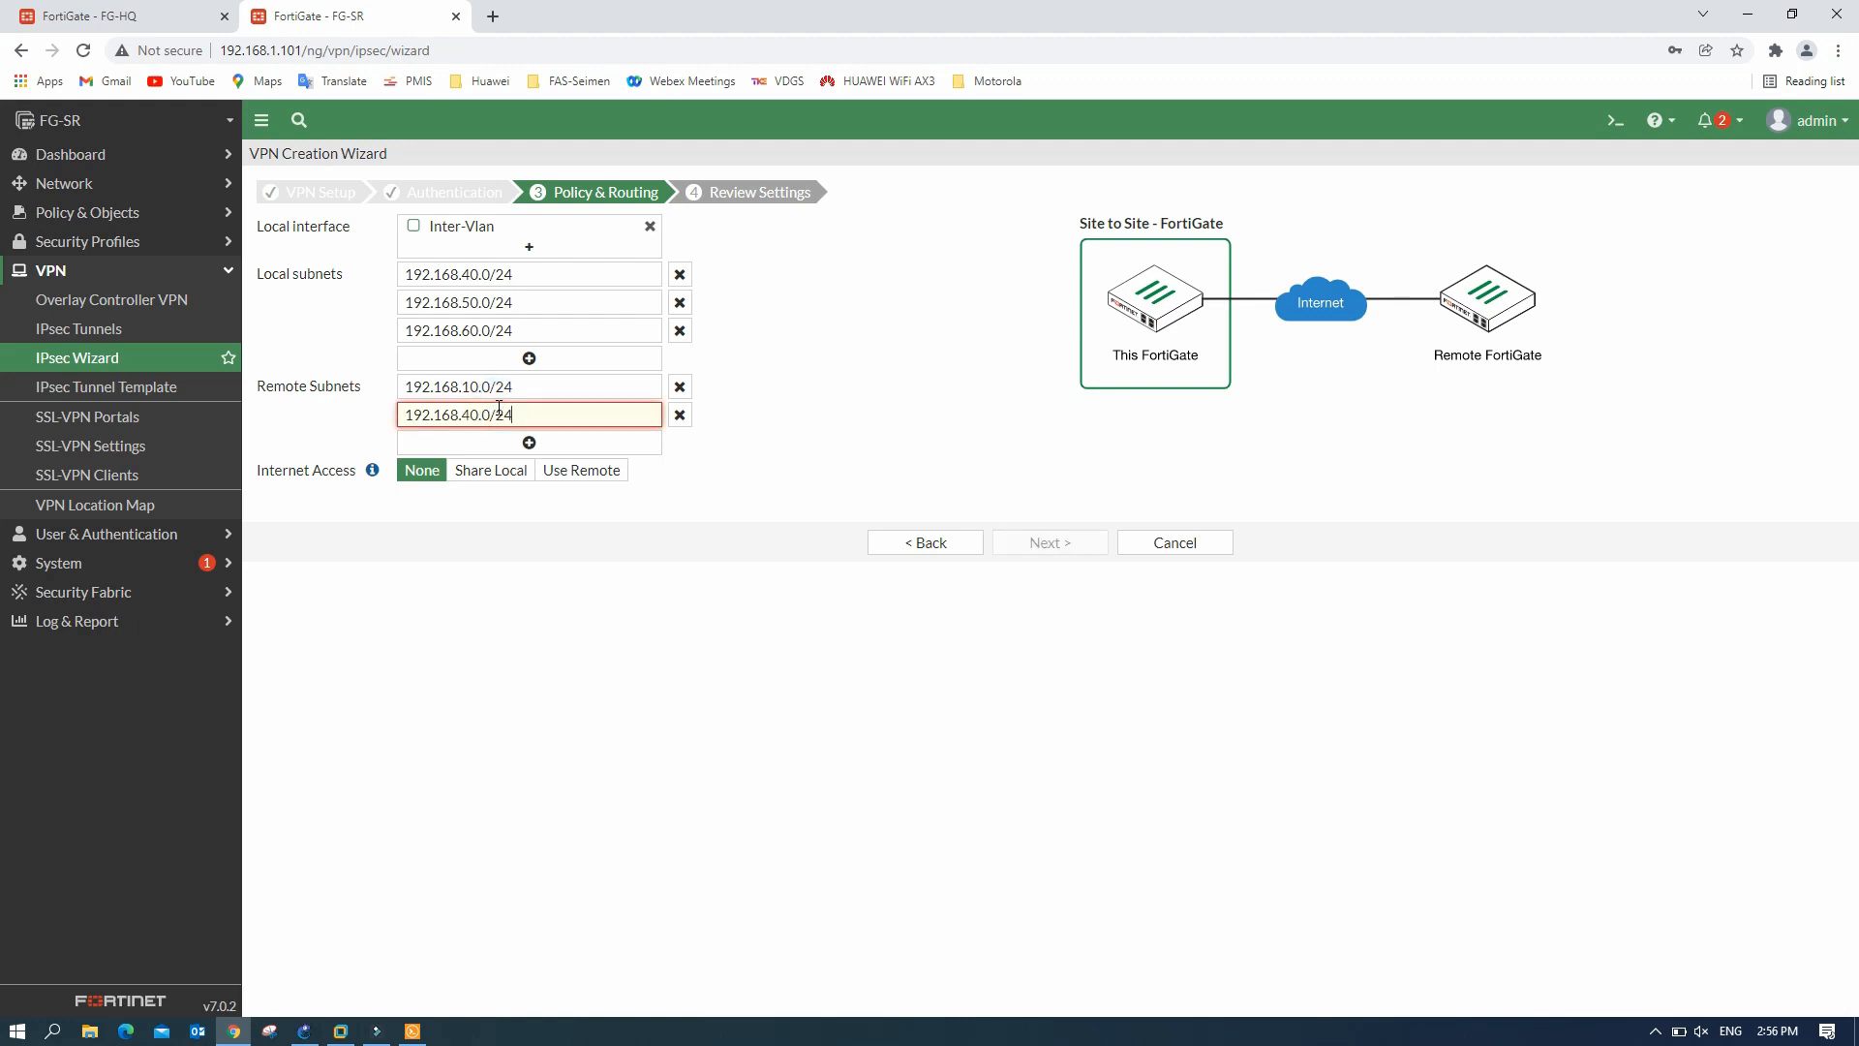
left_click(476, 417)
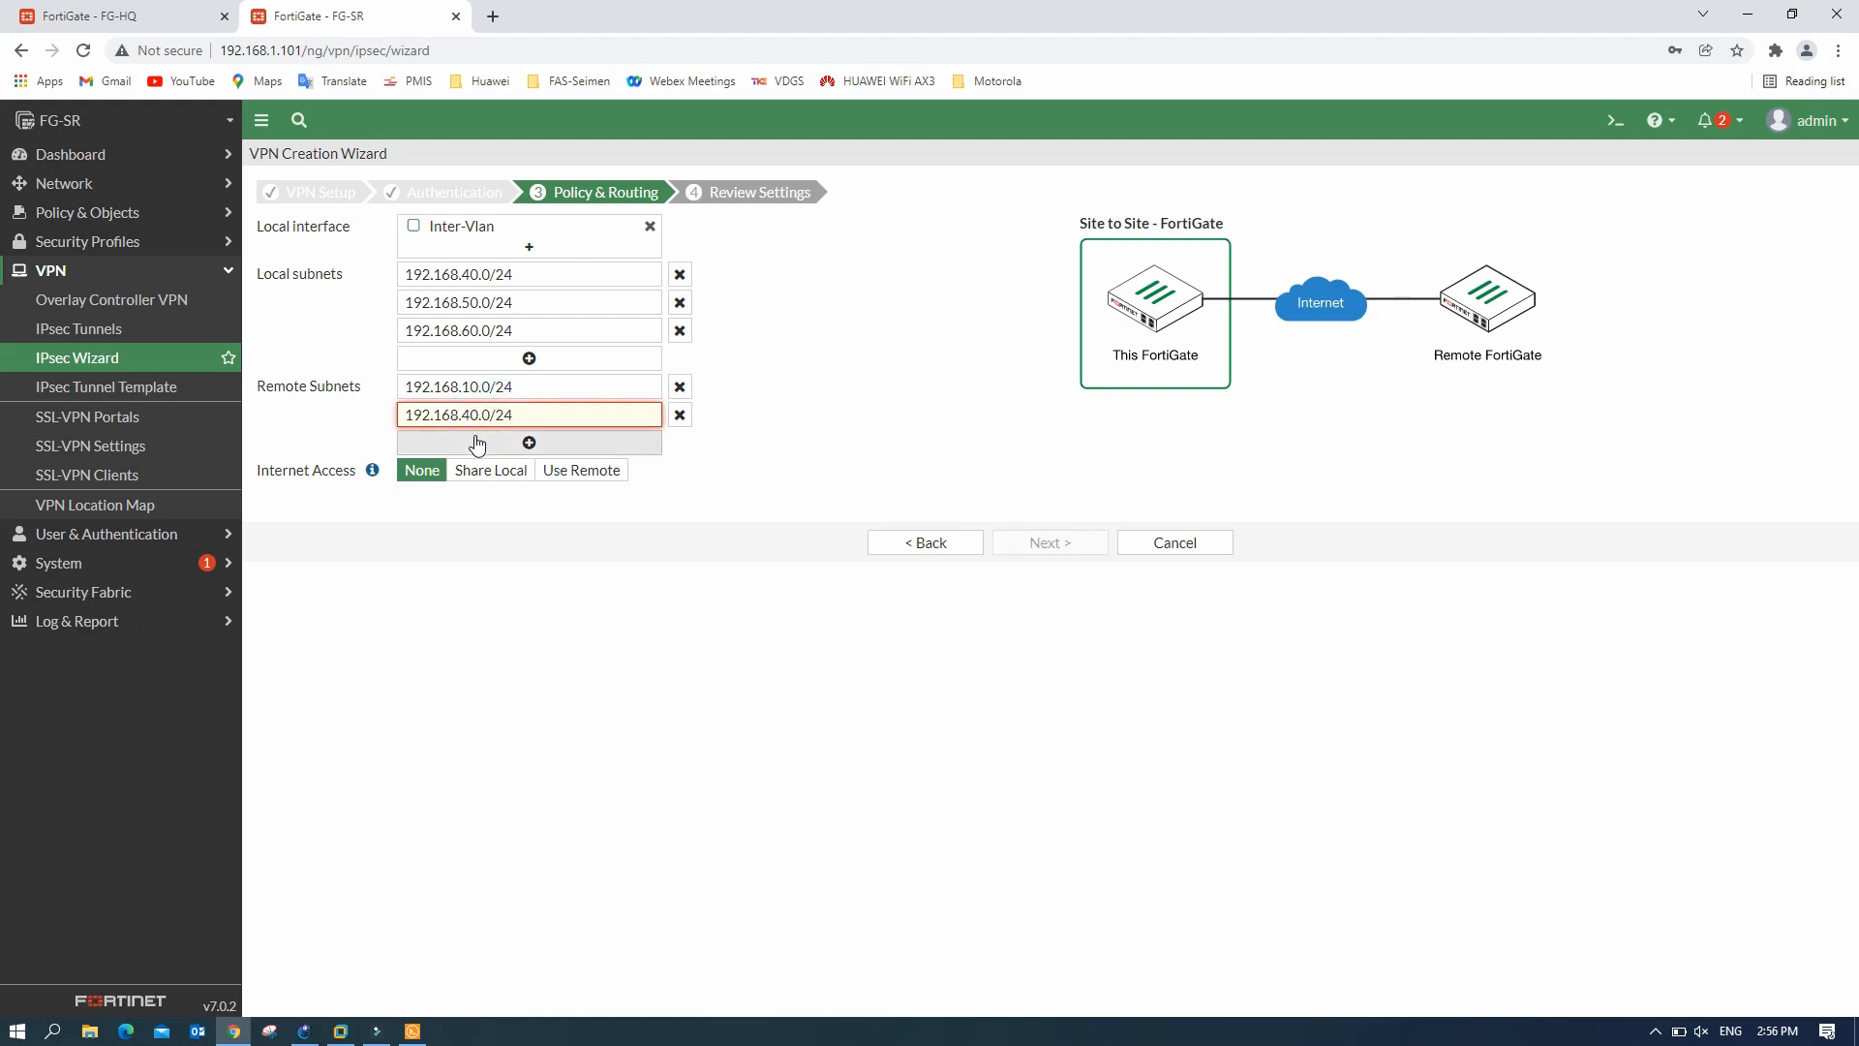
left_click(470, 414)
key("BackSpace")
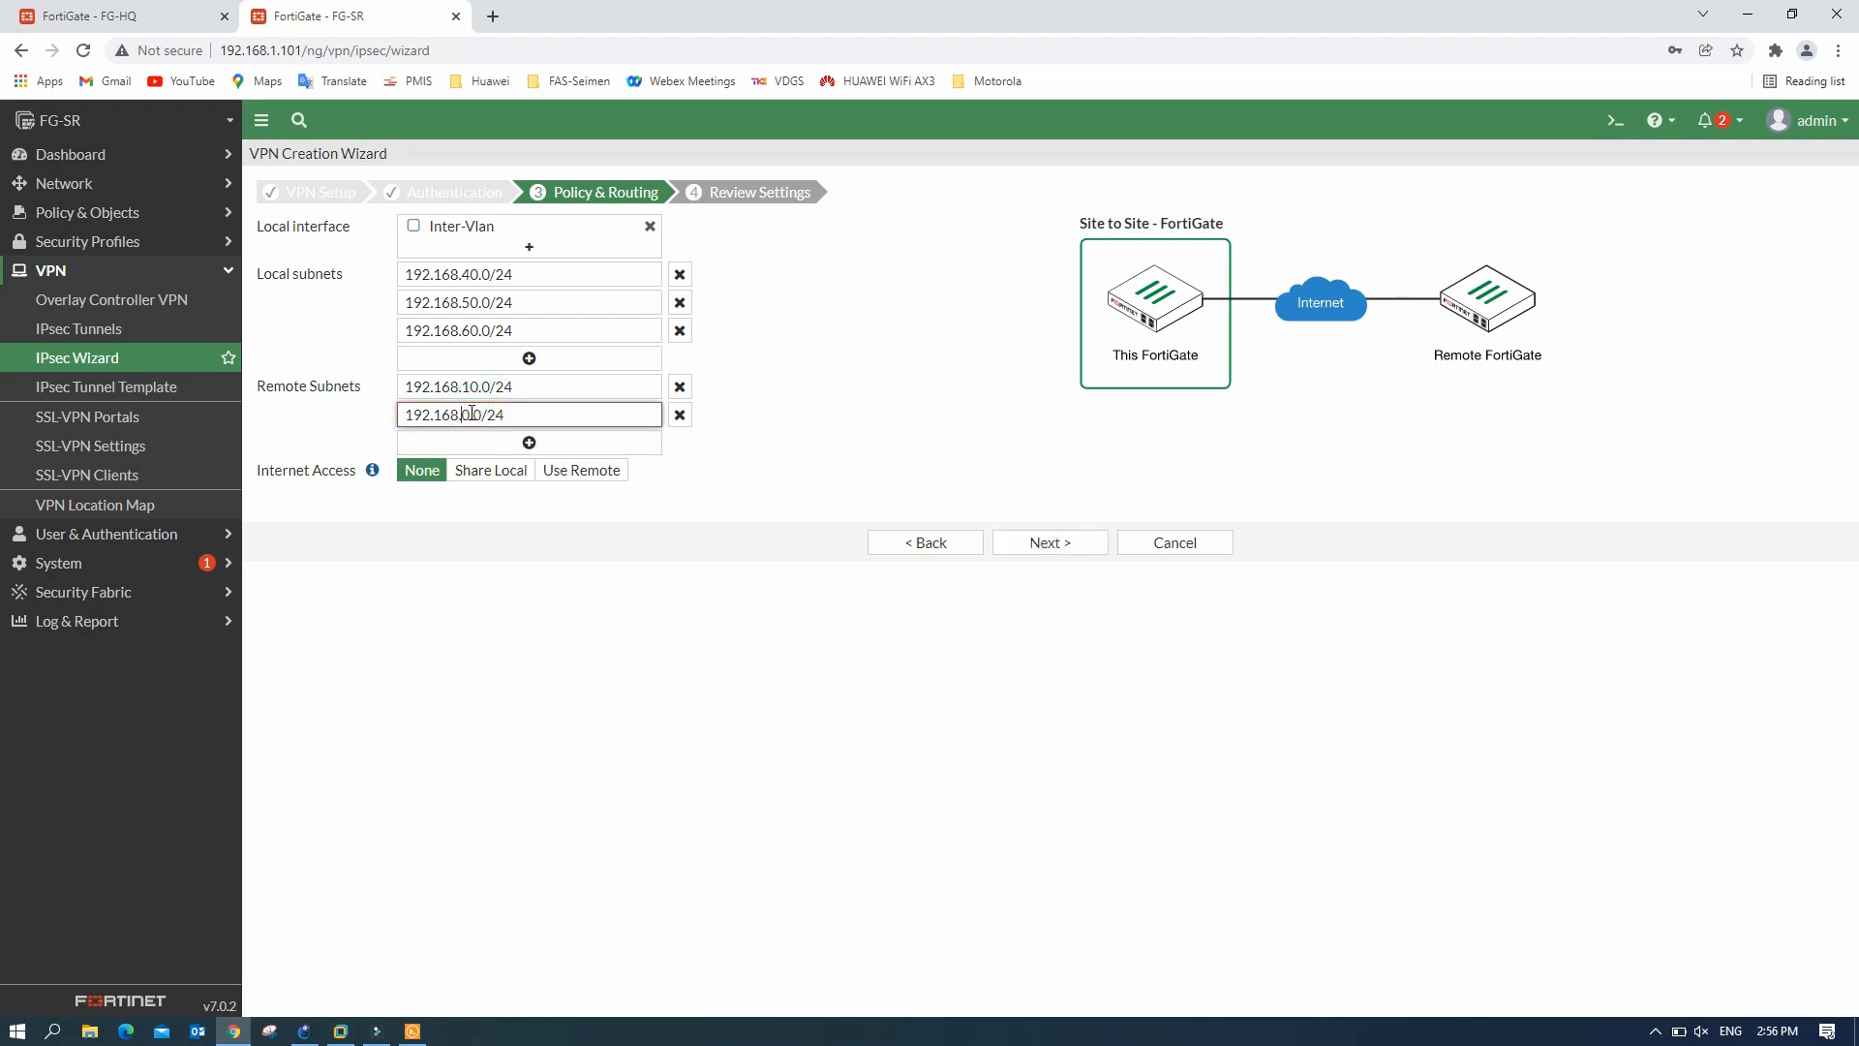
type("2")
left_click(540, 444)
left_click(472, 442)
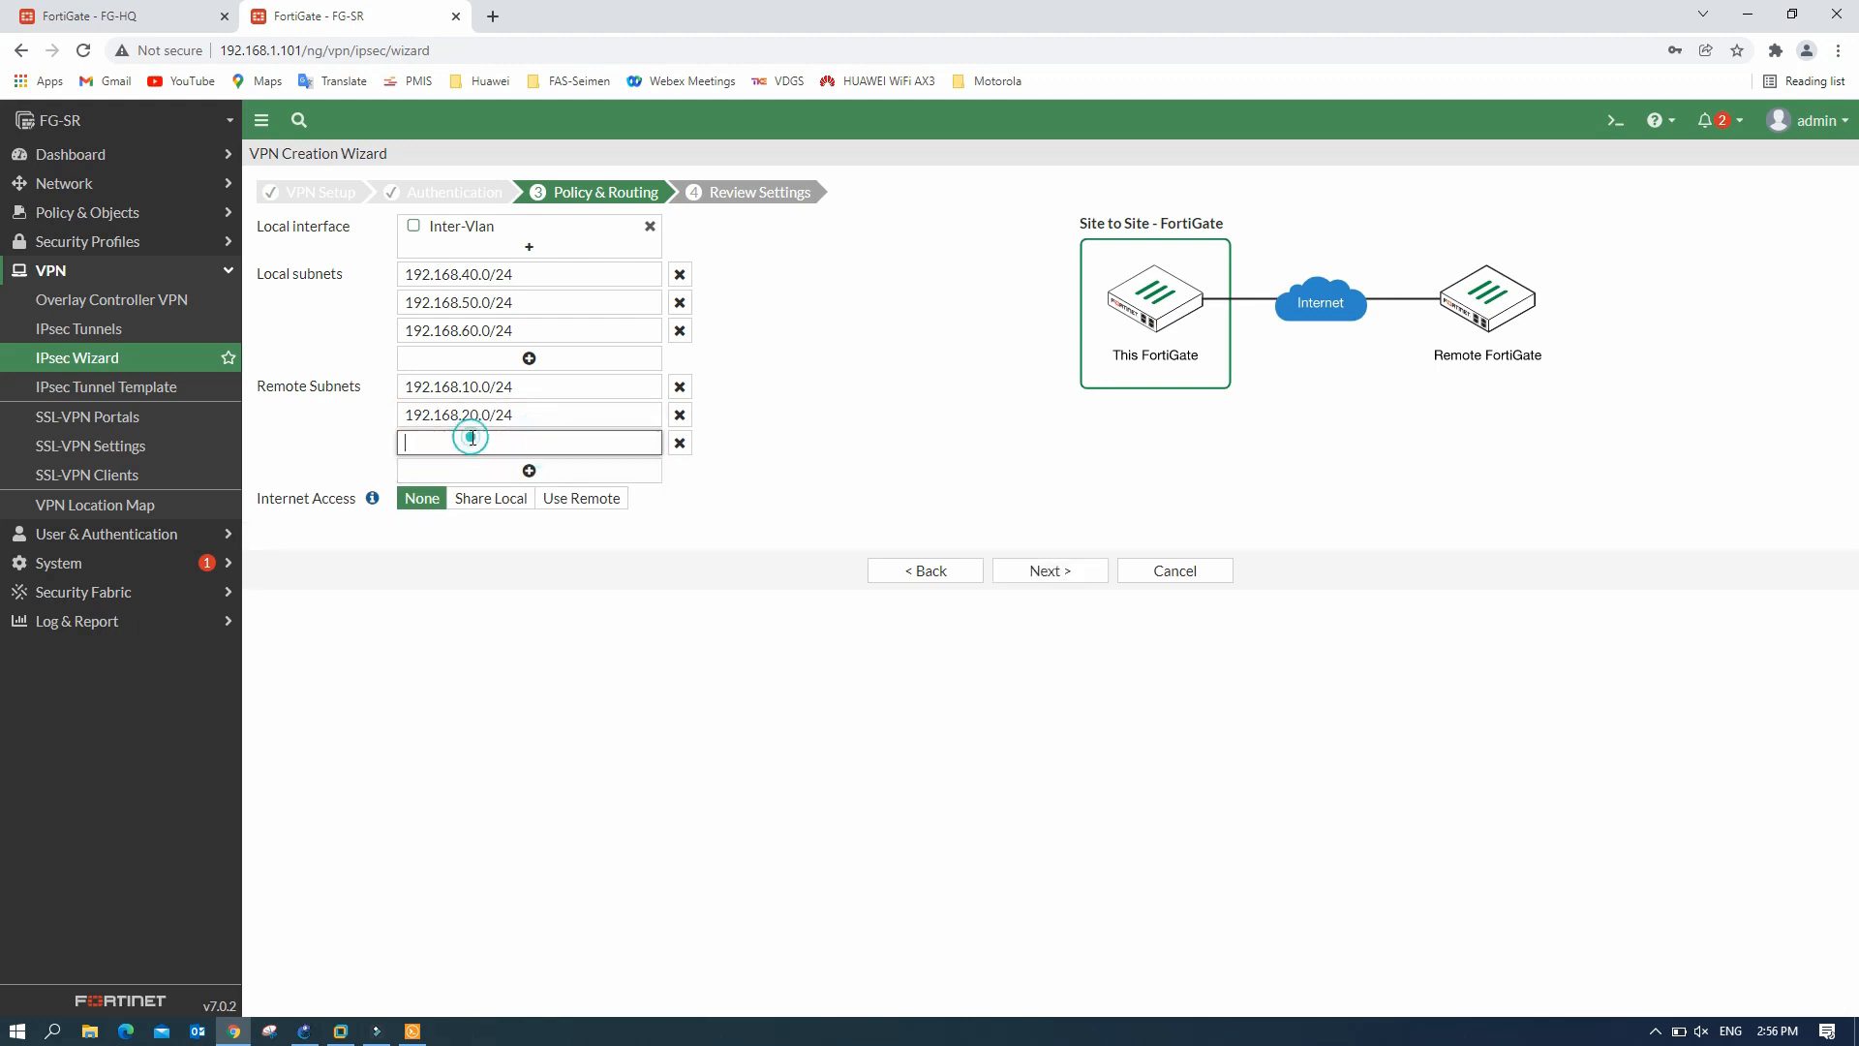
type("192.168.40.0/24")
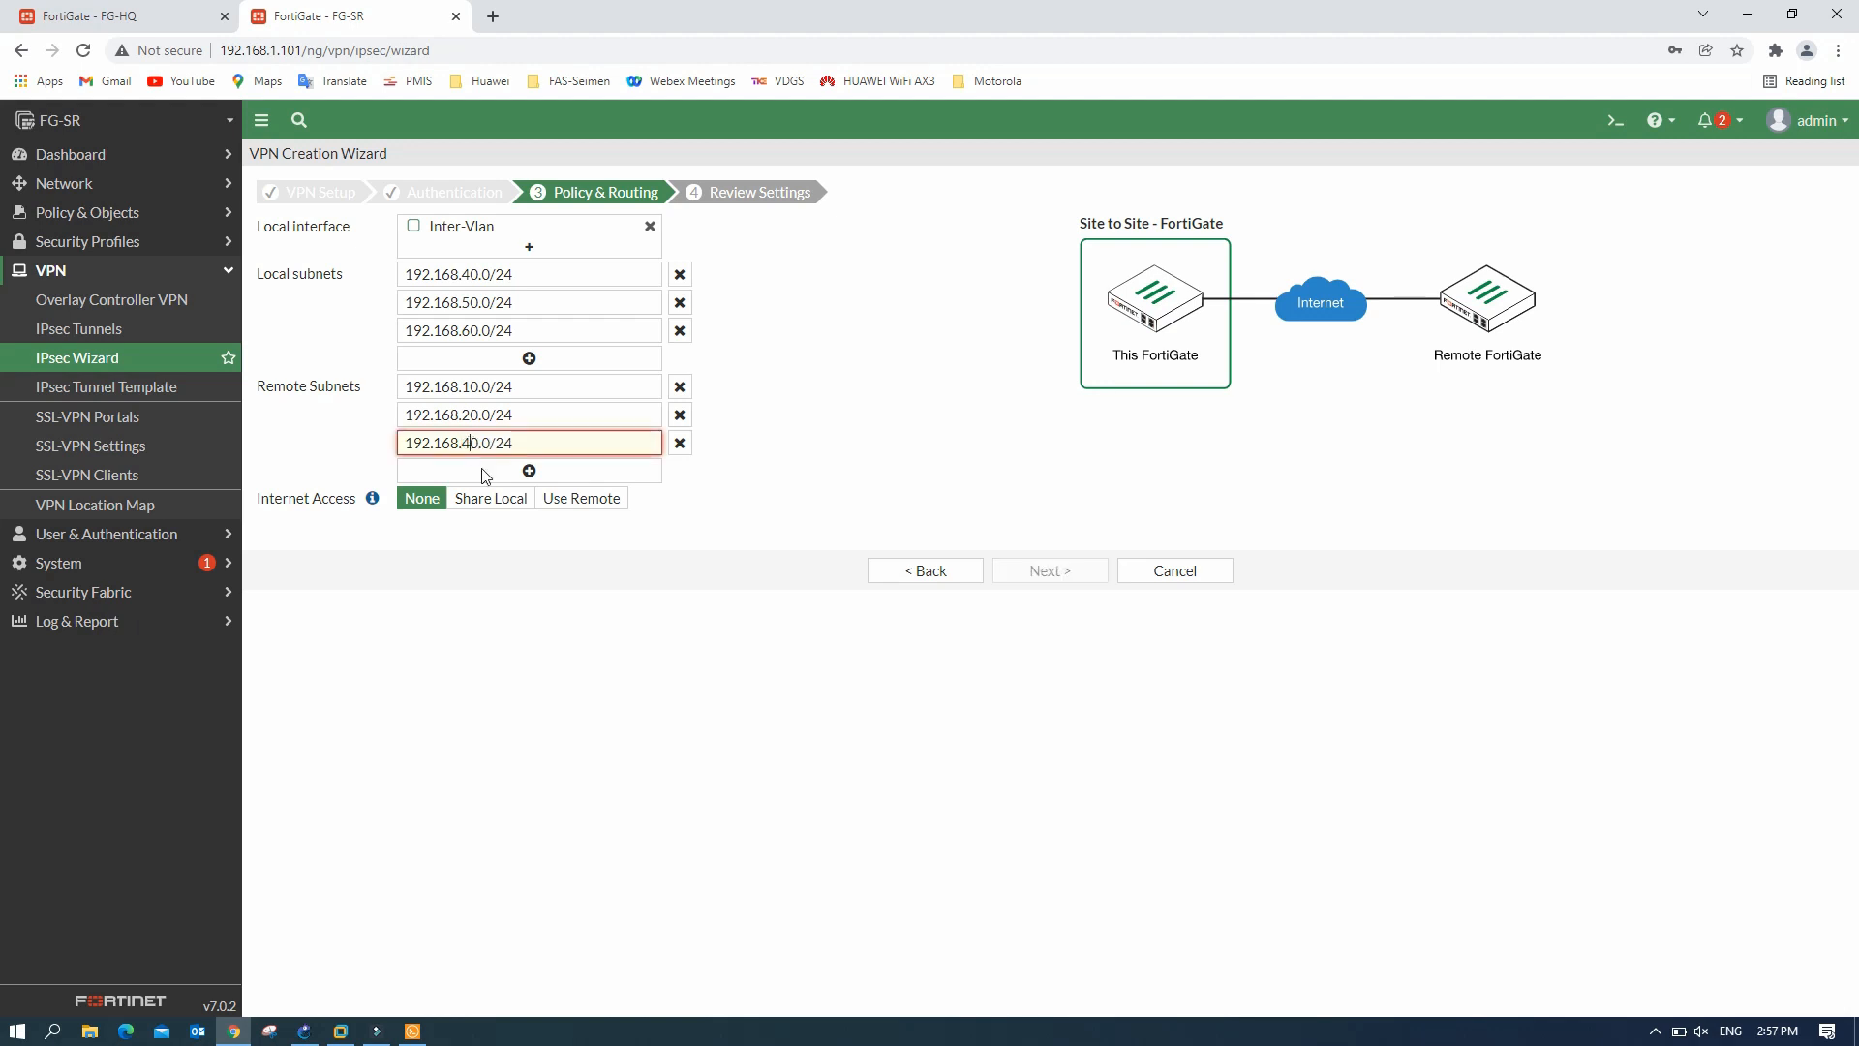
key("BackSpace")
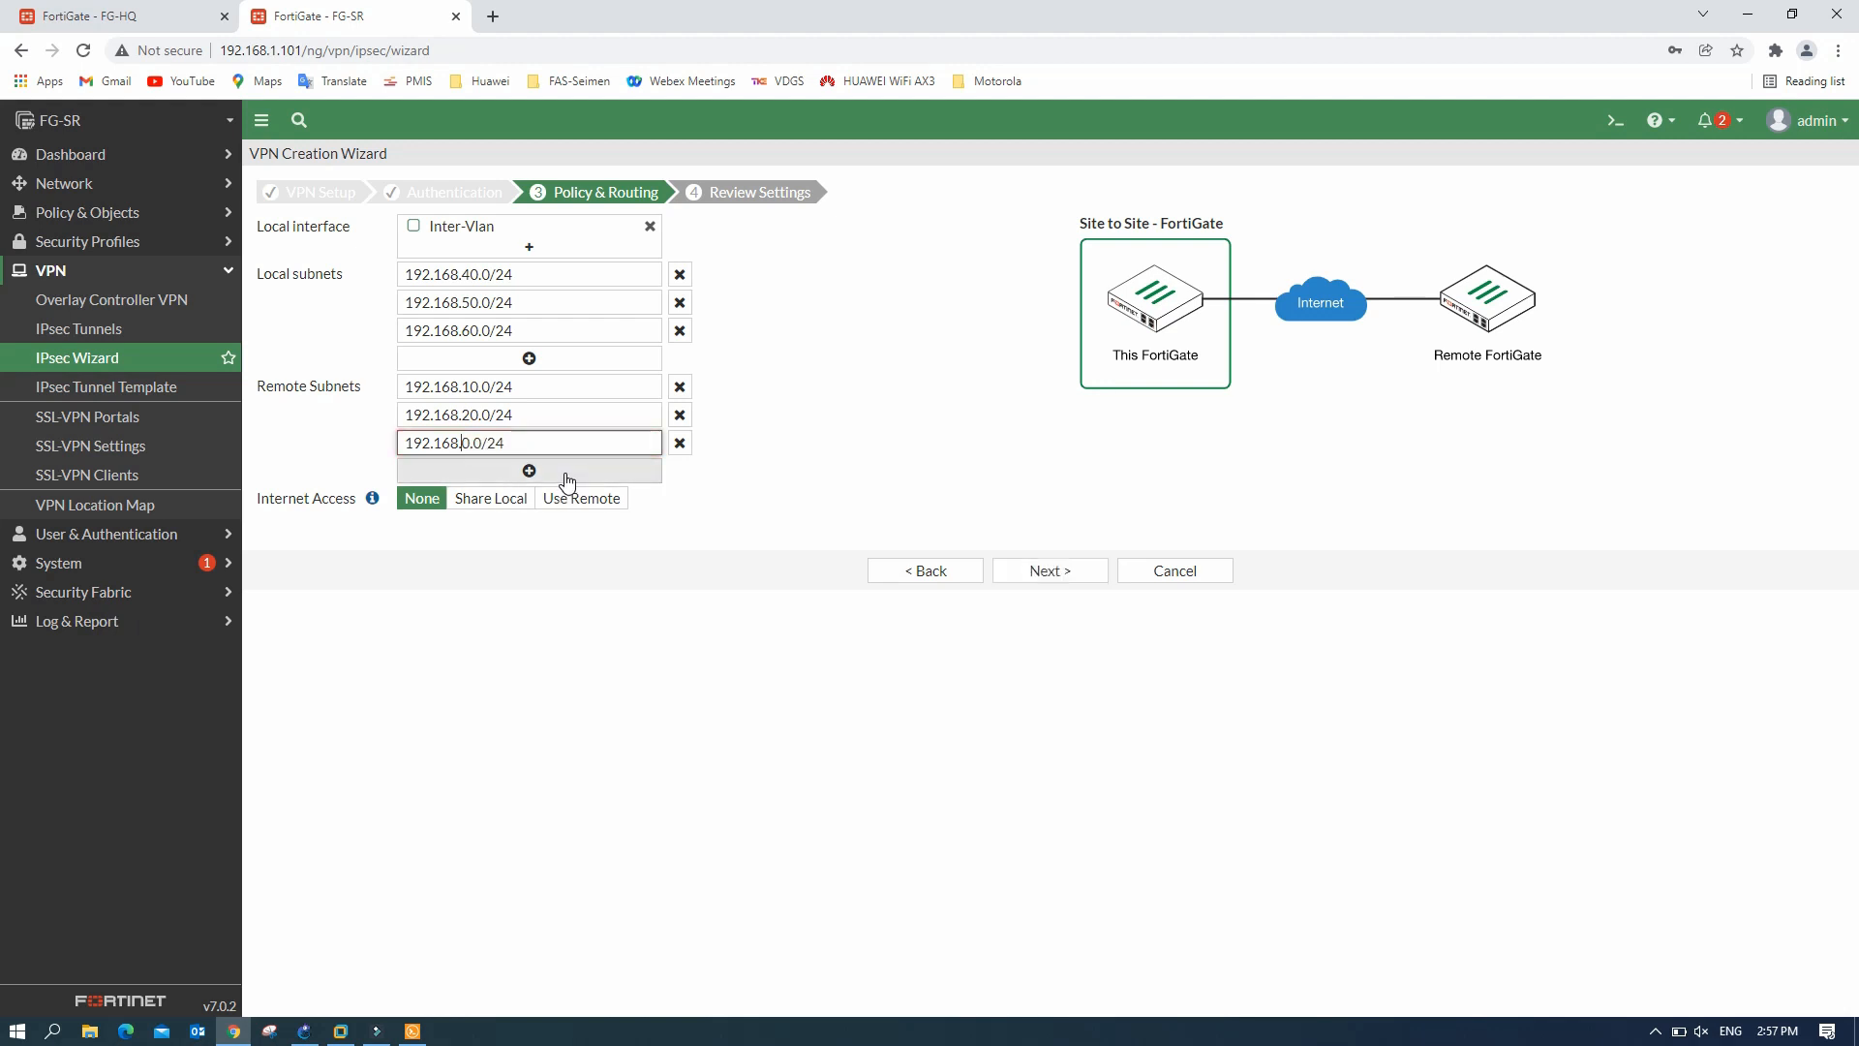
type("30")
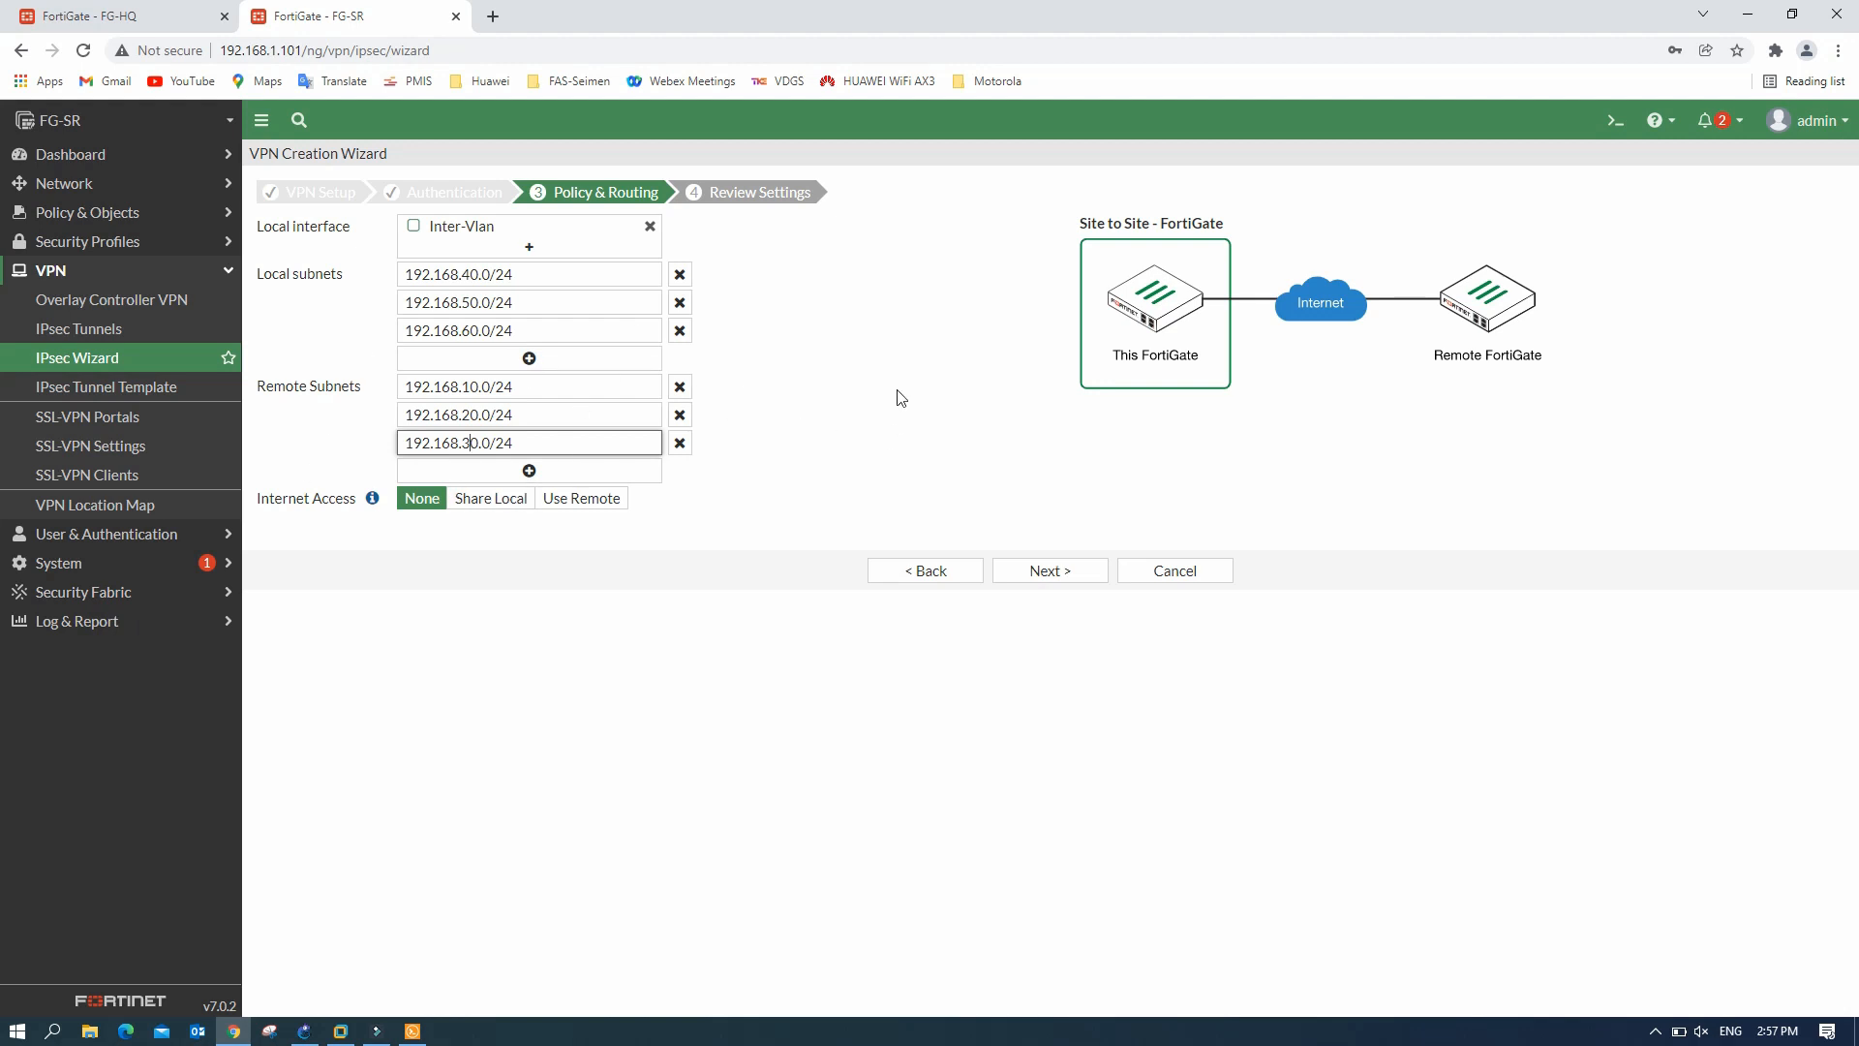
left_click(1051, 573)
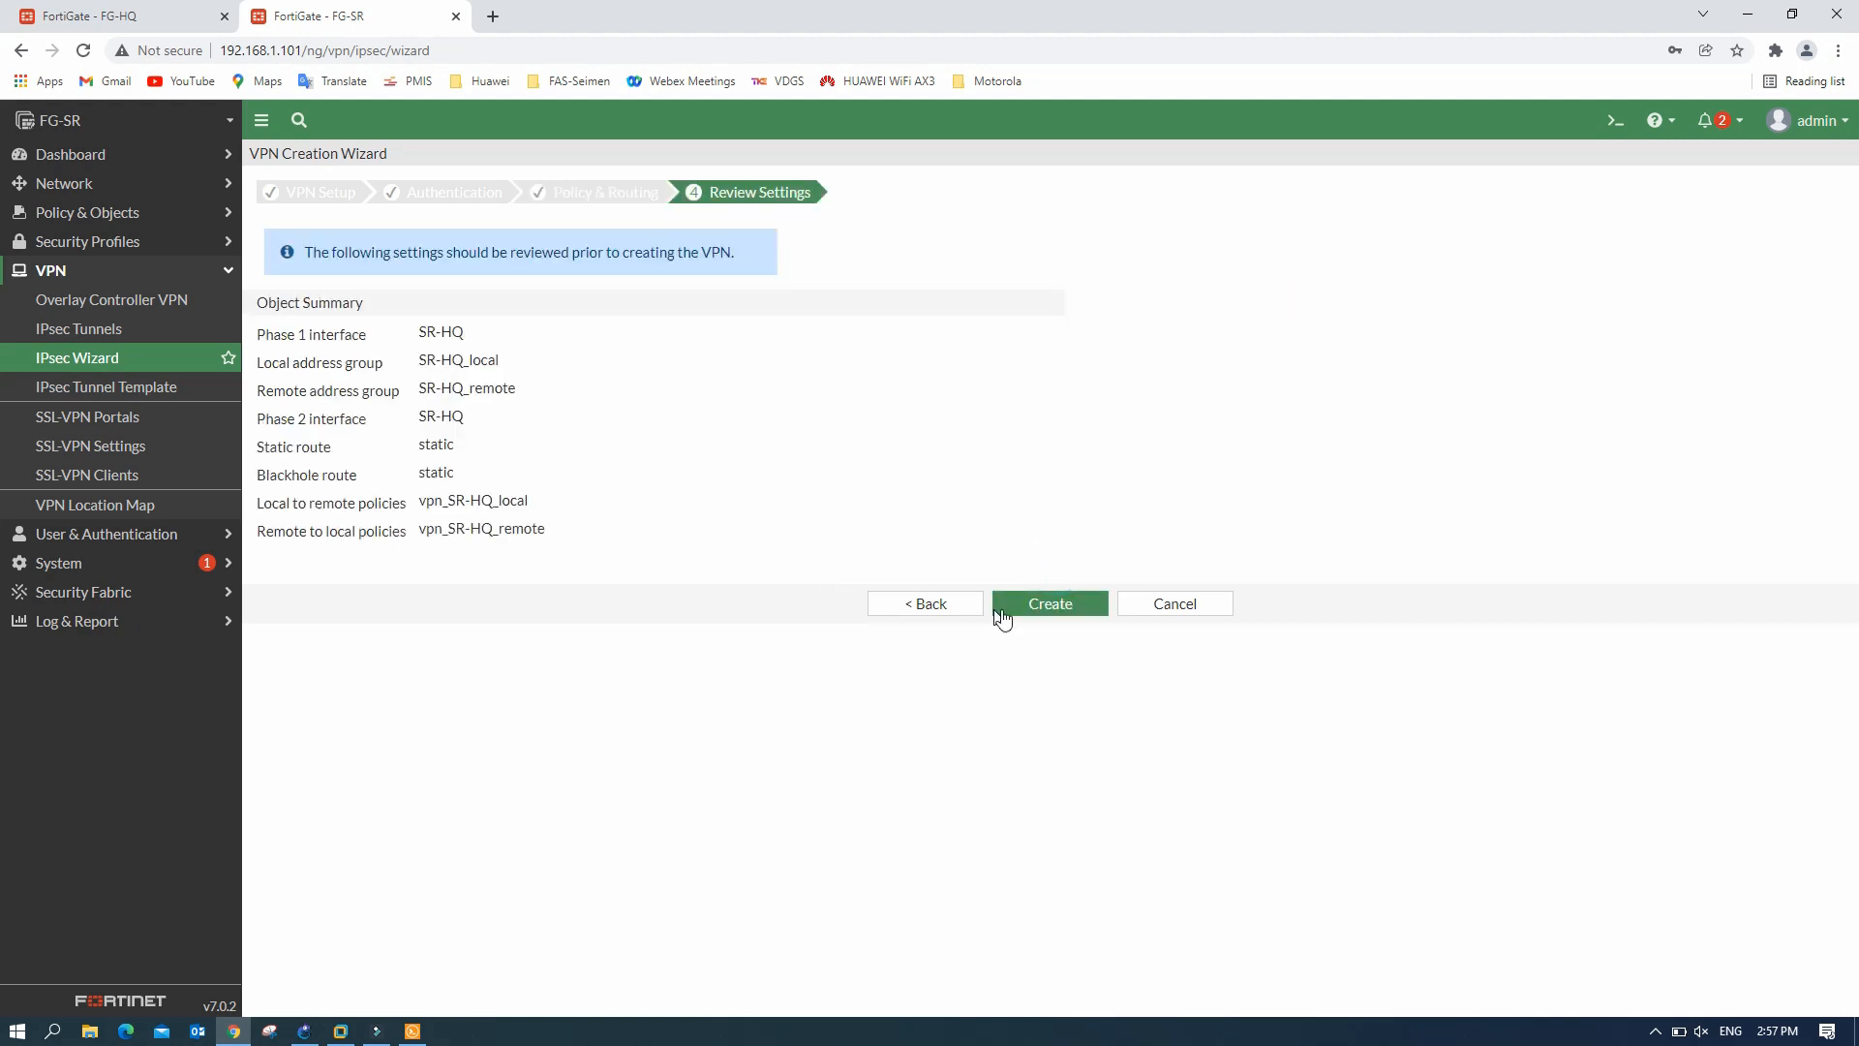
- Create the SR-HQ VPN and see it listed as Inactive under IPsec Tunnels
left_click(1059, 608)
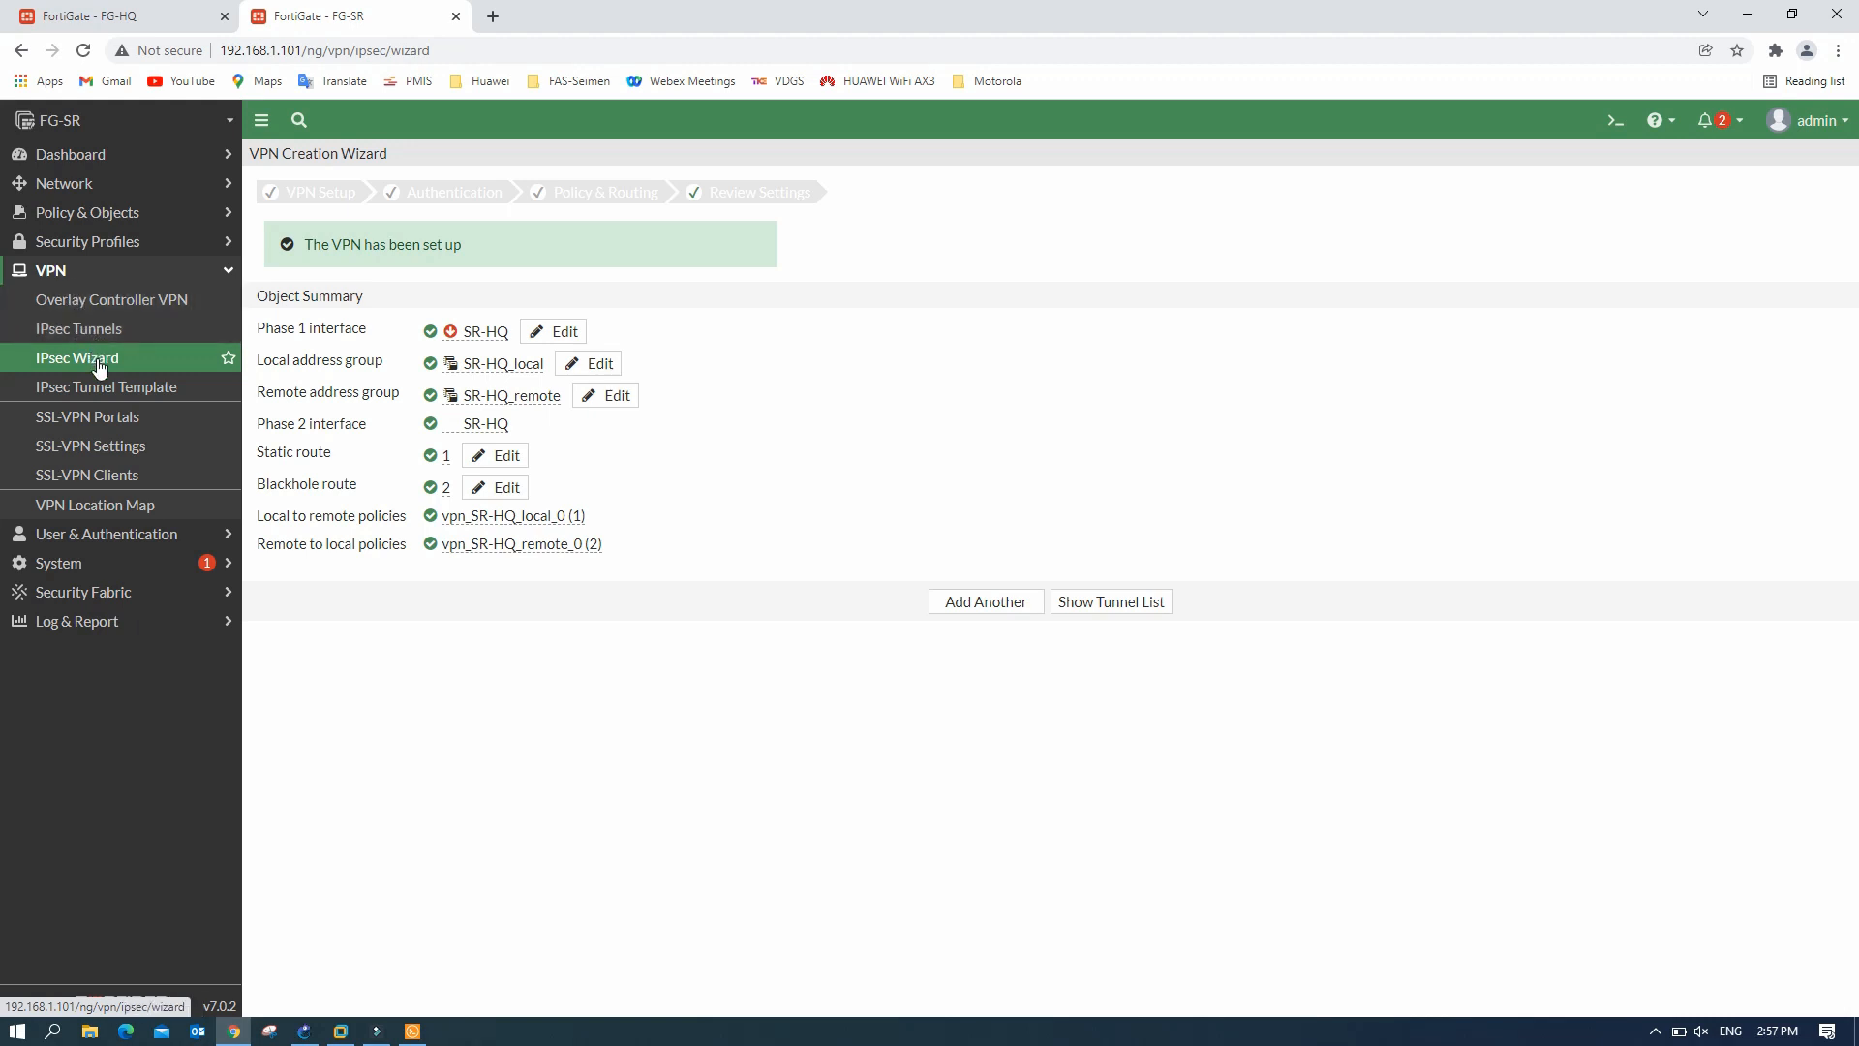
left_click(104, 334)
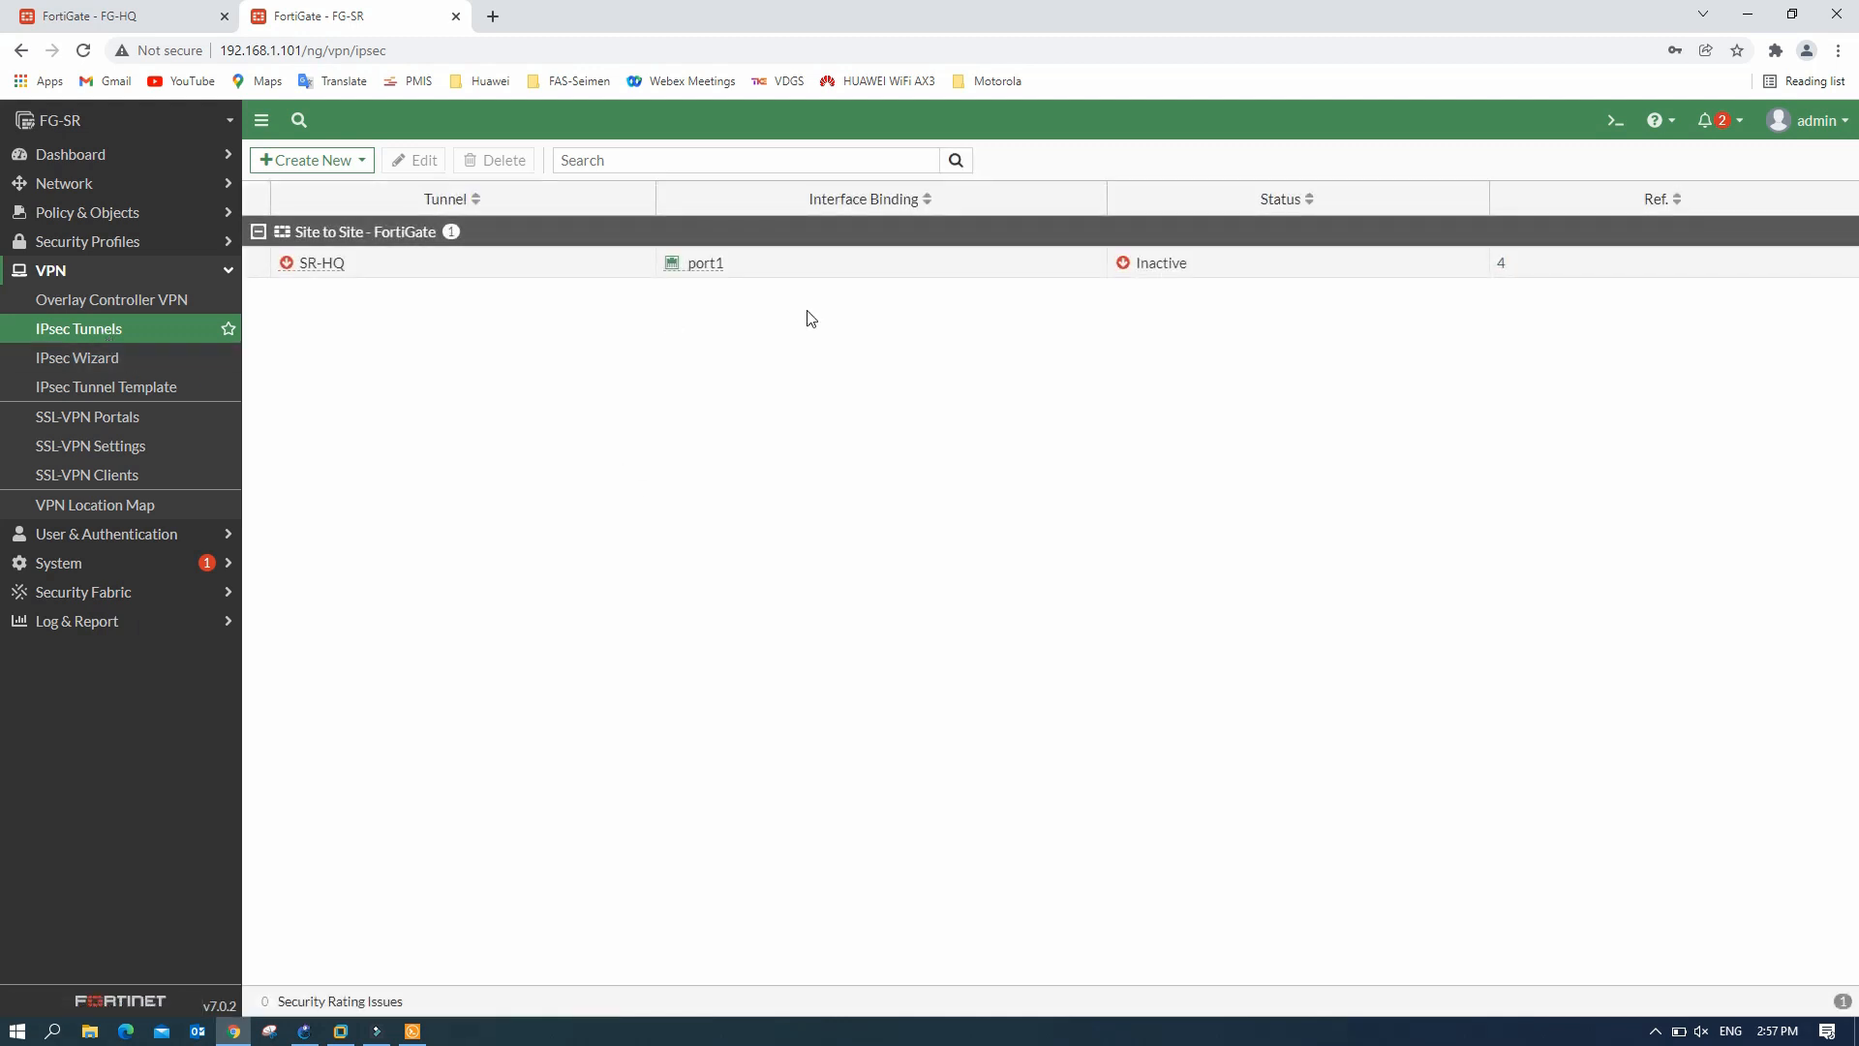
mouse_move(304, 274)
- Check the HQ-SR tunnel in FG-HQ's IPsec Tunnels list
left_click(113, 17)
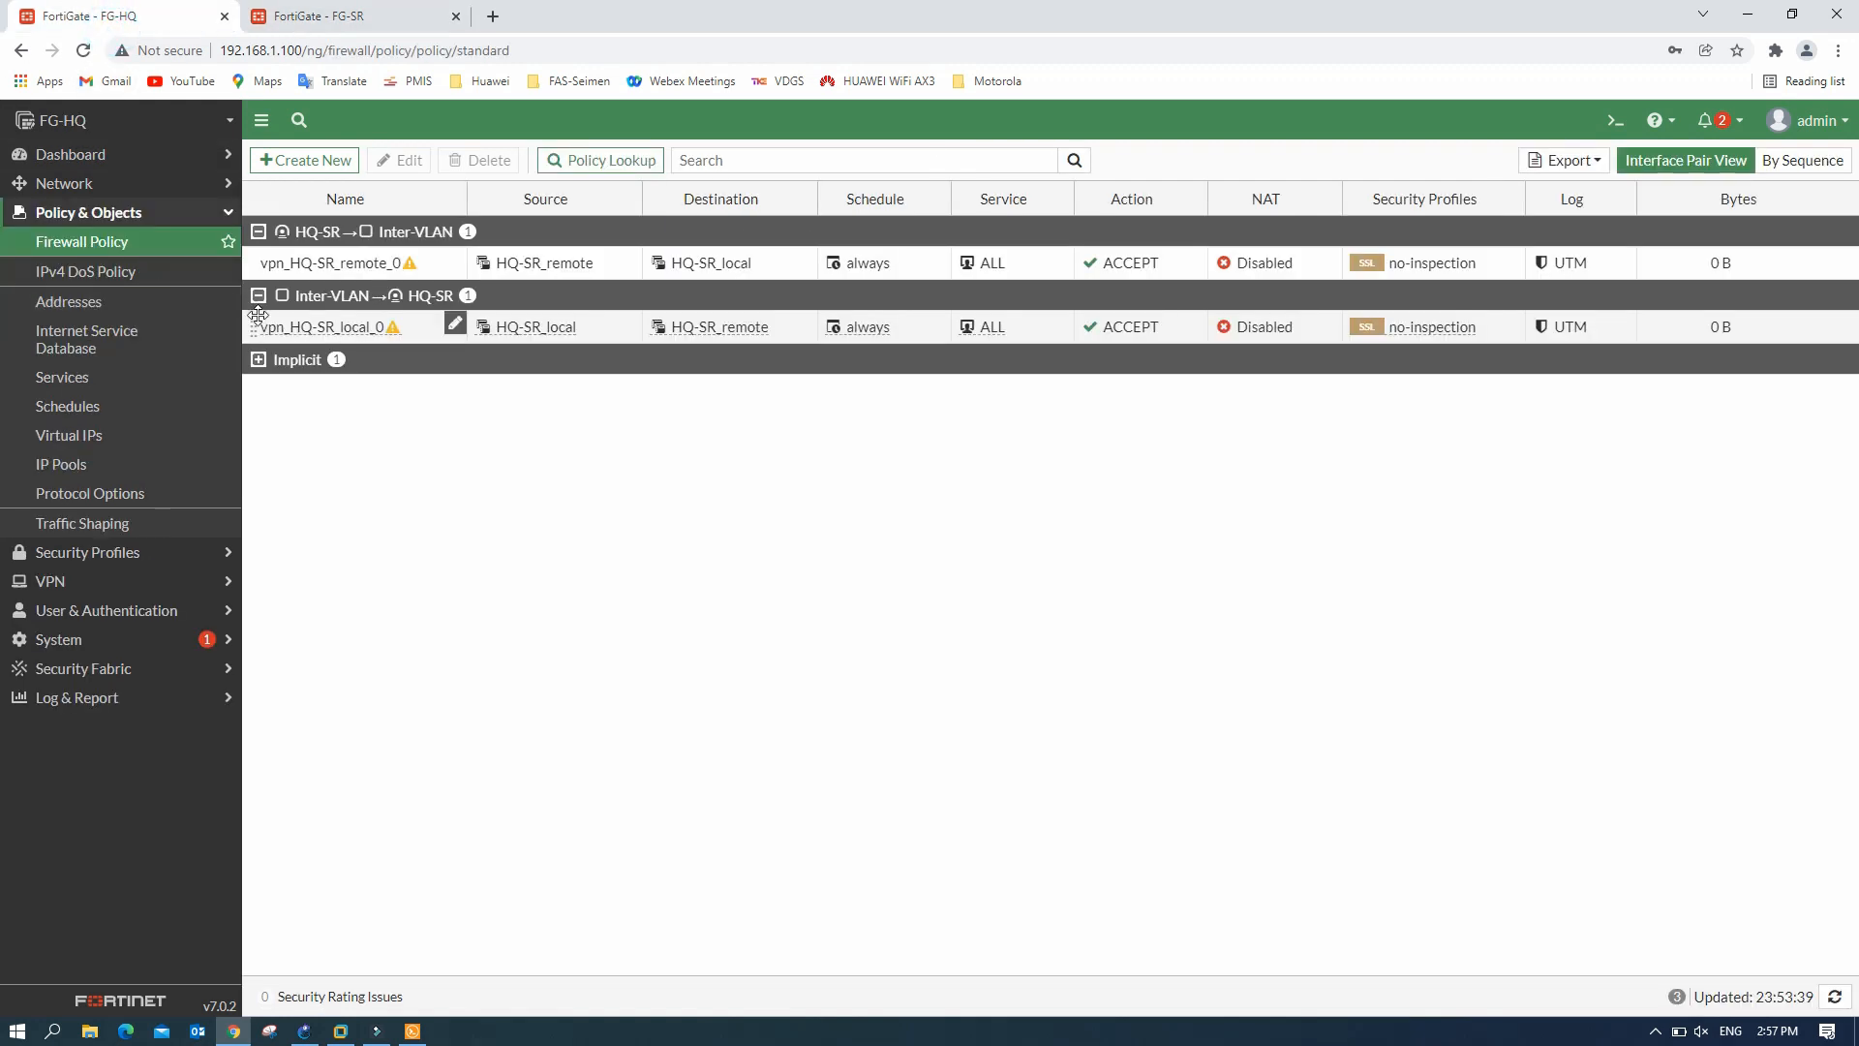
left_click(74, 584)
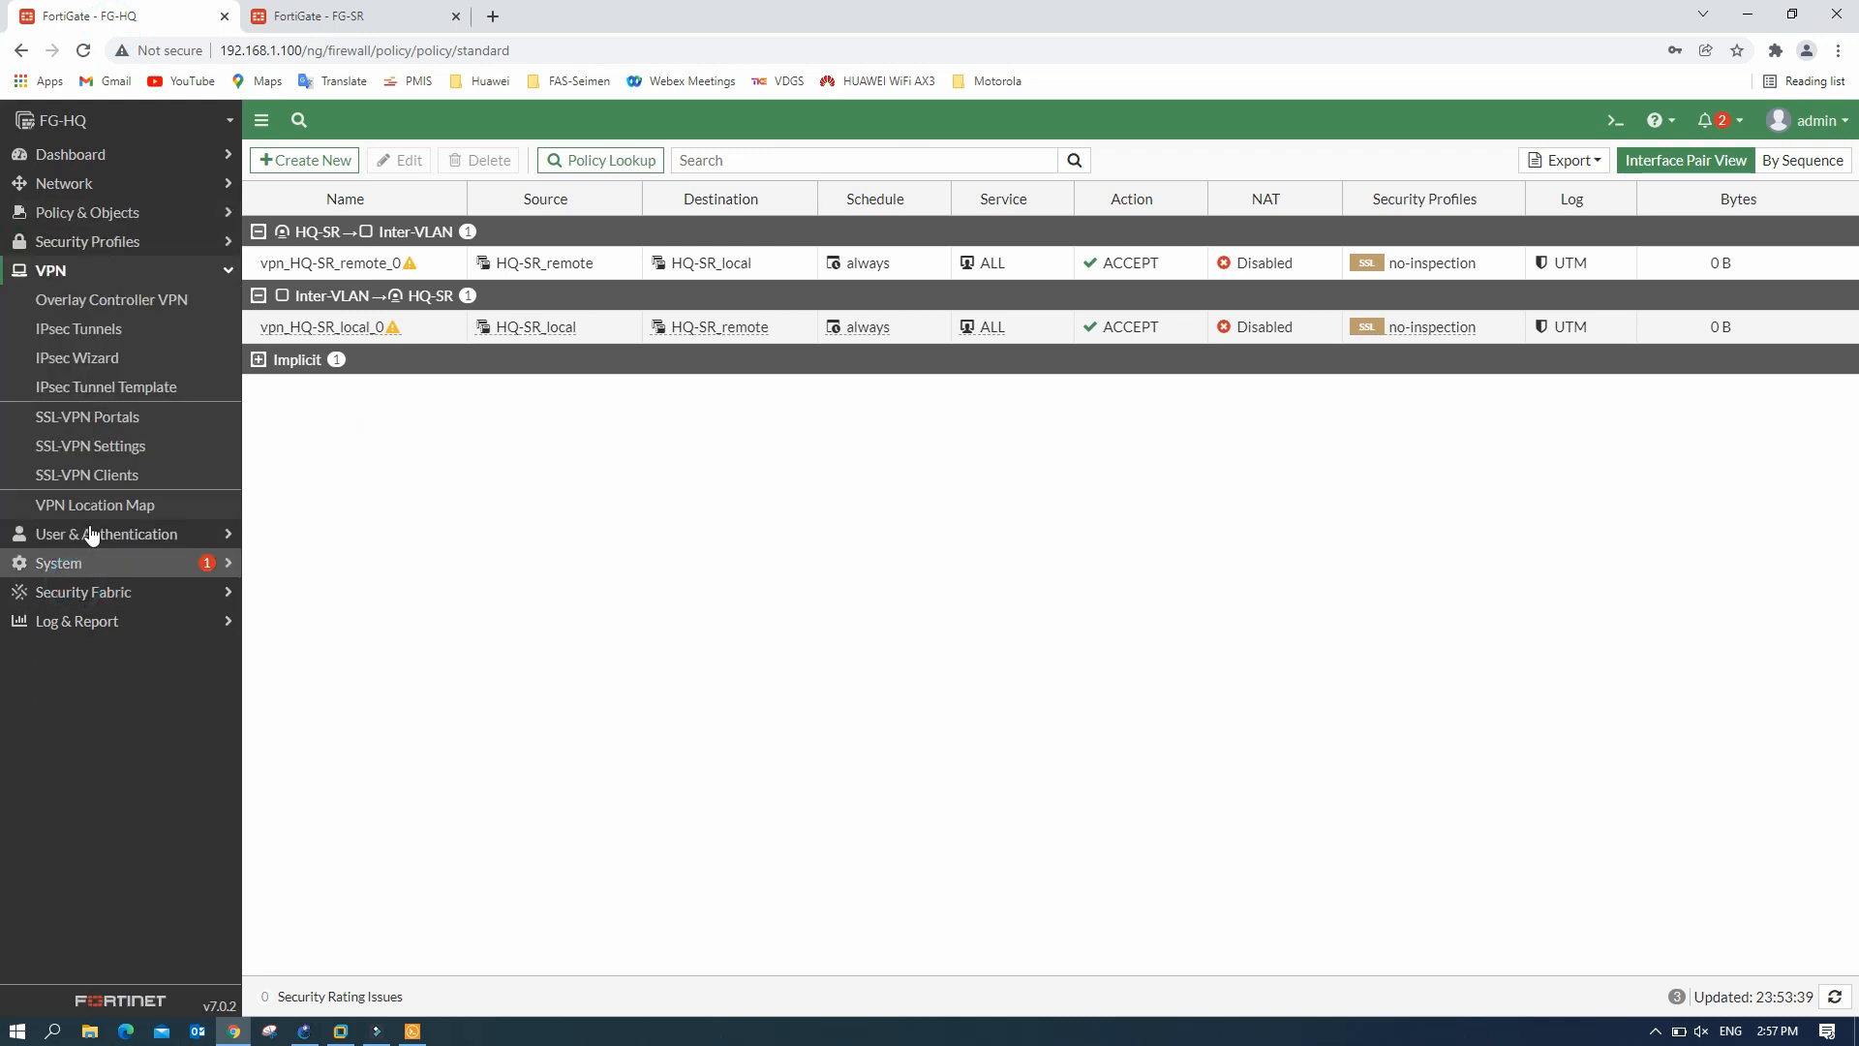
left_click(106, 329)
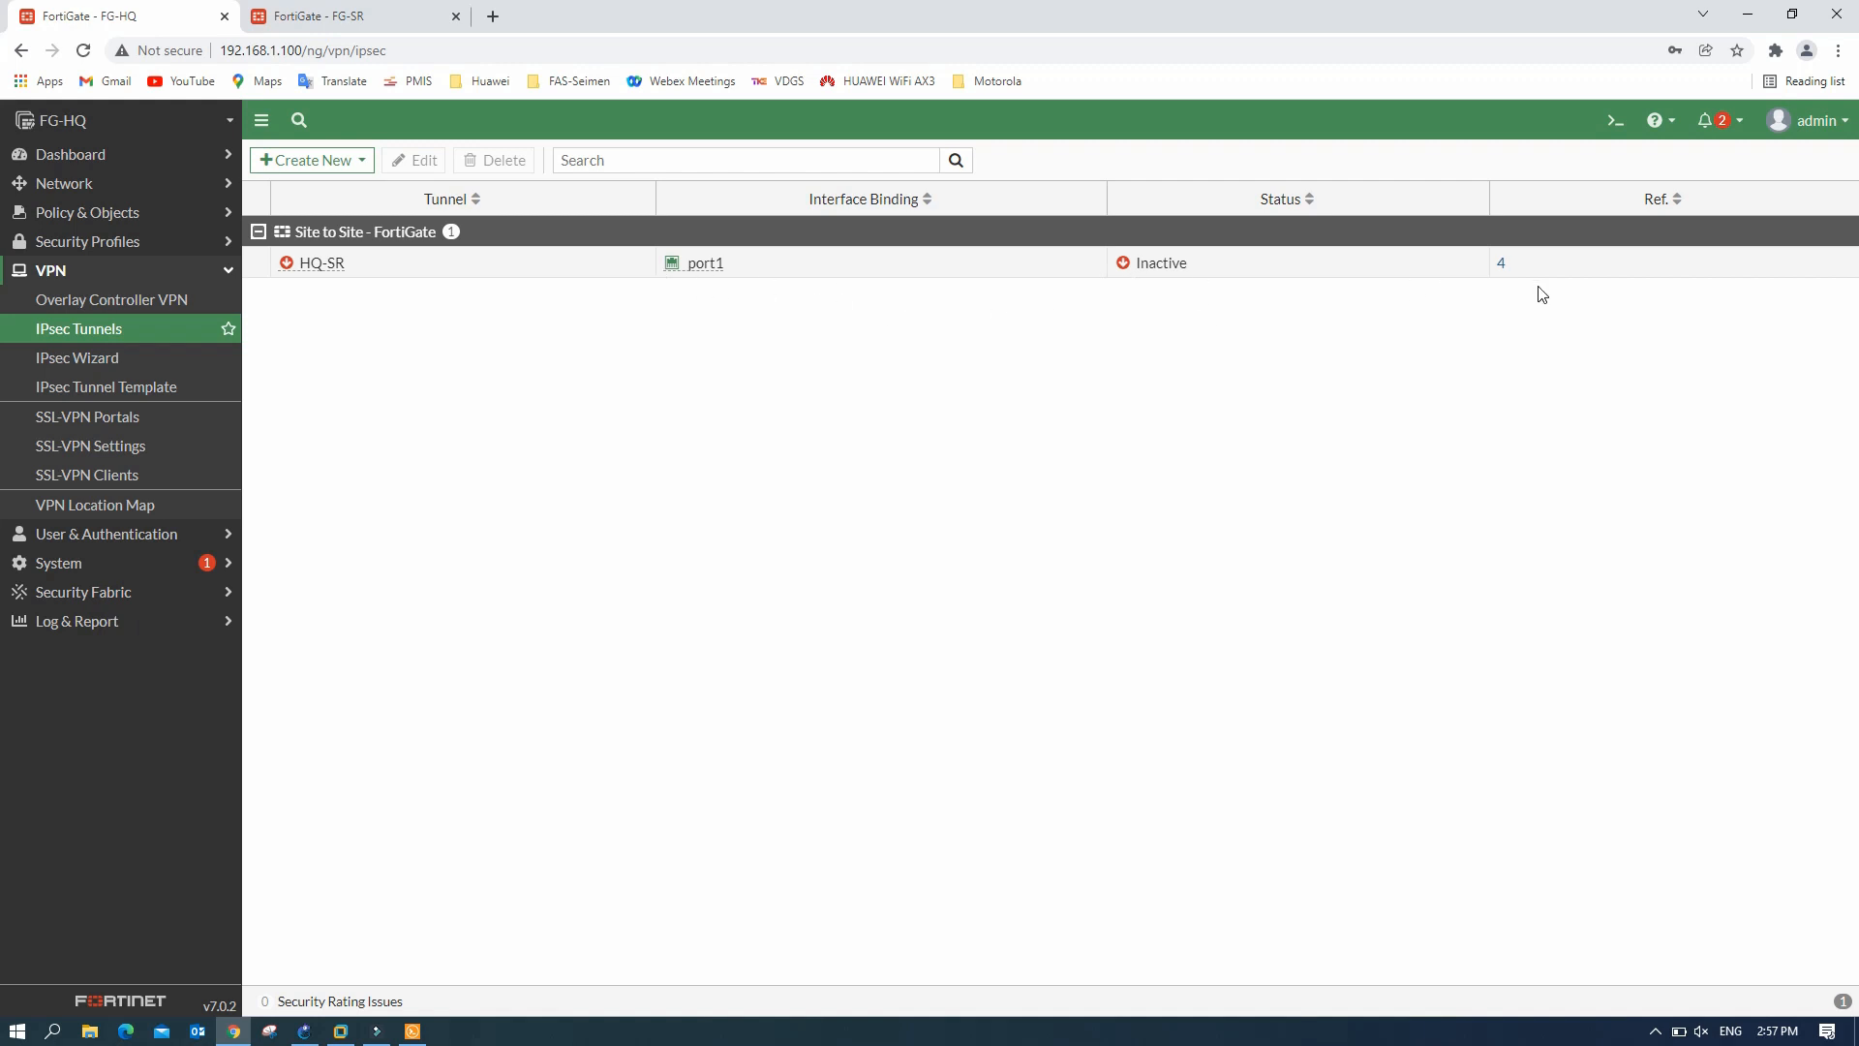
- Show FG-SR's two wizard-created SR-HQ_remote static routes, via SR-HQ and Blackhole
left_click(387, 17)
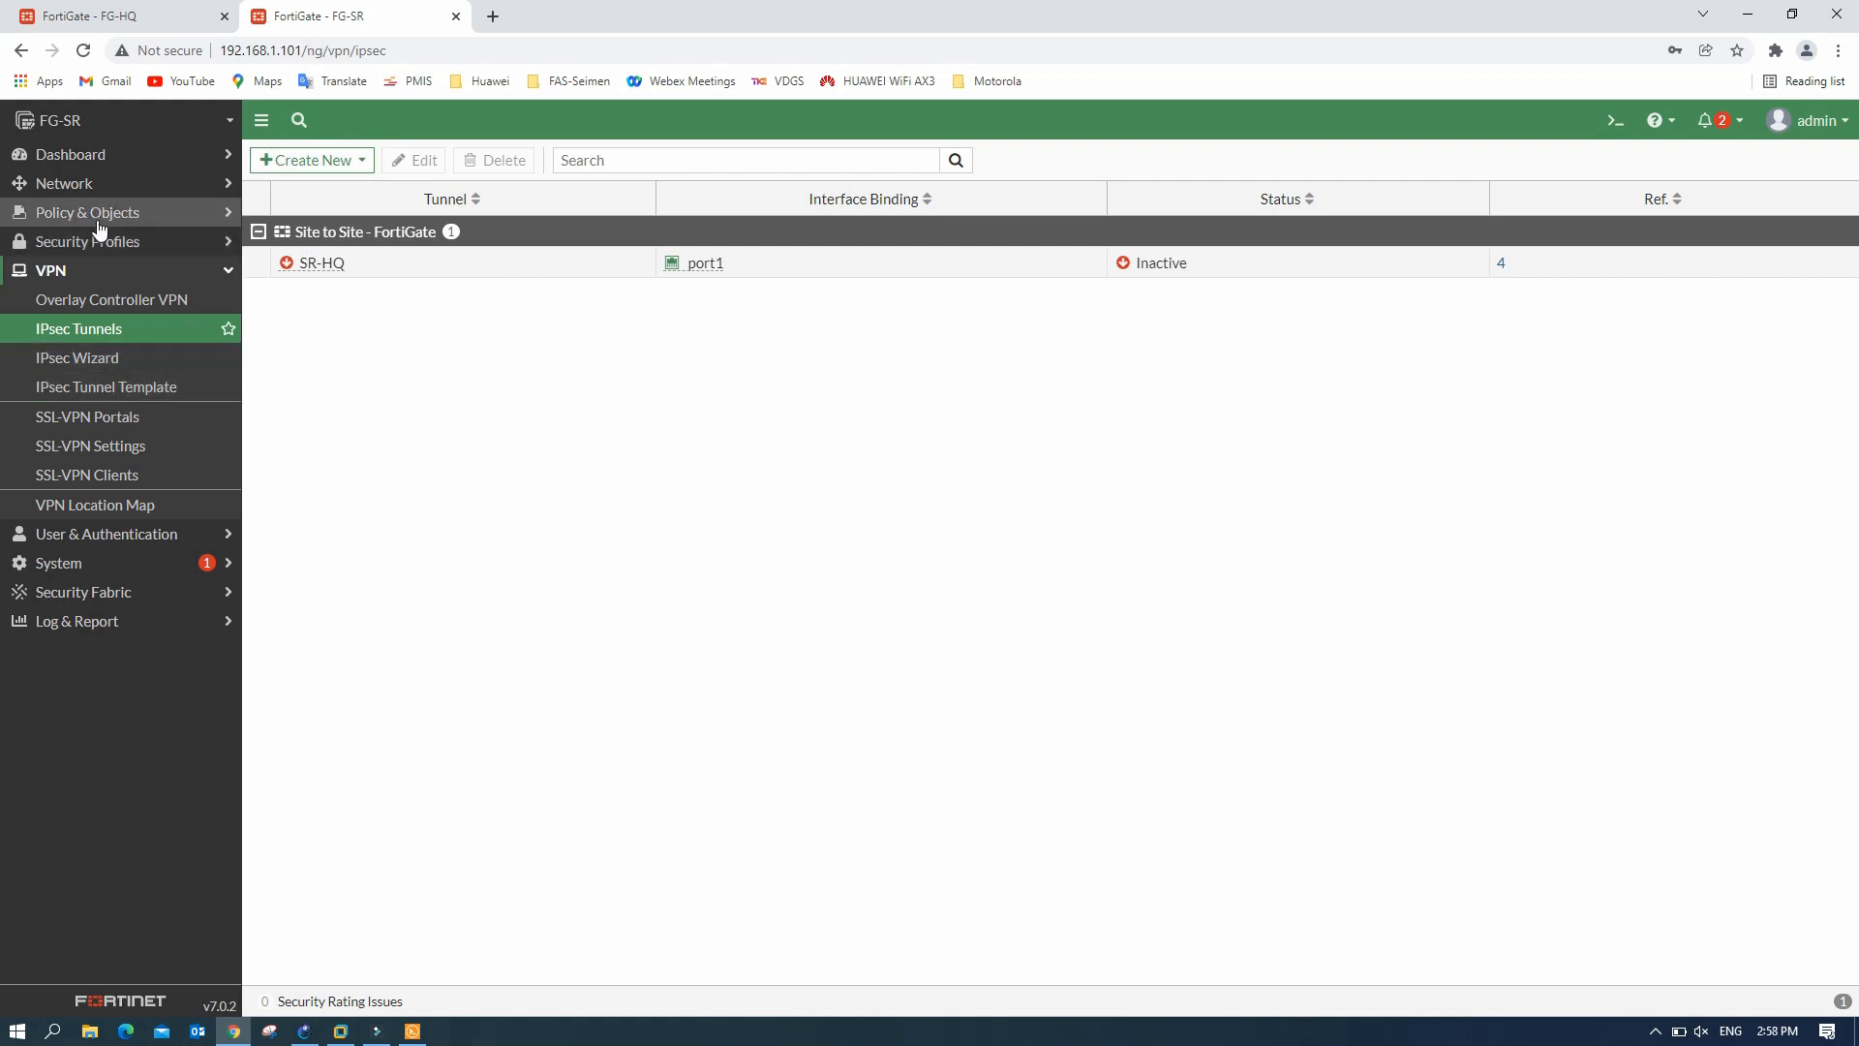
left_click(89, 186)
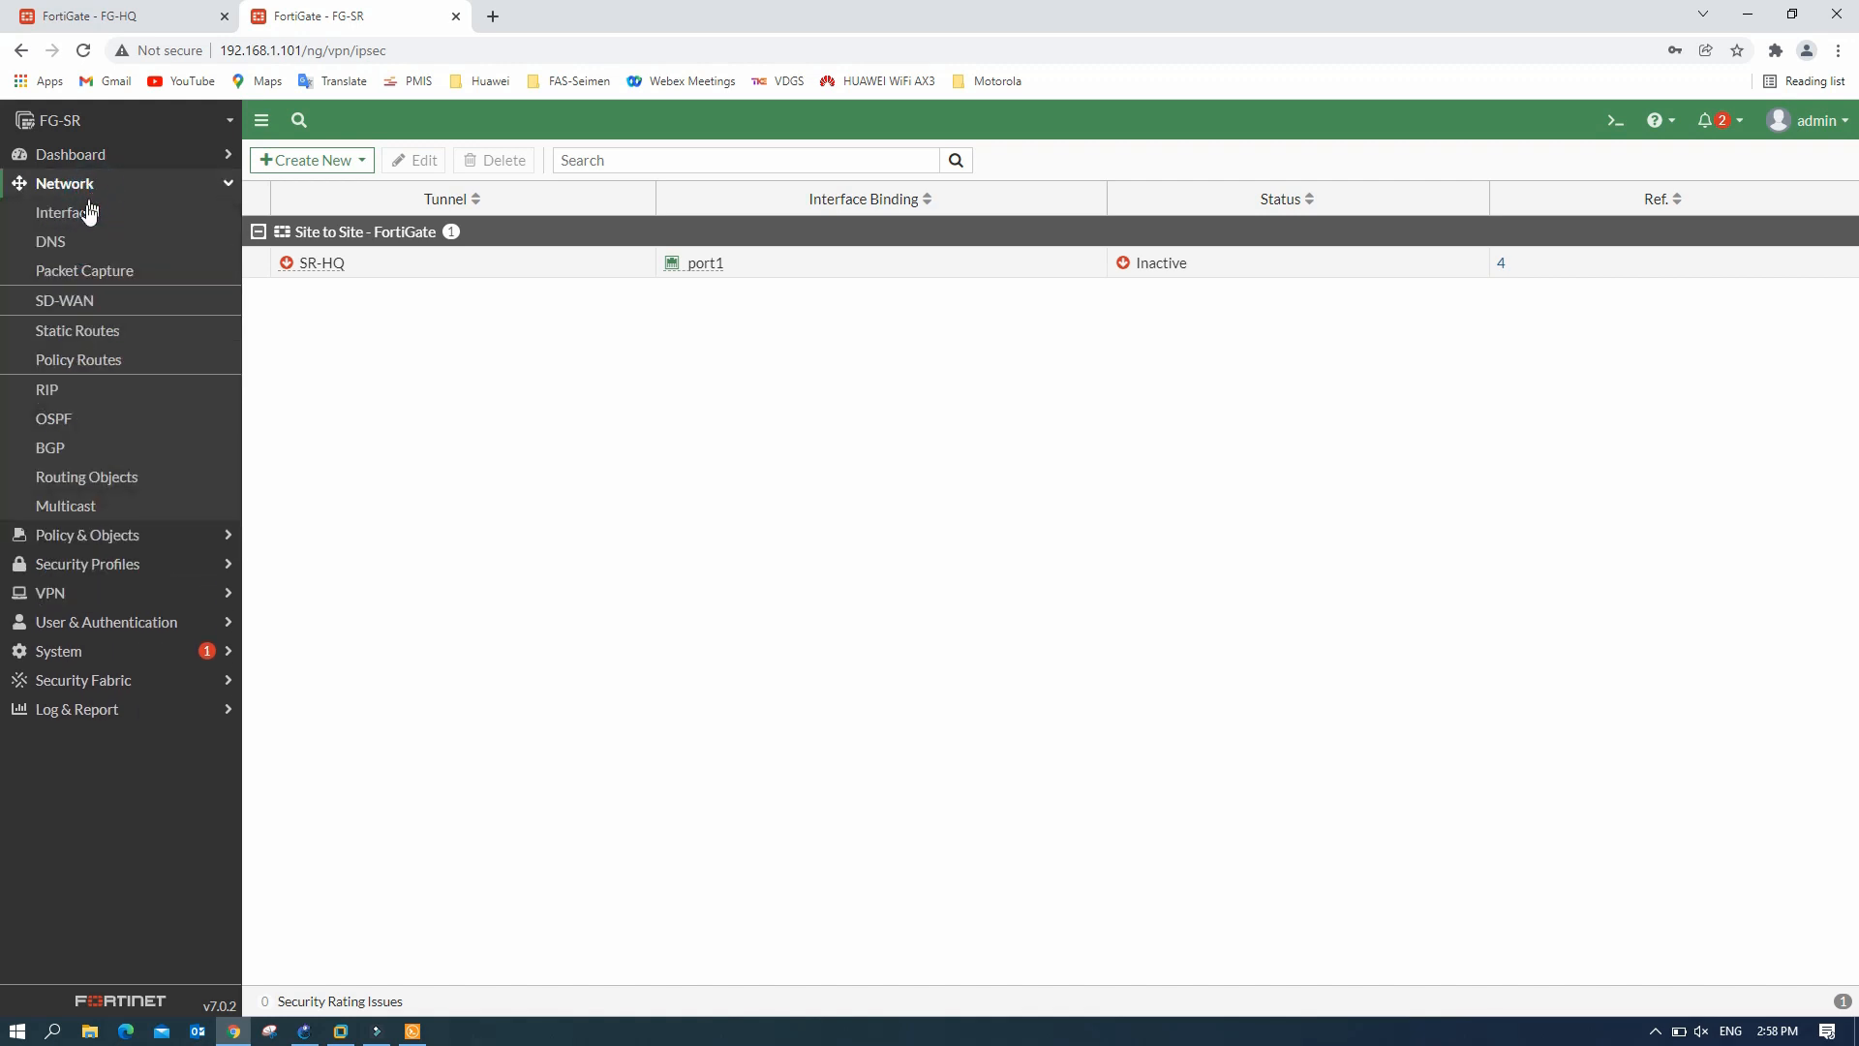
left_click(97, 331)
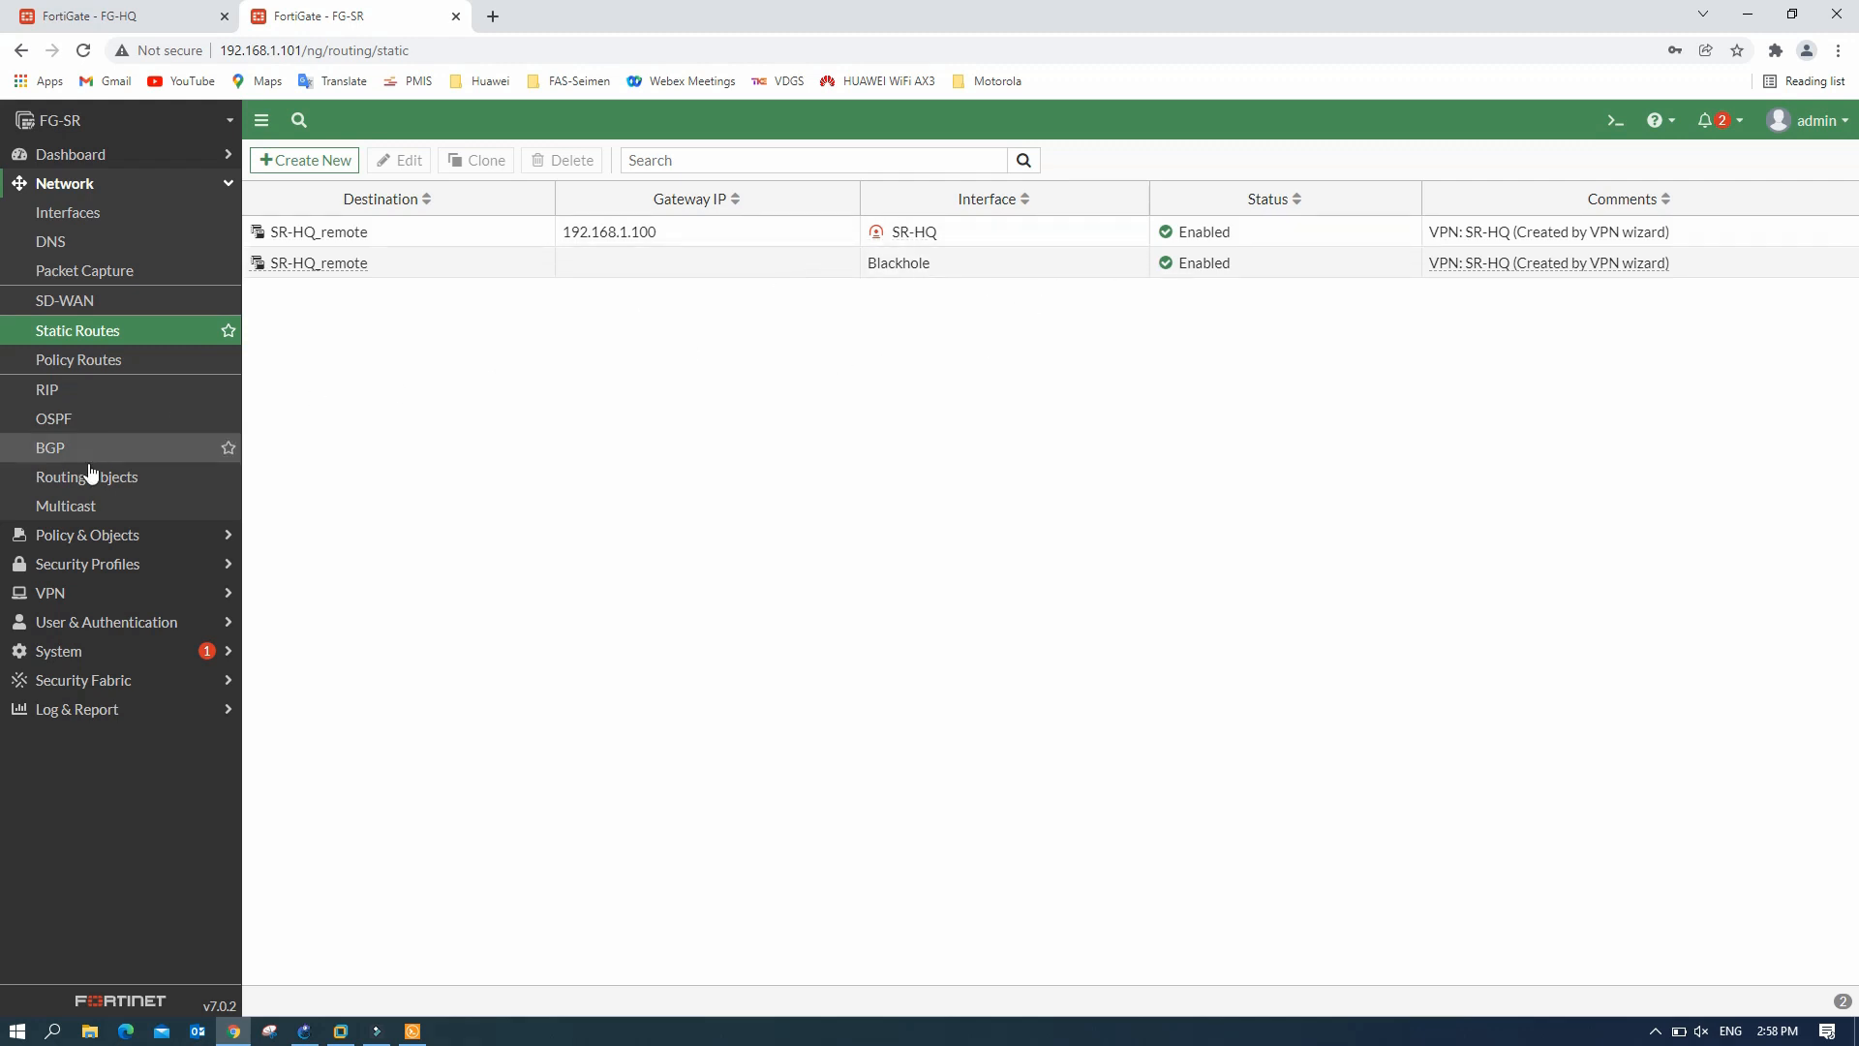
- Inspect FG-SR's Inter-Vlan→SR-HQ and SR-HQ→Inter-Vlan policies, then return to IPsec Tunnels
left_click(100, 538)
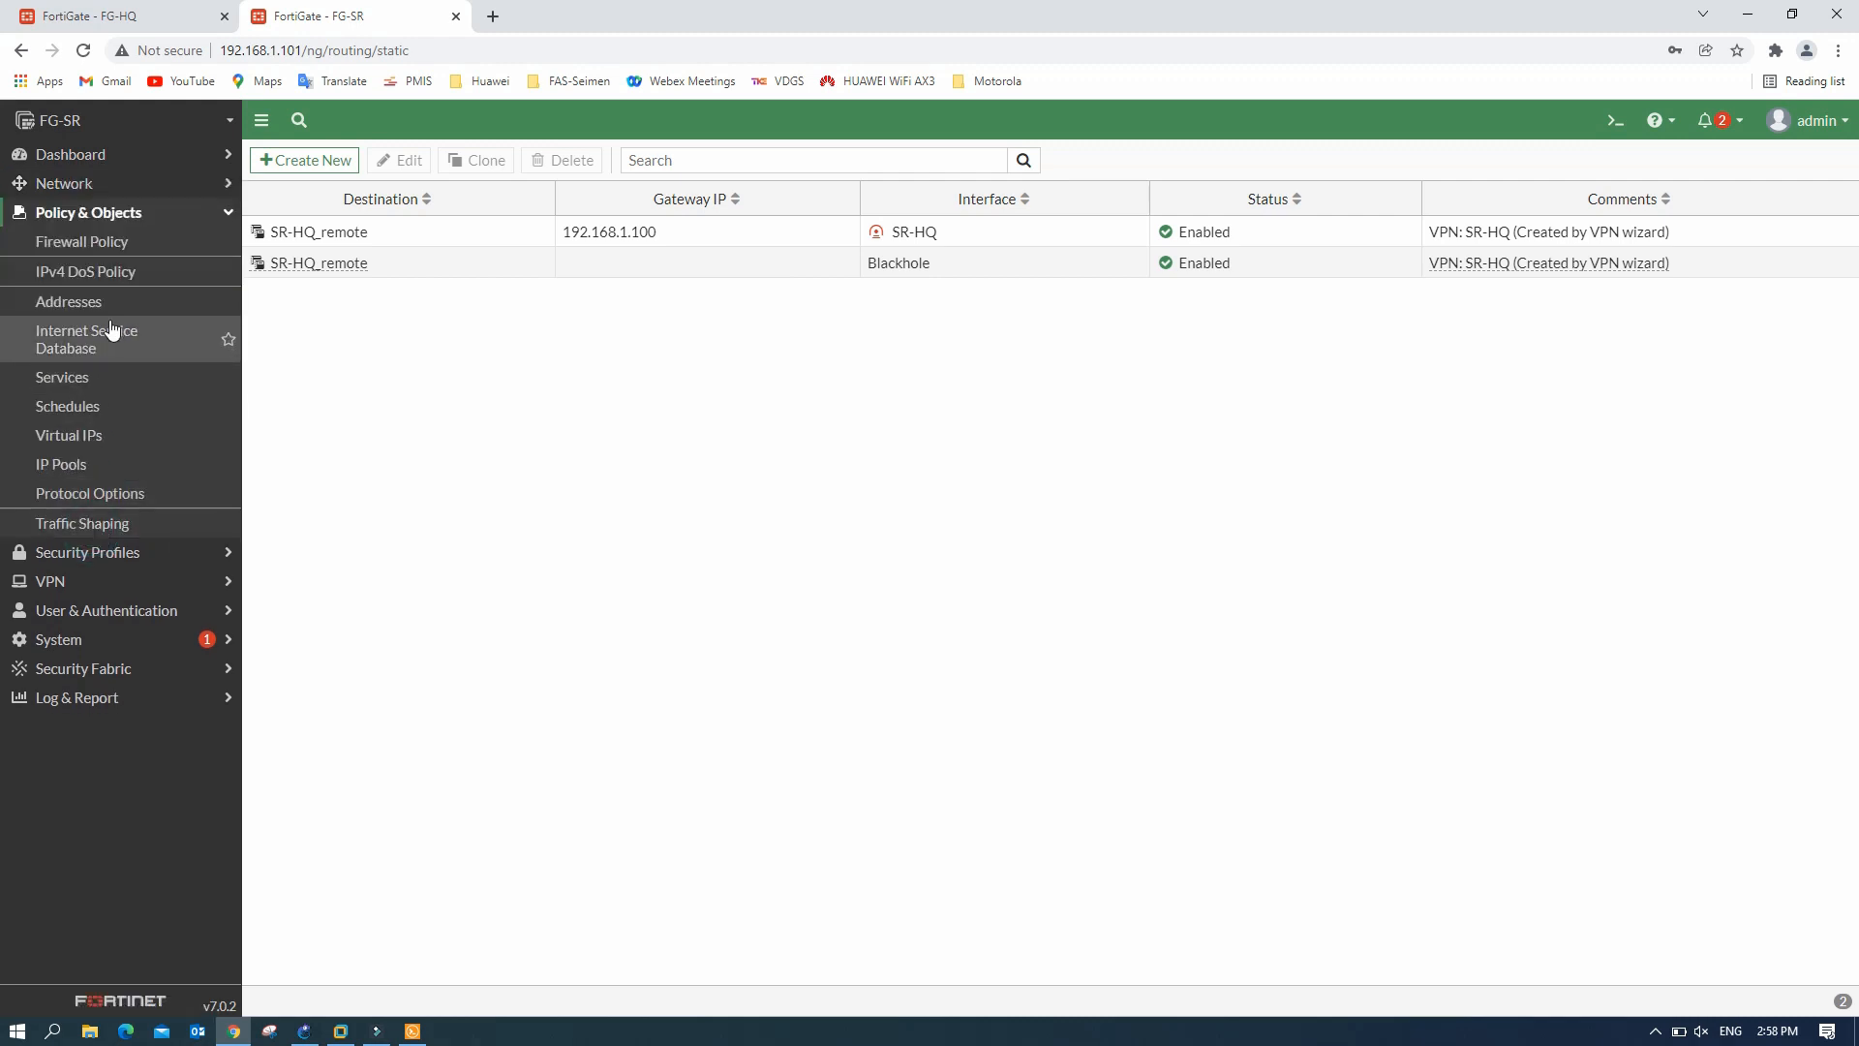
left_click(132, 243)
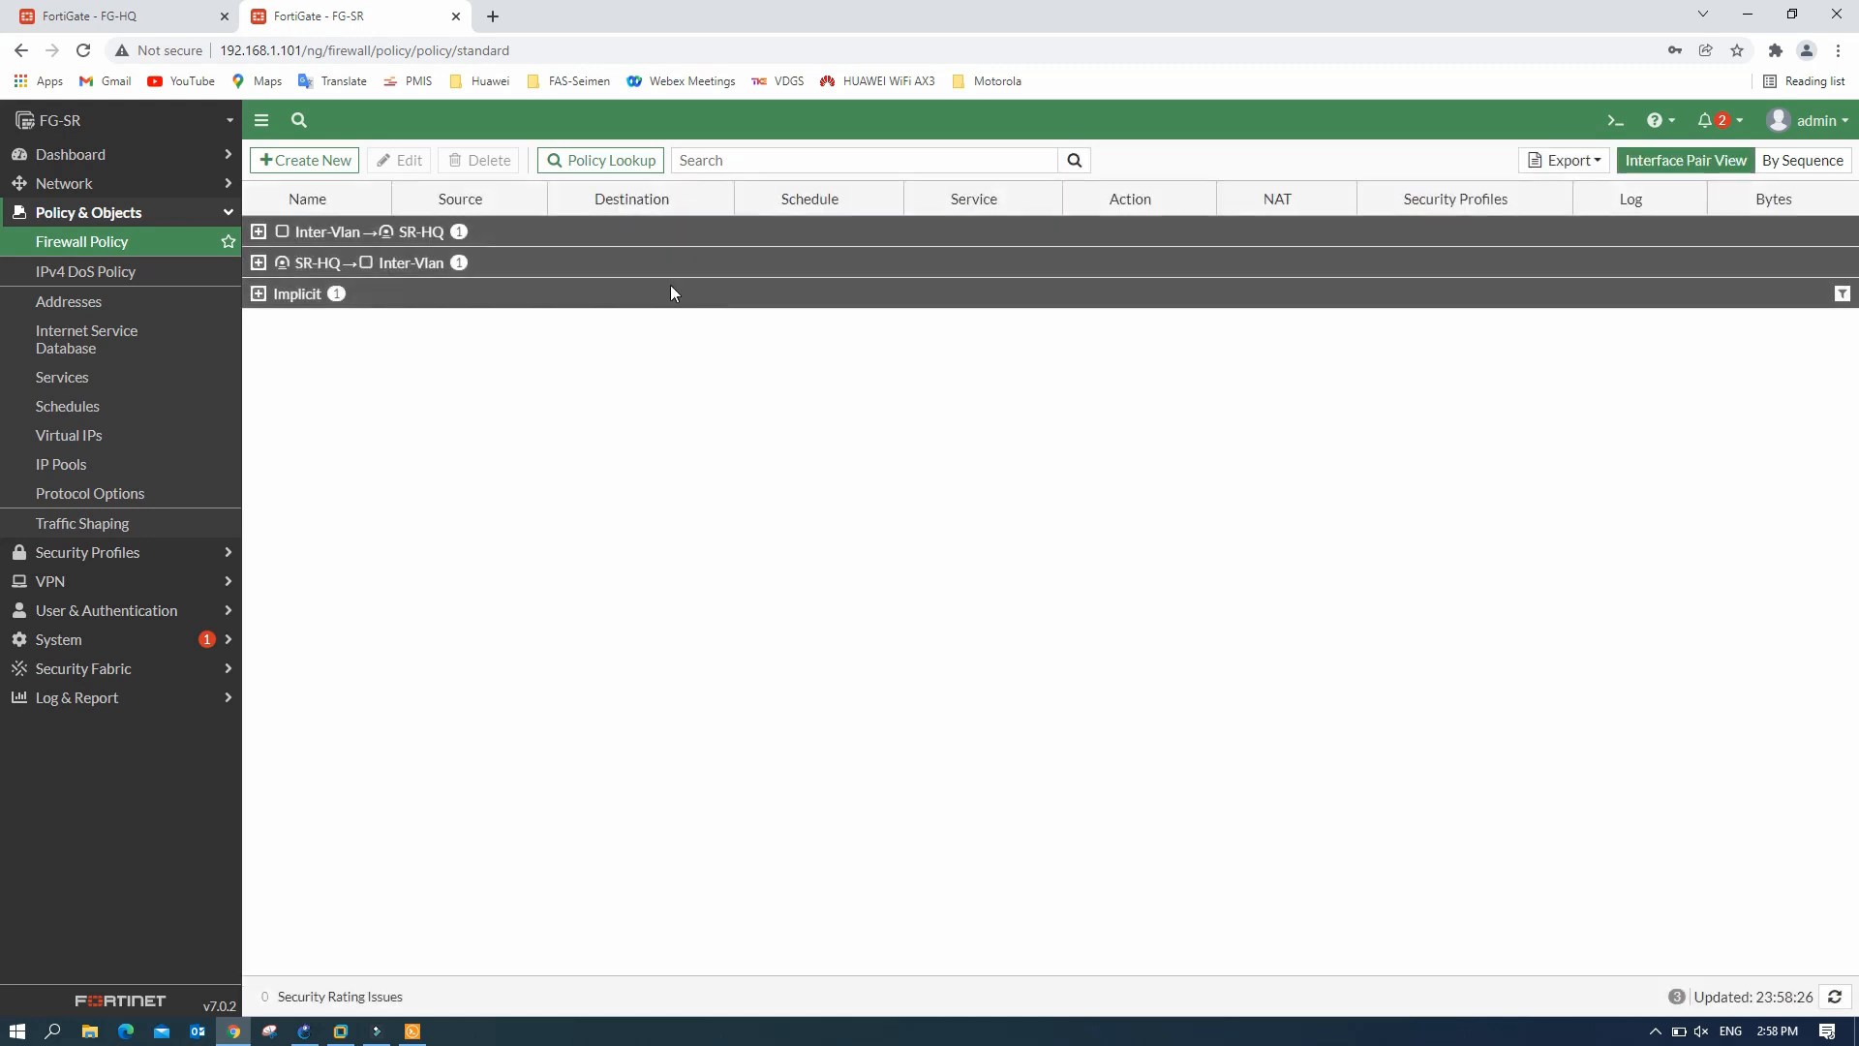
left_click(259, 231)
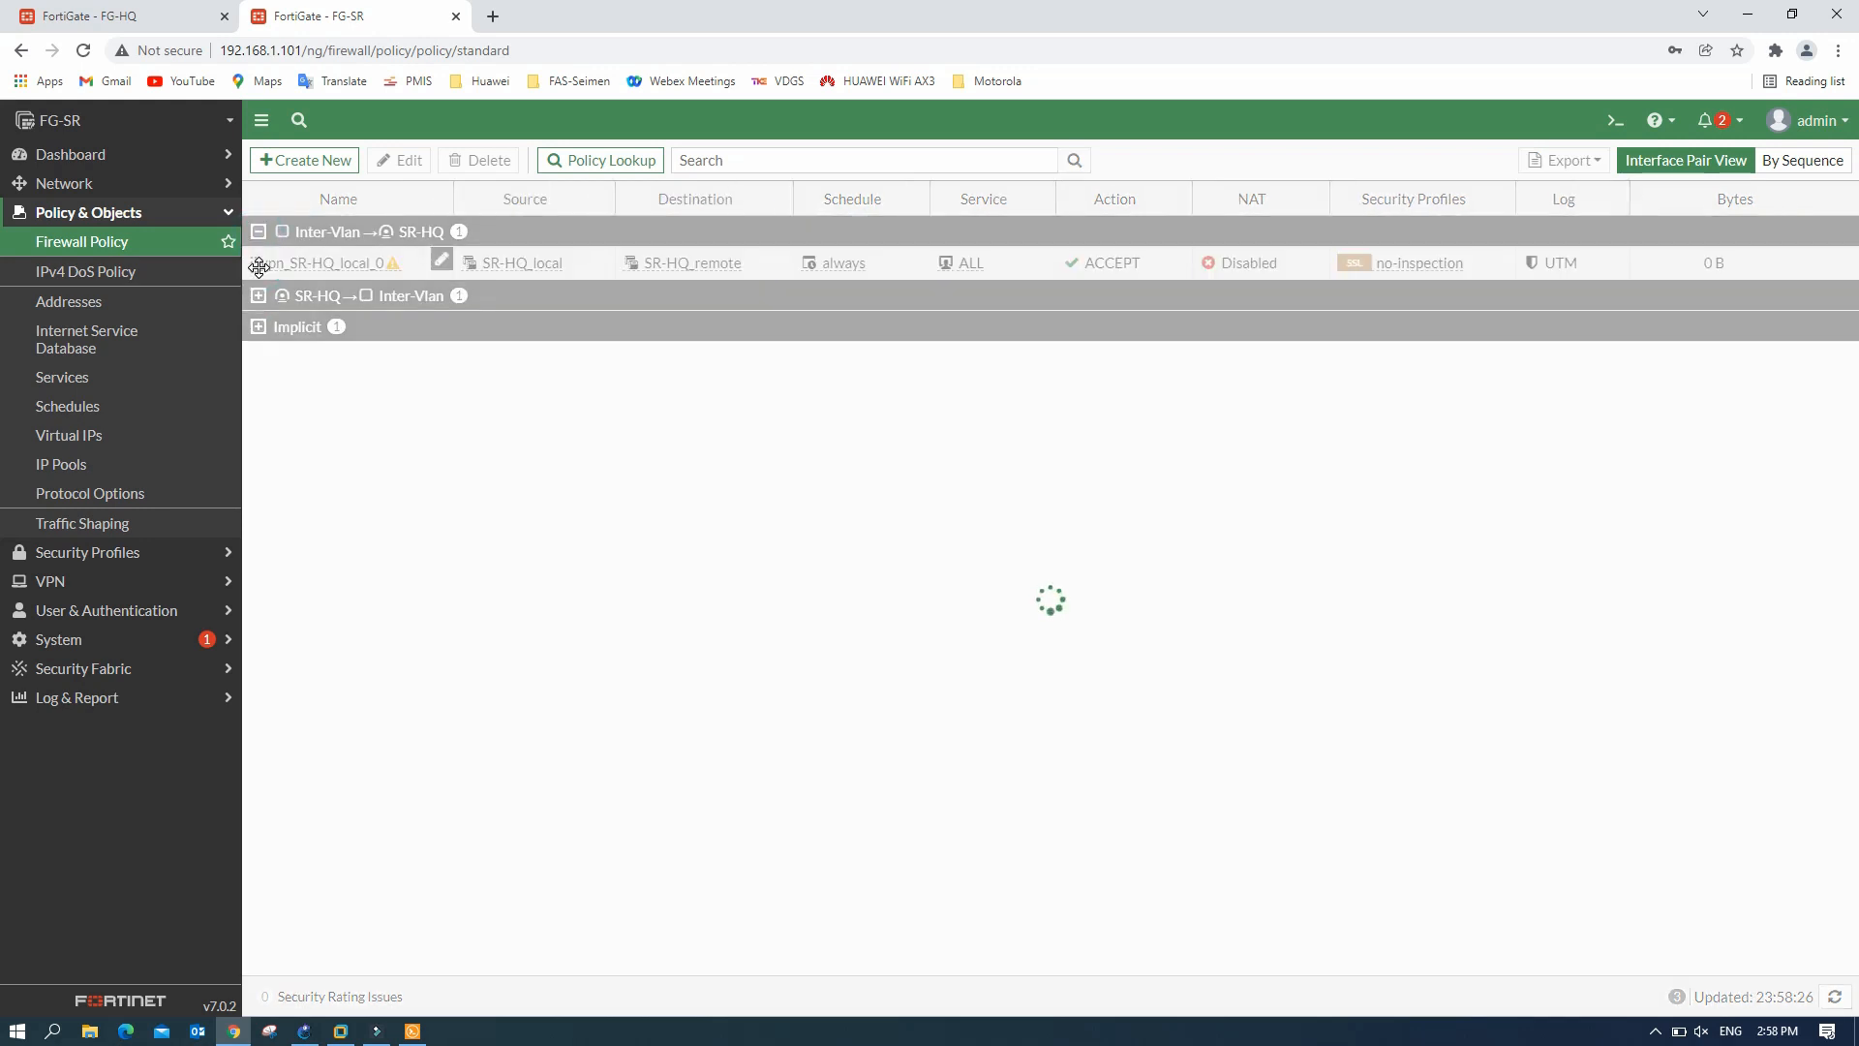
left_click(258, 295)
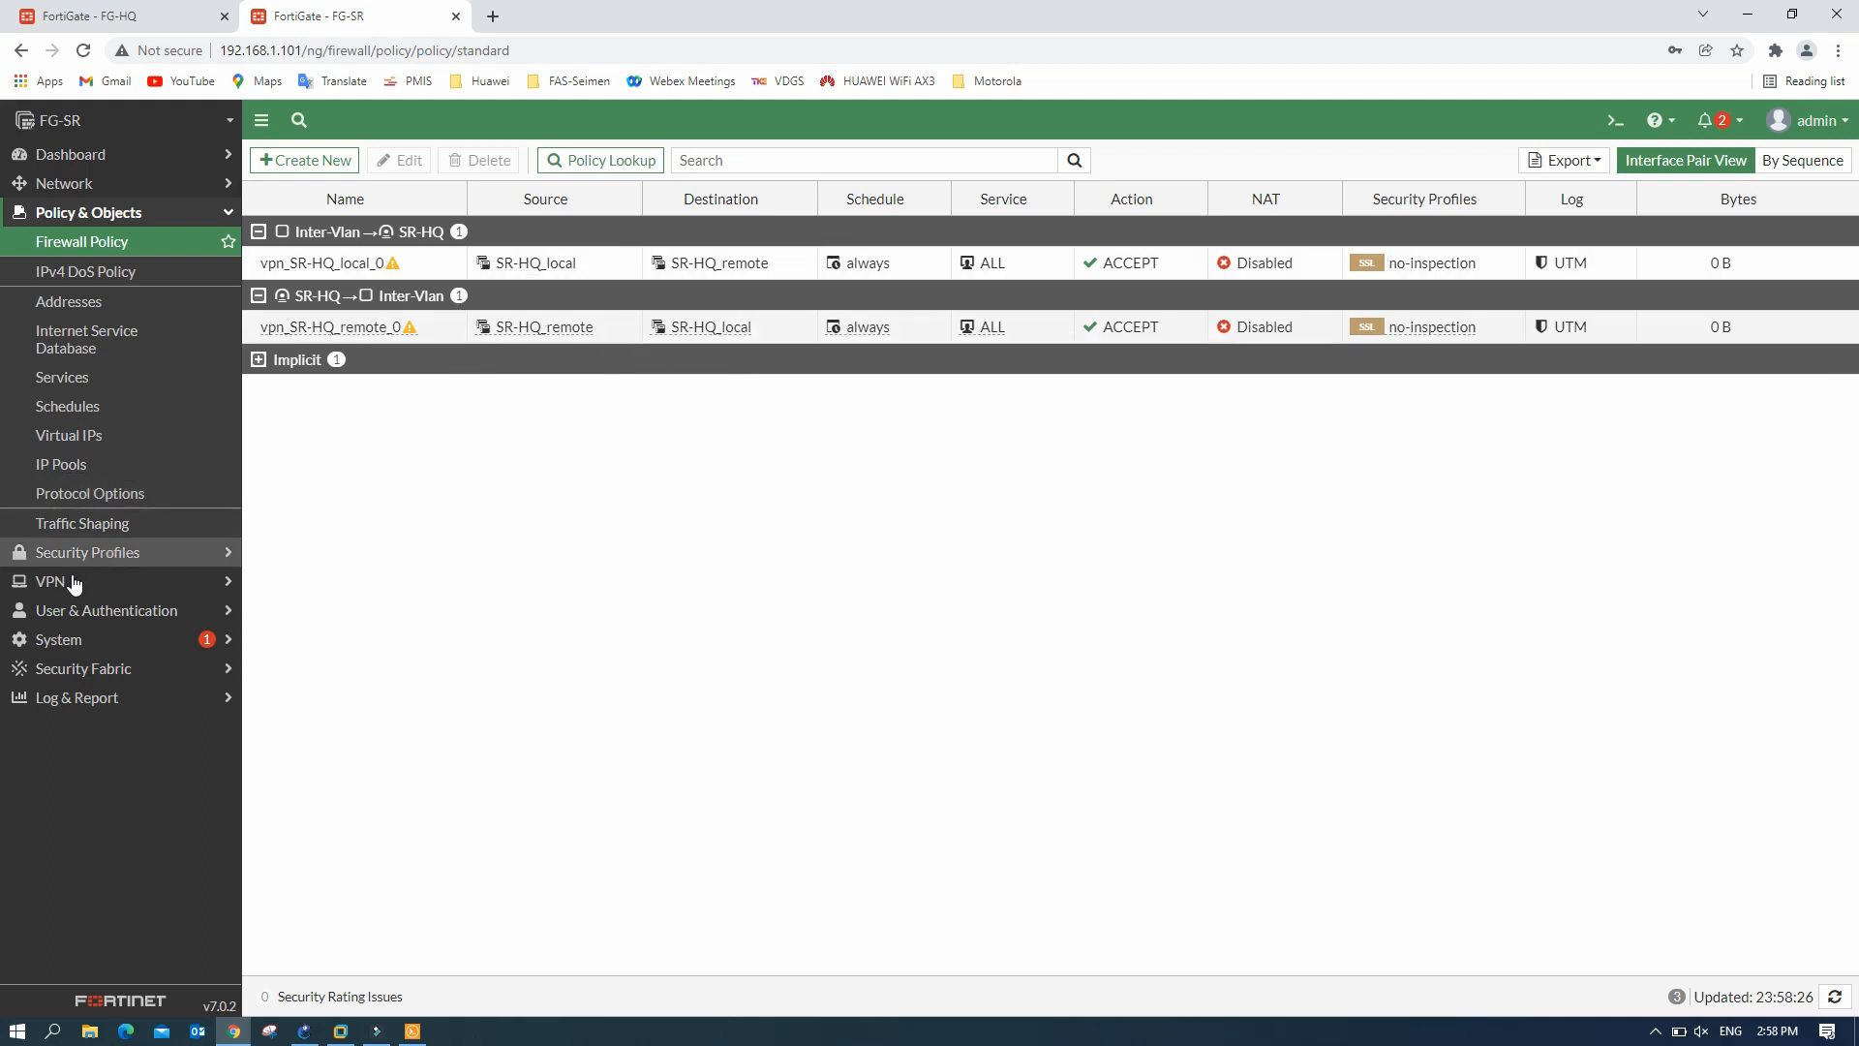
left_click(134, 581)
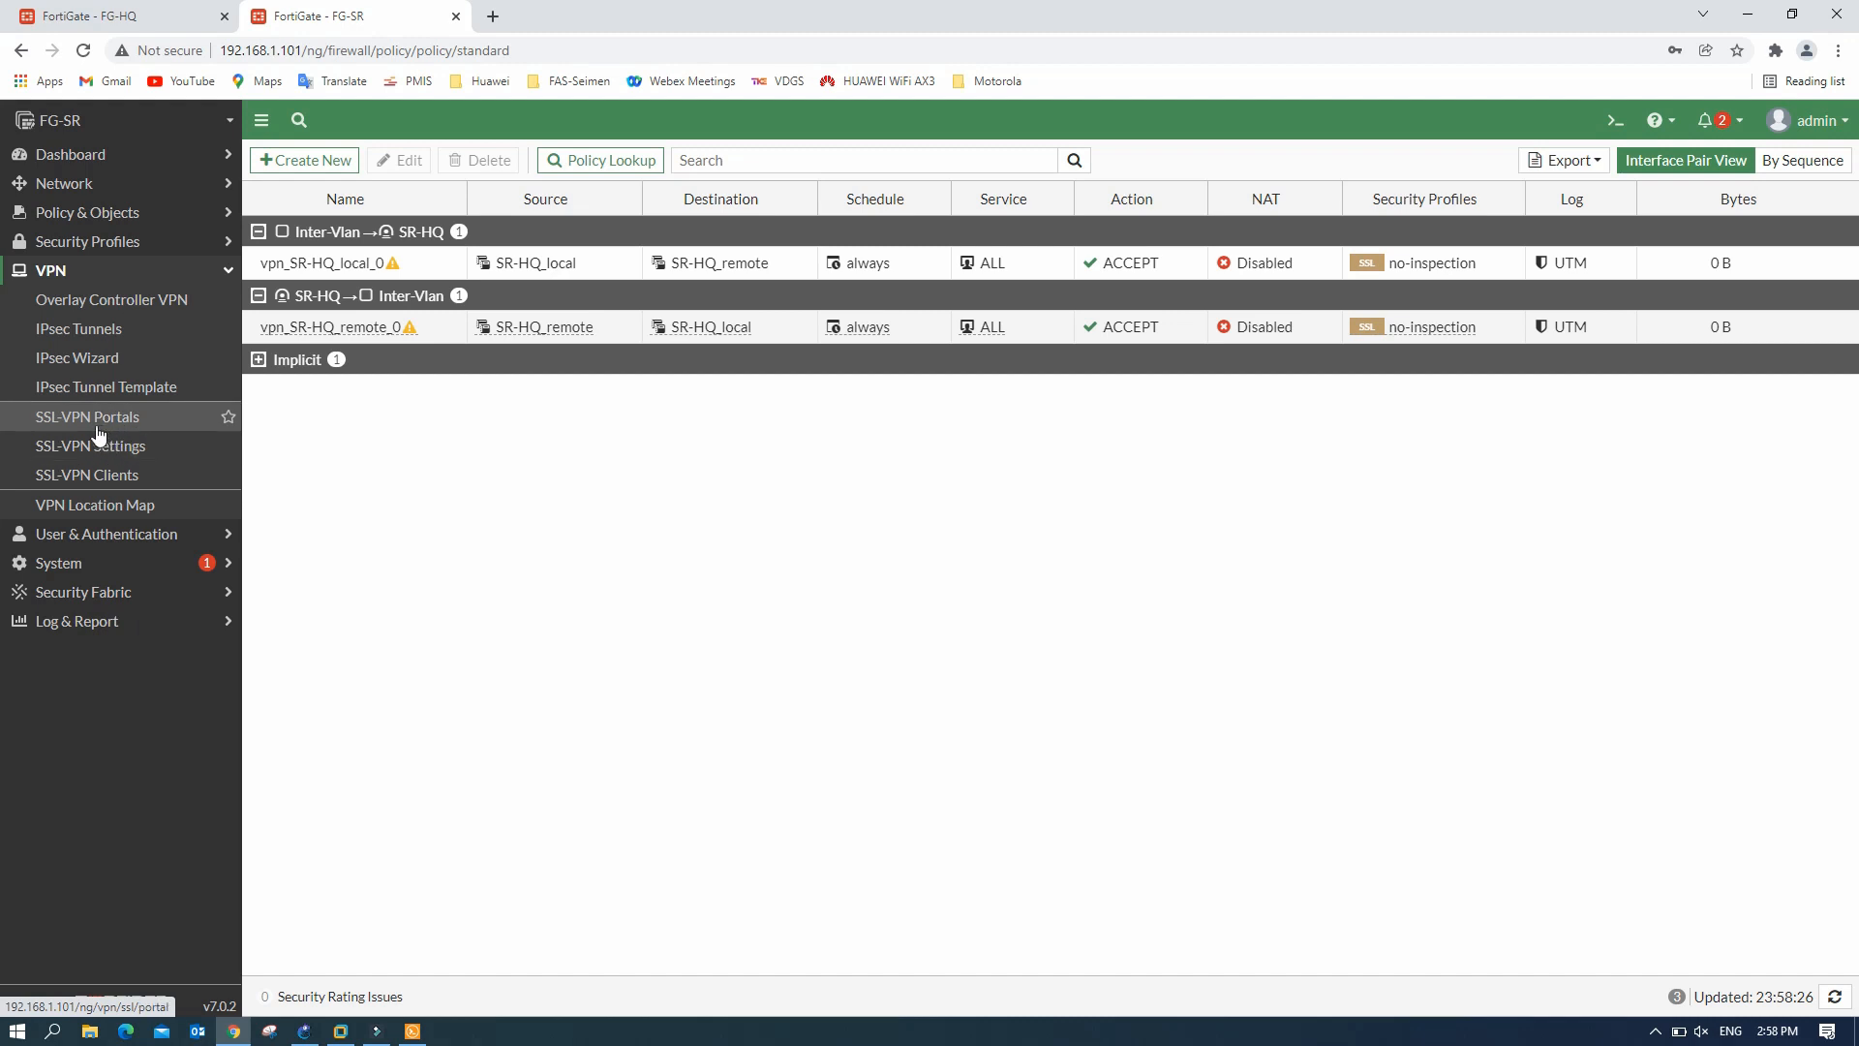
left_click(117, 330)
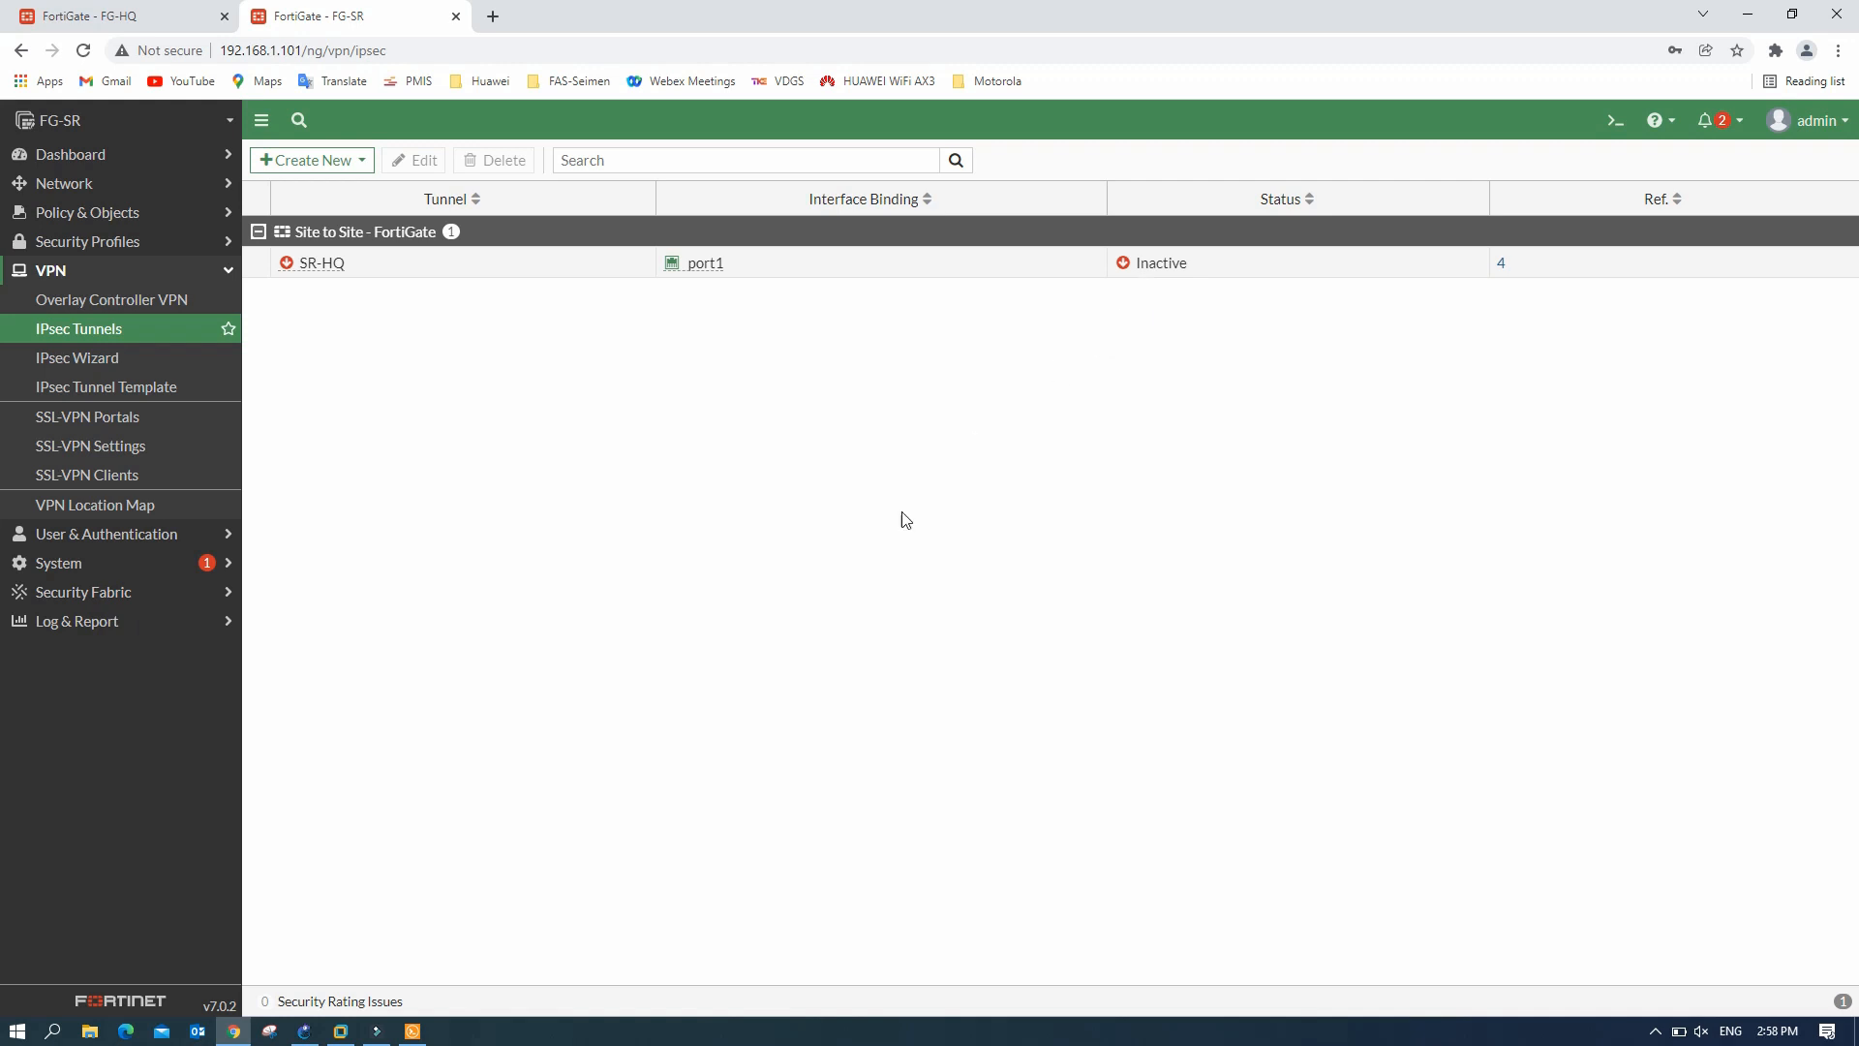
- Run 'sh' on PC5 to confirm address 192.168.50.10/24, then return to GNS3
left_click(410, 1030)
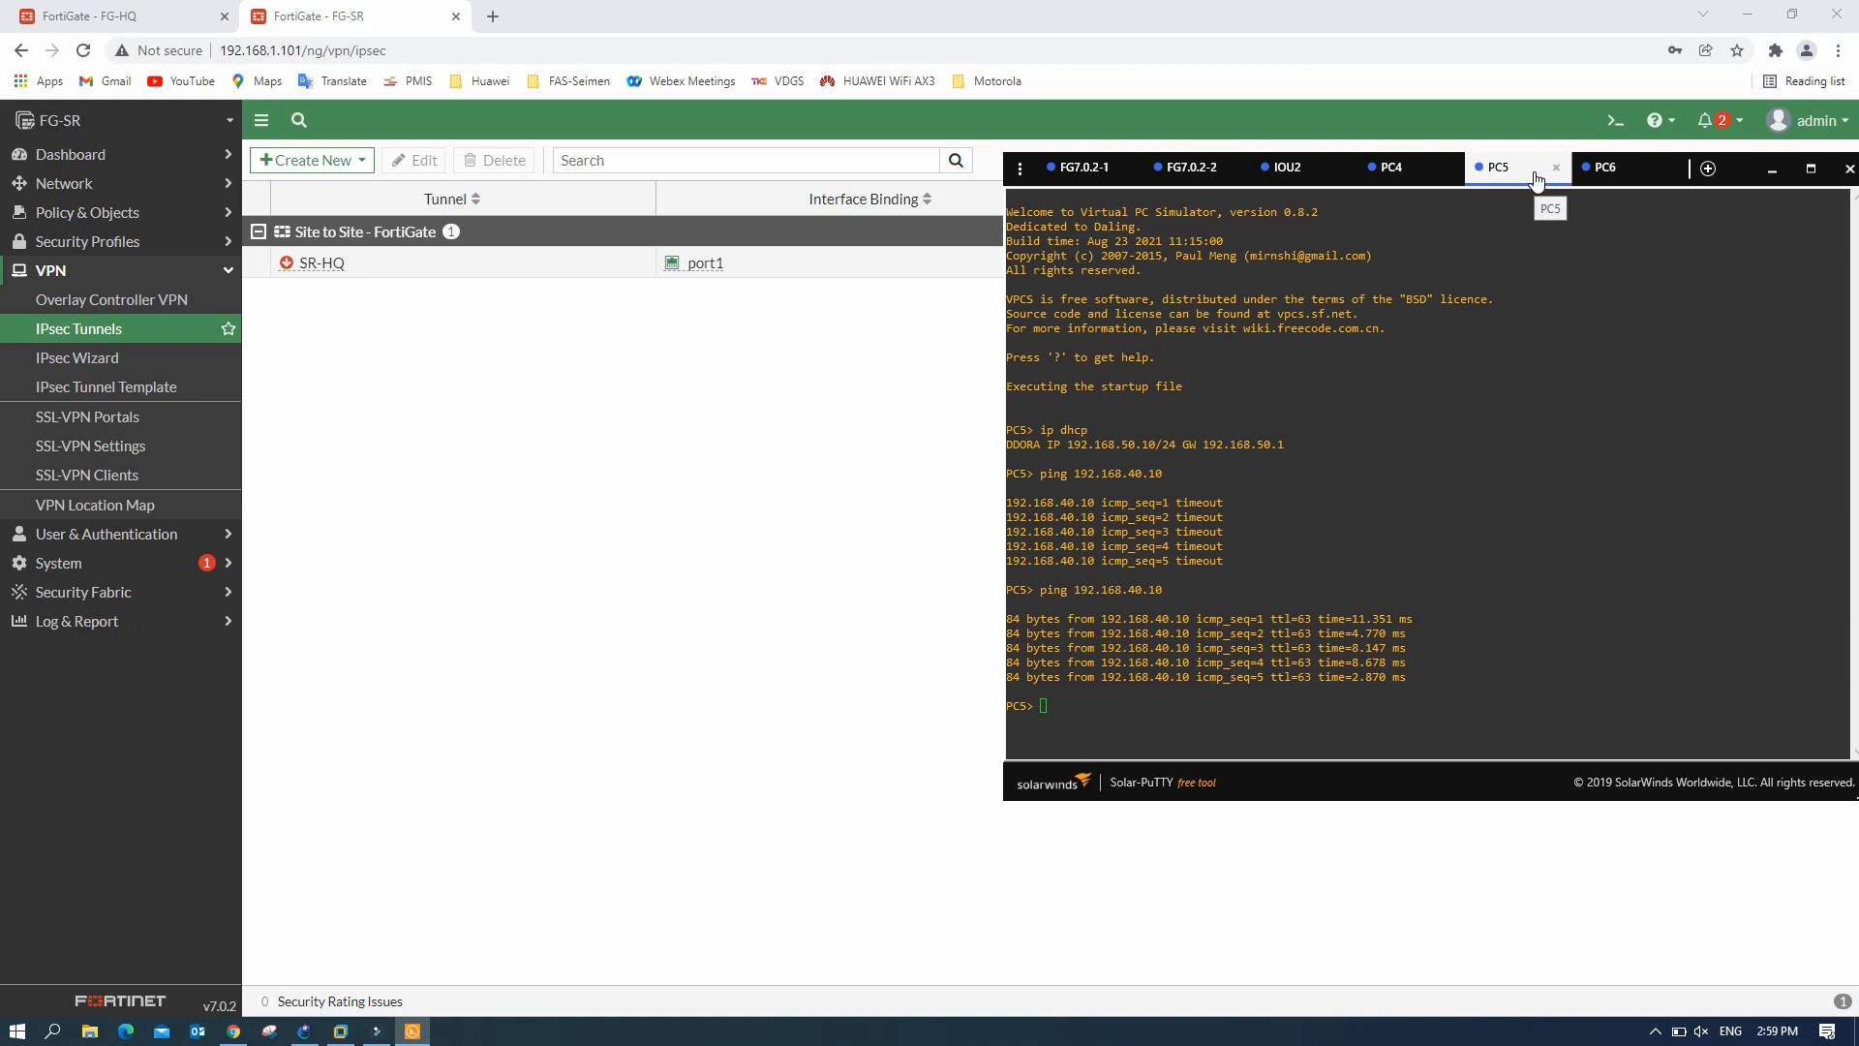
left_click(1071, 708)
key("Return")
type("sh")
key("Return")
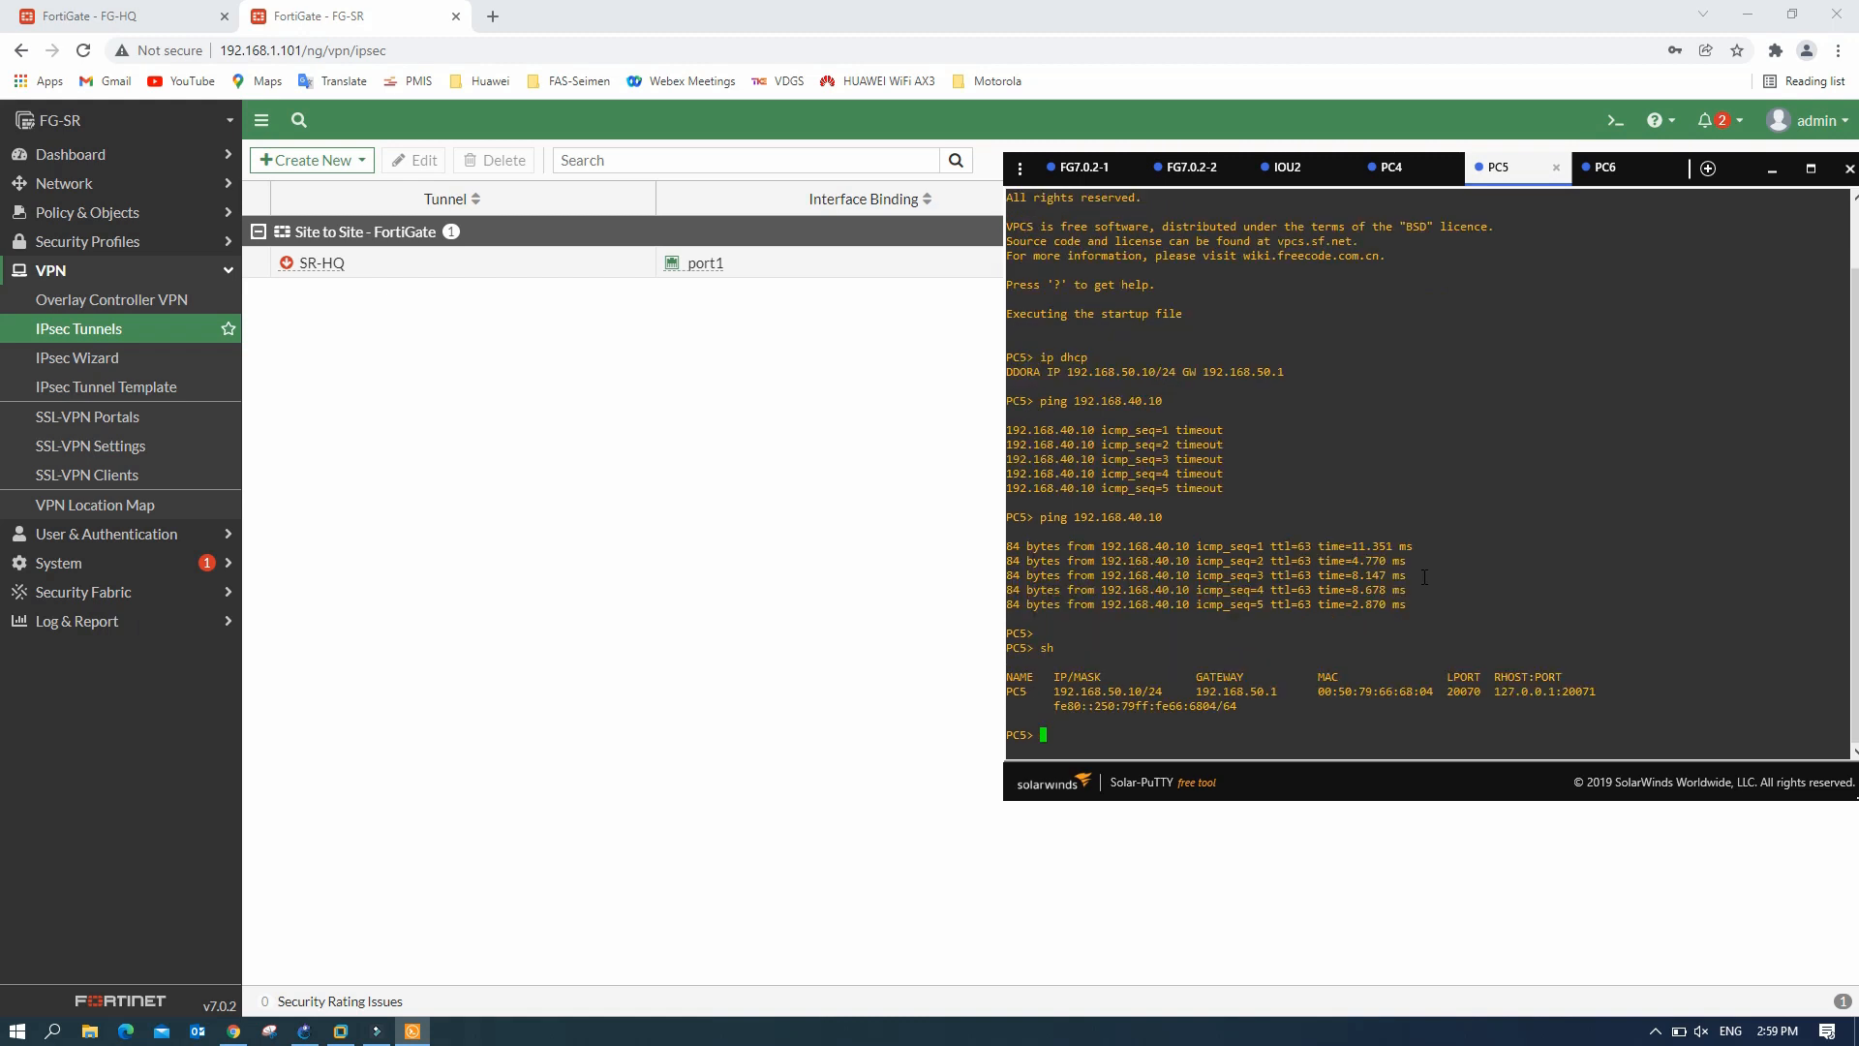
left_click_drag(1054, 691, 1169, 684)
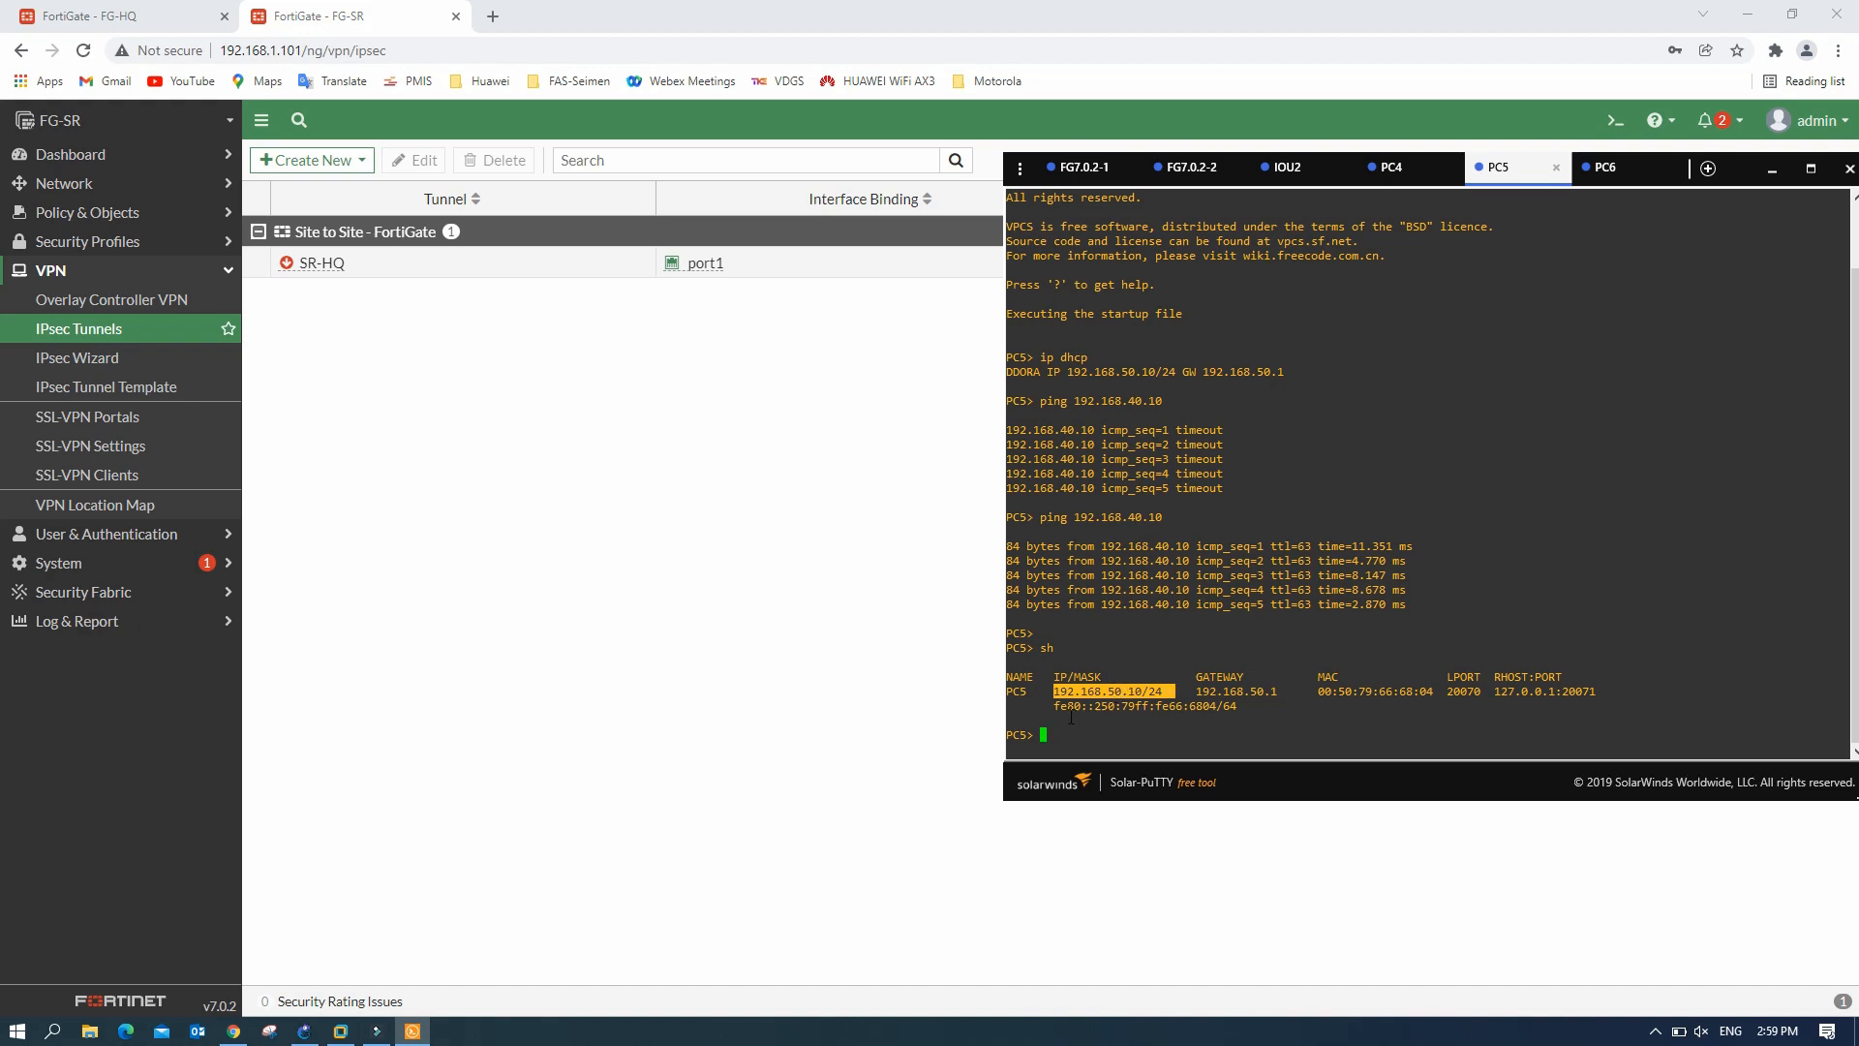
left_click(304, 1030)
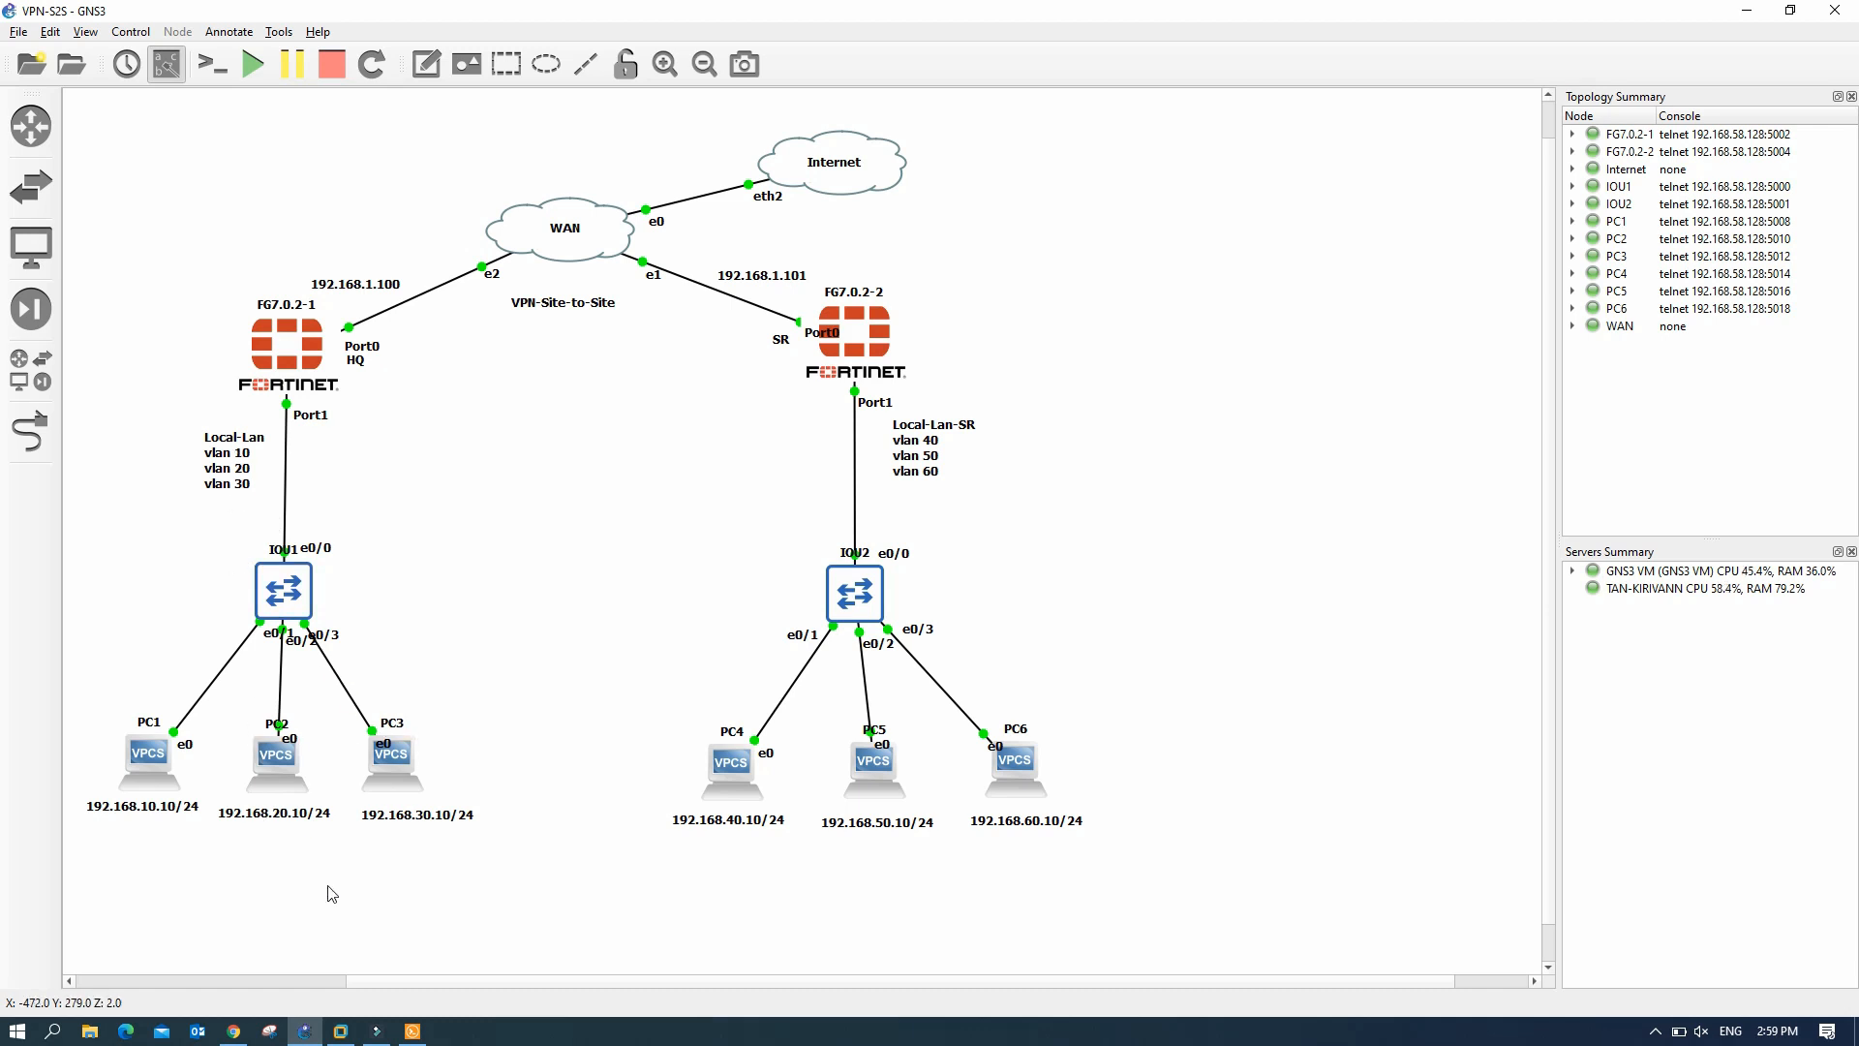
- Ping 192.168.10.10 from PC5 and get replies, then go back to FG-SR's tunnel list
left_click(415, 1029)
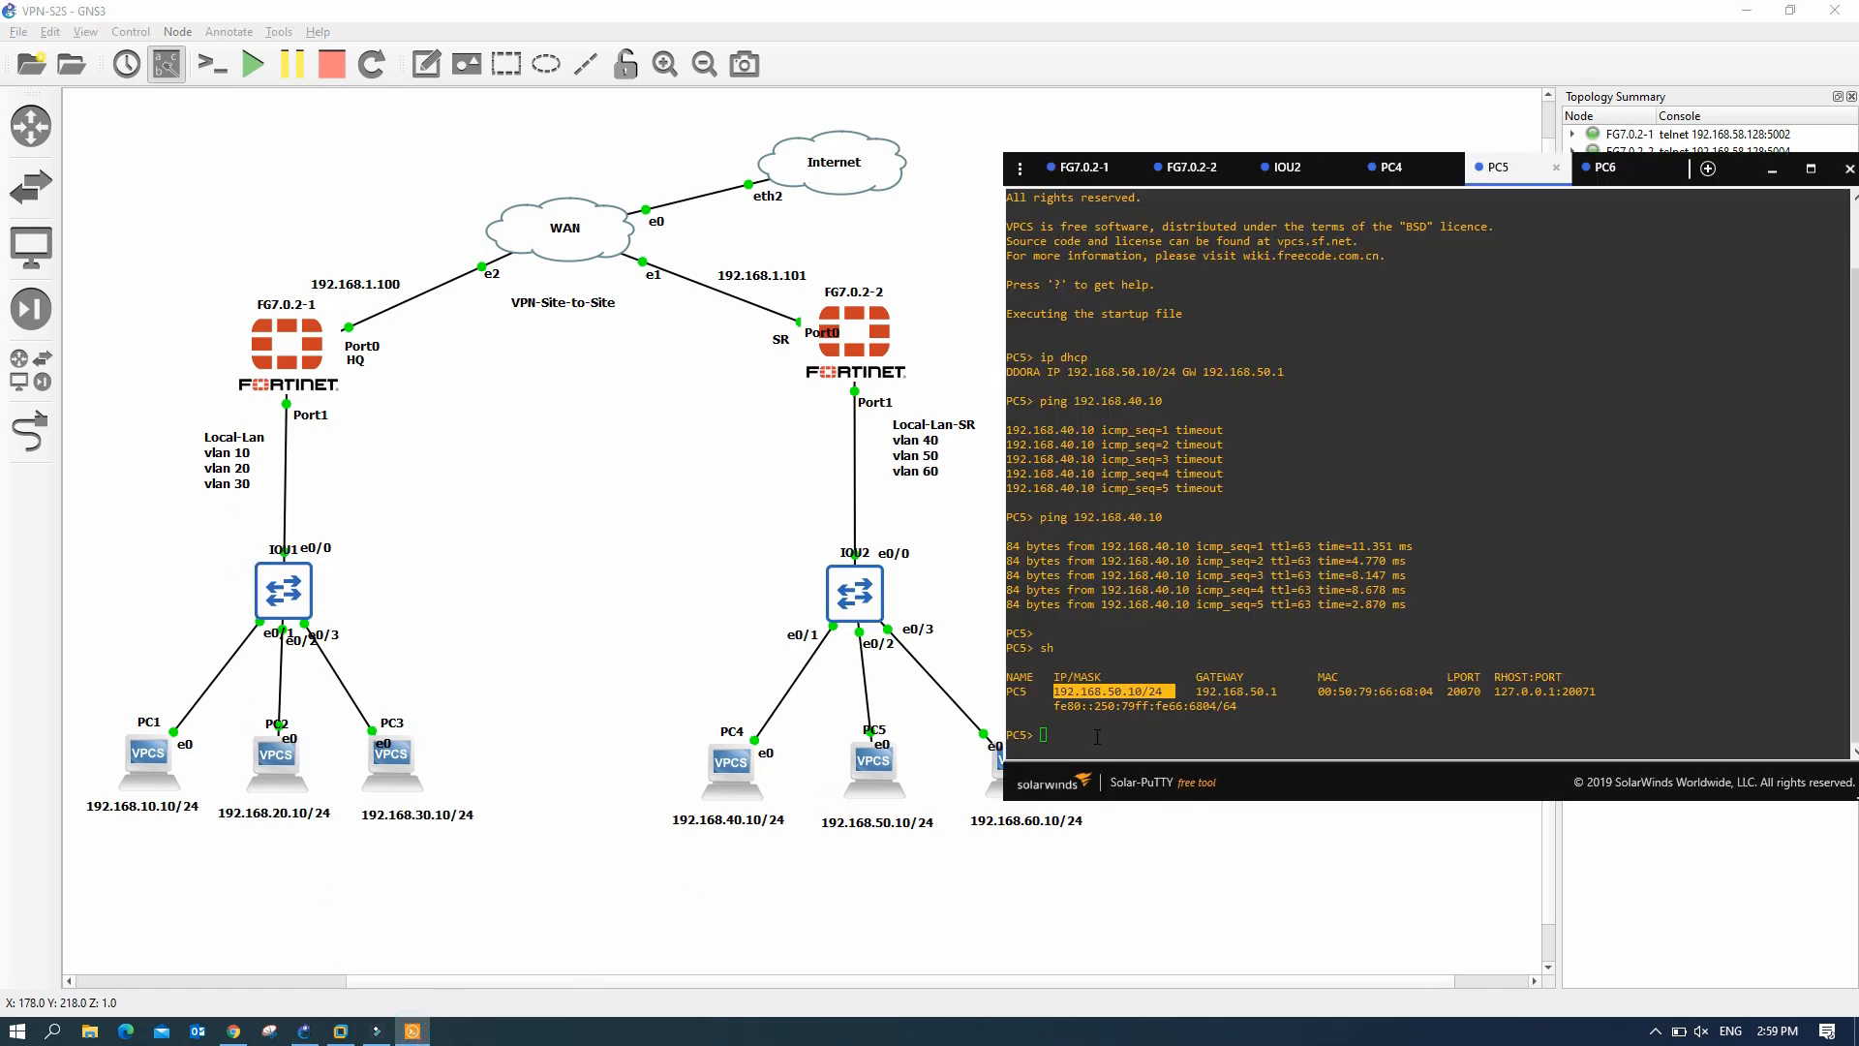
left_click(1097, 737)
type("ping 192.168.10.10")
key("Return")
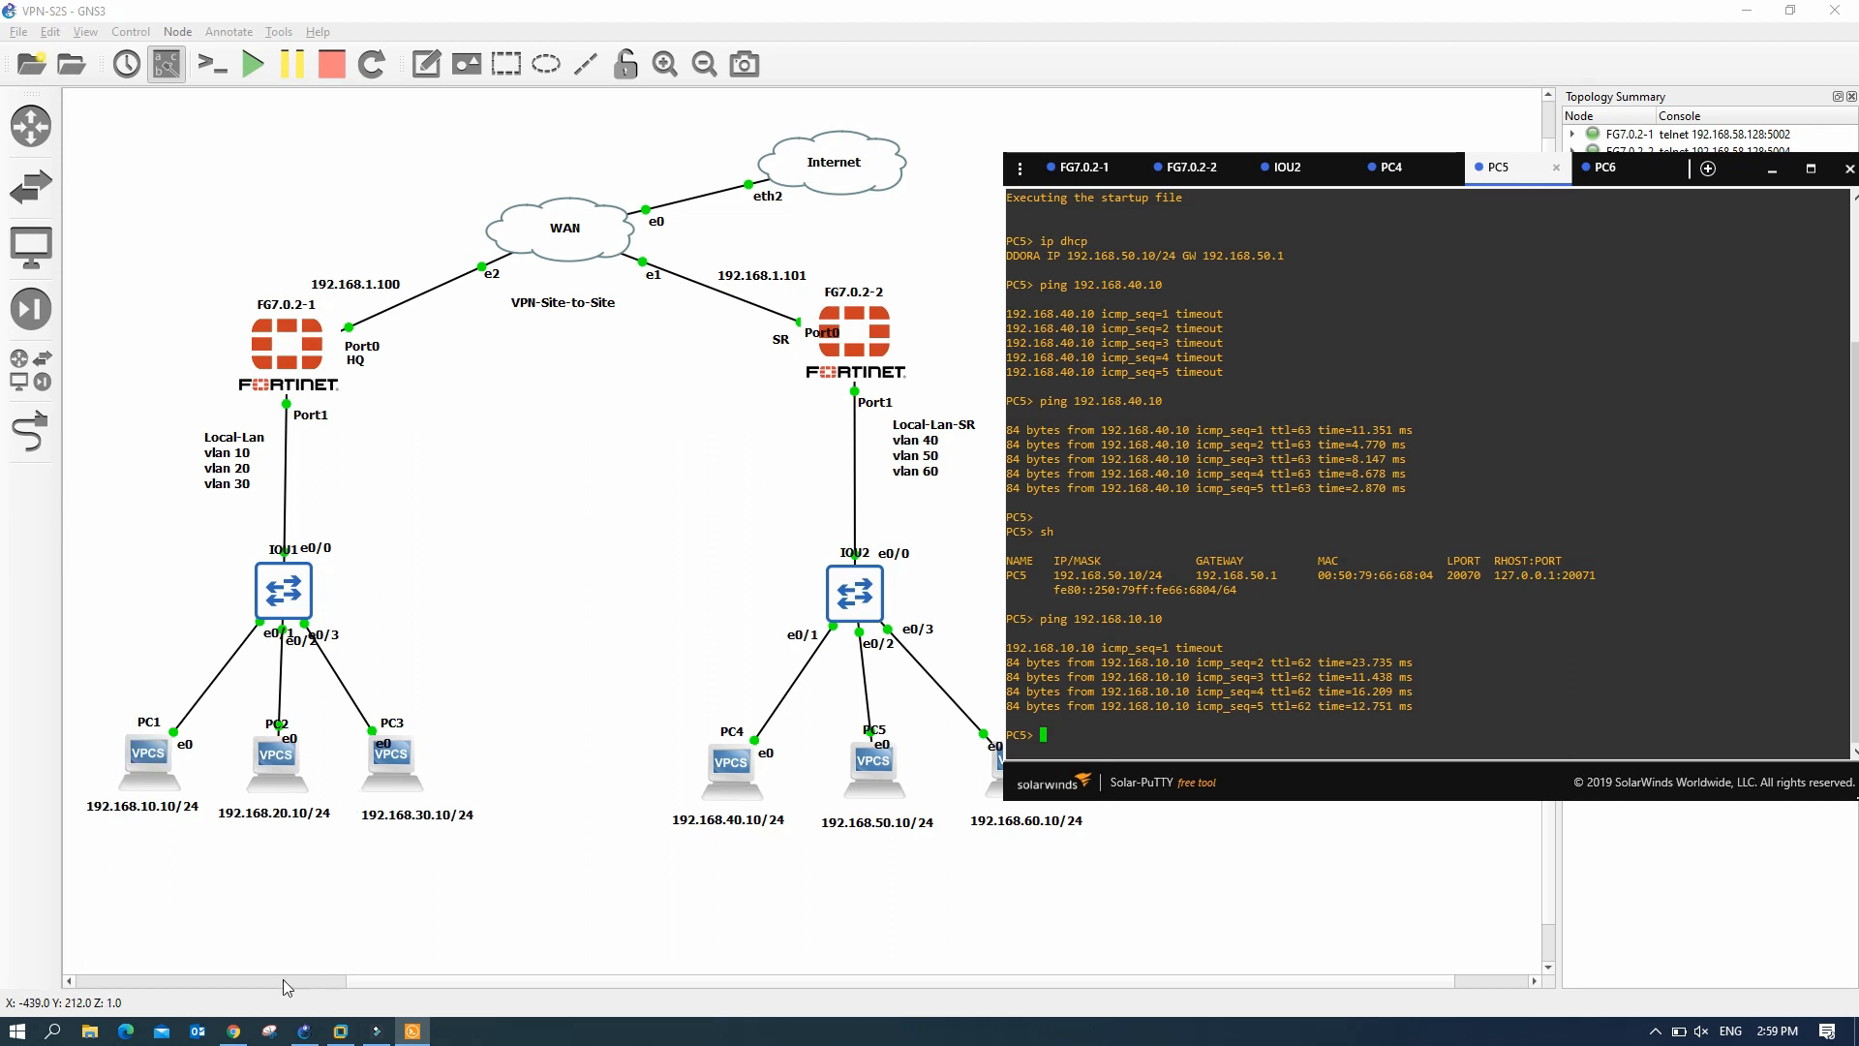
left_click(233, 1032)
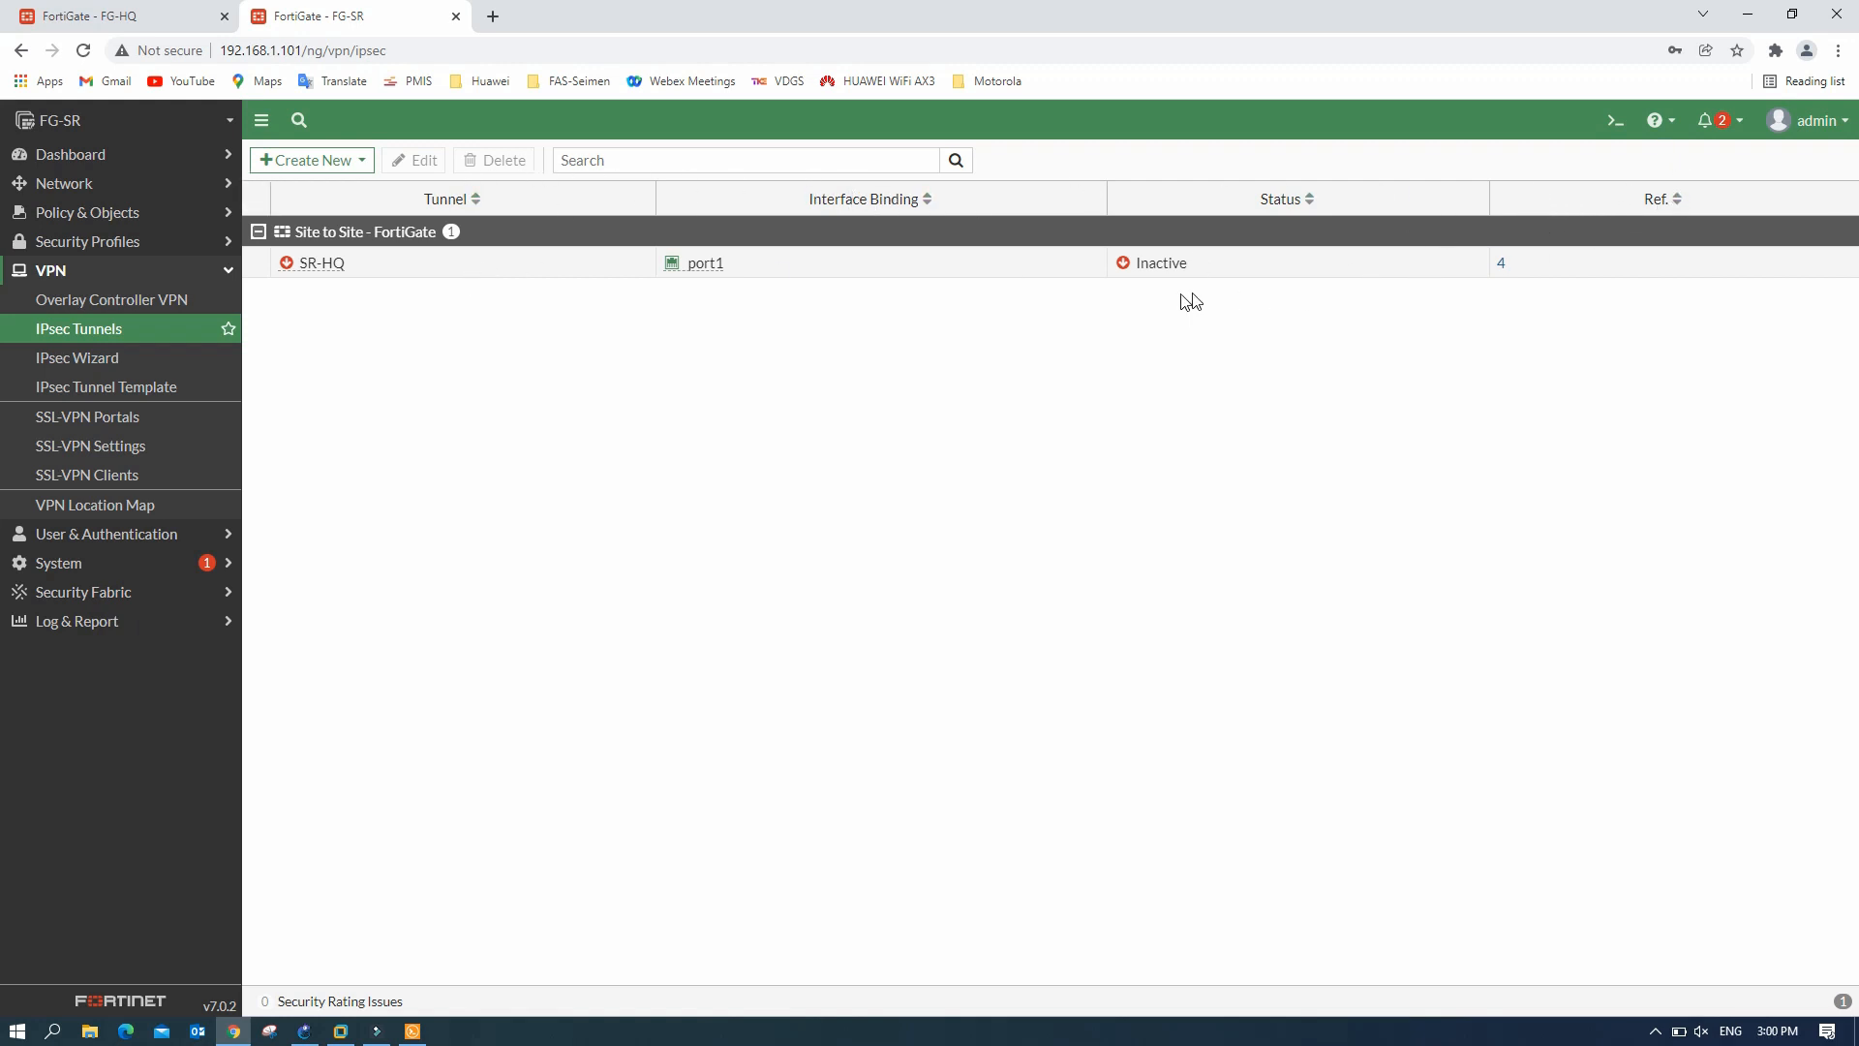
- Reload FG-SR's IPsec Tunnels list until SR-HQ shows Up
right_click(1285, 269)
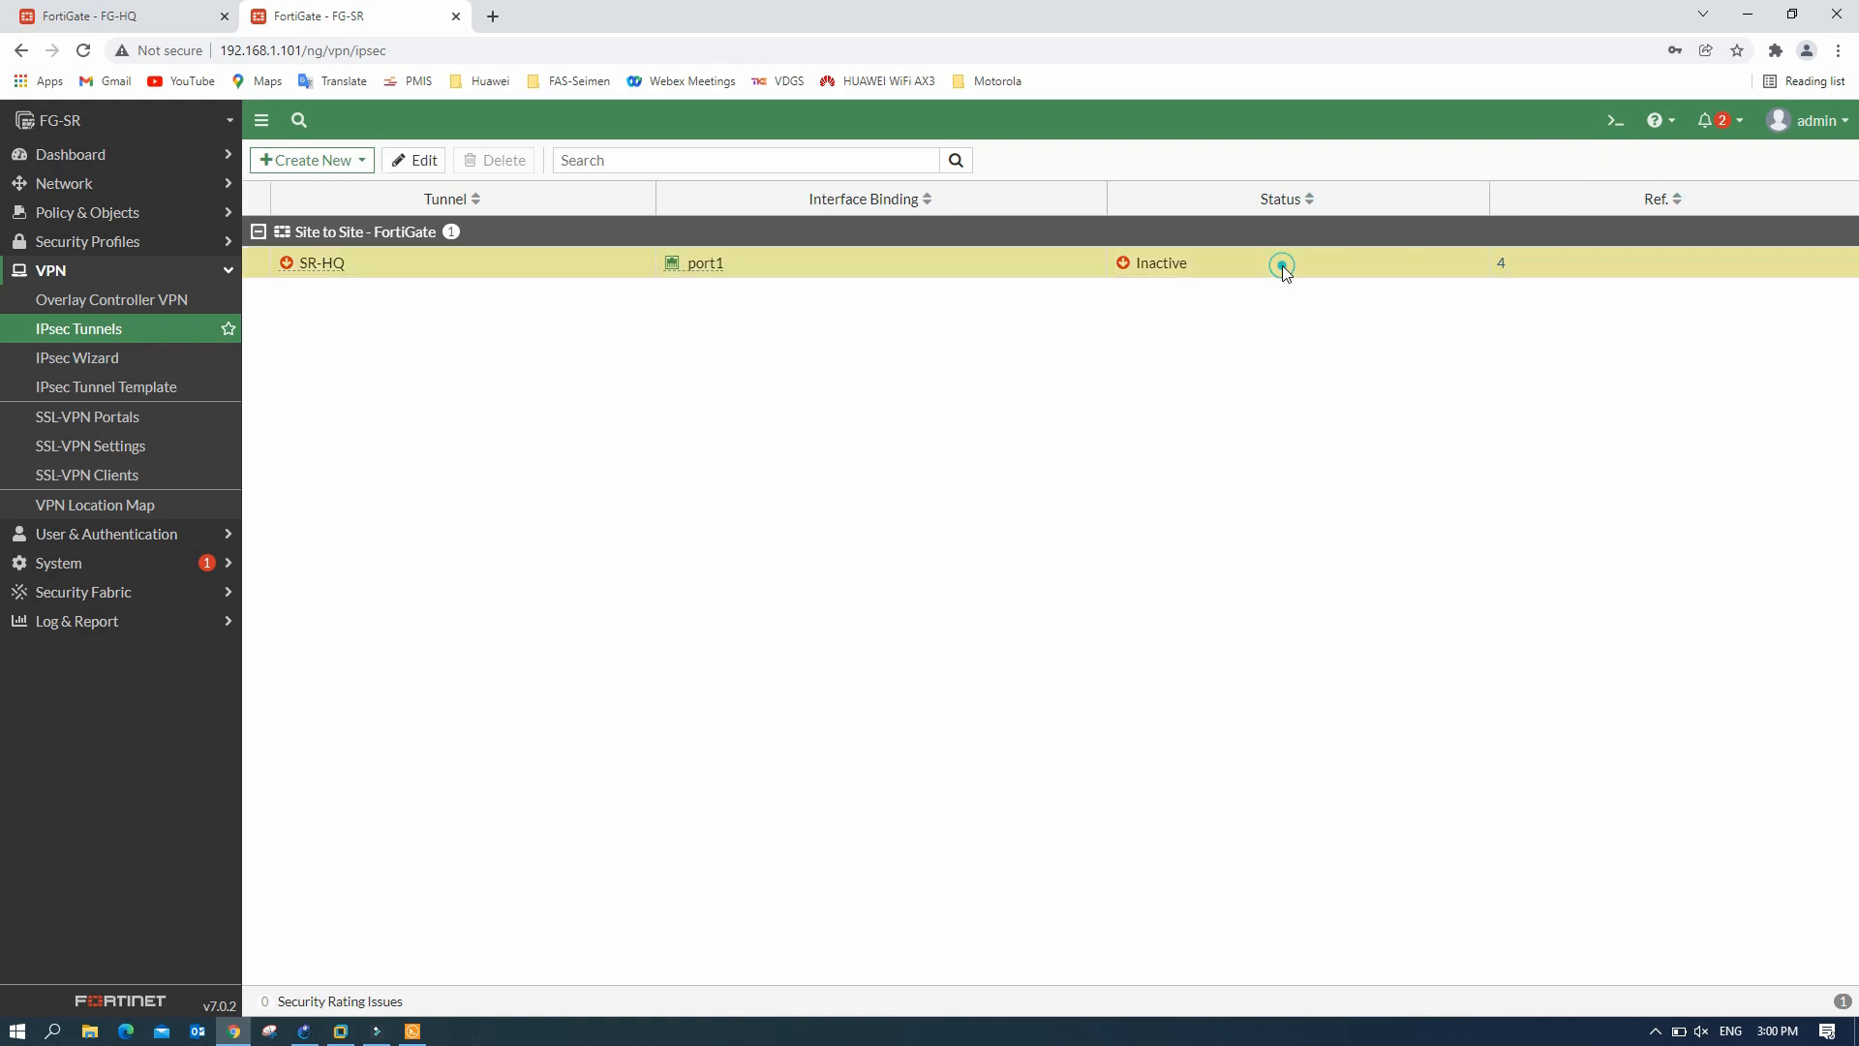
left_click(979, 326)
left_click(89, 355)
left_click(93, 339)
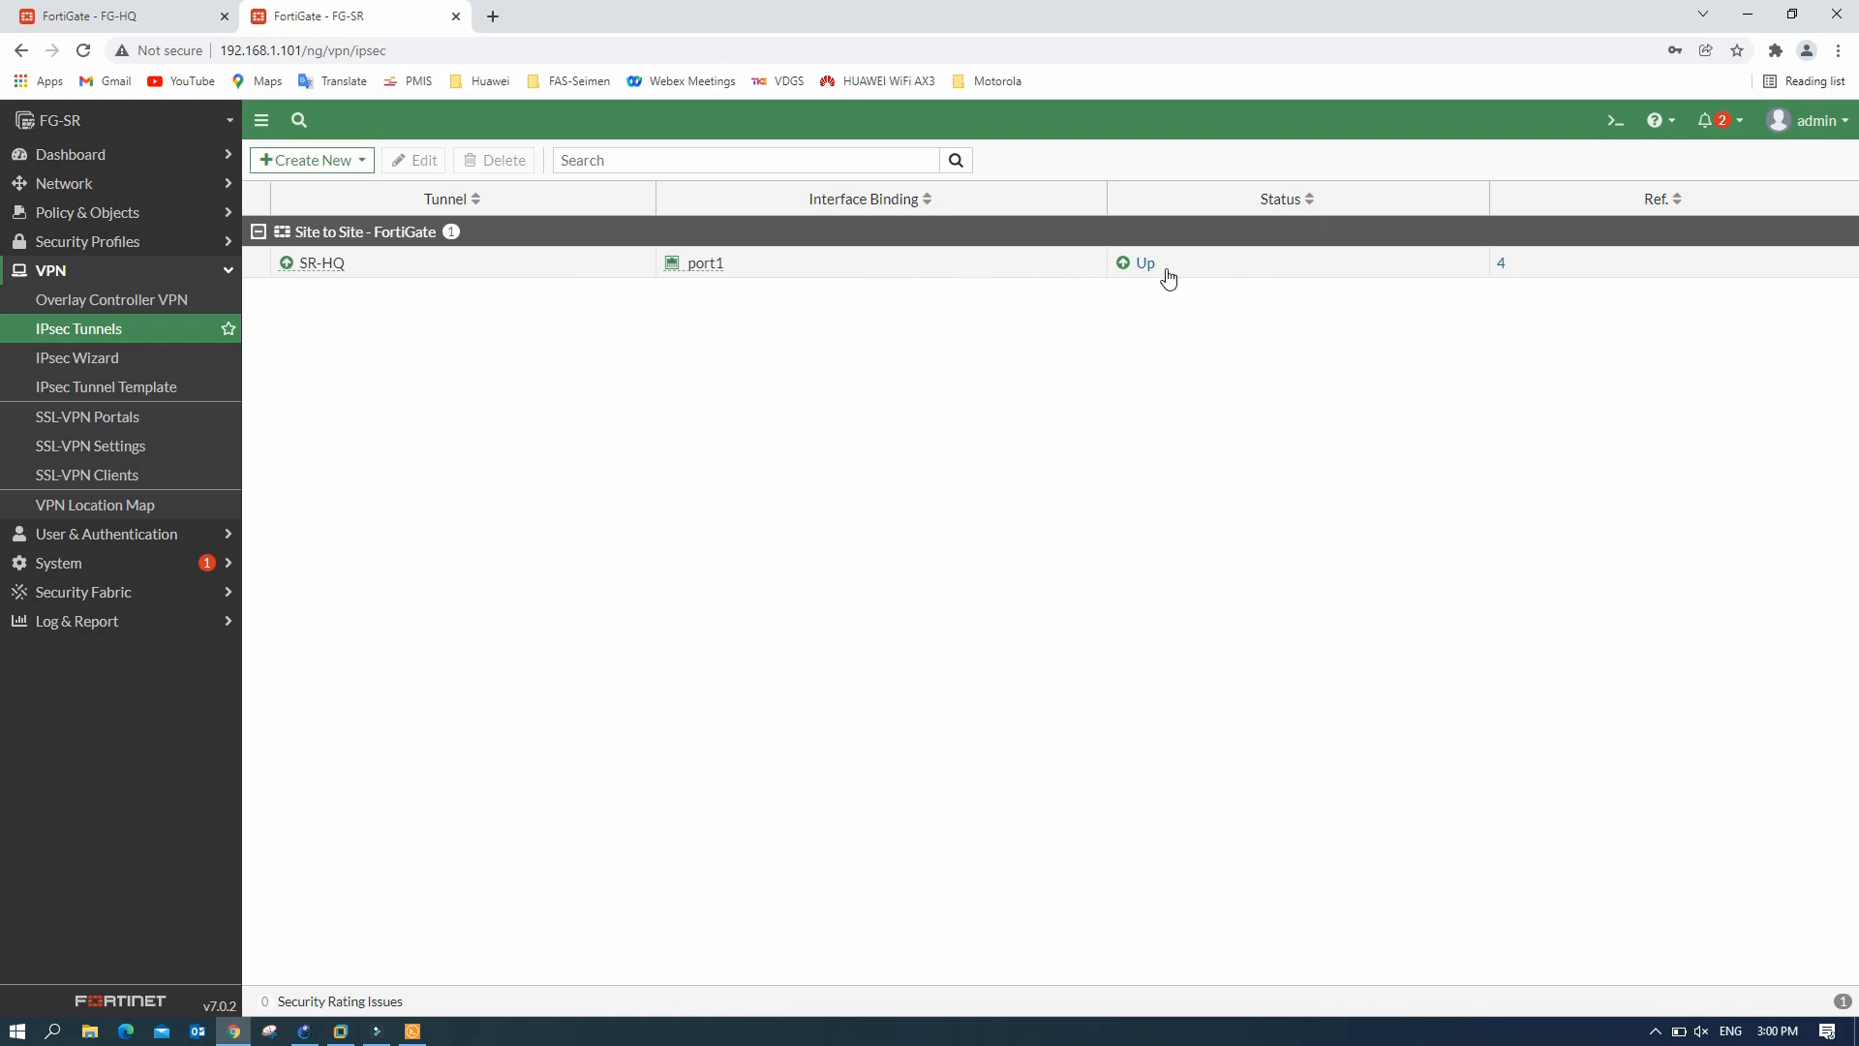
- Reload FG-HQ's IPsec Tunnels list to see HQ-SR Up, then bring back PC5's console
left_click(136, 23)
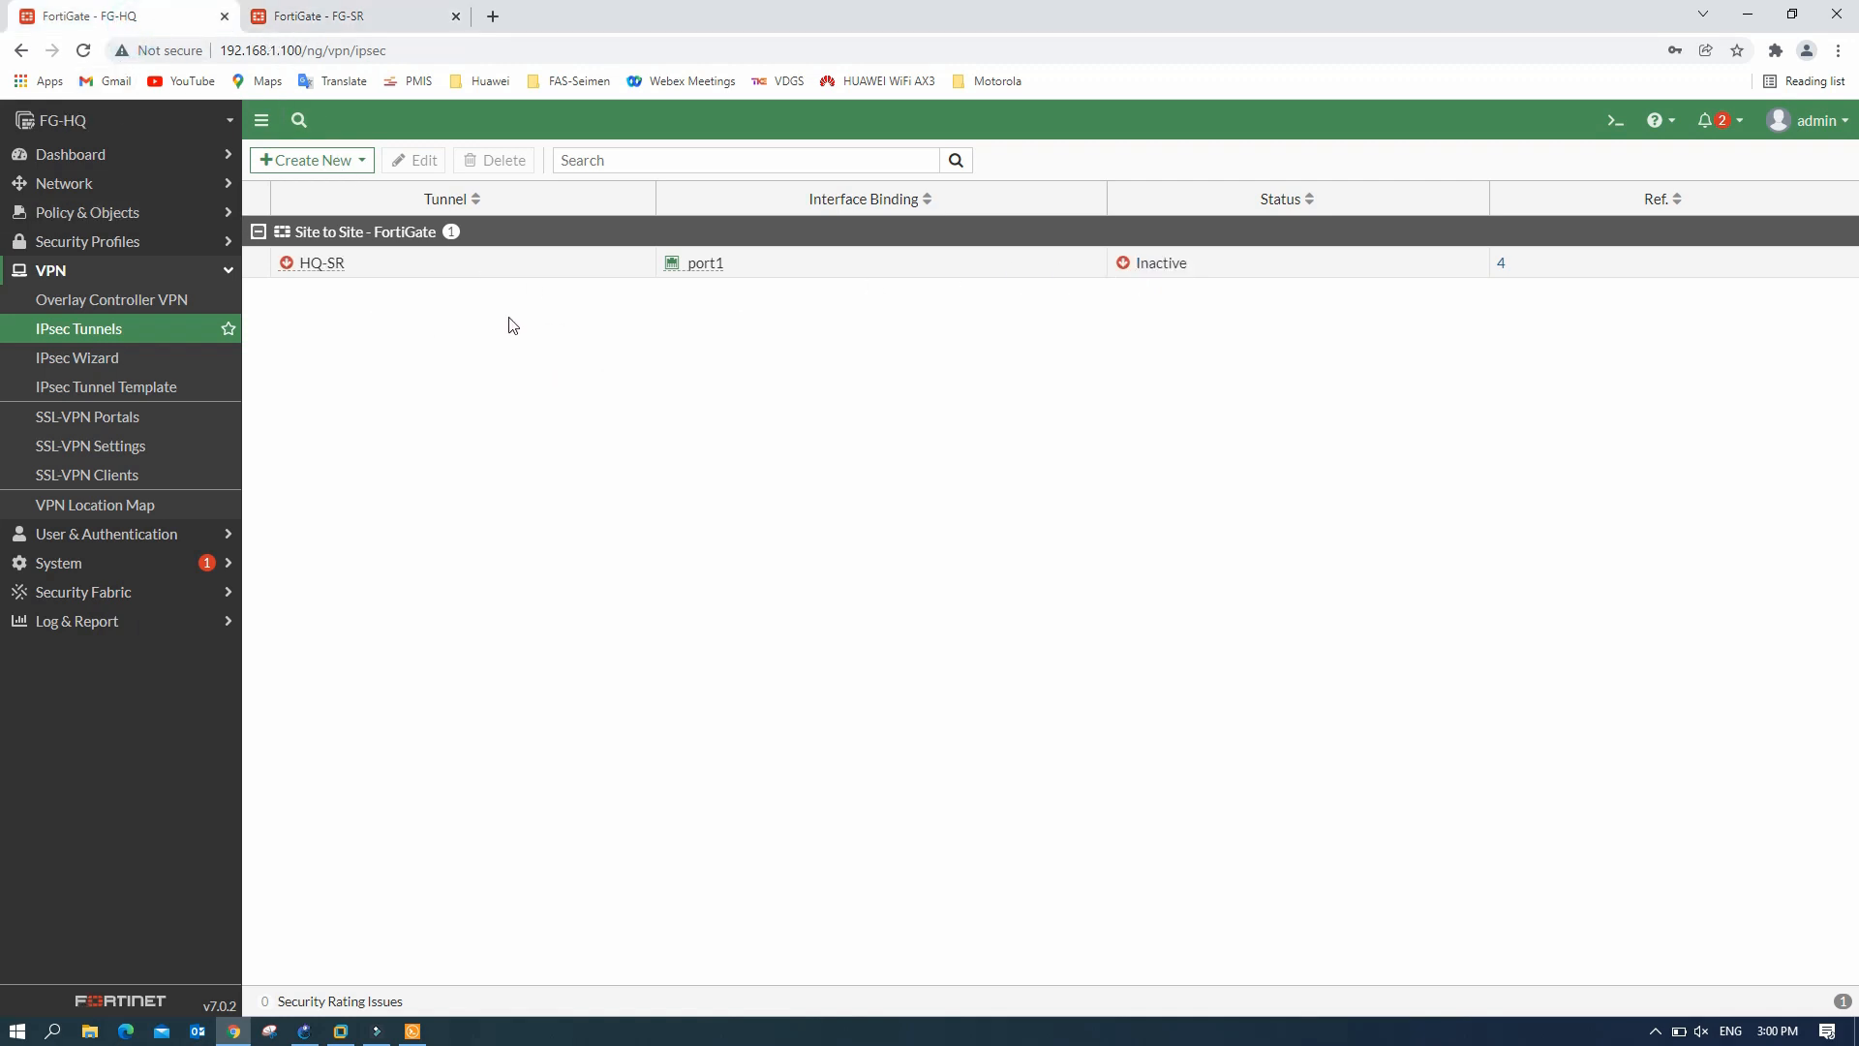
left_click(957, 162)
left_click(93, 358)
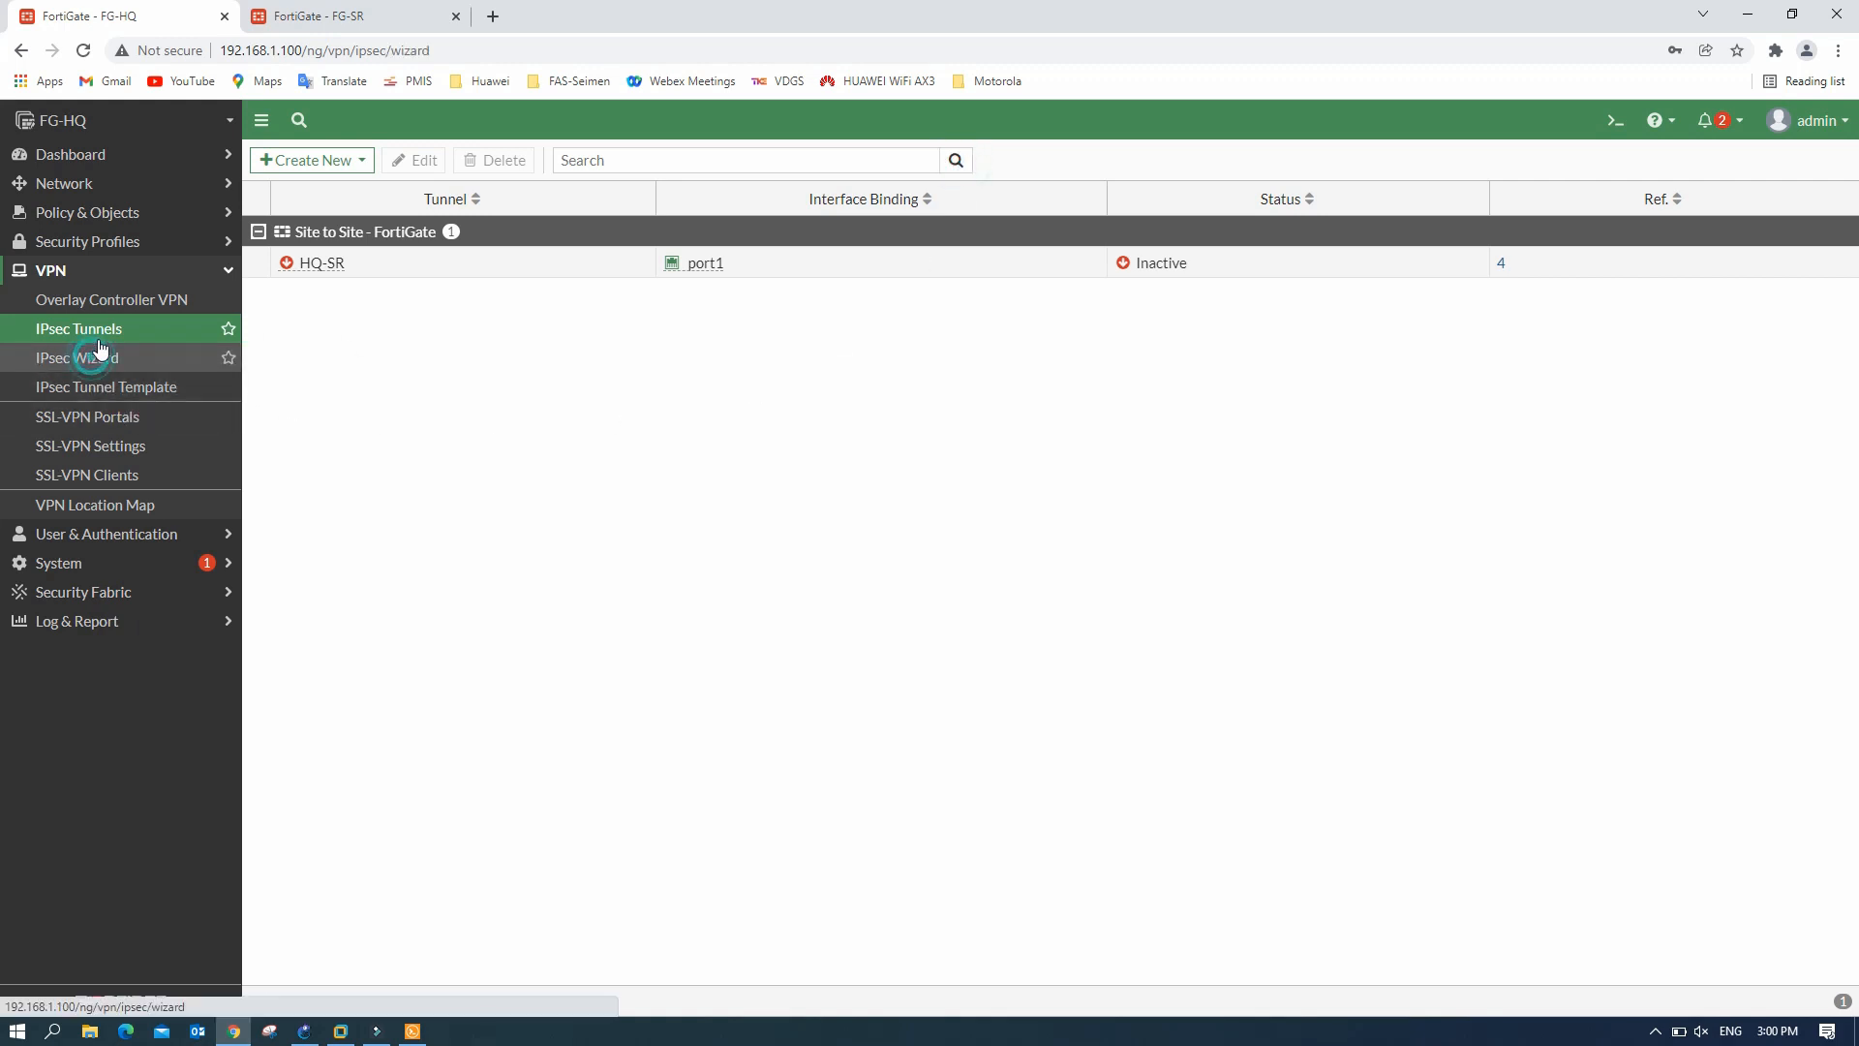
left_click(105, 333)
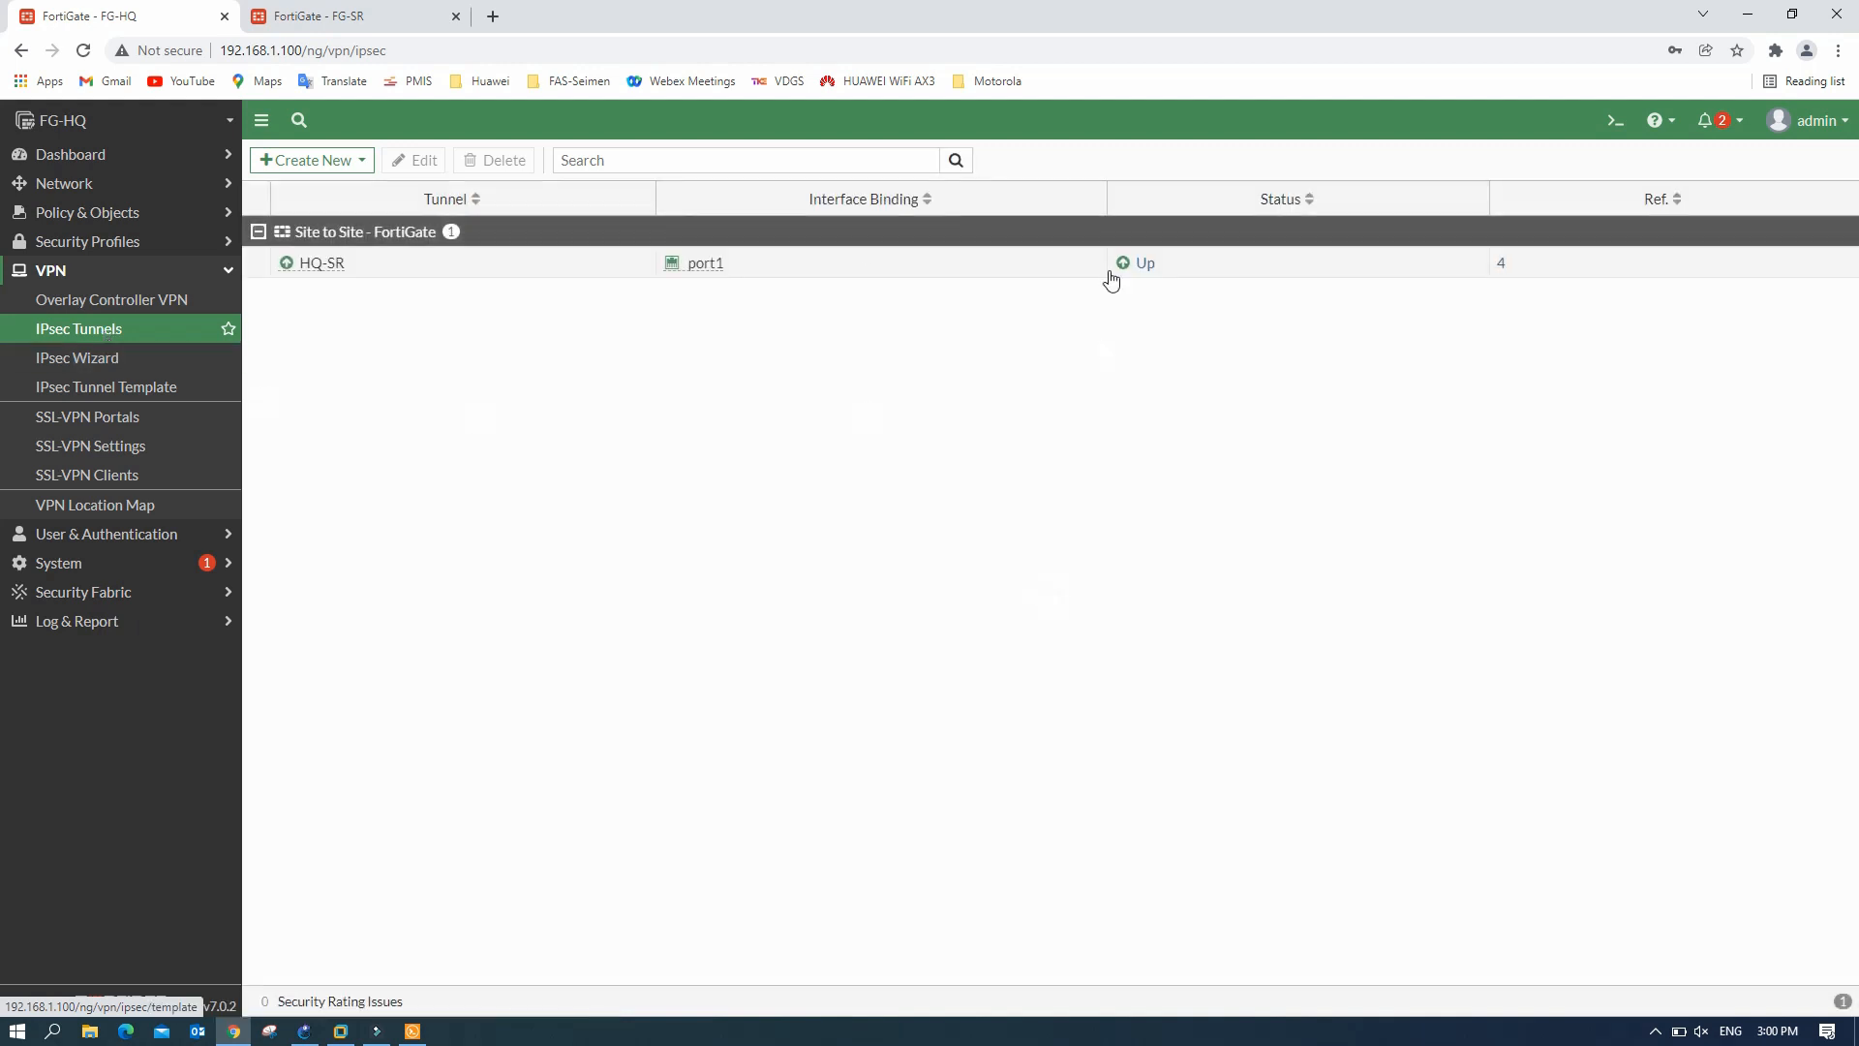
left_click(413, 1031)
left_click(1060, 743)
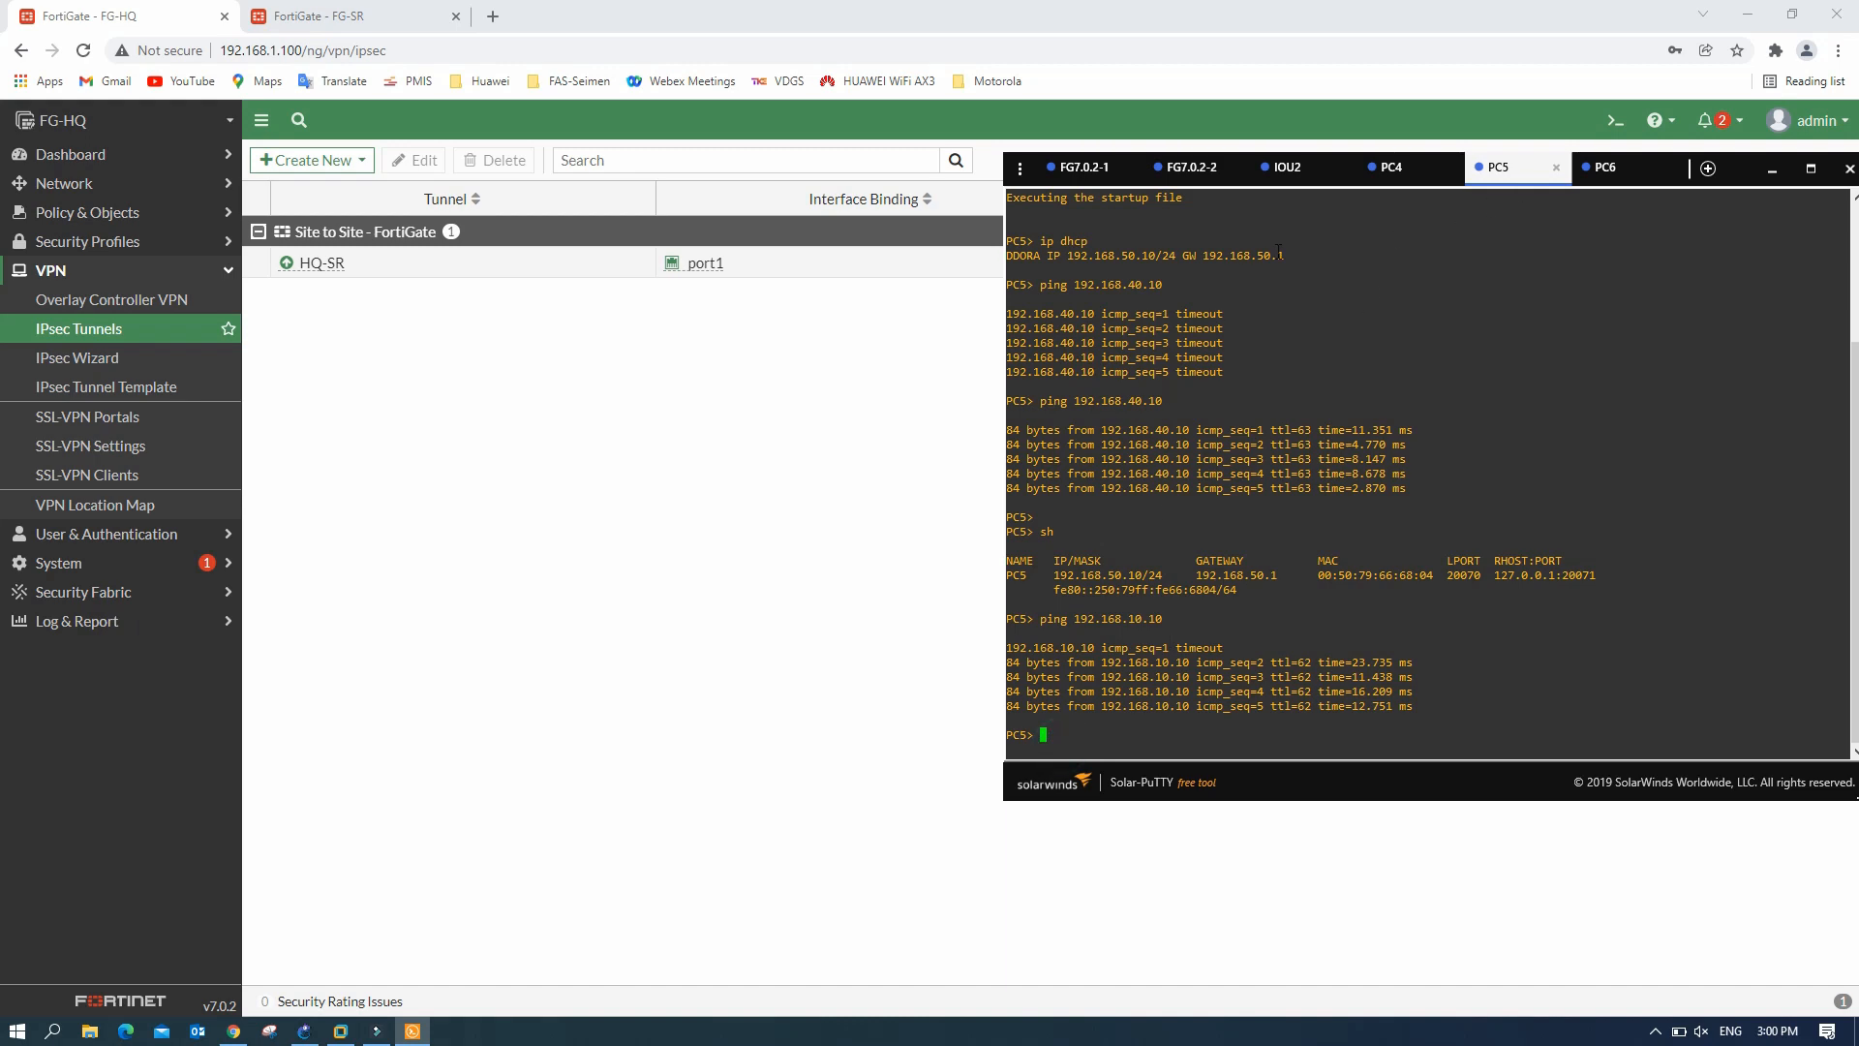
- Open PC3's console and confirm its address 192.168.30.10/24 with 'sh'
left_click(304, 1030)
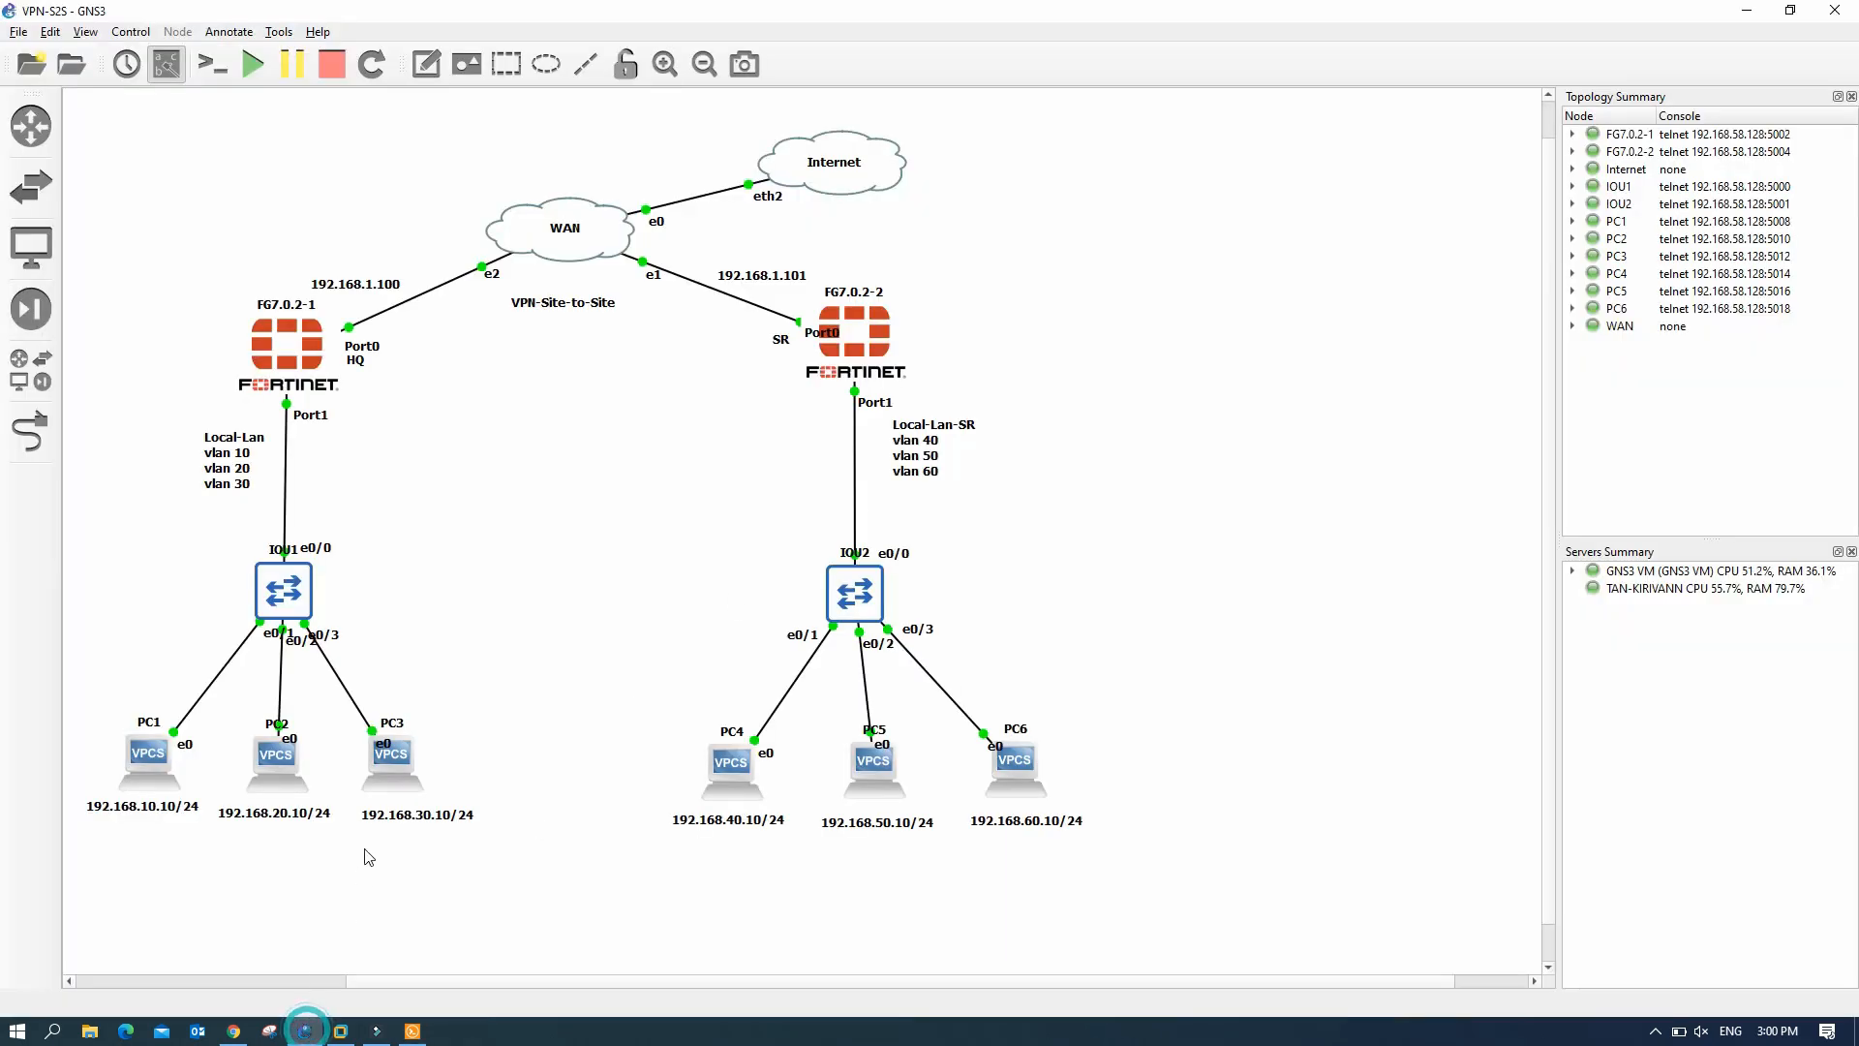
left_click(399, 757)
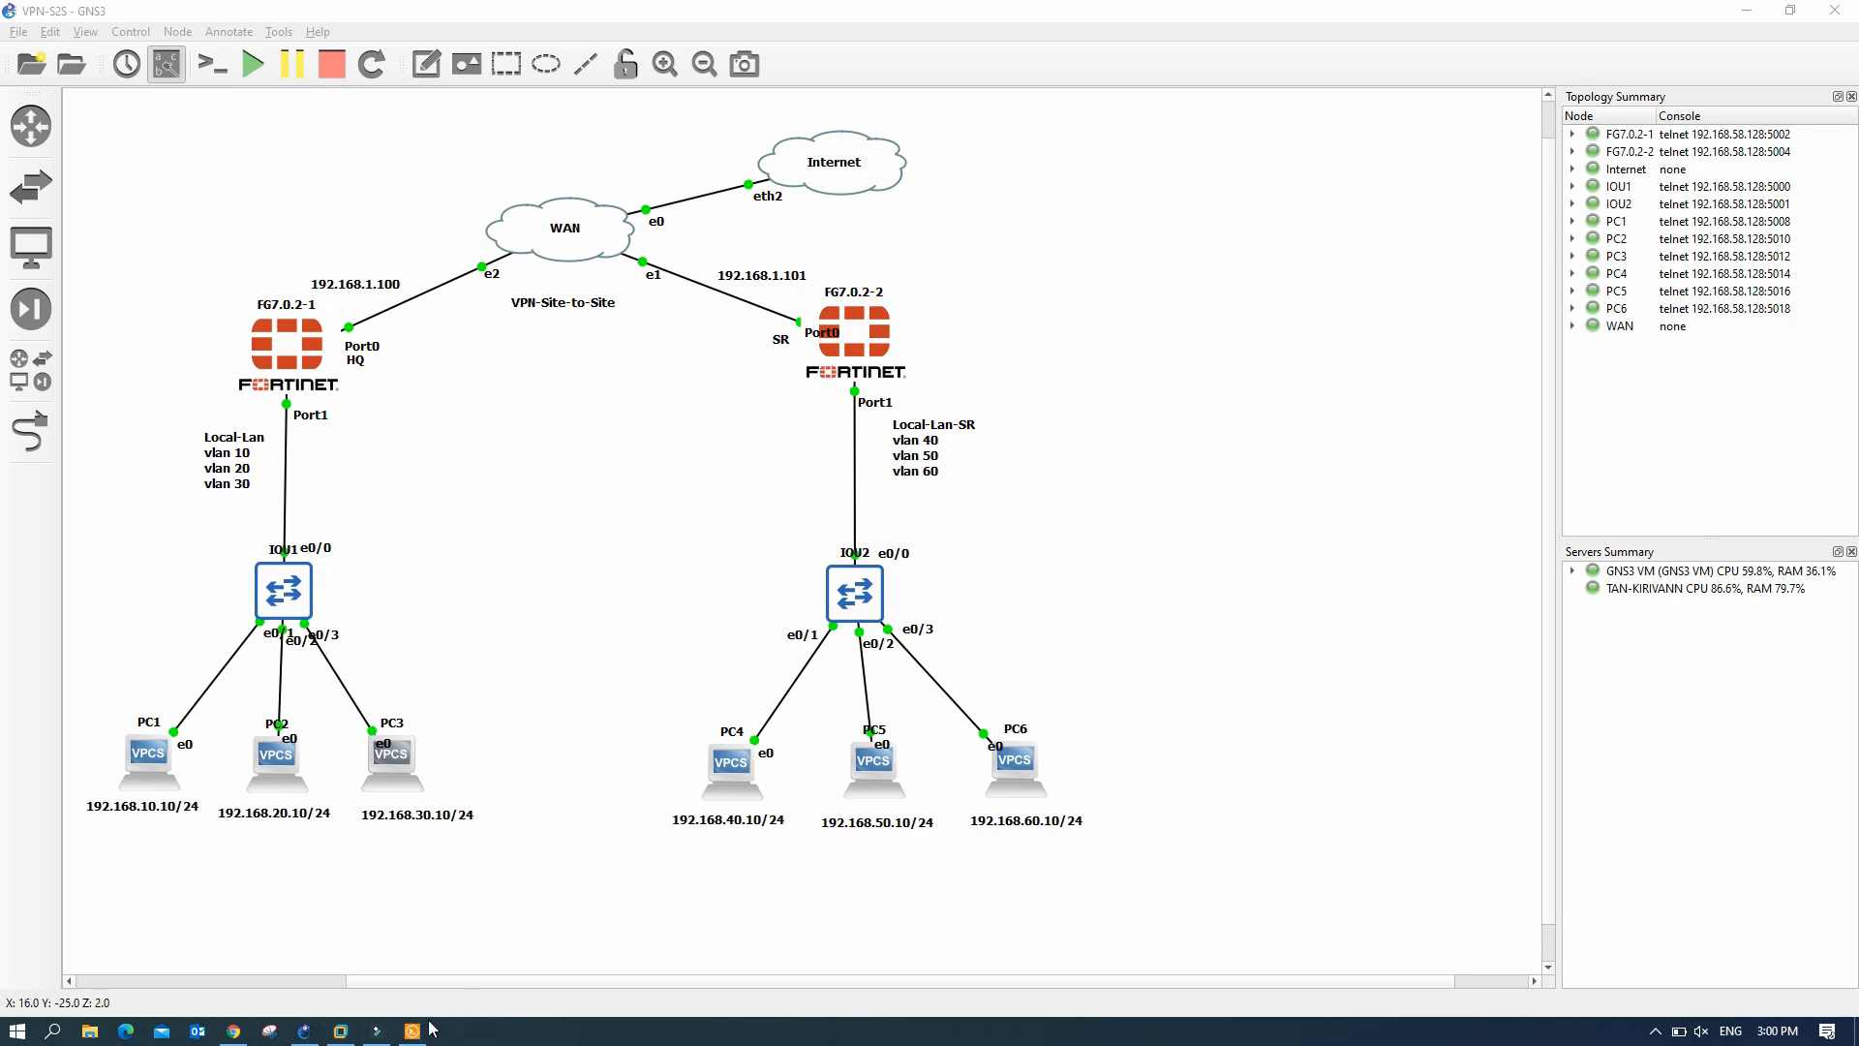
left_click(1211, 238)
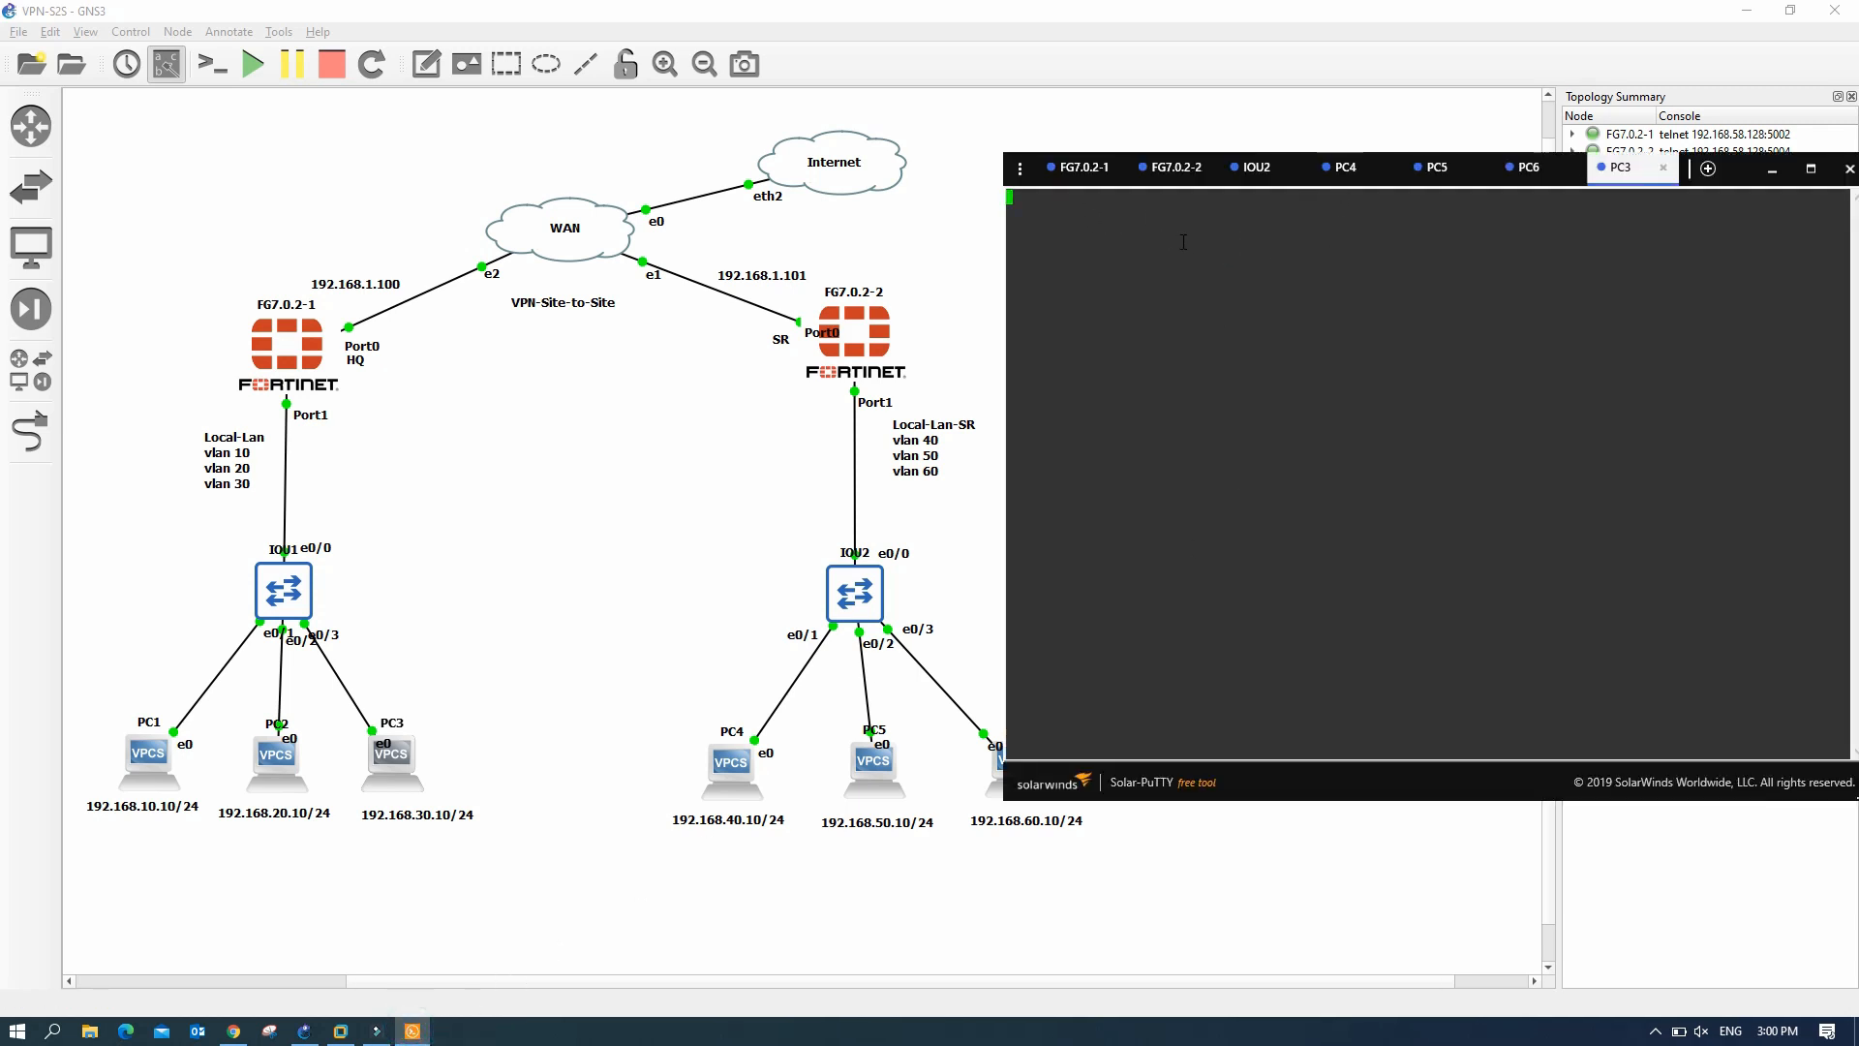
key("Return")
type("sh")
key("Return")
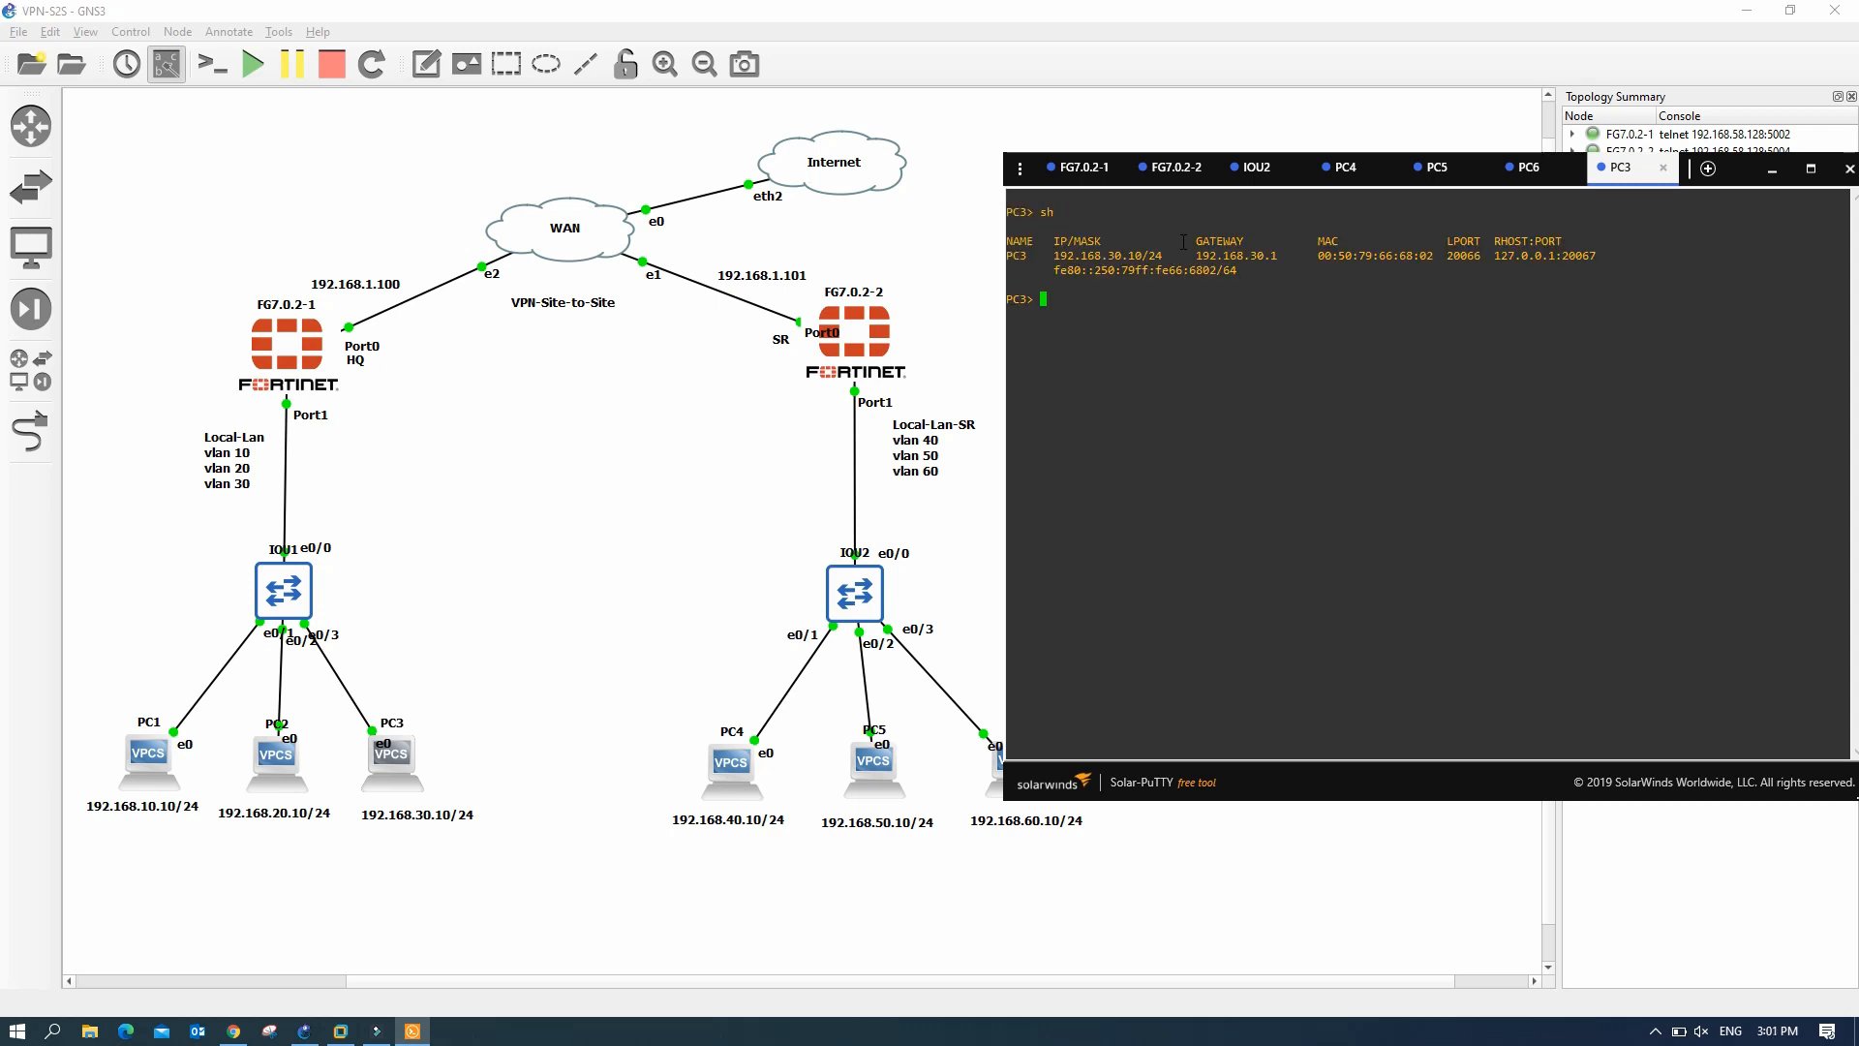
left_click_drag(1111, 250, 1168, 254)
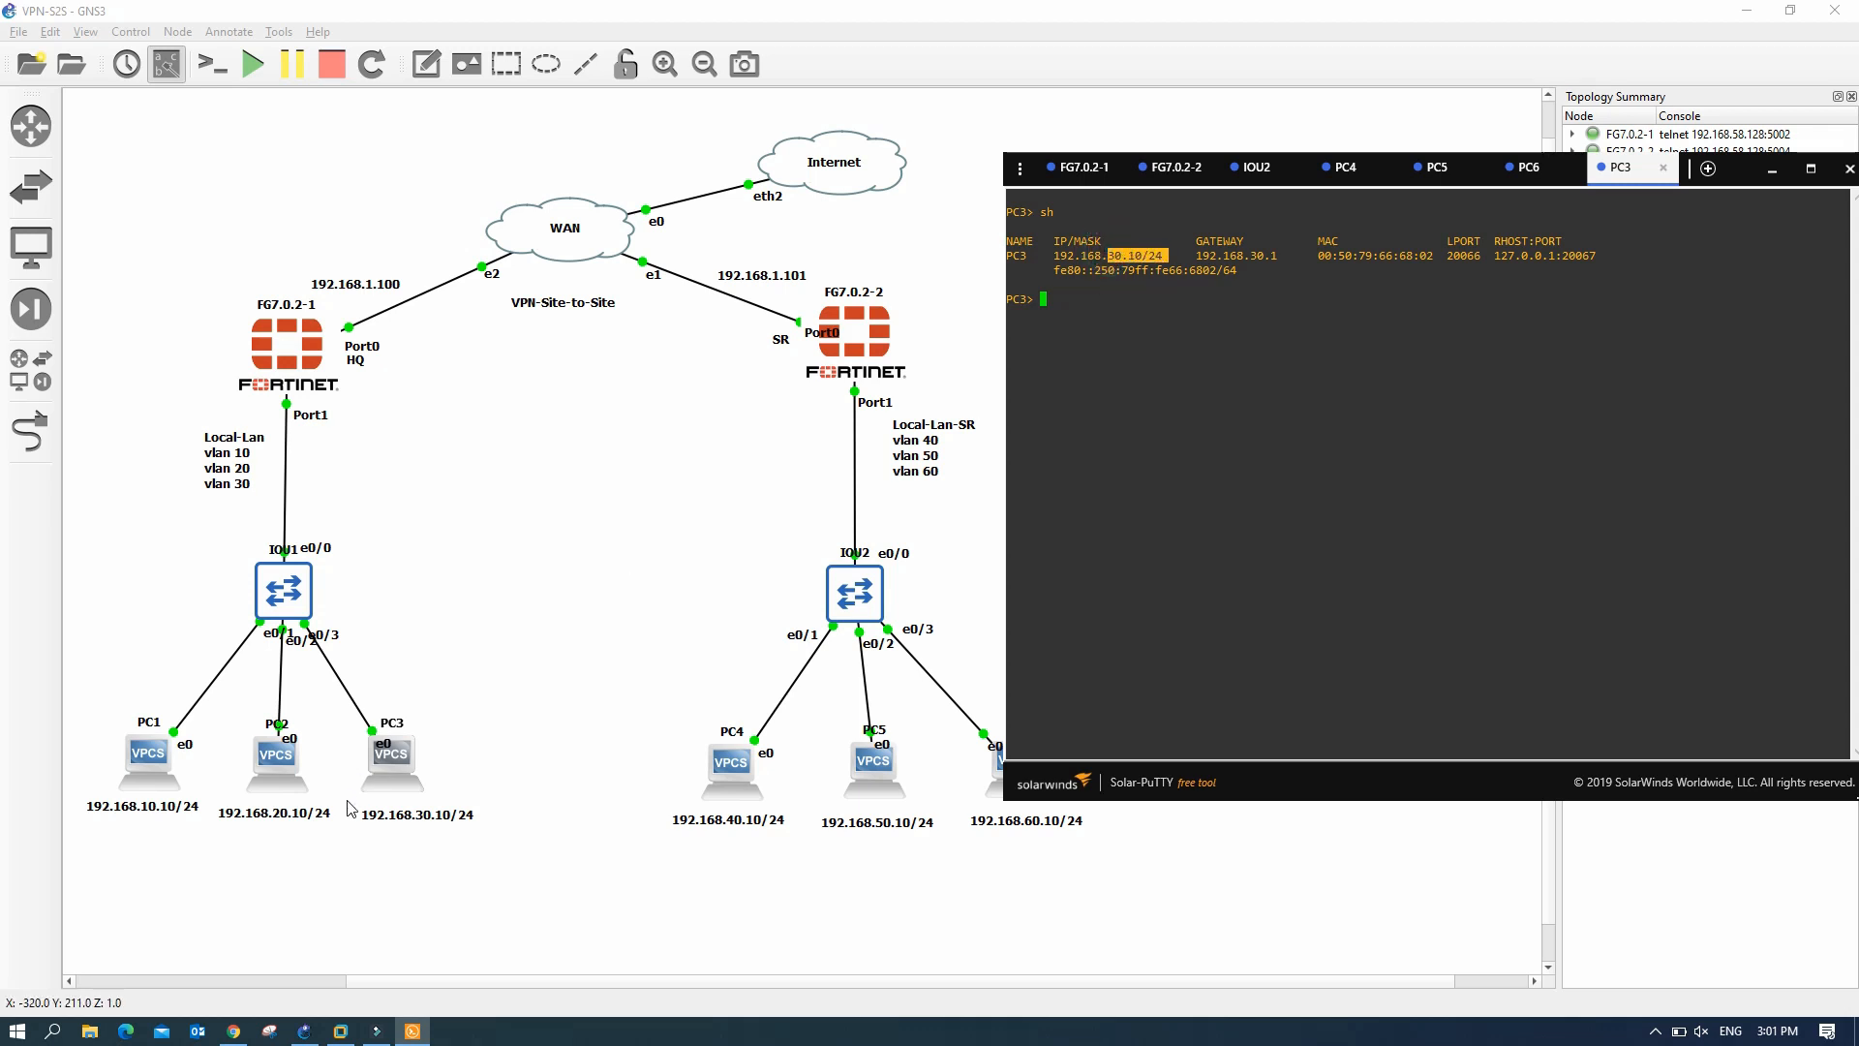
left_click(1125, 303)
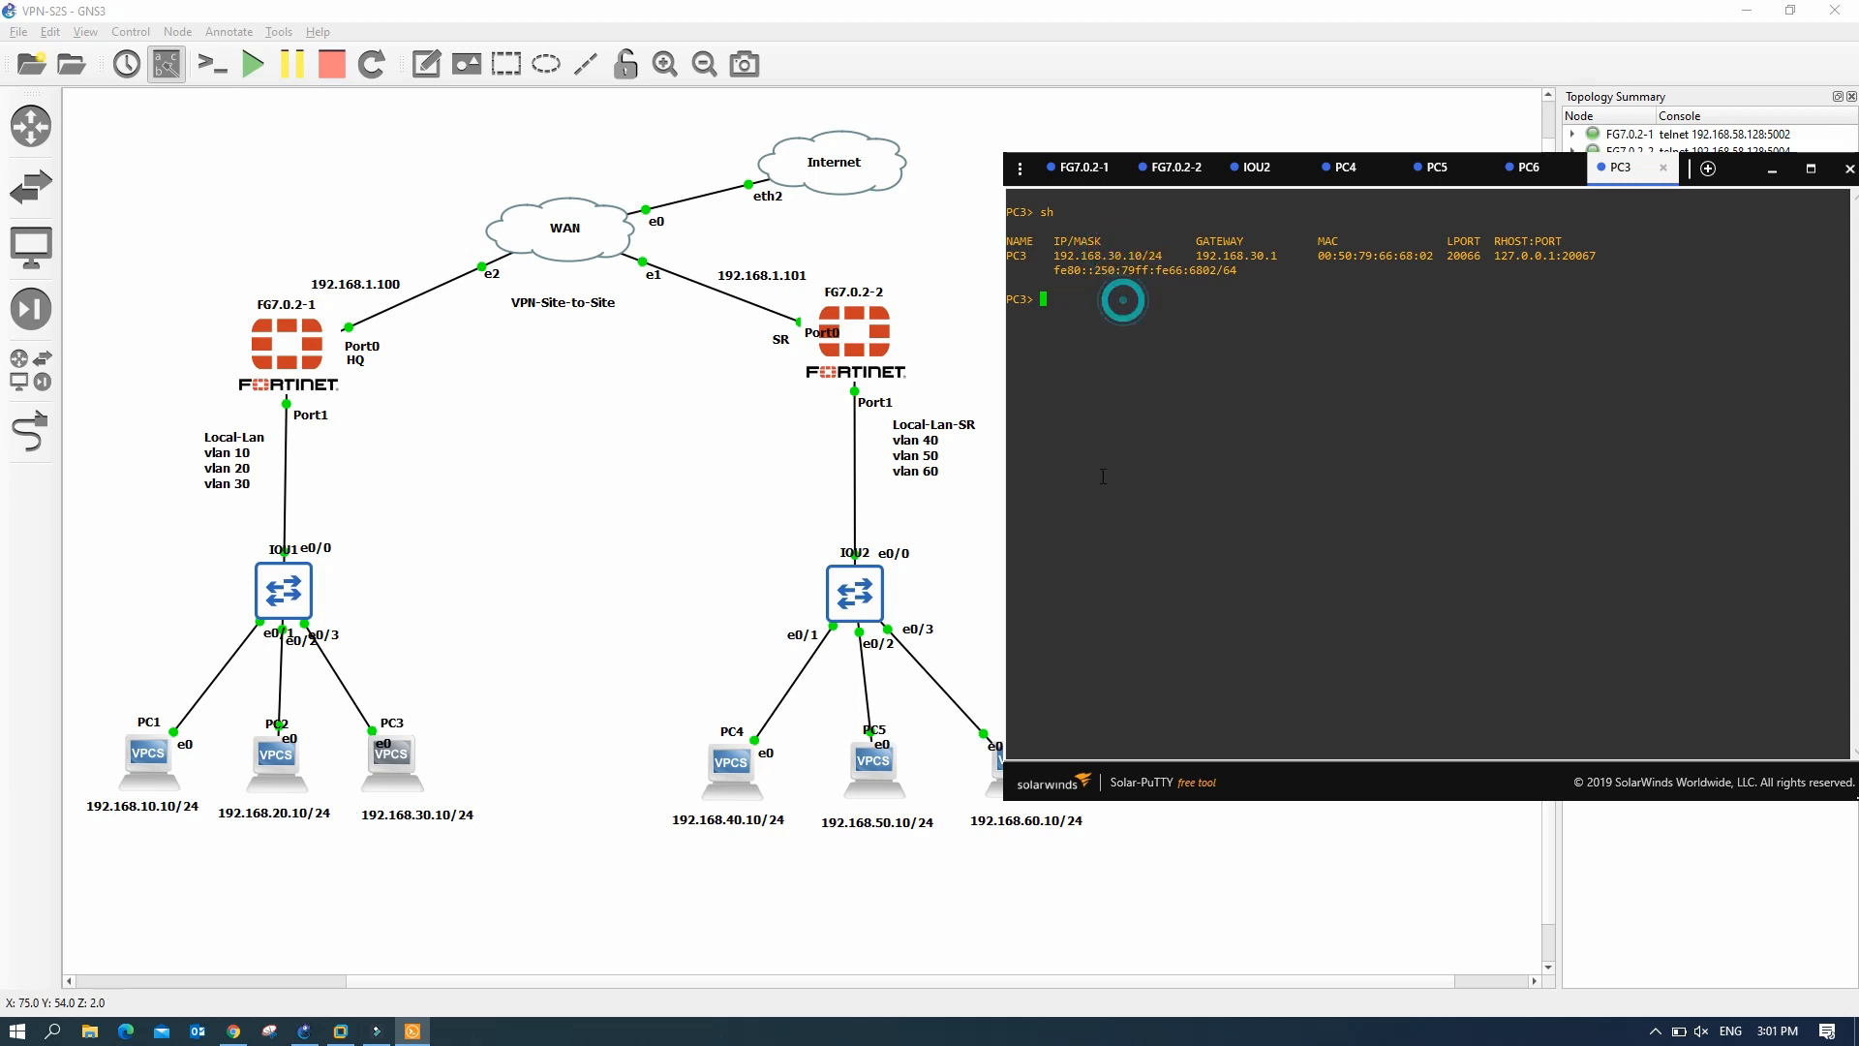
- Ping 192.168.60.10, 192.168.40.10 and 192.168.10.10 from PC3 successfully
type("ping 192.168.60")
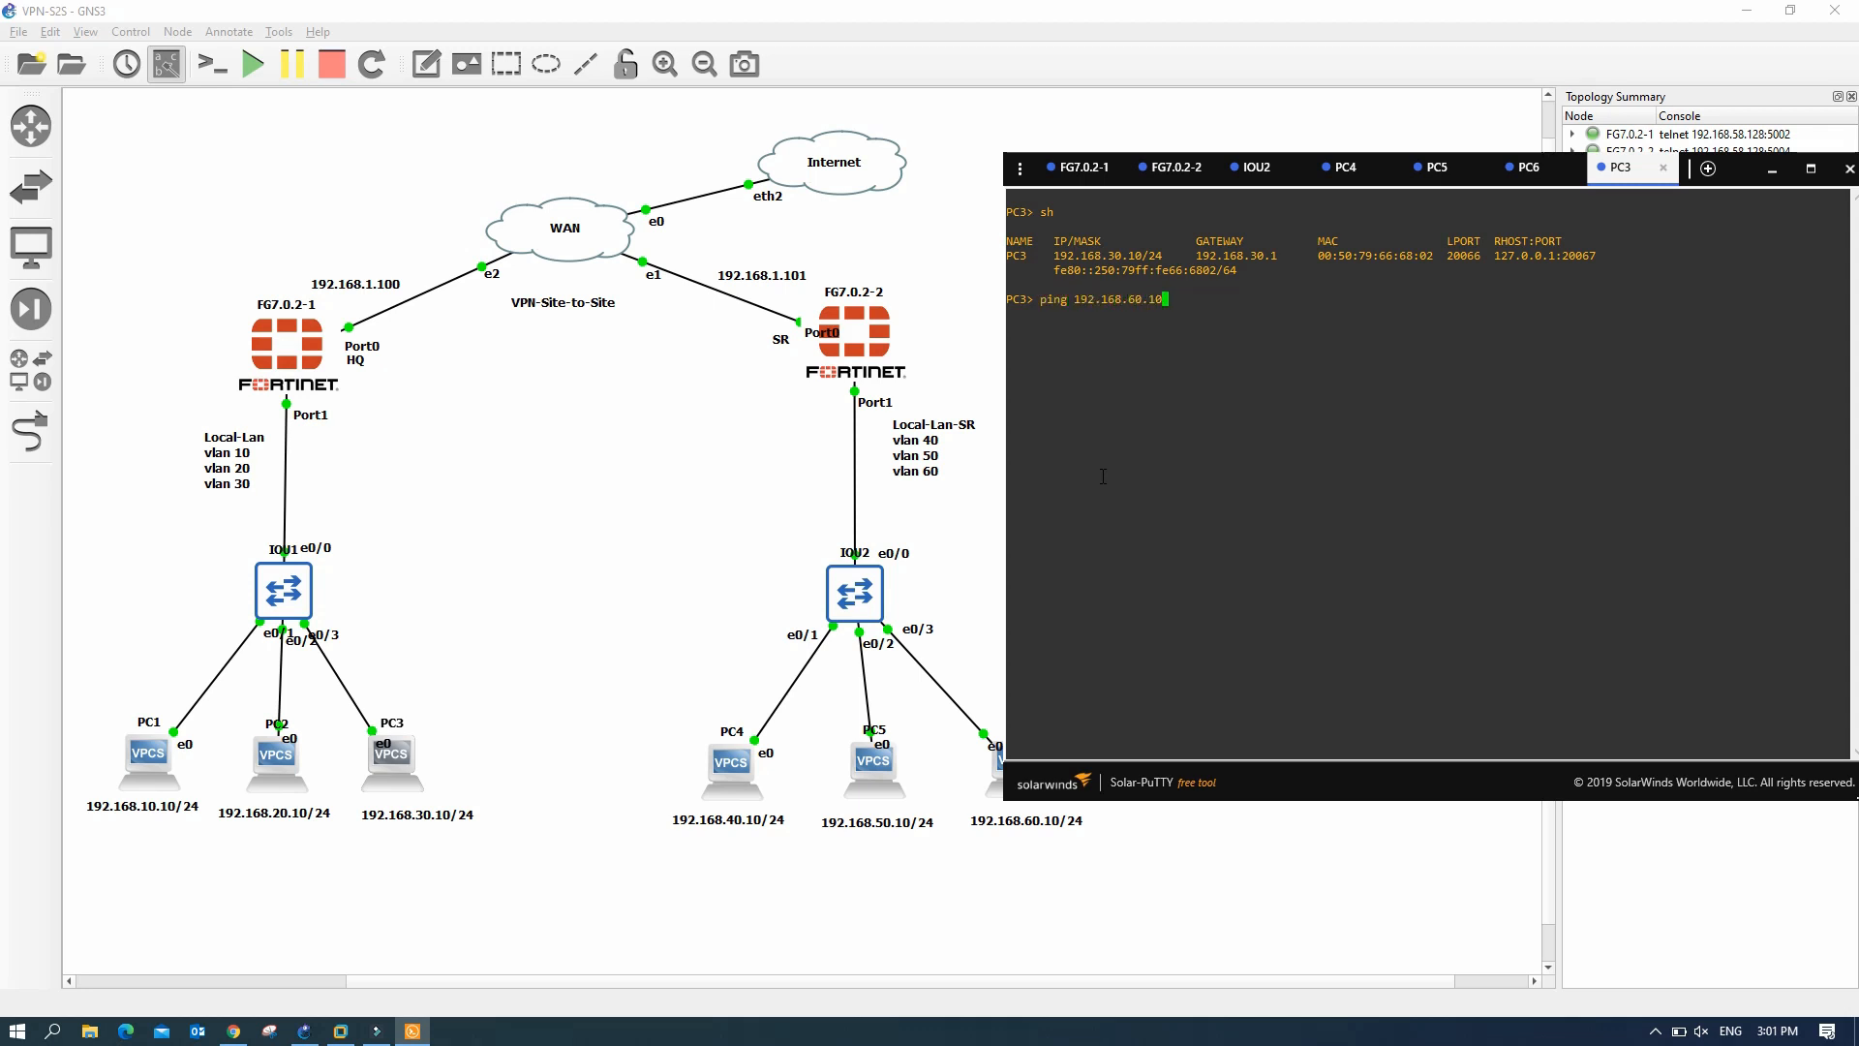
type(".10")
key("Return")
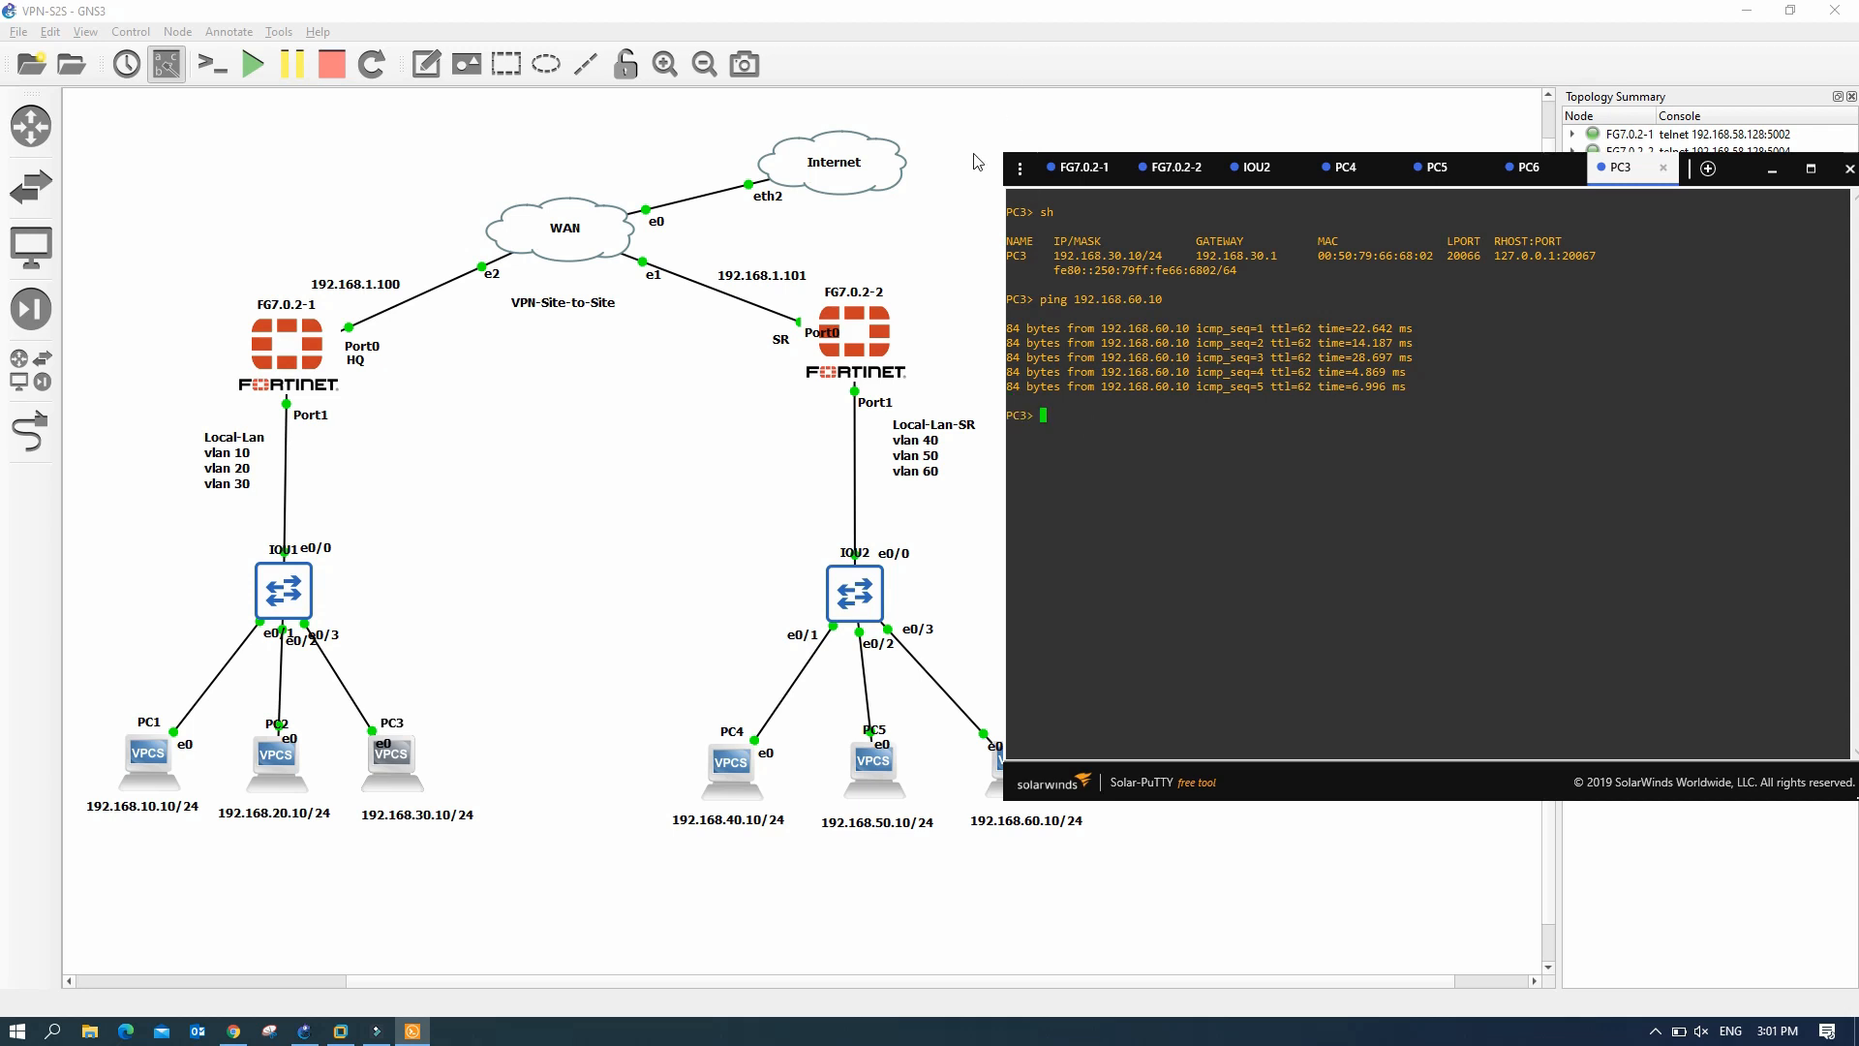
key("Up")
key("BackSpace")
type("40.10")
key("Return")
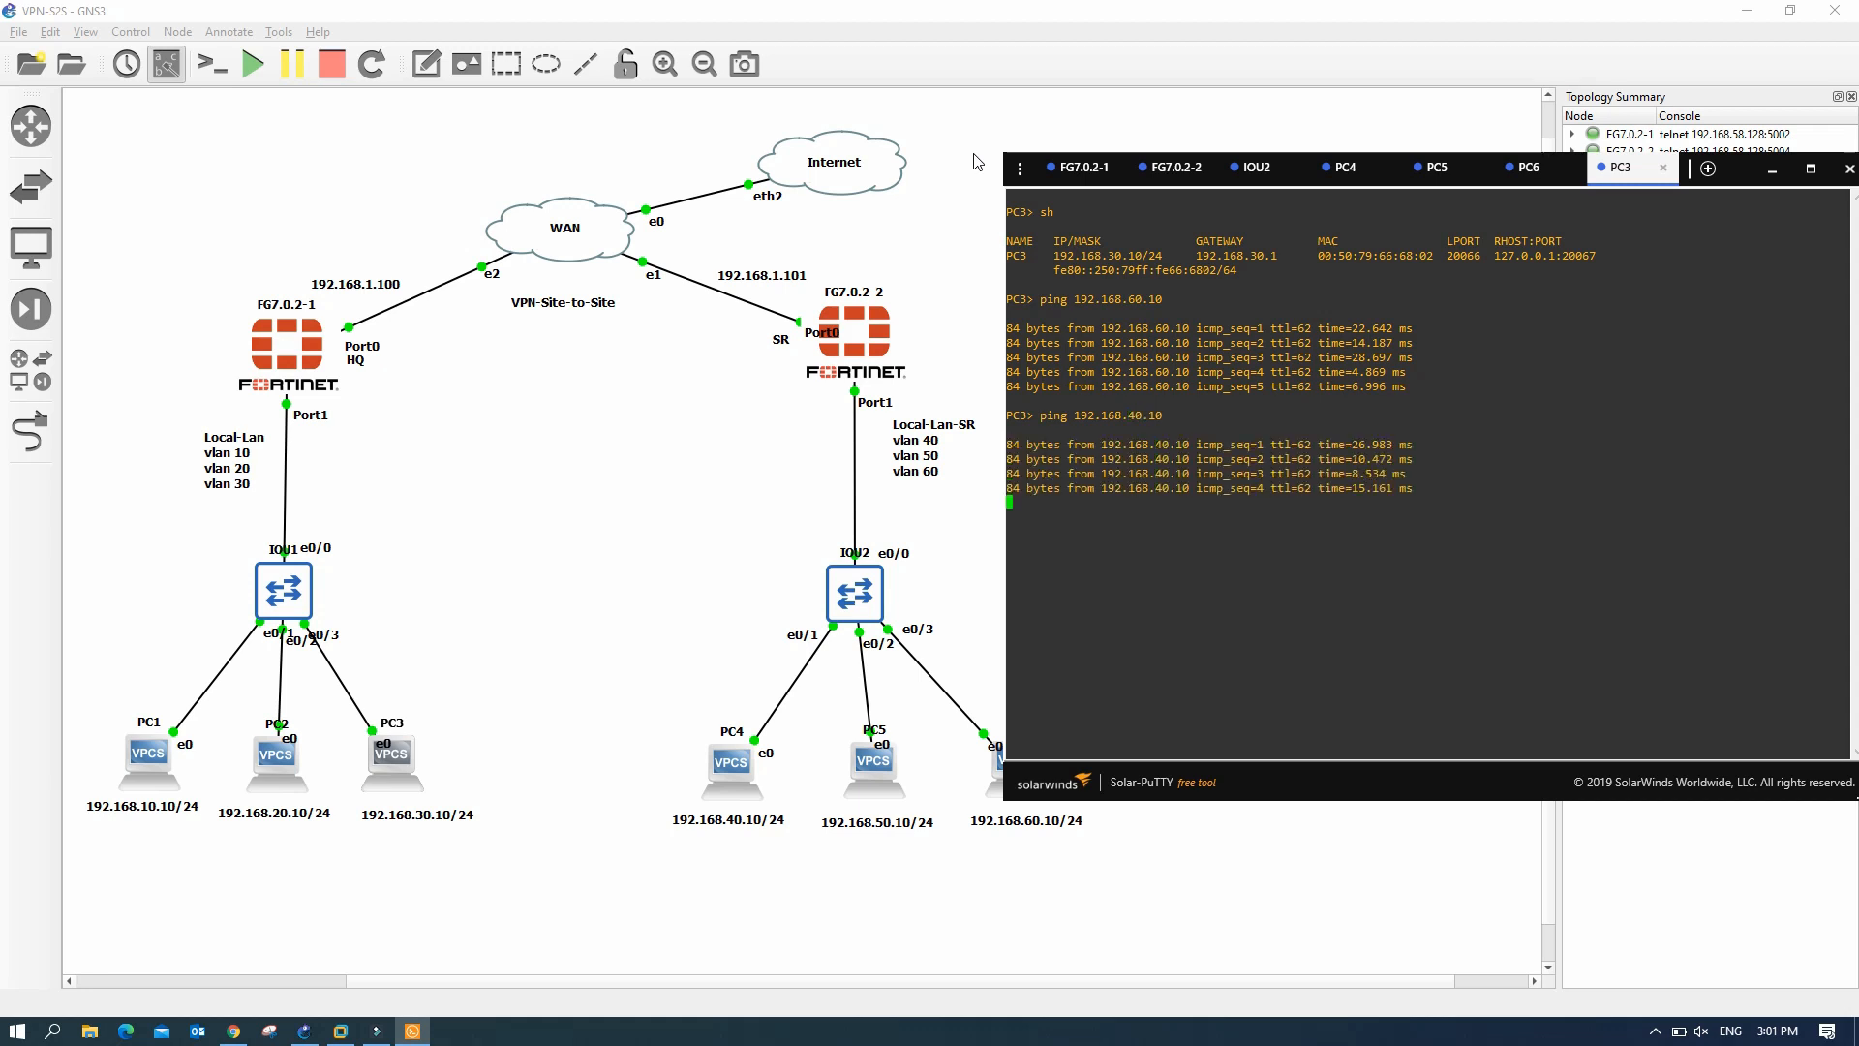
key("Up")
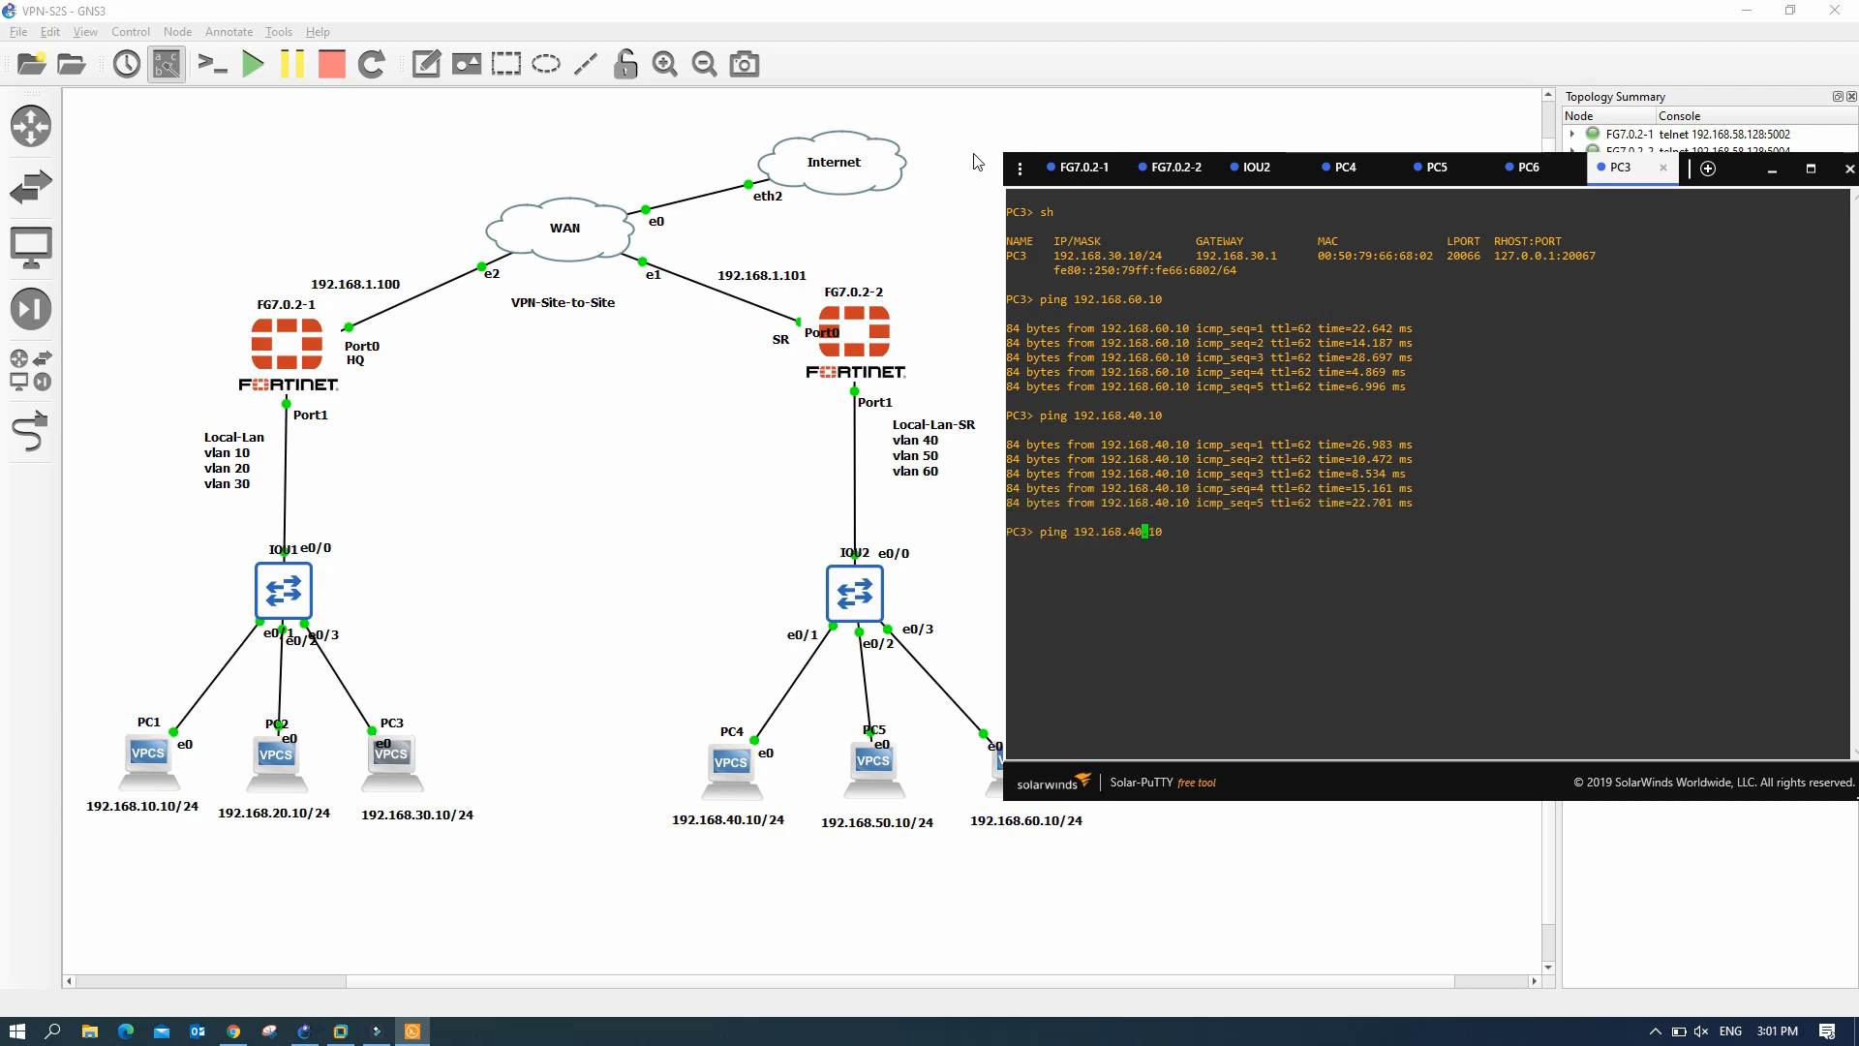
key("BackSpace")
type("1")
key("Return")
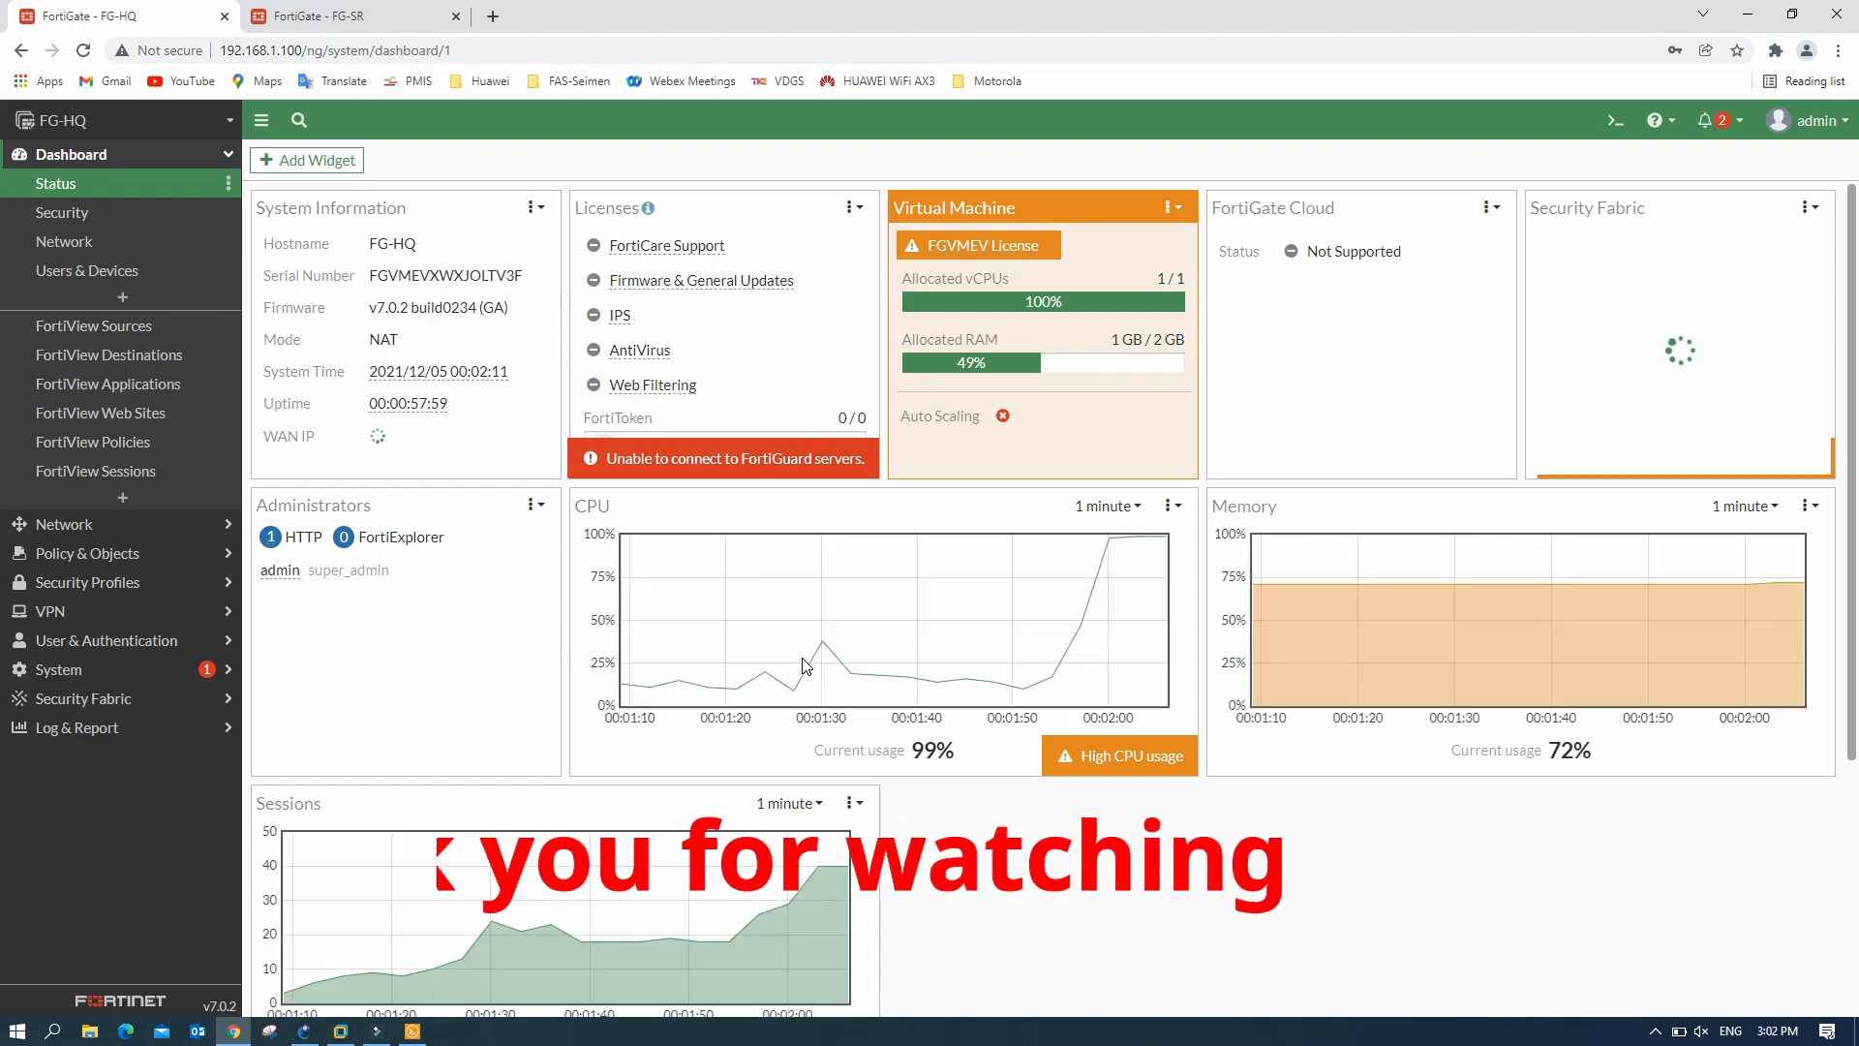
scroll(954, 634, "down", 2)
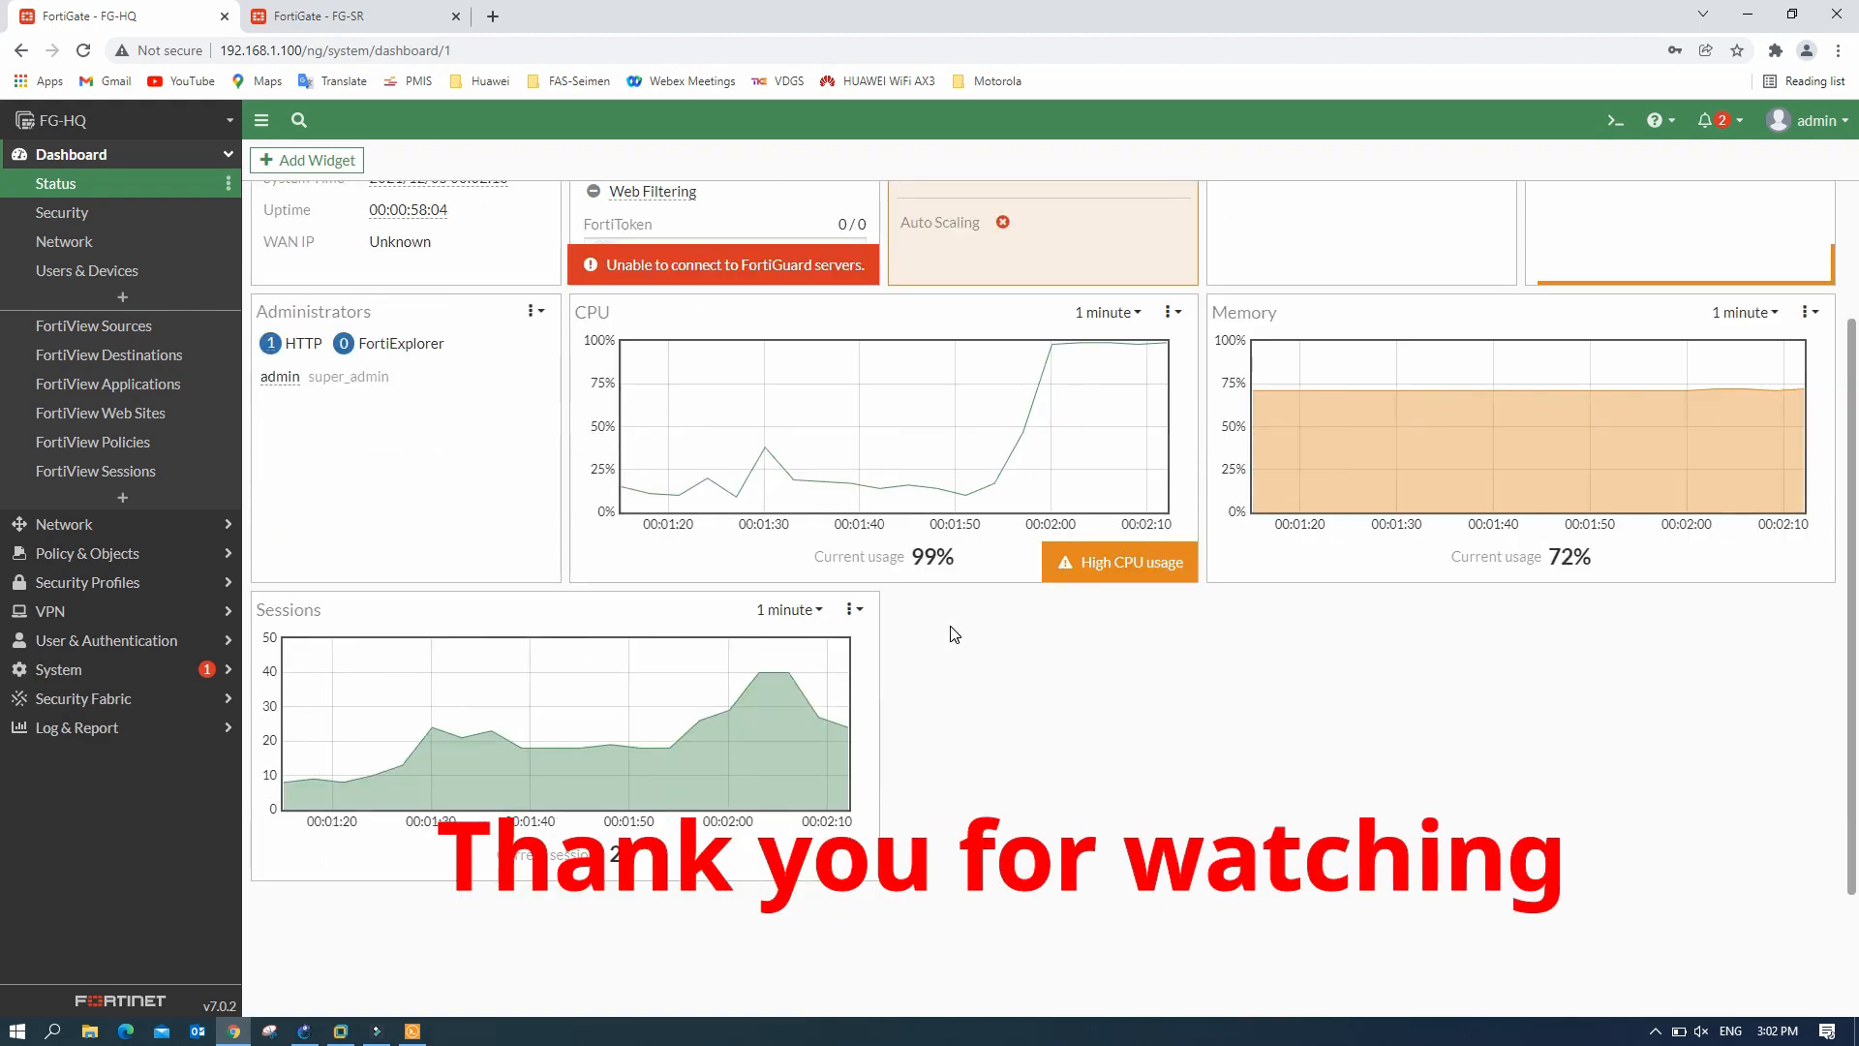
scroll(954, 634, "up", 2)
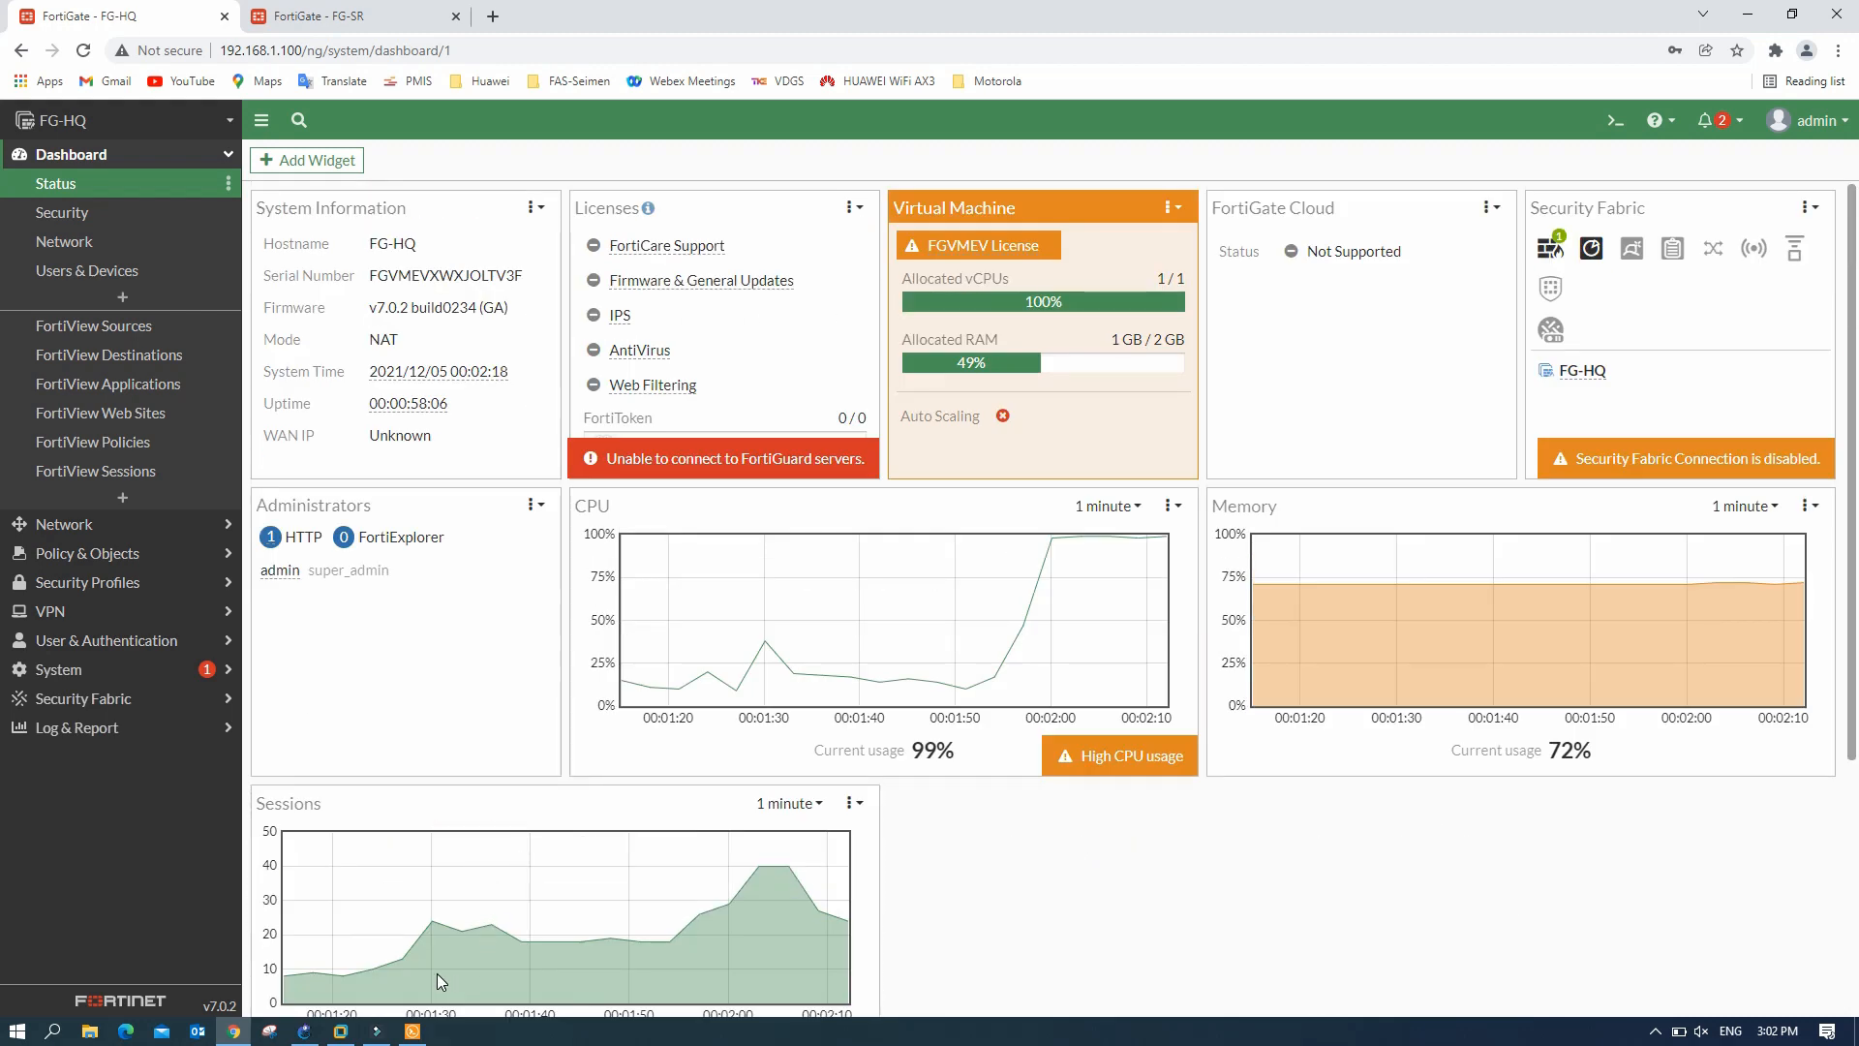
left_click(410, 1038)
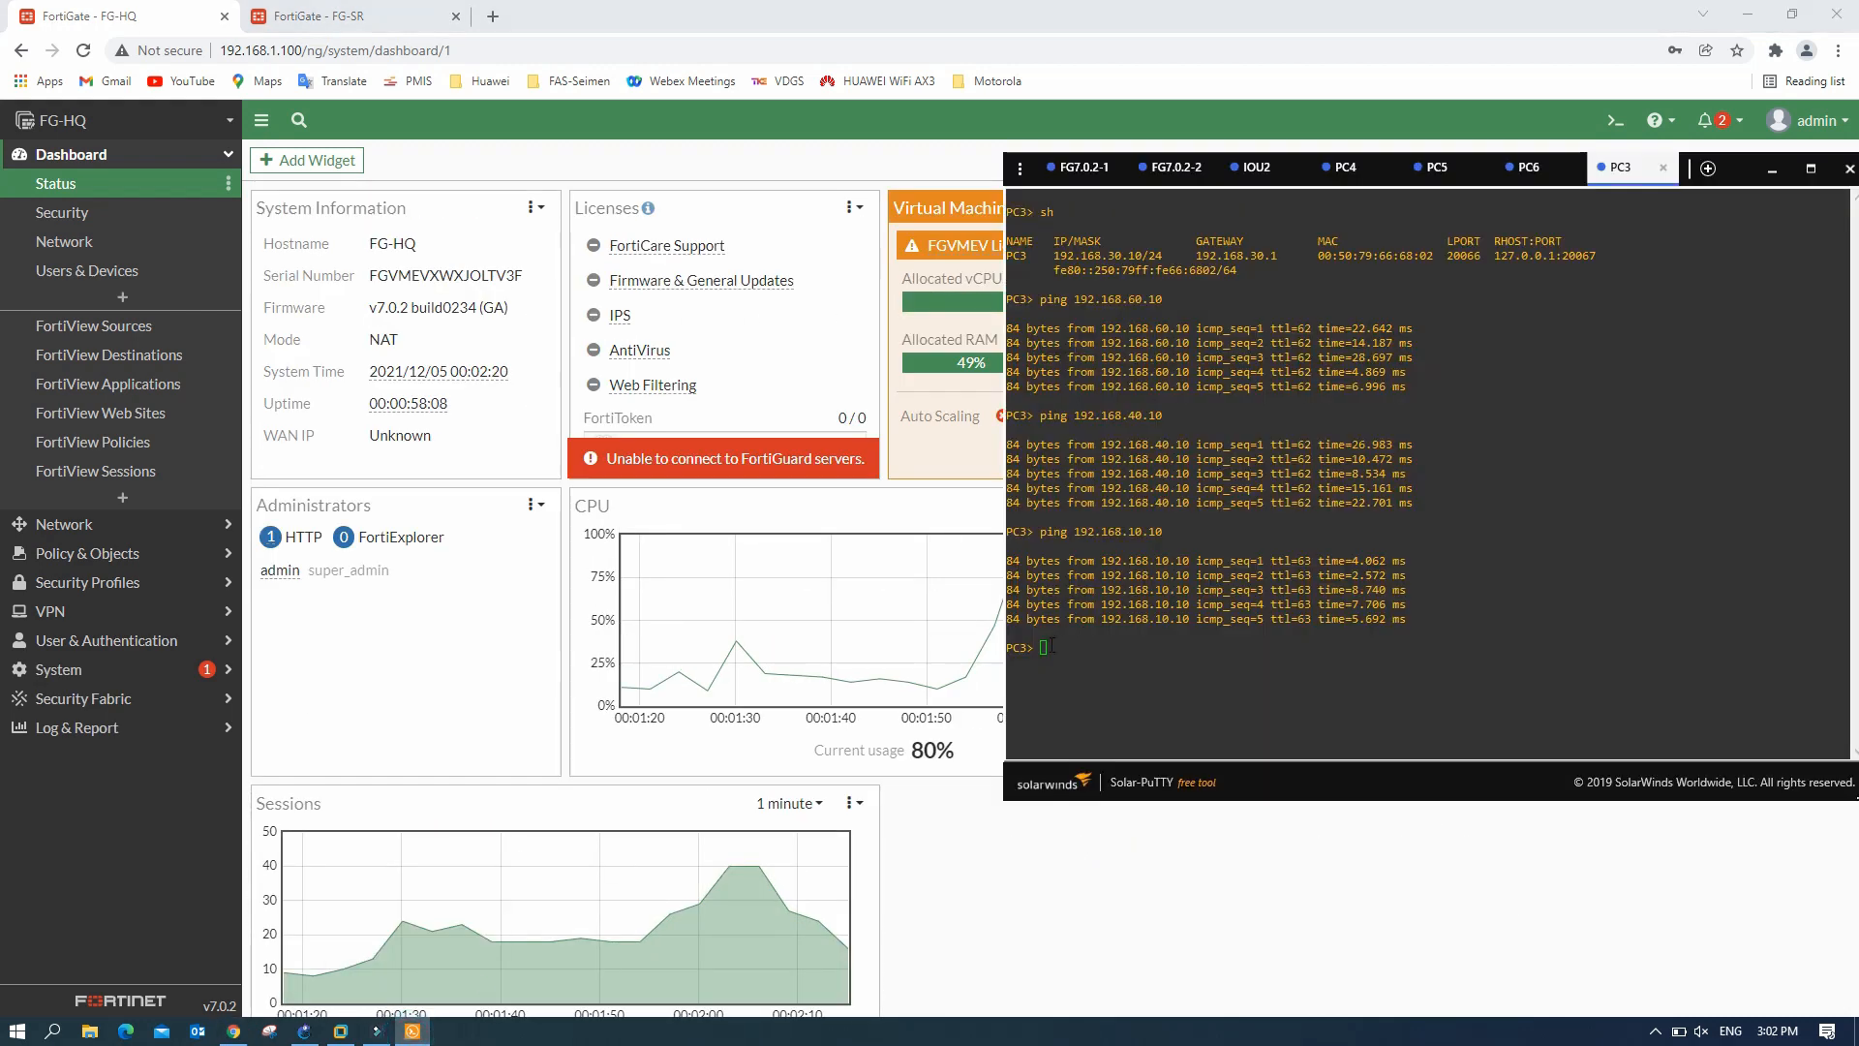
left_click(948, 678)
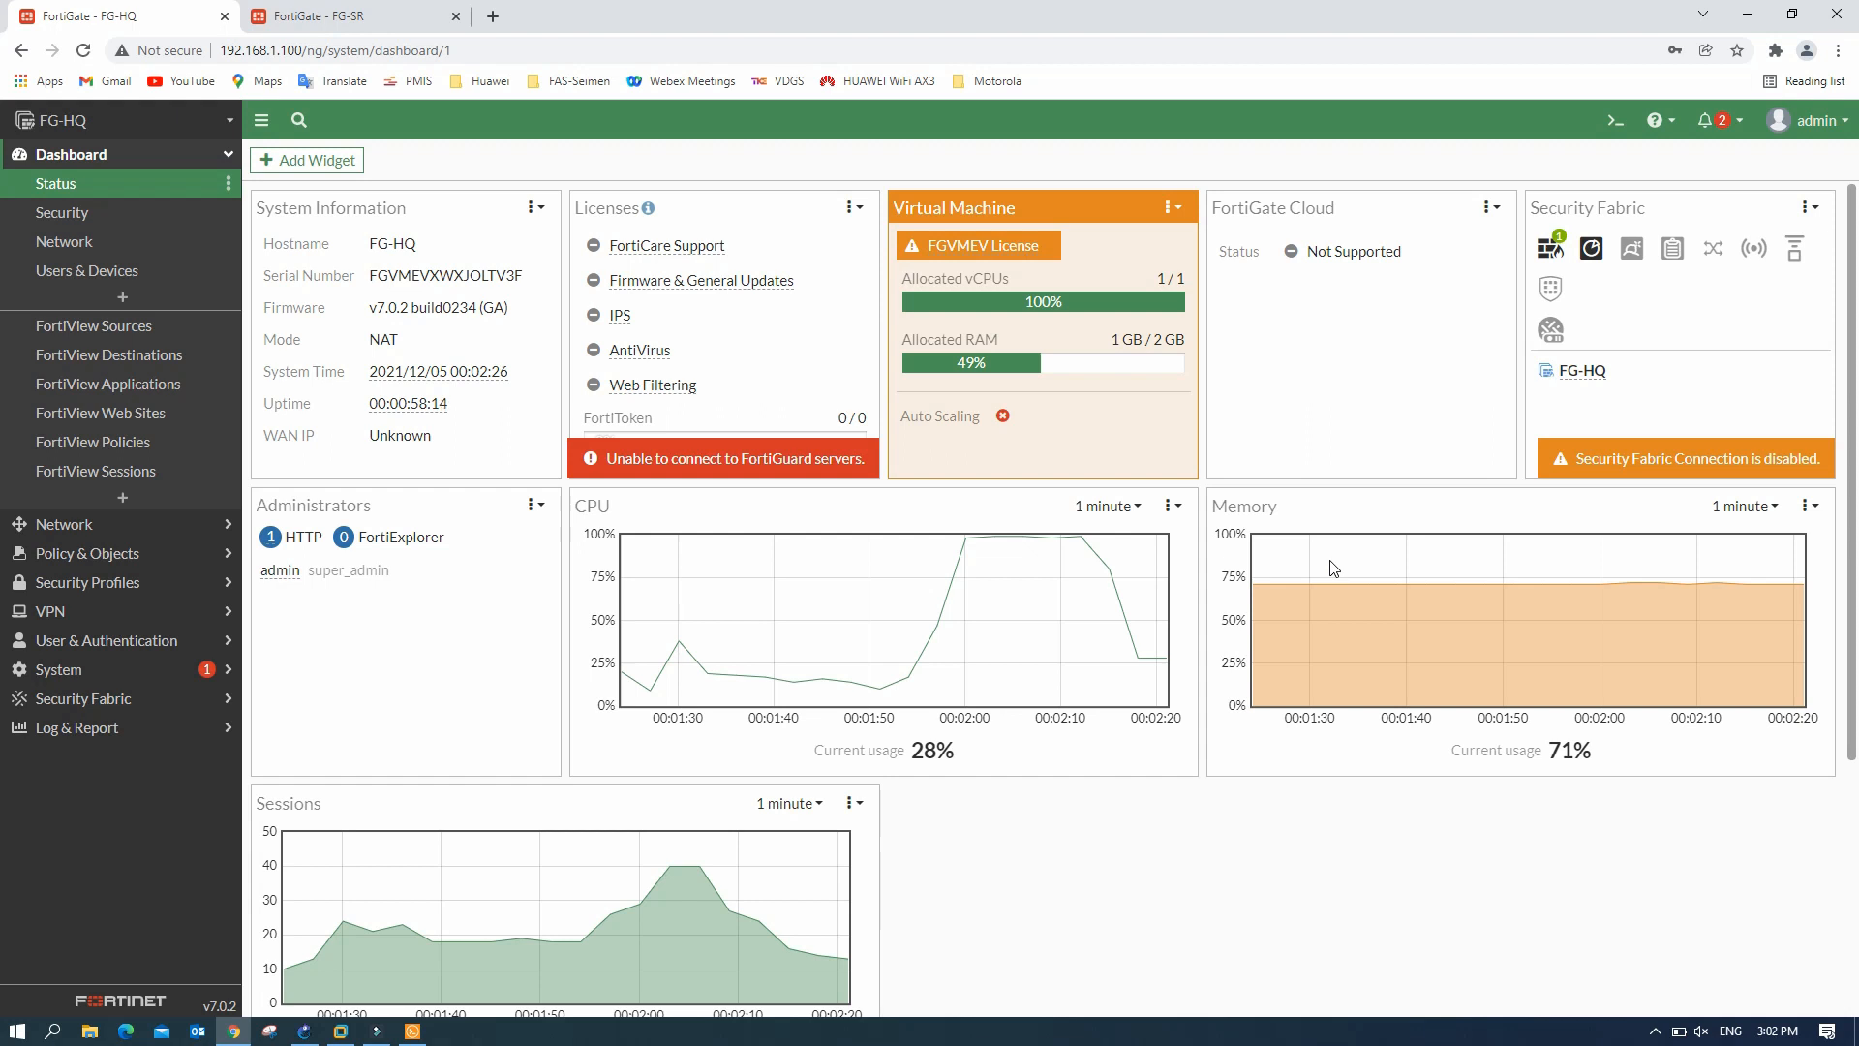